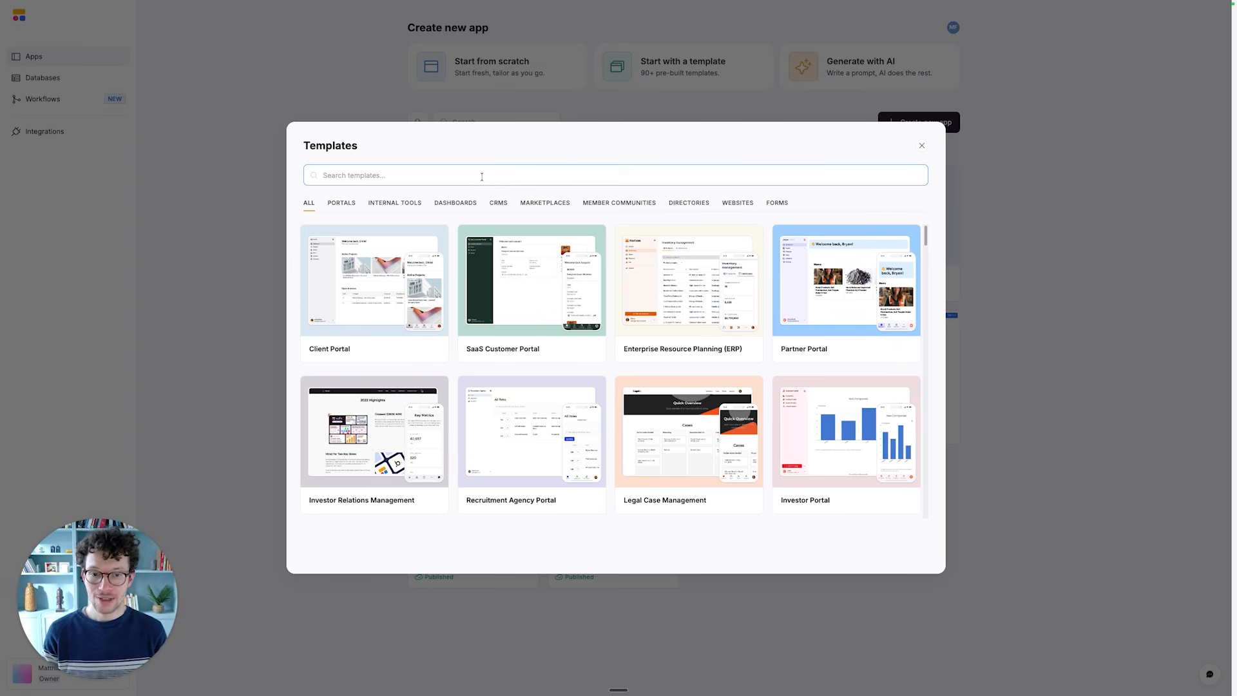
# - Search the templates for "ticket" and preview the Assigned to me page of the Issue Tracker template
pyautogui.write('tick')
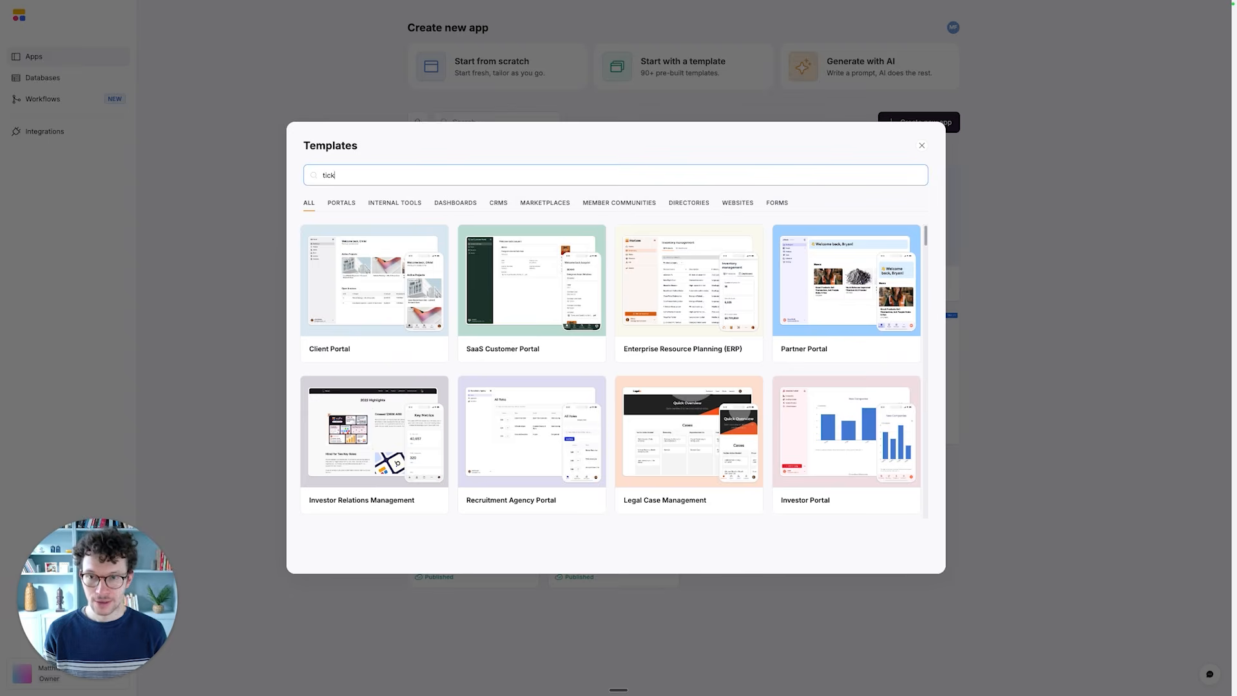
pyautogui.write('et')
pyautogui.click(530, 285)
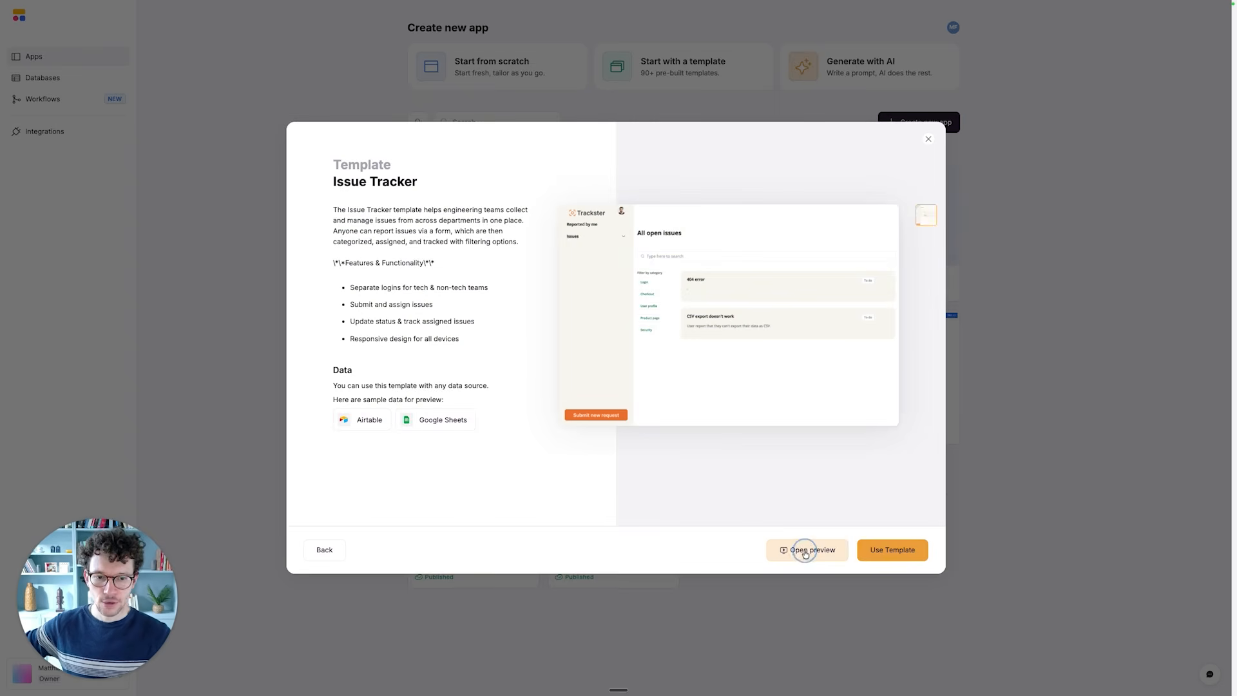
pyautogui.click(805, 550)
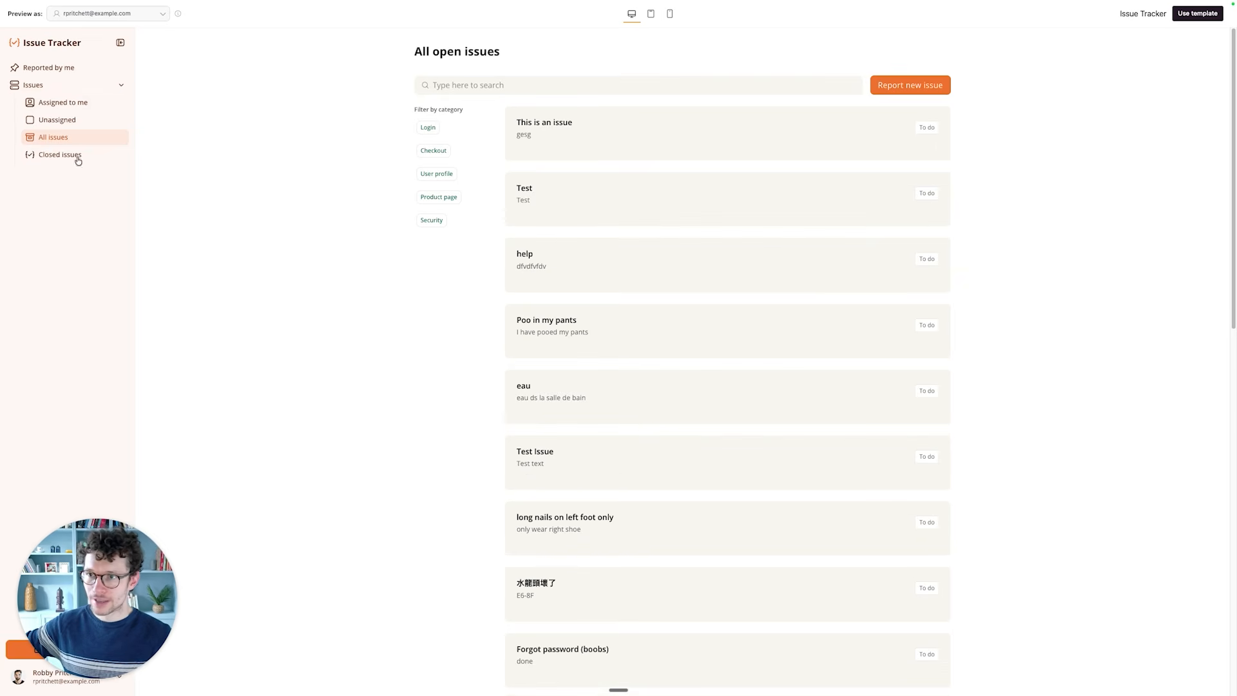
pyautogui.click(43, 100)
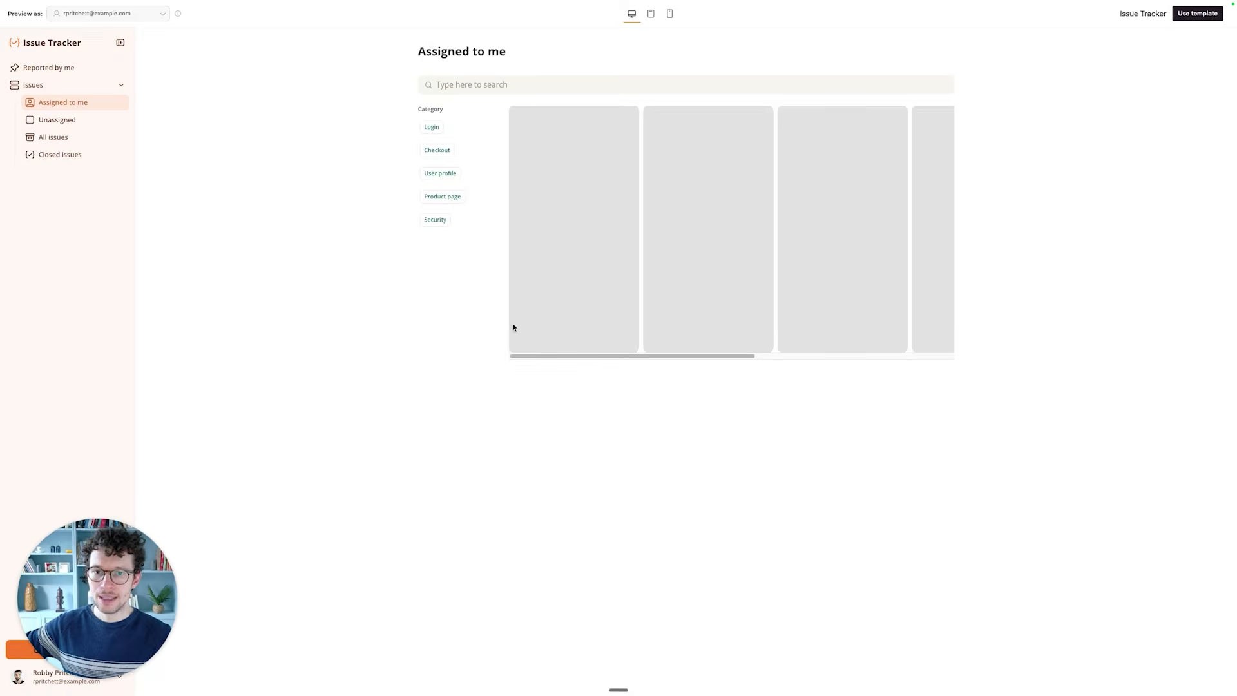
pyautogui.moveTo(578, 155)
pyautogui.mouseDown()
pyautogui.moveTo(679, 156)
pyautogui.moveTo(563, 173)
pyautogui.mouseUp()
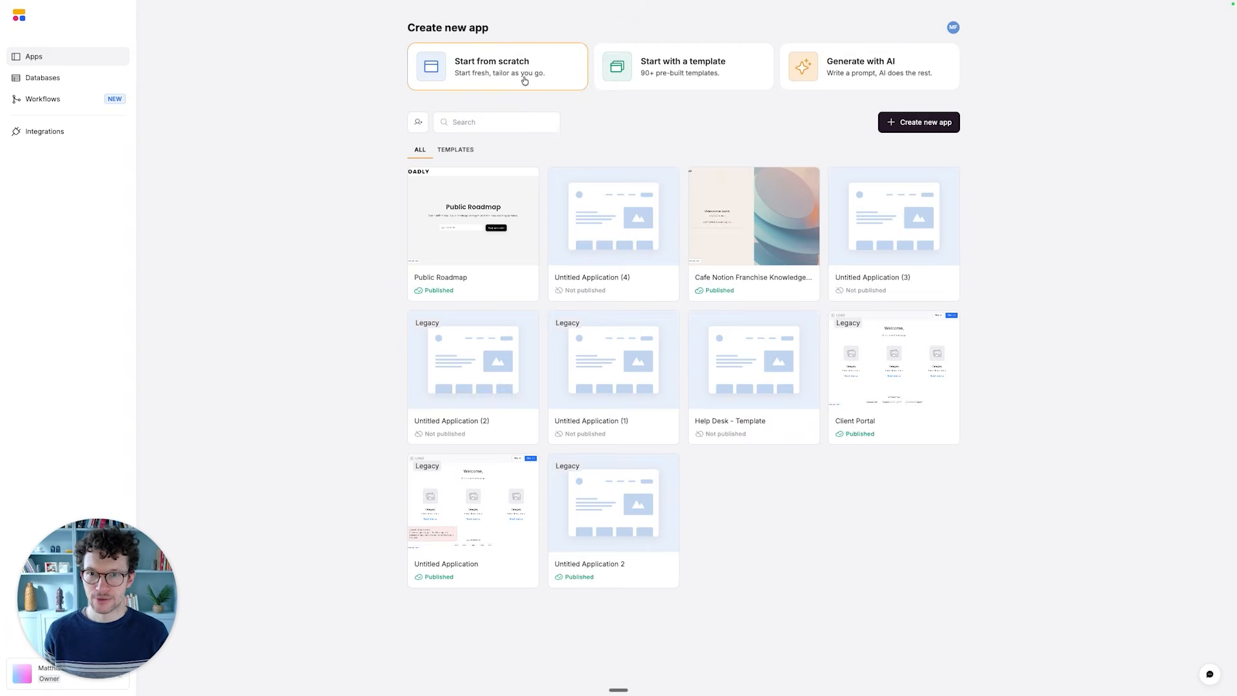
# - Create a new app from scratch with Softr Databases as its data source
pyautogui.click(525, 80)
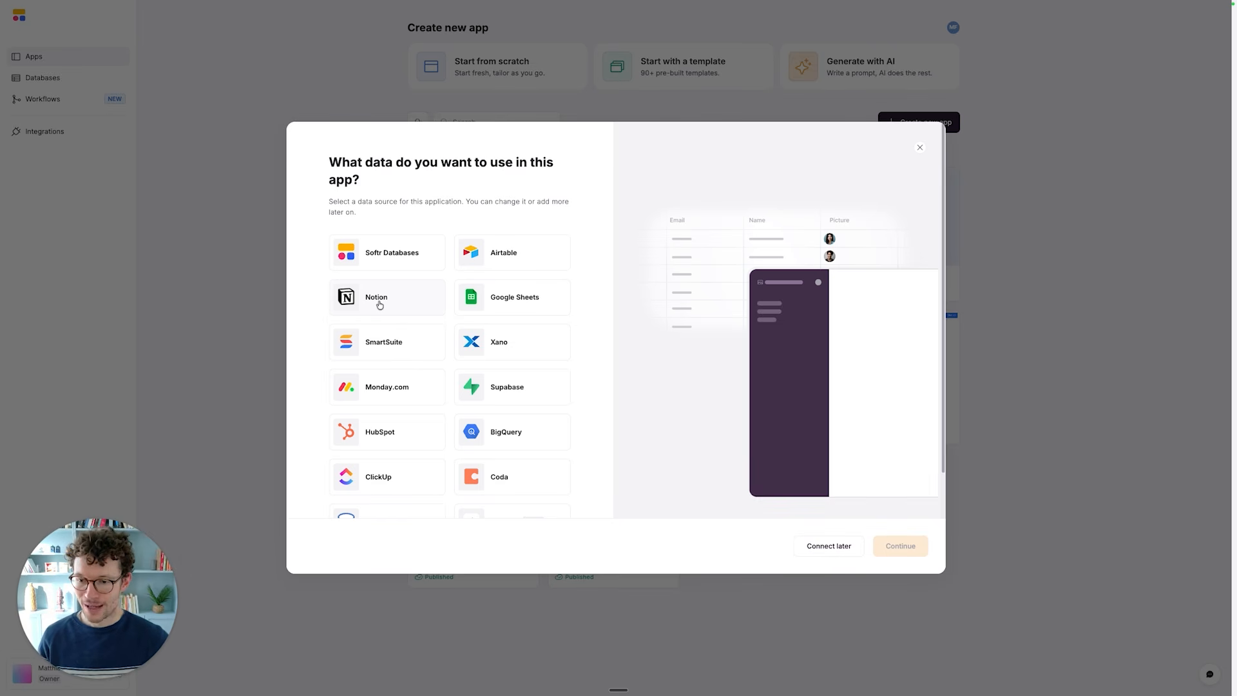
pyautogui.click(385, 259)
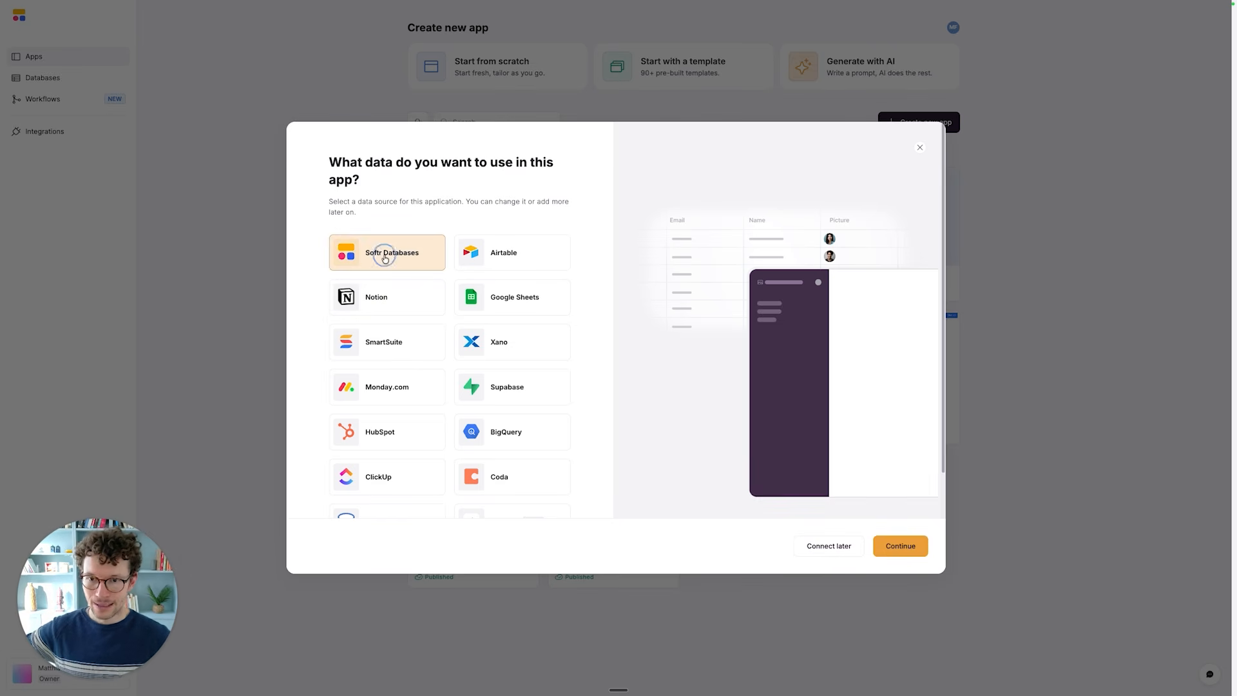
pyautogui.click(896, 544)
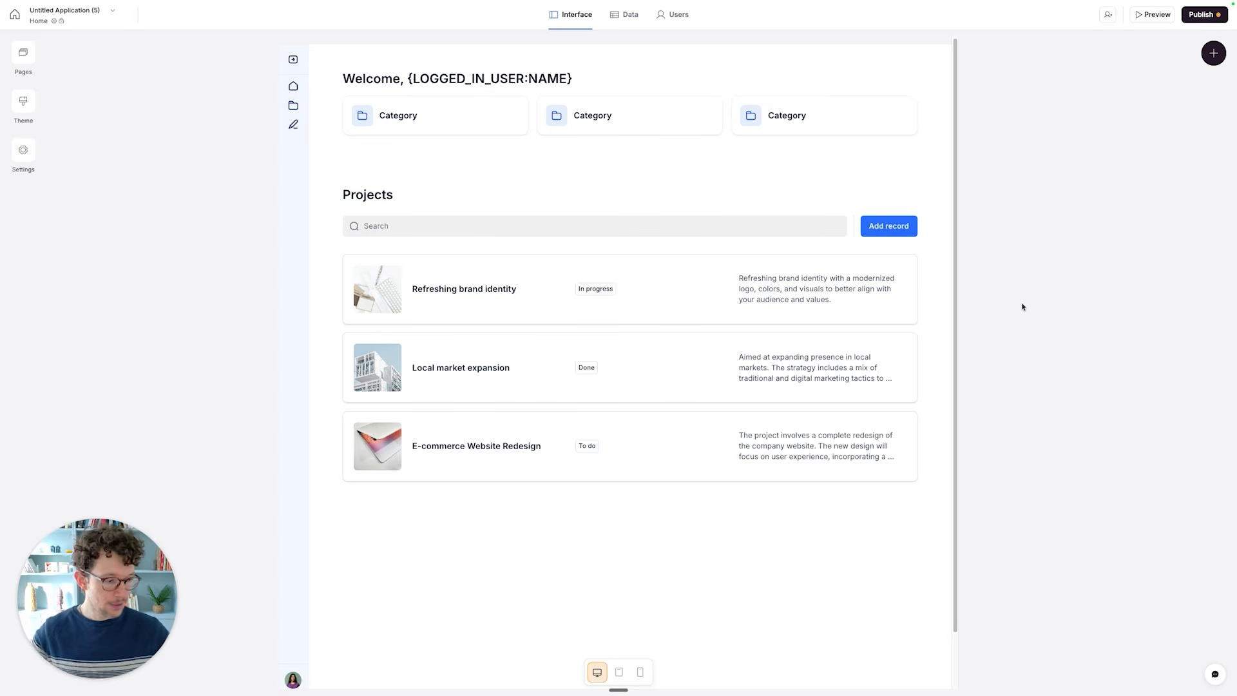
# - Look over the new app's starter home page, and open the Projects table in its database
pyautogui.press('super+plus')
pyautogui.press('super+plus')
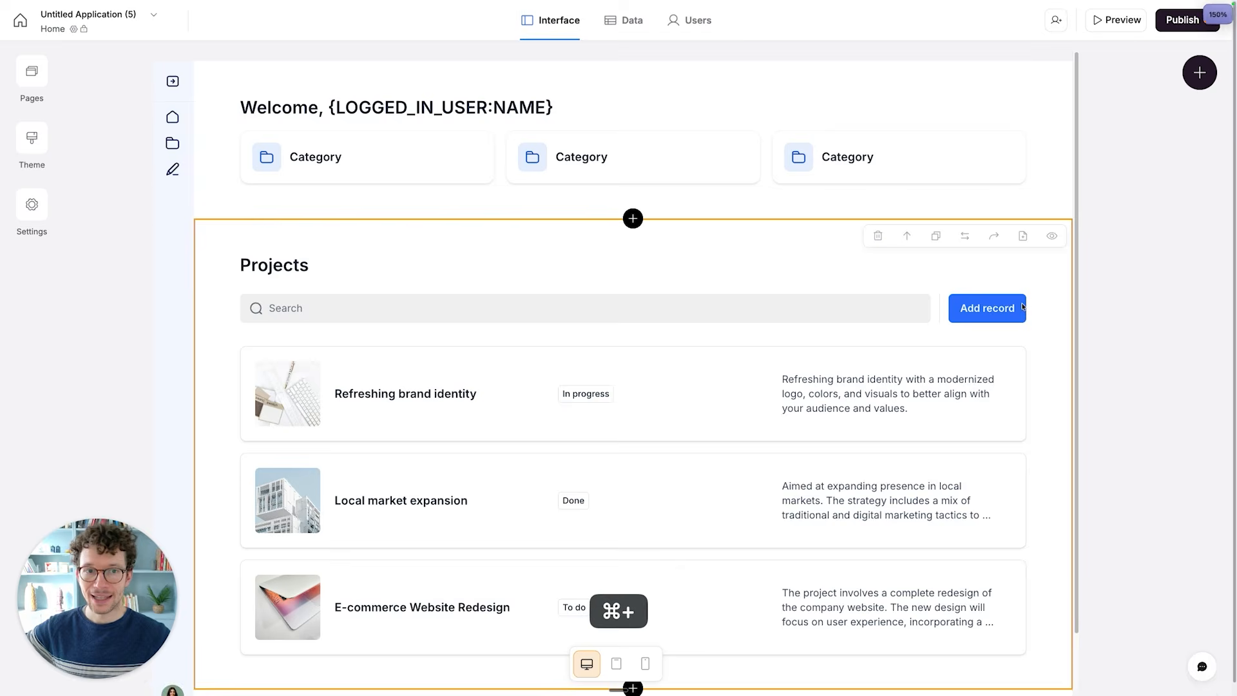
pyautogui.press('super+plus')
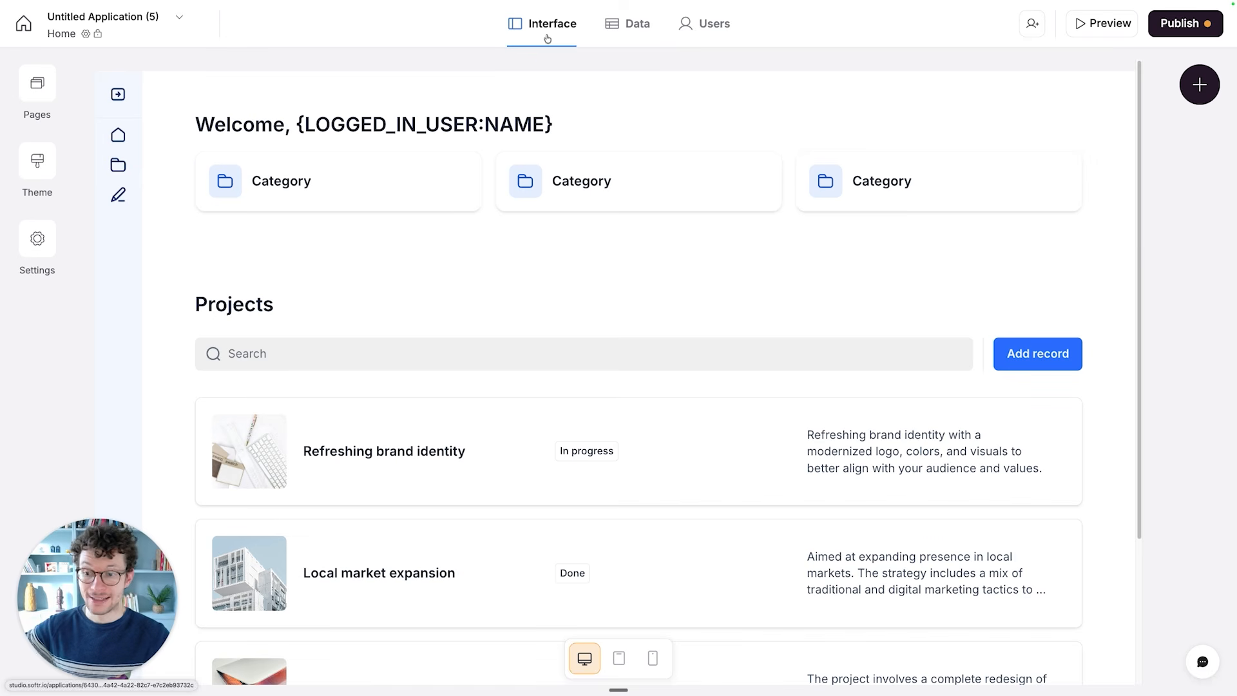
pyautogui.scroll(-3, 464, 251)
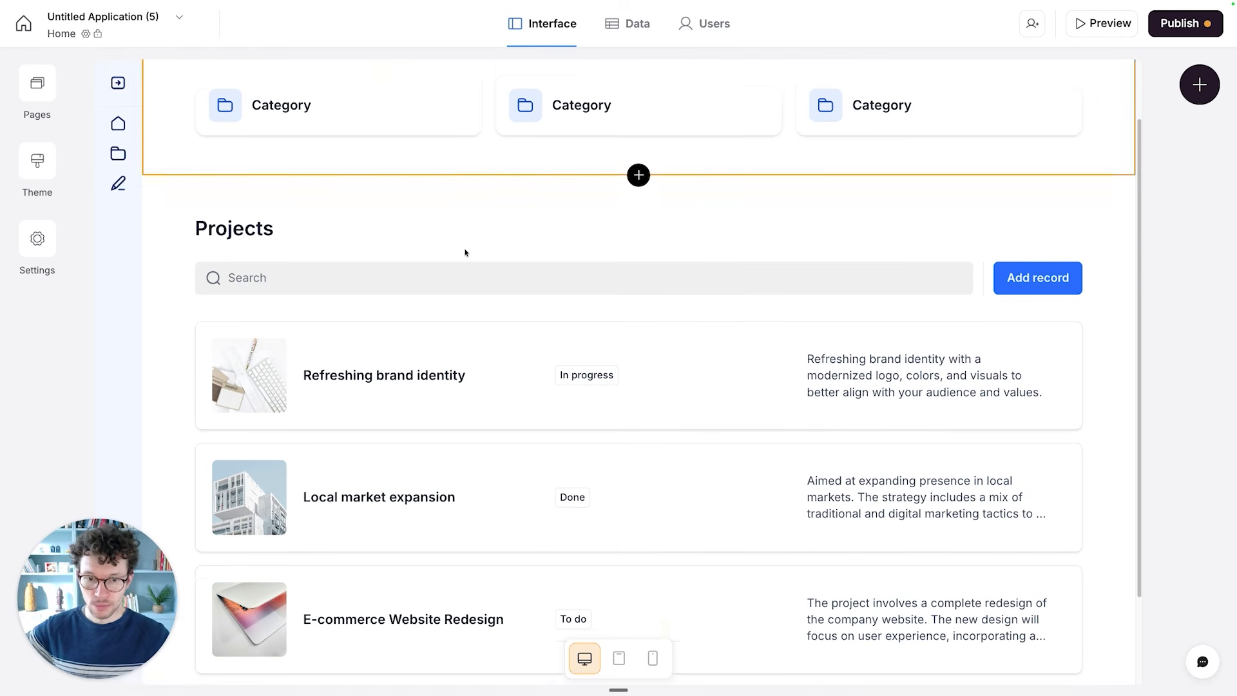
pyautogui.scroll(3, 465, 359)
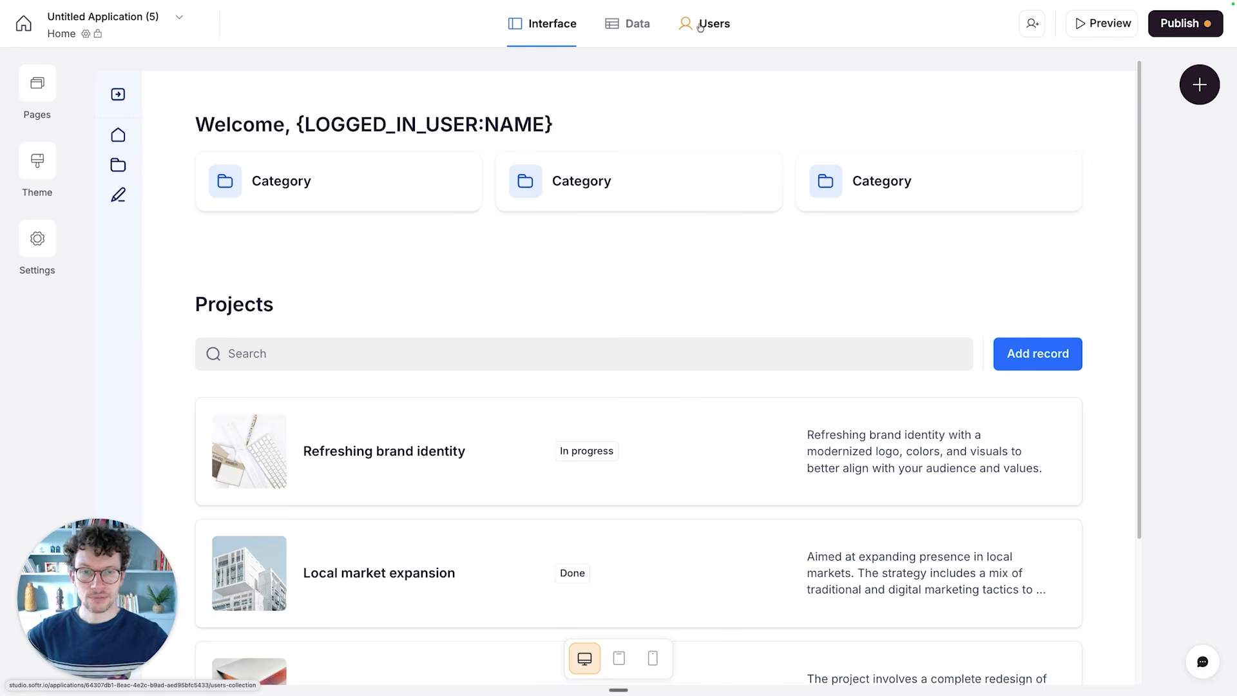
pyautogui.click(639, 32)
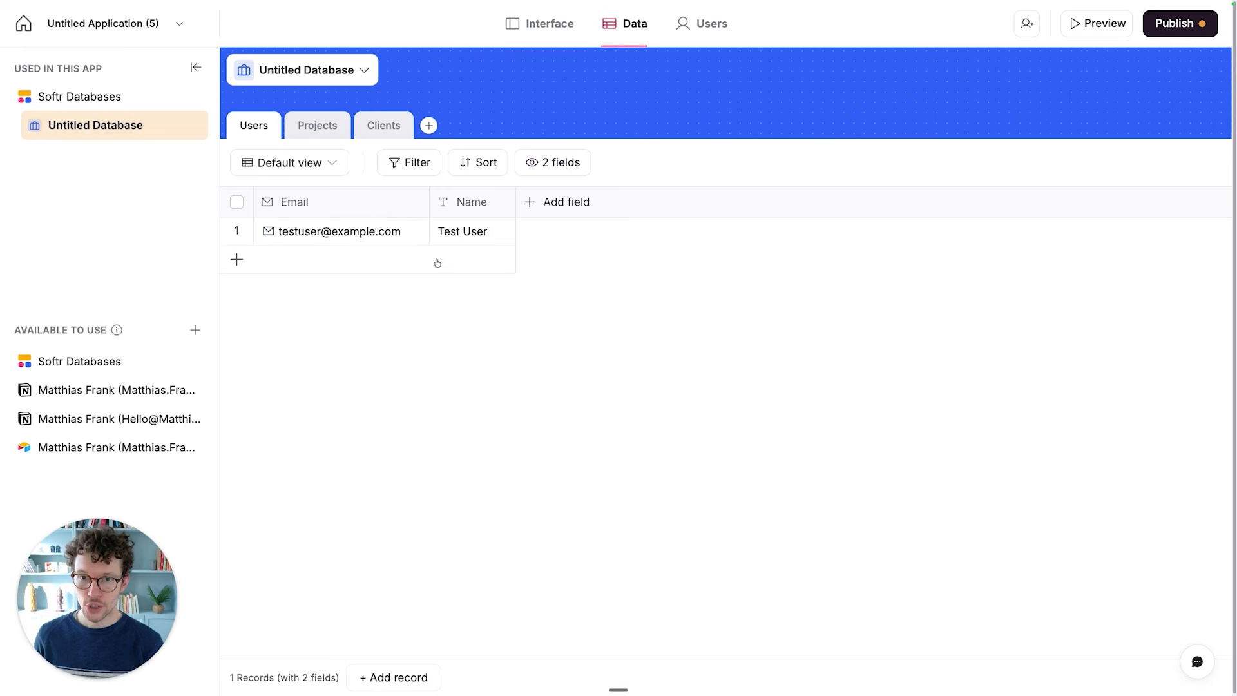
pyautogui.click(326, 129)
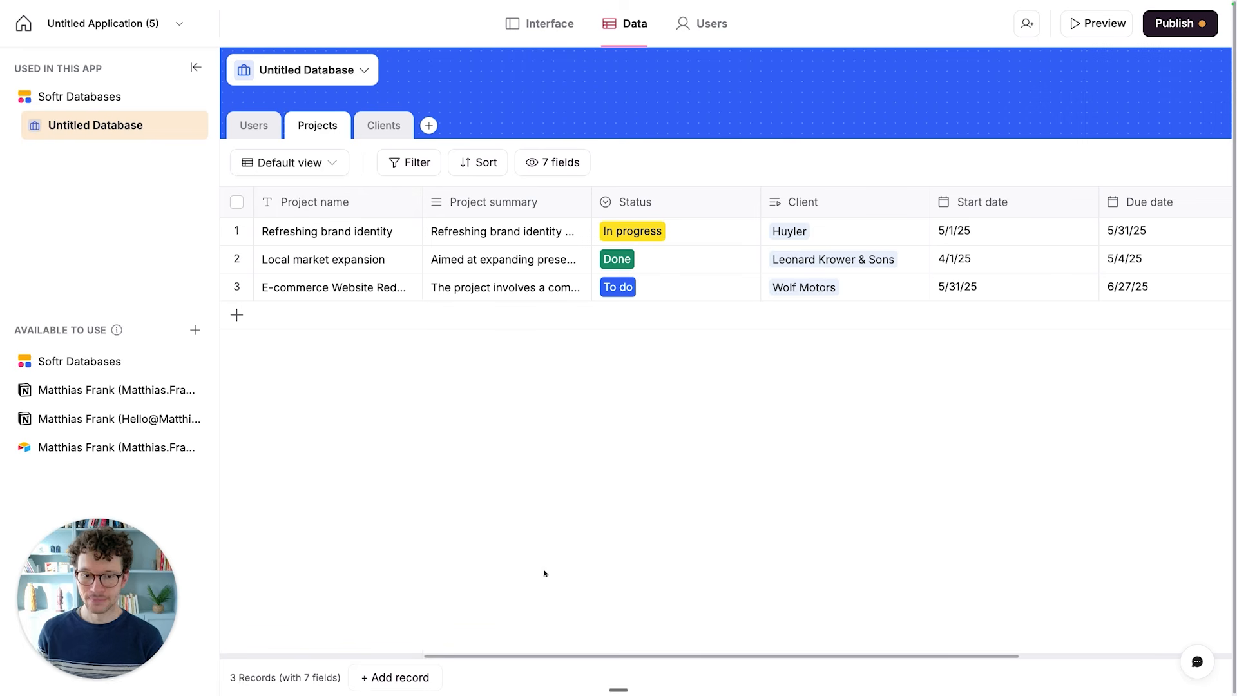
# - Delete the Projects and Clients sample tables from the database
pyautogui.click(330, 129)
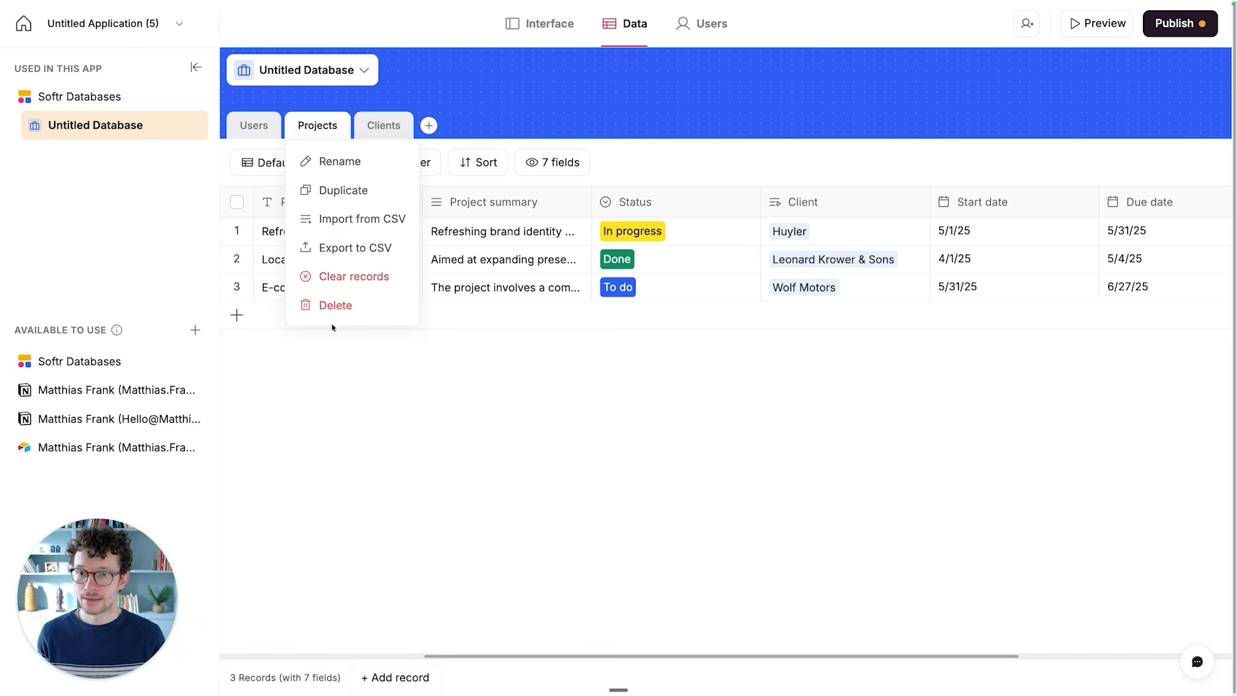
pyautogui.click(343, 303)
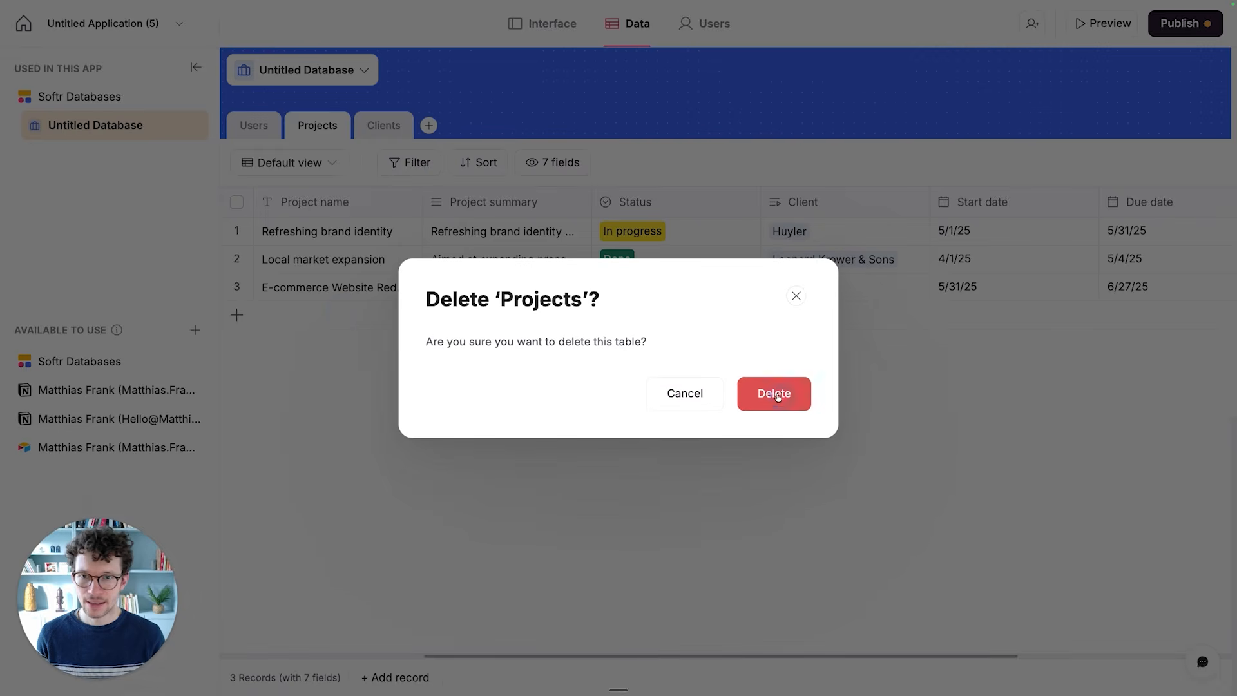
pyautogui.click(776, 395)
pyautogui.click(322, 128)
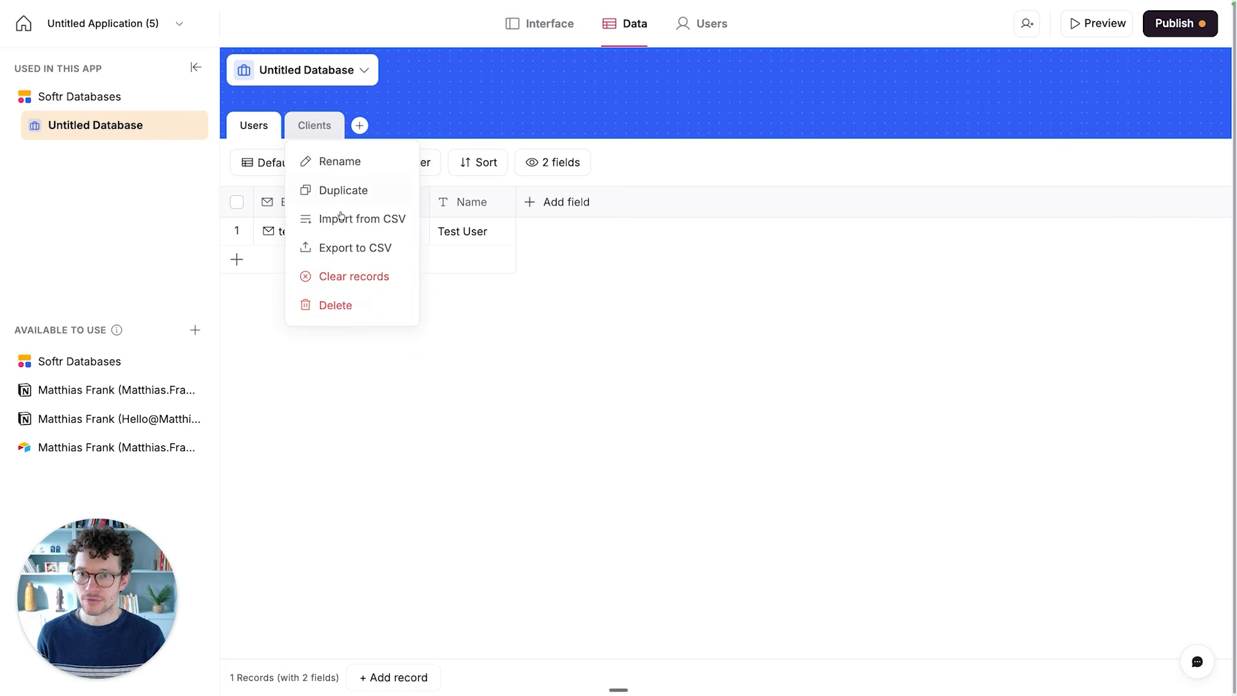
pyautogui.click(338, 309)
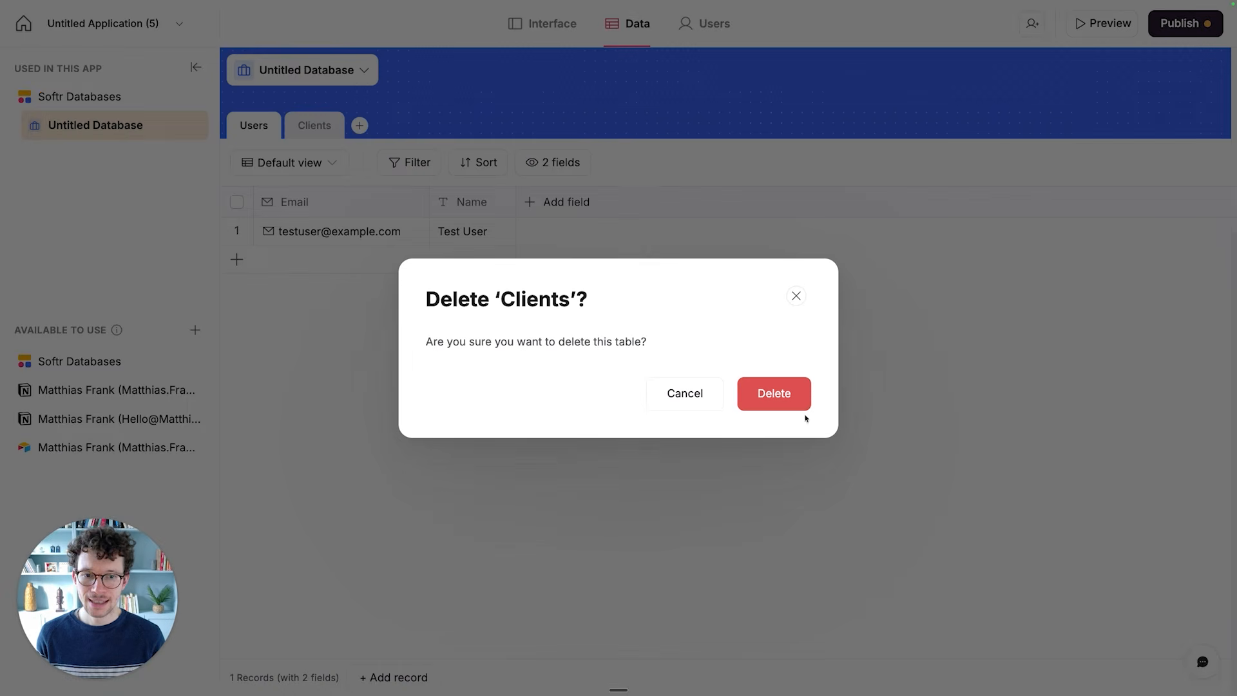
pyautogui.click(794, 408)
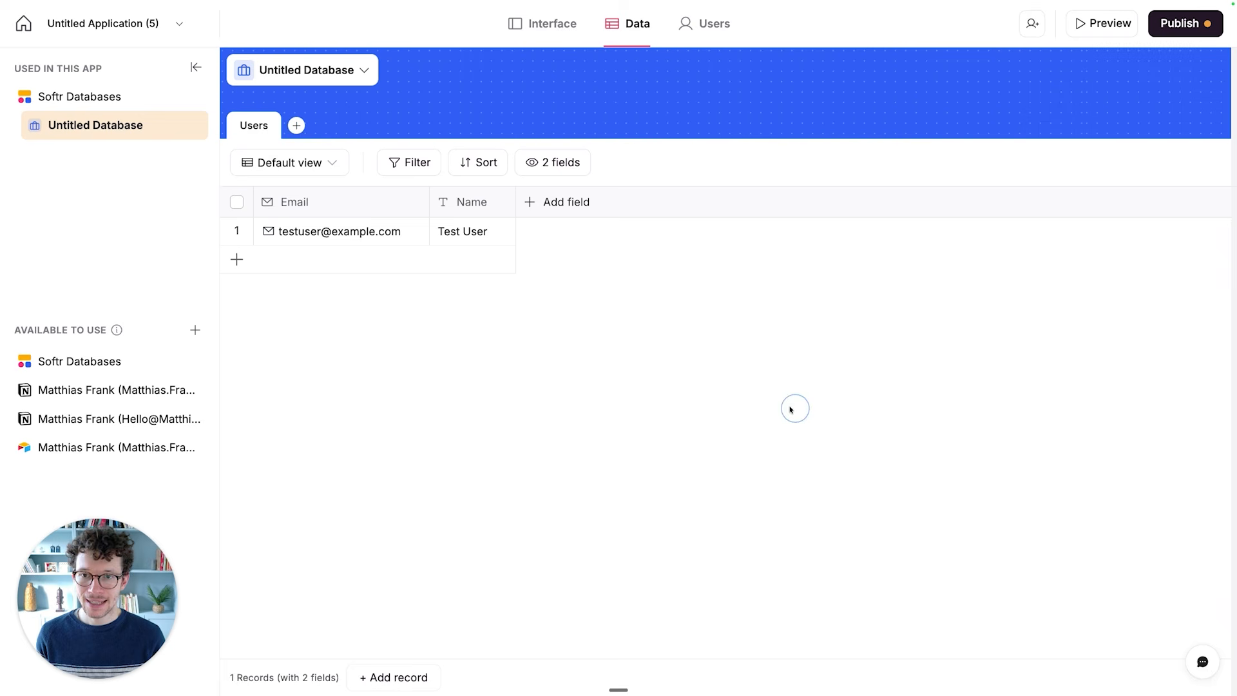
# - Add a blank table named Tickets to the database
pyautogui.click(296, 126)
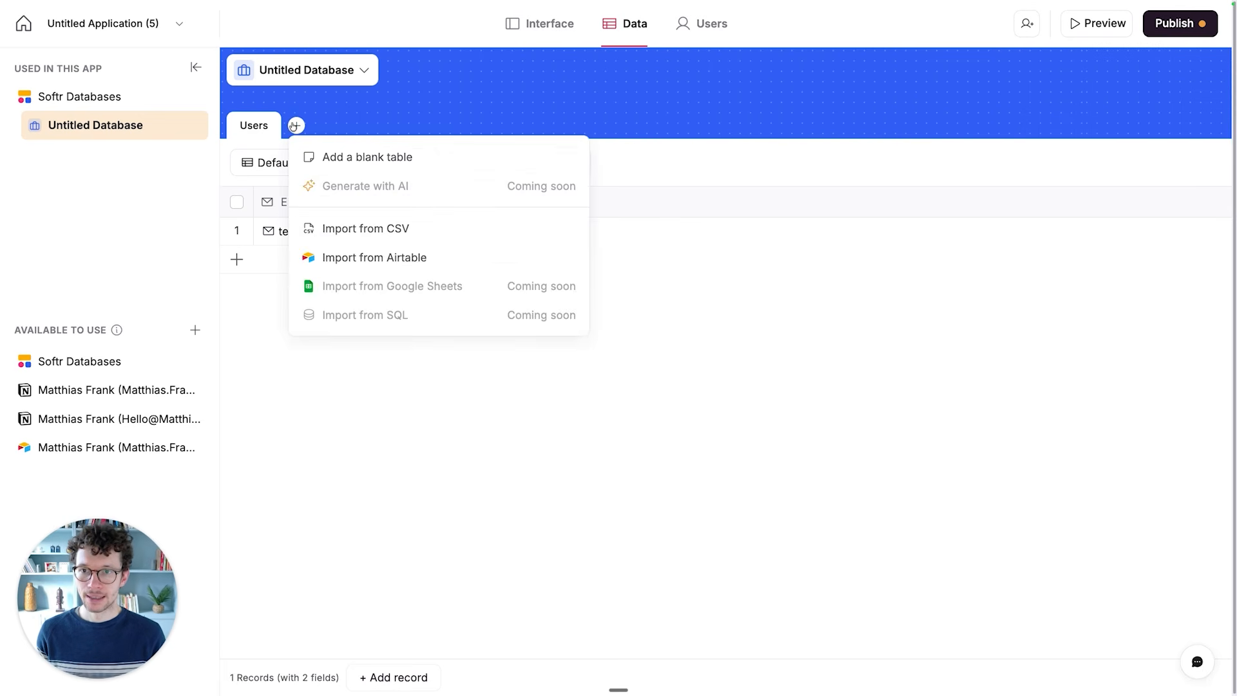
pyautogui.click(343, 158)
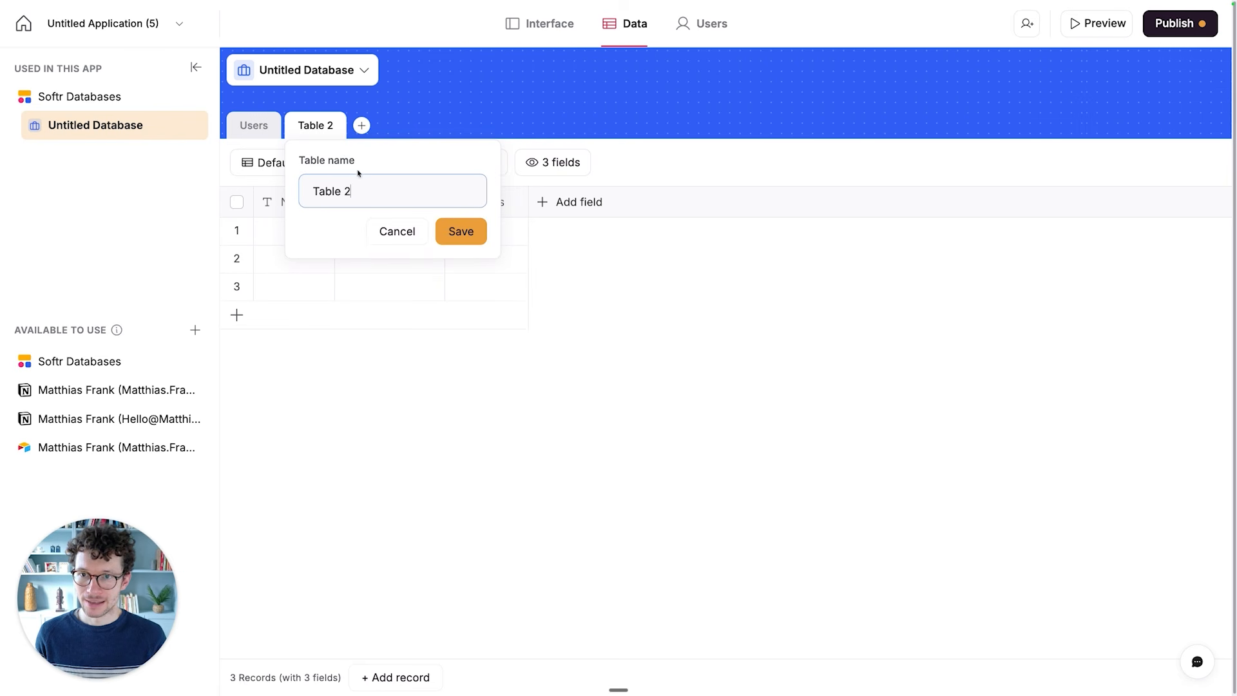
pyautogui.press('super+a')
pyautogui.write('Tickets')
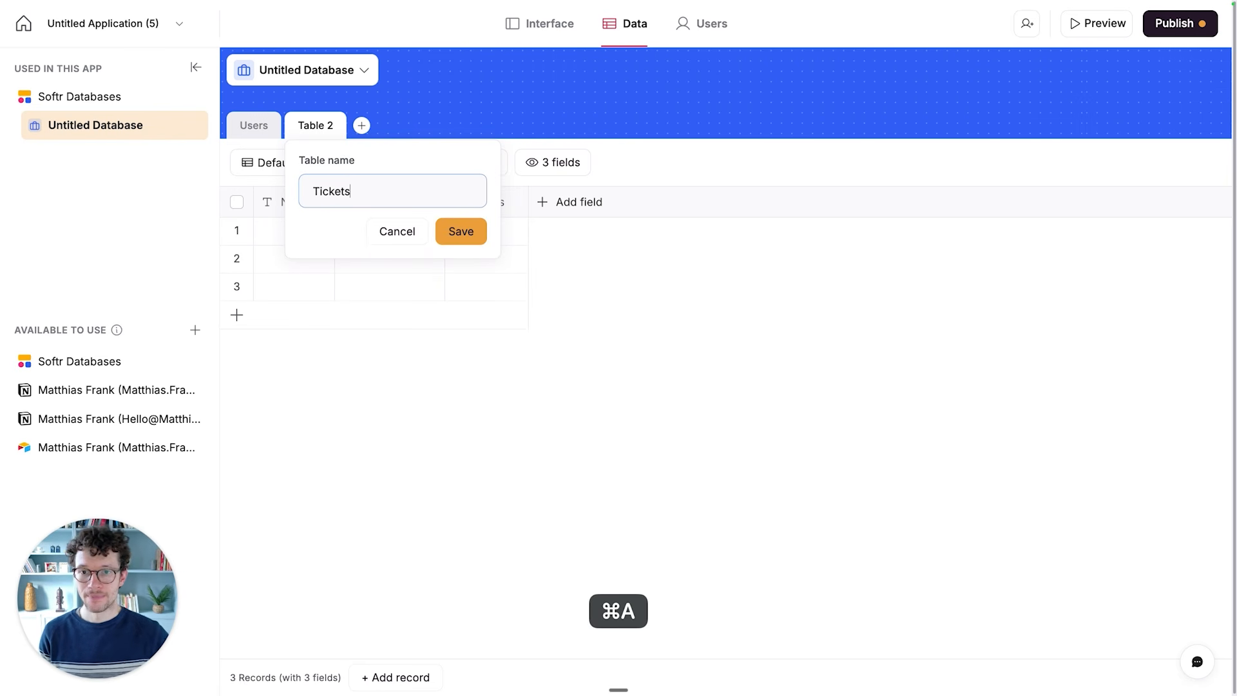
pyautogui.click(477, 232)
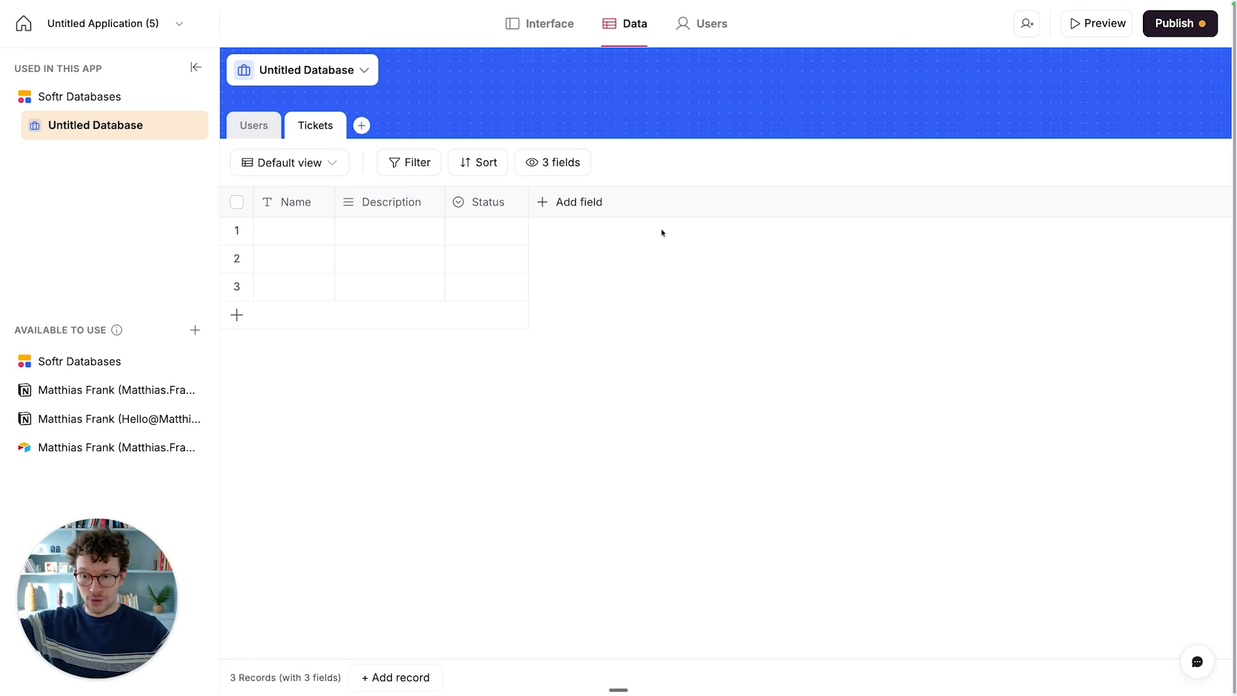
# - Start a new Select field in the Tickets table and name it Priority
pyautogui.click(569, 205)
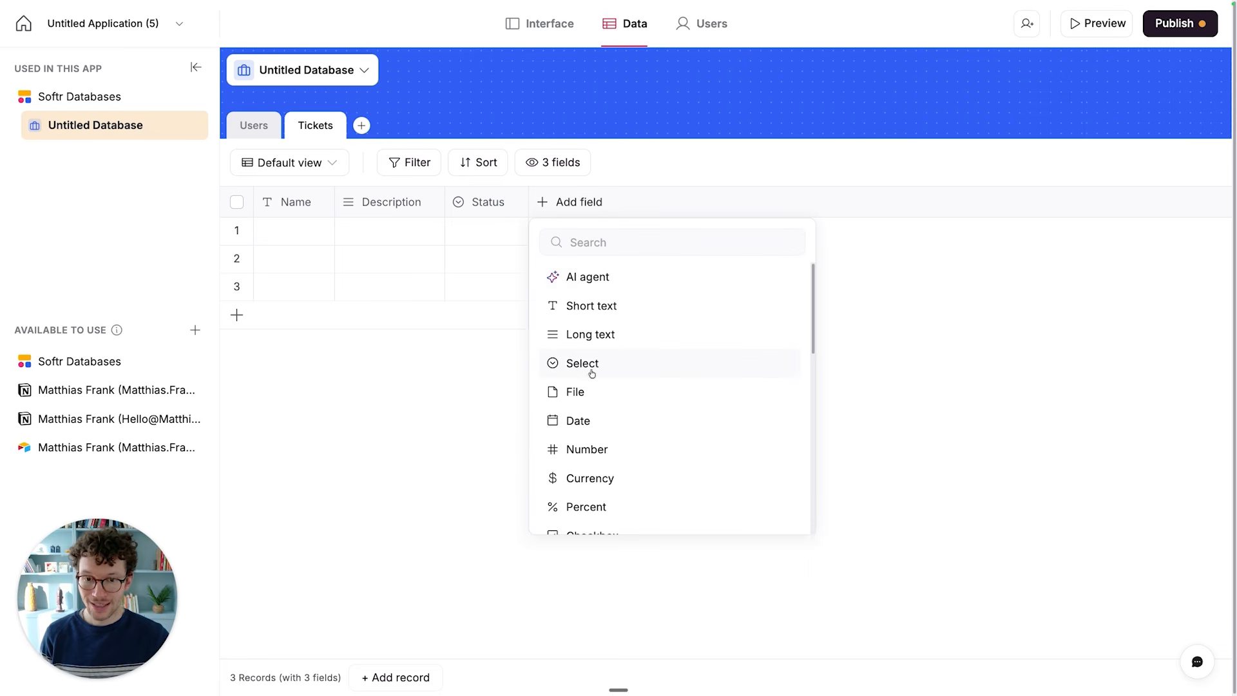
pyautogui.scroll(-5, 591, 373)
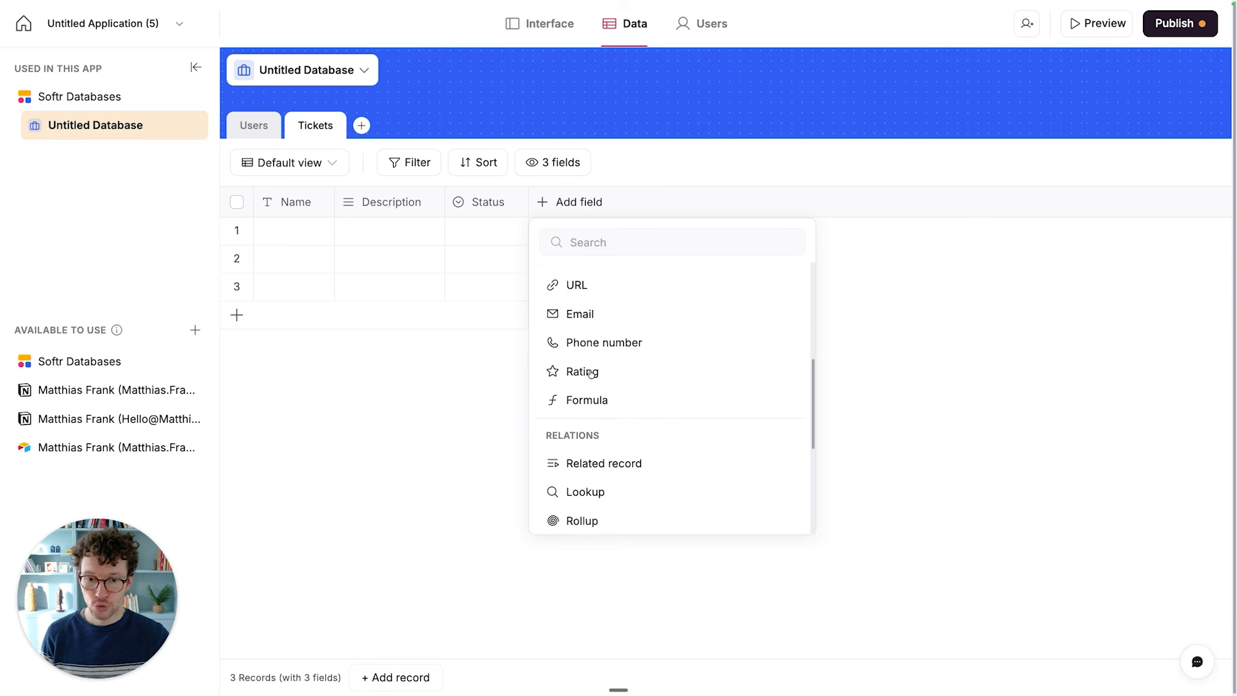
pyautogui.scroll(5, 591, 373)
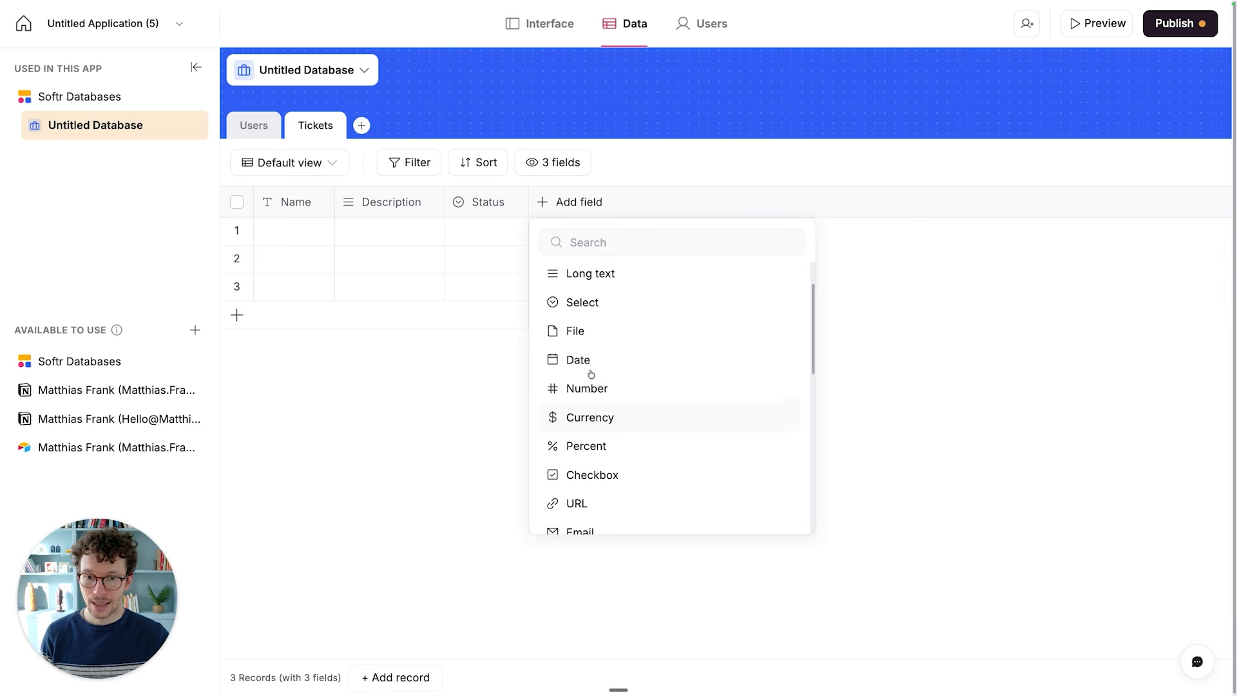
pyautogui.click(588, 369)
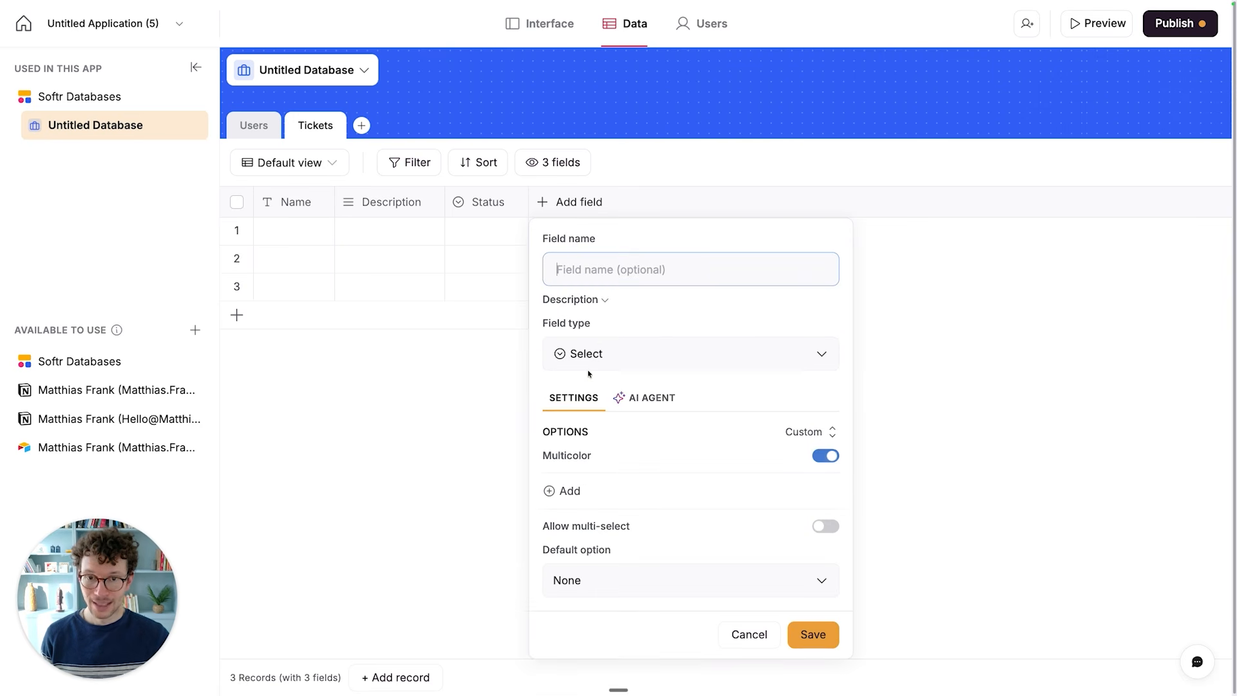
pyautogui.write('Priority')
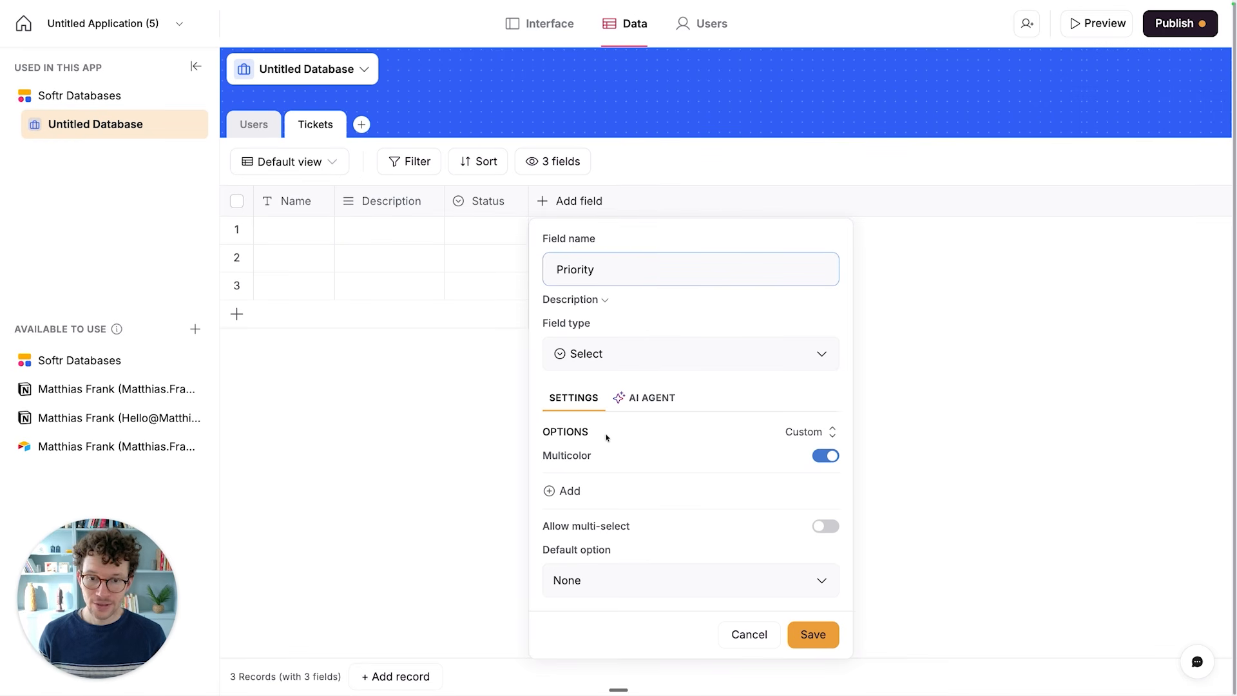
# - Add the options Low, Medium and High to the Priority field
pyautogui.click(570, 490)
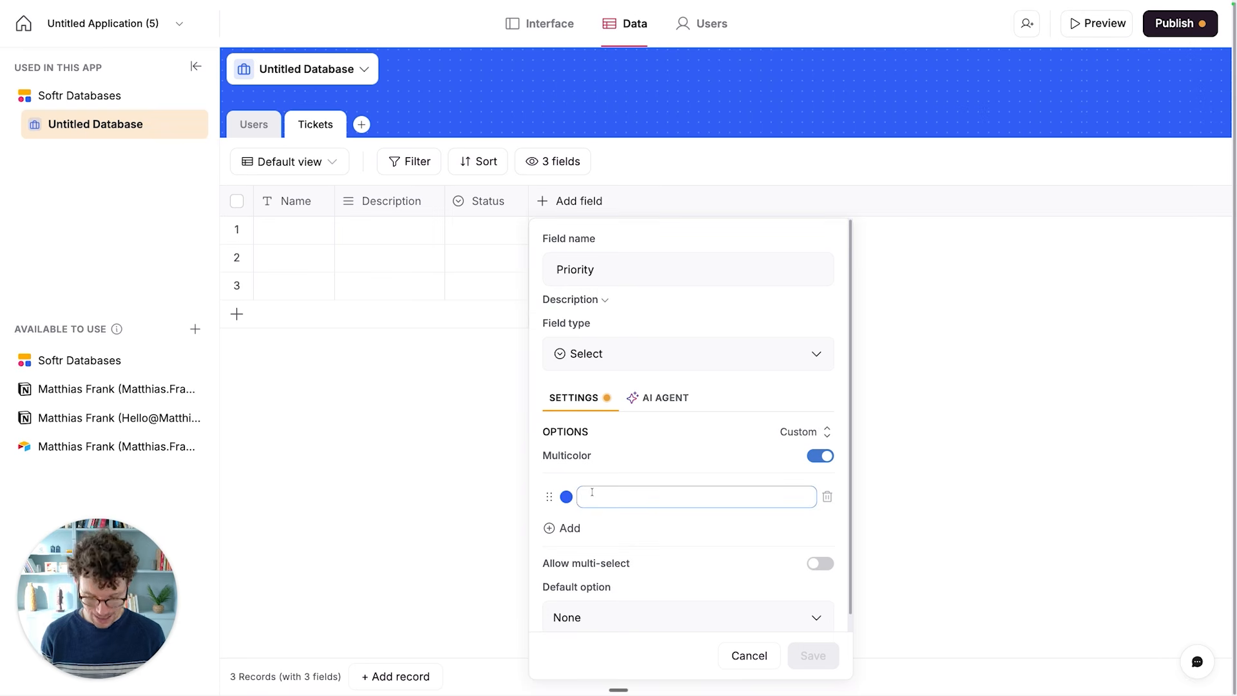
pyautogui.write('Low')
pyautogui.press('Return')
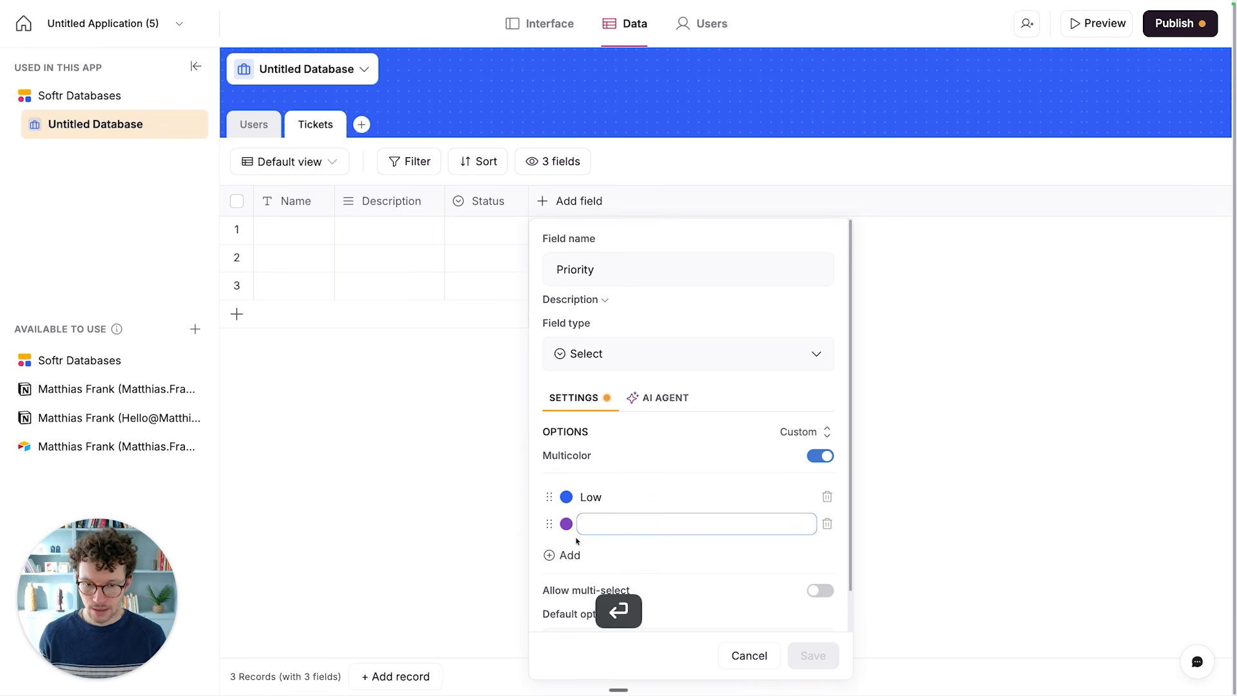
pyautogui.write('Medium')
pyautogui.press('Return')
pyautogui.write('High')
pyautogui.press('Return')
# - Color the Priority options light yellow for Low, orange (#FCAC00) for Medium and red (#D92626) for High
pyautogui.scroll(-2, 683, 451)
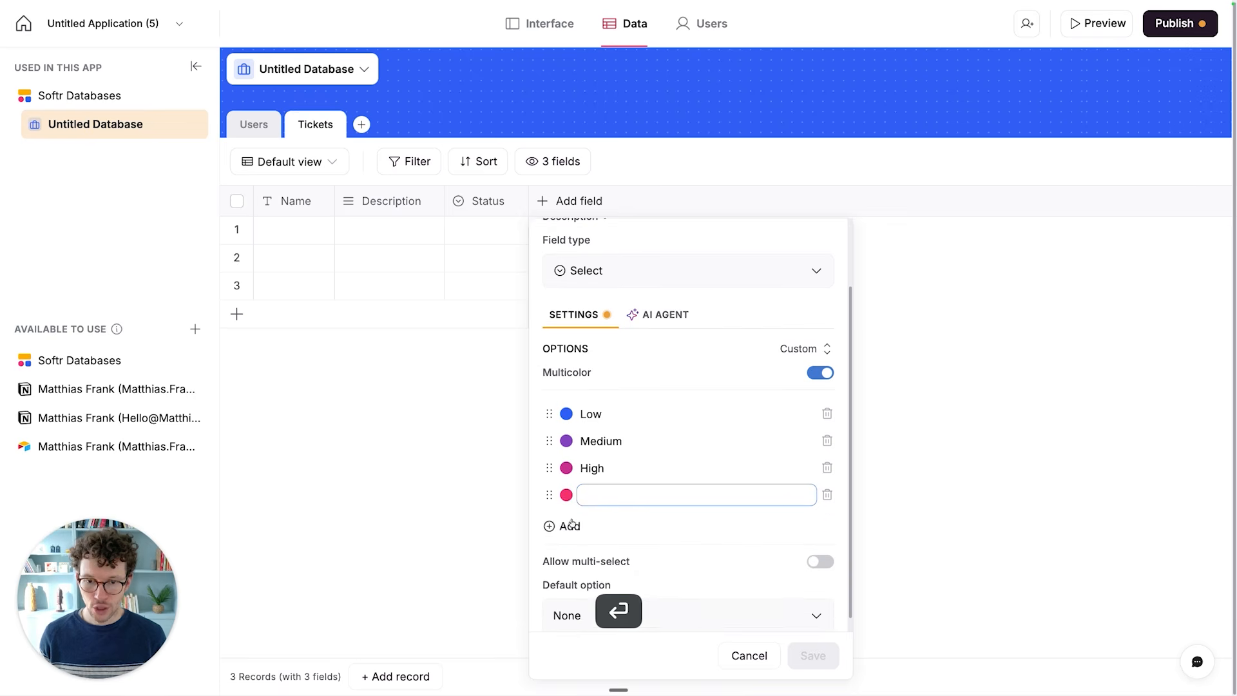
pyautogui.click(567, 415)
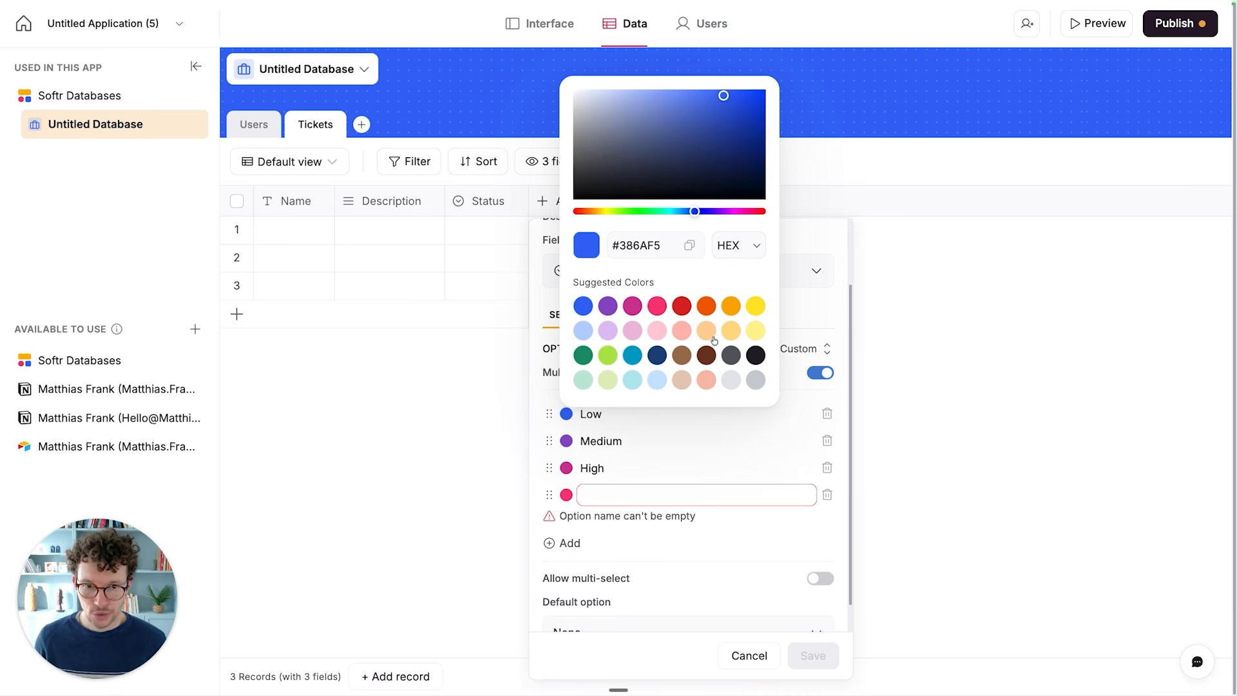
pyautogui.click(756, 331)
pyautogui.click(566, 441)
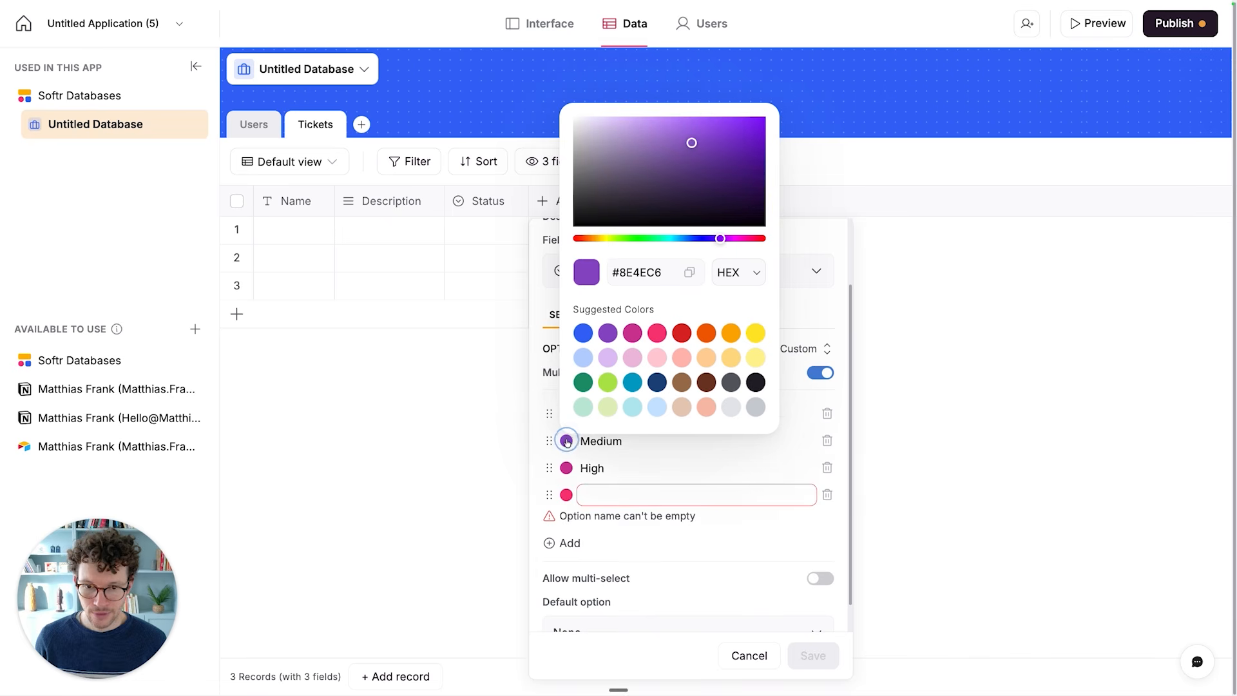
pyautogui.click(738, 338)
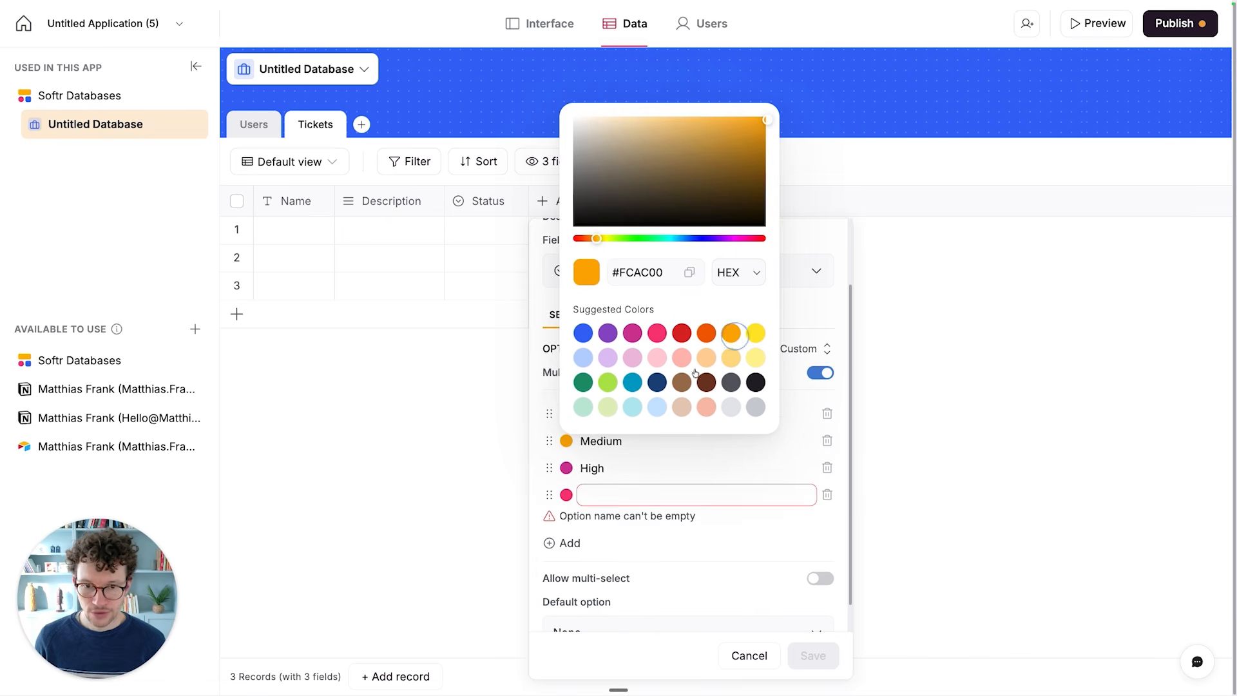
pyautogui.click(566, 469)
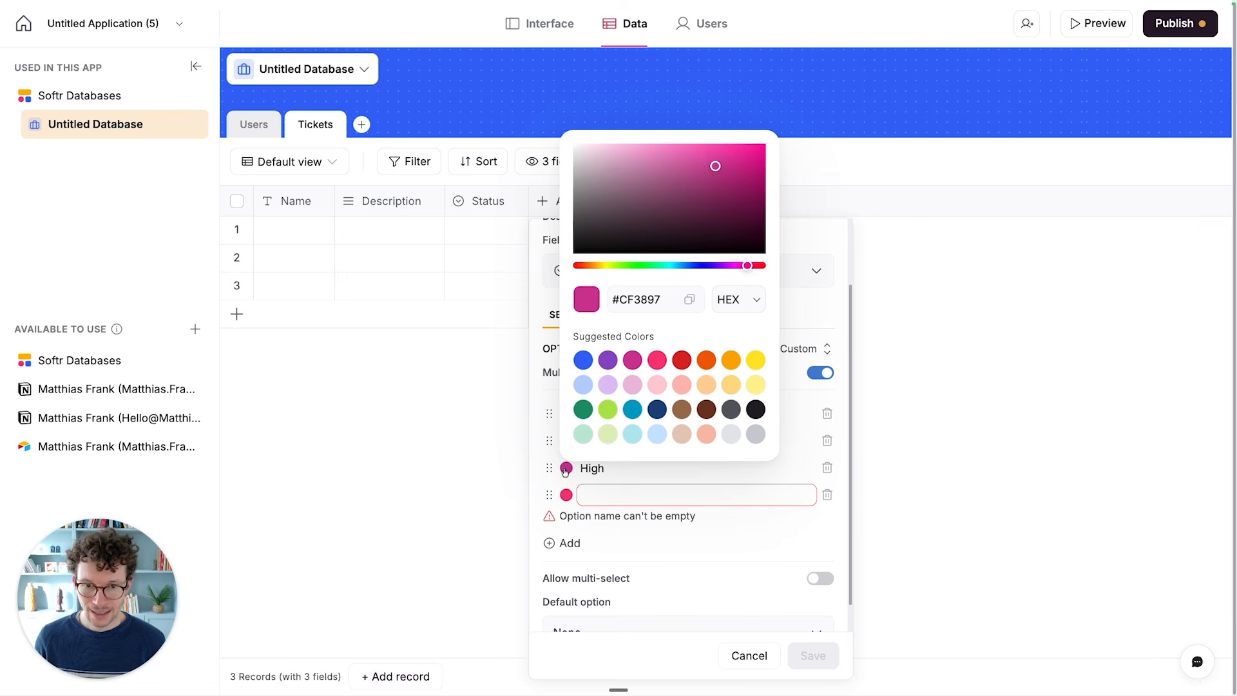
pyautogui.click(682, 360)
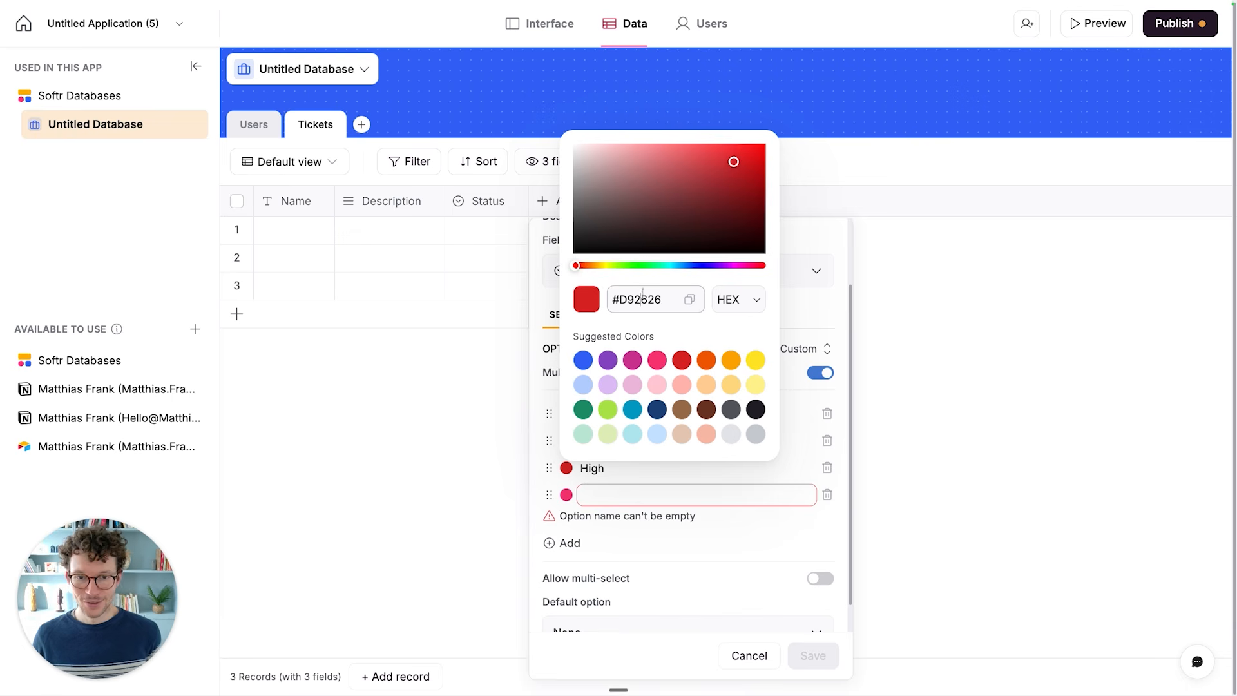
pyautogui.click(789, 313)
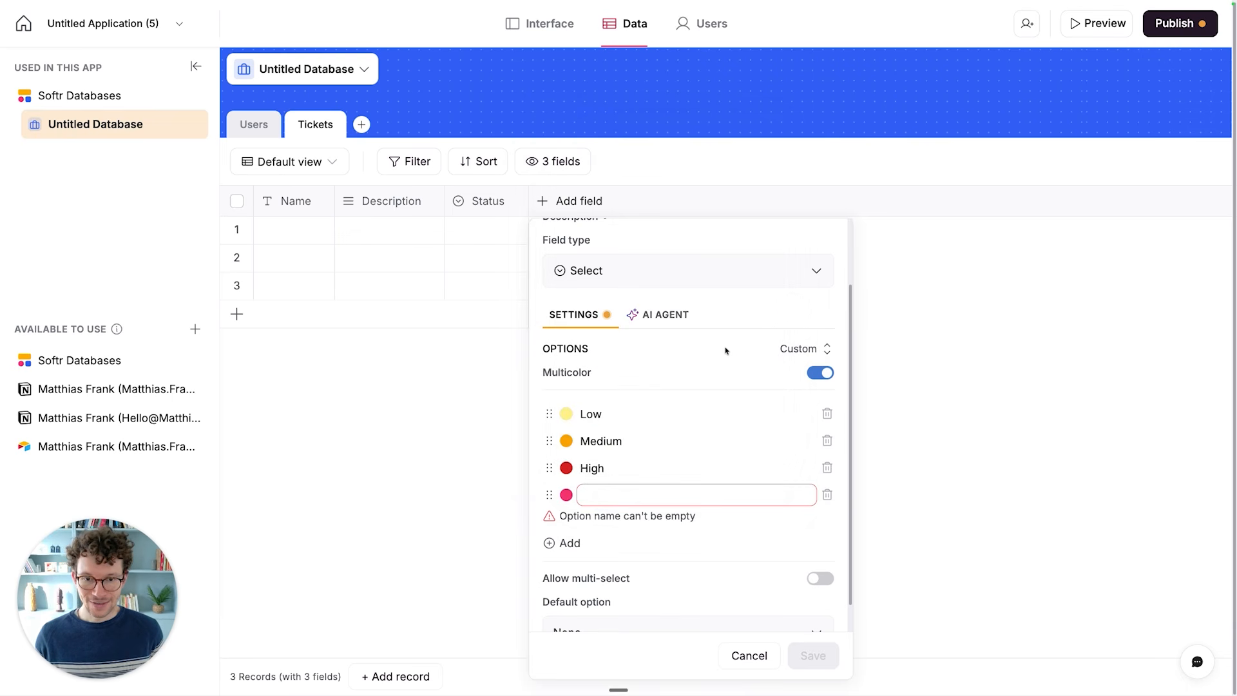
# - Set Medium as the default Priority option, remove the empty fourth option and save the field
pyautogui.scroll(-1, 561, 490)
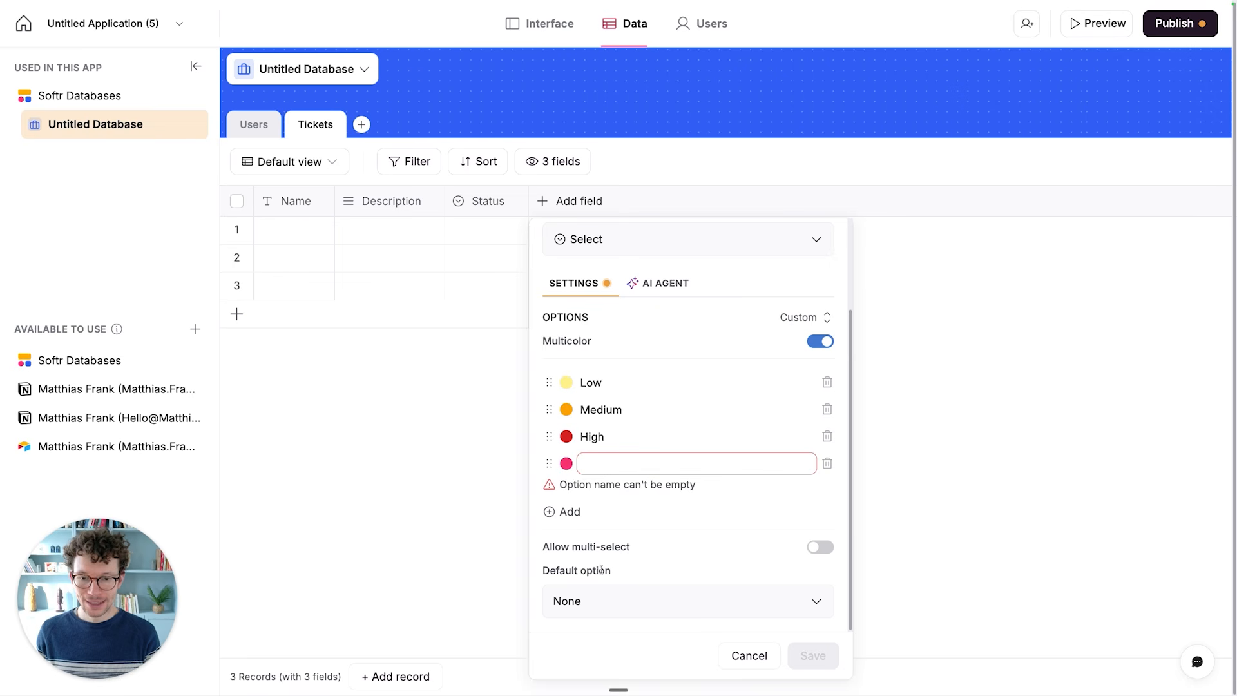
pyautogui.click(688, 600)
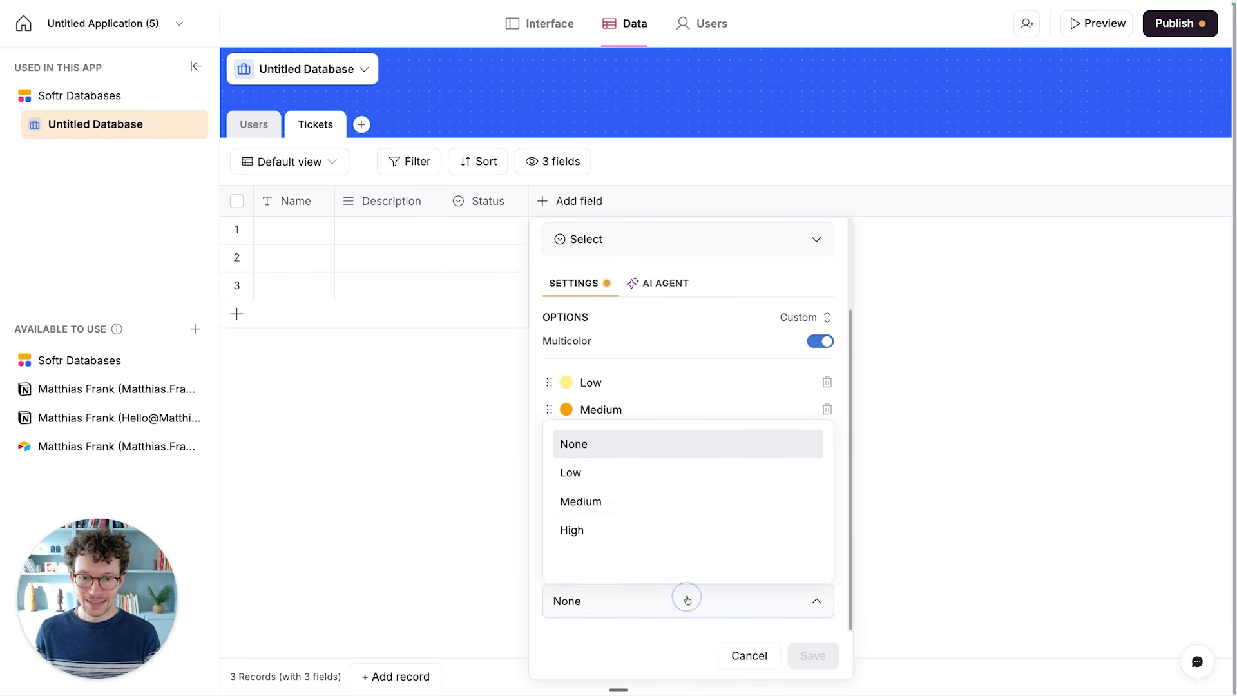
pyautogui.click(634, 505)
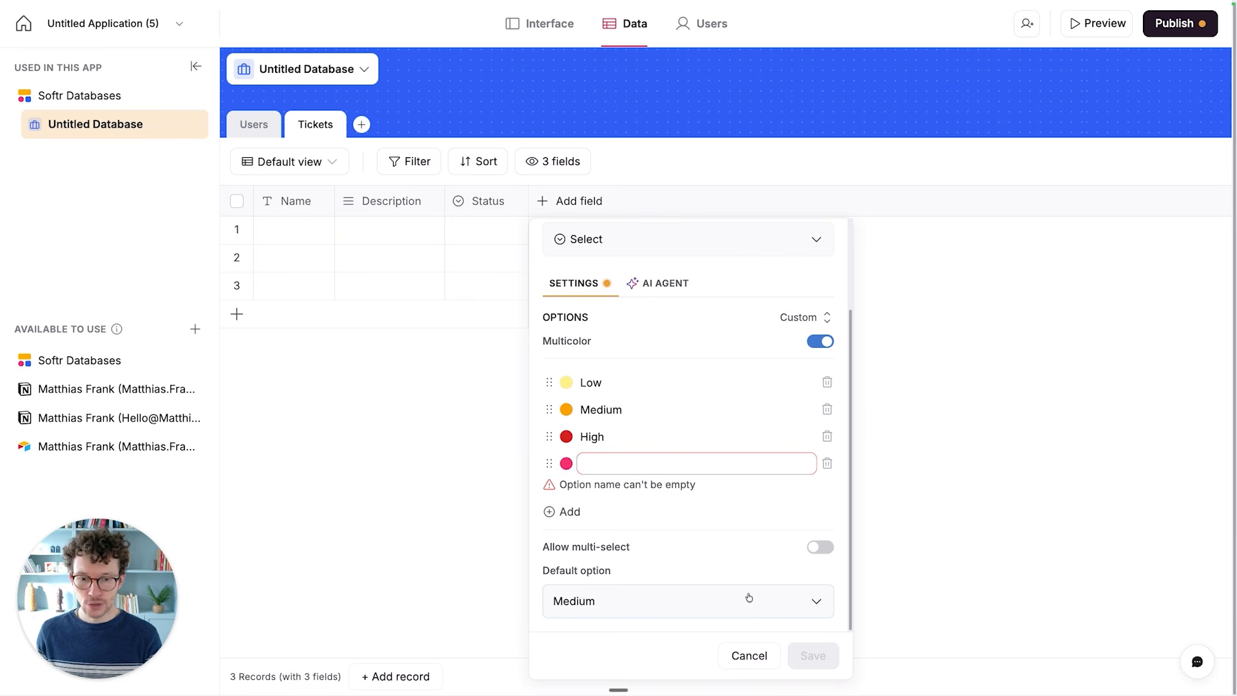
pyautogui.click(827, 463)
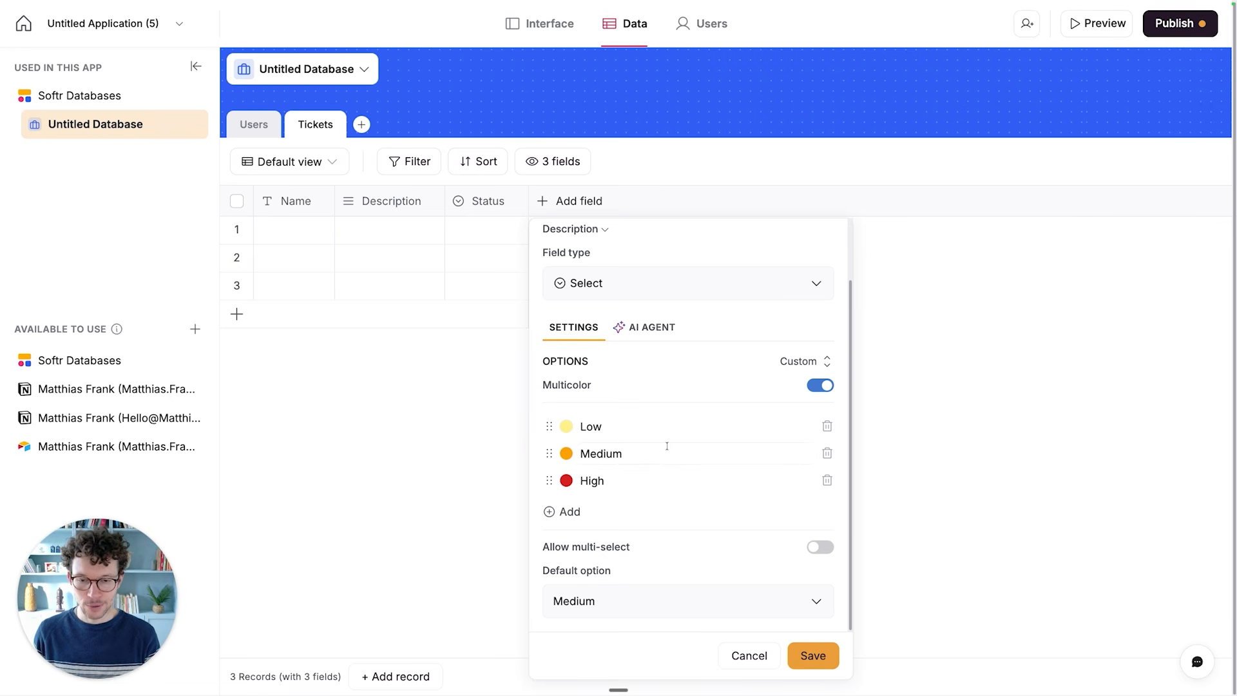
pyautogui.click(811, 655)
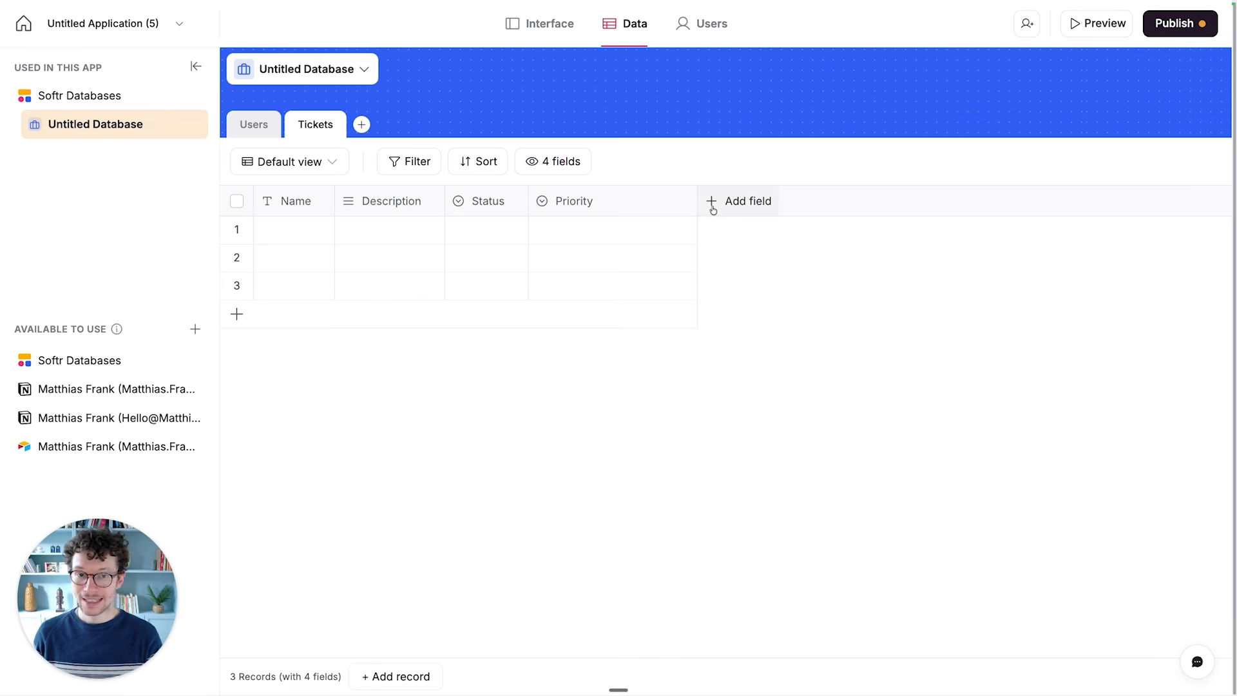
# - Narrow the Priority column and start a new Select field named Category in the Tickets table
pyautogui.moveTo(696, 201); pyautogui.dragTo(638, 202)
pyautogui.click(665, 205)
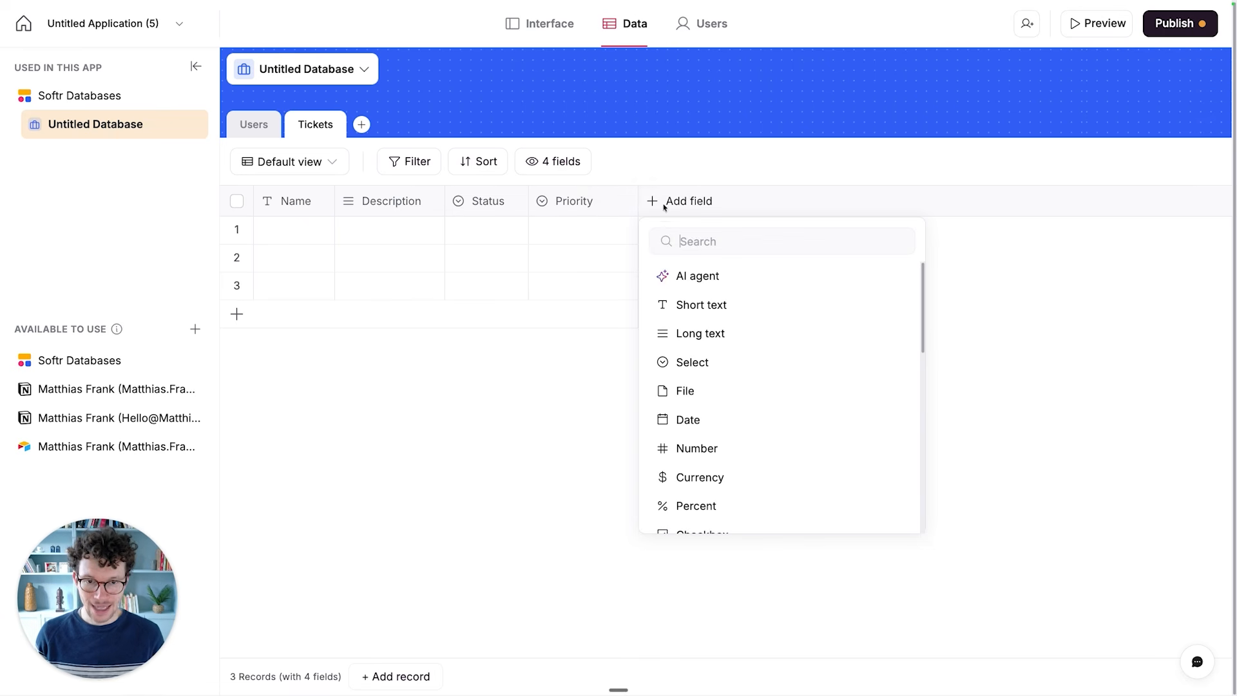
pyautogui.click(708, 374)
pyautogui.write('Category')
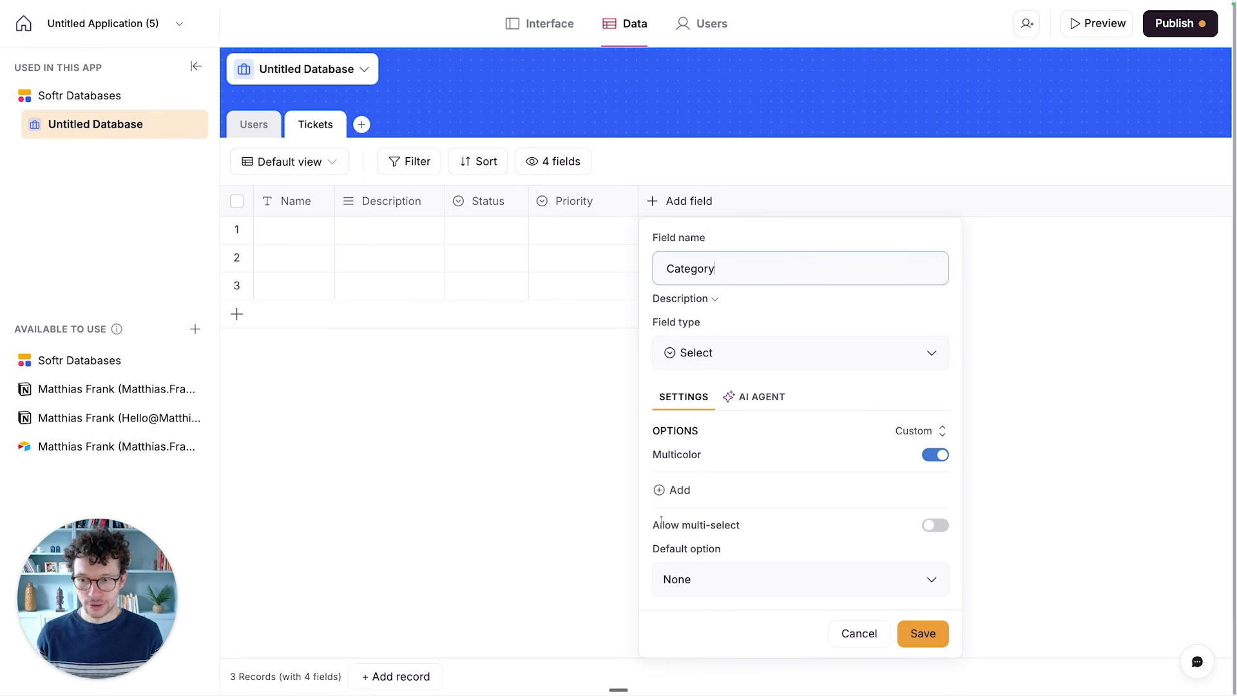
# - Add the options Frontend, User Login and Sharing to the new Category field
pyautogui.click(661, 490)
pyautogui.write('Fron')
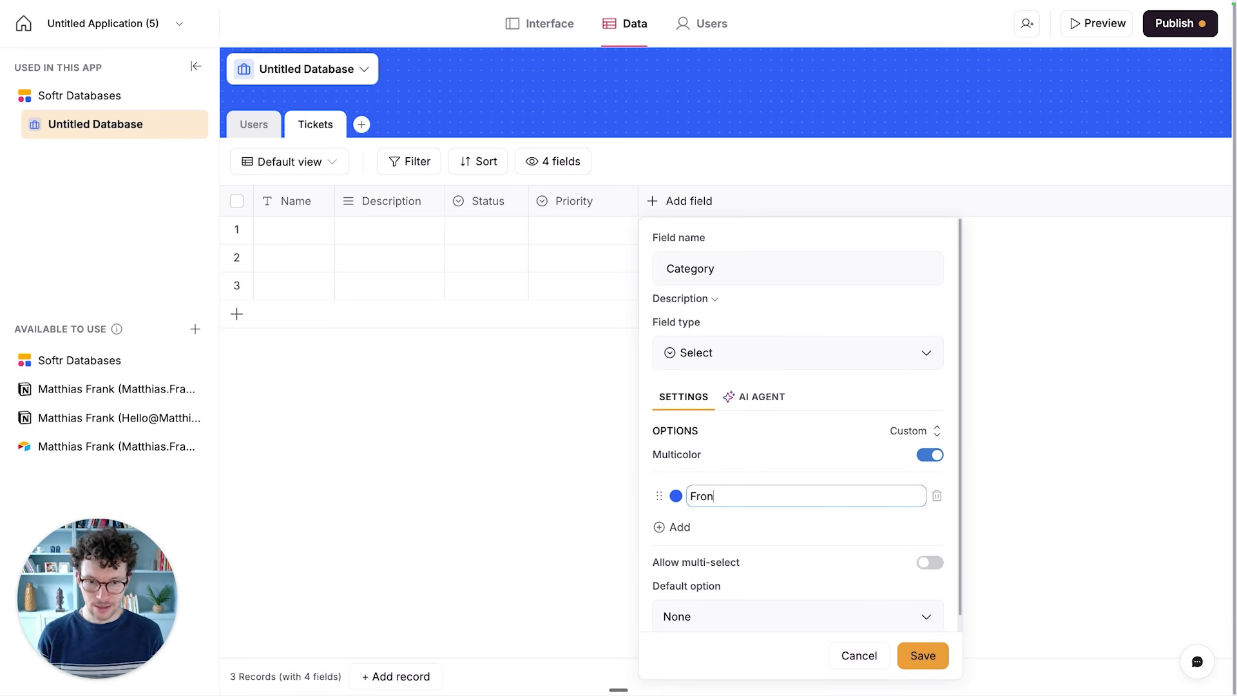
pyautogui.write('tend')
pyautogui.press('Return')
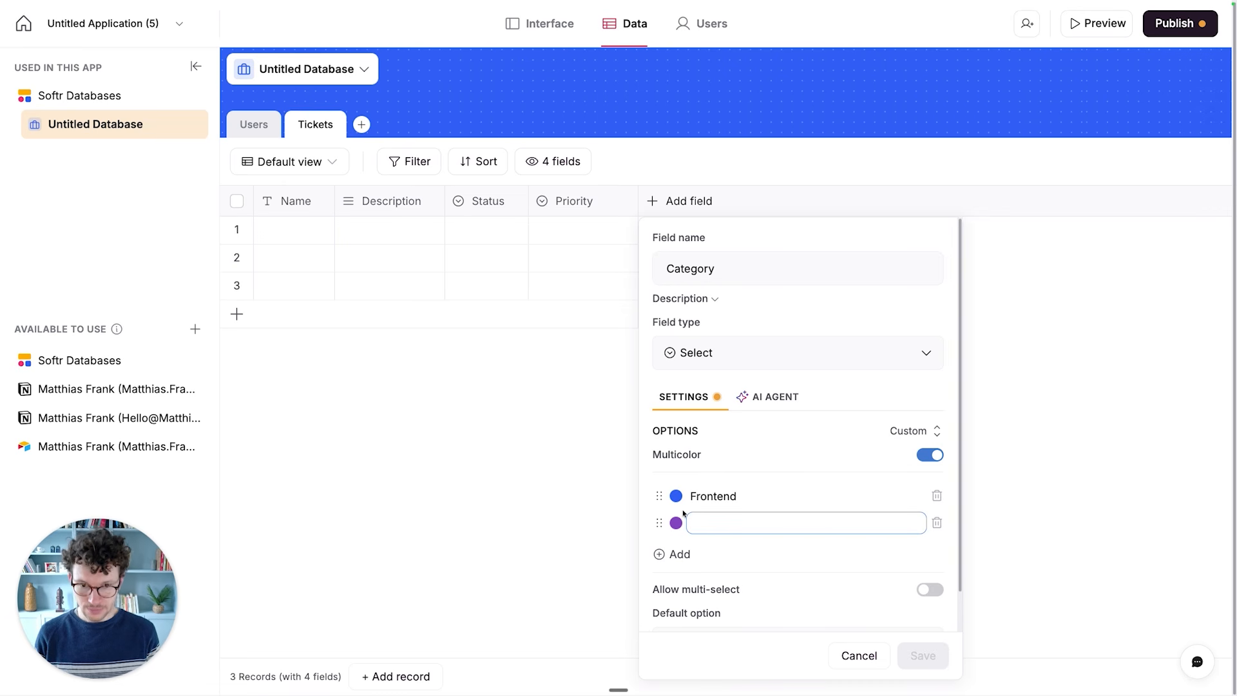
pyautogui.write('User Login')
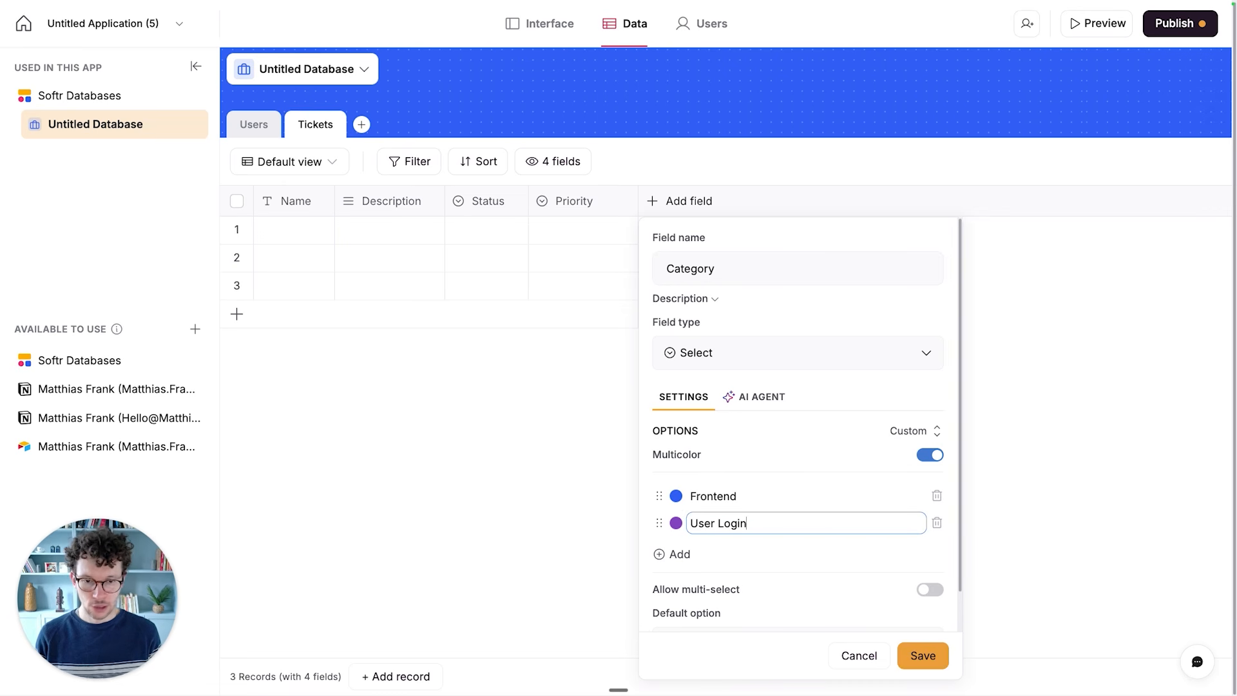
pyautogui.press('Return')
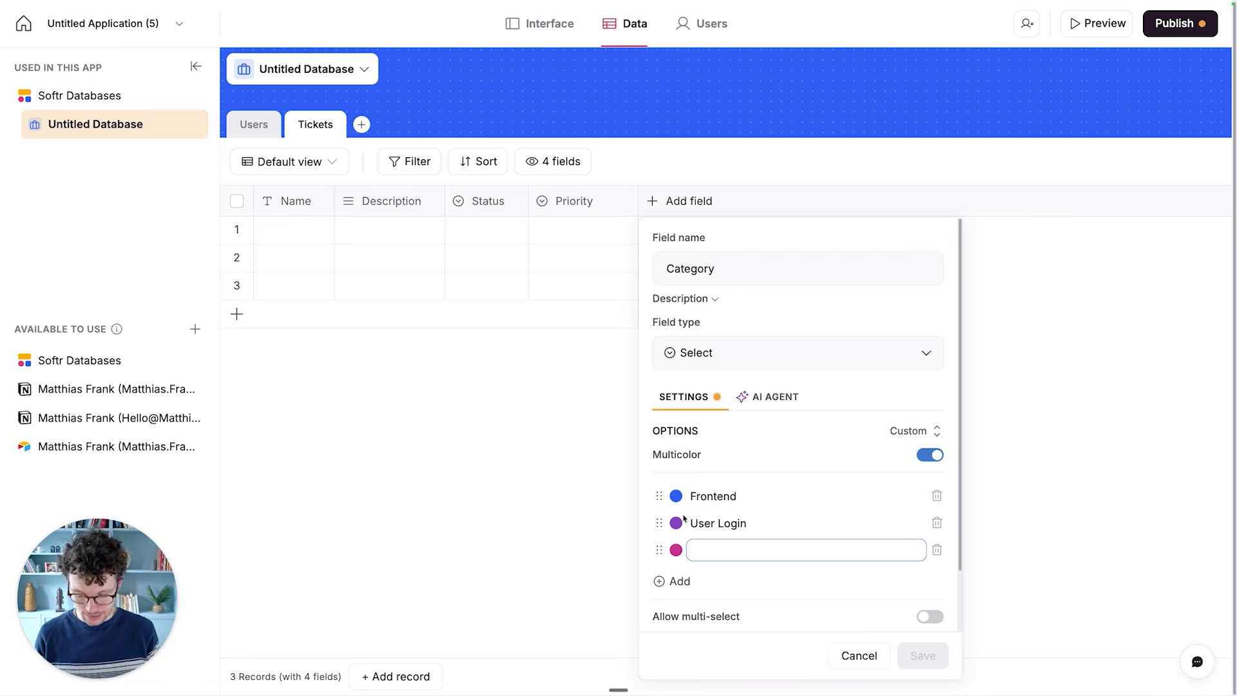
pyautogui.write('Sharing')
pyautogui.click(745, 467)
# - Change the new field's name from Category to Affected Feature and save the field
pyautogui.scroll(-2, 748, 459)
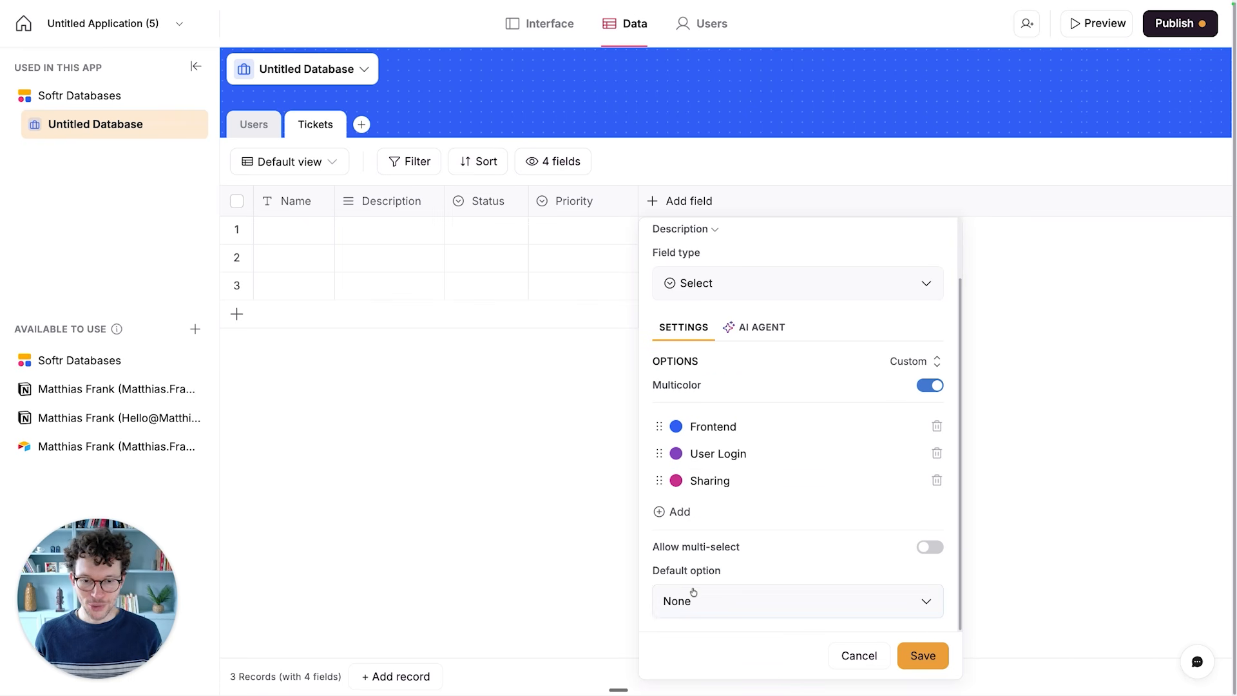
pyautogui.scroll(2, 863, 414)
pyautogui.scroll(-2, 857, 413)
pyautogui.scroll(2, 828, 403)
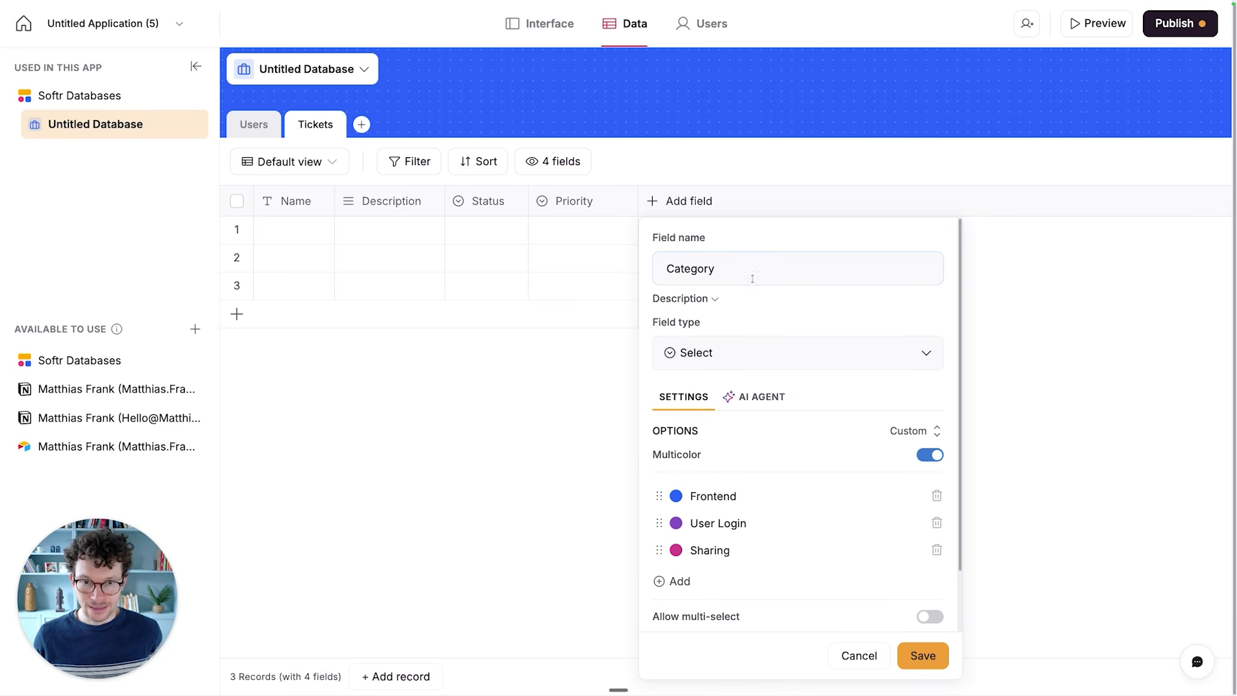
pyautogui.click(732, 270)
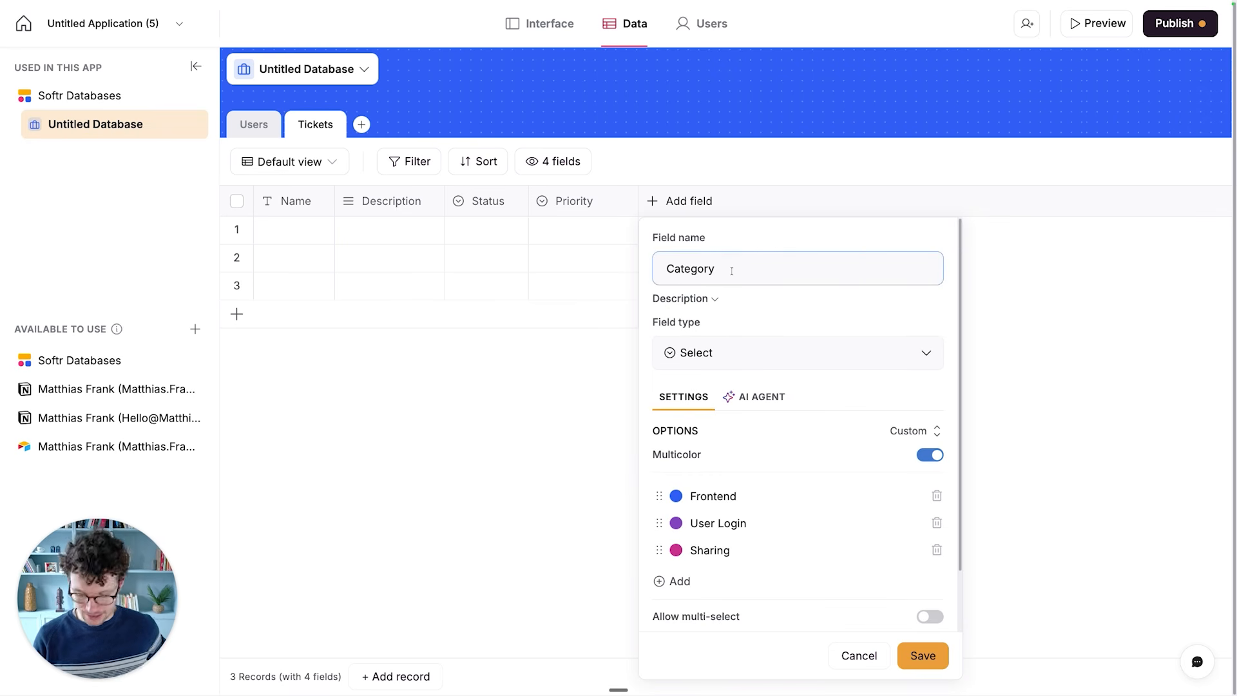
pyautogui.press('super+a')
pyautogui.write('Affected F')
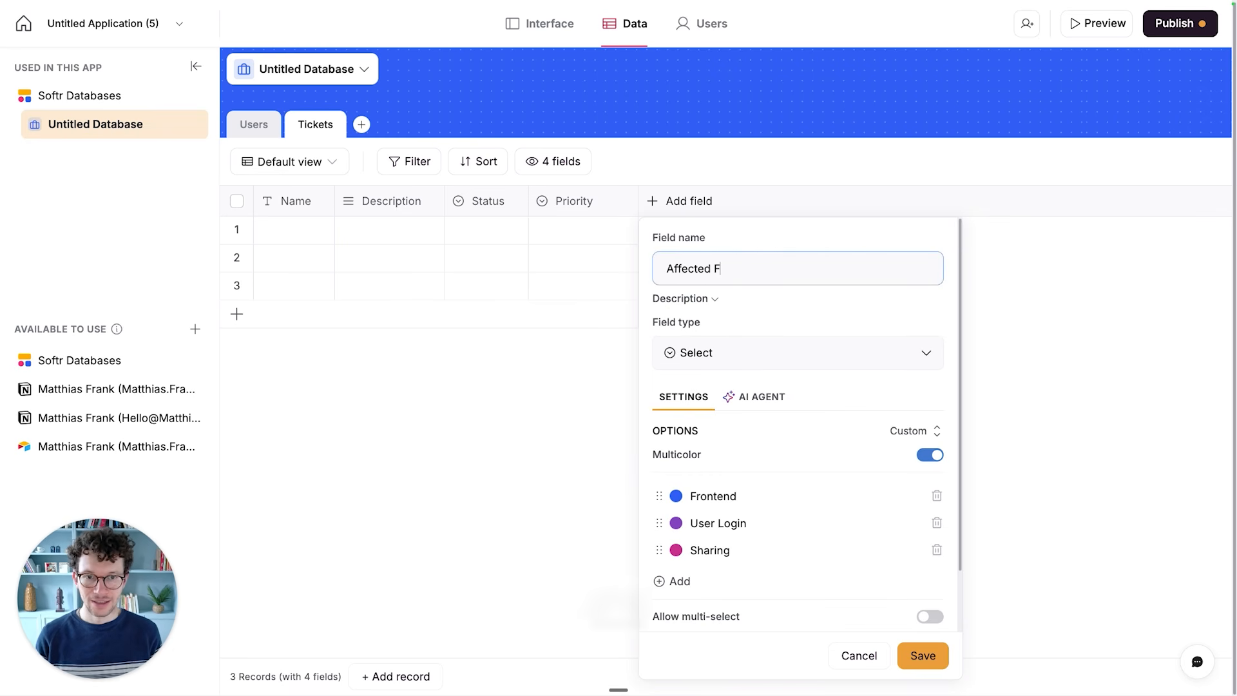
pyautogui.write('eature')
pyautogui.scroll(-2, 771, 429)
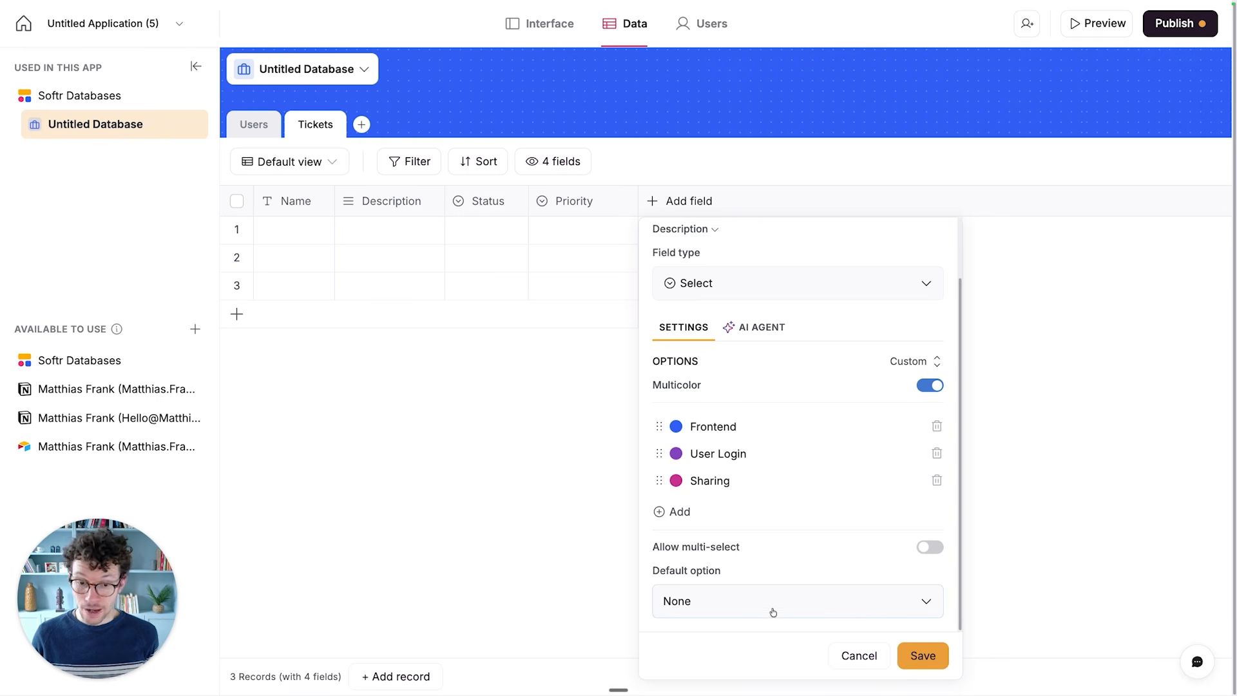
pyautogui.click(916, 649)
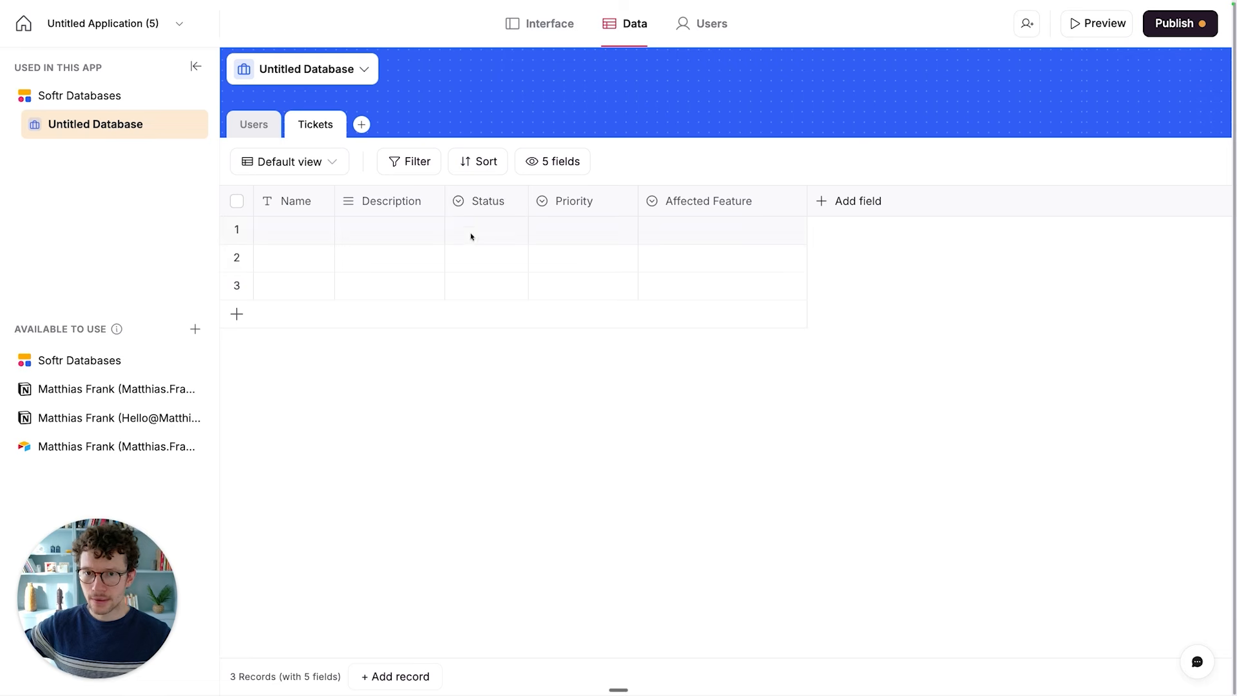
# - Open the Status field for editing and rename its Todo option to Backlog
pyautogui.click(511, 201)
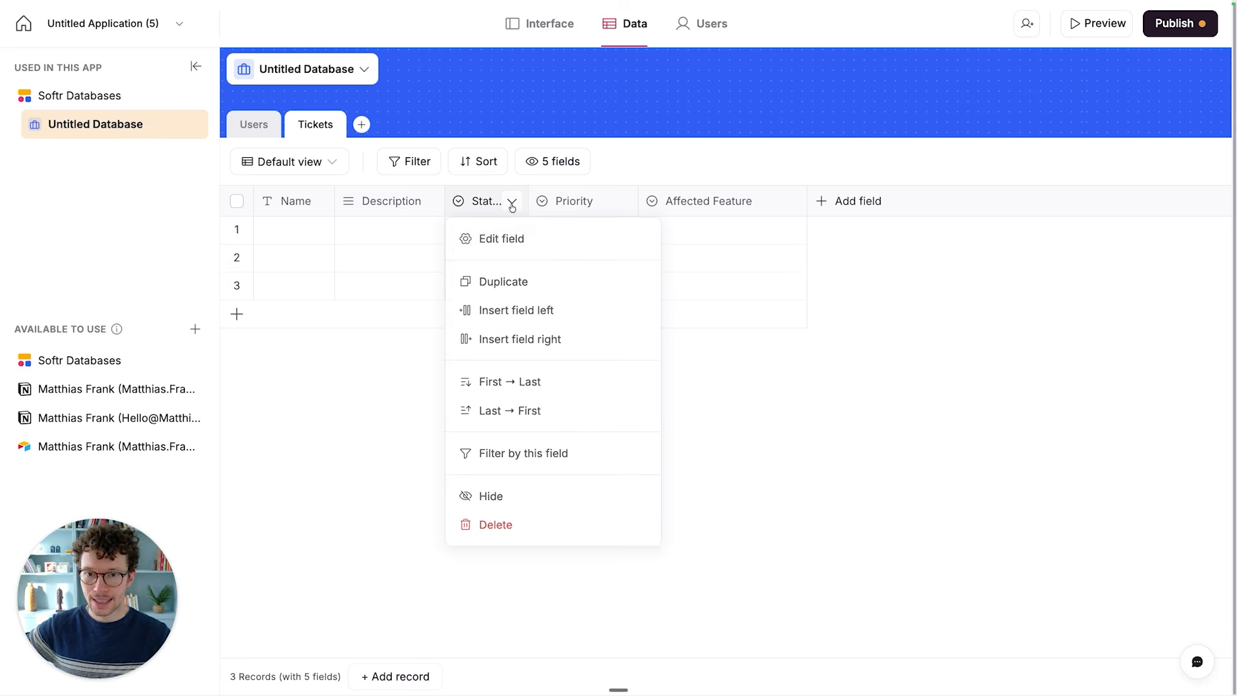
pyautogui.click(490, 245)
pyautogui.scroll(-1, 521, 486)
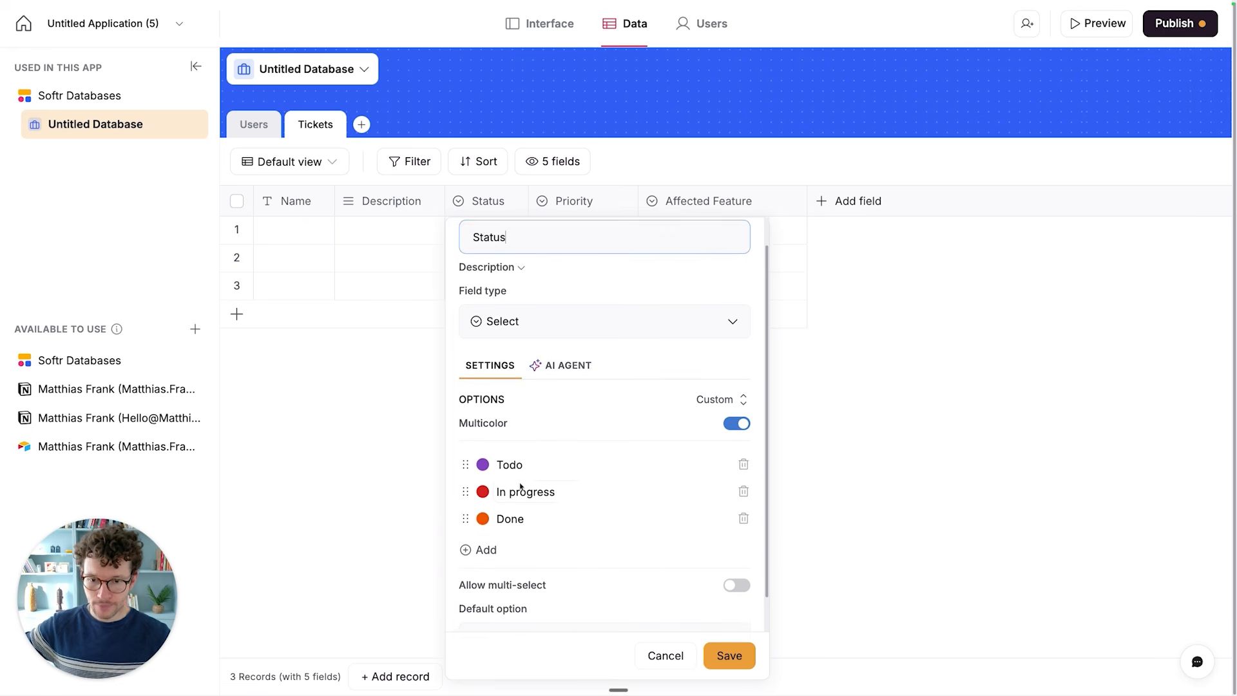
pyautogui.scroll(-1, 516, 483)
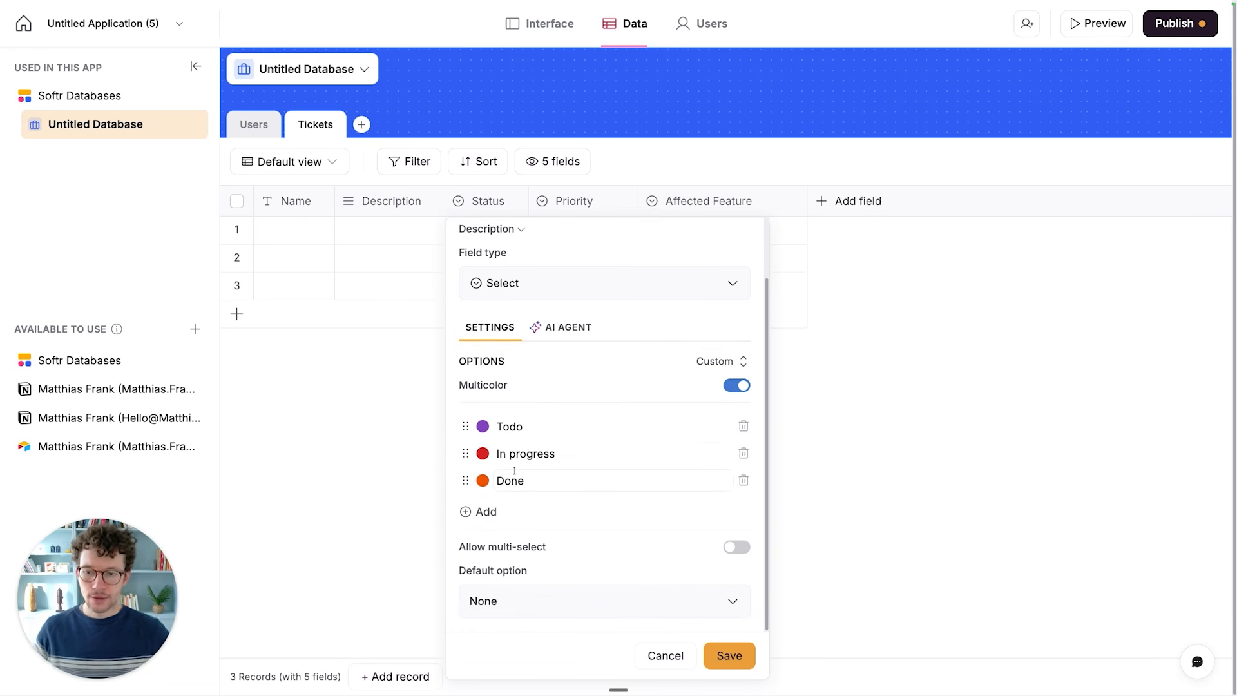
pyautogui.click(513, 432)
pyautogui.press('super+a')
pyautogui.write('B')
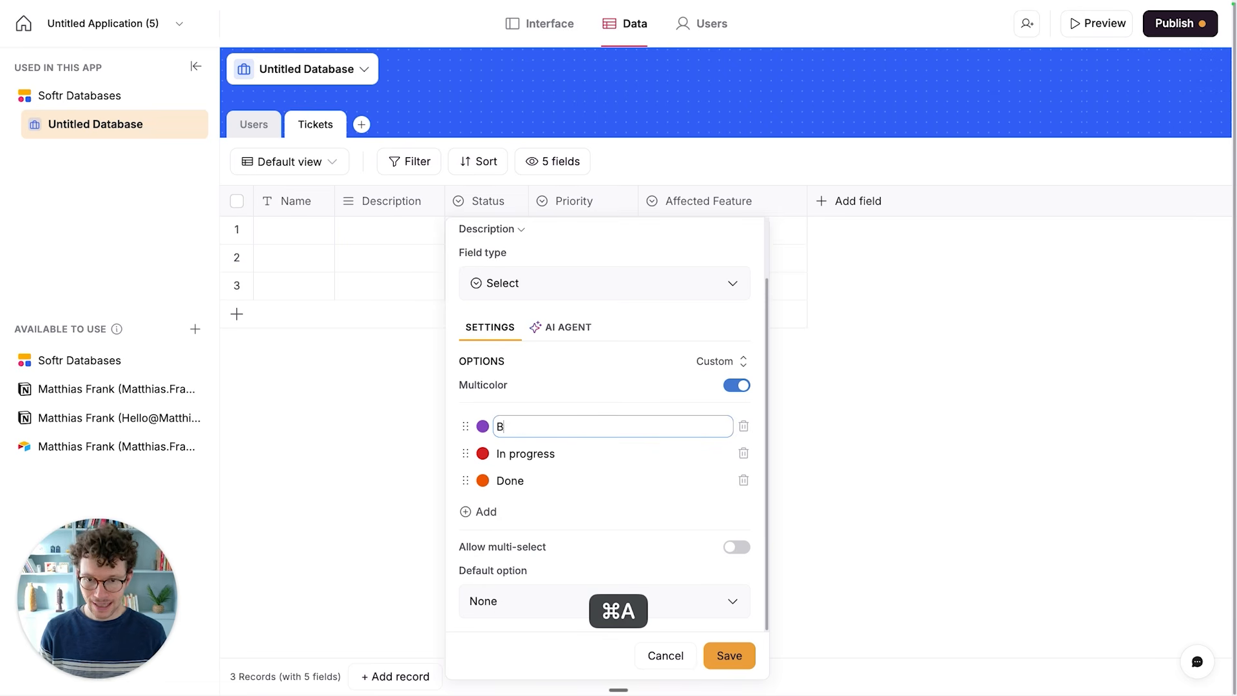
pyautogui.write('acklog')
# - Rename the second Status option, In progress, to Ready To Start
pyautogui.click(512, 453)
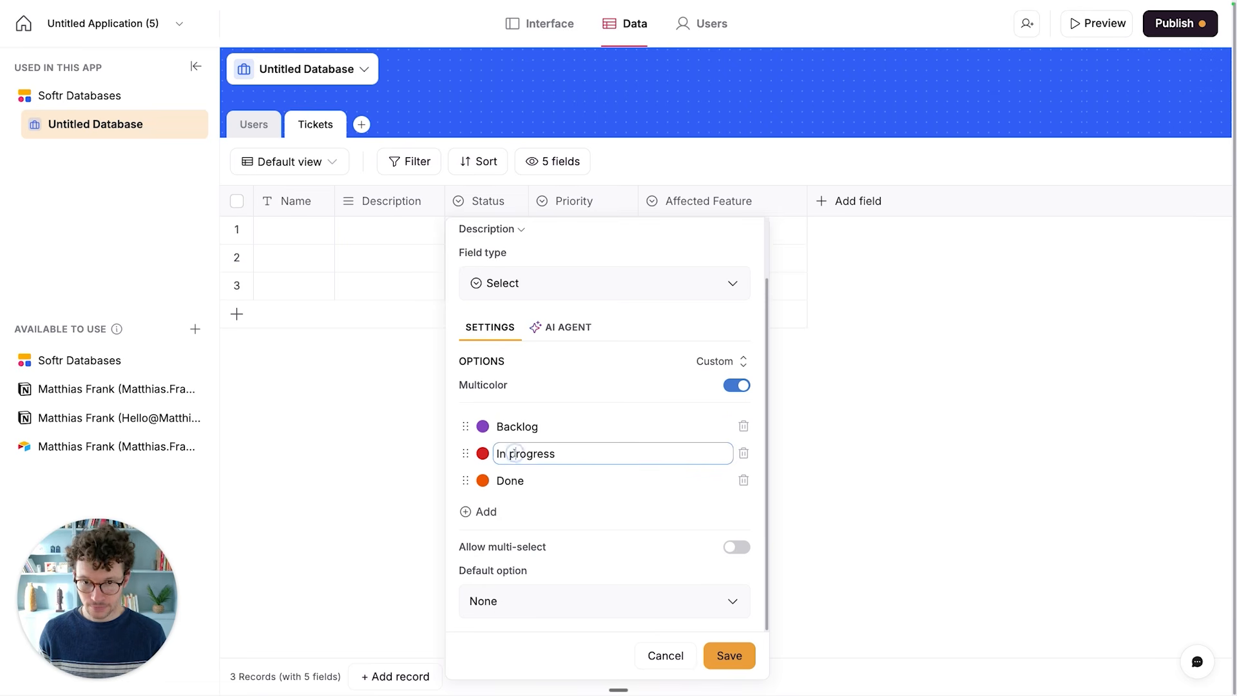
pyautogui.press('super+a')
pyautogui.write('Ready To ')
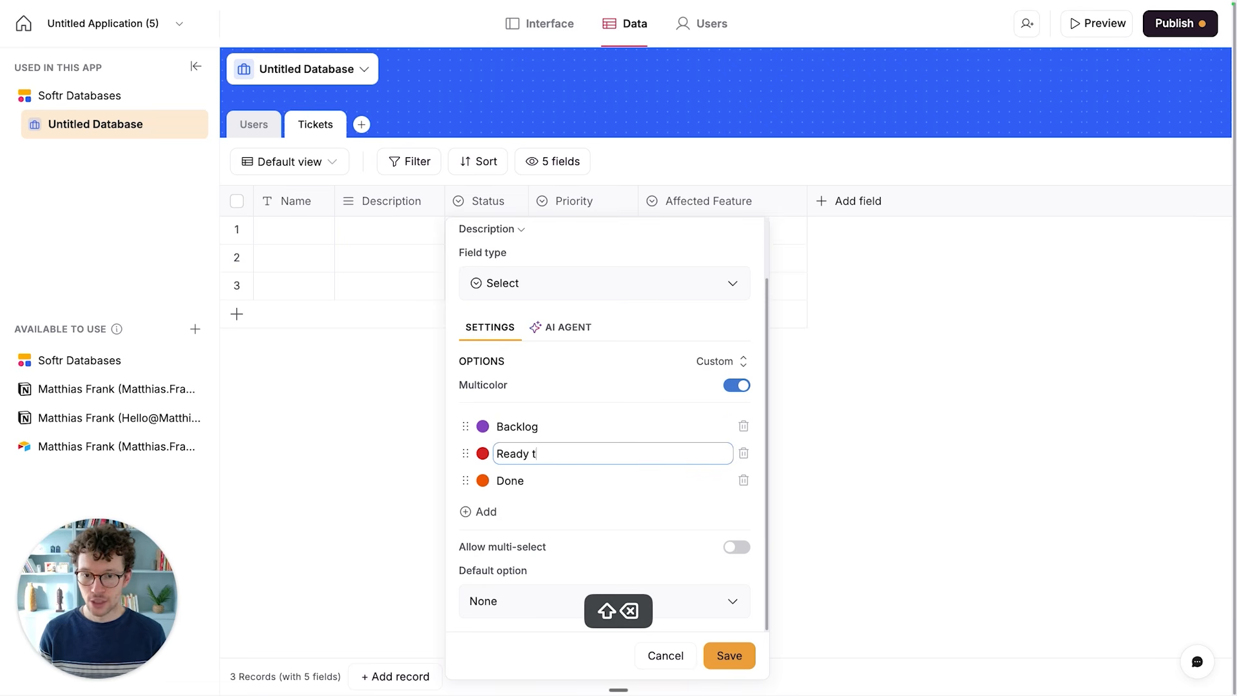
pyautogui.write('Start')
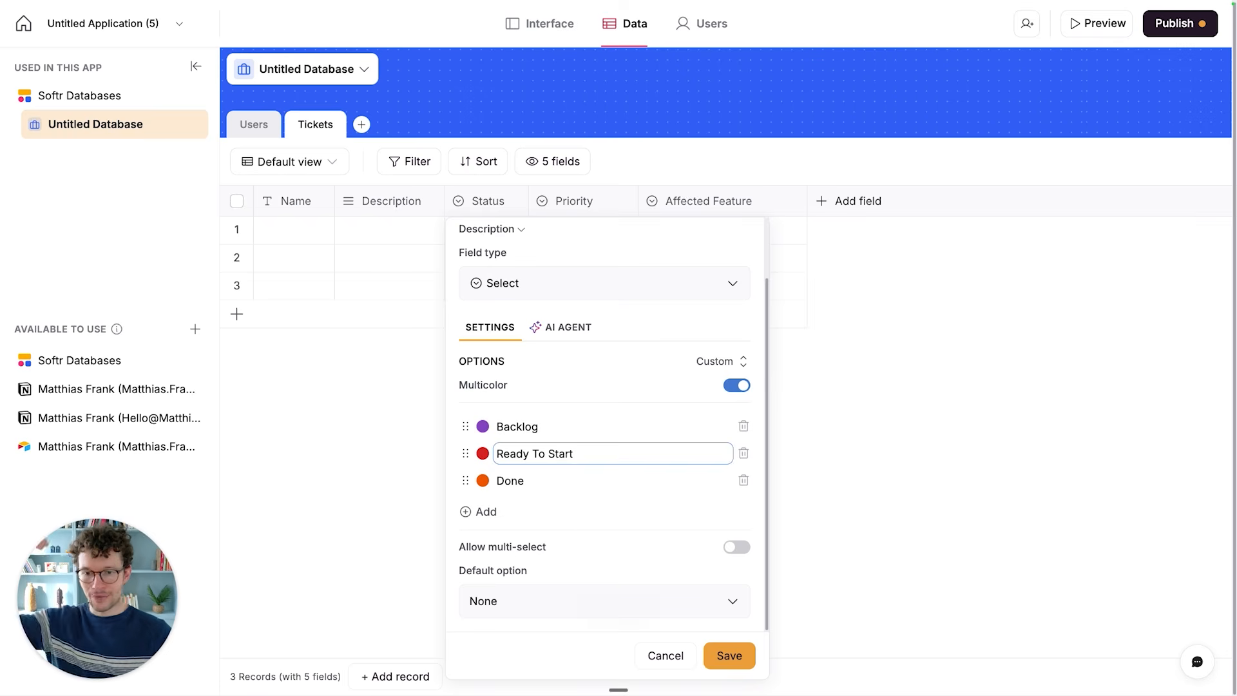
# - Color the Backlog option light gray (#E7E8EB) and the Ready To Start option light yellow
pyautogui.click(484, 427)
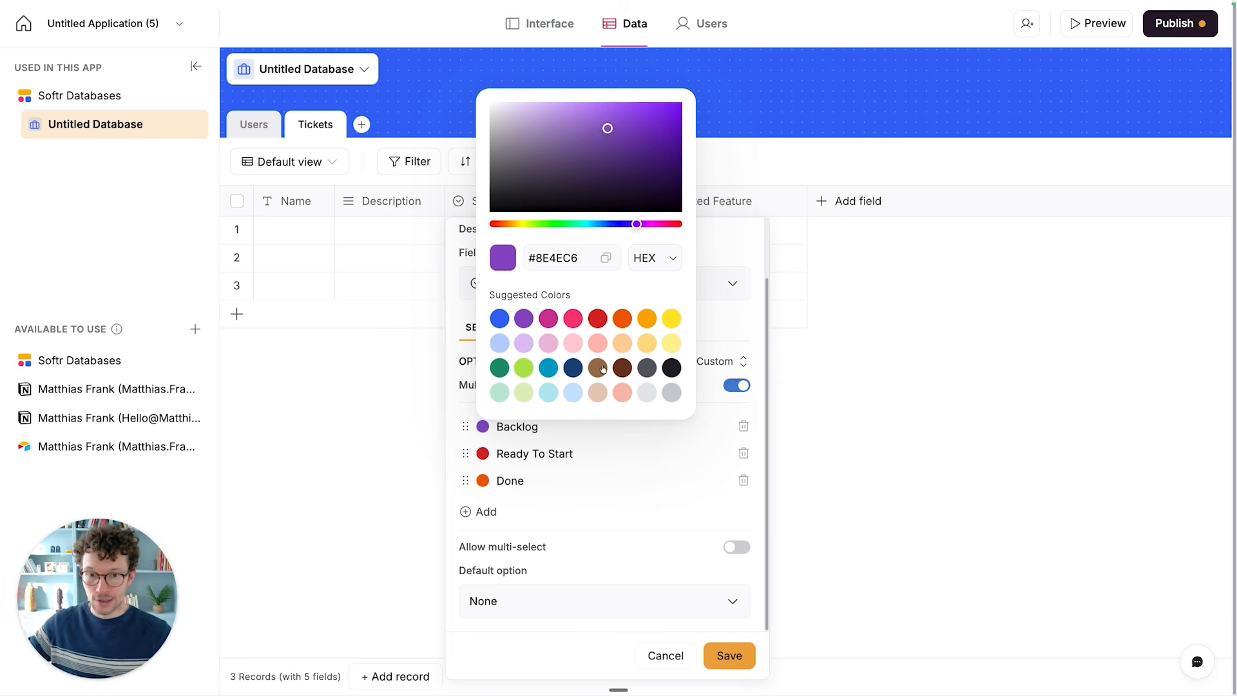
pyautogui.click(640, 393)
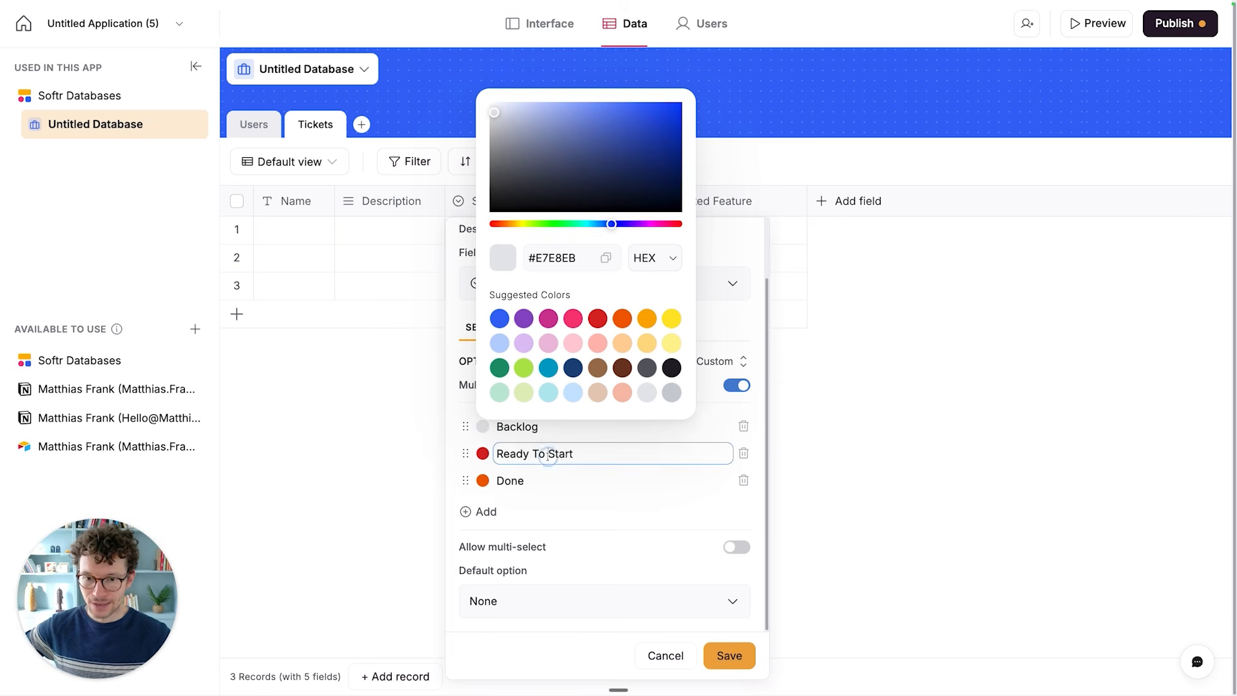
pyautogui.click(560, 455)
pyautogui.click(482, 455)
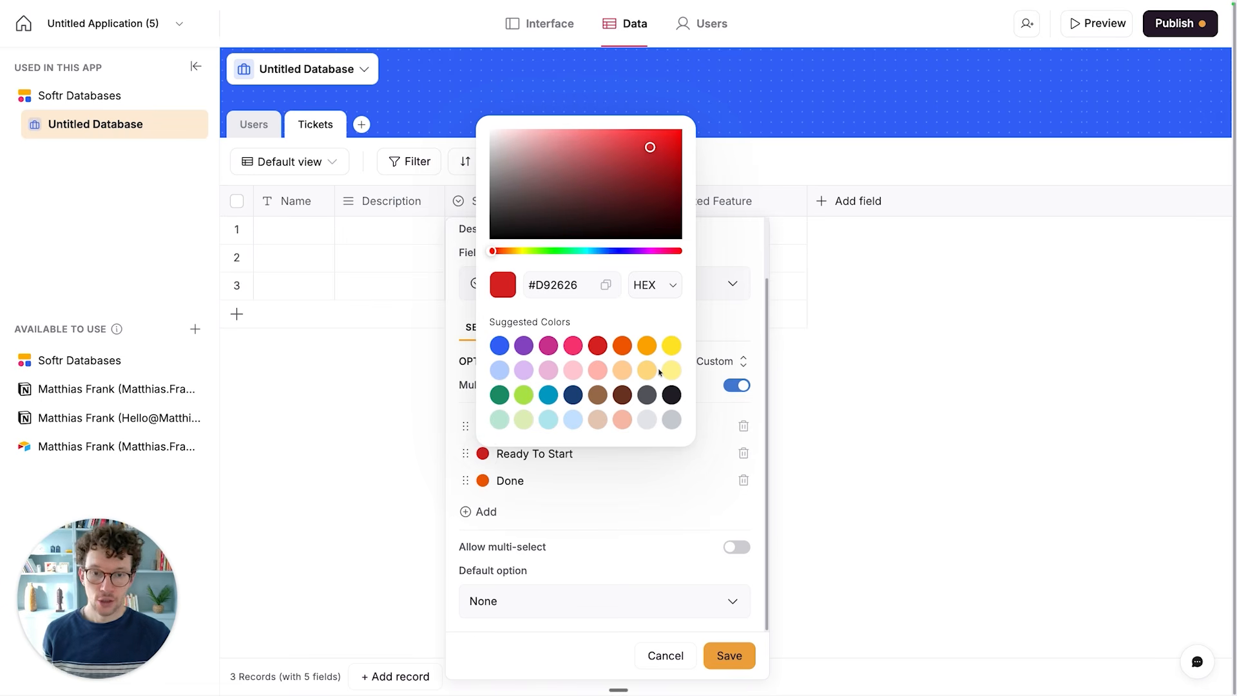
pyautogui.click(670, 370)
# - Rename the third Status option, Done, to In Progress and color it blue
pyautogui.click(524, 472)
pyautogui.click(523, 473)
pyautogui.press('super+a')
pyautogui.write('In Progress')
pyautogui.click(483, 481)
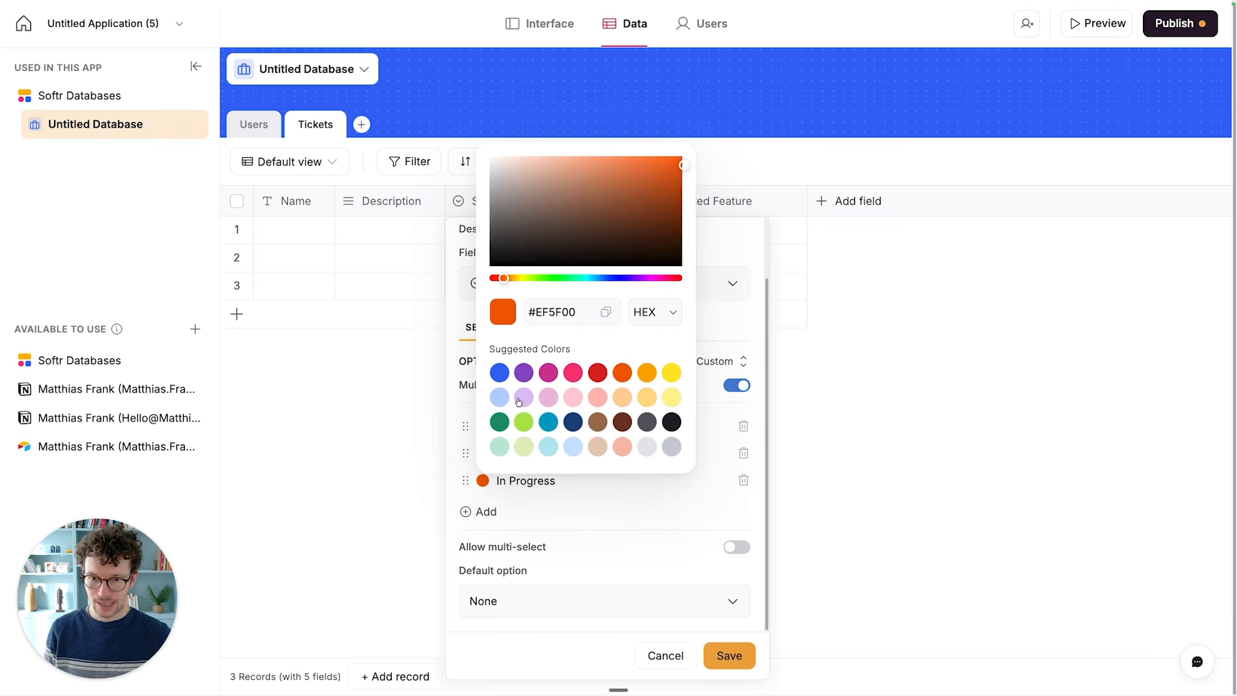
pyautogui.click(499, 372)
# - Add a fourth Status option named Solved and color it dark green
pyautogui.click(486, 513)
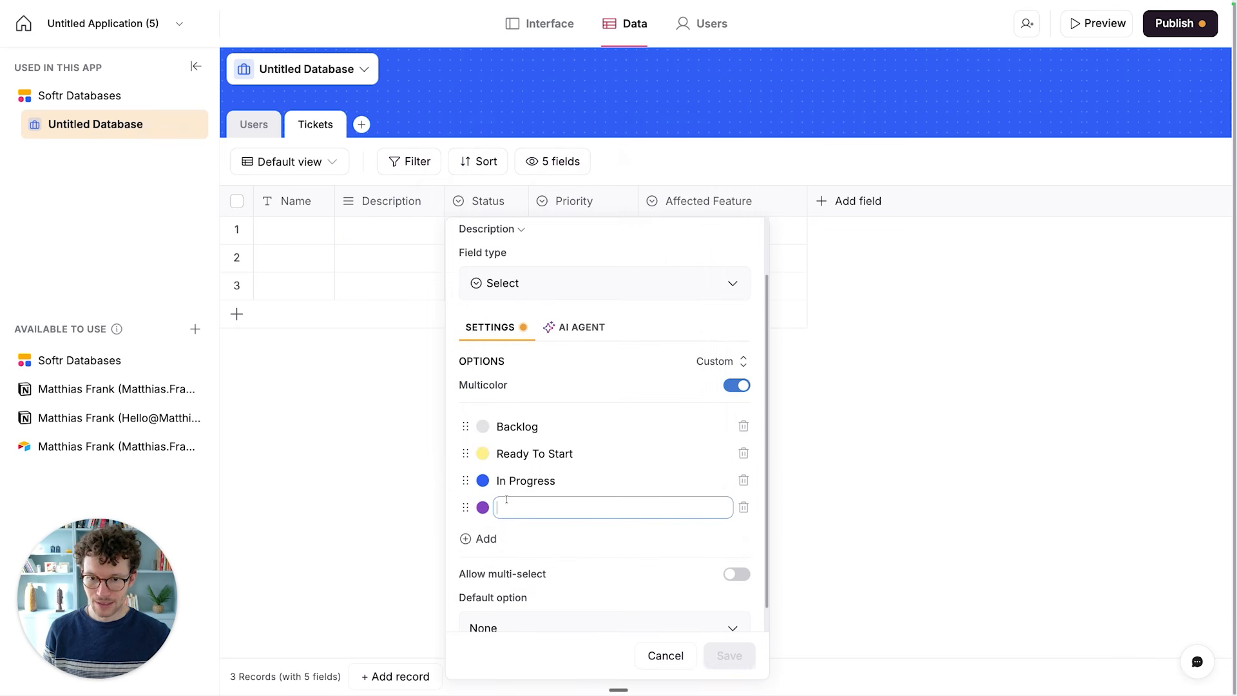
pyautogui.write('Solved')
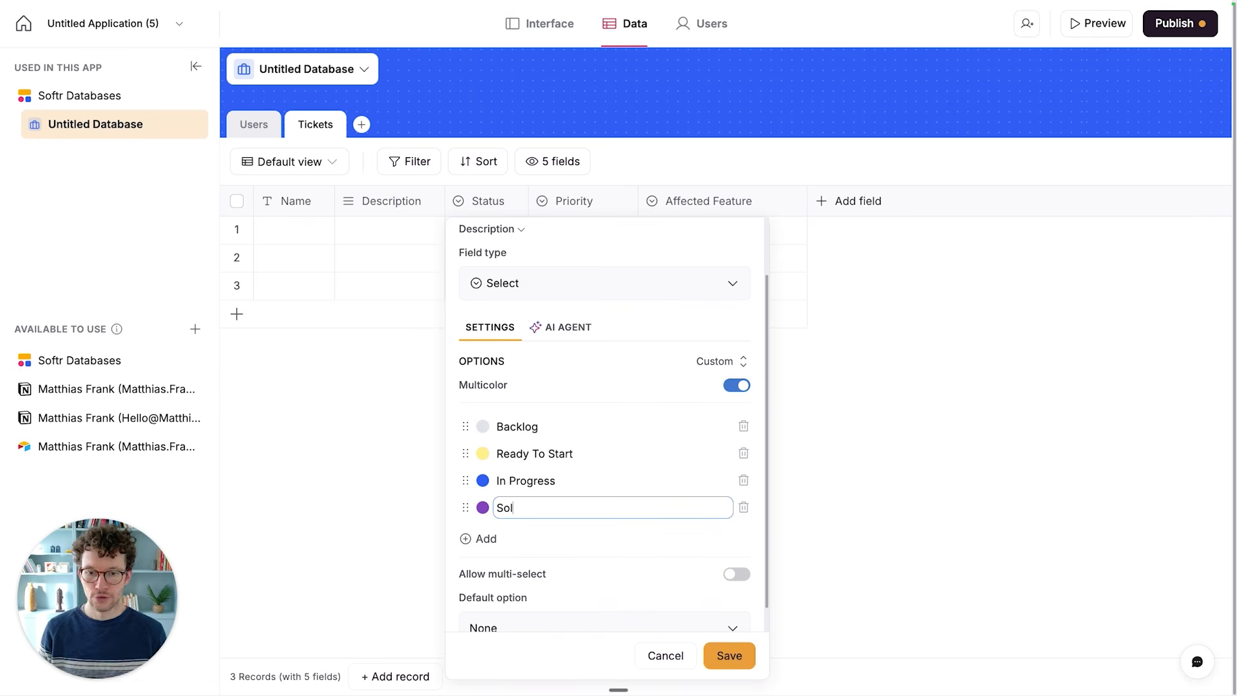
pyautogui.click(483, 509)
pyautogui.click(498, 451)
pyautogui.click(497, 528)
# - Add a fifth Status option named Cancelled and color it red (#D92626)
pyautogui.click(489, 538)
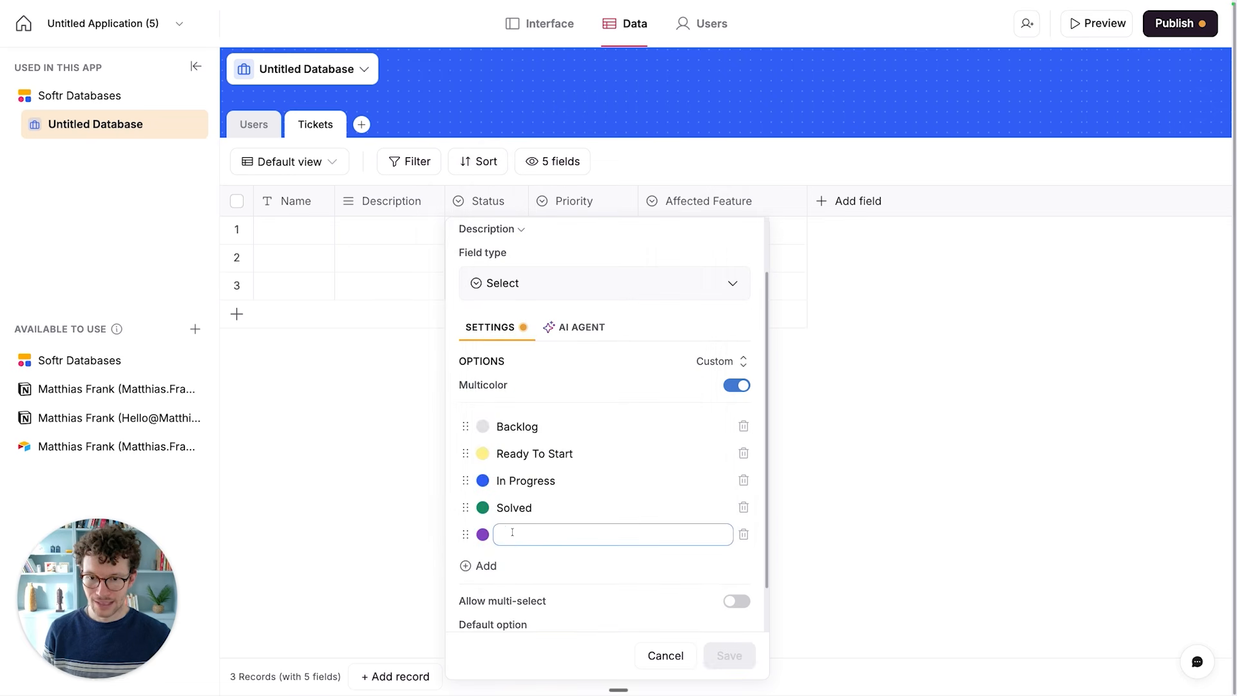
pyautogui.write('Abandoned')
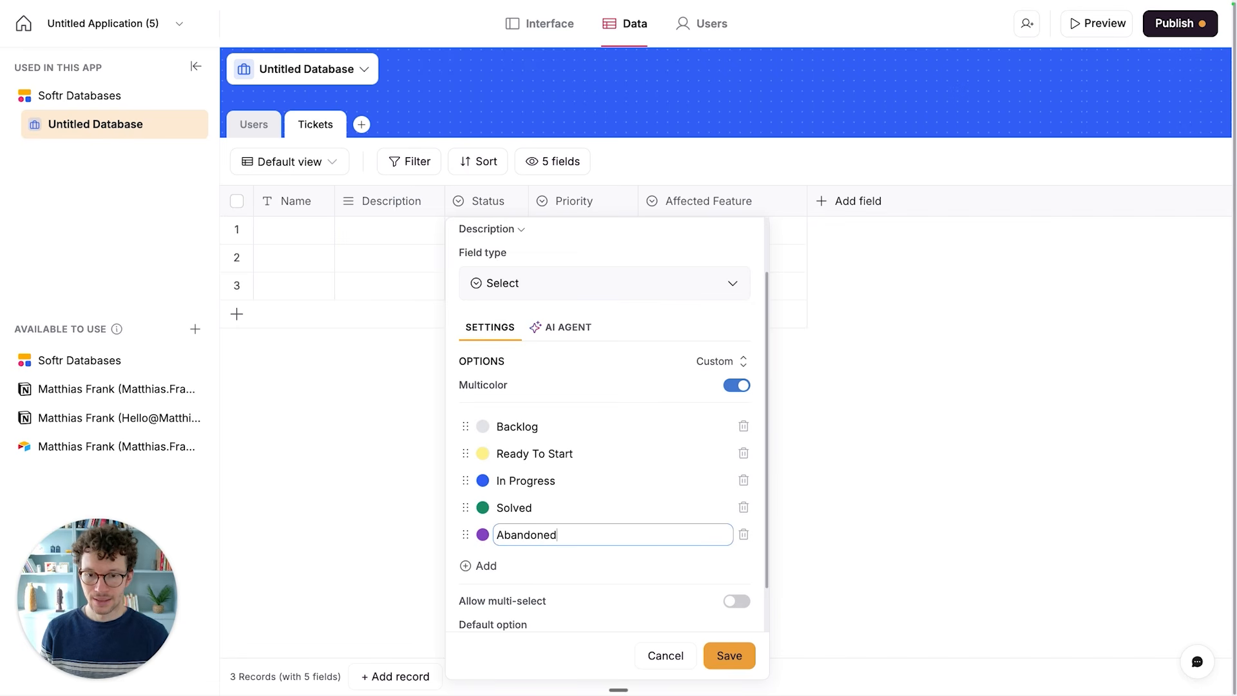
pyautogui.press('super+a')
pyautogui.write('Cancelled')
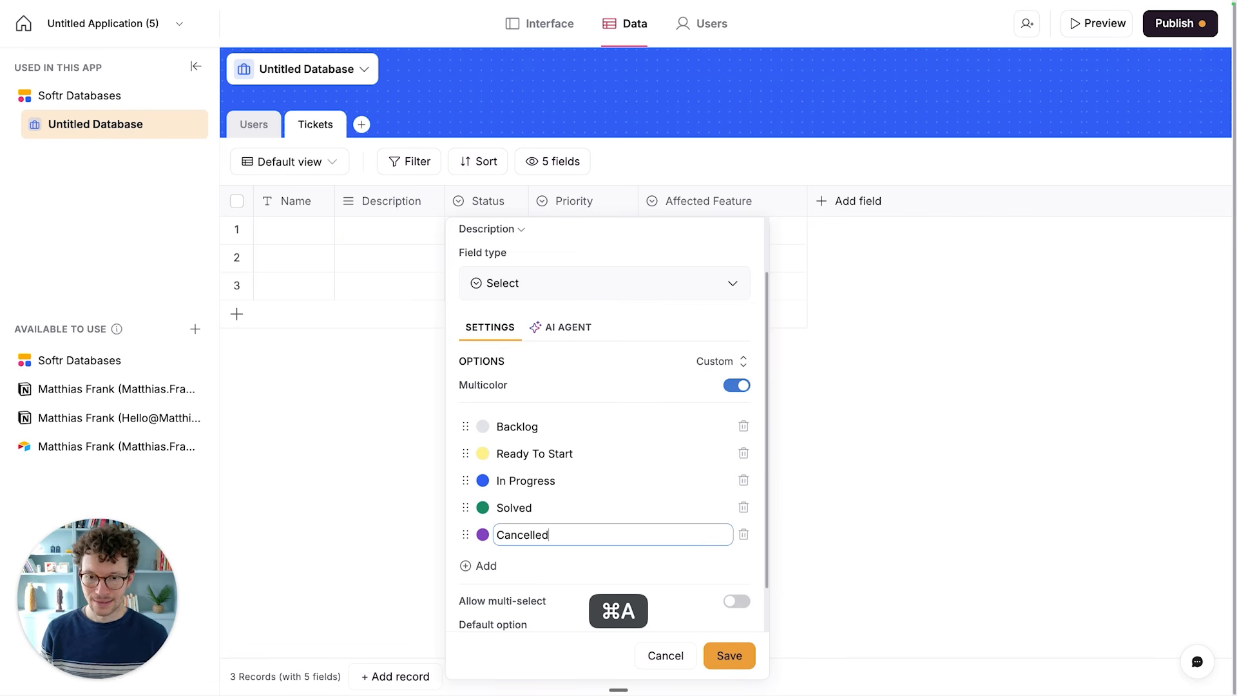
pyautogui.click(483, 534)
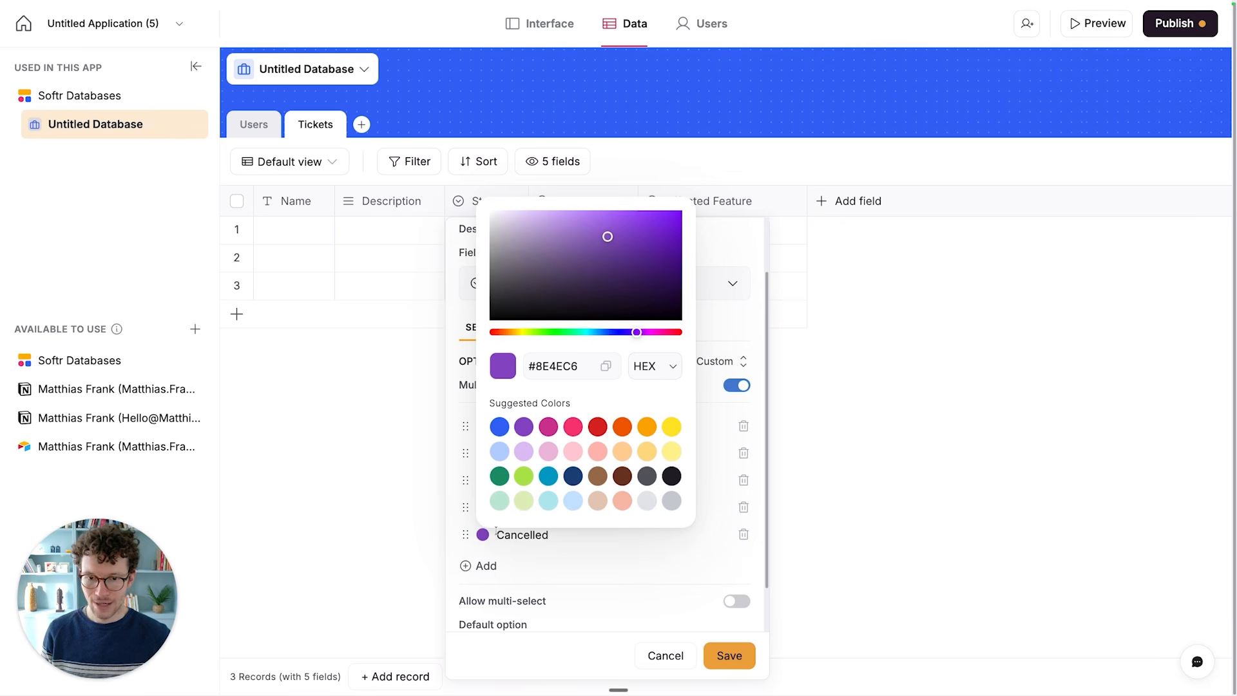
pyautogui.click(597, 427)
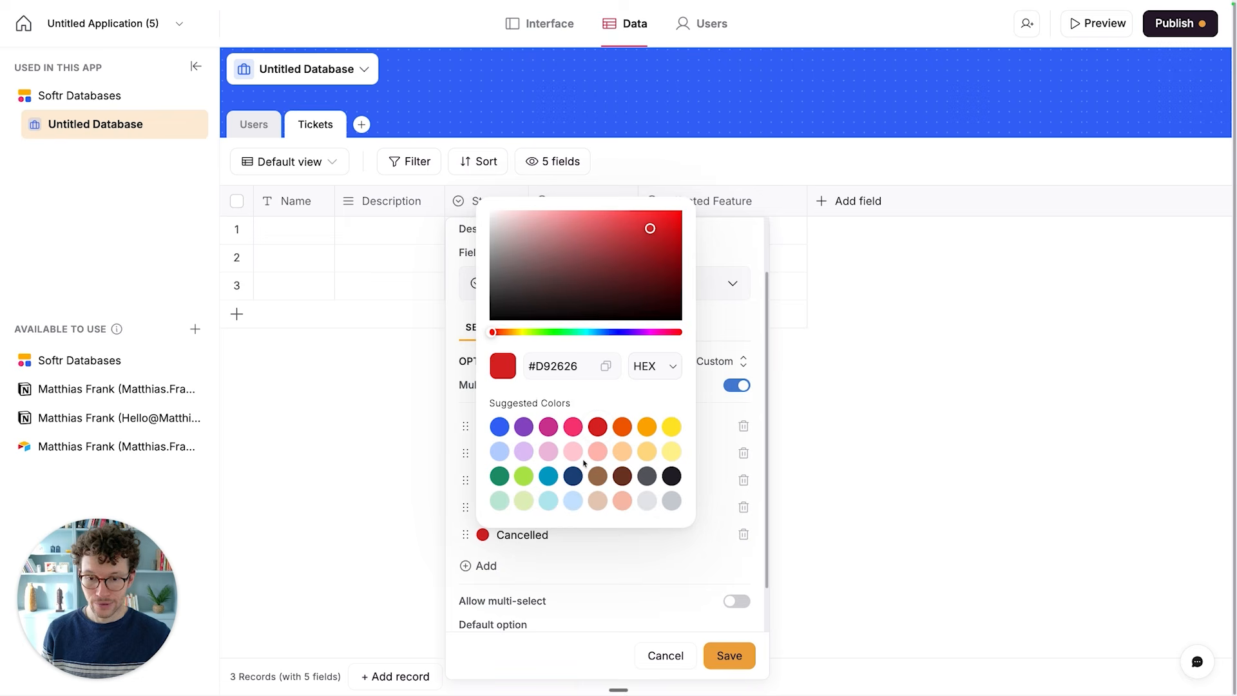
pyautogui.click(592, 566)
pyautogui.click(744, 561)
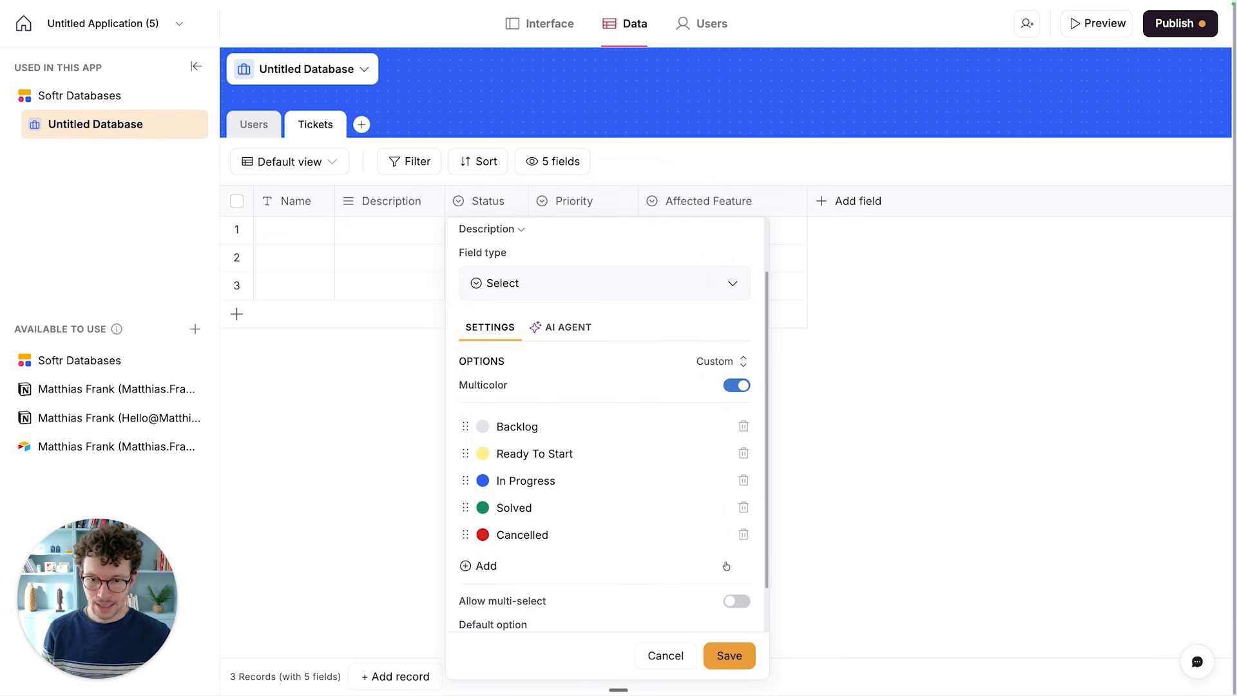
# - Set the Status field's default option to Backlog and save the field
pyautogui.scroll(-2, 677, 578)
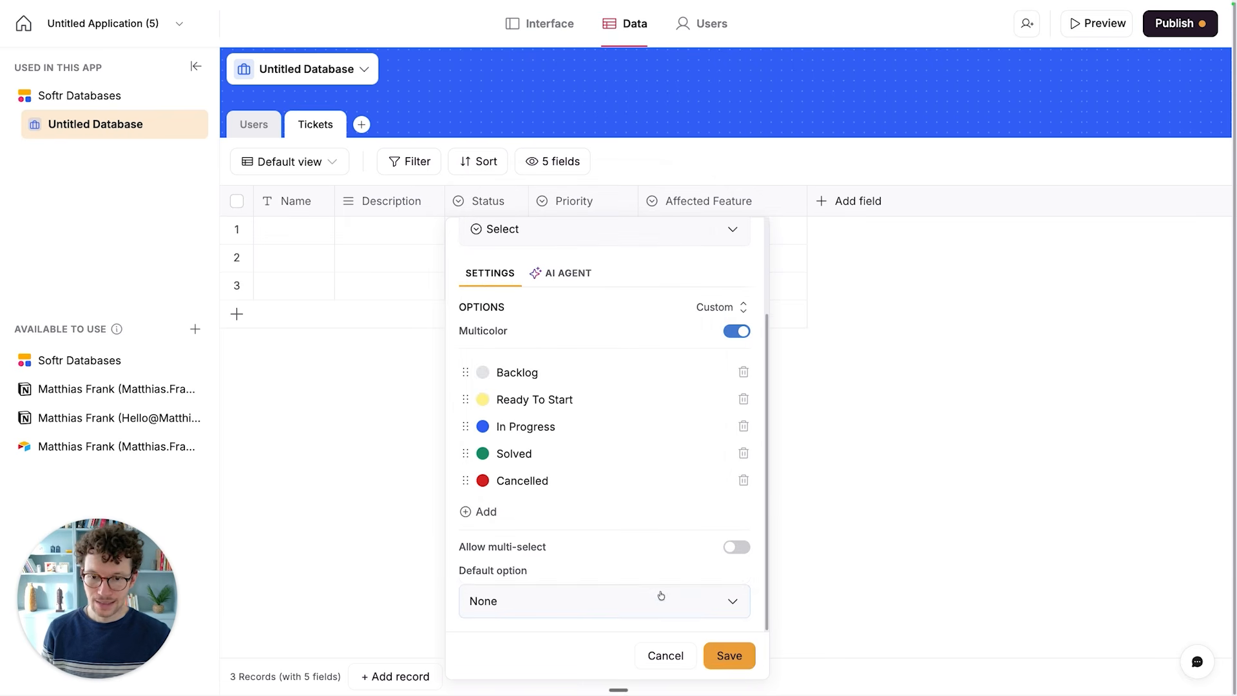
pyautogui.click(662, 596)
pyautogui.click(506, 443)
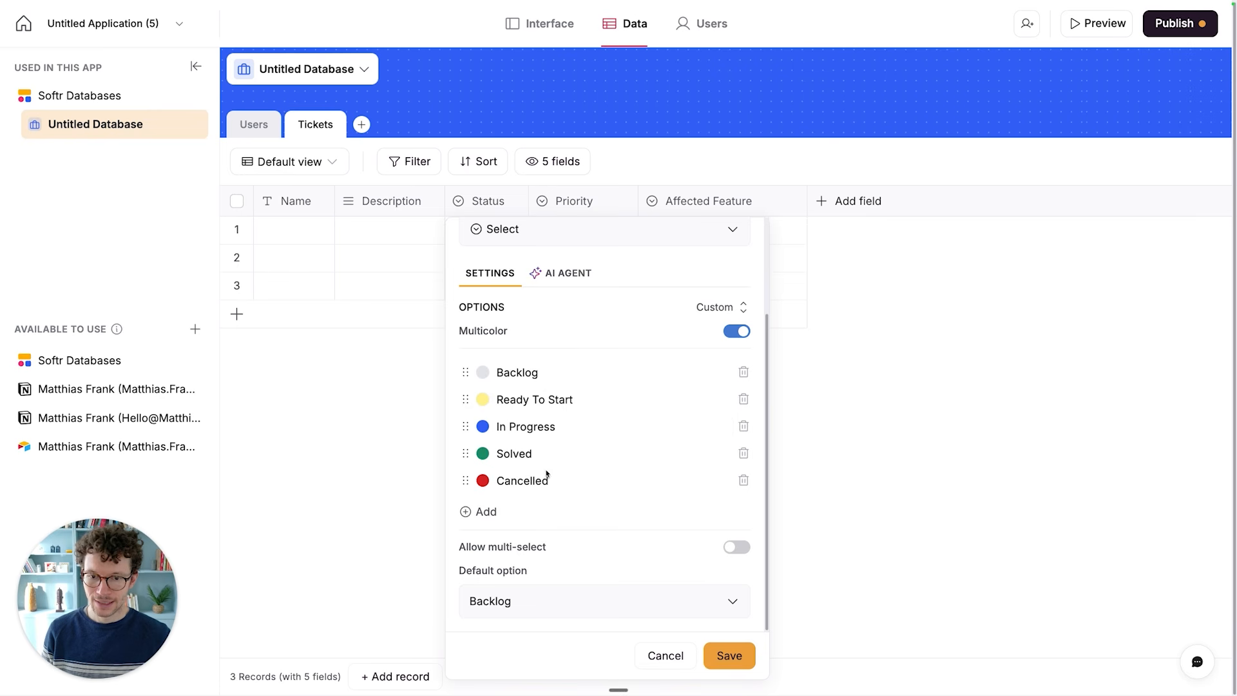
pyautogui.click(727, 652)
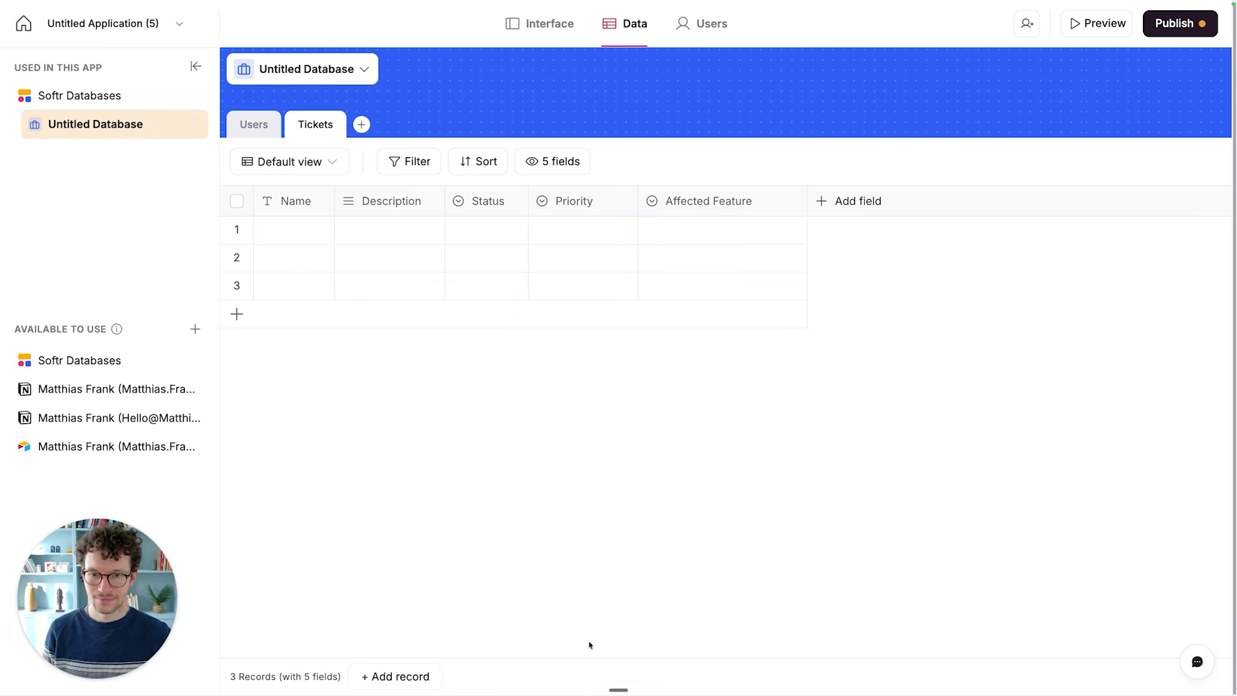
pyautogui.click(352, 307)
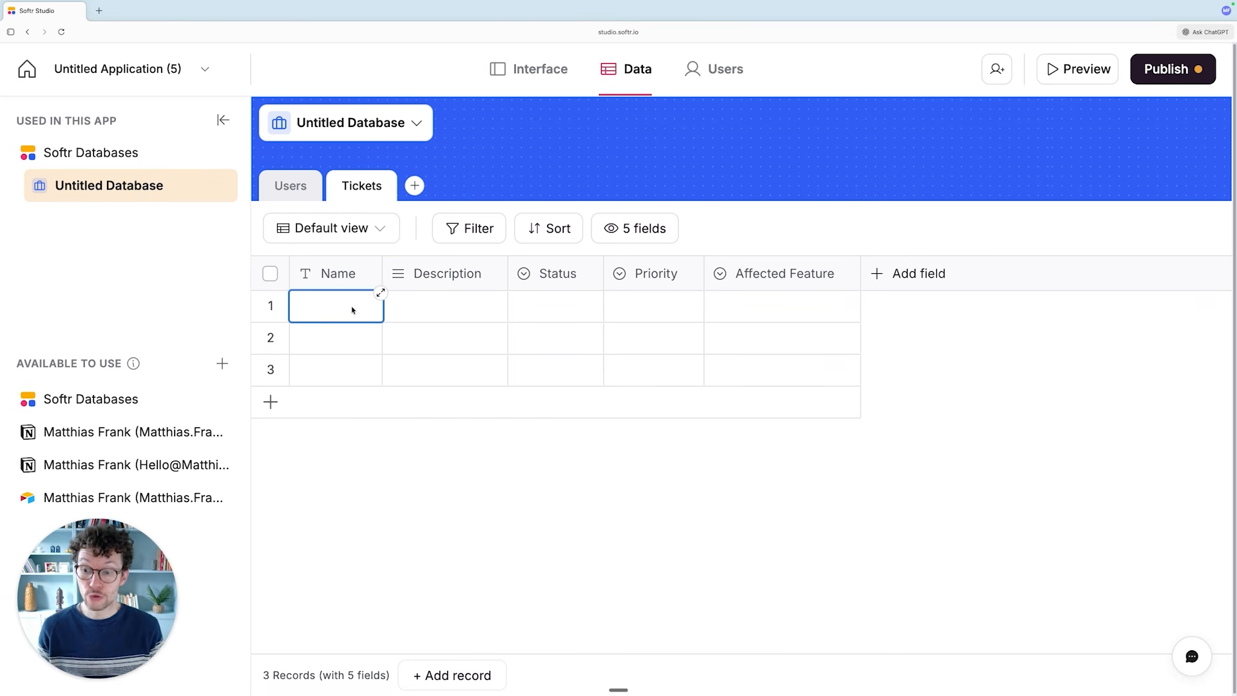
pyautogui.click(406, 307)
pyautogui.click(477, 426)
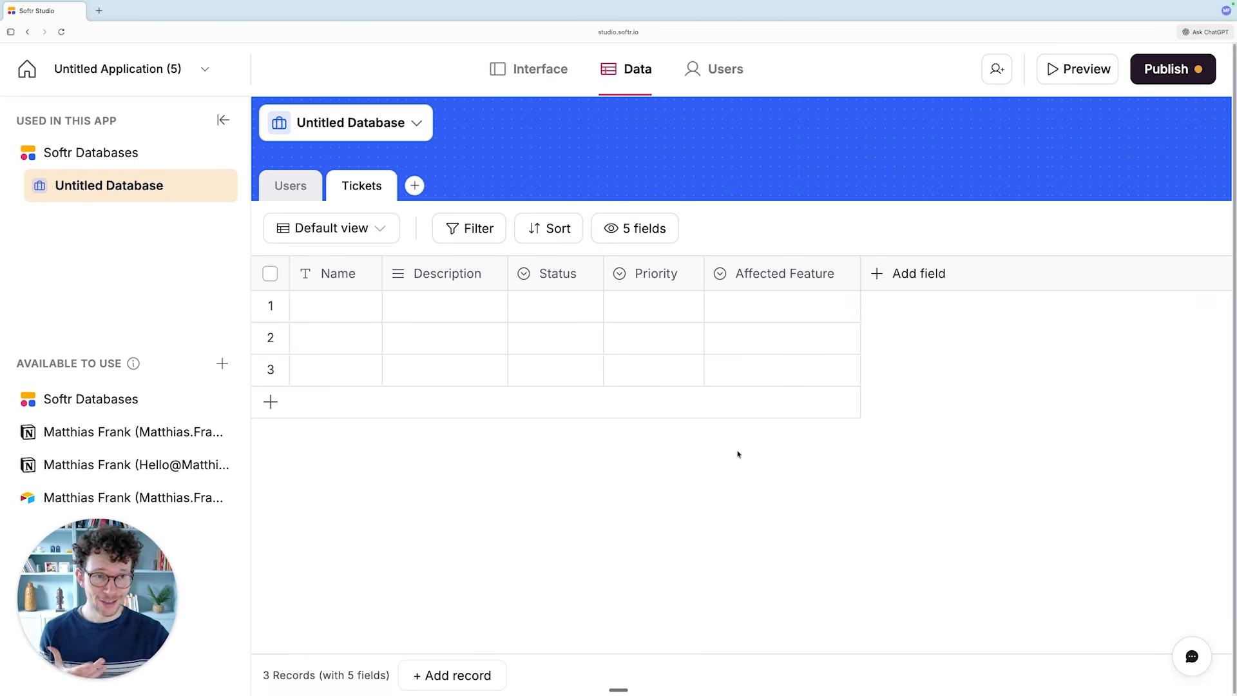
# - Ask ChatGPT in agent mode: "please add some sample ticket data to this softr database that we can use as test data while building our app"
pyautogui.click(1210, 35)
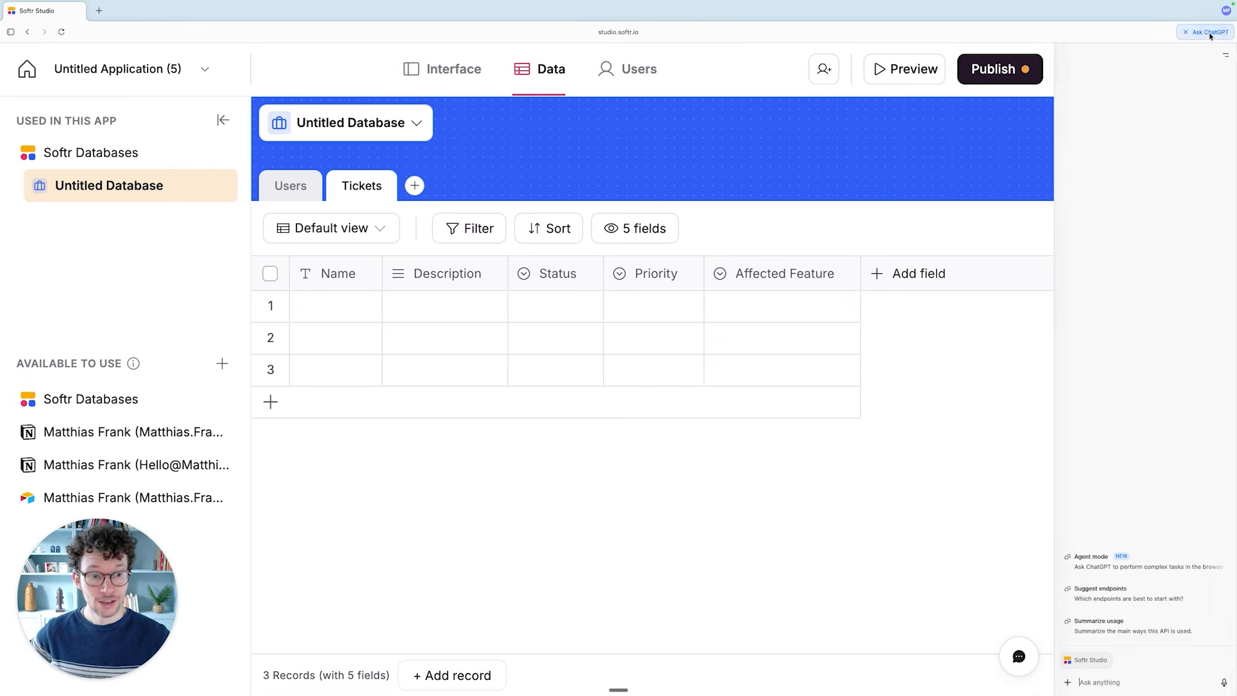
pyautogui.click(1068, 683)
pyautogui.click(1096, 630)
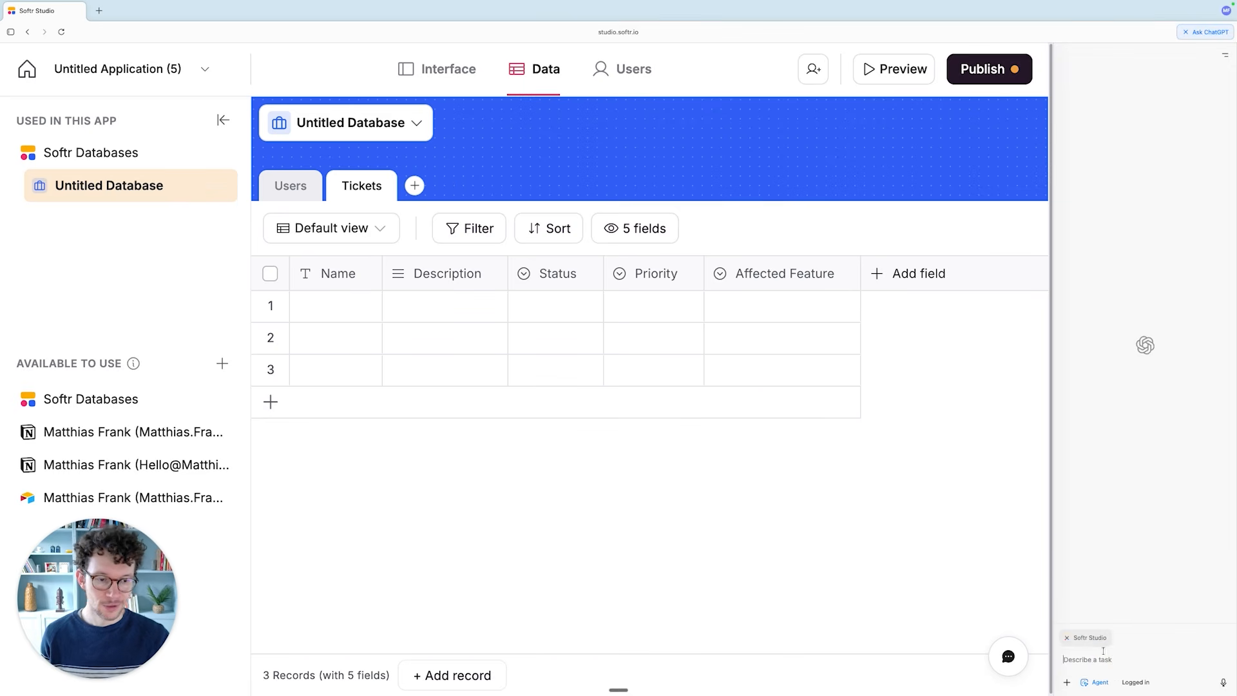
pyautogui.write('please add some sample ticket data to this softr database that we can use as test data while building our app')
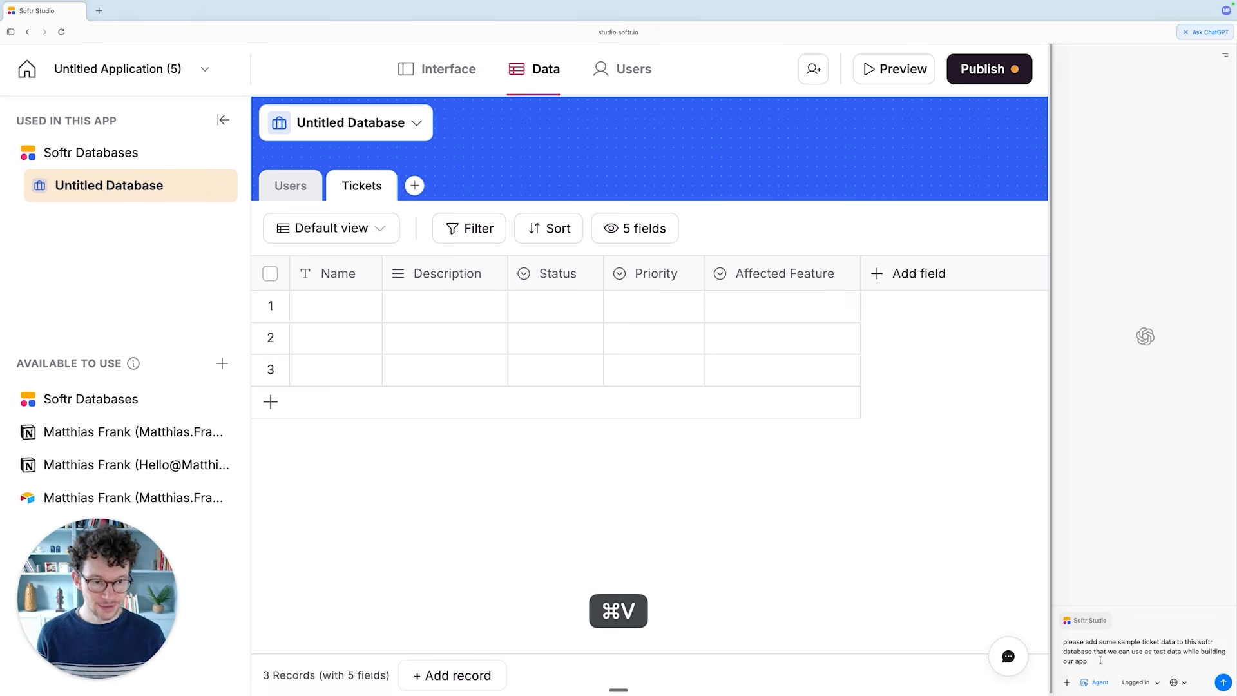
pyautogui.press('Return')
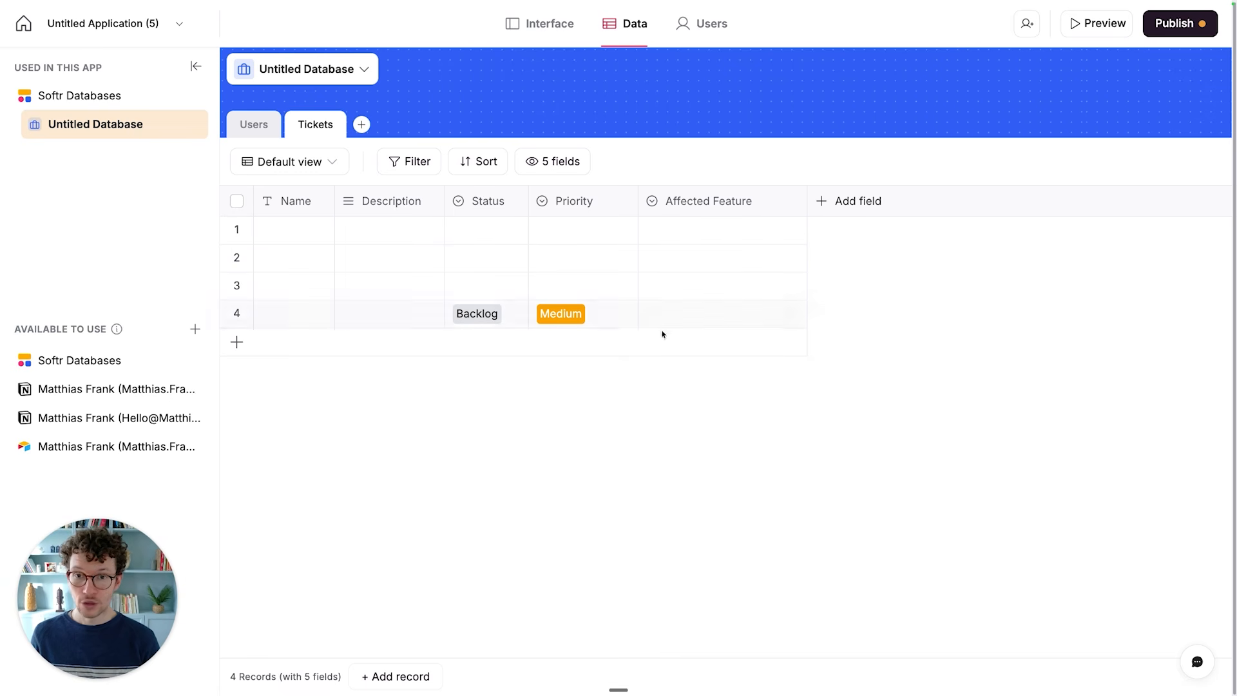
# - Start a new Select field in the Users table and name it Speciality
pyautogui.click(252, 135)
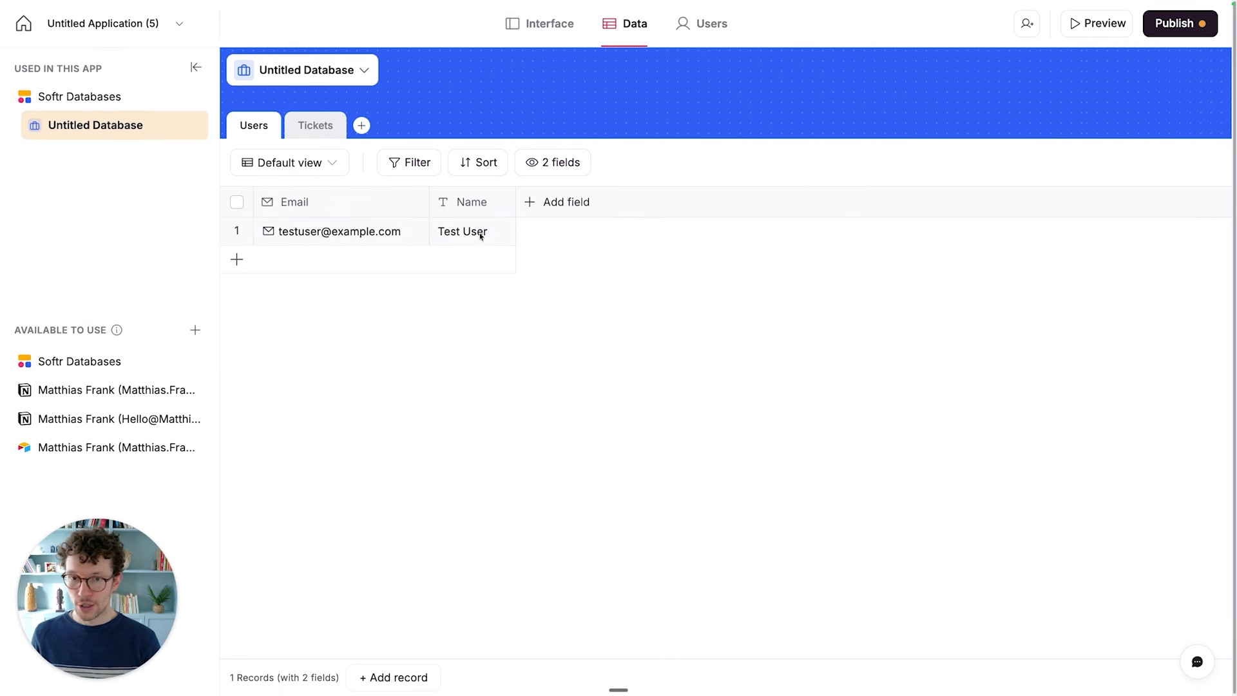
pyautogui.click(543, 204)
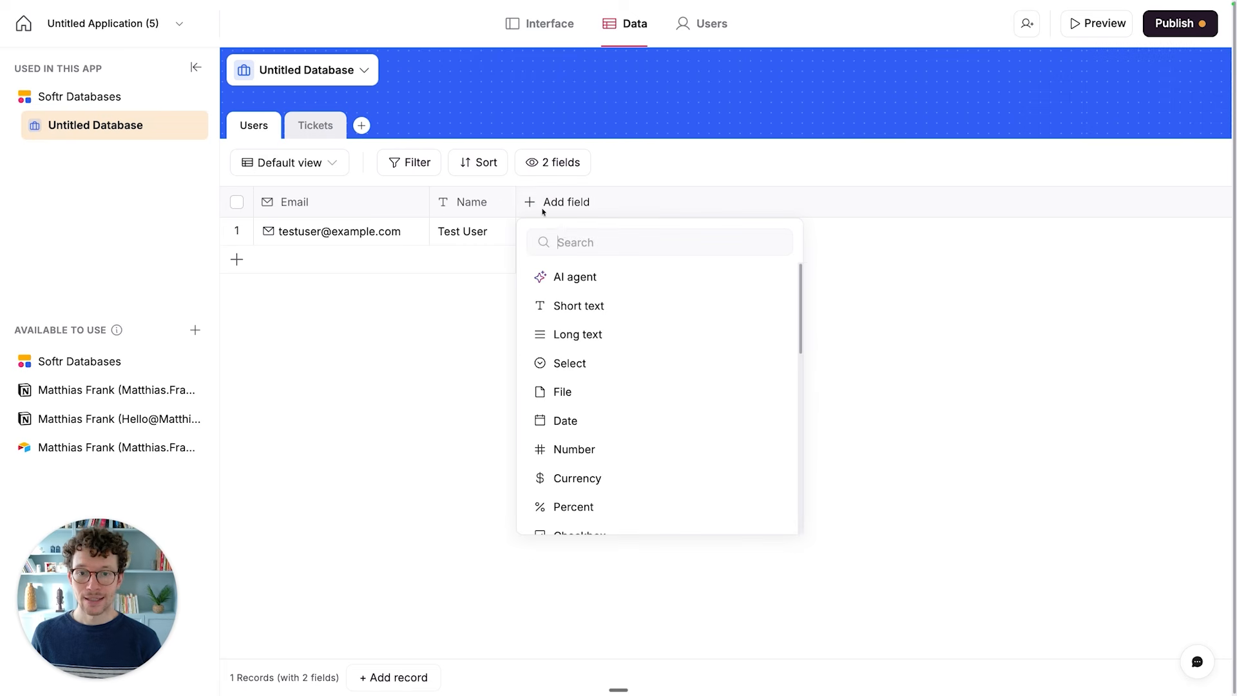
pyautogui.scroll(-3, 583, 469)
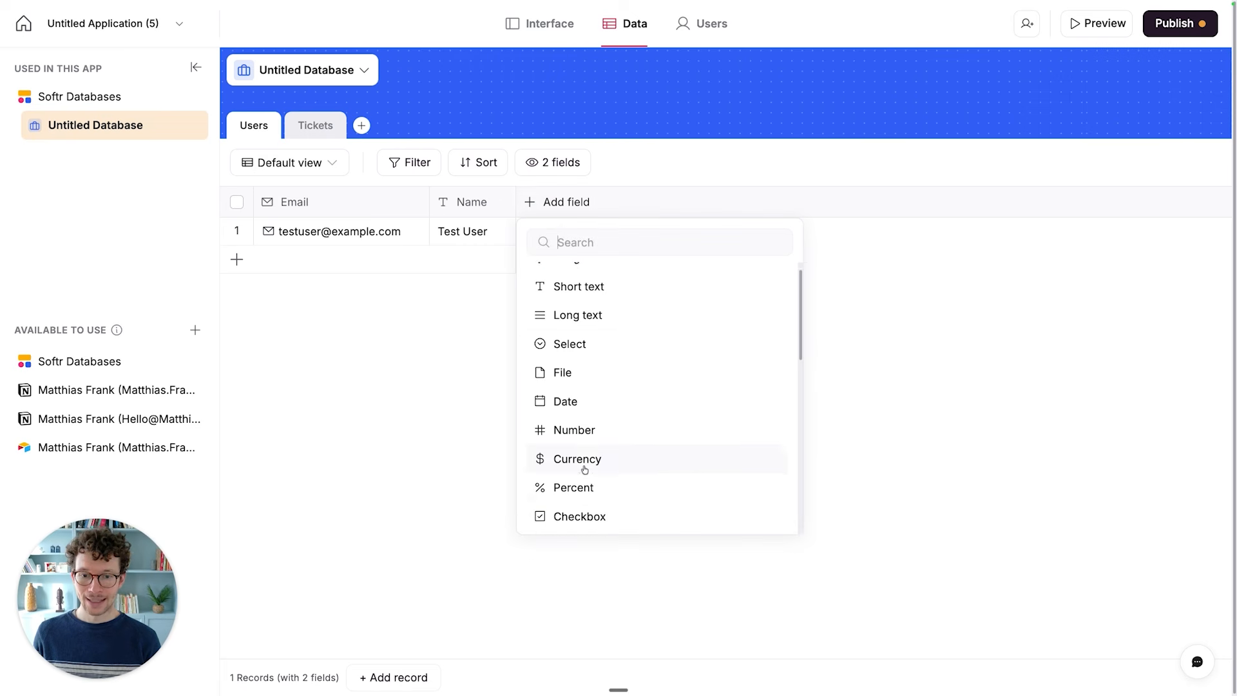
pyautogui.scroll(3, 574, 389)
pyautogui.click(573, 359)
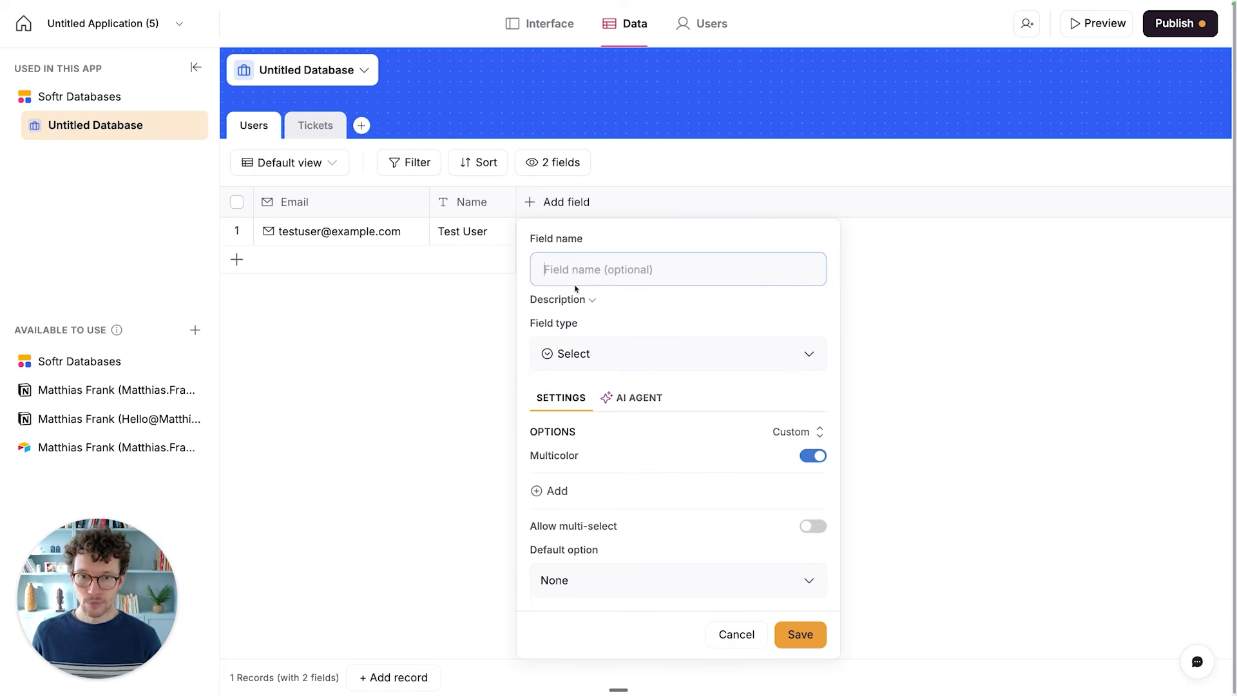
pyautogui.write('Speciality')
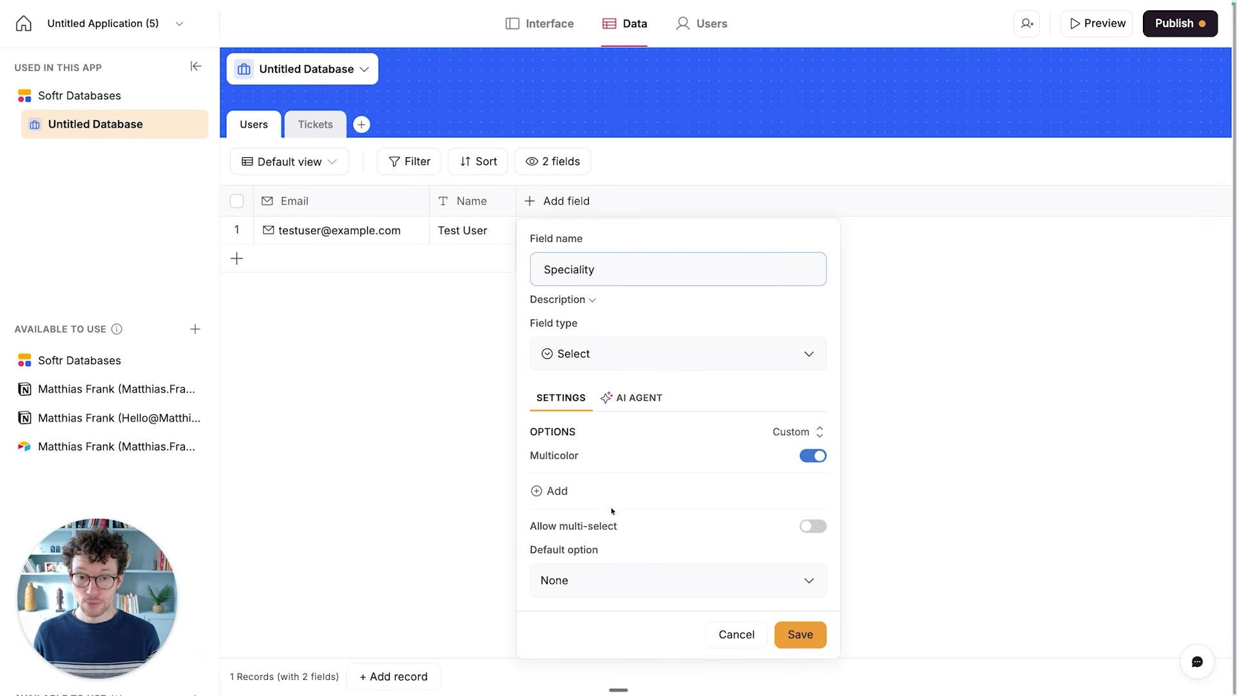
# - Add the options Frontend and Sharing to the Speciality field
pyautogui.click(553, 491)
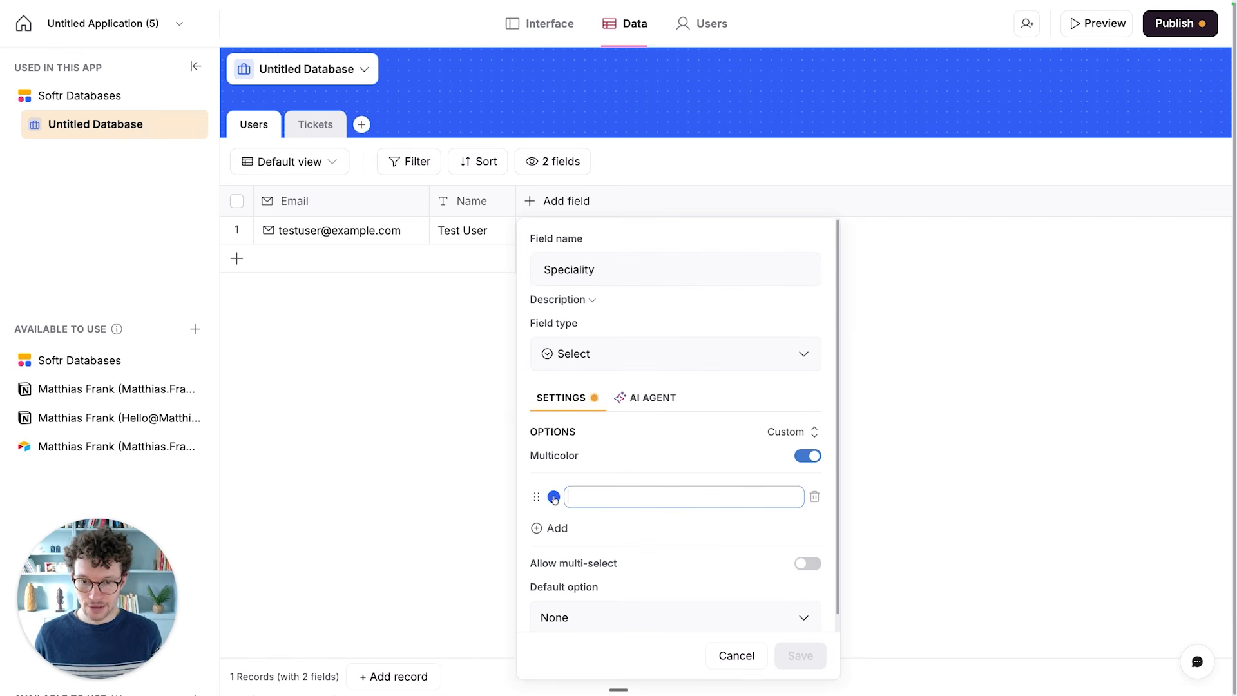
pyautogui.write('Fronten')
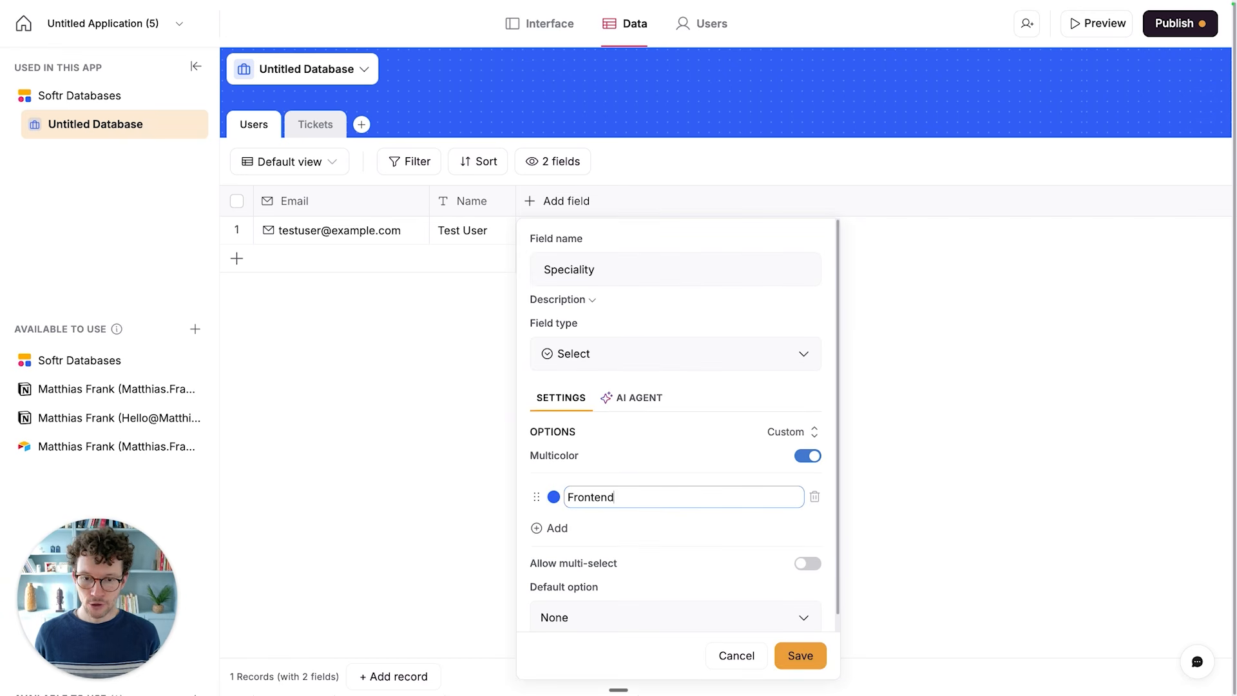
pyautogui.write('d')
pyautogui.click(539, 526)
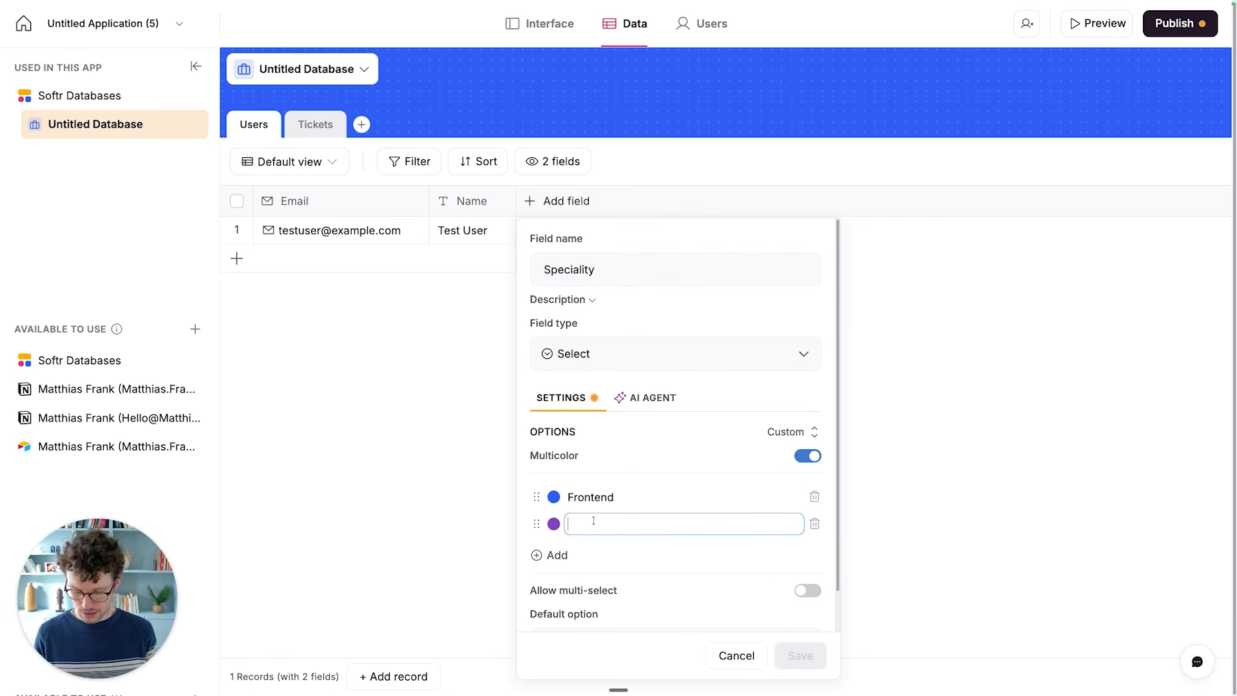
pyautogui.write('Sharing')
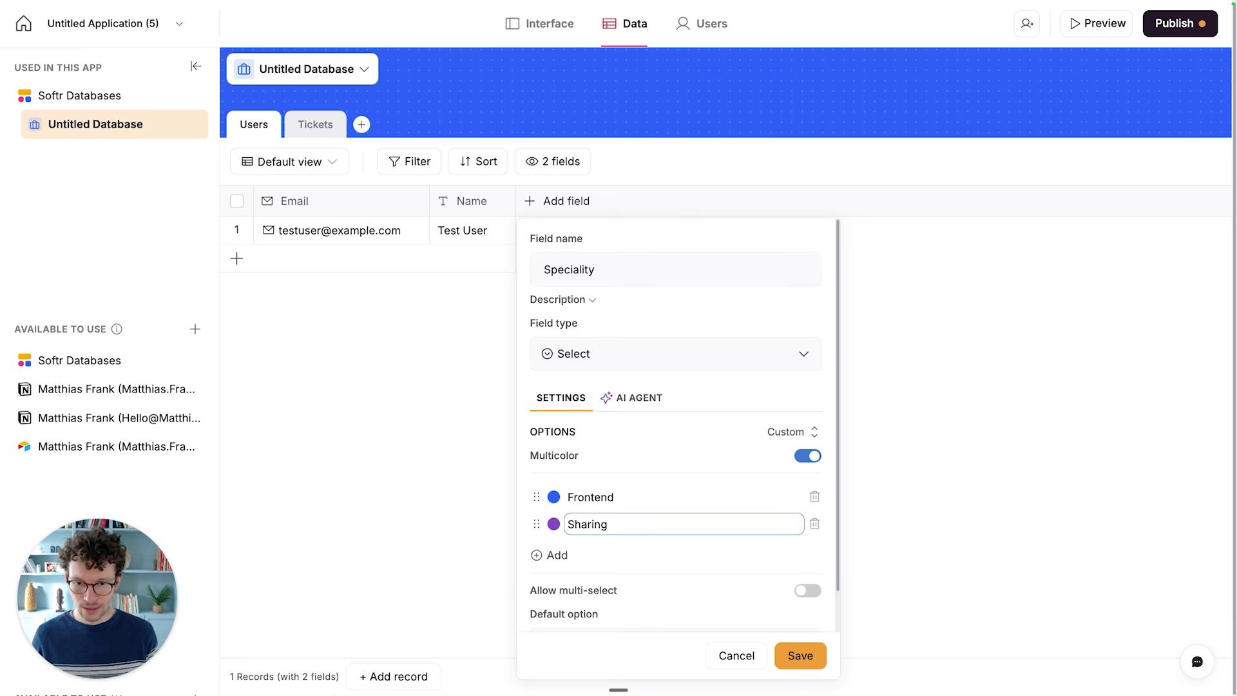
# - Add a third Speciality option named User Login and save the field
pyautogui.click(596, 555)
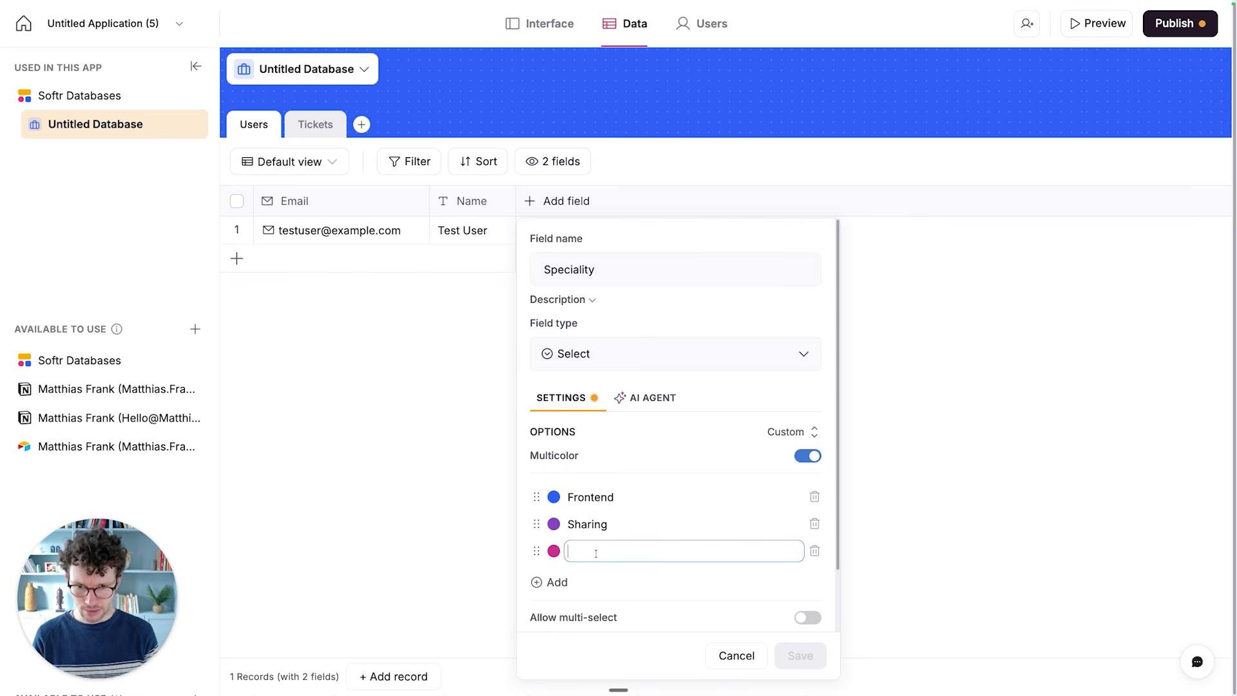
pyautogui.write('User Login')
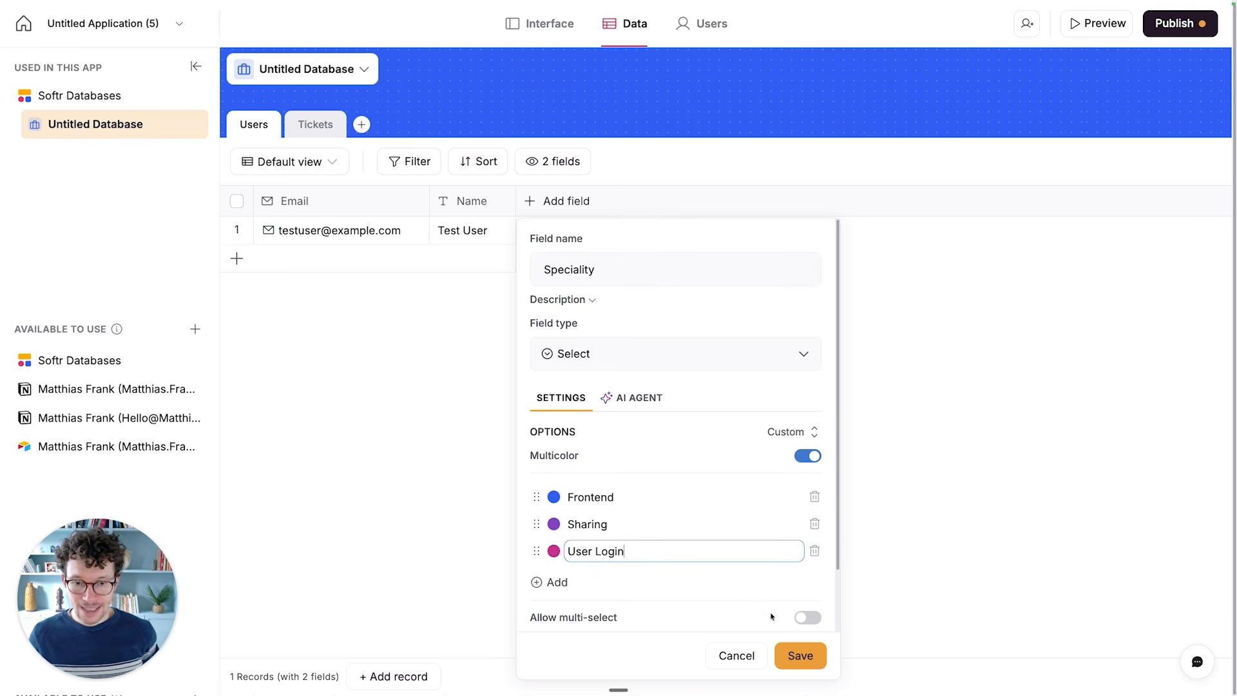
pyautogui.scroll(-2, 771, 617)
pyautogui.click(799, 656)
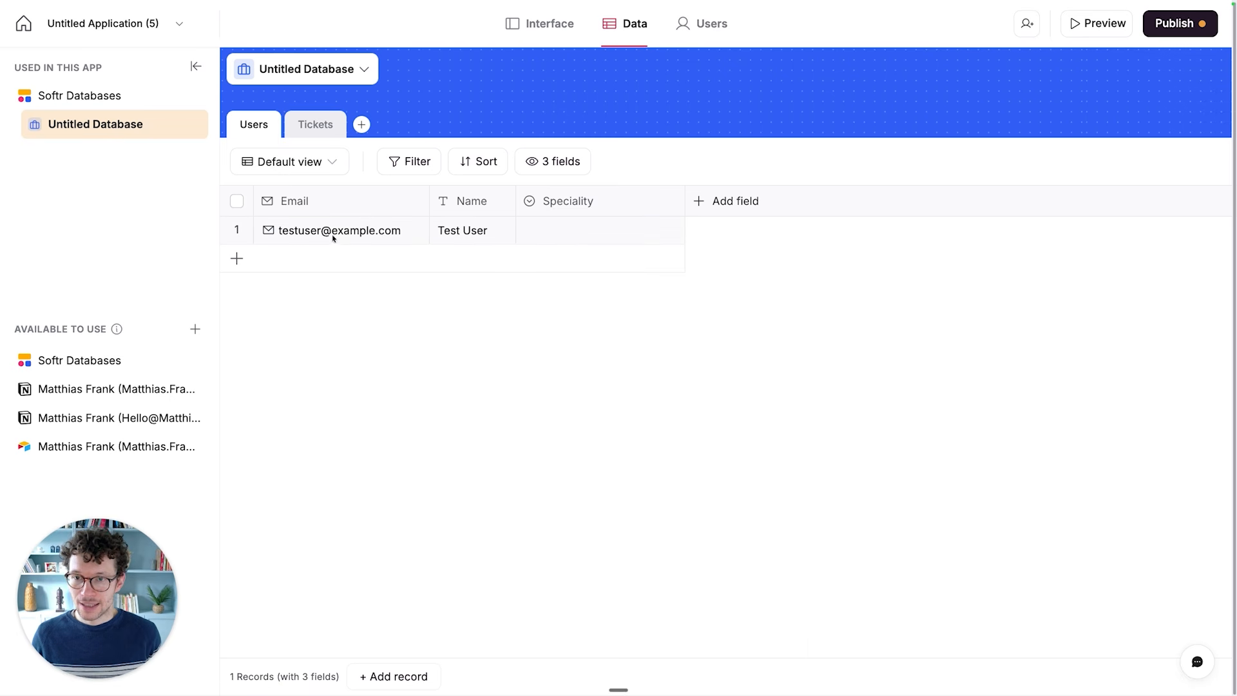
# - Set the Speciality of the test user's record to Frontend
pyautogui.click(541, 233)
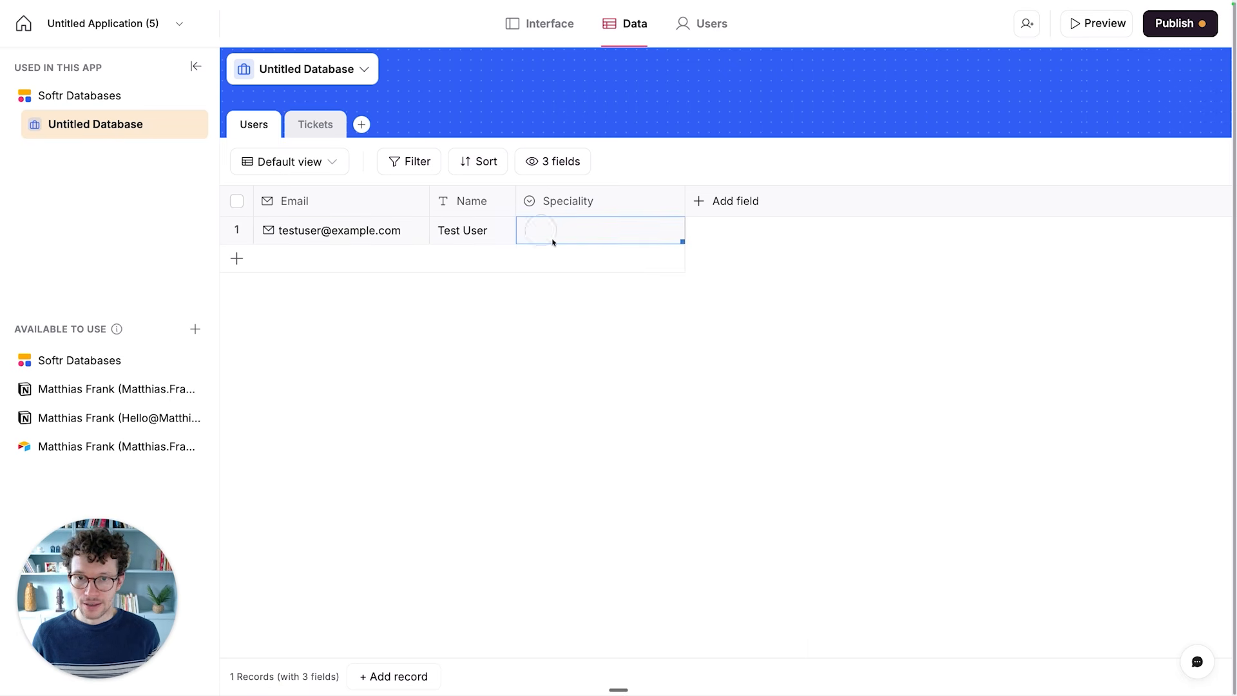
pyautogui.click(564, 232)
pyautogui.click(569, 334)
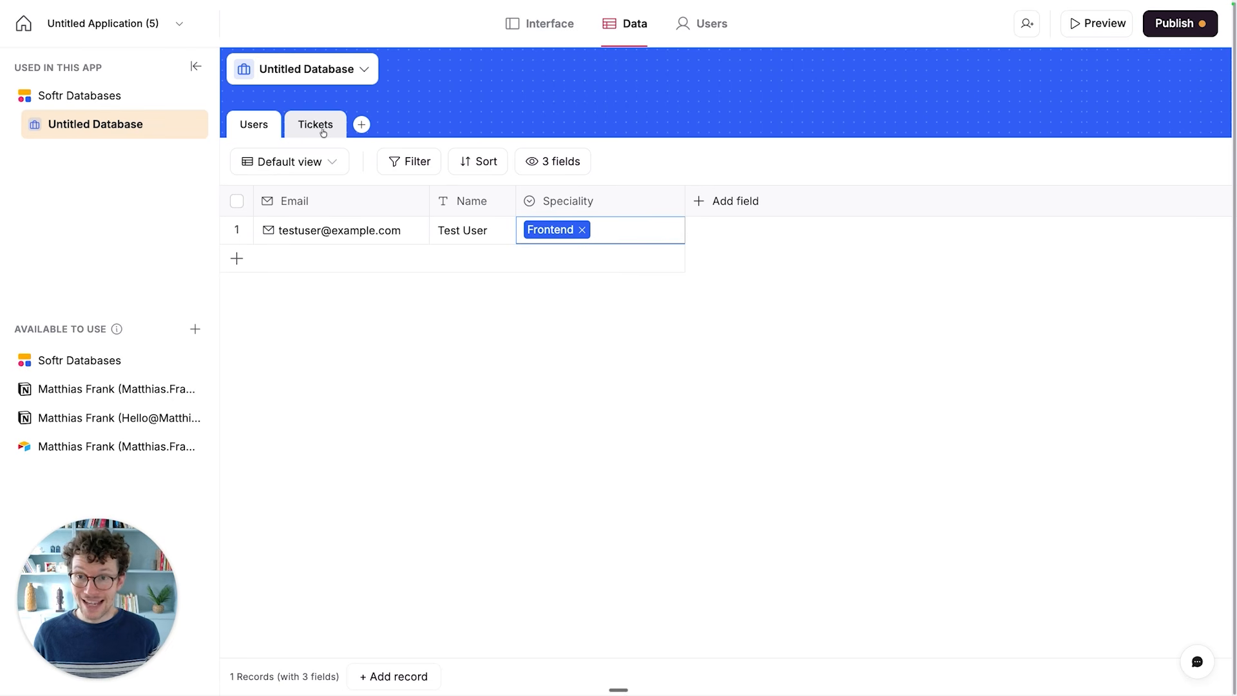
# - Start a new Related record field in the Users table and name it Assigned To
pyautogui.click(703, 201)
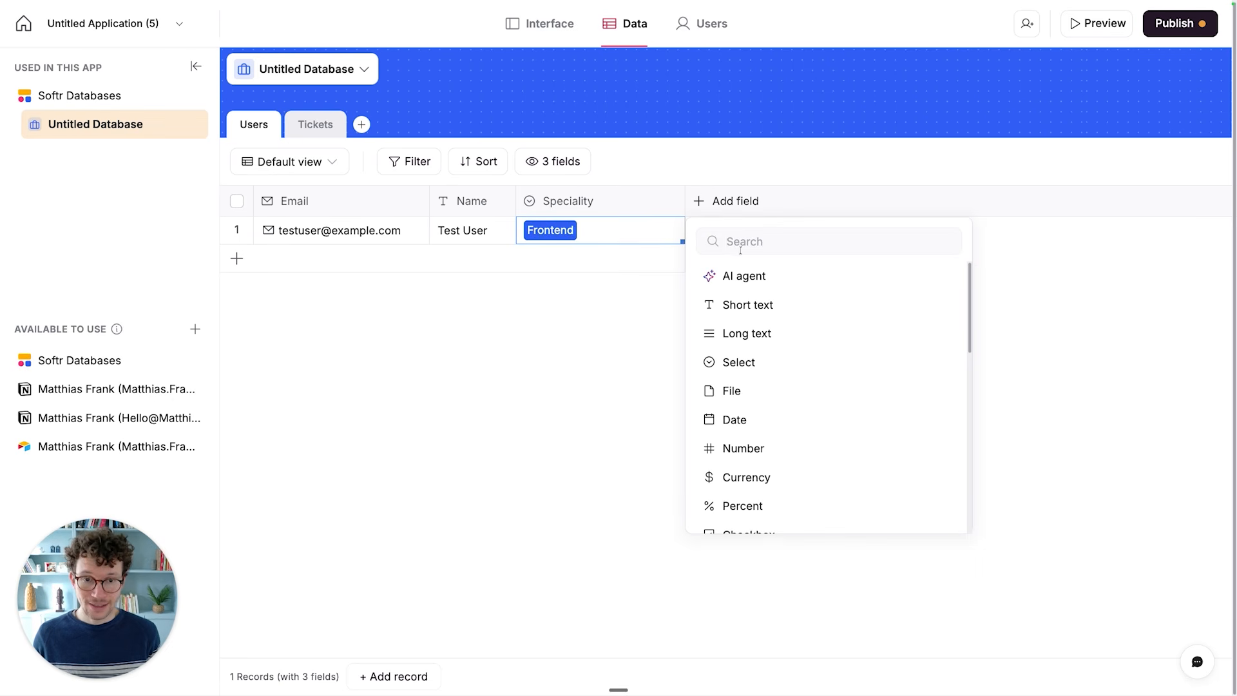
pyautogui.scroll(-3, 745, 373)
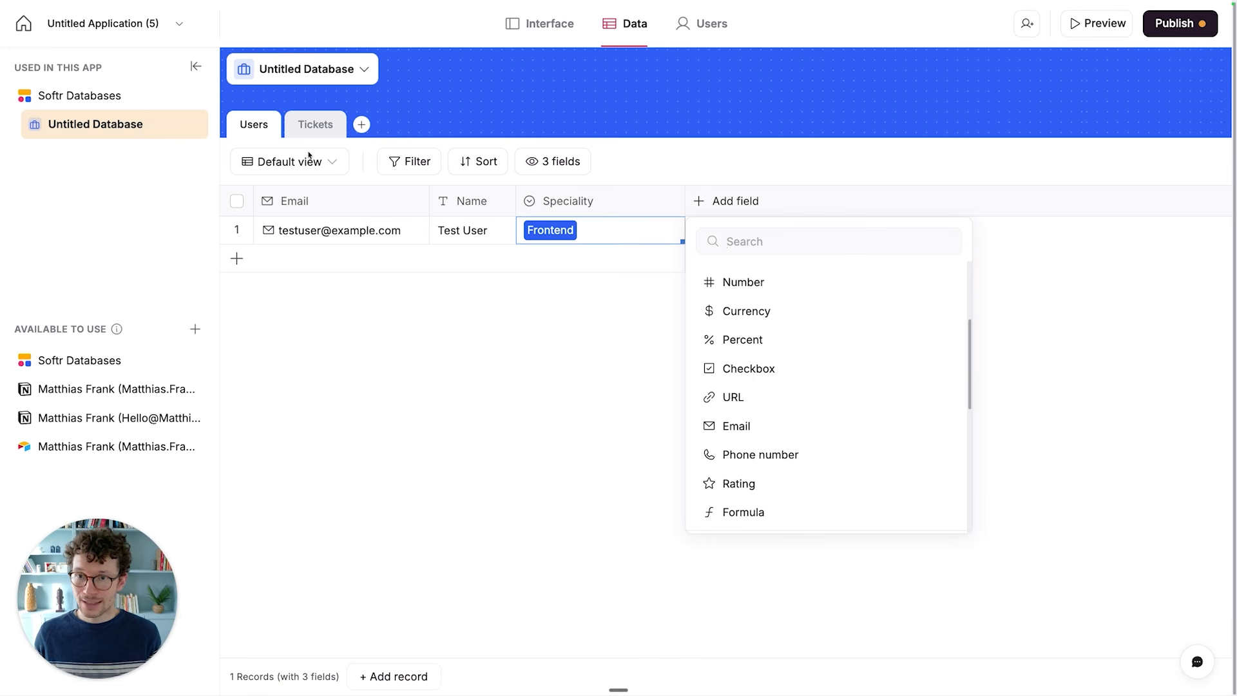
pyautogui.scroll(-4, 856, 434)
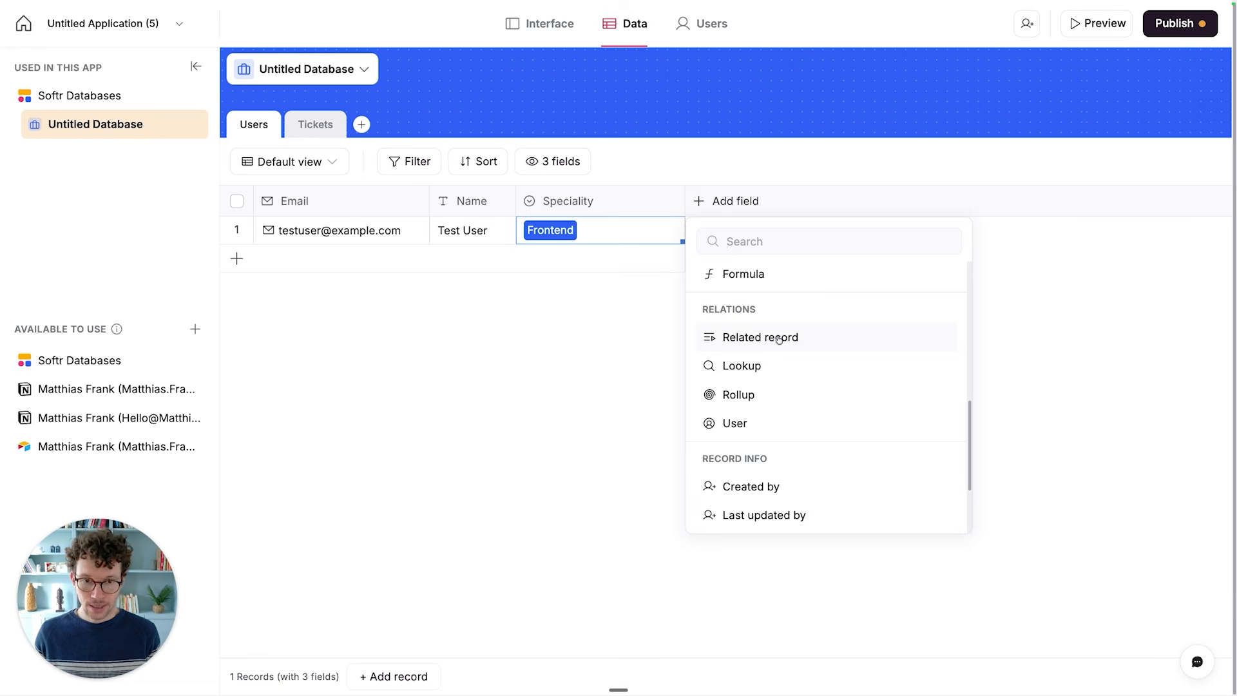
pyautogui.click(771, 337)
pyautogui.write('t')
pyautogui.press('BackSpace')
pyautogui.write('Assigne')
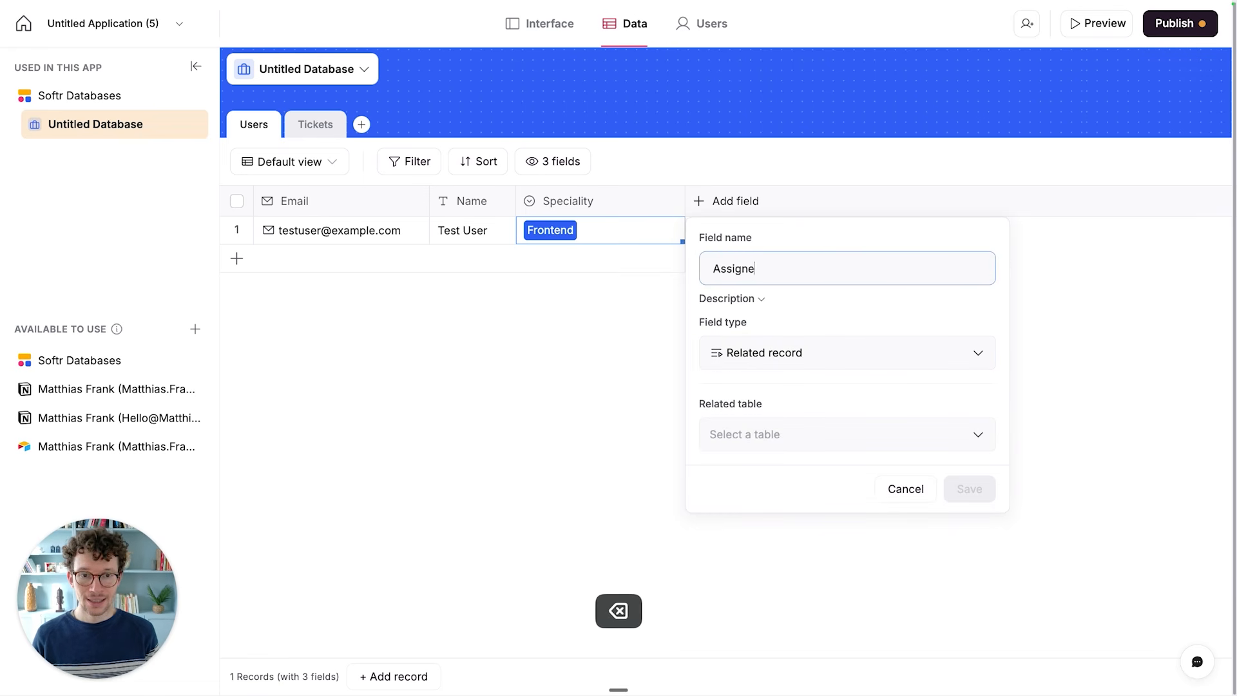
pyautogui.write('d To')
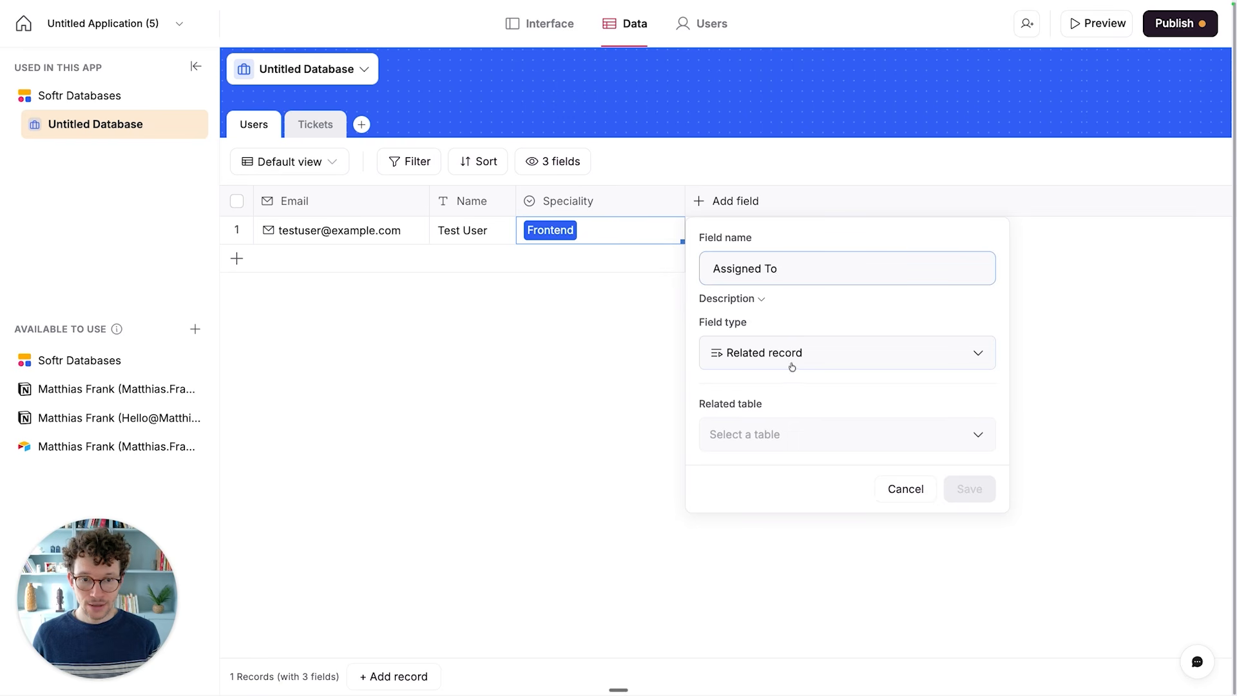
# - Relate the Assigned To field to the Tickets table, save it without lookup fields and reload the page
pyautogui.click(781, 438)
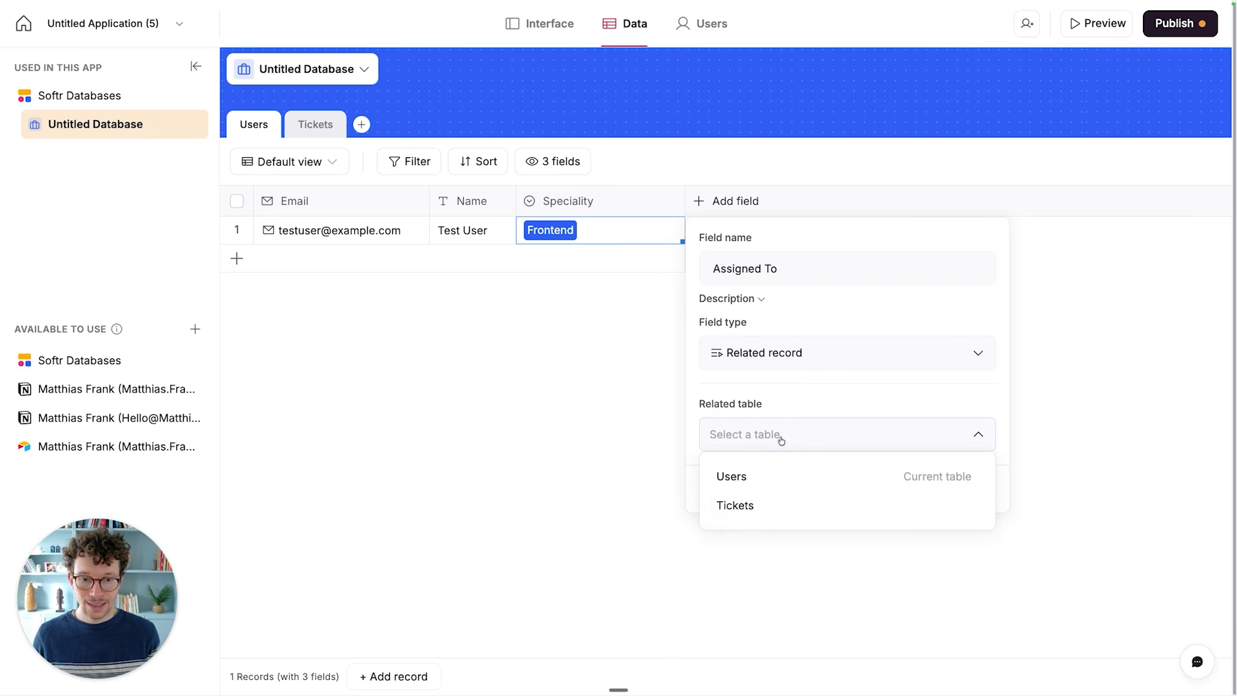
pyautogui.click(775, 512)
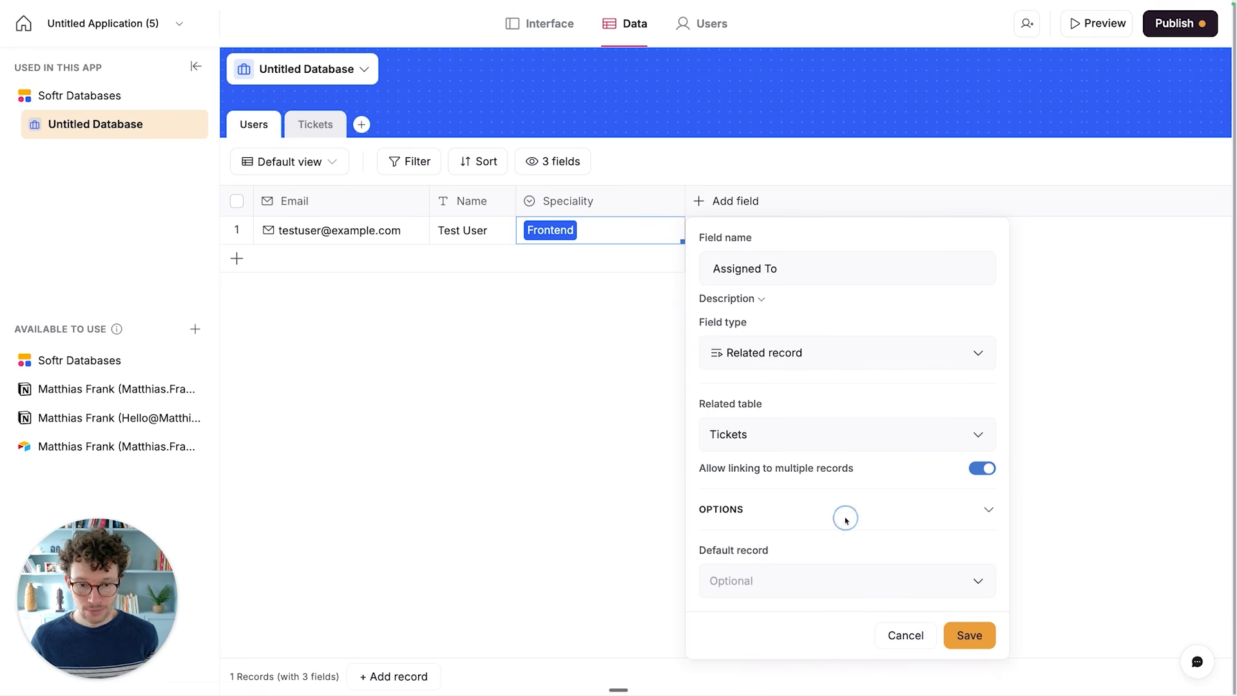
pyautogui.click(984, 509)
pyautogui.scroll(-1, 937, 509)
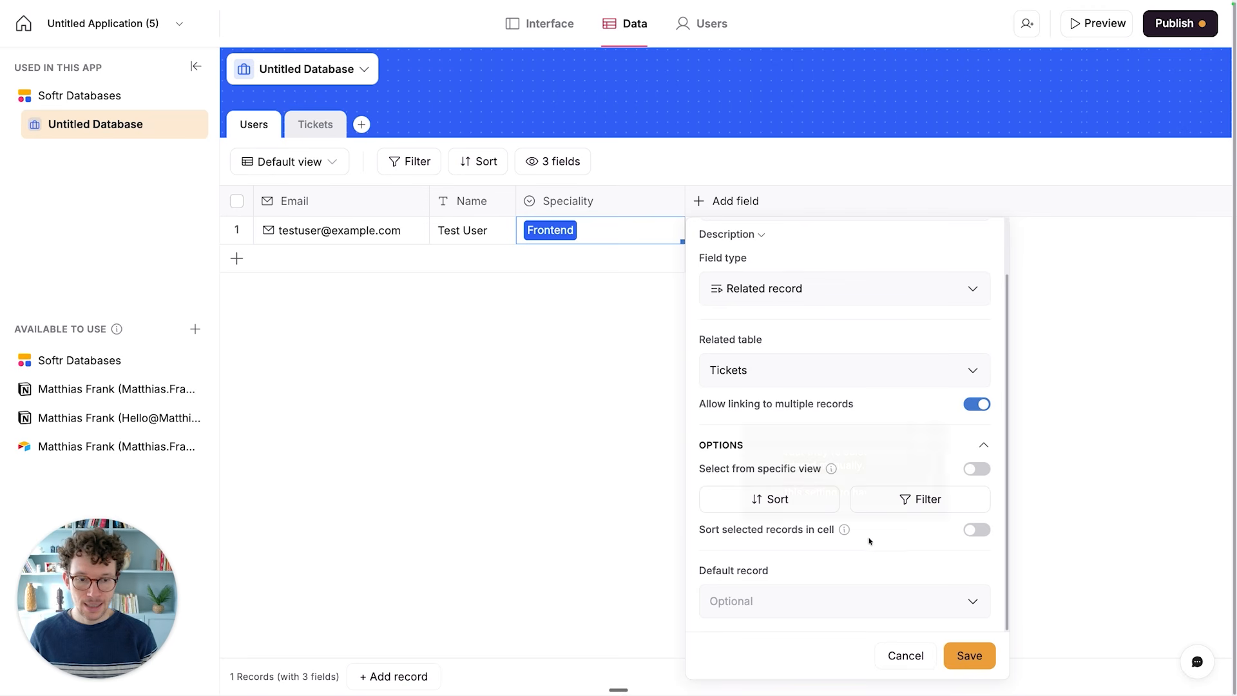
pyautogui.click(966, 655)
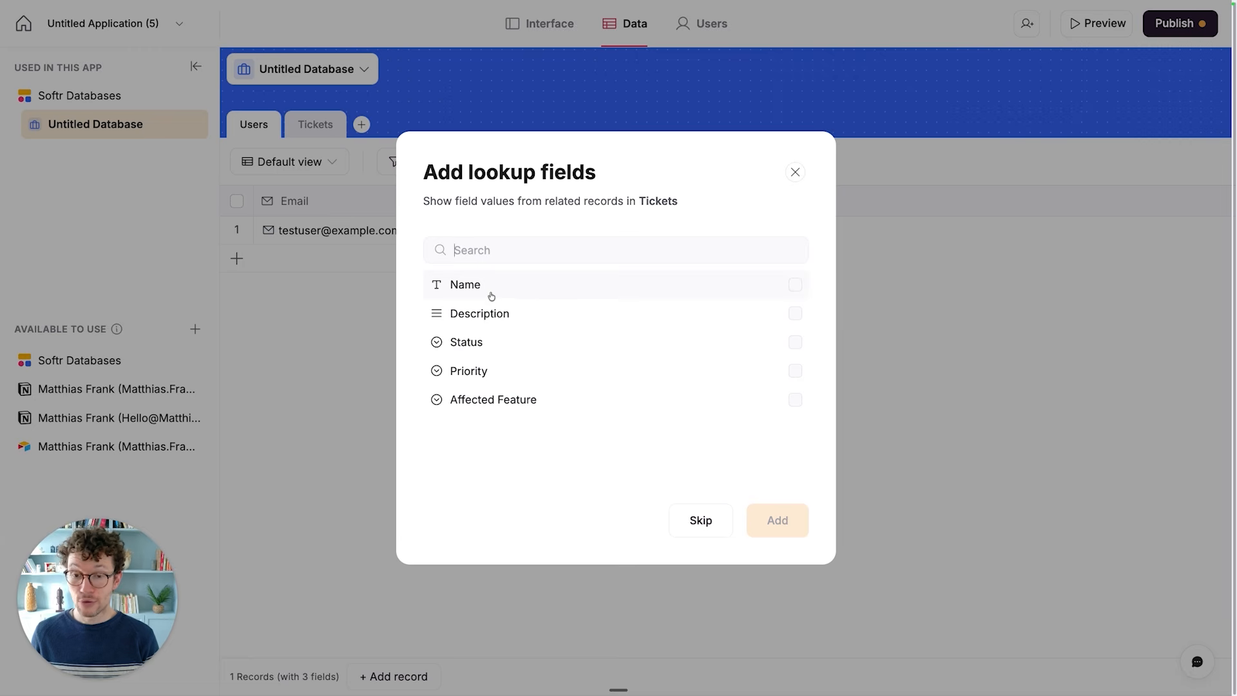
pyautogui.click(702, 520)
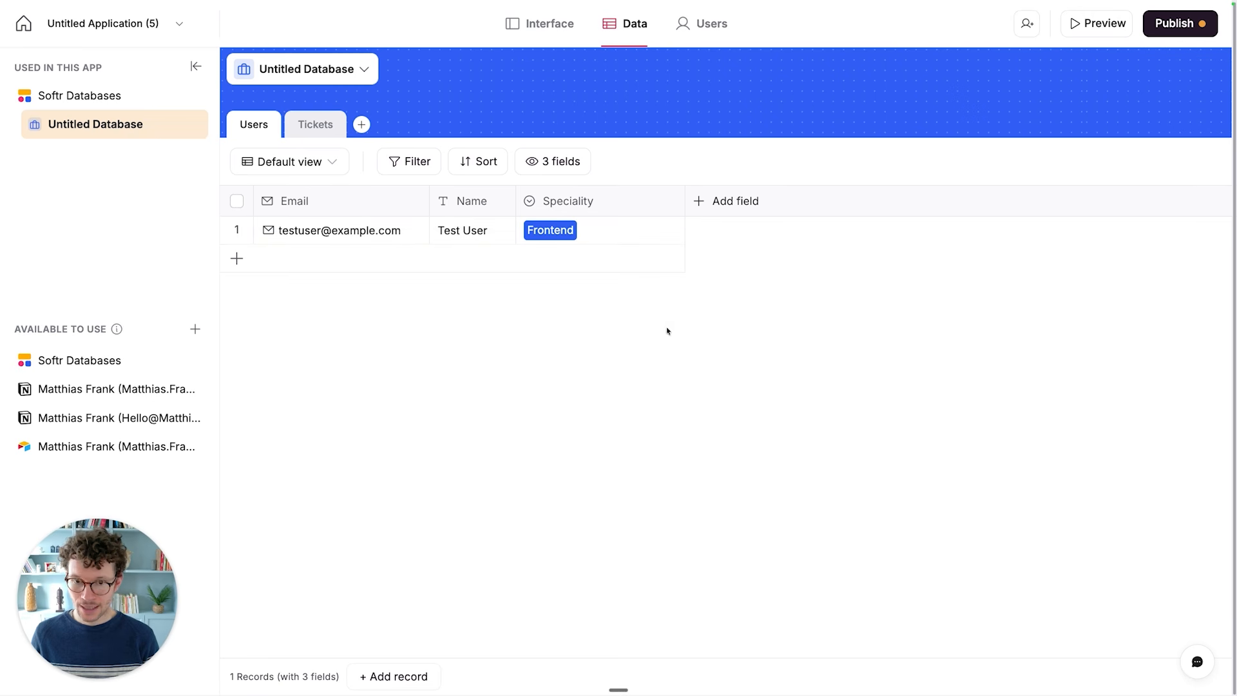
pyautogui.press('super+r')
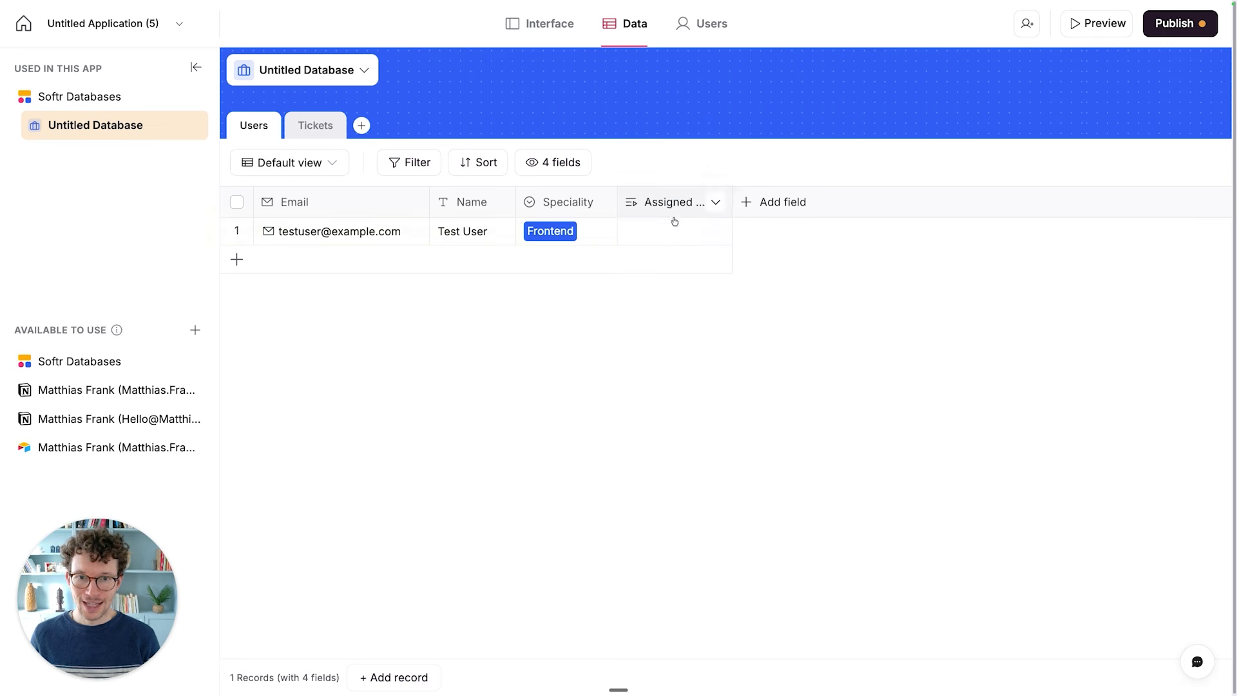
pyautogui.click(675, 238)
pyautogui.click(675, 238)
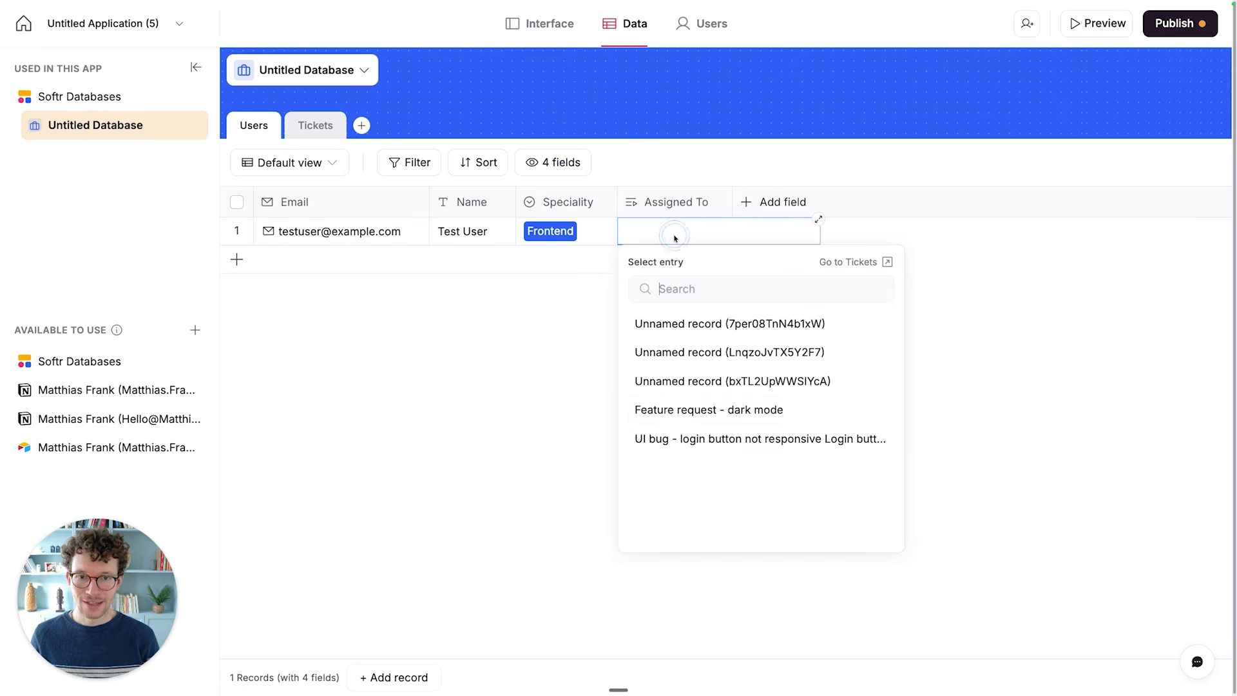
pyautogui.click(604, 363)
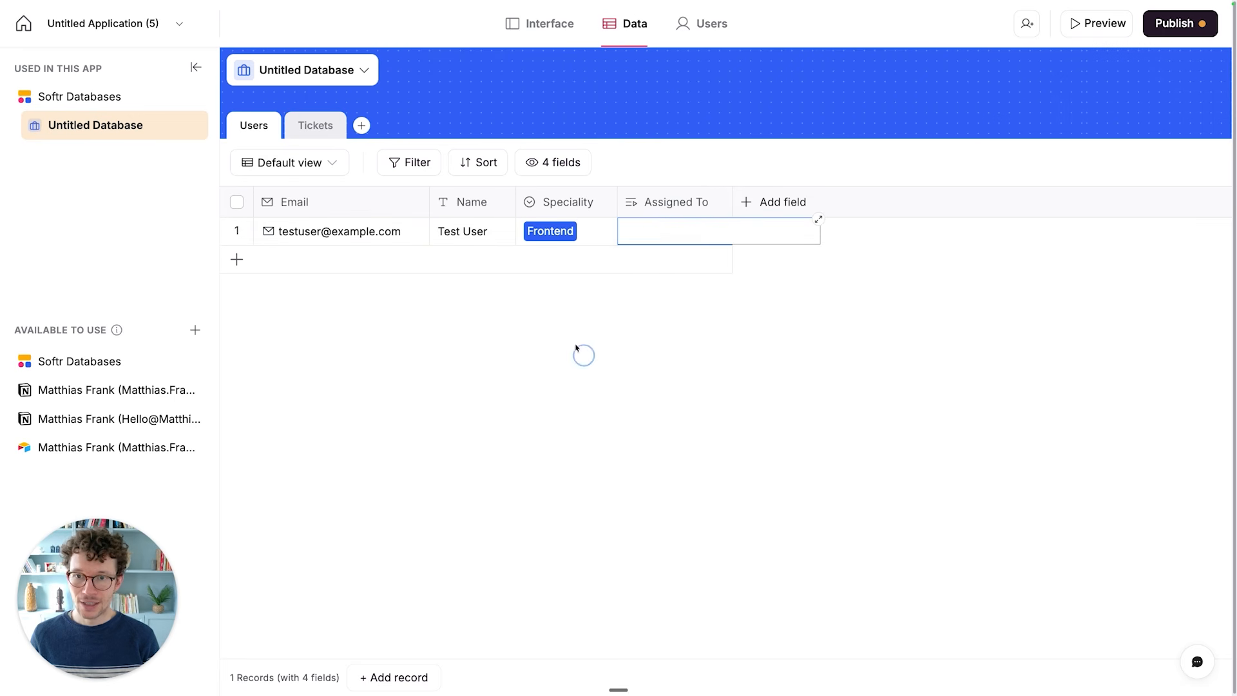
pyautogui.click(326, 134)
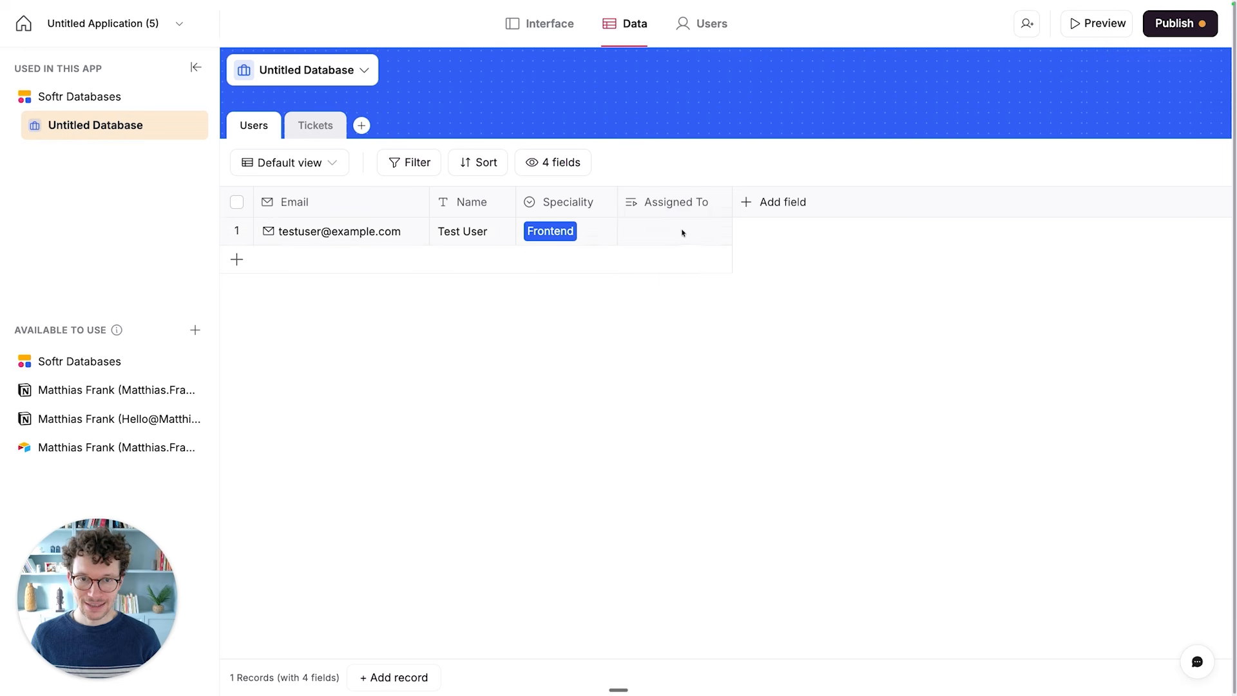
# - Link the ticket "Feature request - dark mode" in the test user's Assigned To field
pyautogui.click(683, 232)
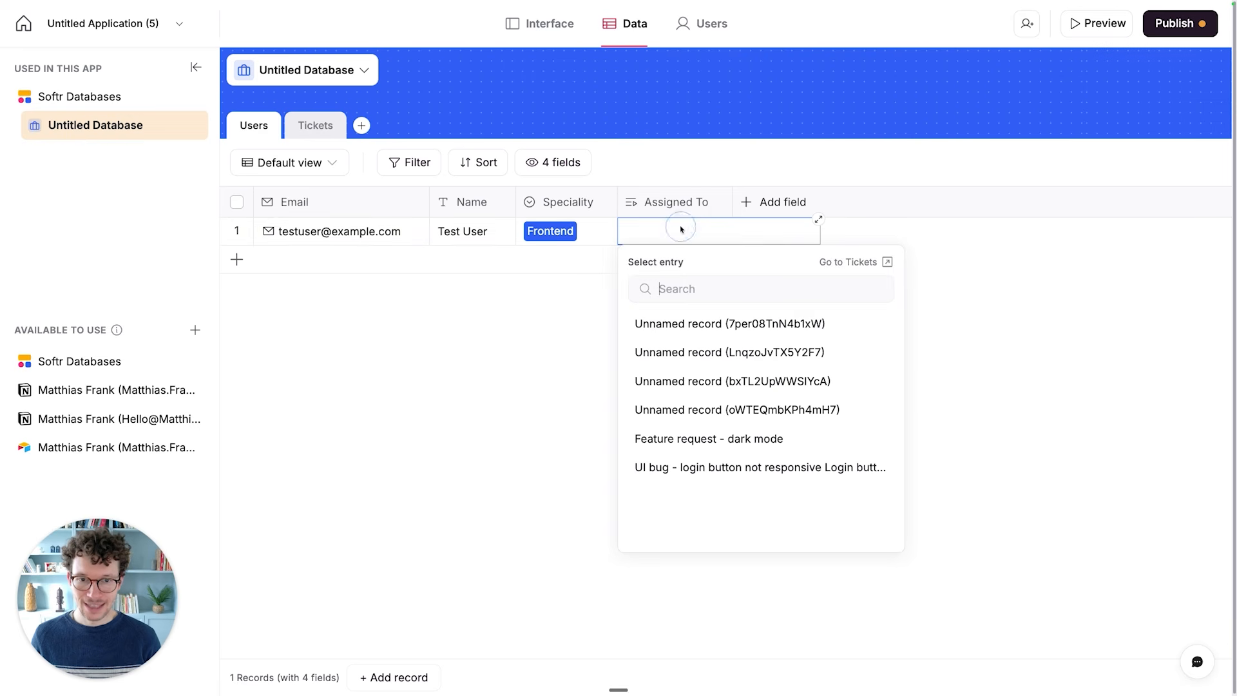
pyautogui.click(684, 441)
pyautogui.click(565, 385)
pyautogui.click(565, 385)
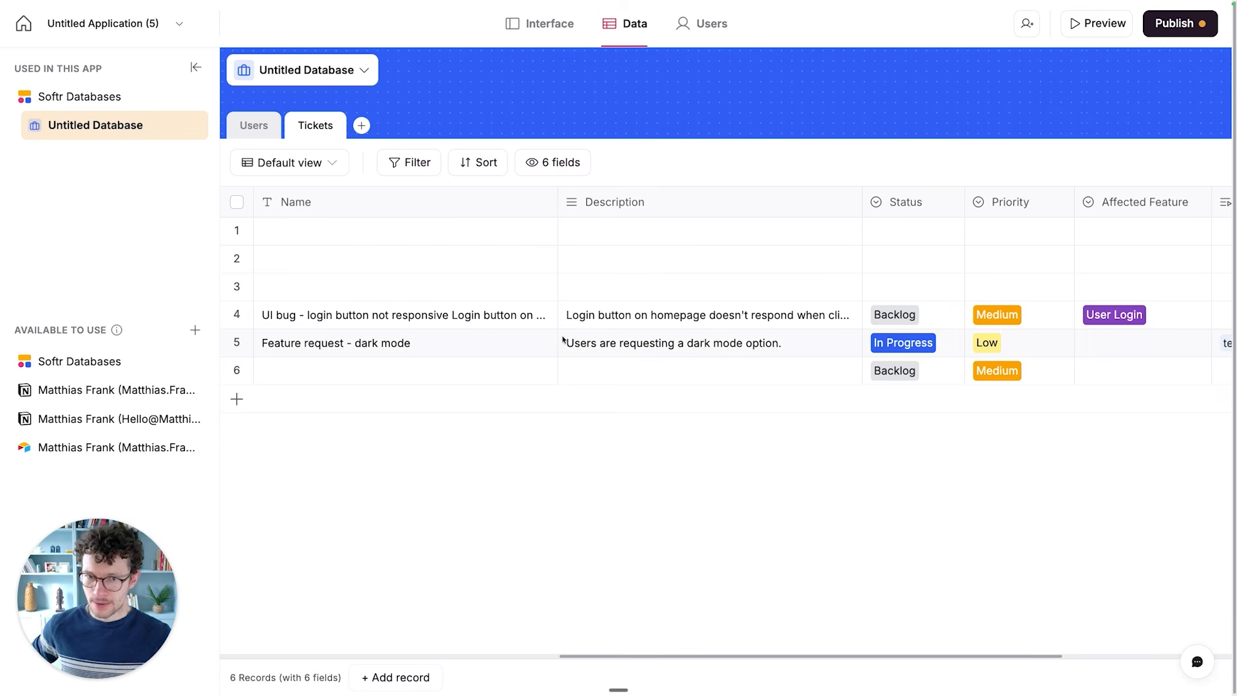
# - Delete the three completely empty records at the start of the Tickets table
pyautogui.hscroll(5, 562, 340)
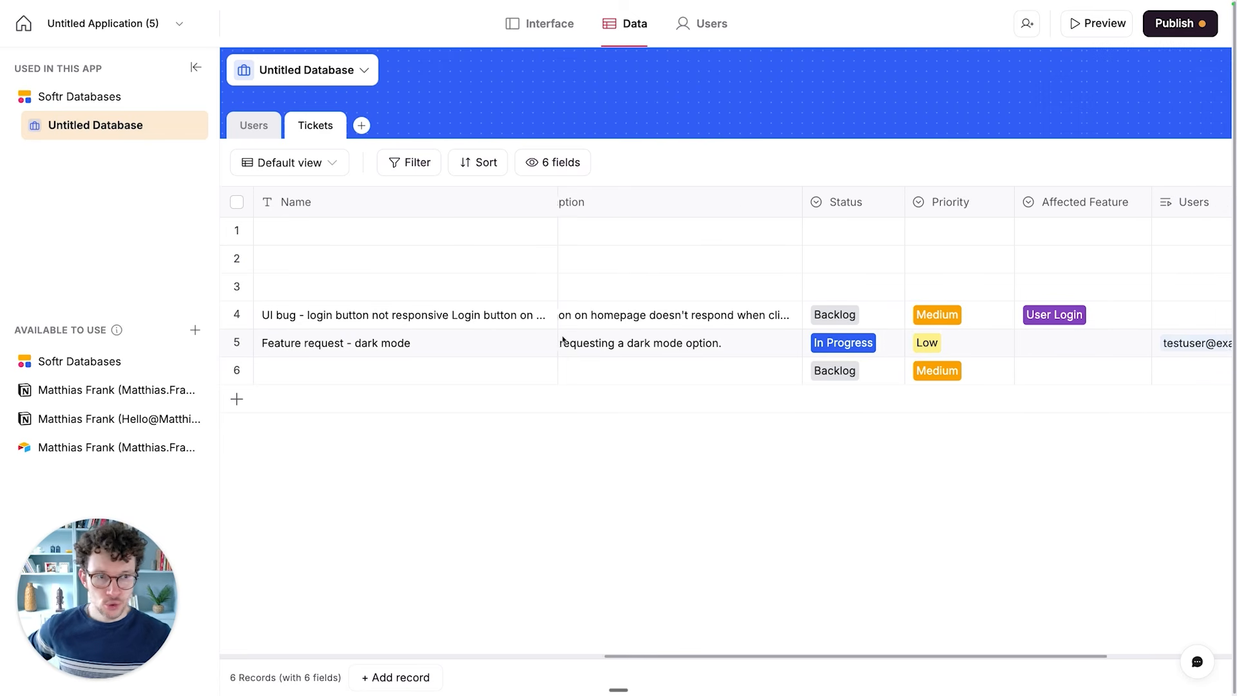
pyautogui.hscroll(-5, 563, 340)
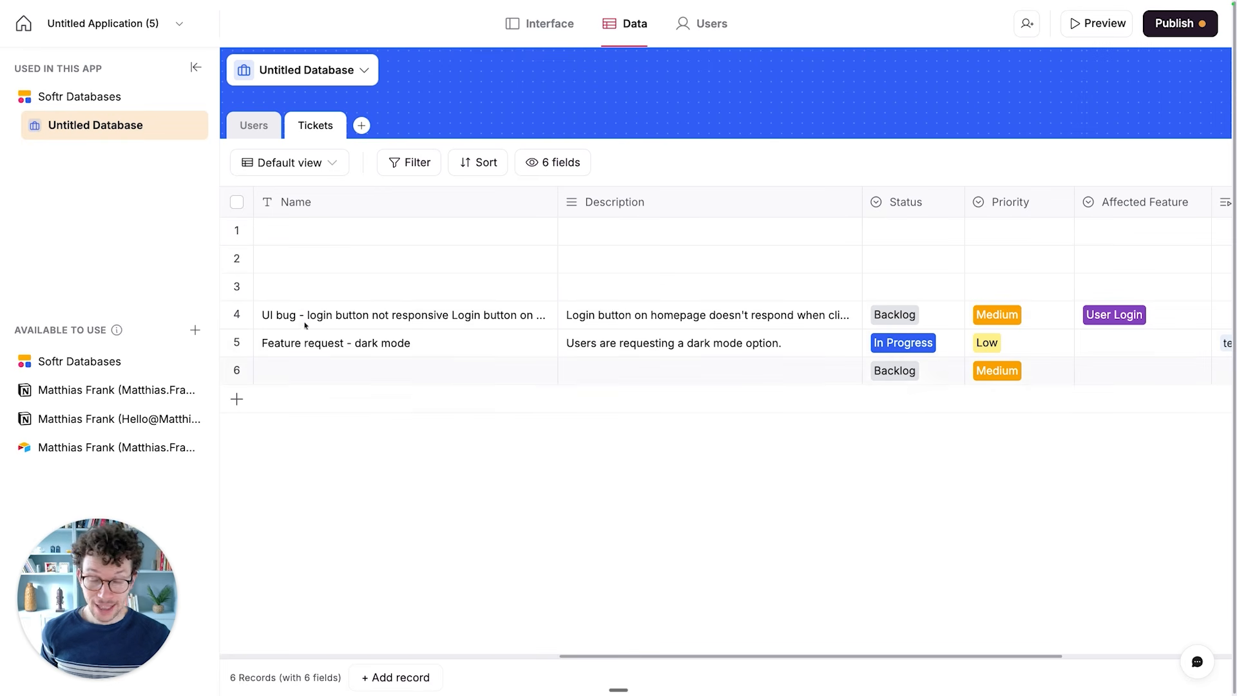
pyautogui.click(236, 230)
pyautogui.click(236, 258)
pyautogui.click(236, 284)
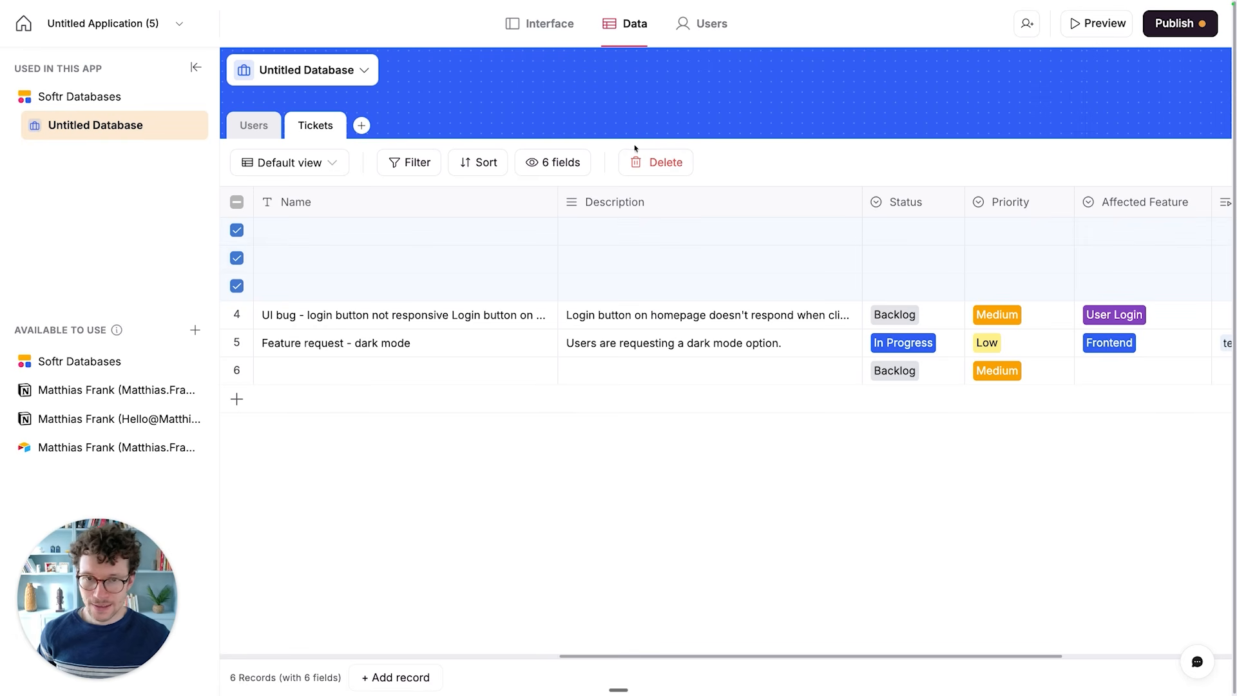
pyautogui.click(641, 163)
pyautogui.click(769, 398)
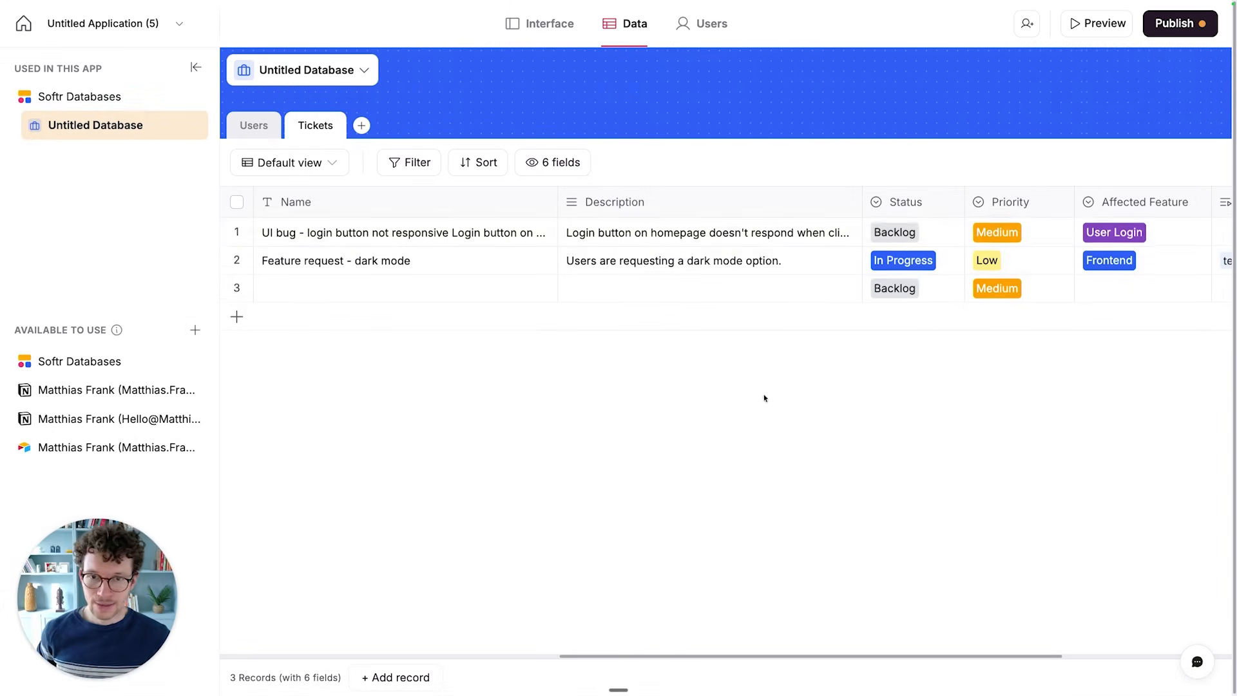
# - Rename the Users field in the Tickets table as Assigned Engineer and narrow its column slightly
pyautogui.hscroll(4, 678, 236)
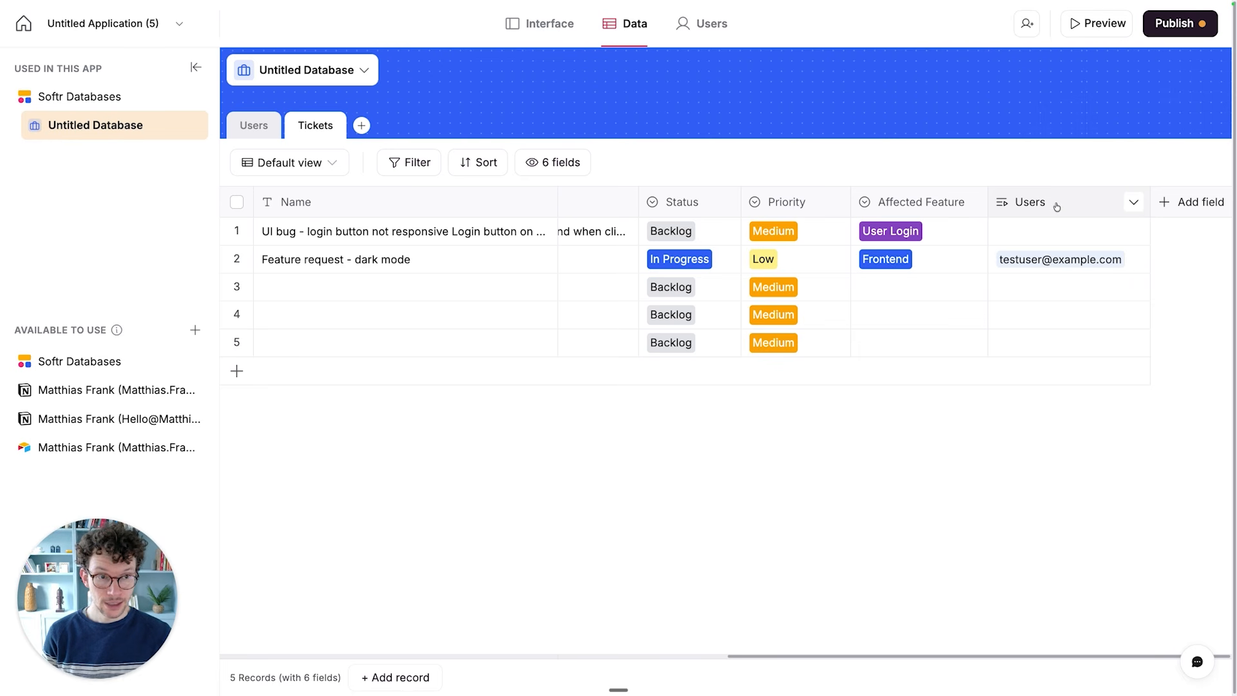
pyautogui.click(1135, 203)
pyautogui.click(1032, 237)
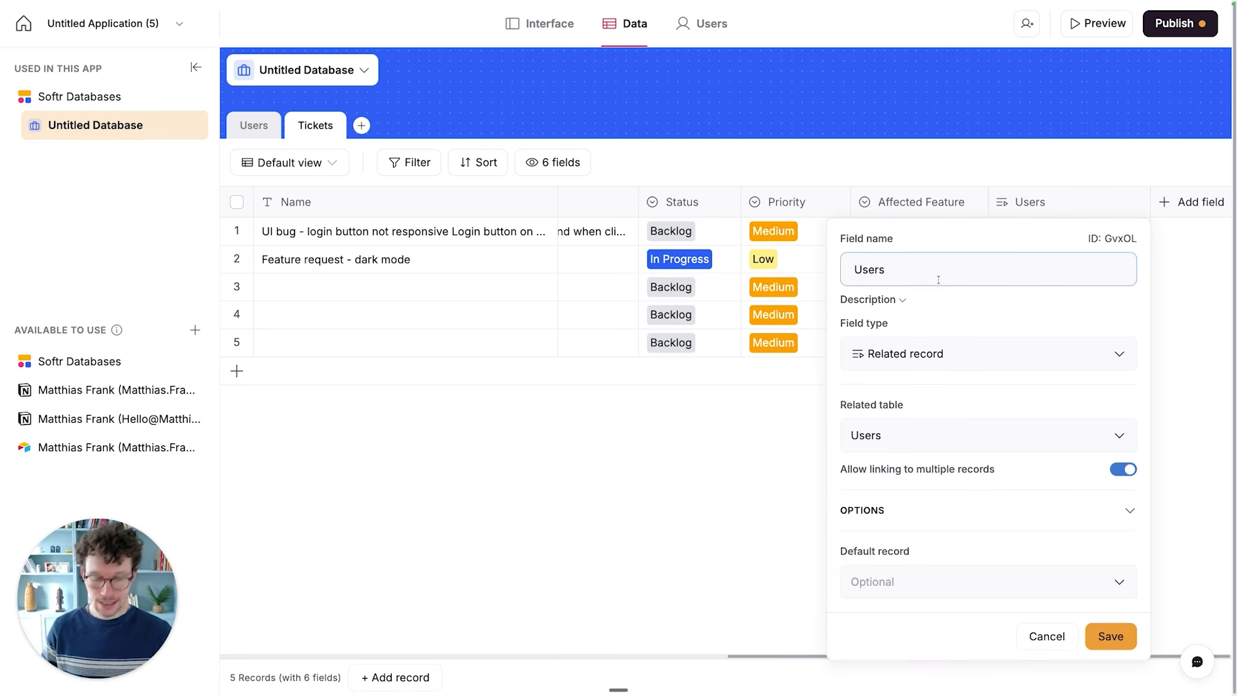
pyautogui.press('super+a')
pyautogui.write('A')
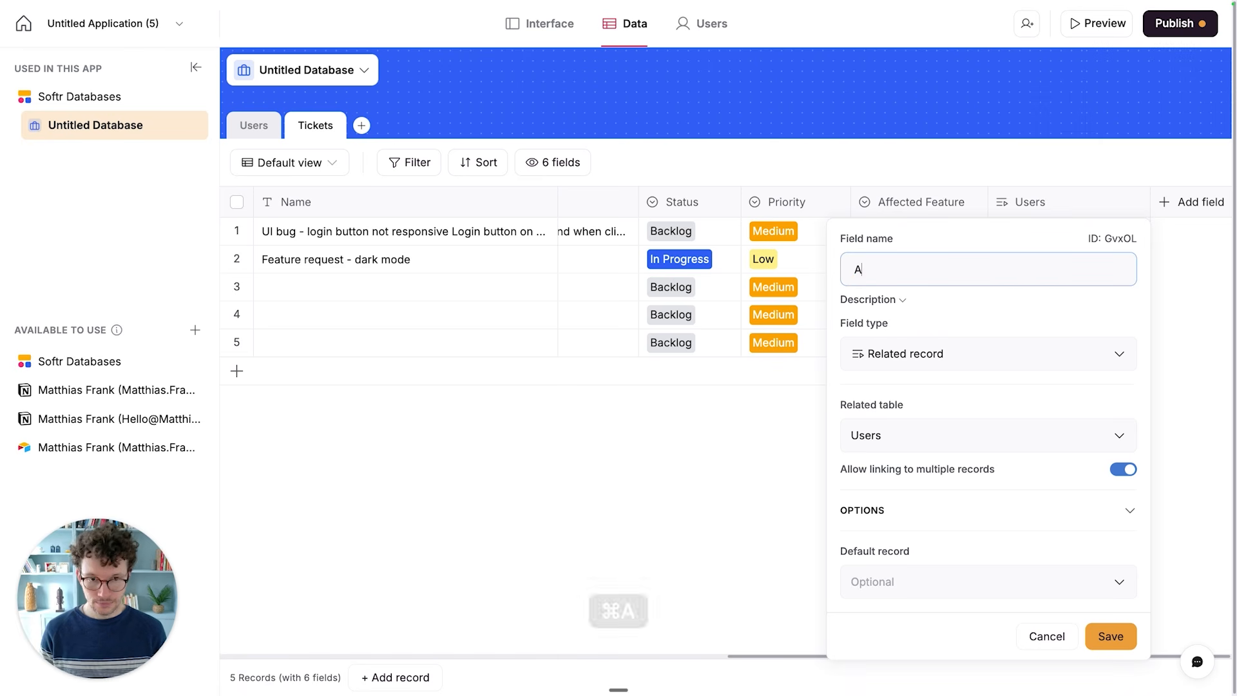
pyautogui.write('ssigned Engineer')
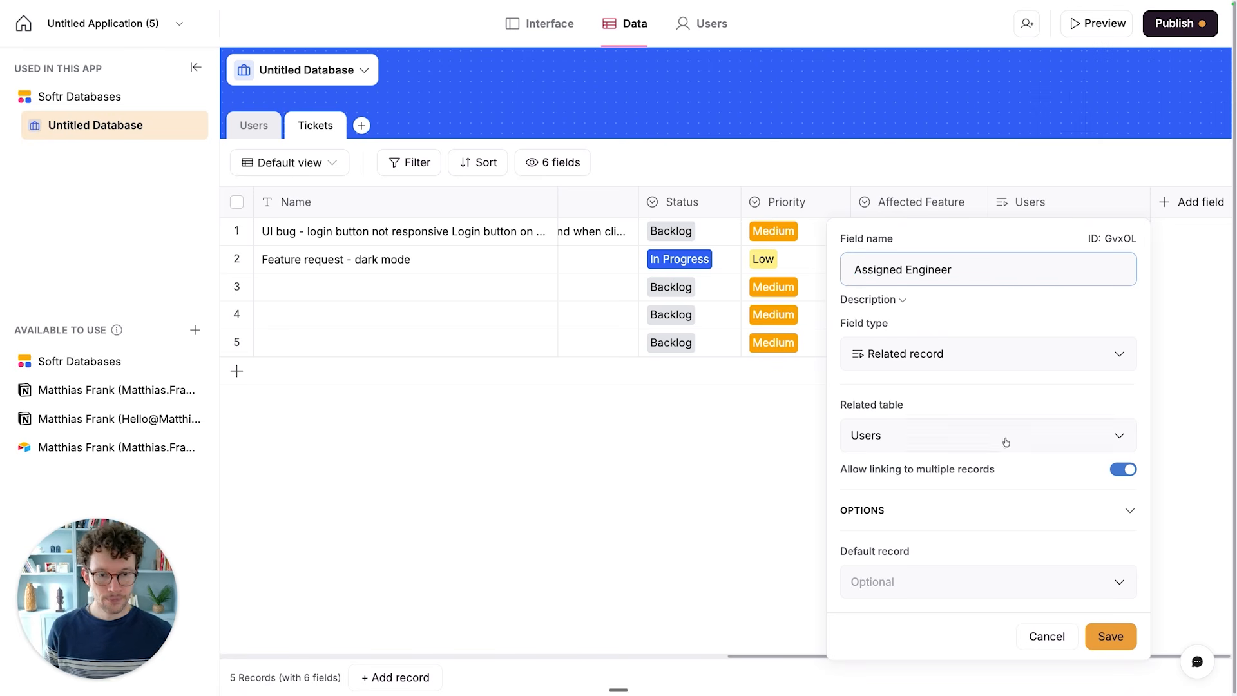
pyautogui.click(1109, 636)
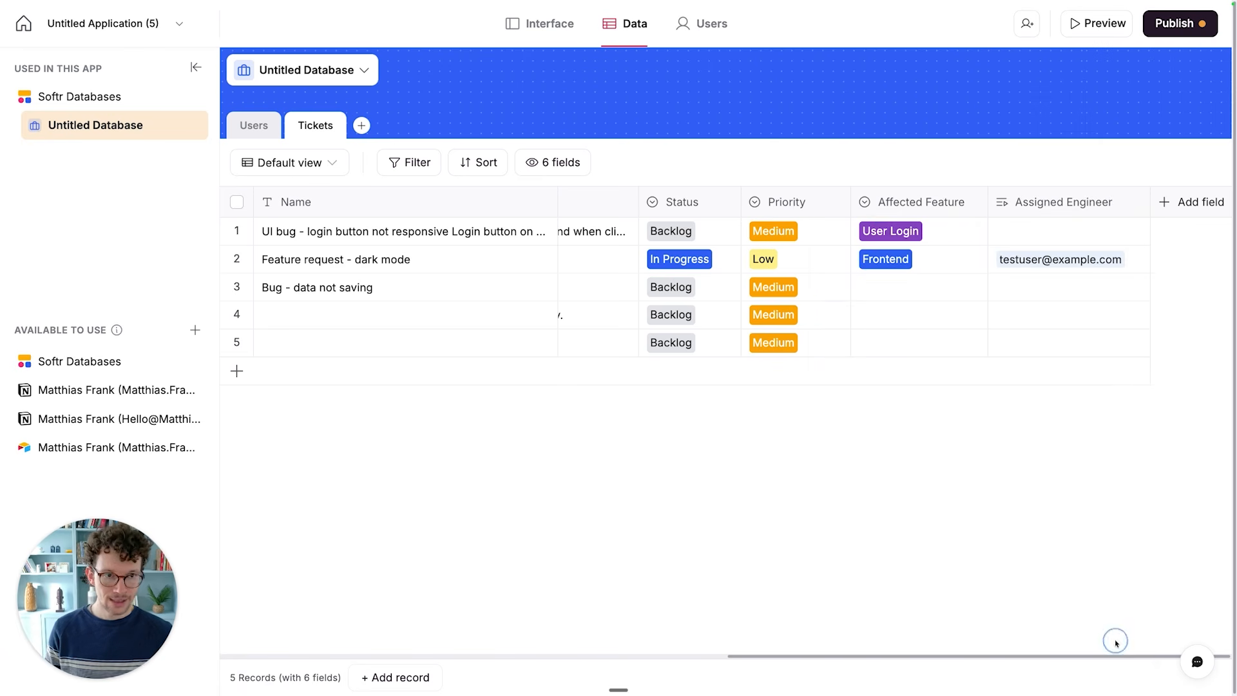
pyautogui.moveTo(1148, 201); pyautogui.dragTo(1133, 201)
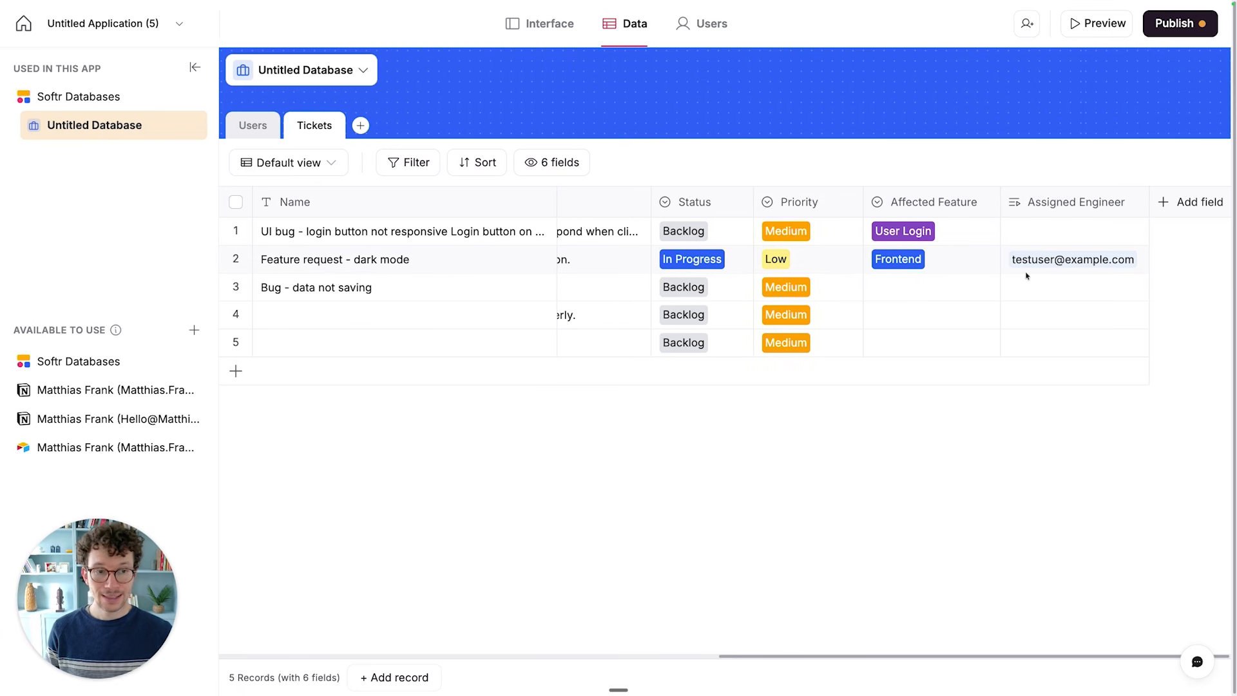
# - Add a lookup field to the Tickets table that shows the Name from the related Assigned Engineer records
pyautogui.click(254, 125)
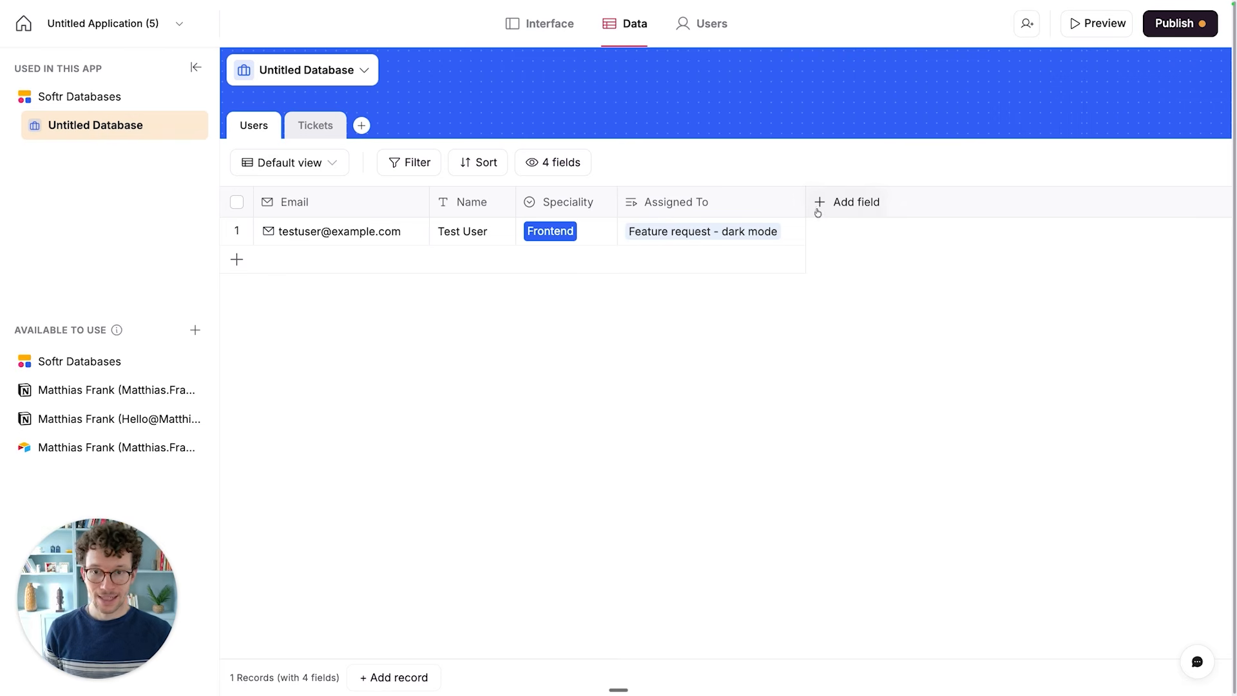
pyautogui.click(314, 129)
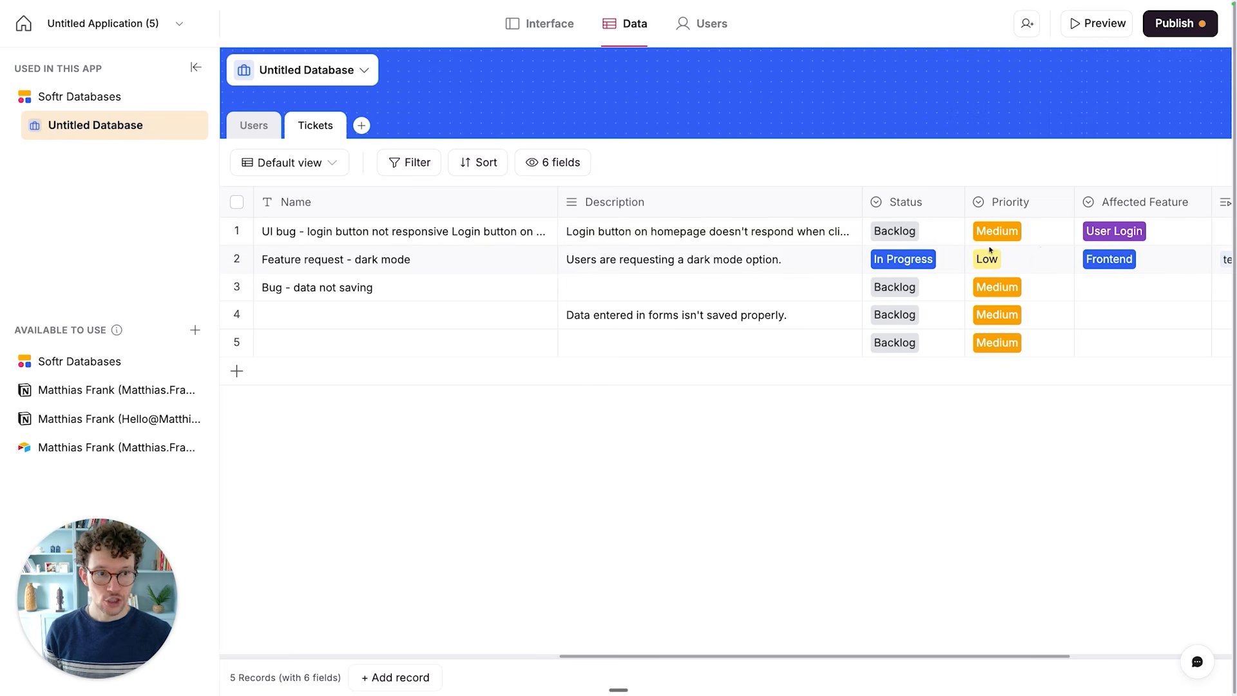
pyautogui.hscroll(5, 991, 250)
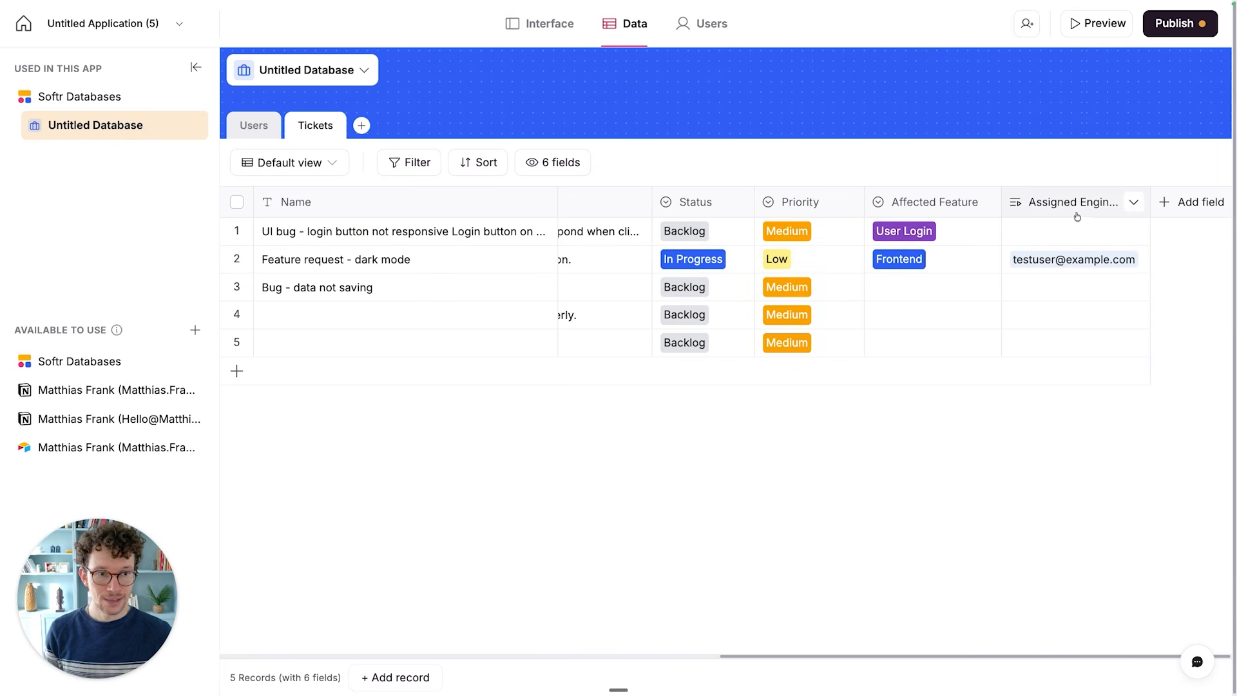
pyautogui.click(1134, 202)
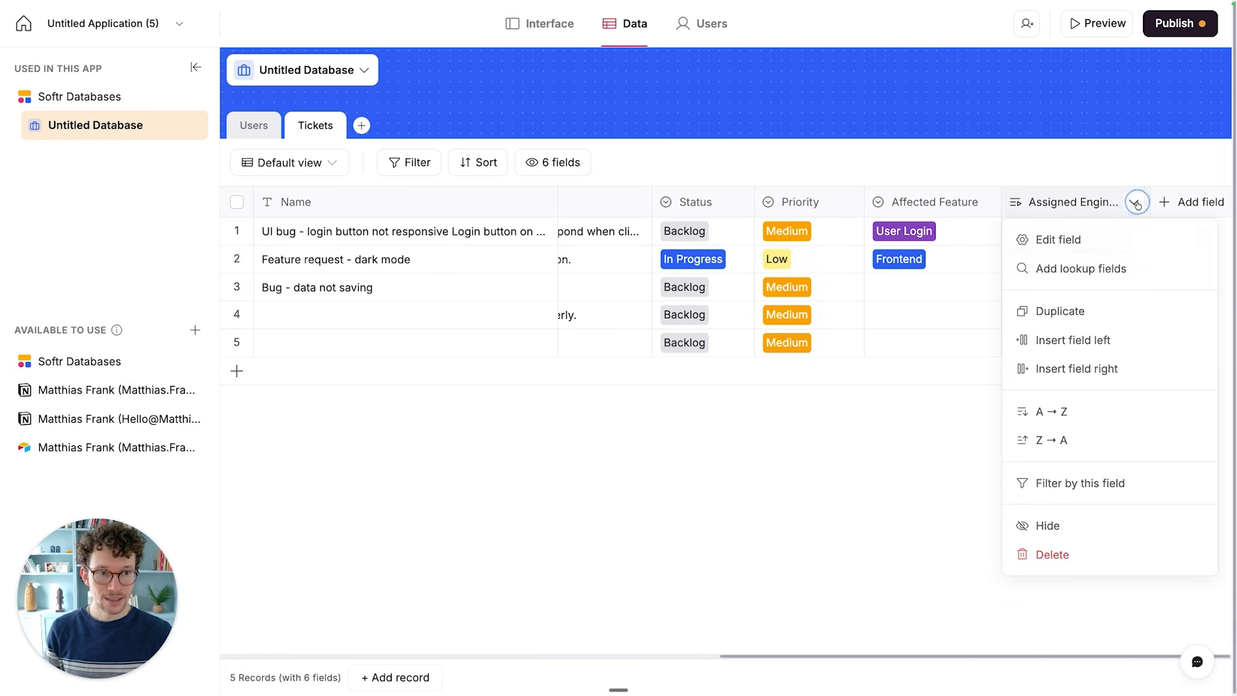
pyautogui.click(1095, 274)
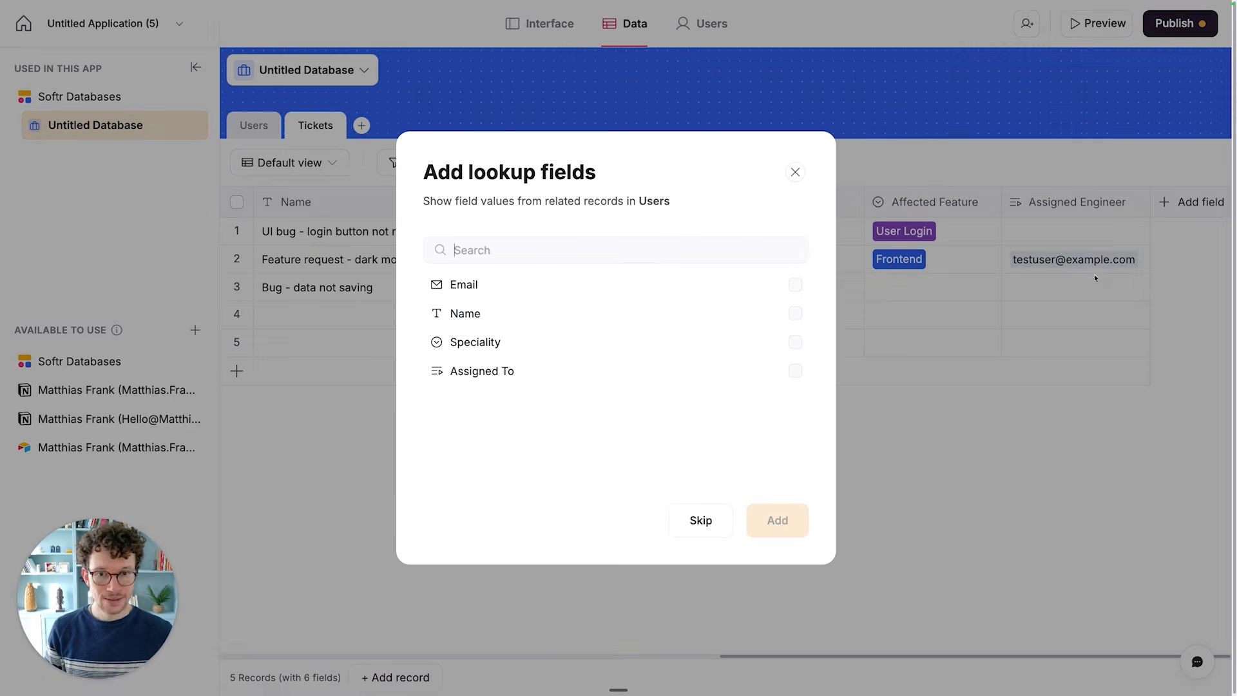
pyautogui.click(488, 314)
pyautogui.click(775, 522)
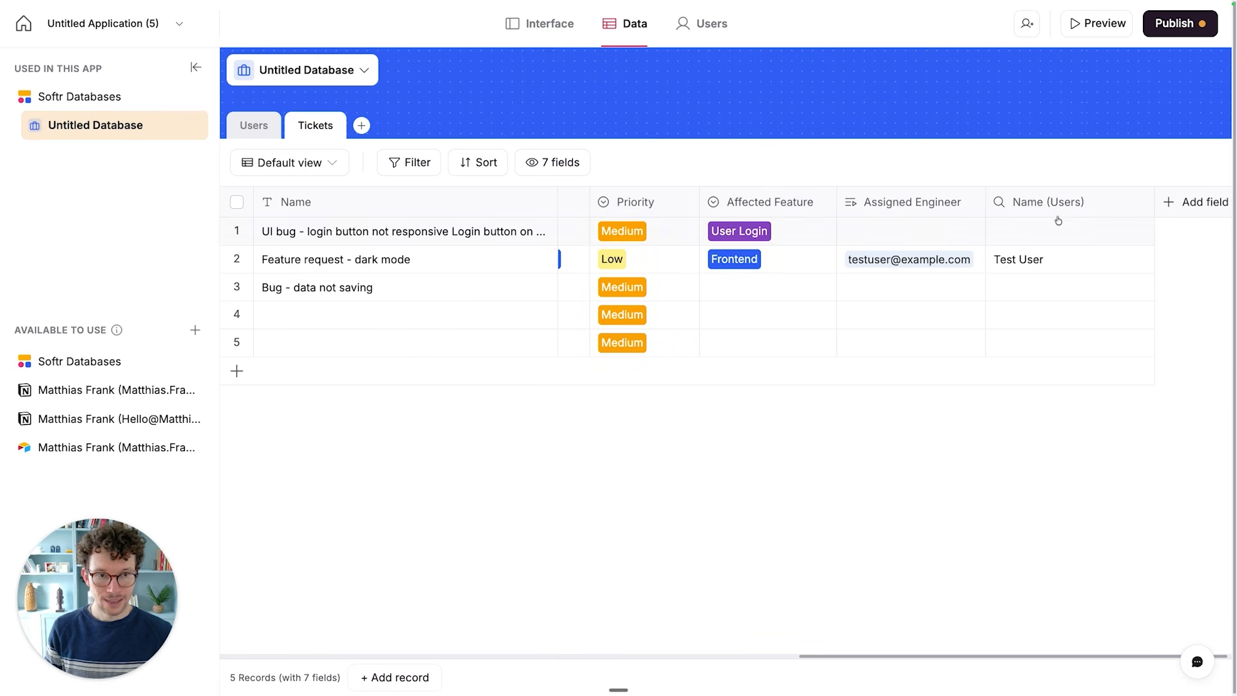
# - Move the name lookup field before Assigned Engineer, rename it as Name Engineer and narrow its column
pyautogui.moveTo(1052, 205); pyautogui.dragTo(942, 202)
pyautogui.click(904, 205)
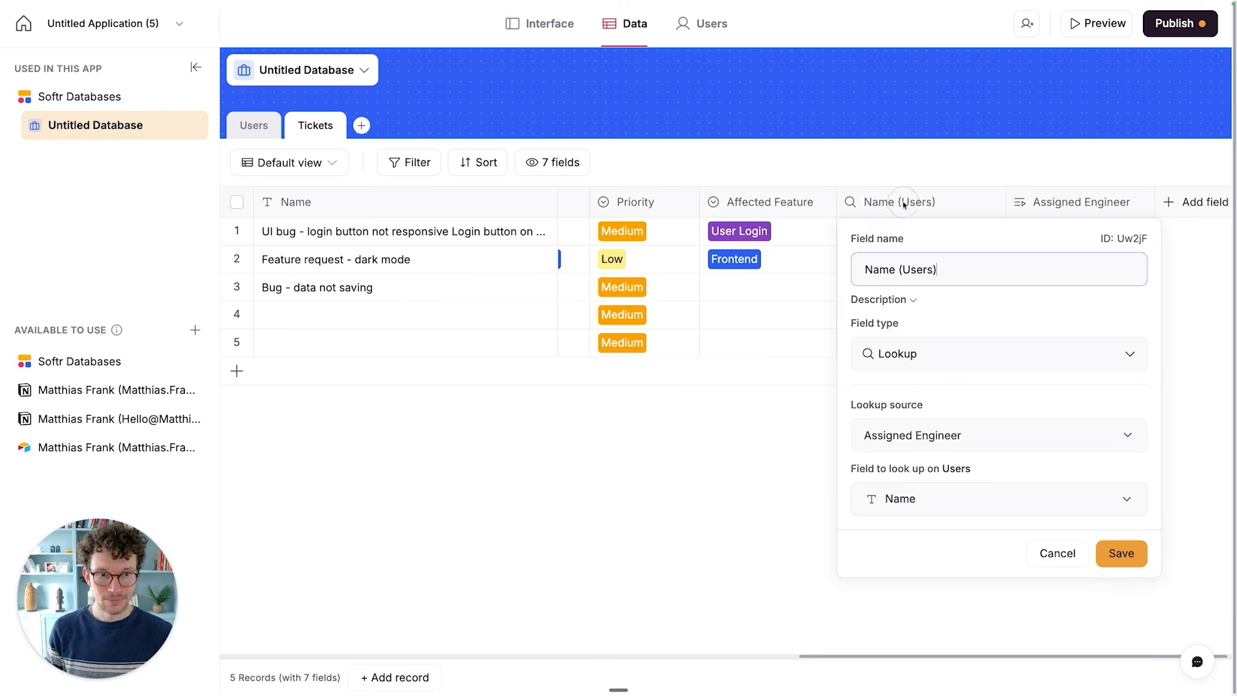
pyautogui.press('BackSpace')
pyautogui.press('BackSpace')
pyautogui.press('BackSpace')
pyautogui.press('BackSpace')
pyautogui.press('BackSpace')
pyautogui.press('BackSpace')
pyautogui.press('BackSpace')
pyautogui.write('Engineer')
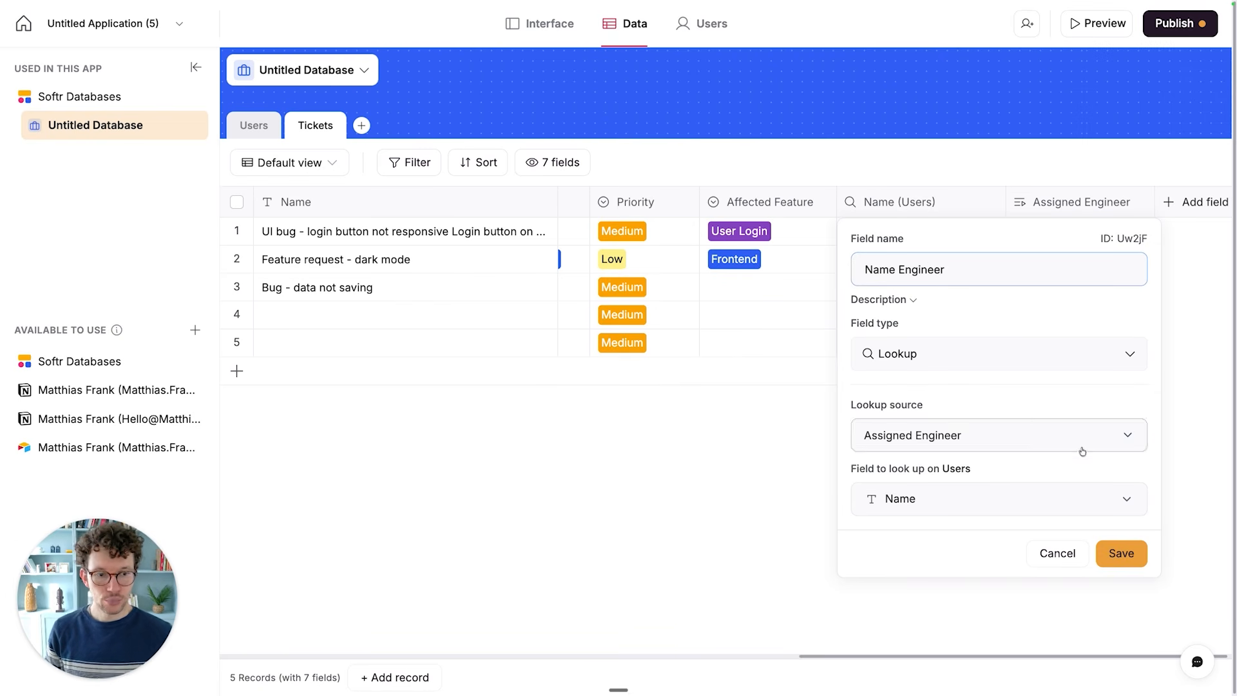
pyautogui.click(1121, 553)
pyautogui.moveTo(1003, 198)
pyautogui.mouseDown()
pyautogui.moveTo(978, 199)
pyautogui.moveTo(999, 200)
pyautogui.mouseUp()
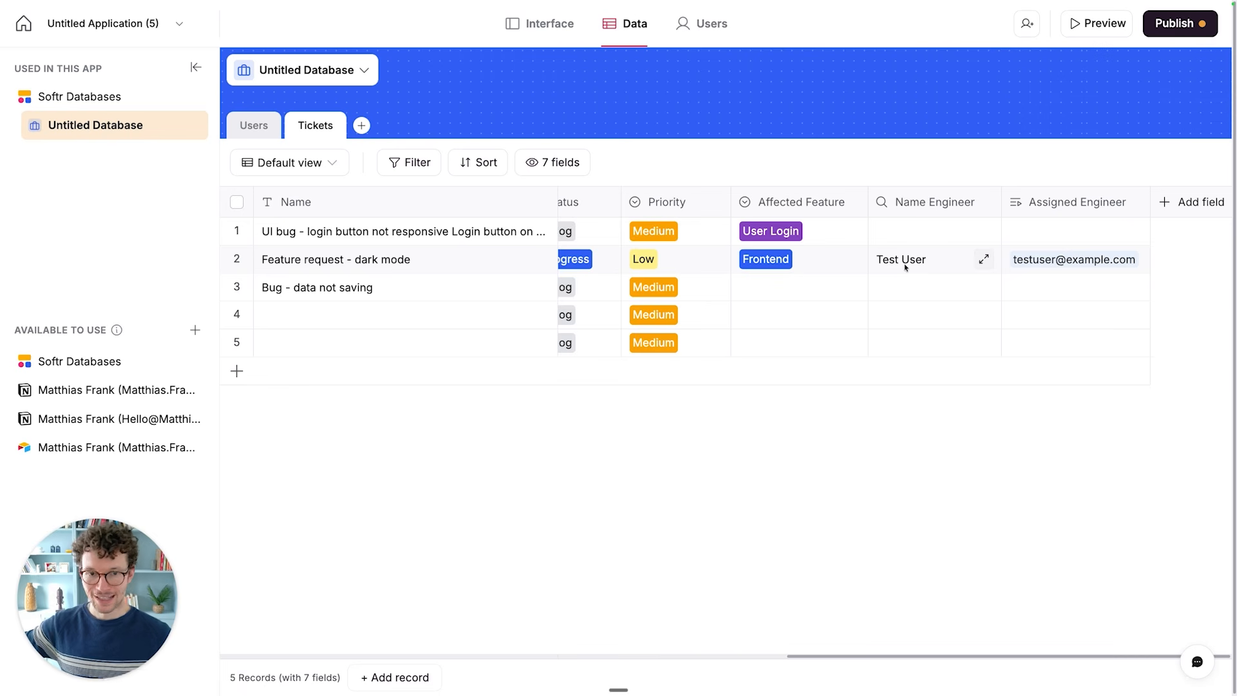
# - Add a blank table named Product Features to the database
pyautogui.hscroll(-5, 906, 268)
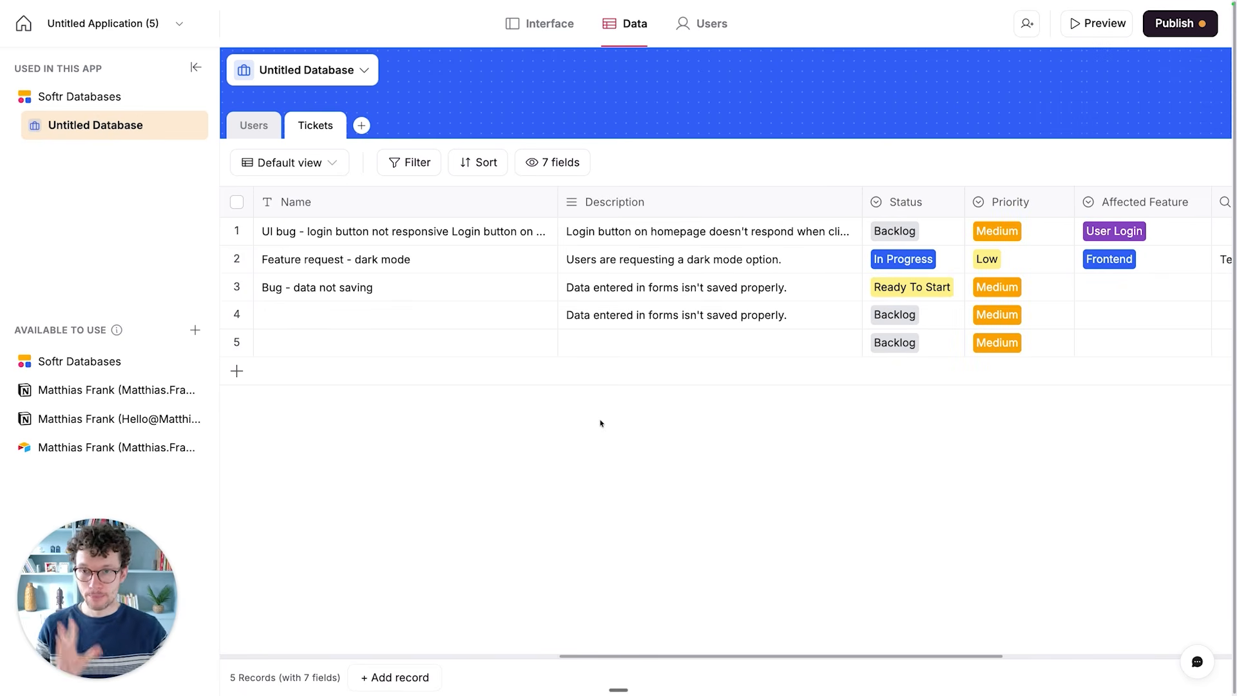
pyautogui.click(572, 420)
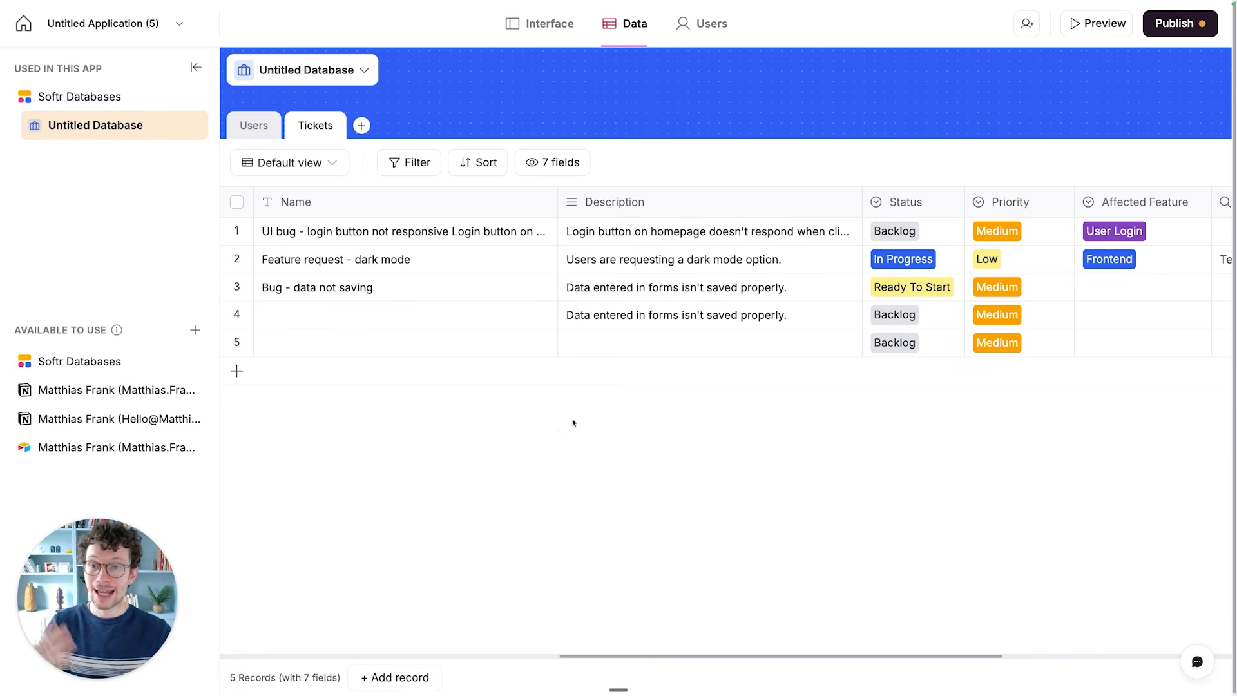
pyautogui.click(363, 126)
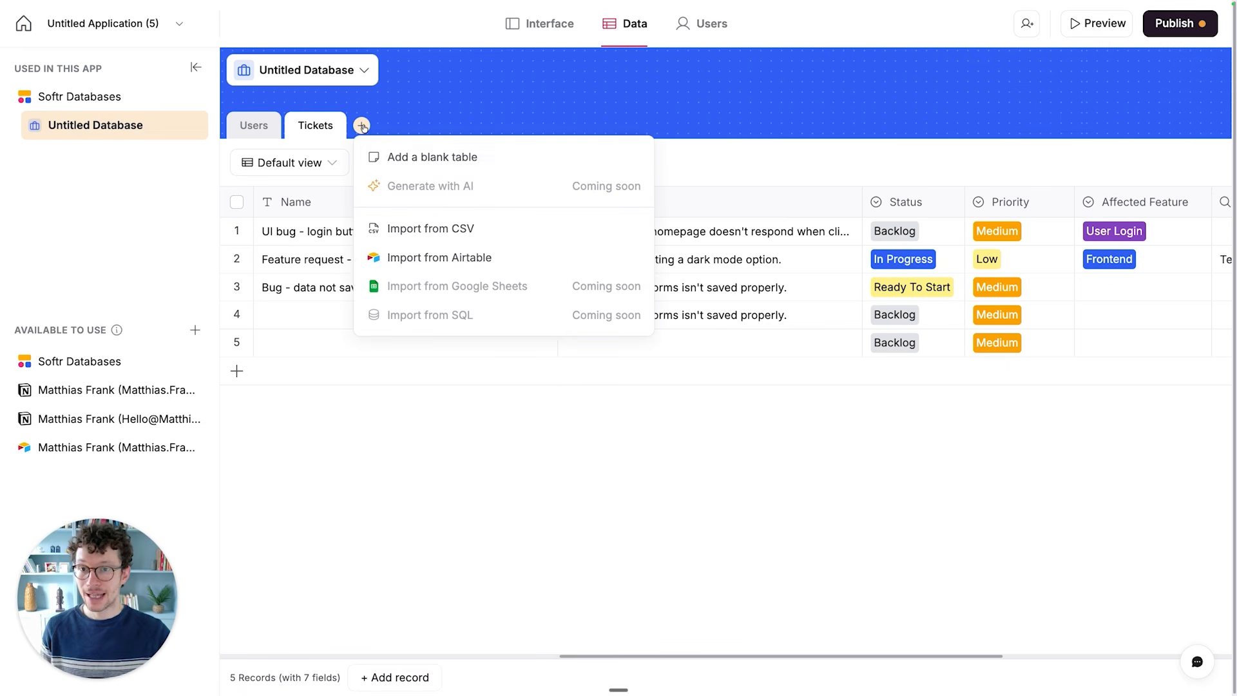
pyautogui.click(407, 159)
pyautogui.press('super+a')
pyautogui.write('Product Features')
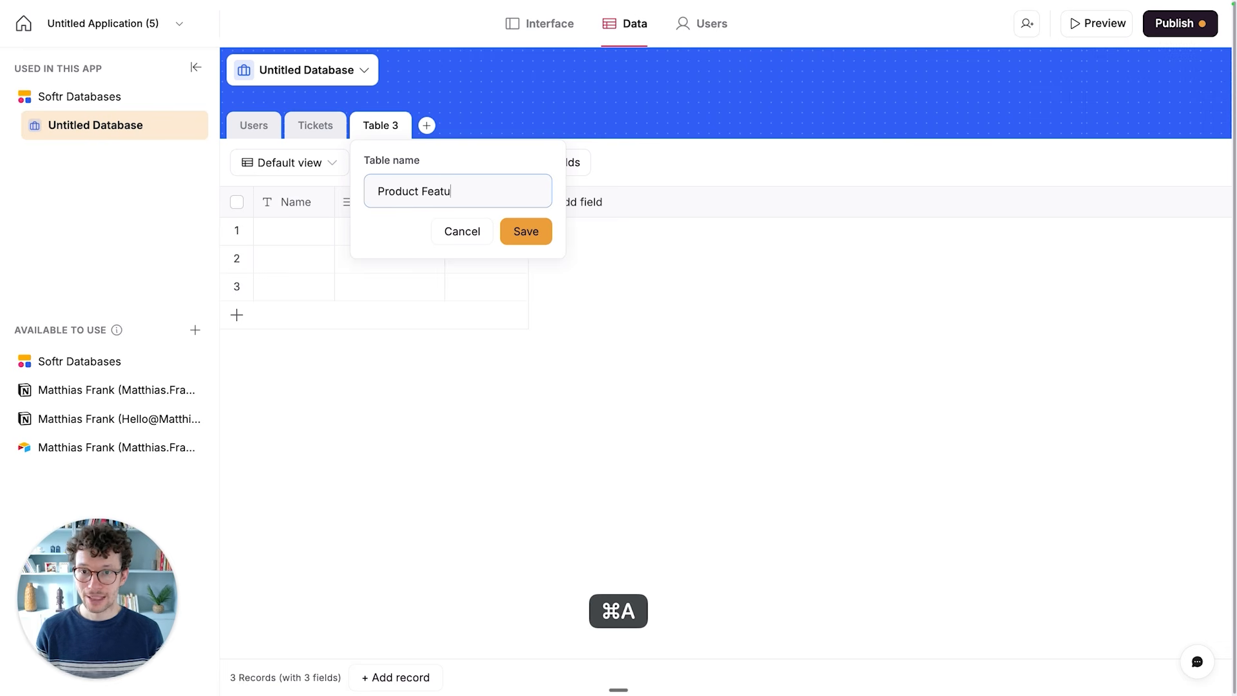
pyautogui.click(525, 231)
# - Check the Affected Feature field in the Tickets table and delete the Product Features table
pyautogui.click(332, 126)
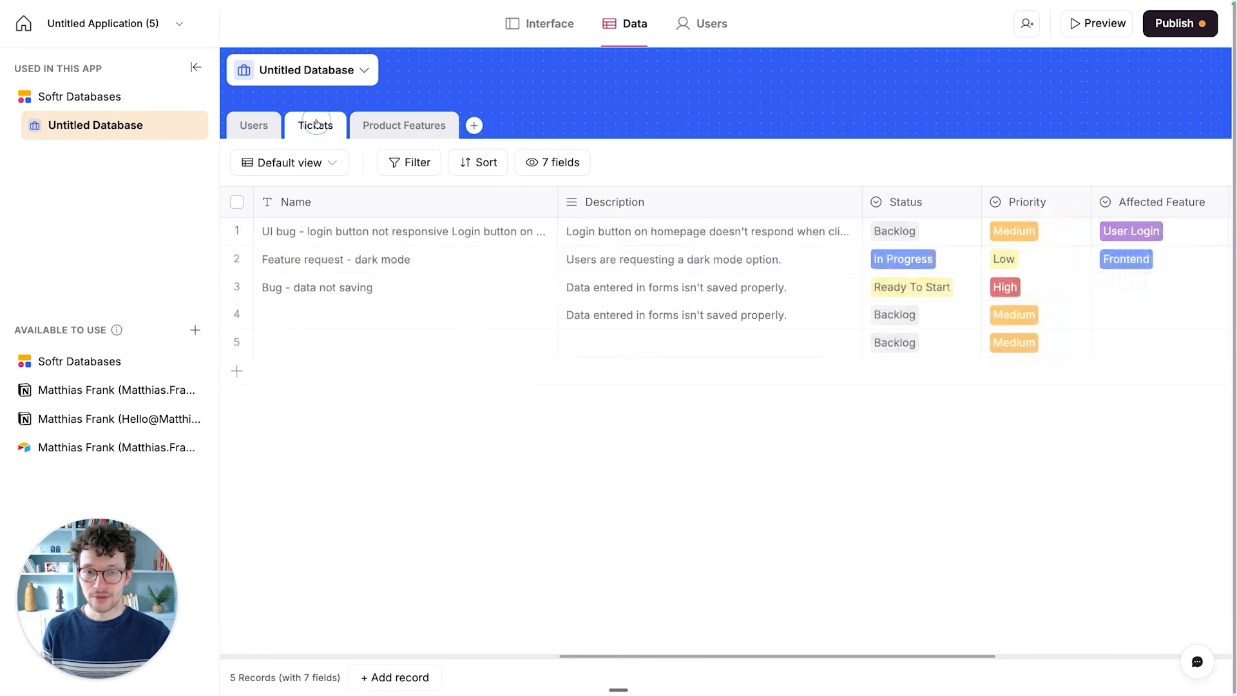
pyautogui.hscroll(3, 941, 269)
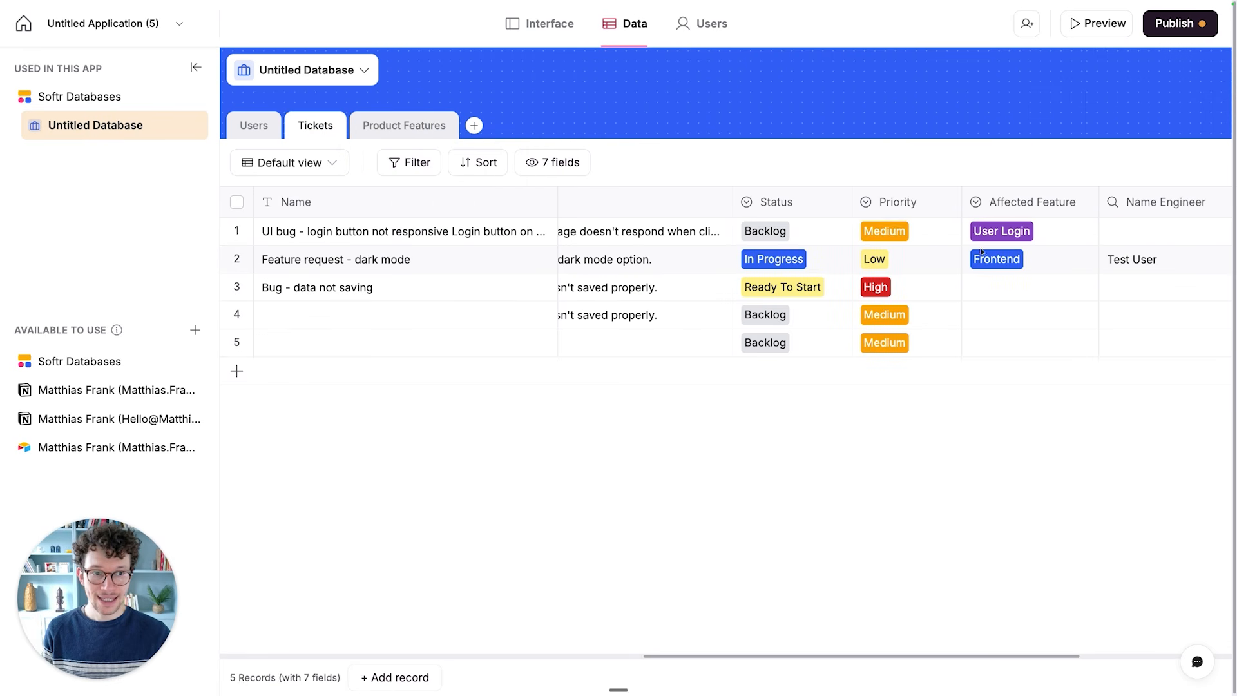
pyautogui.hscroll(3, 1000, 260)
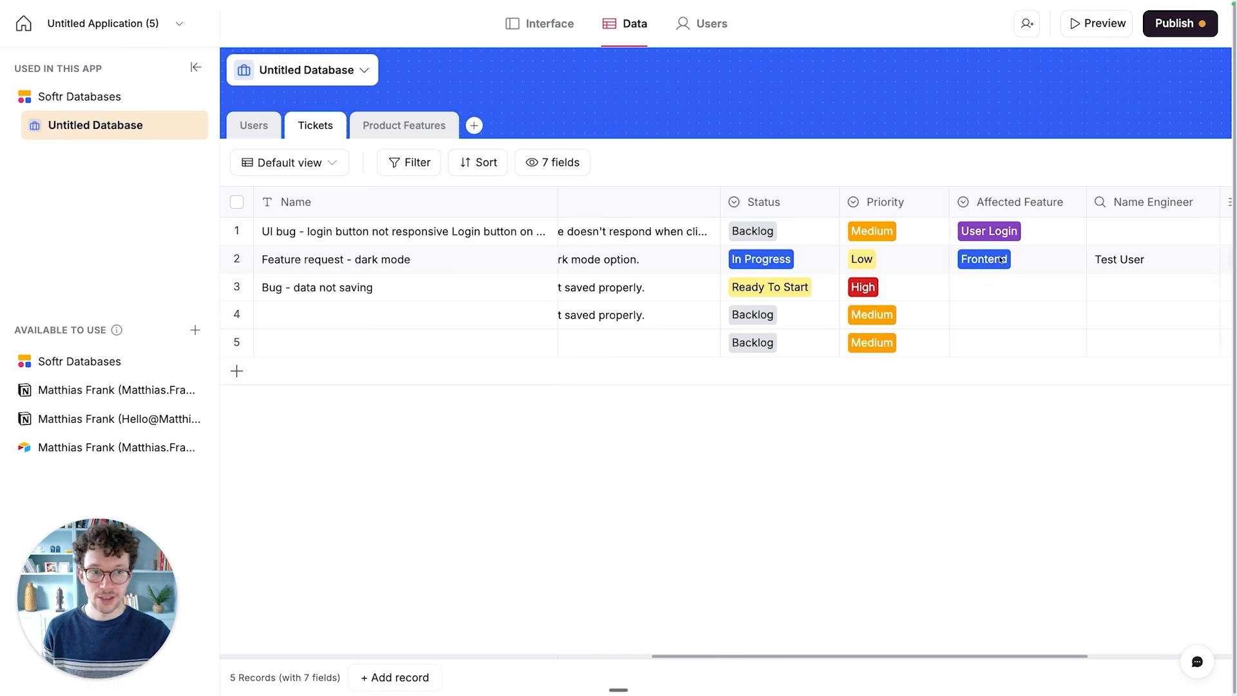
pyautogui.click(373, 125)
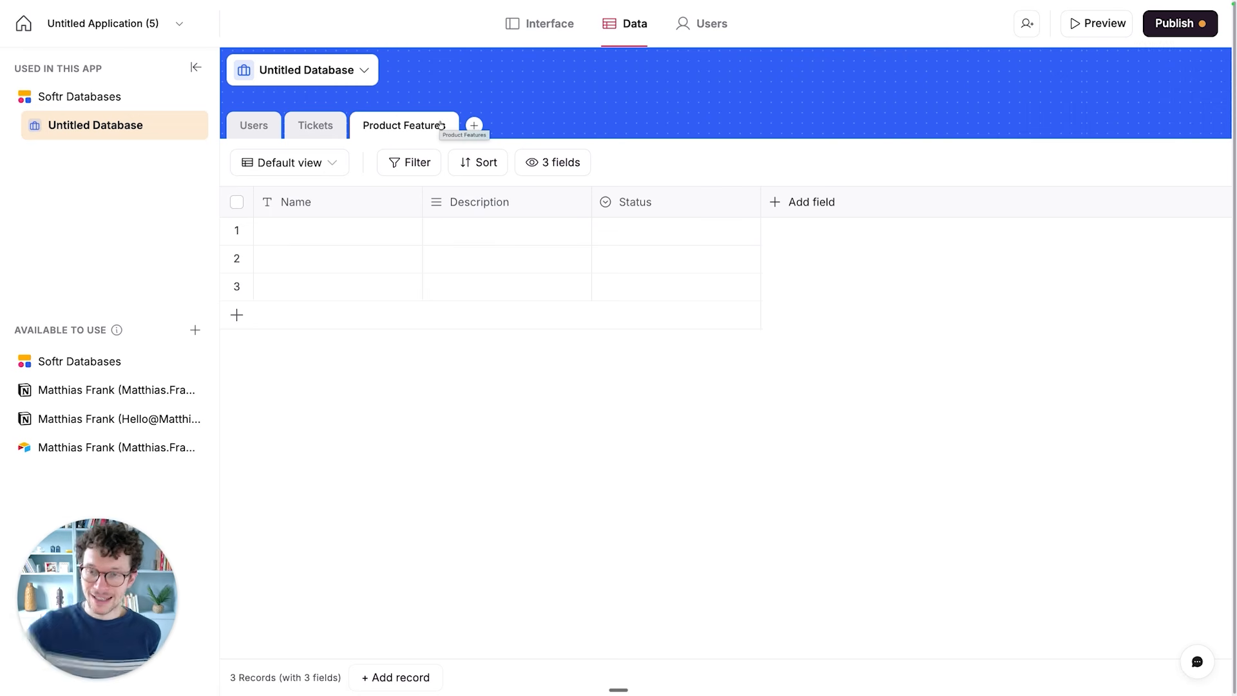
pyautogui.click(416, 132)
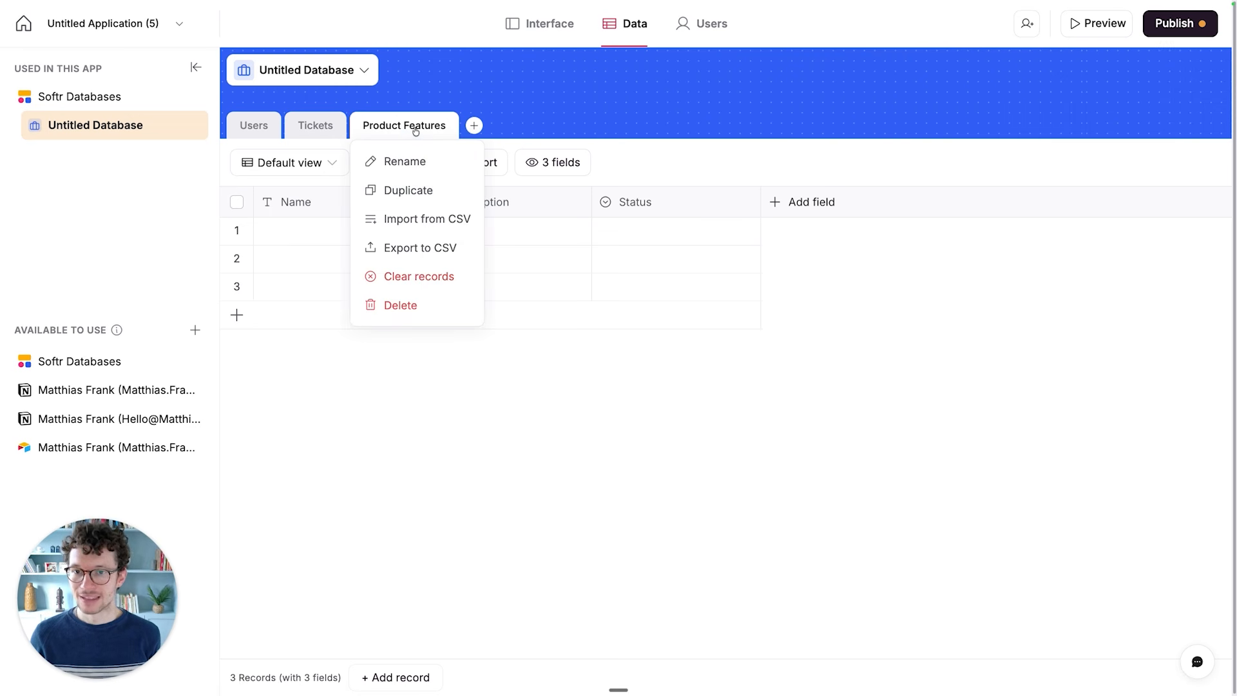
pyautogui.click(401, 302)
pyautogui.click(777, 390)
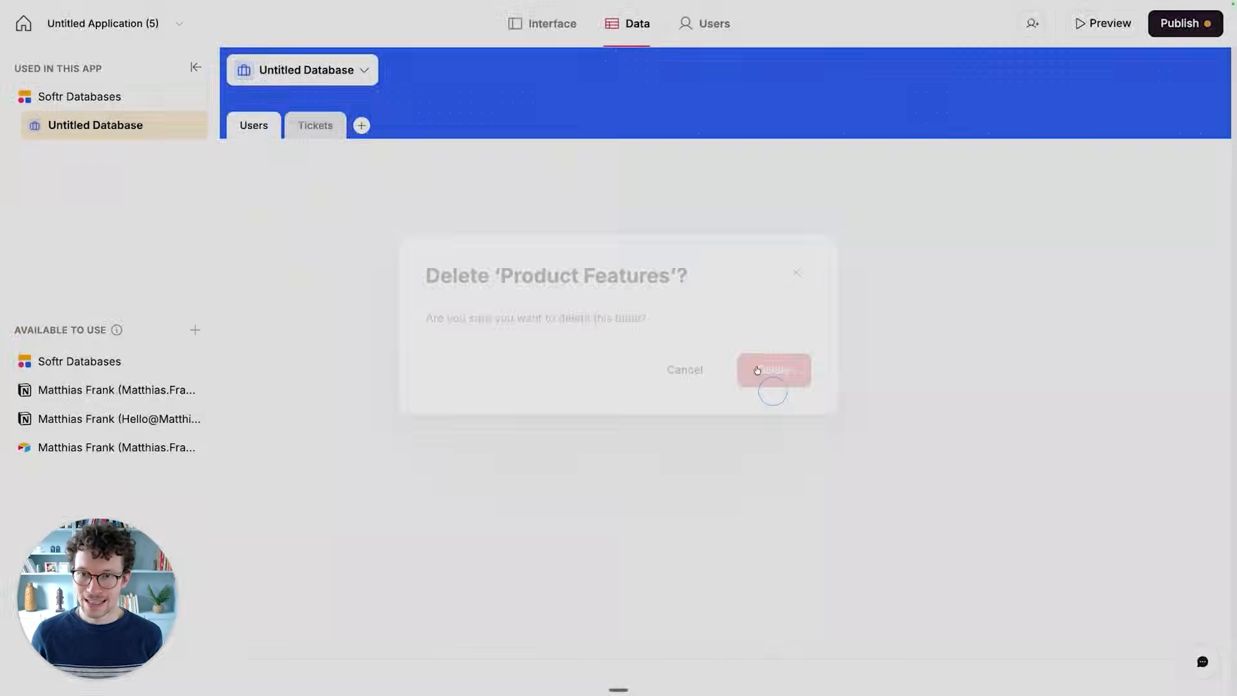
# - Narrow the Status, Priority and Affected Feature columns in the Tickets table
pyautogui.click(295, 132)
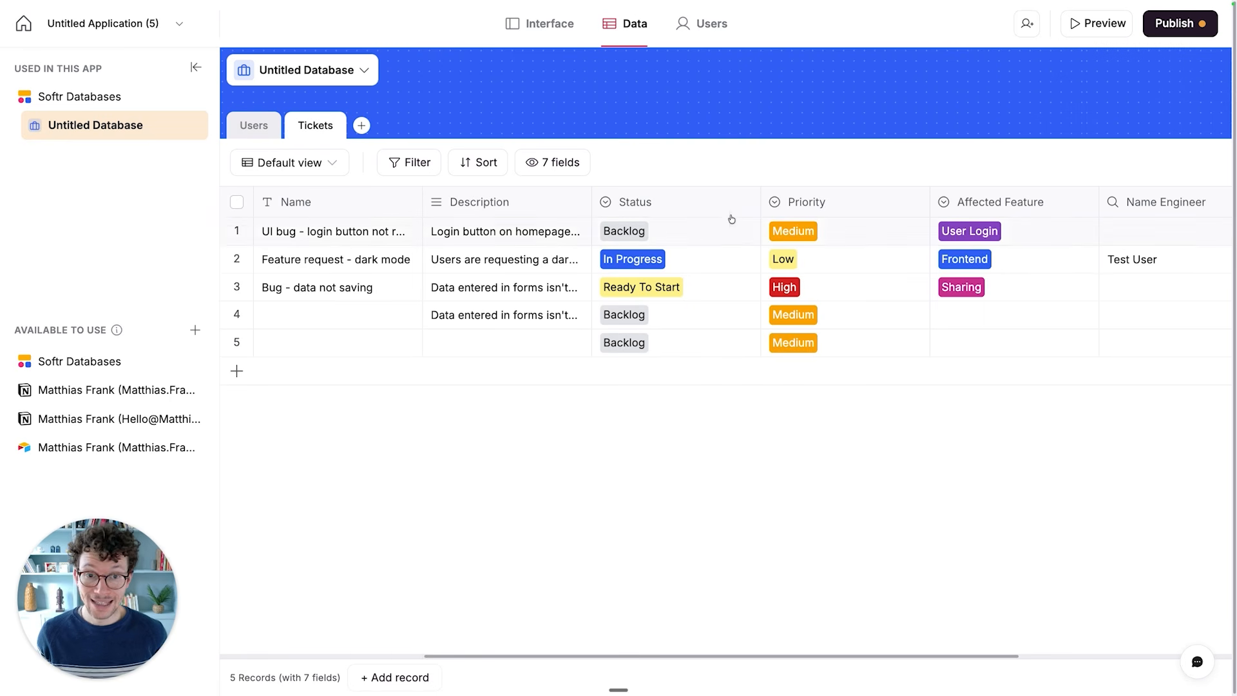
pyautogui.moveTo(762, 206); pyautogui.dragTo(707, 205)
pyautogui.moveTo(874, 205); pyautogui.dragTo(794, 208)
pyautogui.moveTo(965, 202); pyautogui.dragTo(927, 209)
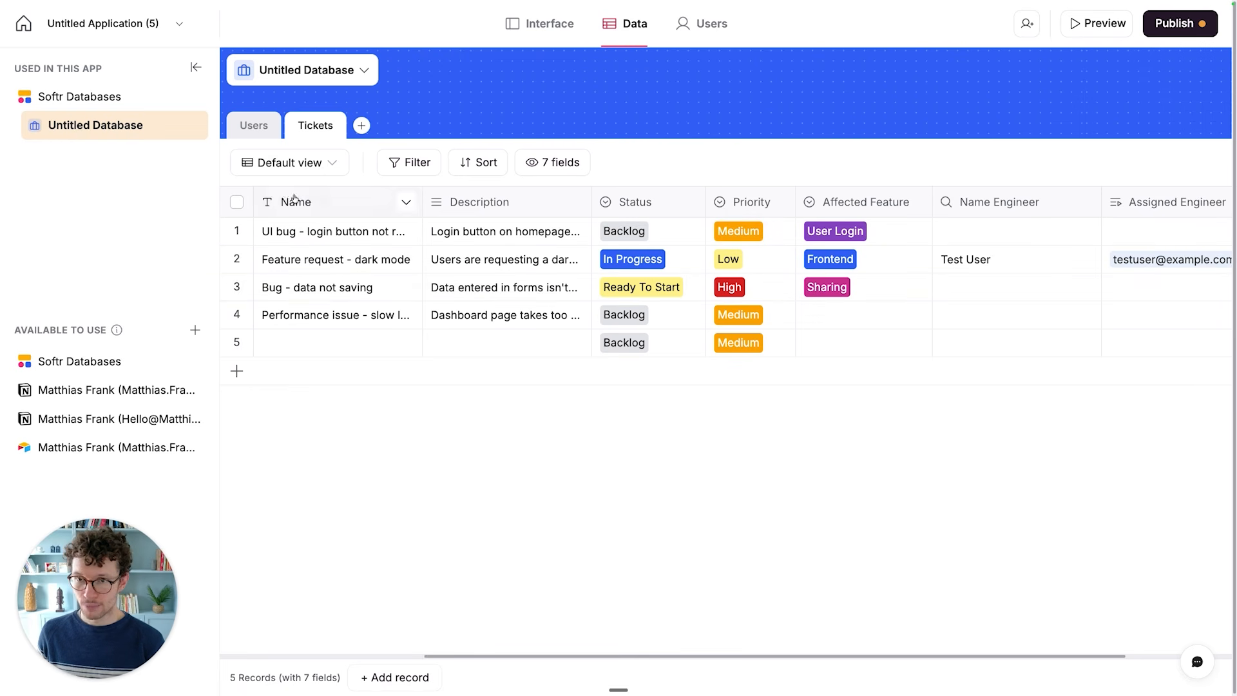
# - Add a new view named Open & Important to the Tickets table
pyautogui.click(290, 165)
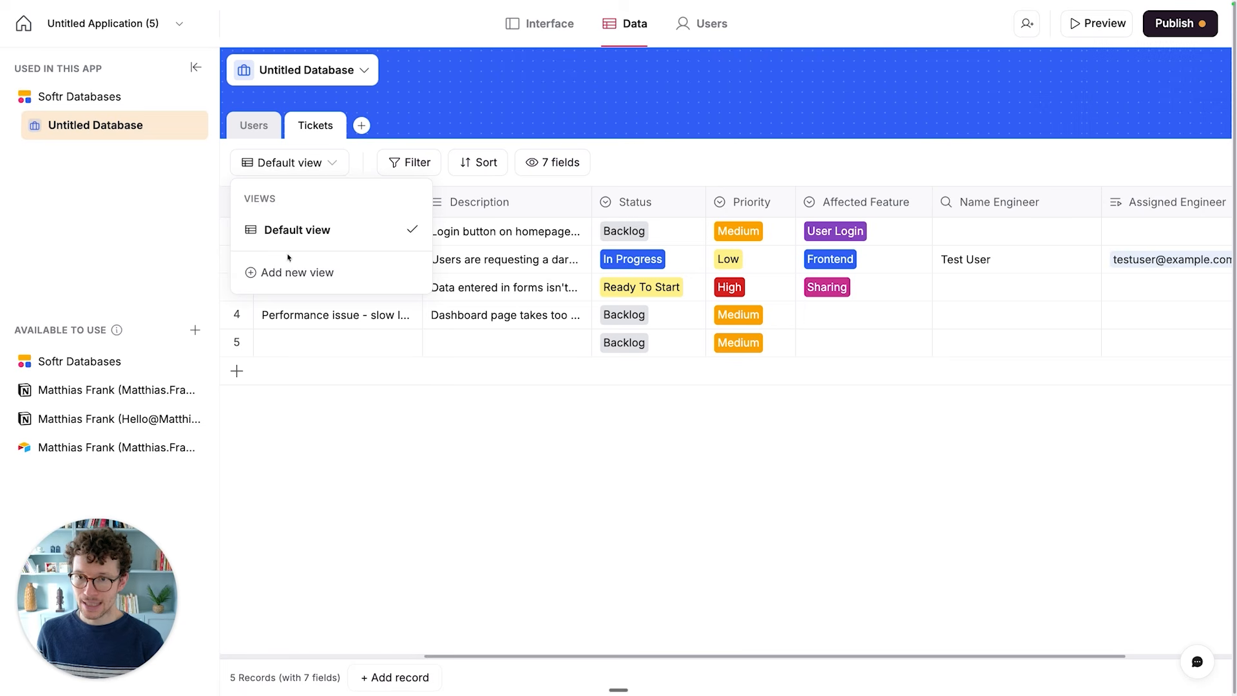
pyautogui.click(300, 273)
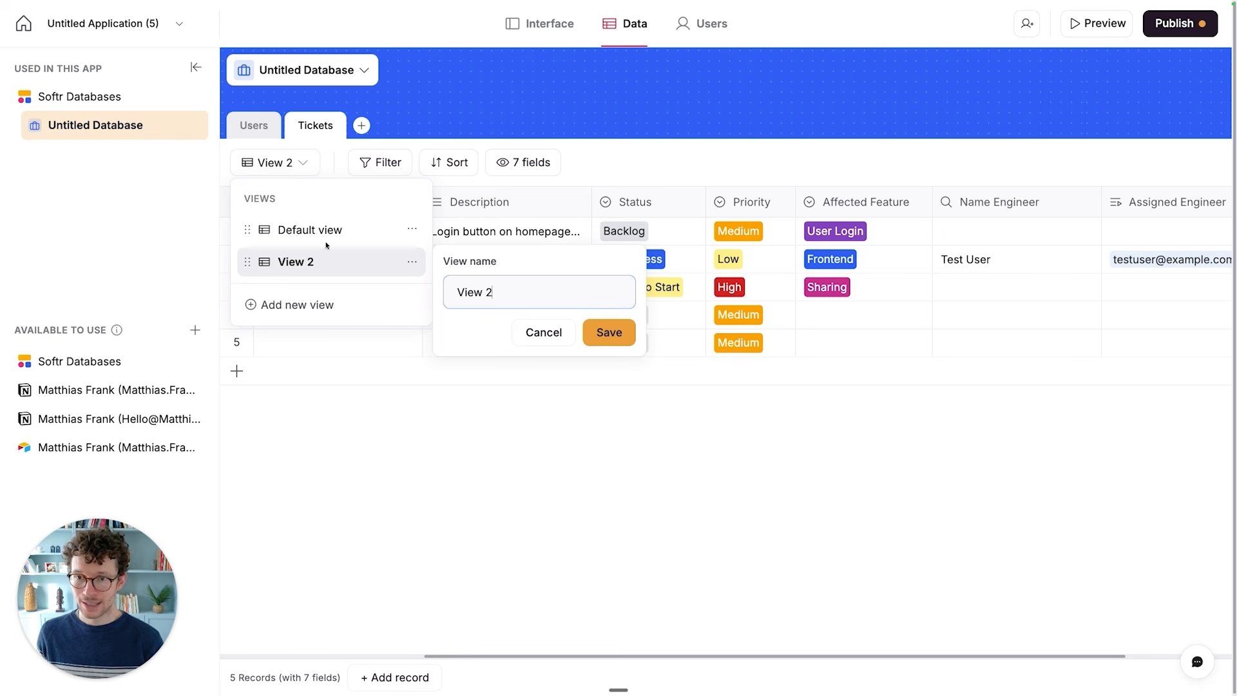
pyautogui.press('super+a')
pyautogui.write('Open & Important')
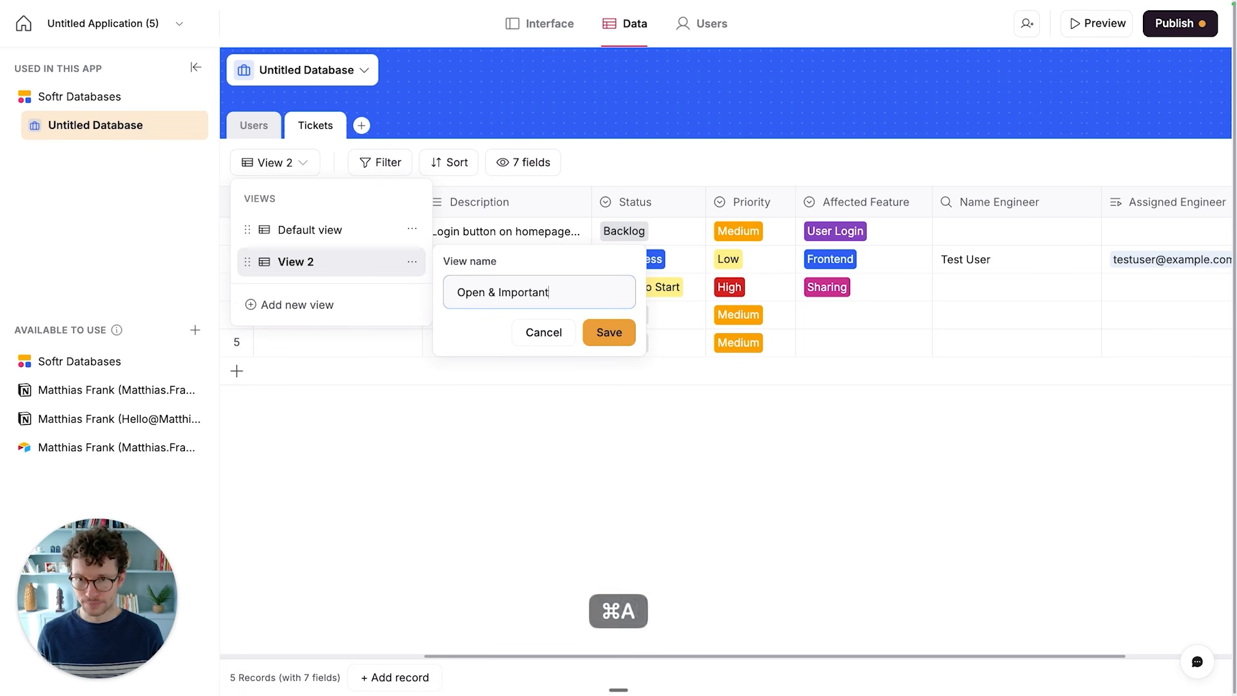
pyautogui.click(609, 334)
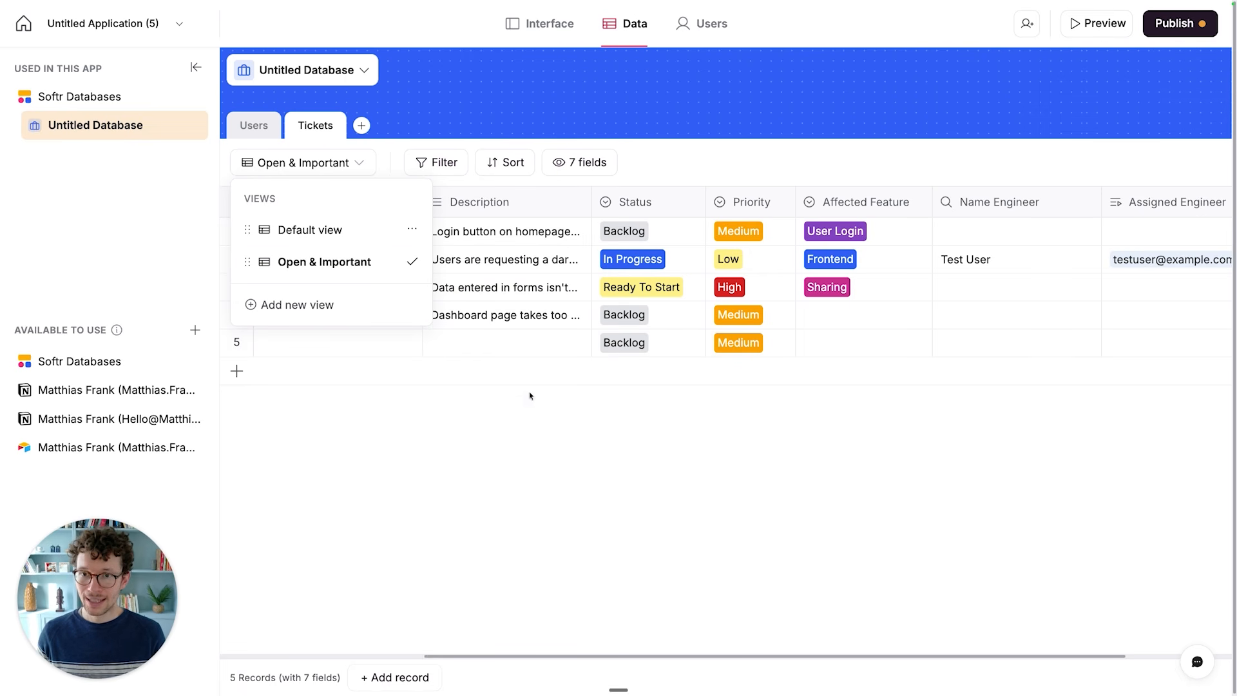
pyautogui.click(492, 410)
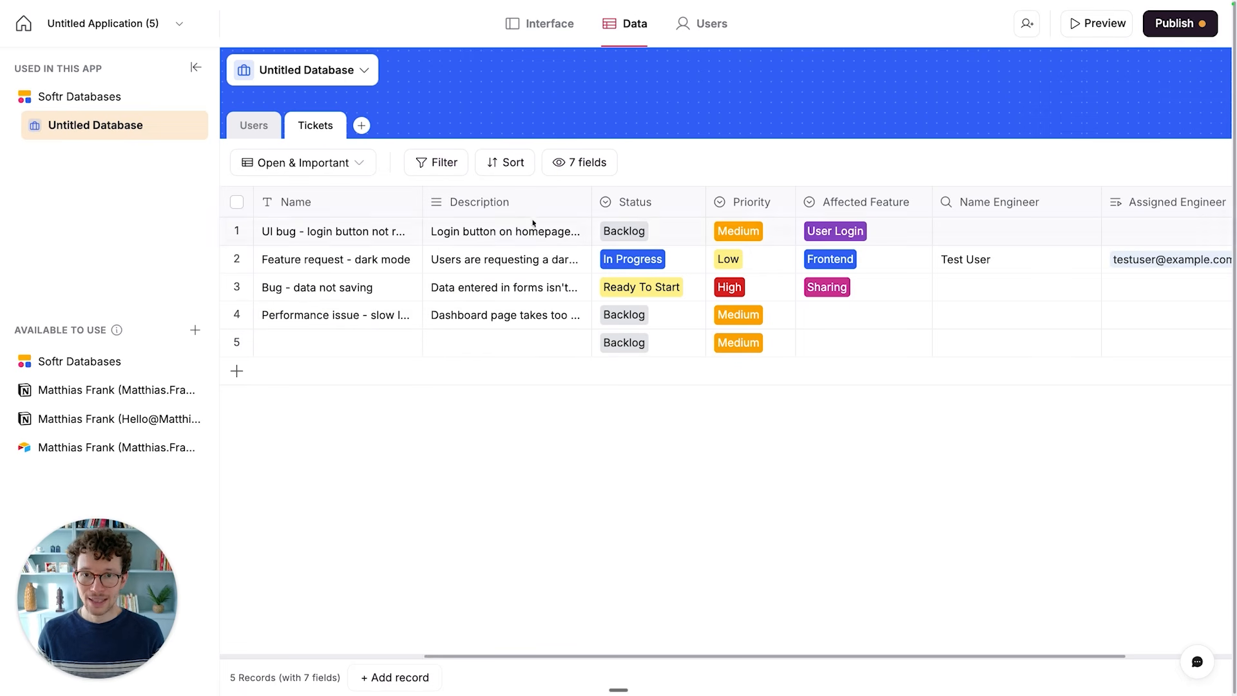
# - Filter the Open & Important view to records whose Status is none of Solved and Cancelled
pyautogui.click(423, 164)
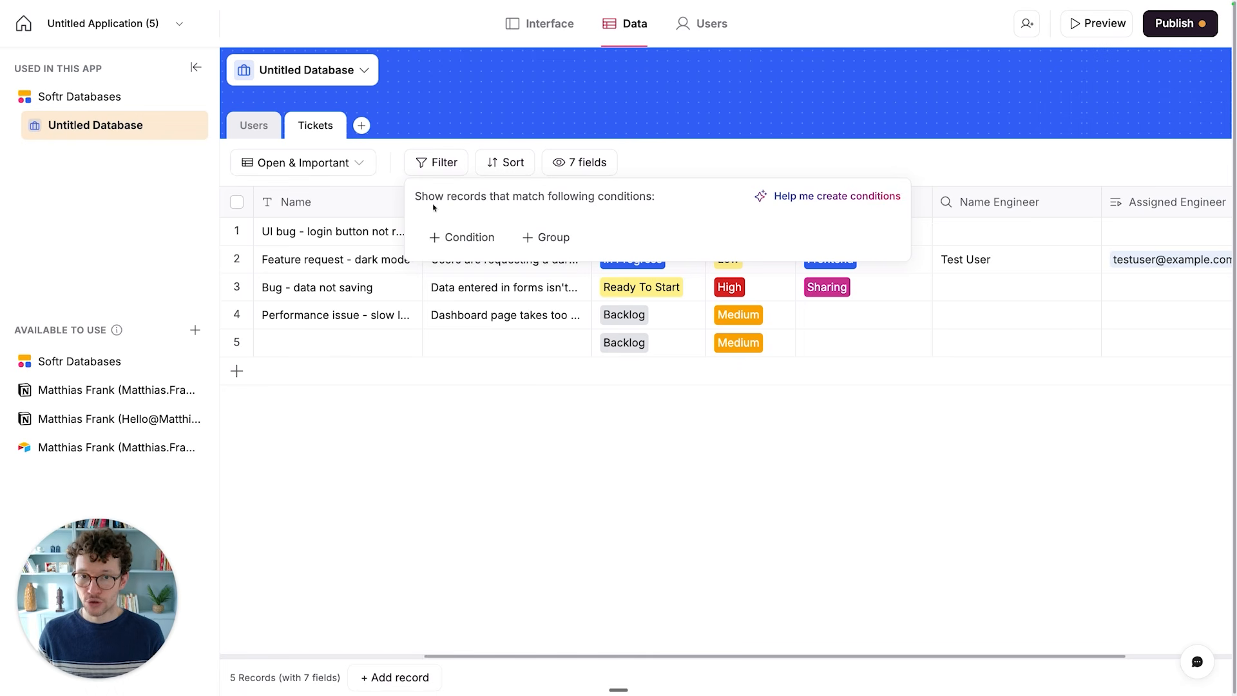
pyautogui.click(451, 239)
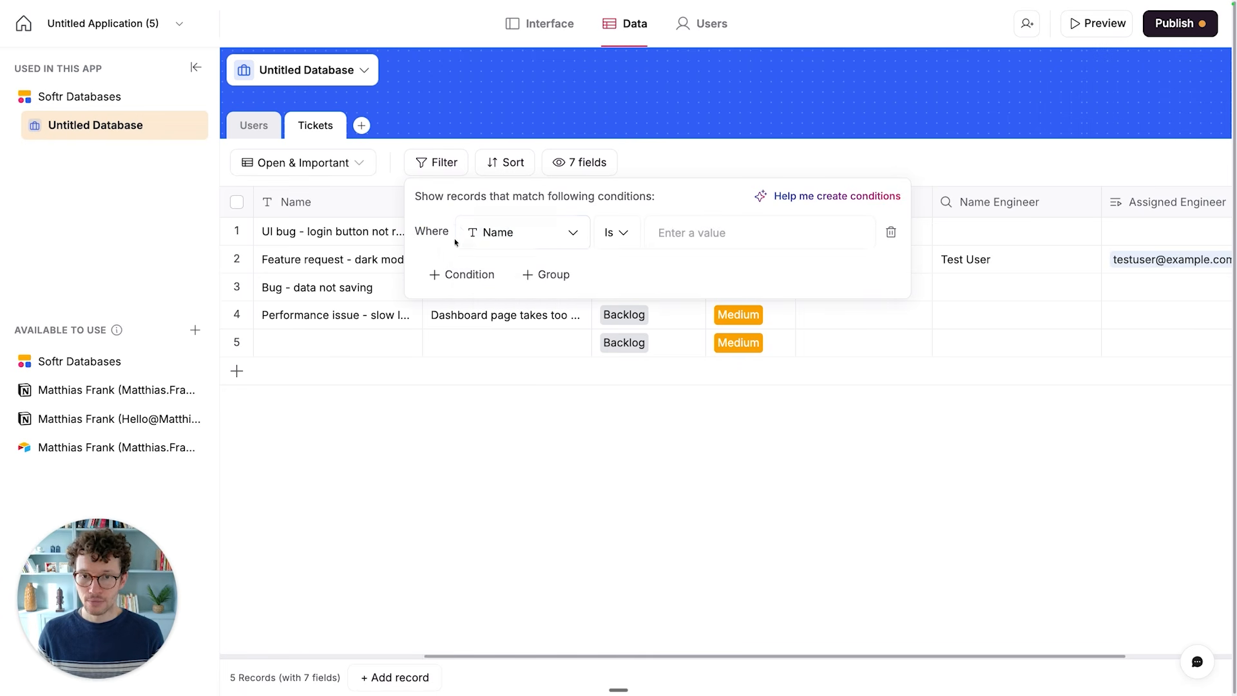
pyautogui.click(495, 238)
pyautogui.click(533, 331)
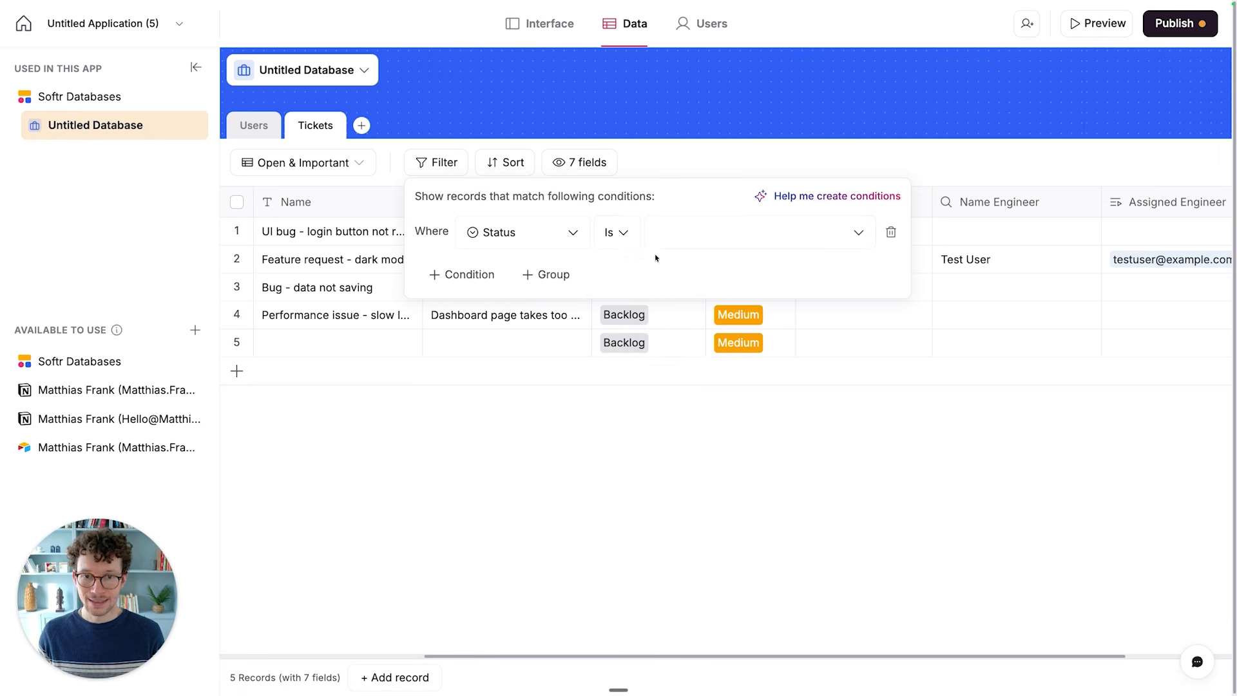
pyautogui.click(684, 241)
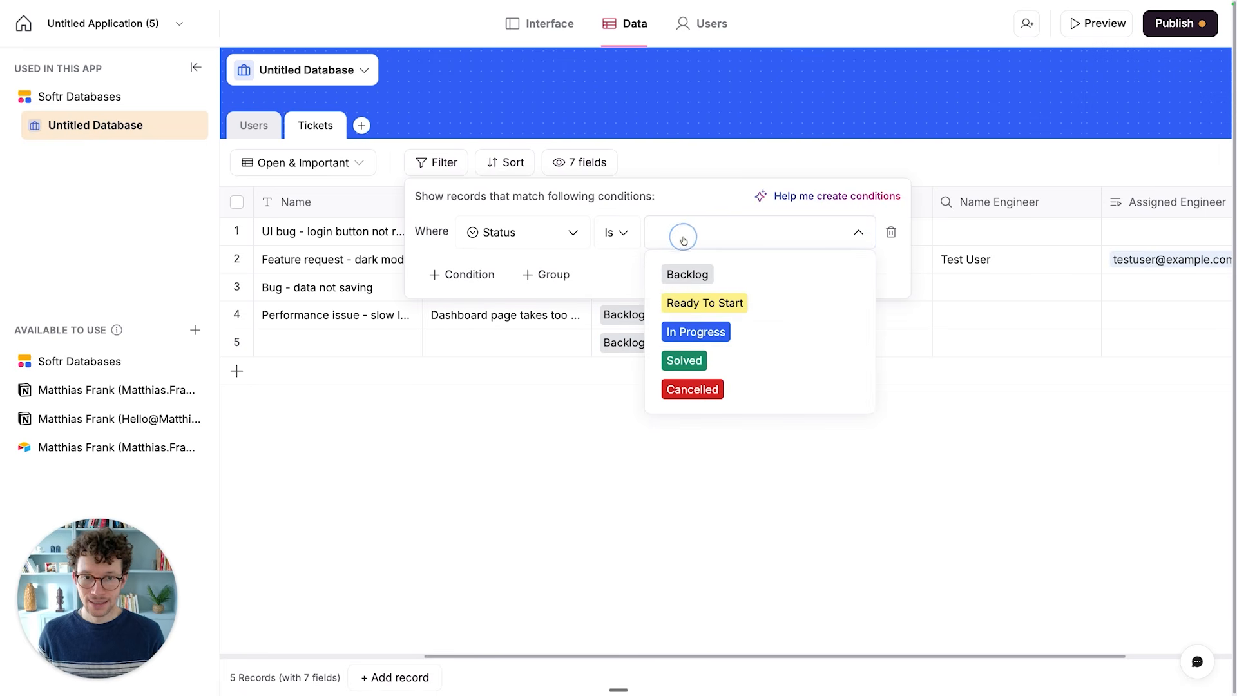
pyautogui.click(615, 223)
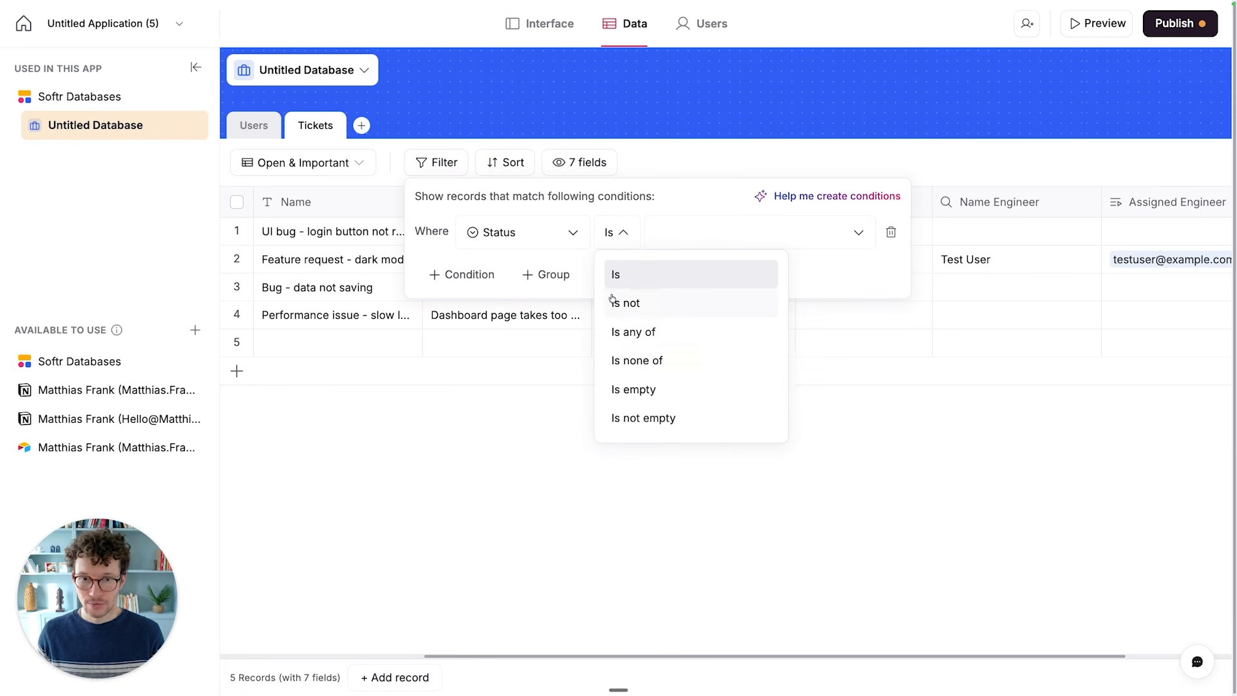
pyautogui.click(638, 364)
pyautogui.click(724, 232)
pyautogui.click(732, 361)
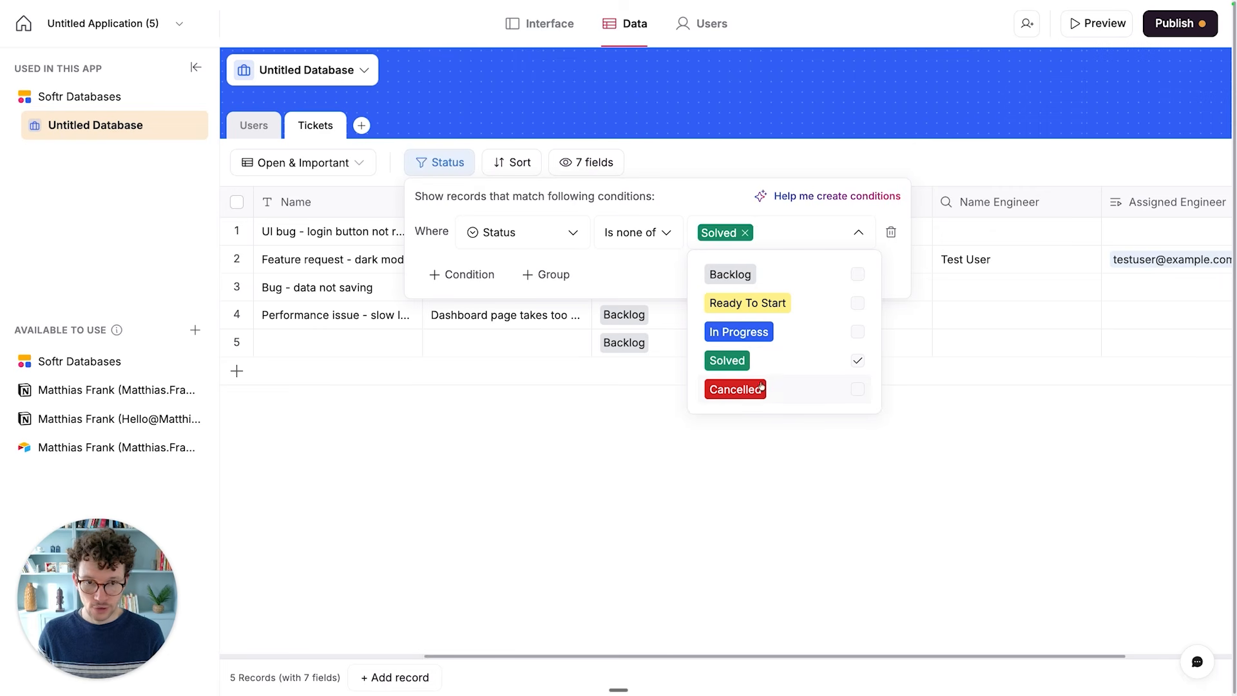
pyautogui.click(762, 386)
pyautogui.click(613, 264)
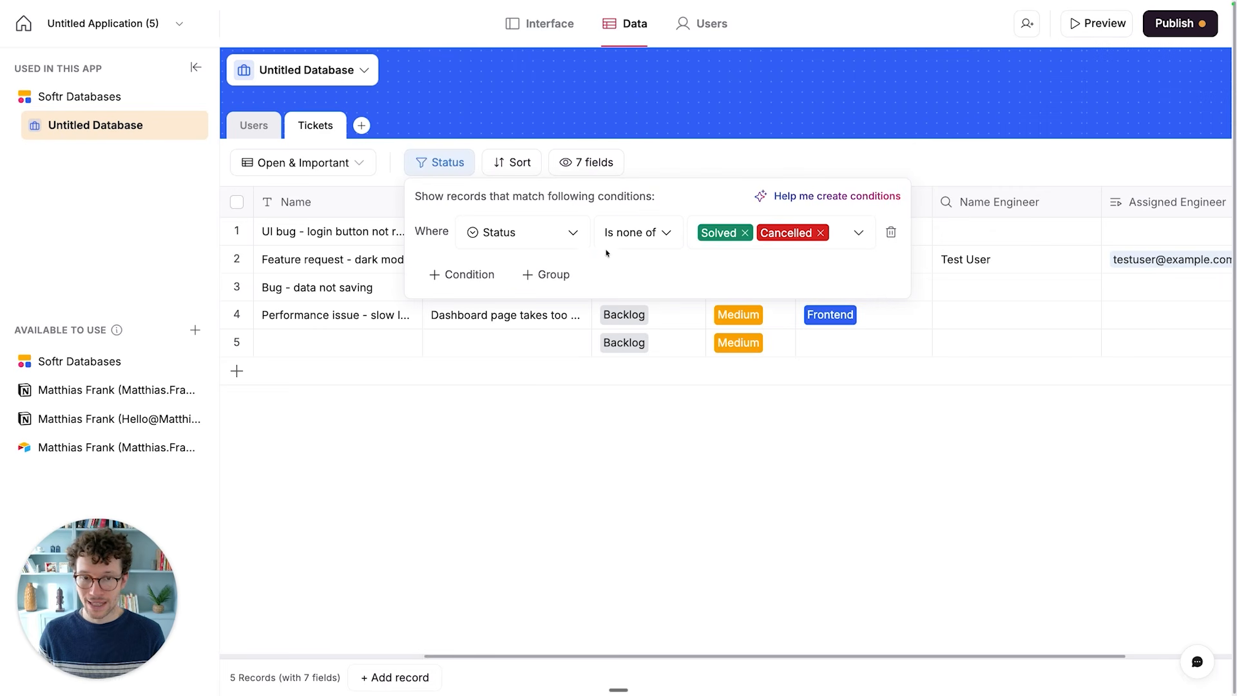
# - Add a second filter condition to the Open & Important view requiring that Priority is High
pyautogui.click(461, 275)
pyautogui.click(520, 279)
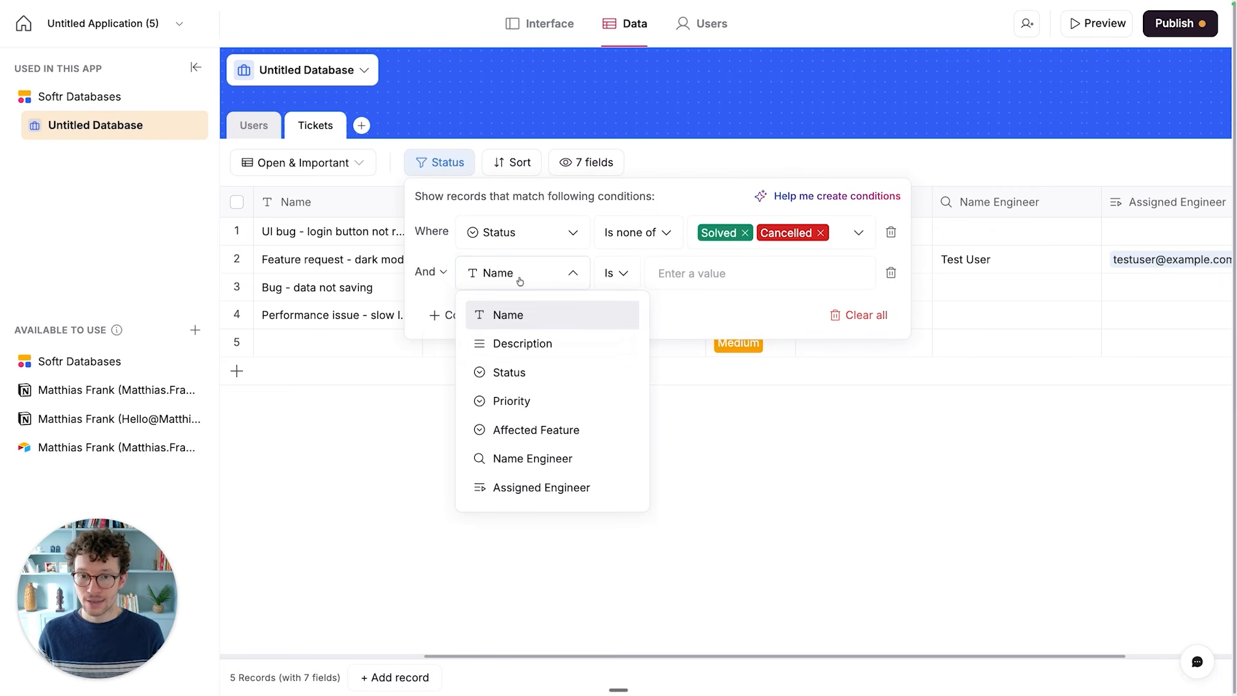
pyautogui.click(543, 402)
pyautogui.click(687, 274)
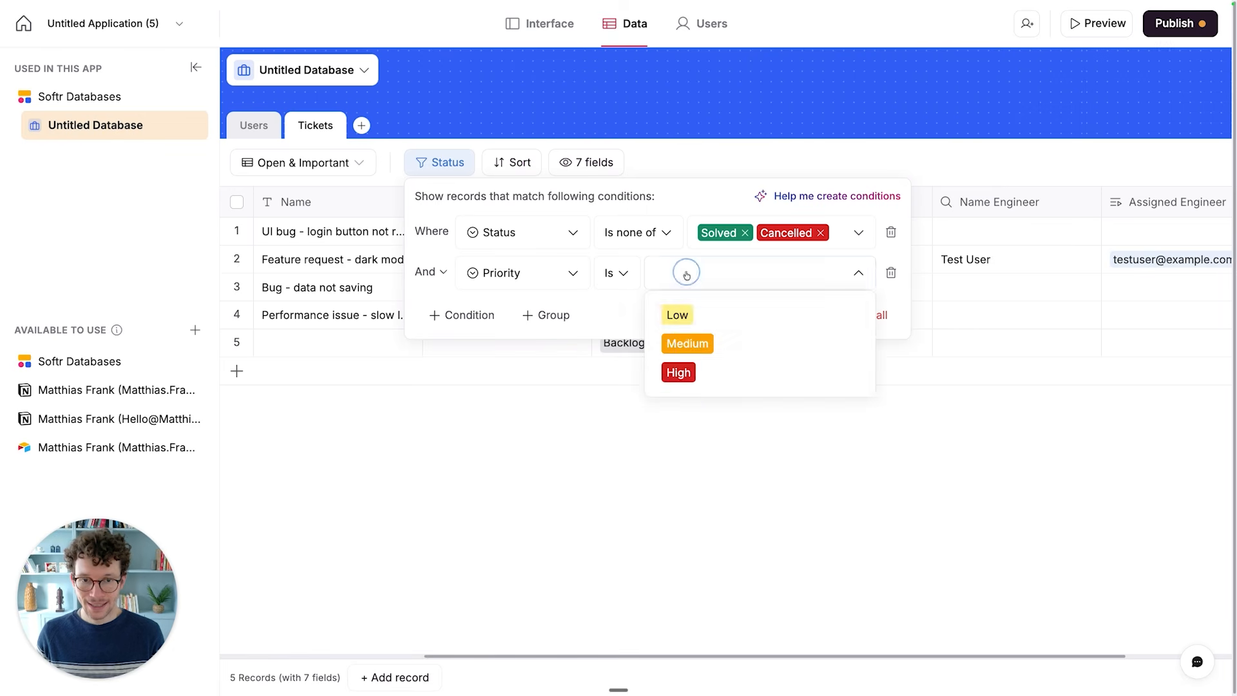
pyautogui.click(678, 372)
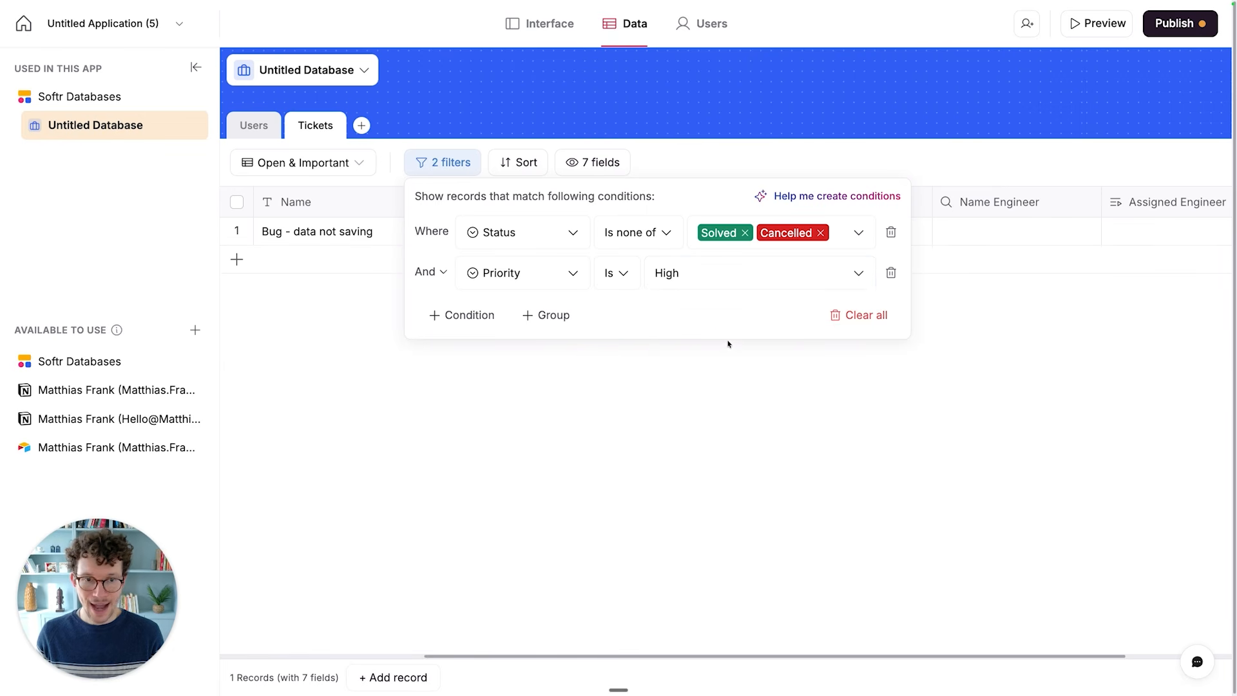
pyautogui.click(527, 416)
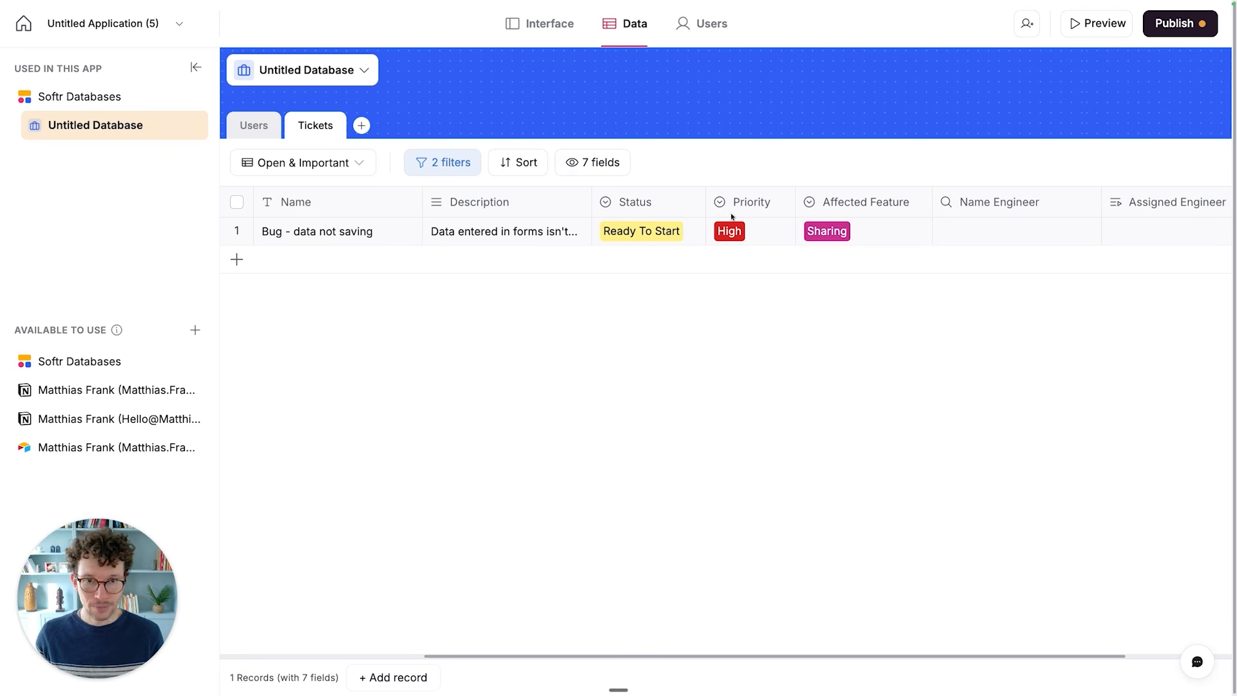
# - Hide the Name Engineer and Priority fields in the Open & Important view and slightly narrow the Assigned Engineer column
pyautogui.click(597, 165)
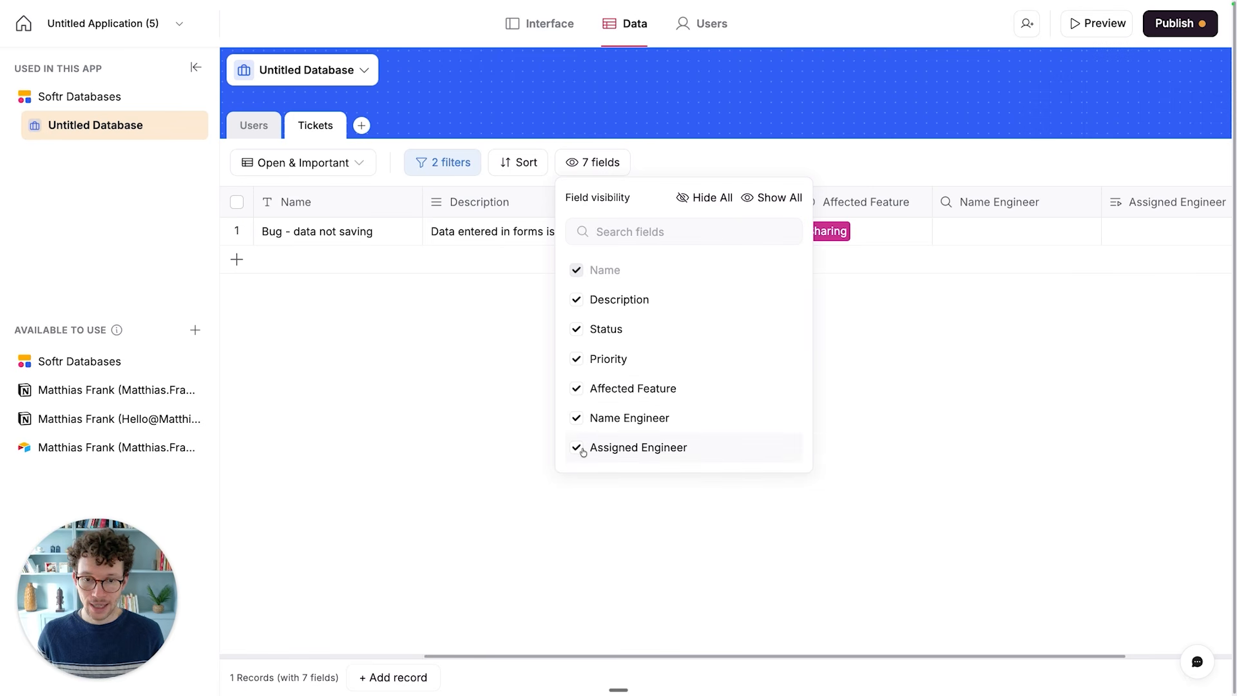
pyautogui.click(576, 419)
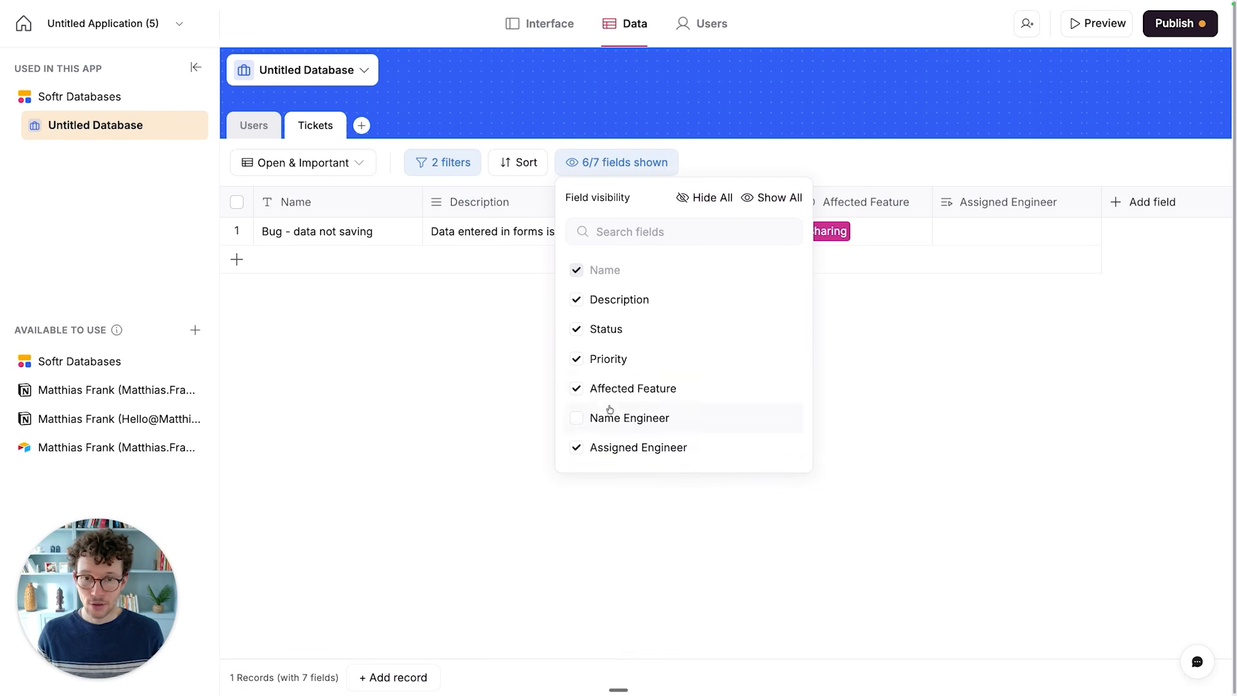
pyautogui.click(593, 364)
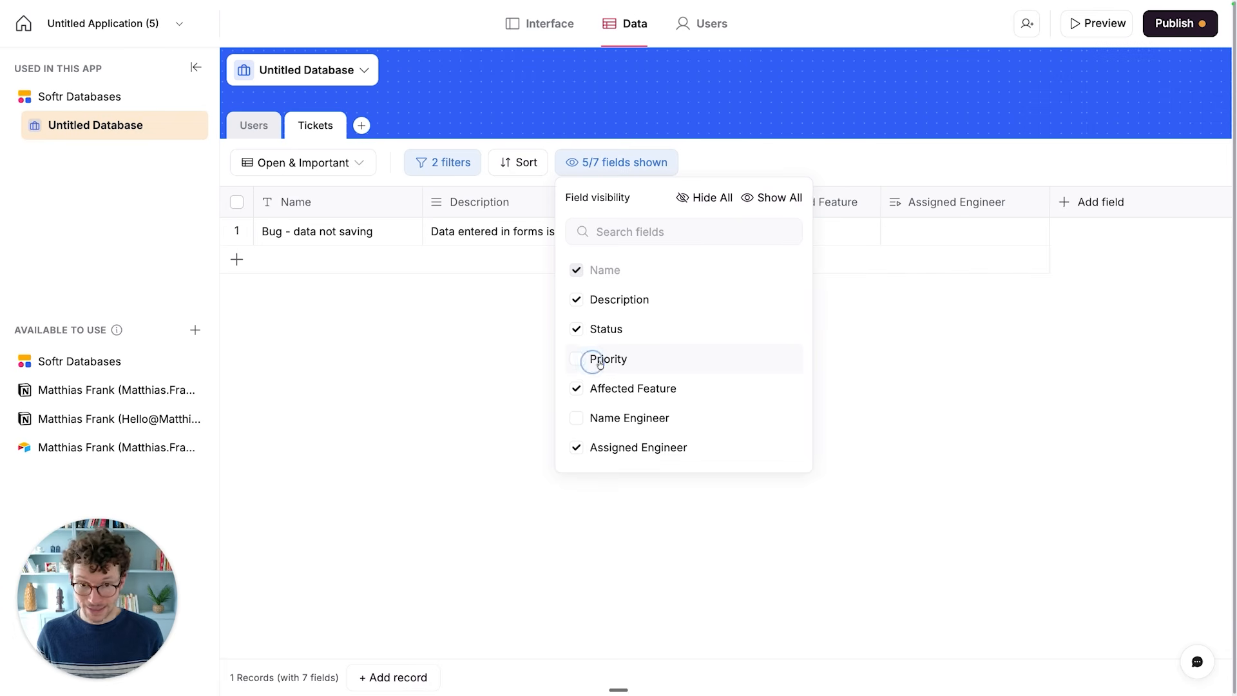
pyautogui.click(506, 356)
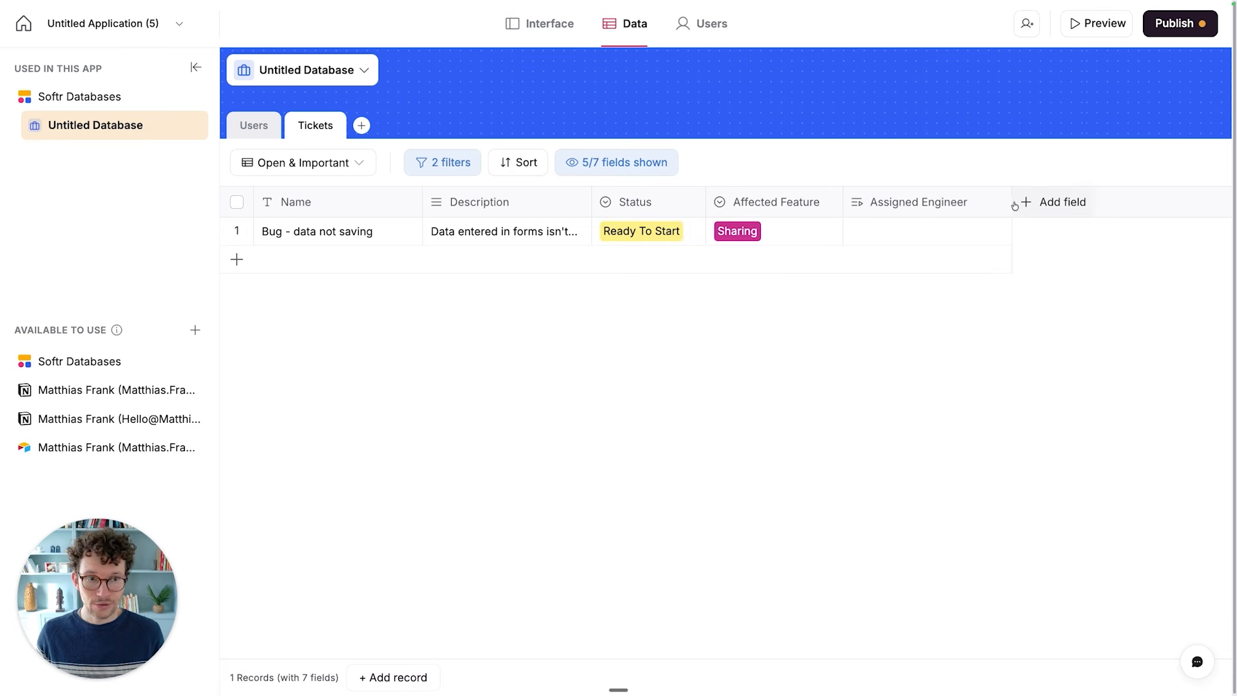
pyautogui.moveTo(1011, 201); pyautogui.dragTo(981, 201)
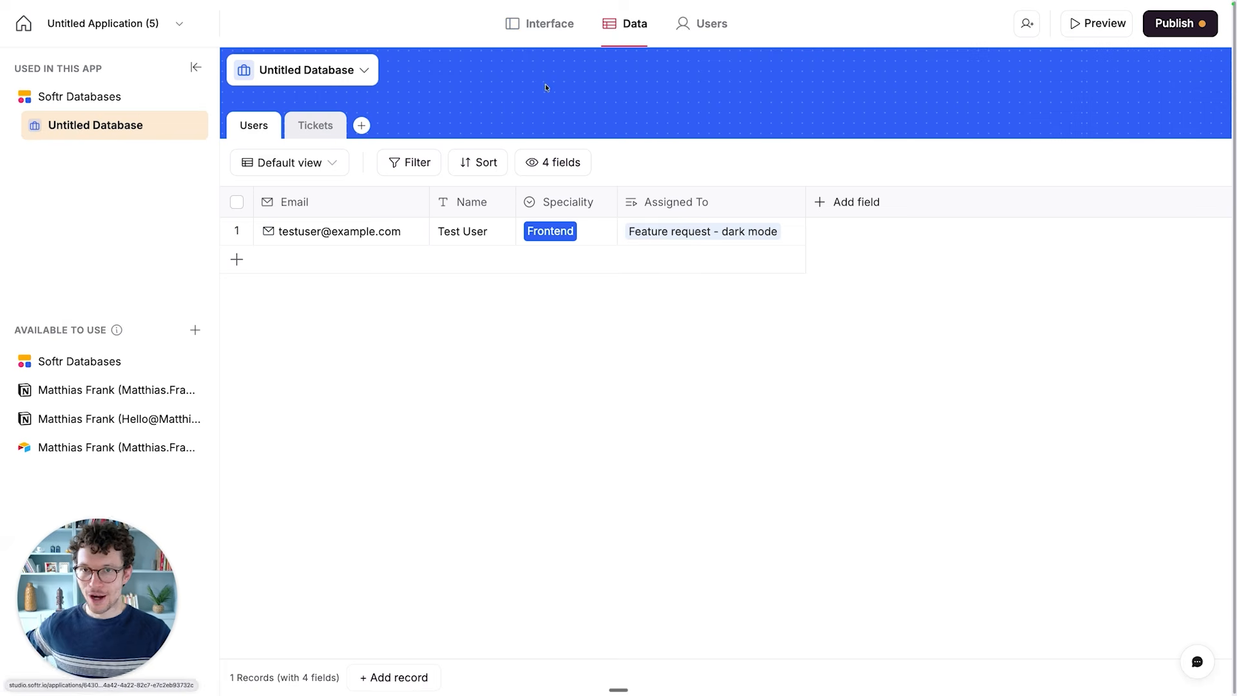
# - Switch to the Ticketing System diagram on the whiteboard and review its Backend branch with Tickets and Users
pyautogui.hotkey('ctrl', 'Tab')
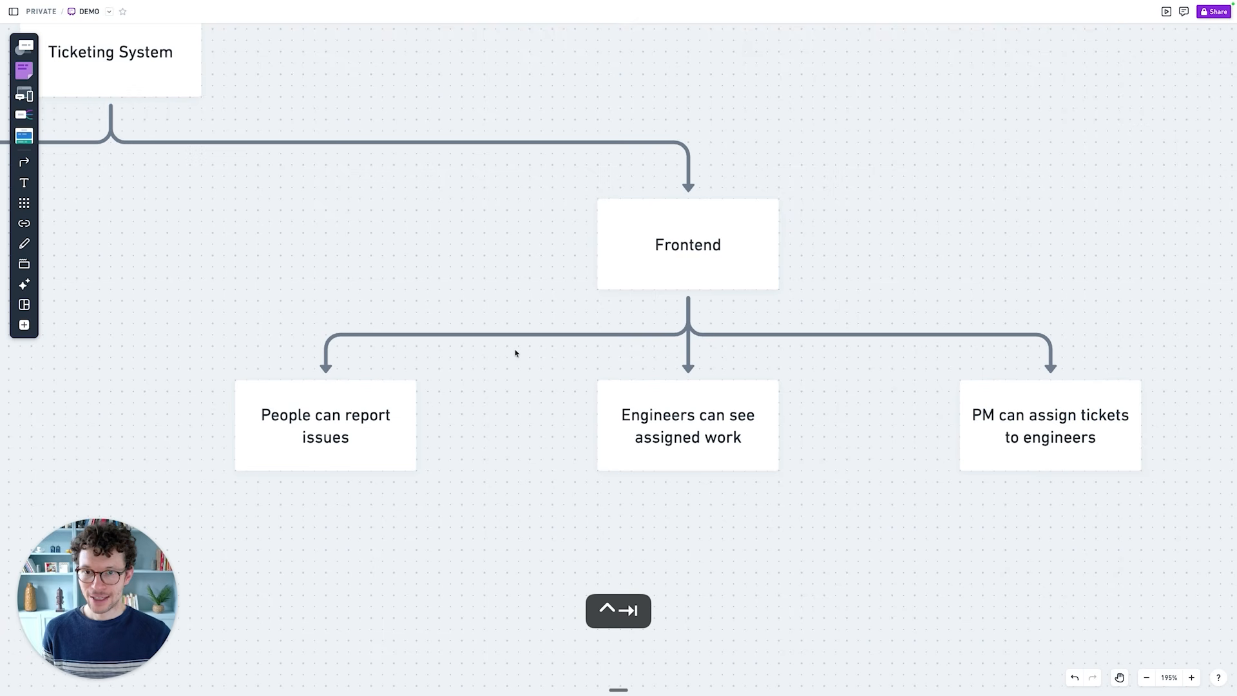
pyautogui.hscroll(-10, 515, 353)
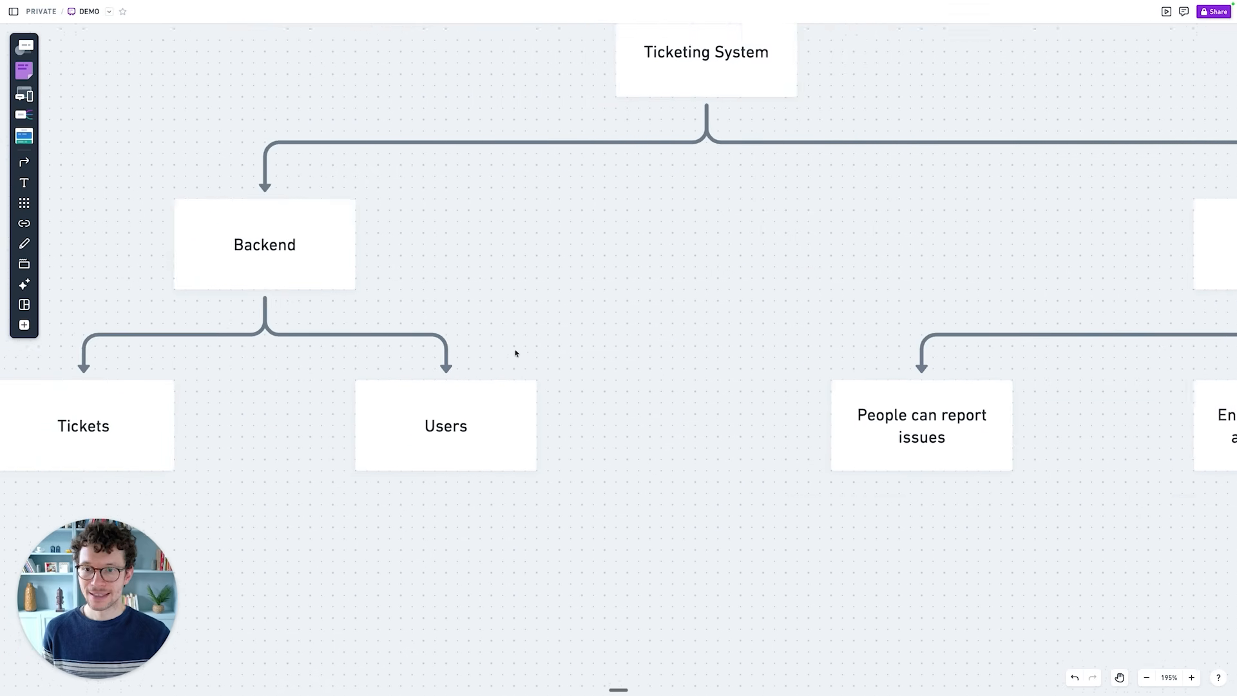
# - Review the Frontend branch of the Ticketing System diagram and the user capabilities listed beneath it
pyautogui.click(583, 414)
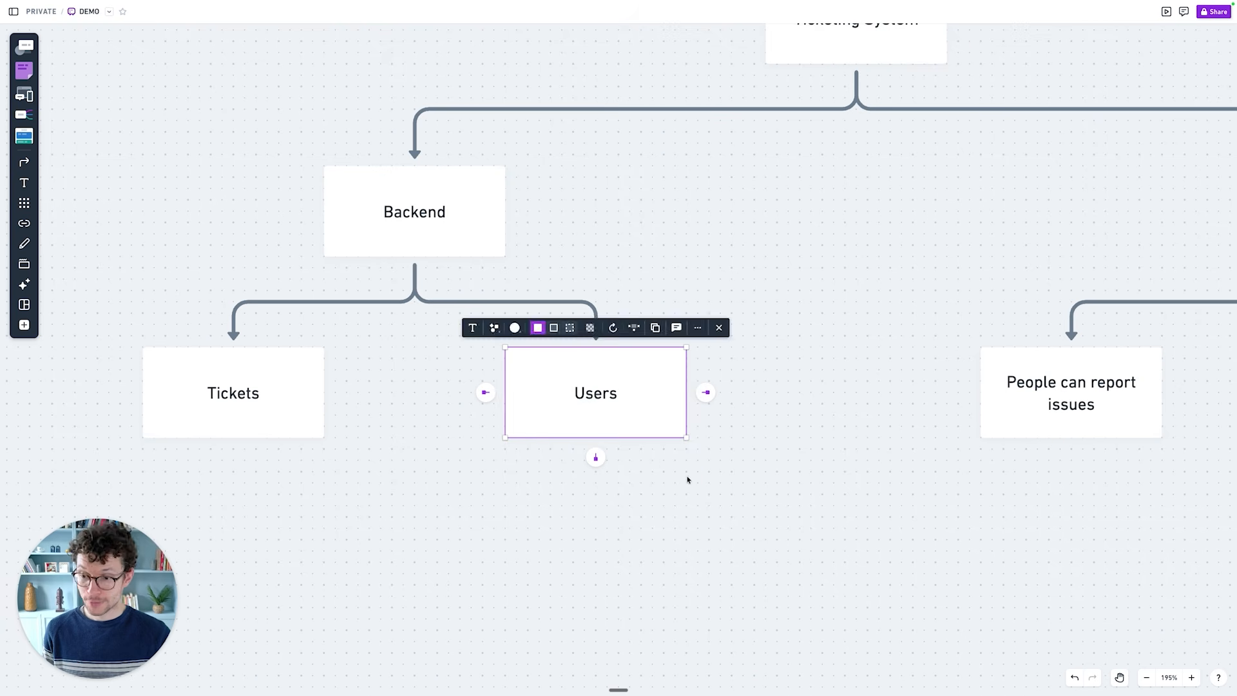
pyautogui.hscroll(10, 687, 477)
pyautogui.hscroll(6, 847, 434)
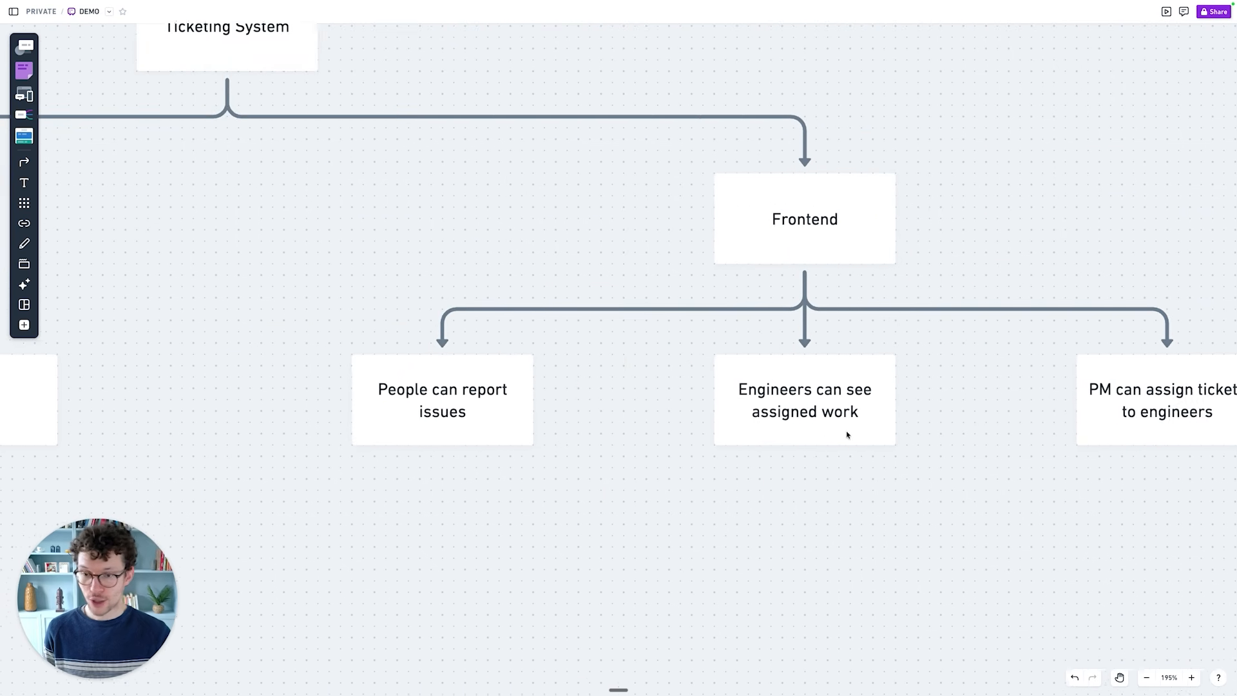
pyautogui.hscroll(-3, 823, 430)
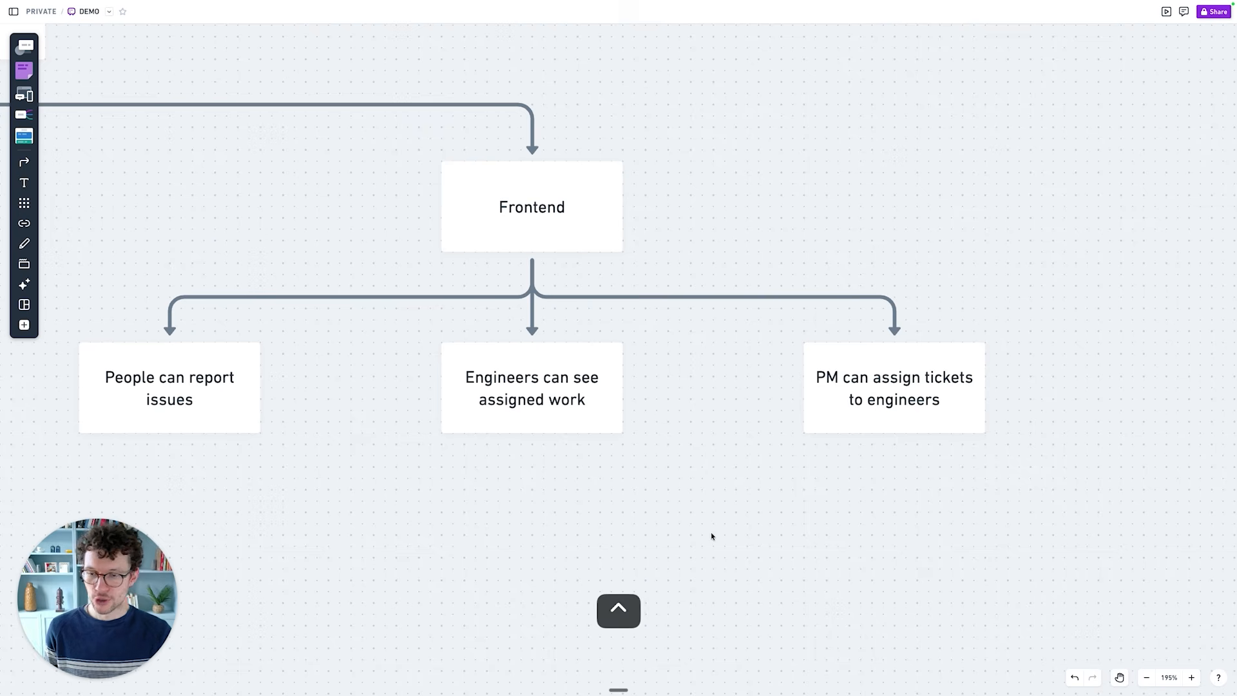
# - Switch back to Softr, slightly narrow the Speciality column in the Users table, and start a new Select field named Role
pyautogui.hotkey('ctrl', 'Tab')
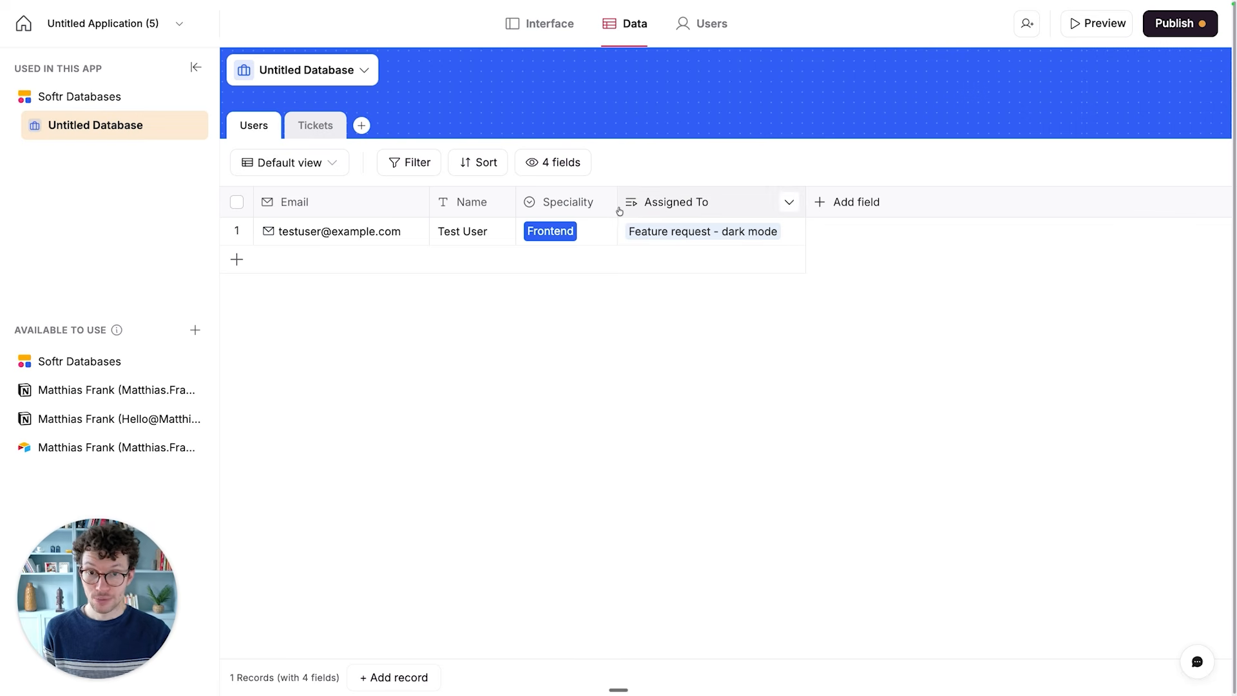
pyautogui.moveTo(617, 205); pyautogui.dragTo(609, 206)
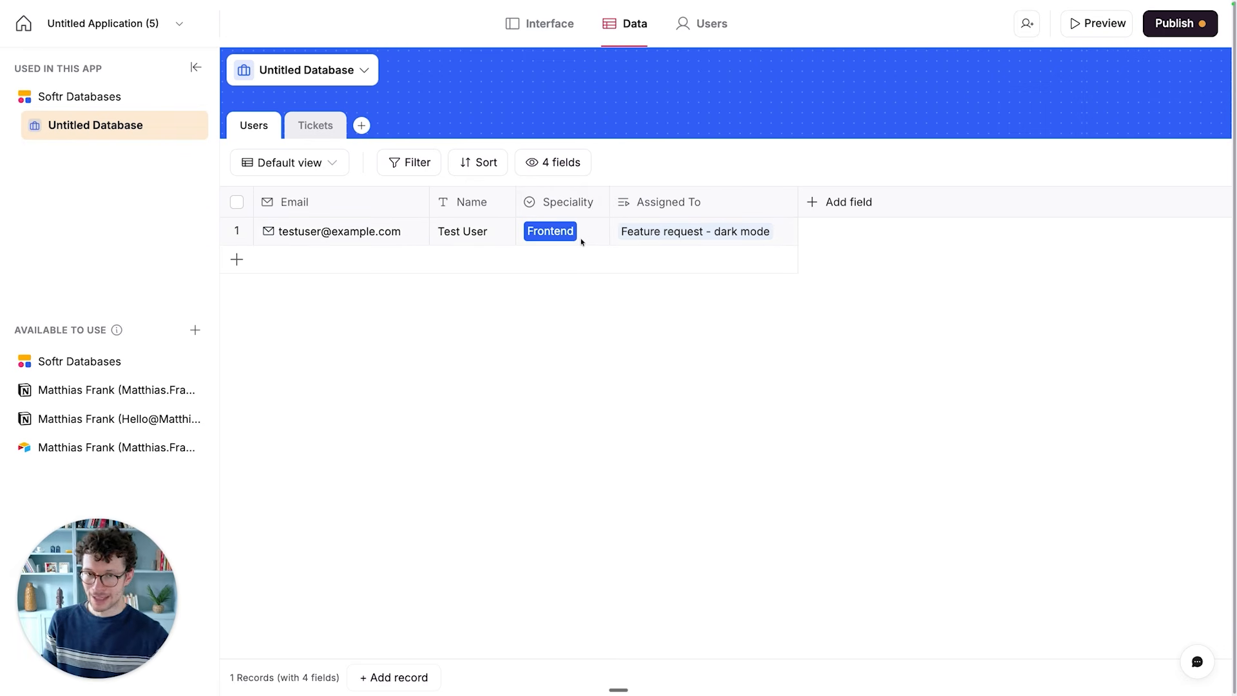
pyautogui.click(828, 213)
pyautogui.scroll(-2, 861, 442)
pyautogui.scroll(-3, 854, 438)
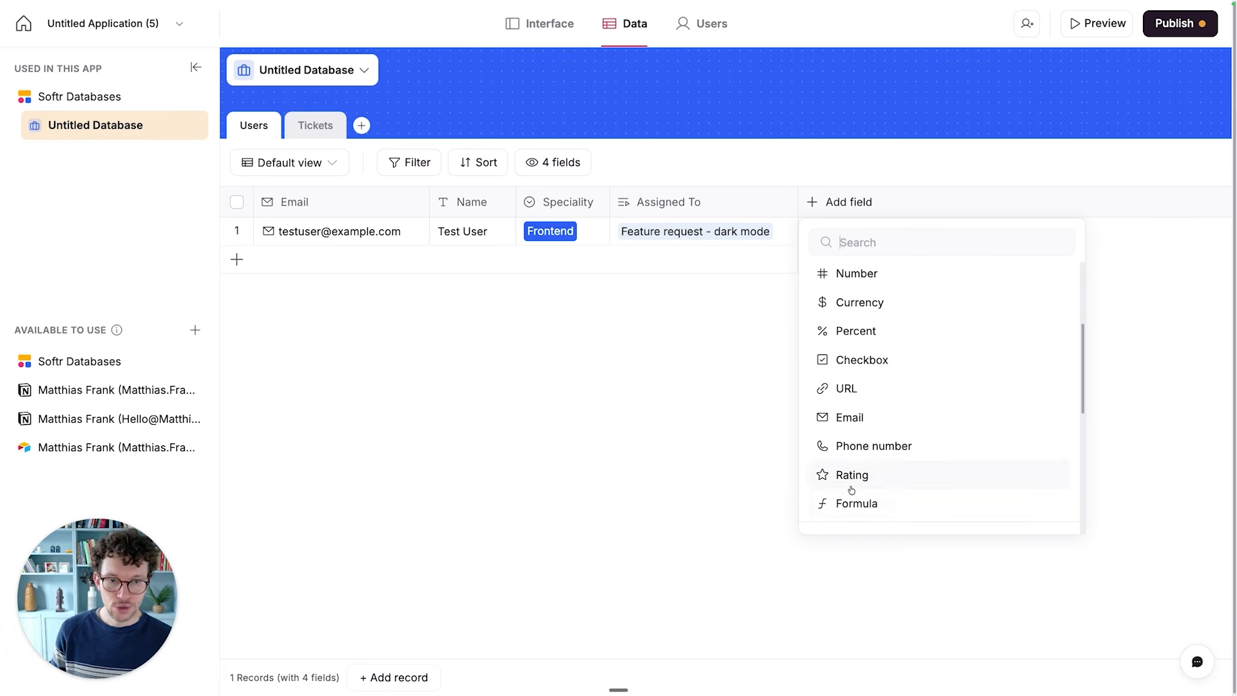
pyautogui.scroll(5, 851, 490)
pyautogui.click(854, 290)
pyautogui.write('Role')
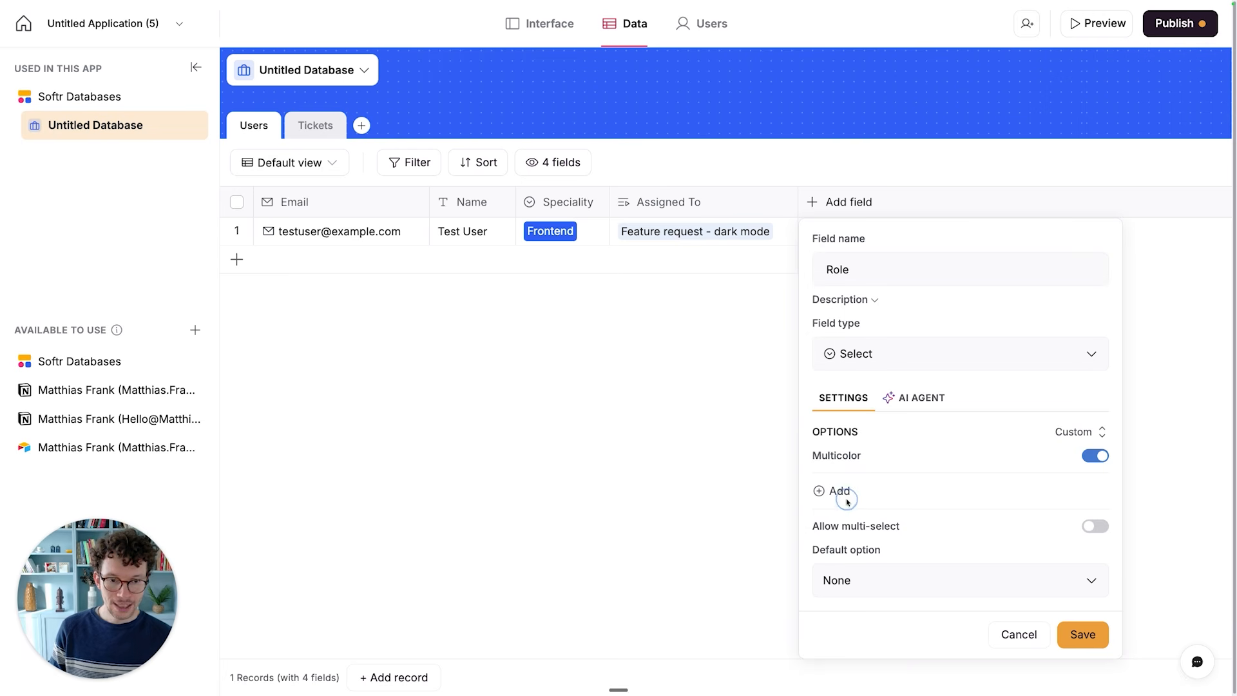
# - Add Engineer and Product Manager as options of the Role field
pyautogui.click(836, 492)
pyautogui.write('Engineer')
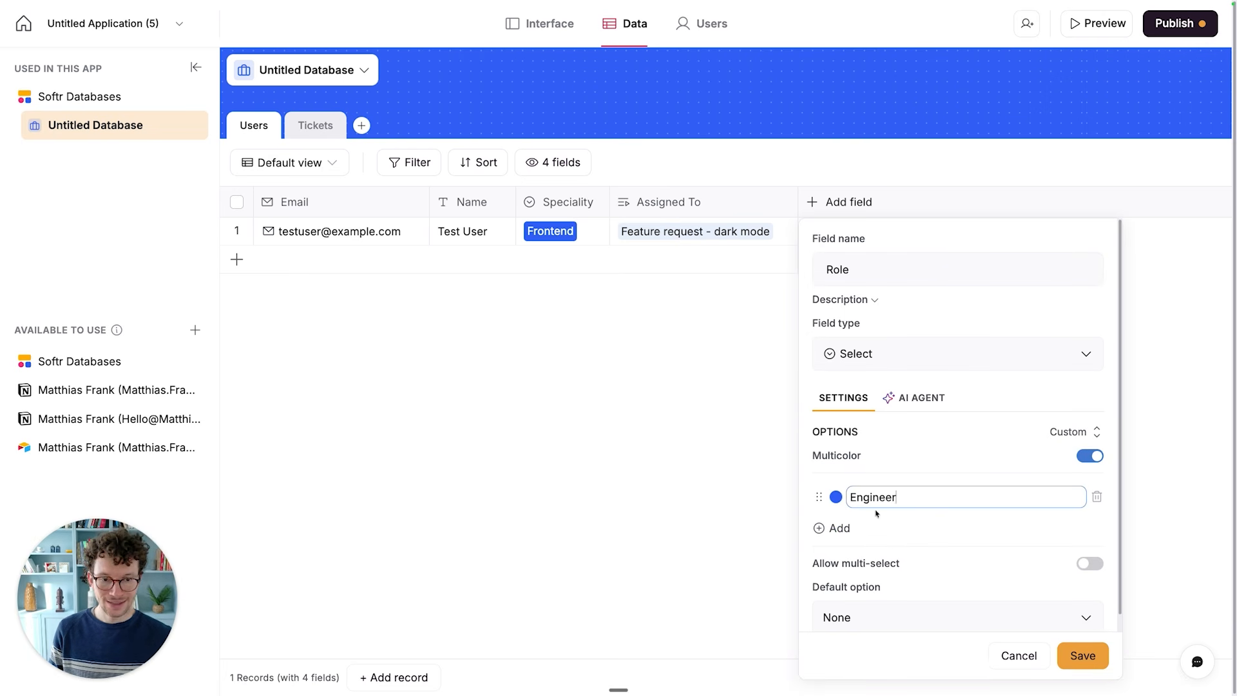
pyautogui.click(837, 527)
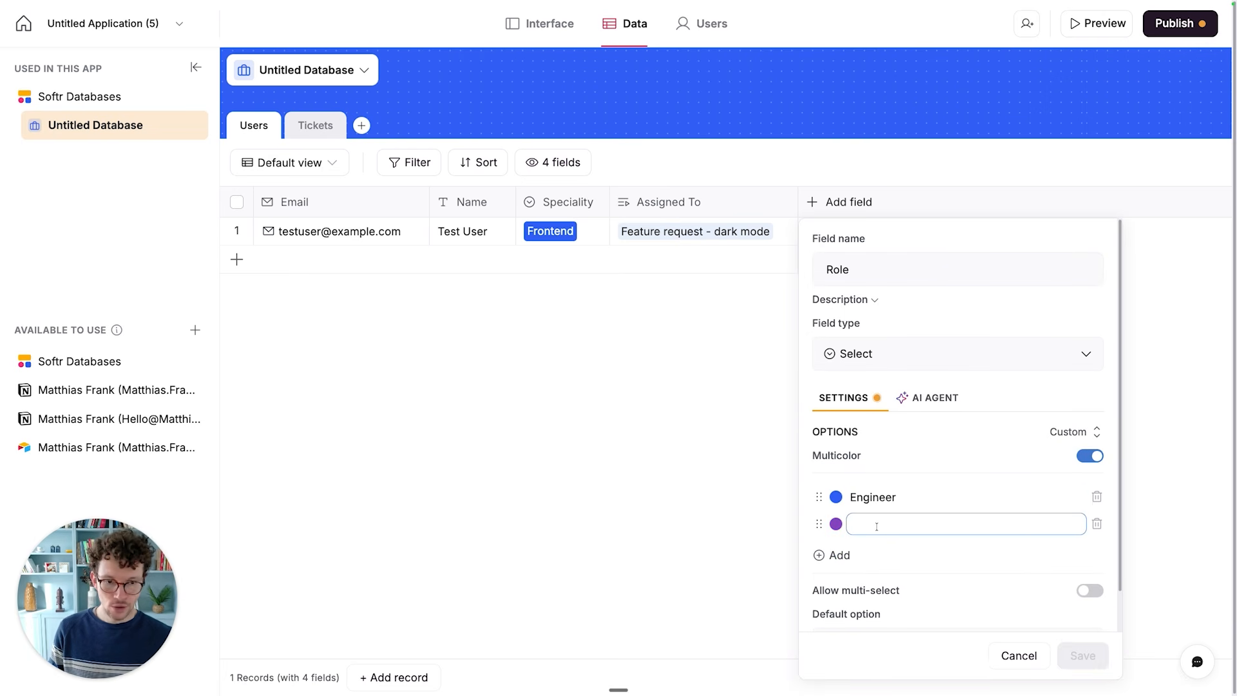
pyautogui.write('Product Manager')
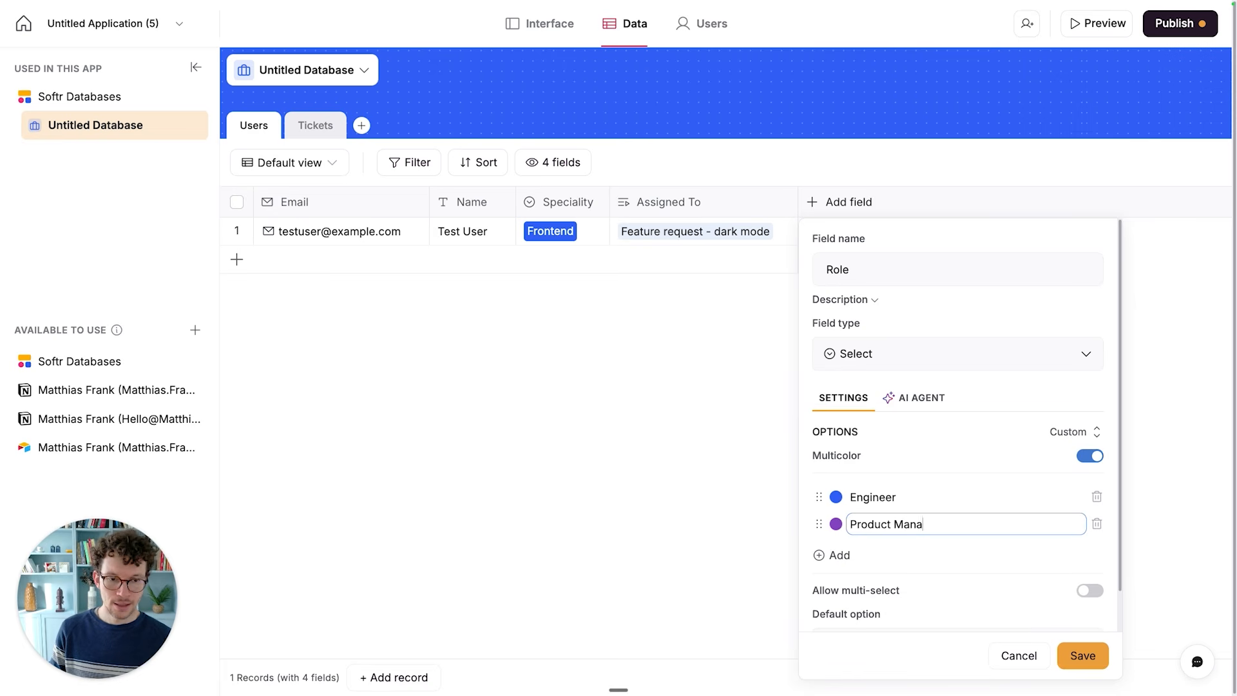
# - Set the Engineer option's color to light yellow (#FFF394)
pyautogui.click(836, 497)
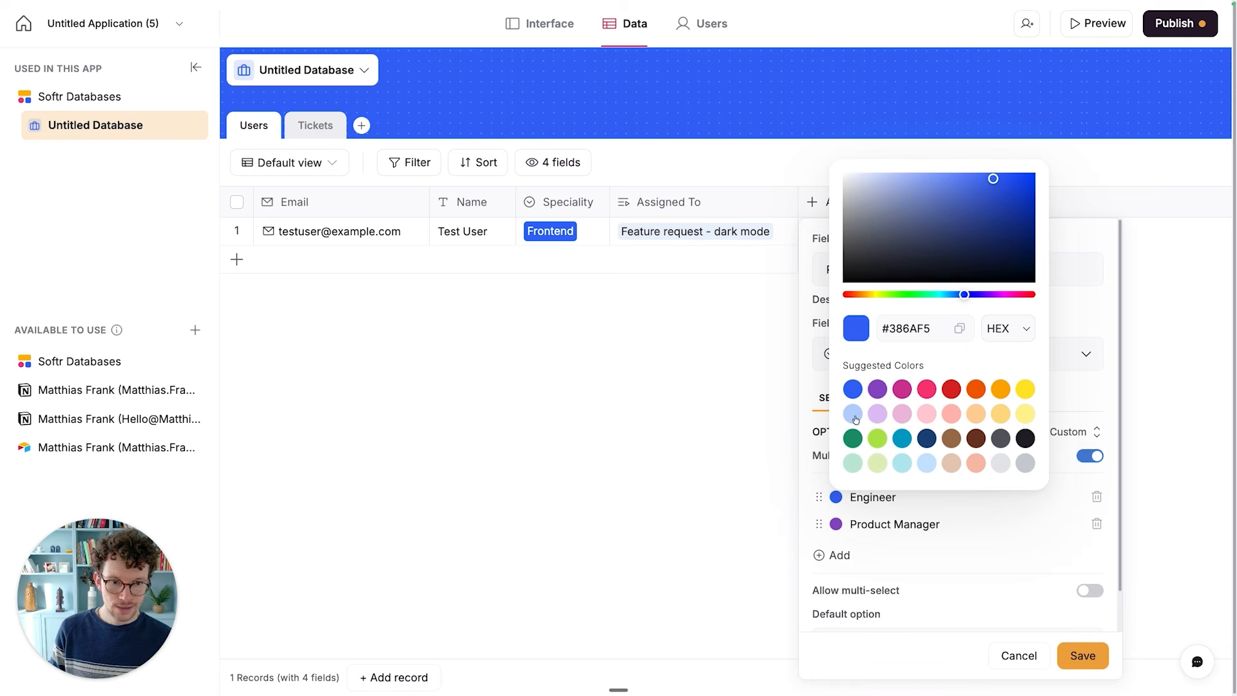
pyautogui.click(877, 413)
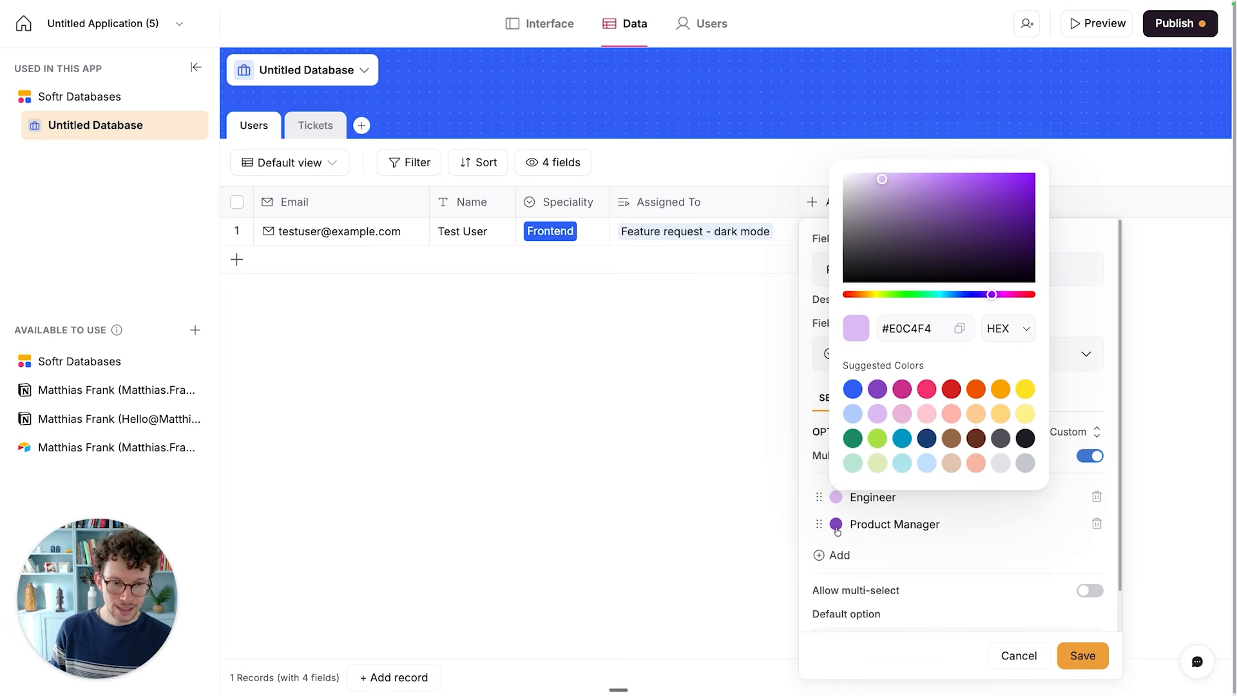
pyautogui.click(927, 464)
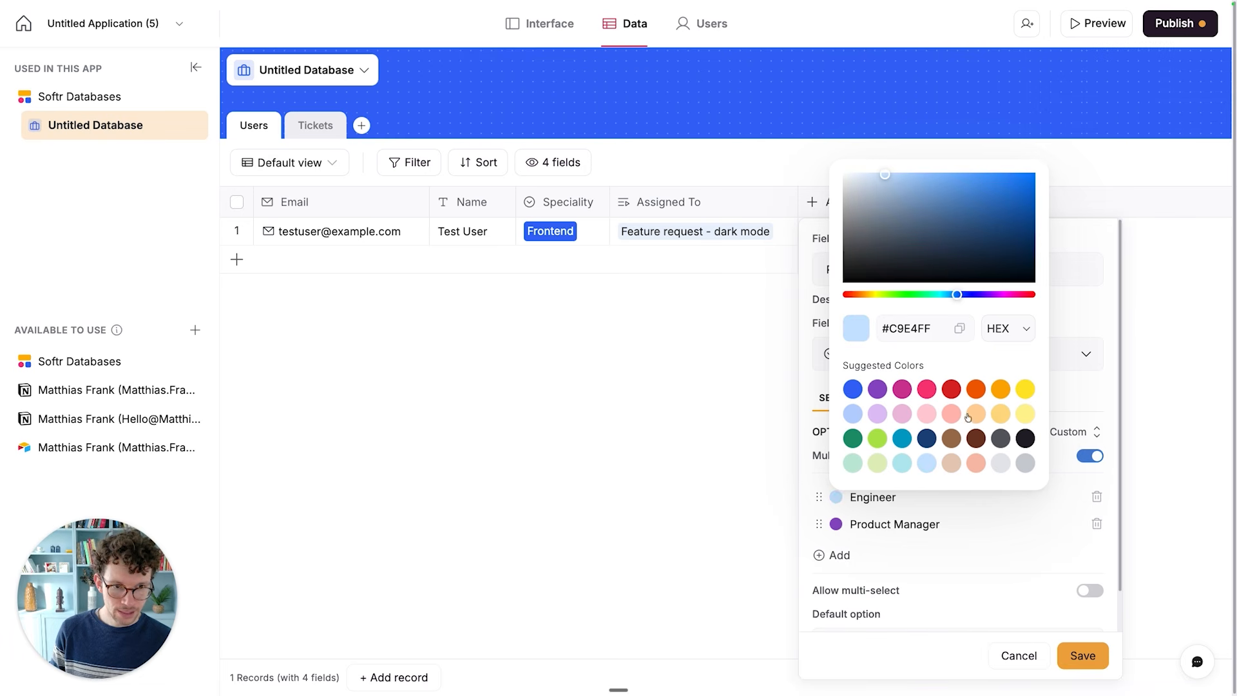
pyautogui.click(1025, 414)
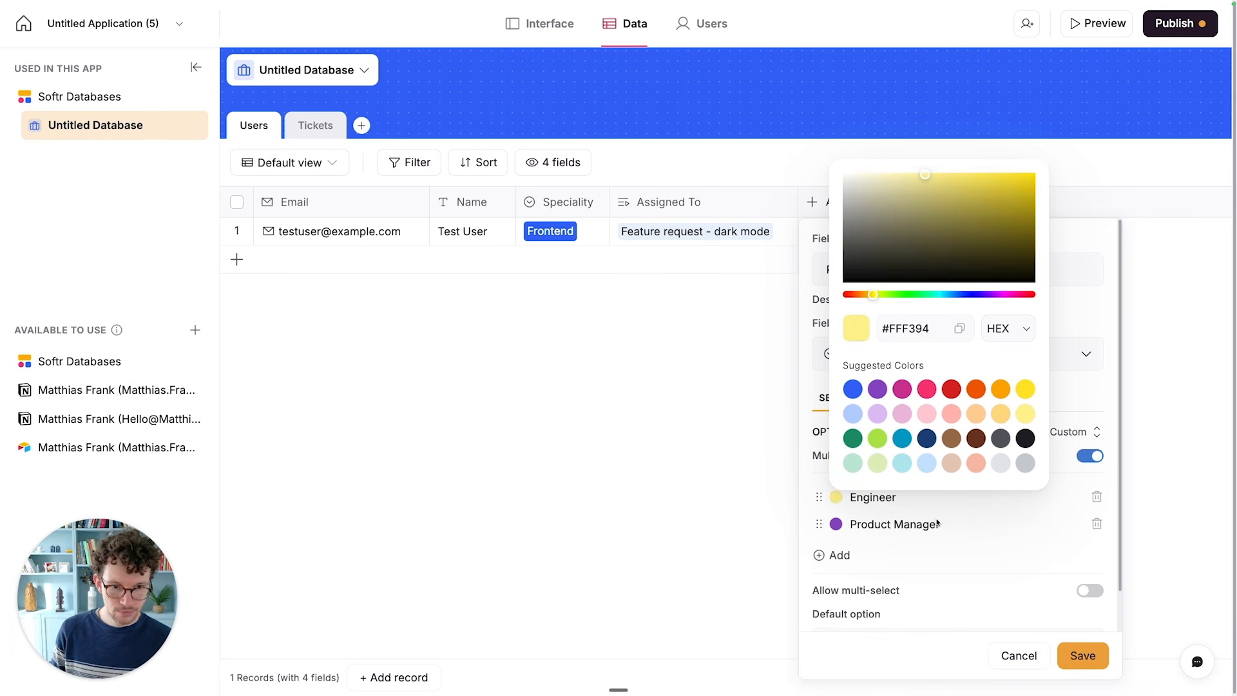
# - Set the Product Manager option's color to light purple and save the Role field with only the two named options
pyautogui.click(876, 550)
pyautogui.click(835, 524)
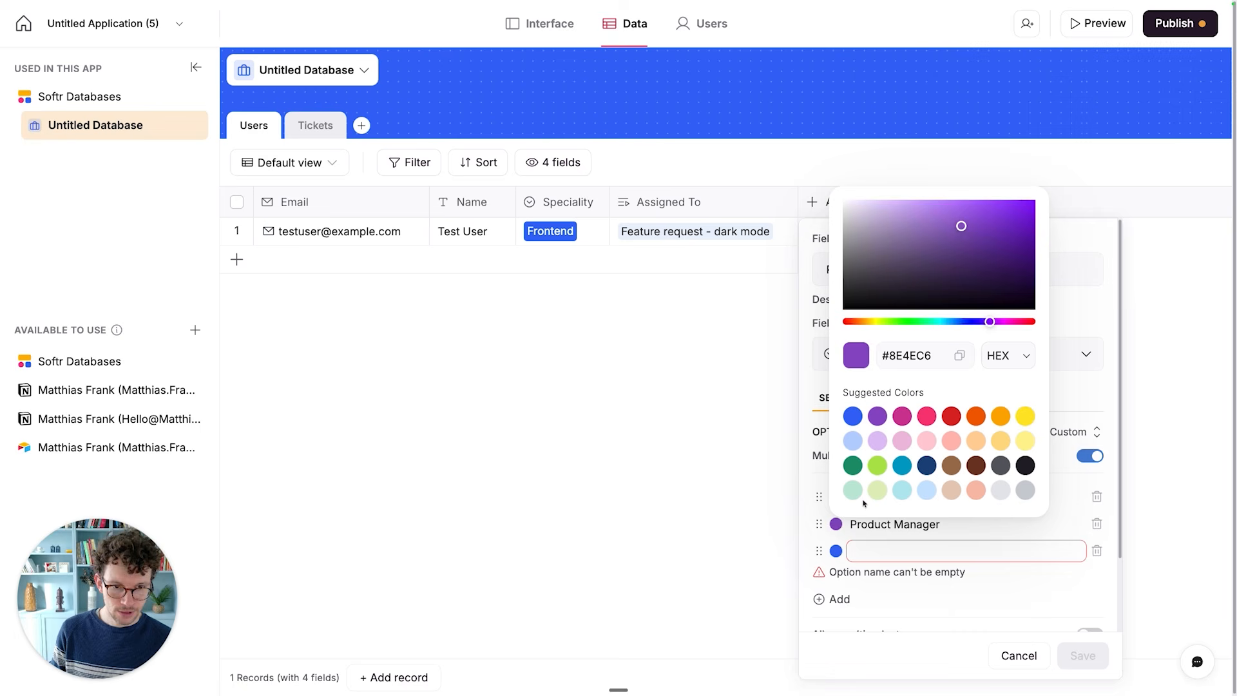
pyautogui.click(877, 439)
pyautogui.click(1097, 550)
pyautogui.scroll(-1, 1009, 543)
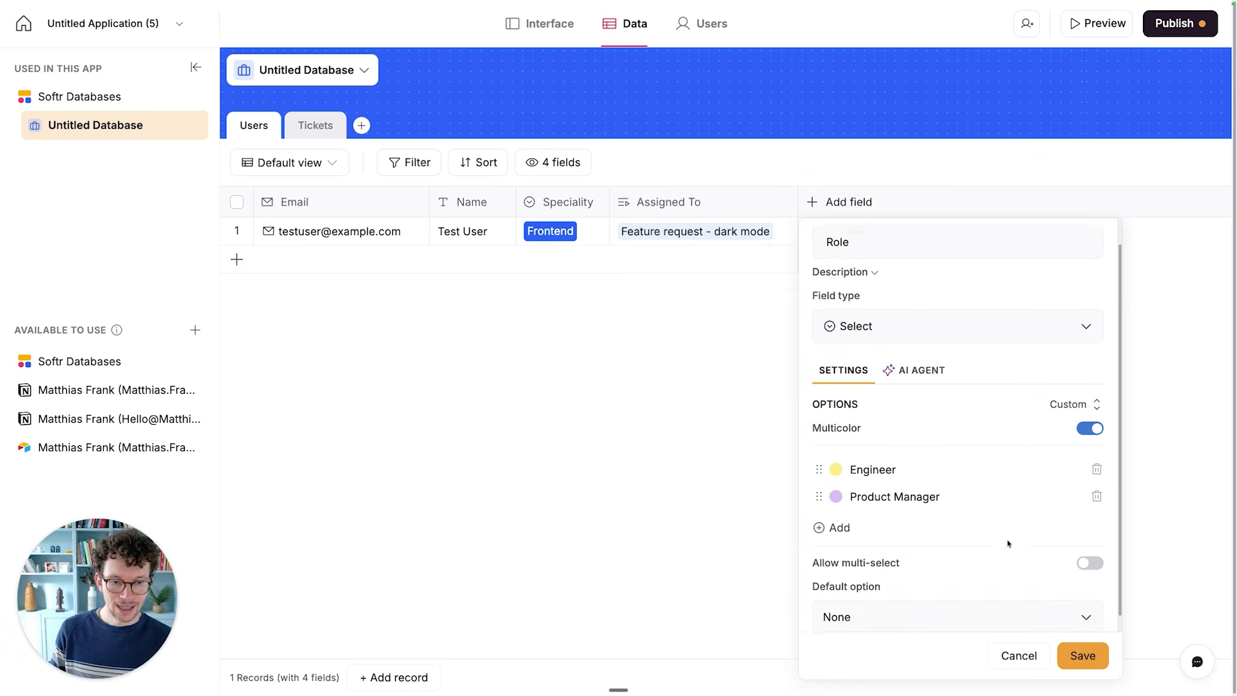
pyautogui.scroll(-1, 1009, 543)
pyautogui.click(1087, 655)
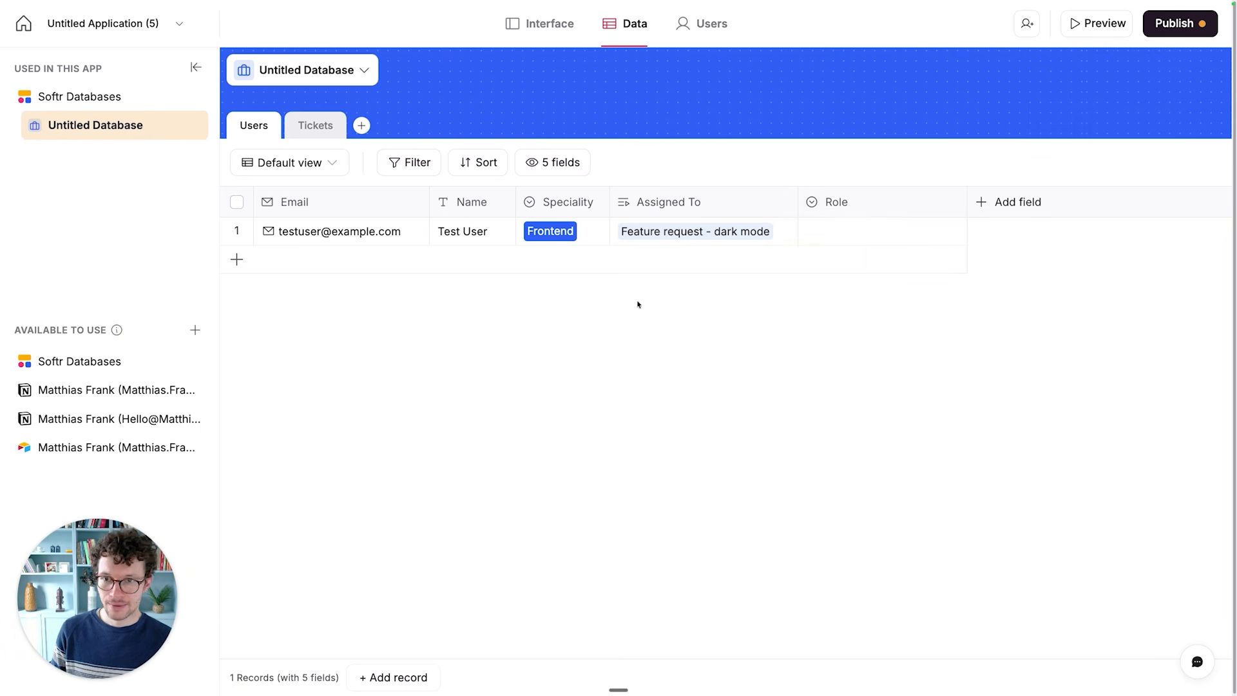
# - Set the Role of the existing user record to Engineer
pyautogui.click(909, 232)
pyautogui.click(909, 232)
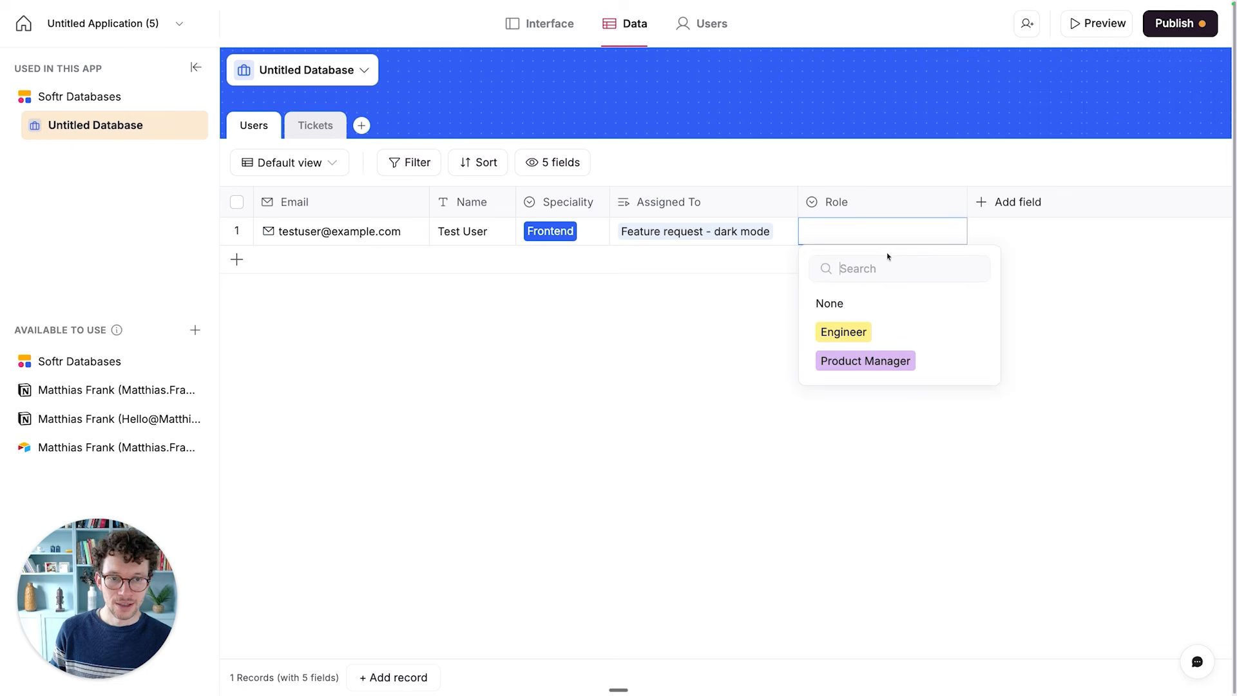
pyautogui.click(851, 330)
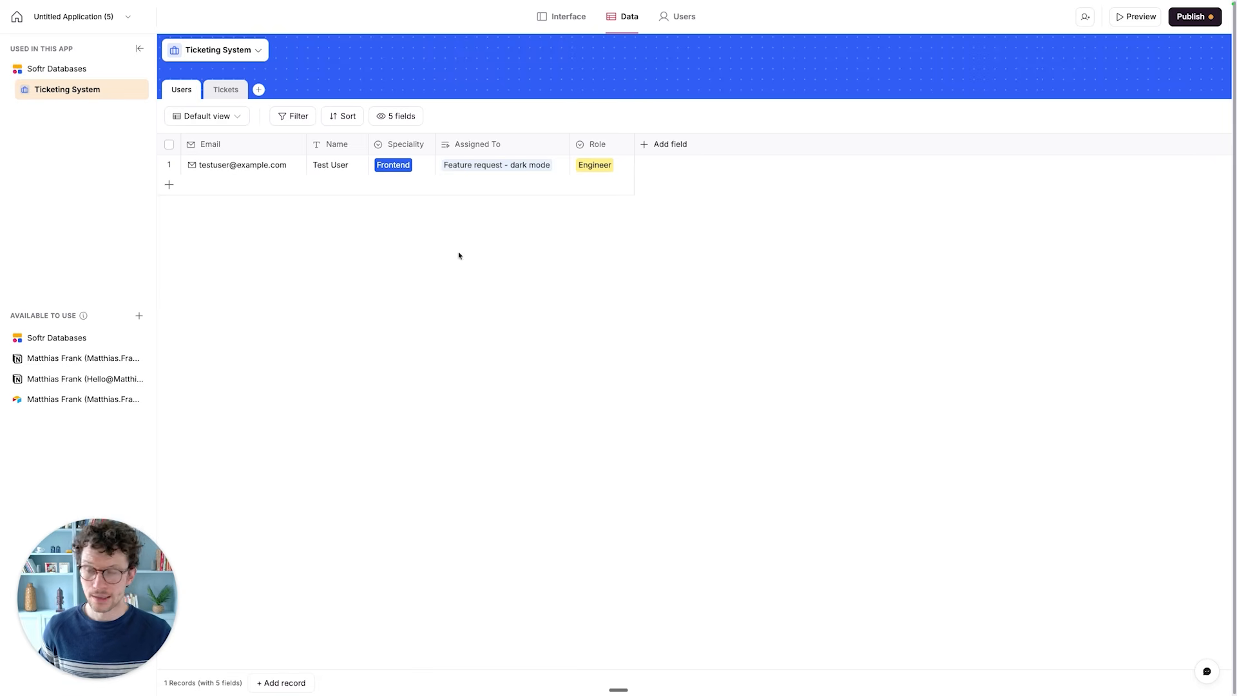
# - Open the database's details and save them with the name Ticketing System
pyautogui.click(250, 51)
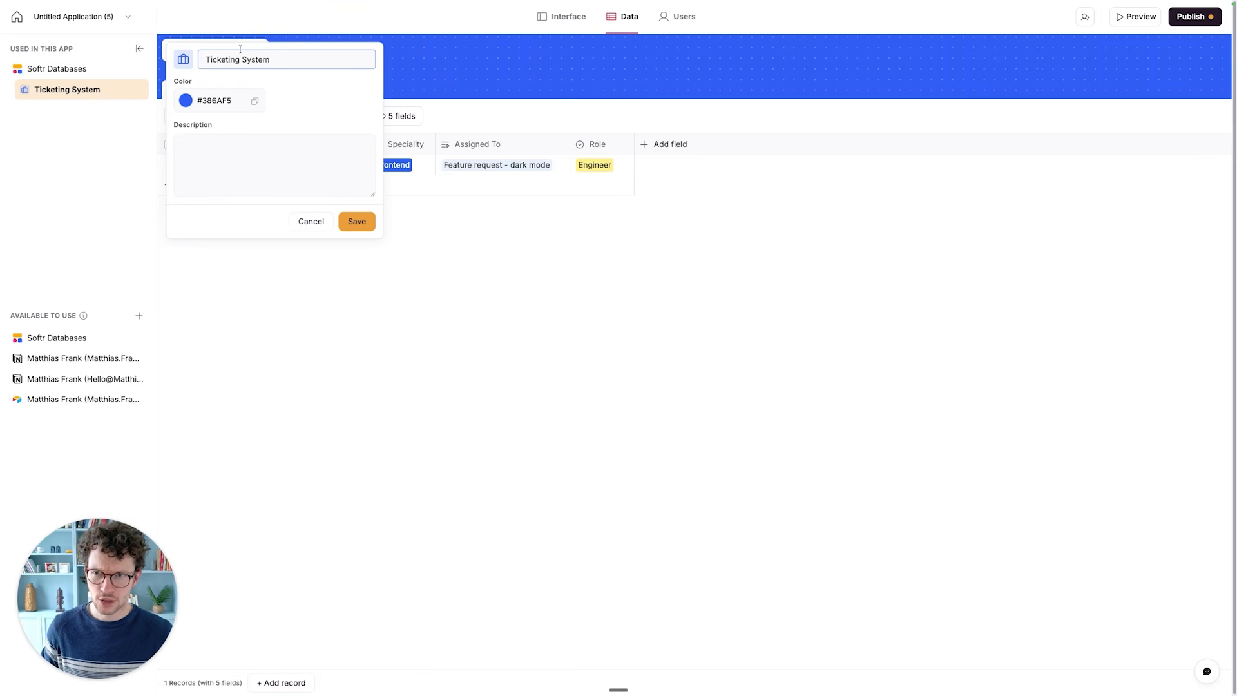
pyautogui.click(358, 222)
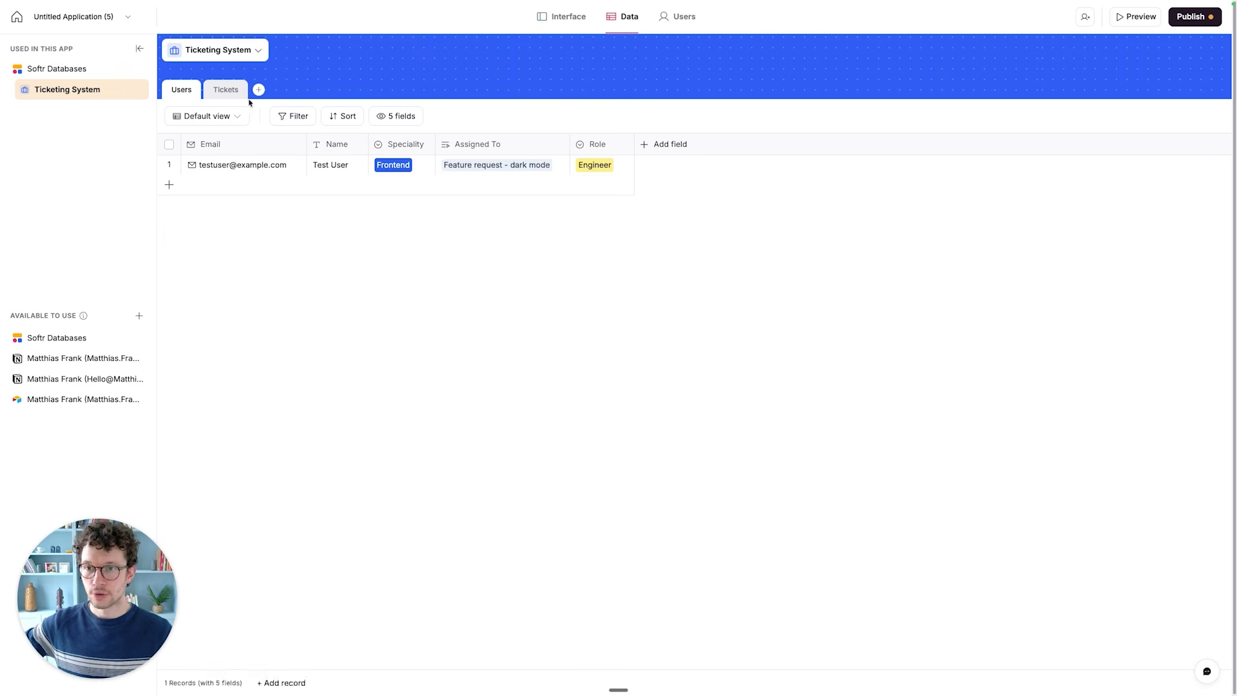
# - Add a Short text field named Reported by to the Tickets table
pyautogui.click(226, 90)
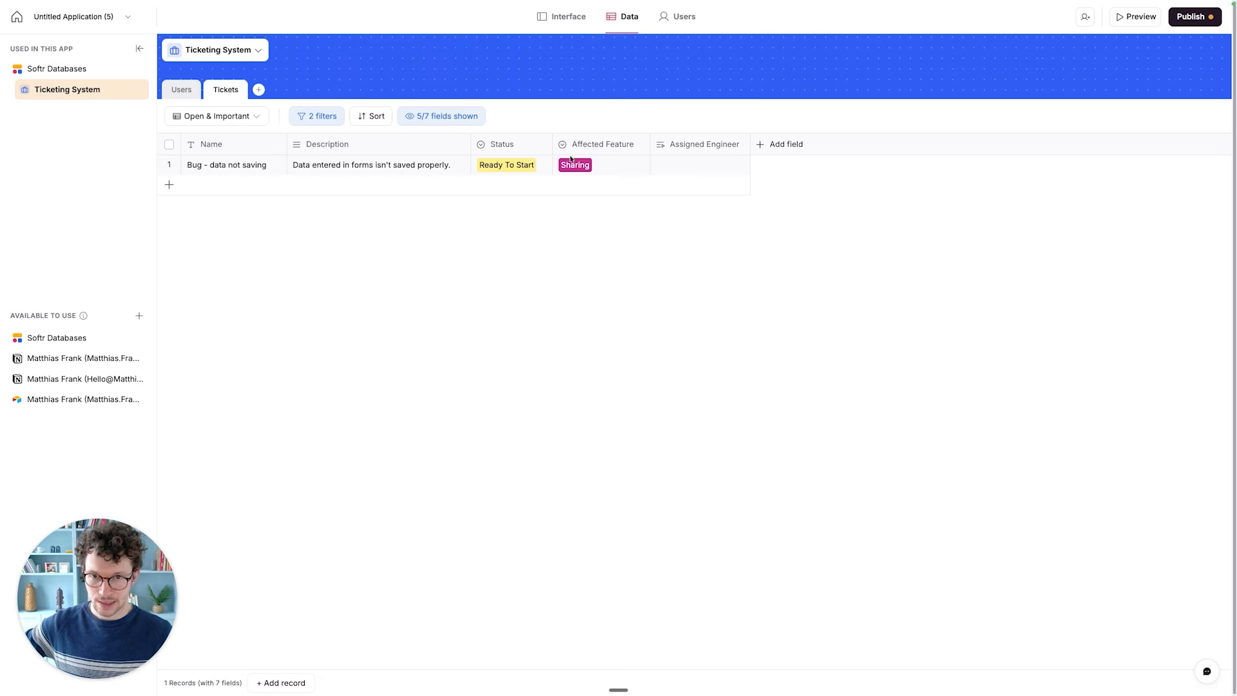
pyautogui.click(762, 154)
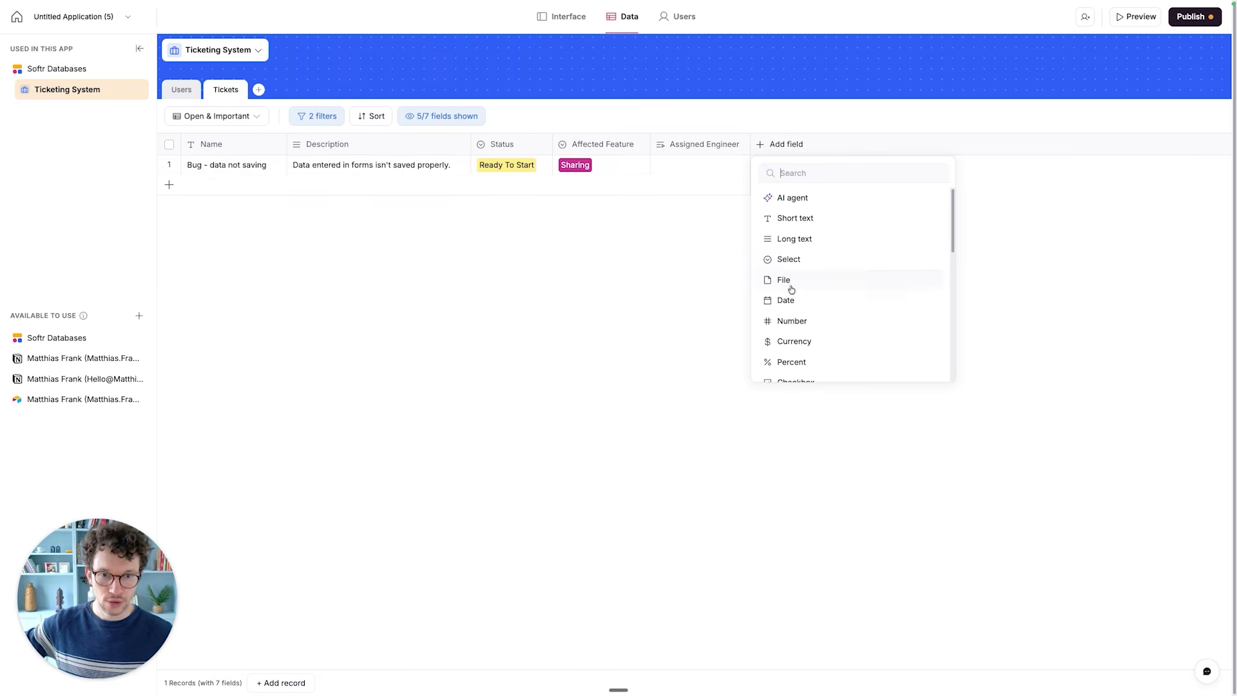
pyautogui.click(791, 222)
pyautogui.write('Reported by')
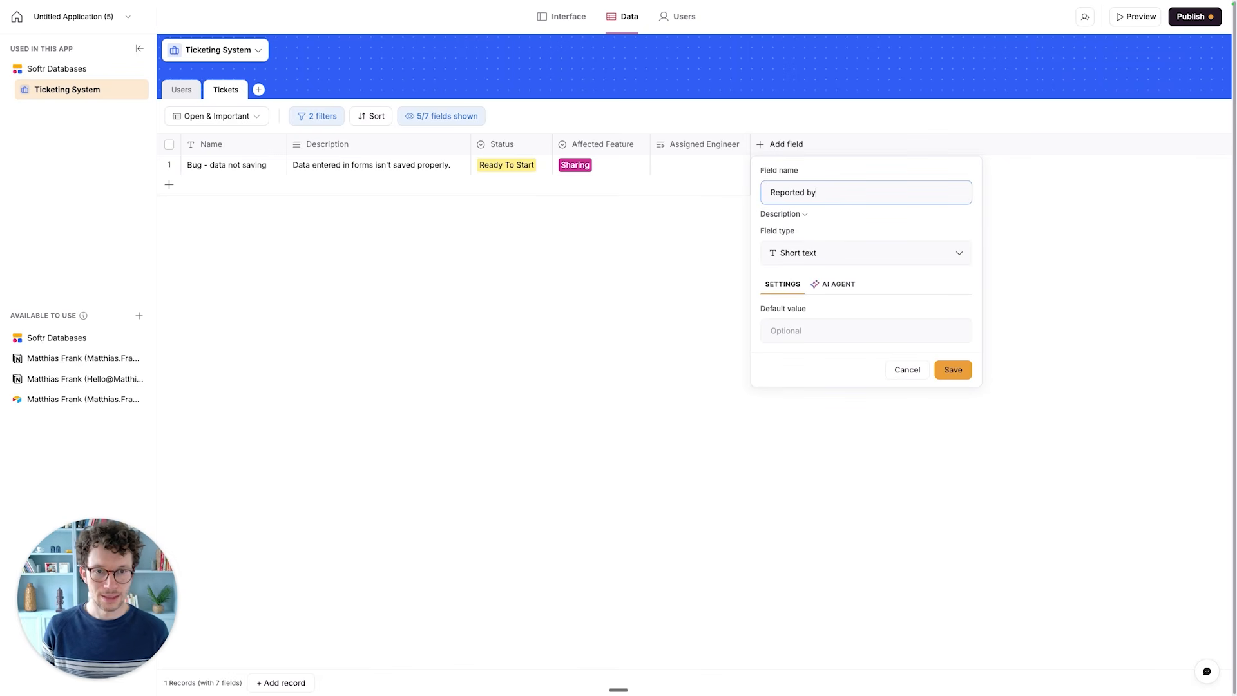
pyautogui.click(952, 370)
pyautogui.click(801, 252)
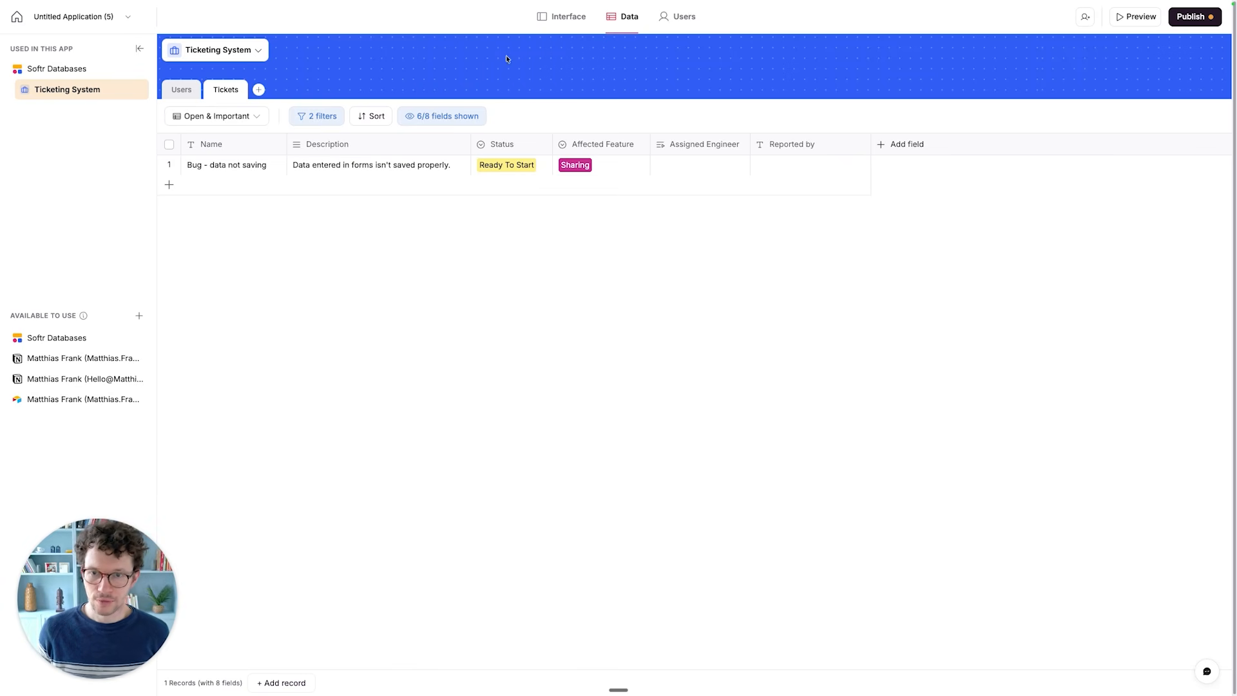
# - Go to the app's interface editor, open its list of pages and delete the Form page
pyautogui.click(559, 25)
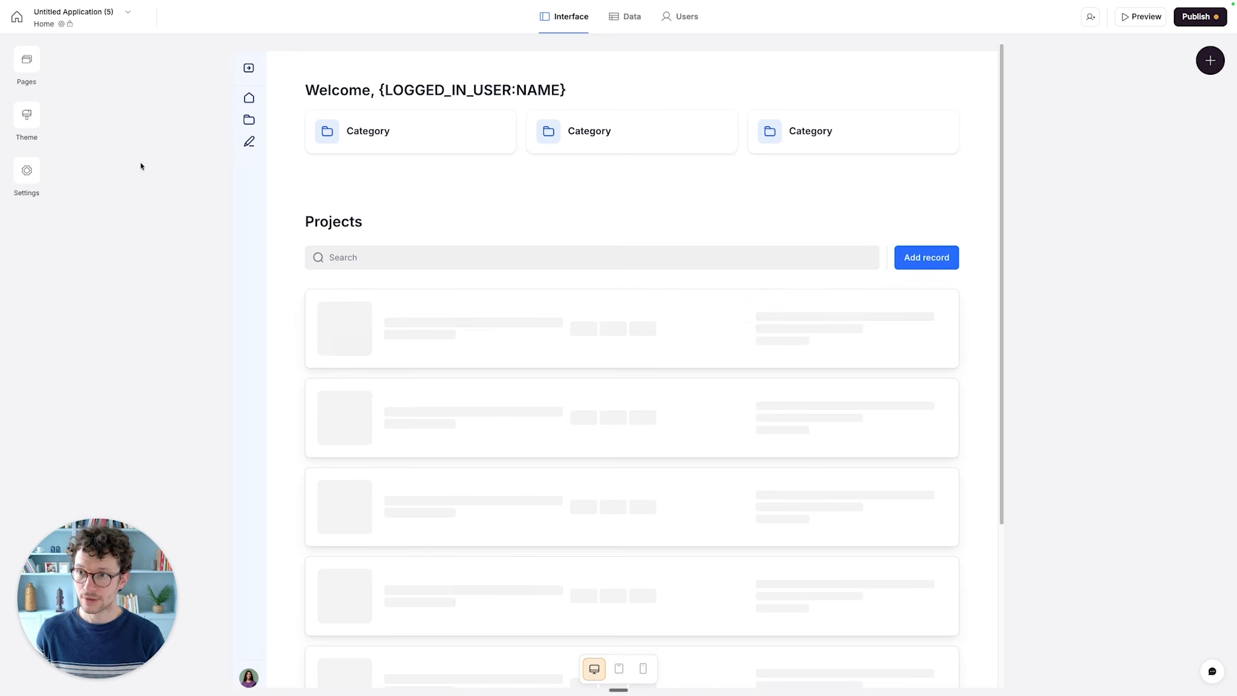
pyautogui.click(26, 67)
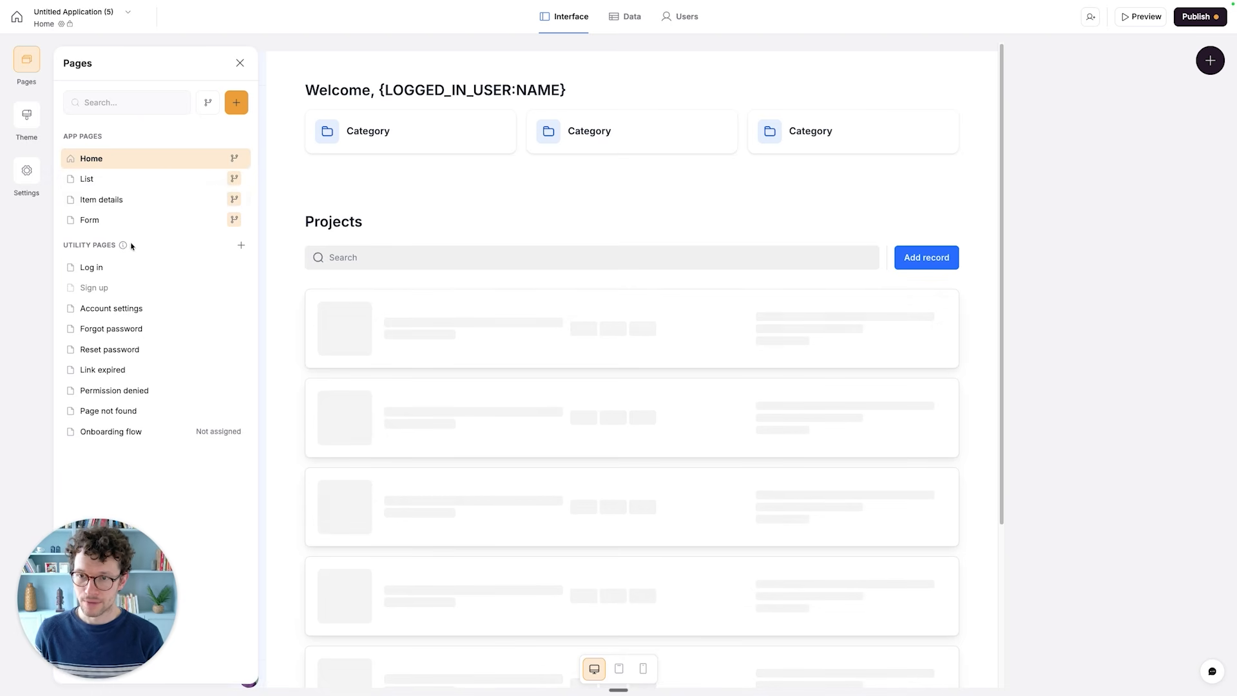
pyautogui.click(205, 221)
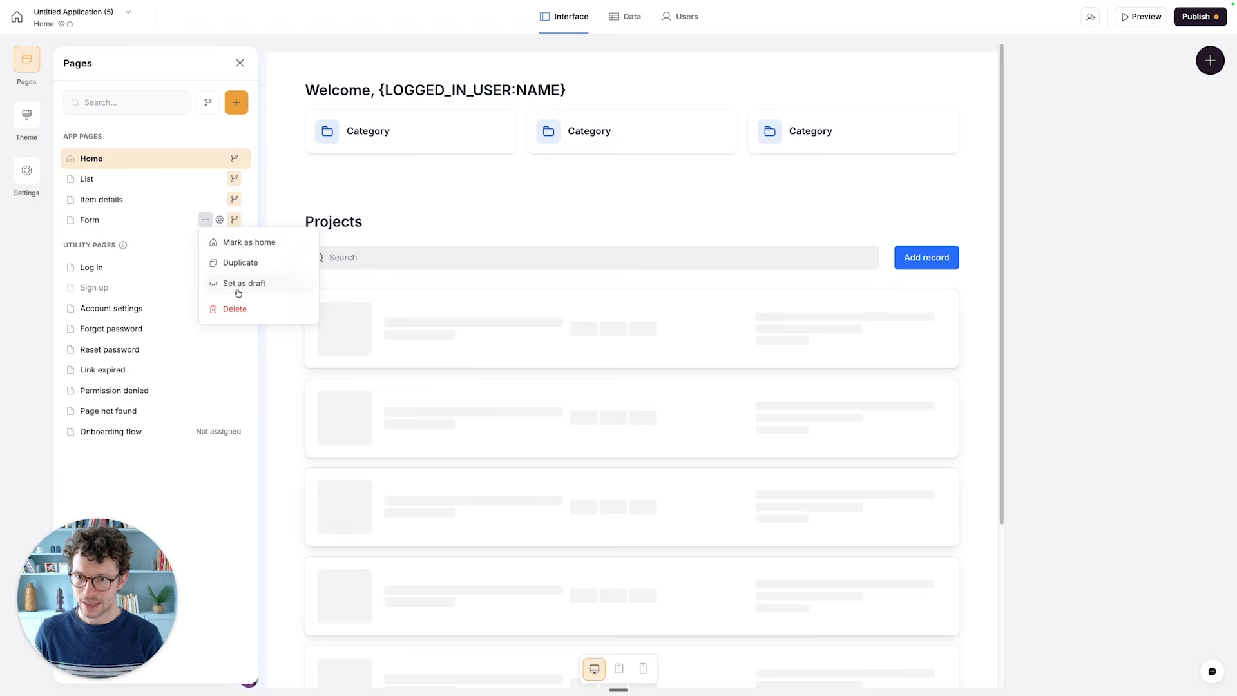
pyautogui.click(235, 310)
pyautogui.click(731, 386)
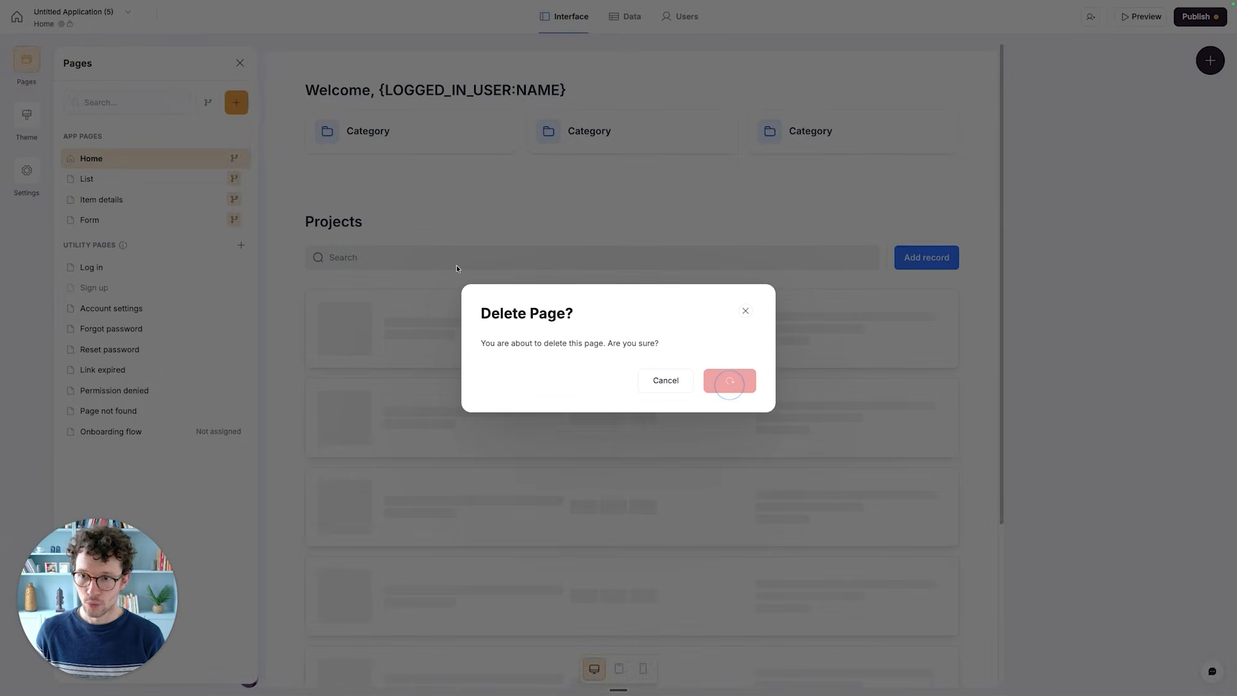
# - Delete the Item details and List pages from the app
pyautogui.click(205, 200)
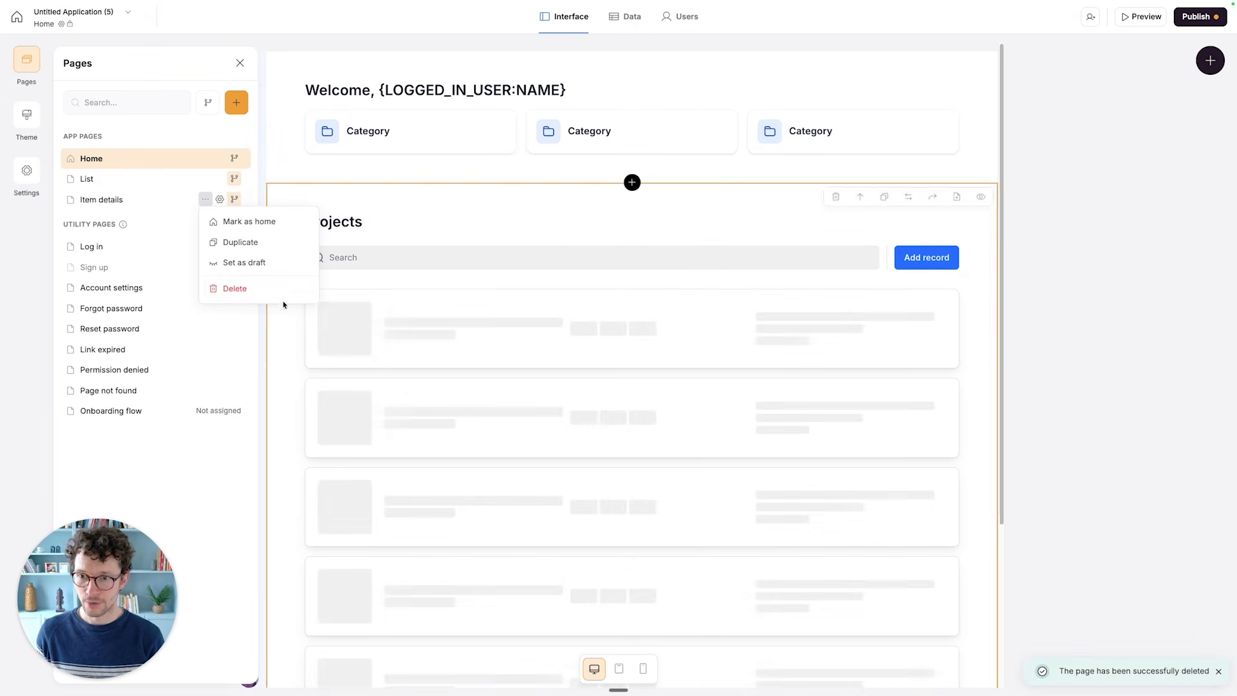
pyautogui.click(245, 289)
pyautogui.click(729, 381)
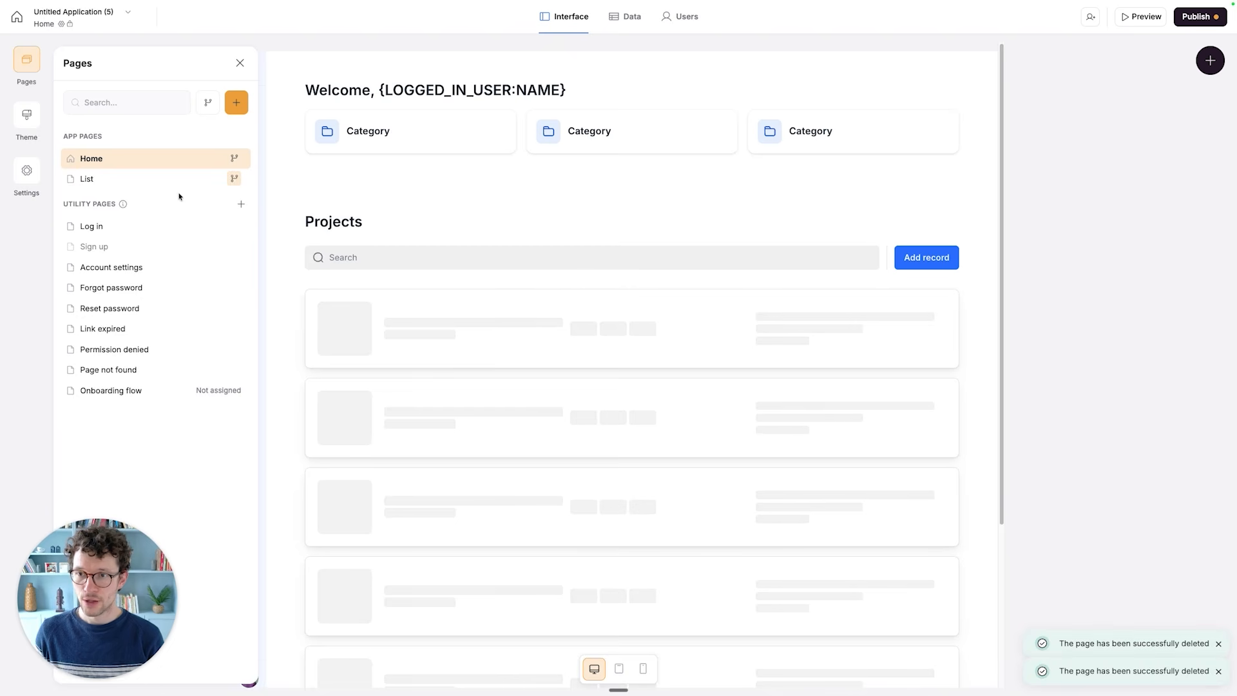
pyautogui.click(206, 178)
pyautogui.click(277, 268)
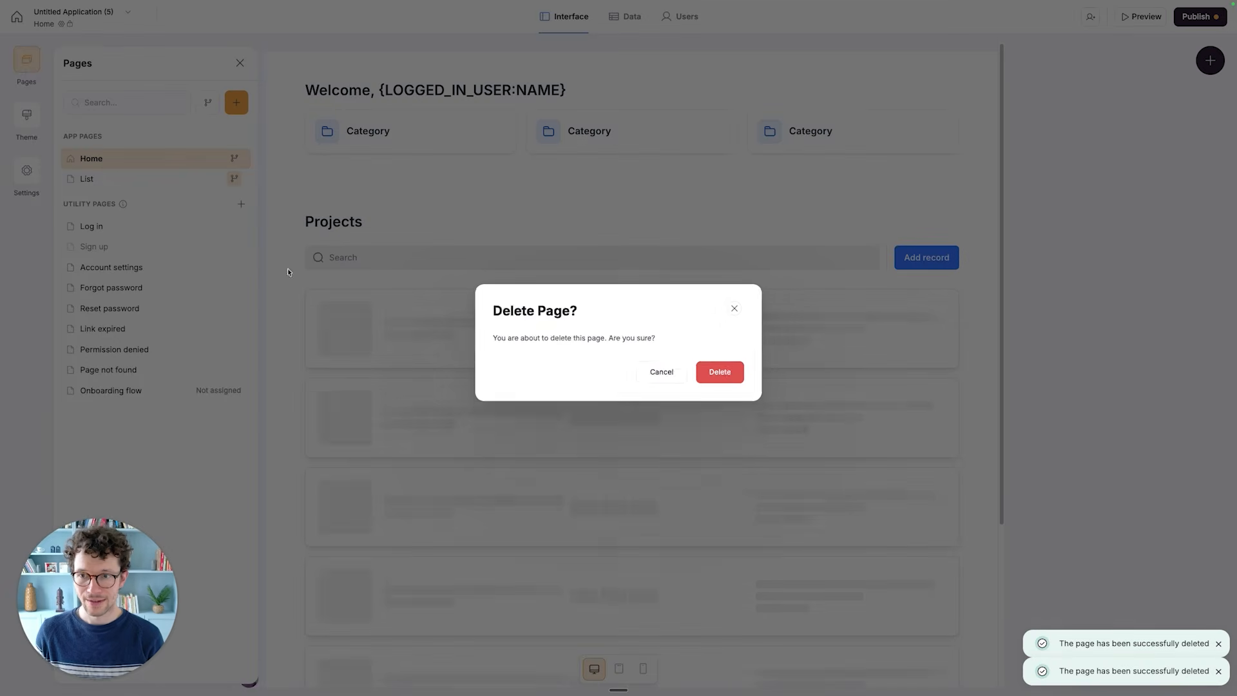
pyautogui.click(740, 383)
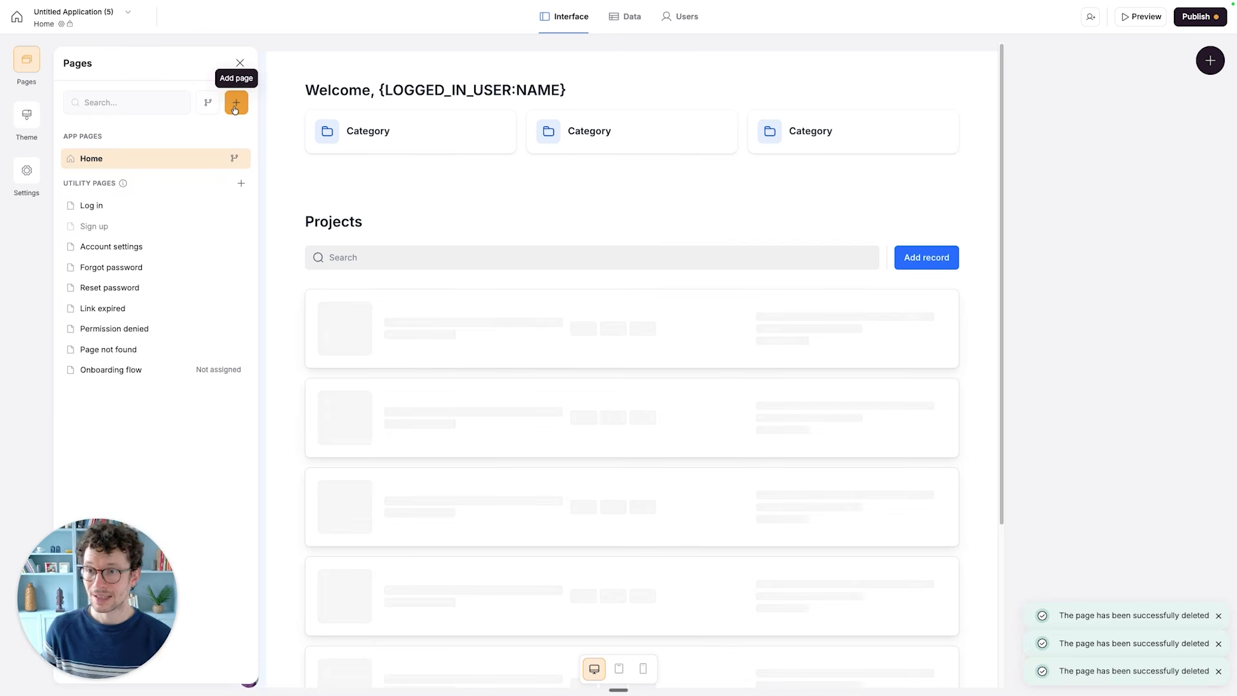
# - Add a new app page named Ticket Submission and save it
pyautogui.click(234, 107)
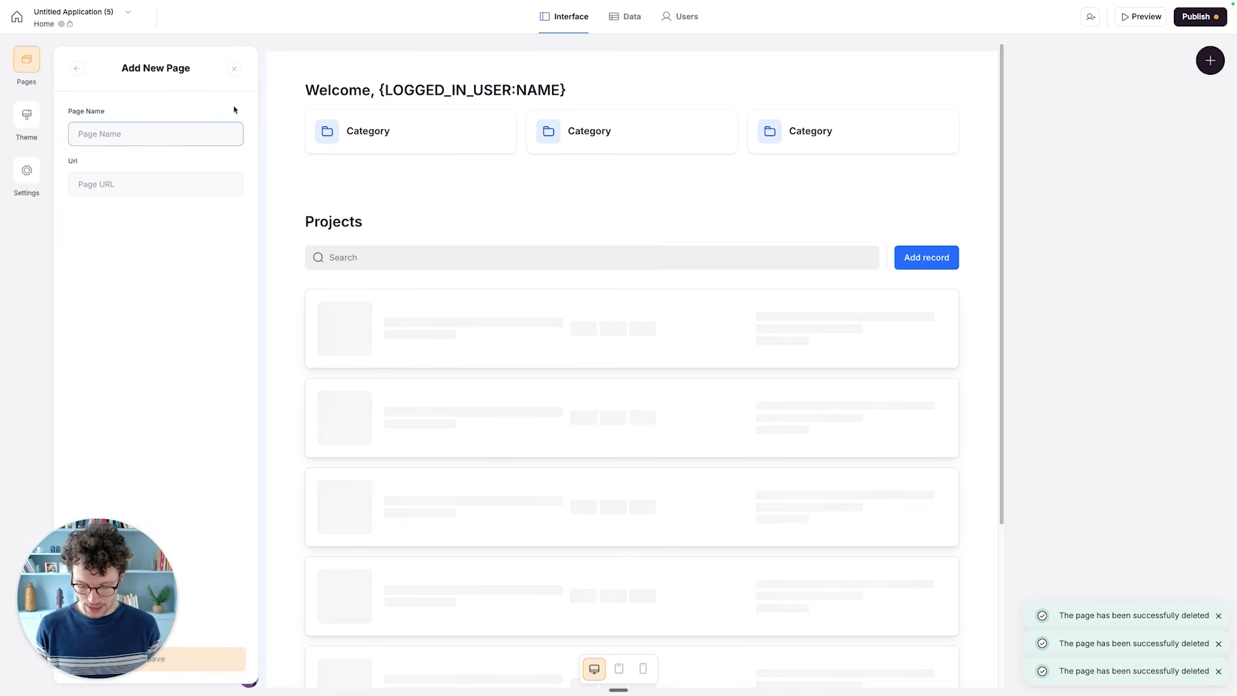
pyautogui.write('Sum')
pyautogui.press('BackSpace')
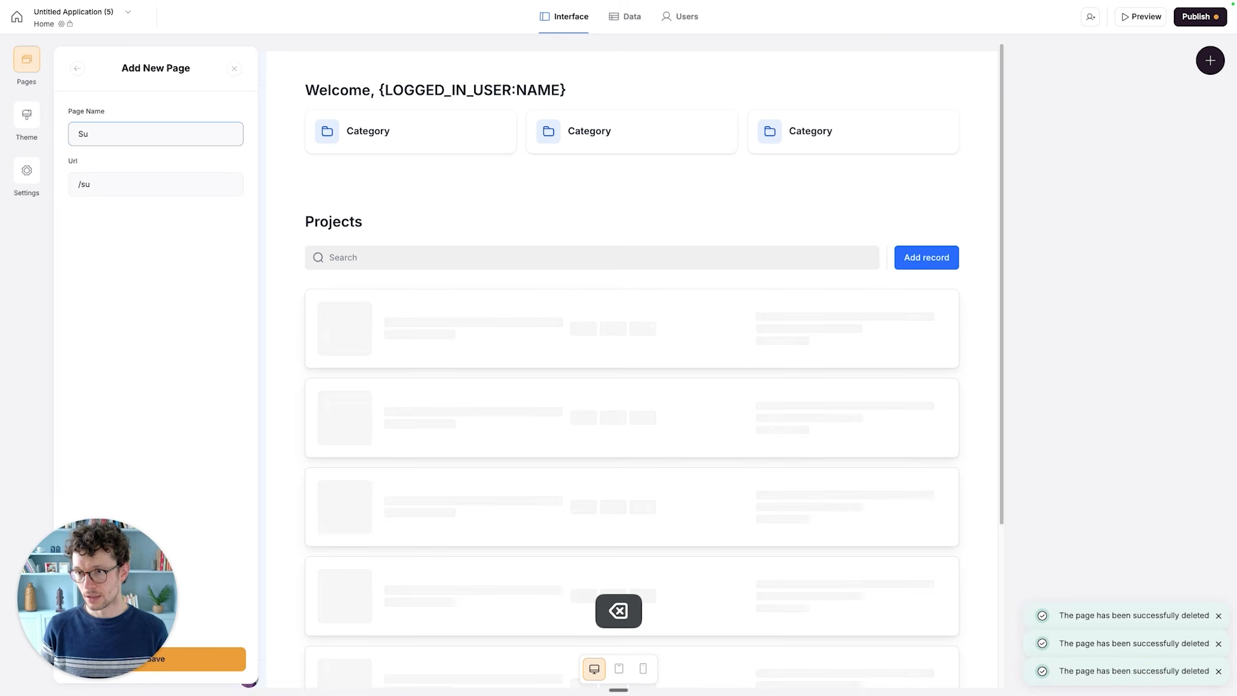
pyautogui.press('super+a')
pyautogui.write('Ticket Submission')
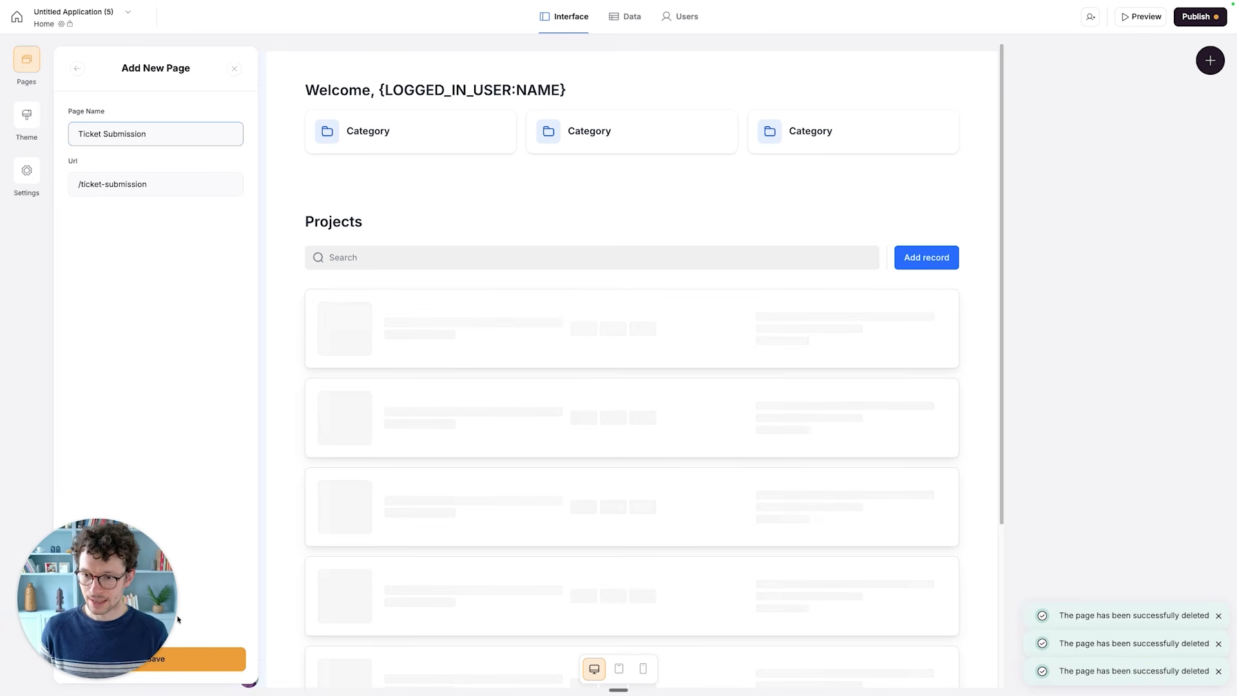
pyautogui.moveTo(153, 607); pyautogui.dragTo(1159, 606)
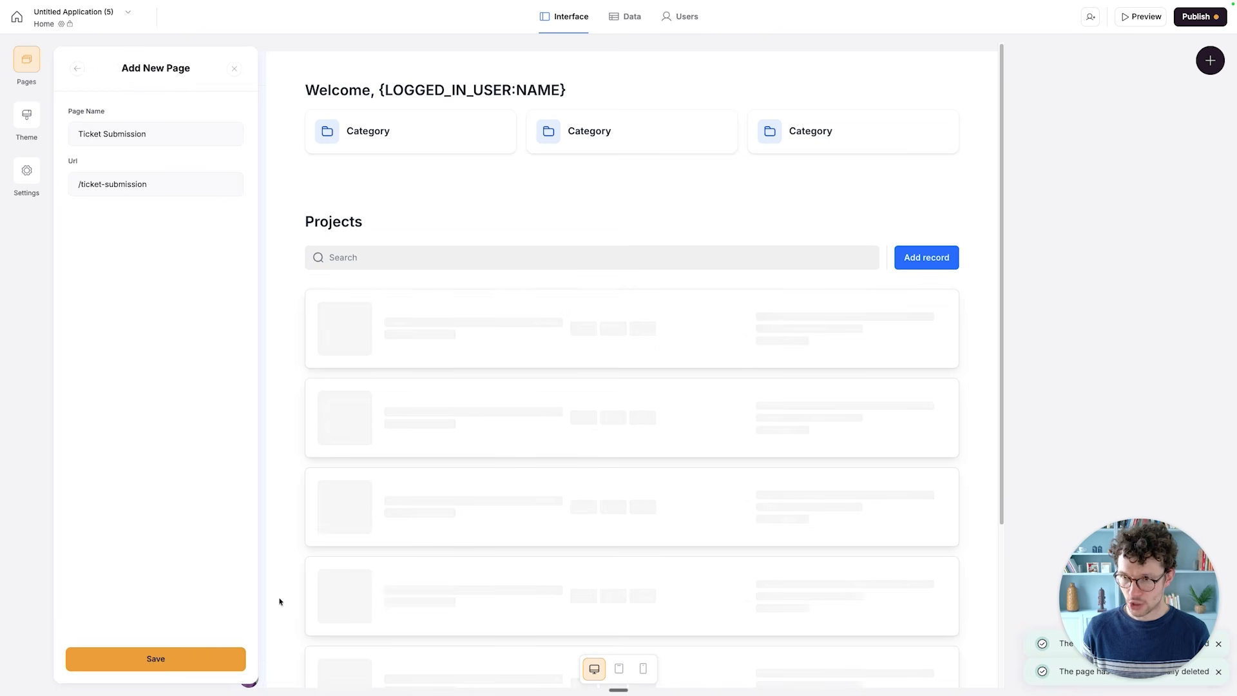
pyautogui.click(139, 660)
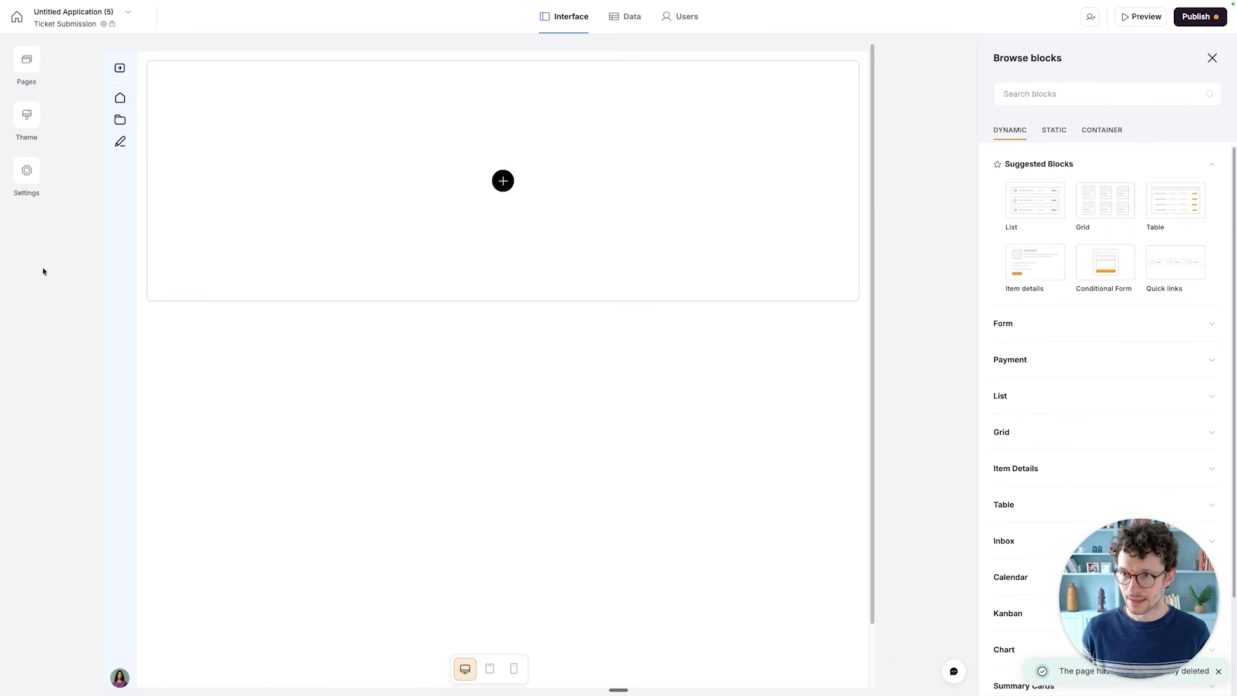
# - Reorder the app pages so that Ticket Submission comes after Home, and close the list of pages
pyautogui.click(28, 62)
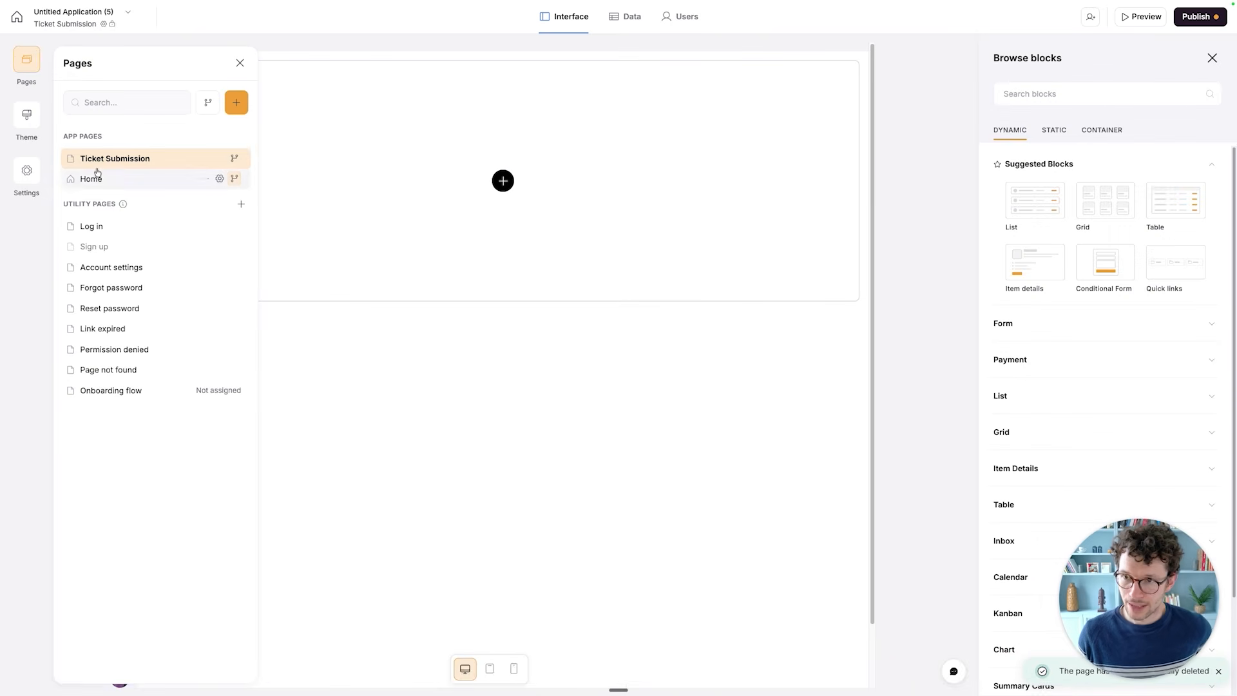
pyautogui.moveTo(96, 158)
pyautogui.mouseDown()
pyautogui.moveTo(111, 172)
pyautogui.moveTo(99, 146)
pyautogui.mouseUp()
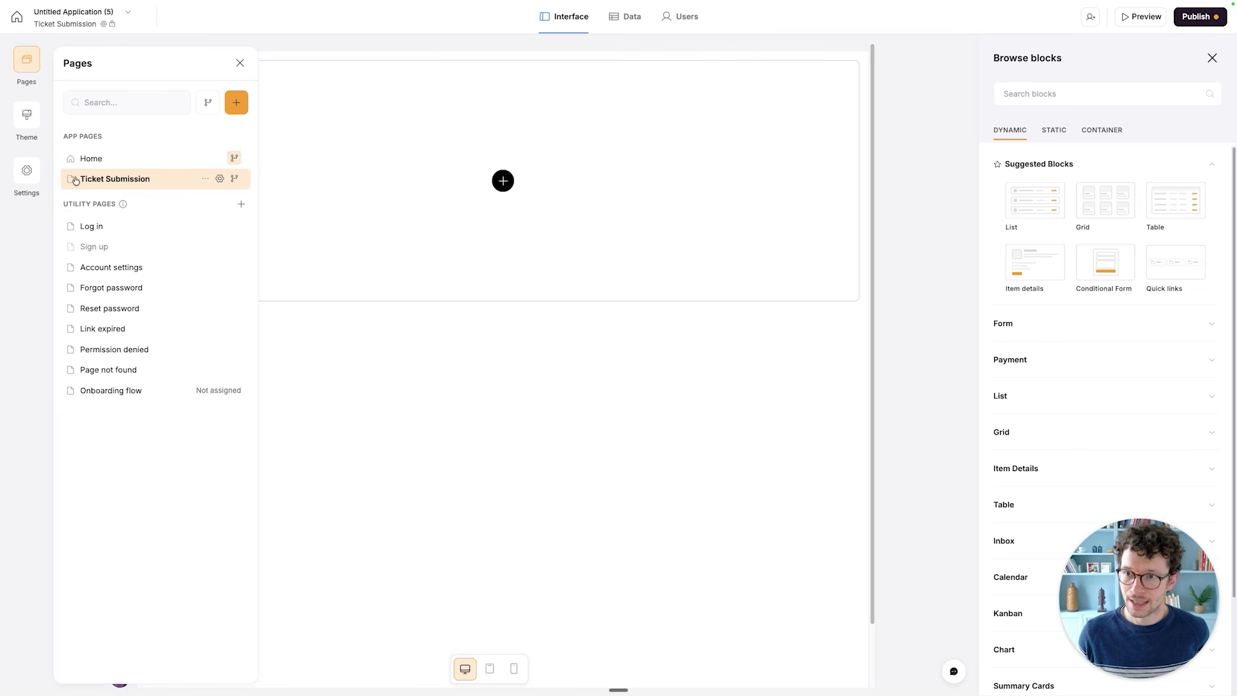
pyautogui.click(458, 400)
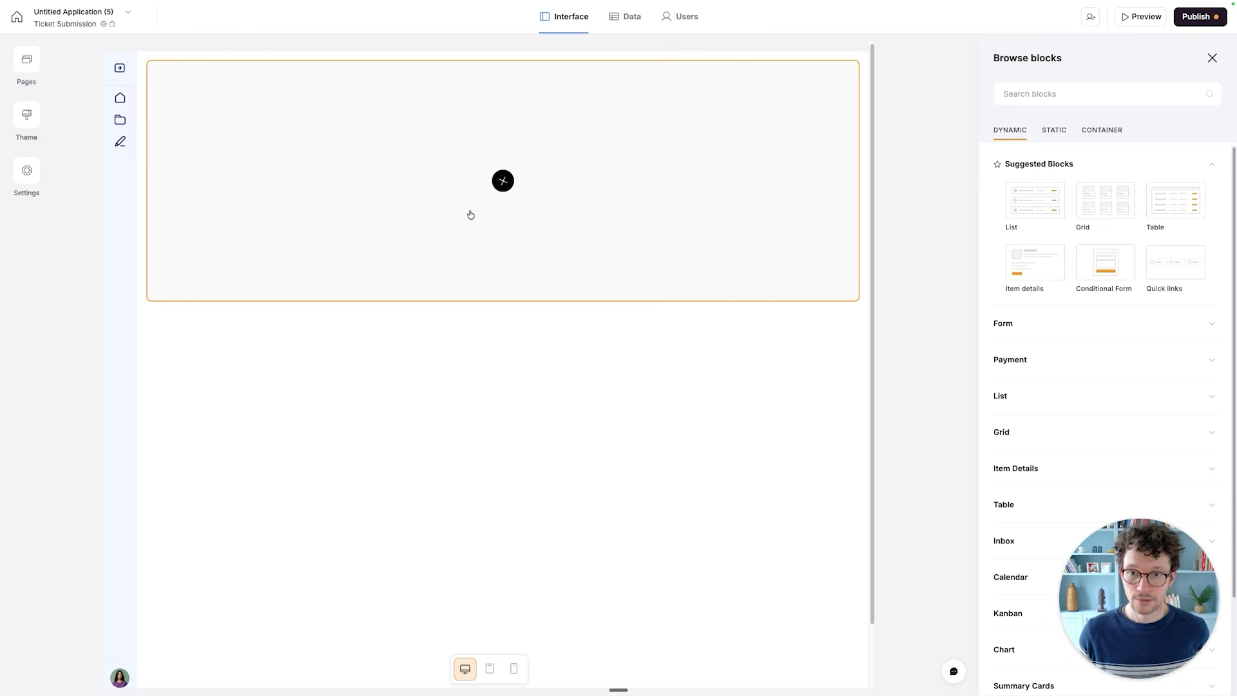
# - Add a Centered form block to the empty Ticket Submission page
pyautogui.click(513, 187)
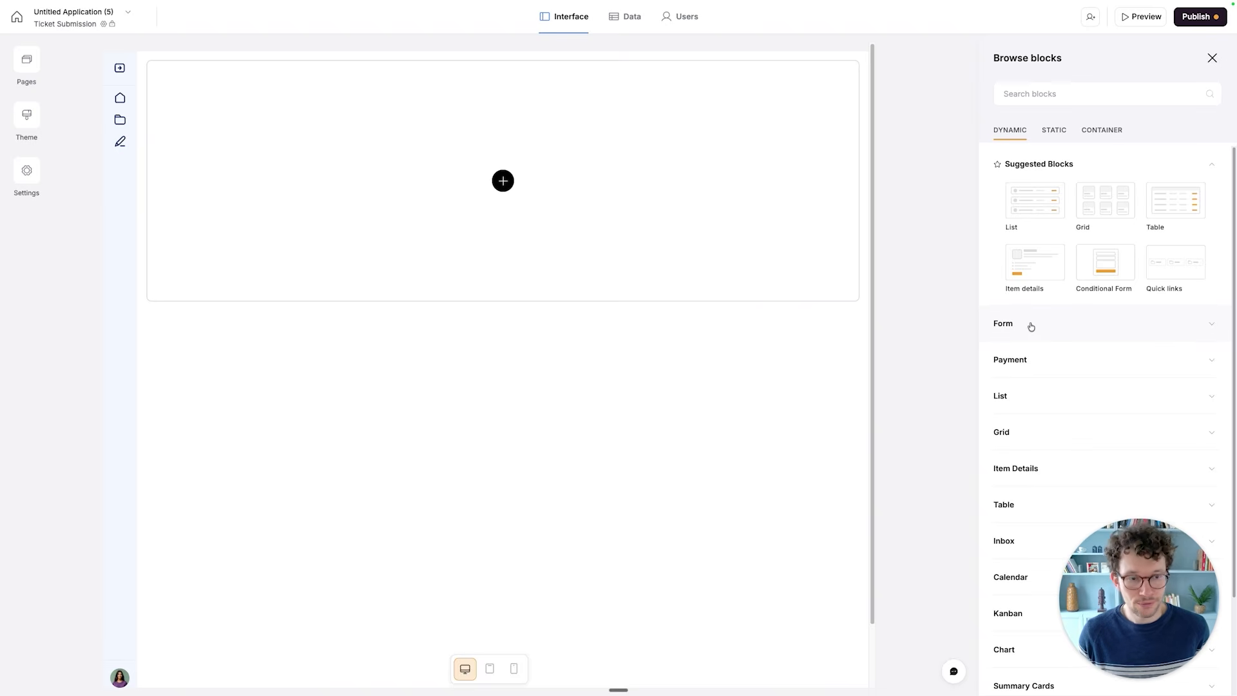
pyautogui.click(1031, 326)
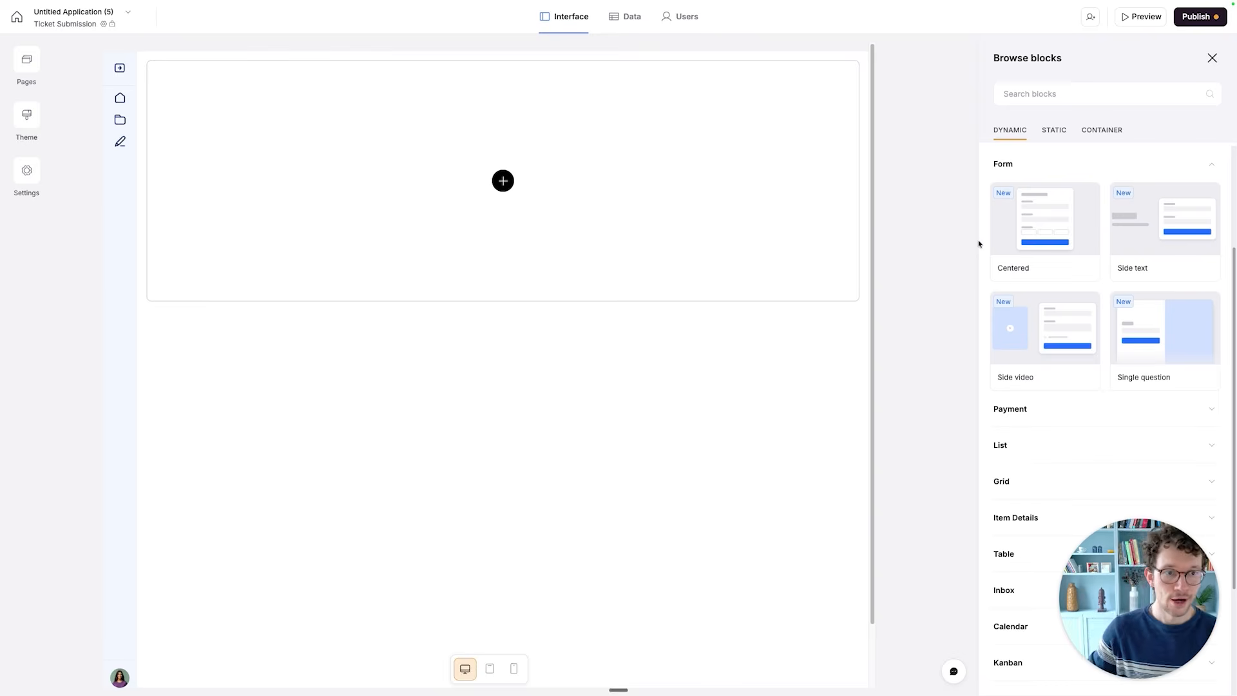
pyautogui.moveTo(1047, 228)
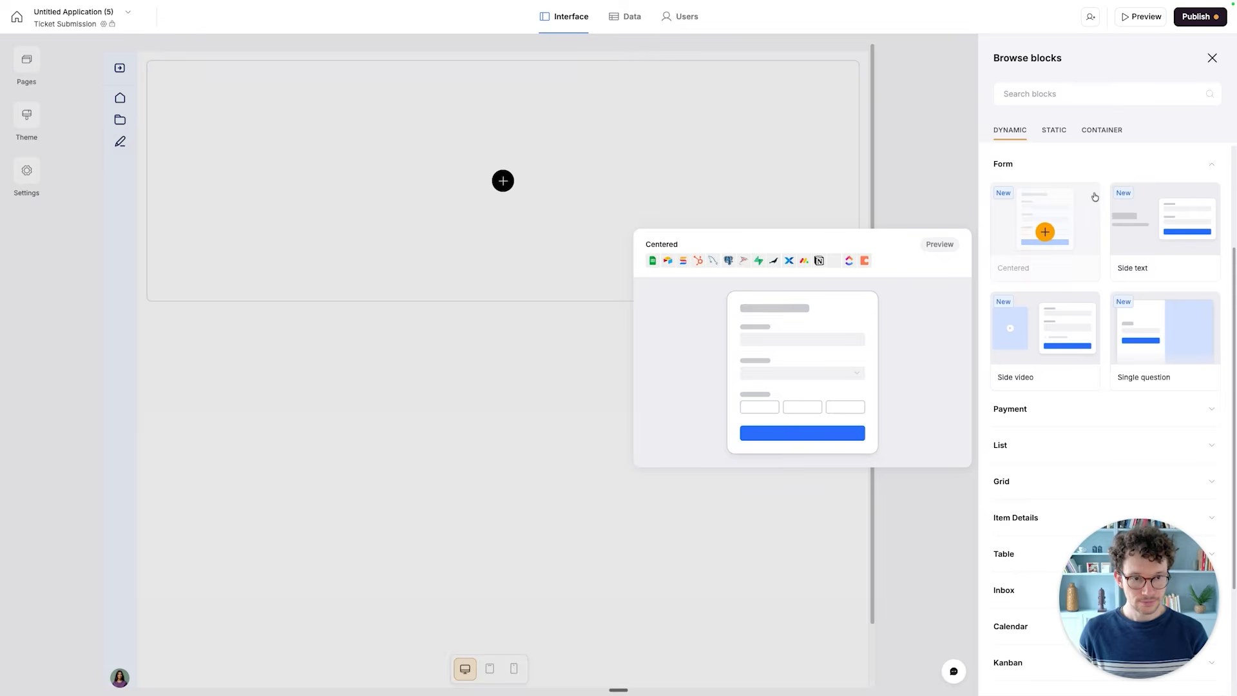
pyautogui.click(1044, 232)
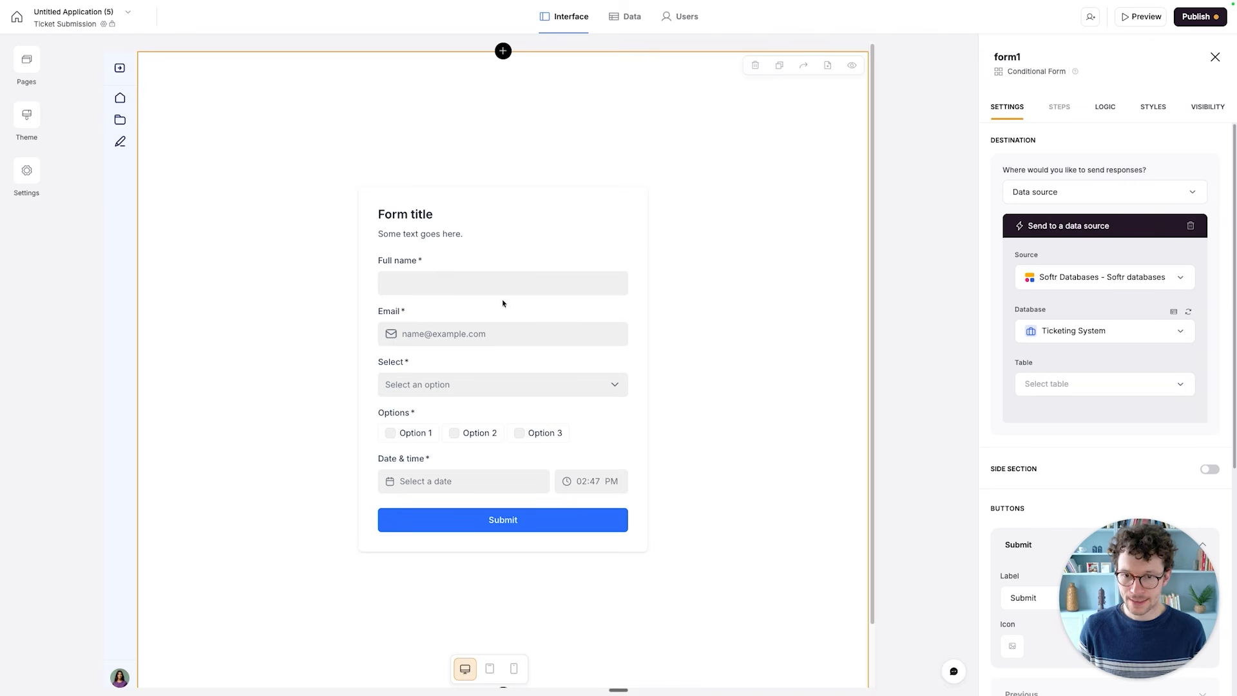
# - Rename the form block submit-a-ticket and send its responses to the Tickets table of the Ticketing System database
pyautogui.click(1021, 59)
pyautogui.press('super+a')
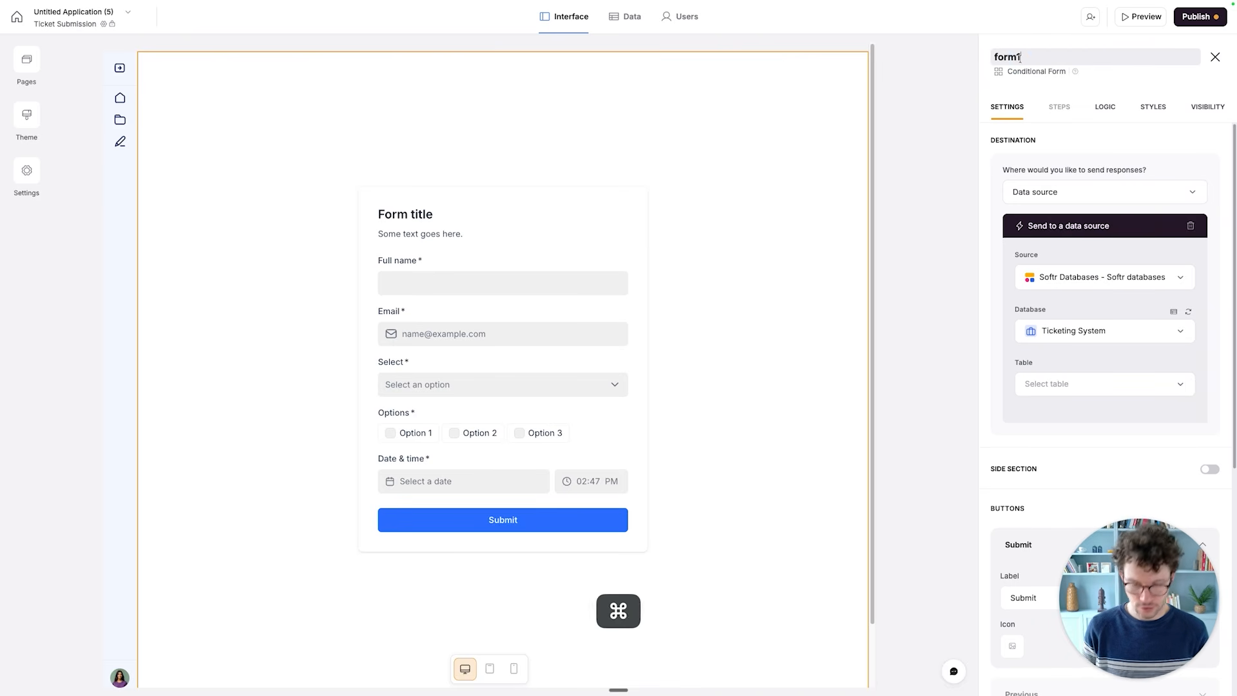
pyautogui.write('submit-a-ticket')
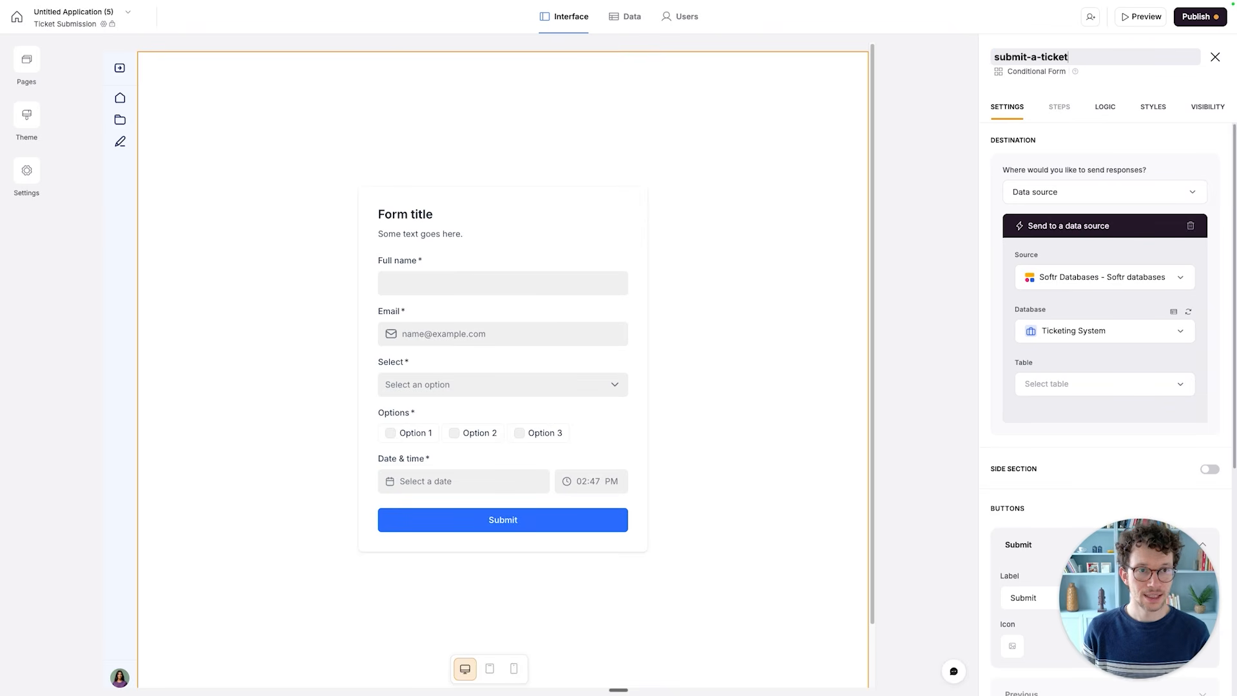
pyautogui.press('Return')
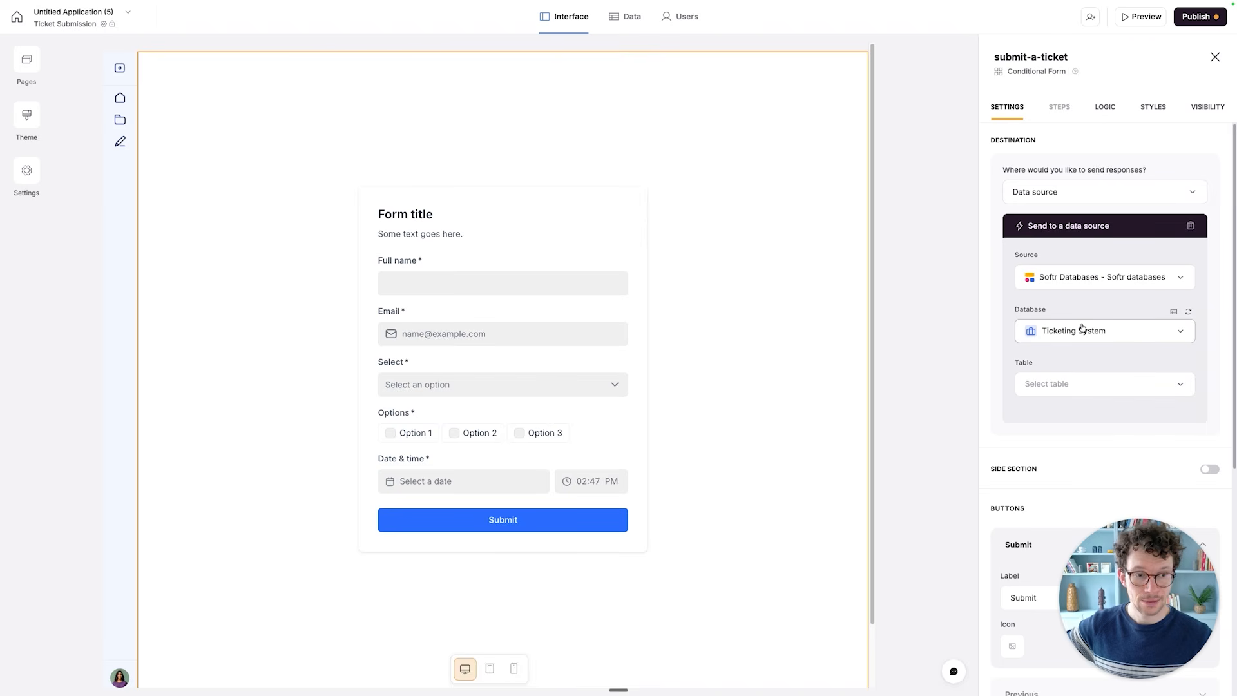
pyautogui.click(1069, 385)
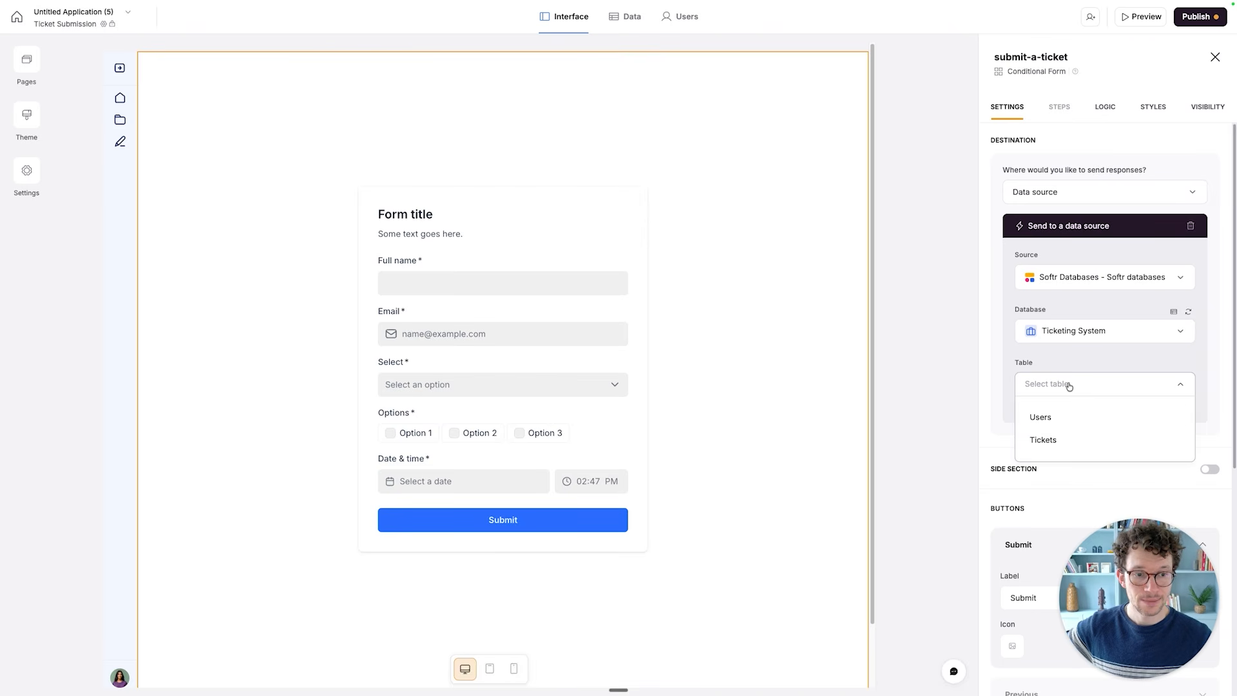
pyautogui.click(1049, 439)
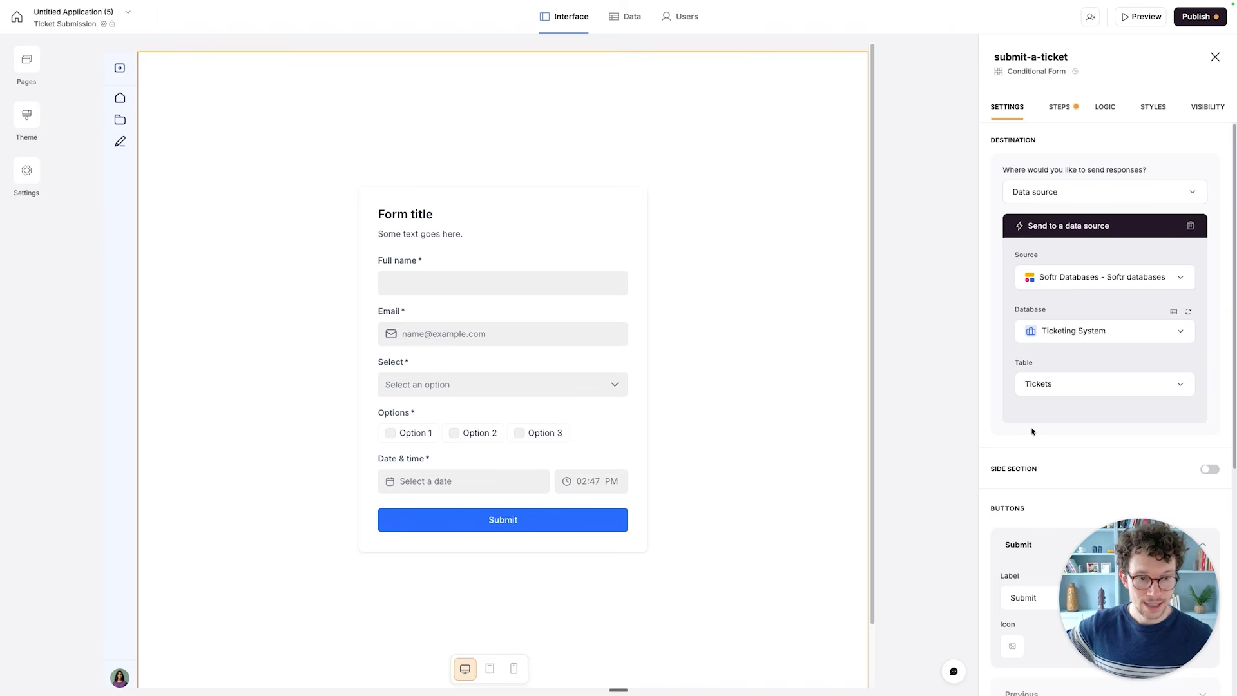
# - Change the label of the form's submit button to Submit Ticket
pyautogui.scroll(-3, 1032, 431)
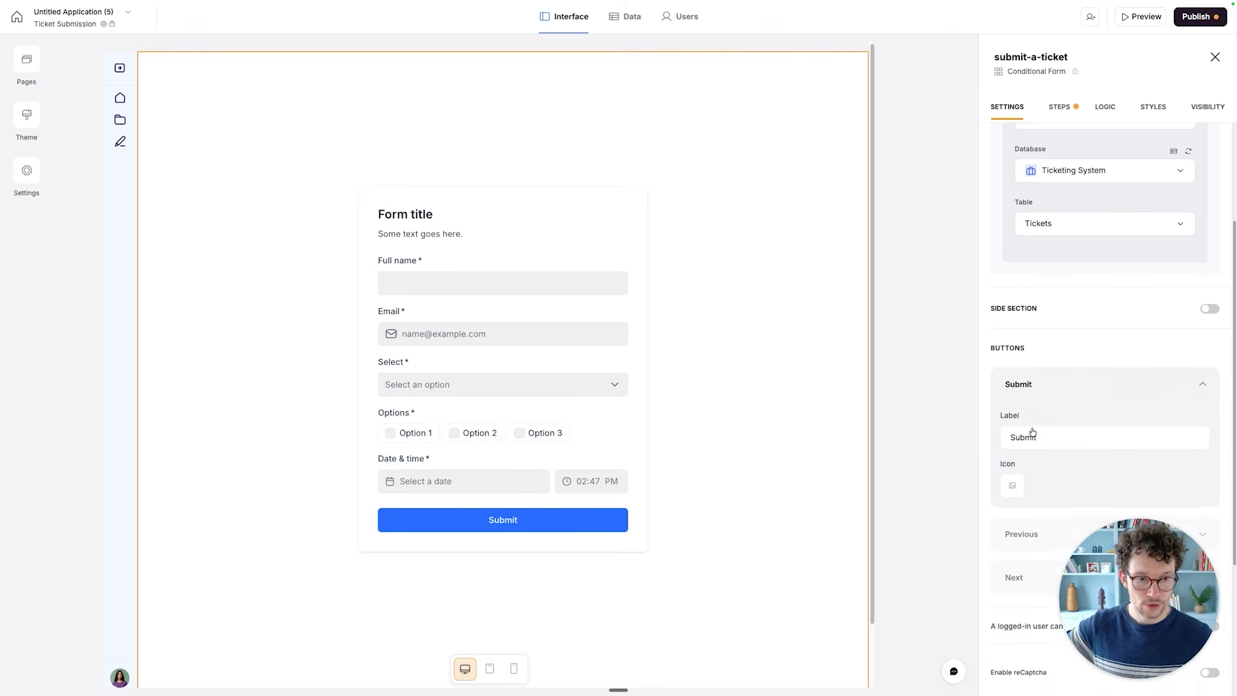
pyautogui.scroll(-3, 1032, 431)
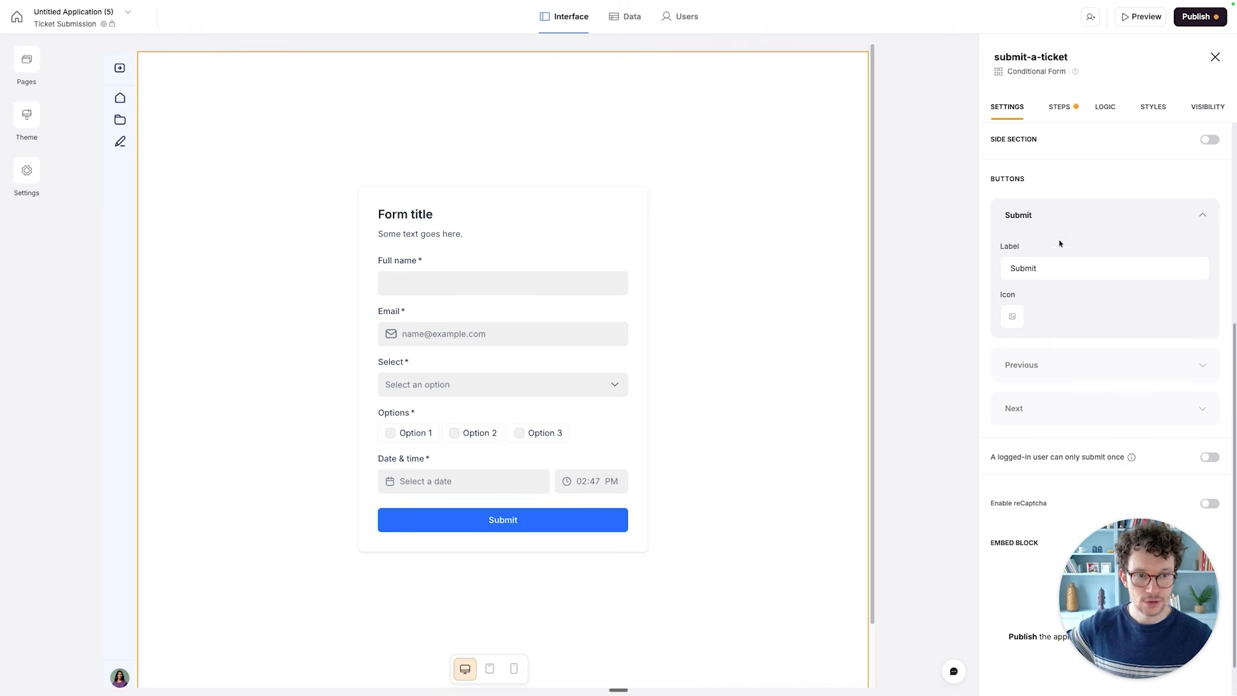
pyautogui.click(1060, 264)
pyautogui.write('Ticket')
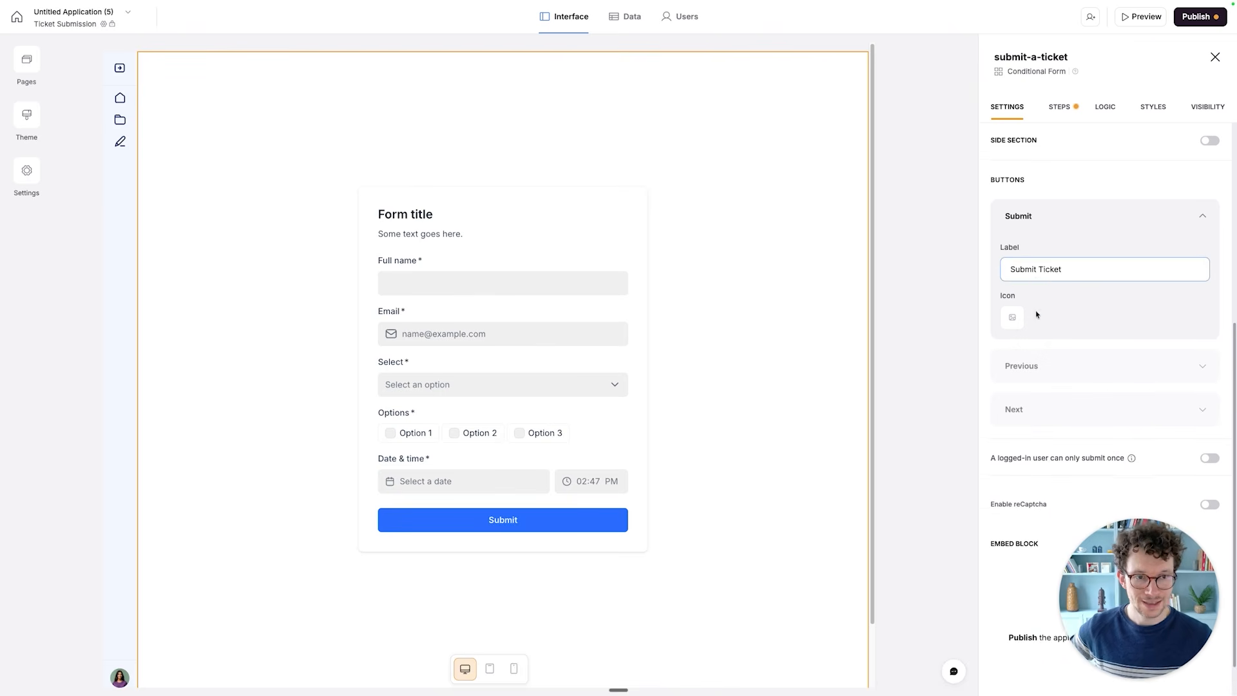
pyautogui.scroll(1, 1036, 311)
pyautogui.scroll(-2, 1036, 311)
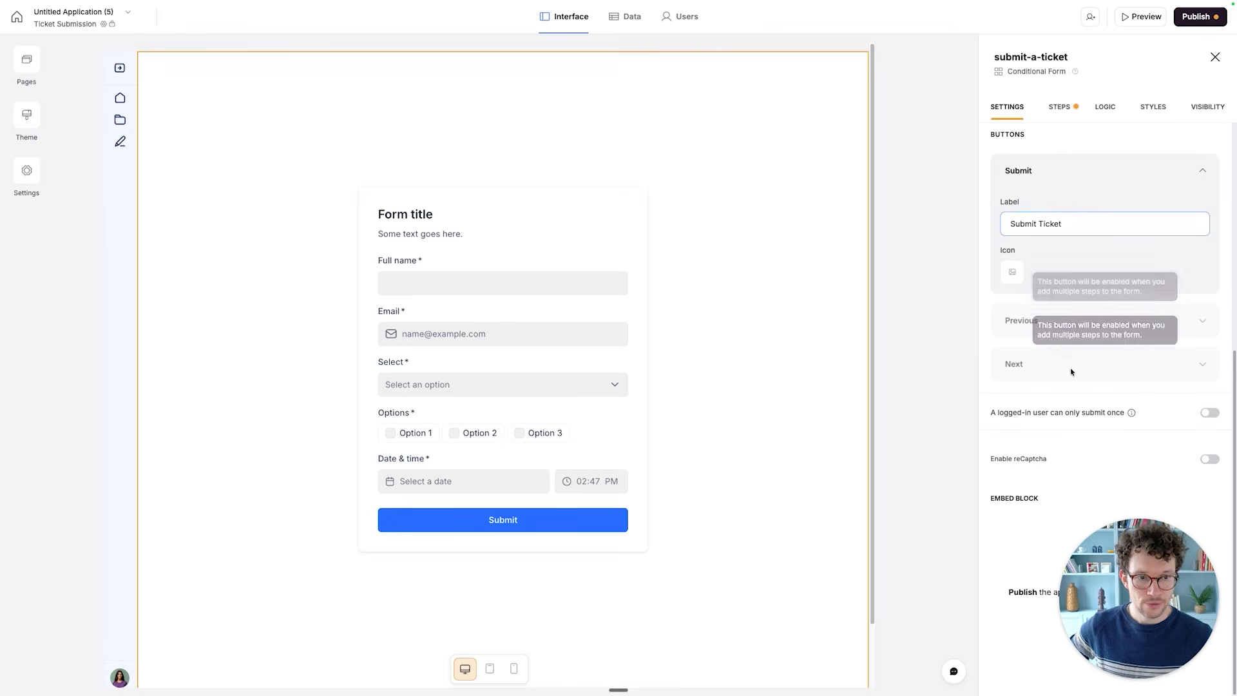
# - Try the form's reCaptcha option and switch it back off
pyautogui.moveTo(1132, 416)
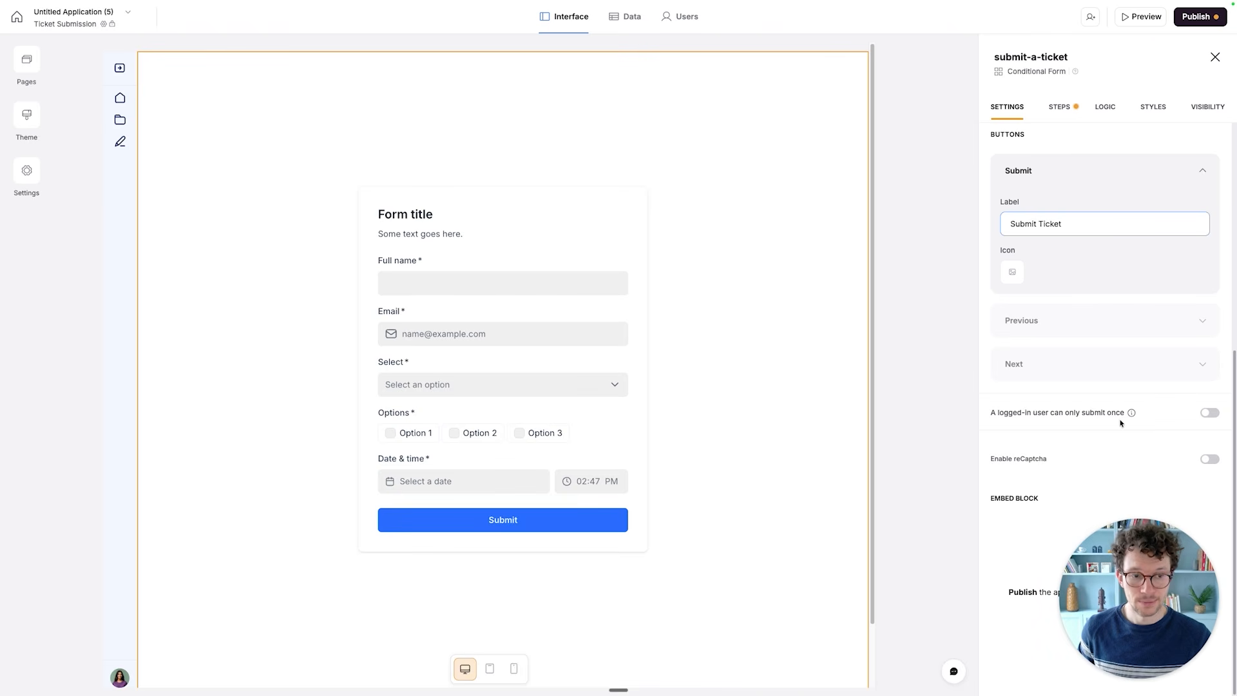
pyautogui.click(1210, 460)
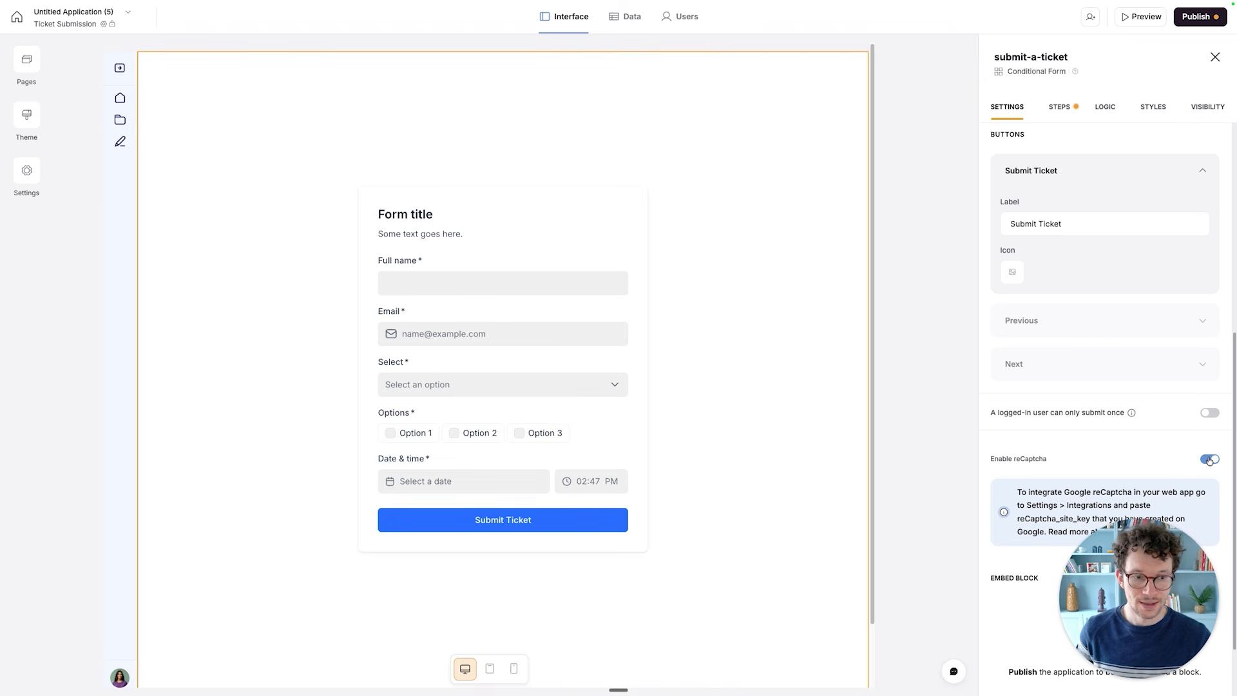
pyautogui.click(1210, 459)
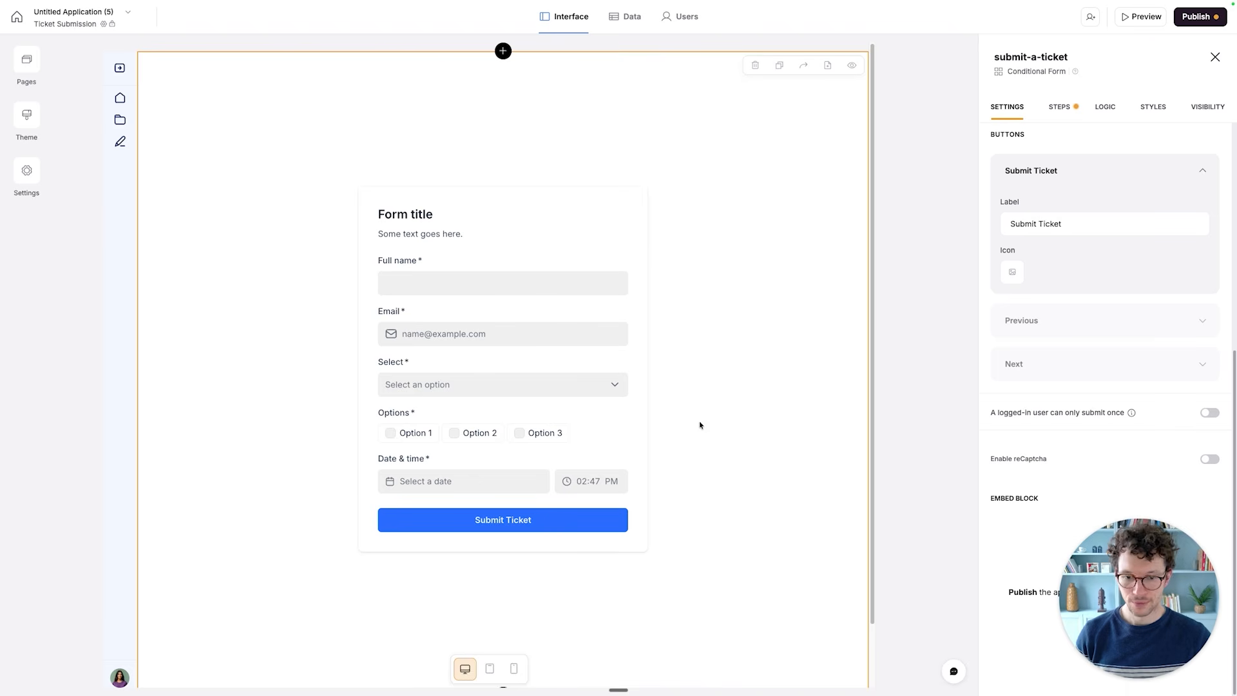
# - Open the form's steps and change the title heading to "Submit a ticket"
pyautogui.click(1067, 113)
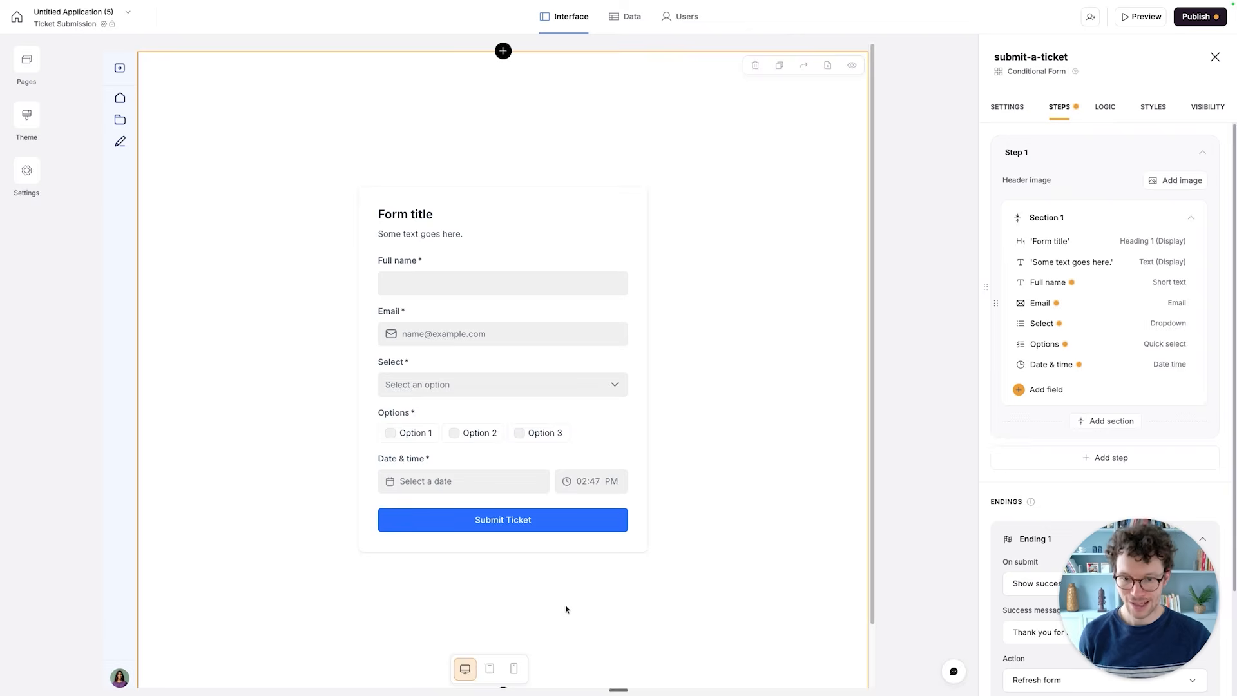
pyautogui.click(1049, 242)
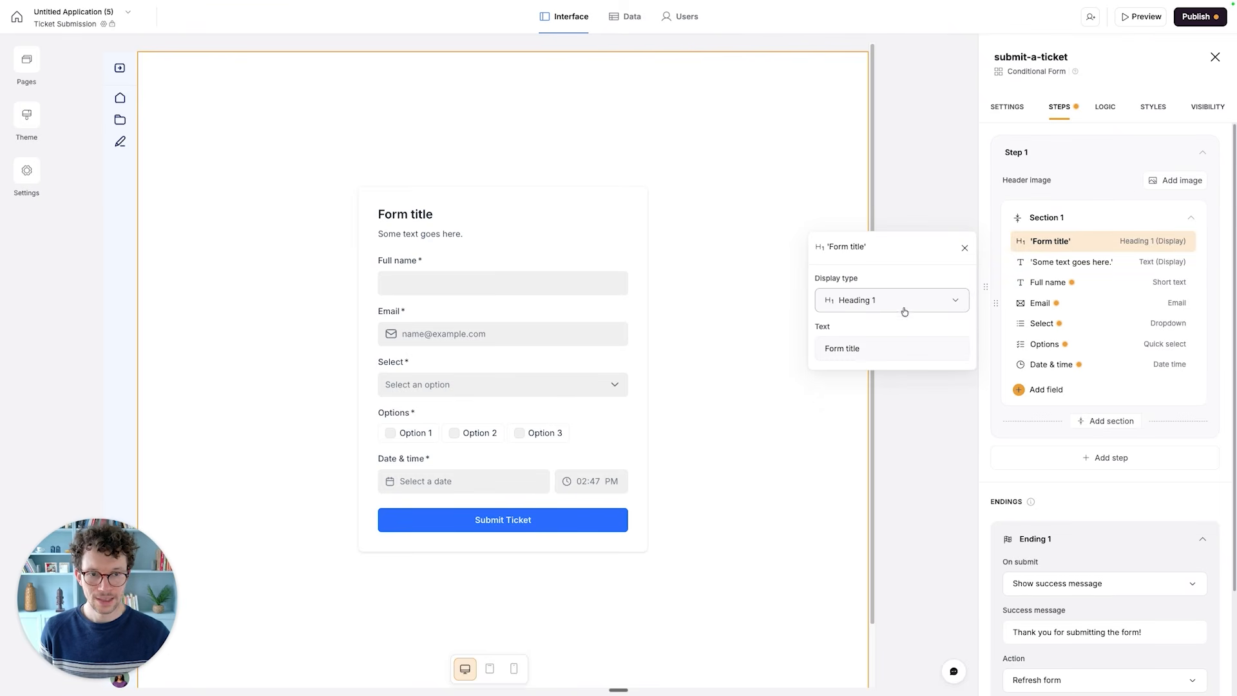
pyautogui.click(879, 343)
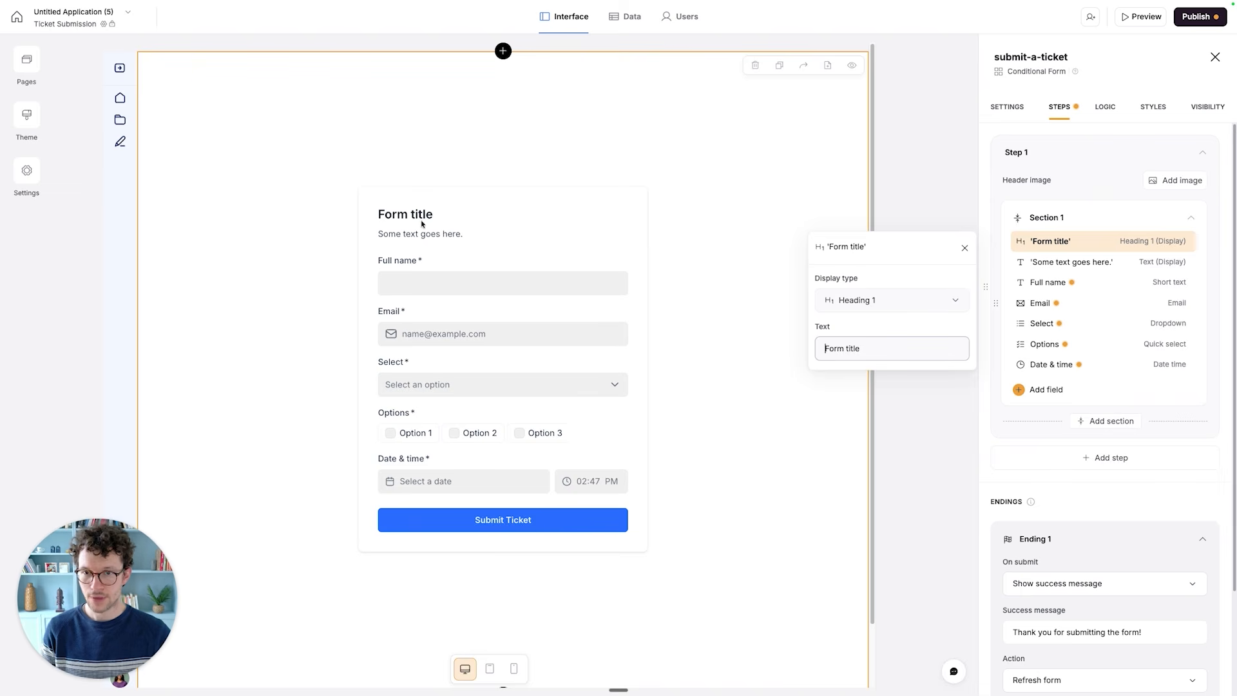
pyautogui.press('super+a')
pyautogui.write('Submit ')
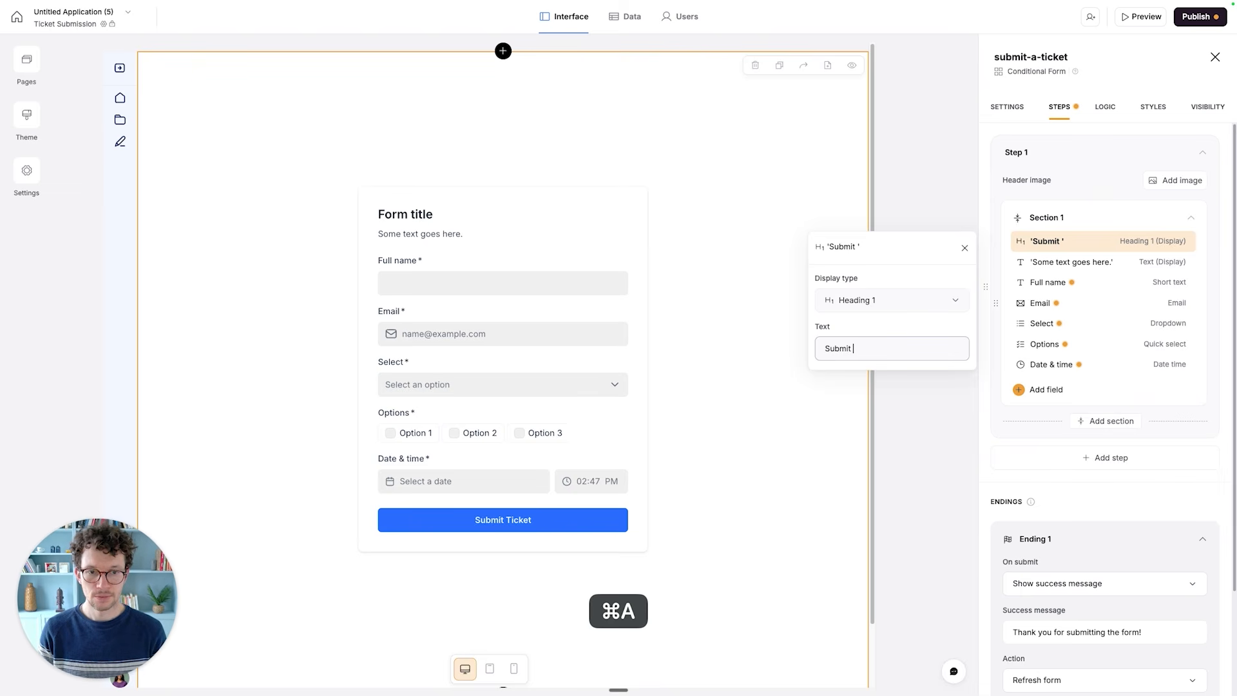
pyautogui.write('a ticket')
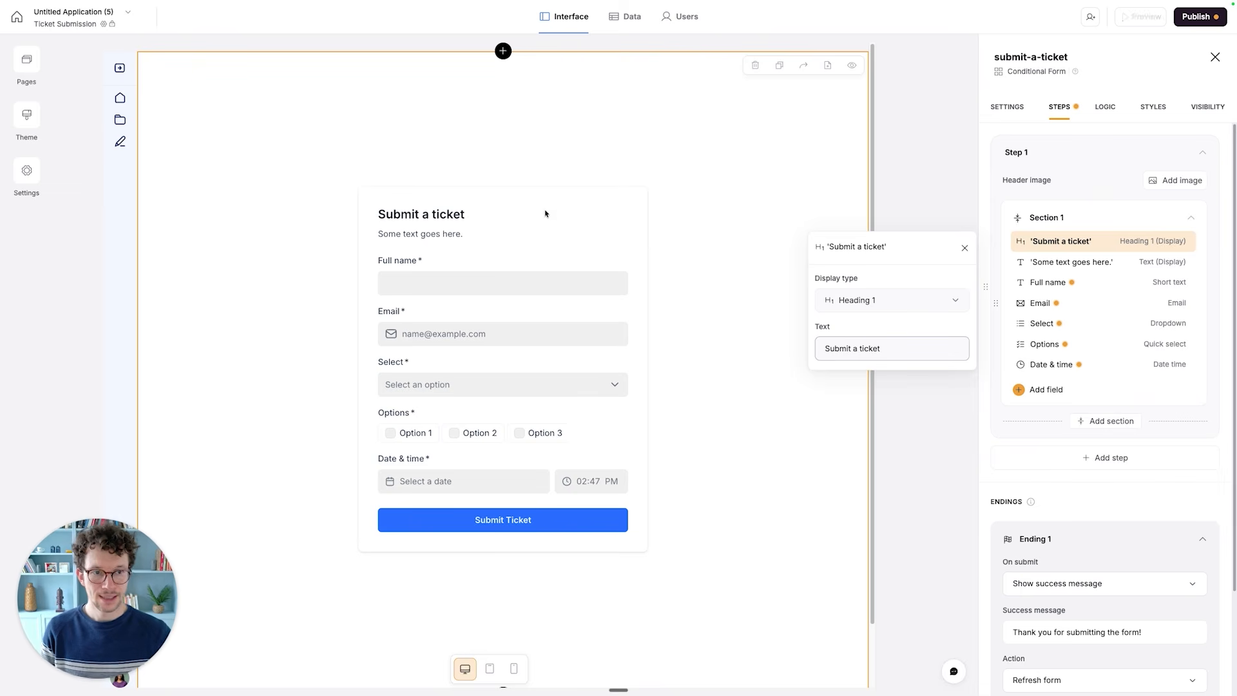
# - Set the text under the form's heading to "Please report the issue you're encountering so the team can fix it."
pyautogui.click(1046, 270)
pyautogui.click(872, 366)
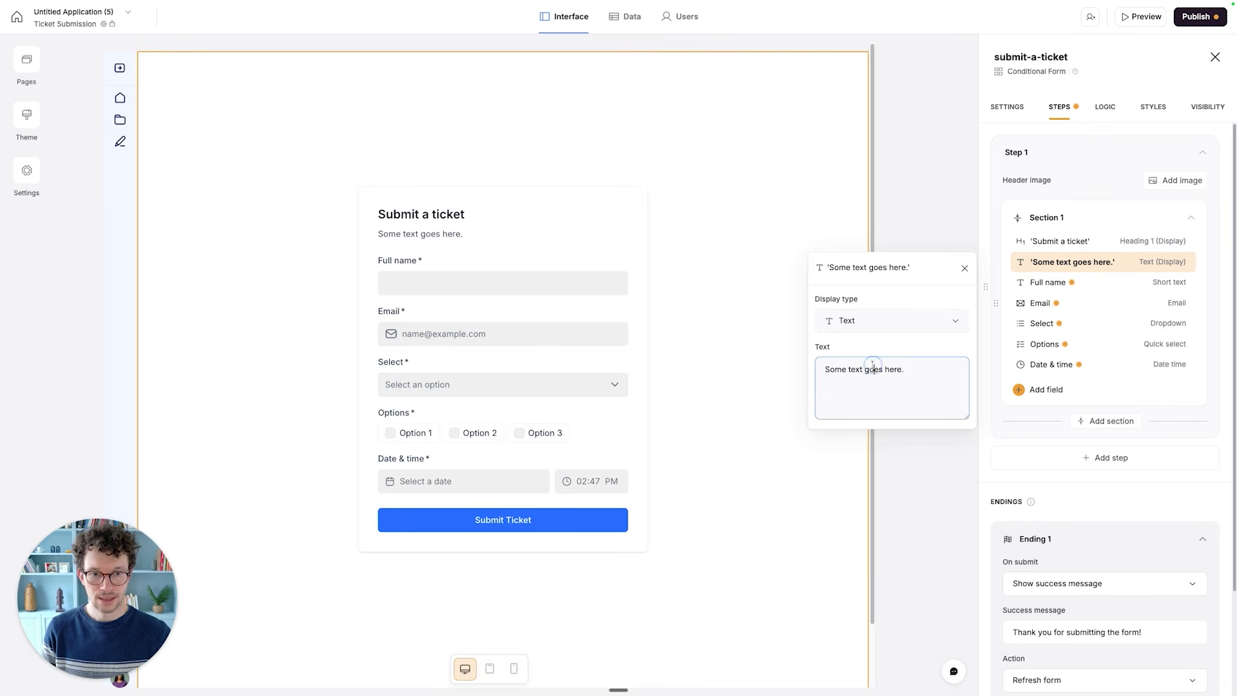
pyautogui.press('super+a')
pyautogui.write('Please')
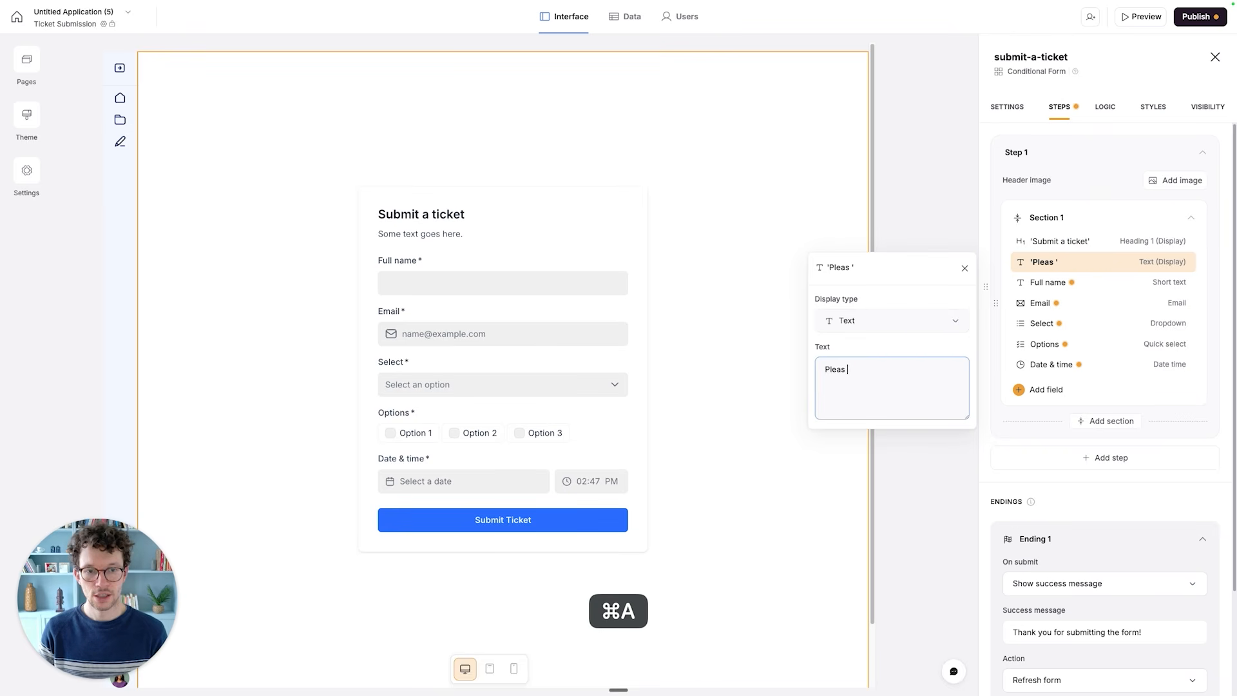
pyautogui.press('BackSpace')
pyautogui.write('e report the is')
pyautogui.write('use yo')
pyautogui.press('BackSpace')
pyautogui.press('BackSpace')
pyautogui.press('BackSpace')
pyautogui.press('BackSpace')
pyautogui.press('BackSpace')
pyautogui.press('BackSpace')
pyautogui.write("sue you're encountering so t")
pyautogui.press('BackSpace')
pyautogui.write('t')
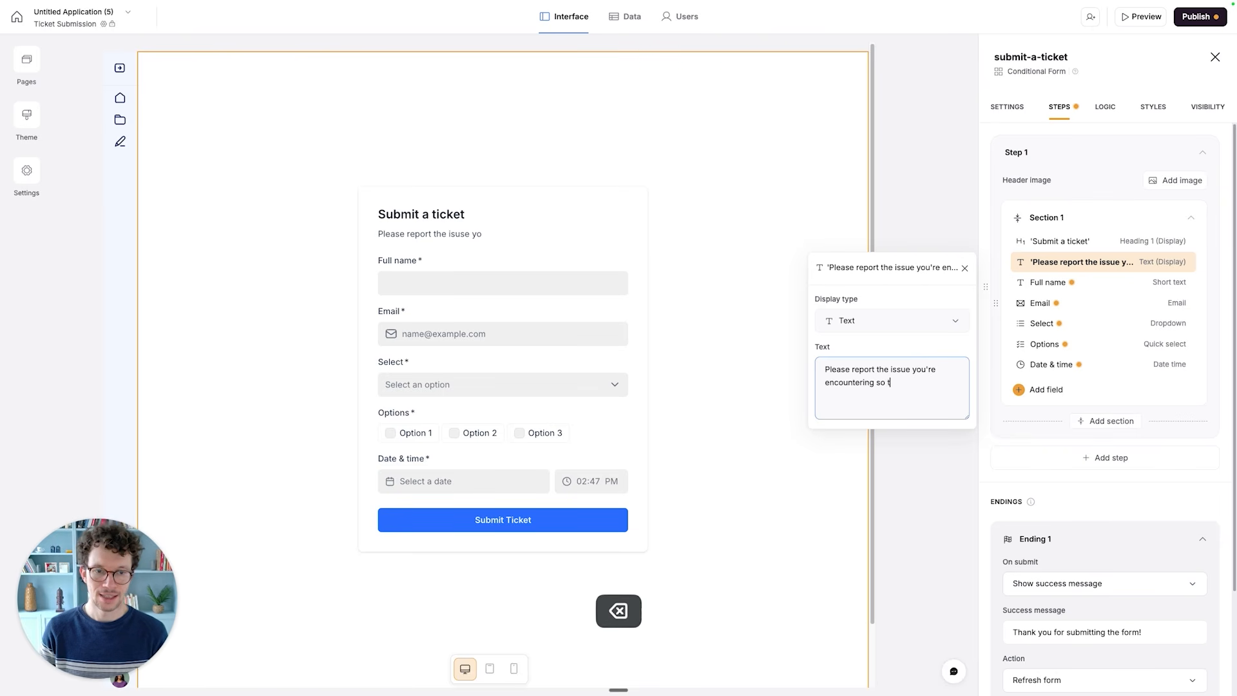
pyautogui.write('he team can fix it.')
pyautogui.click(995, 212)
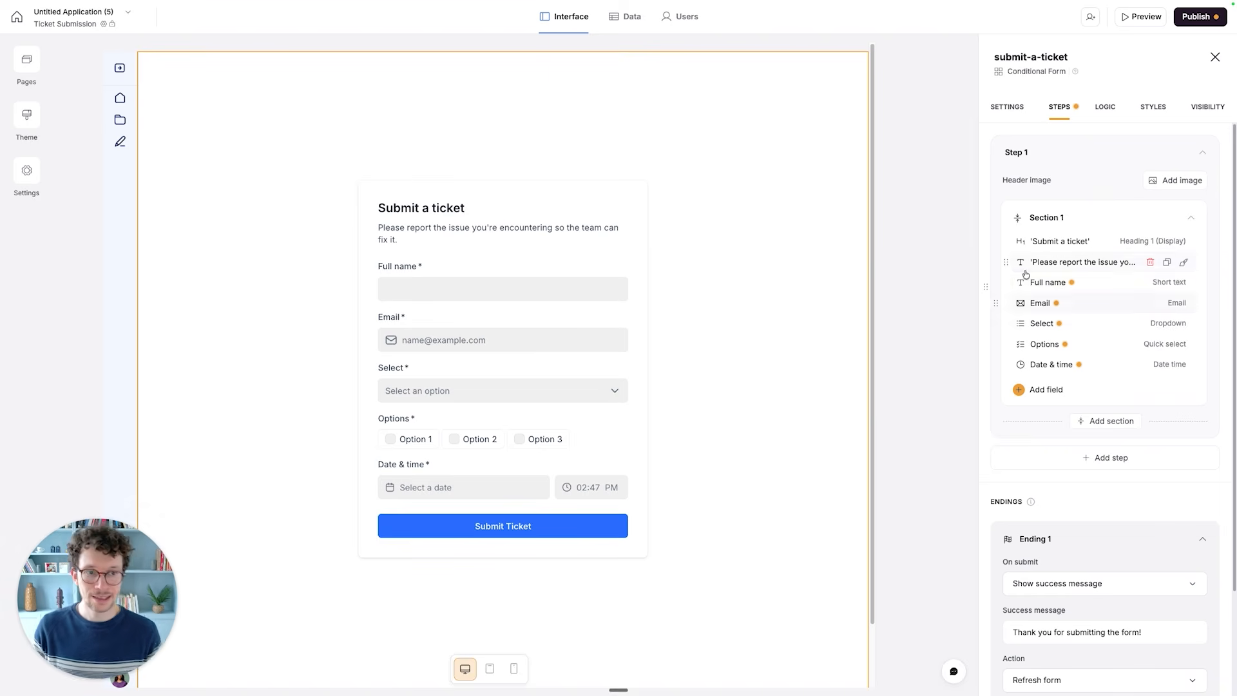
# - Review the settings and validation options of the form's Full name field
pyautogui.click(1051, 283)
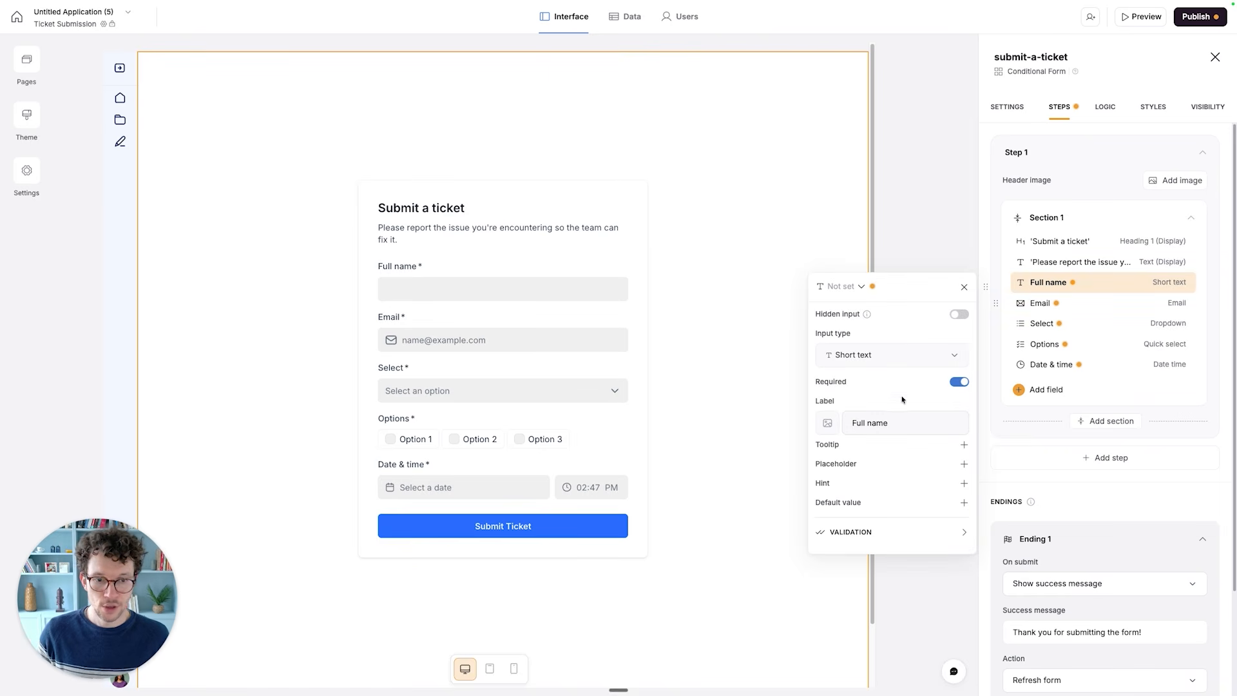
pyautogui.moveTo(865, 315)
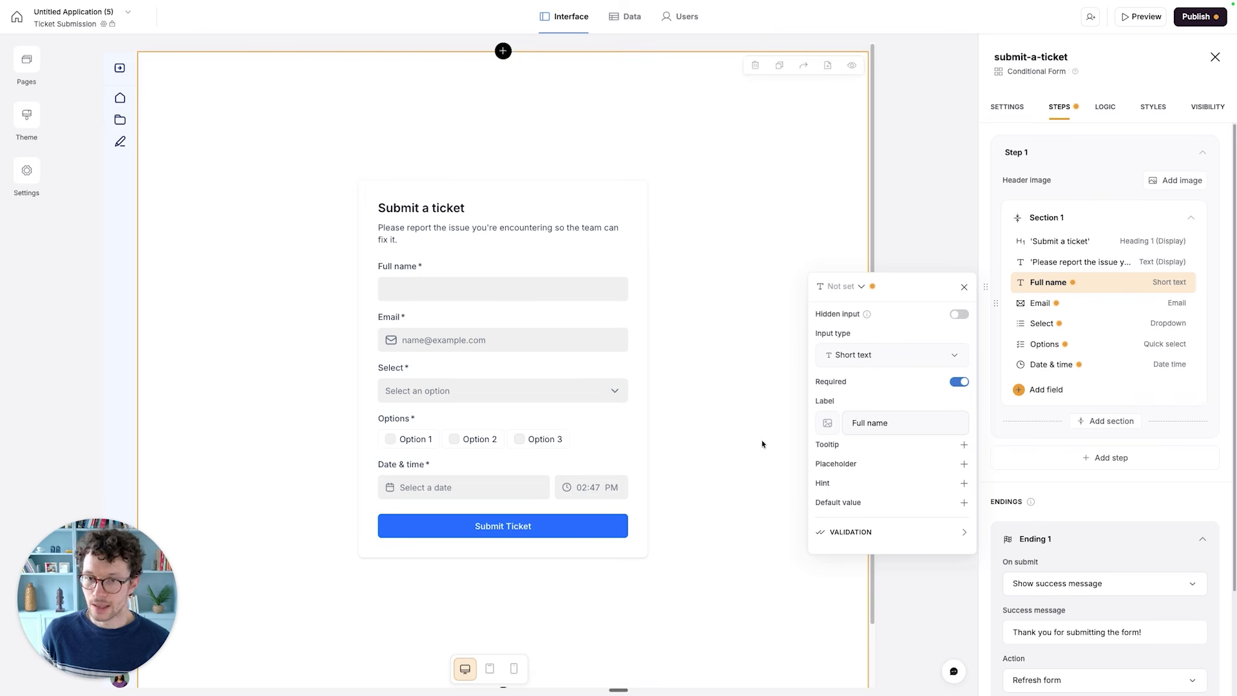
pyautogui.click(874, 534)
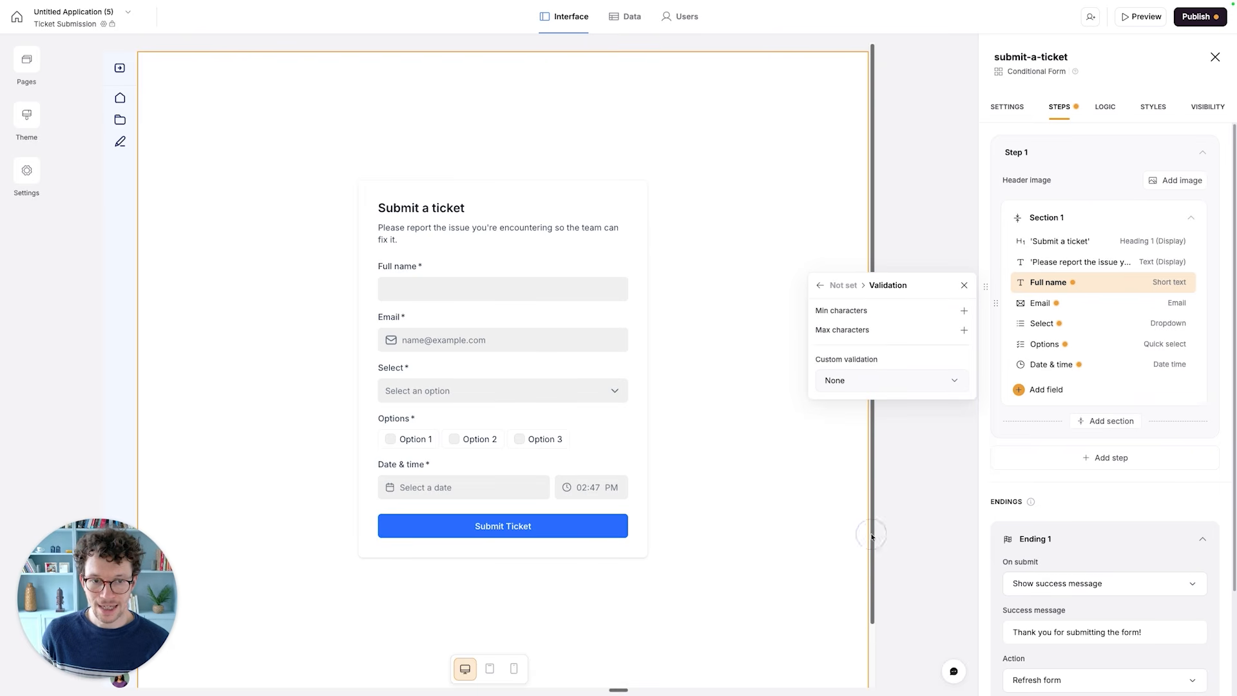
pyautogui.click(820, 284)
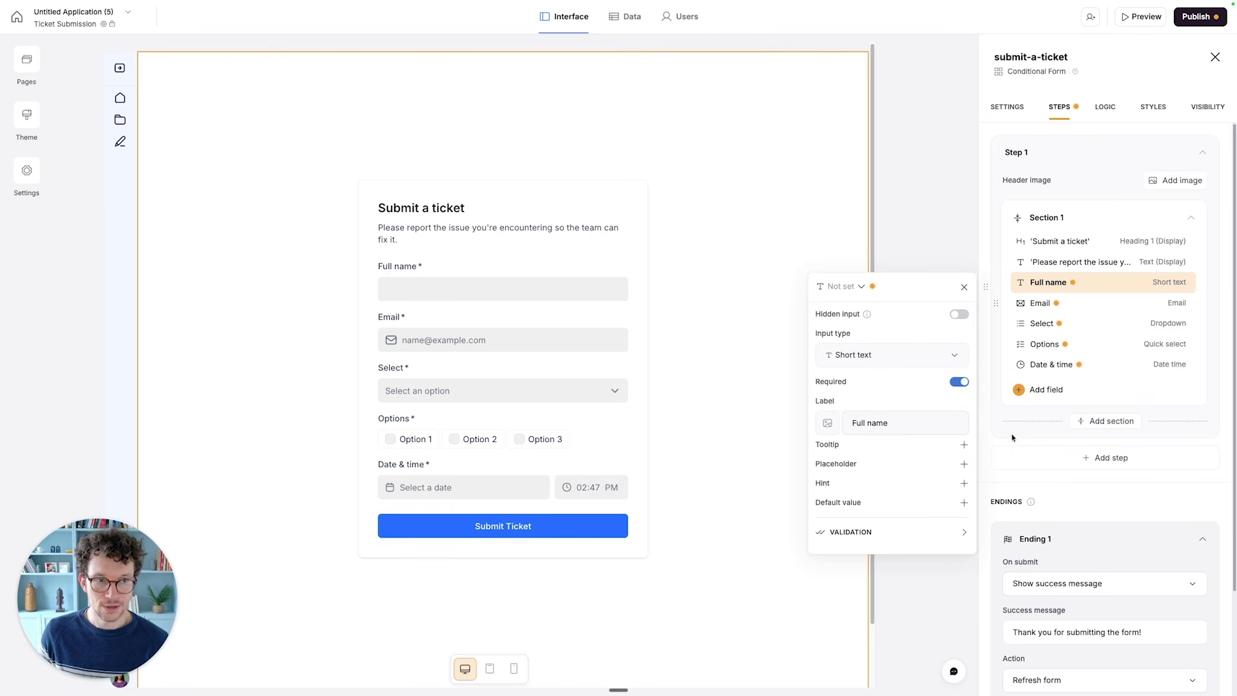
pyautogui.click(1005, 398)
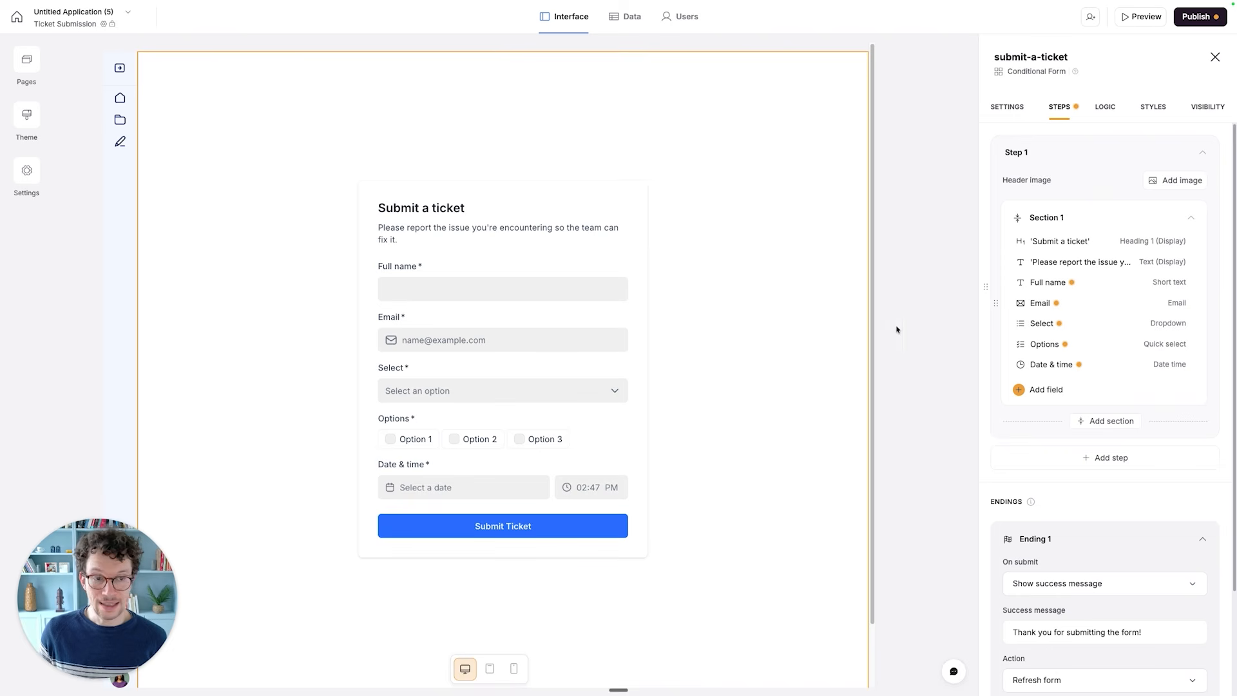
# - Add an Email-type field named Email to the Tickets table in the Ticketing System database
pyautogui.click(620, 29)
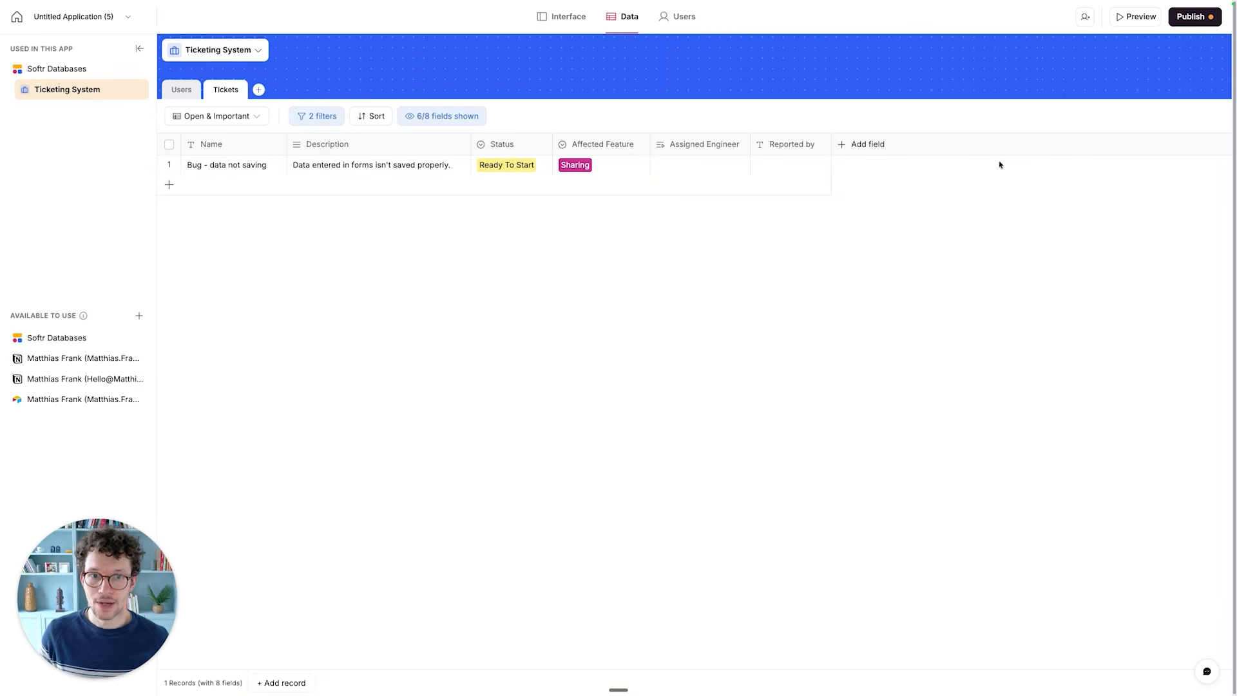
pyautogui.click(851, 144)
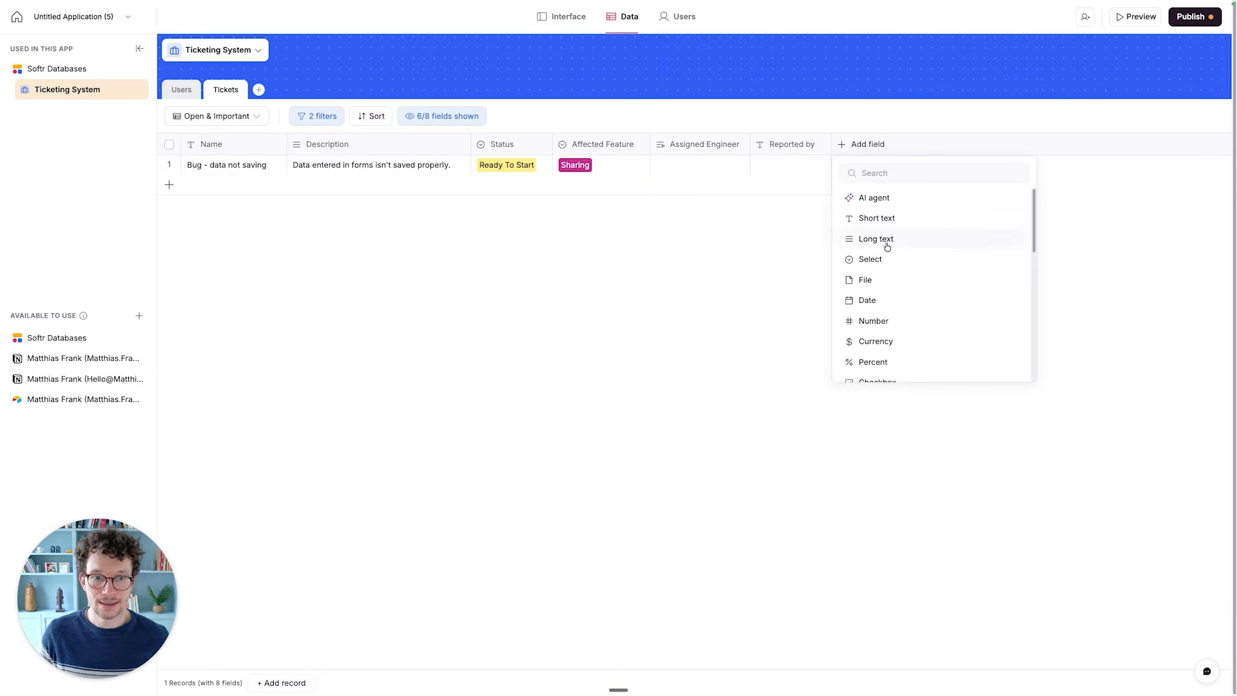
pyautogui.scroll(-3, 880, 328)
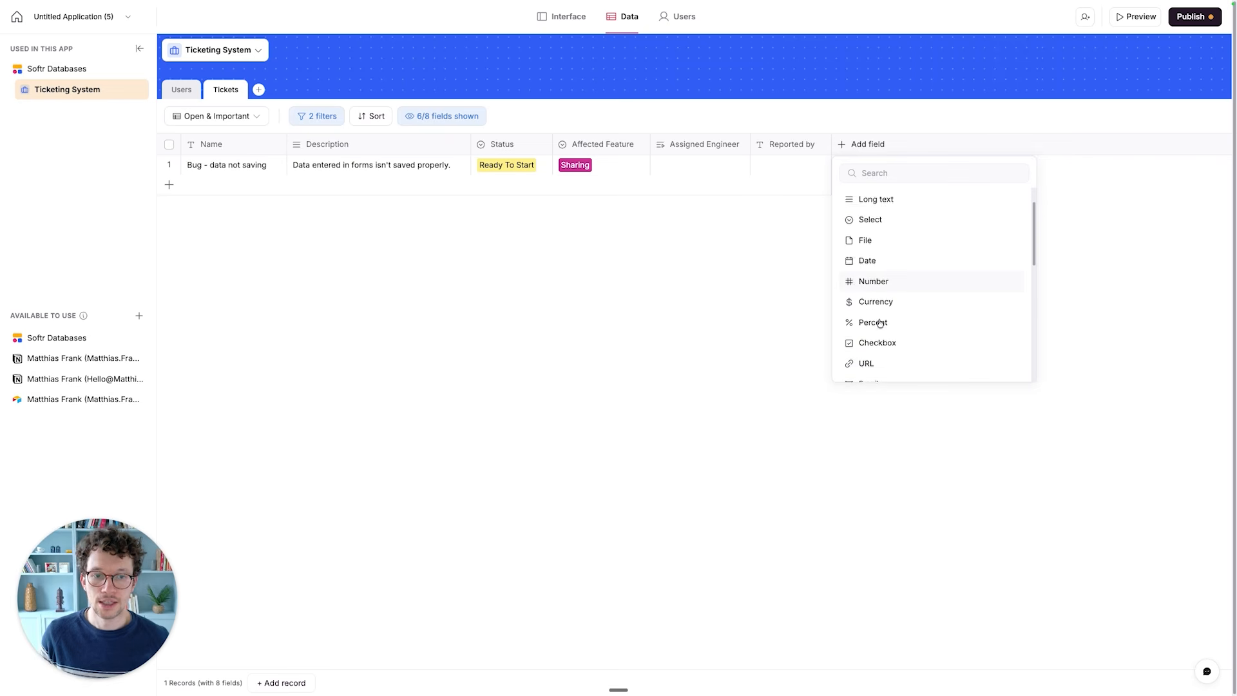
pyautogui.click(875, 350)
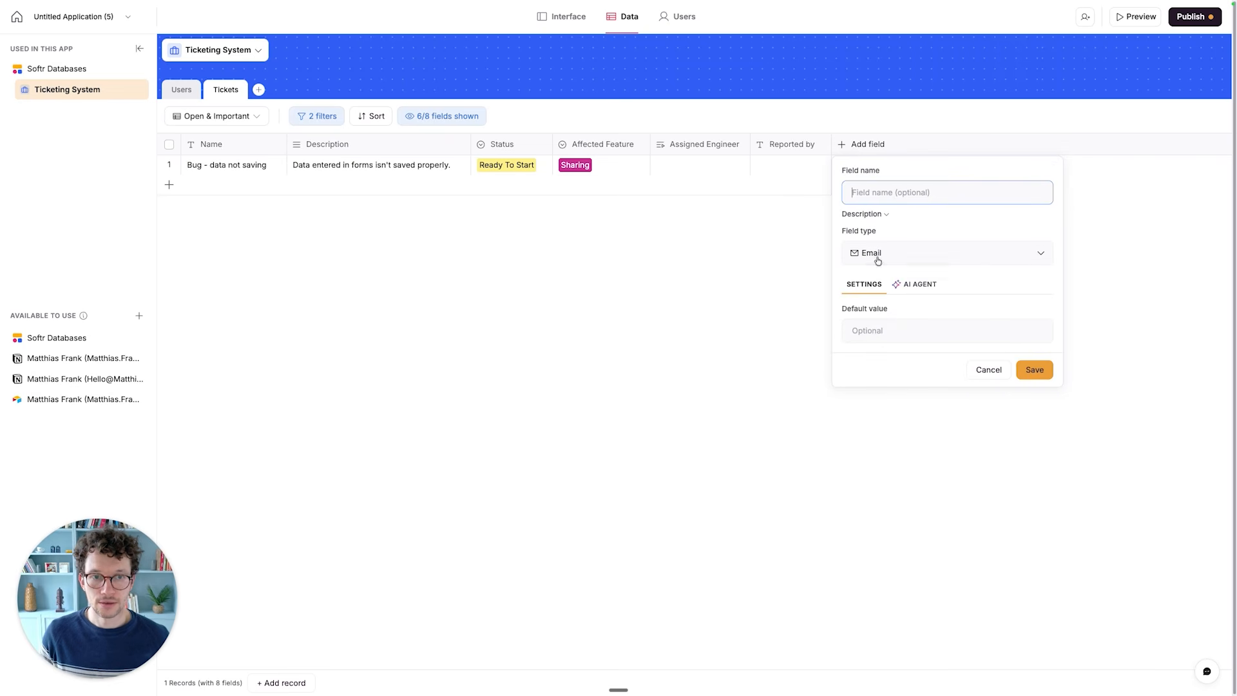
pyautogui.write('Email')
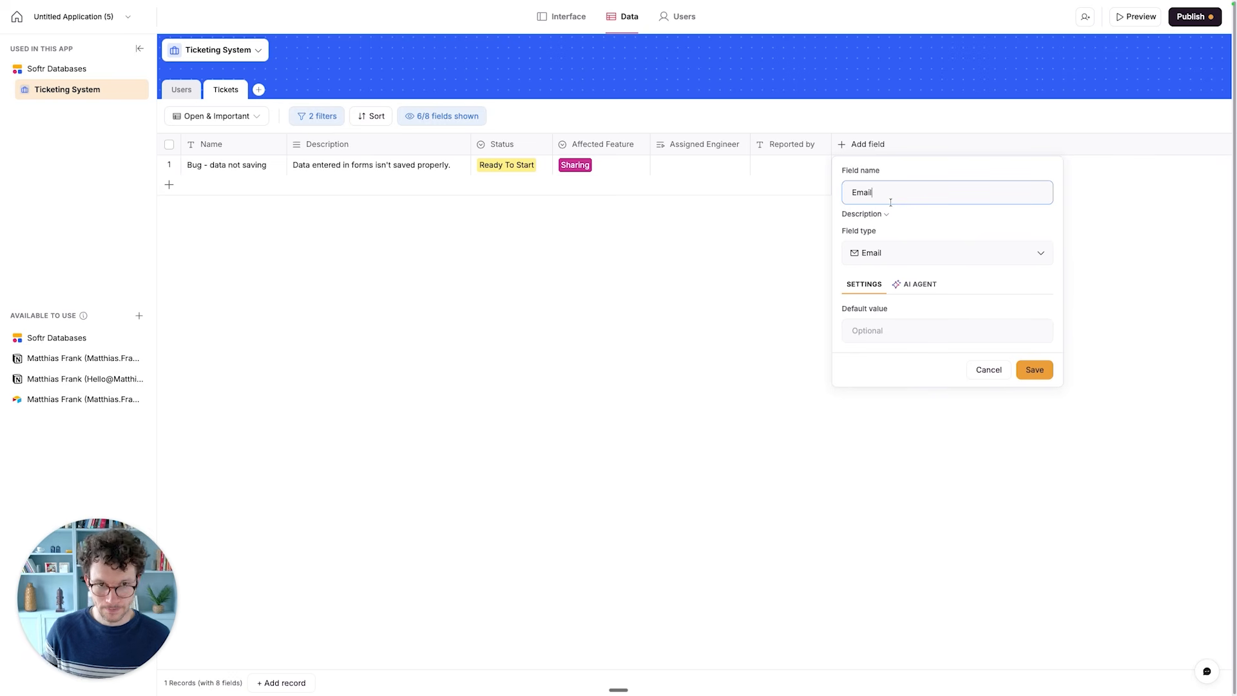
pyautogui.click(1043, 373)
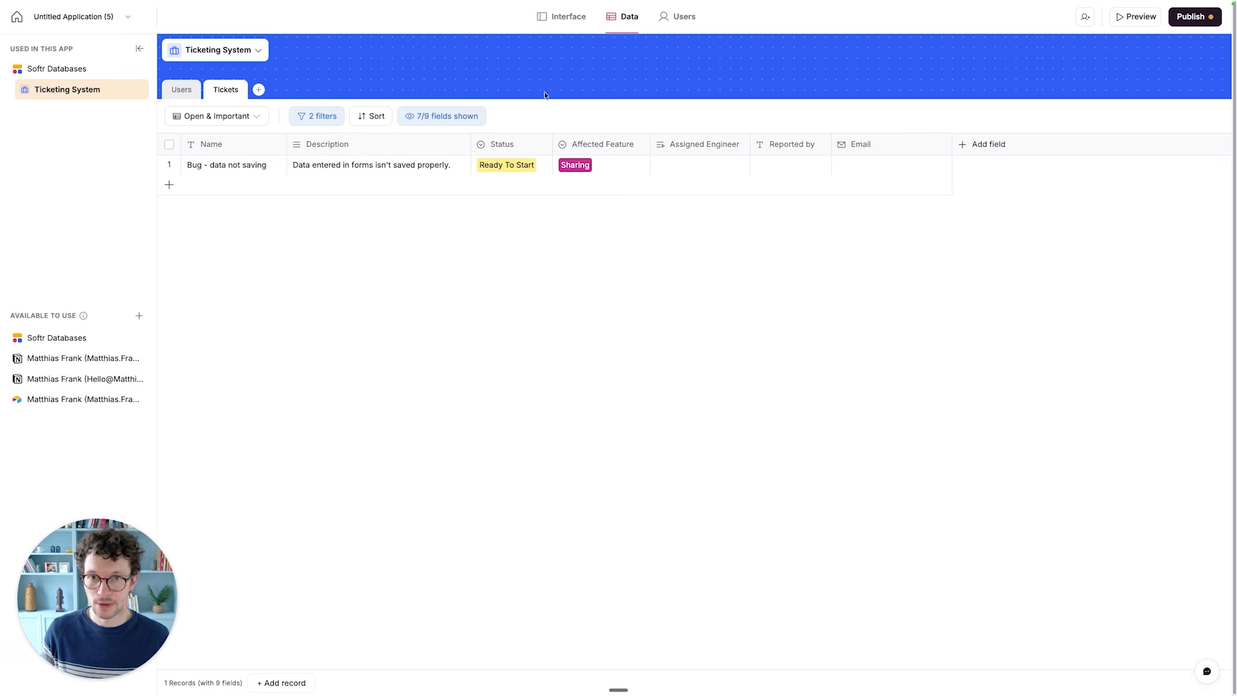
# - Return to the submit-a-ticket form's steps and change the Select dropdown's label to Priority
pyautogui.click(561, 16)
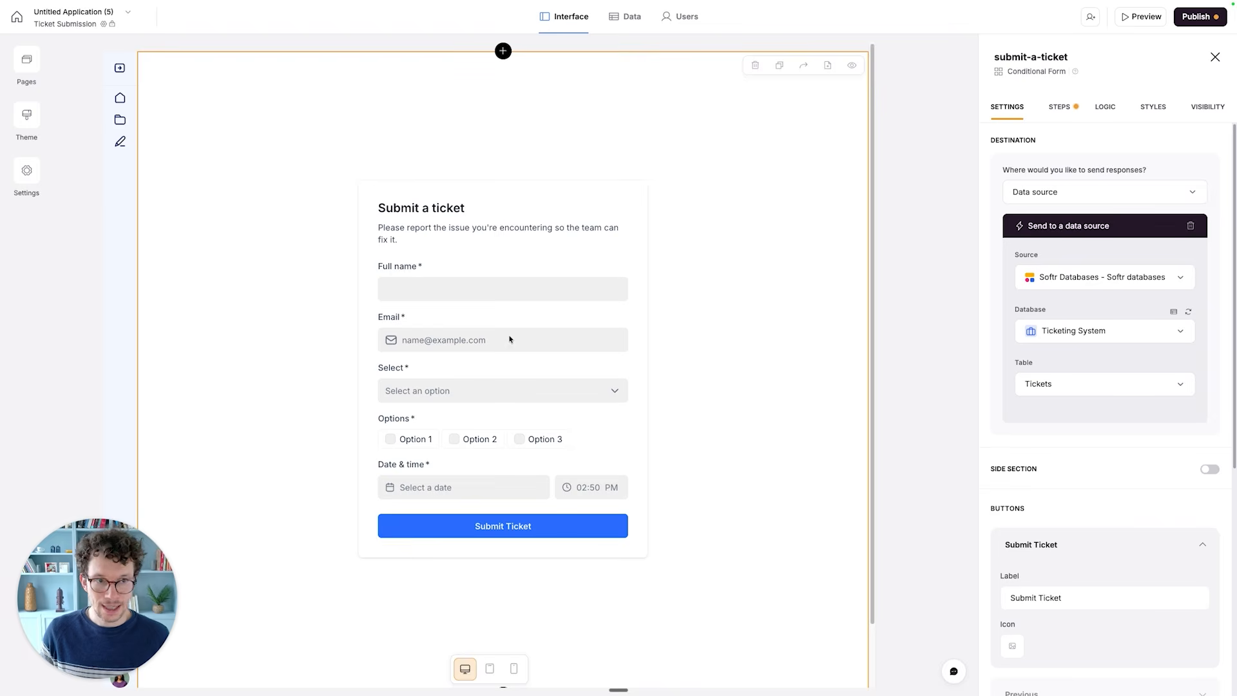
pyautogui.click(1060, 106)
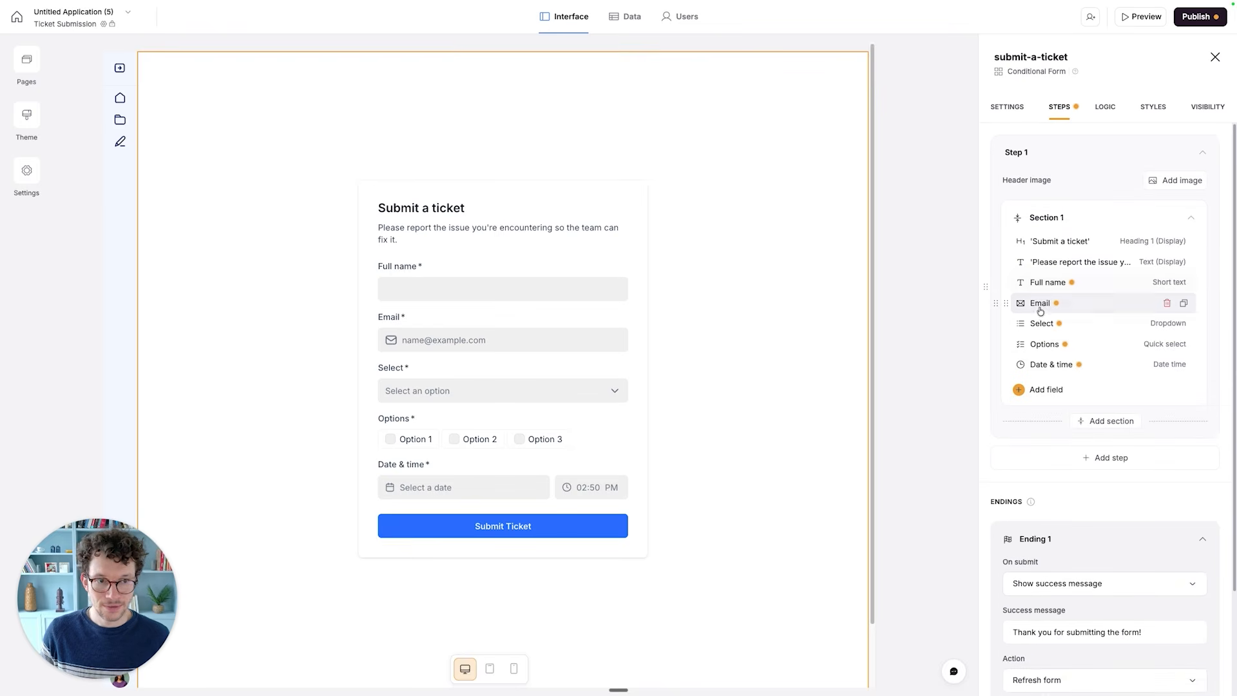
pyautogui.scroll(-1, 527, 377)
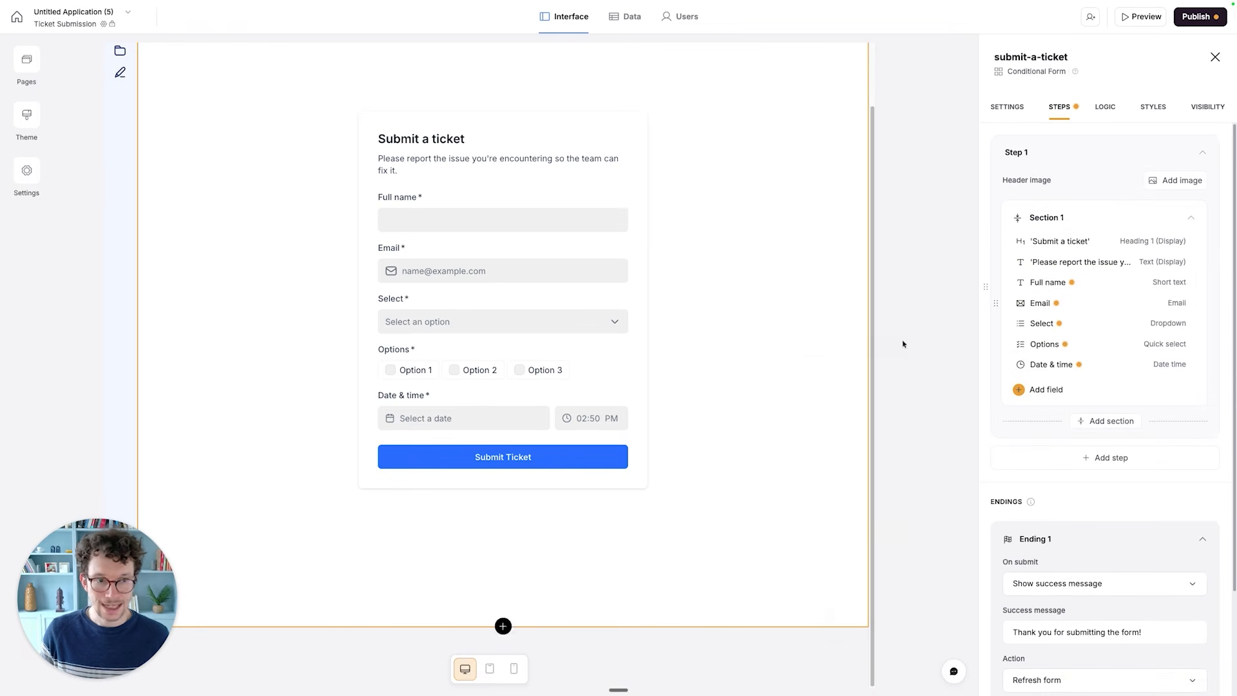
pyautogui.click(1042, 324)
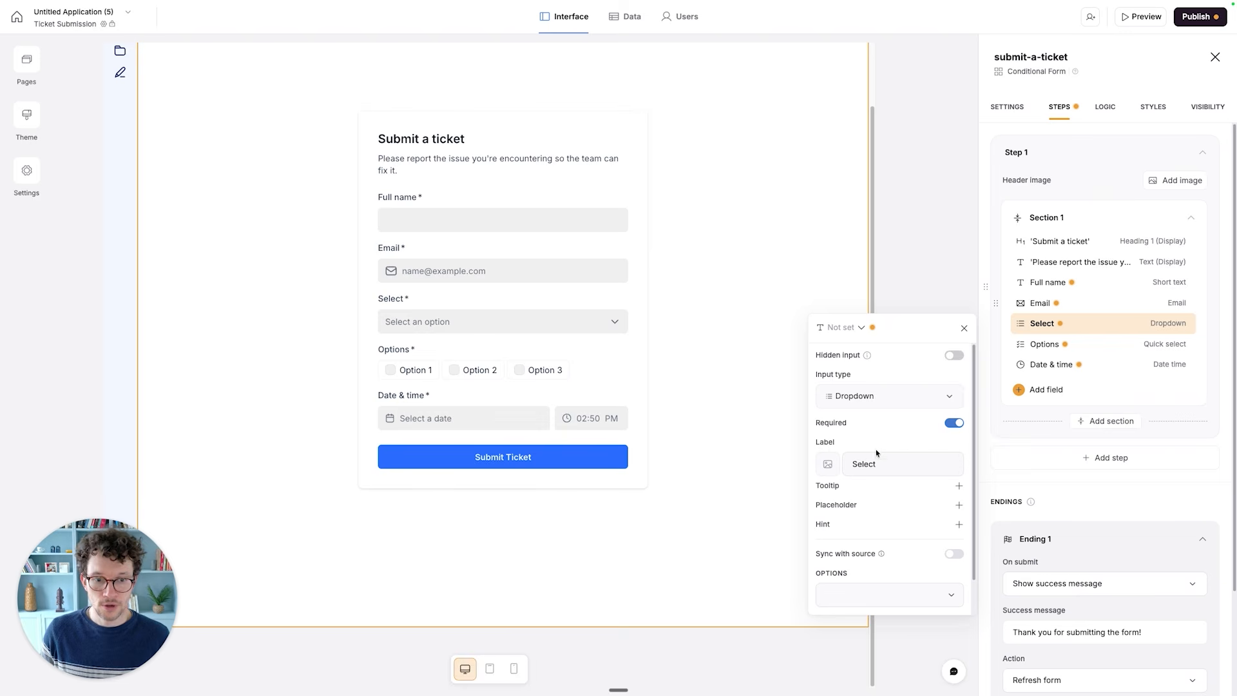
pyautogui.scroll(-1, 876, 453)
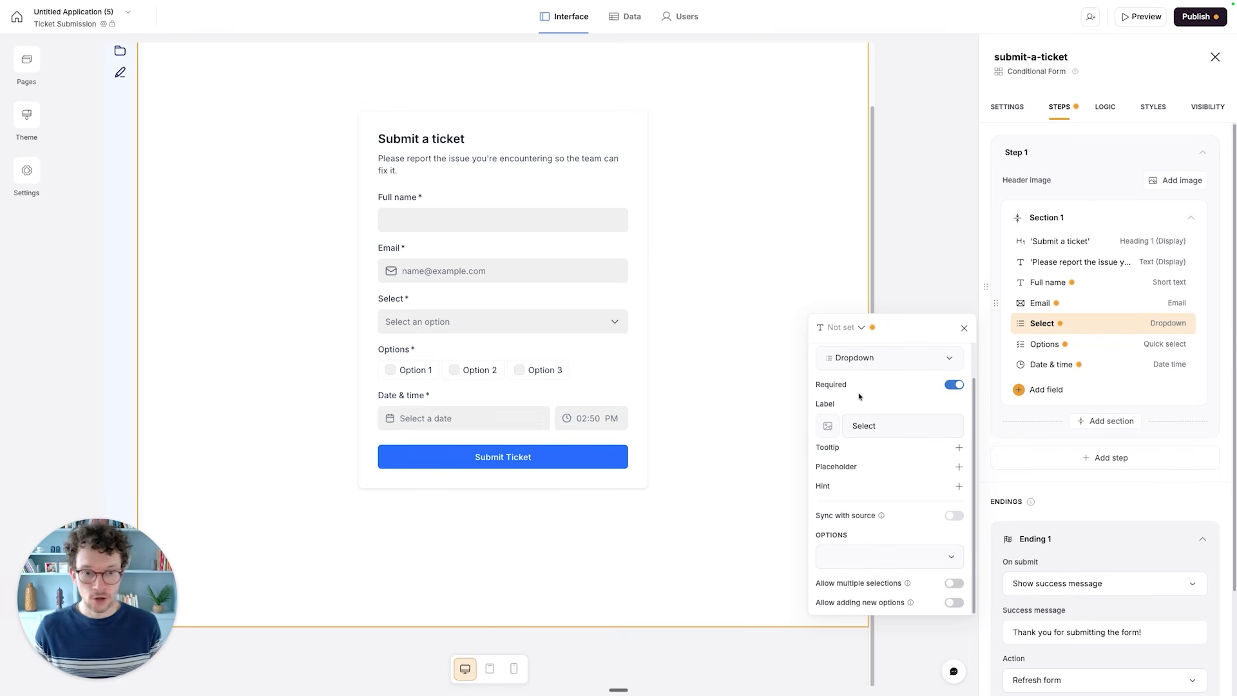
pyautogui.scroll(1, 859, 396)
pyautogui.click(900, 464)
pyautogui.press('super+a')
pyautogui.write('Priority')
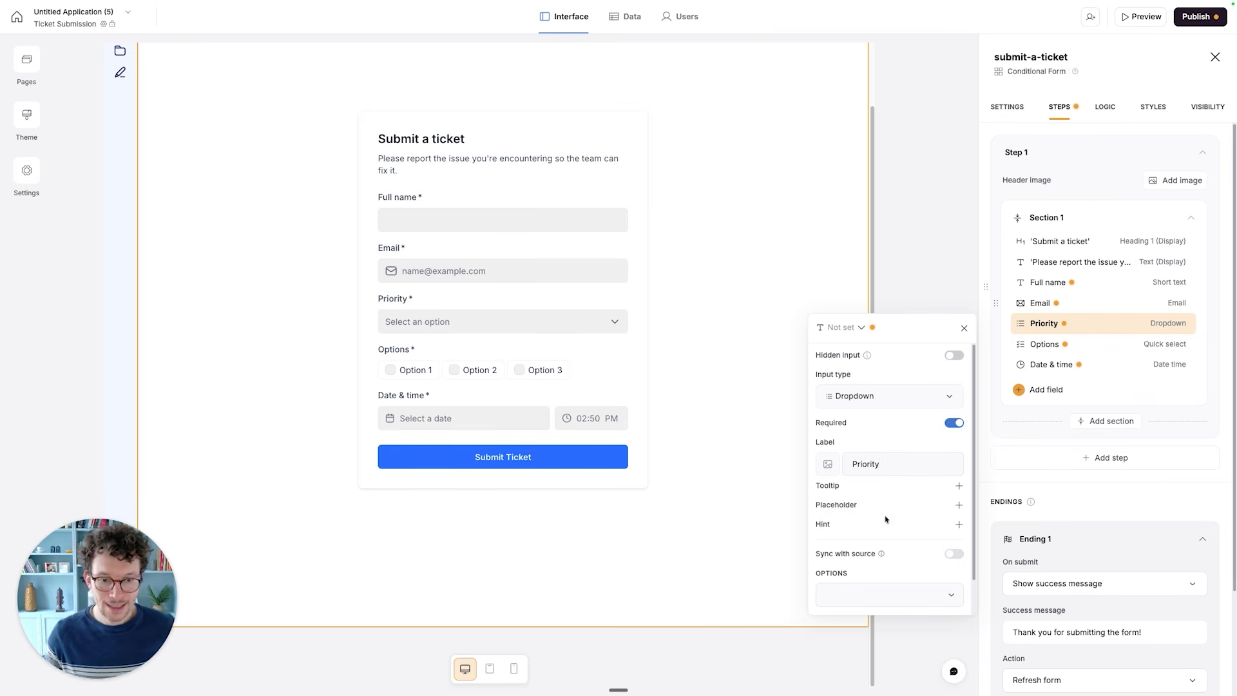
# - Map the Priority dropdown to the table's Priority field and sort its options as defined in source
pyautogui.scroll(-1, 879, 589)
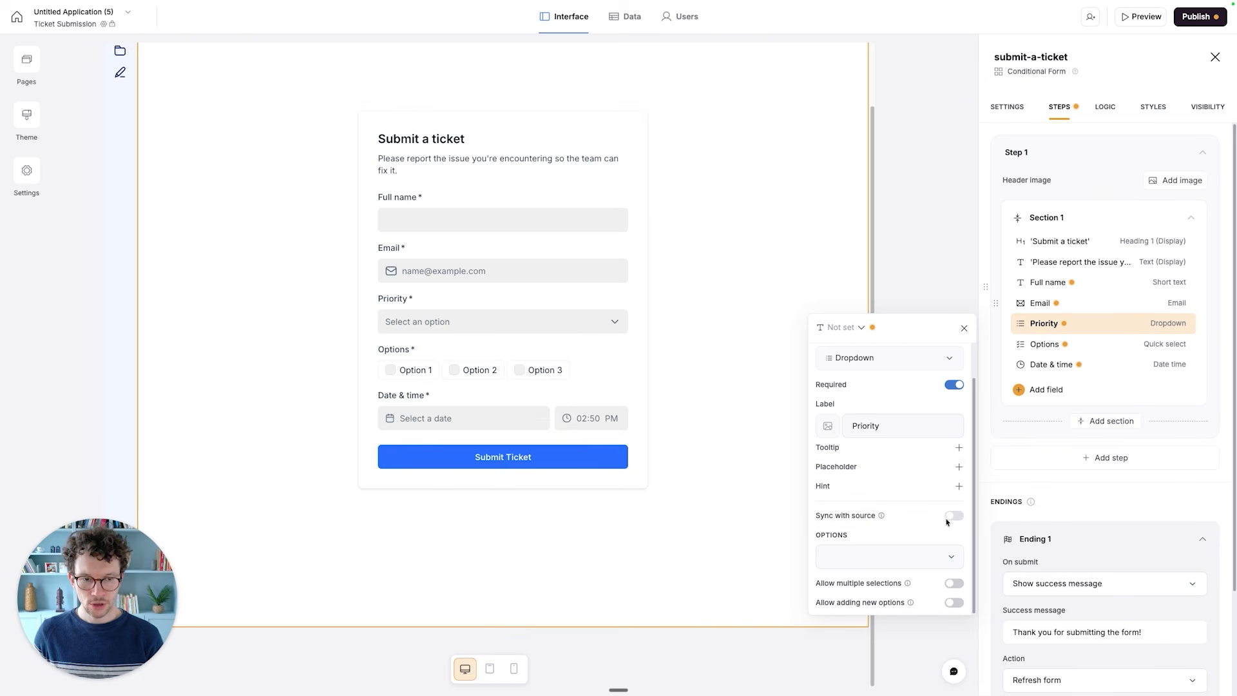
pyautogui.click(852, 328)
pyautogui.scroll(-3, 864, 428)
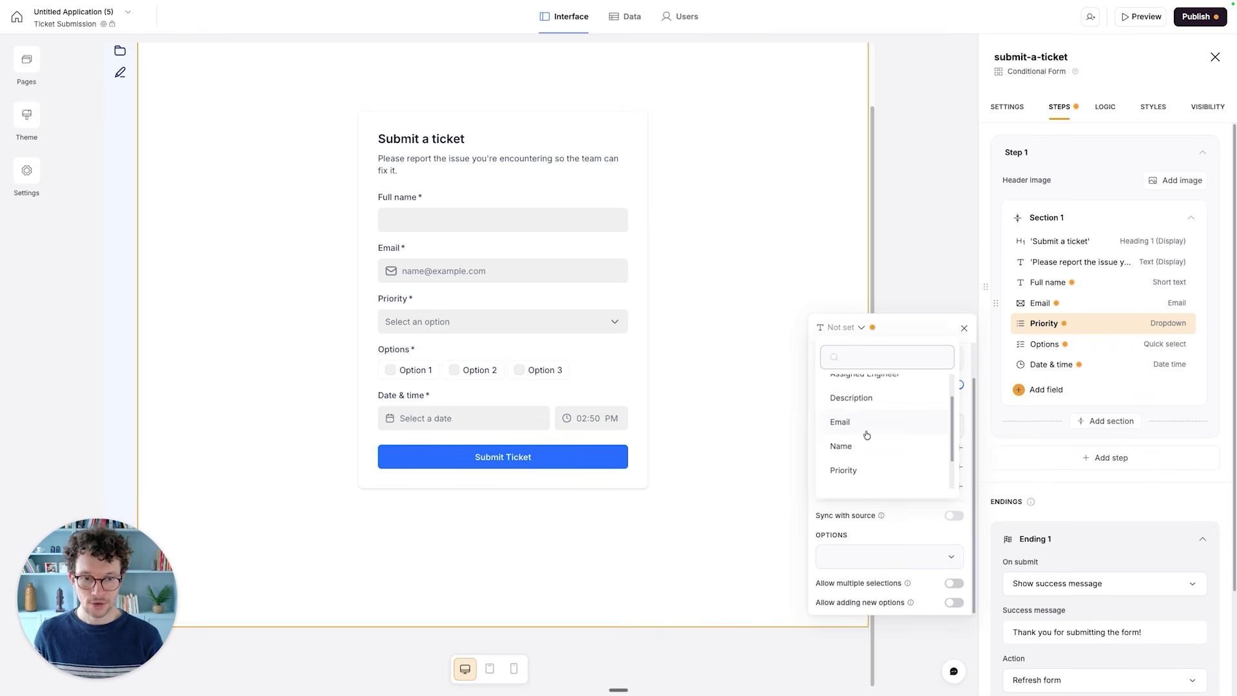
pyautogui.click(862, 432)
pyautogui.scroll(-1, 883, 484)
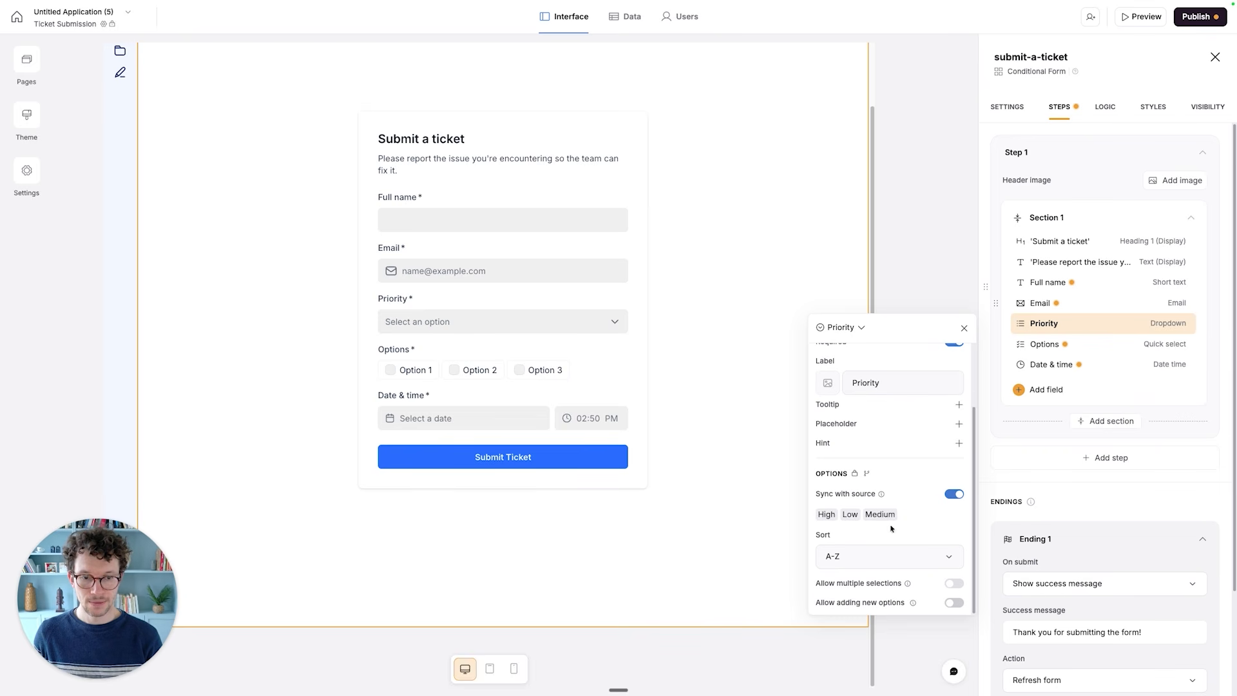
pyautogui.click(872, 556)
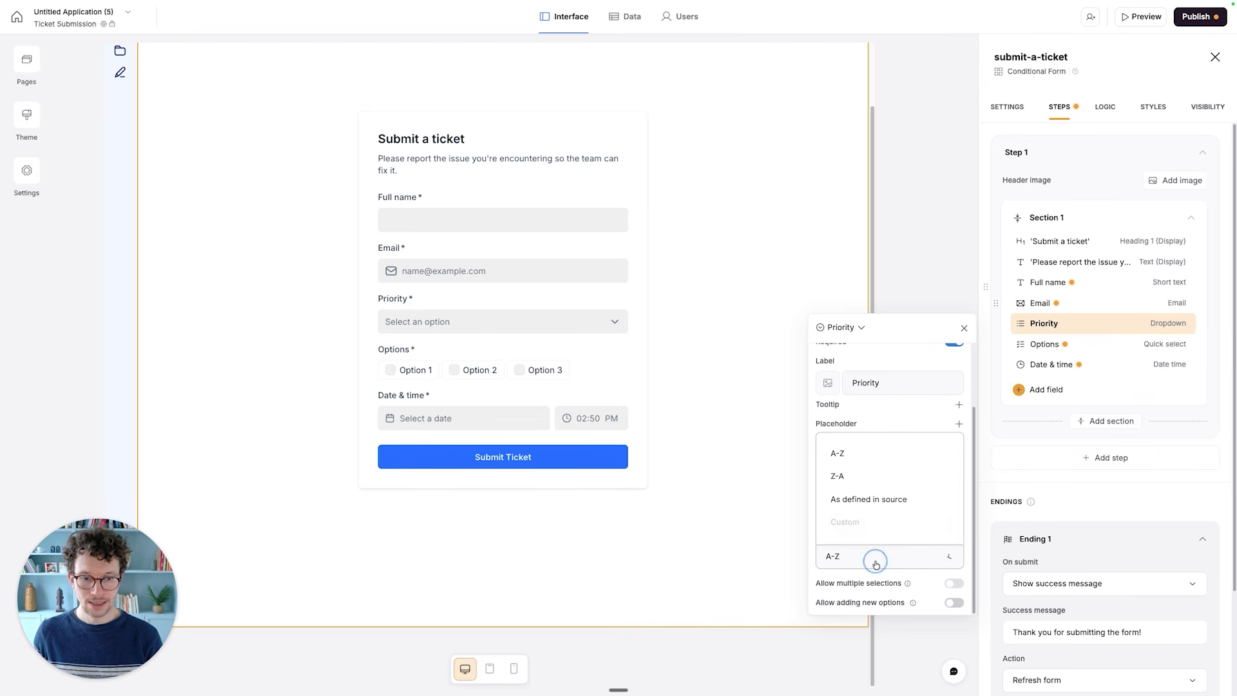
pyautogui.click(871, 500)
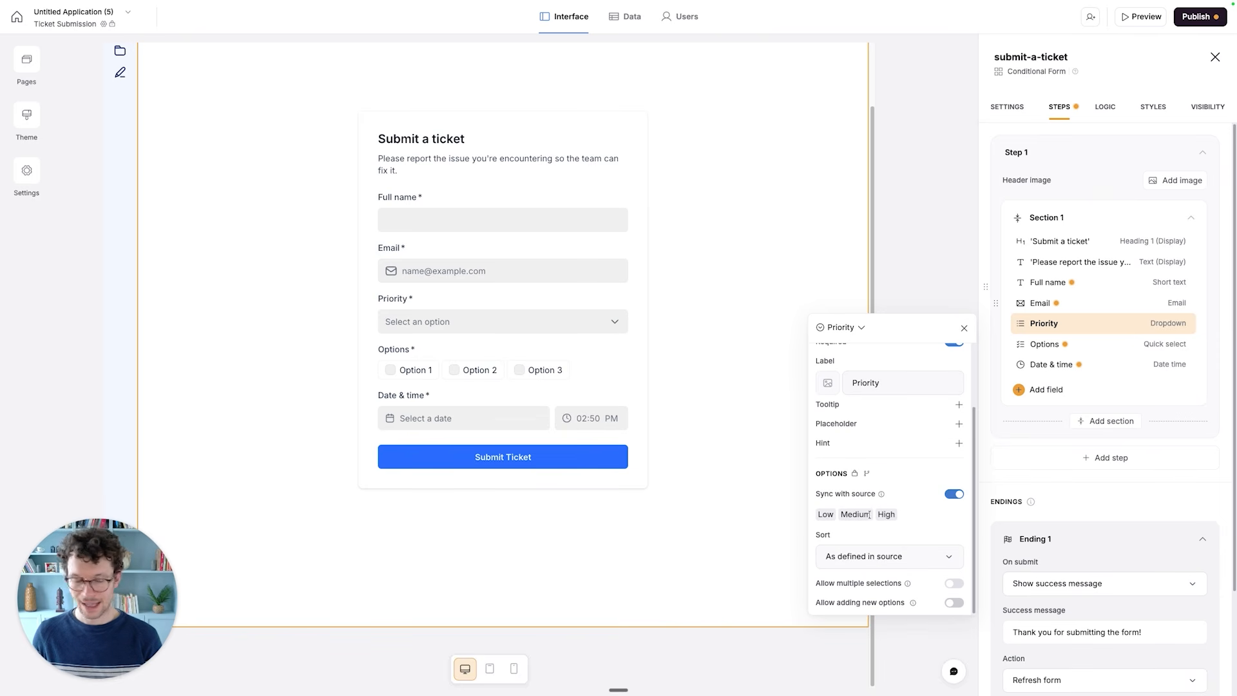
# - Map the form's Full name field to the Name field of the Tickets table
pyautogui.click(1057, 283)
pyautogui.click(862, 289)
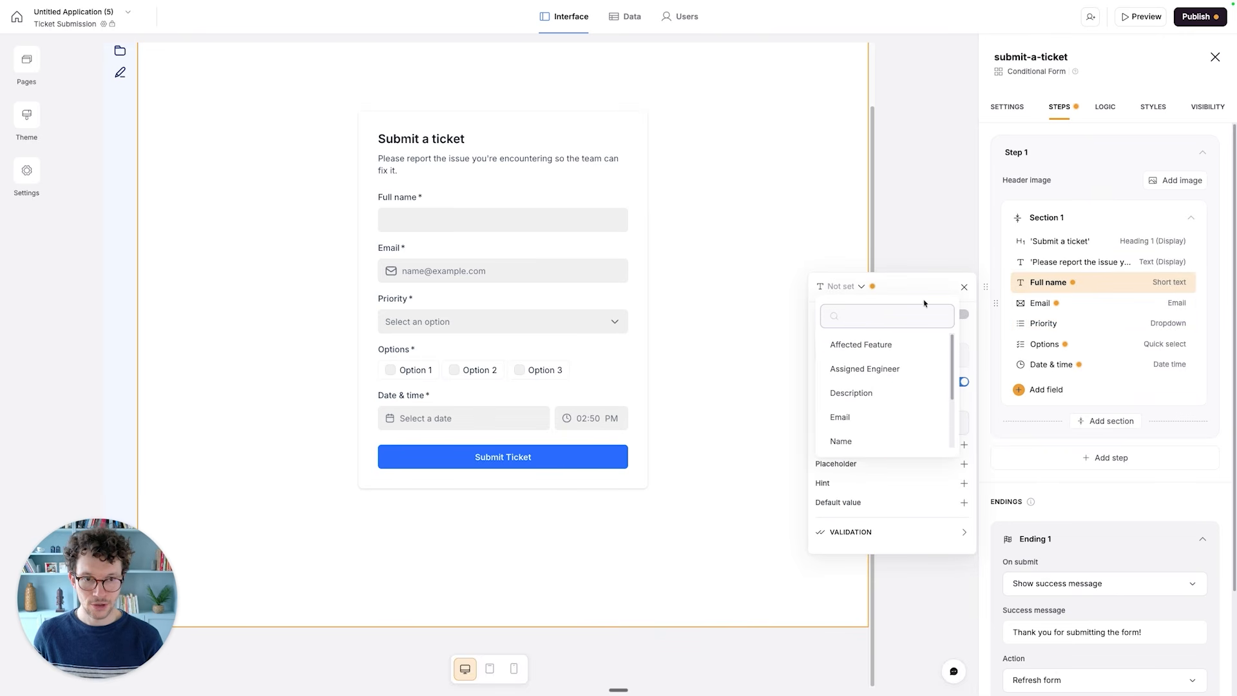
pyautogui.scroll(-1, 857, 369)
pyautogui.click(842, 423)
# - Map the form's Email field to the Email field of the Tickets table
pyautogui.click(1035, 304)
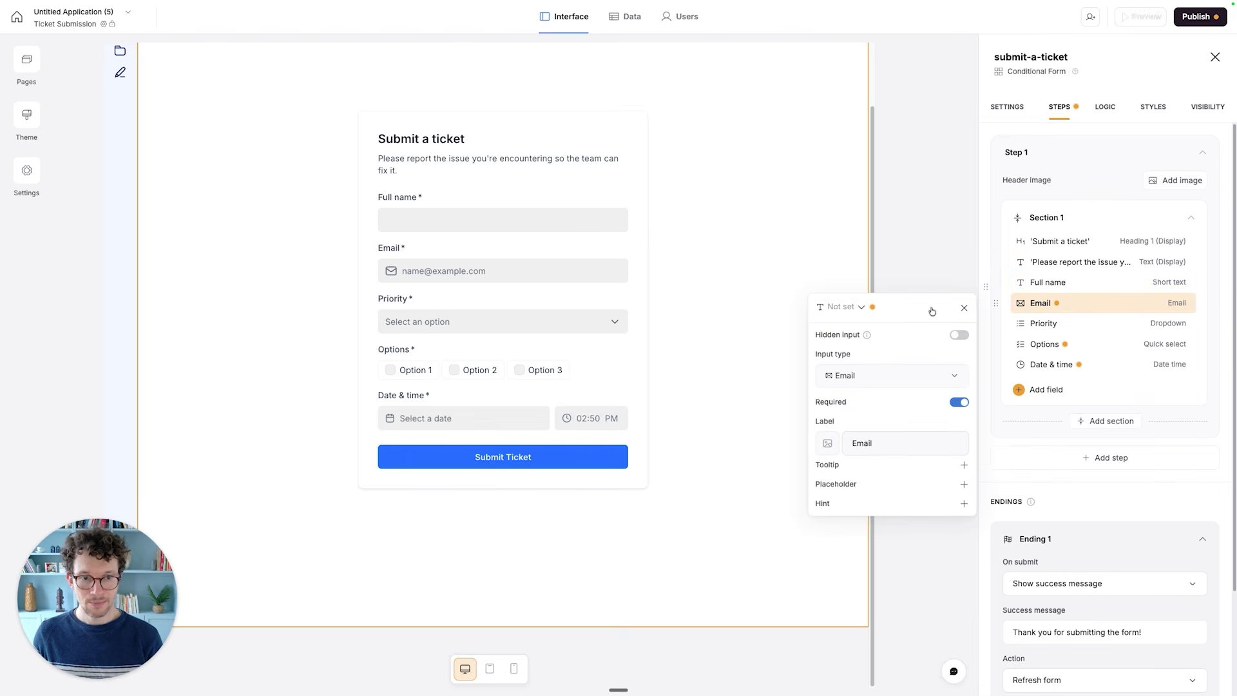
pyautogui.click(841, 308)
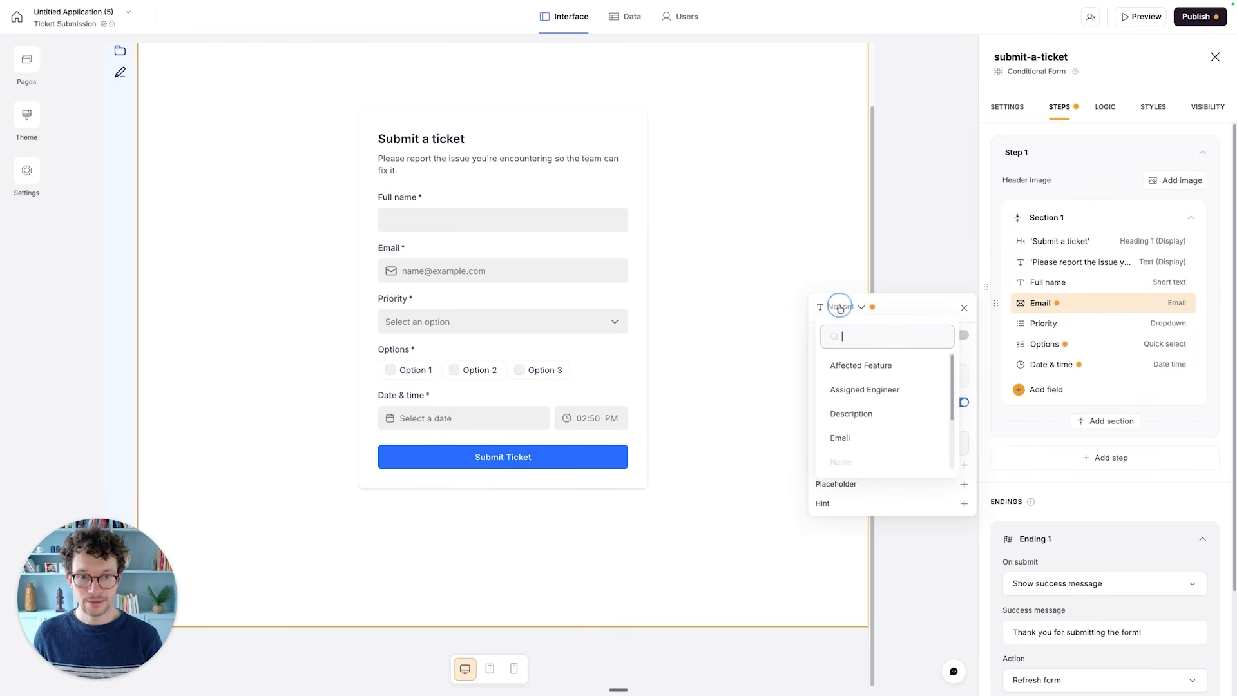
pyautogui.click(842, 437)
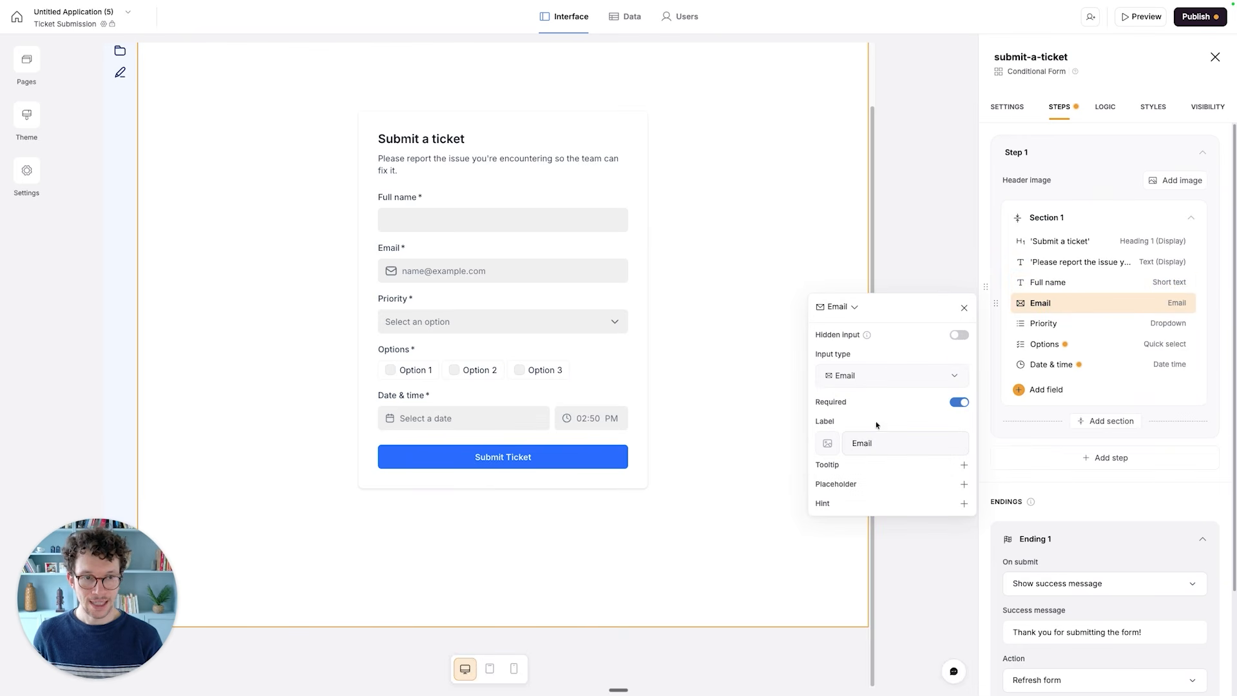
pyautogui.click(509, 374)
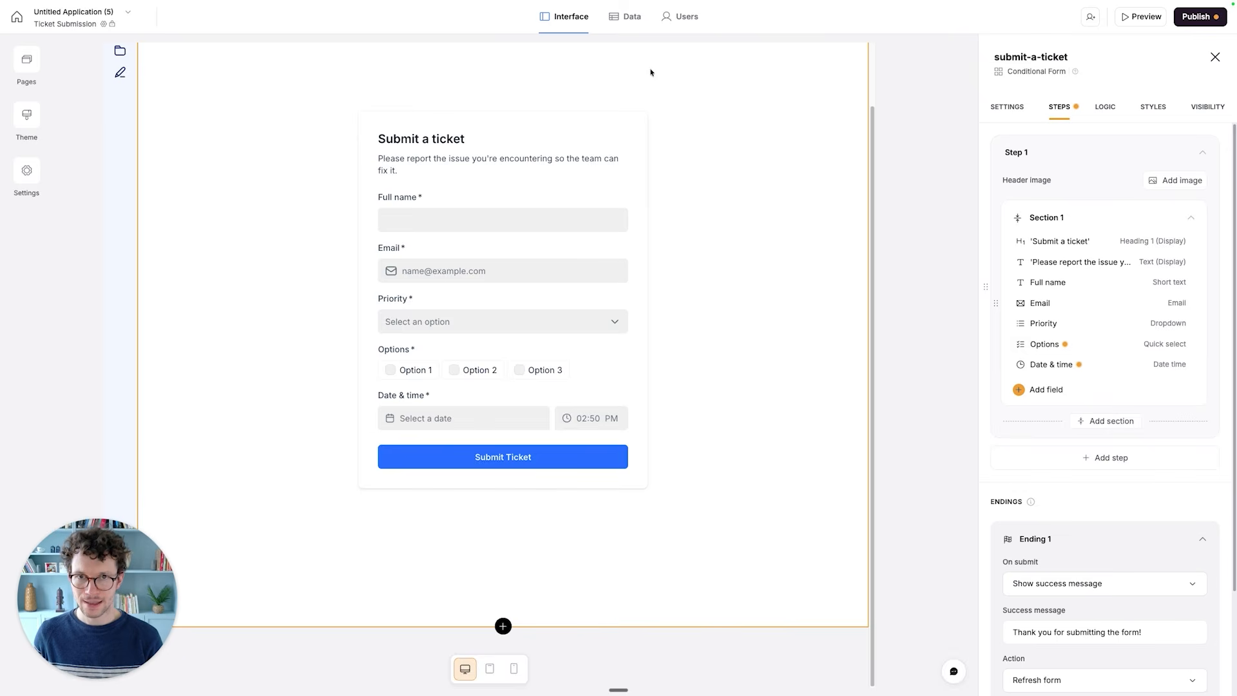
# - Check the Tickets table's fields and delete the Options and Date & time fields from the form
pyautogui.click(629, 17)
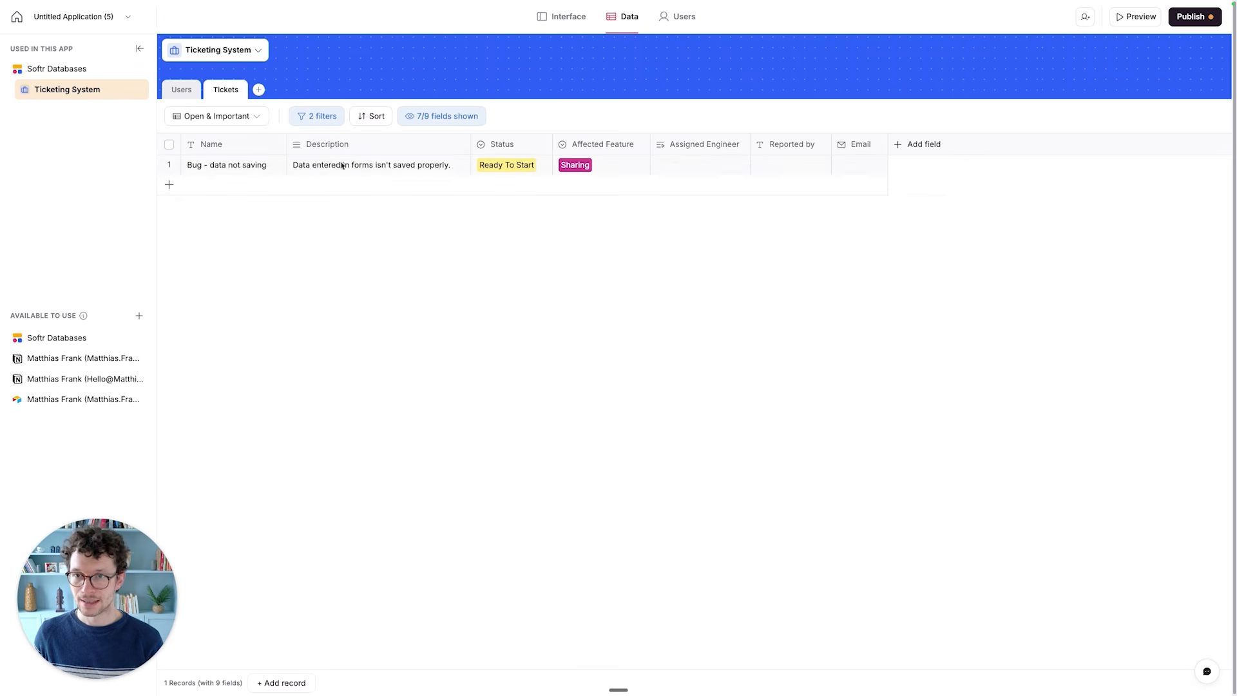
pyautogui.click(568, 19)
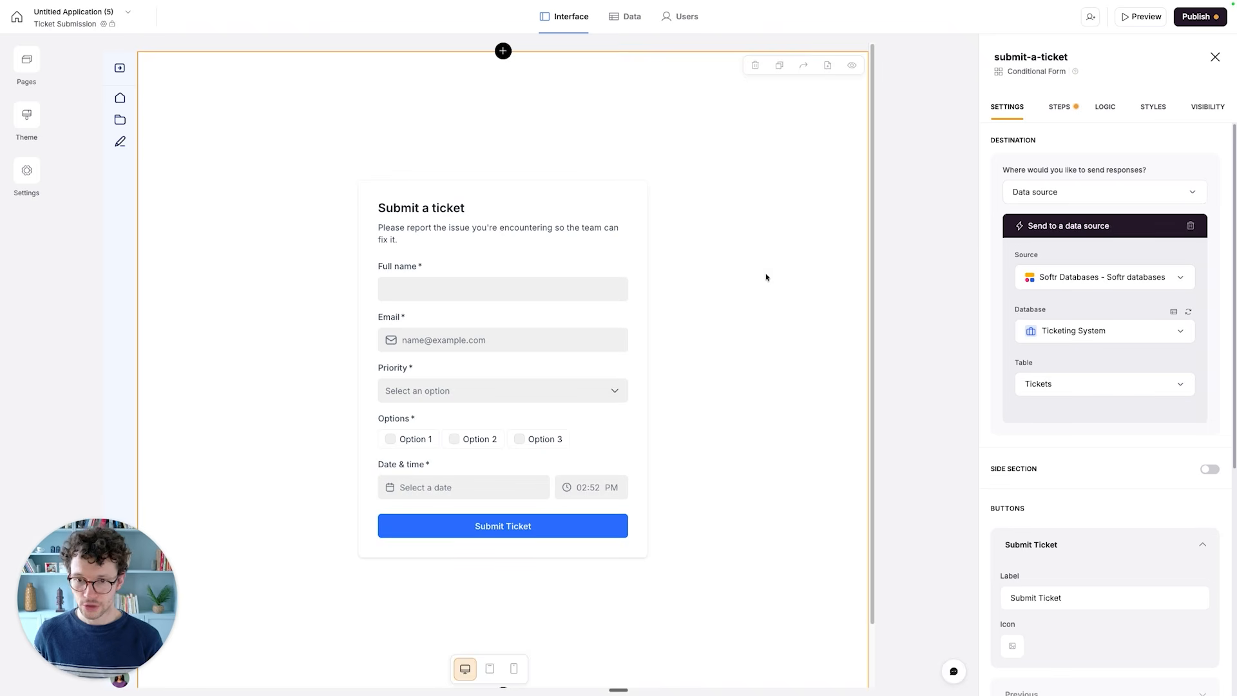
pyautogui.scroll(-2, 623, 381)
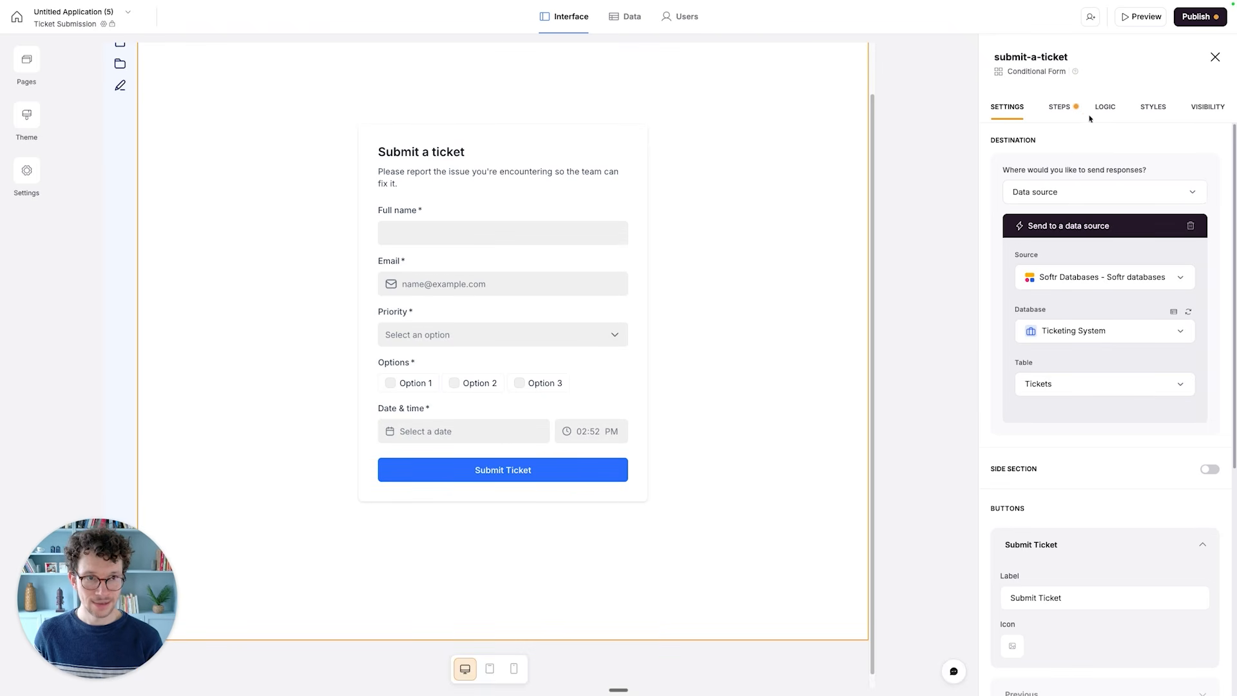
pyautogui.click(1060, 107)
pyautogui.scroll(-1, 1033, 307)
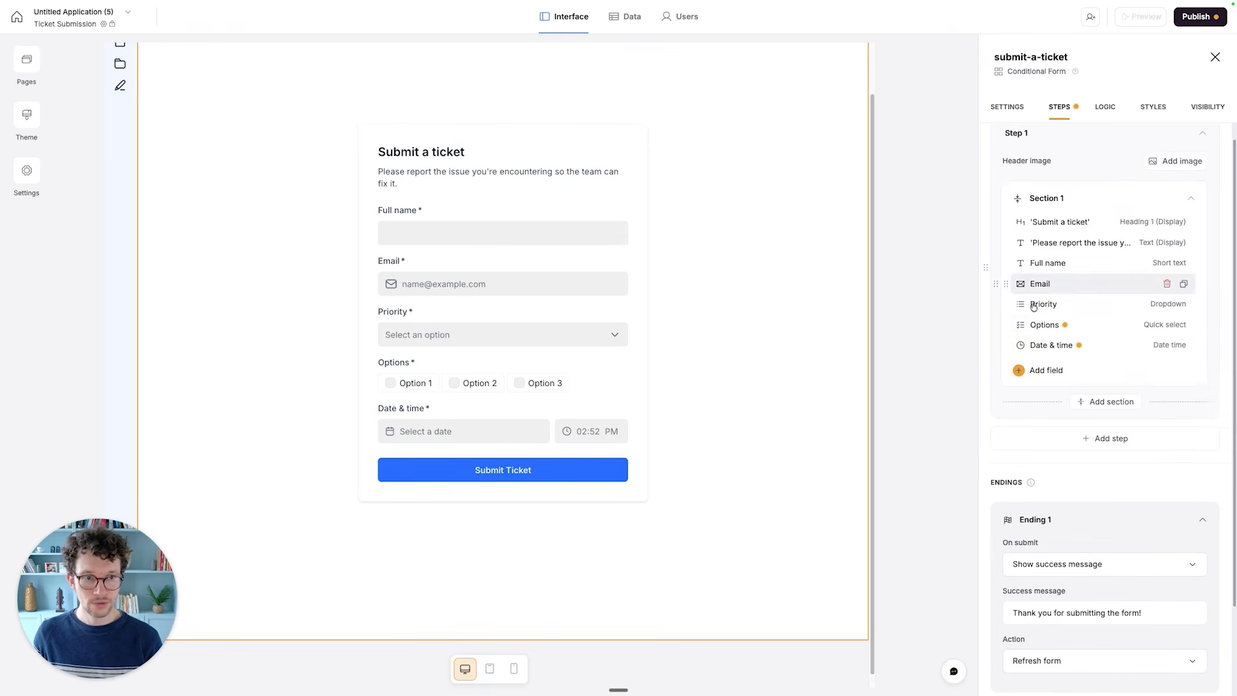
pyautogui.click(1157, 289)
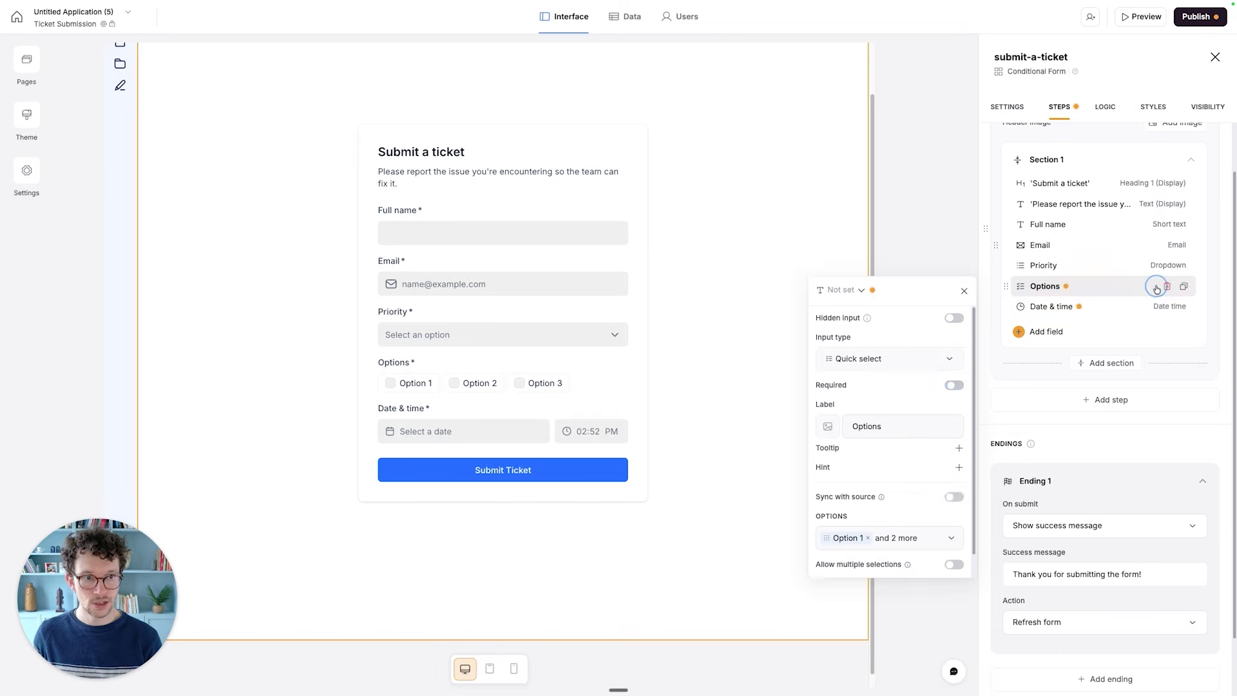
pyautogui.click(1166, 286)
pyautogui.click(733, 385)
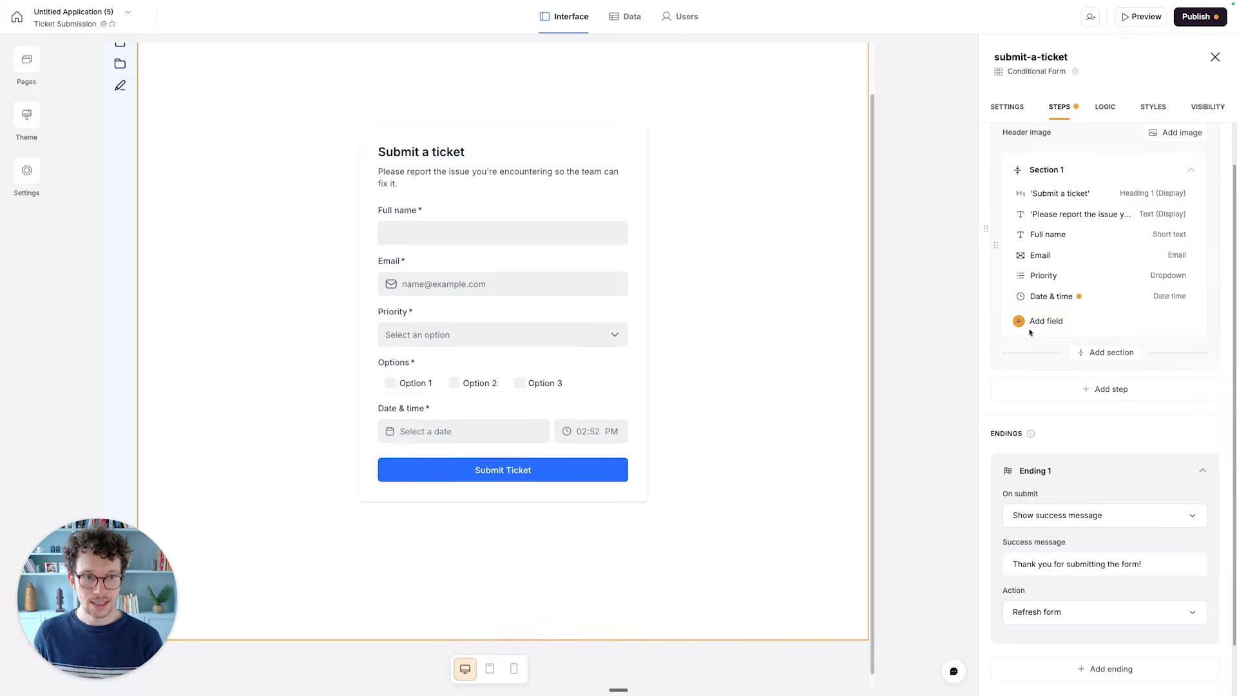
pyautogui.click(1167, 296)
pyautogui.click(738, 381)
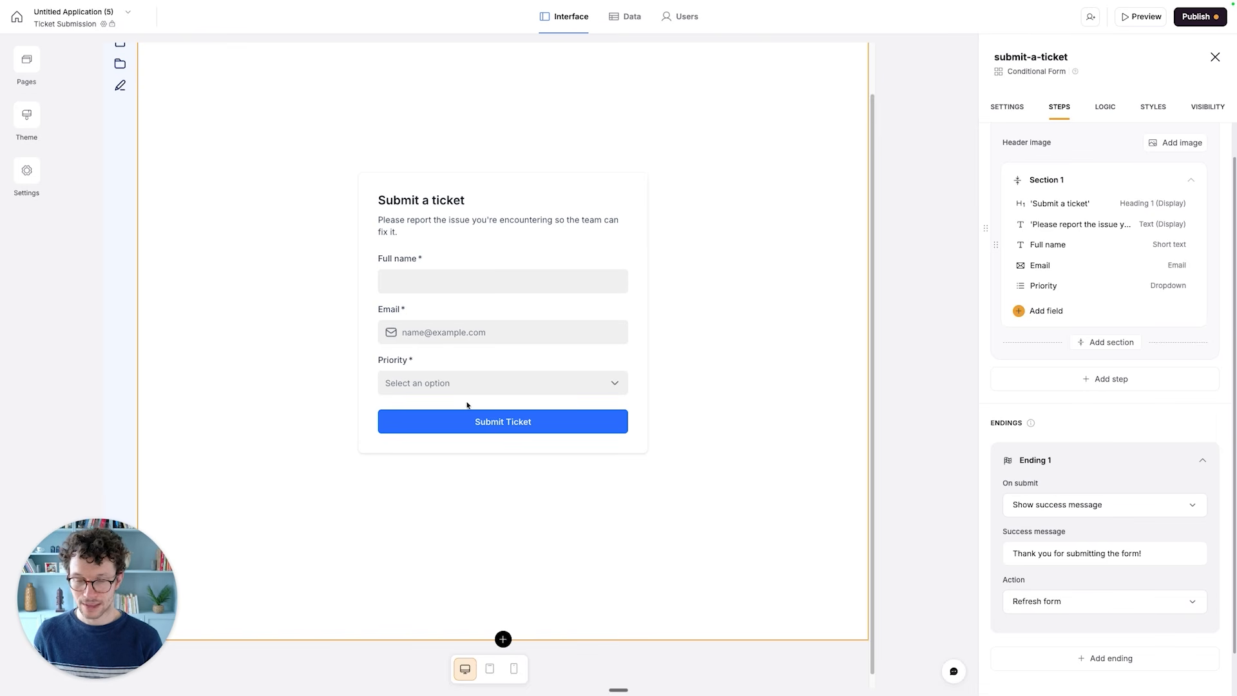
# - Add a second section to Step 1 of the form
pyautogui.click(1084, 343)
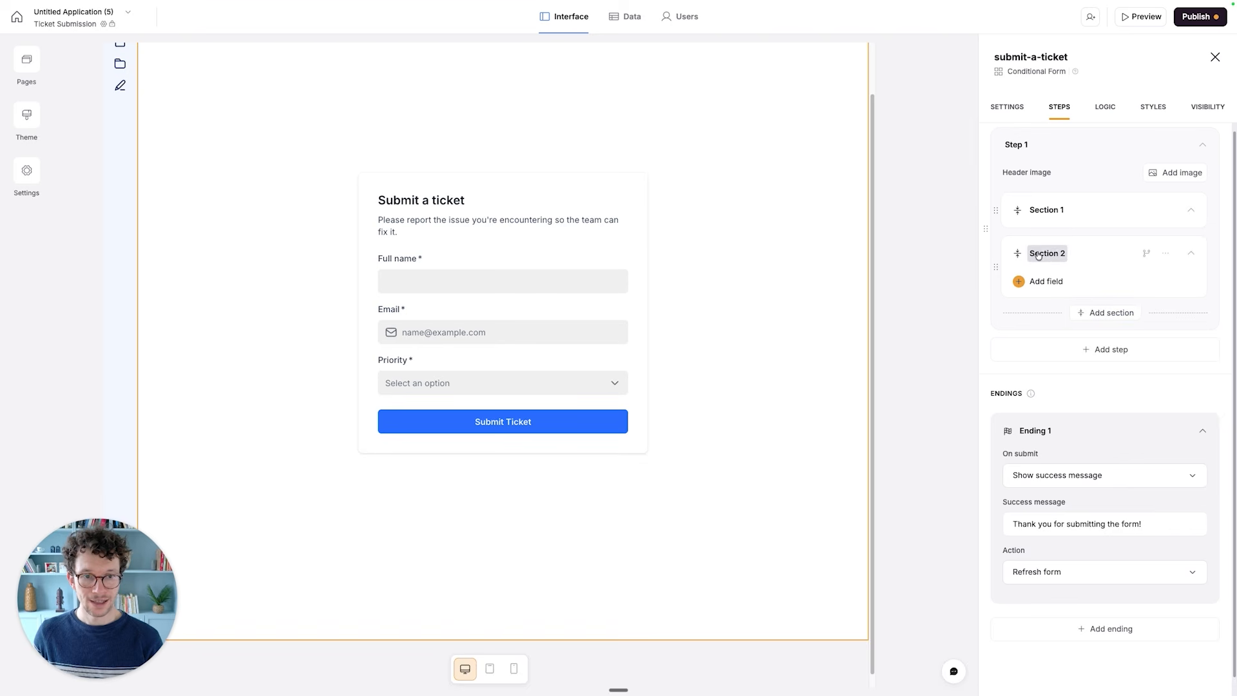
# - Add the Name and Description fields from the Tickets table as inputs in Section 2
pyautogui.click(1044, 288)
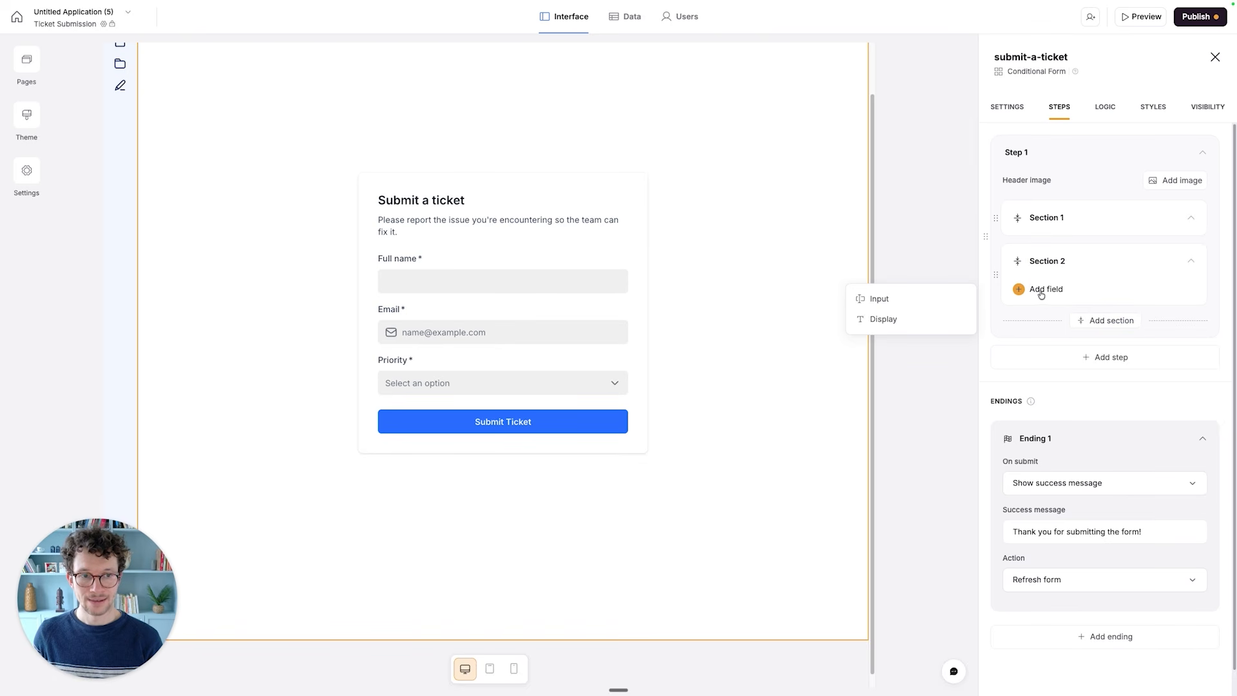
pyautogui.click(888, 300)
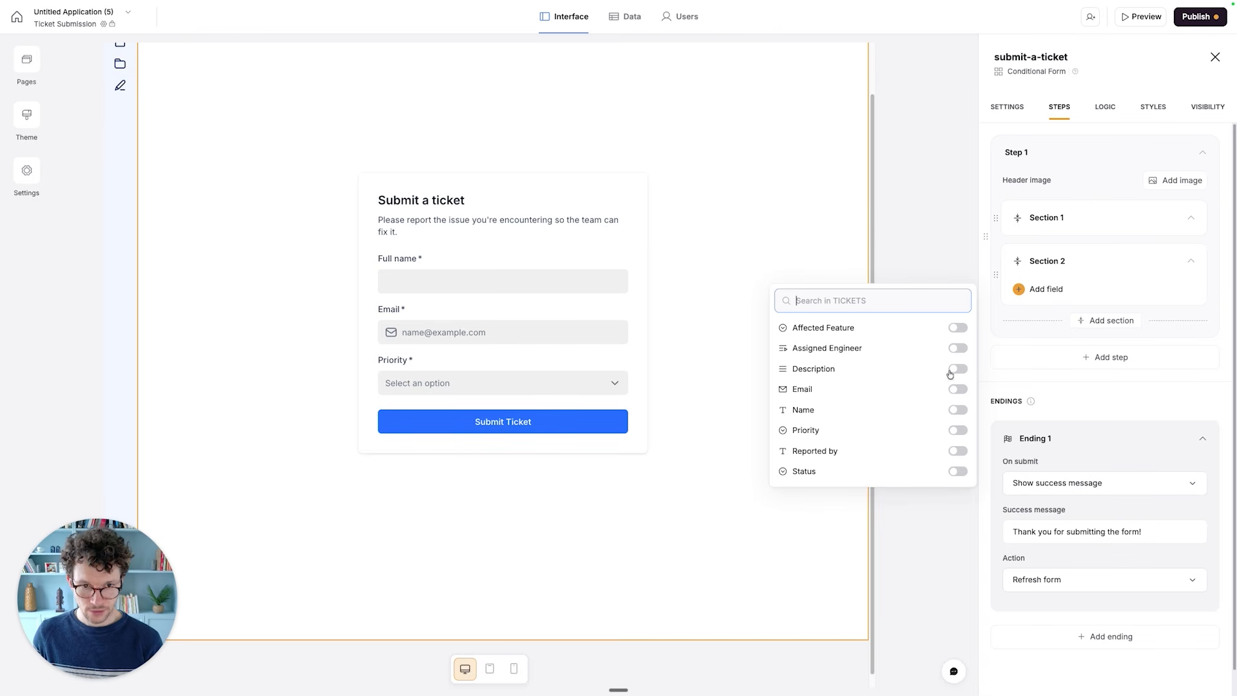
pyautogui.click(955, 411)
pyautogui.click(955, 391)
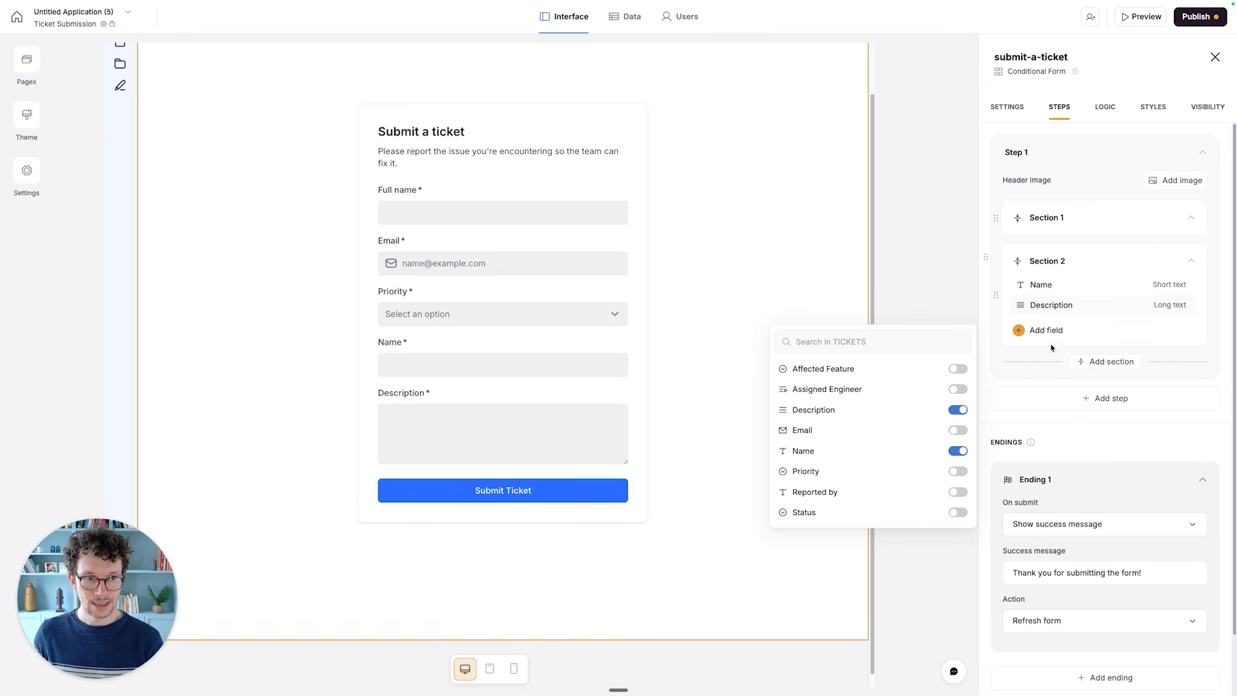
# - Change the label of Section 2's Name field to "What's the problem?"
pyautogui.click(1044, 283)
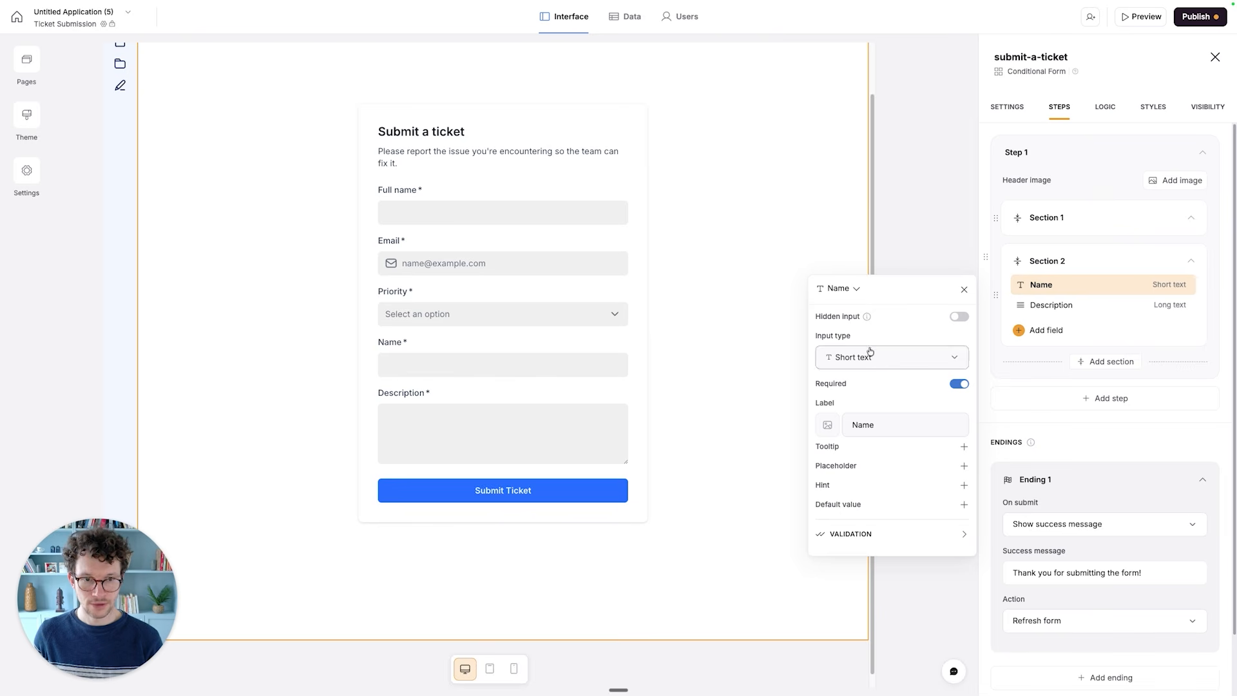
pyautogui.click(881, 421)
pyautogui.press('super+a')
pyautogui.write('What is')
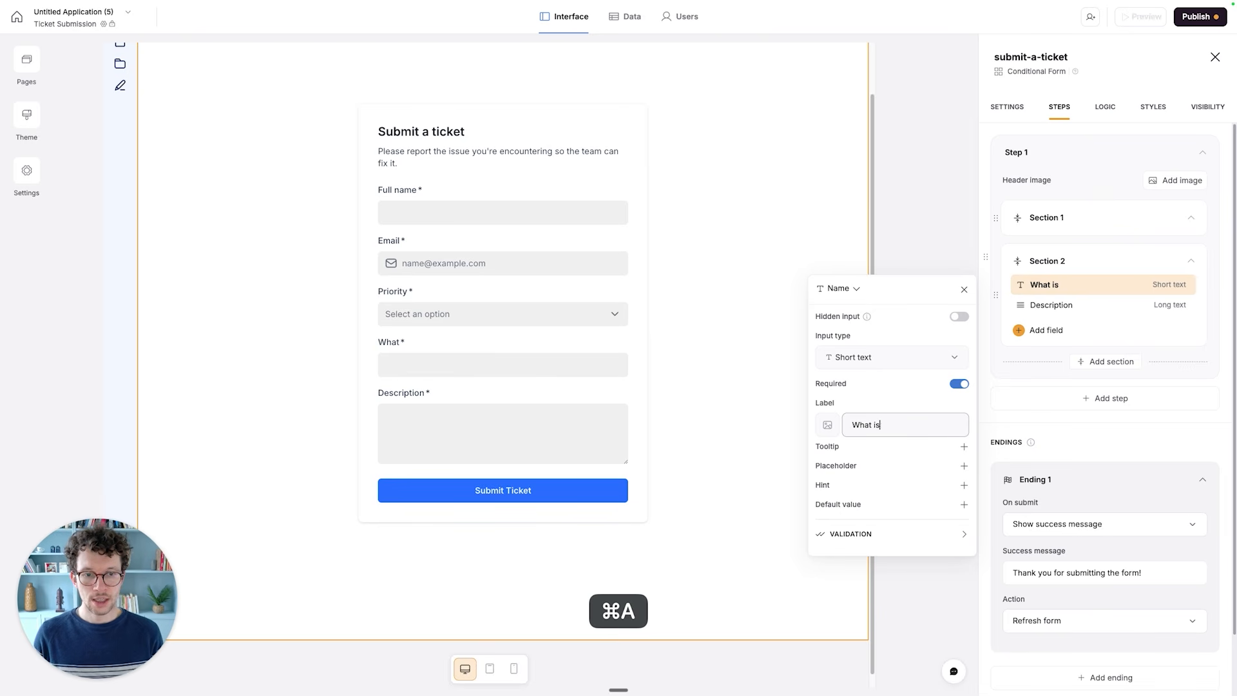
pyautogui.write('sue are')
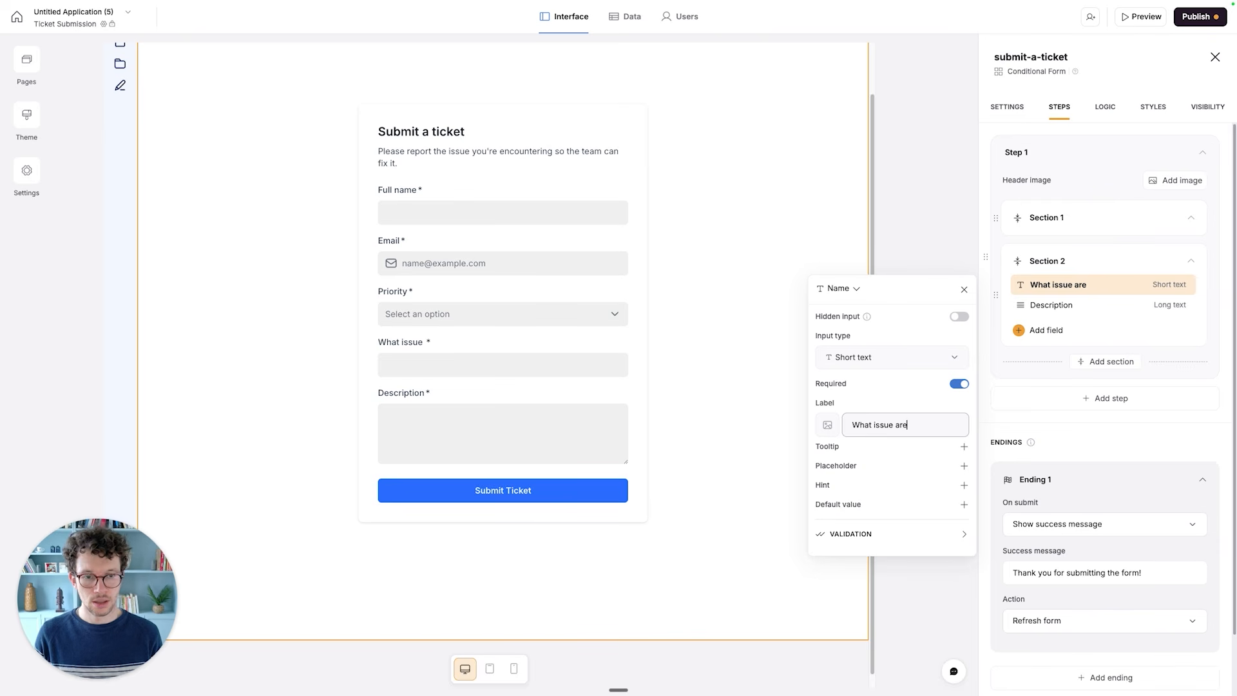
pyautogui.write(' y')
pyautogui.press('super+a')
pyautogui.write("What's the problem?")
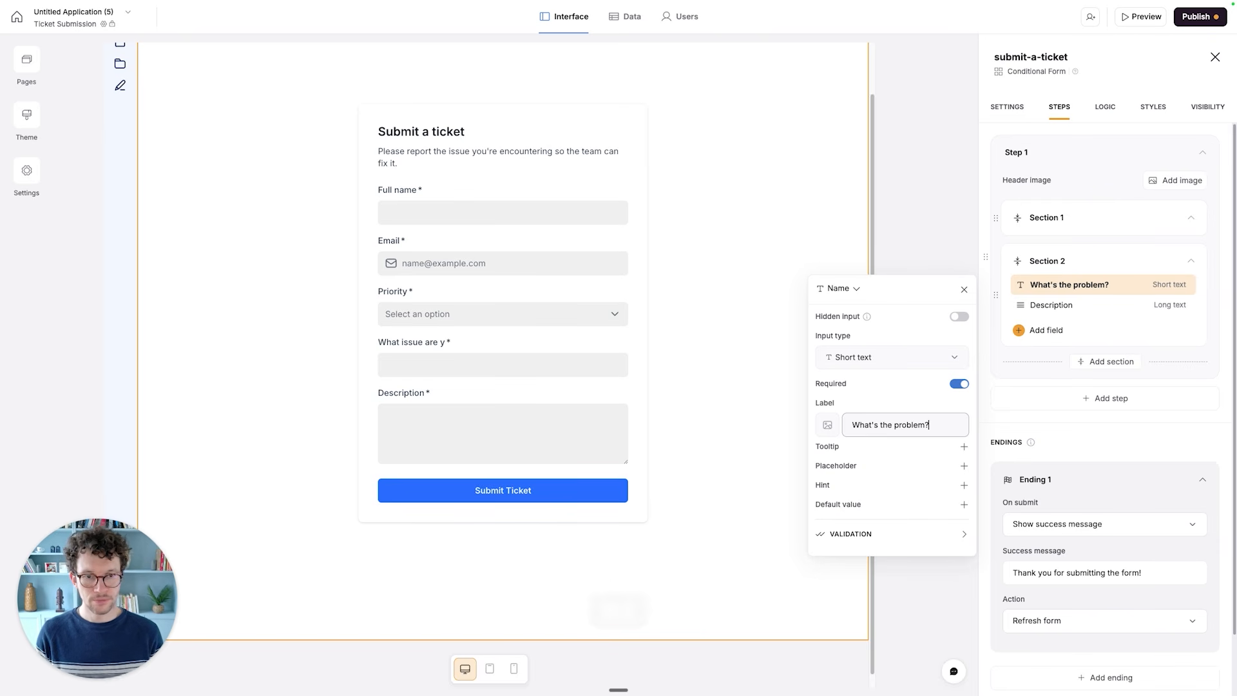
# - Add the tooltip "Explain in one sentence what problem you're having" to the "What's the problem?" field
pyautogui.click(964, 447)
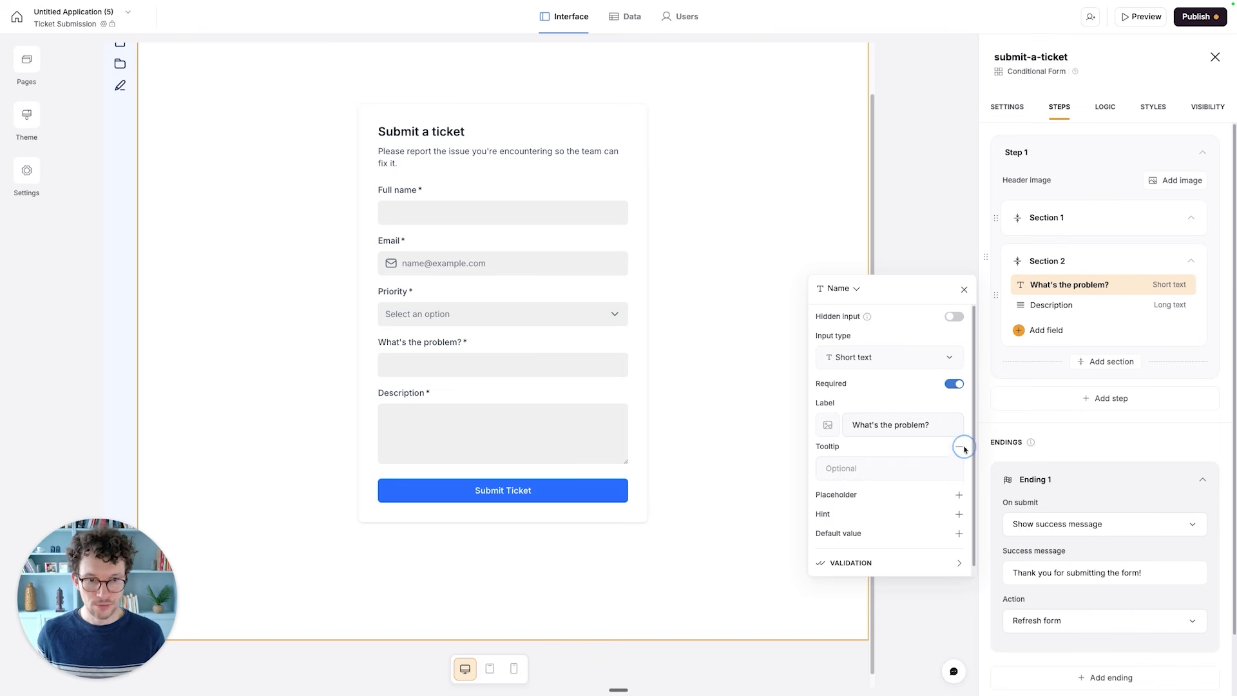
pyautogui.write('Explain ')
pyautogui.write('in')
pyautogui.write(' one se')
pyautogui.press('BackSpace')
pyautogui.write("sentence what problem you're having")
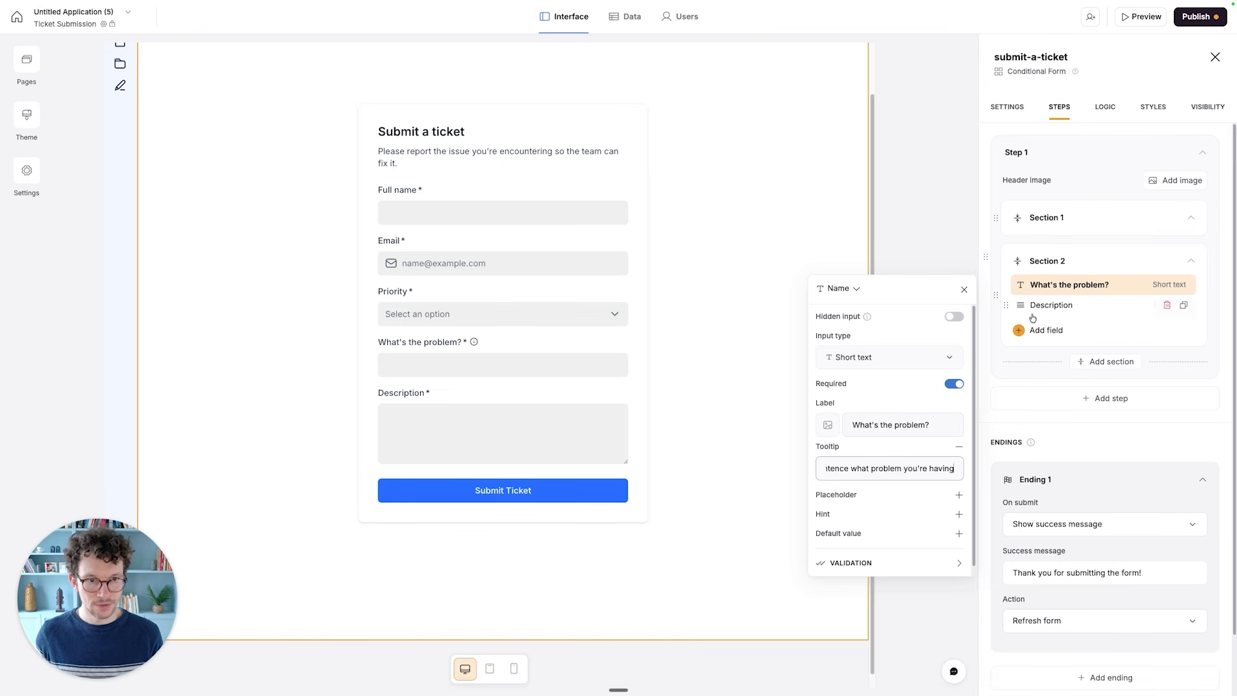
# - Give the Description field the placeholder "Add any additional details for the problem"
pyautogui.click(1050, 305)
pyautogui.click(879, 450)
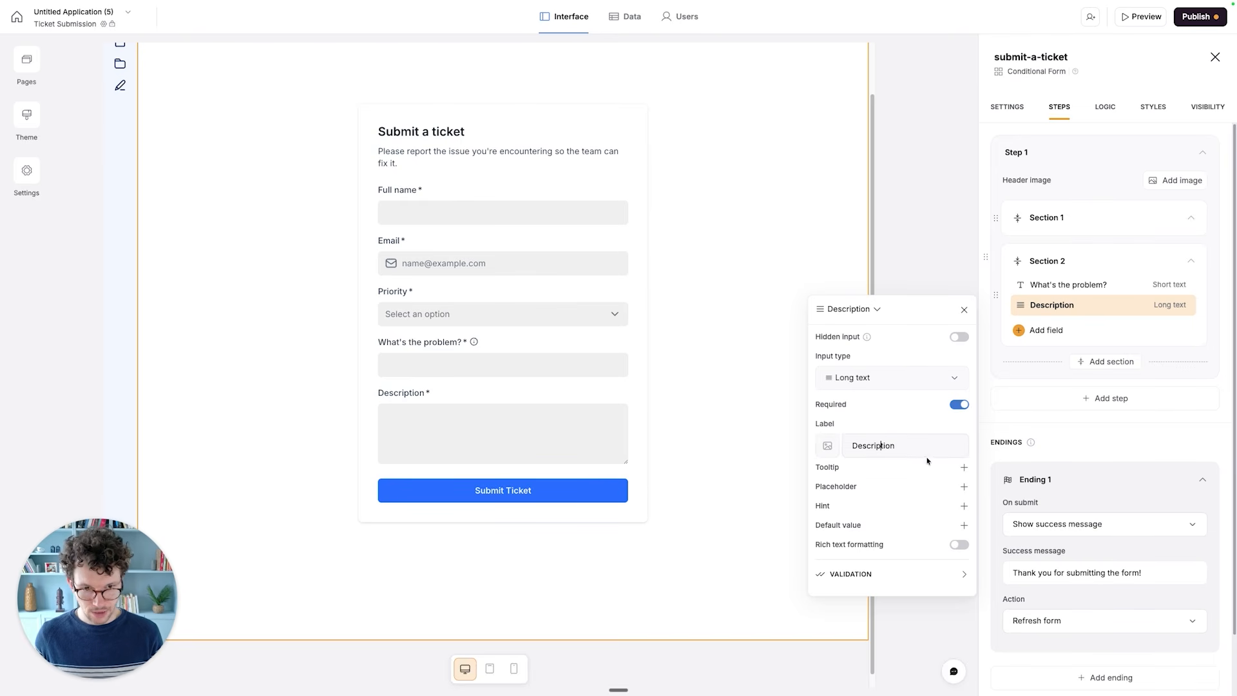
pyautogui.click(964, 487)
pyautogui.click(892, 509)
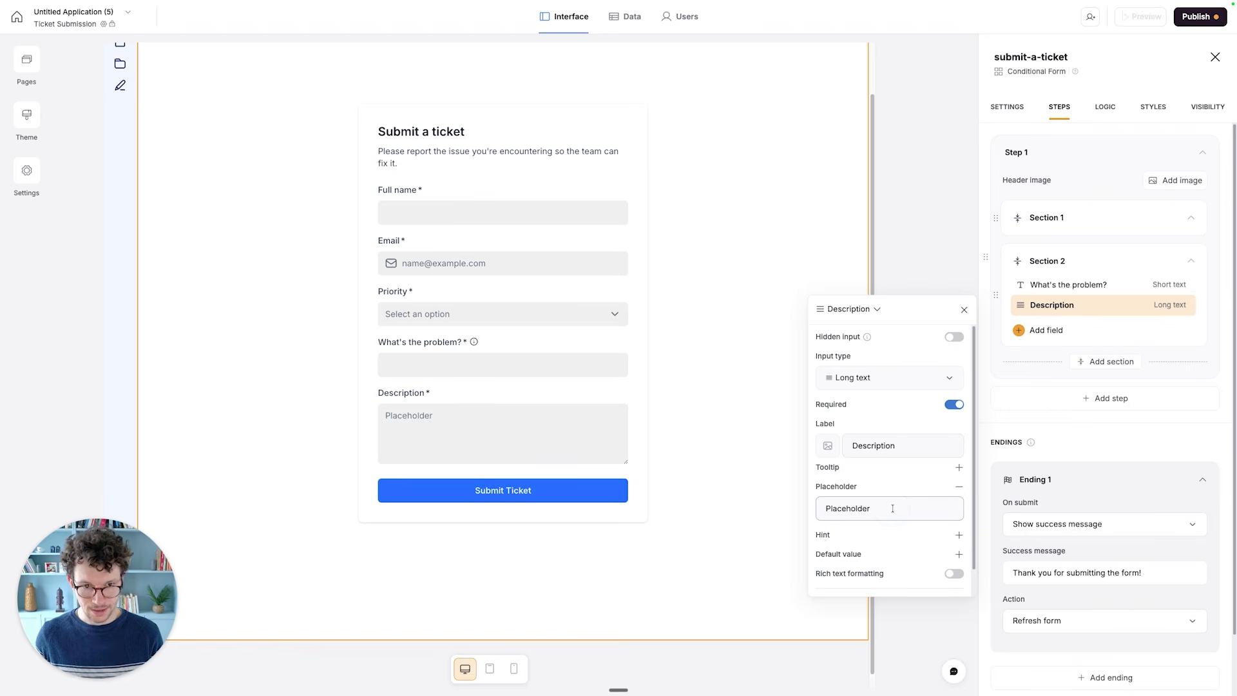
pyautogui.press('super+a')
pyautogui.write('Add any addit')
pyautogui.write('ional details')
pyautogui.press('BackSpace')
pyautogui.write('tails for th')
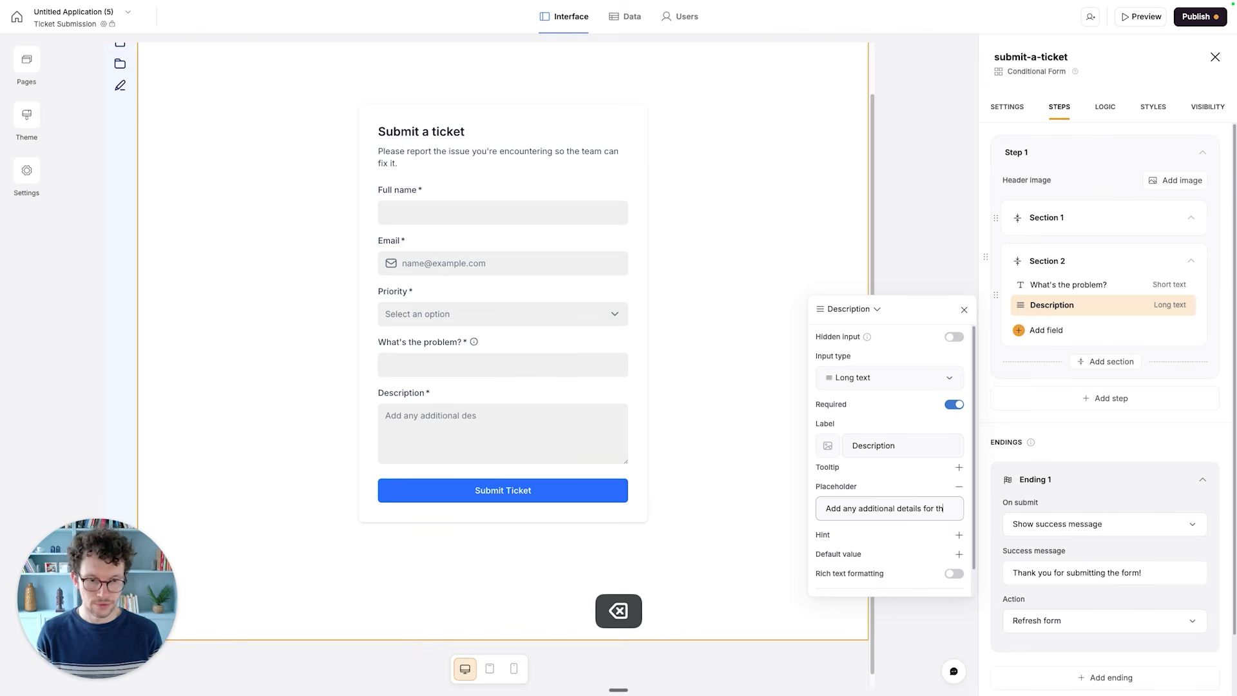
pyautogui.write('e problem')
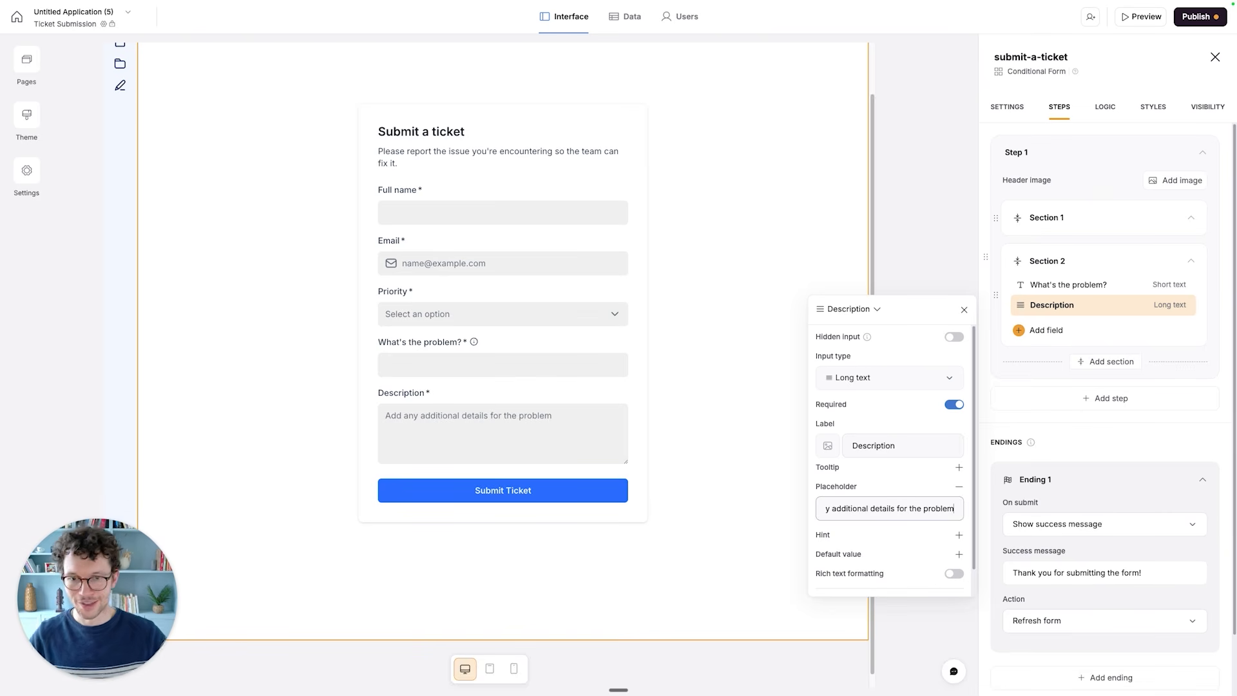
pyautogui.click(1034, 132)
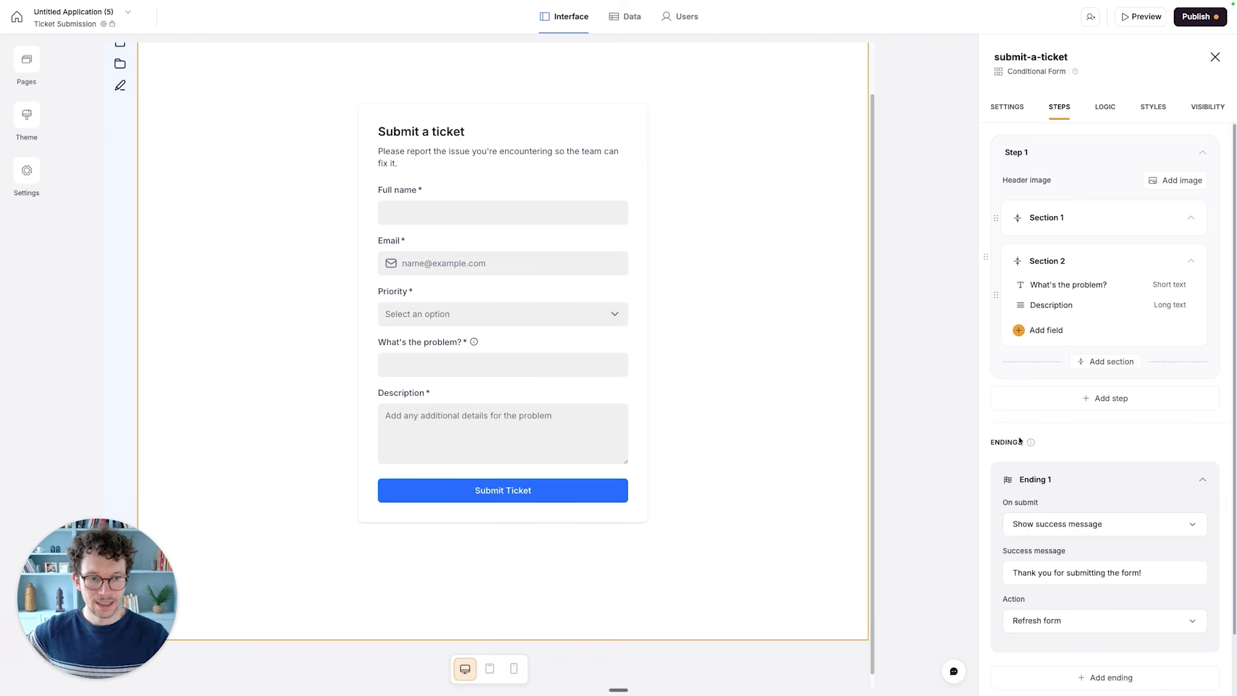
# - Reword Ending 1's success message to "Thank you for submitting the ticket, someone from the team will get back to you shortly"
pyautogui.scroll(-2, 1021, 456)
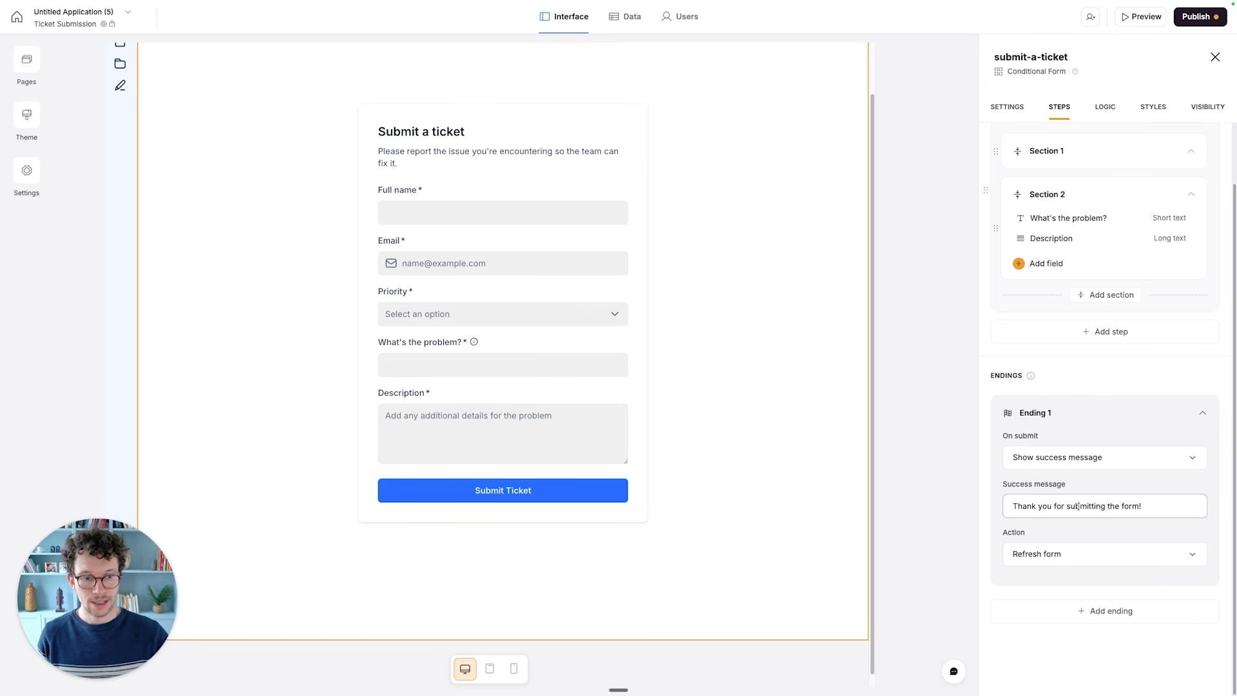
pyautogui.moveTo(1121, 506); pyautogui.dragTo(1142, 506)
pyautogui.write('t')
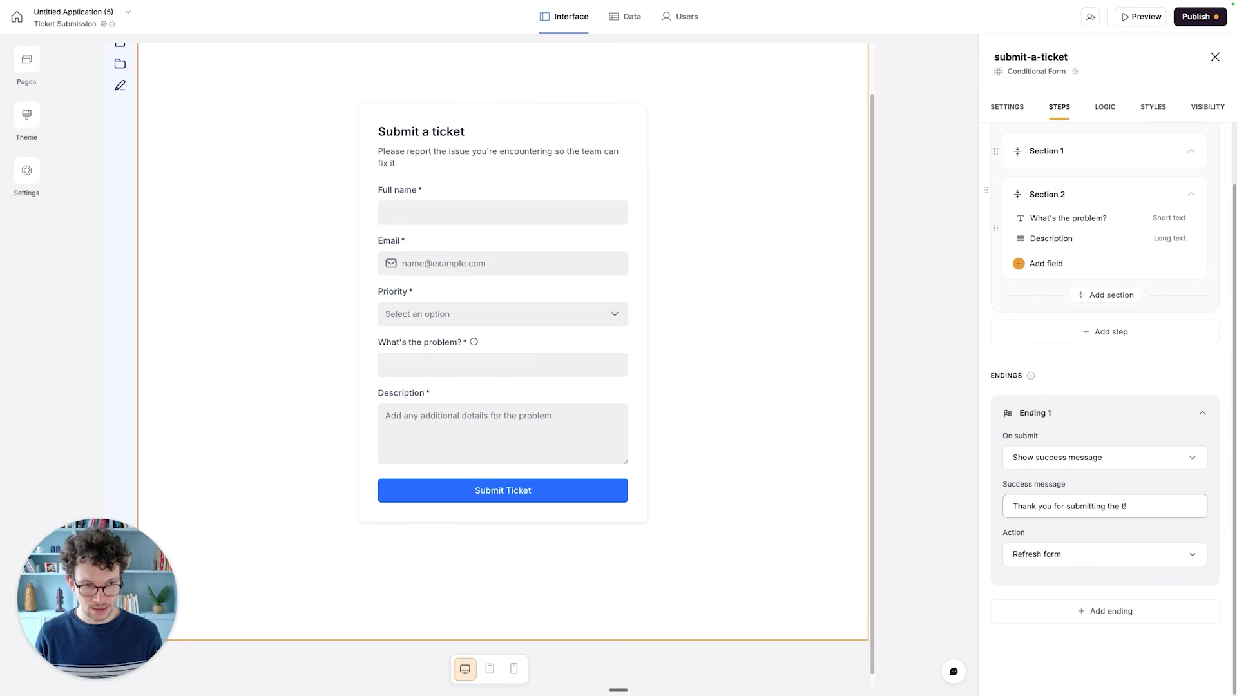
pyautogui.write('icket, someone from the team will')
pyautogui.write(' get back to you')
pyautogui.write(' shortly')
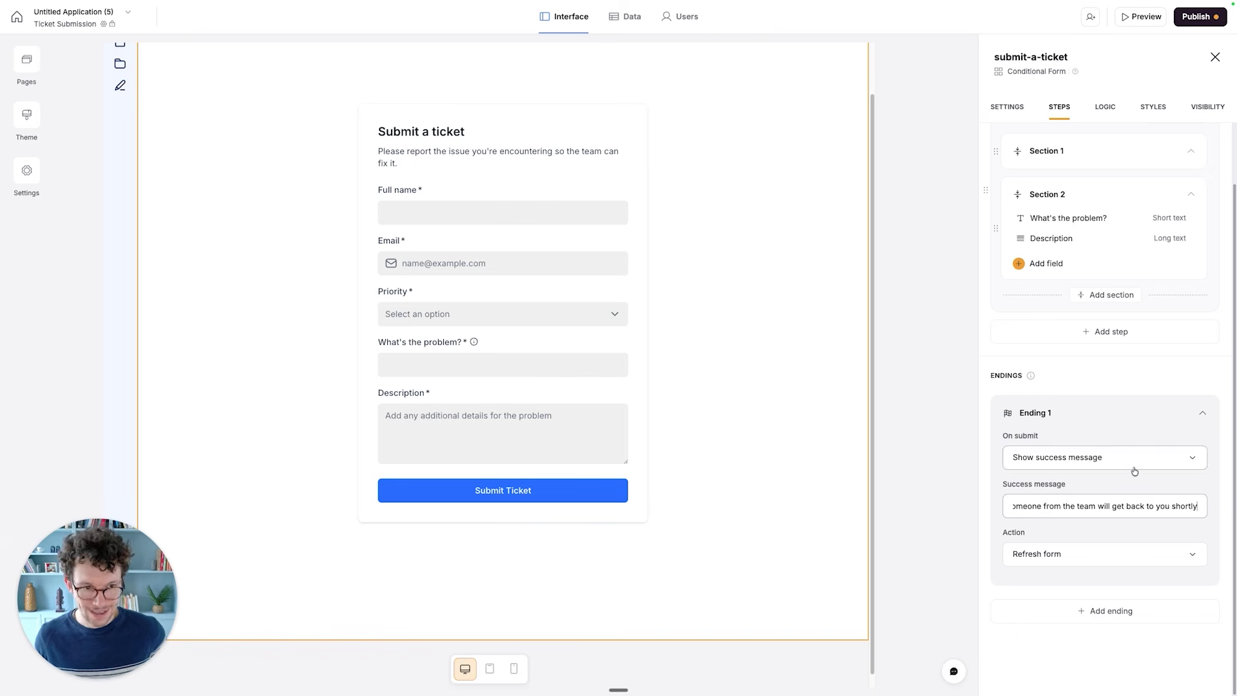
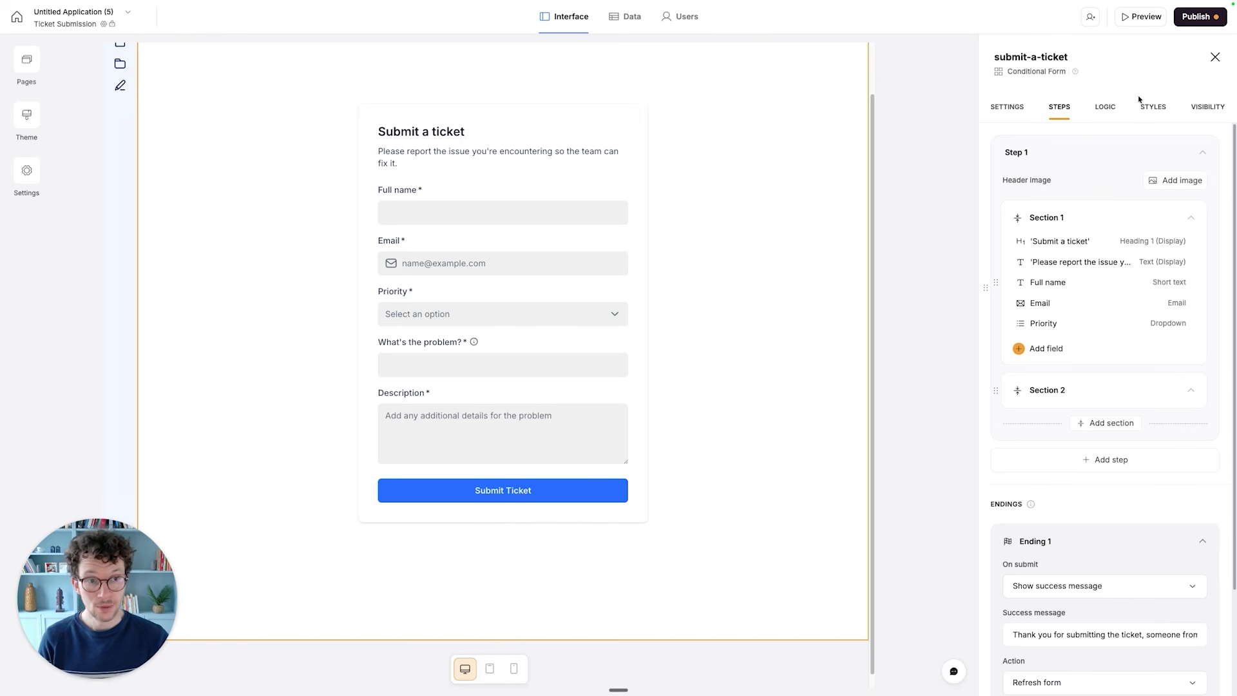
# - Add a logic path after Step 1 of the ticket form with an "Includes any of" condition on the Priority field
pyautogui.click(1105, 107)
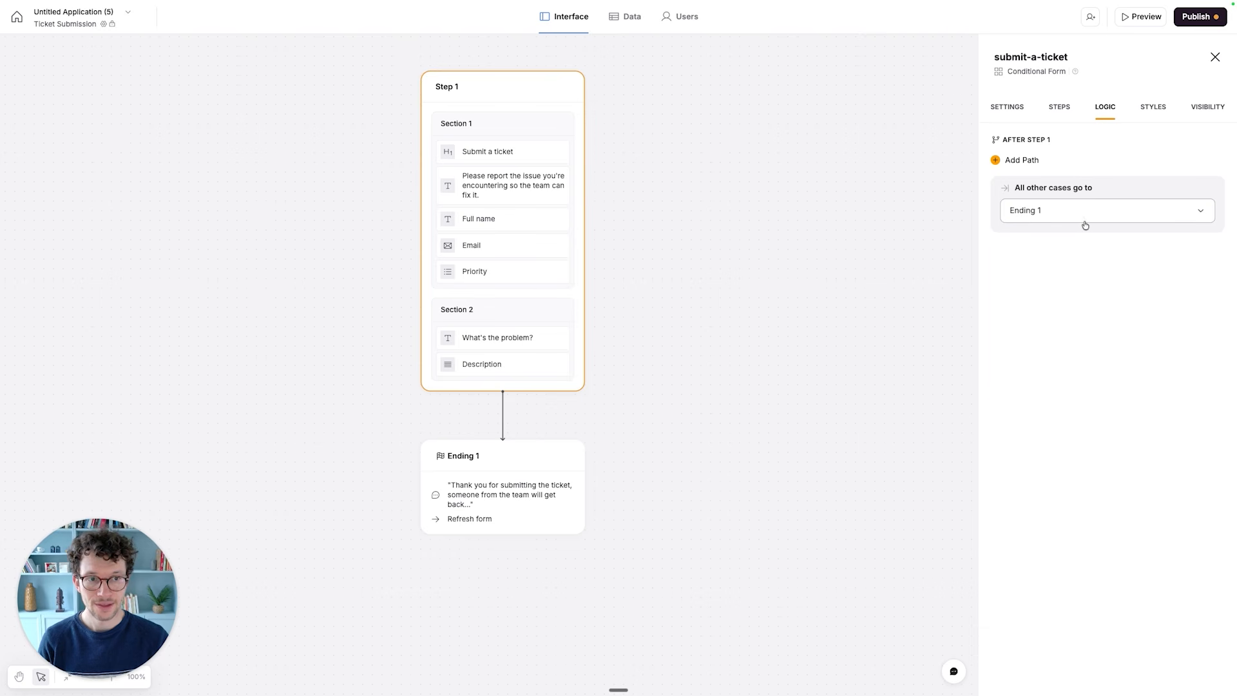
pyautogui.click(1012, 160)
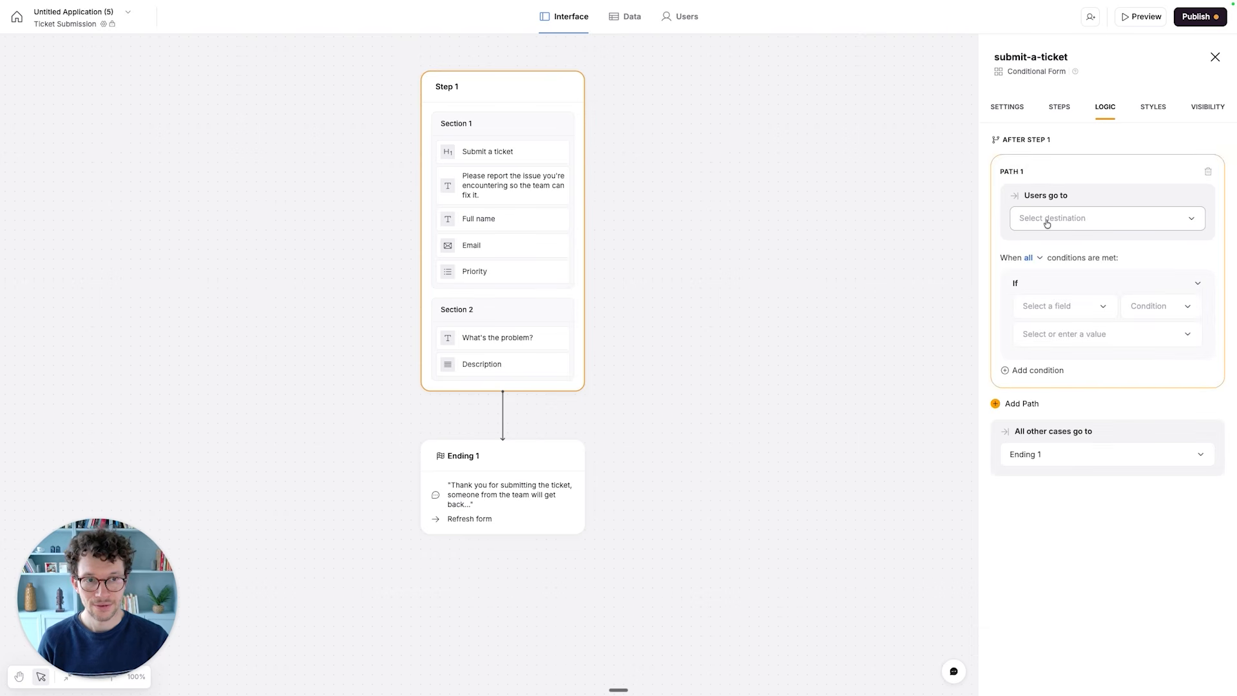
pyautogui.click(1039, 315)
pyautogui.click(1046, 368)
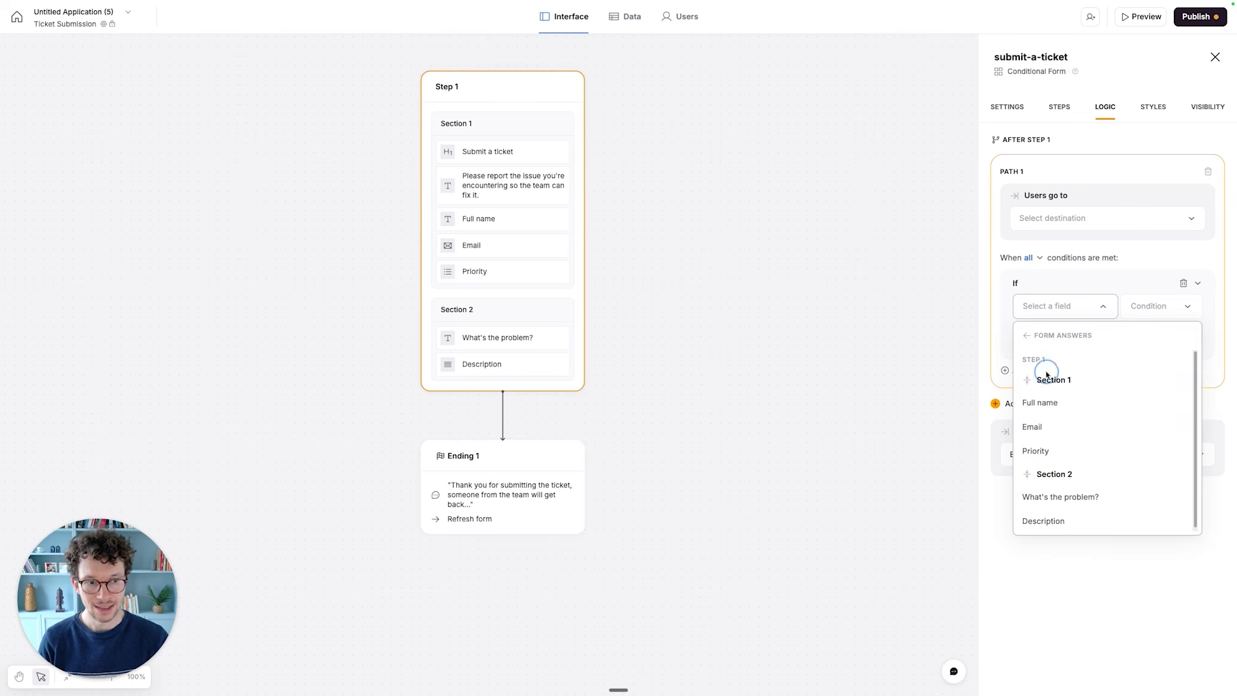
pyautogui.scroll(-1, 1049, 471)
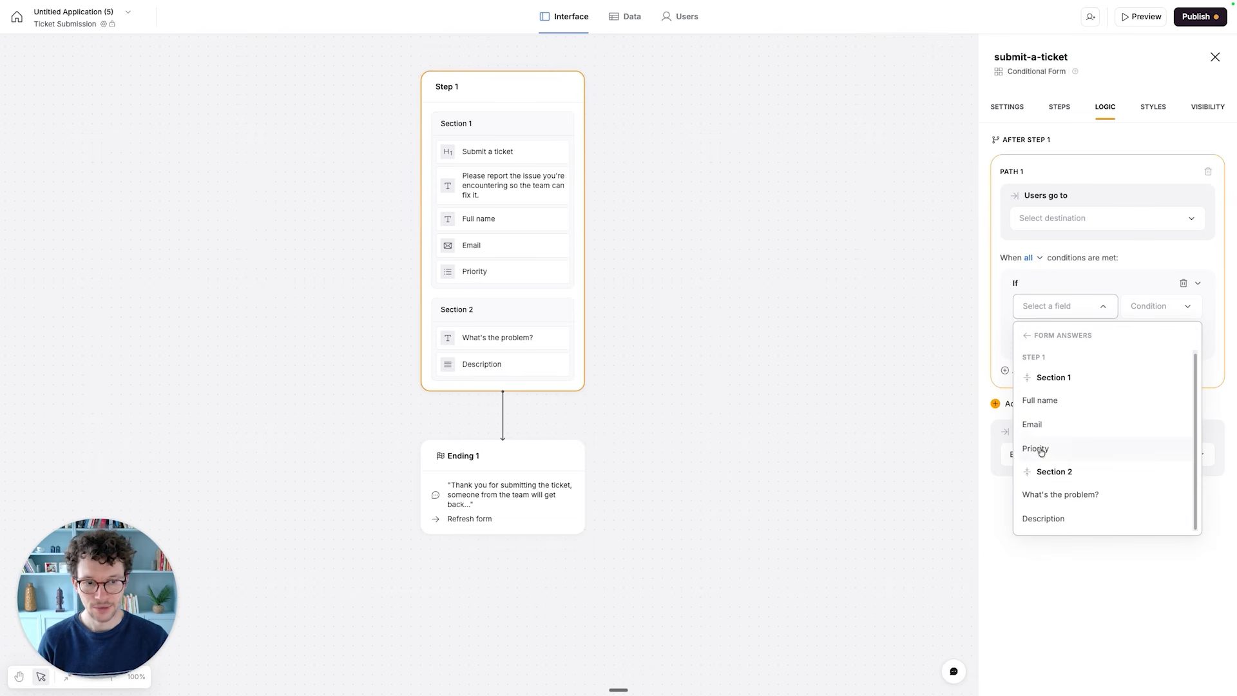
pyautogui.click(1041, 450)
pyautogui.click(1109, 333)
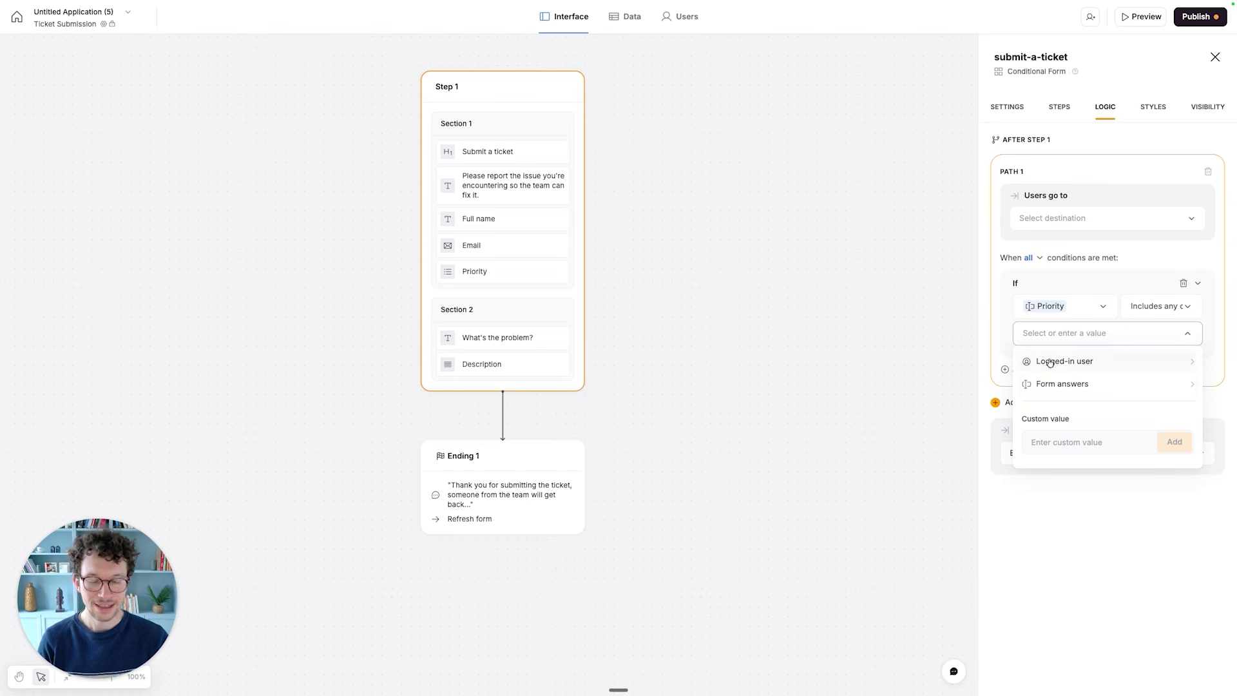
pyautogui.click(1065, 281)
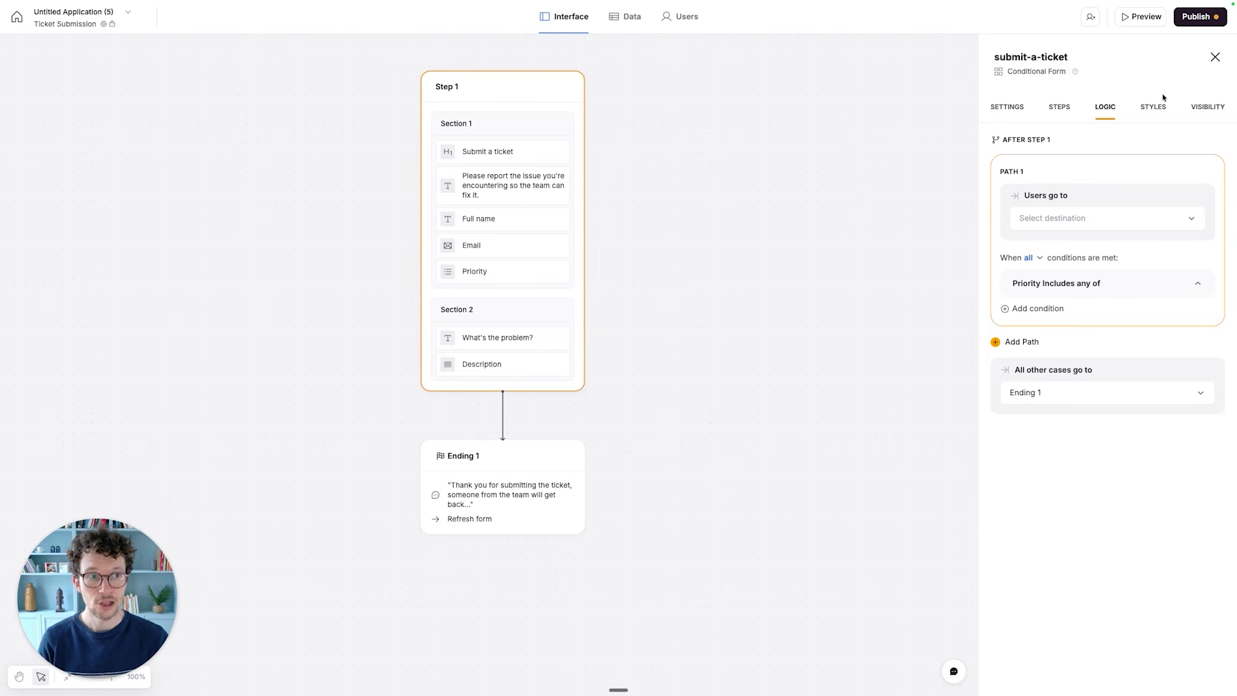
pyautogui.click(1215, 63)
pyautogui.click(744, 269)
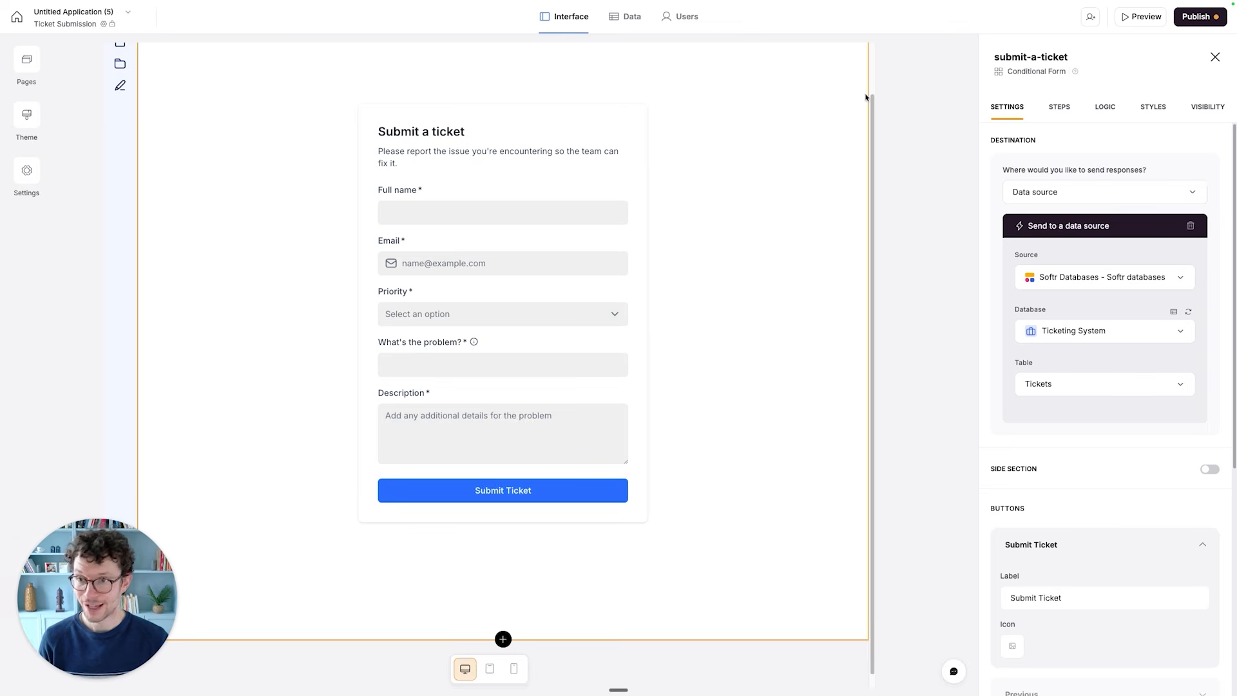
# - Copy the application link and publish the app to its Softr subdomain, postponing the user invites
pyautogui.click(1196, 16)
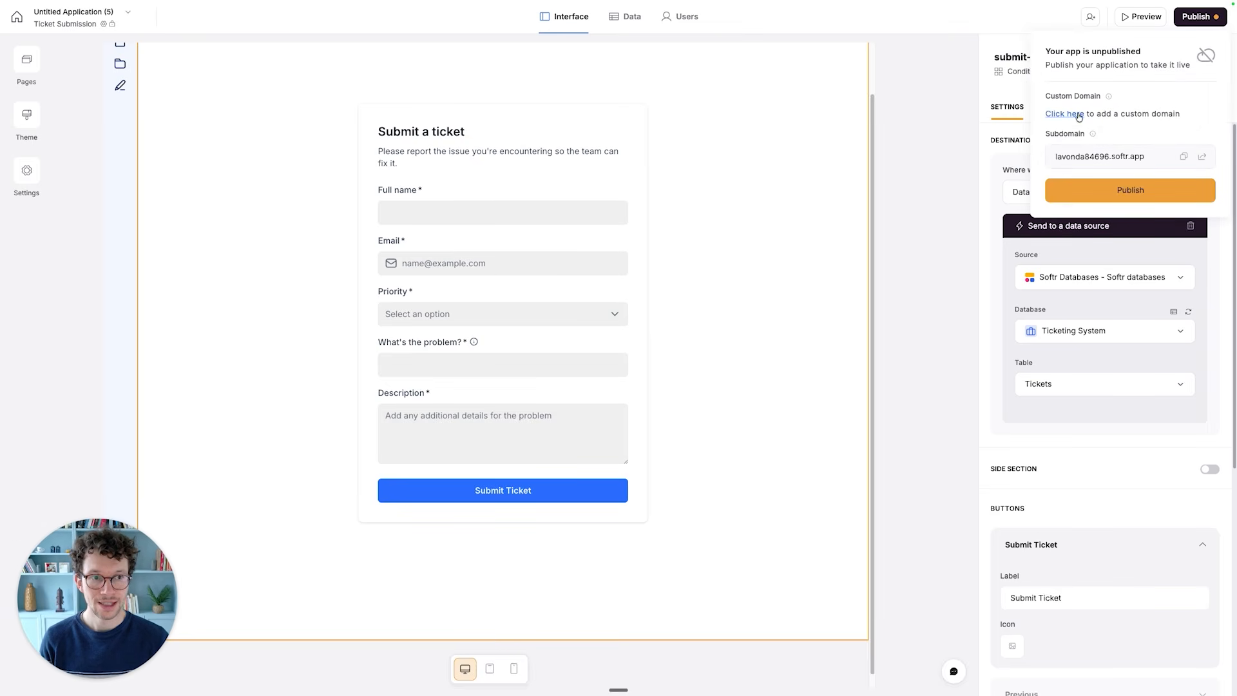
pyautogui.click(1184, 156)
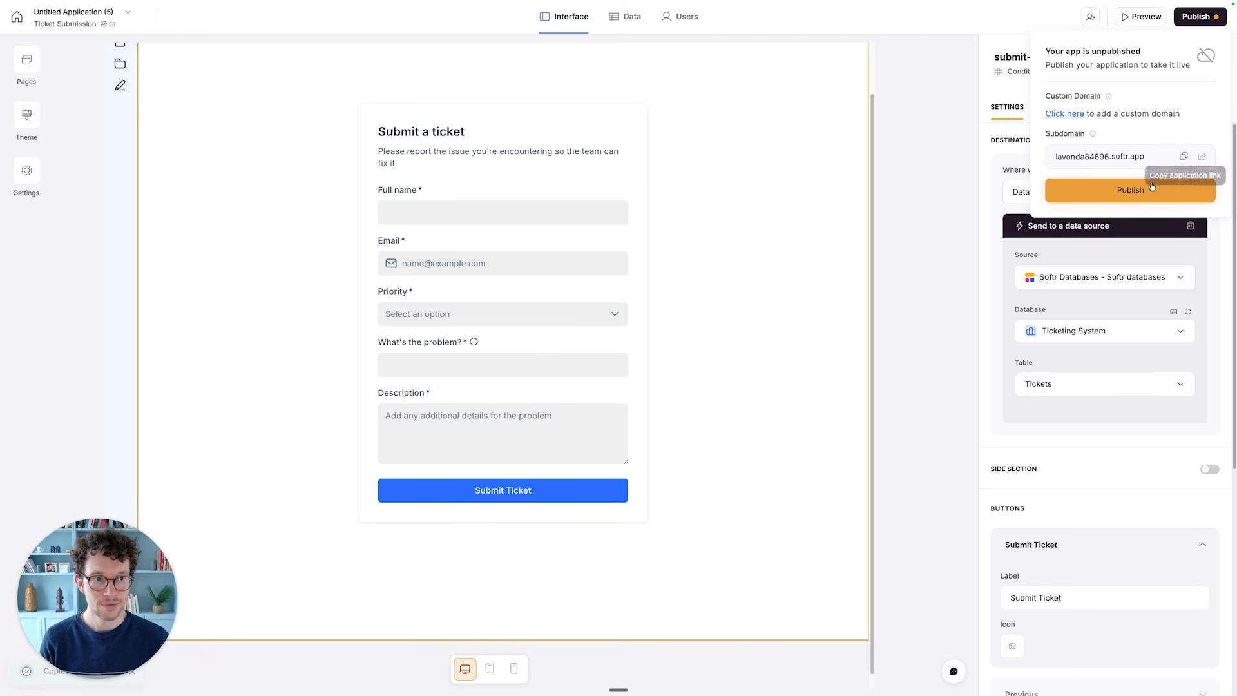
pyautogui.click(1131, 190)
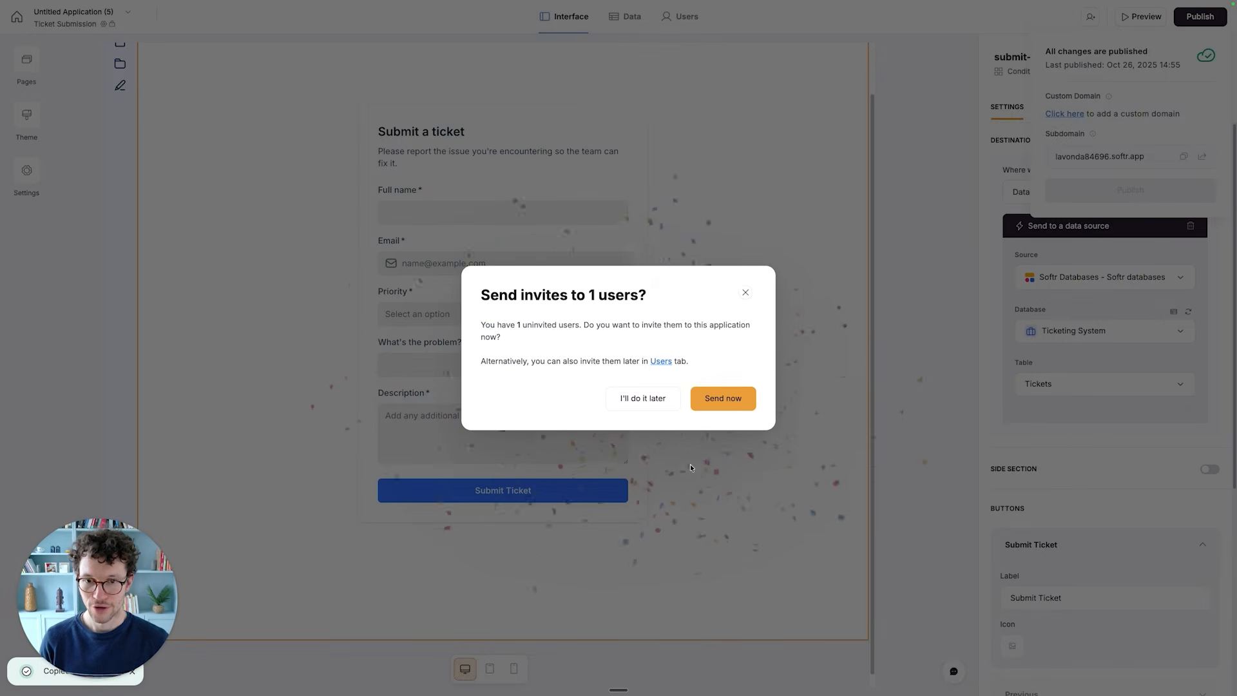
pyautogui.click(644, 403)
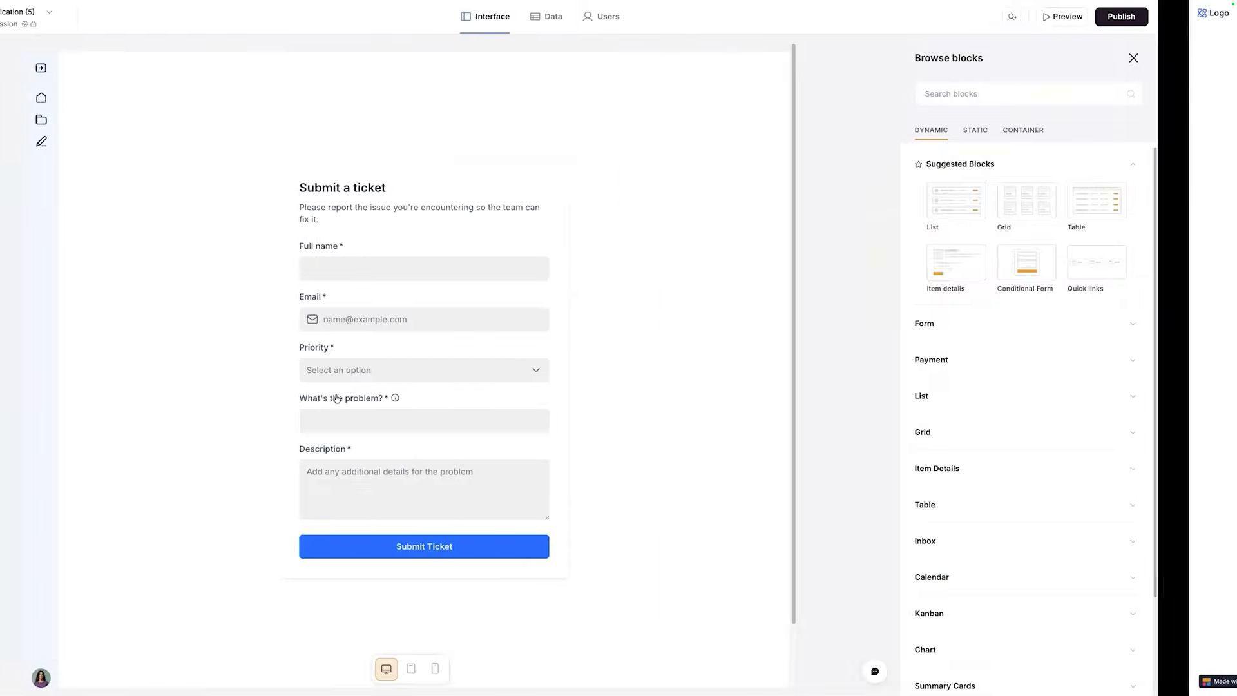
# - Make the Ticket Submission page visible to Everyone, save the page settings and publish the updates
pyautogui.click(342, 185)
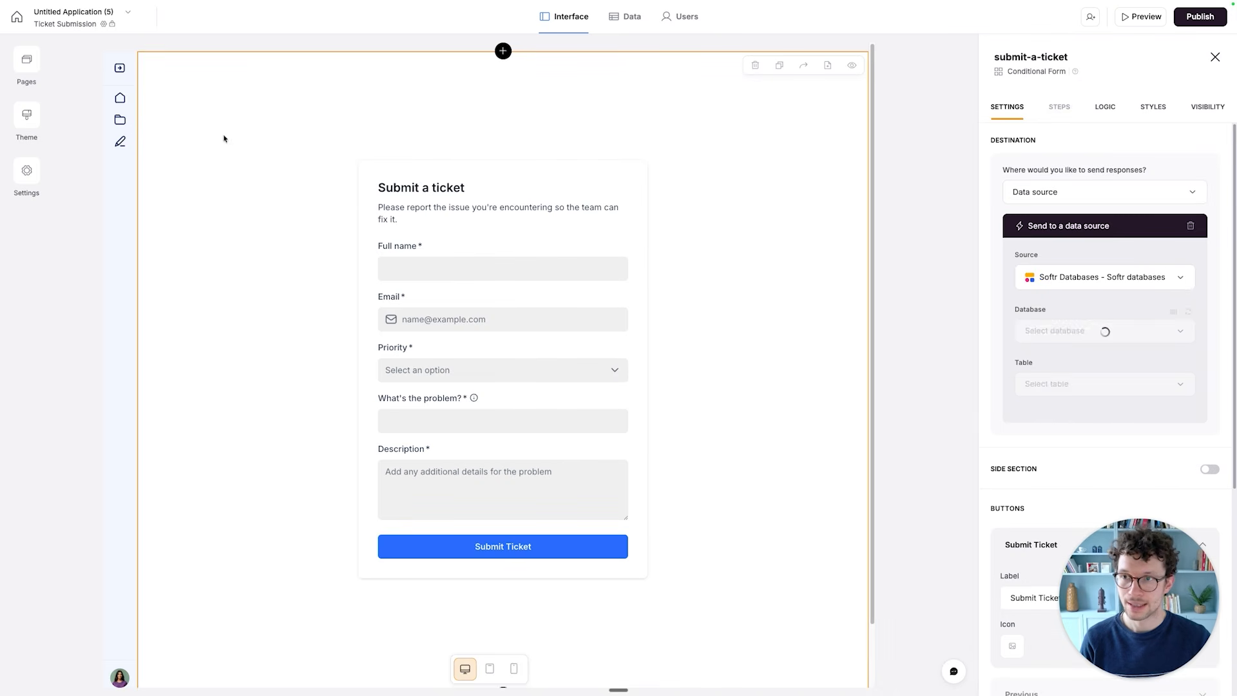
pyautogui.click(26, 64)
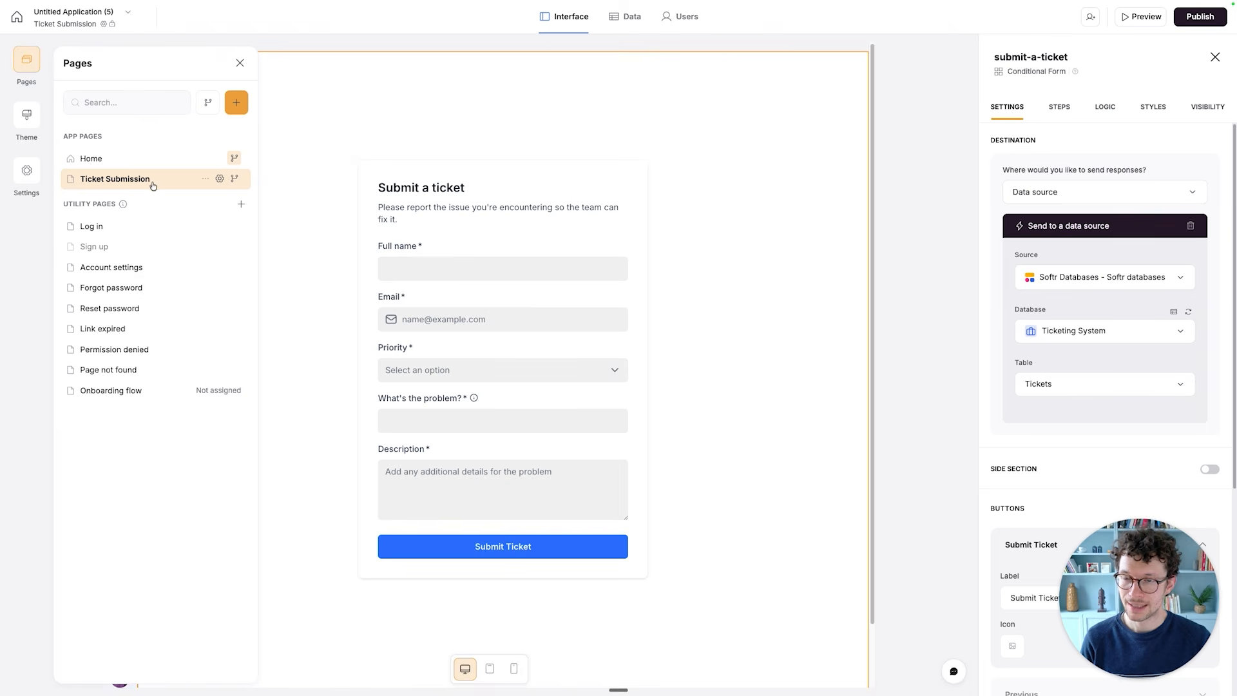
pyautogui.click(221, 180)
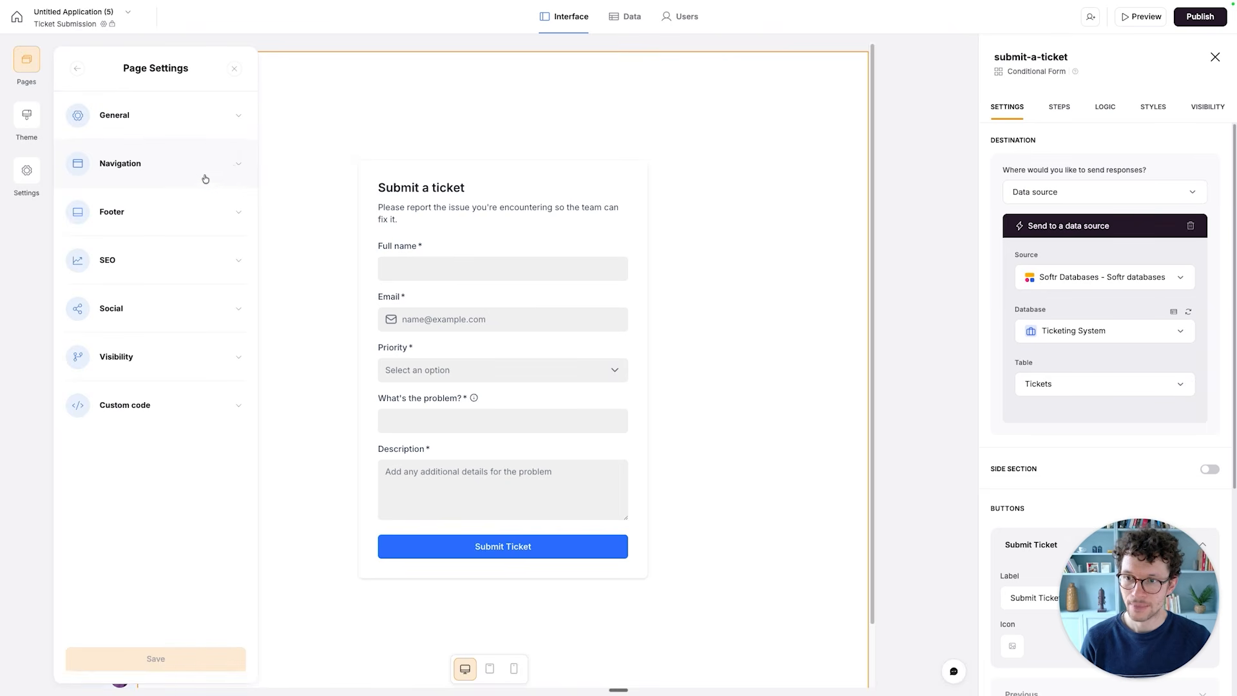
pyautogui.click(192, 369)
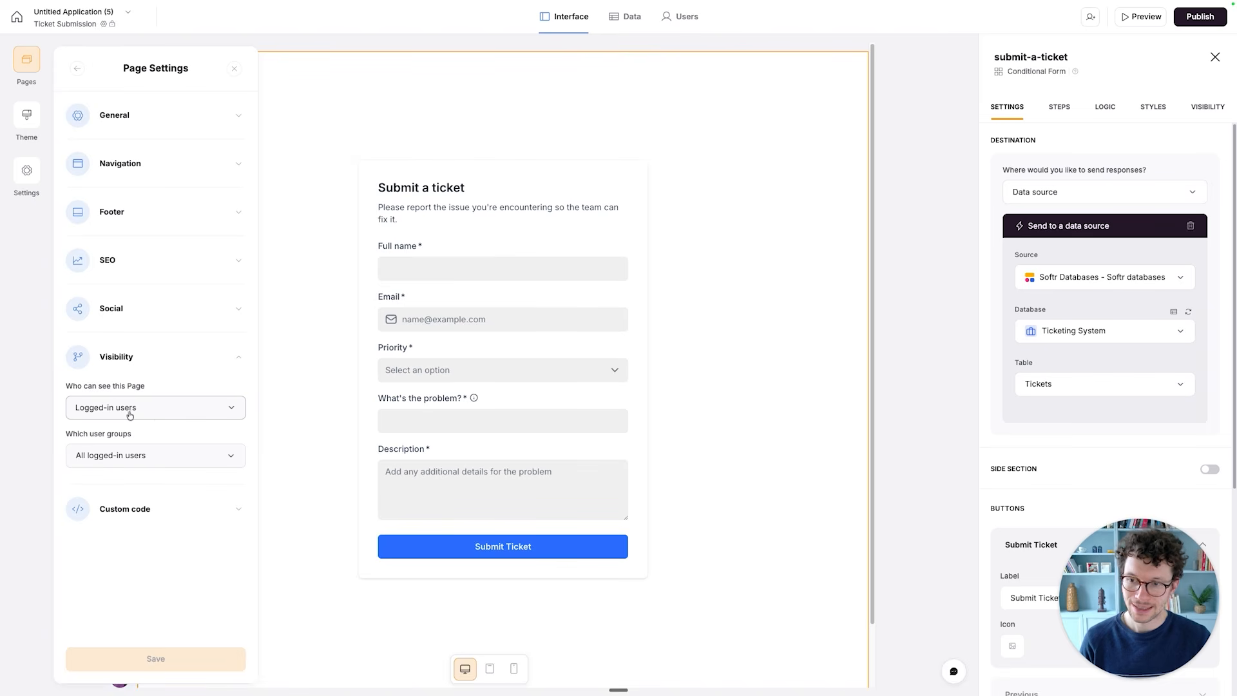
pyautogui.click(159, 417)
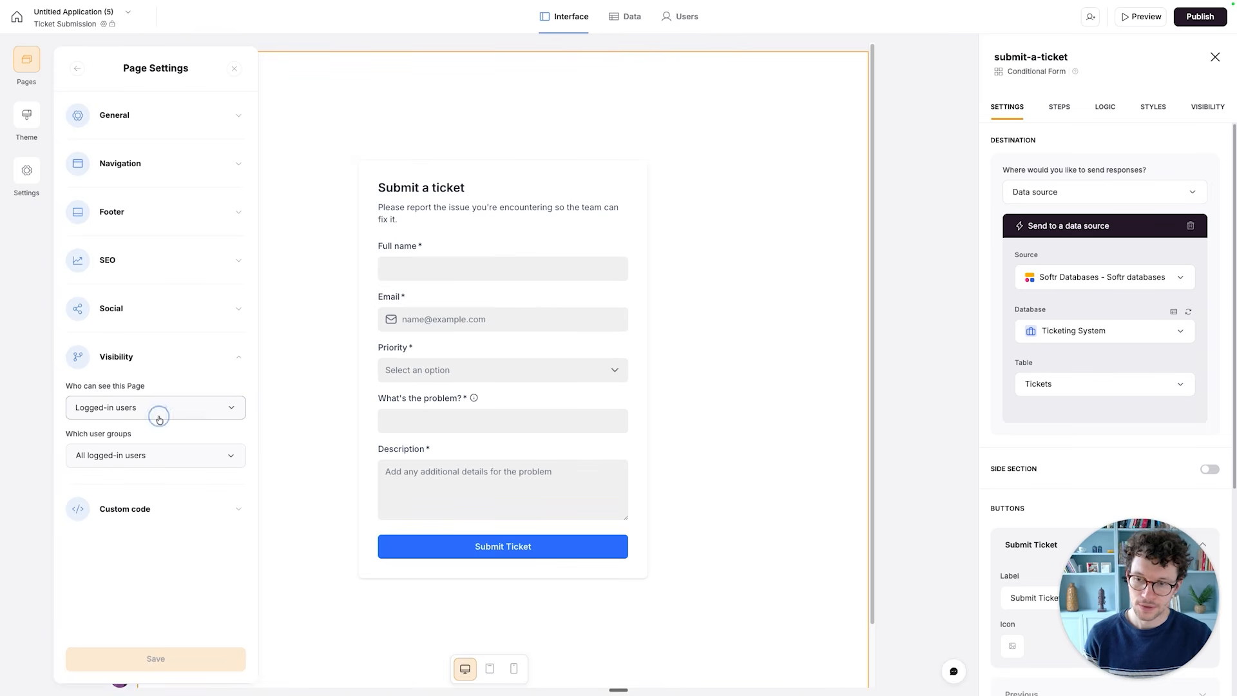
pyautogui.click(128, 440)
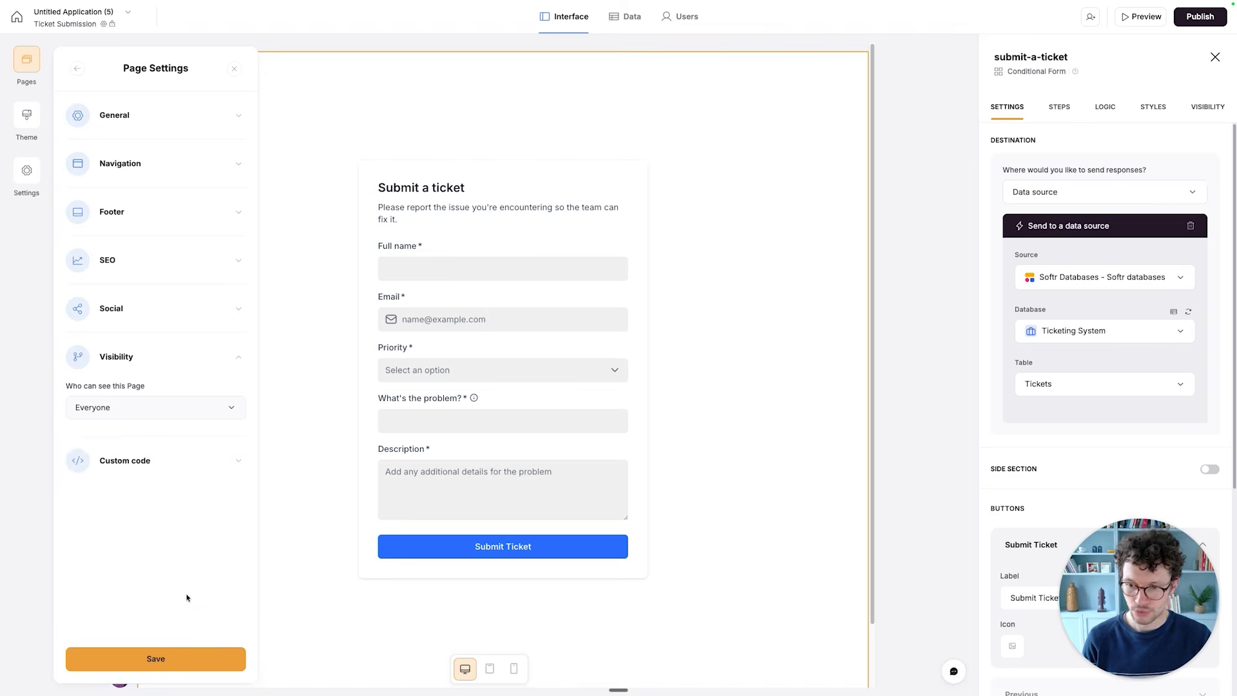
pyautogui.click(164, 658)
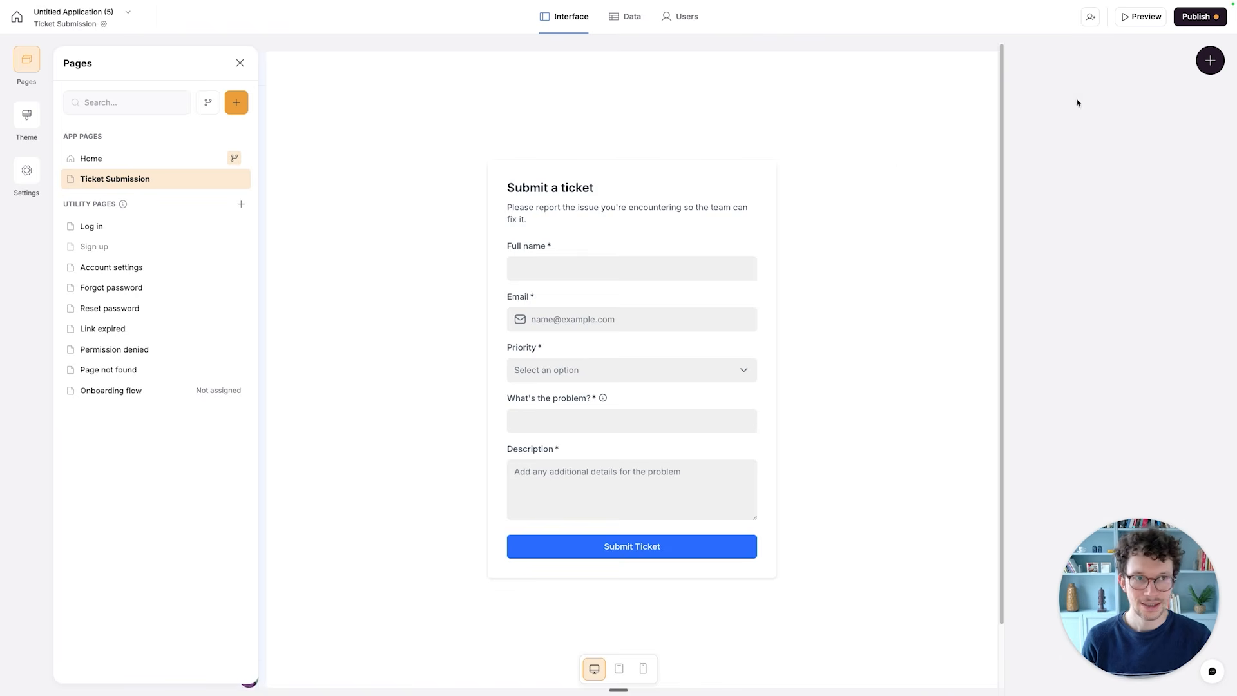
pyautogui.click(1200, 16)
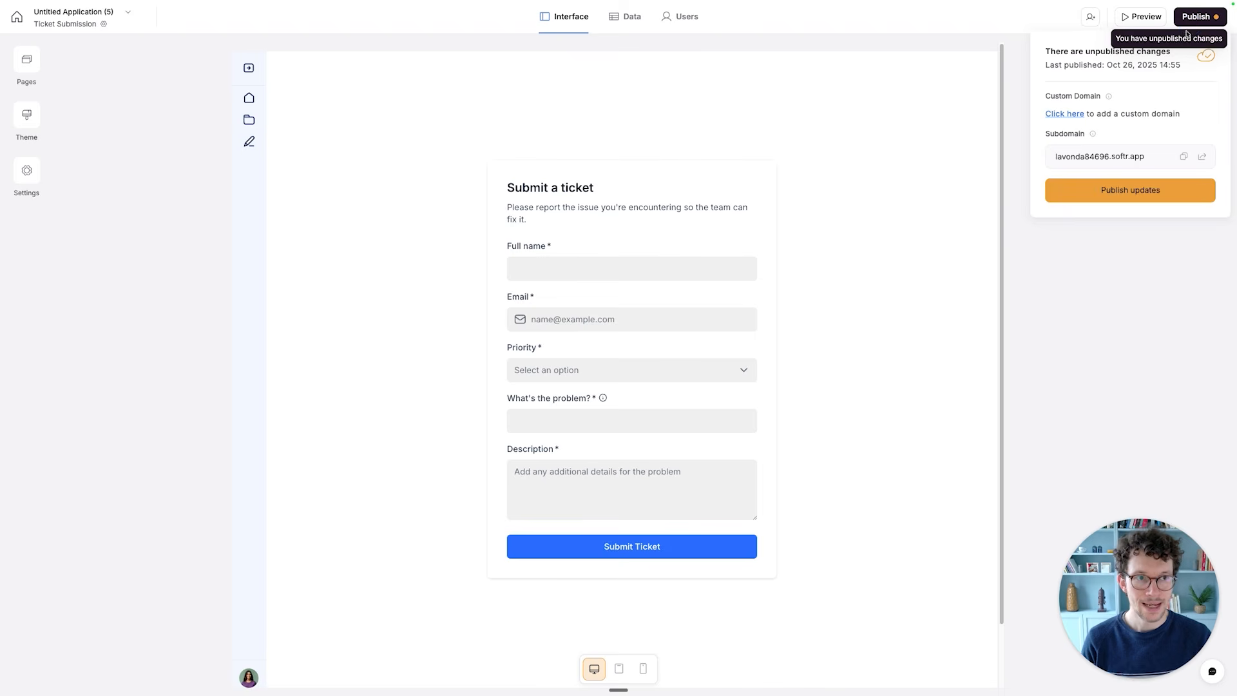
pyautogui.click(1115, 186)
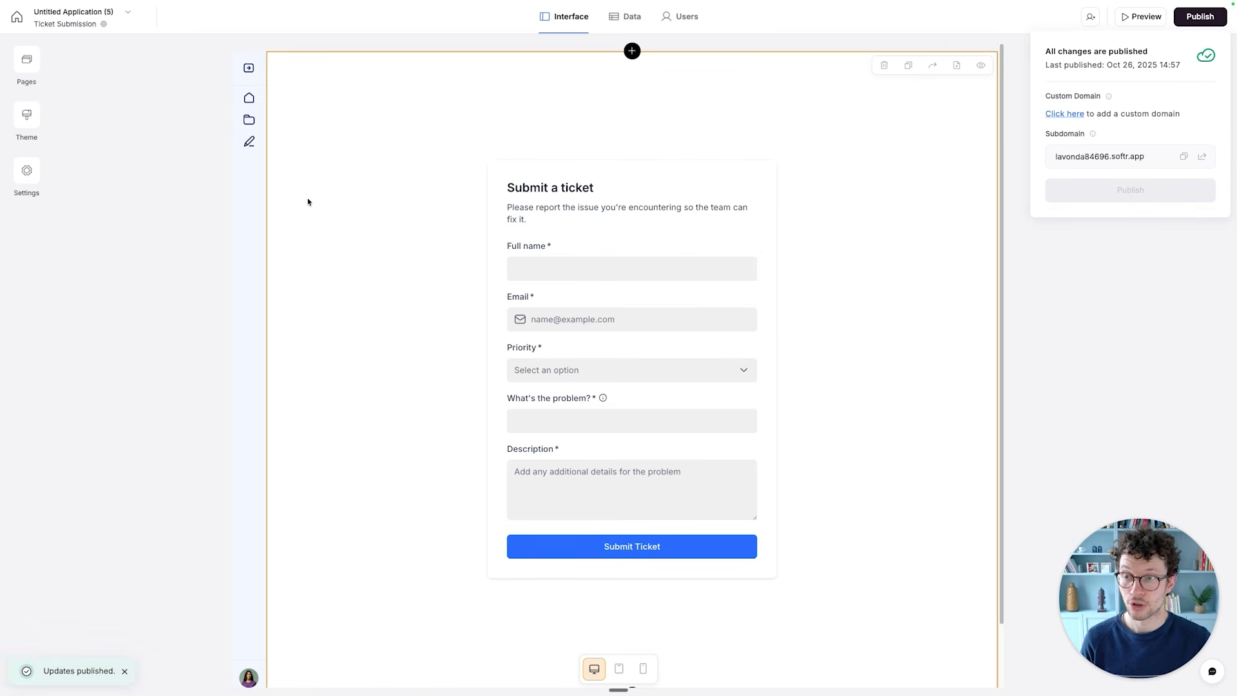
# - Copy the Ticket Submission page's URL path from its general page settings
pyautogui.click(37, 65)
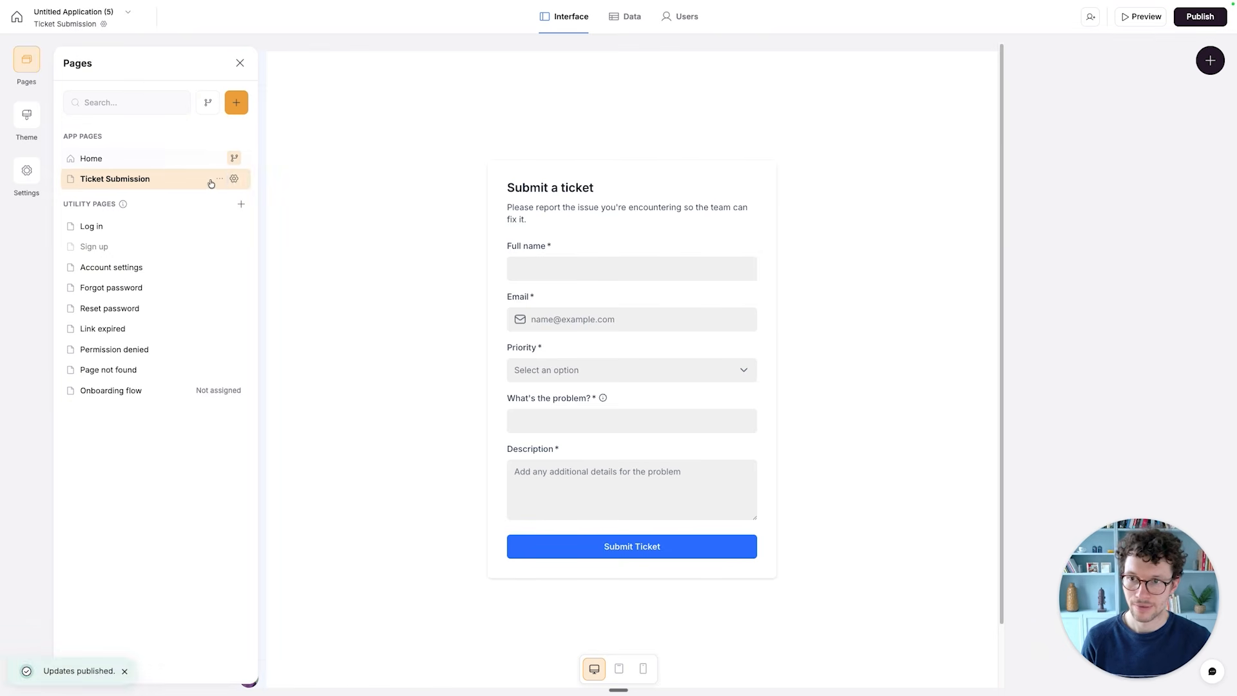
pyautogui.click(234, 182)
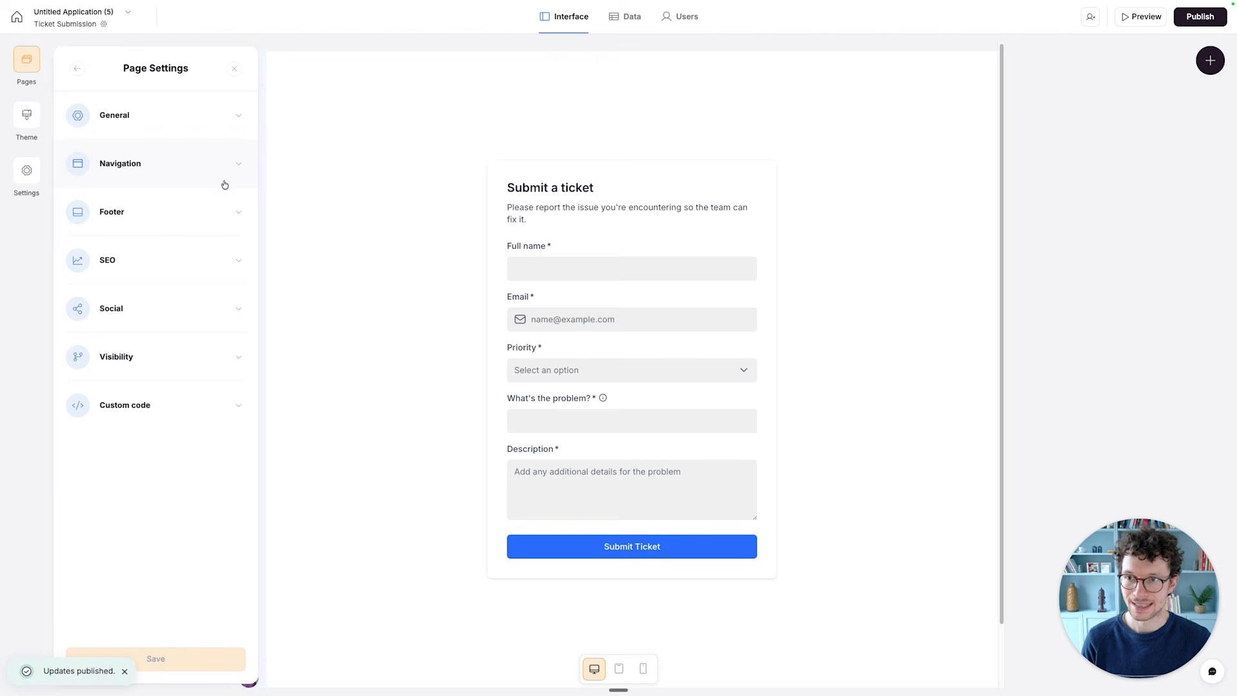
pyautogui.click(176, 129)
pyautogui.click(112, 222)
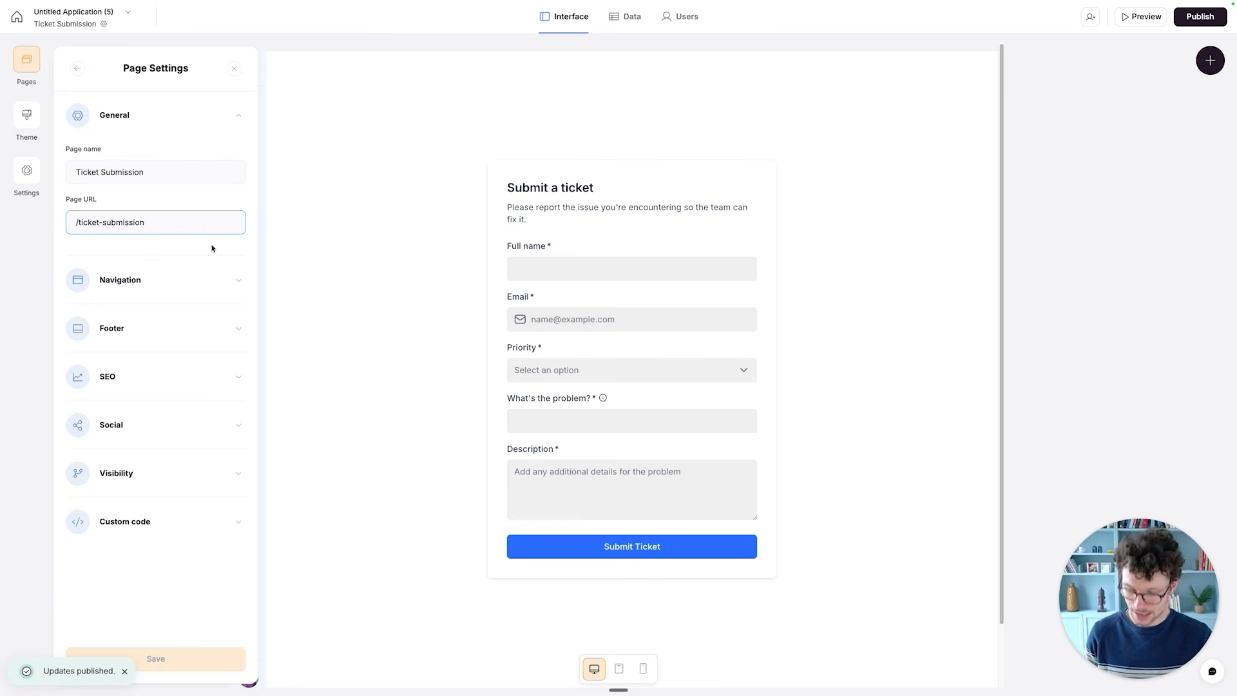
pyautogui.press('super+a')
pyautogui.press('super+c')
# - Switch to the published app in the browser and load its /ticket-submission page in place of the login address
pyautogui.hotkey('ctrl', 'Right')
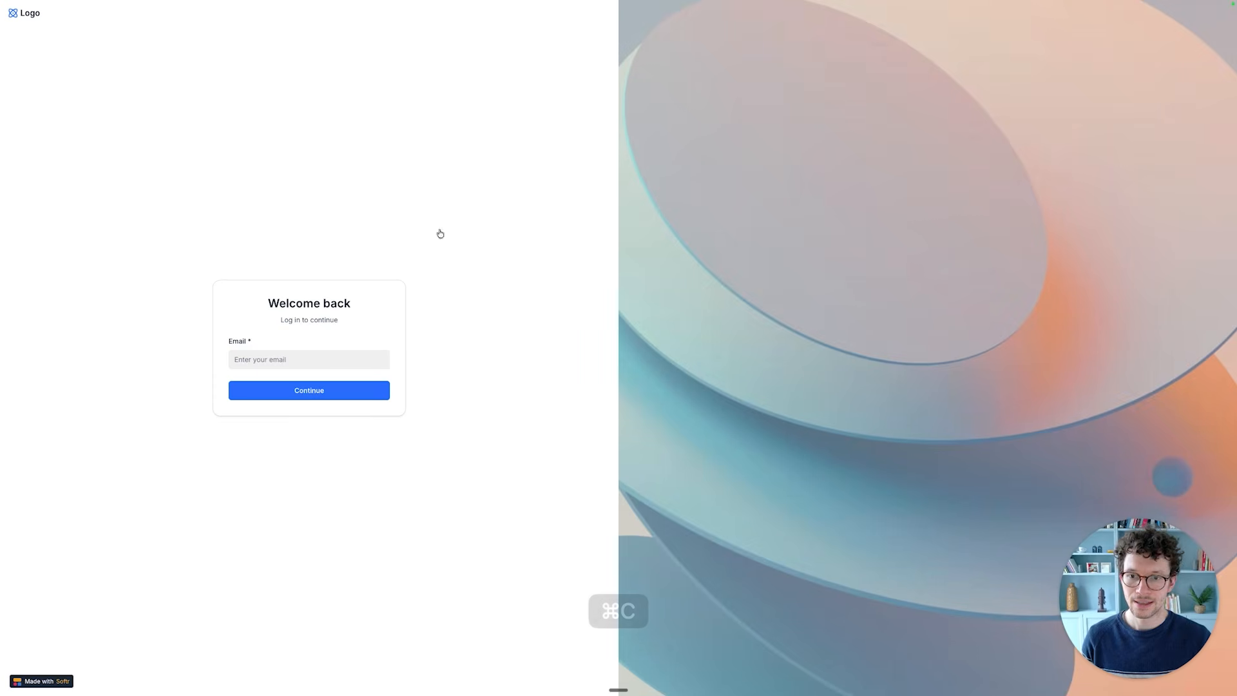
pyautogui.press('super+l')
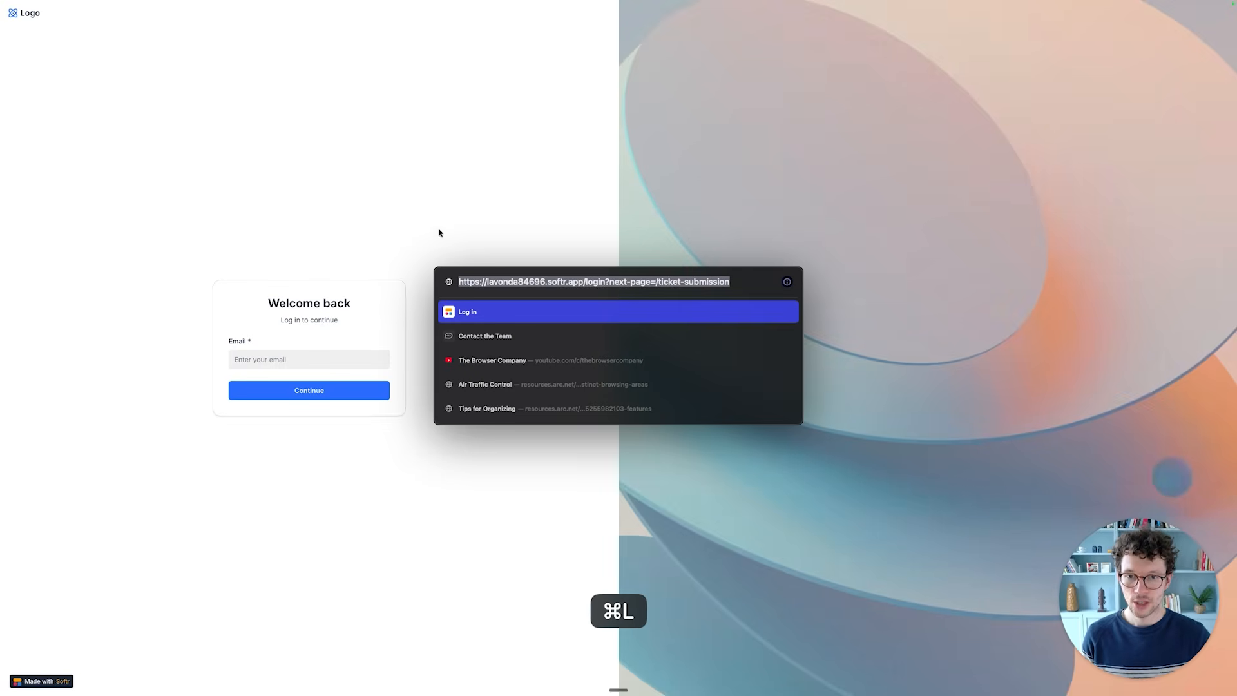
pyautogui.moveTo(587, 282); pyautogui.dragTo(737, 277)
pyautogui.press('super+v')
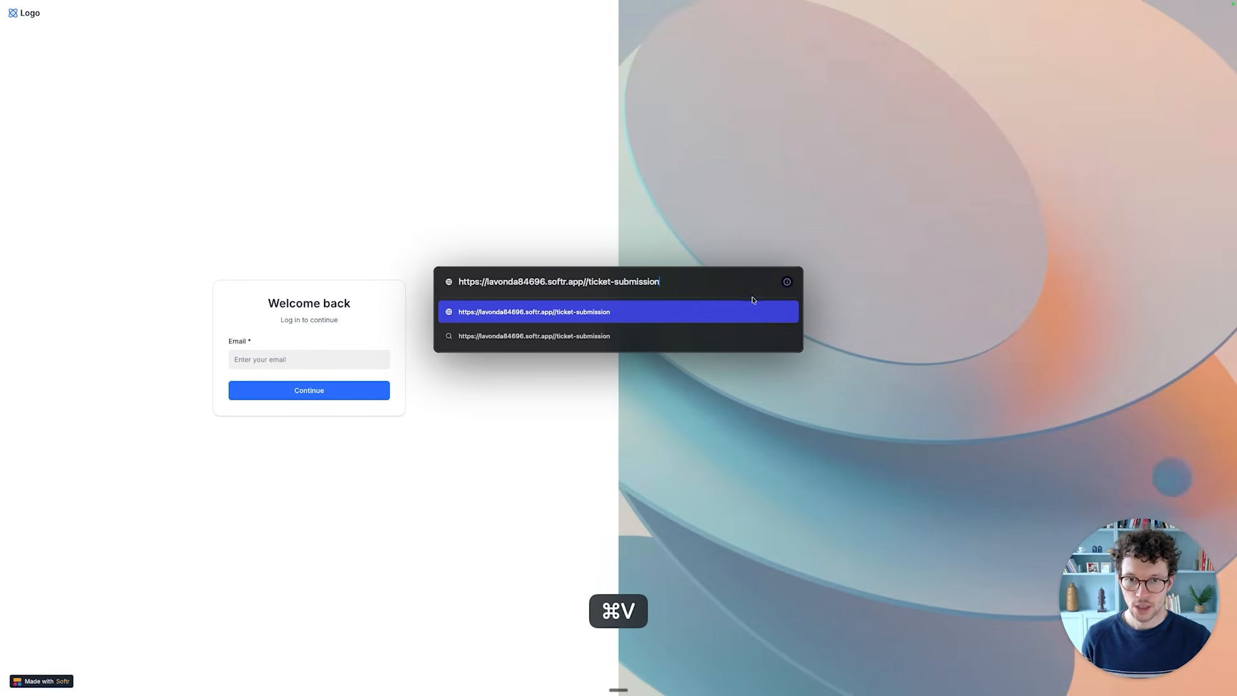
pyautogui.press('Return')
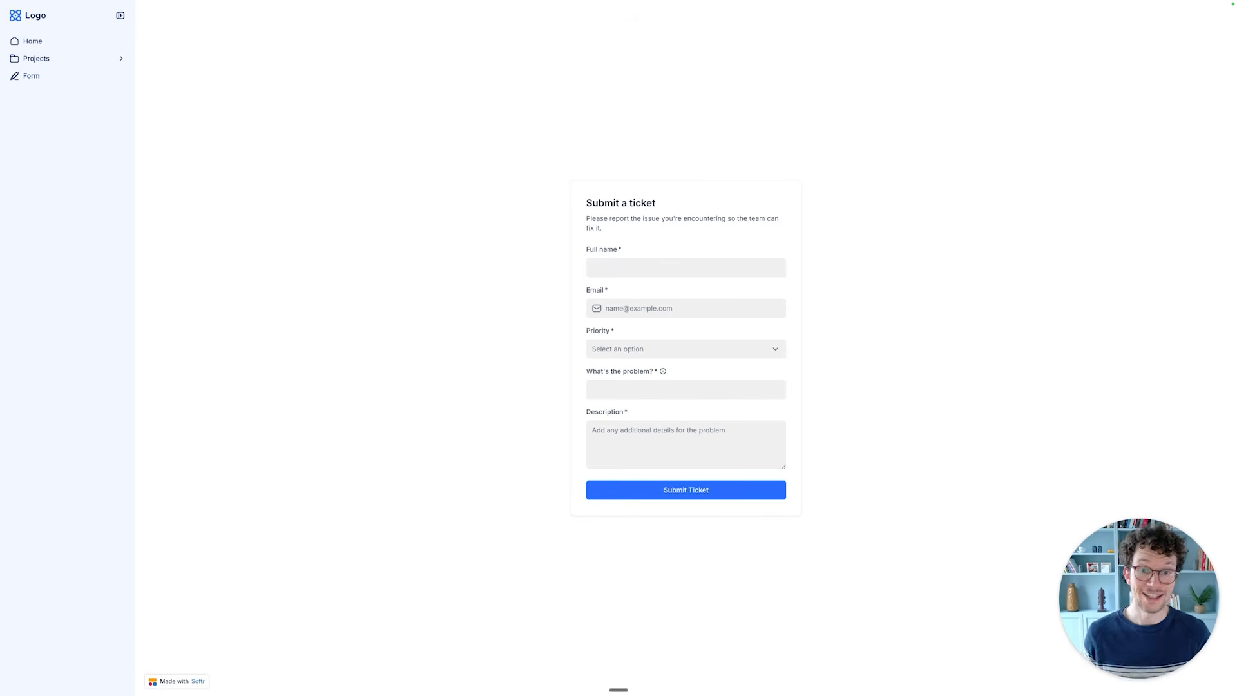
# - Fill in the ticket form's full name and email, and set the priority to Low
pyautogui.click(642, 264)
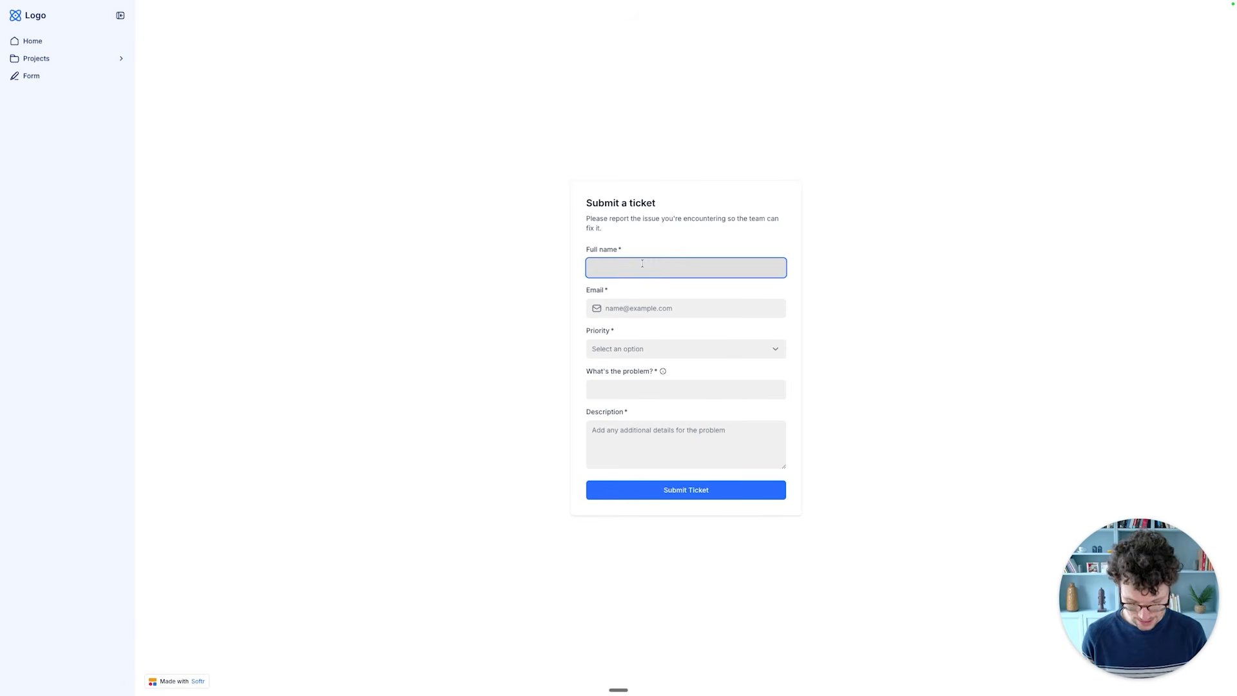
pyautogui.click(647, 302)
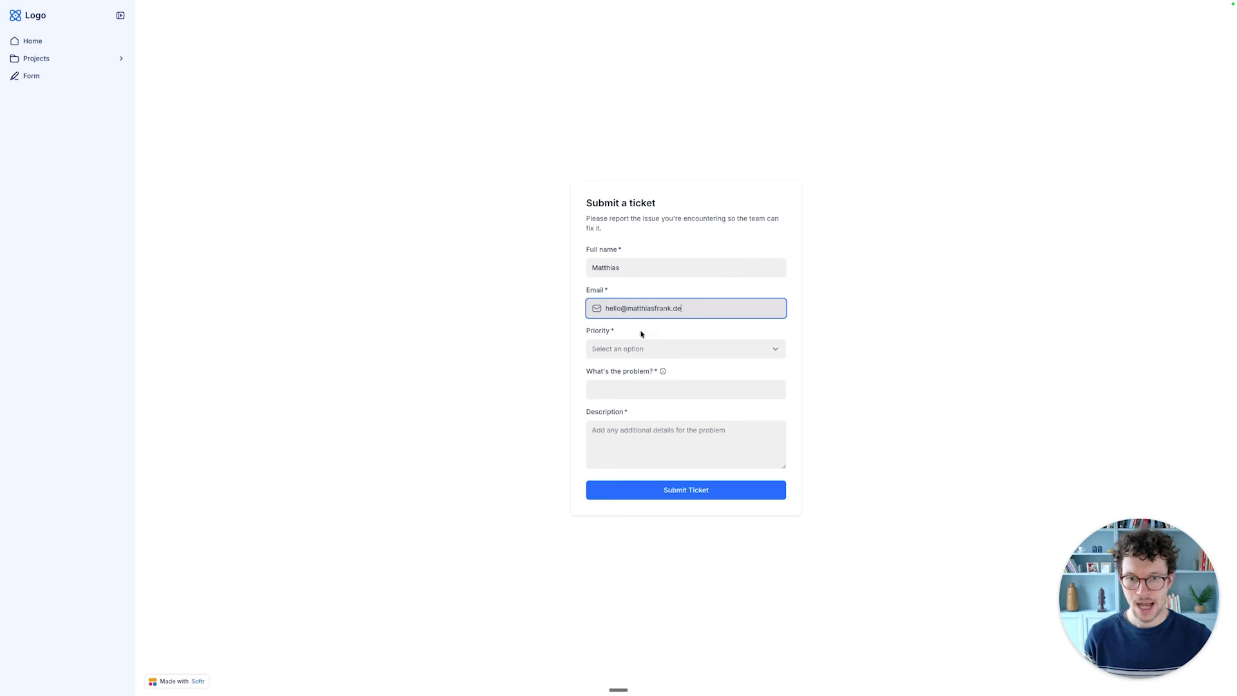
pyautogui.click(641, 349)
pyautogui.click(621, 372)
# - Enter the problem "I can't seem to manage my tickets" with the description "please help me resolve this!" and submit the ticket
pyautogui.click(615, 388)
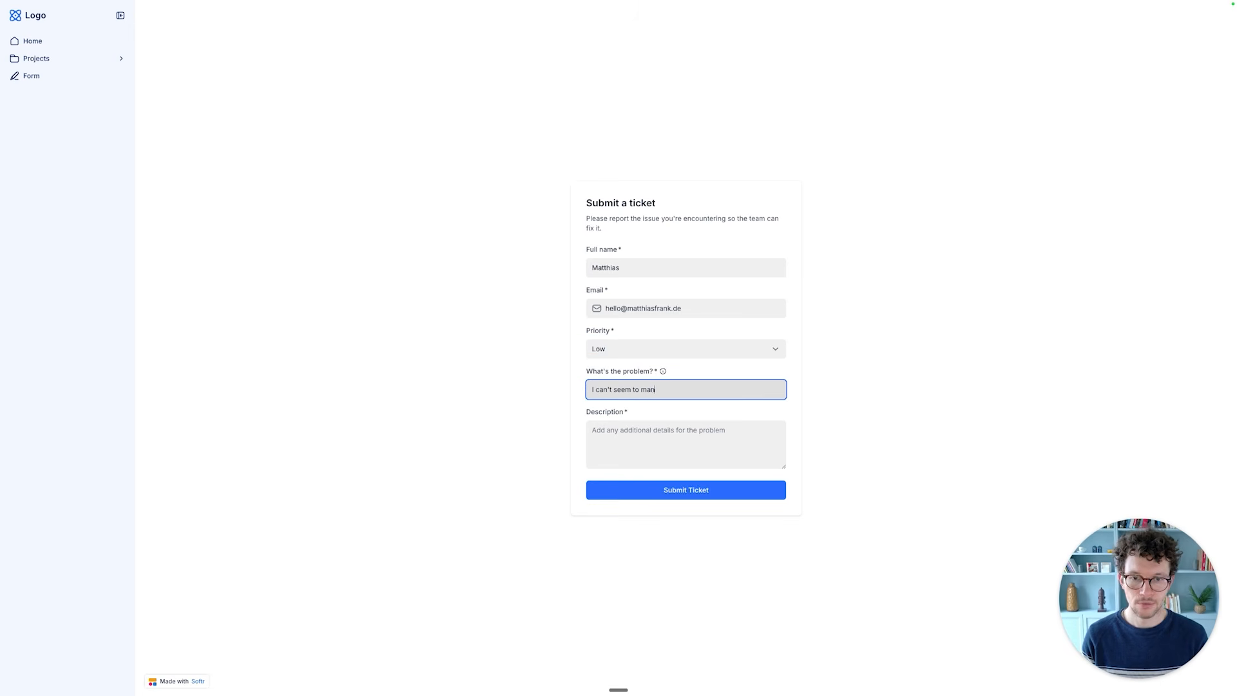
pyautogui.write('ts')
pyautogui.press('Tab')
pyautogui.write('please help me reso')
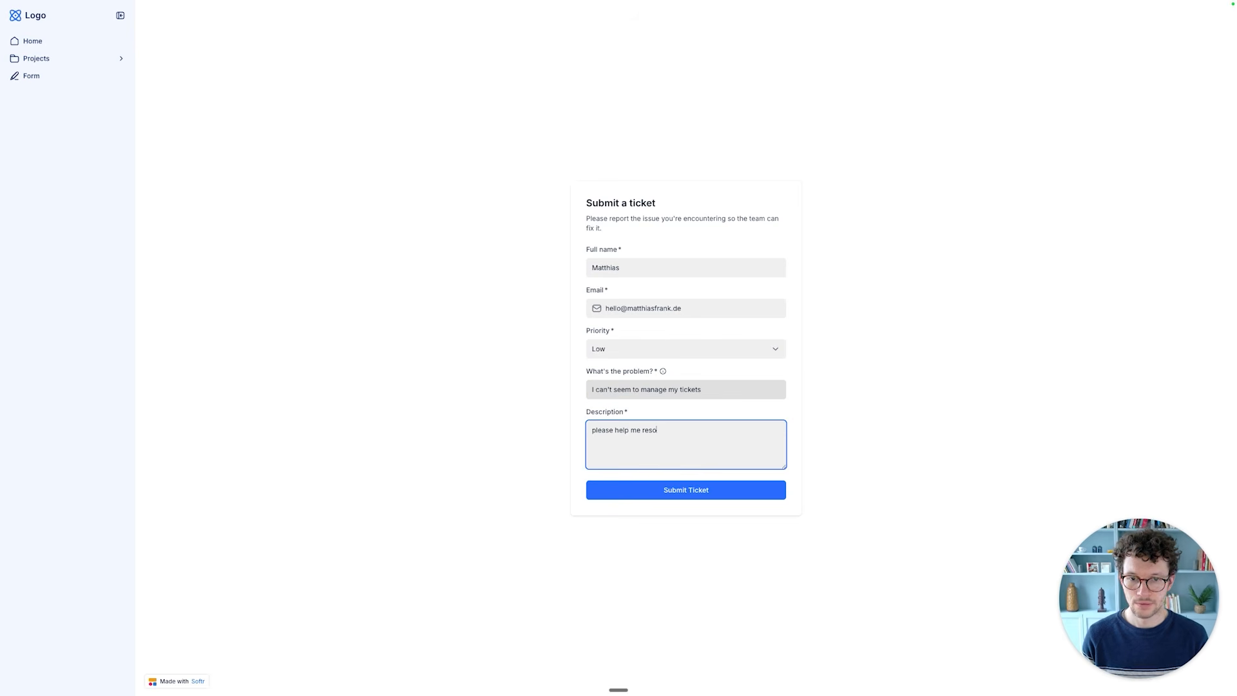
pyautogui.click(660, 495)
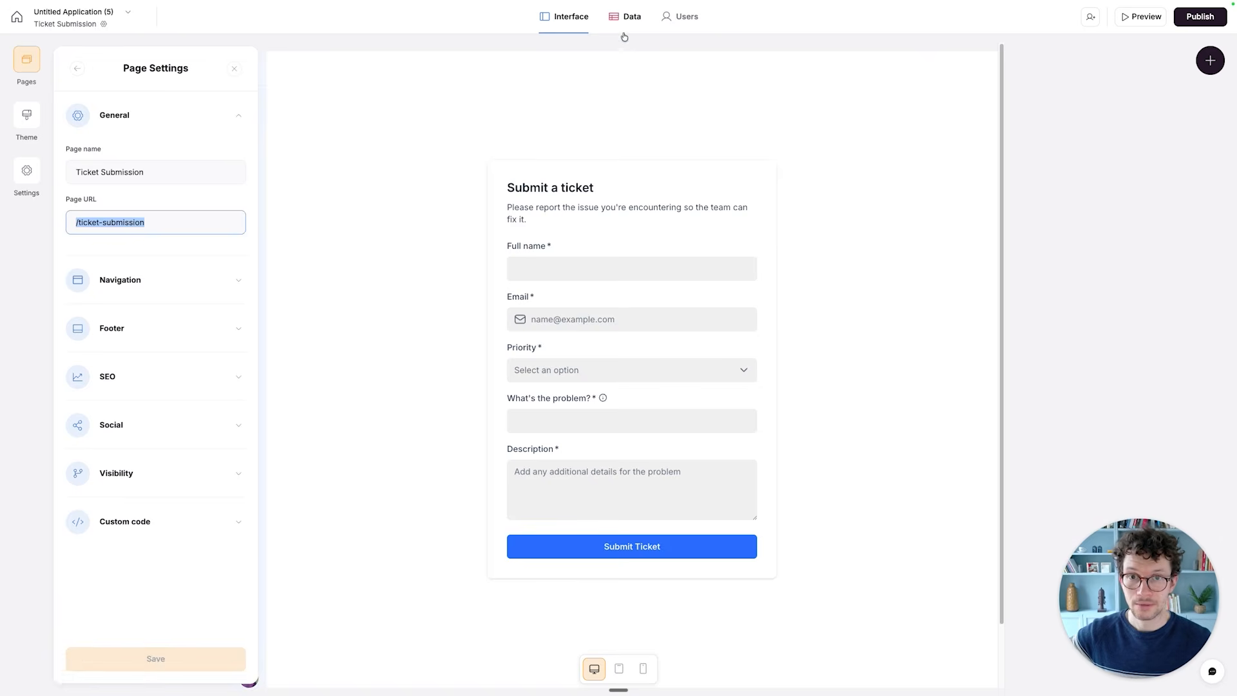
# - Return to the Softr editor and show the Tickets table in its Default view to check for the submitted ticket
pyautogui.click(619, 28)
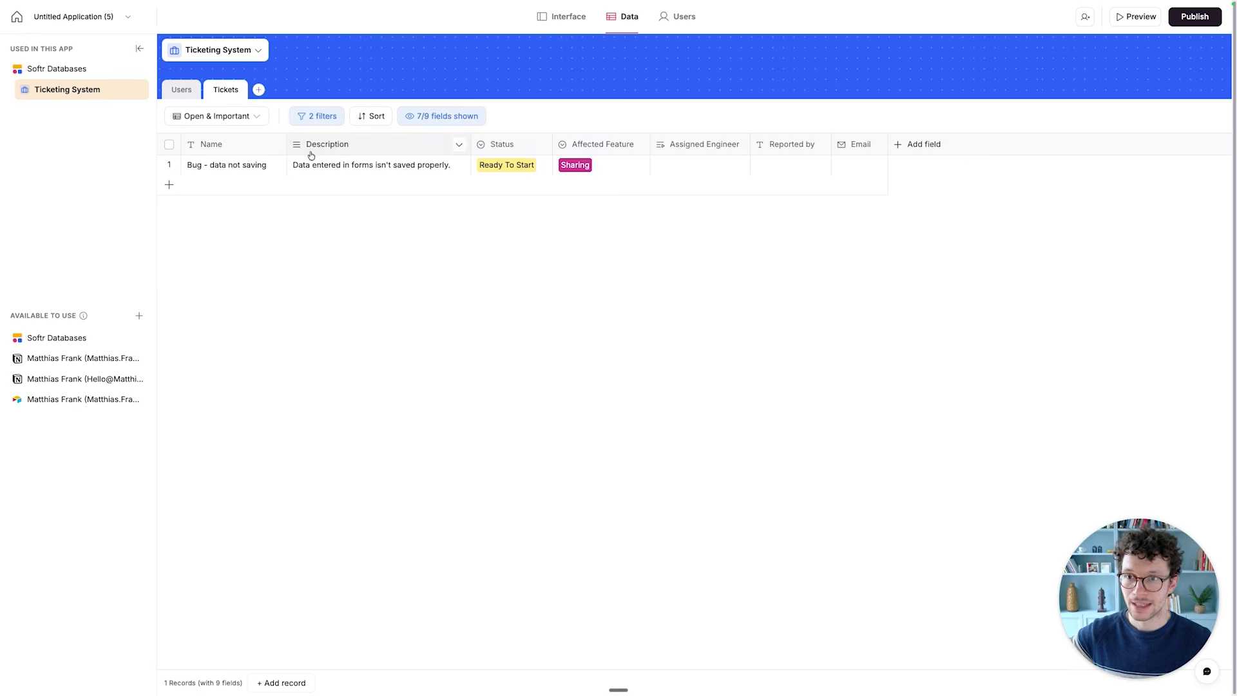
pyautogui.click(240, 119)
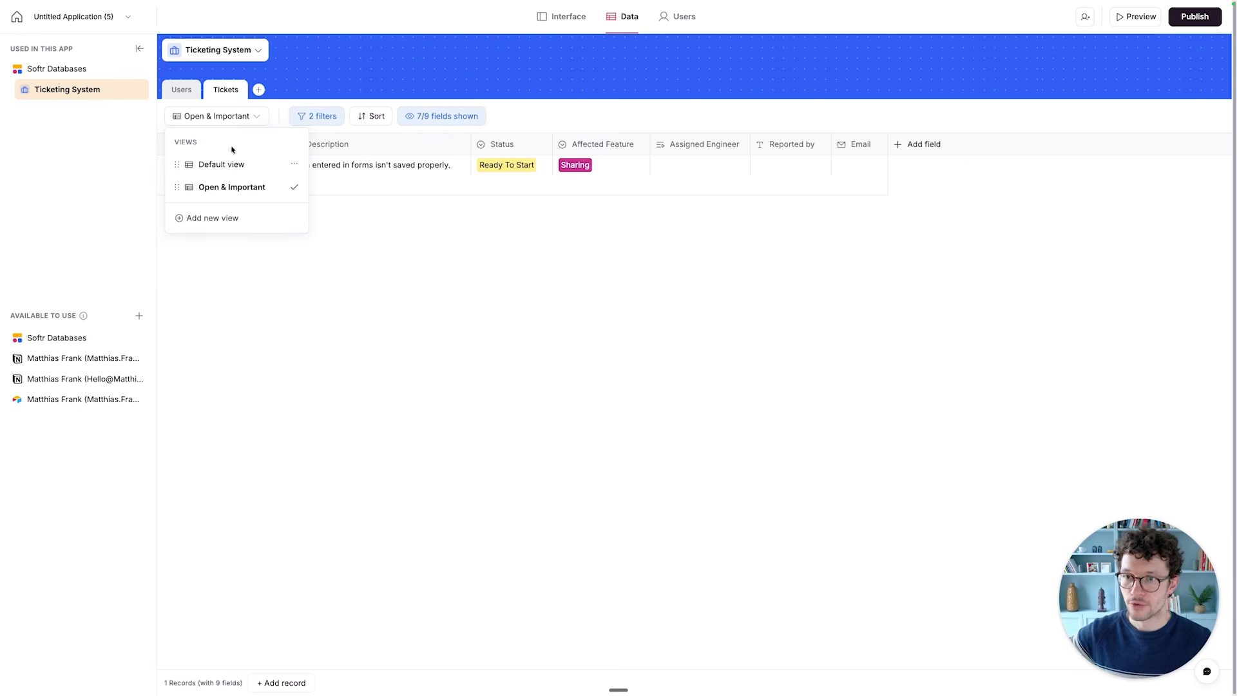
pyautogui.click(226, 161)
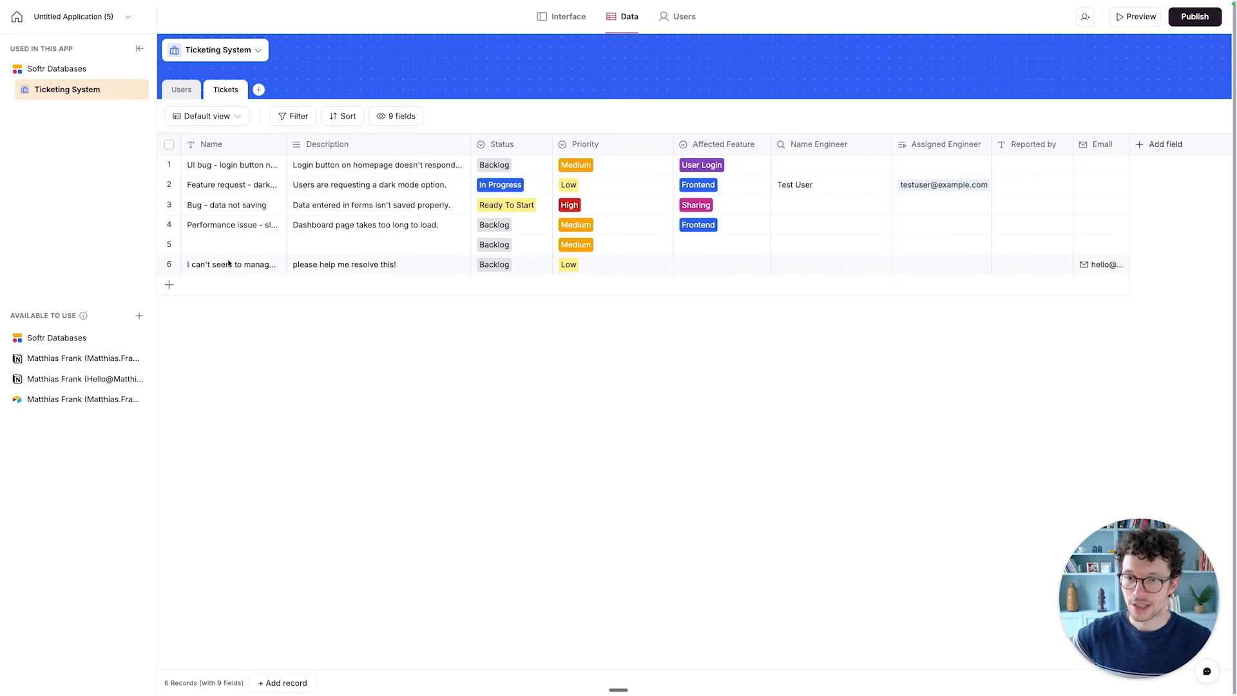
# - Delete the Tickets record that has no name or description, and widen the Email column to show full addresses
pyautogui.click(168, 245)
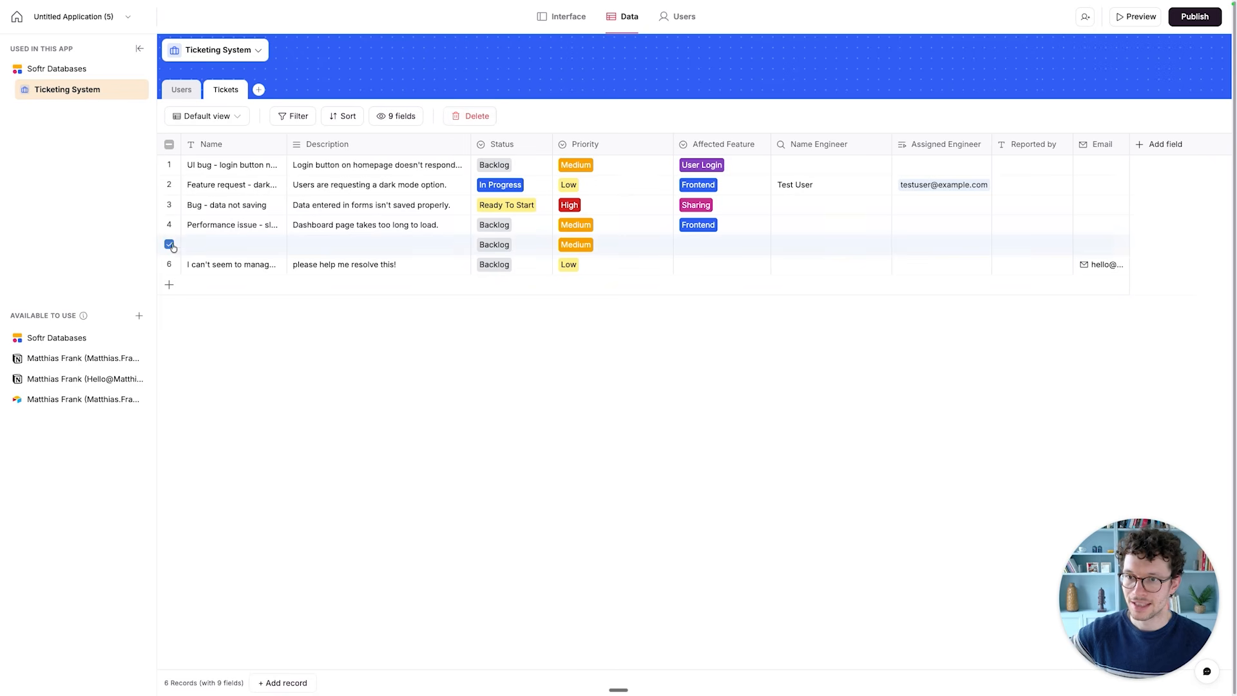
pyautogui.click(466, 116)
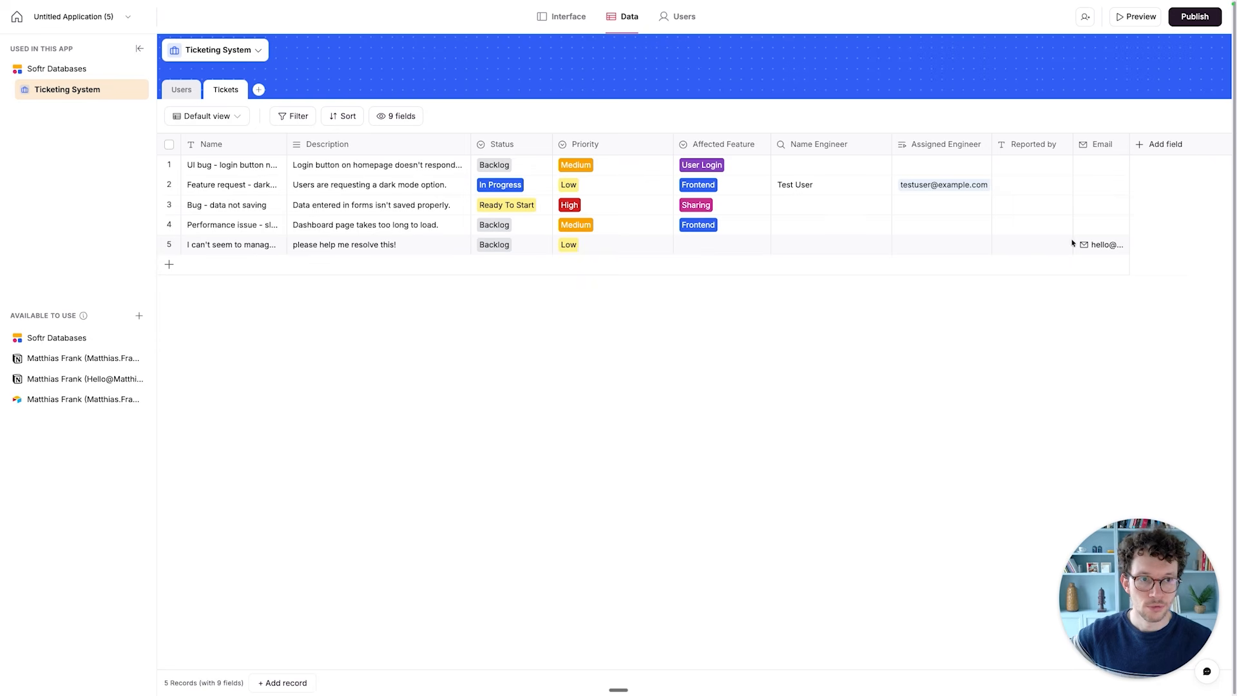
pyautogui.moveTo(1129, 147); pyautogui.dragTo(1197, 145)
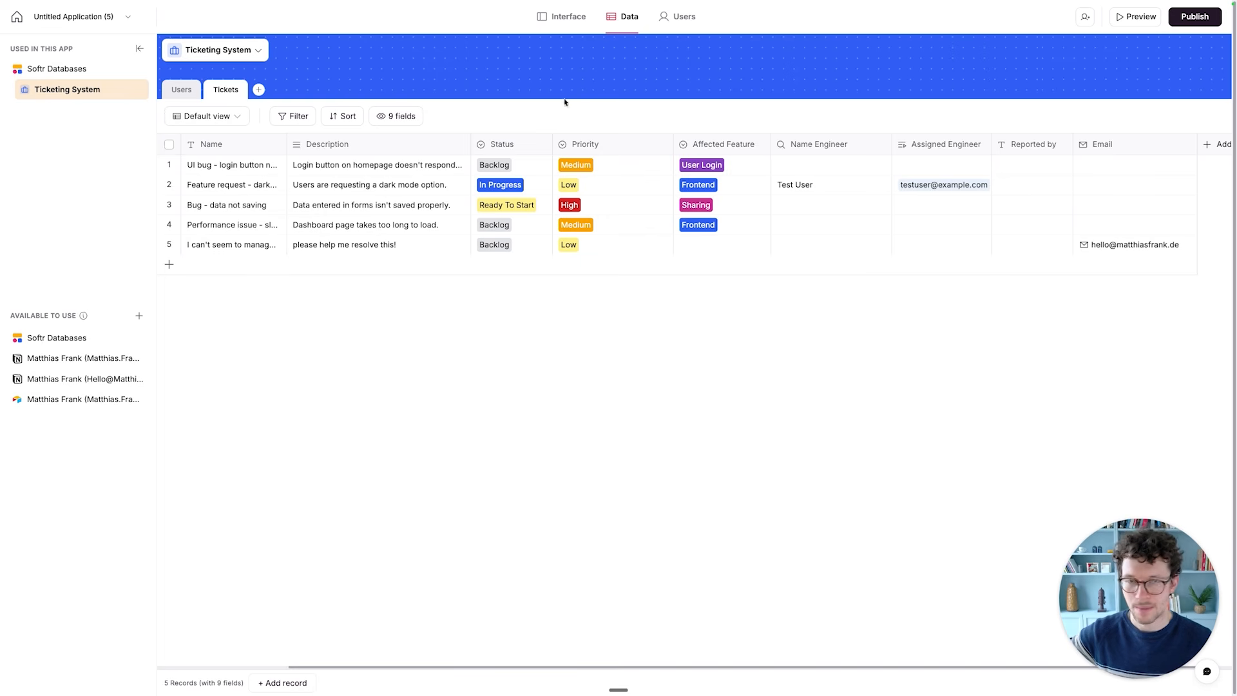
# - Return to the submit-a-ticket form in the interface editor and map its Full name field to Reported by
pyautogui.click(563, 16)
pyautogui.click(633, 210)
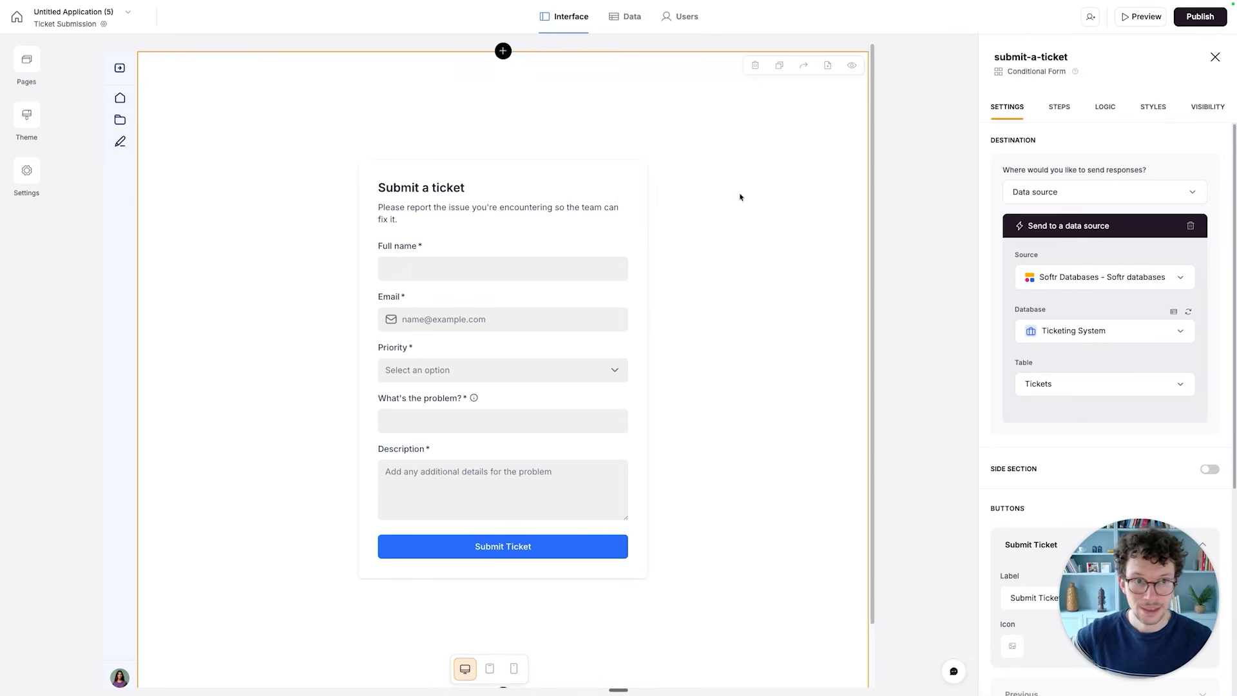
pyautogui.click(1060, 106)
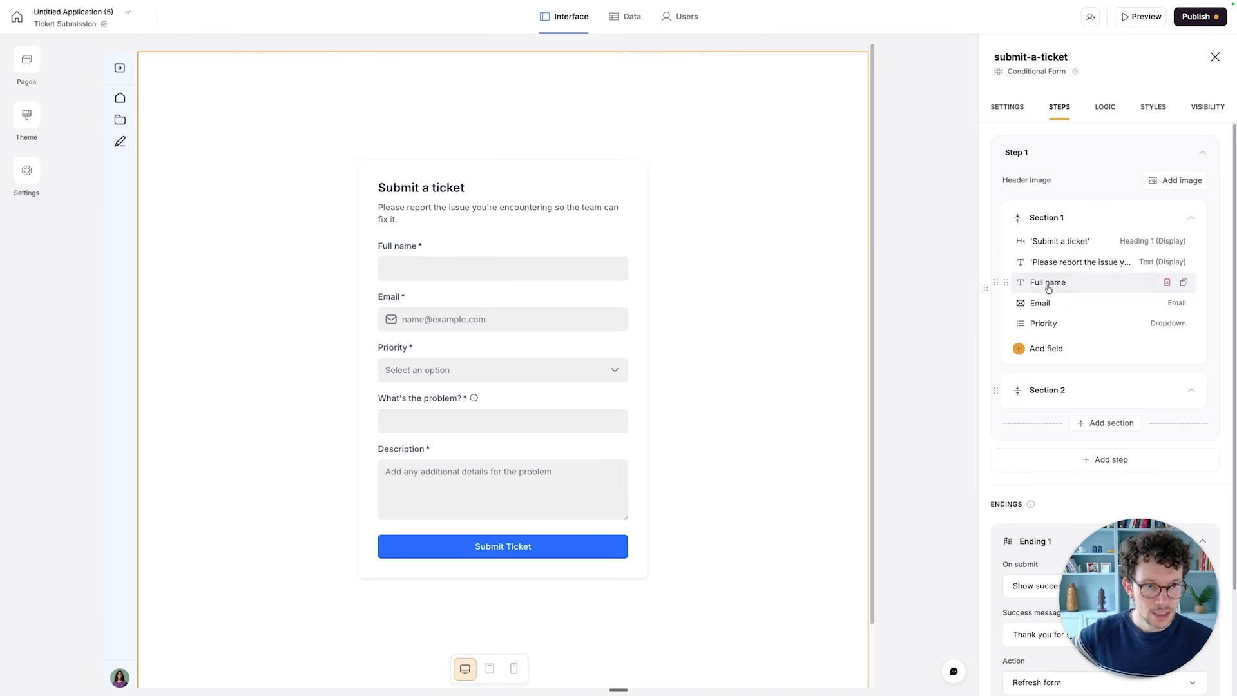
pyautogui.click(1045, 287)
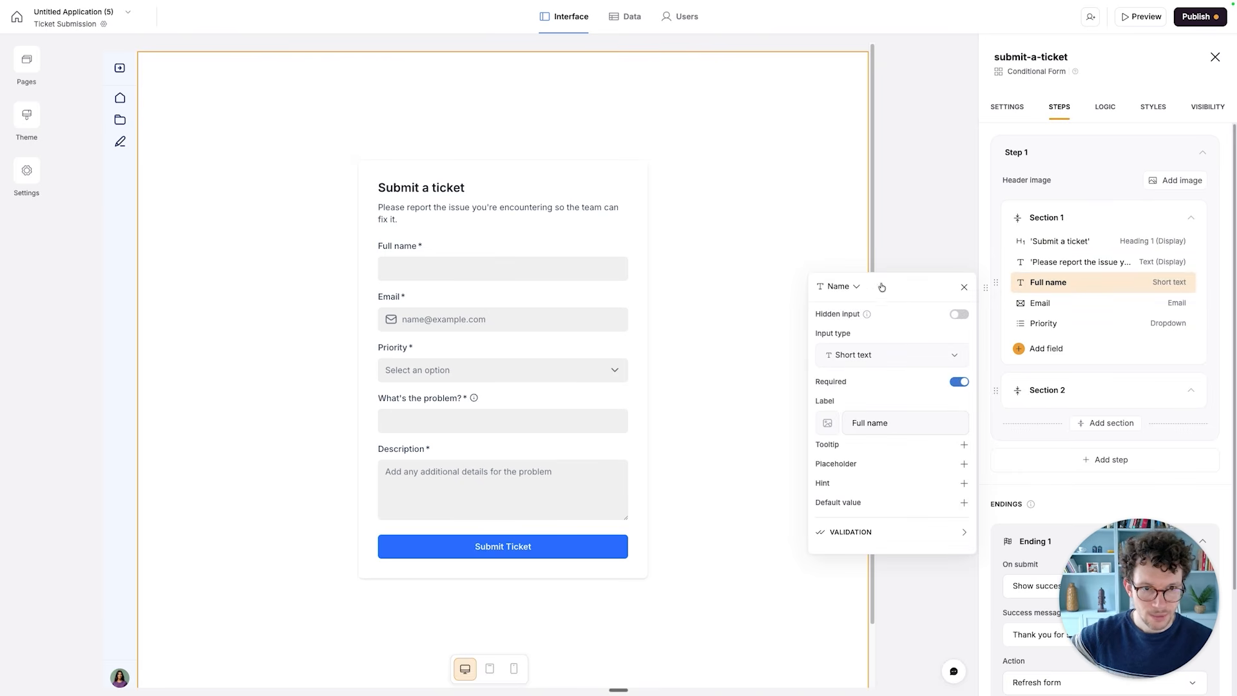
pyautogui.click(859, 287)
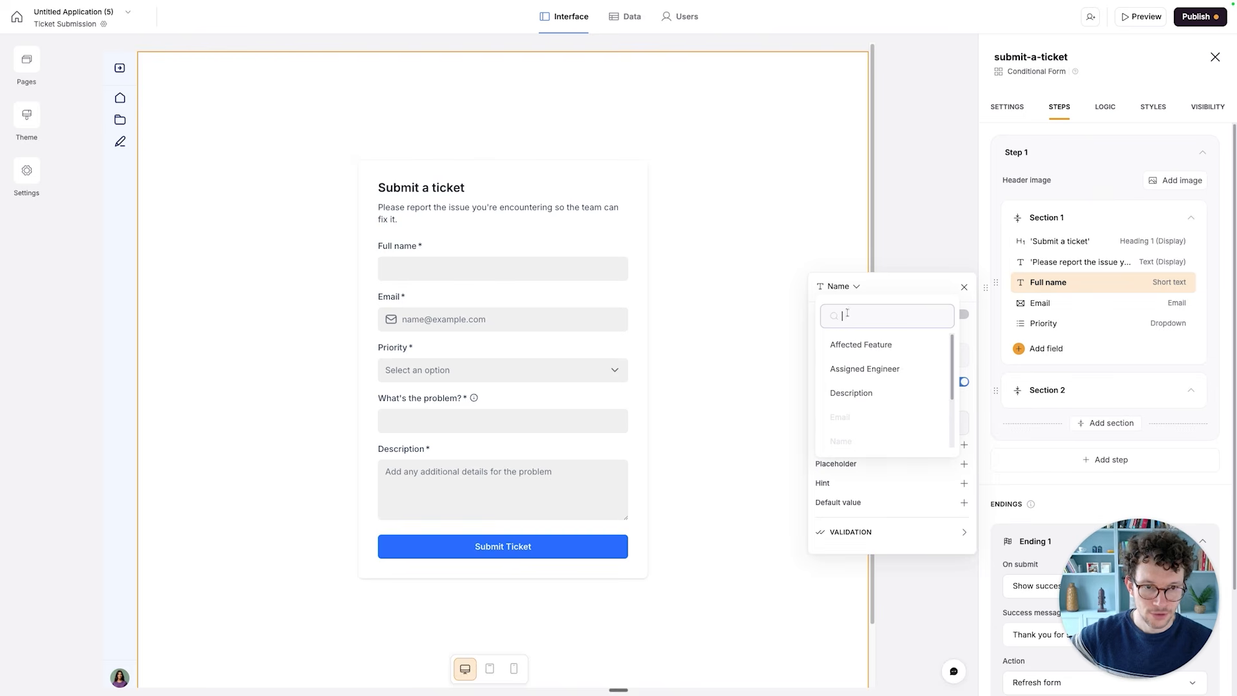
pyautogui.scroll(-3, 846, 365)
pyautogui.scroll(2, 845, 362)
pyautogui.scroll(-2, 845, 381)
pyautogui.click(850, 411)
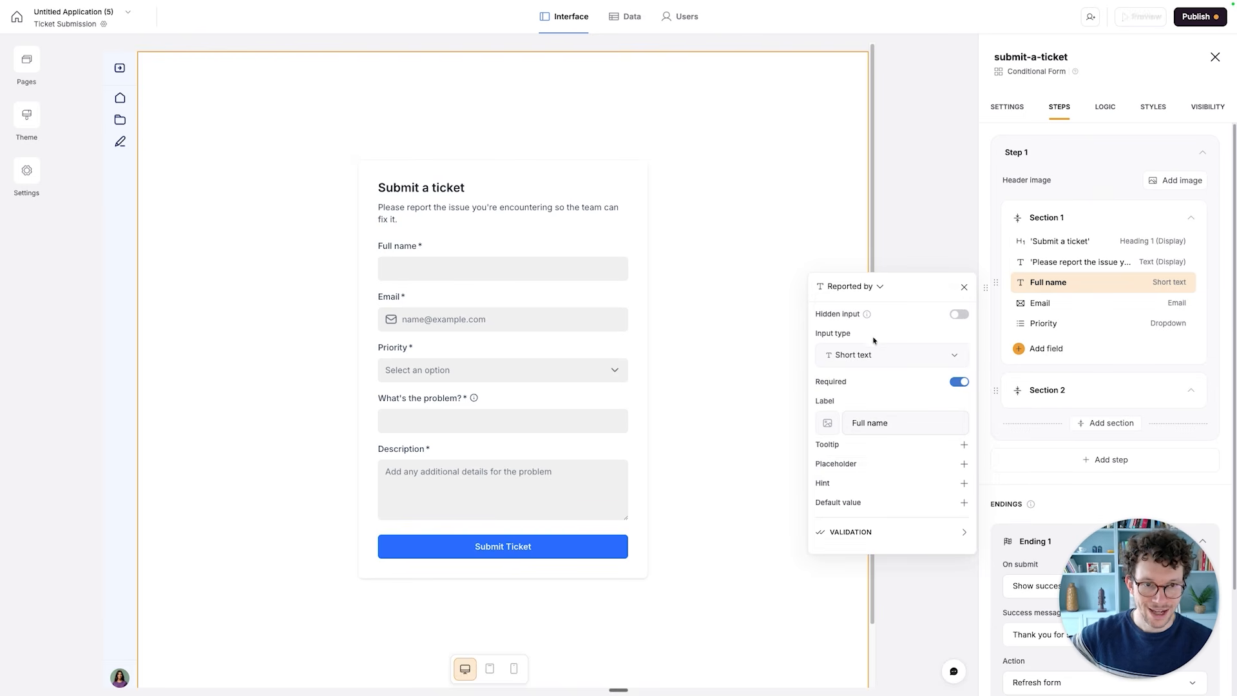
pyautogui.click(1026, 190)
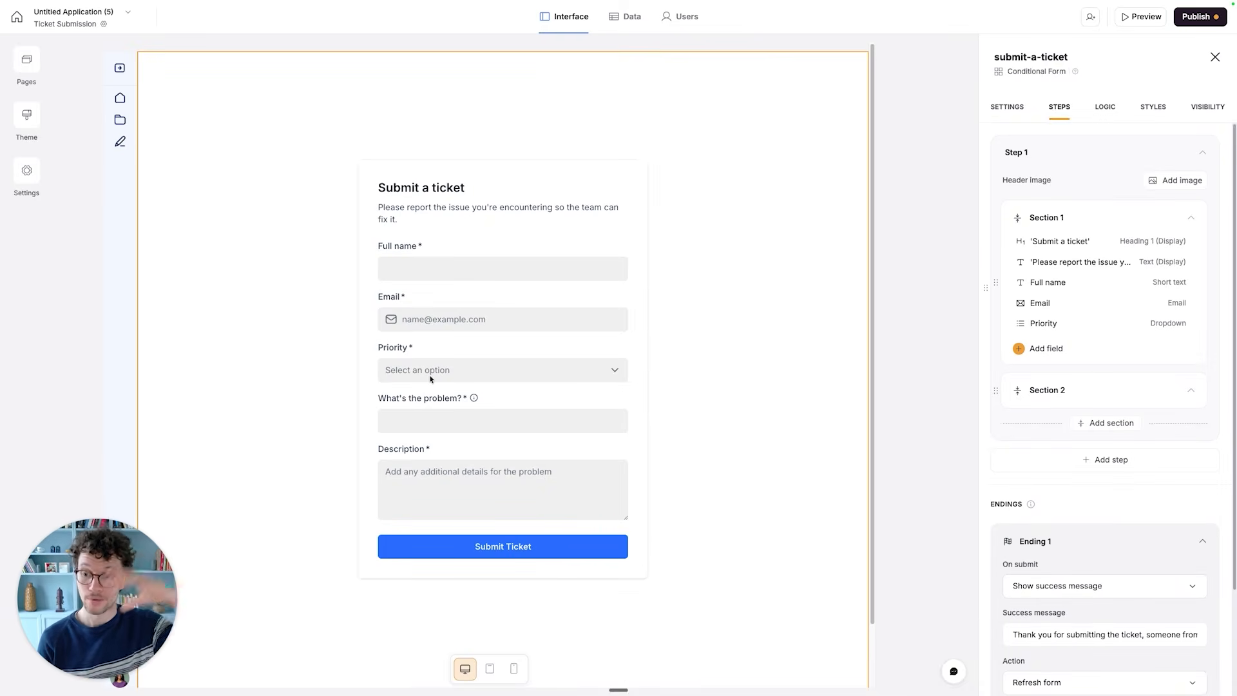
# - Set the form's Ending 1 to show a thank you screen on submit
pyautogui.scroll(-3, 1021, 405)
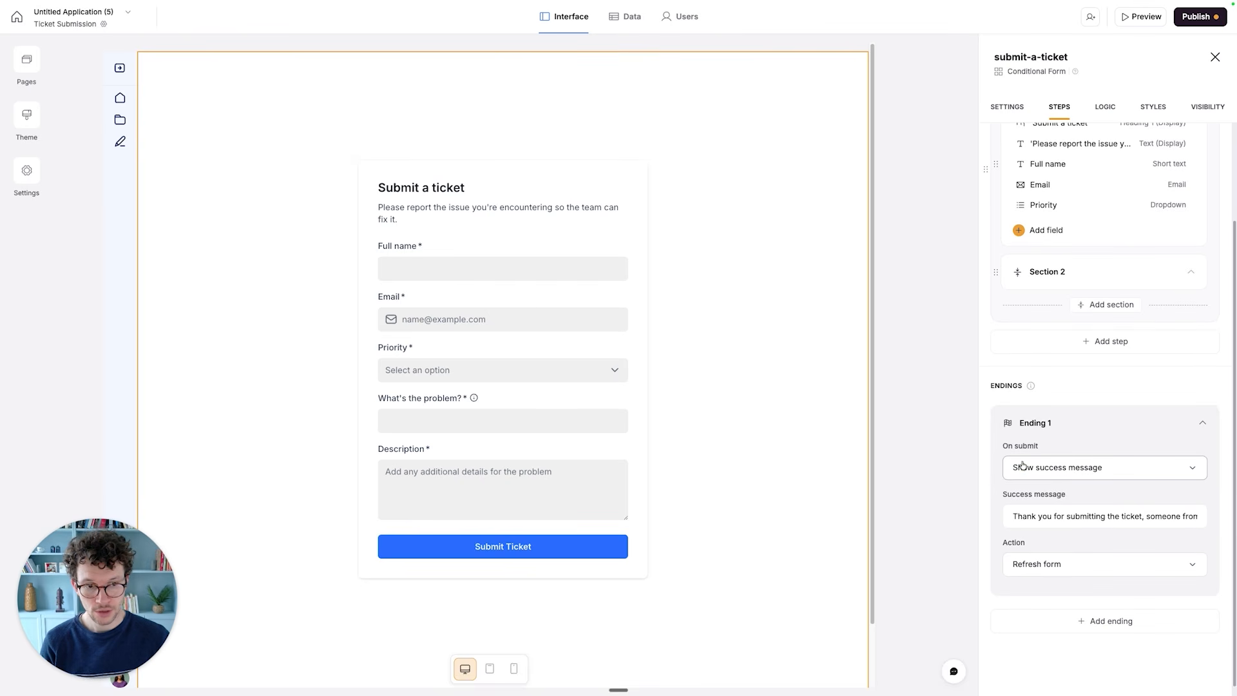
pyautogui.click(1033, 467)
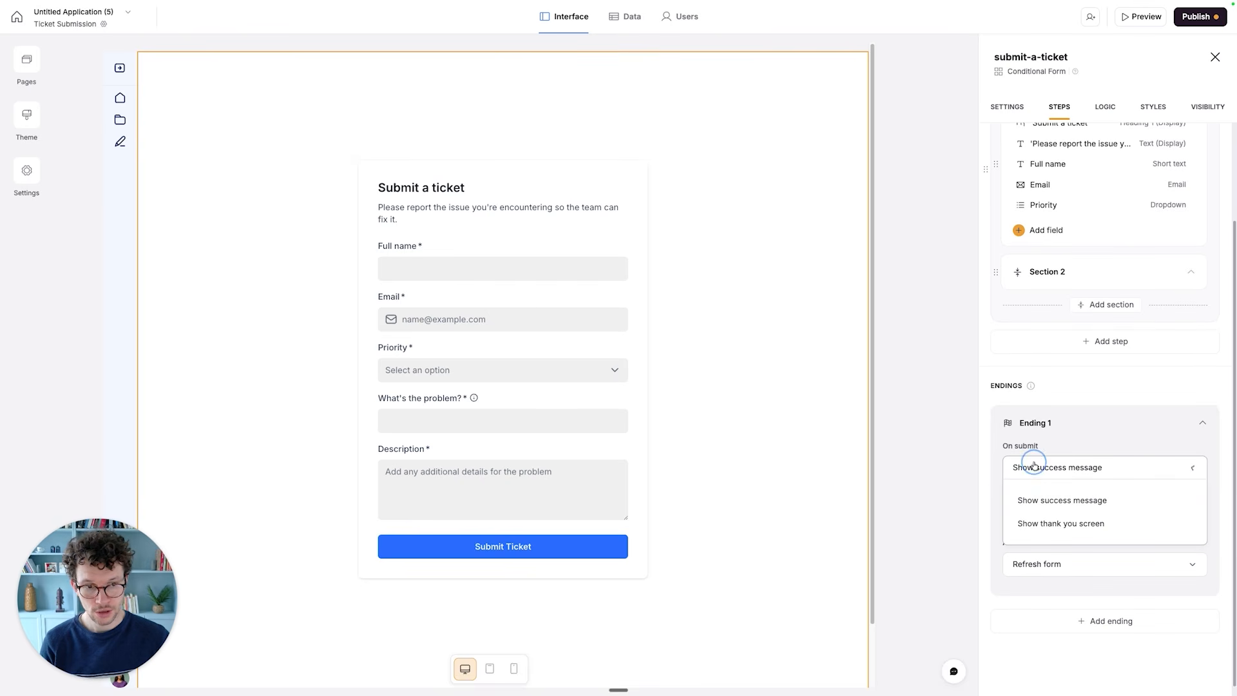
pyautogui.click(1046, 524)
pyautogui.scroll(-3, 1025, 516)
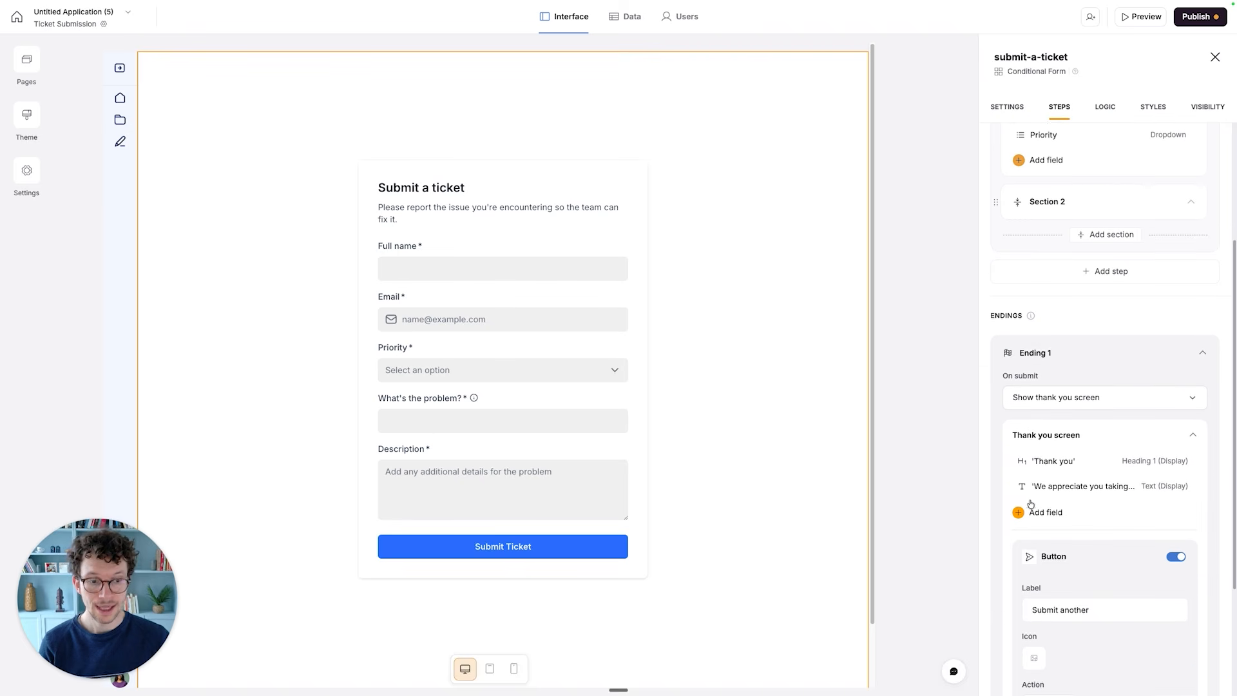
# - Change the thank you screen's text to "We appreciate you taking the time to complete this form and report this issue!"
pyautogui.scroll(-3, 1016, 497)
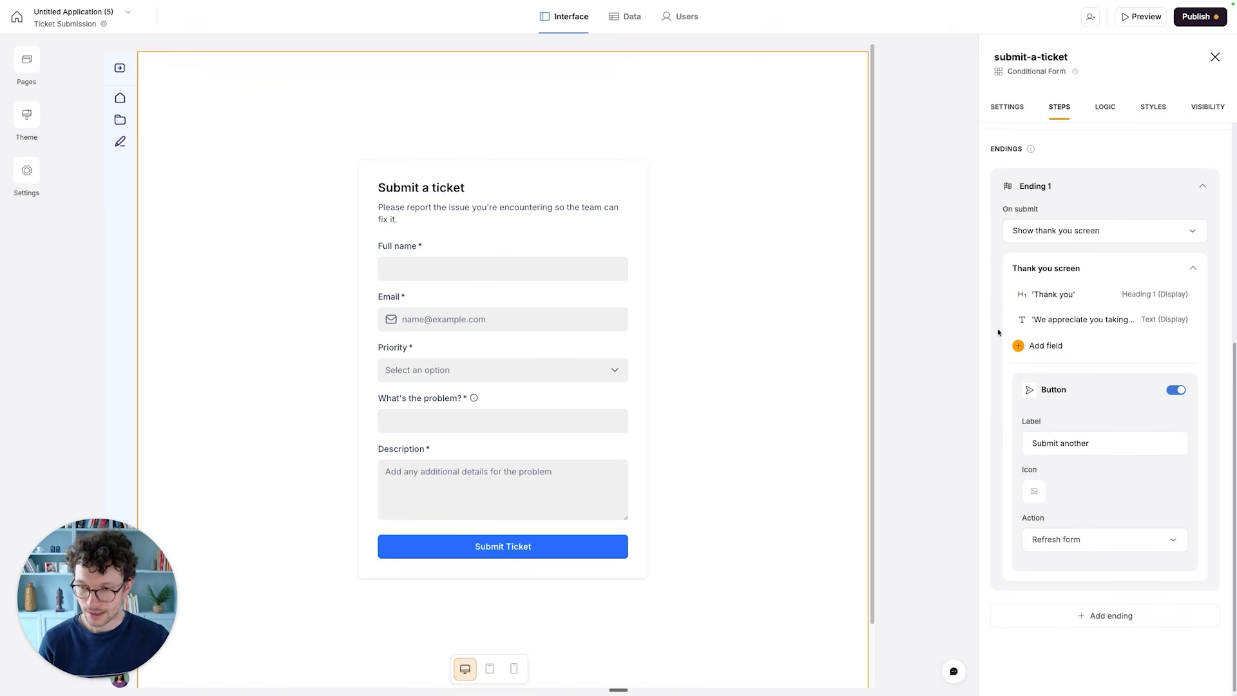
pyautogui.click(1069, 314)
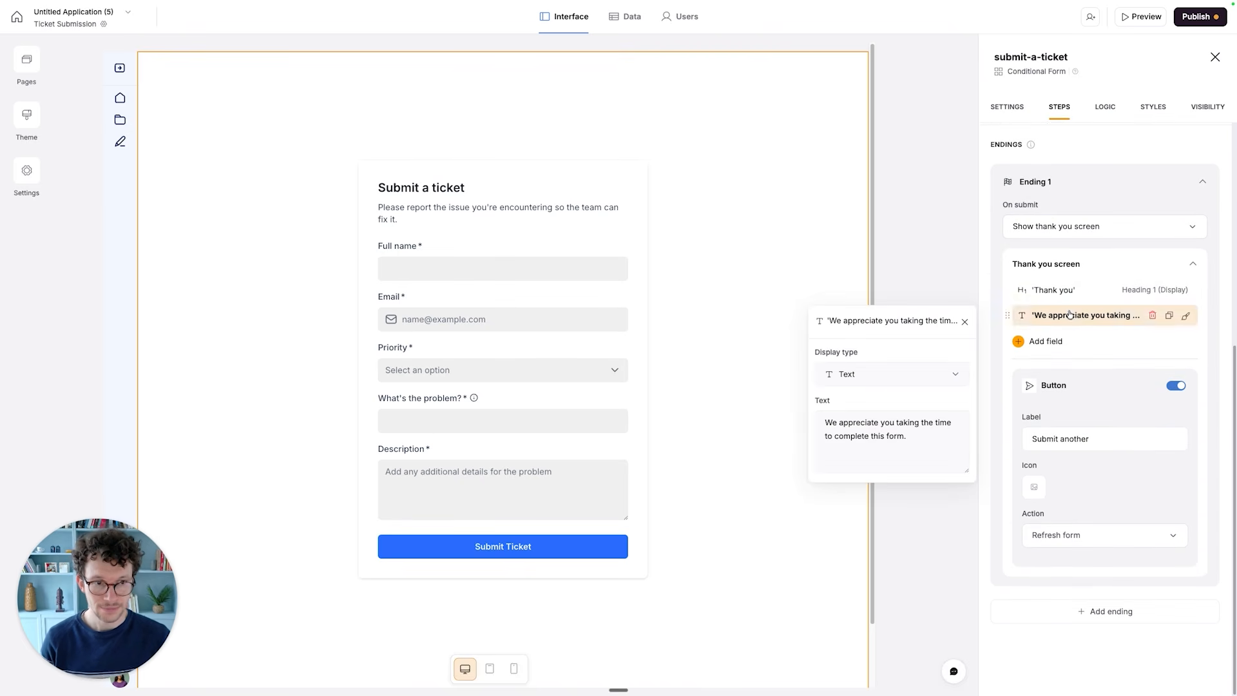
pyautogui.click(910, 441)
pyautogui.press('BackSpace')
pyautogui.write('anr re')
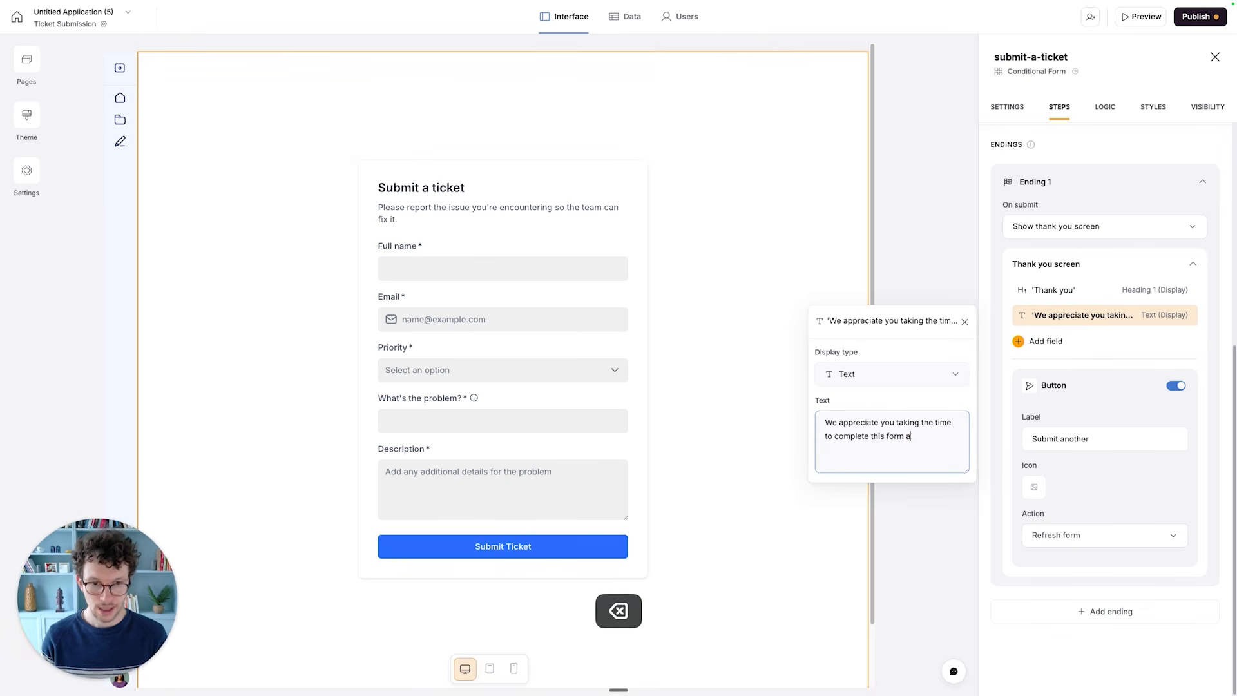
pyautogui.press('BackSpace')
pyautogui.press('BackSpace')
pyautogui.press('BackSpace')
pyautogui.press('BackSpace')
pyautogui.write('d ')
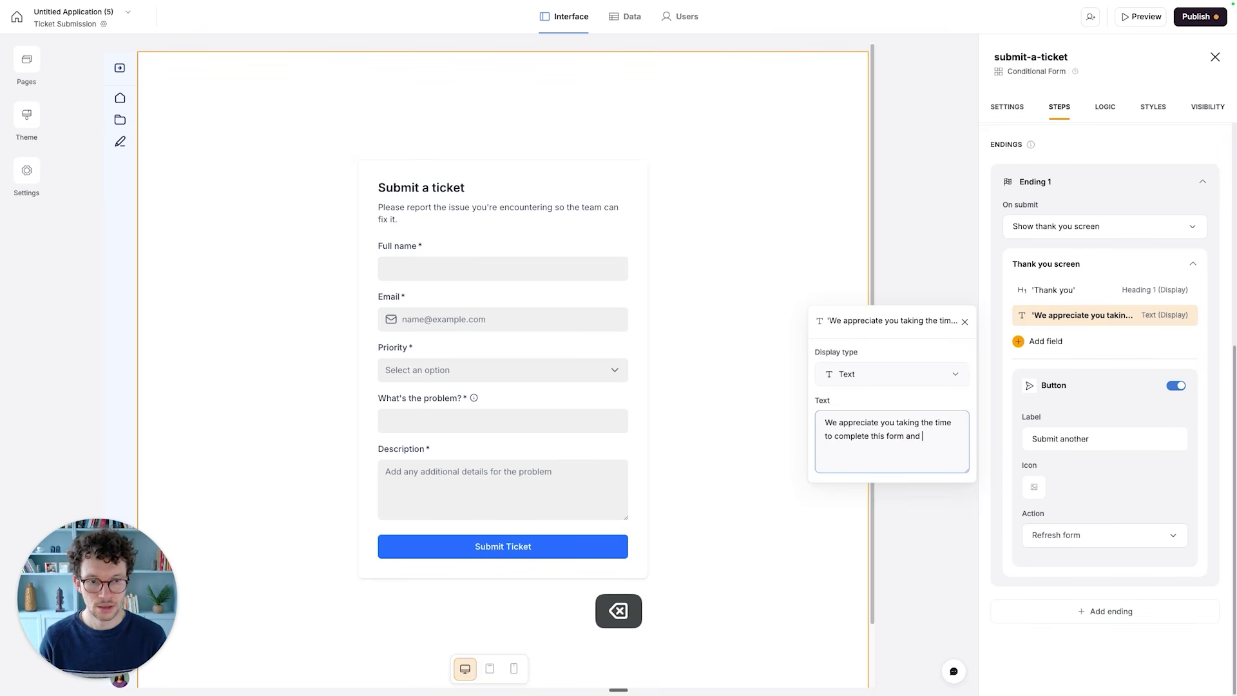
pyautogui.write('report this issu')
pyautogui.press('BackSpace')
pyautogui.write('issu')
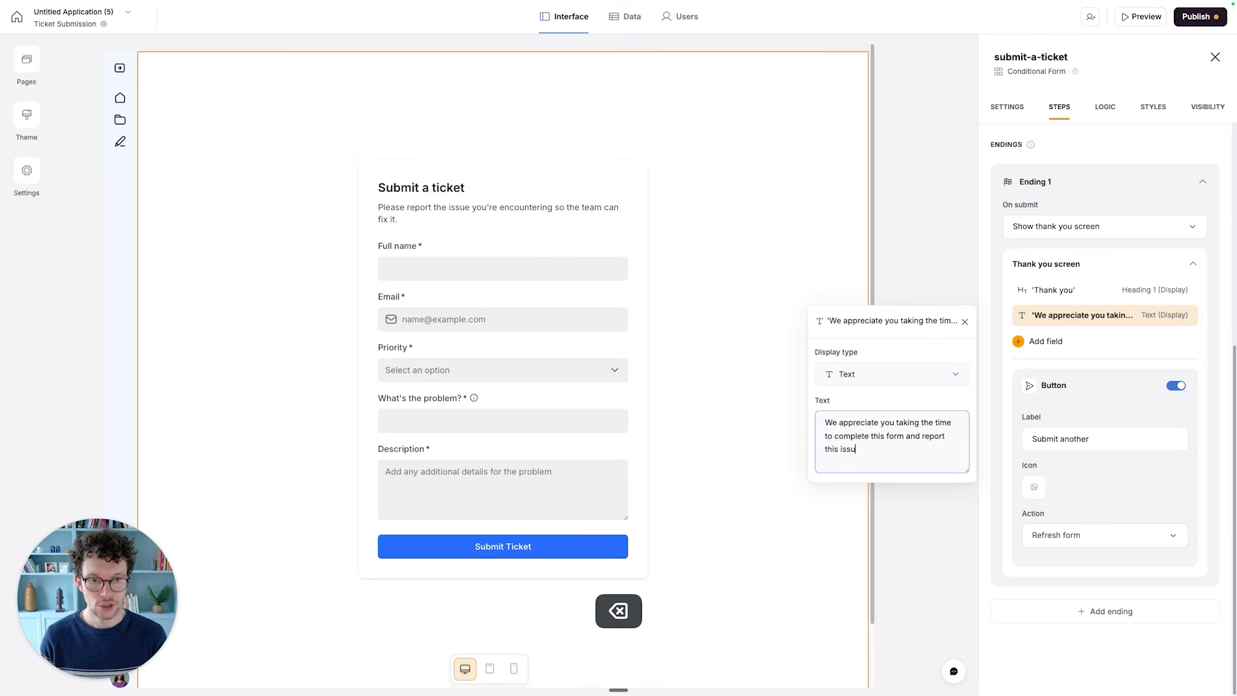
pyautogui.write('e!')
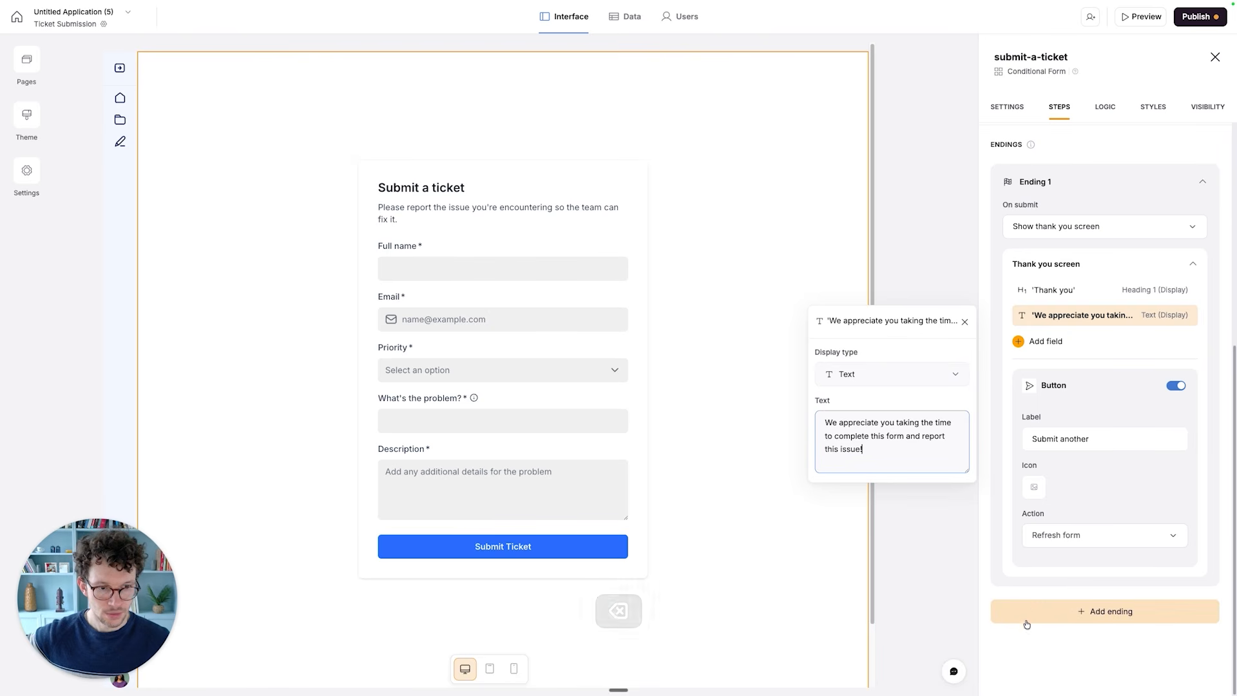
pyautogui.click(1012, 641)
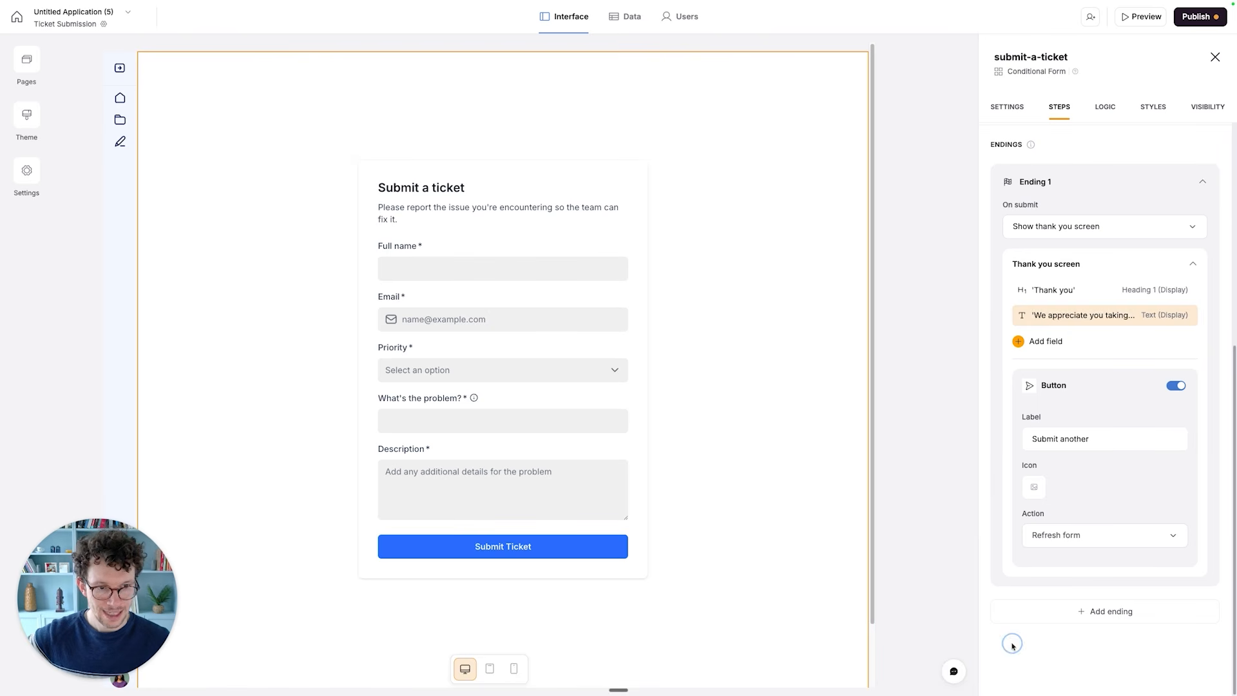
# - Publish the form changes, switch to the published ticket page in the browser and reload it
pyautogui.click(1196, 16)
pyautogui.click(1109, 195)
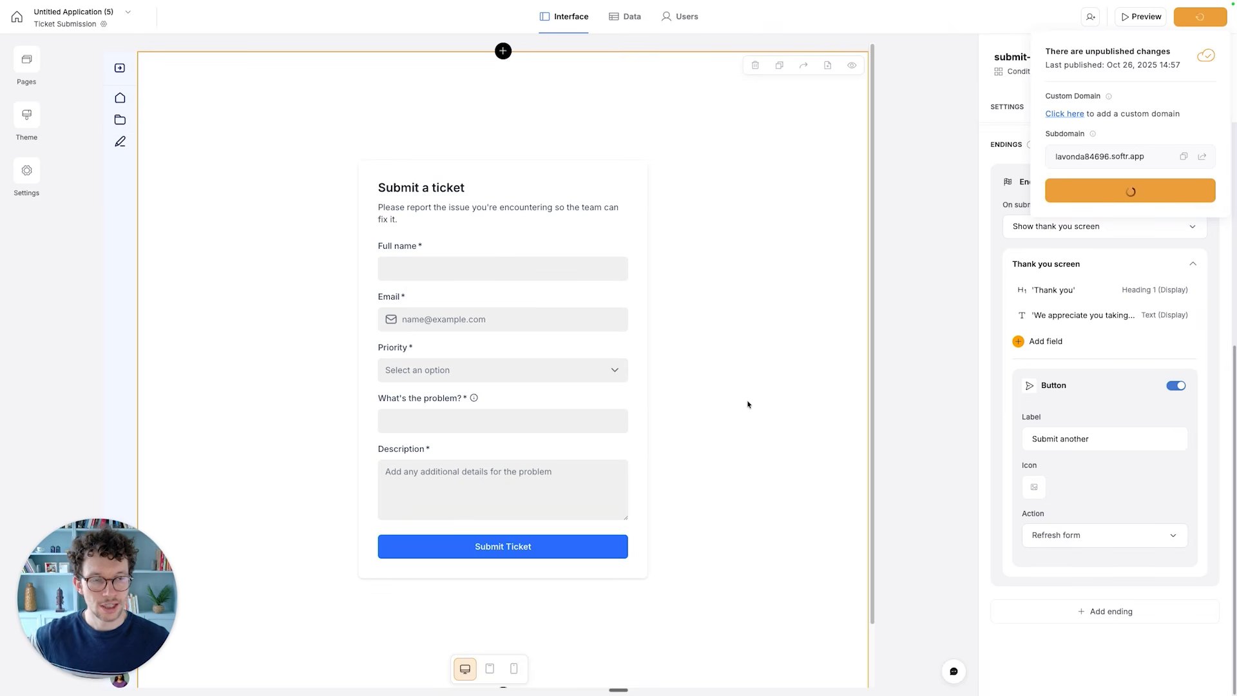
pyautogui.hotkey('ctrl', 'Right')
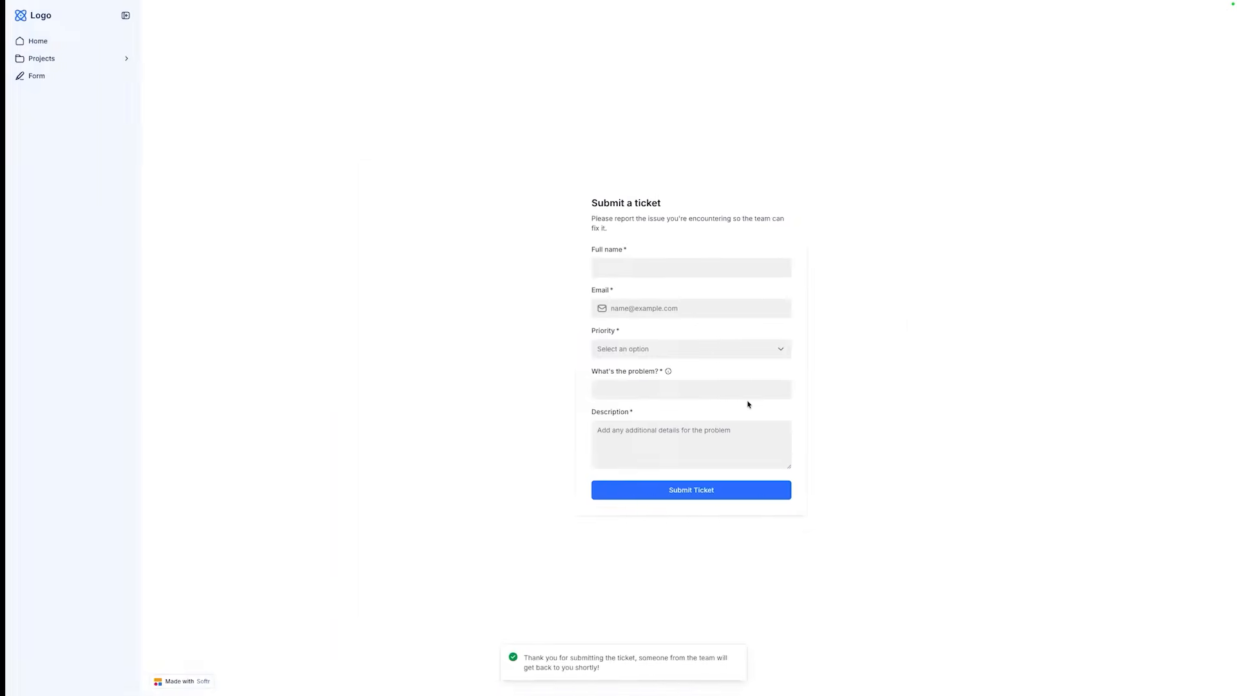
pyautogui.press('super+r')
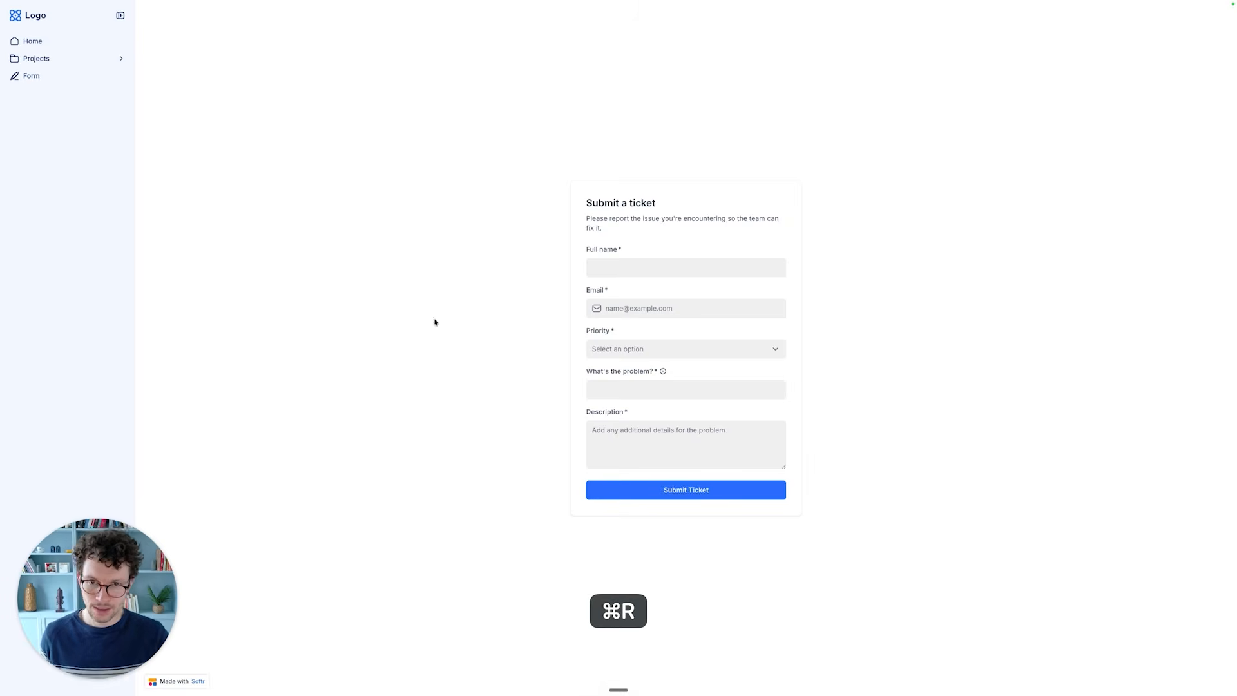
# - Fill in the reporter's name and email on the ticket form, and set the priority to High
pyautogui.click(649, 269)
pyautogui.write('Matth')
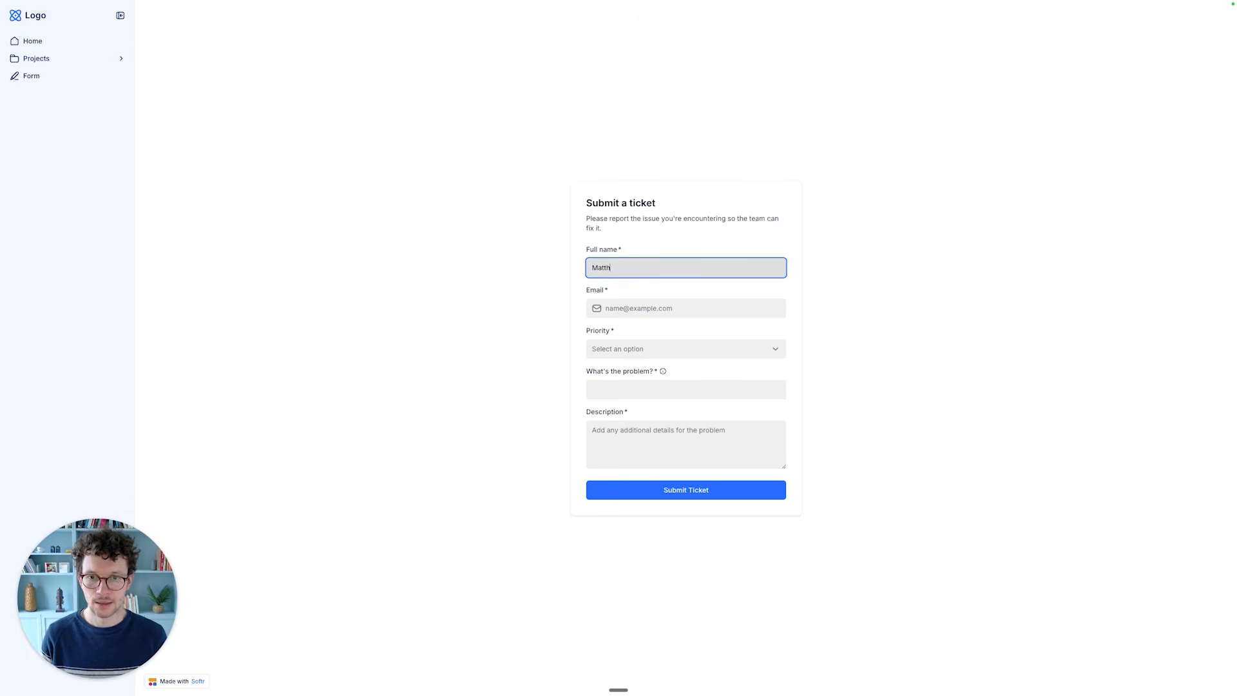
pyautogui.write('ias')
pyautogui.press('Tab')
pyautogui.click(653, 351)
pyautogui.click(630, 410)
# - Enter the problem "We need proper error handling" with the description "does everything work now?" and submit the ticket
pyautogui.click(620, 389)
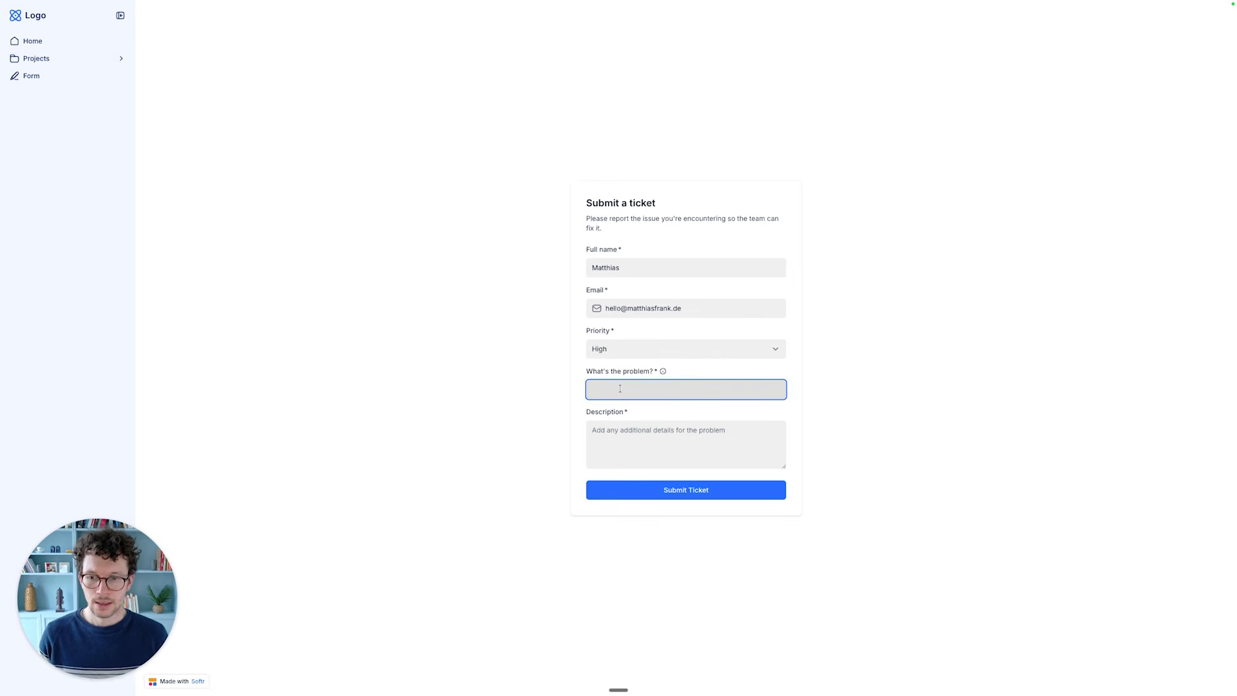
pyautogui.write('We need proper re')
pyautogui.press('BackSpace')
pyautogui.press('BackSpace')
pyautogui.write('error handling')
pyautogui.press('Tab')
pyautogui.write('does ev')
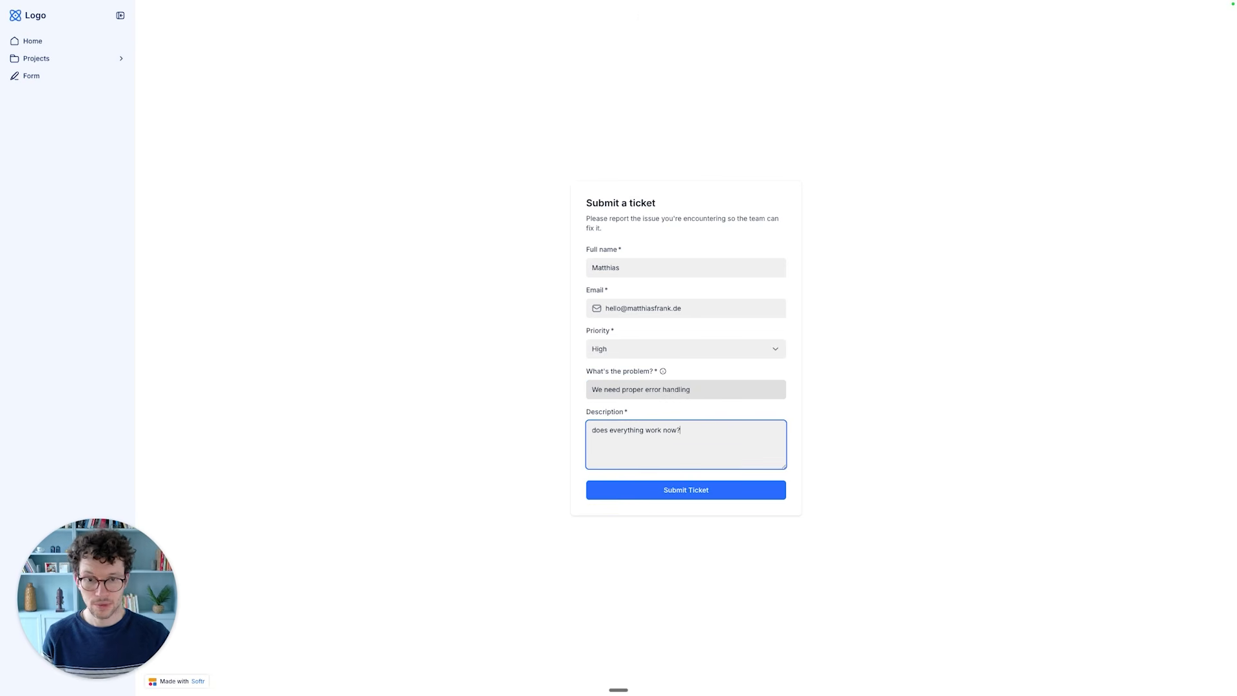
pyautogui.write('erything work now?')
pyautogui.click(657, 497)
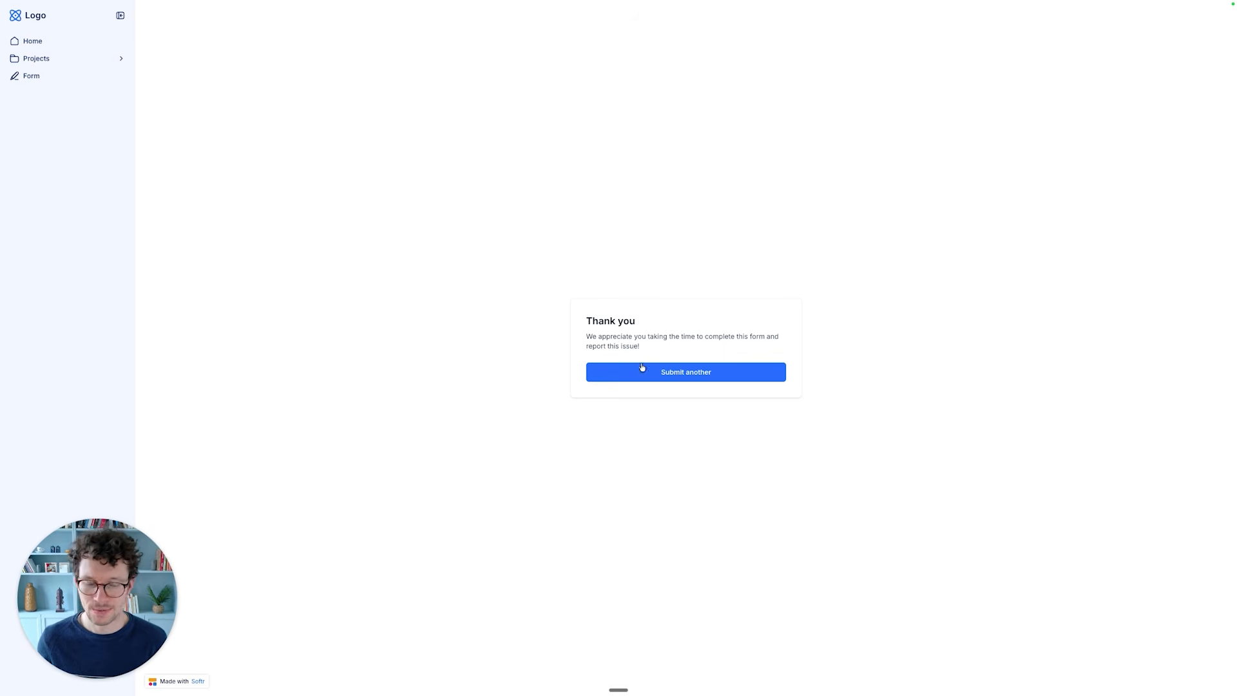
# - Return to the Softr editor and check the new ticket's Reported by and Email values in the Tickets table
pyautogui.hotkey('ctrl', 'Left')
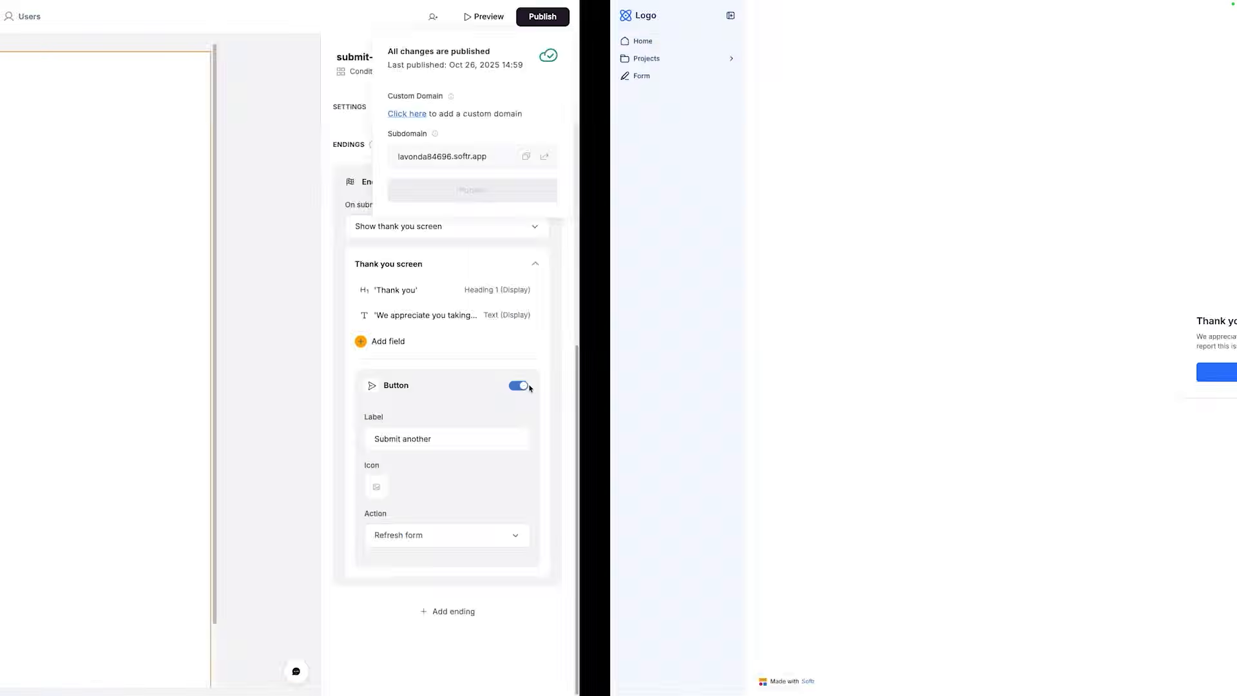
pyautogui.click(617, 18)
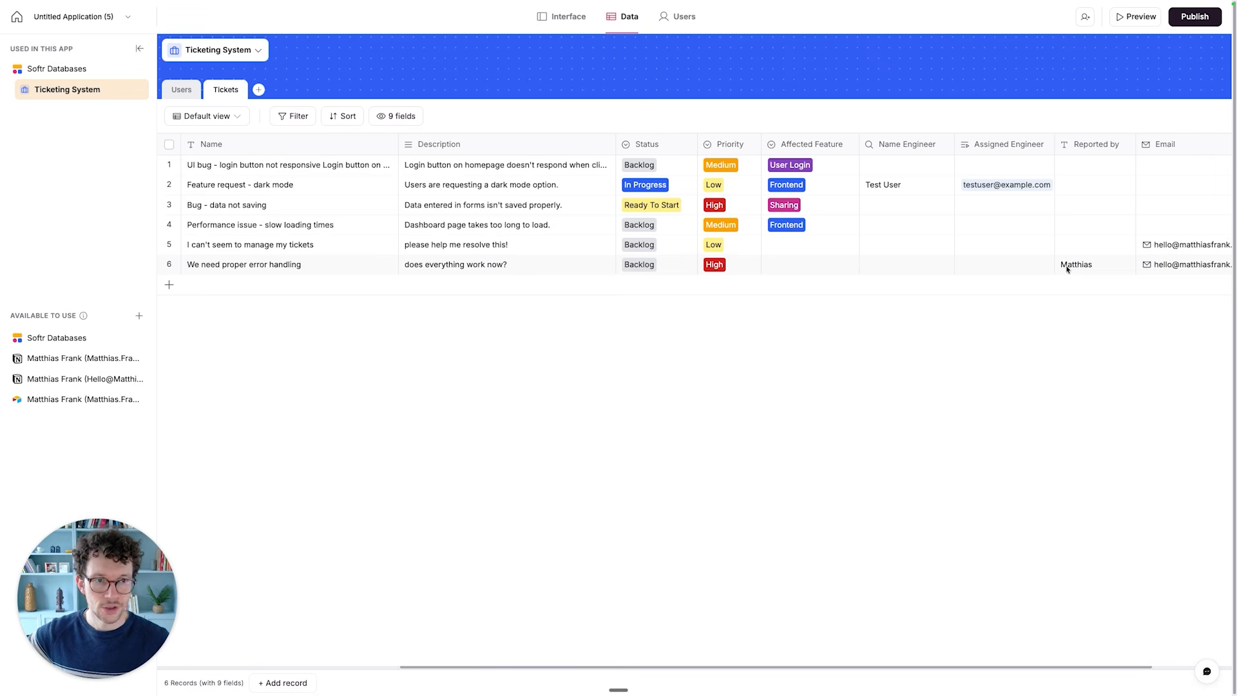
pyautogui.hscroll(3, 1091, 271)
pyautogui.click(1038, 267)
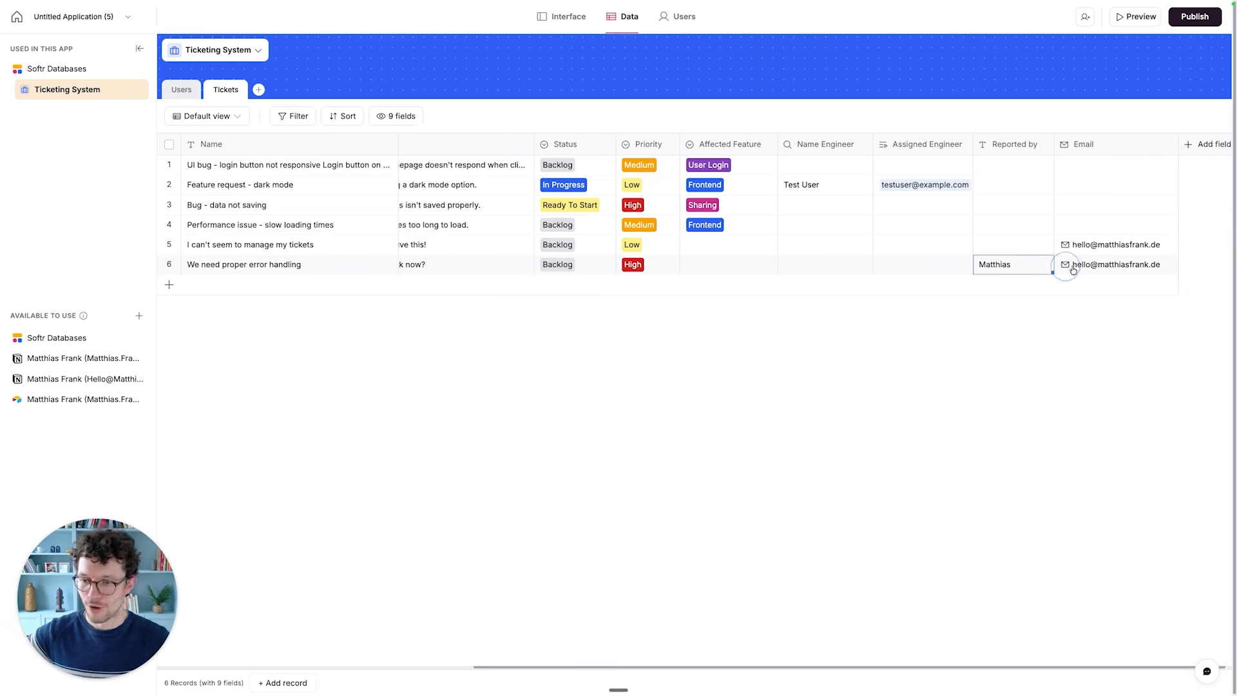
pyautogui.hscroll(-2, 1073, 269)
pyautogui.hscroll(-2, 703, 275)
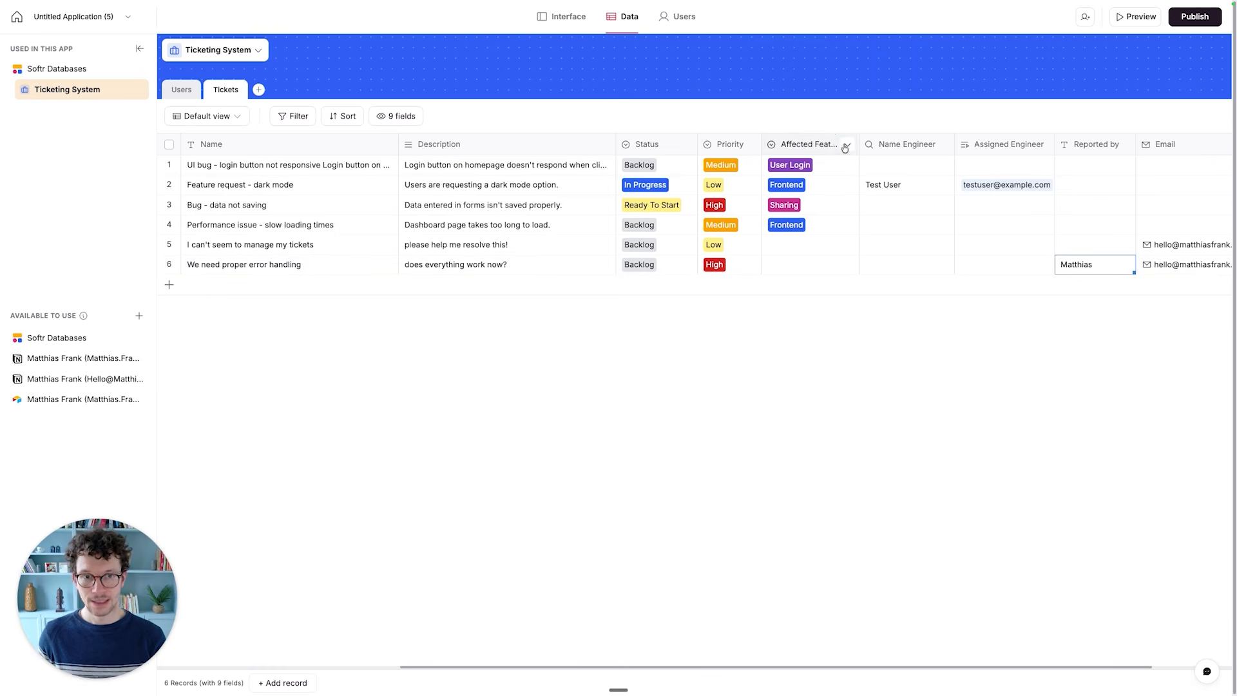
# - Enable AI auto-fill for the Affected Feature field of the Tickets table and set its model to GPT-5-mini
pyautogui.click(846, 148)
pyautogui.click(819, 170)
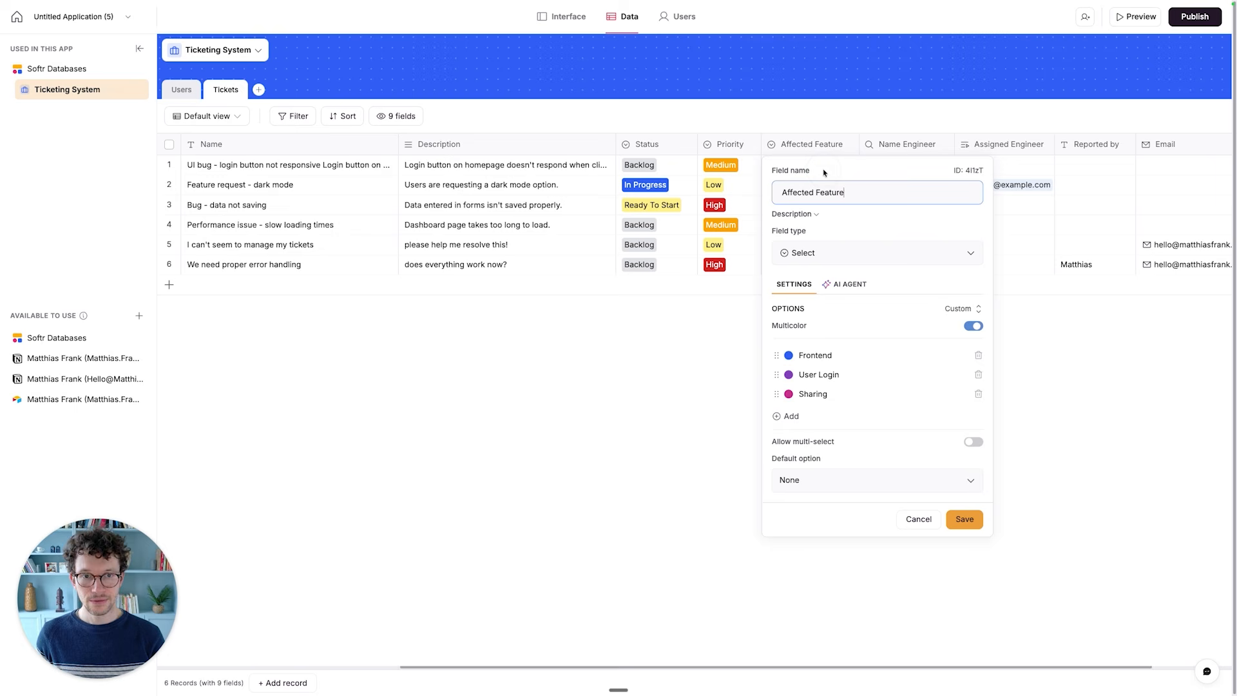
pyautogui.click(835, 284)
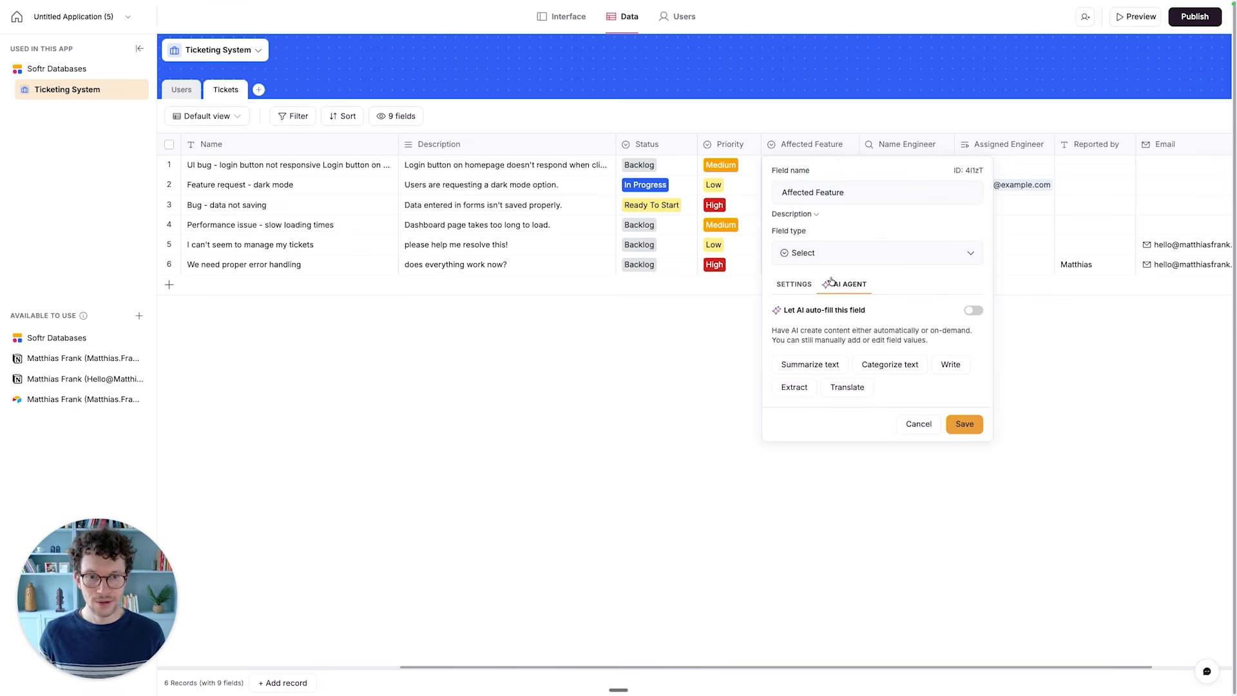
pyautogui.moveTo(792, 311); pyautogui.dragTo(844, 311)
pyautogui.click(852, 309)
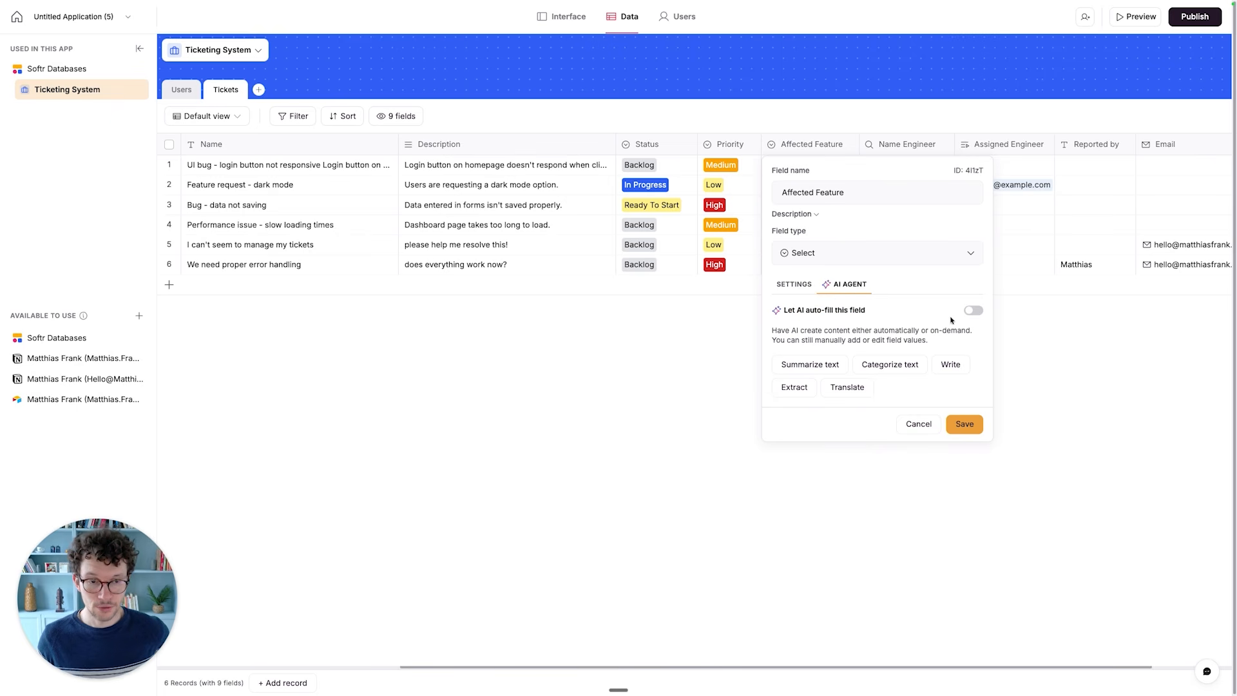
pyautogui.click(972, 311)
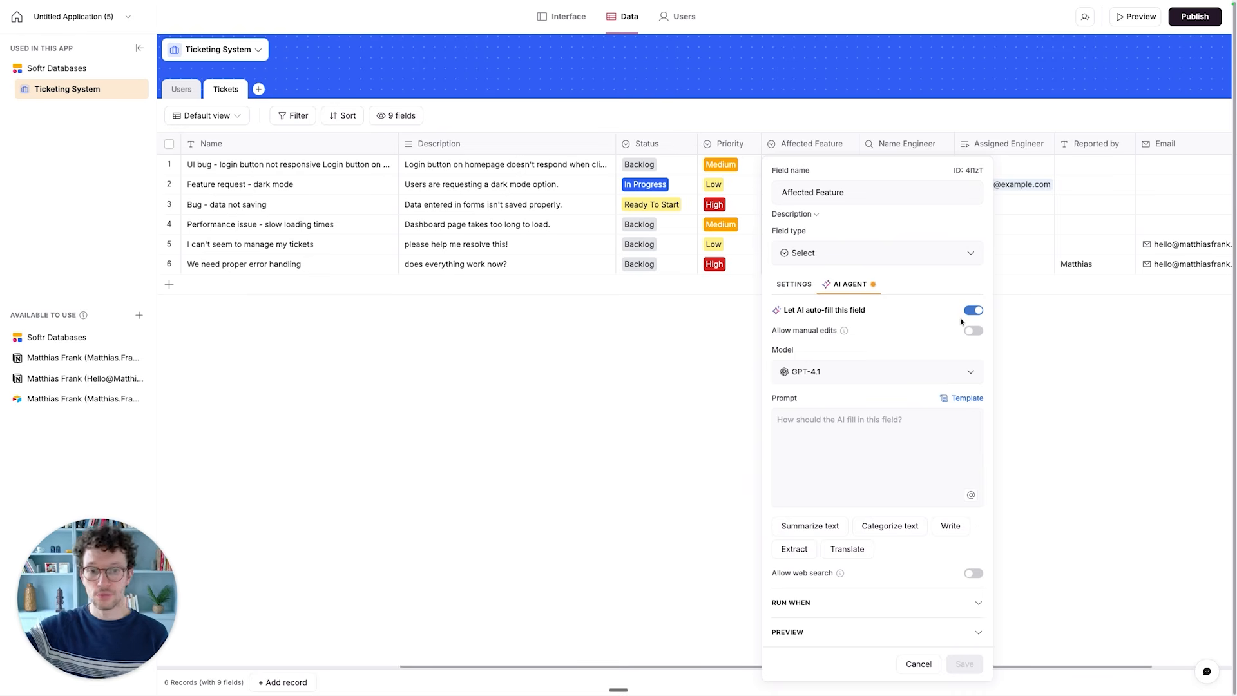
pyautogui.click(889, 371)
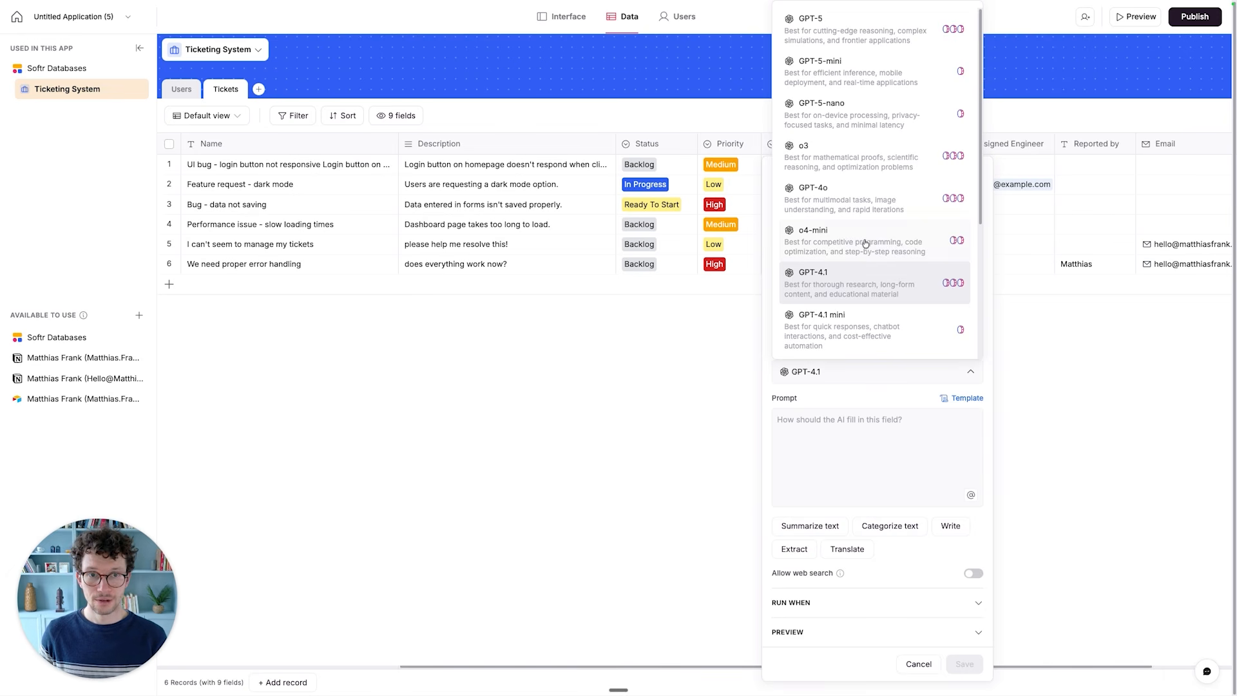
pyautogui.click(848, 76)
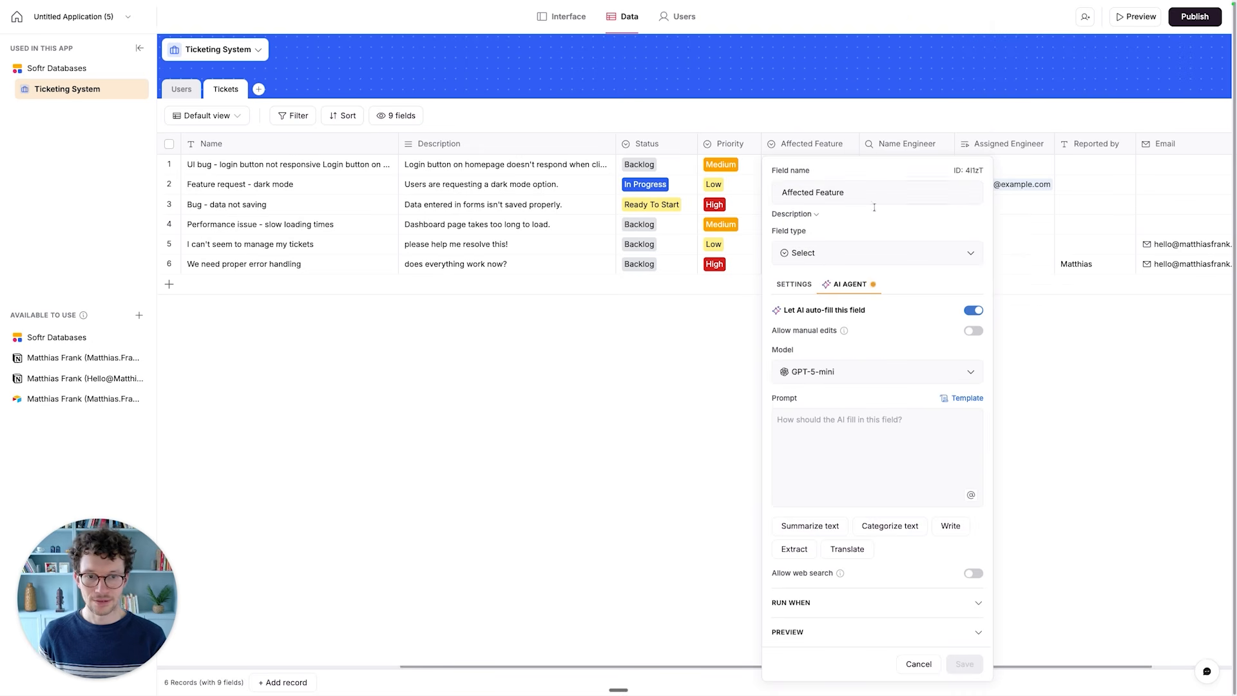
# - Begin the AI prompt with "Based on", followed by references to the Name and Description fields joined by "and"
pyautogui.click(841, 425)
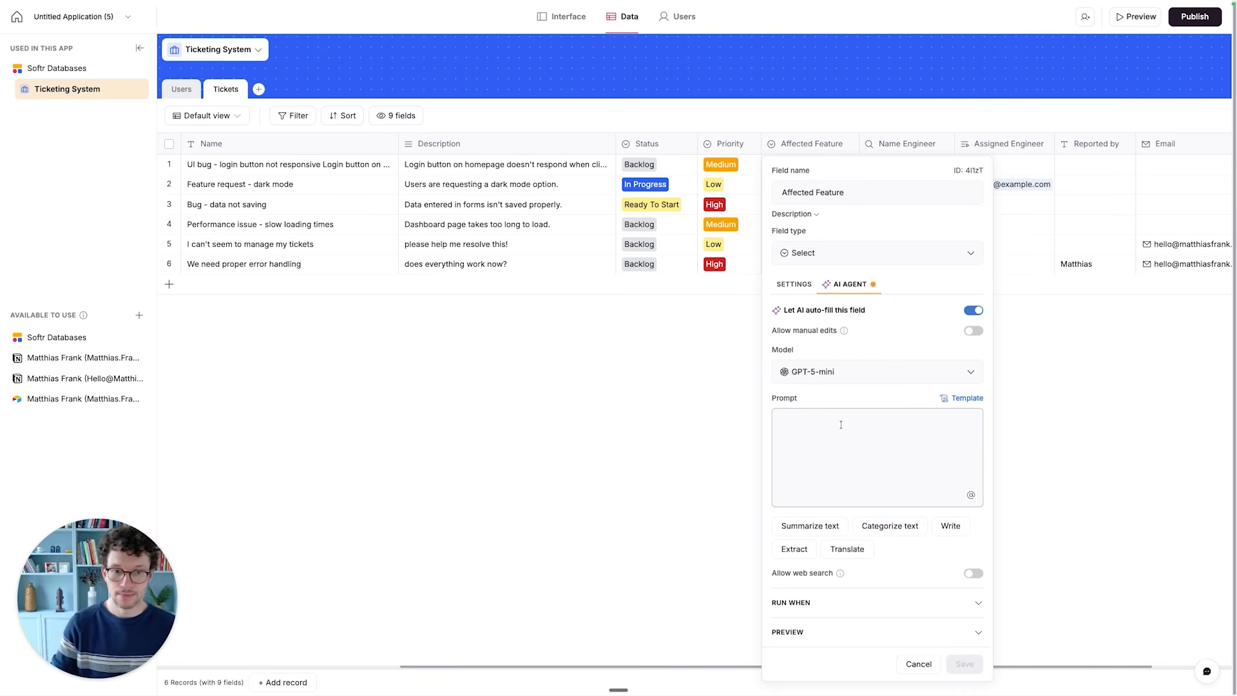
pyautogui.write('Based on')
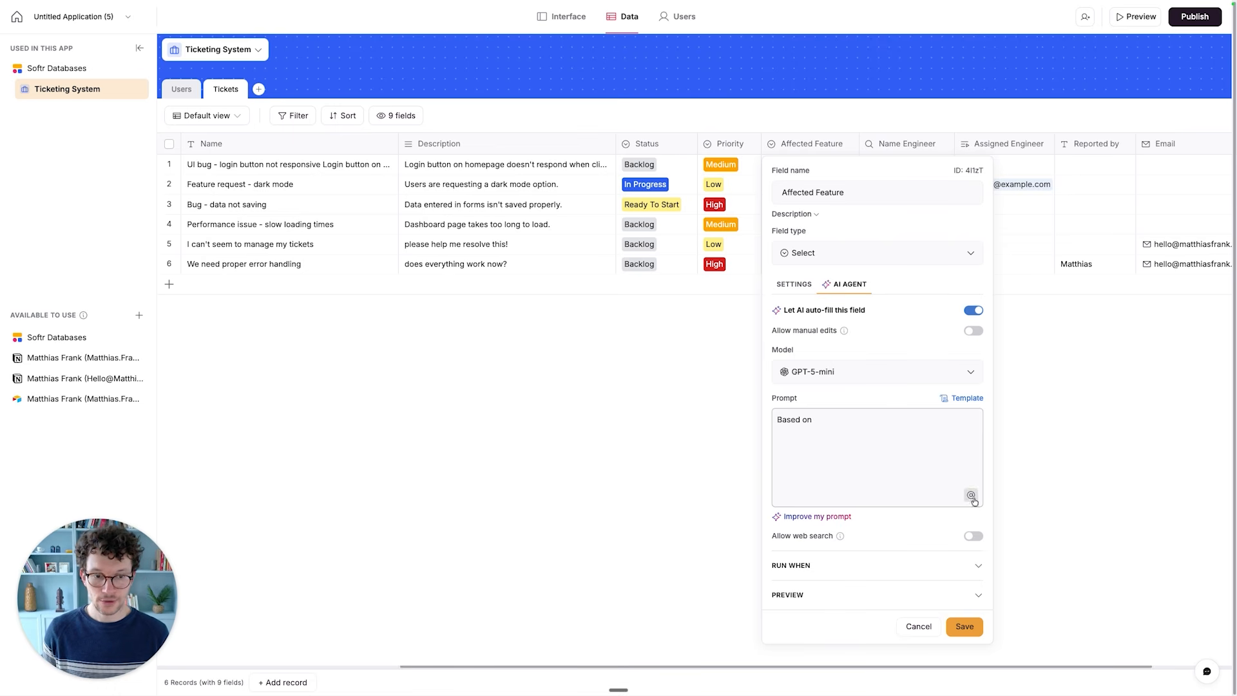
pyautogui.write(' @')
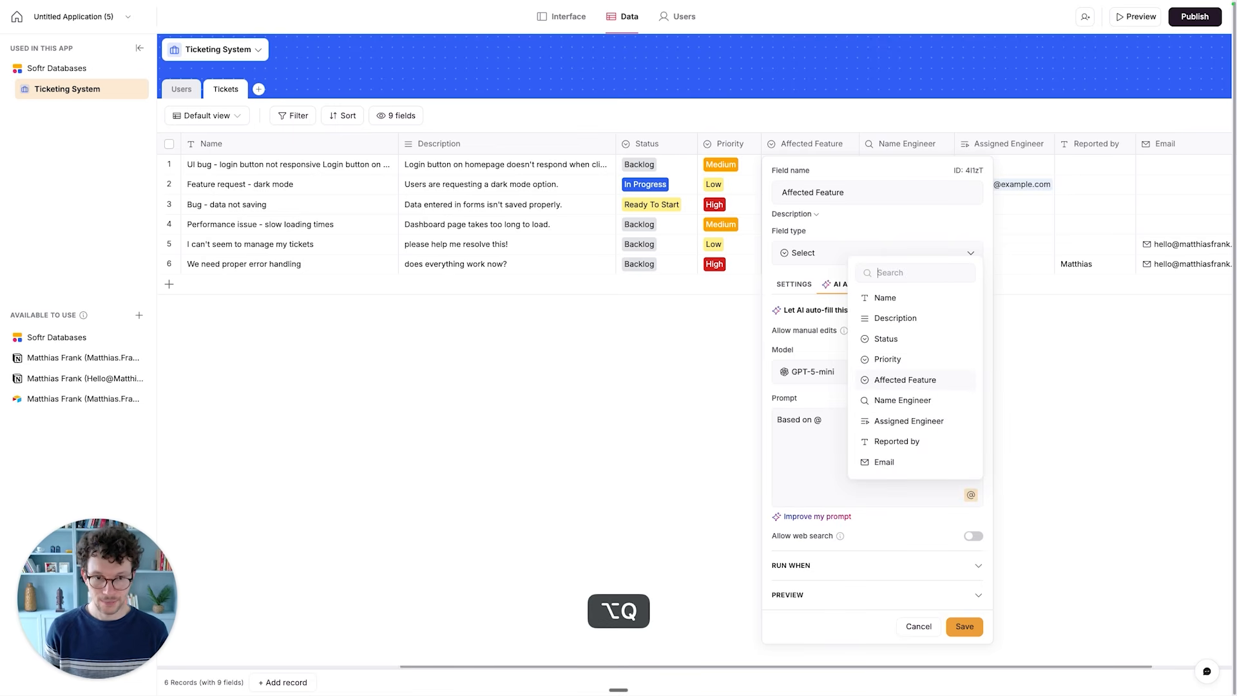
pyautogui.click(891, 301)
pyautogui.write('and @')
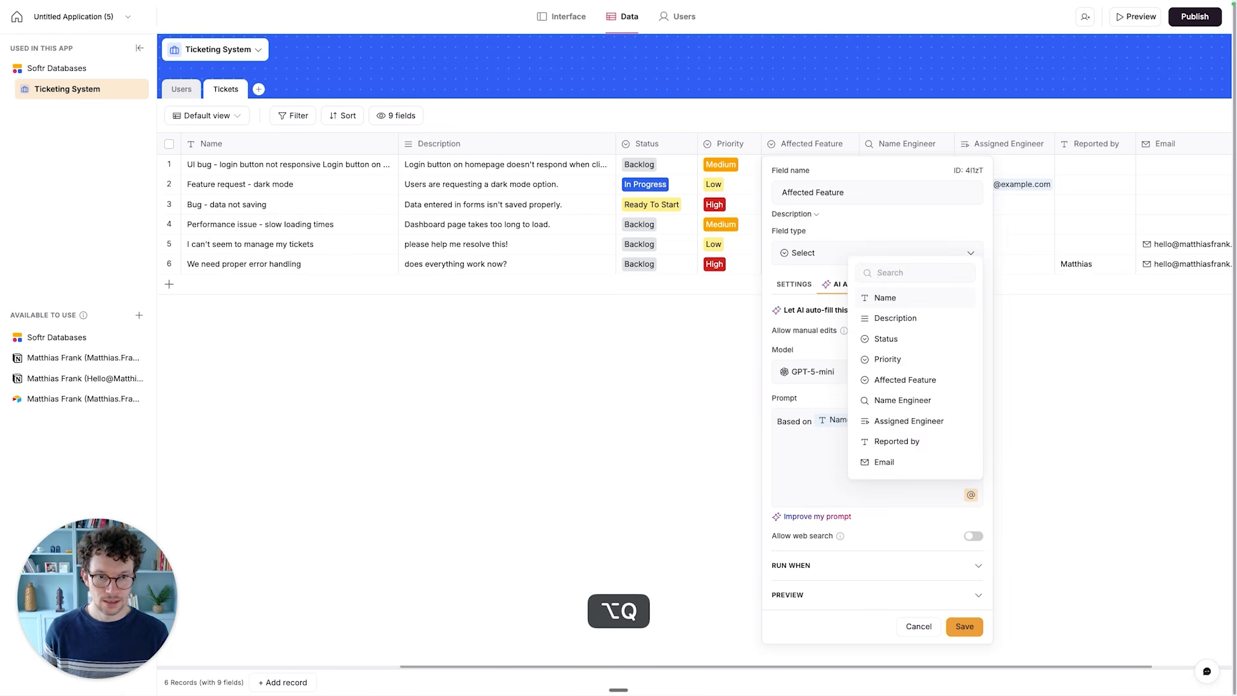
pyautogui.click(892, 319)
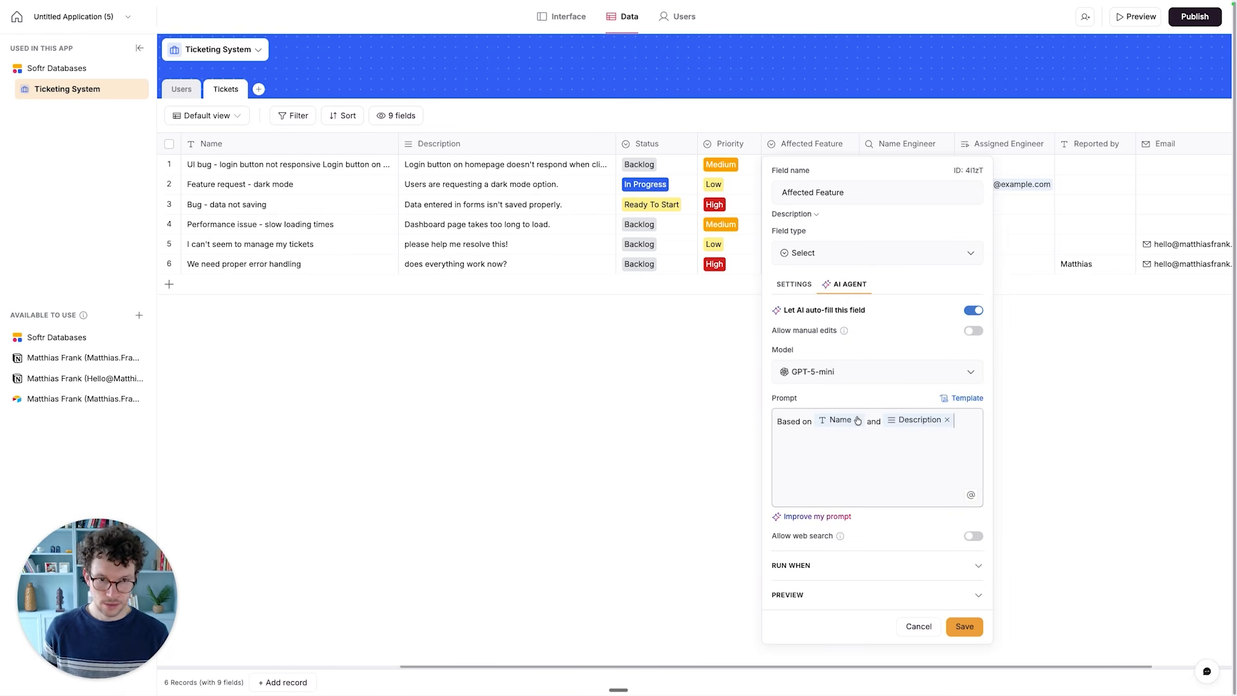
# - Replace the field references in the prompt with "the name and description of this ticket, please identify the affected feature."
pyautogui.keyDown('shift'); pyautogui.click(814, 424); pyautogui.keyUp('shift')
pyautogui.press('BackSpace')
pyautogui.write('the name and description of this ticket, please identify the affected feature.')
# - Add a second paragraph to the prompt reading "If you don't know which feature to choose, choose"
pyautogui.press('Return')
pyautogui.press('Return')
pyautogui.write("If you don't know which feature to choose, choose")
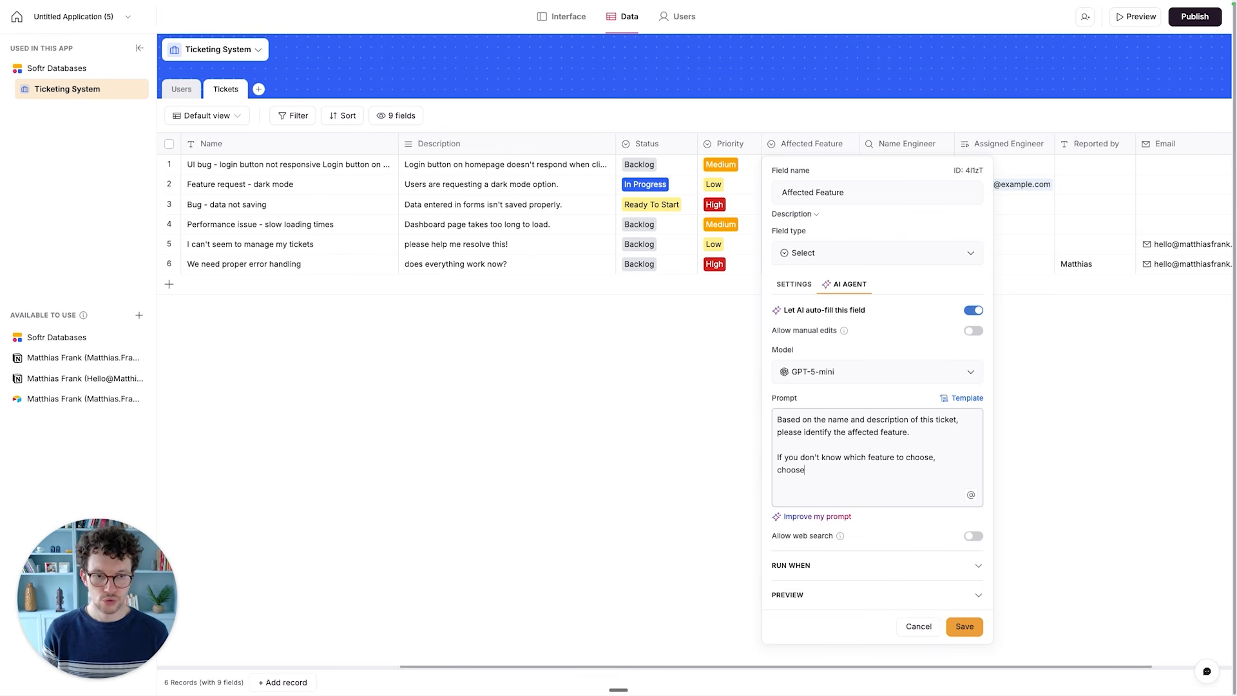
# - Add an option named "Other" to the Affected Feature choices and colour it light grey
pyautogui.click(799, 286)
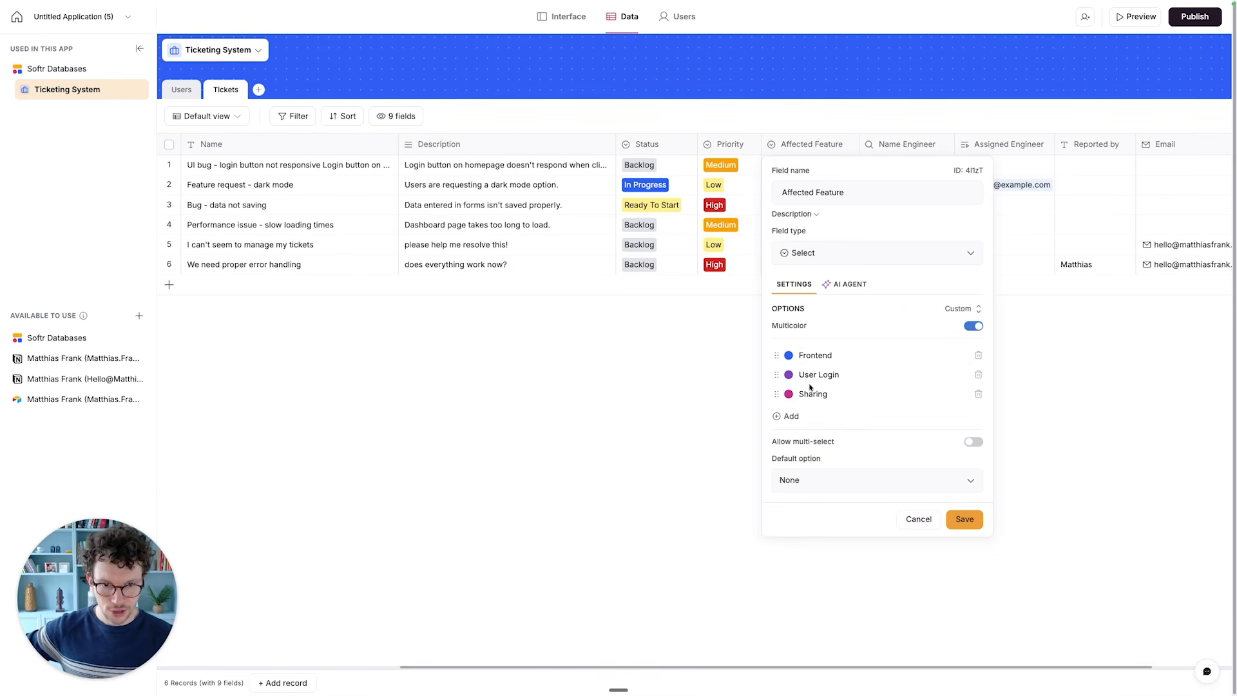
pyautogui.click(787, 417)
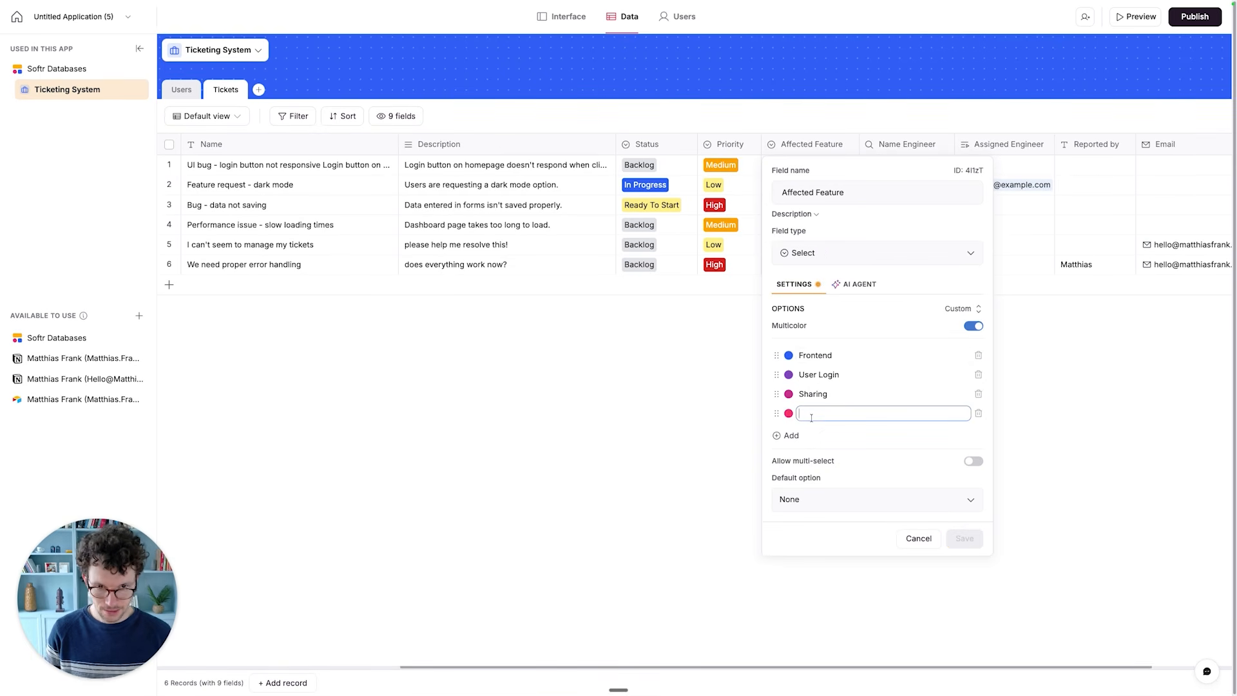
pyautogui.write('Ohte')
pyautogui.press('BackSpace')
pyautogui.press('BackSpace')
pyautogui.press('BackSpace')
pyautogui.write('ther')
pyautogui.click(789, 414)
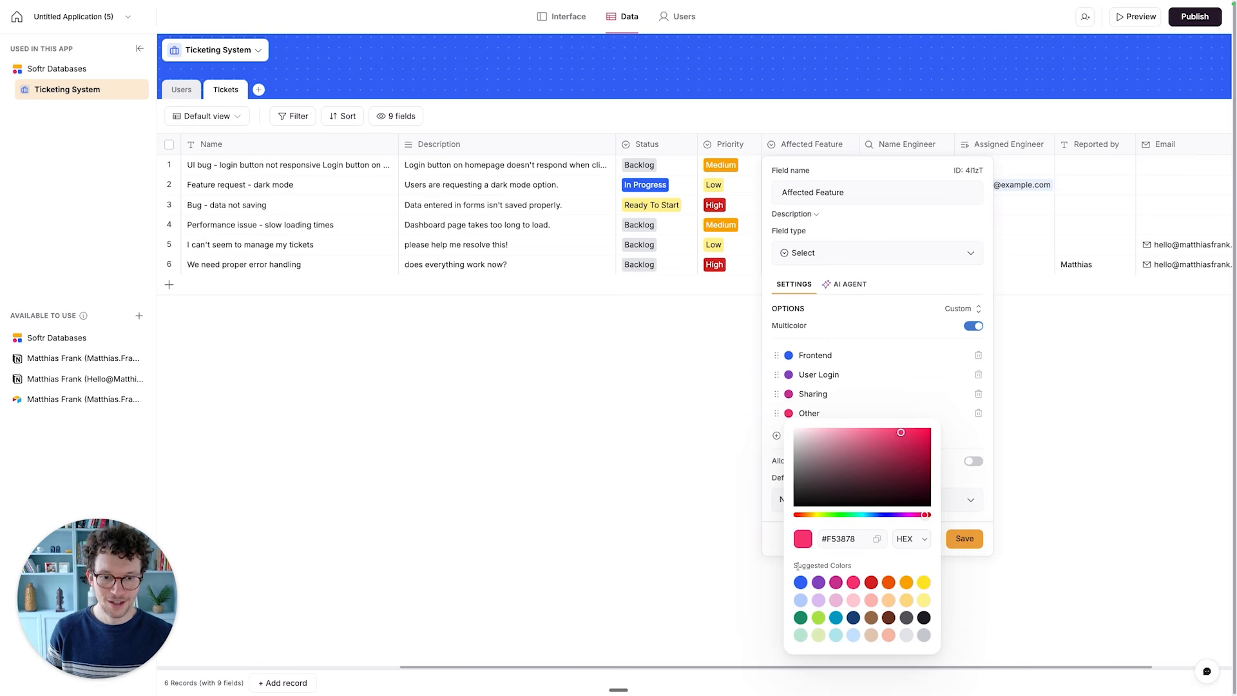
pyautogui.click(906, 635)
pyautogui.click(855, 319)
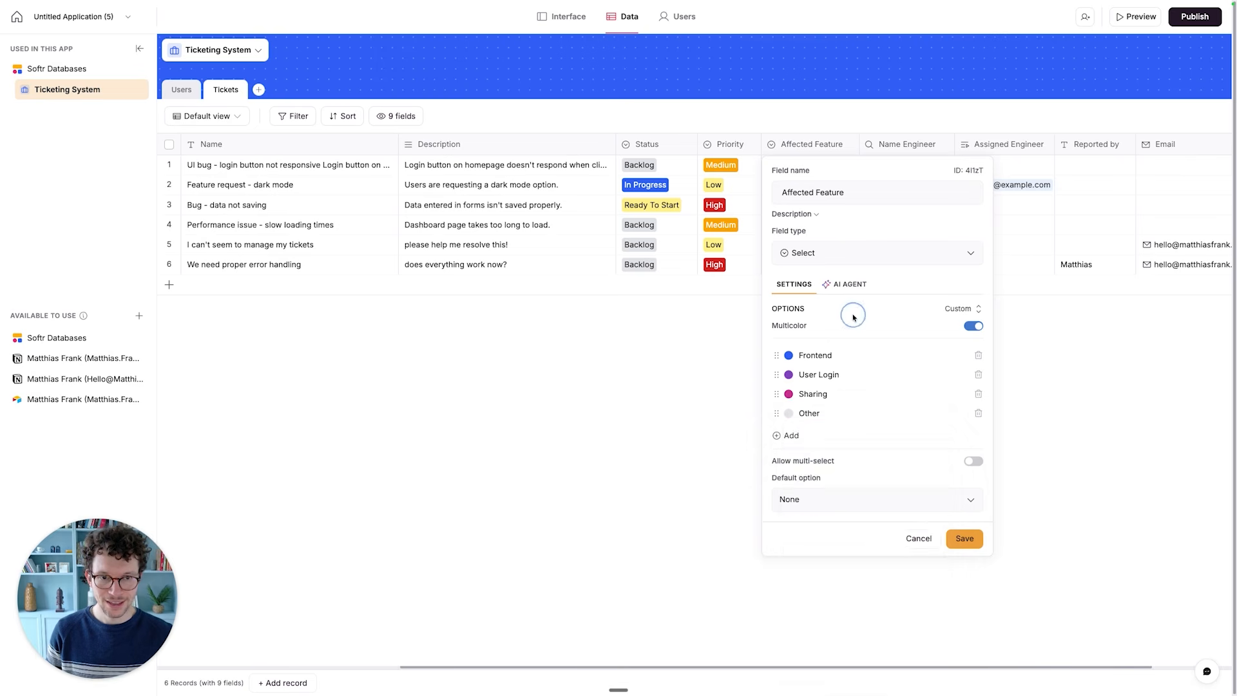
# - Return to the AI agent prompt and complete its fallback sentence with "Other" in quotation marks
pyautogui.click(847, 283)
pyautogui.click(854, 467)
pyautogui.write('"O')
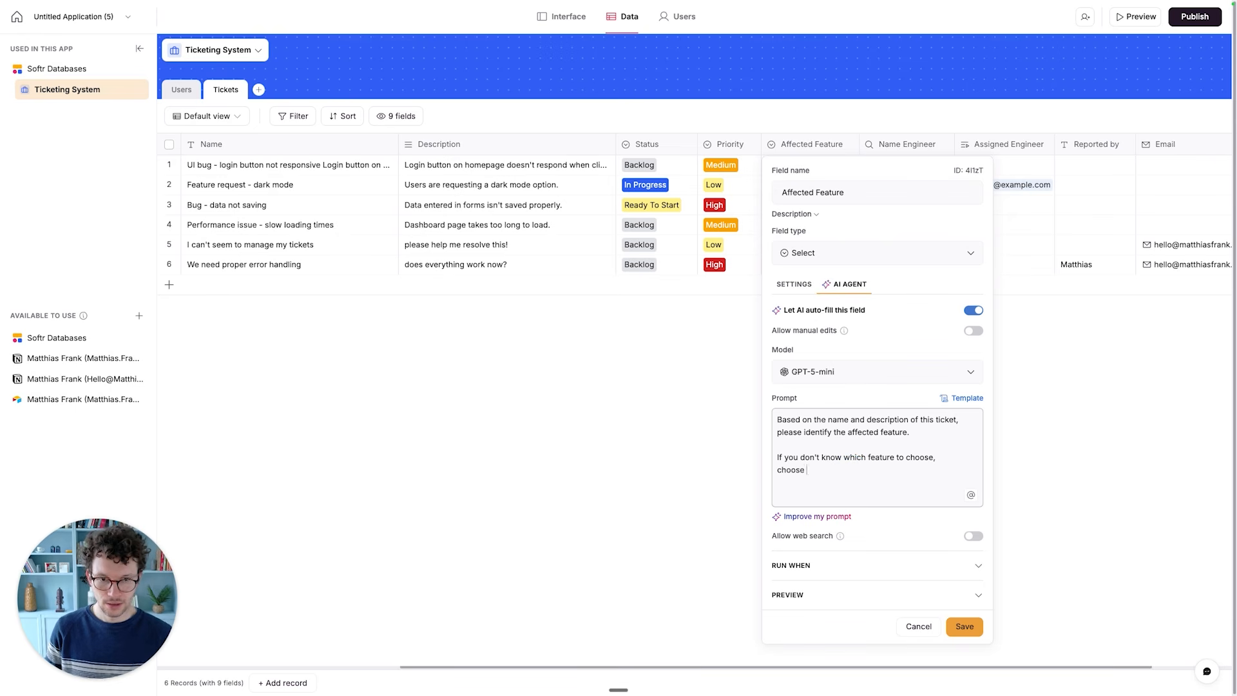
pyautogui.write('ther"')
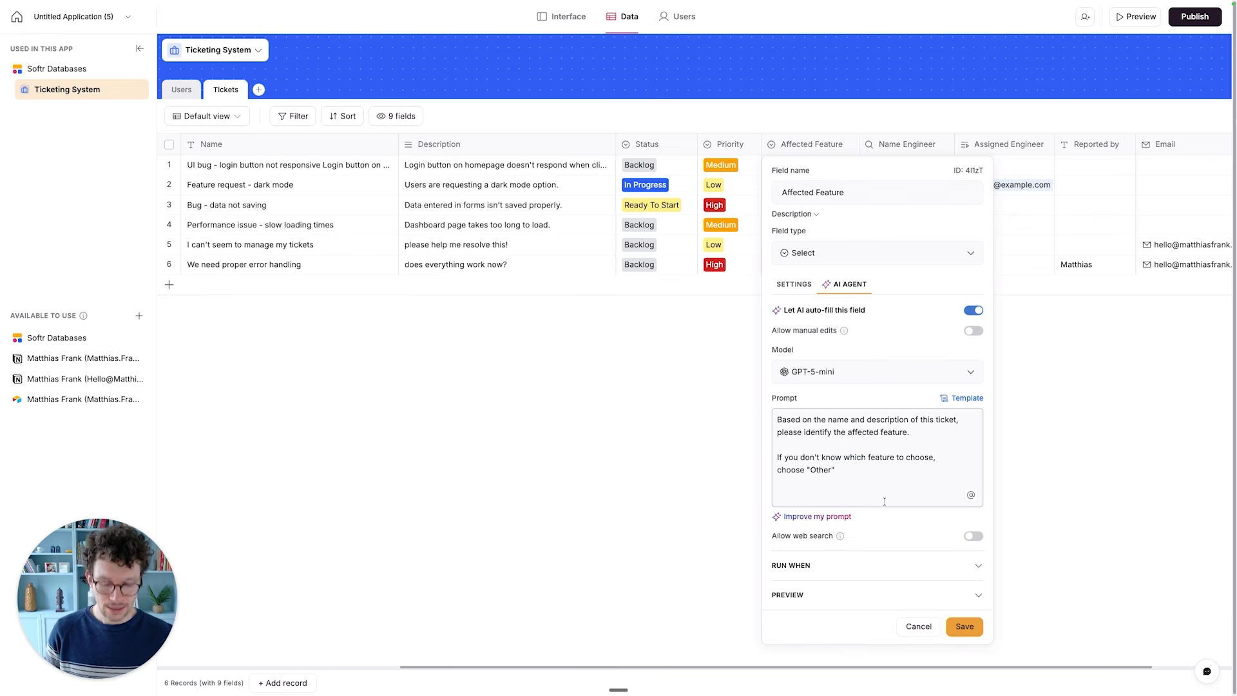
# - Append "Name:" and "Description:" lines to the prompt, each followed by a reference to the matching field
pyautogui.press('Return')
pyautogui.press('Return')
pyautogui.write('Name:')
pyautogui.press('Return')
pyautogui.press('Return')
pyautogui.write('Description:')
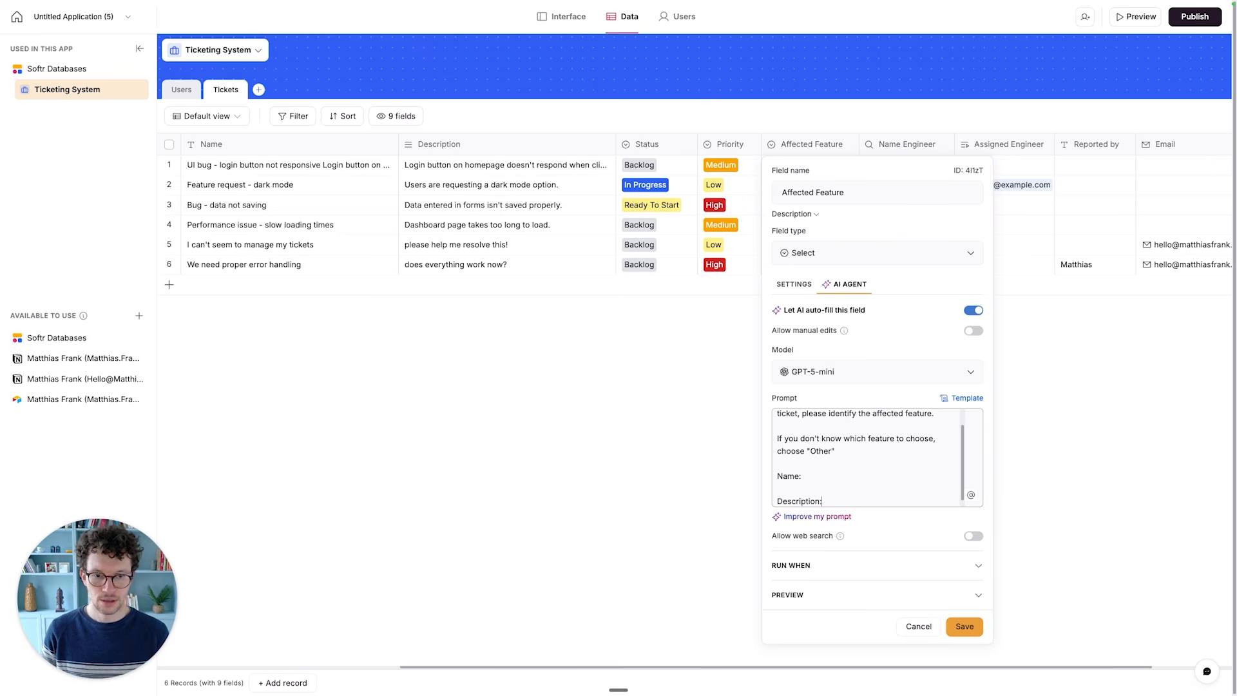
pyautogui.hotkey('alt', 'q')
pyautogui.click(918, 316)
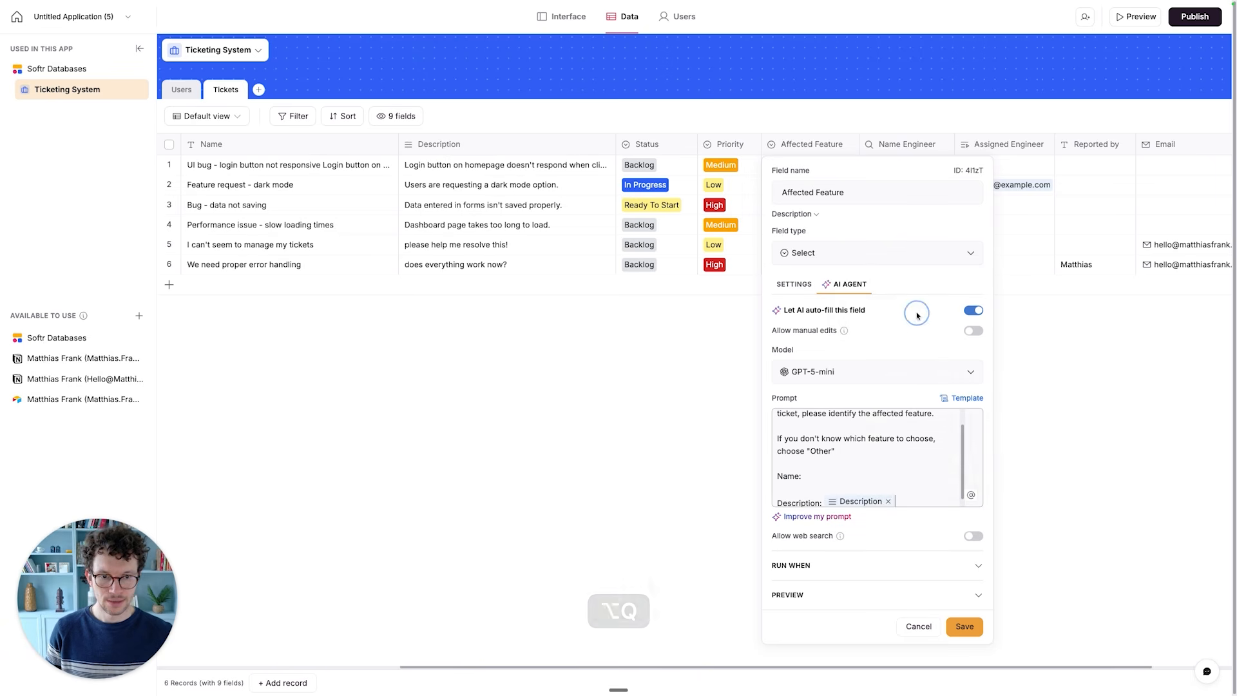
pyautogui.click(845, 479)
pyautogui.hotkey('alt', 'q')
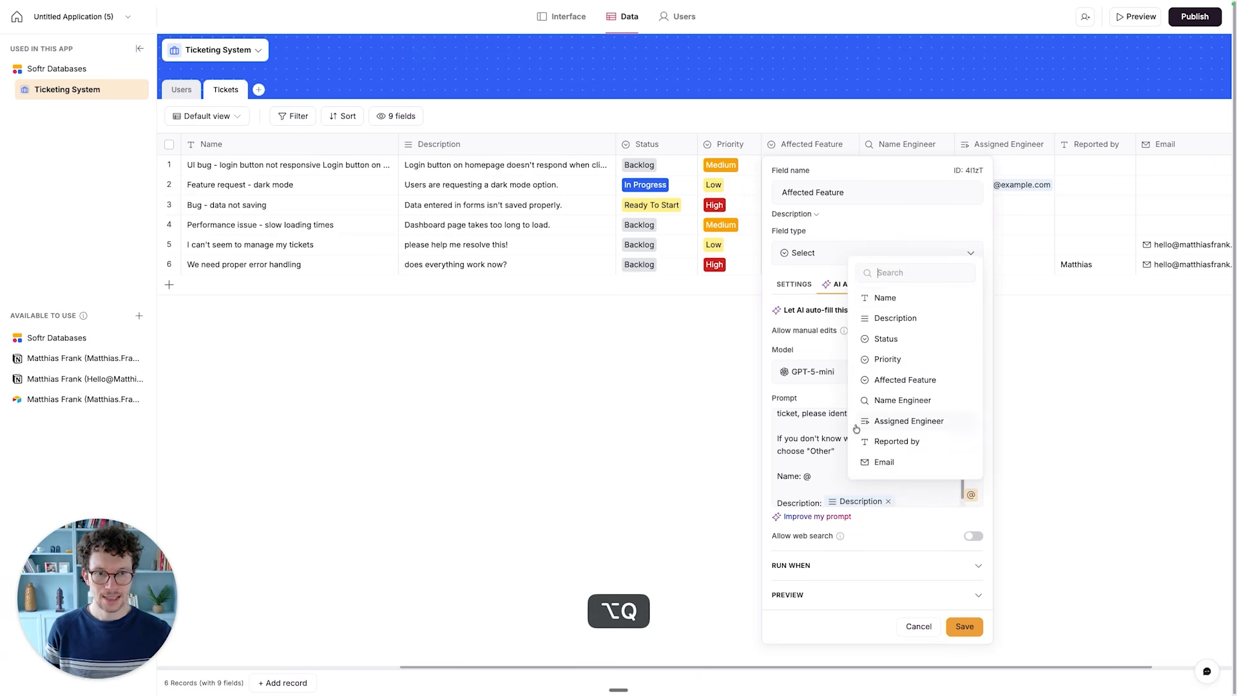
pyautogui.click(886, 297)
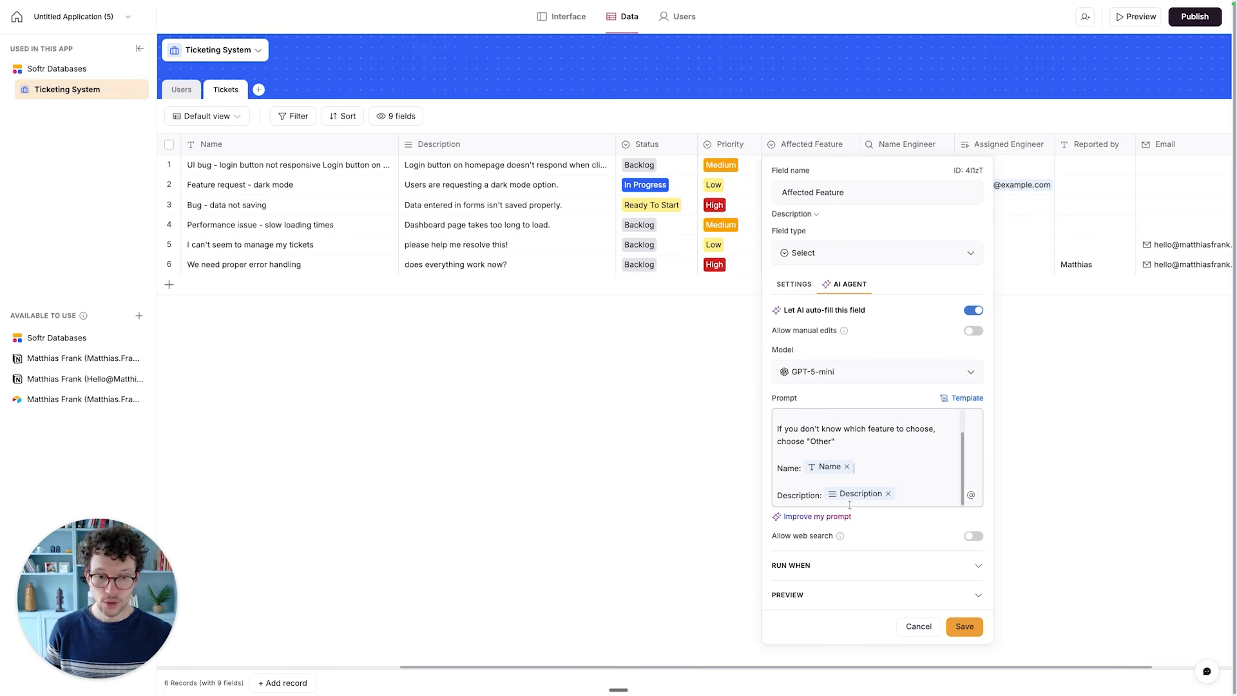
# - Turn off running the AI agent when an existing record is updated, expand the preview section, and save the field
pyautogui.moveTo(845, 537)
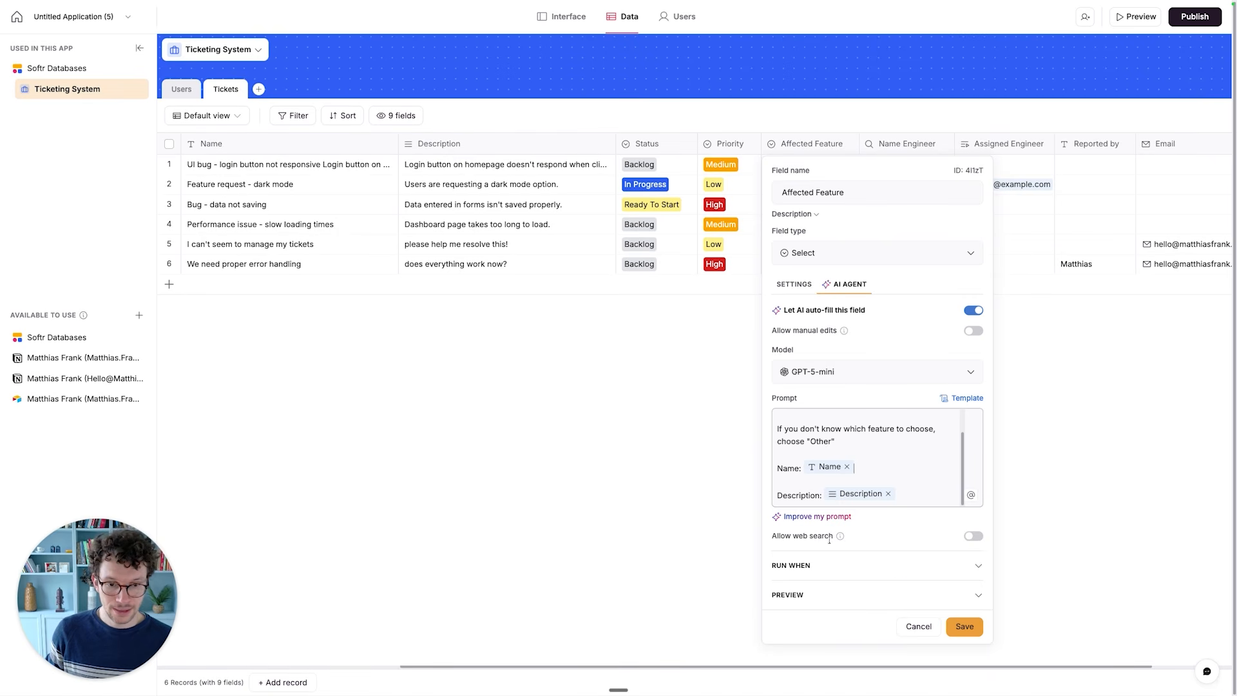
pyautogui.click(899, 566)
pyautogui.scroll(-2, 899, 562)
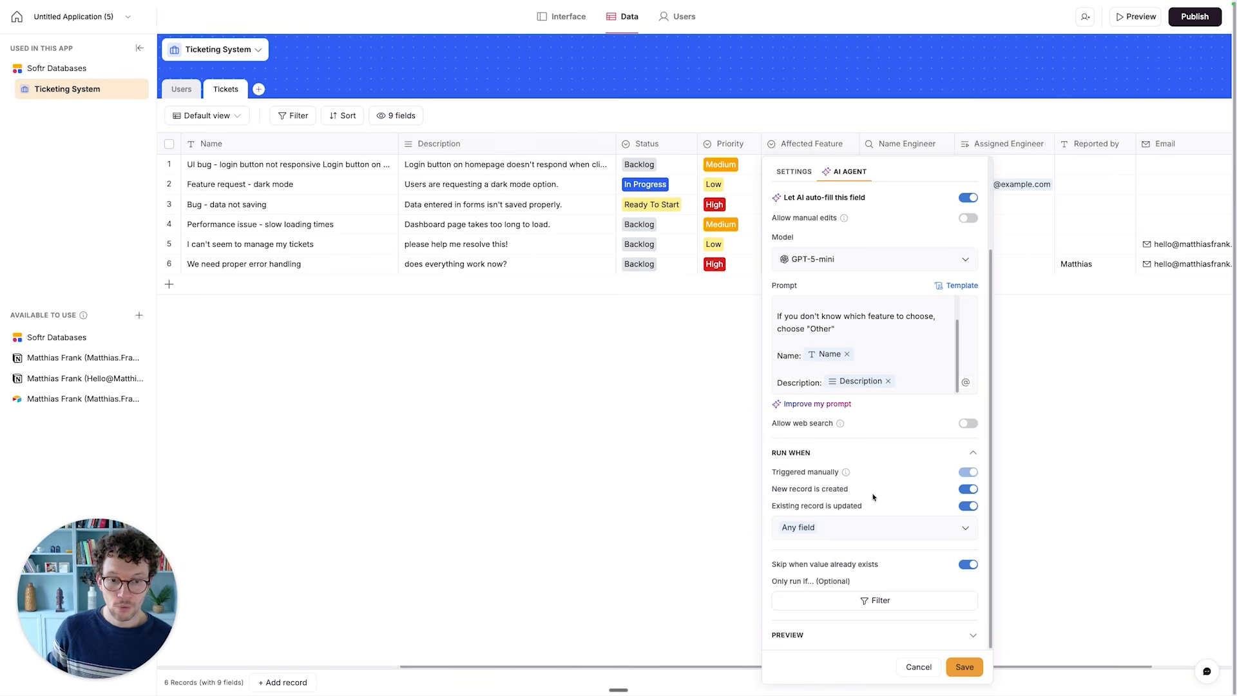
pyautogui.click(968, 507)
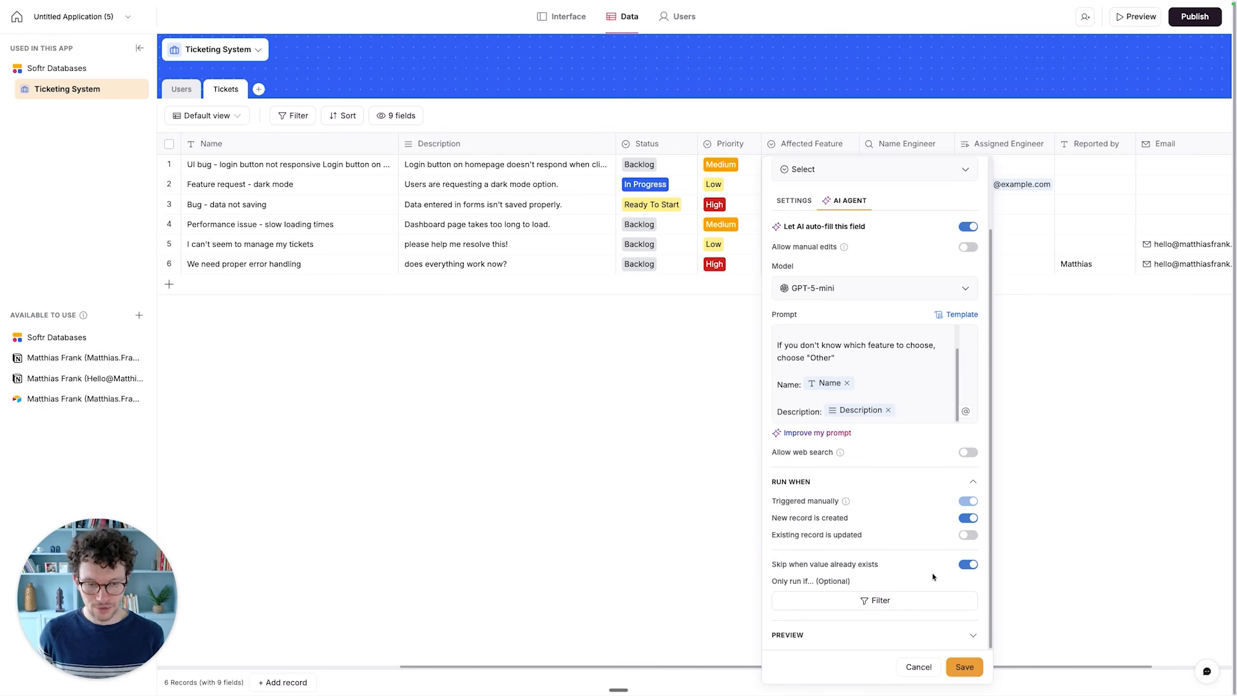
pyautogui.click(910, 635)
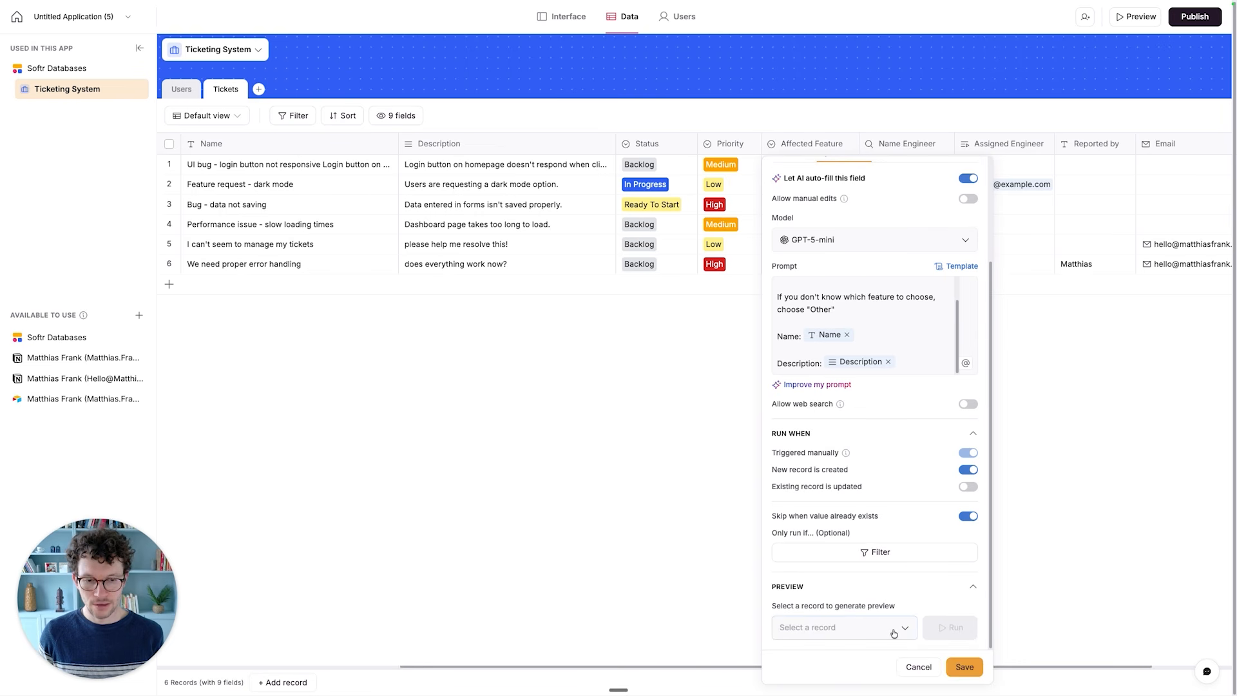
pyautogui.click(964, 666)
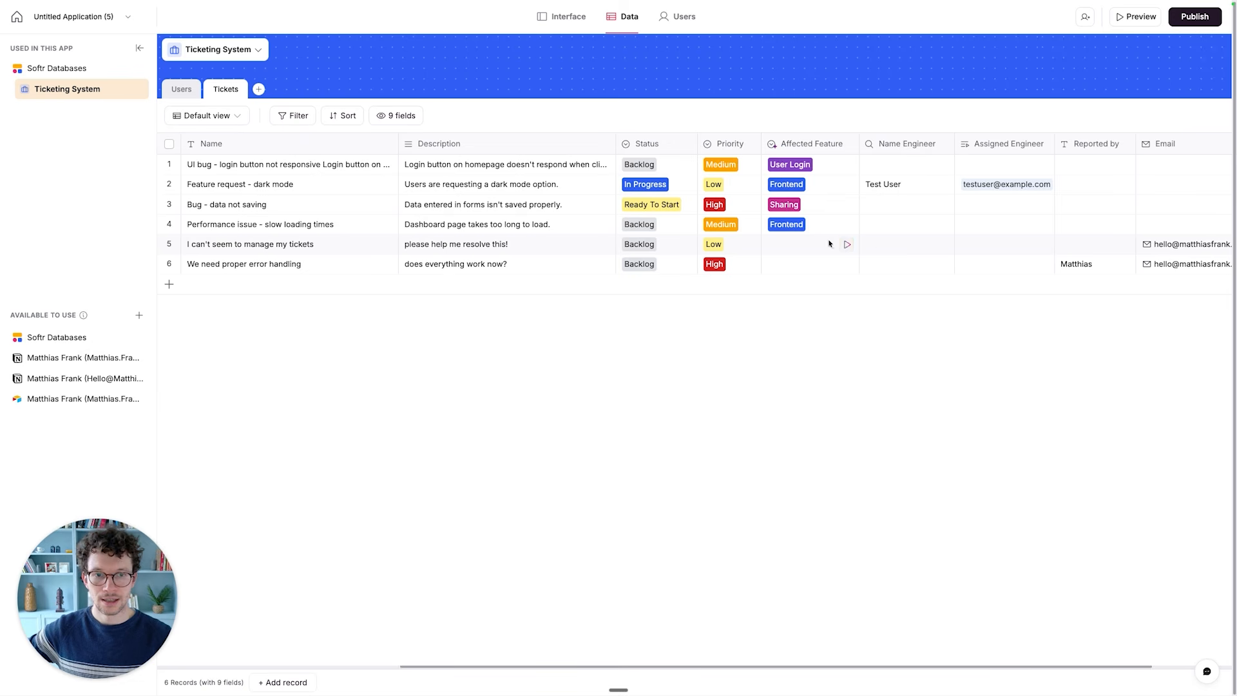
# - Run the AI agent on the empty Affected Feature cell of the ticket "I can't seem to manage my tickets"
pyautogui.click(847, 246)
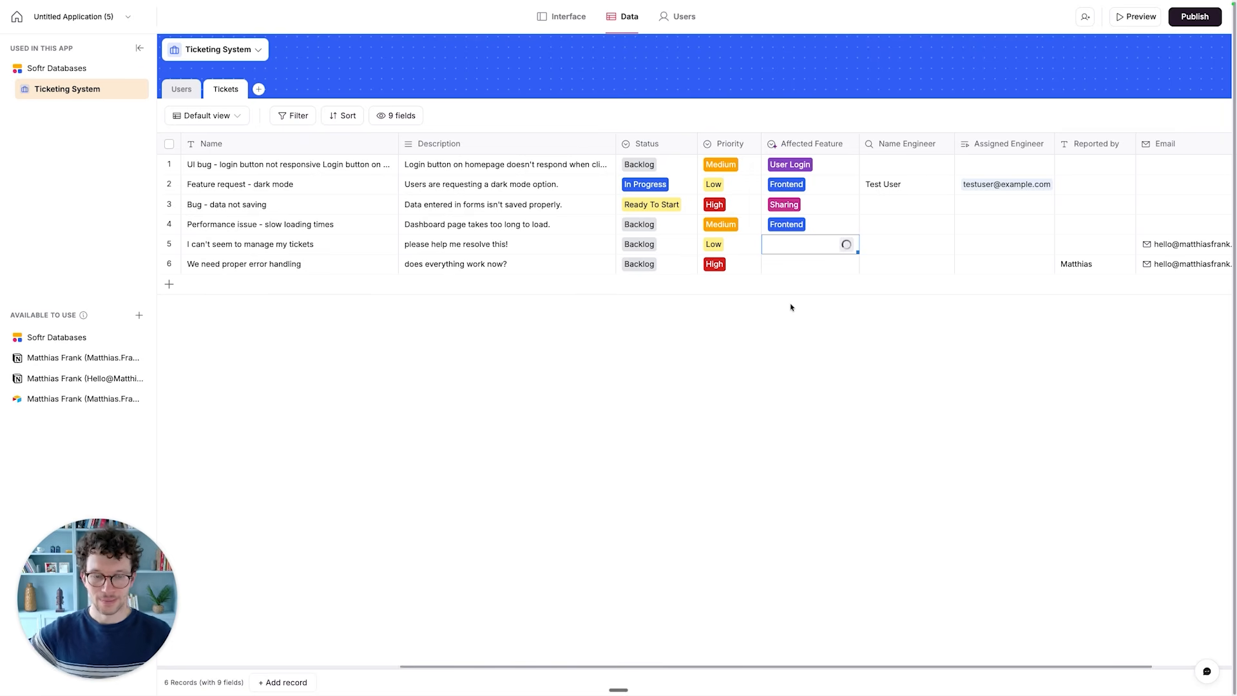
pyautogui.click(610, 641)
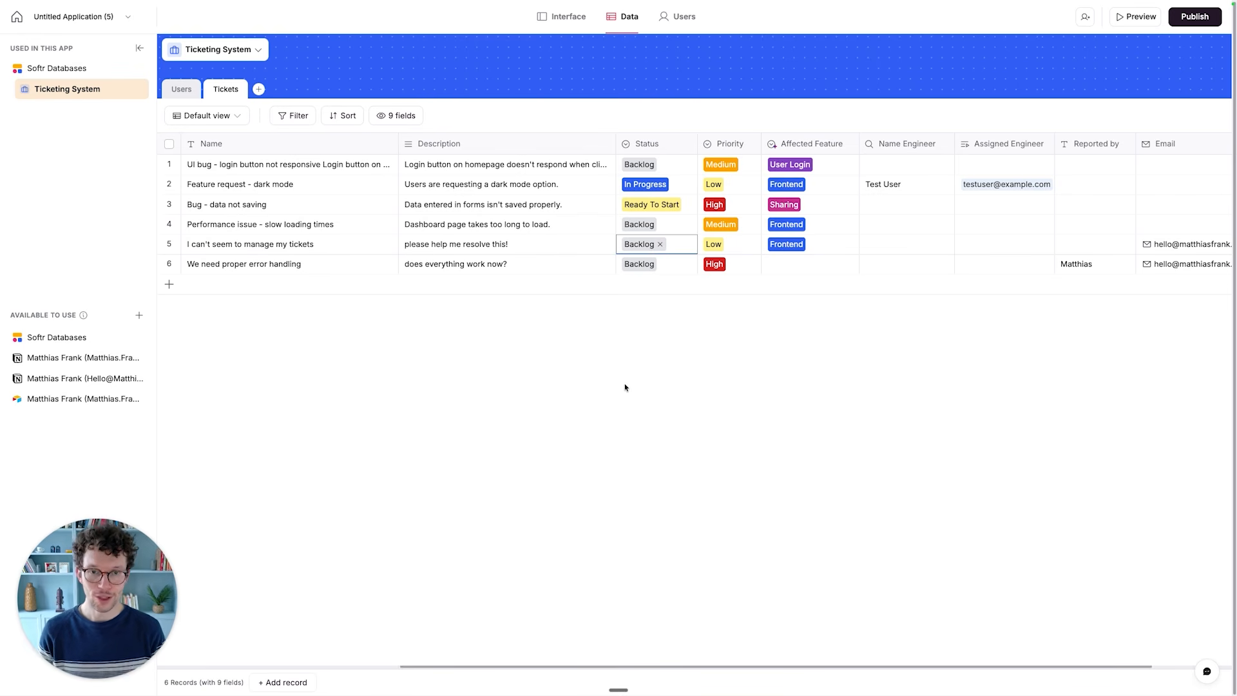
pyautogui.moveTo(116, 583); pyautogui.dragTo(1173, 591)
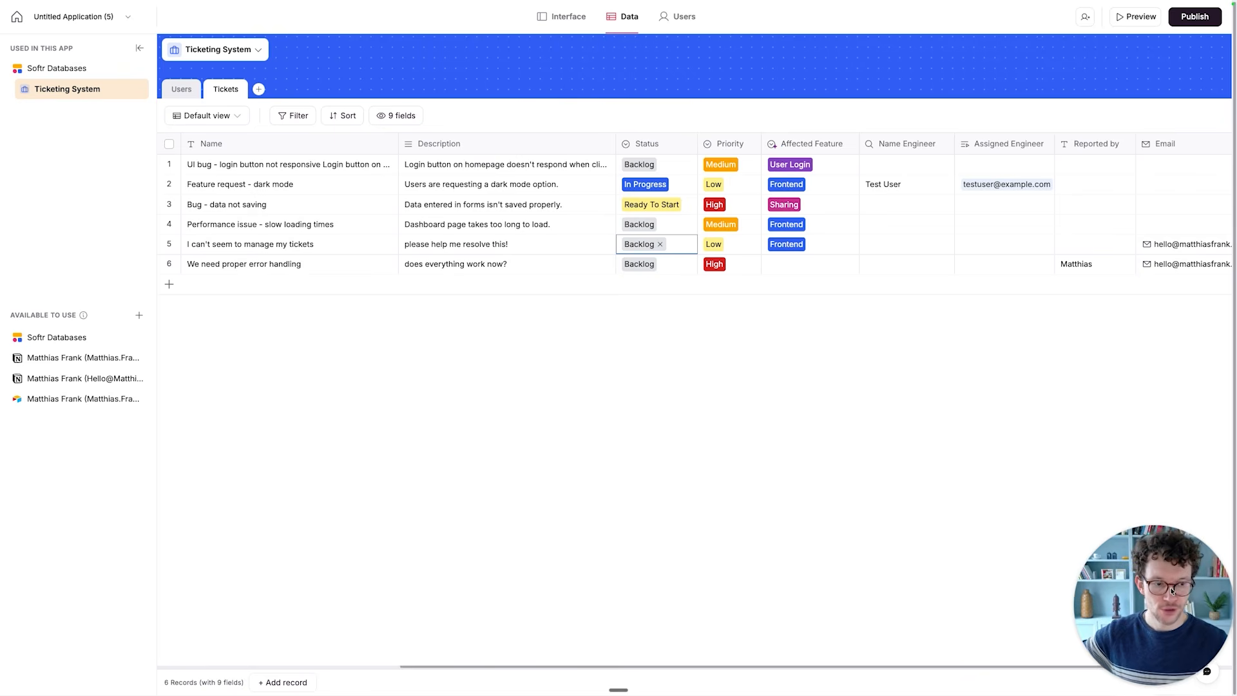
# - Rename the application as "Ticketing System - Softr Beginner Guide"
pyautogui.click(63, 24)
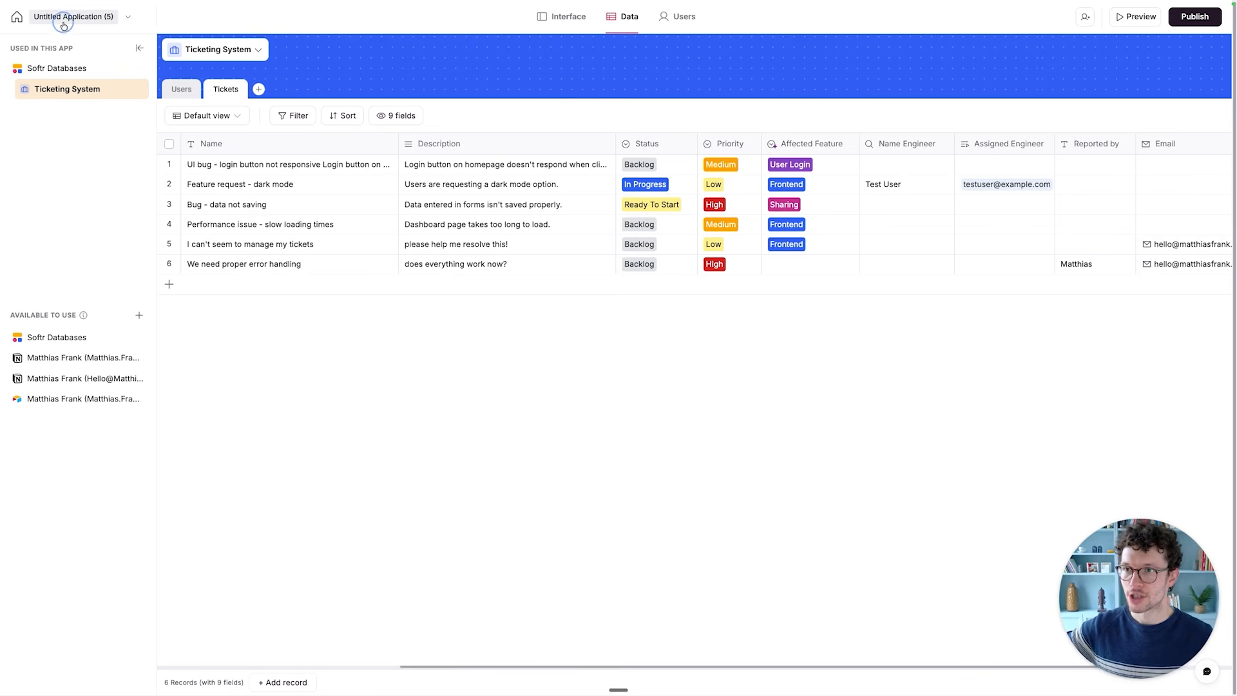
pyautogui.press('super+a')
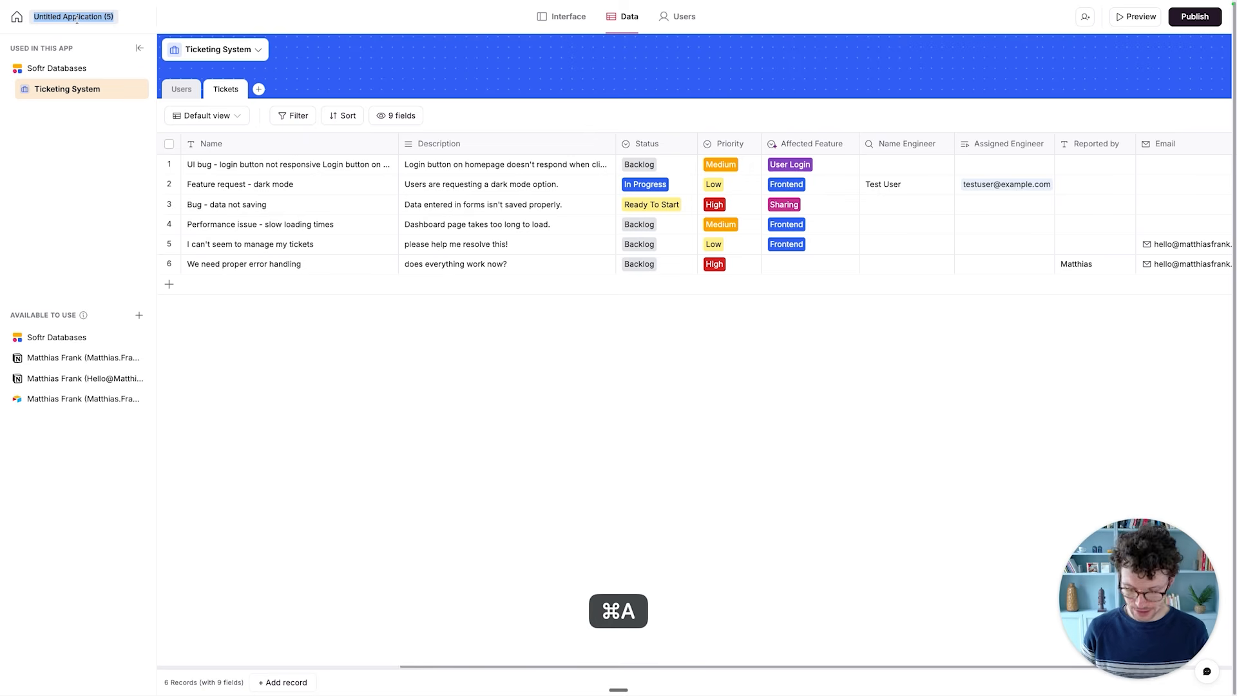
pyautogui.write('Ticketing System')
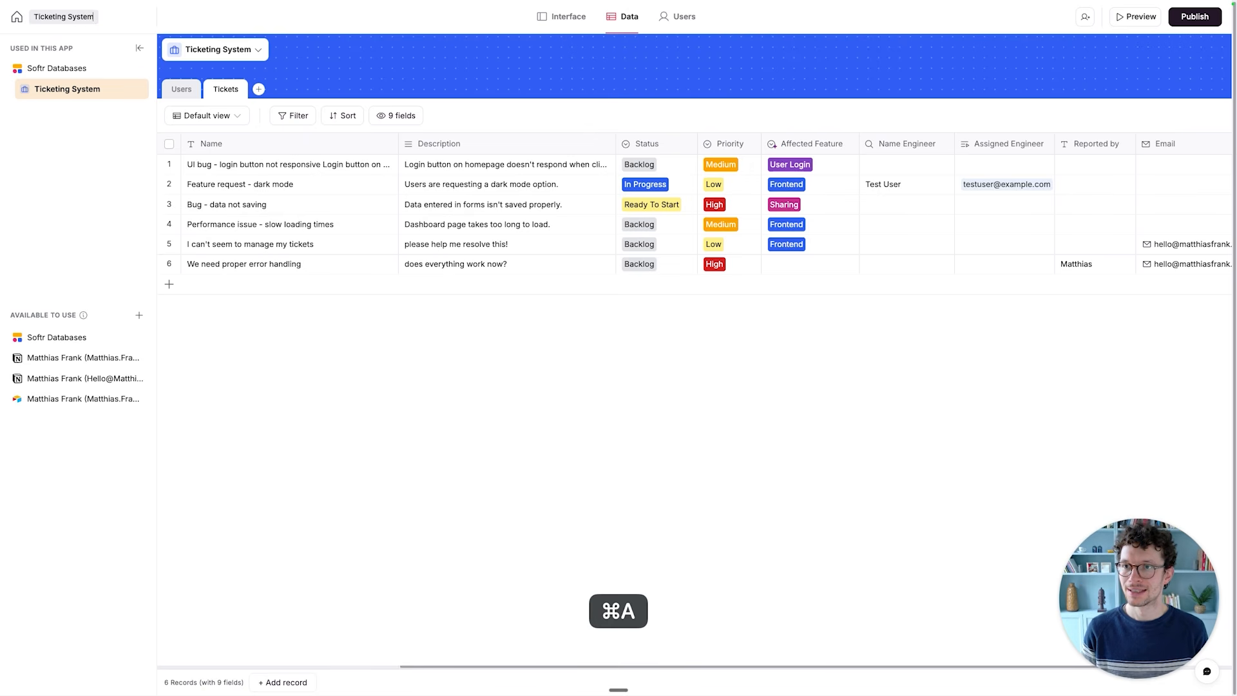
pyautogui.write(' - Softr Beginner Guide')
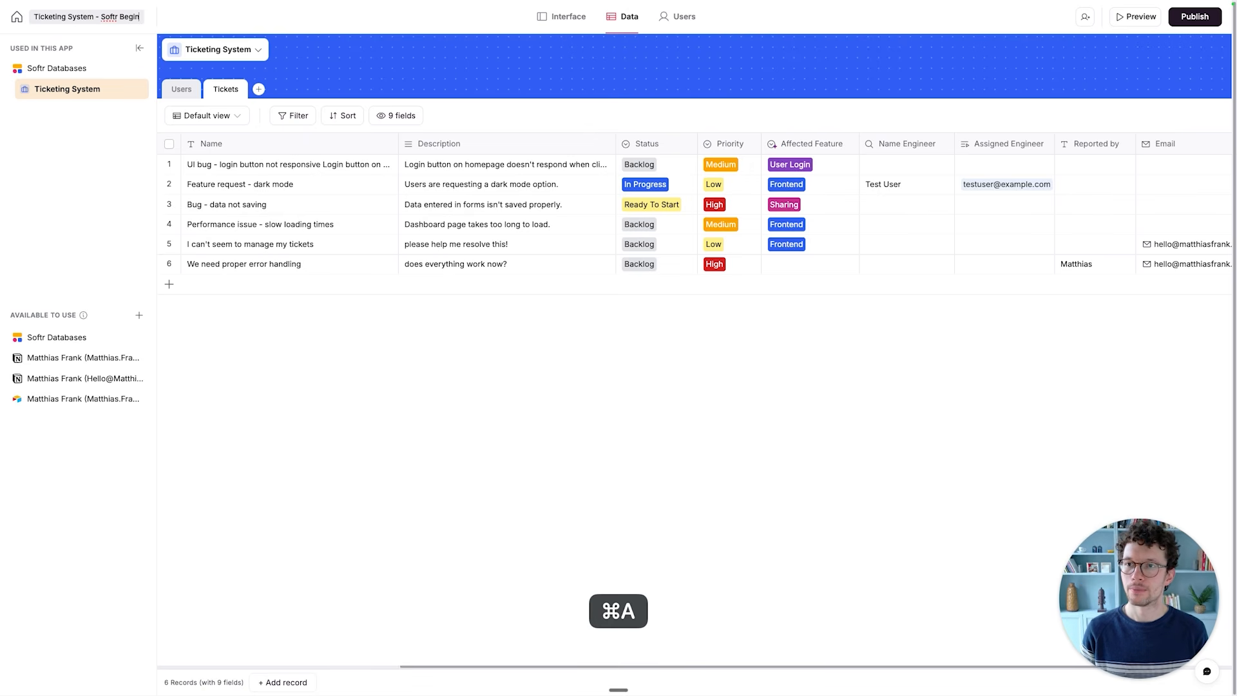
pyautogui.press('Return')
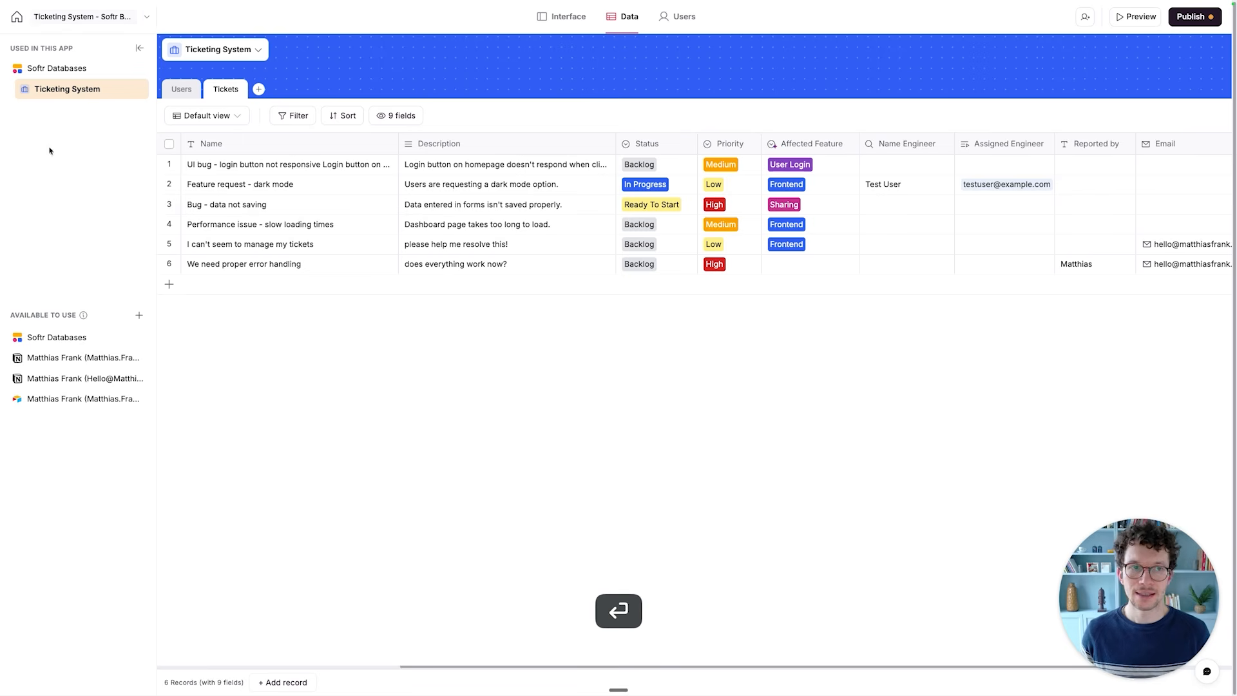
# - Publish the pending updates of the ticketing app and return to the workspace home
pyautogui.click(1189, 17)
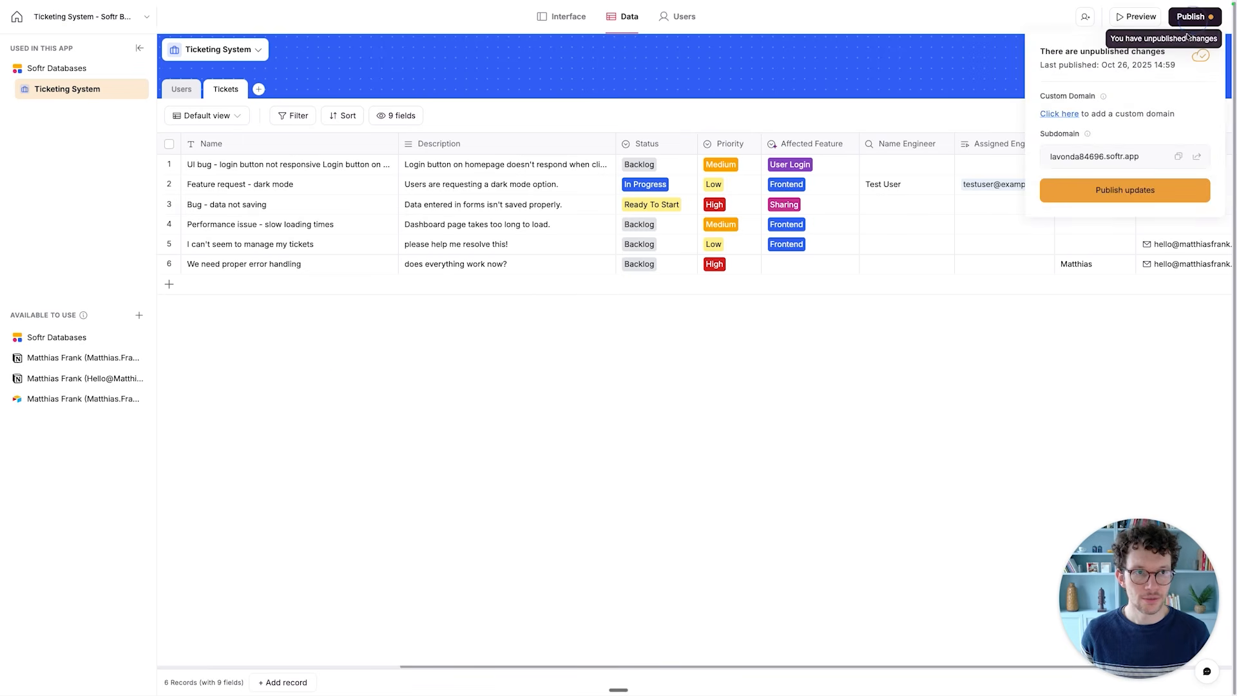
pyautogui.click(1117, 193)
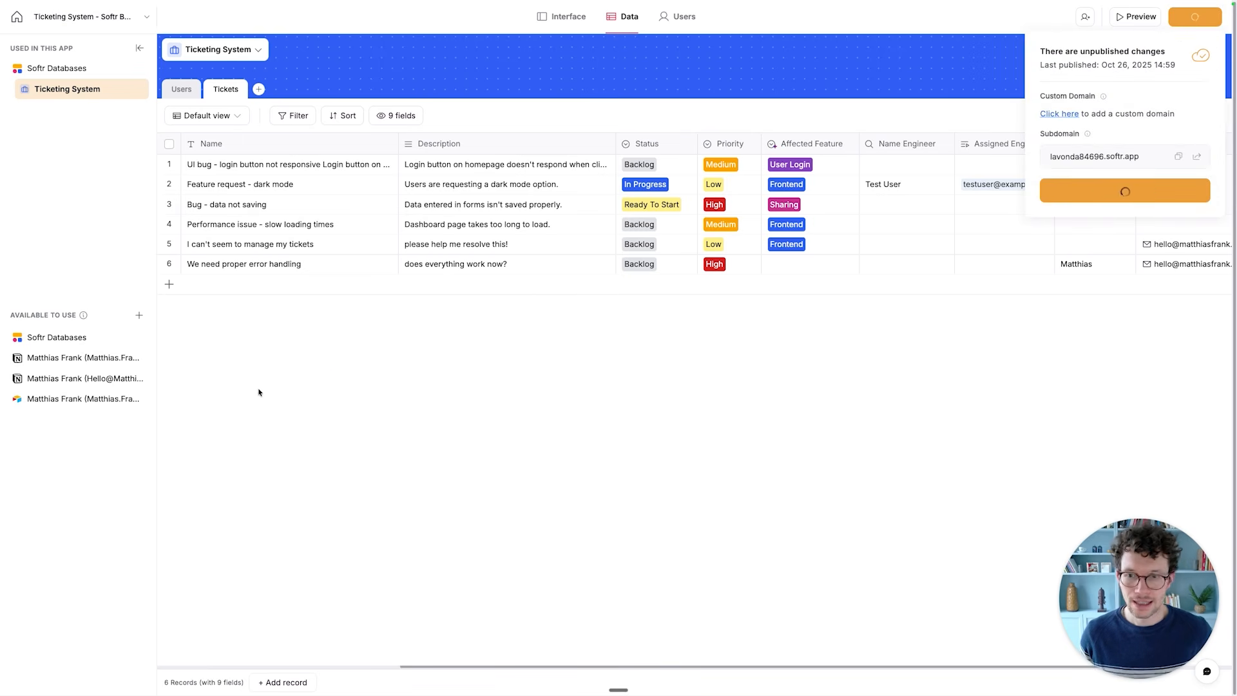
pyautogui.click(25, 23)
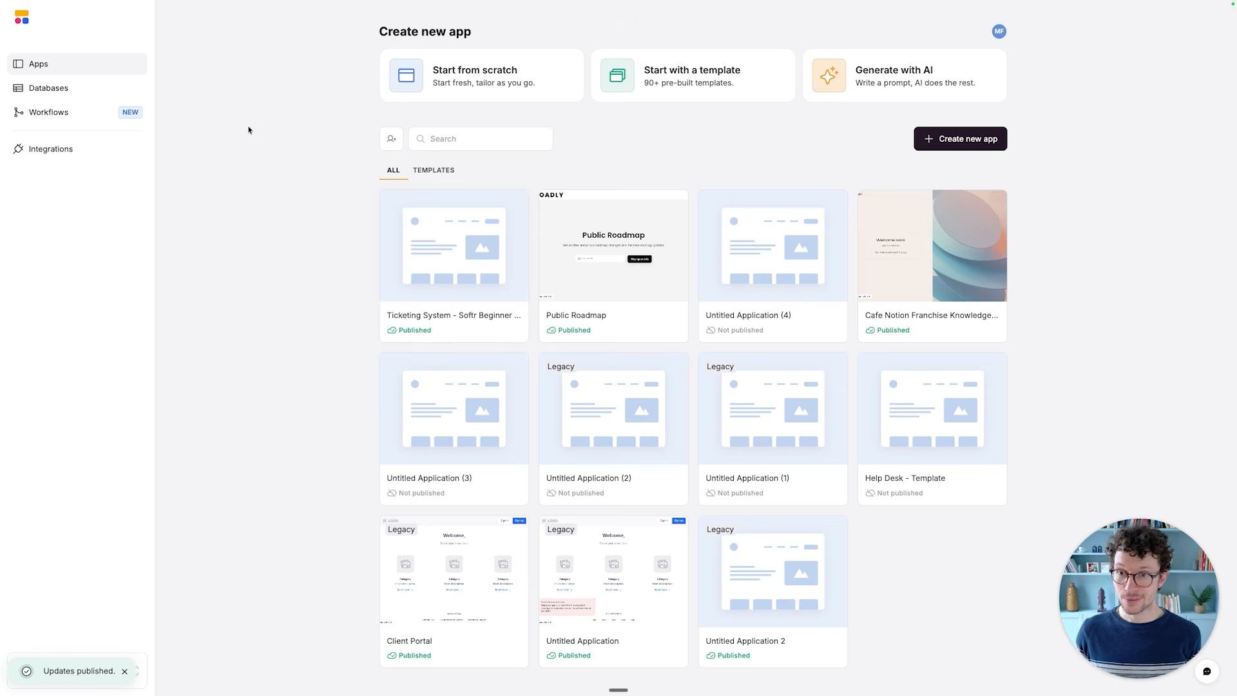
# - Create a new workflow triggered when a record is added in Softr Databases
pyautogui.click(51, 84)
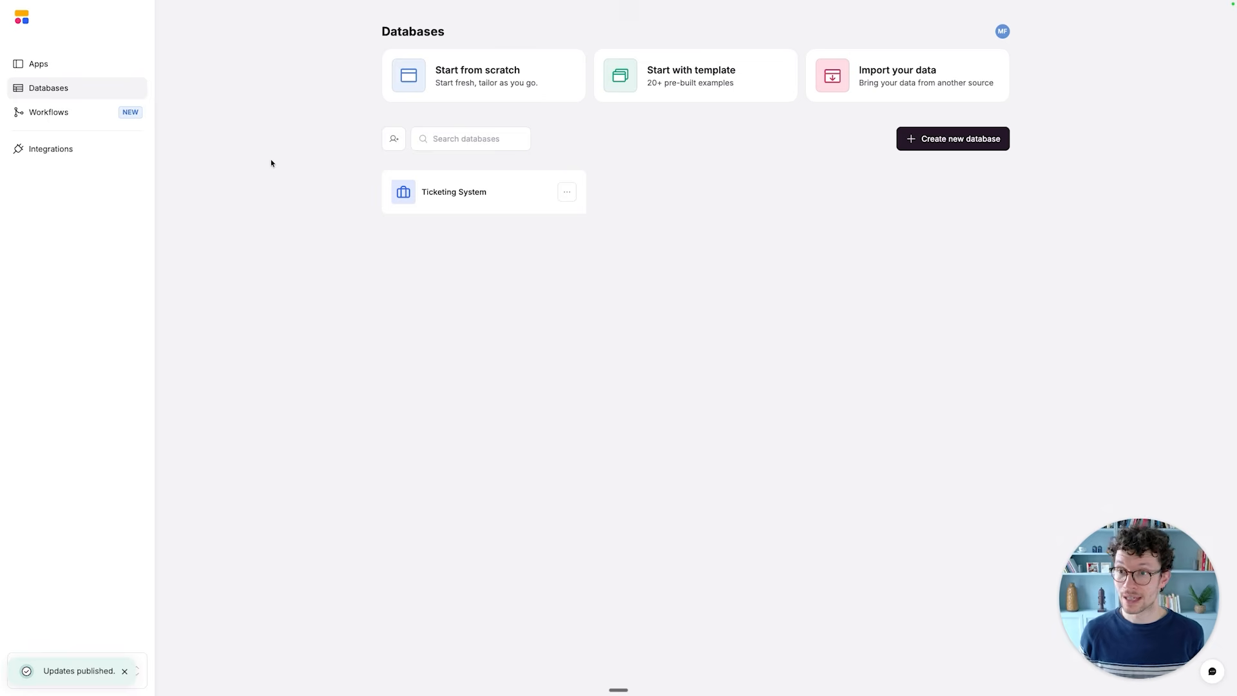
pyautogui.click(58, 122)
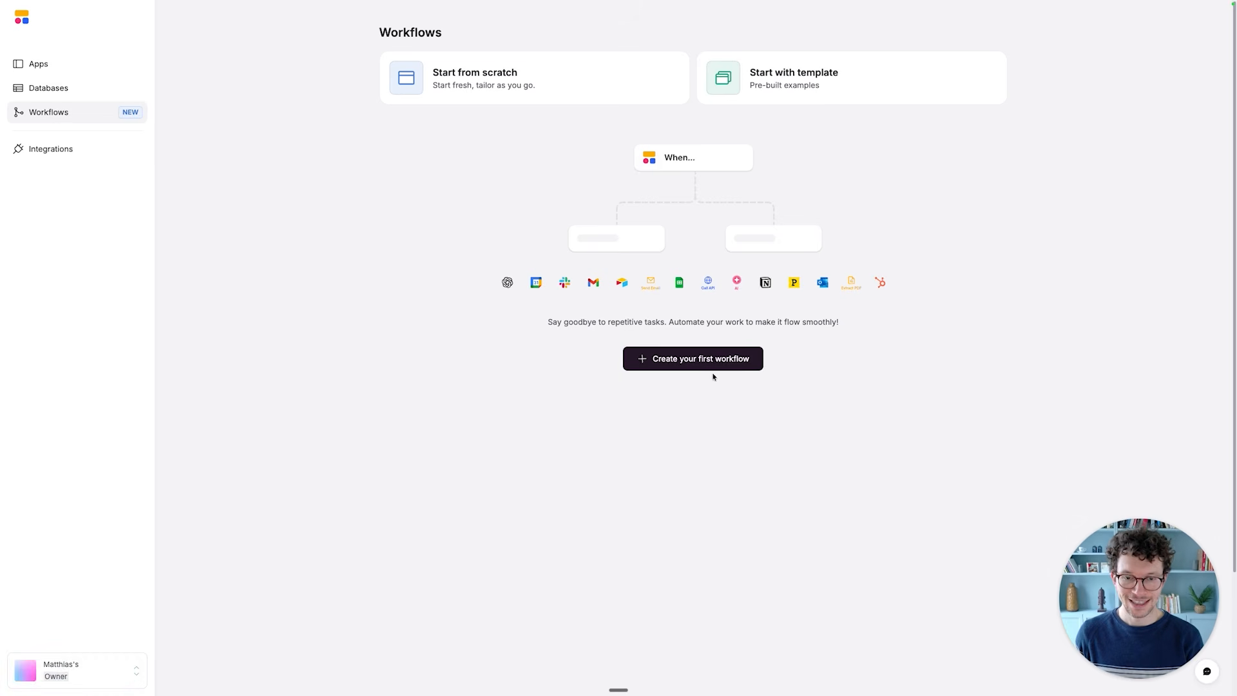
pyautogui.click(671, 362)
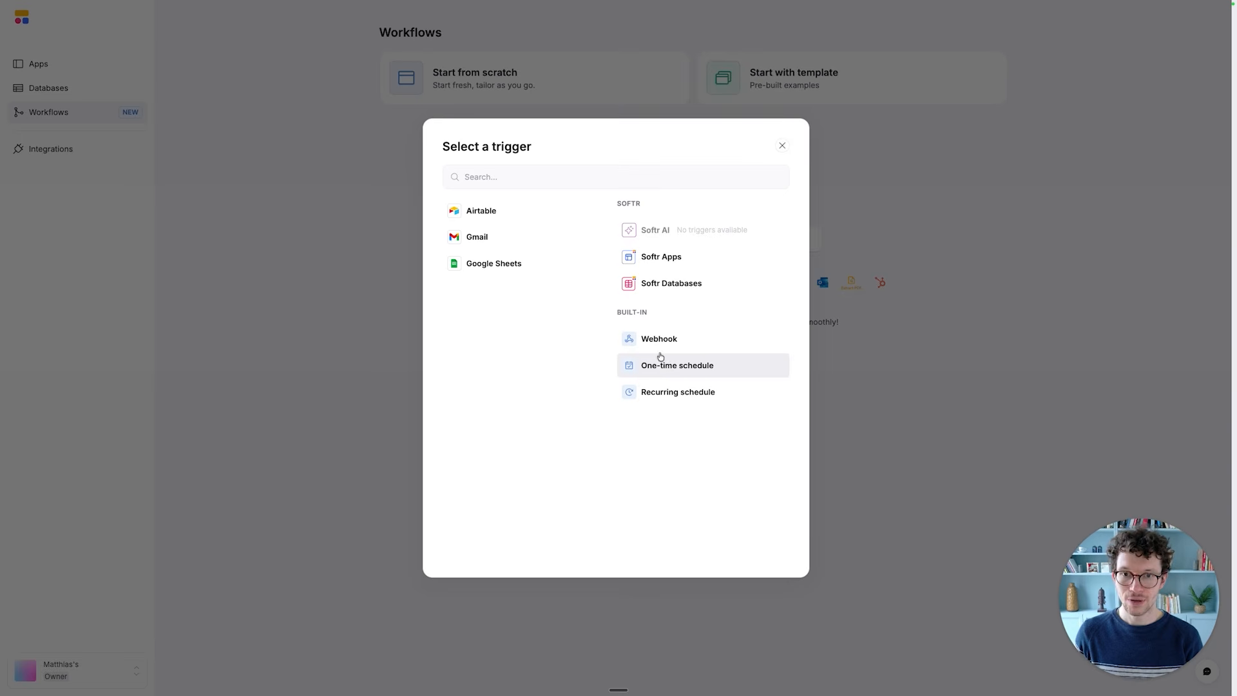
pyautogui.click(669, 296)
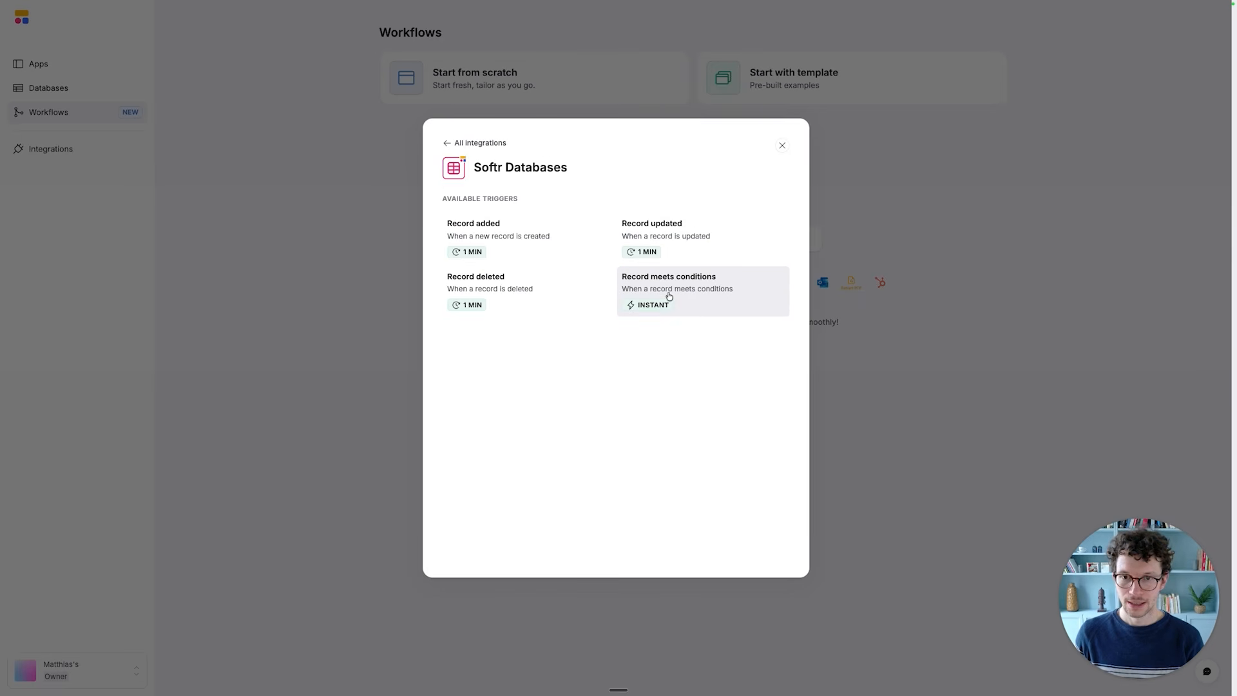
pyautogui.click(523, 245)
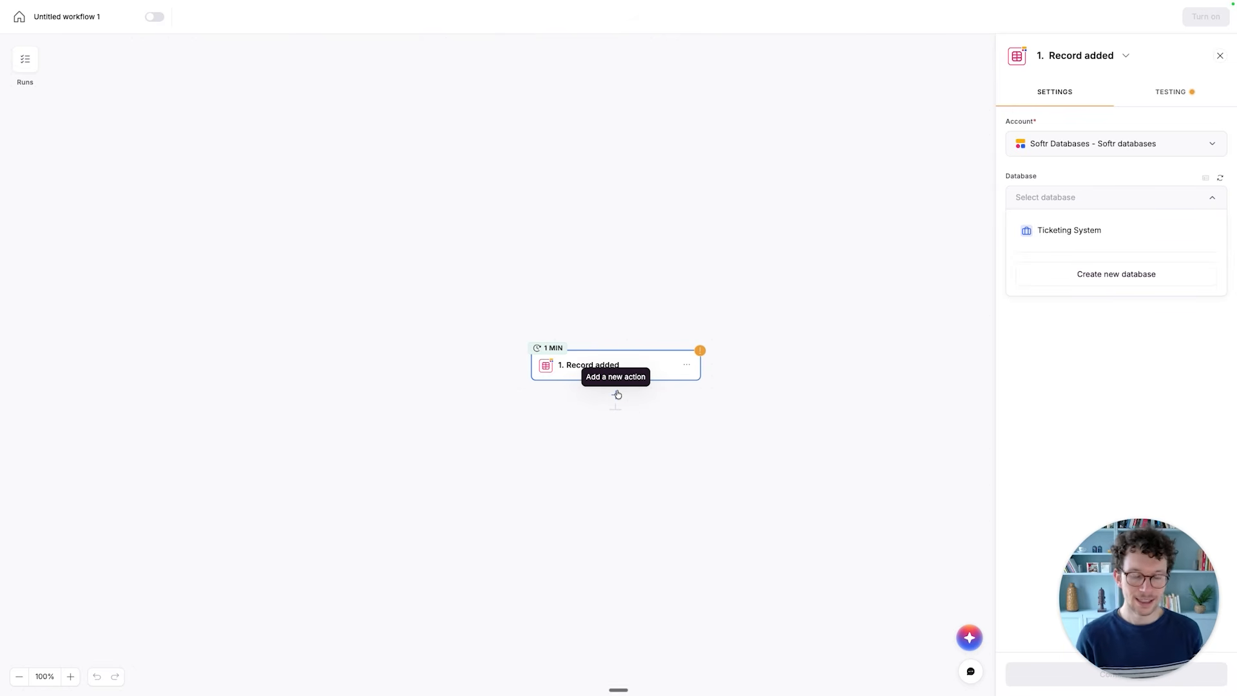
# - Set the trigger's database to Ticketing System and its table to Tickets
pyautogui.scroll(-1, 626, 432)
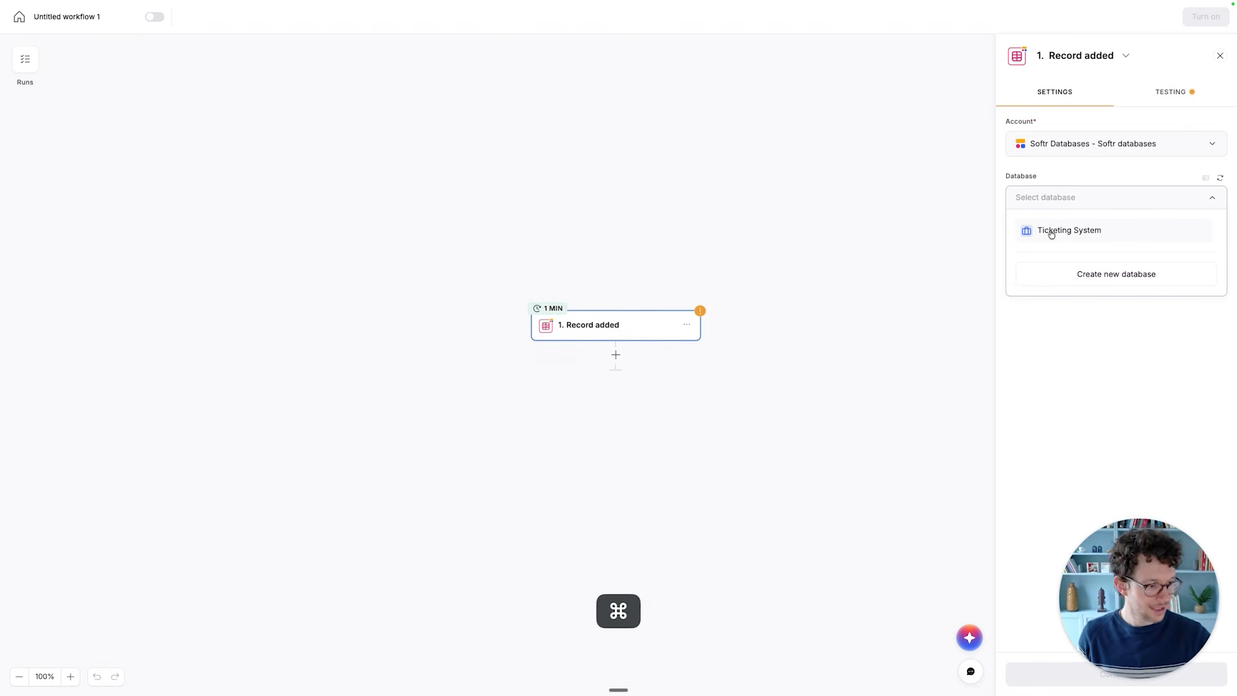
pyautogui.press('super+plus')
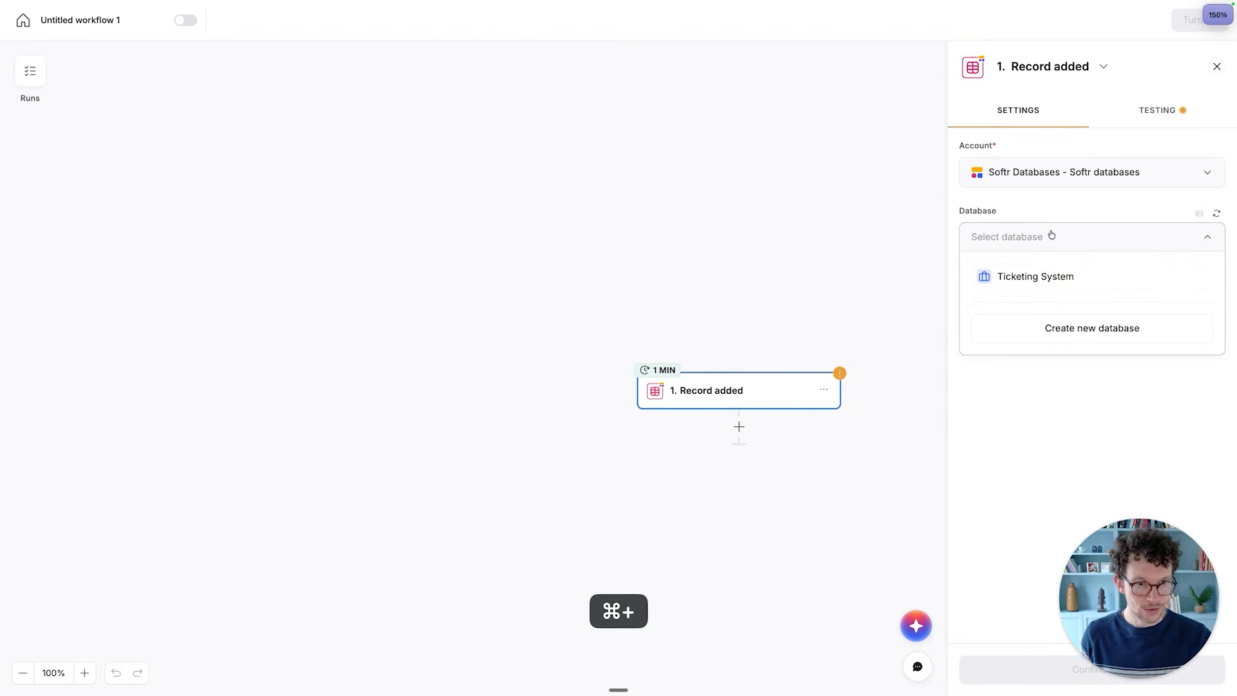
pyautogui.click(1034, 279)
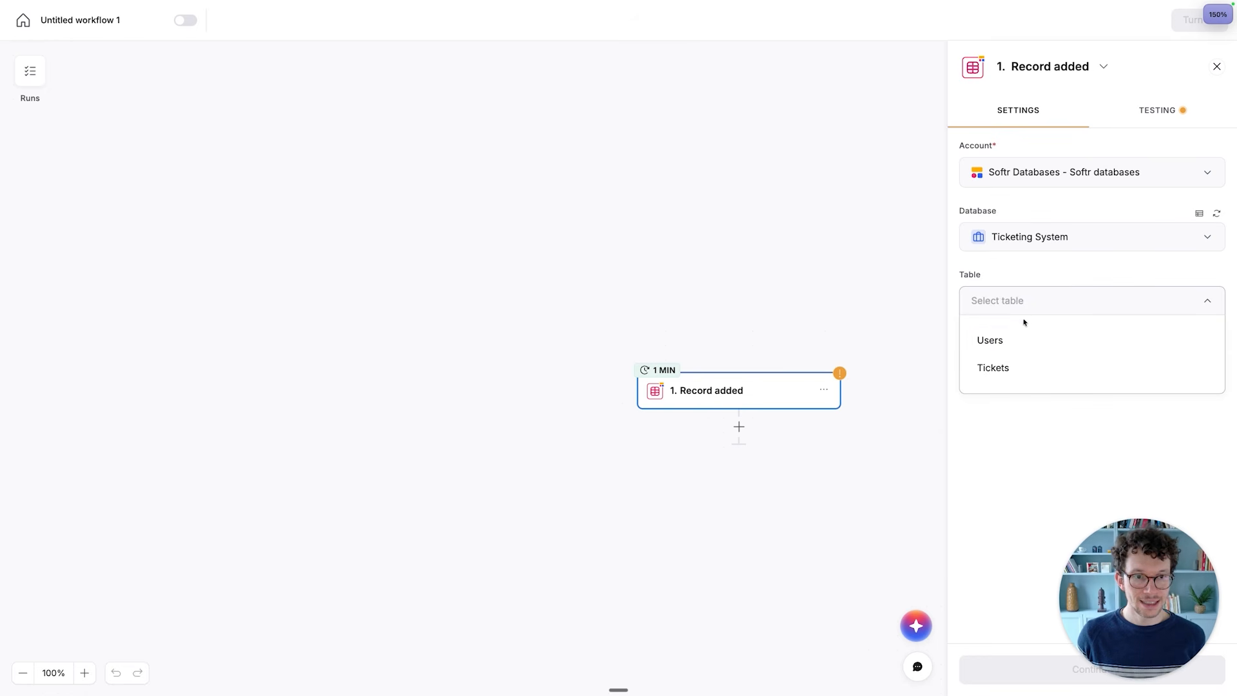
pyautogui.click(999, 369)
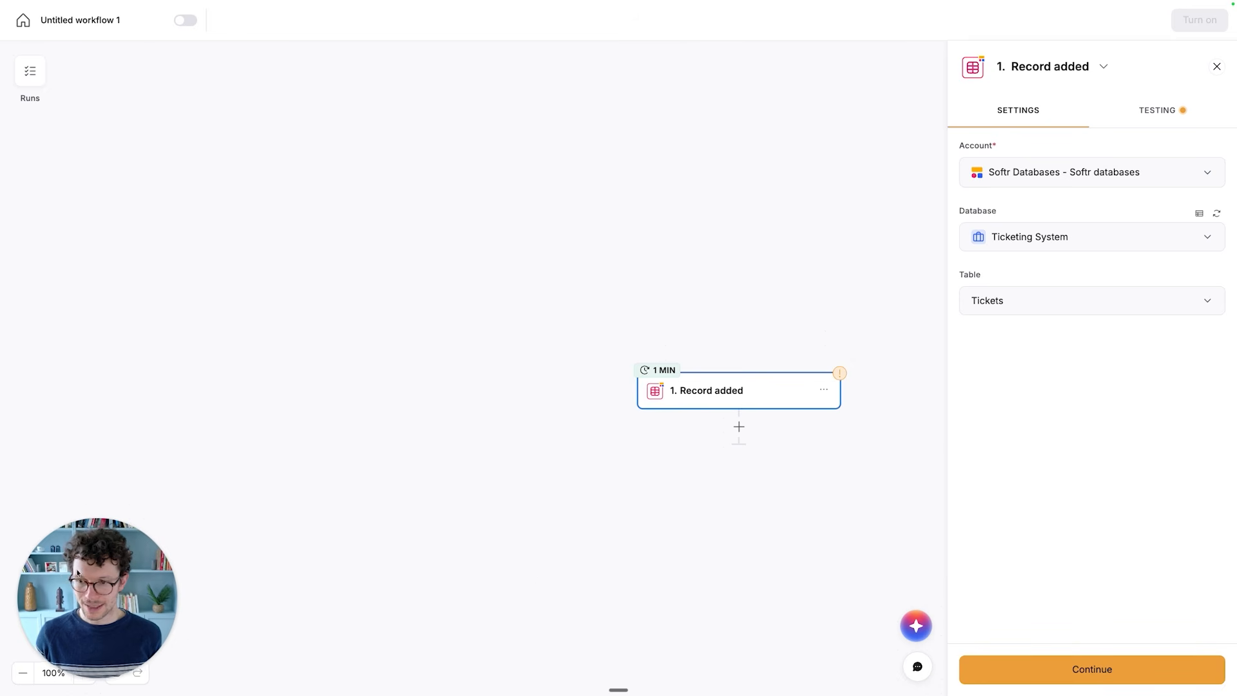
# - Test the Record added trigger and examine the sample ticket's fields
pyautogui.click(1069, 667)
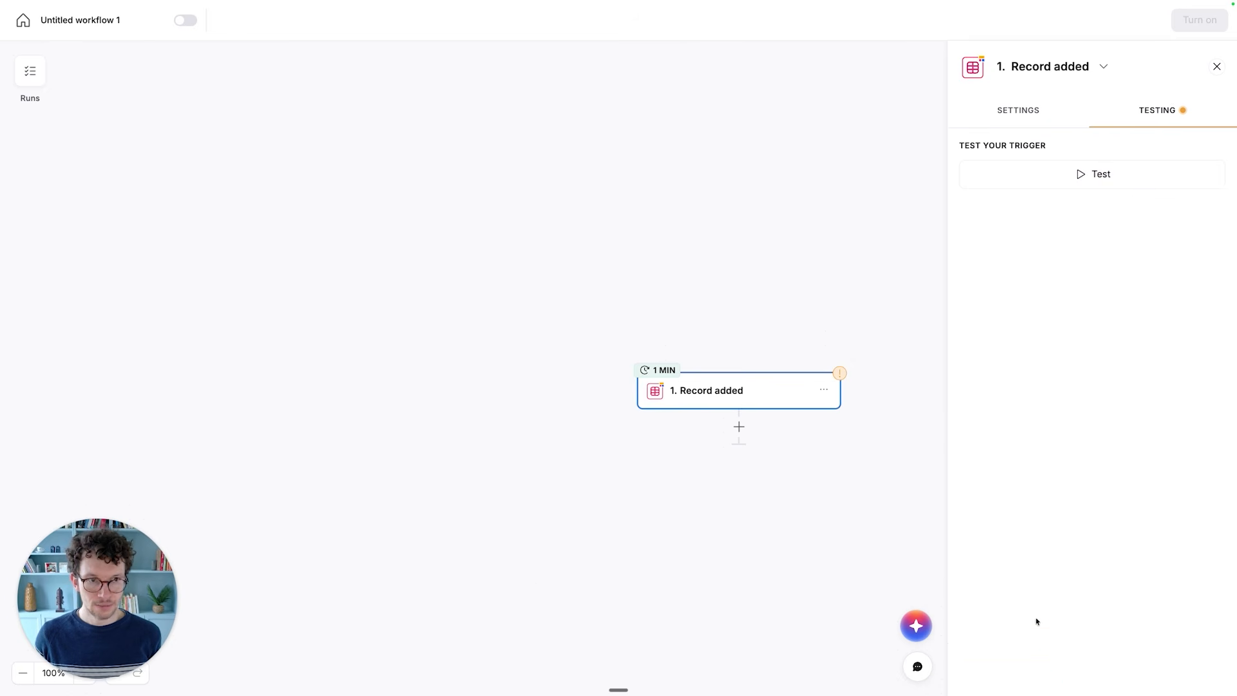
pyautogui.click(1110, 174)
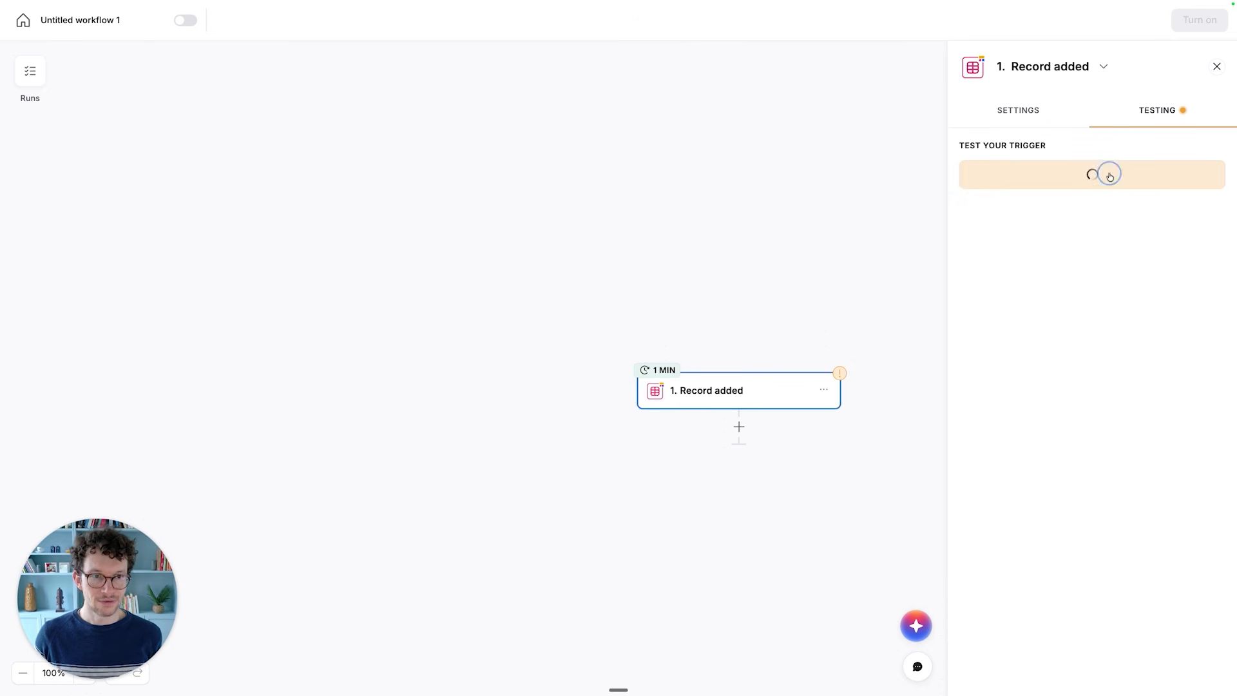
pyautogui.scroll(-2, 1031, 384)
pyautogui.scroll(-2, 1031, 384)
pyautogui.scroll(1, 1036, 455)
pyautogui.scroll(-1, 1034, 444)
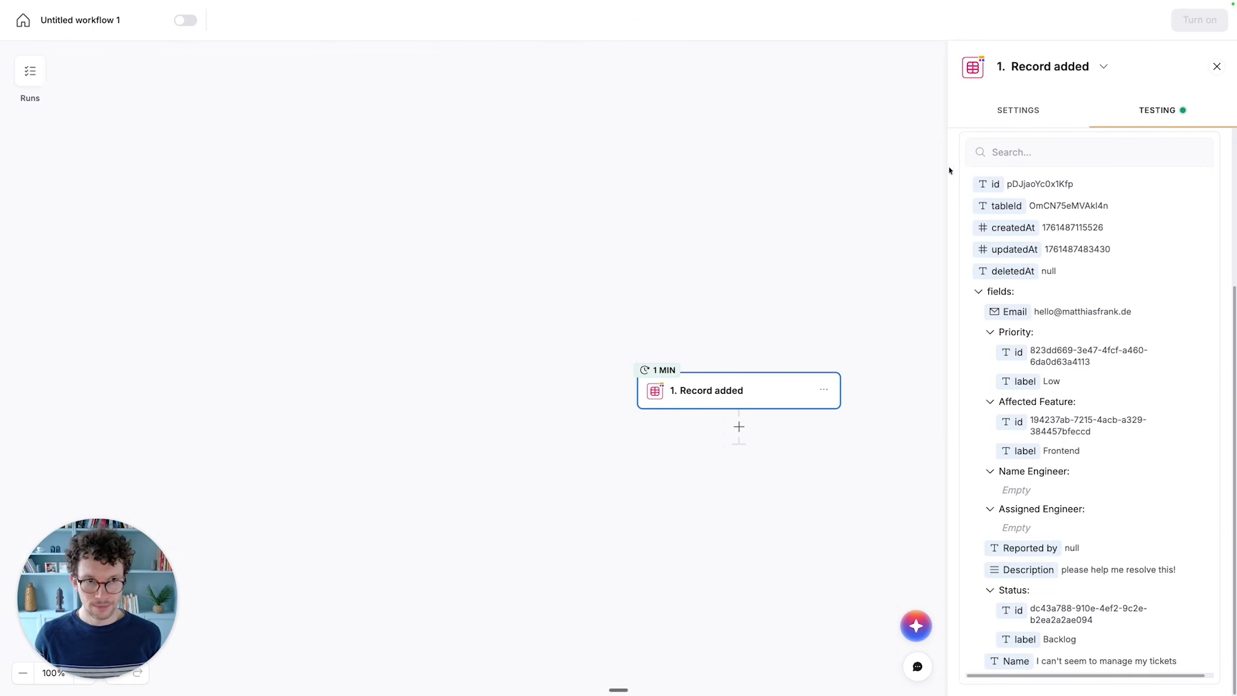
# - Add a built-in Send email action after the Record added trigger
pyautogui.click(1018, 110)
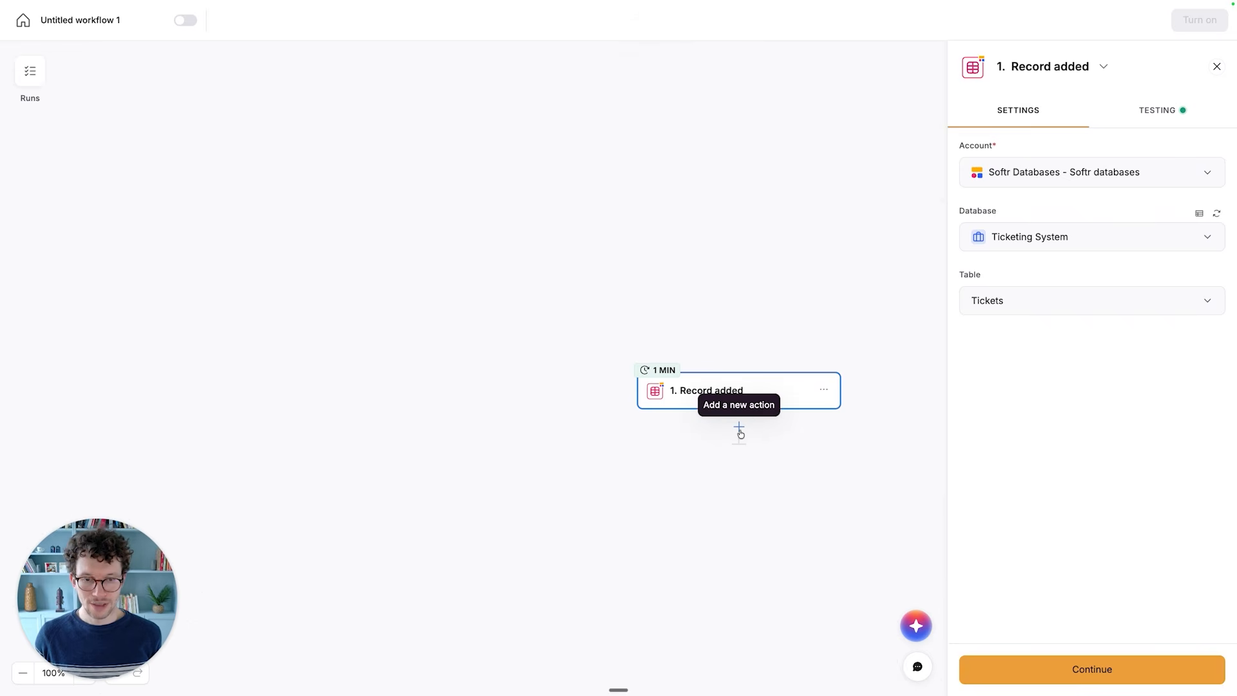
pyautogui.click(739, 428)
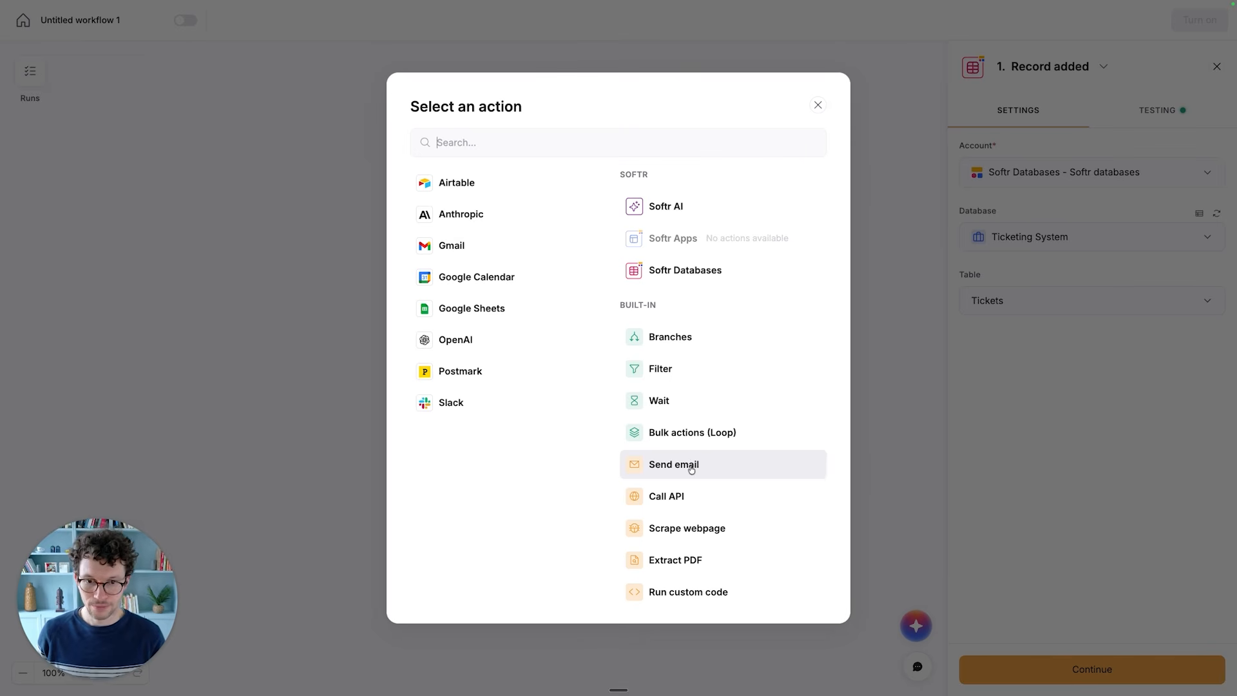
pyautogui.click(691, 465)
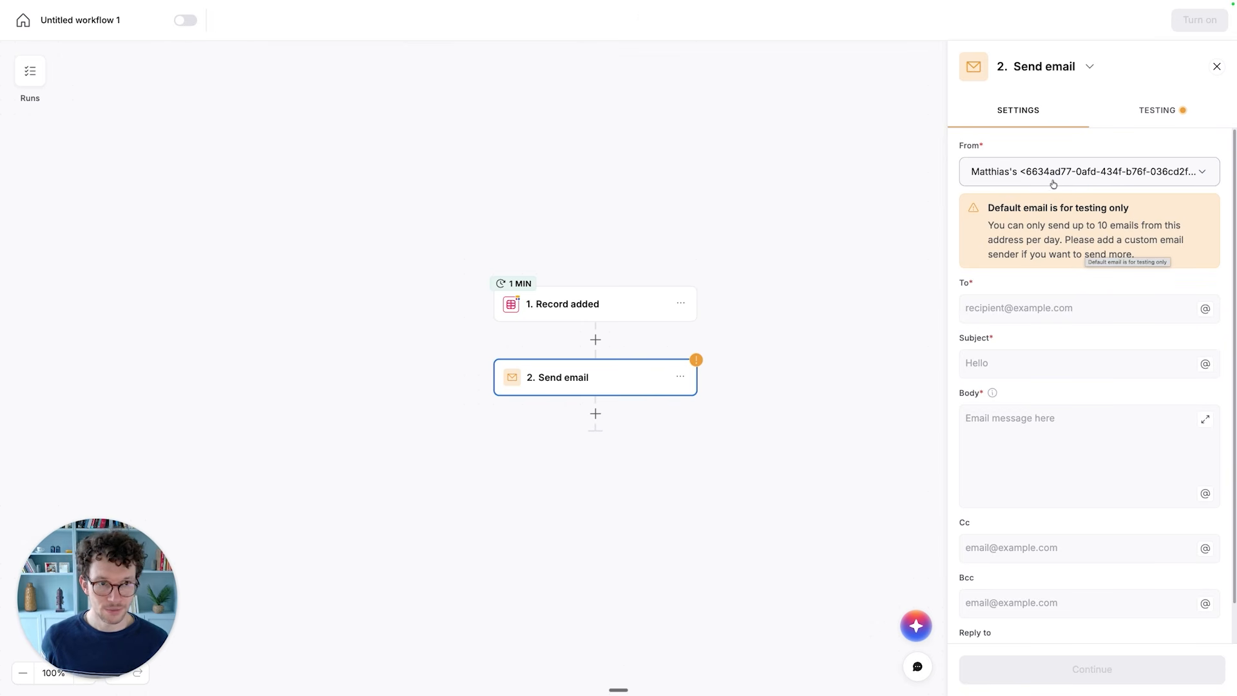
pyautogui.click(1023, 312)
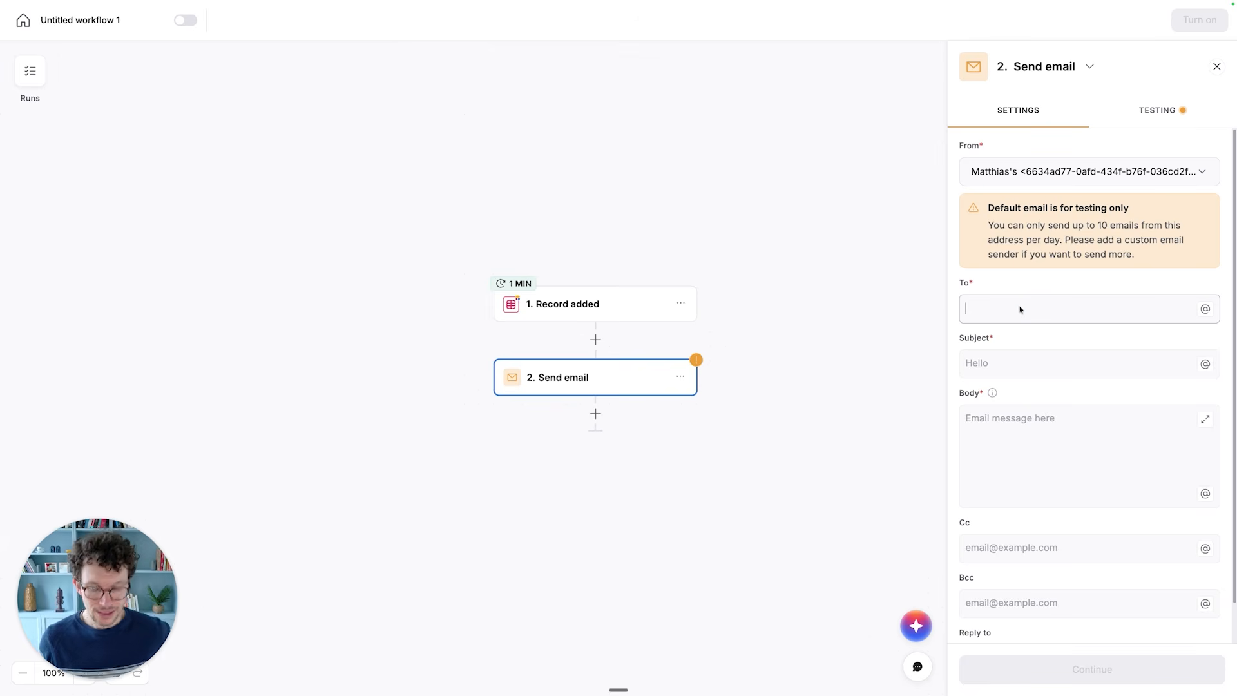
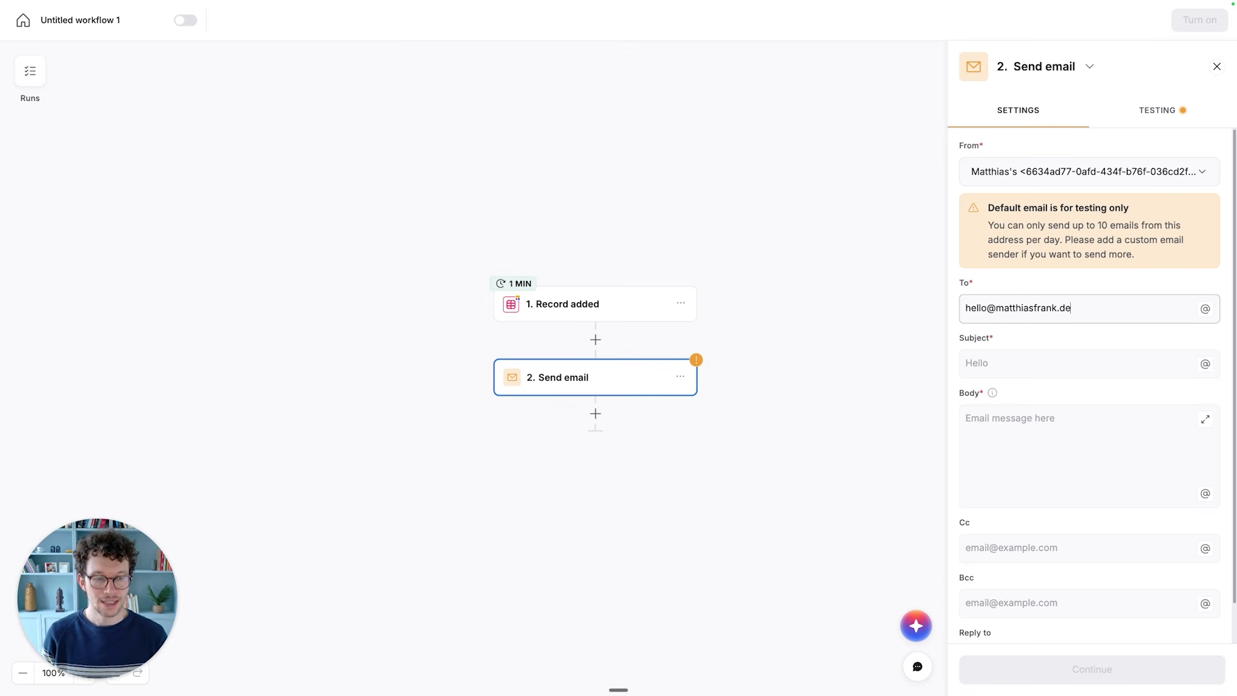
pyautogui.press('super+a')
pyautogui.press('BackSpace')
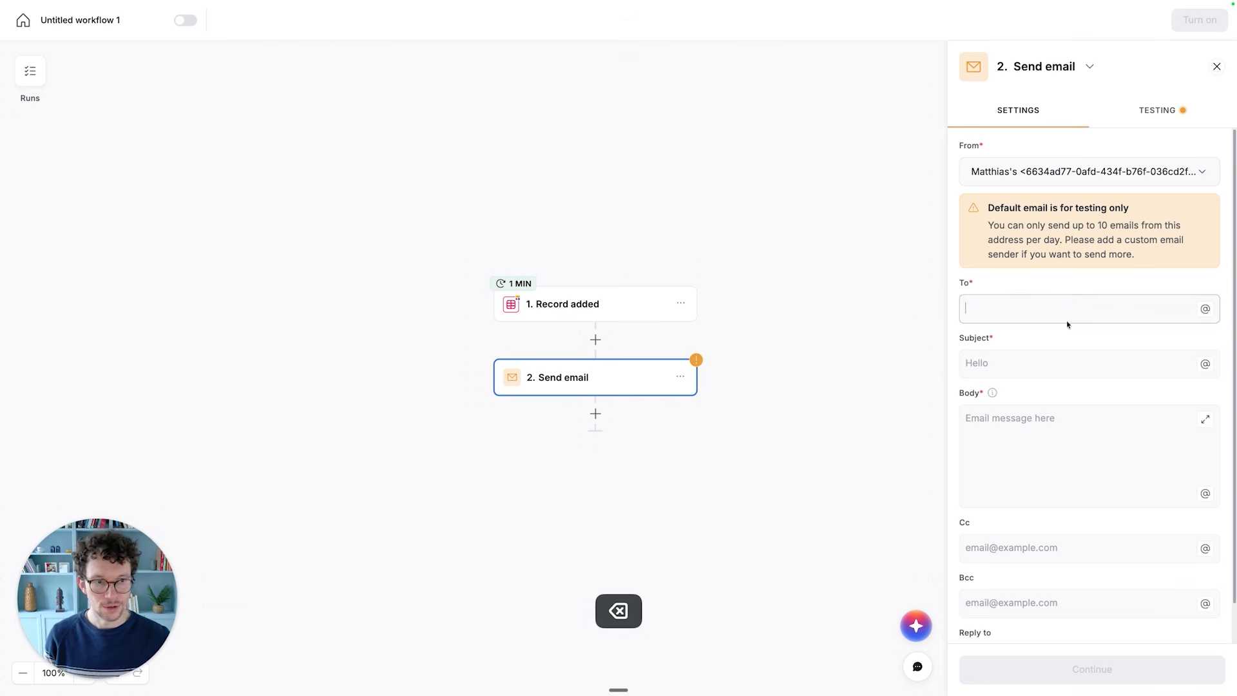
# - Set the email's recipient to the Email field of the Record added trigger
pyautogui.click(1204, 308)
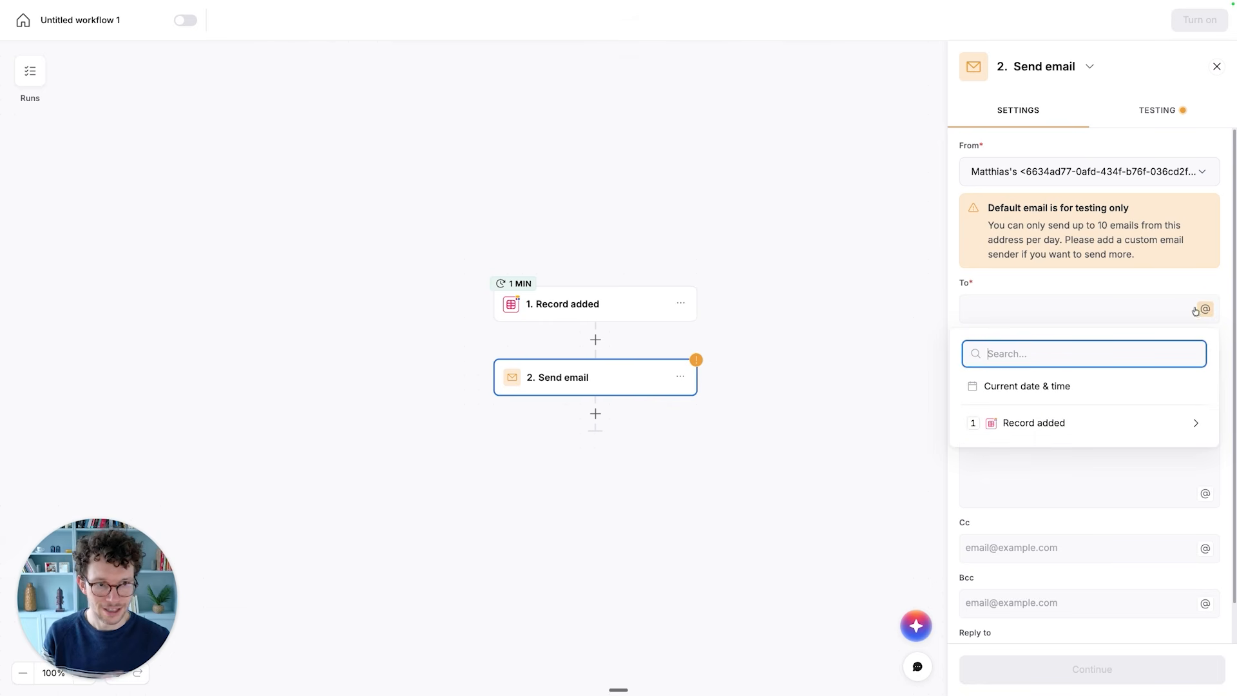
pyautogui.click(1062, 424)
pyautogui.scroll(-1, 1025, 496)
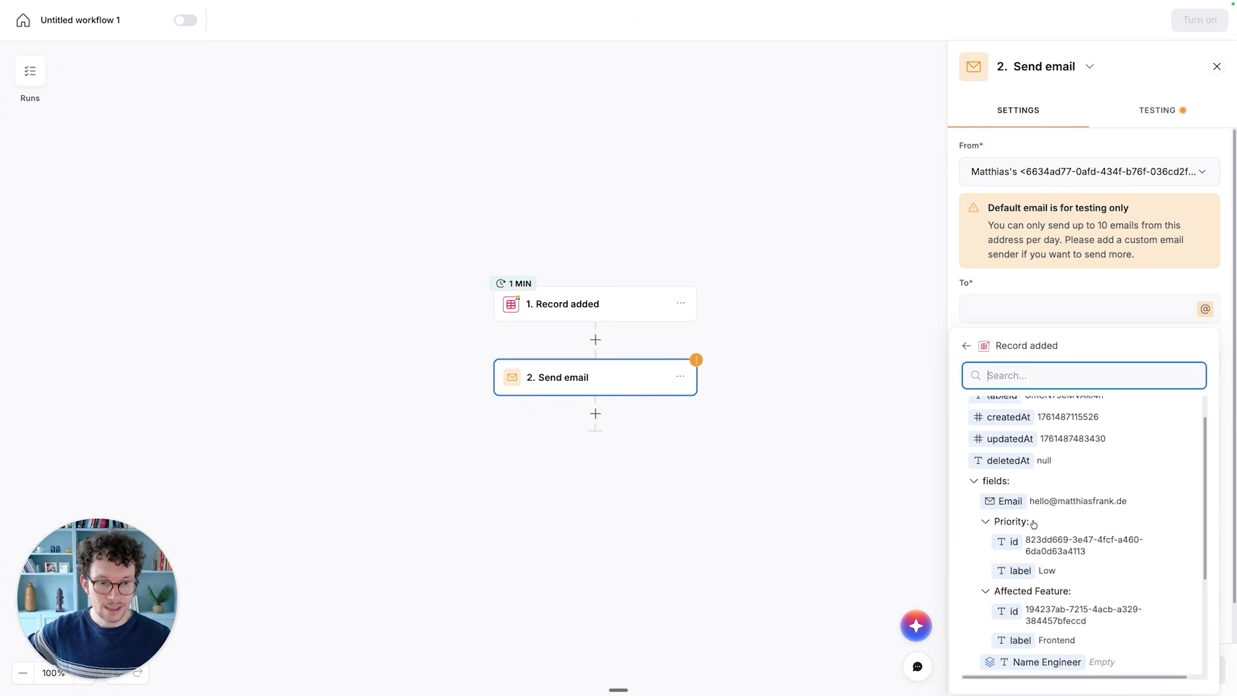
pyautogui.click(1024, 493)
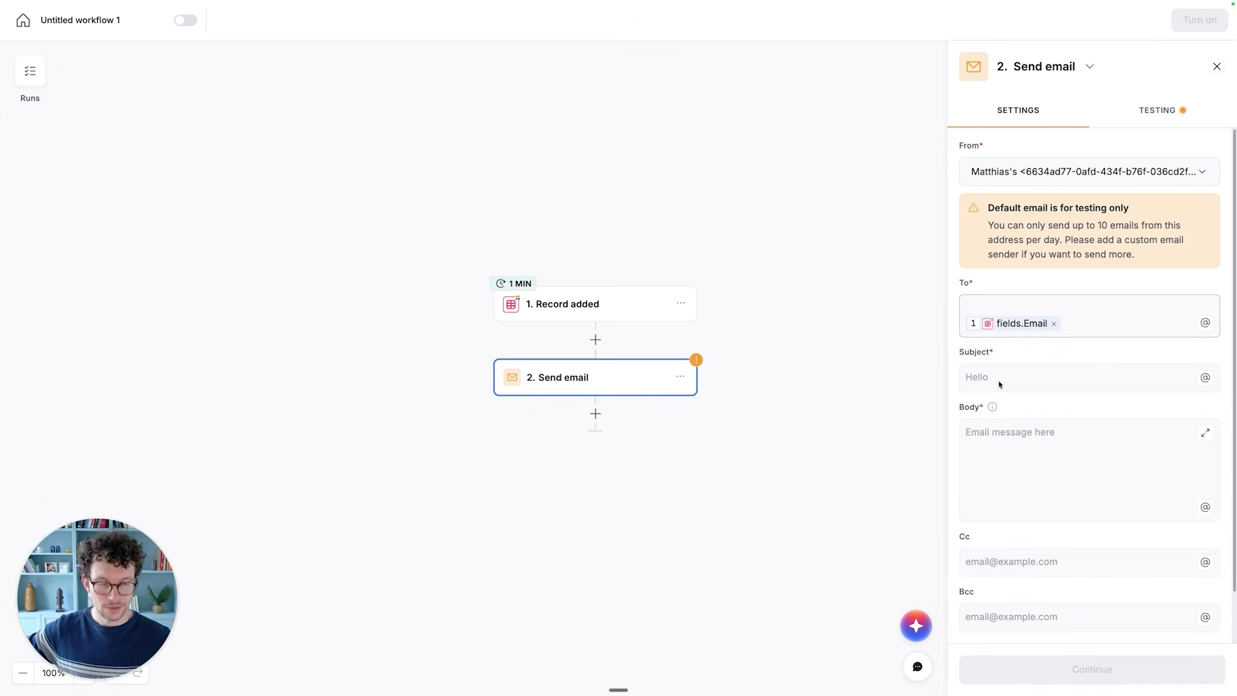
# - Set the email subject to "We received your ticket!"
pyautogui.click(1045, 386)
pyautogui.write('We received your ticket!')
# - Start the email body with "Hey" and list the Record added fields available for insertion
pyautogui.click(1027, 441)
pyautogui.write('Hey')
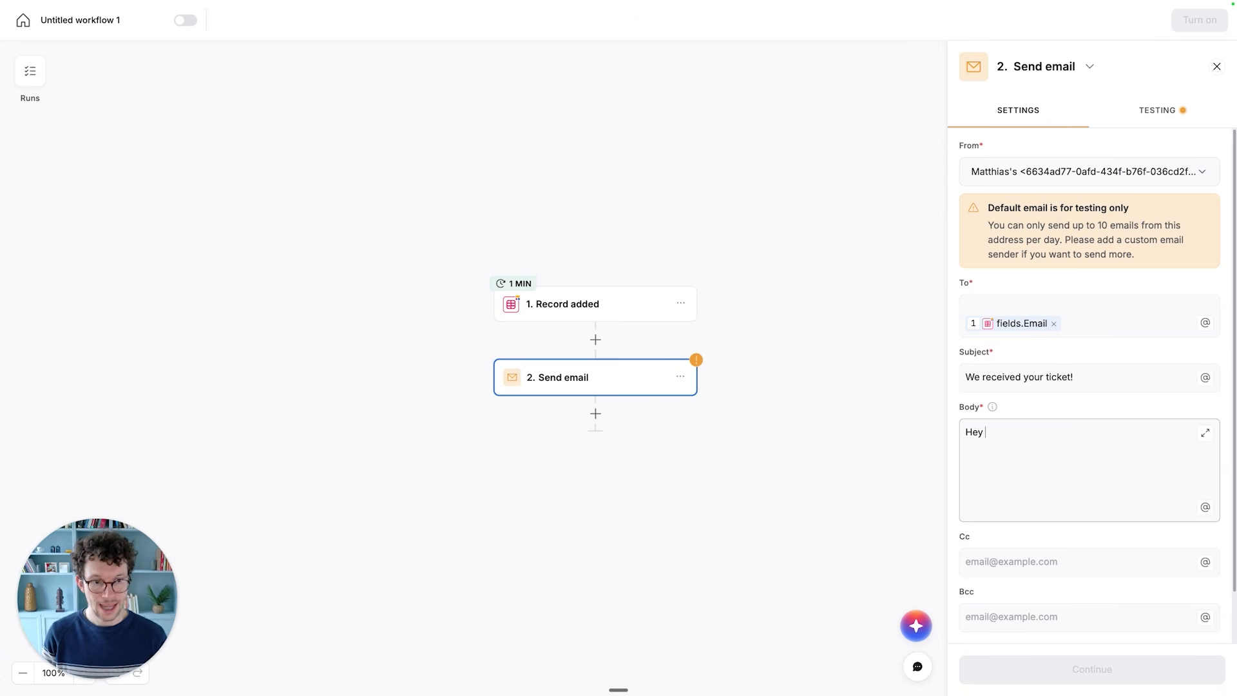
pyautogui.click(1205, 507)
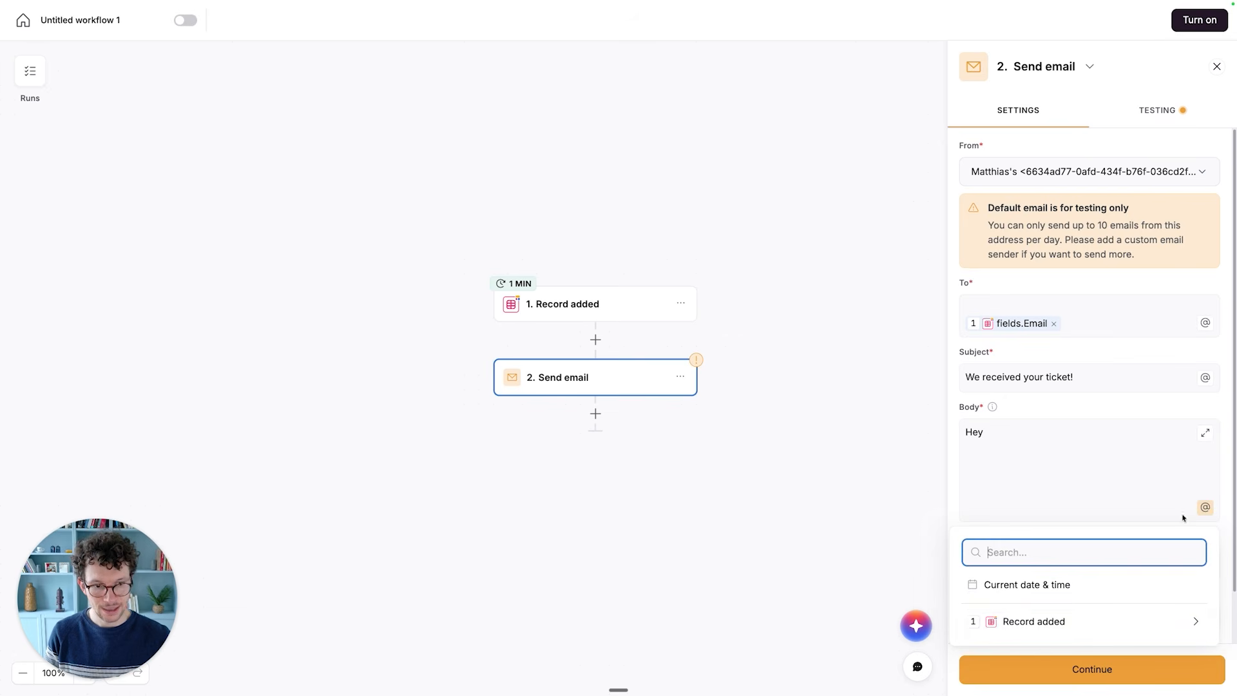
pyautogui.click(1055, 622)
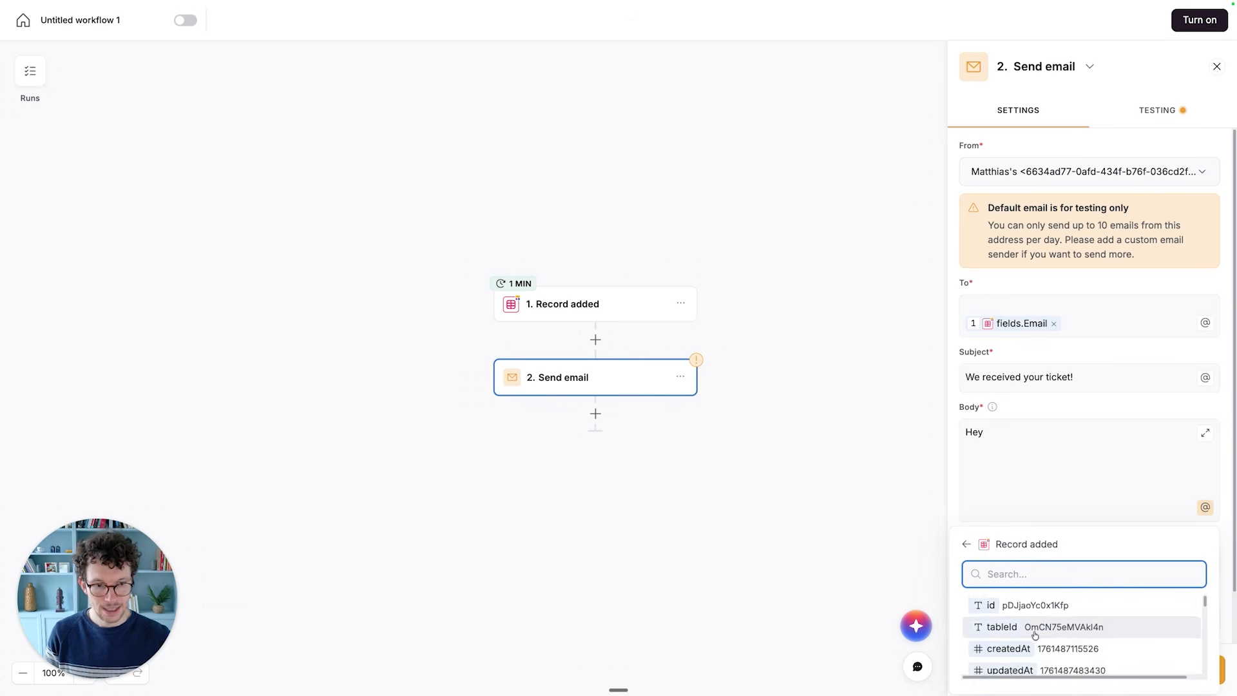
pyautogui.scroll(-3, 1038, 631)
pyautogui.scroll(-8, 1035, 636)
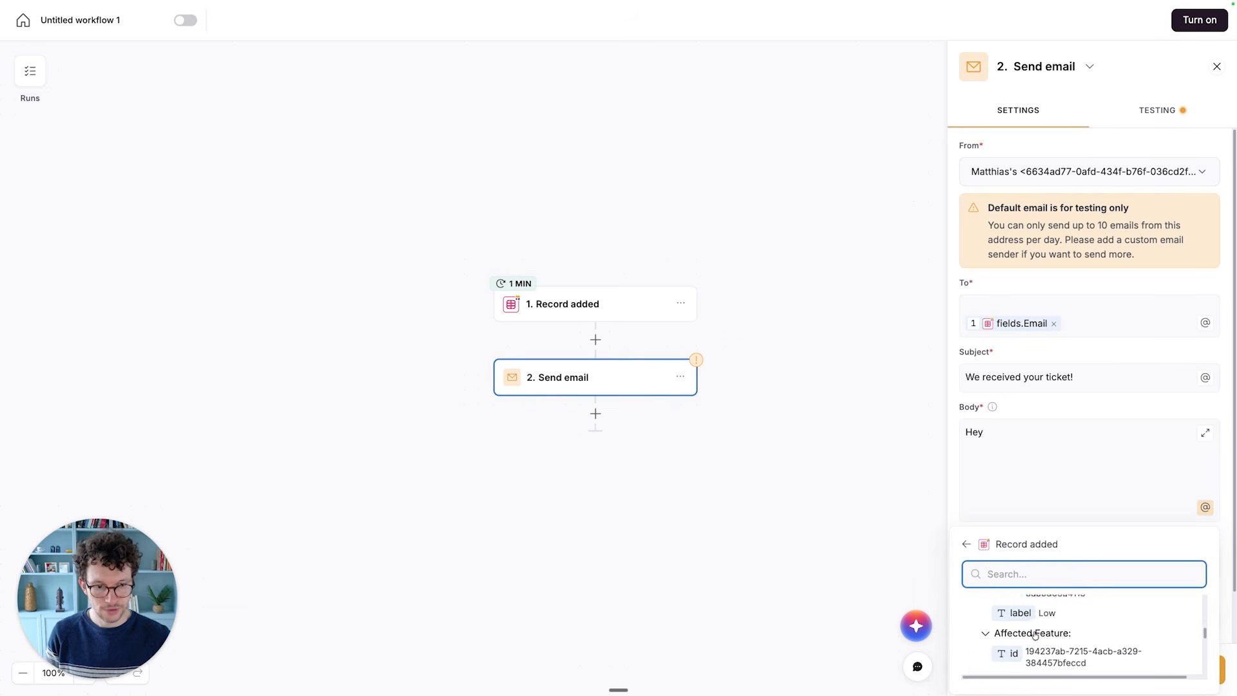
pyautogui.scroll(1, 1035, 636)
pyautogui.scroll(-1, 1031, 631)
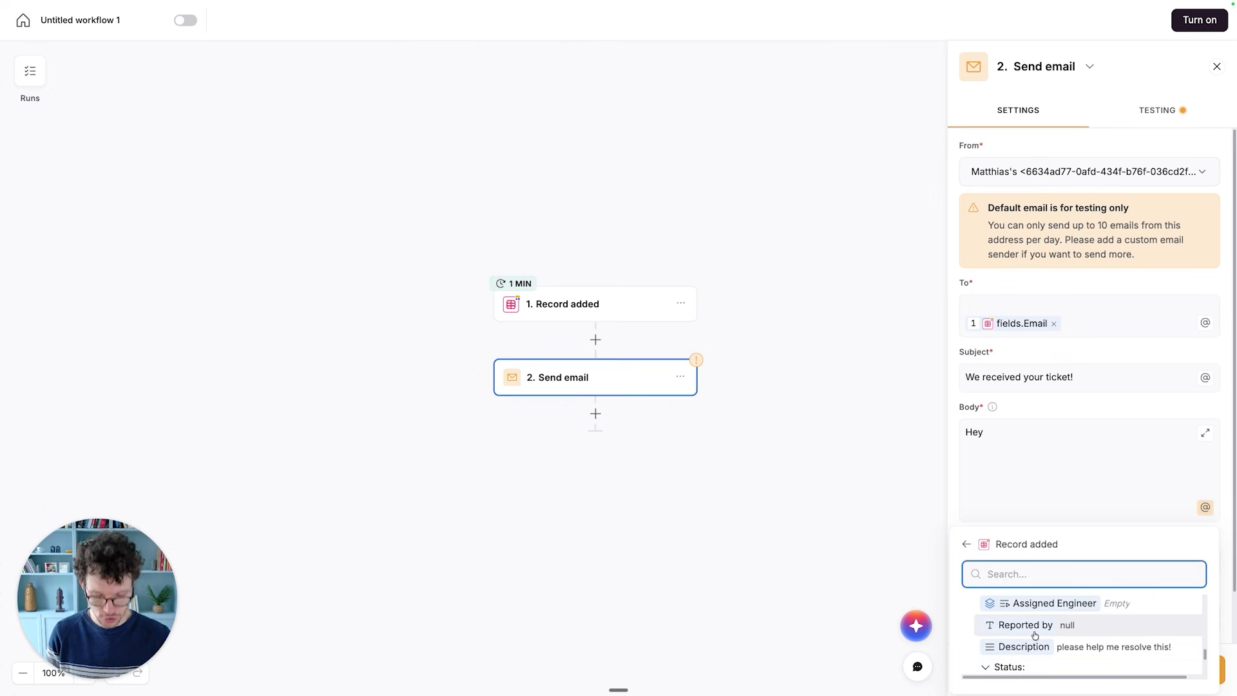
pyautogui.write('name')
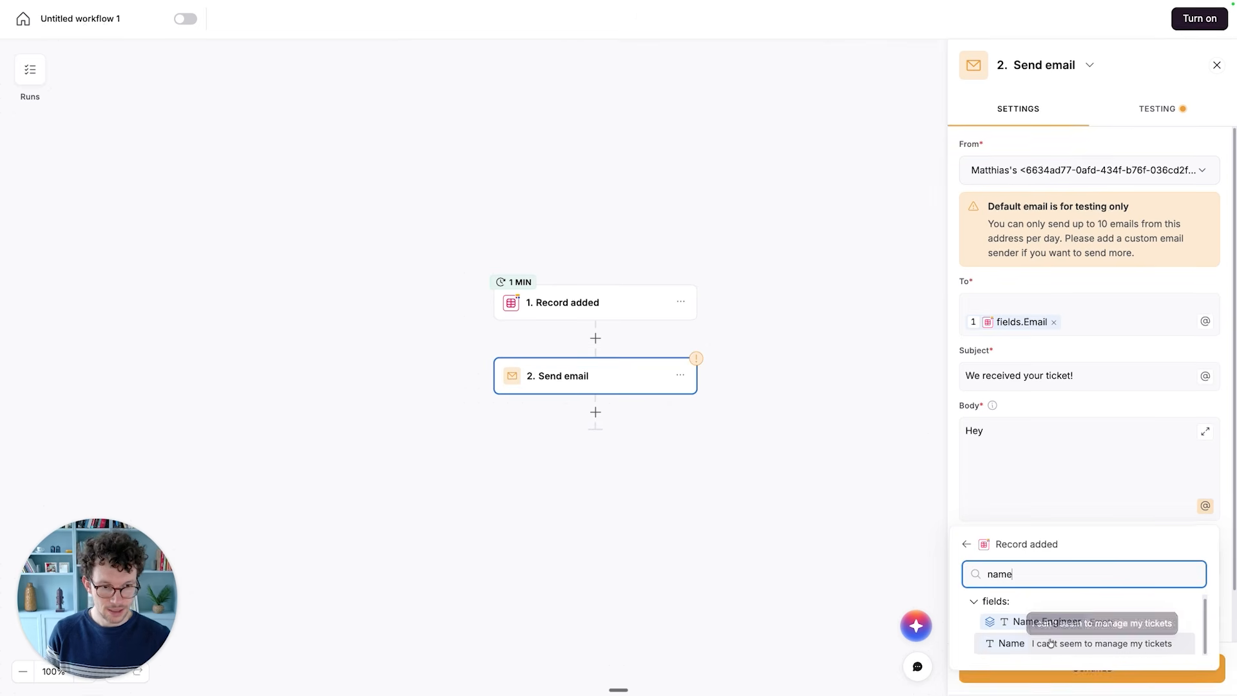
pyautogui.press('super+a')
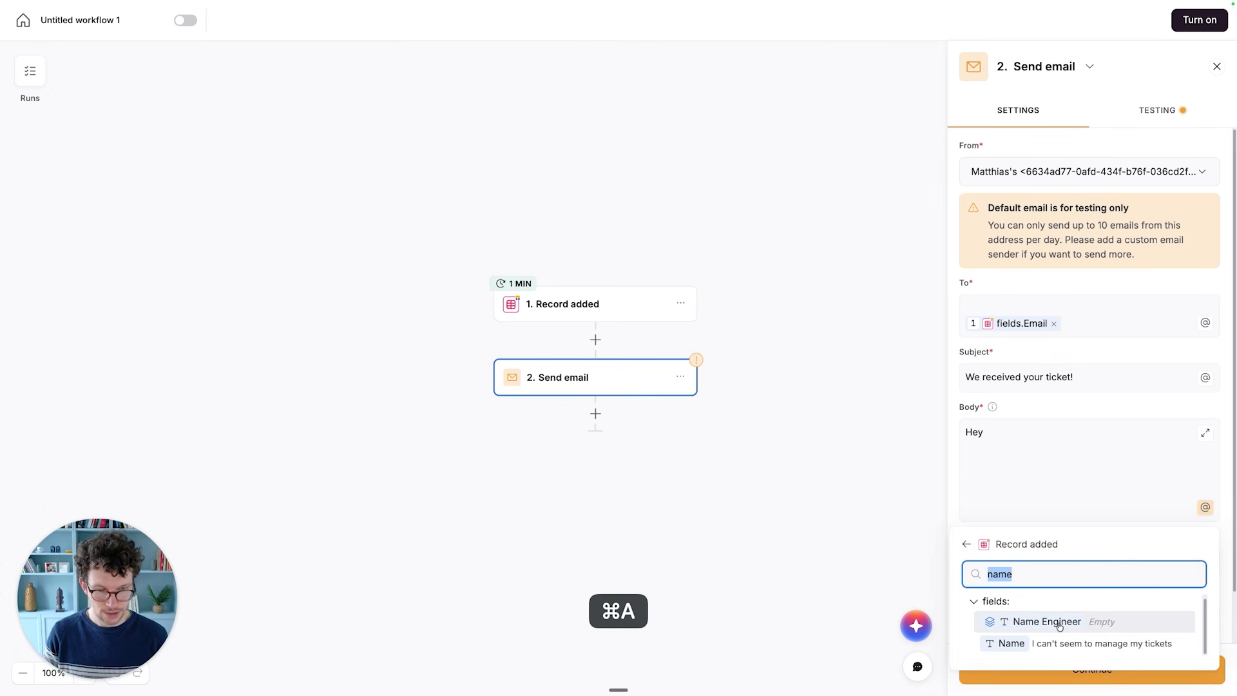
pyautogui.press('BackSpace')
# - Insert the Reported by field of the added record after the greeting in the email body
pyautogui.scroll(-5, 1061, 627)
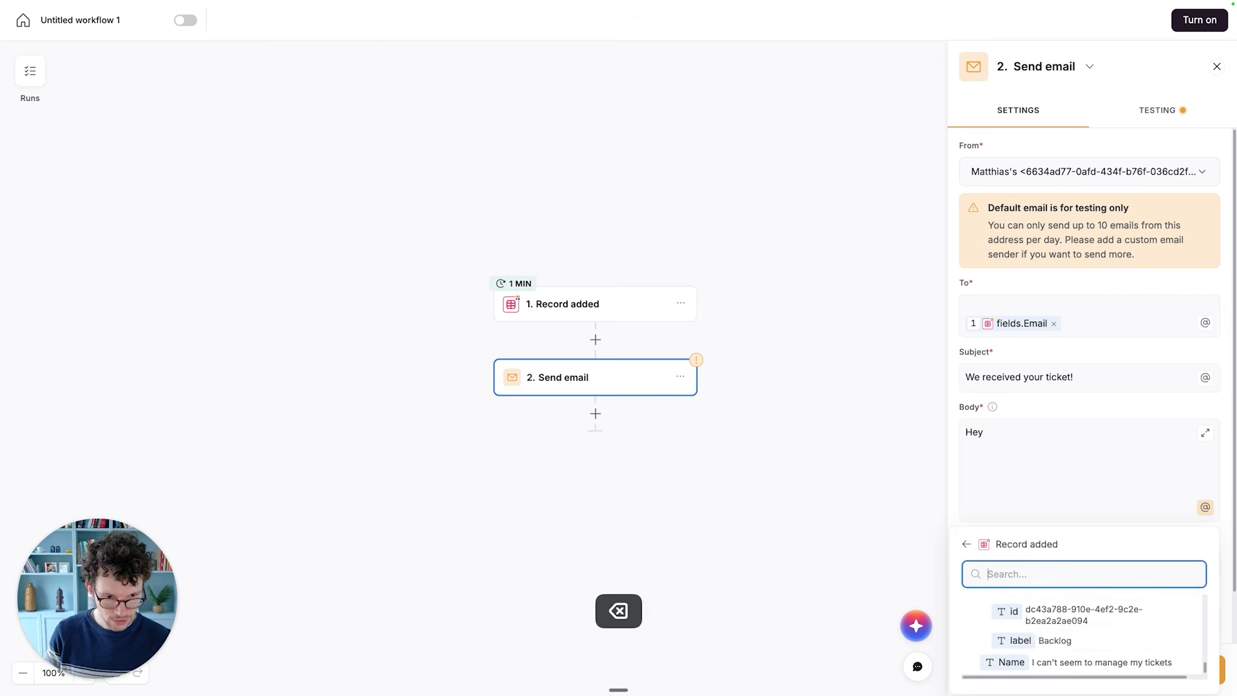
pyautogui.scroll(4, 1060, 631)
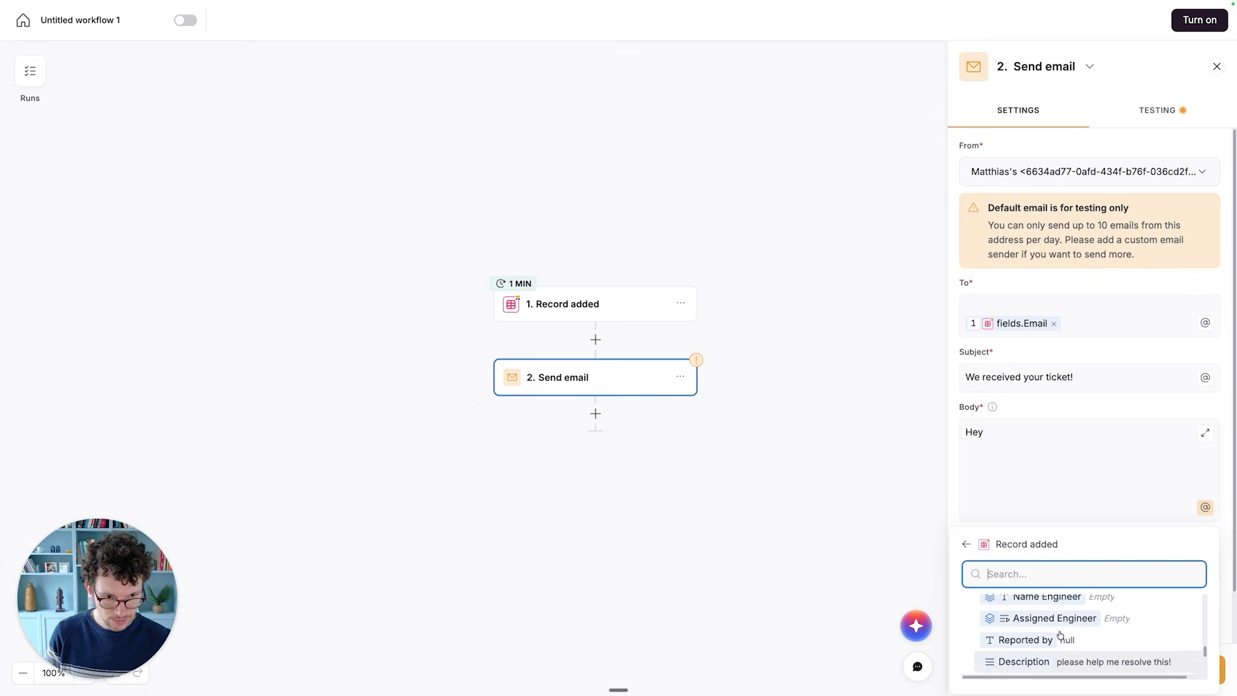
pyautogui.click(1030, 640)
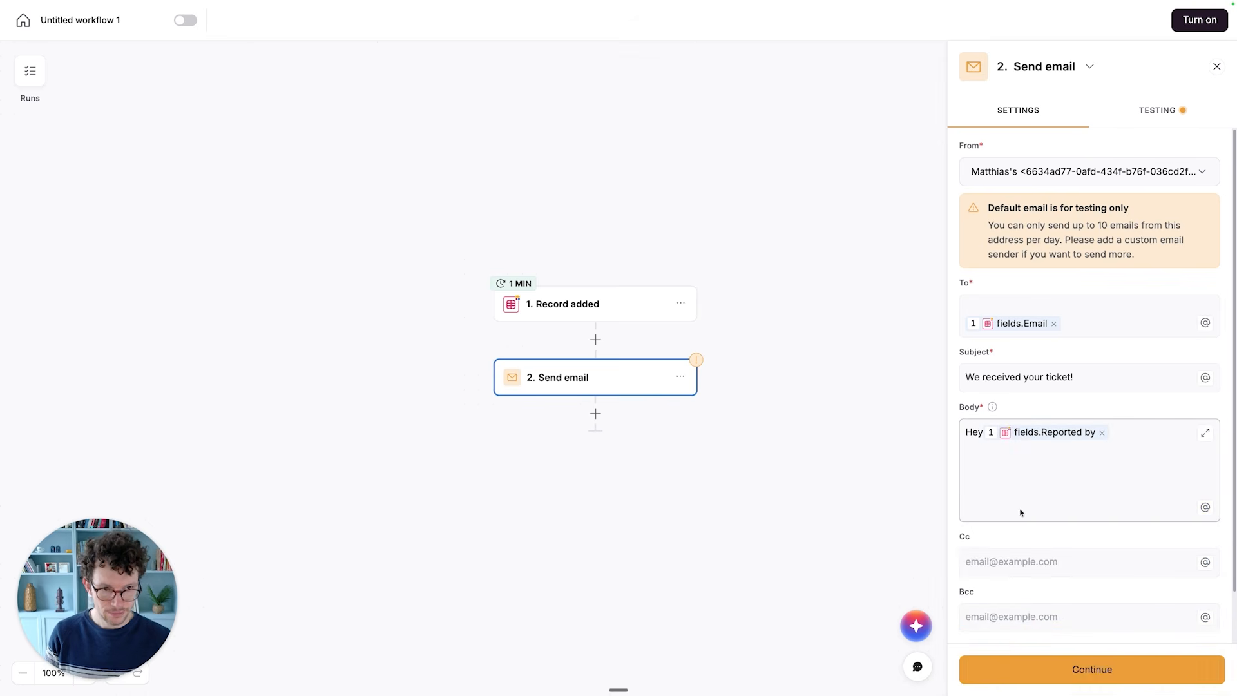
# - Continue the email body after the greeting with "Thanks a lot for submitting your ticket. Someone will get back to you shortly."
pyautogui.write(',')
pyautogui.press('Return')
pyautogui.press('Return')
pyautogui.write('Thanks a lot')
pyautogui.write('for ')
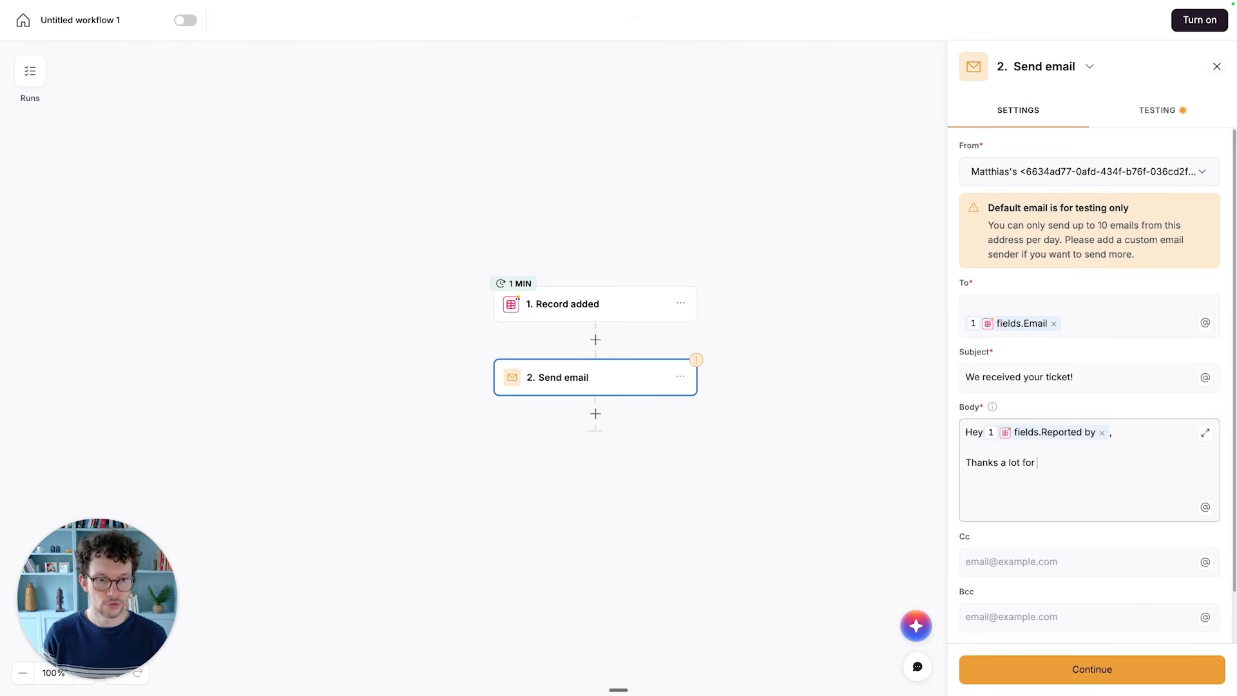
pyautogui.write('submitting your ticket. Some')
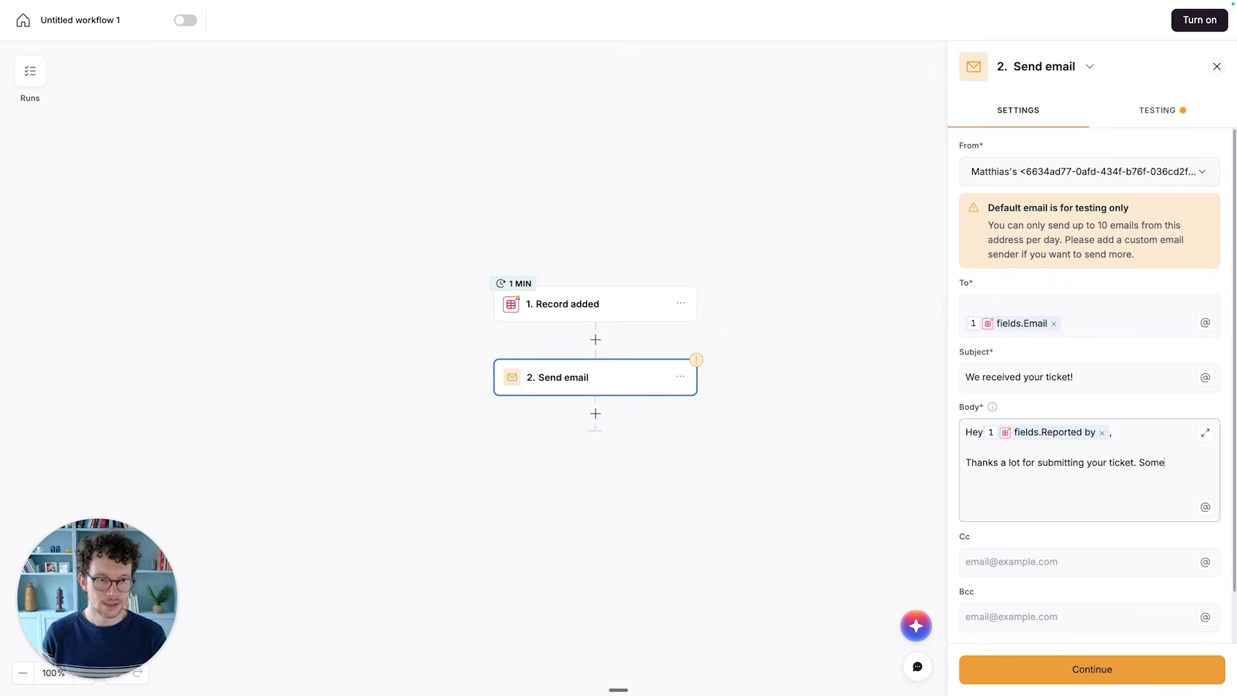
pyautogui.write('one will get back to your s')
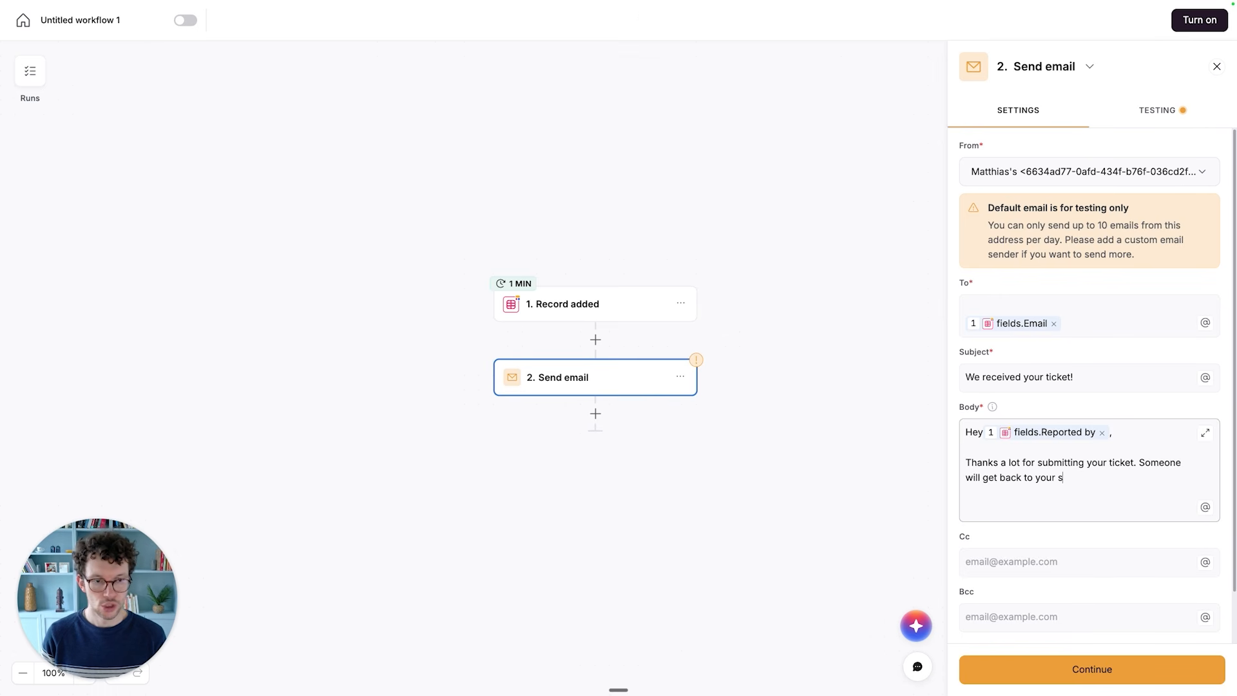
pyautogui.press('BackSpace')
pyautogui.press('BackSpace')
pyautogui.press('BackSpace')
pyautogui.write('shortly.')
# - Add a new paragraph to the email body reading "For your records, here's what you reported:"
pyautogui.press('Return')
pyautogui.press('Return')
pyautogui.write('For your records,')
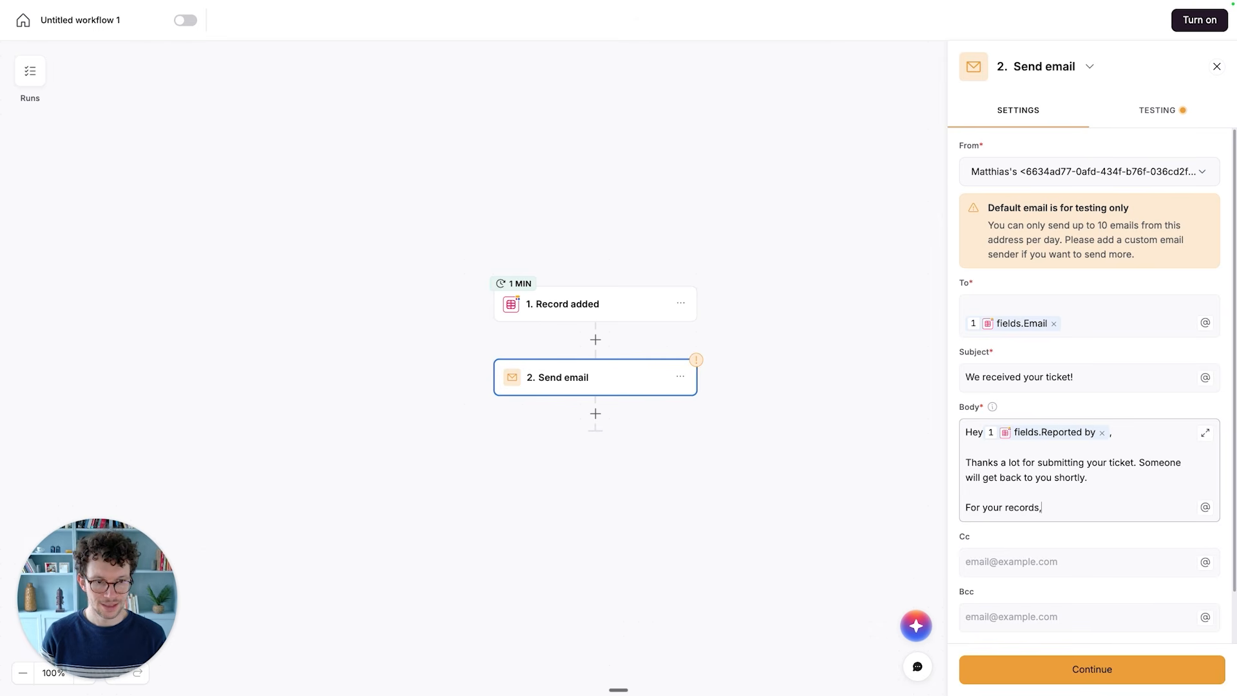
pyautogui.write(" here's what you reported:")
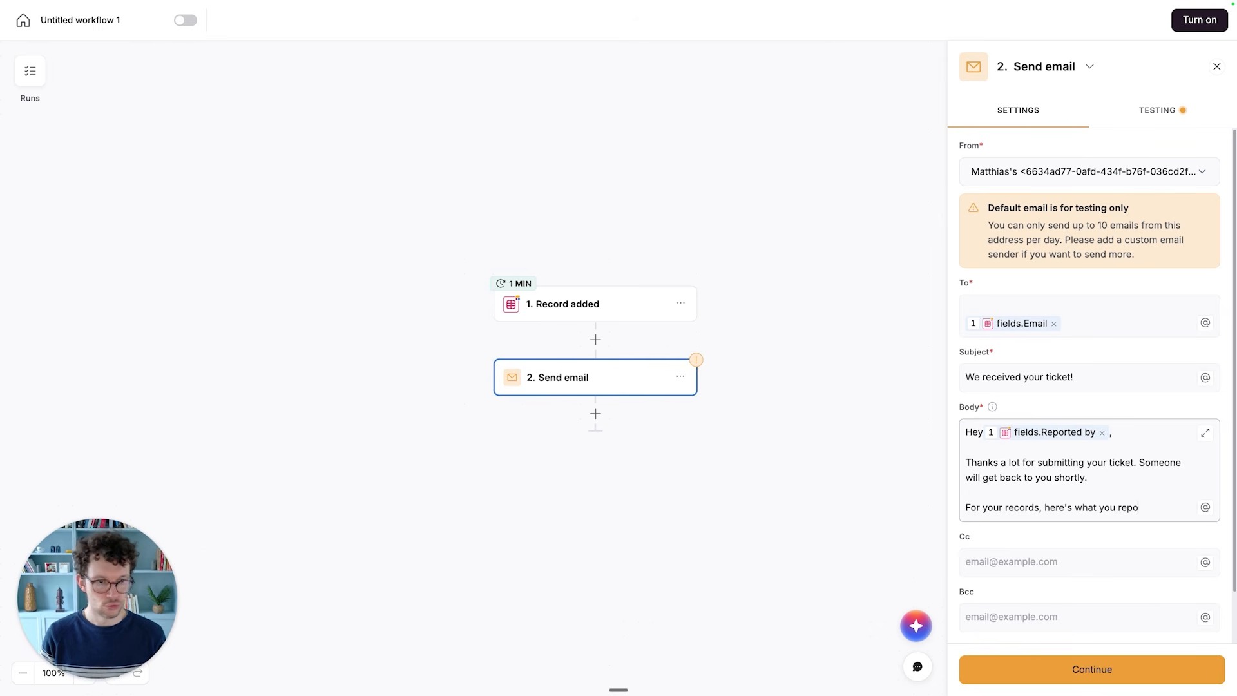
# - Add the labels "Ticket Name:" and "Ticket Description" on separate lines at the end of the email body
pyautogui.press('Return')
pyautogui.write('Ticket Name:  Ticket')
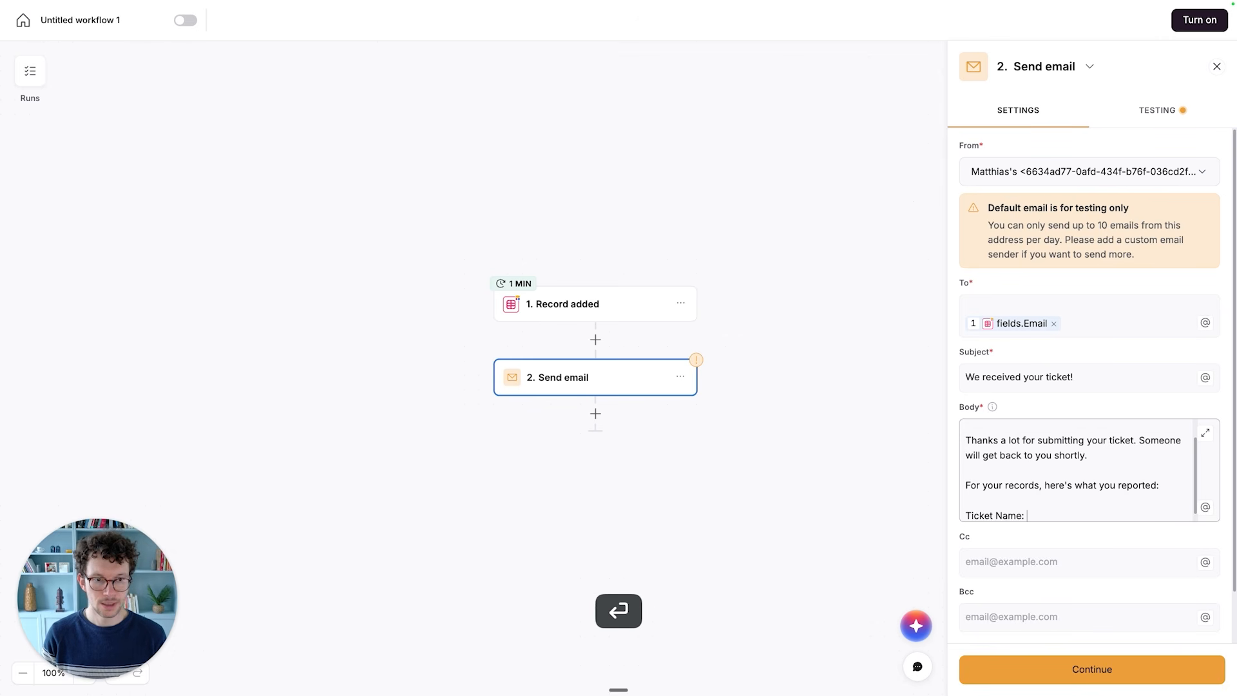
pyautogui.press('Return')
pyautogui.press('Return')
pyautogui.hotkey('shift', 'BackSpace')
pyautogui.write('Ticket Description')
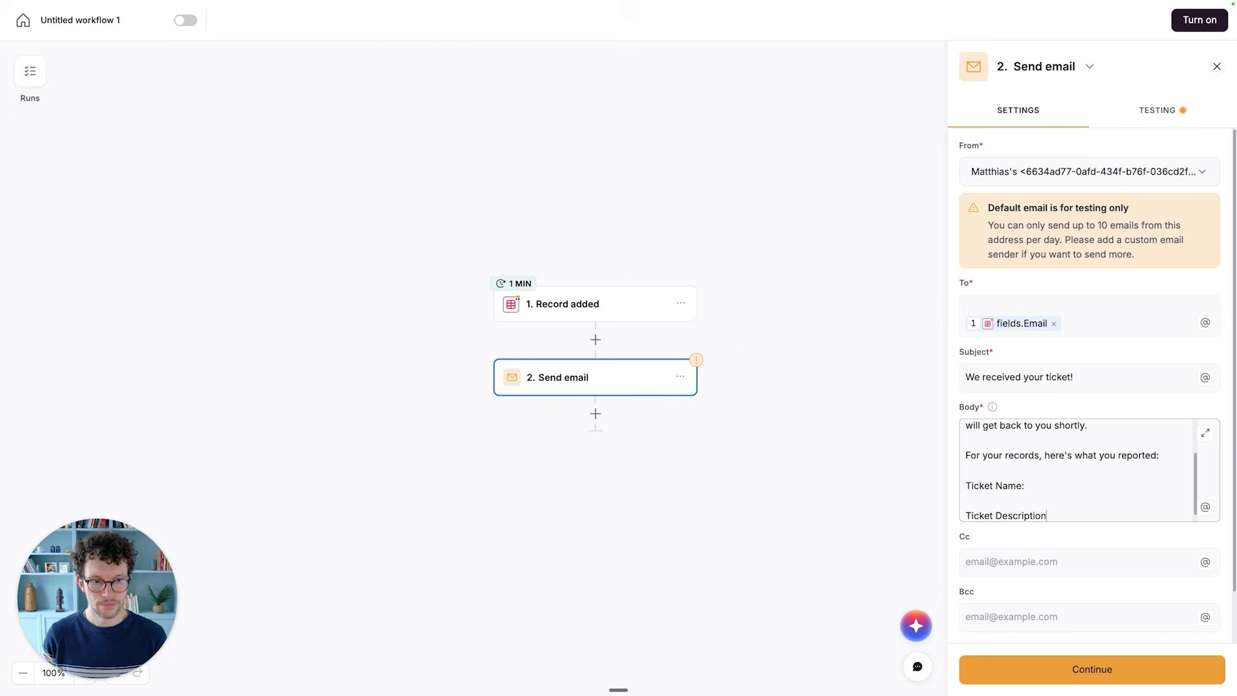
# - Insert the added record's Name field on its own line beneath the "Ticket Name:" label in the email body
pyautogui.click(1070, 484)
pyautogui.press('Return')
pyautogui.press('Return')
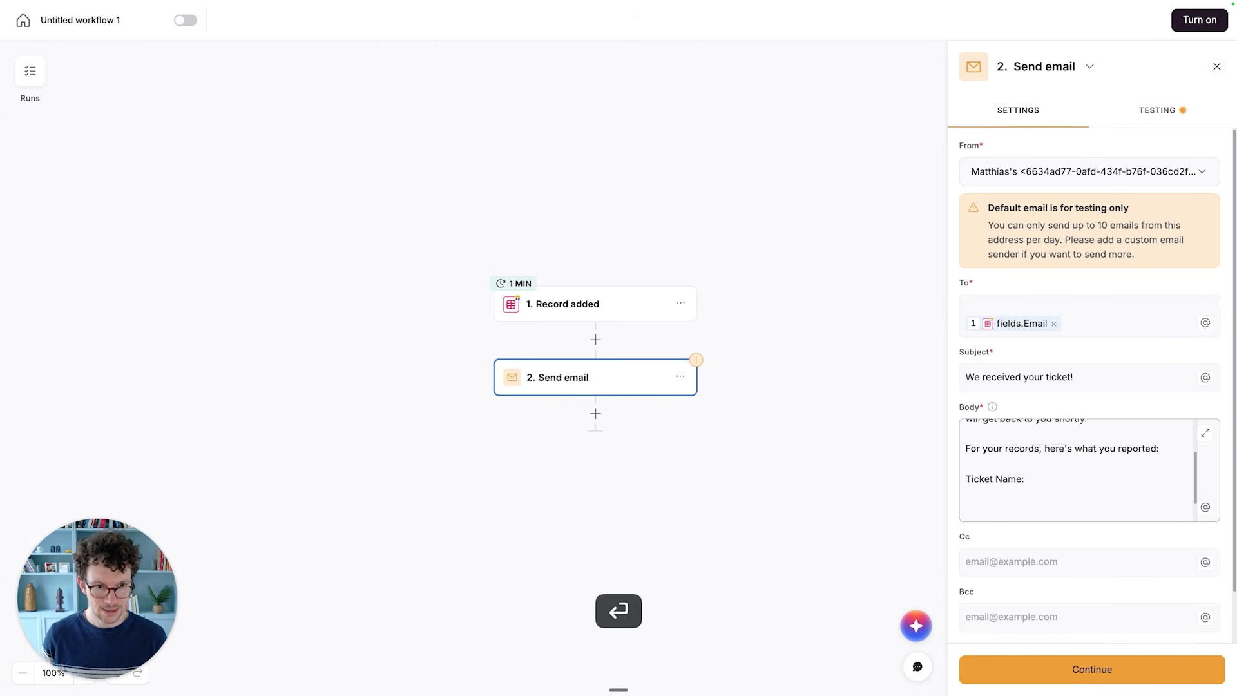
pyautogui.write('@')
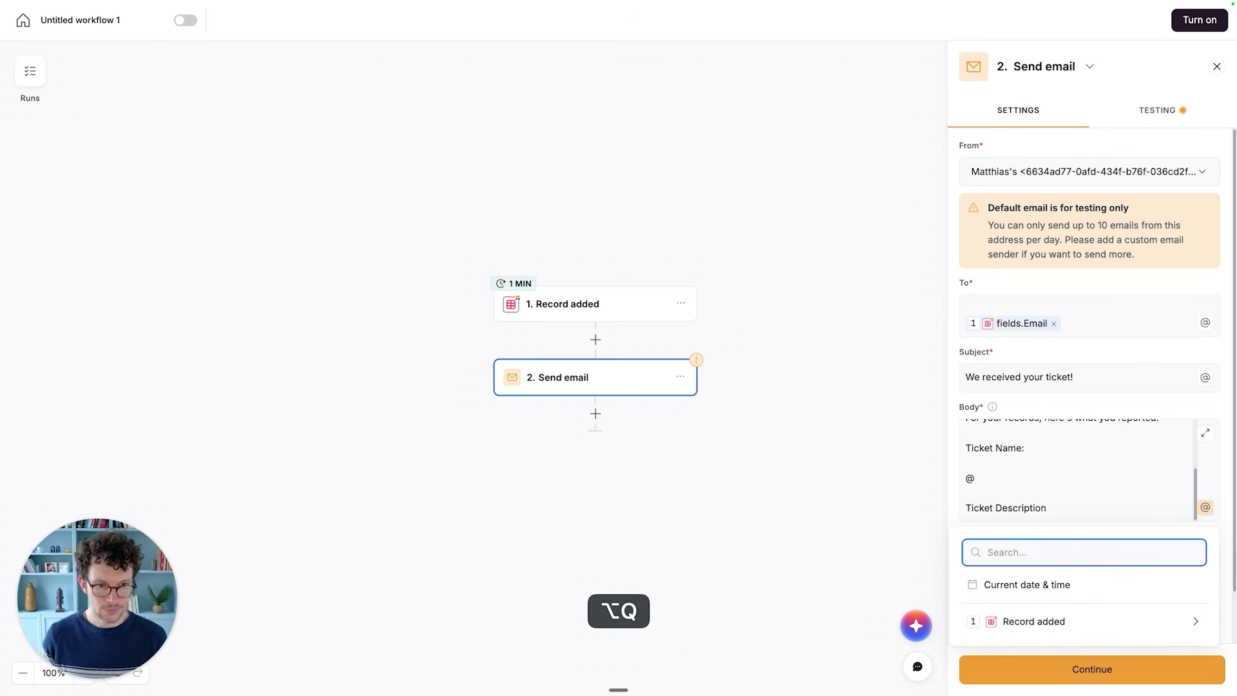
pyautogui.click(1037, 624)
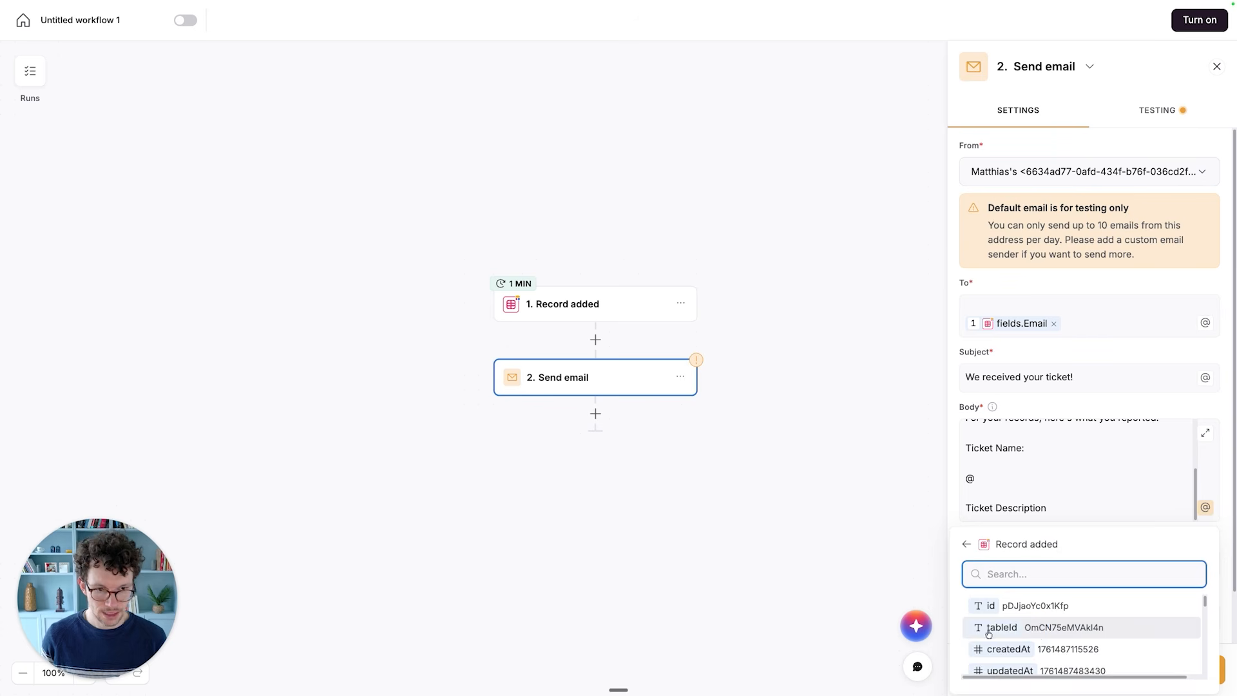
pyautogui.write('name')
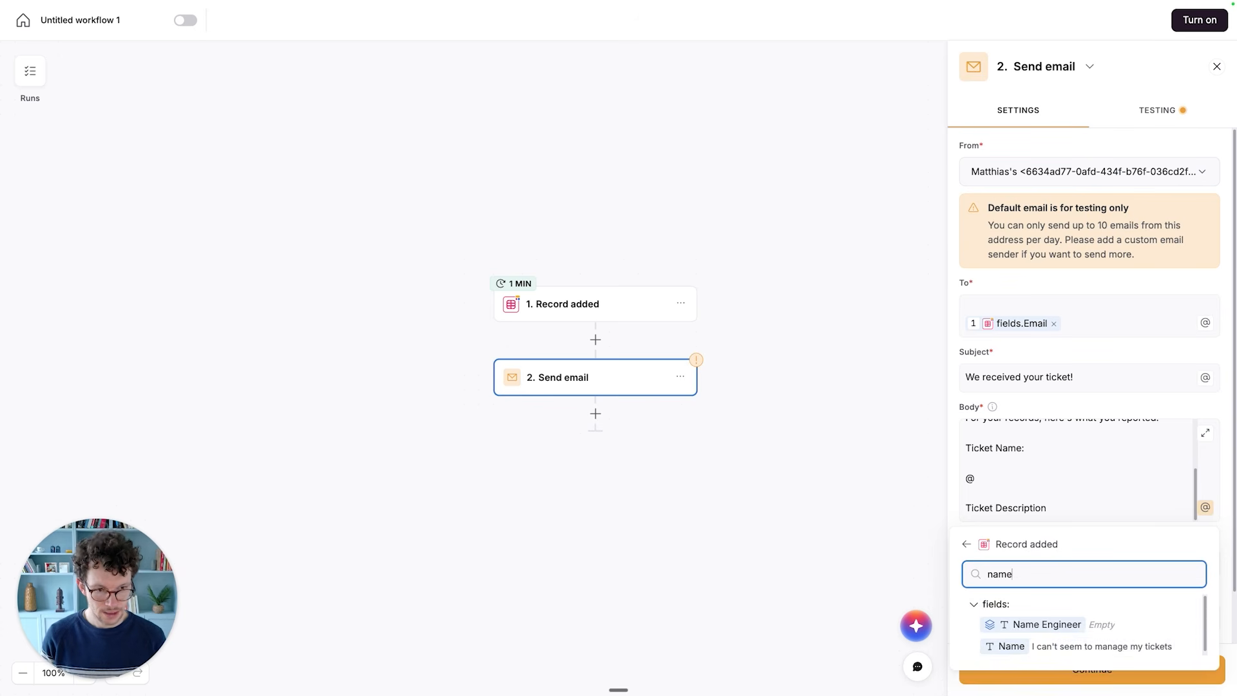
pyautogui.click(1030, 646)
# - Insert the added record's Description field on its own line beneath the "Ticket Description" label
pyautogui.click(1057, 510)
pyautogui.press('Return')
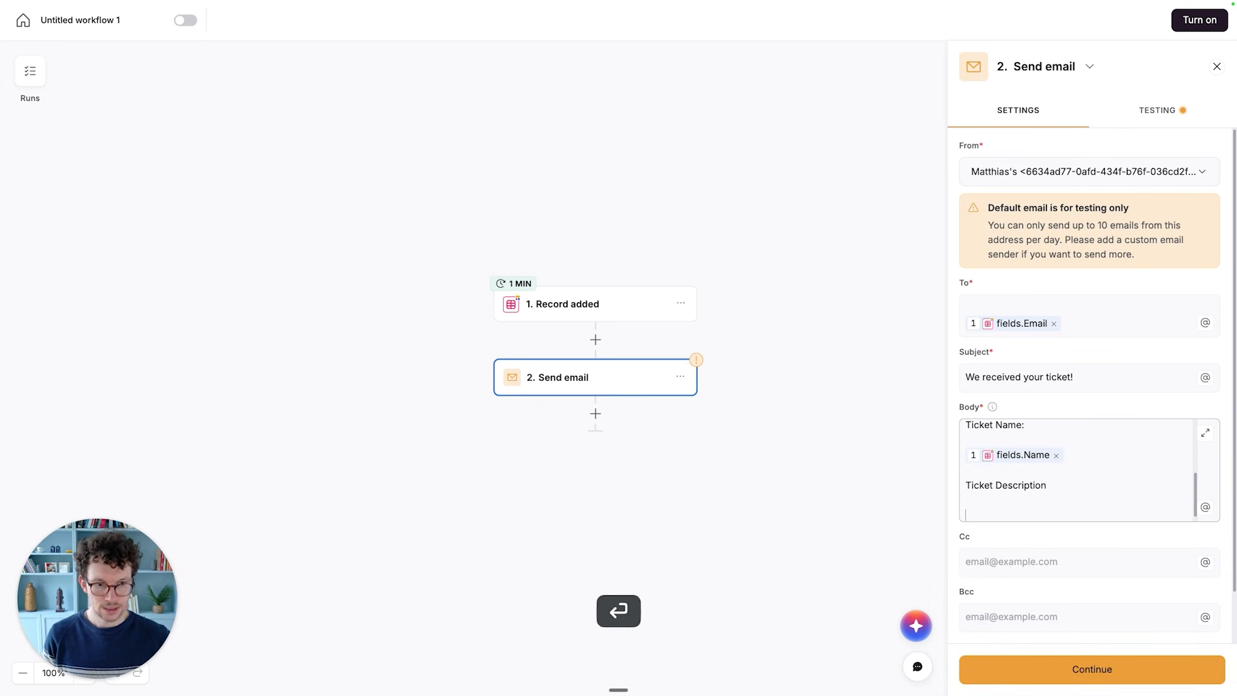
pyautogui.write('@desc')
pyautogui.press('BackSpace')
pyautogui.press('BackSpace')
pyautogui.press('BackSpace')
pyautogui.press('BackSpace')
pyautogui.click(1024, 620)
pyautogui.write('desc')
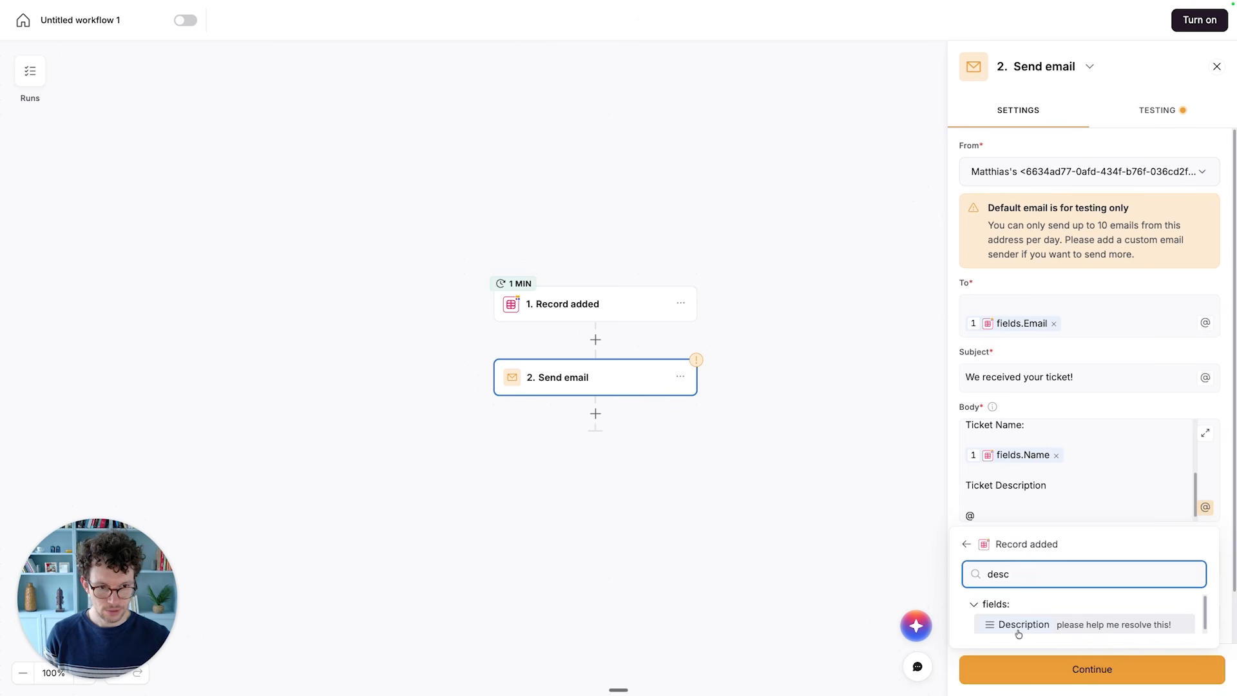
pyautogui.click(1019, 625)
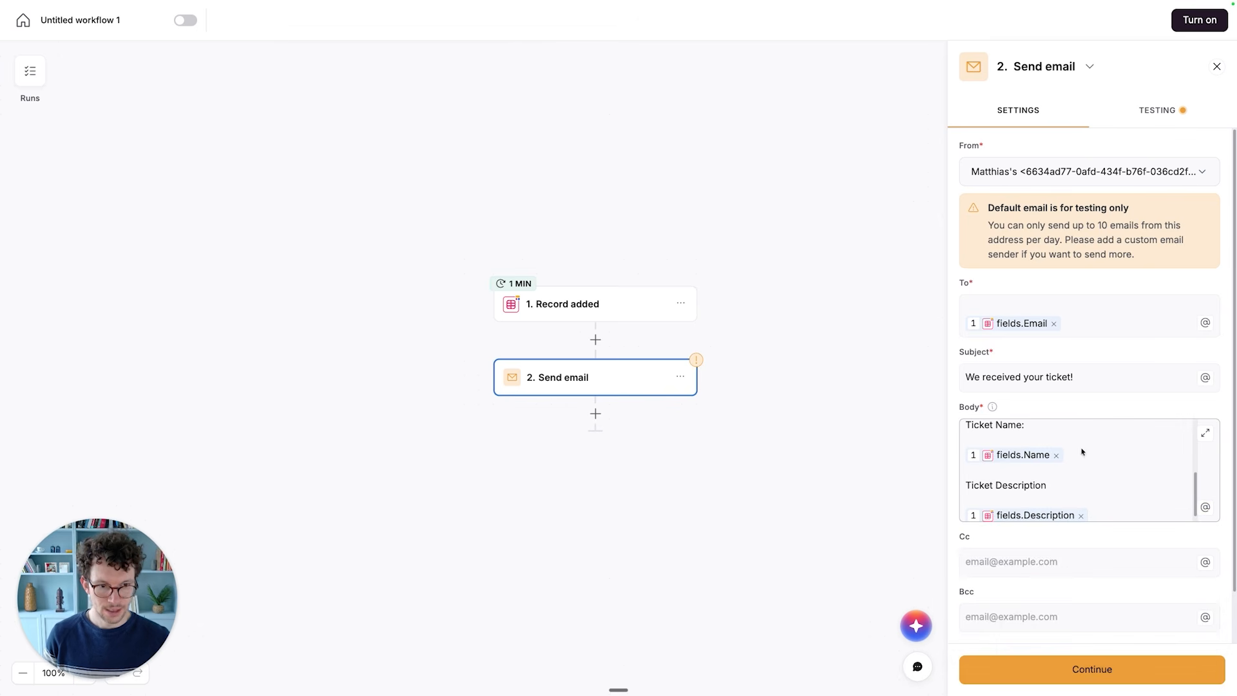
pyautogui.click(1033, 535)
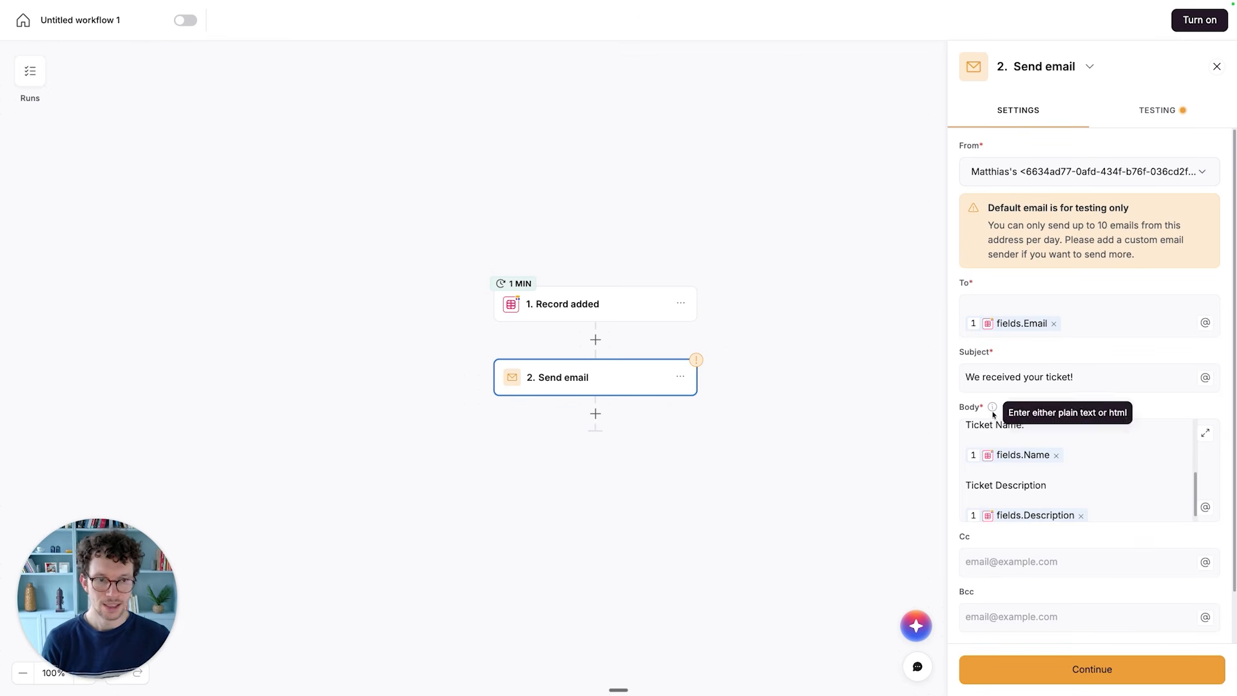
# - Review the composed email body and the hint on which formats the Body field accepts
pyautogui.scroll(4, 1014, 442)
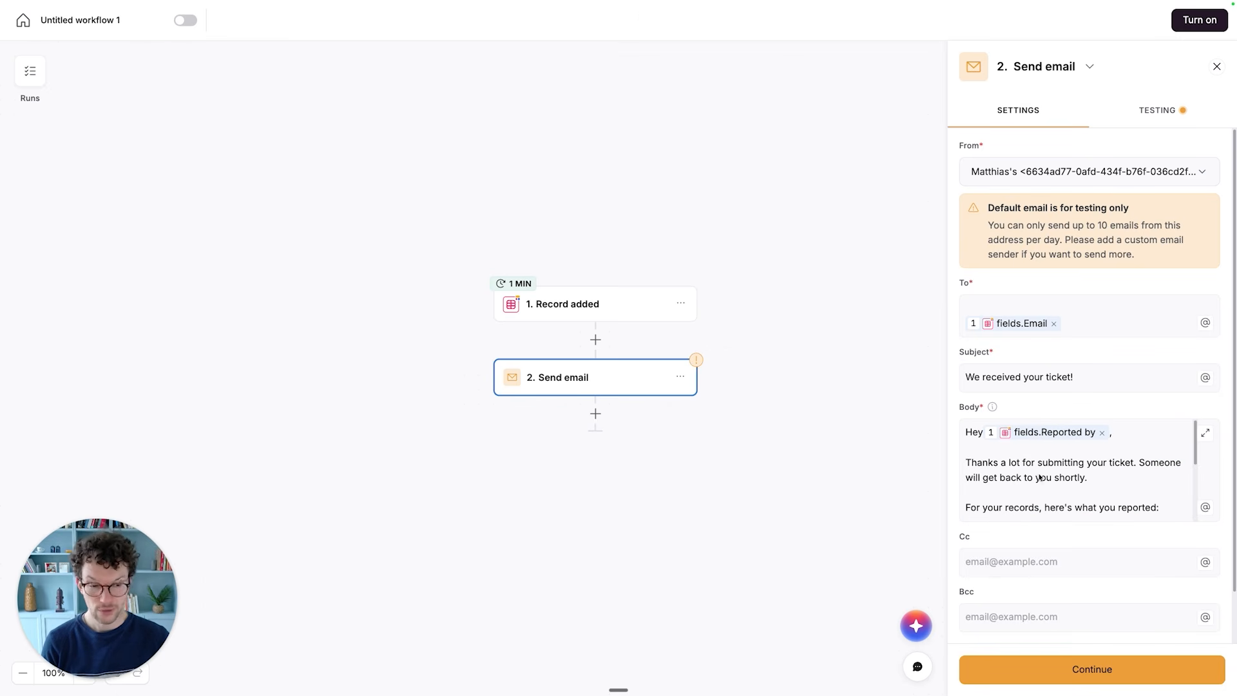
pyautogui.moveTo(994, 410)
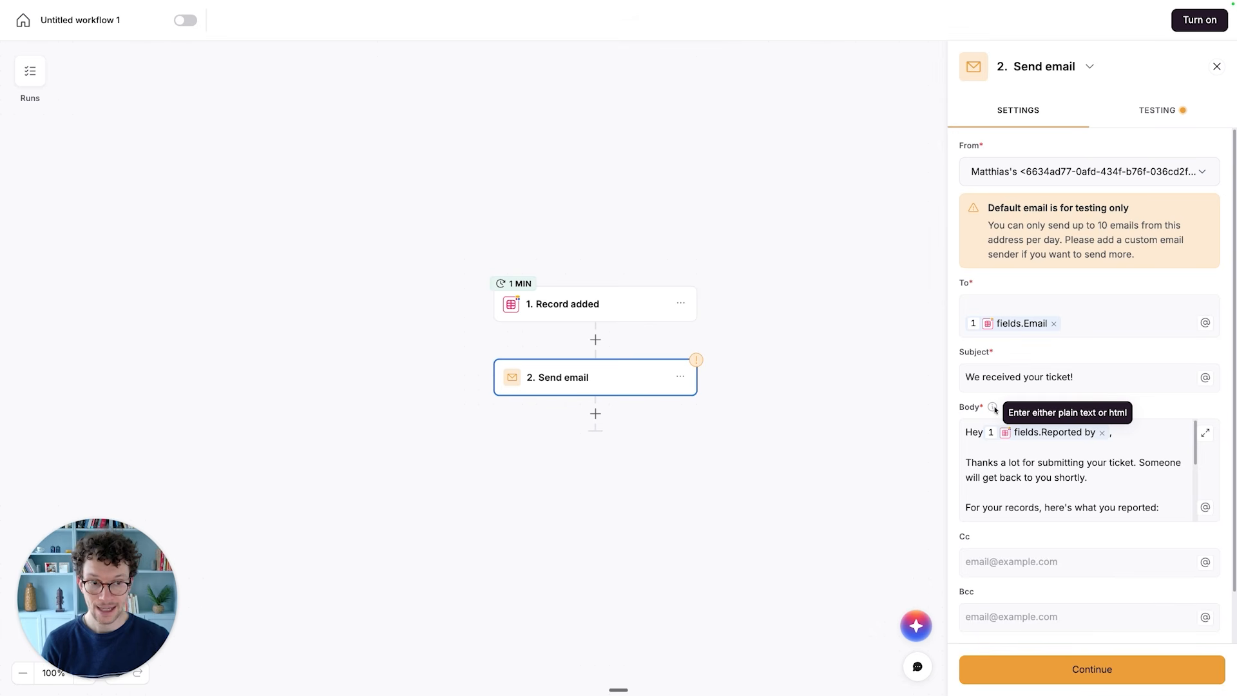
pyautogui.click(969, 463)
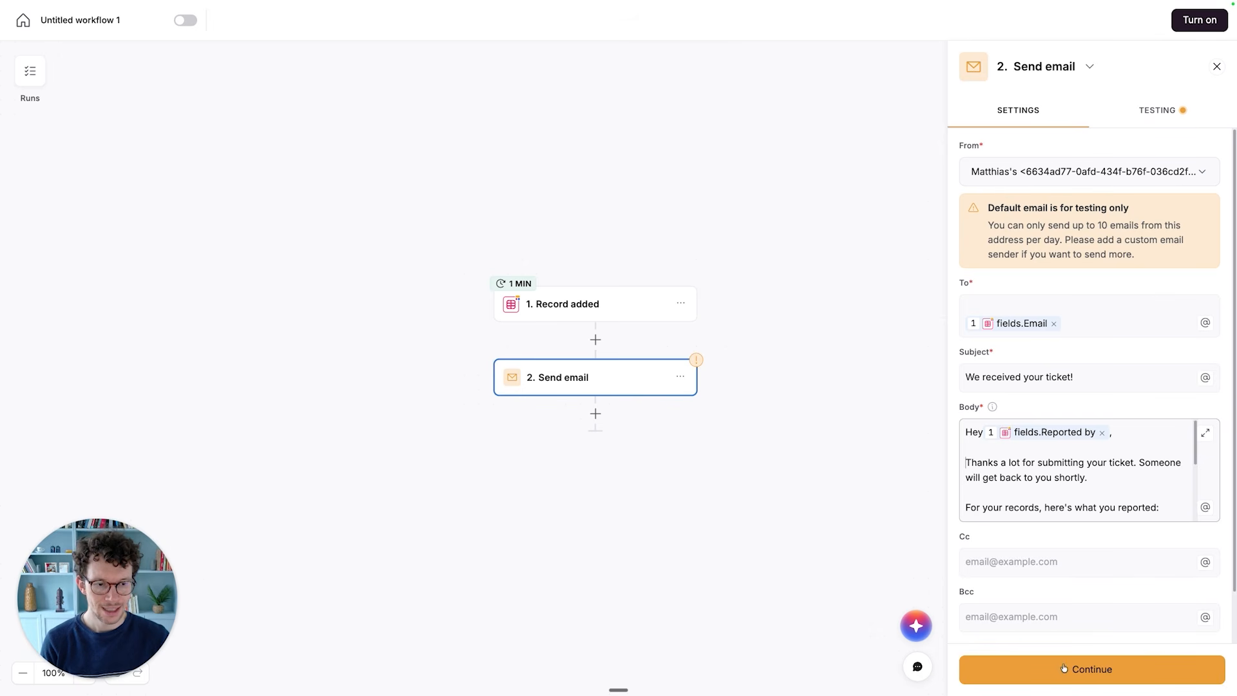
# - Run a mock test of the Send email step and look through its result fields
pyautogui.click(1149, 122)
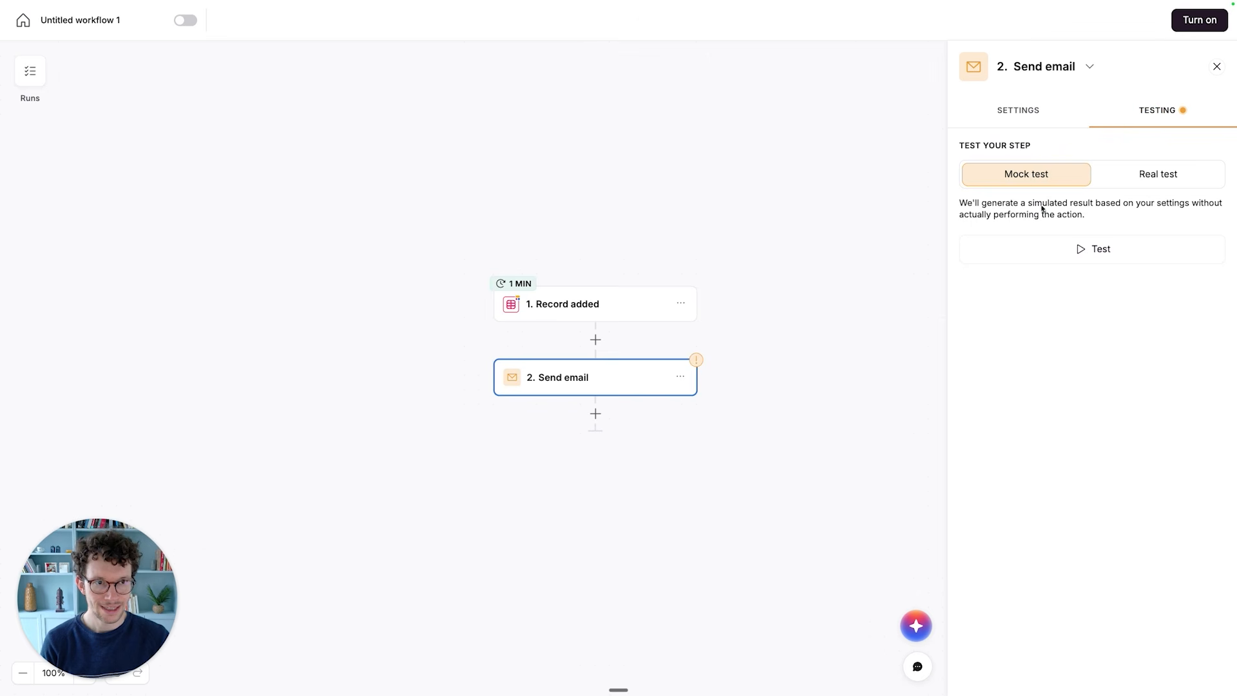
pyautogui.click(1091, 250)
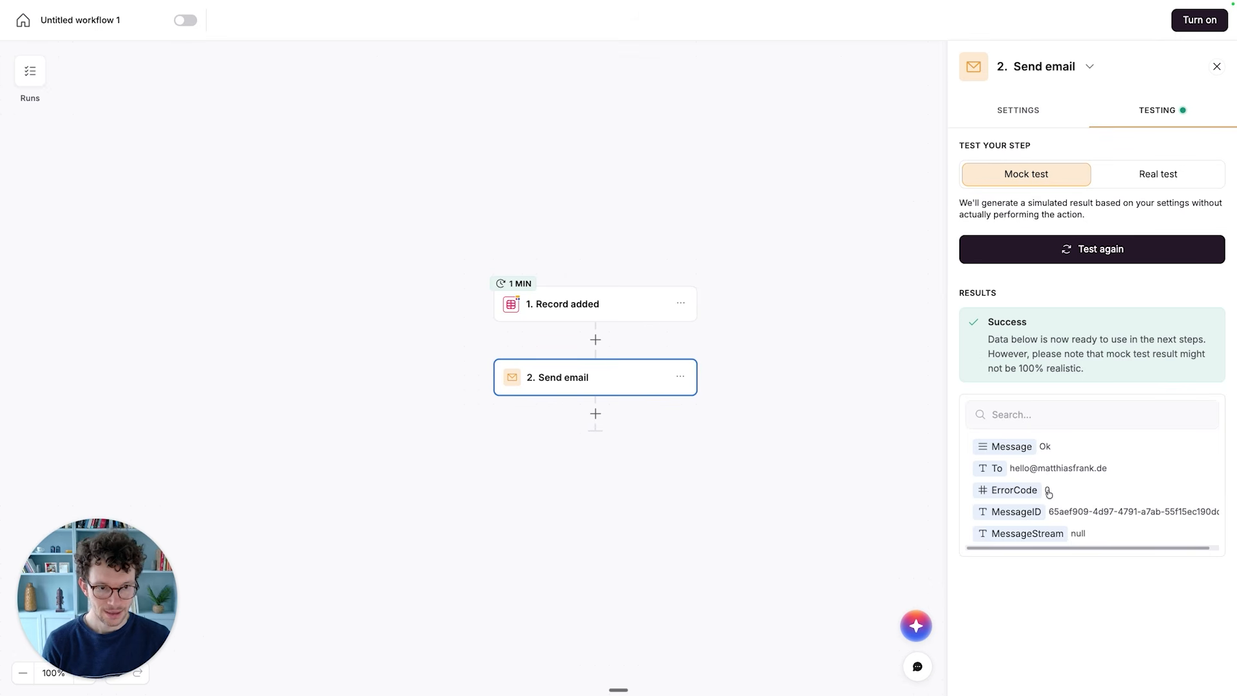
pyautogui.hscroll(1, 1059, 515)
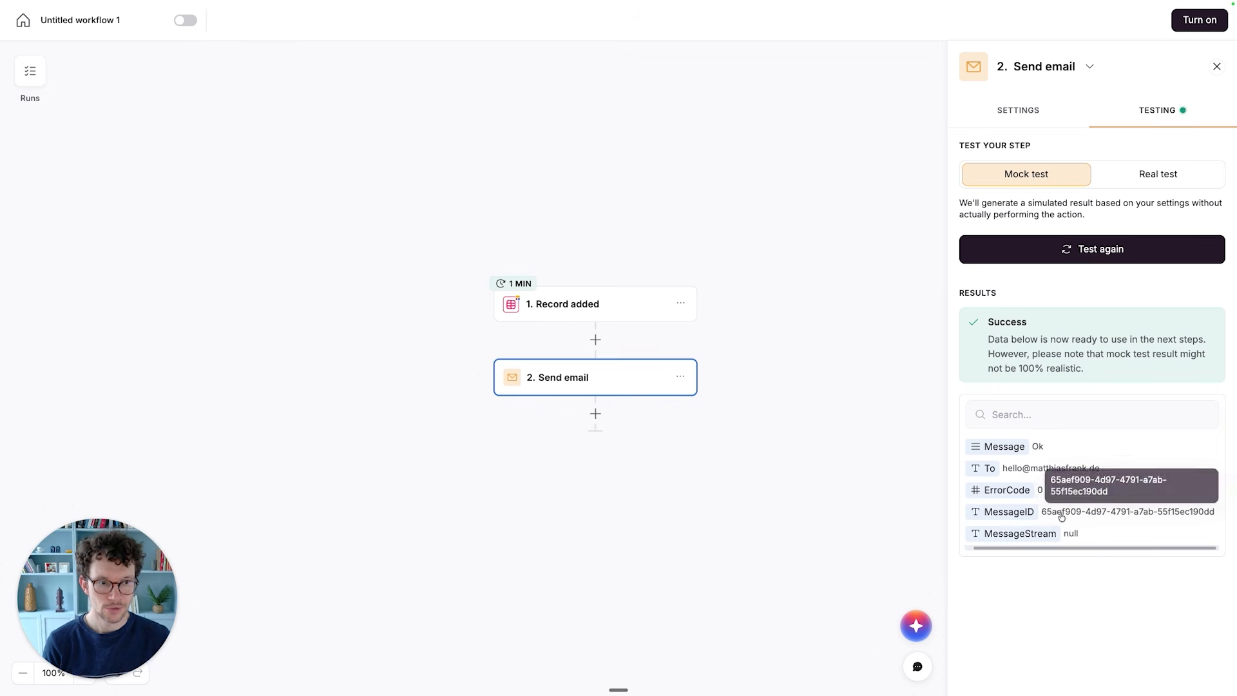
pyautogui.hscroll(-1, 1062, 516)
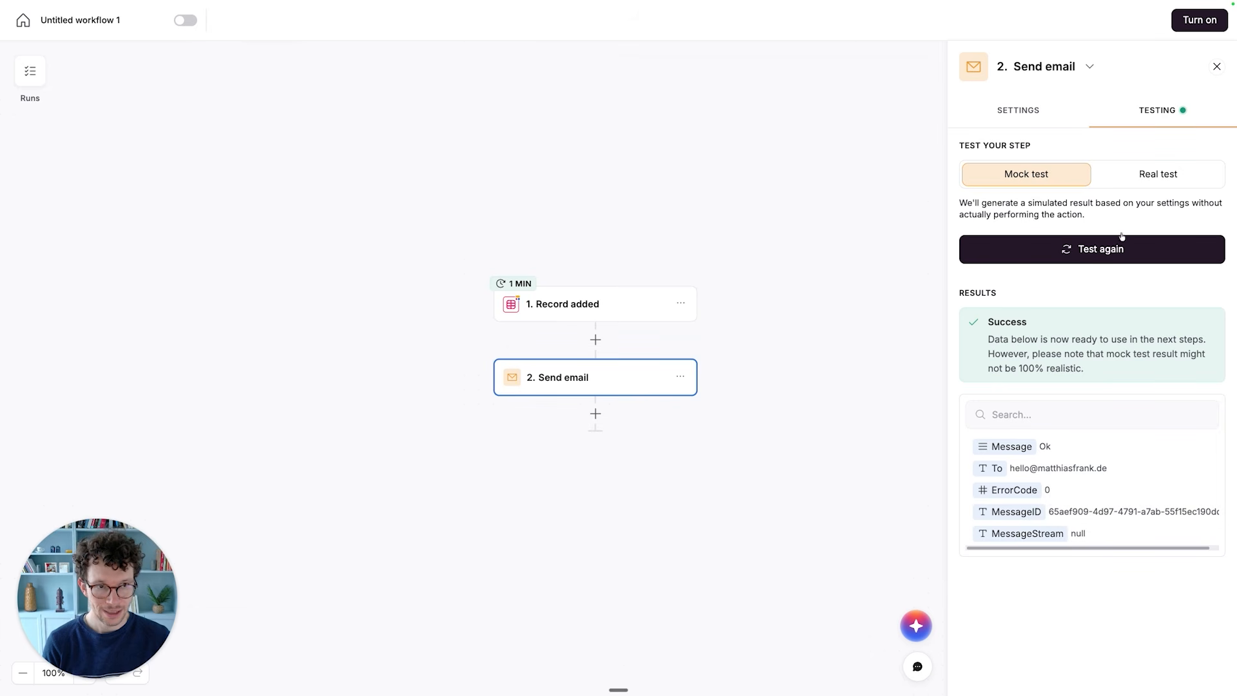
# - Run a real test of the Send email step and check the content of the received message in the mail app
pyautogui.click(1136, 181)
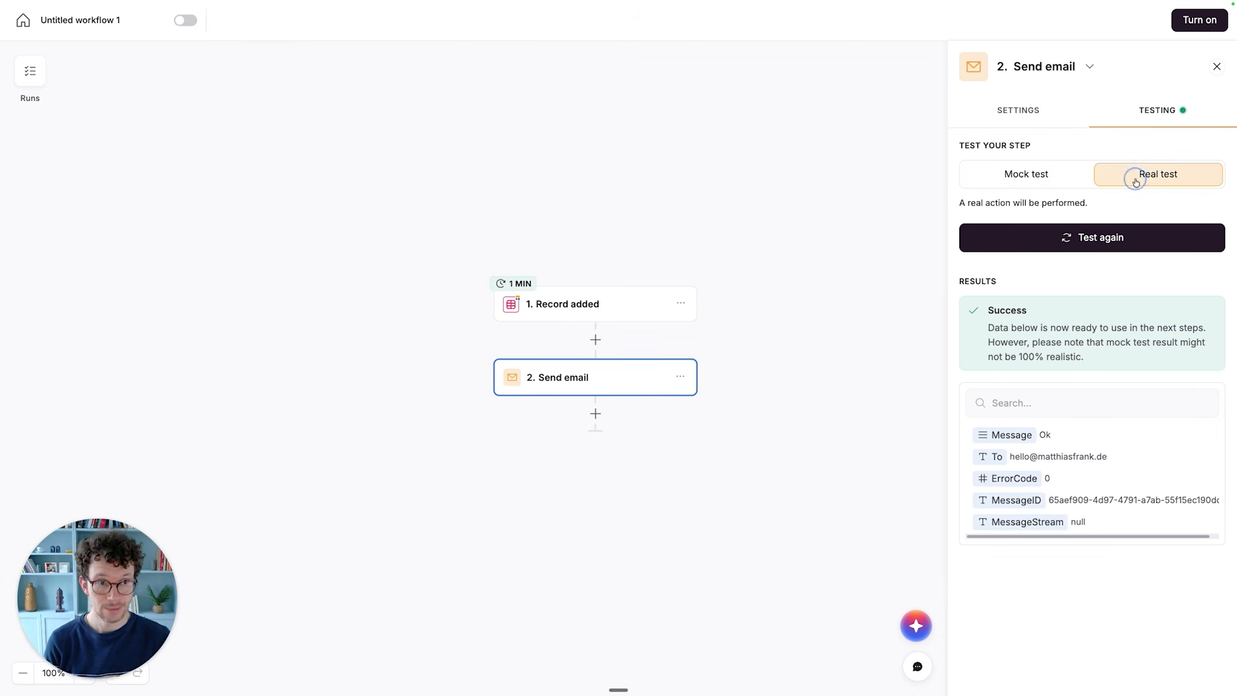
pyautogui.click(1089, 238)
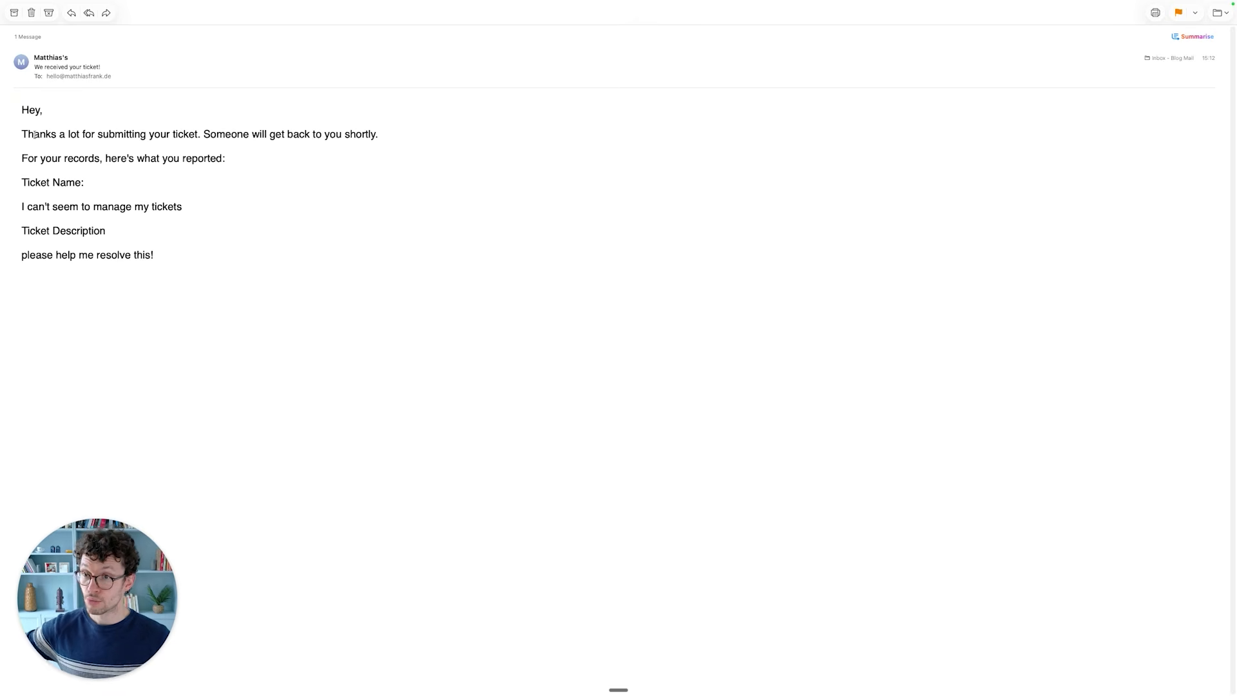
pyautogui.moveTo(35, 158); pyautogui.dragTo(60, 232)
pyautogui.click(157, 262)
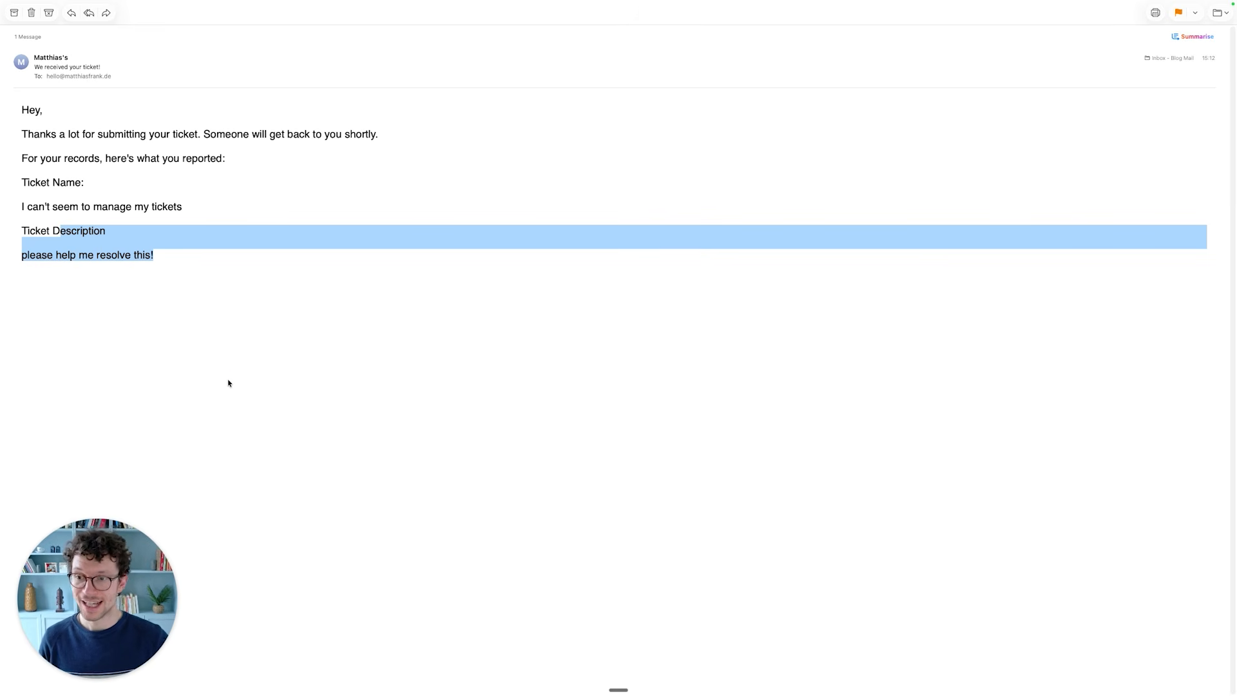
pyautogui.click(117, 135)
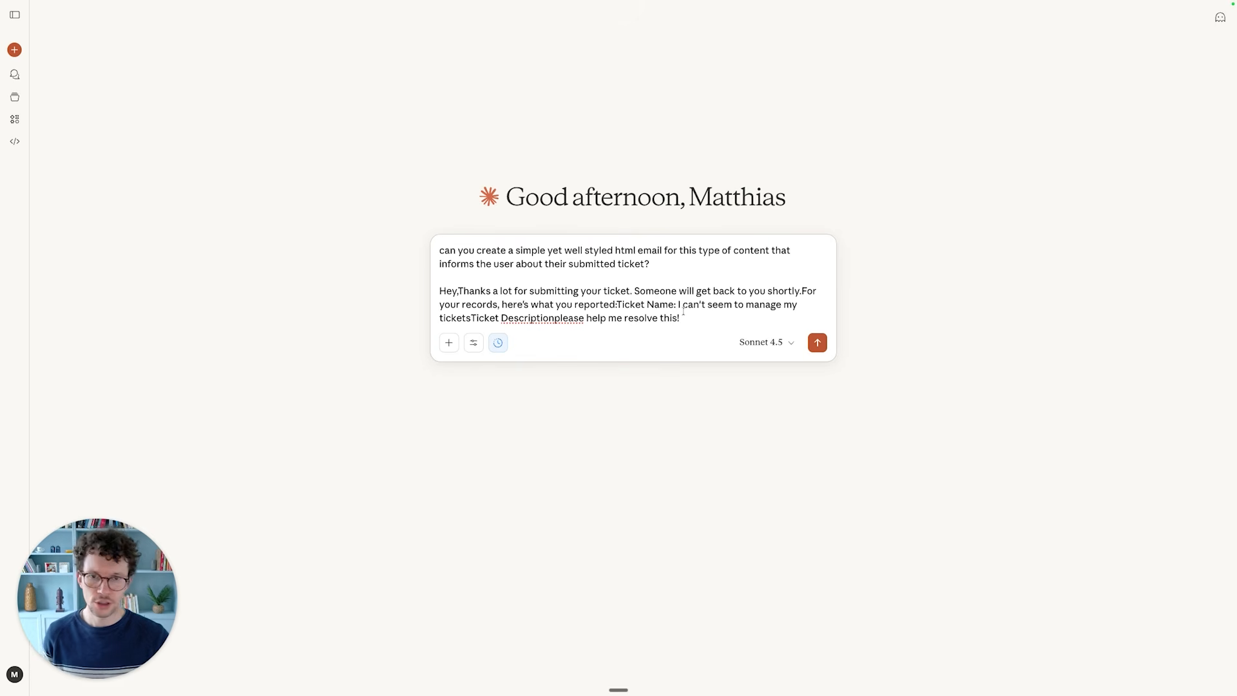
# - In Claude, request a simple yet well styled HTML email informing the user about their submitted ticket, based on the confirmation email's text
pyautogui.click(685, 317)
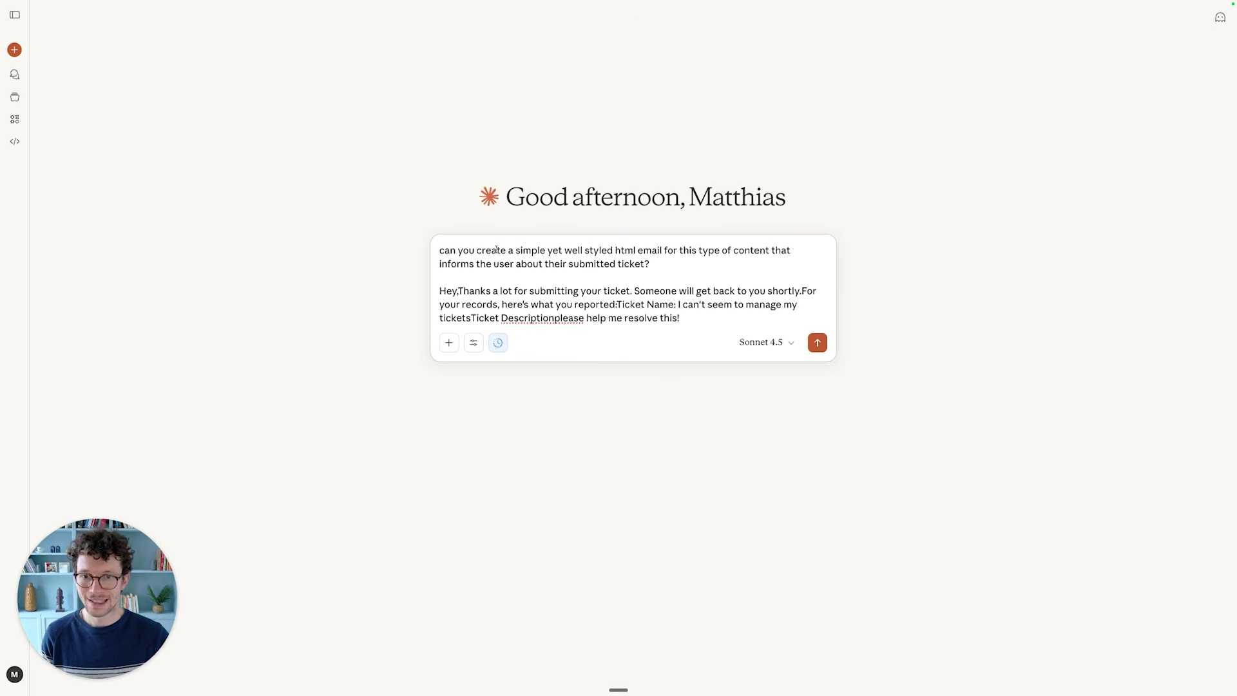
pyautogui.click(653, 264)
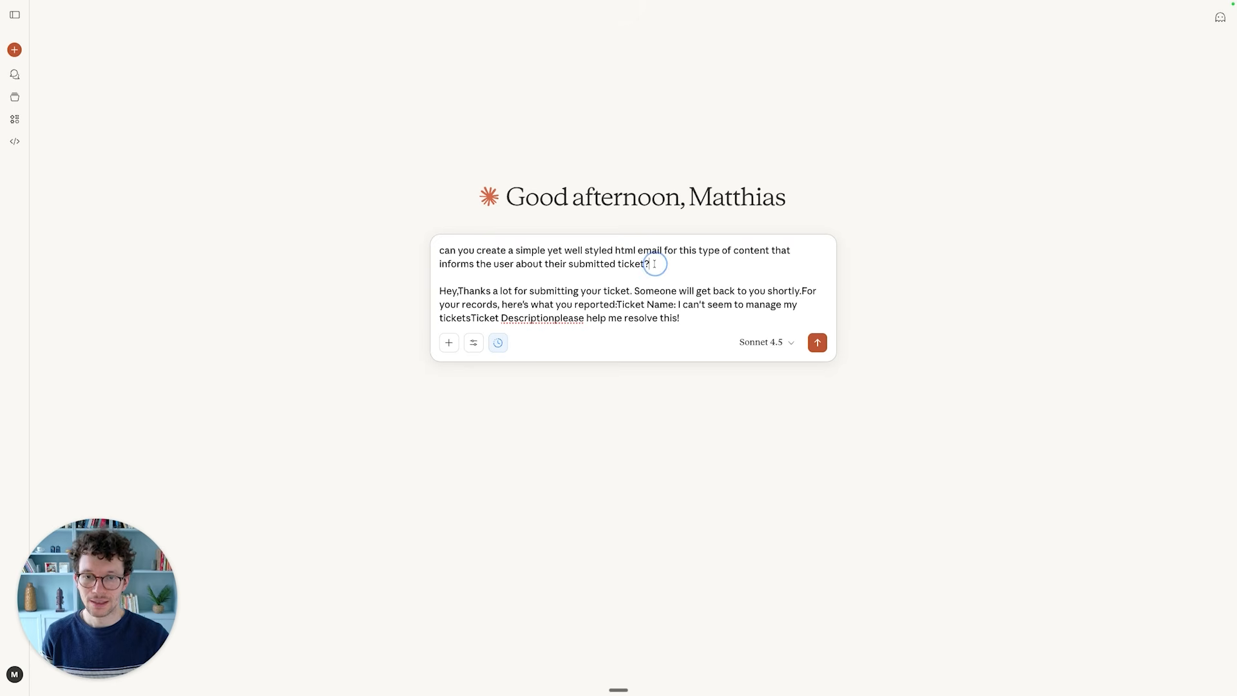
pyautogui.press('Return')
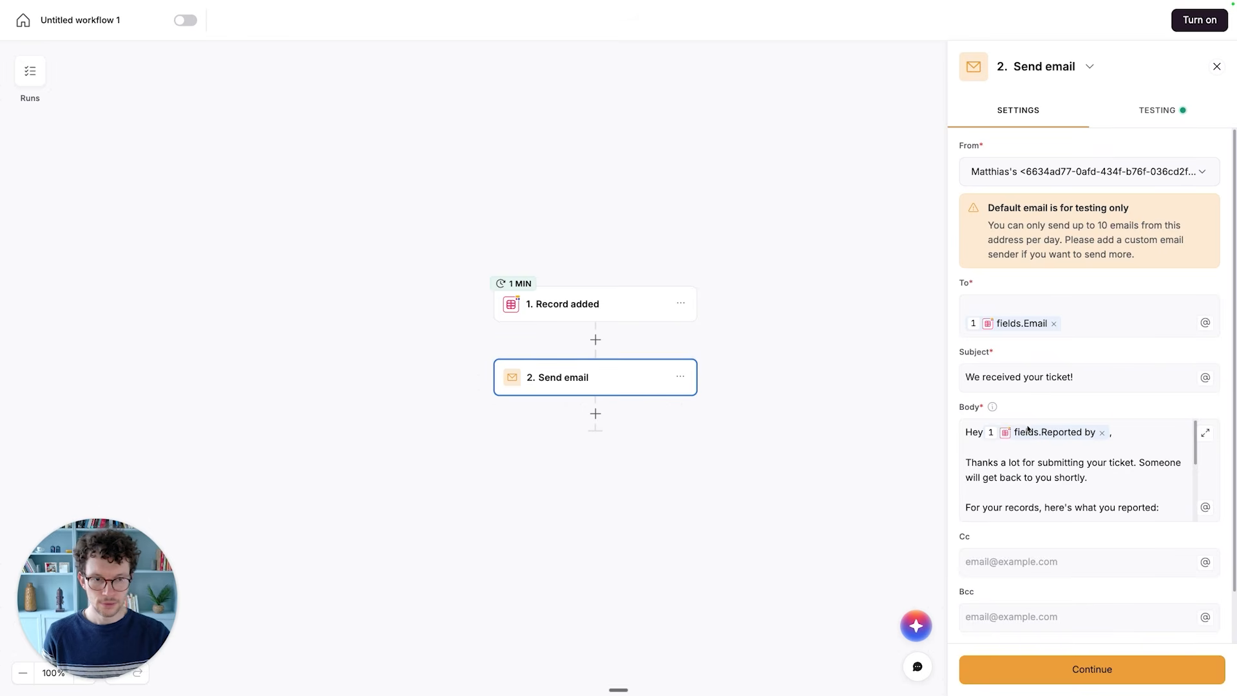
# - Back in the Softr workflow, replace the whole Send email body with the generated HTML code in the expanded editor
pyautogui.click(1017, 466)
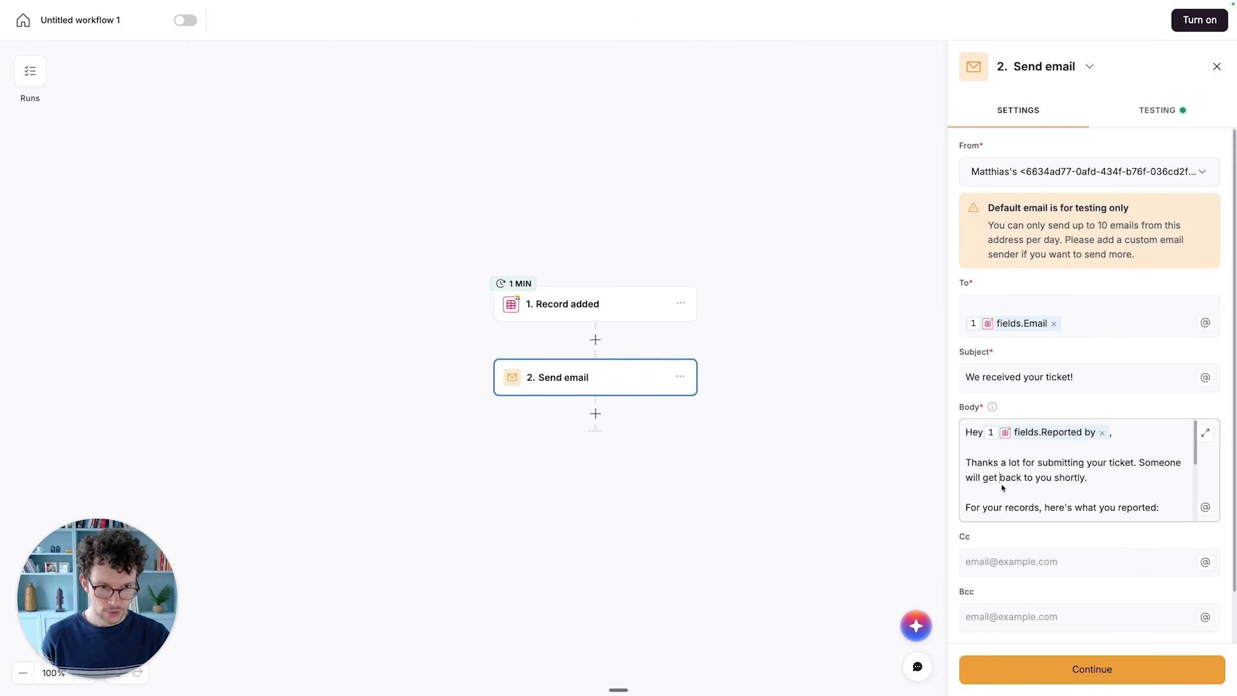
pyautogui.press('super+a')
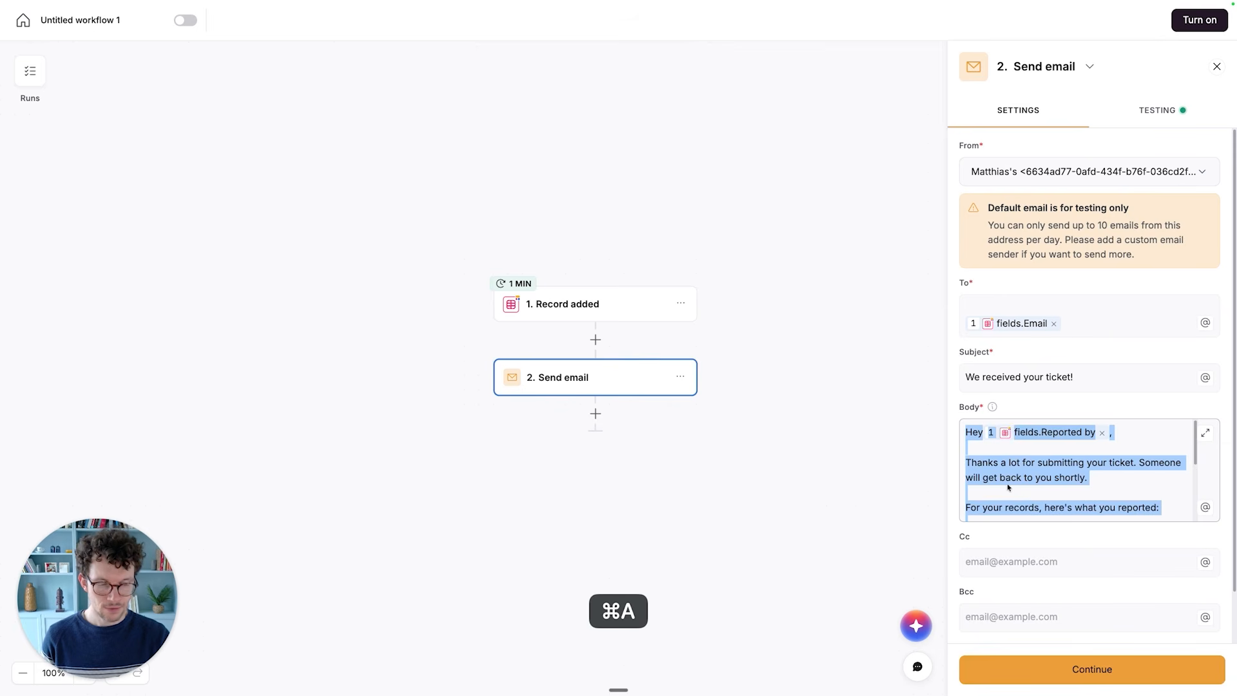
pyautogui.click(1205, 433)
pyautogui.press('super+a')
pyautogui.press('BackSpace')
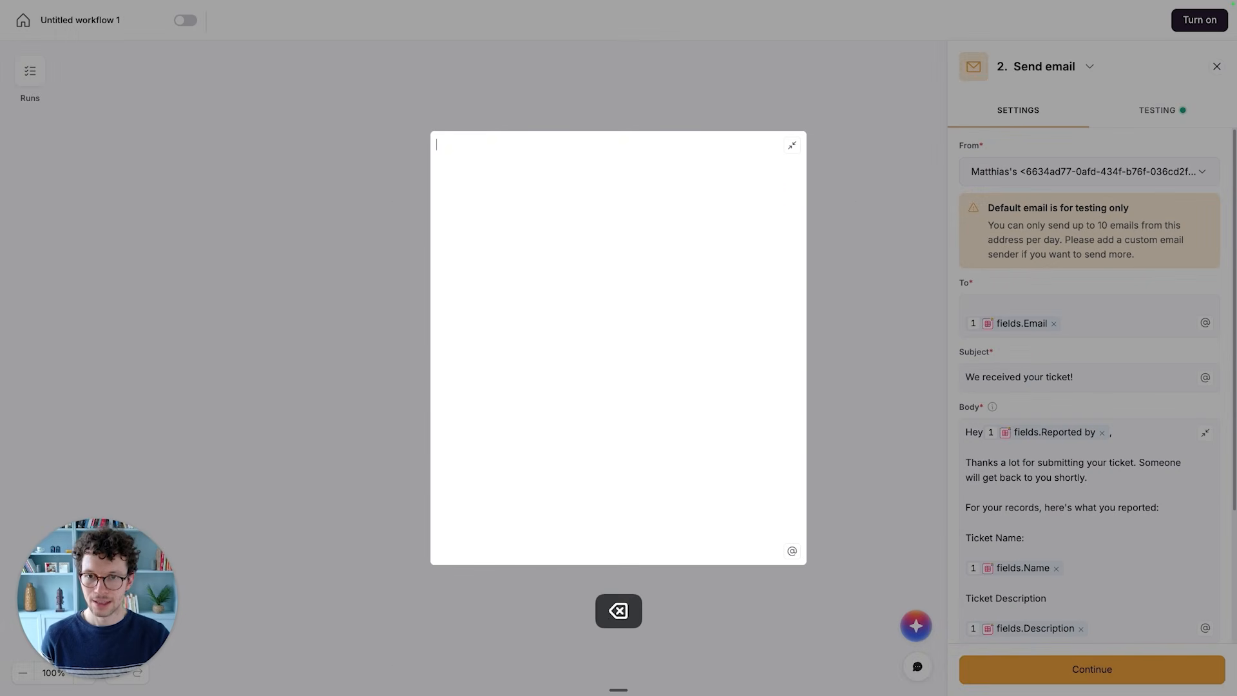
pyautogui.press('super+v')
pyautogui.scroll(20, 574, 296)
pyautogui.scroll(3, 574, 296)
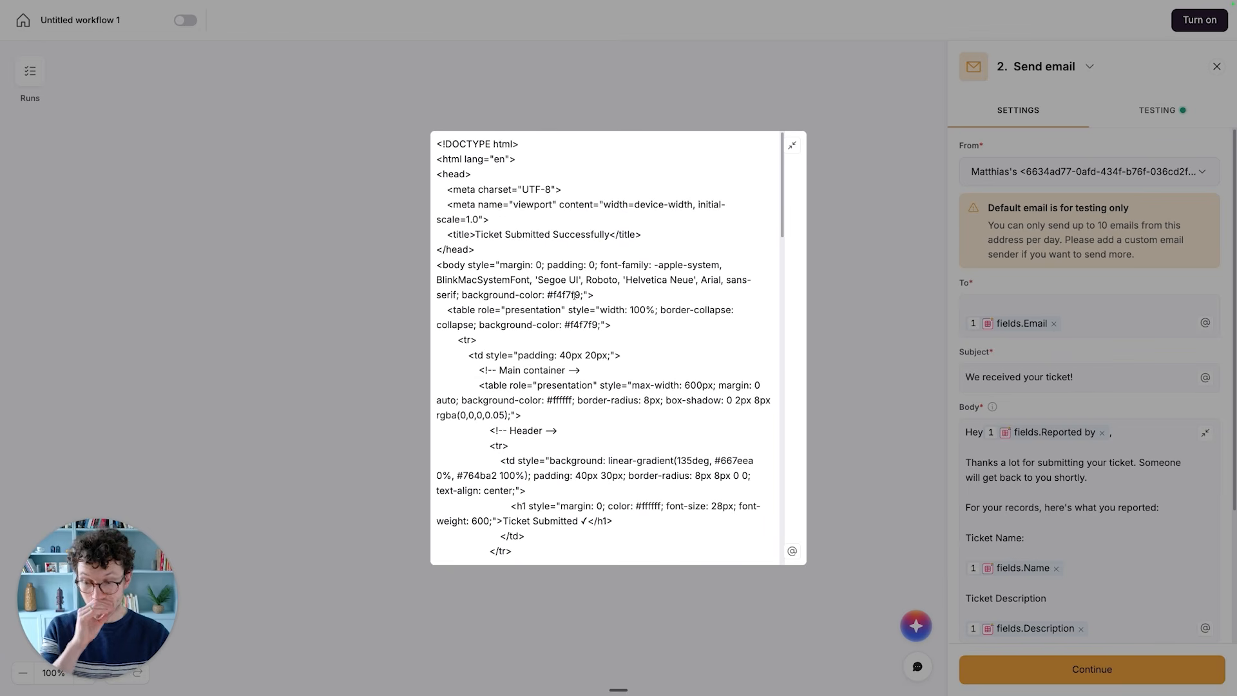
pyautogui.scroll(-1, 600, 322)
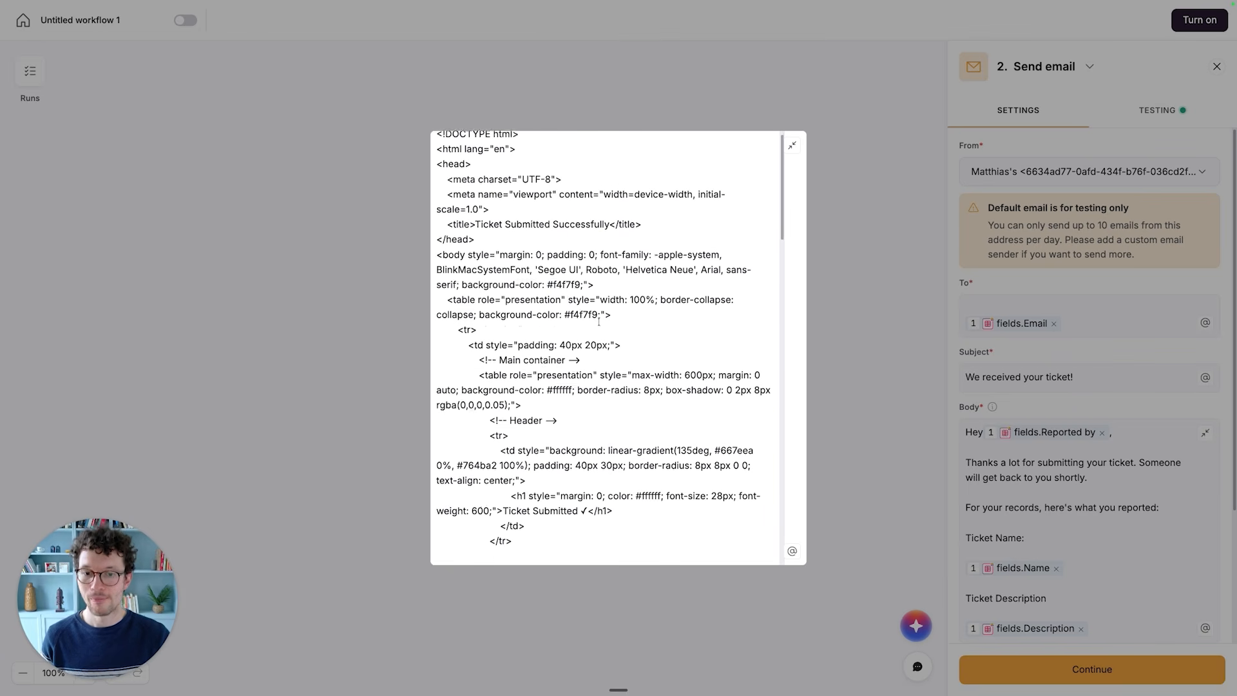
pyautogui.scroll(2, 600, 322)
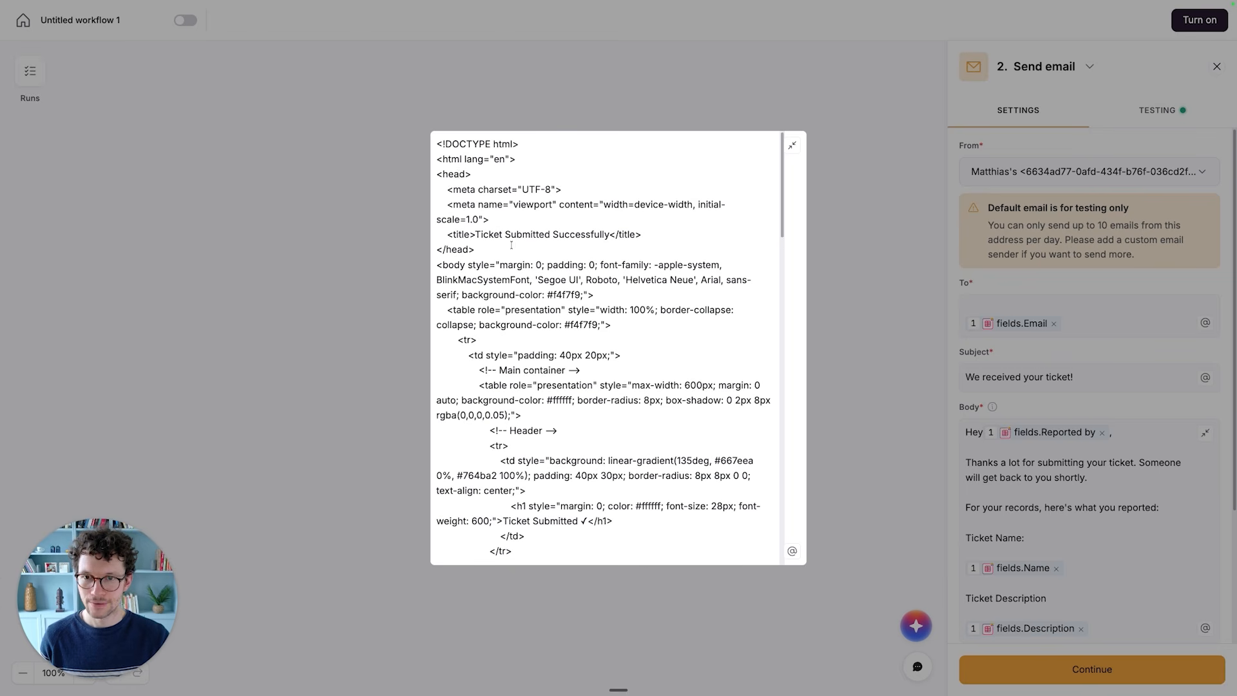
# - Insert the Reported by field of the Record added trigger after "Hey" in the HTML email's greeting
pyautogui.scroll(-8, 469, 233)
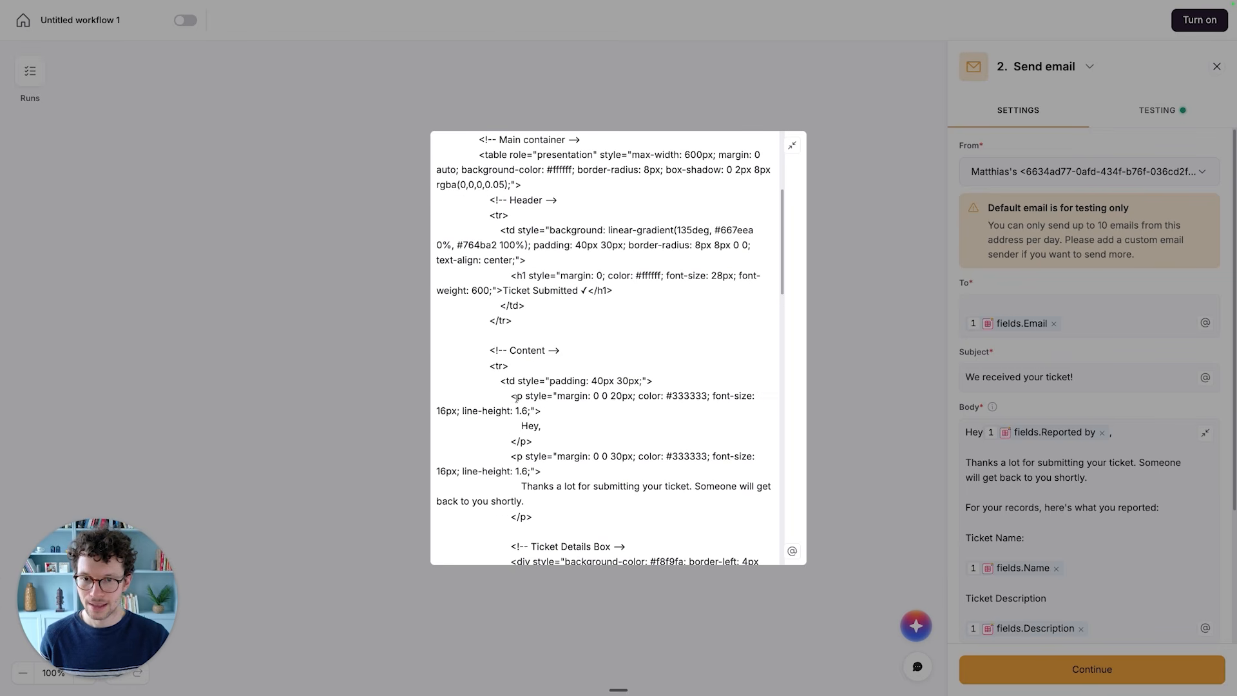
pyautogui.moveTo(500, 352)
pyautogui.mouseDown()
pyautogui.moveTo(538, 351)
pyautogui.moveTo(522, 351)
pyautogui.mouseUp()
pyautogui.scroll(-3, 533, 395)
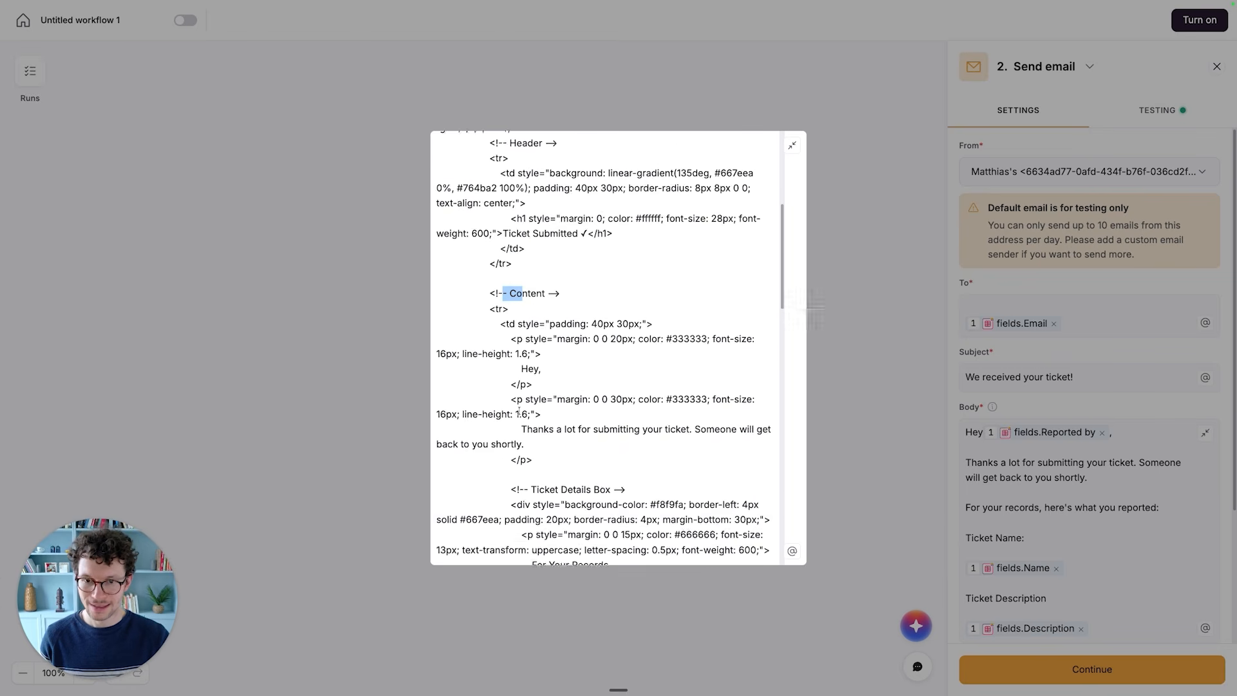
pyautogui.click(539, 351)
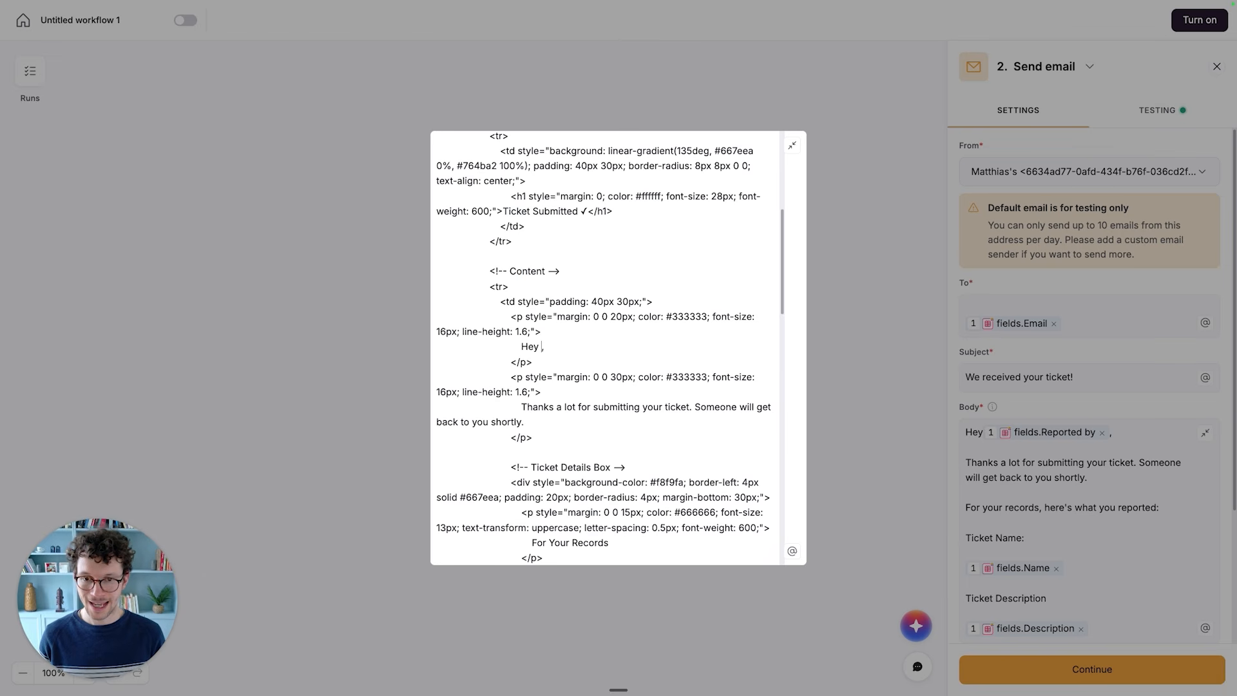
pyautogui.write('@')
pyautogui.click(635, 508)
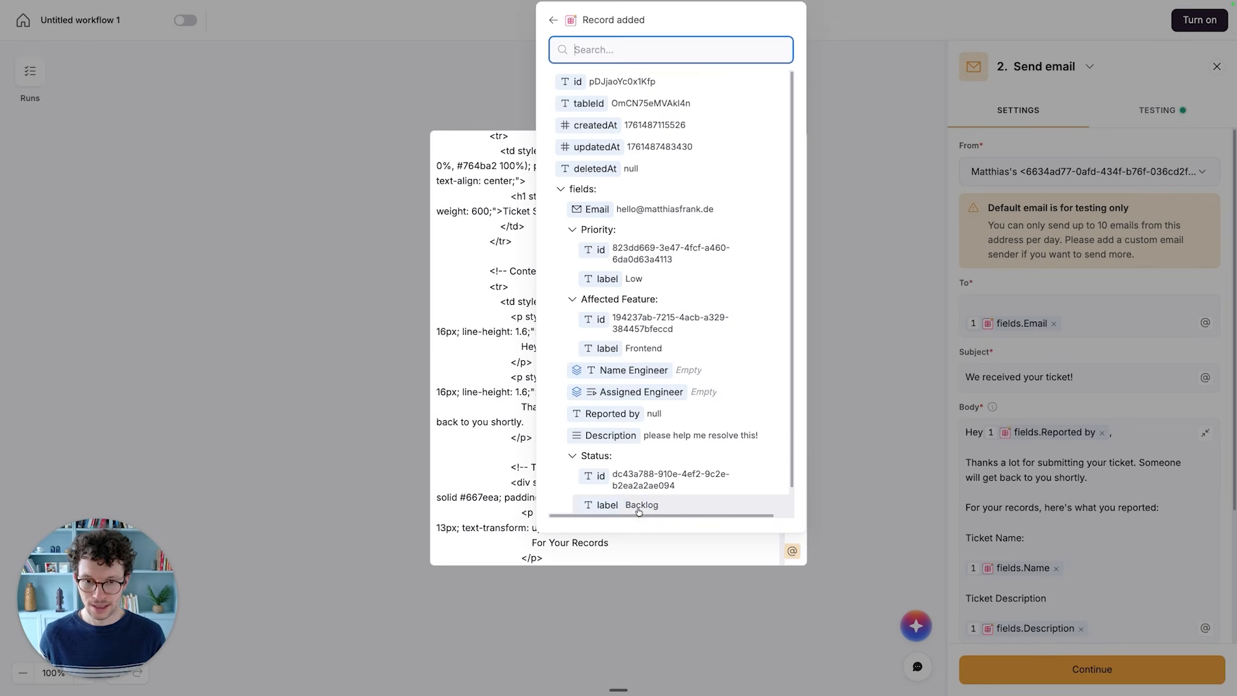
pyautogui.scroll(-1, 631, 464)
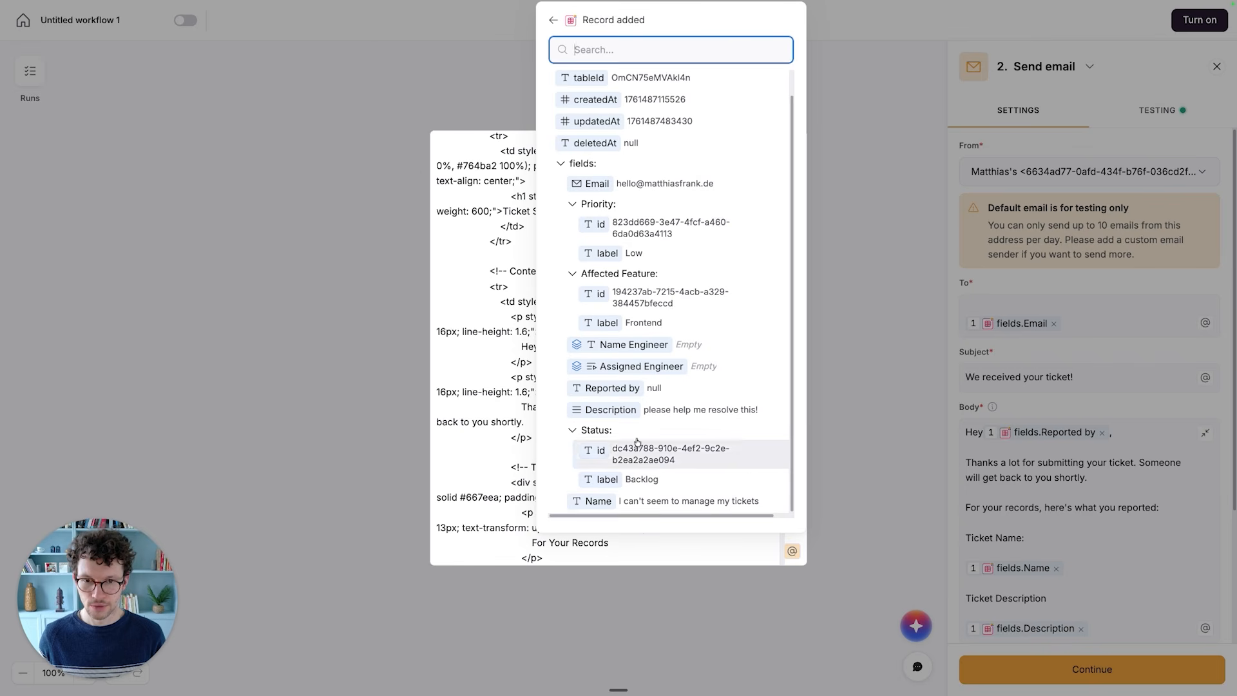
pyautogui.click(649, 391)
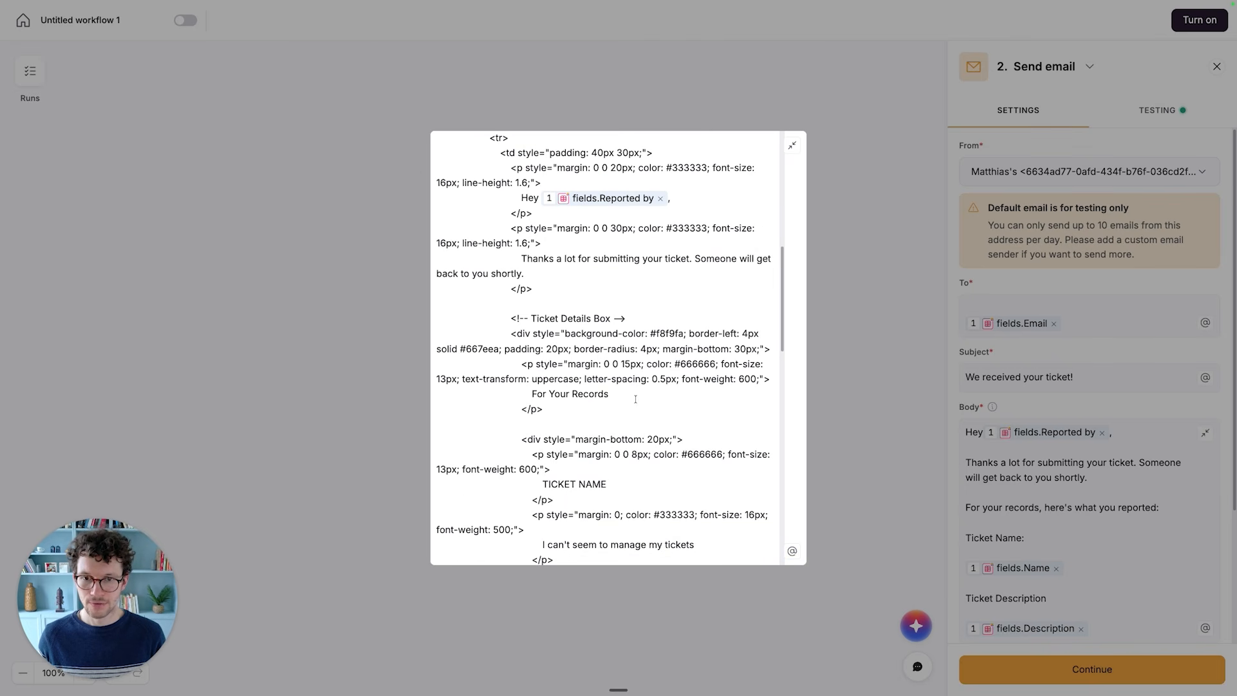
# - Replace the sample text under TICKET NAME in the HTML body with the trigger record's Name field
pyautogui.scroll(-5, 598, 353)
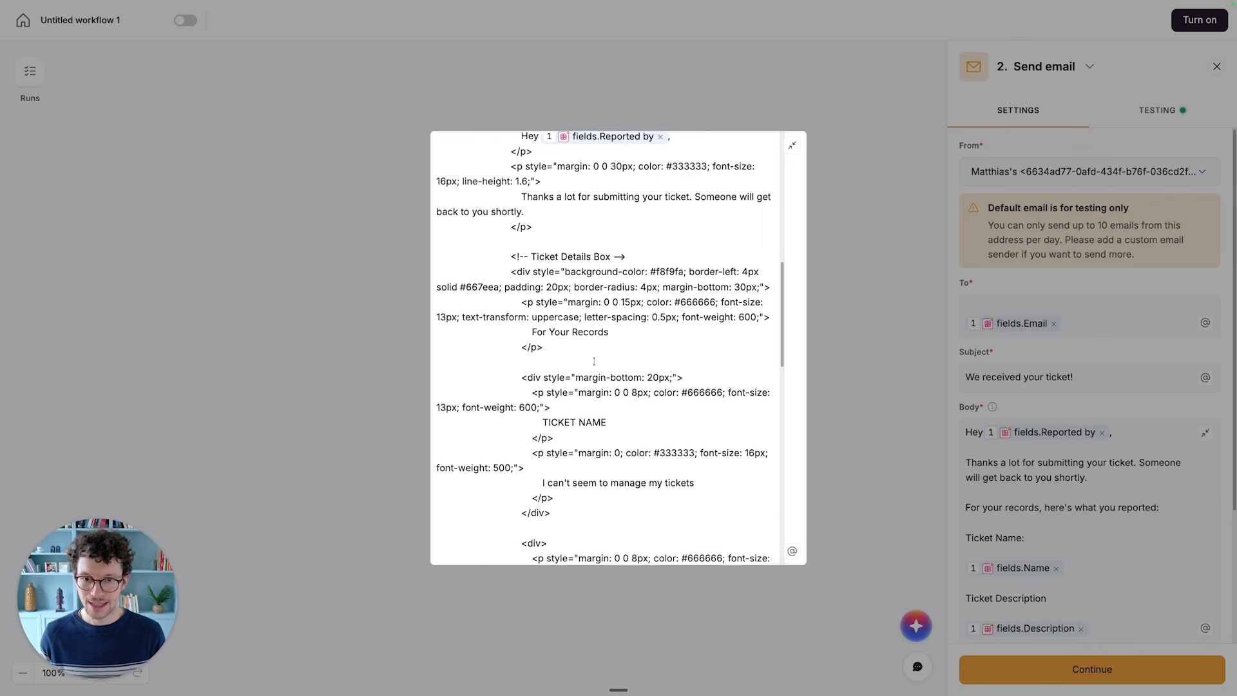
pyautogui.click(613, 352)
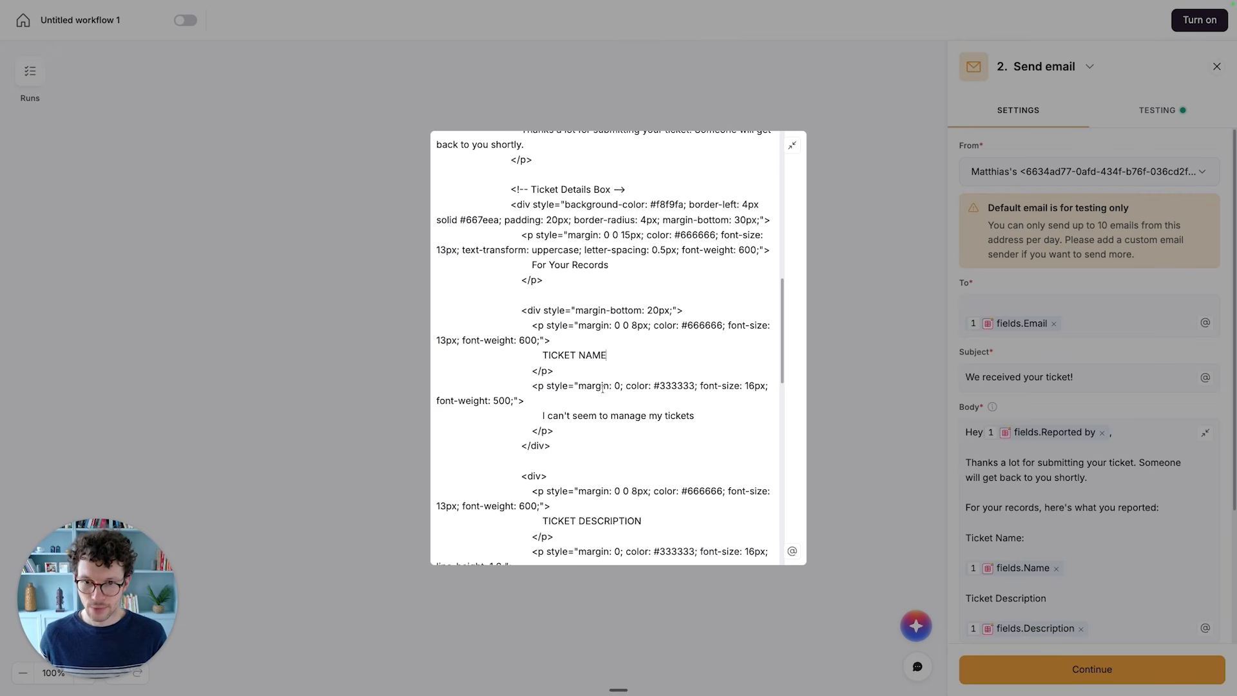
pyautogui.scroll(-1, 603, 388)
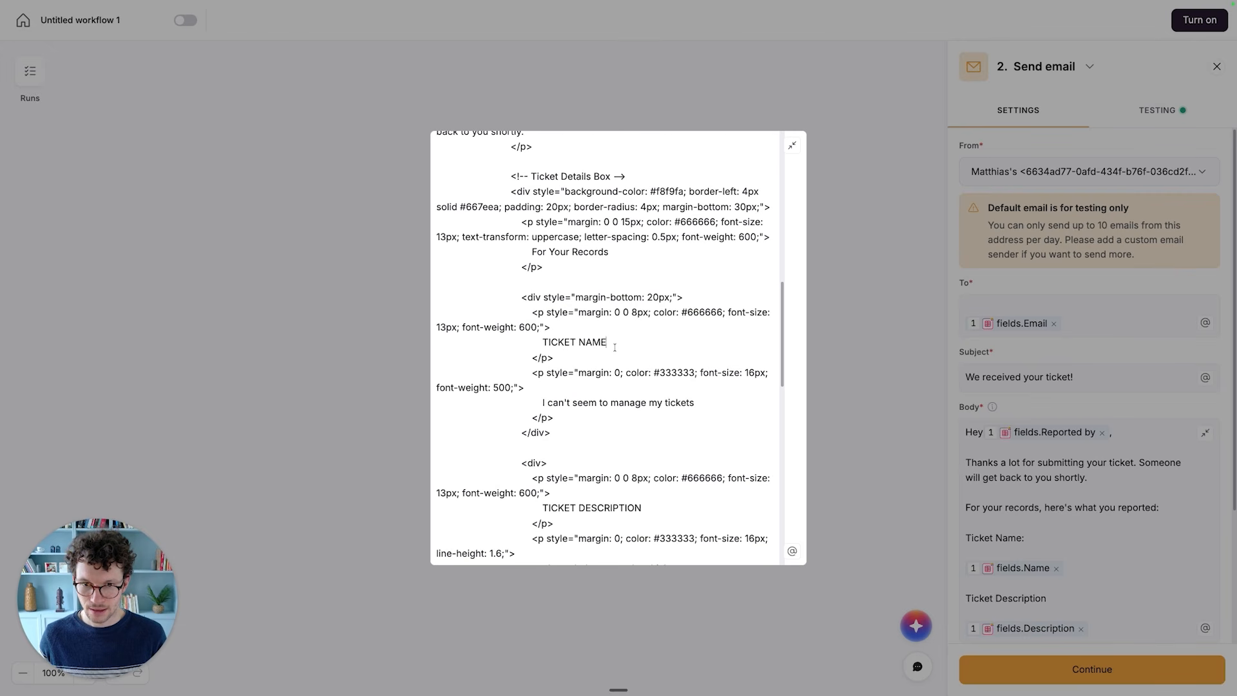
pyautogui.moveTo(695, 403); pyautogui.dragTo(552, 403)
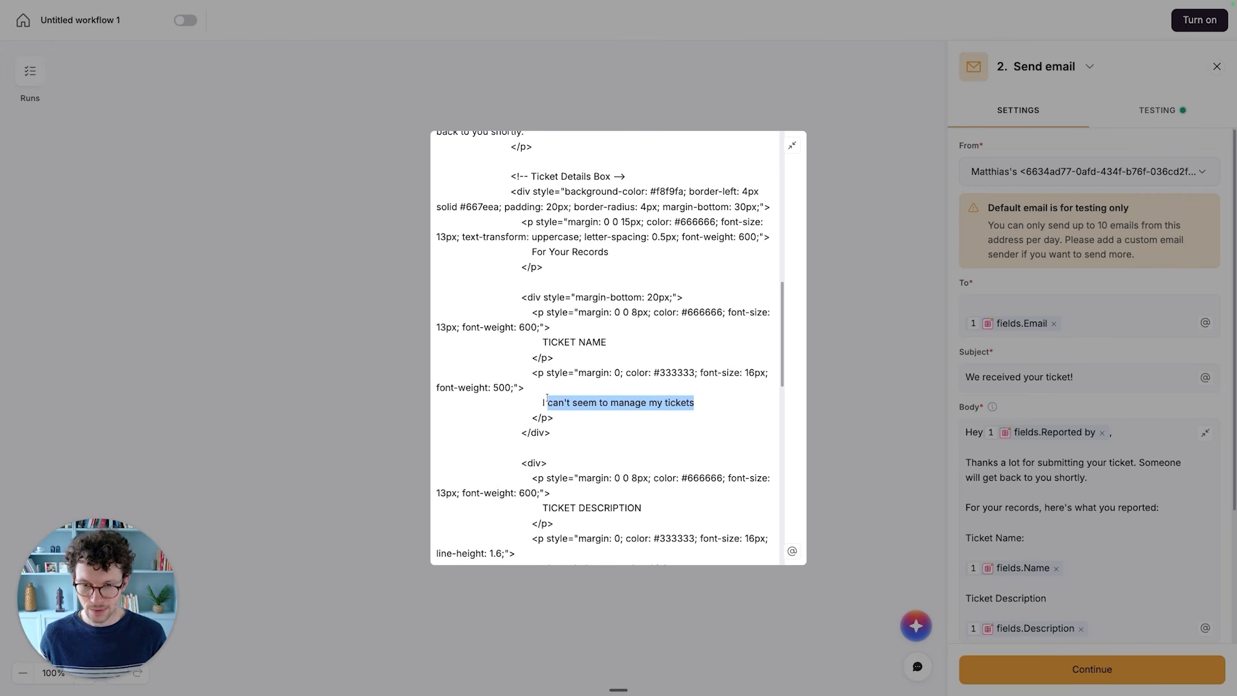
pyautogui.press('BackSpace')
pyautogui.press('BackSpace')
pyautogui.write('@')
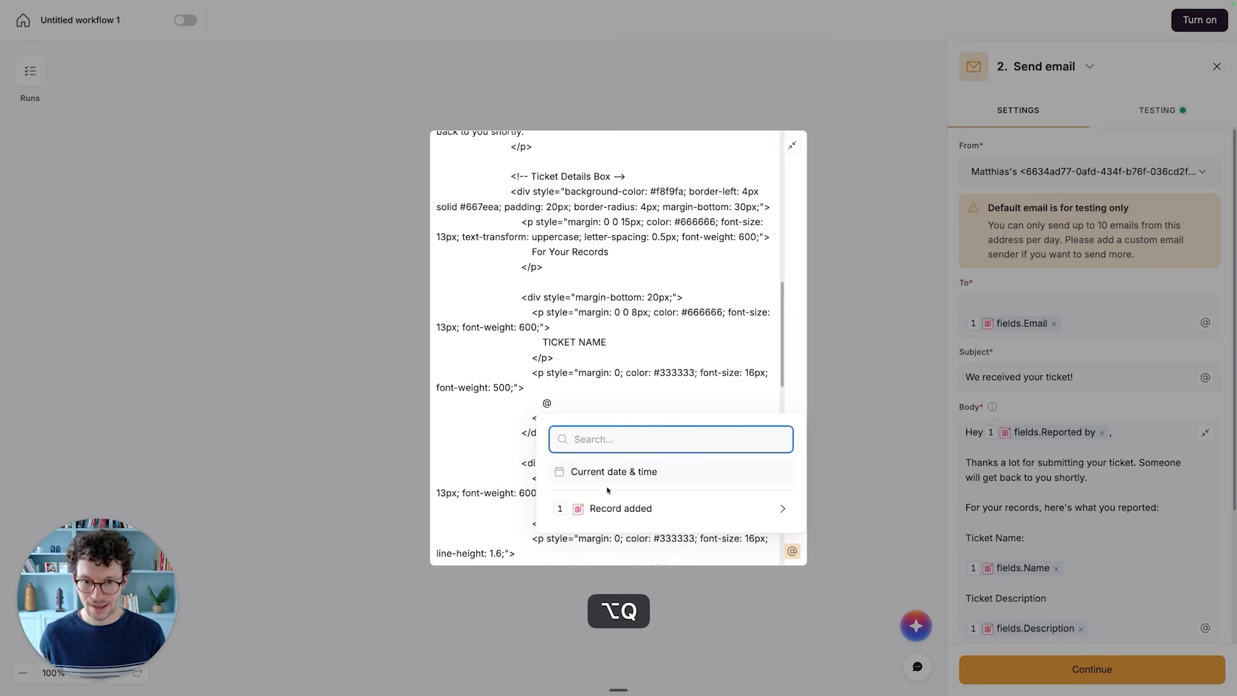
pyautogui.click(615, 508)
pyautogui.scroll(-1, 604, 497)
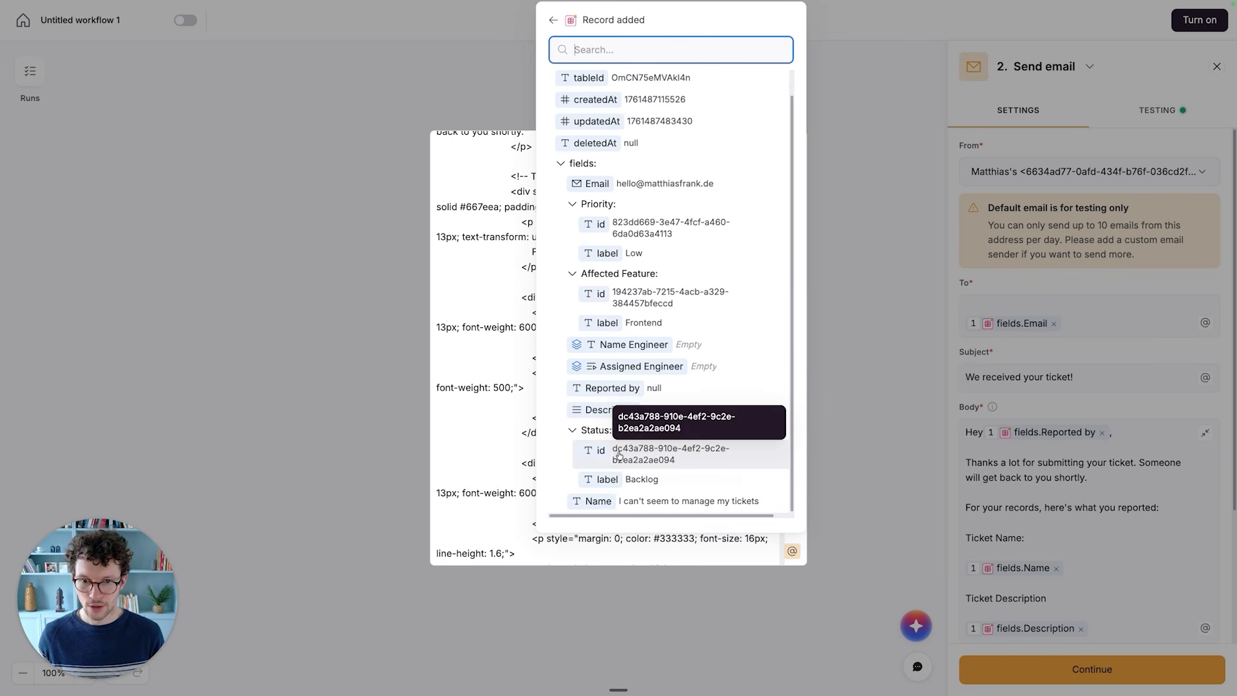
pyautogui.click(598, 501)
# - Replace the sample text under TICKET DESCRIPTION with the trigger record's Description field and close the expanded body editor
pyautogui.moveTo(647, 332); pyautogui.dragTo(543, 332)
pyautogui.moveTo(667, 392); pyautogui.dragTo(553, 392)
pyautogui.press('BackSpace')
pyautogui.press('BackSpace')
pyautogui.press('BackSpace')
pyautogui.write('@')
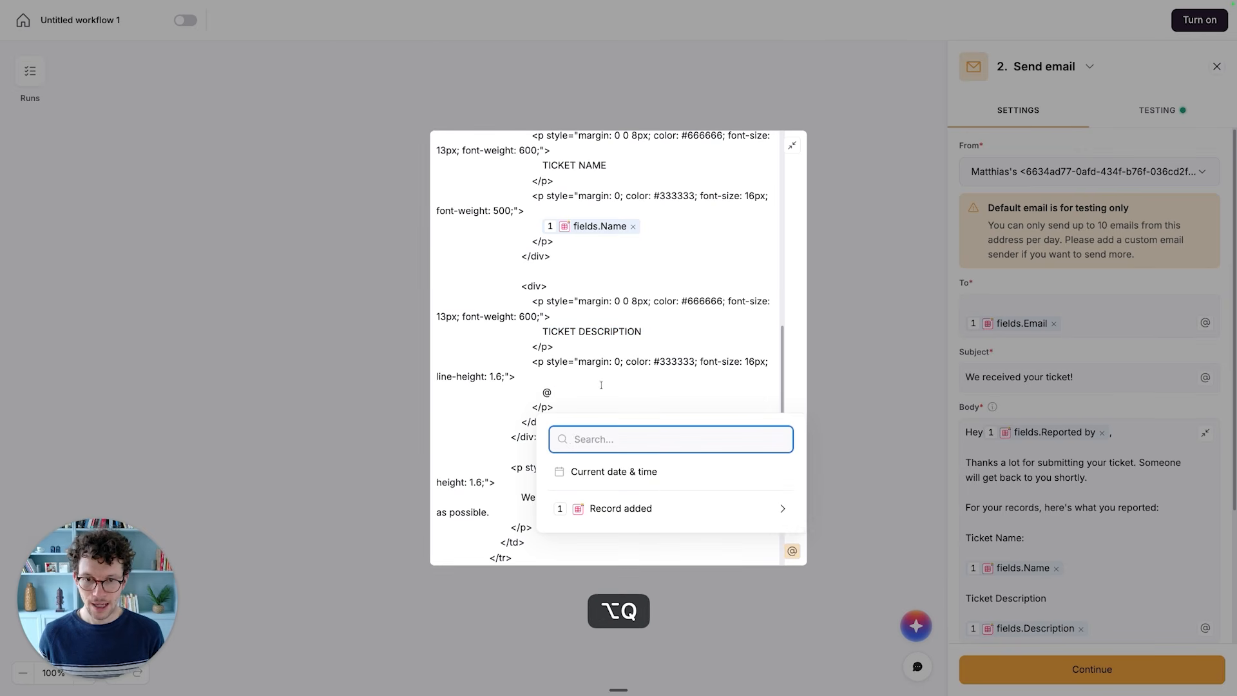
pyautogui.click(658, 508)
pyautogui.scroll(-2, 645, 451)
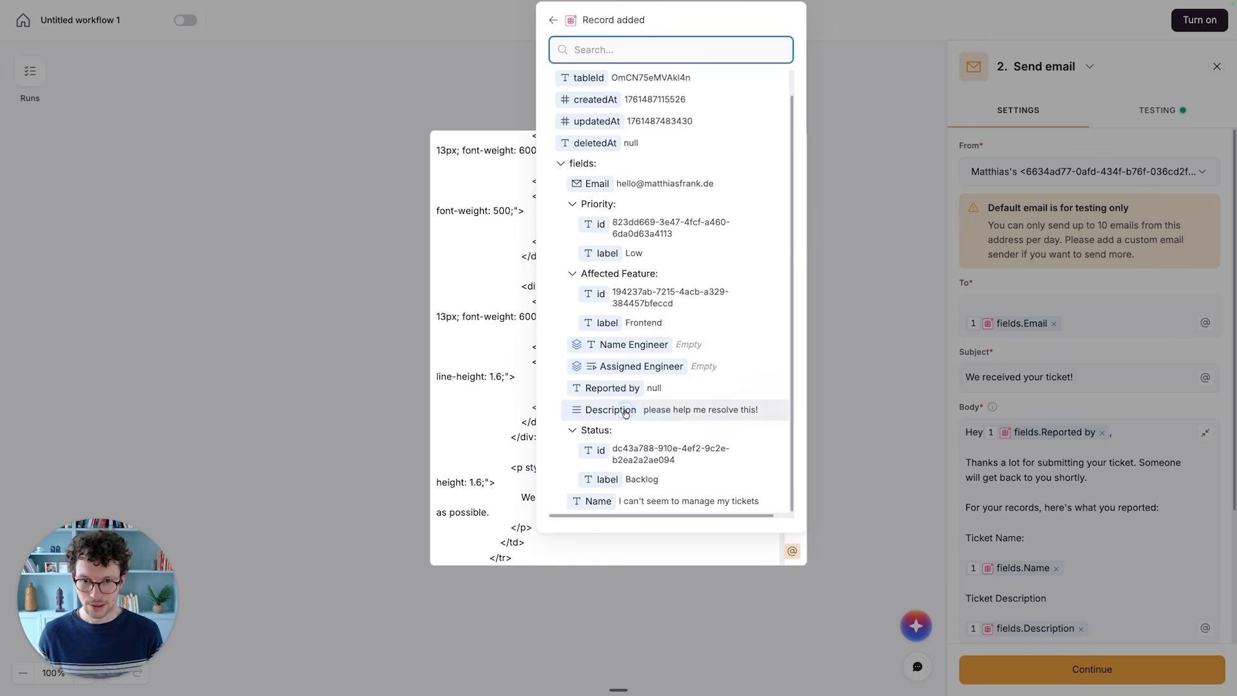
pyautogui.click(612, 410)
pyautogui.scroll(-5, 631, 436)
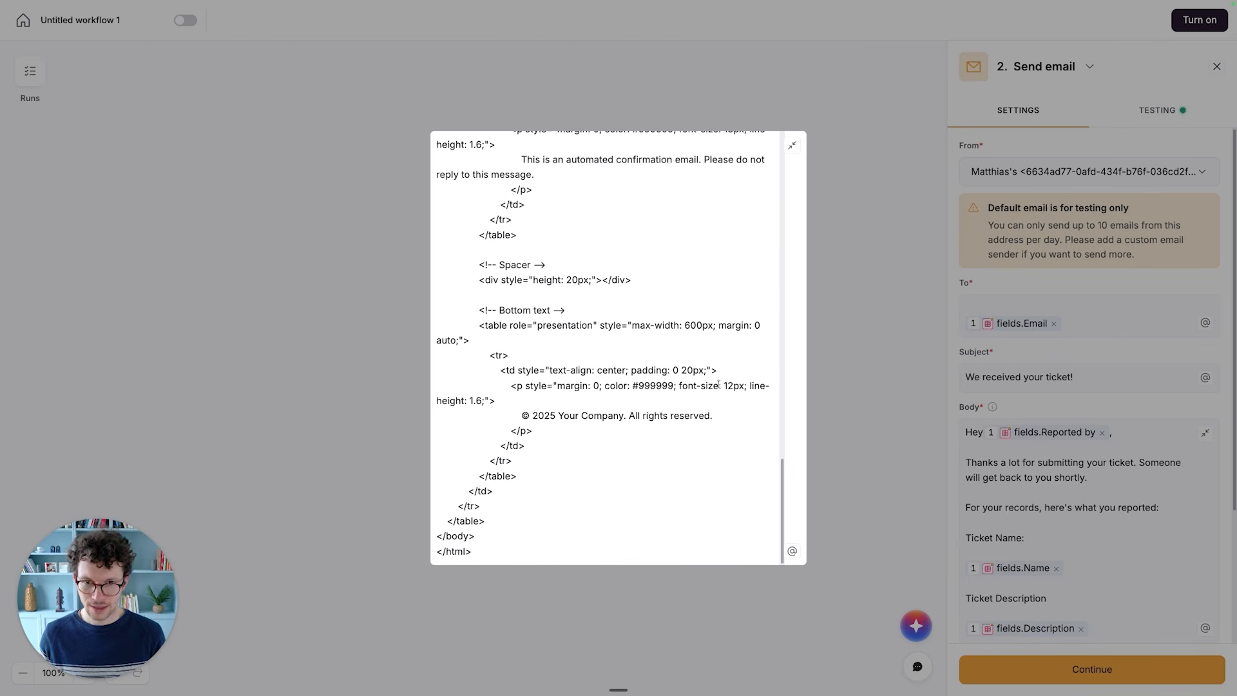
pyautogui.click(834, 190)
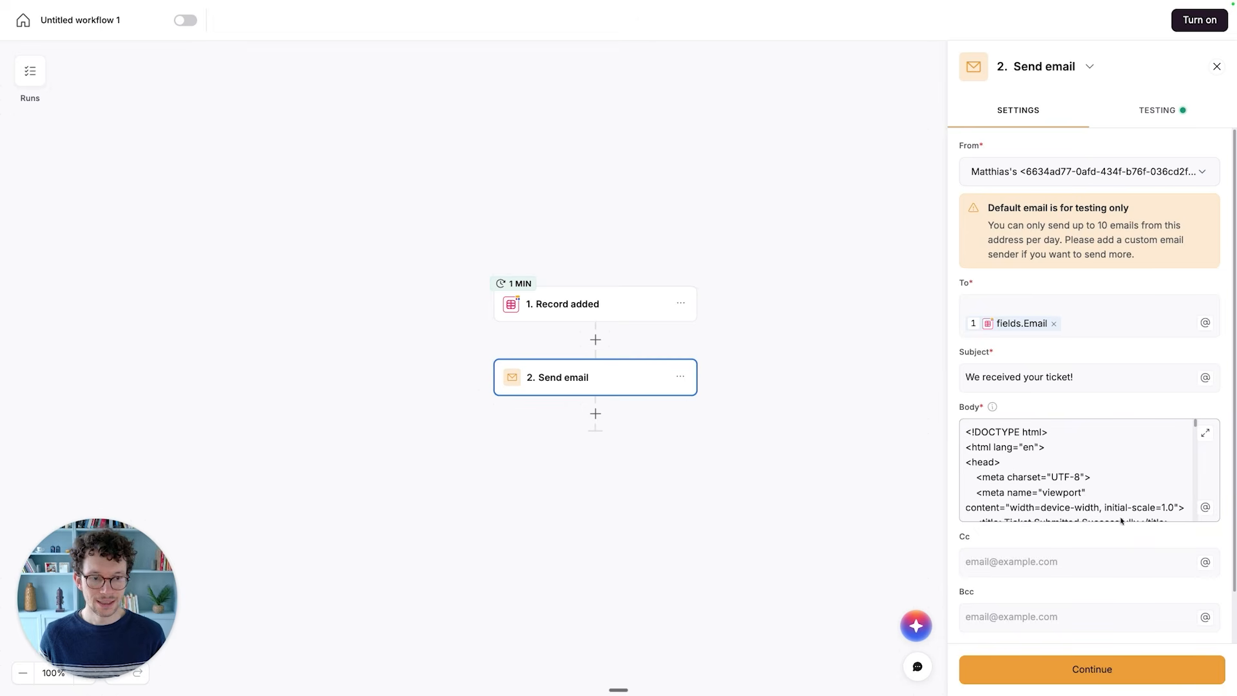
# - Run a real test of the Send email step with the HTML body
pyautogui.click(1147, 109)
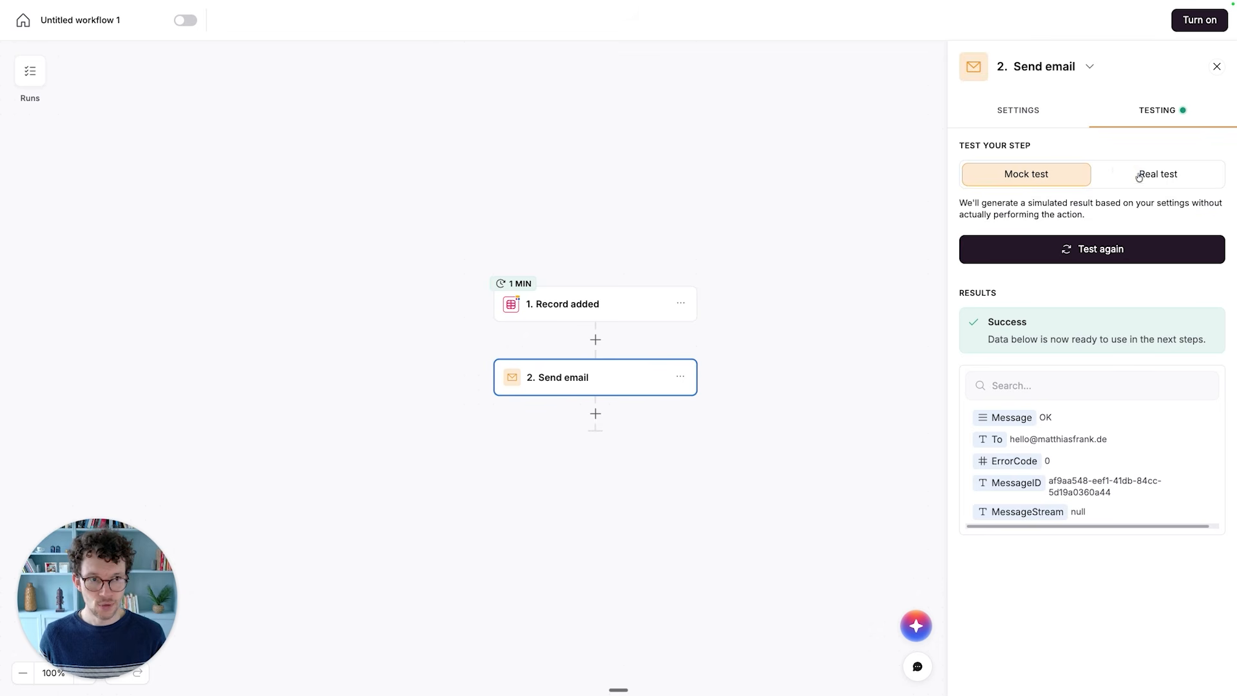
pyautogui.click(1138, 174)
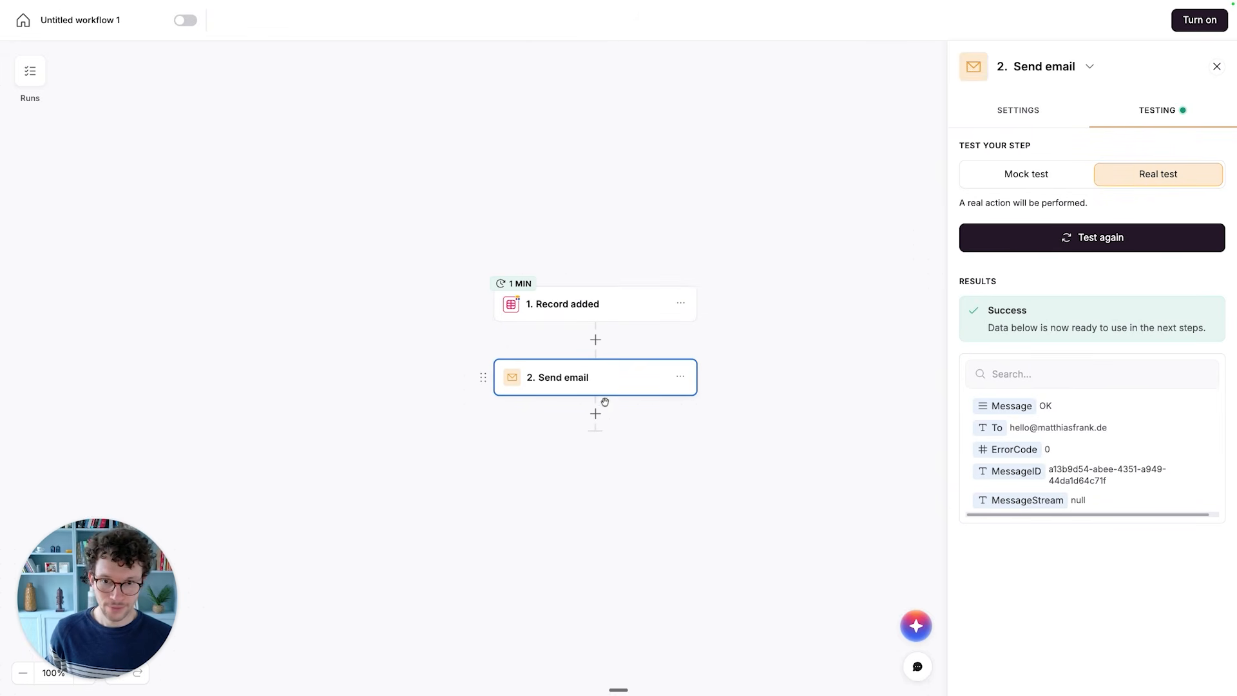
pyautogui.moveTo(463, 287); pyautogui.dragTo(458, 291)
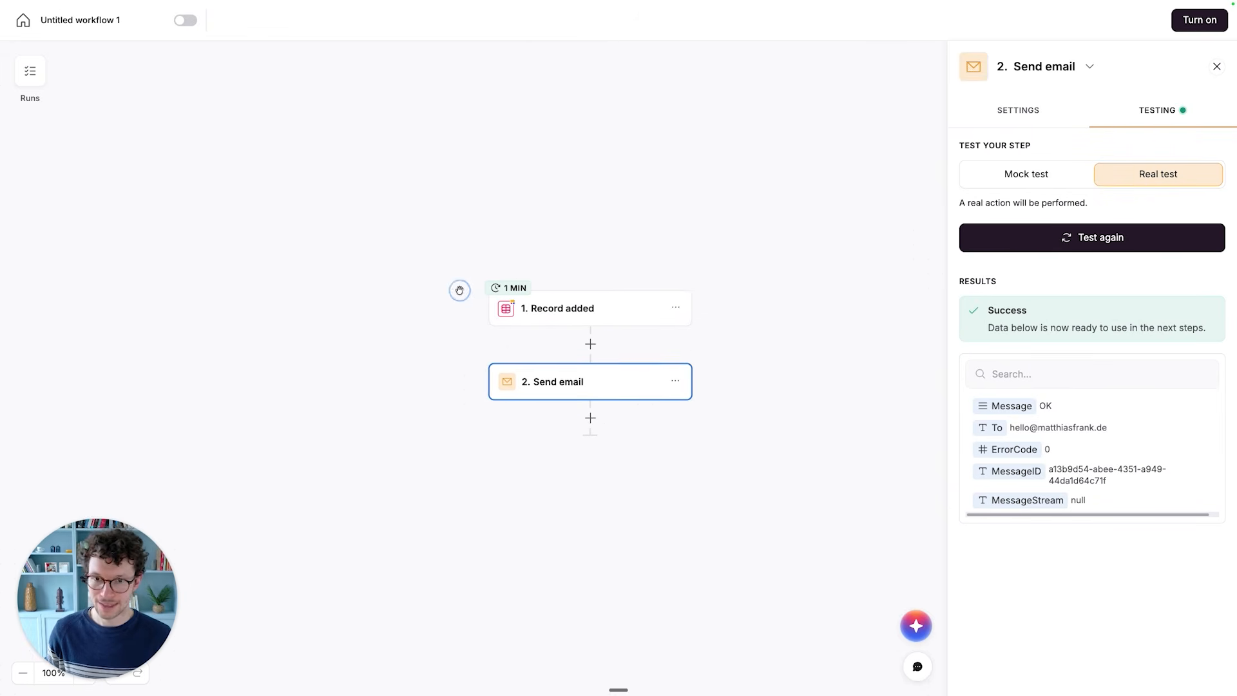
# - Rename the workflow as New Ticket Submission
pyautogui.click(87, 18)
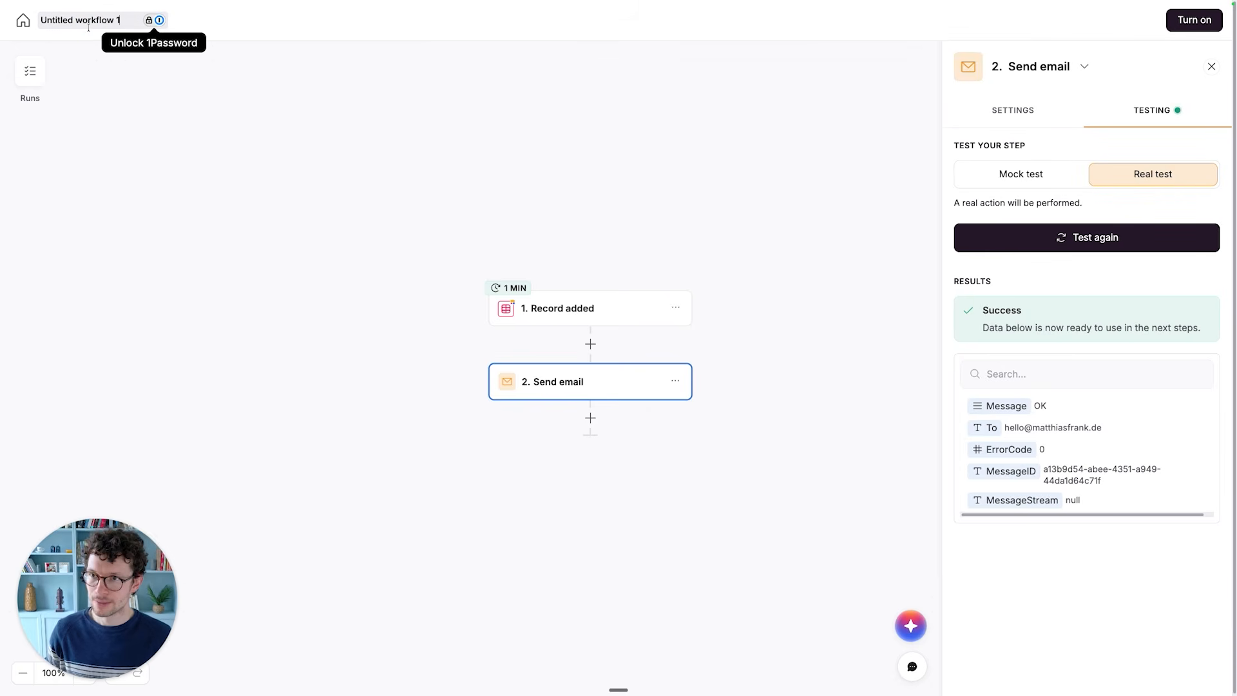
pyautogui.press('super+a')
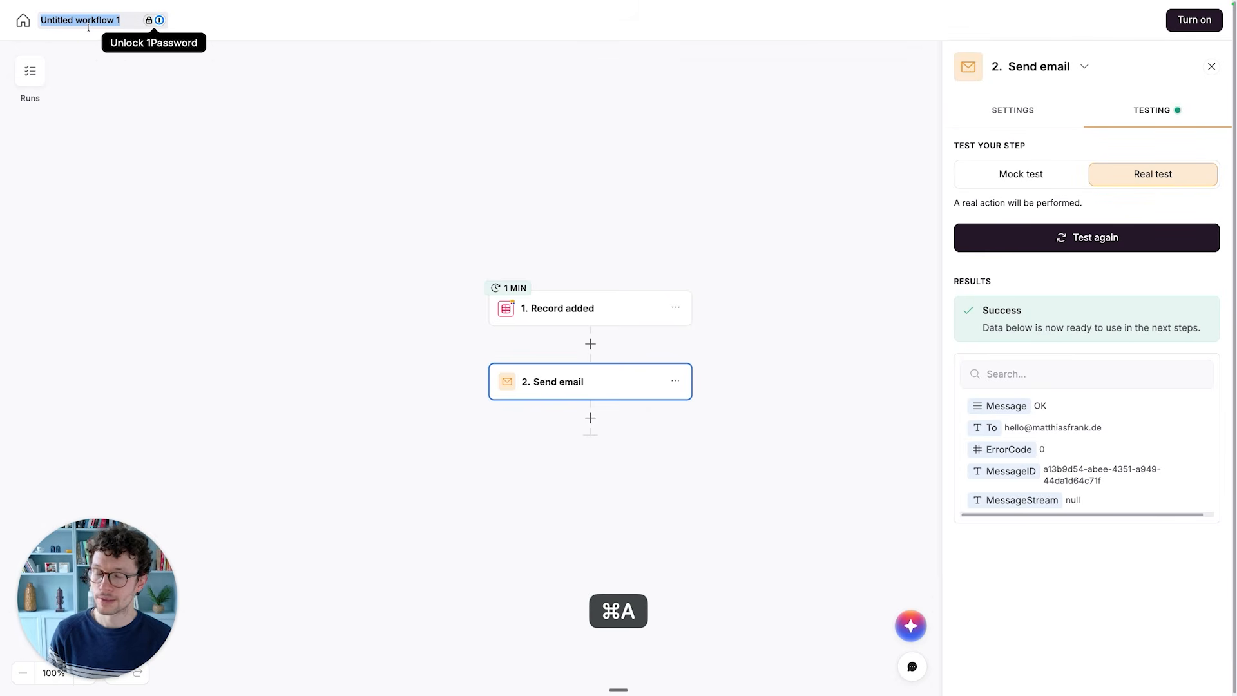
pyautogui.write('New Tic')
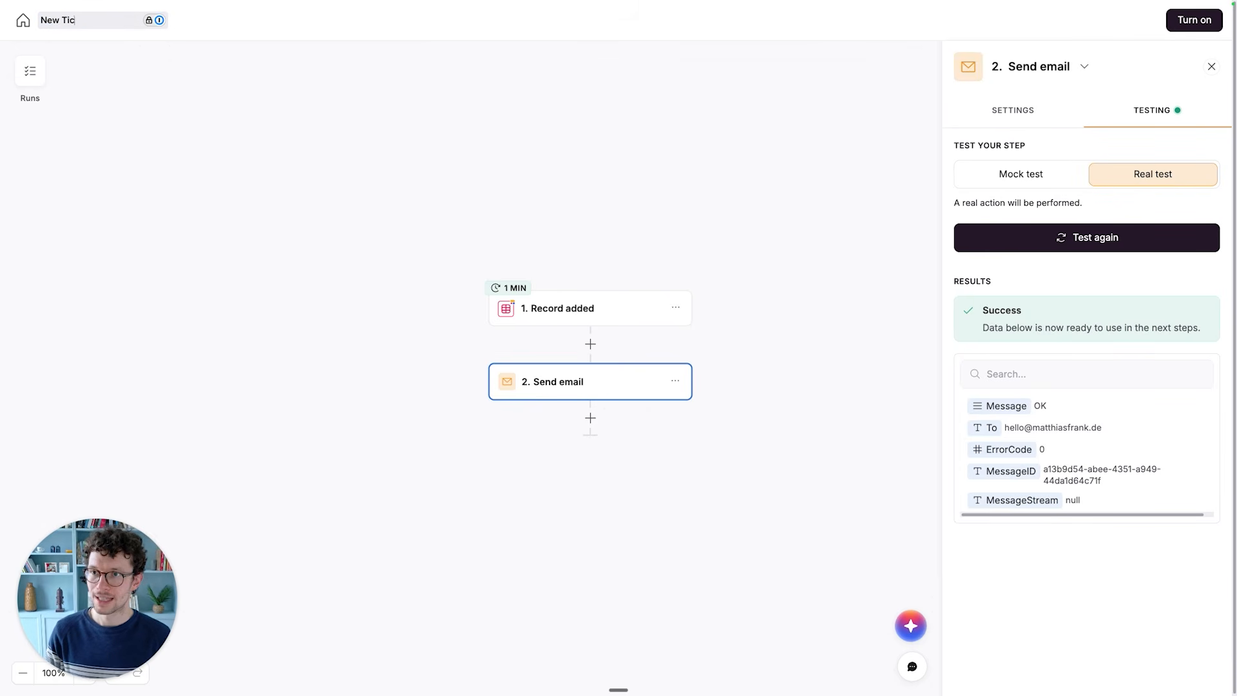
pyautogui.write('ket Submission')
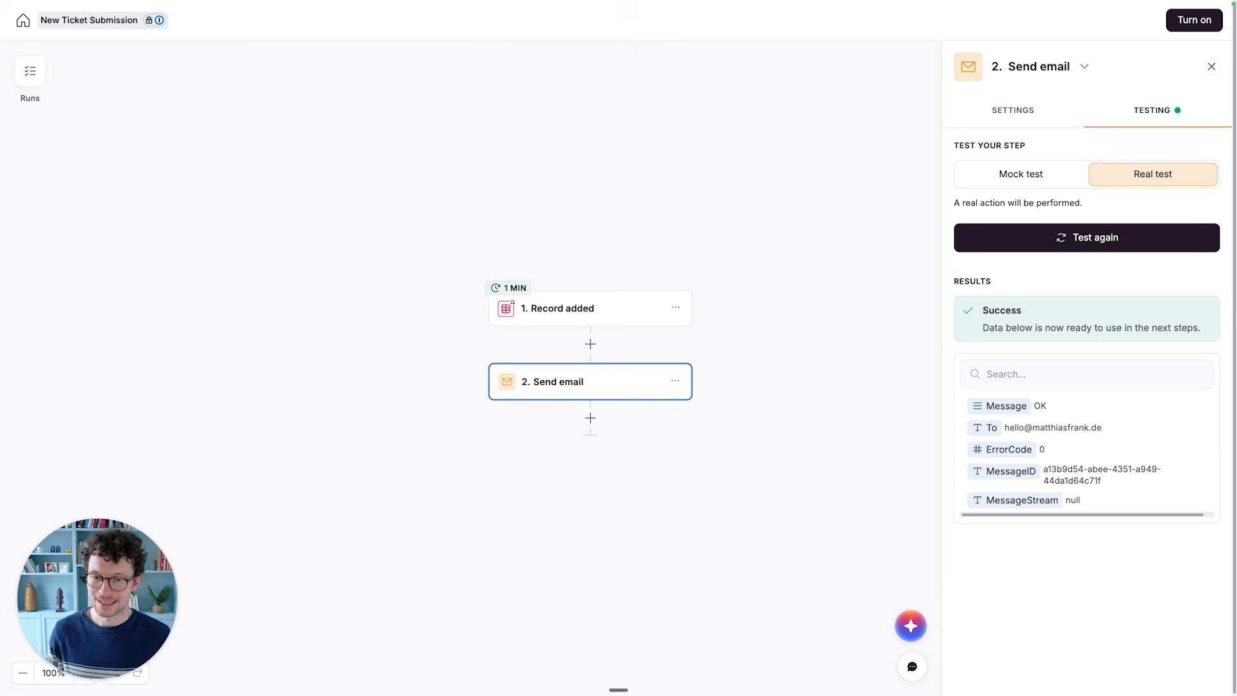
pyautogui.moveTo(461, 313); pyautogui.dragTo(456, 308)
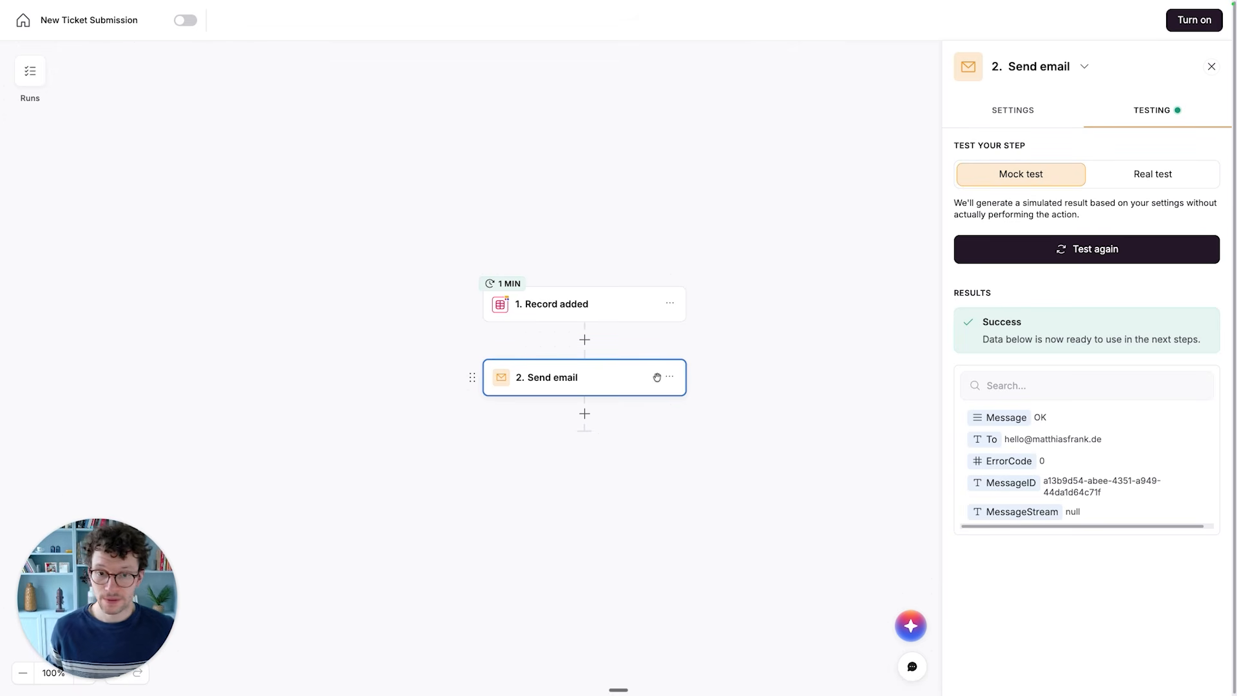
# - Add a Wait action after the Send email step, set it to wait for 2 minutes, and continue to its testing
pyautogui.scroll(-1, 657, 377)
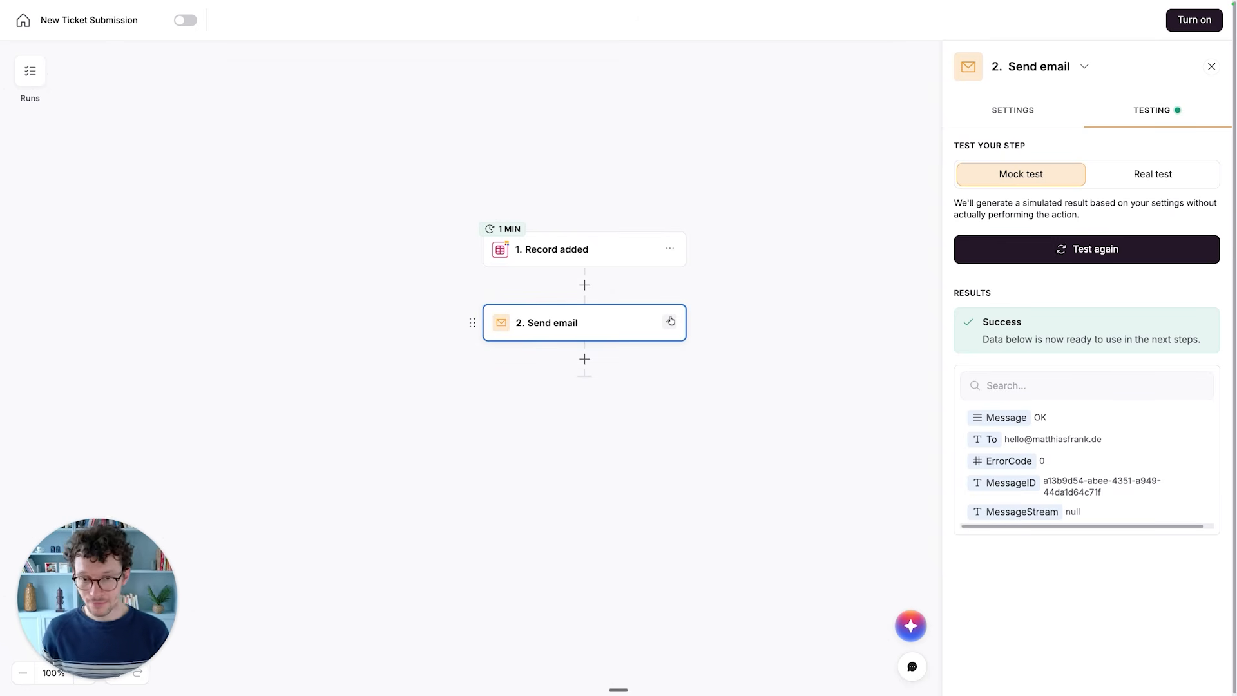
pyautogui.click(585, 360)
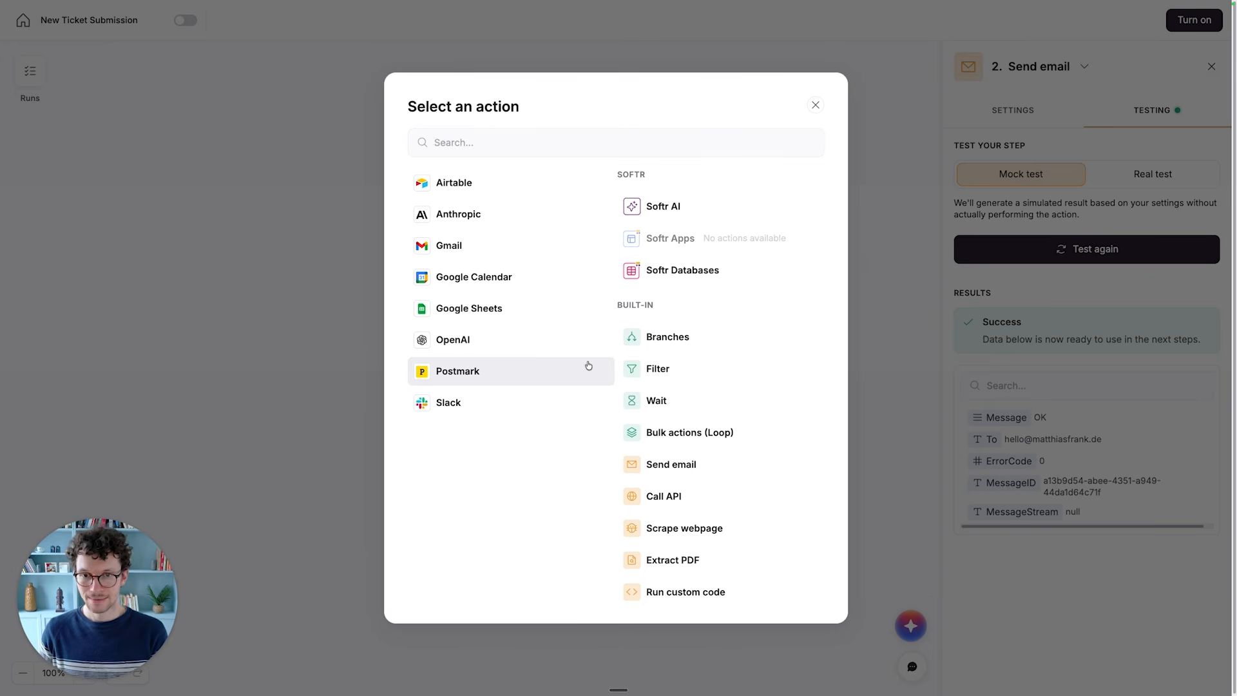
pyautogui.click(653, 413)
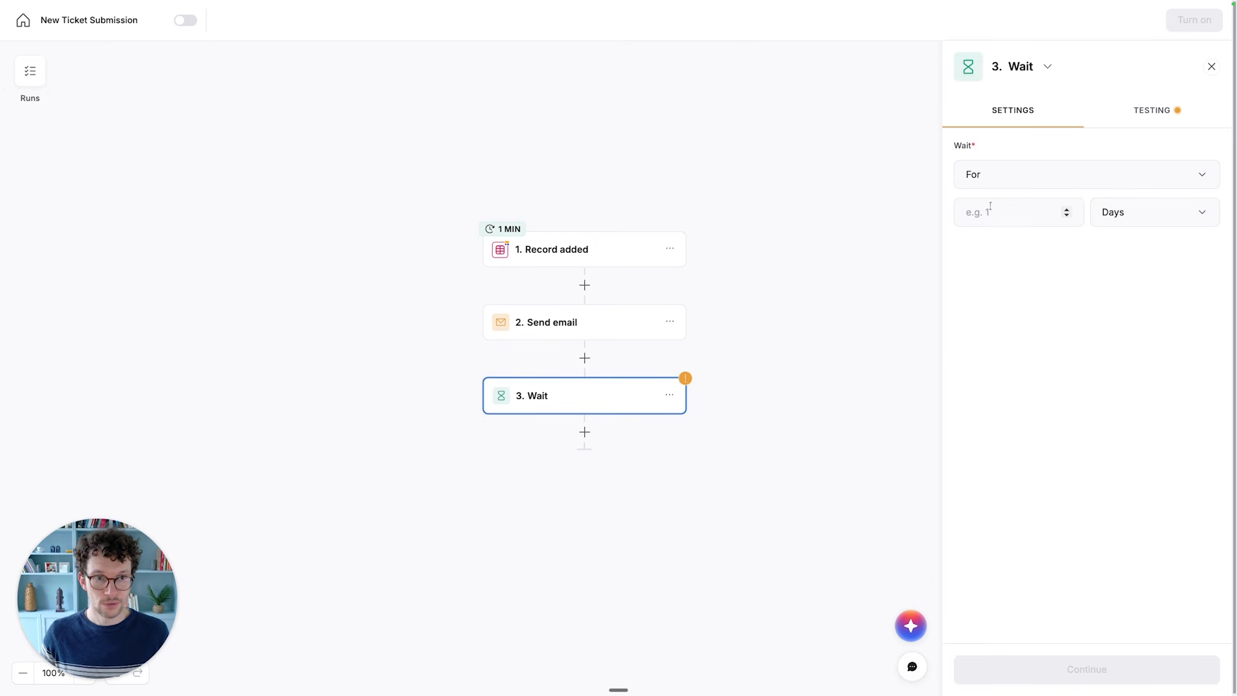
pyautogui.click(1124, 206)
pyautogui.click(1113, 277)
pyautogui.click(1039, 221)
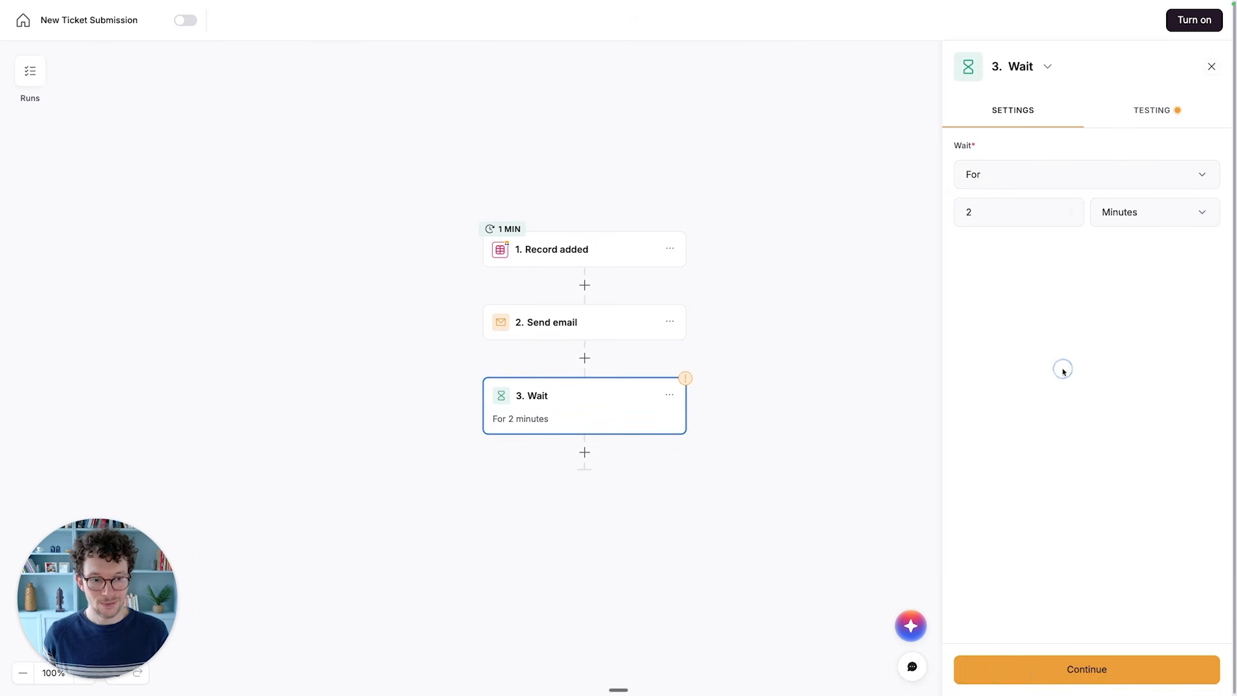
pyautogui.click(1008, 670)
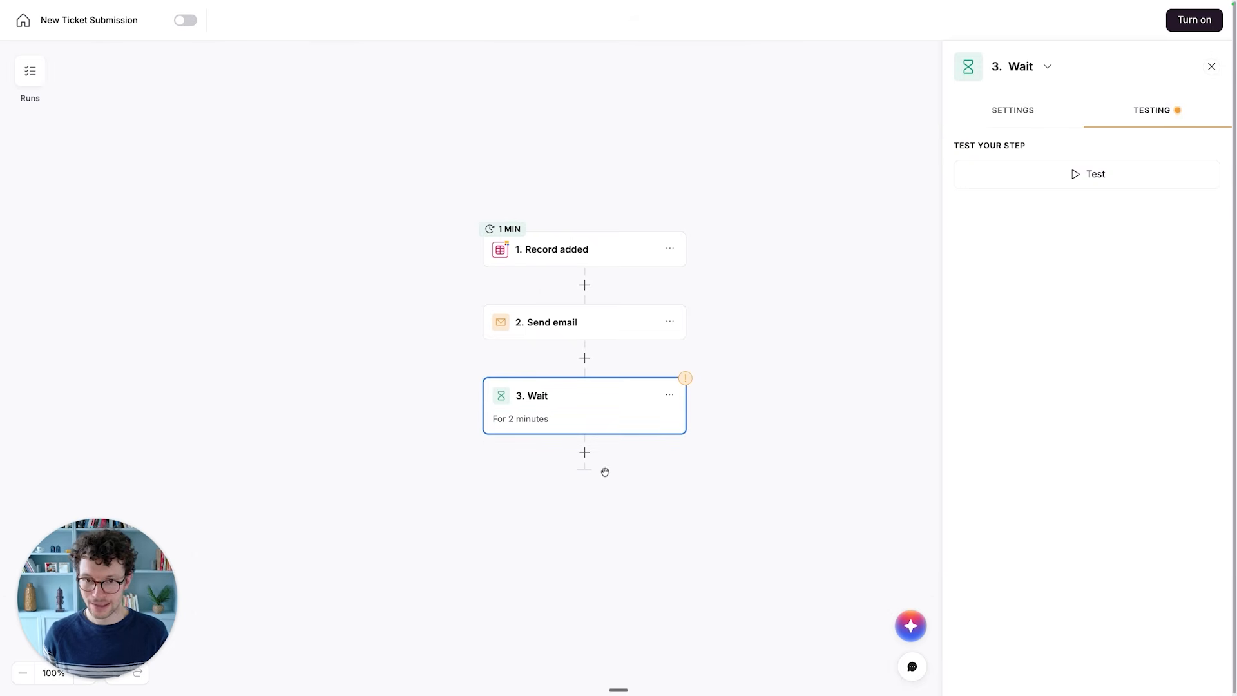
# - Add a Softr Databases Find record action after the Wait step, using the Ticketing System database and the Tickets table
pyautogui.click(584, 453)
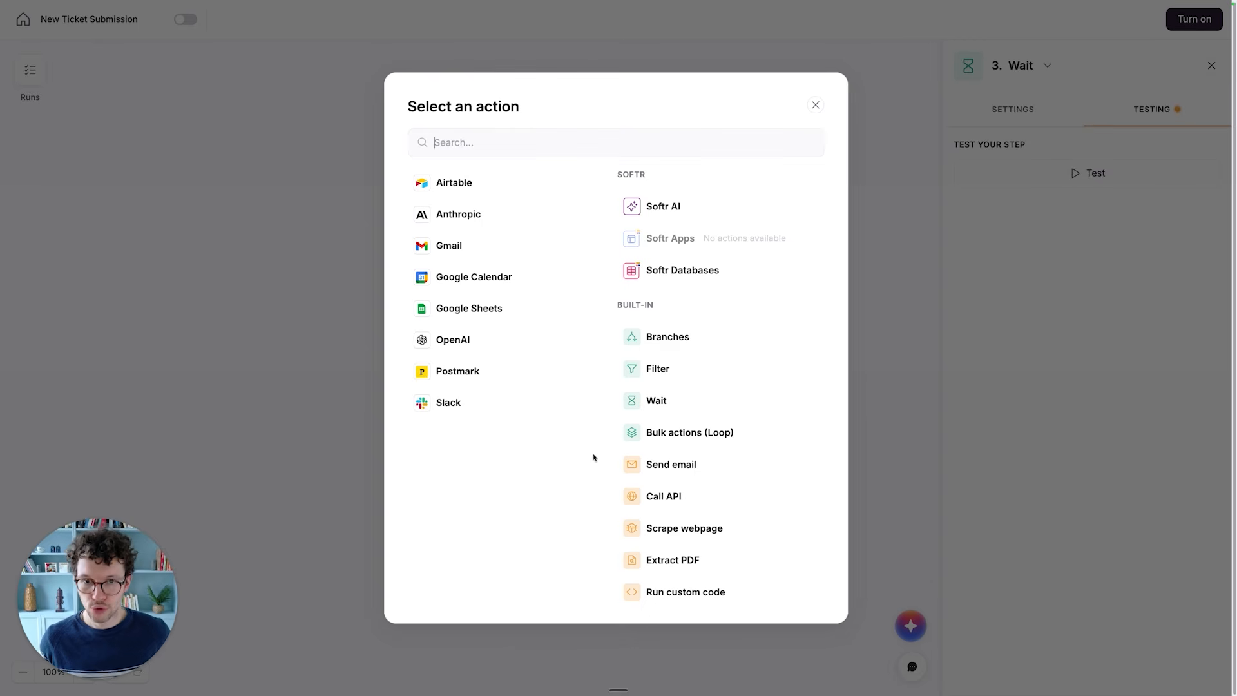
pyautogui.click(667, 282)
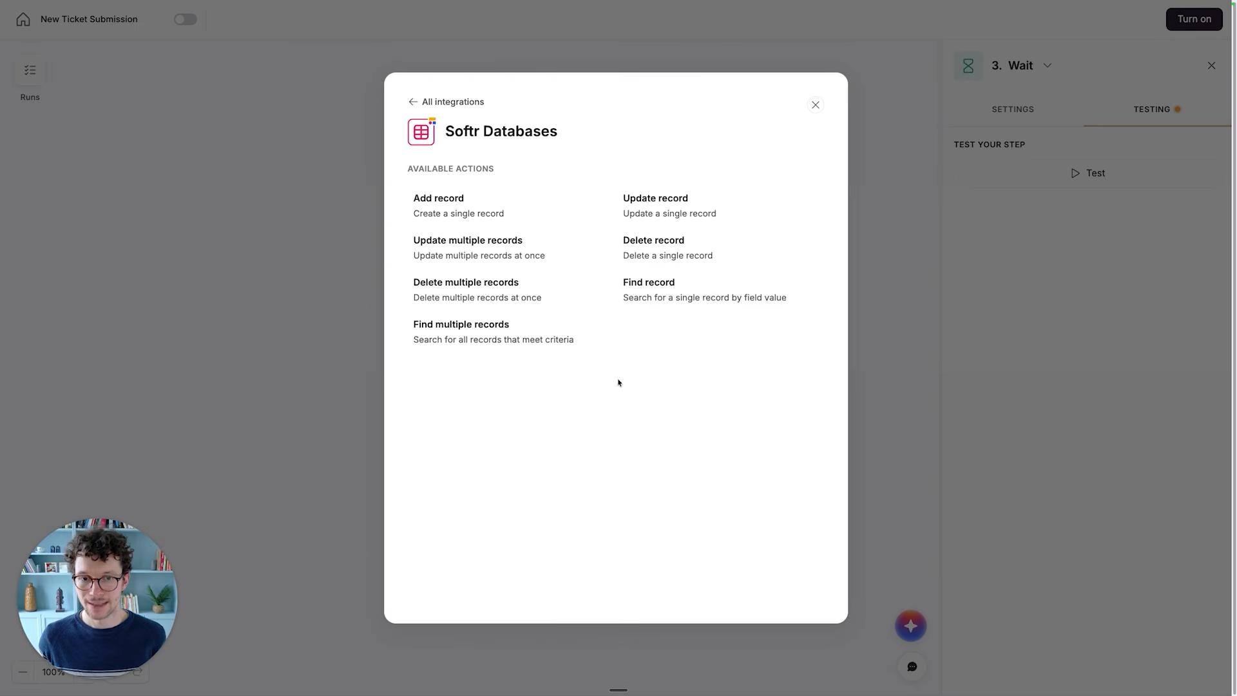
pyautogui.click(662, 304)
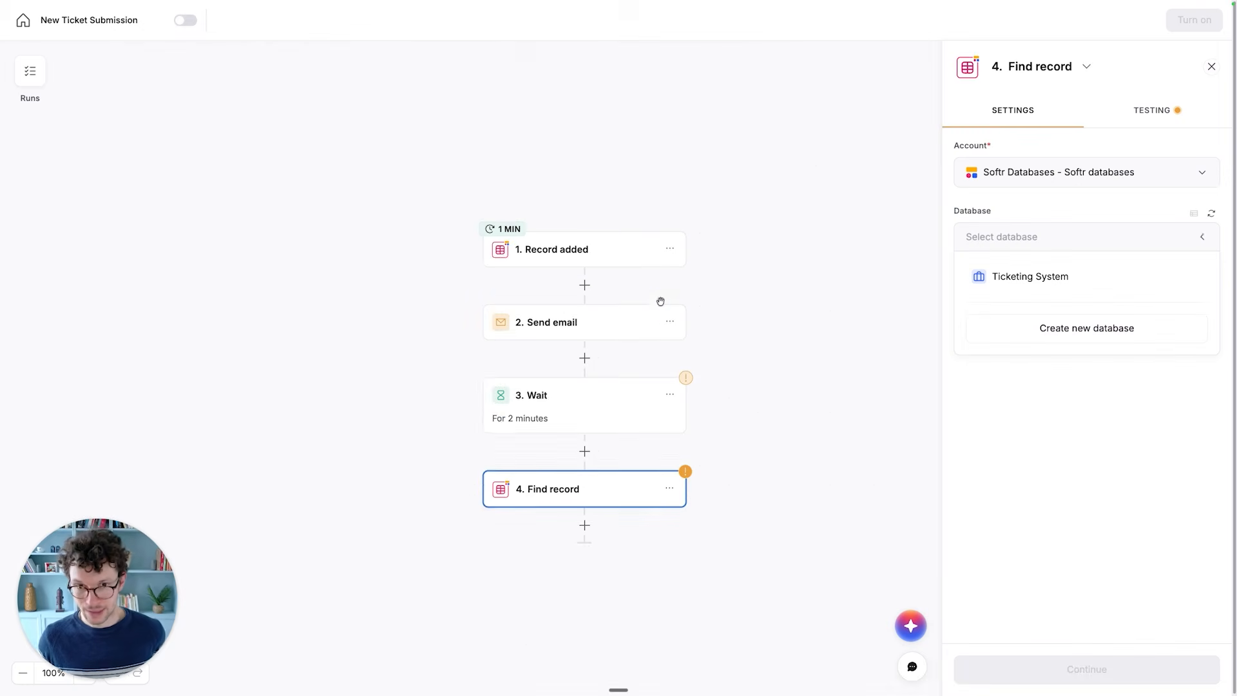
pyautogui.scroll(-1, 660, 487)
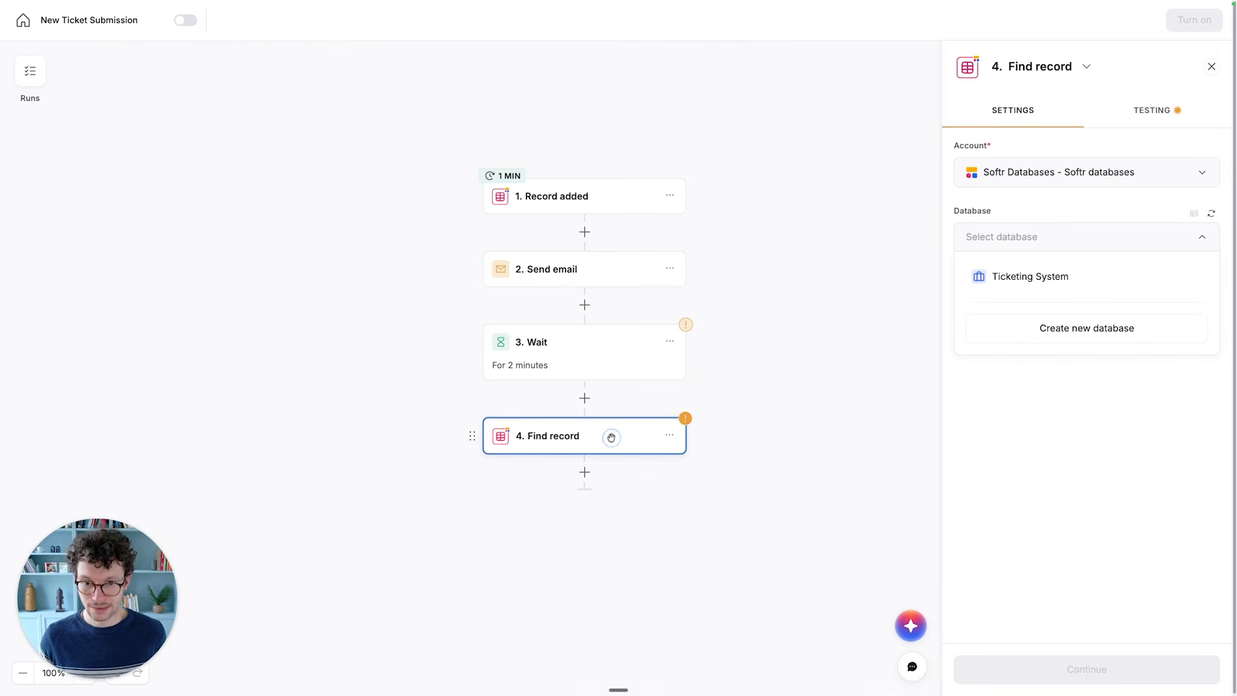
pyautogui.click(1004, 238)
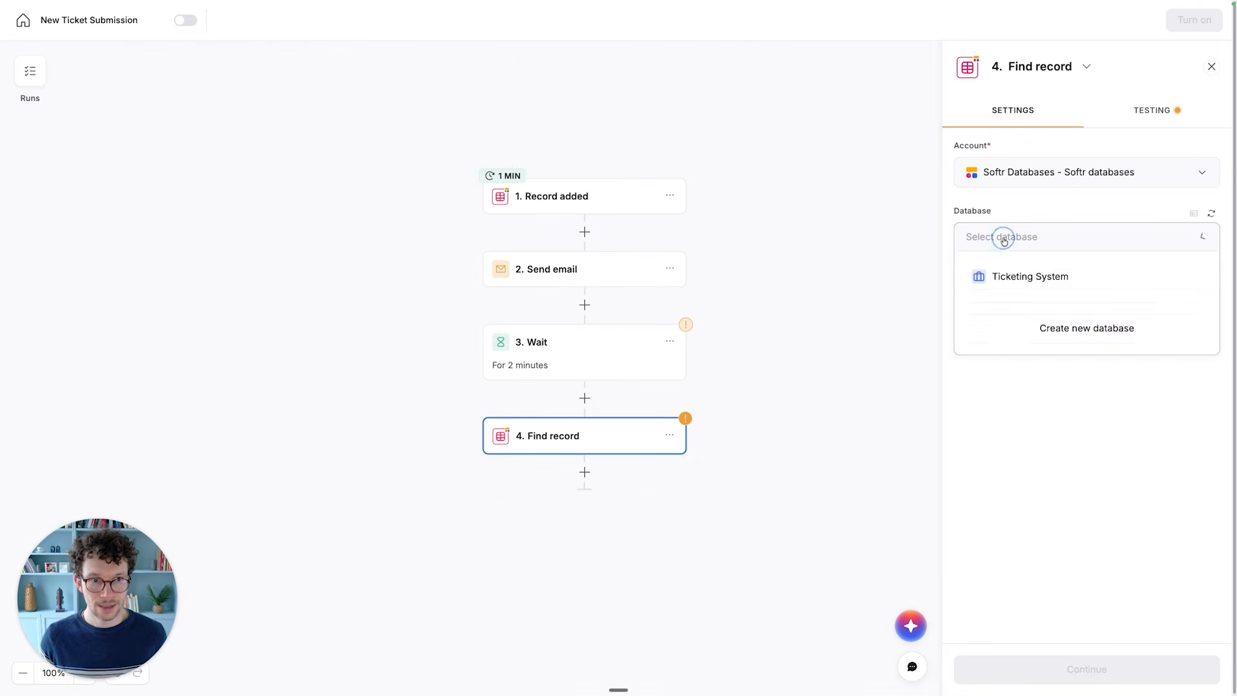
pyautogui.click(1001, 276)
pyautogui.click(1004, 300)
pyautogui.click(997, 366)
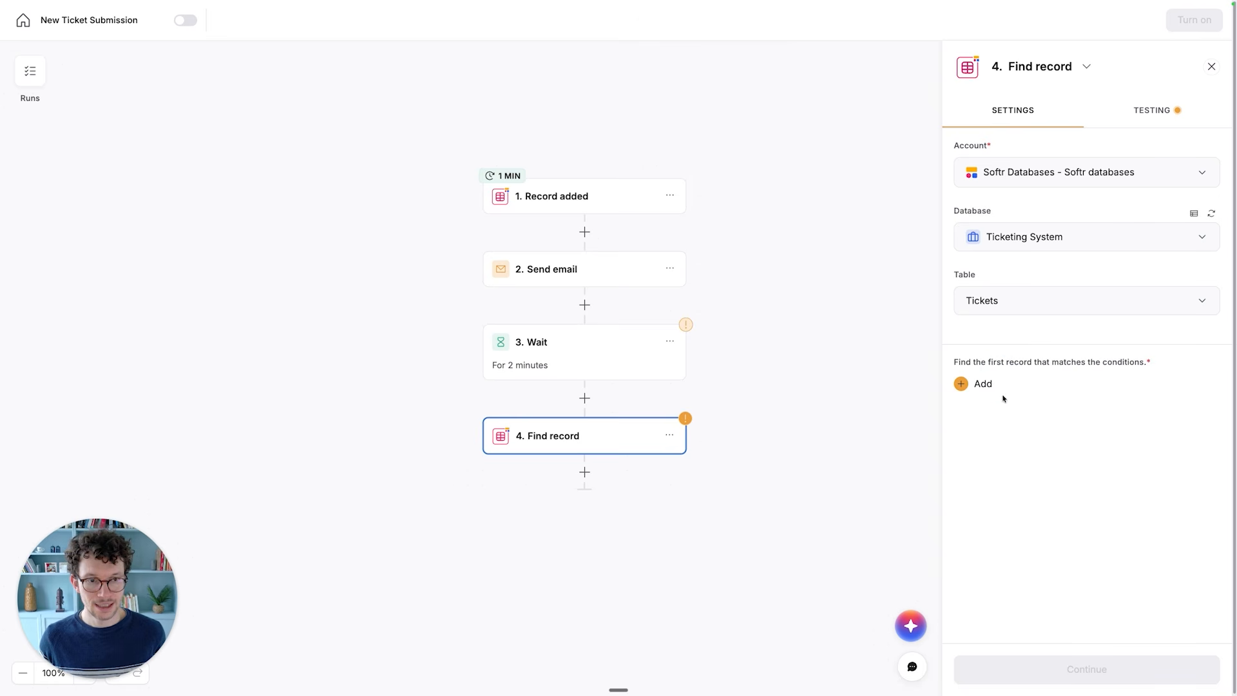
# - Add a condition on the ticket's Name field to the Find record step
pyautogui.click(979, 384)
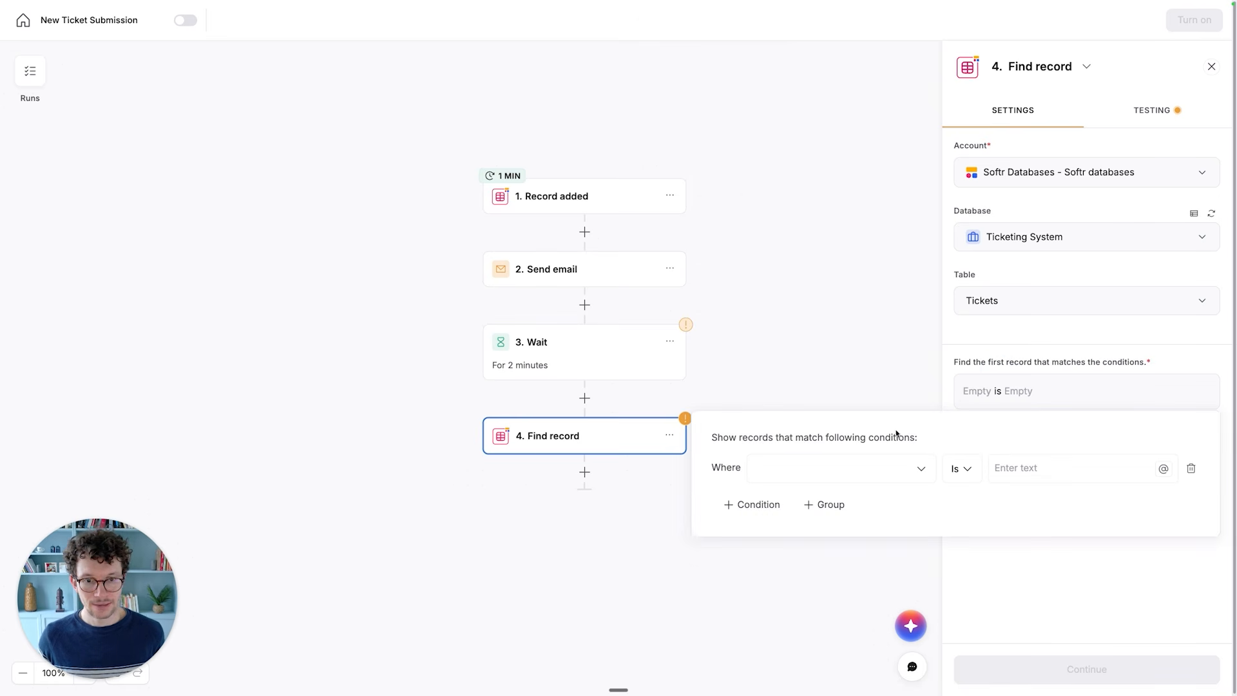
pyautogui.click(886, 470)
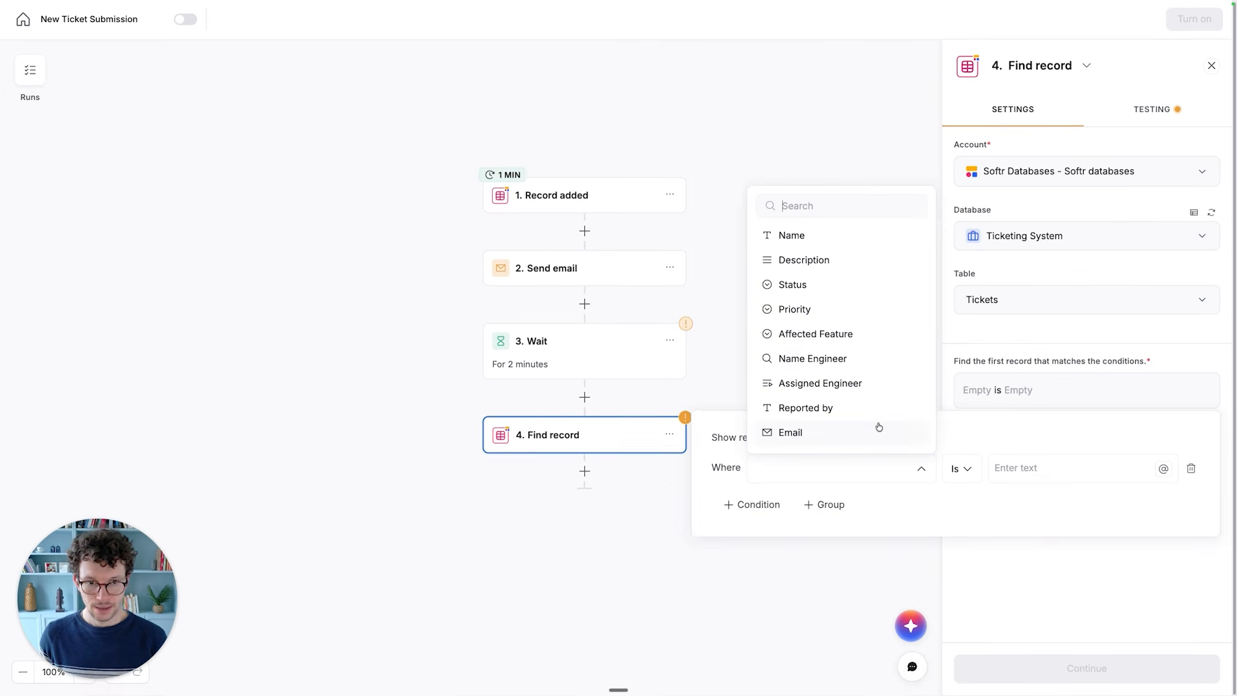
pyautogui.click(815, 238)
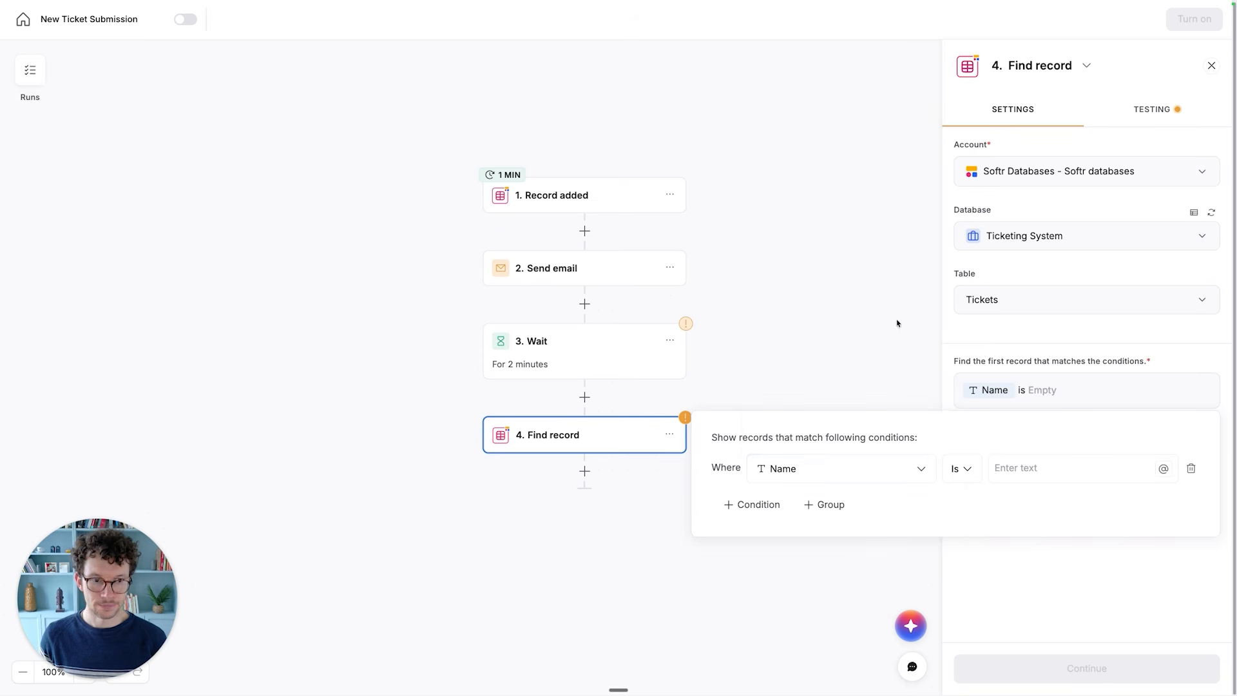
# - Set the Name condition's value to the Name field from the Record added step
pyautogui.click(1041, 465)
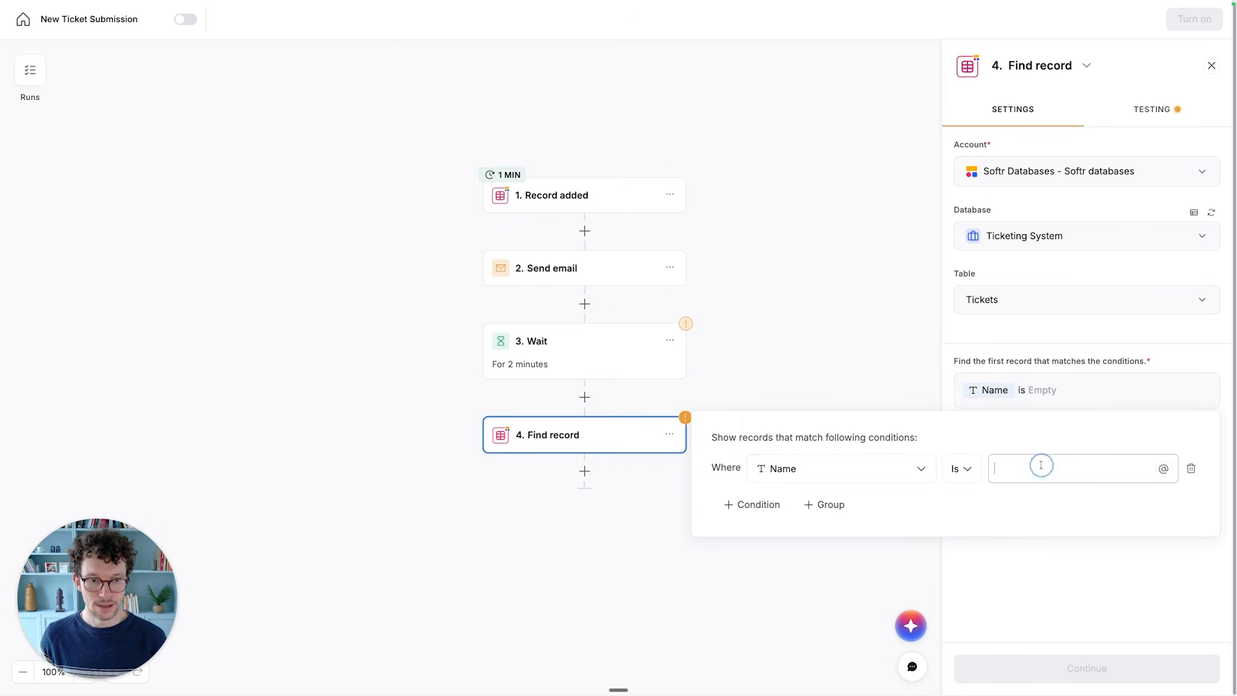
pyautogui.click(1163, 469)
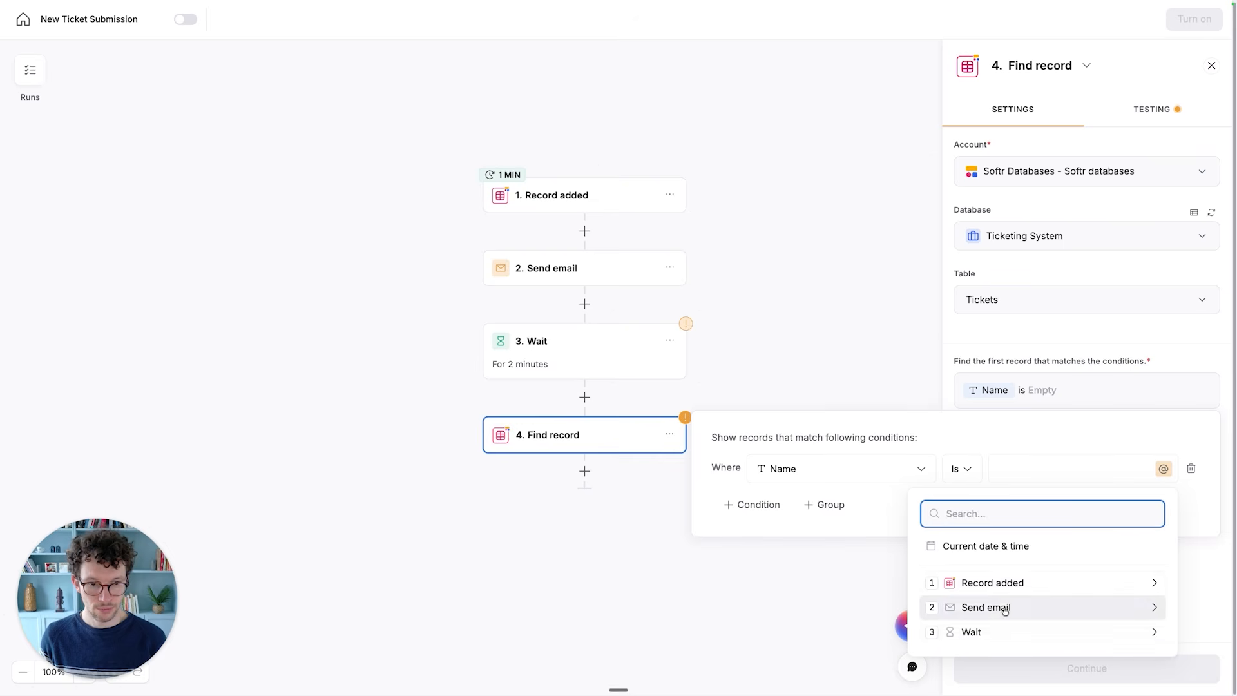
pyautogui.click(1003, 583)
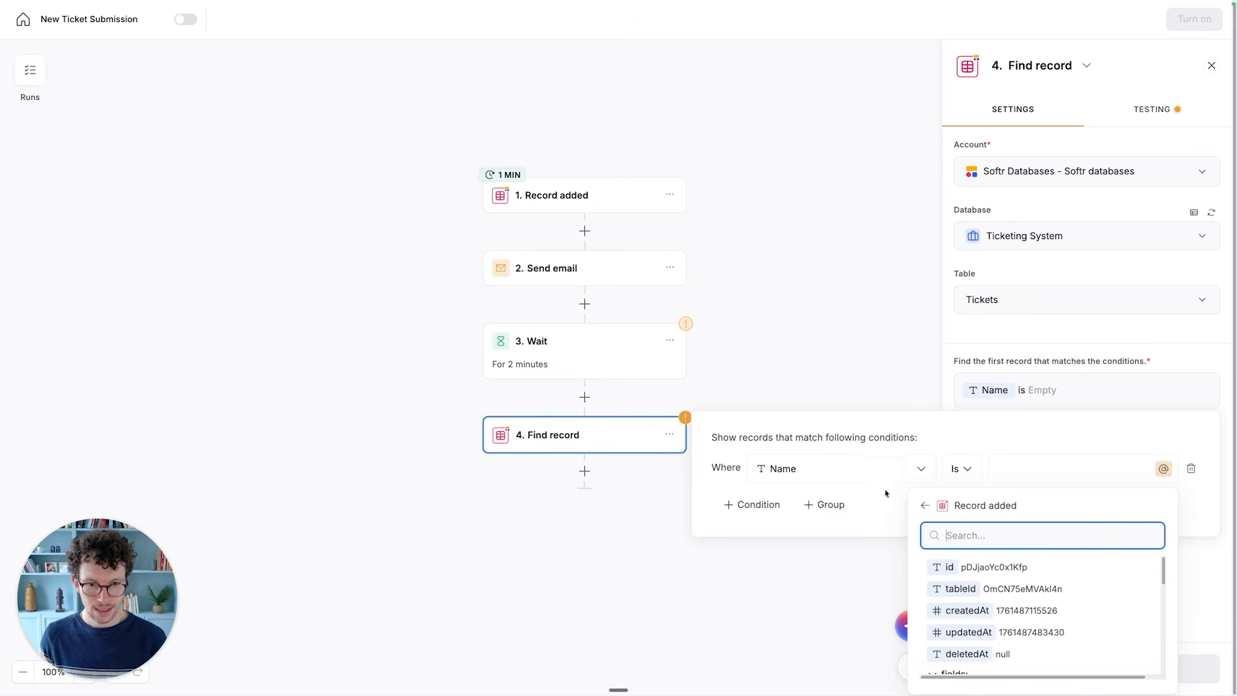
pyautogui.click(886, 467)
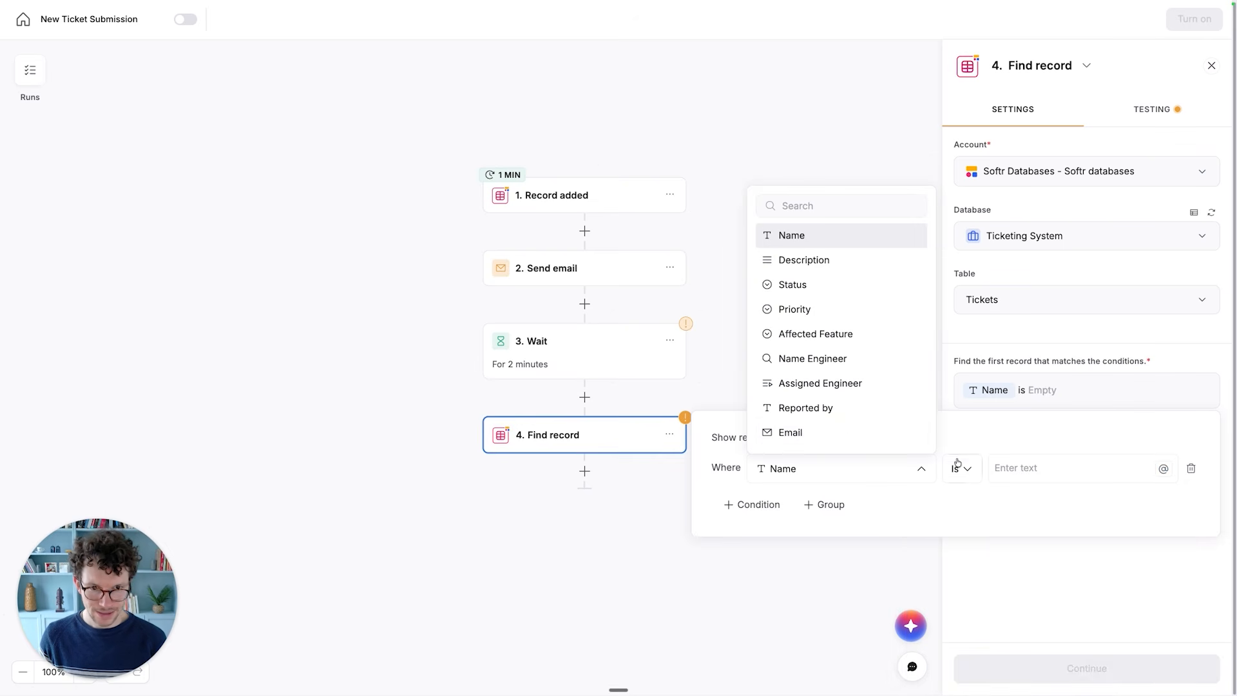
pyautogui.click(1028, 471)
pyautogui.click(1060, 471)
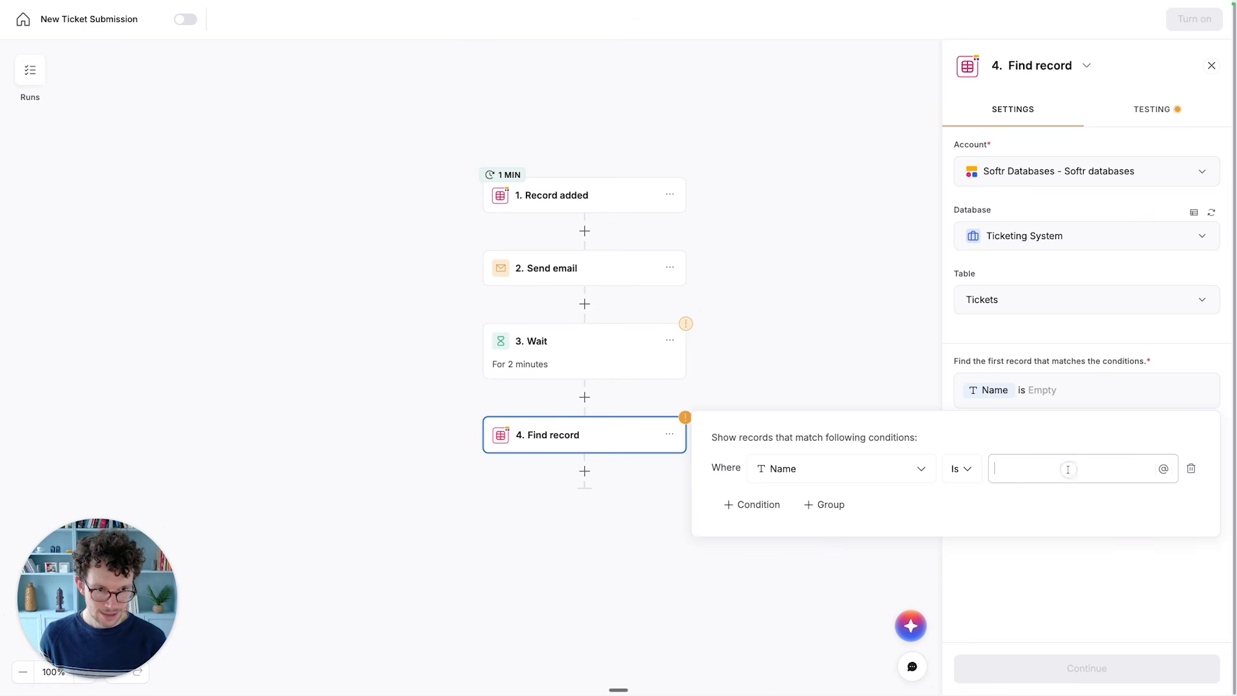
pyautogui.click(1162, 470)
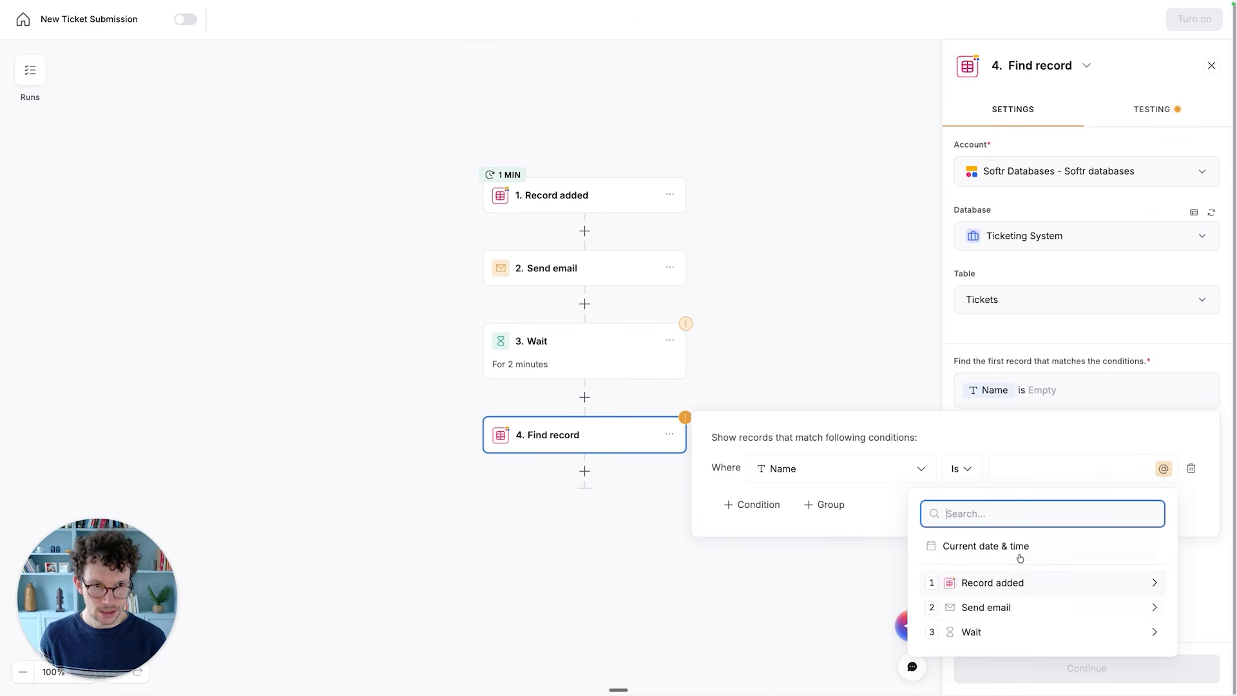
pyautogui.click(1021, 584)
pyautogui.scroll(-3, 1015, 596)
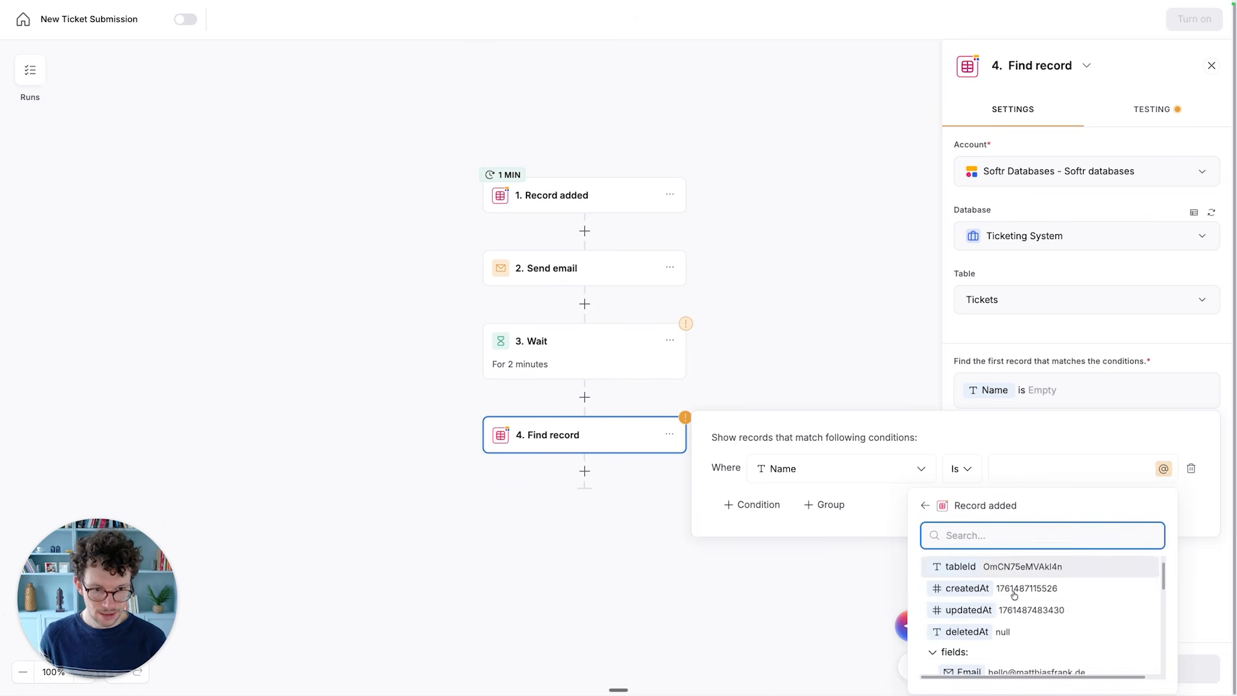
pyautogui.scroll(-5, 1014, 601)
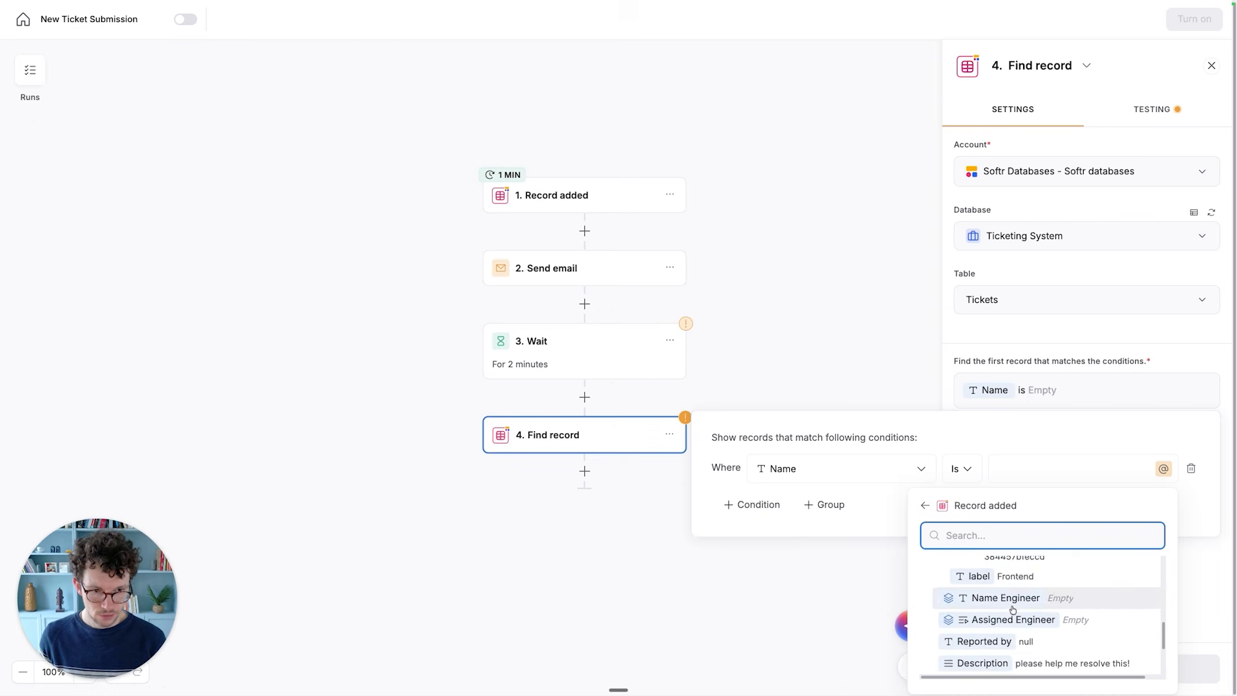
pyautogui.scroll(-4, 1012, 609)
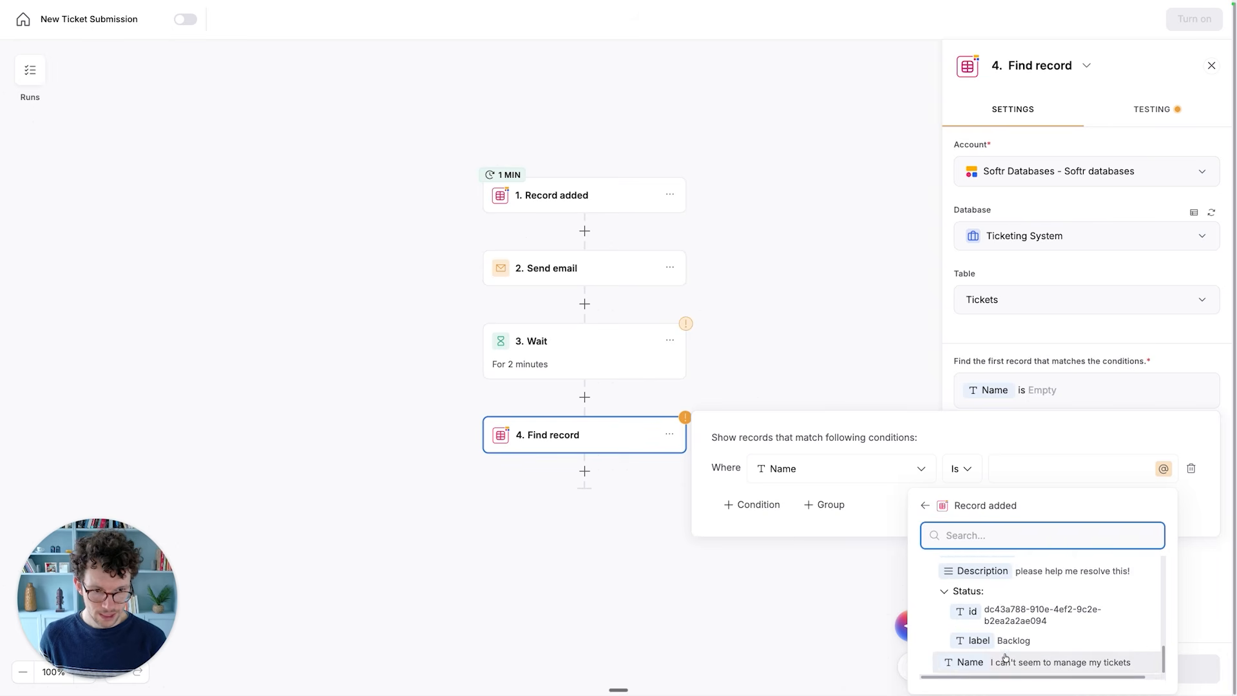
pyautogui.click(1009, 657)
pyautogui.click(1038, 372)
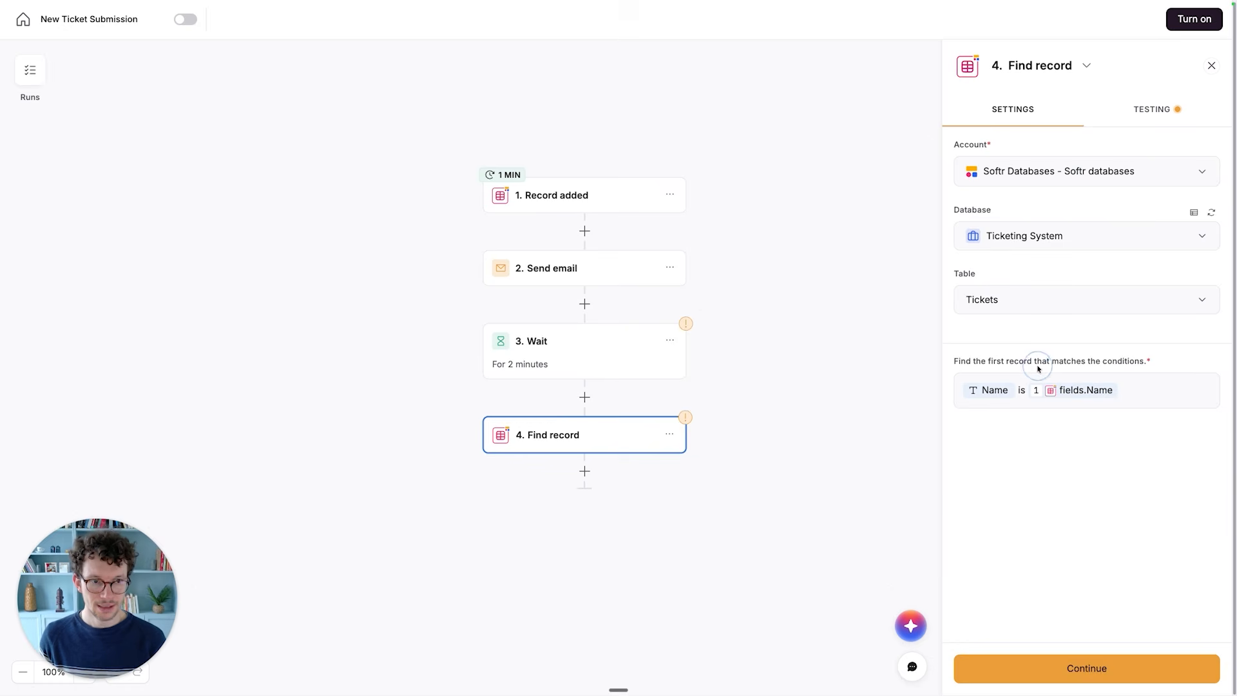
# - Test the Find record step, review the returned ticket fields, and return to its settings
pyautogui.click(1165, 111)
pyautogui.click(1096, 173)
pyautogui.scroll(-1, 1005, 361)
pyautogui.scroll(1, 1019, 244)
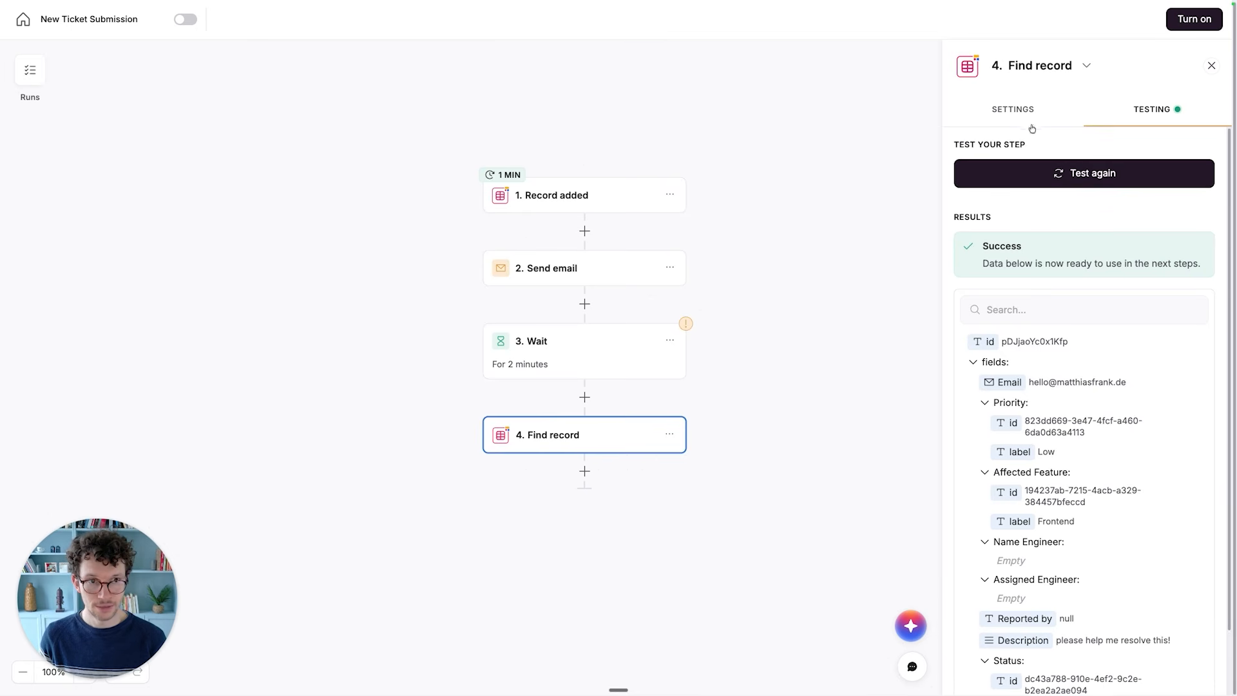
pyautogui.click(1030, 123)
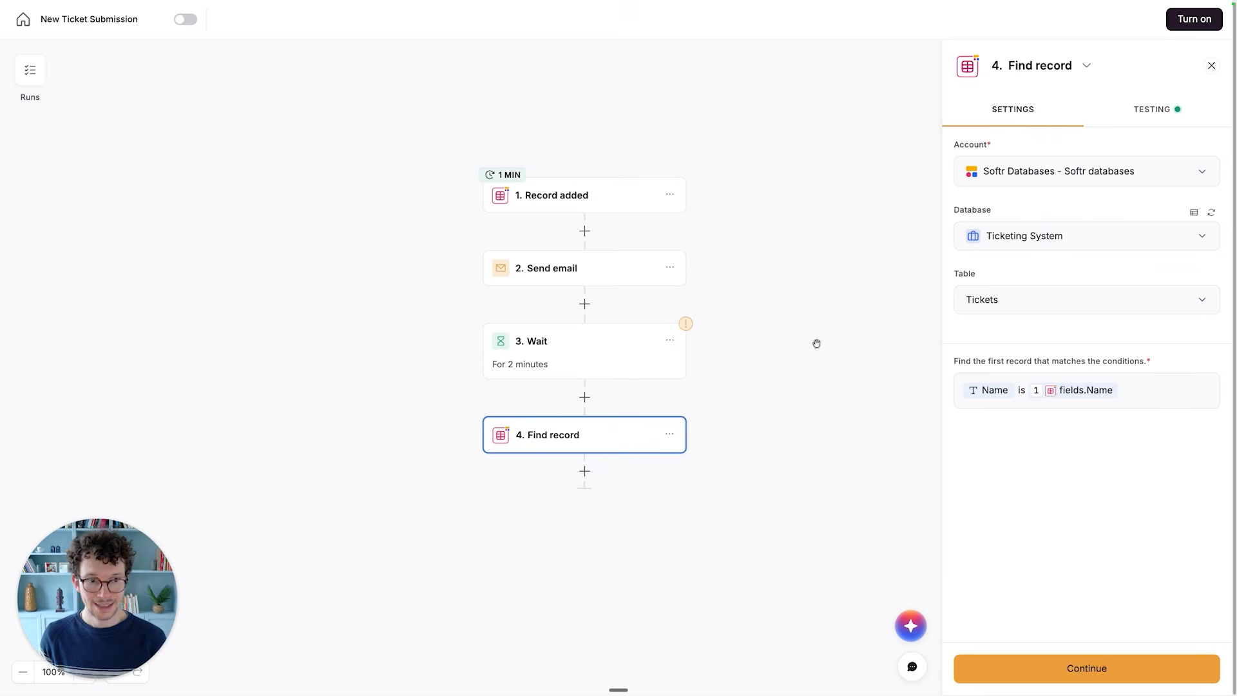
# - Add a second Softr Databases Find record action at the end of the workflow
pyautogui.click(583, 475)
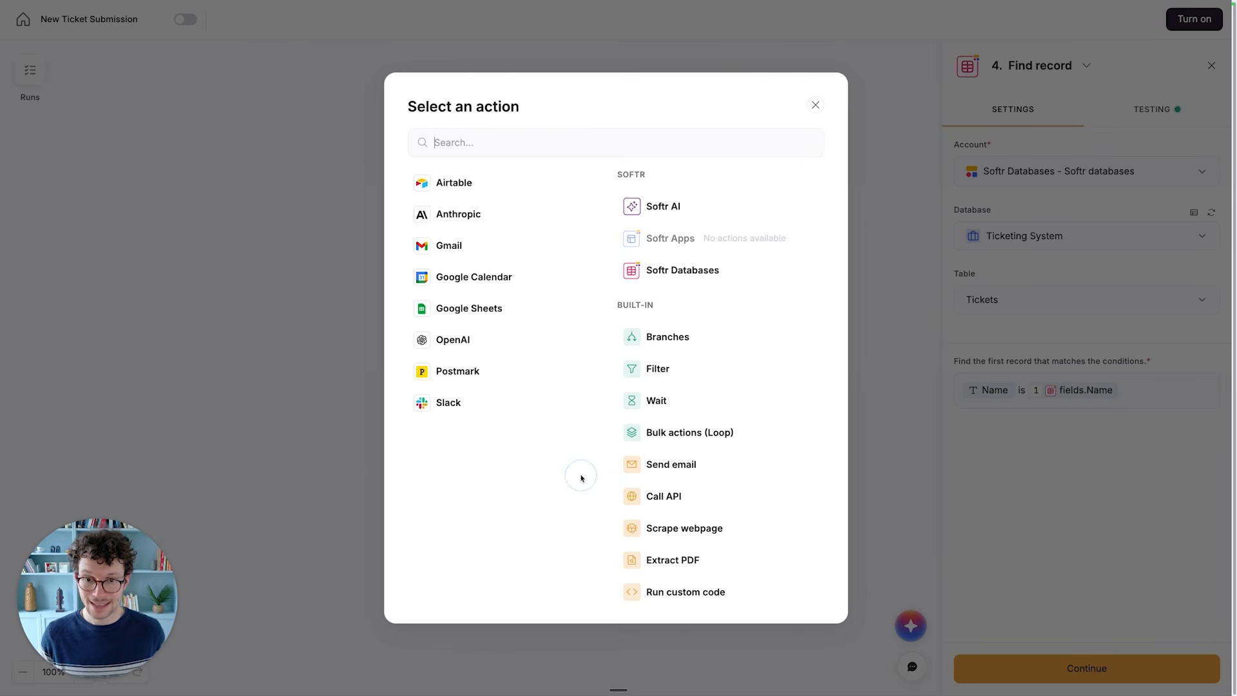
pyautogui.click(664, 271)
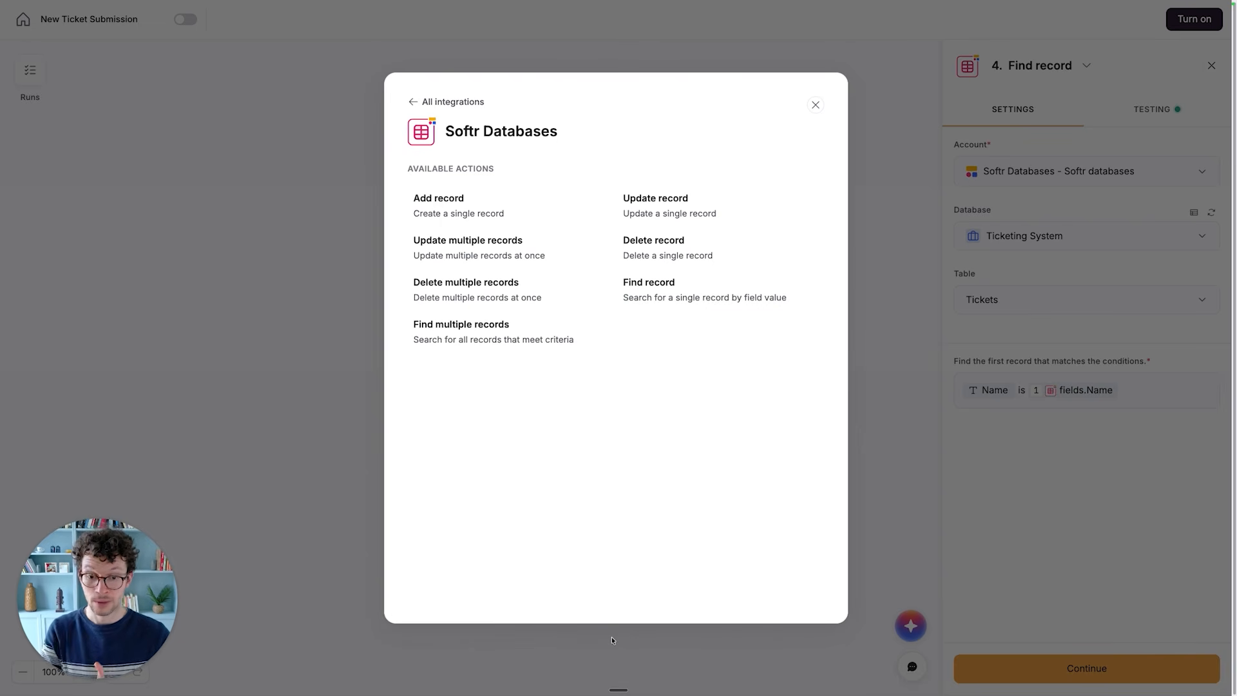
pyautogui.click(641, 291)
# - Rename step 4, the first Find record action, as Get updated ticket
pyautogui.click(543, 441)
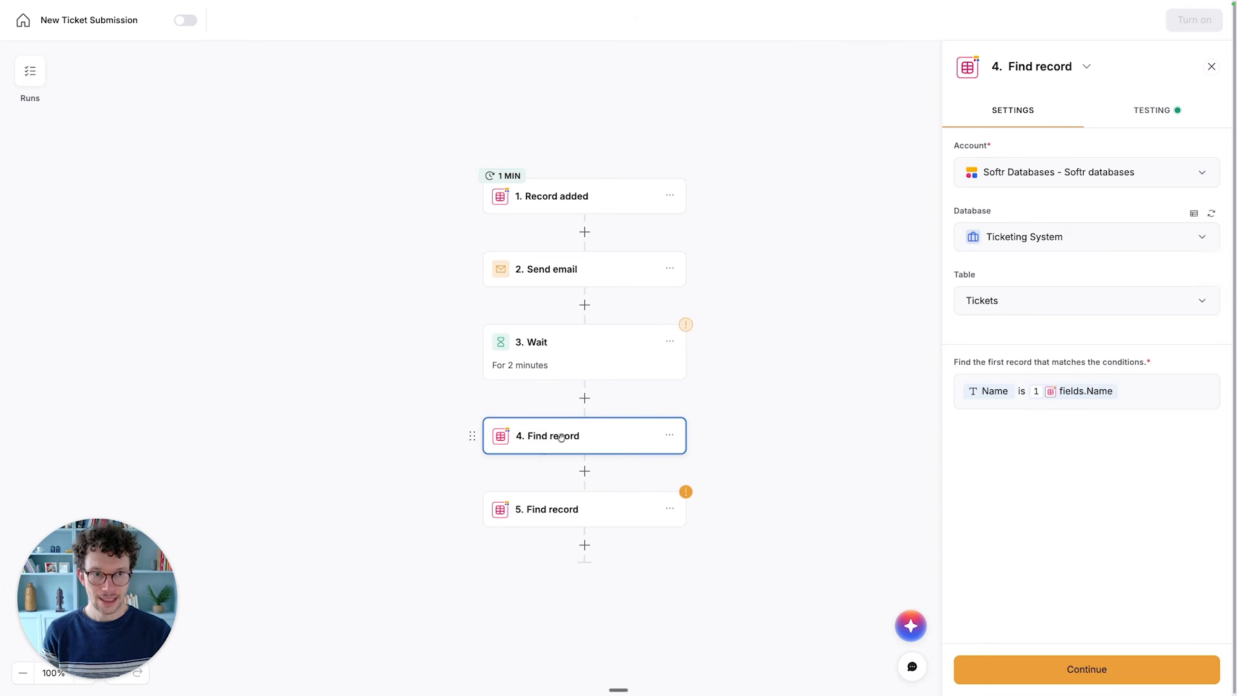
pyautogui.click(1084, 68)
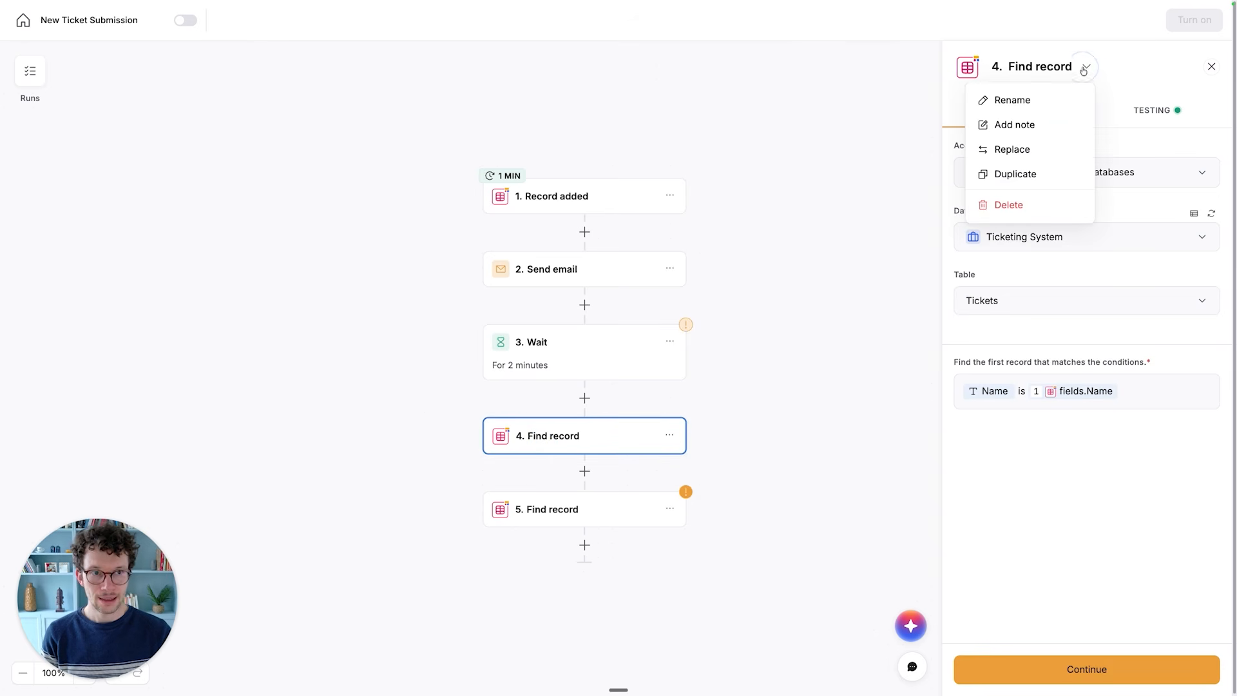
pyautogui.click(1003, 100)
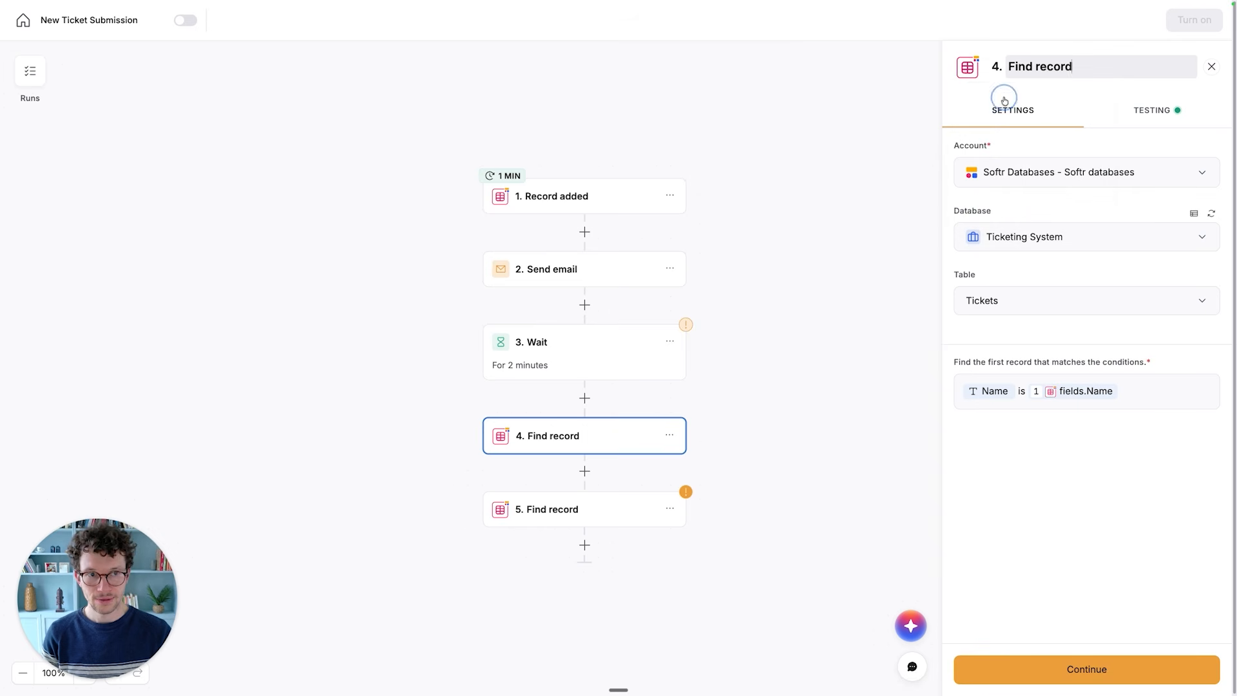
pyautogui.press('super+a')
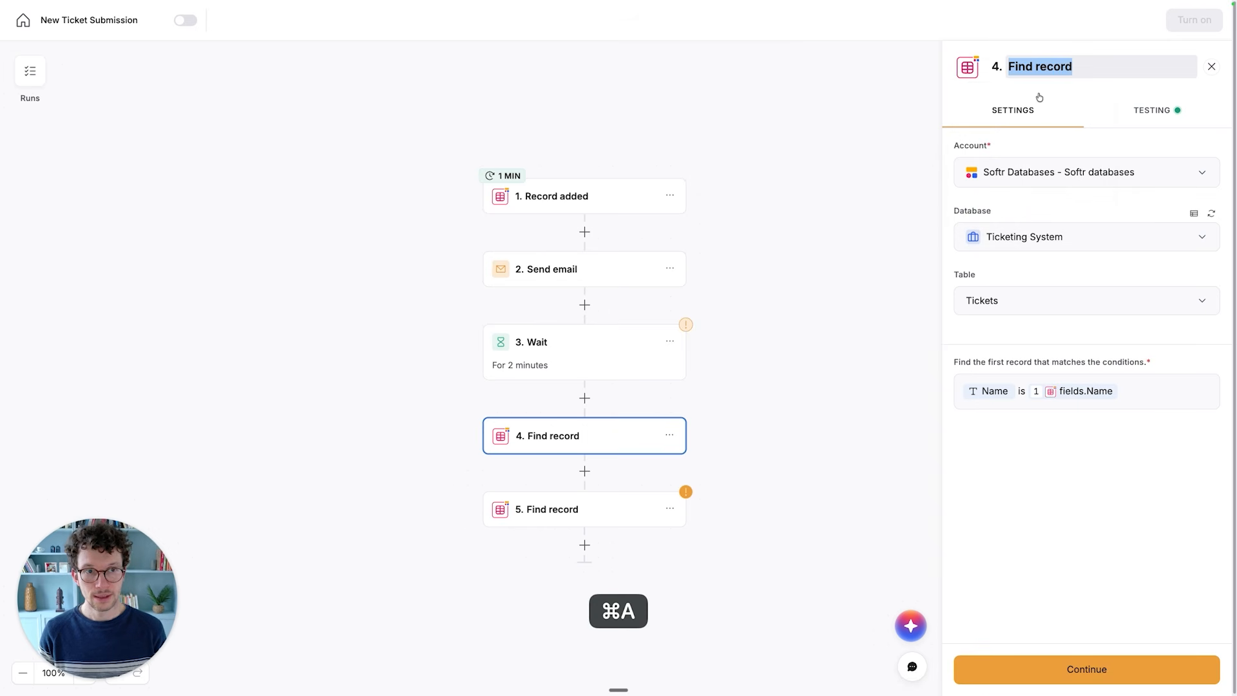
pyautogui.write('Get updated ticket')
pyautogui.press('Return')
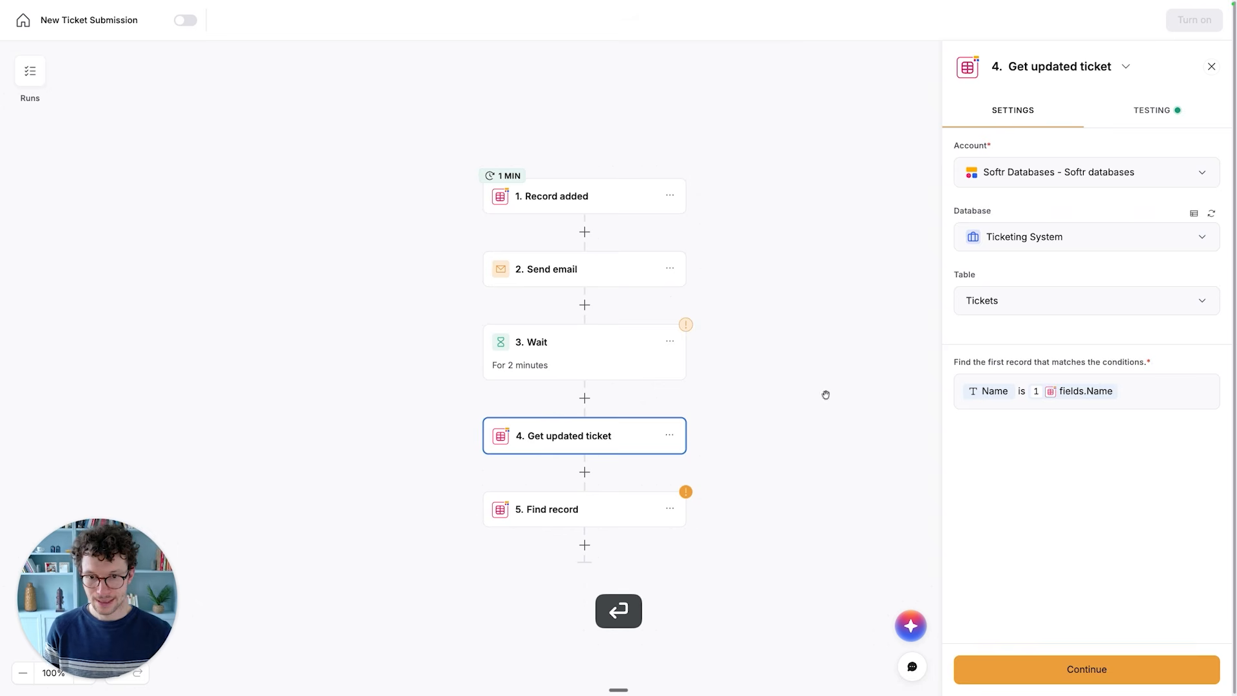
# - Rename step 5, the second Find record action, as Find matching engineer
pyautogui.click(586, 498)
pyautogui.click(1086, 67)
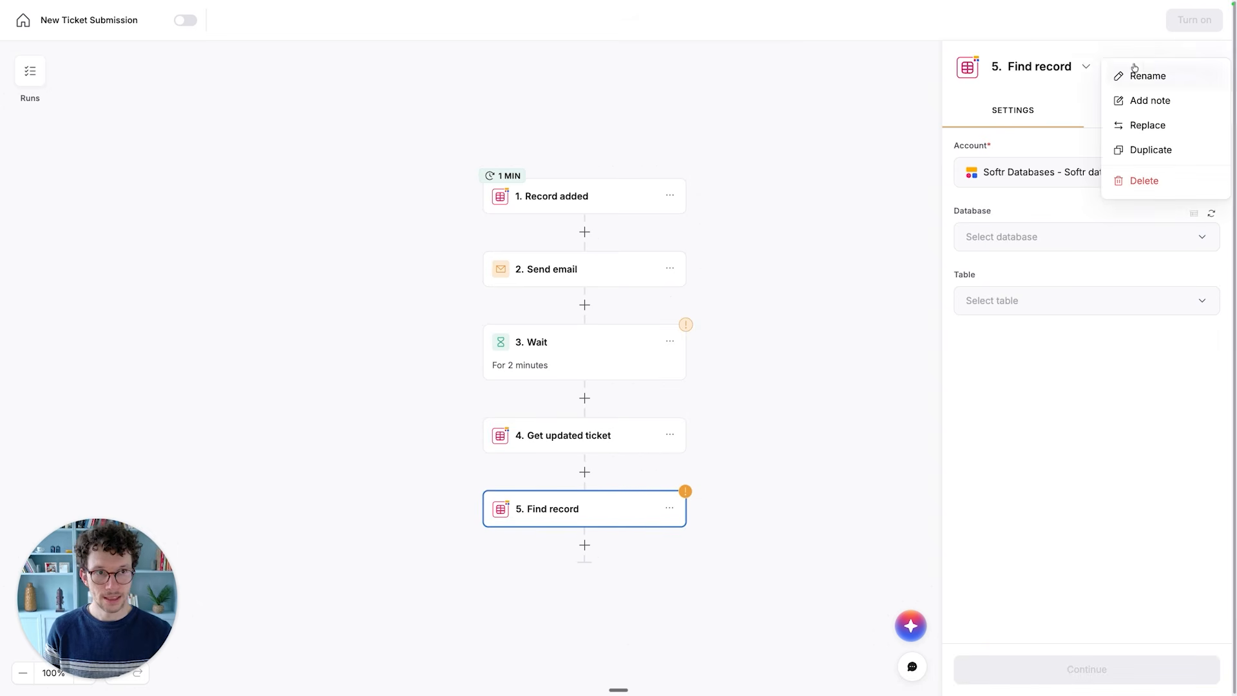
pyautogui.click(1134, 69)
pyautogui.press('super+a')
pyautogui.write('Find mat')
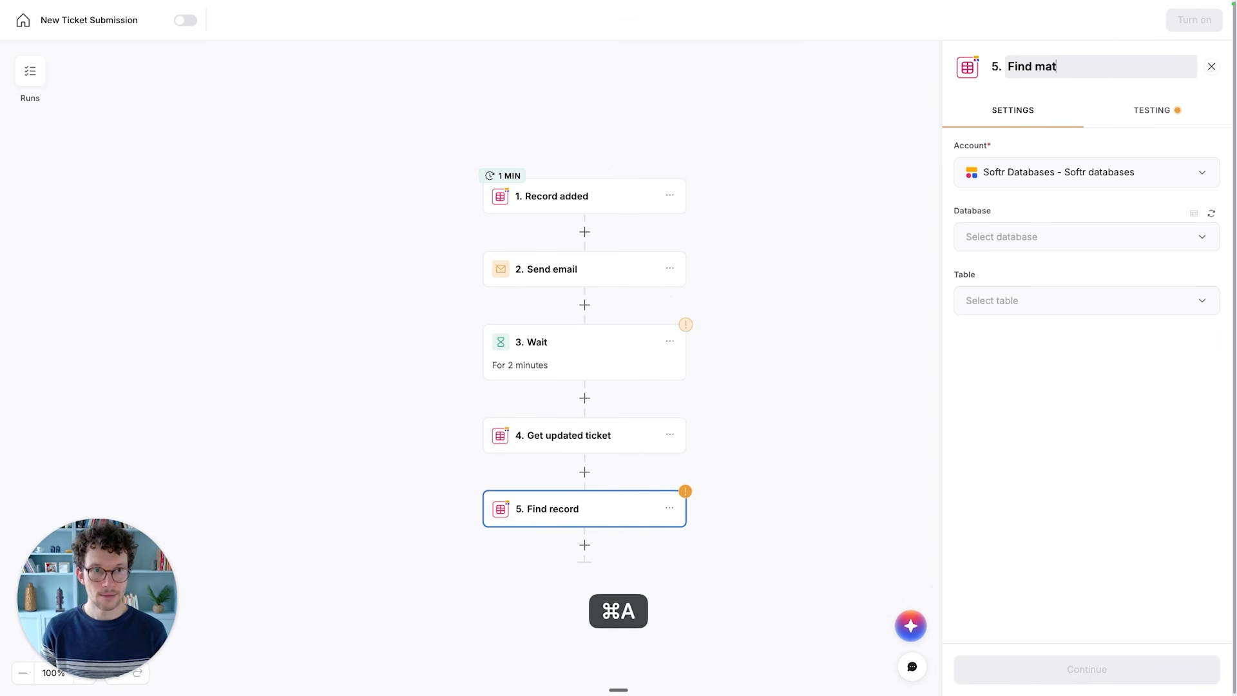
pyautogui.write('ching engineer')
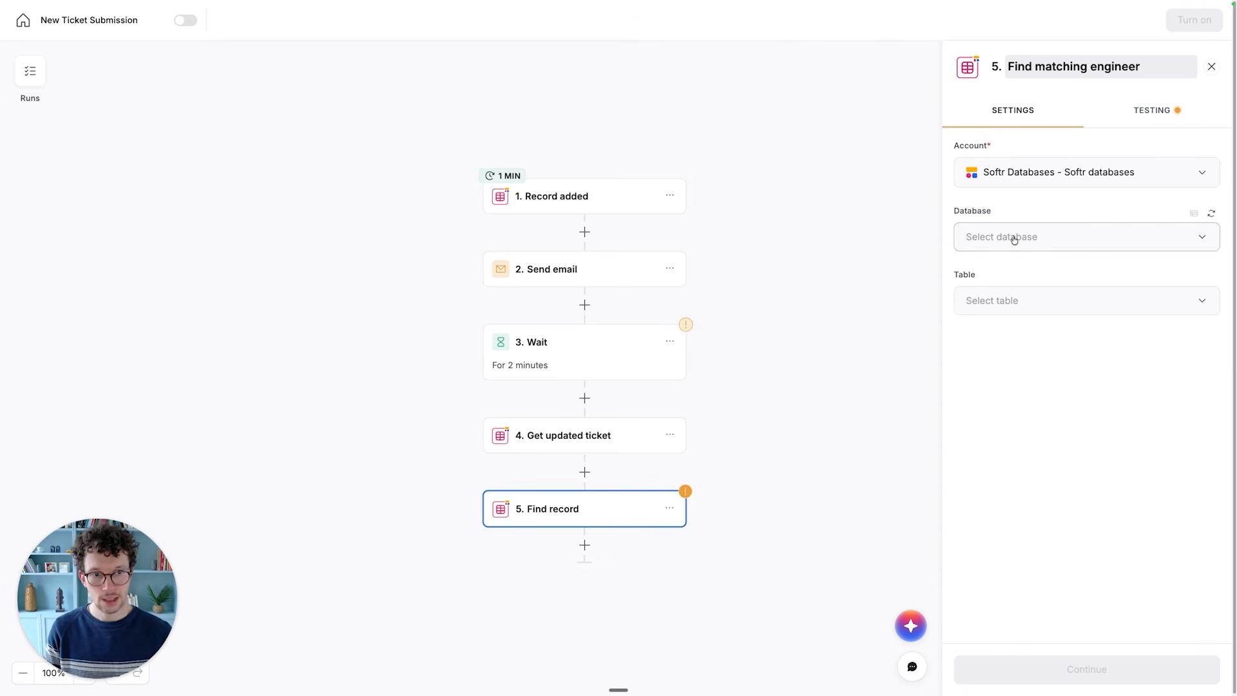
# - Set the Find matching engineer step to use the Ticketing System database and the Users table
pyautogui.click(1014, 238)
pyautogui.click(1004, 274)
pyautogui.click(1009, 297)
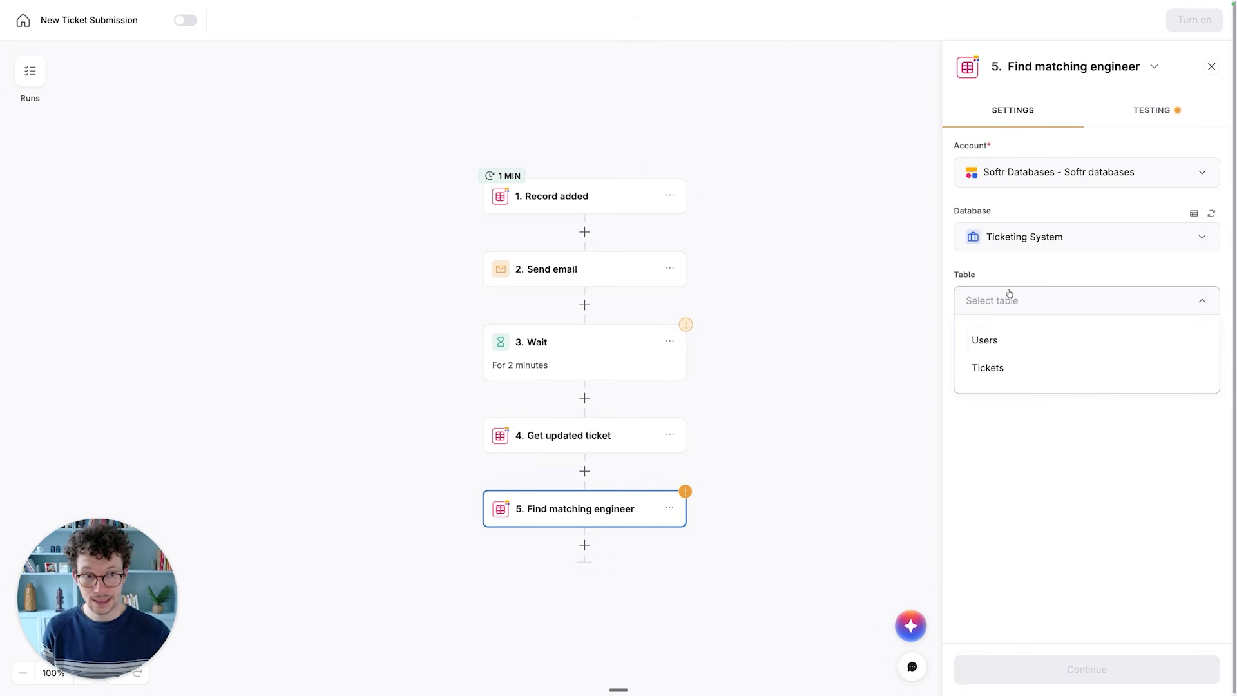
pyautogui.click(1002, 342)
# - Add a condition on the Speciality field with the operator Is any of to the Find matching engineer step
pyautogui.click(980, 385)
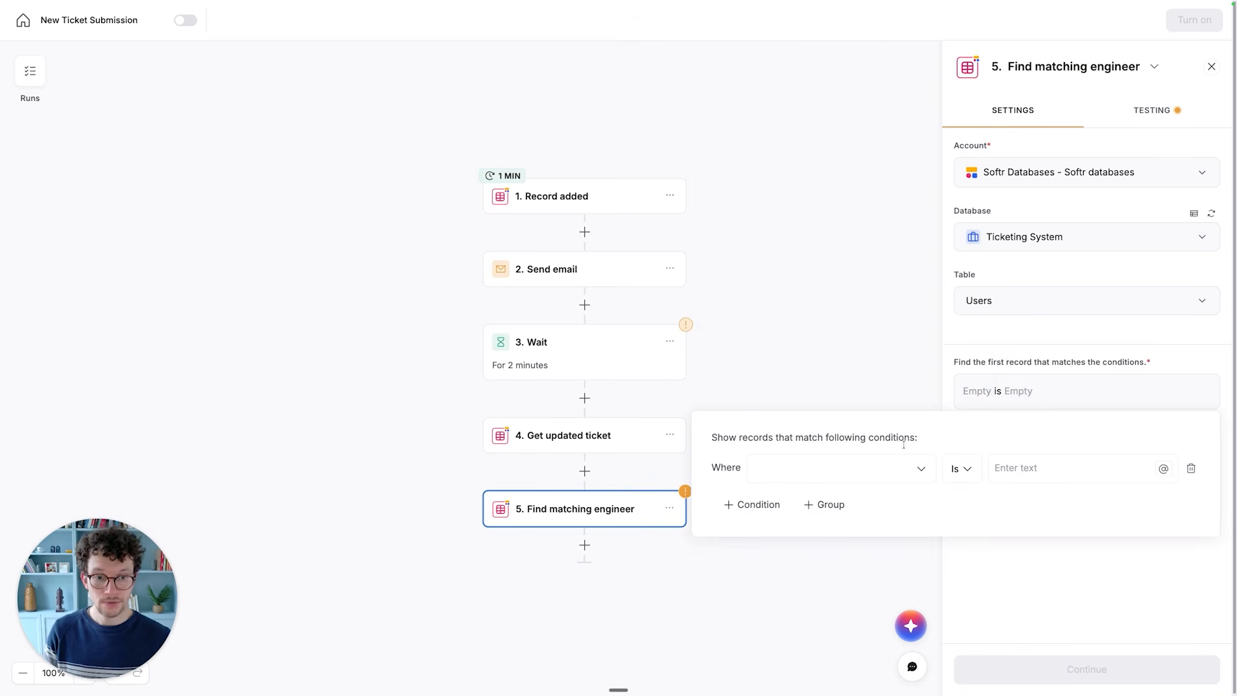
pyautogui.click(837, 475)
pyautogui.click(815, 554)
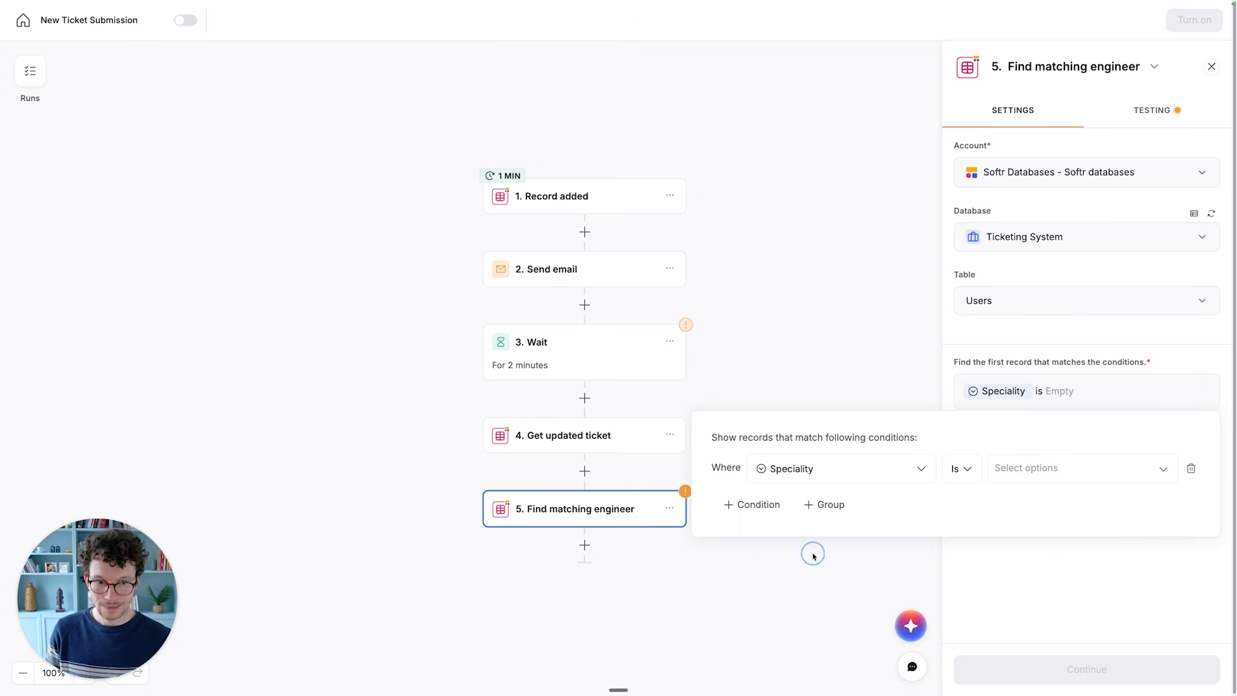
pyautogui.click(960, 470)
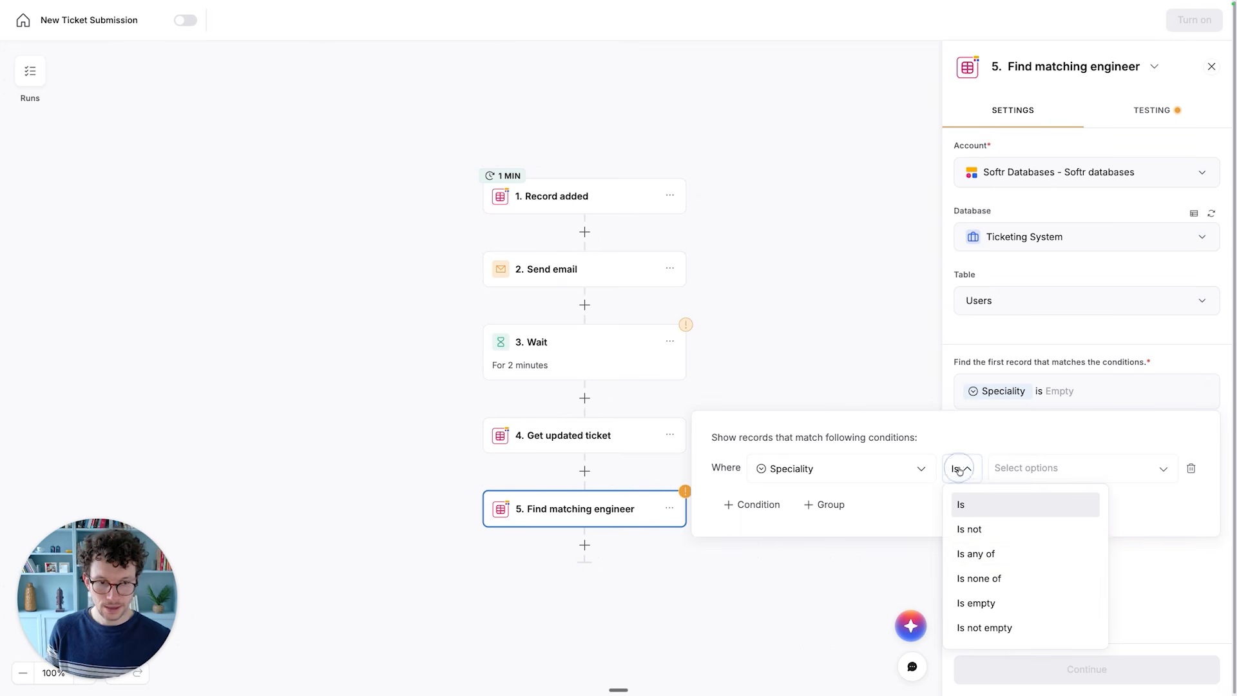
pyautogui.click(975, 555)
# - Set the Speciality condition's value to the Affected Feature label from the Get updated ticket step
pyautogui.click(1034, 478)
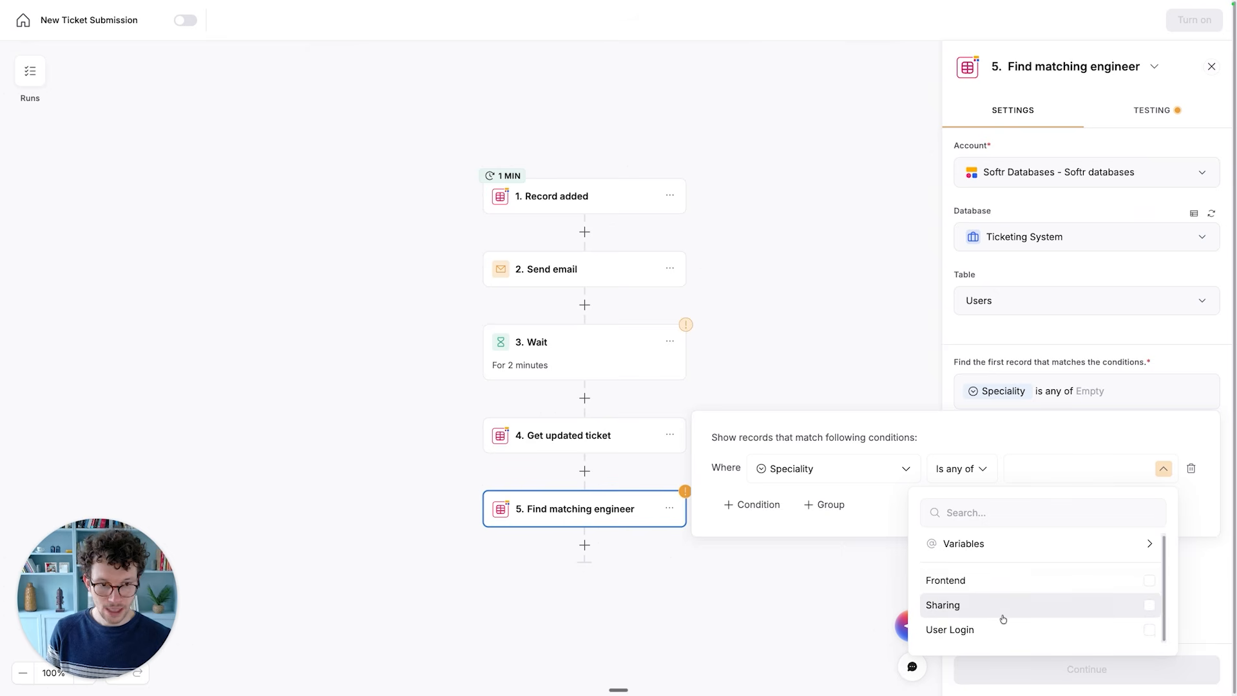
pyautogui.click(970, 547)
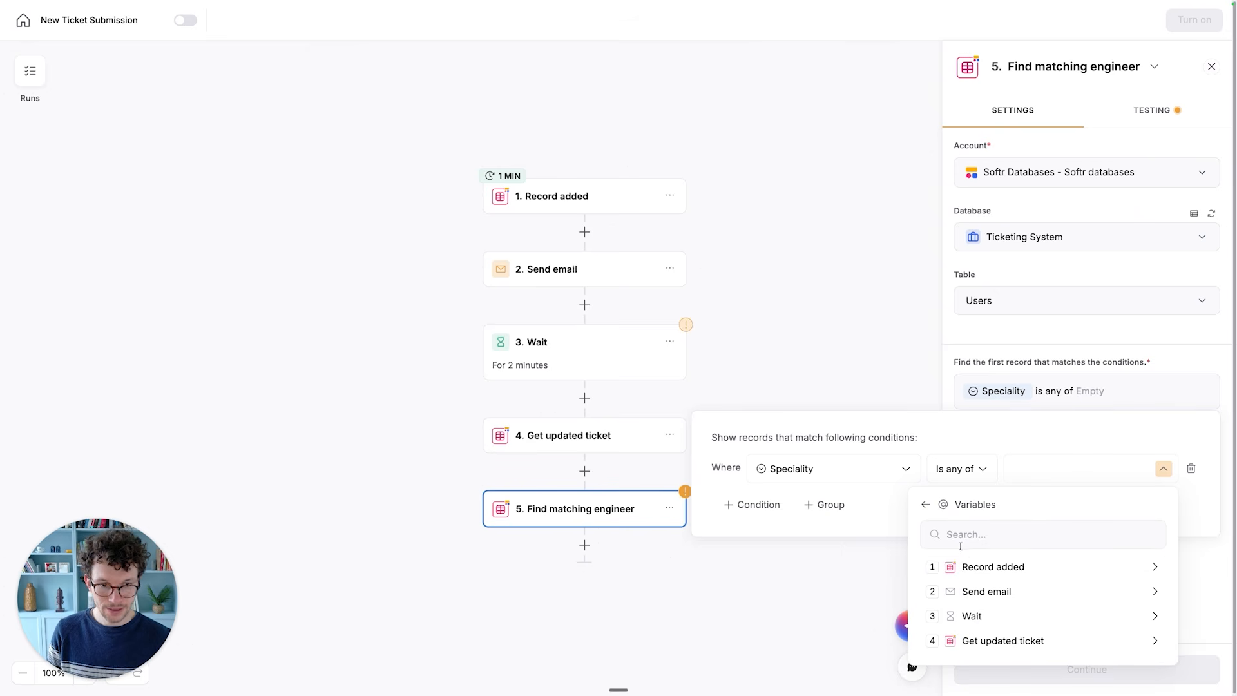
pyautogui.click(998, 639)
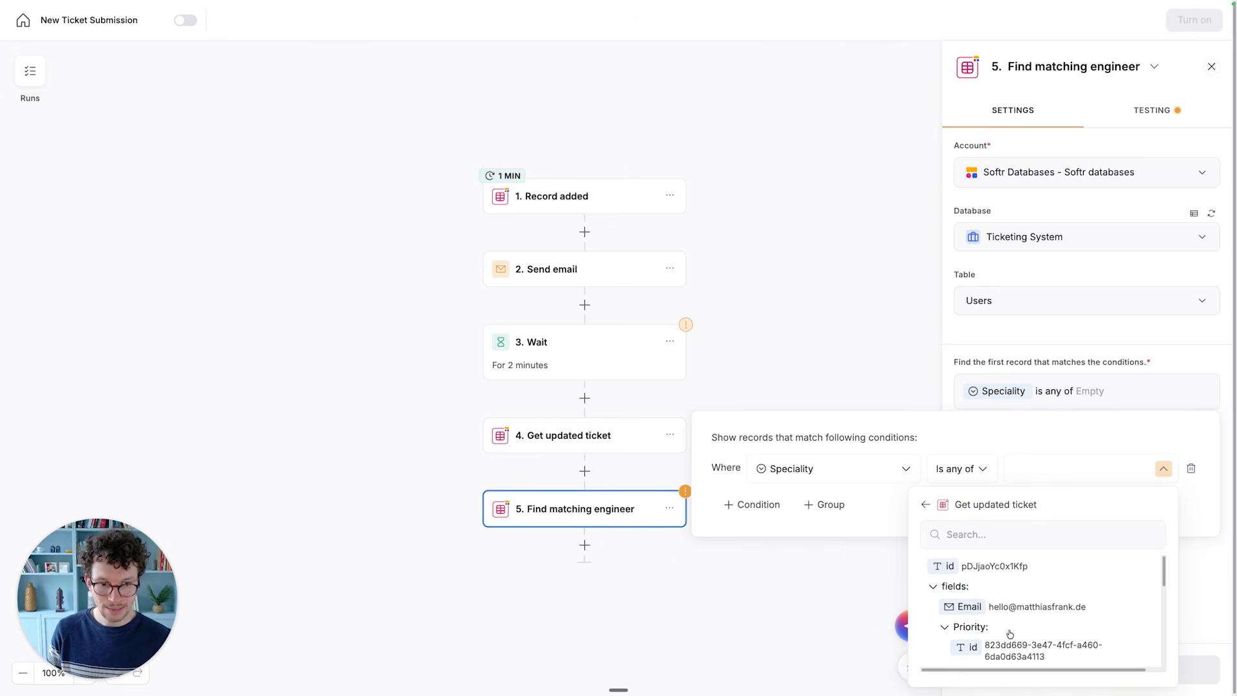
pyautogui.scroll(-3, 1005, 635)
pyautogui.scroll(-3, 1010, 633)
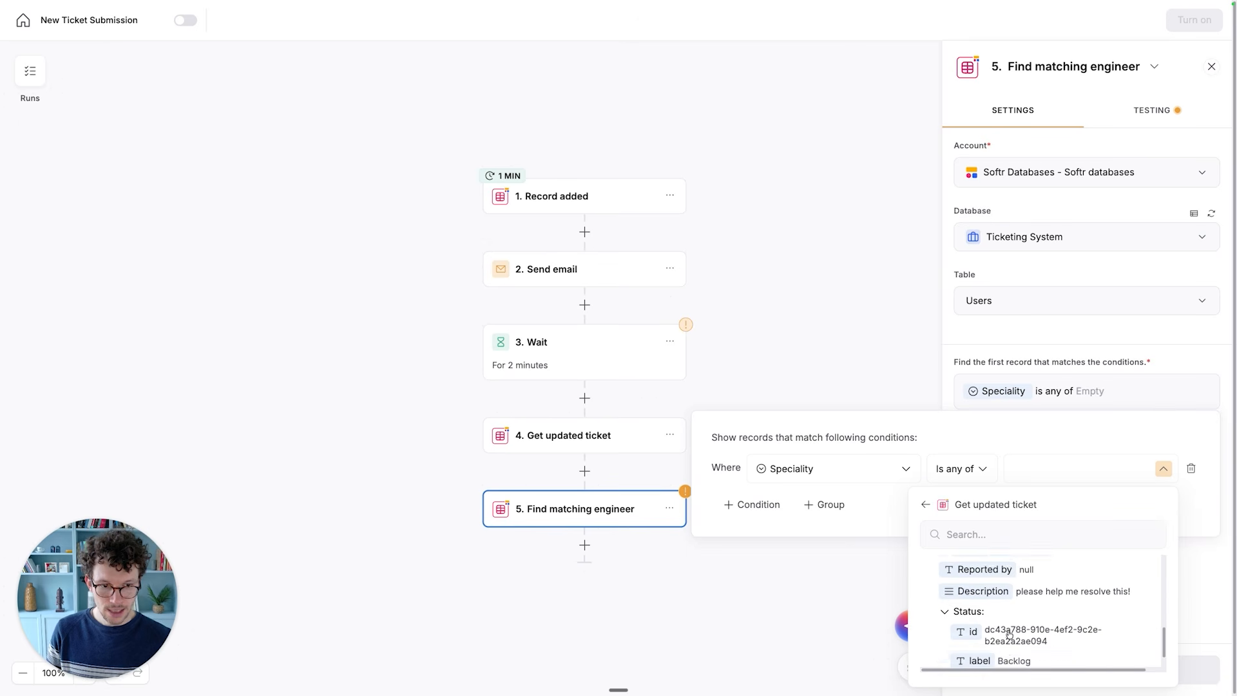
pyautogui.scroll(5, 1010, 633)
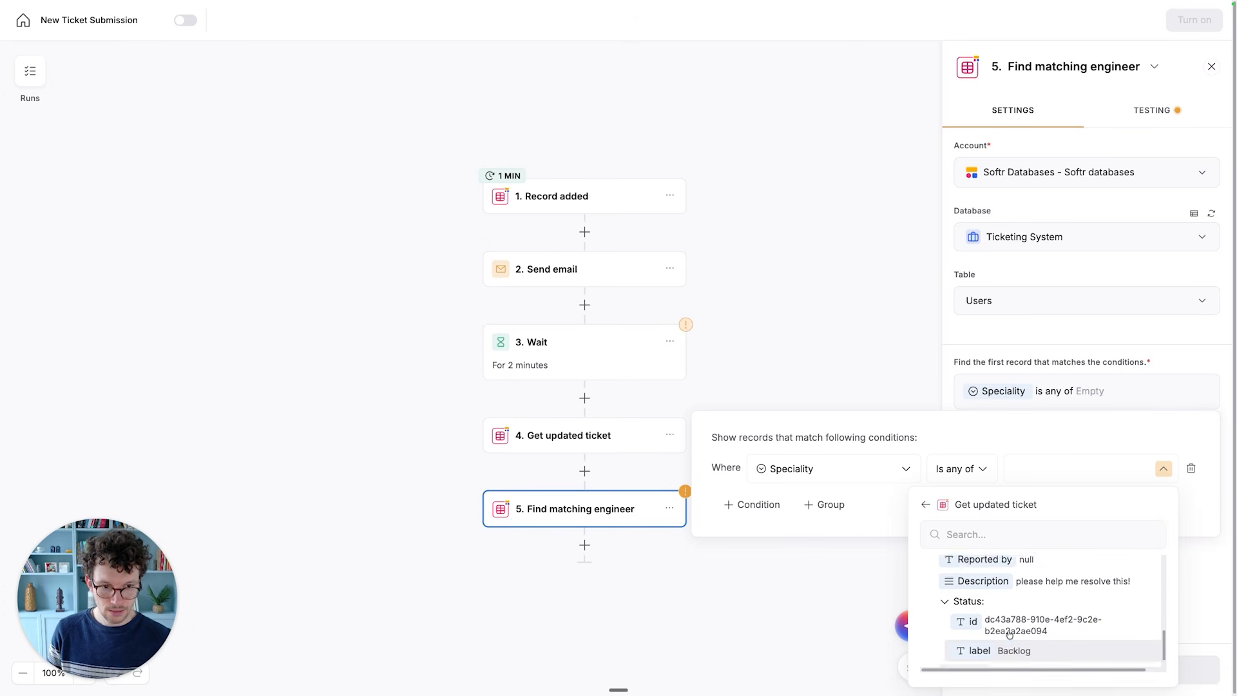
pyautogui.scroll(2, 1010, 633)
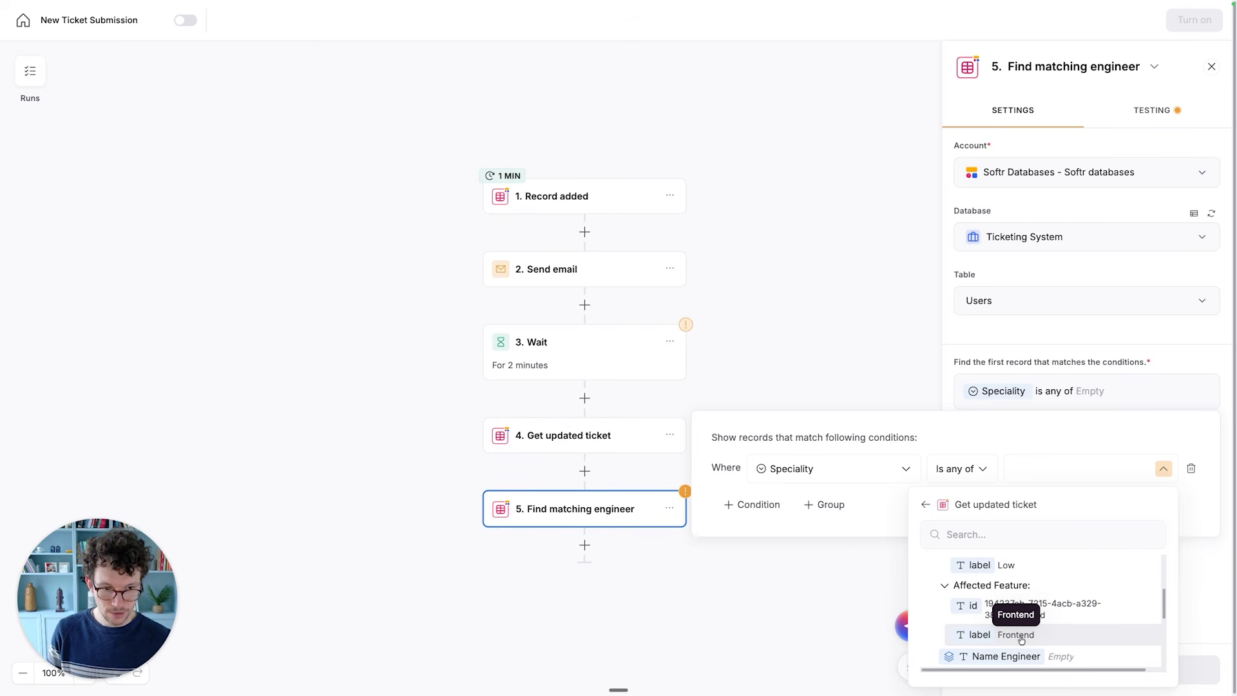
pyautogui.click(1024, 638)
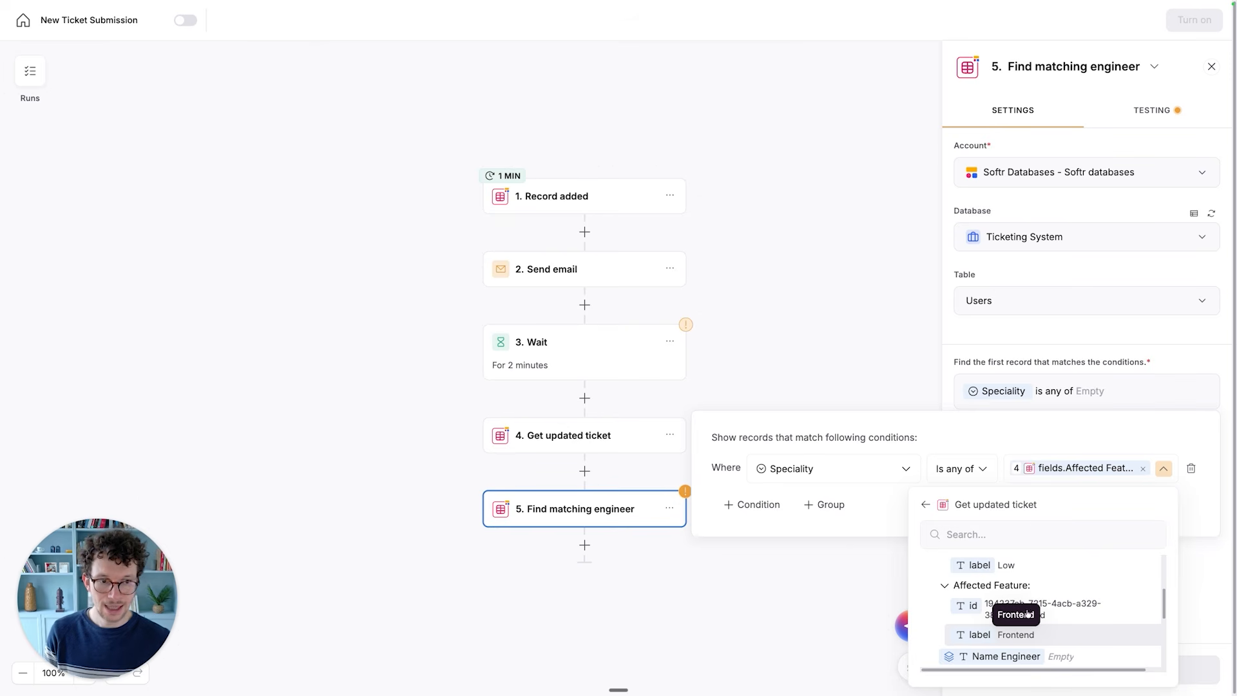
pyautogui.click(1004, 357)
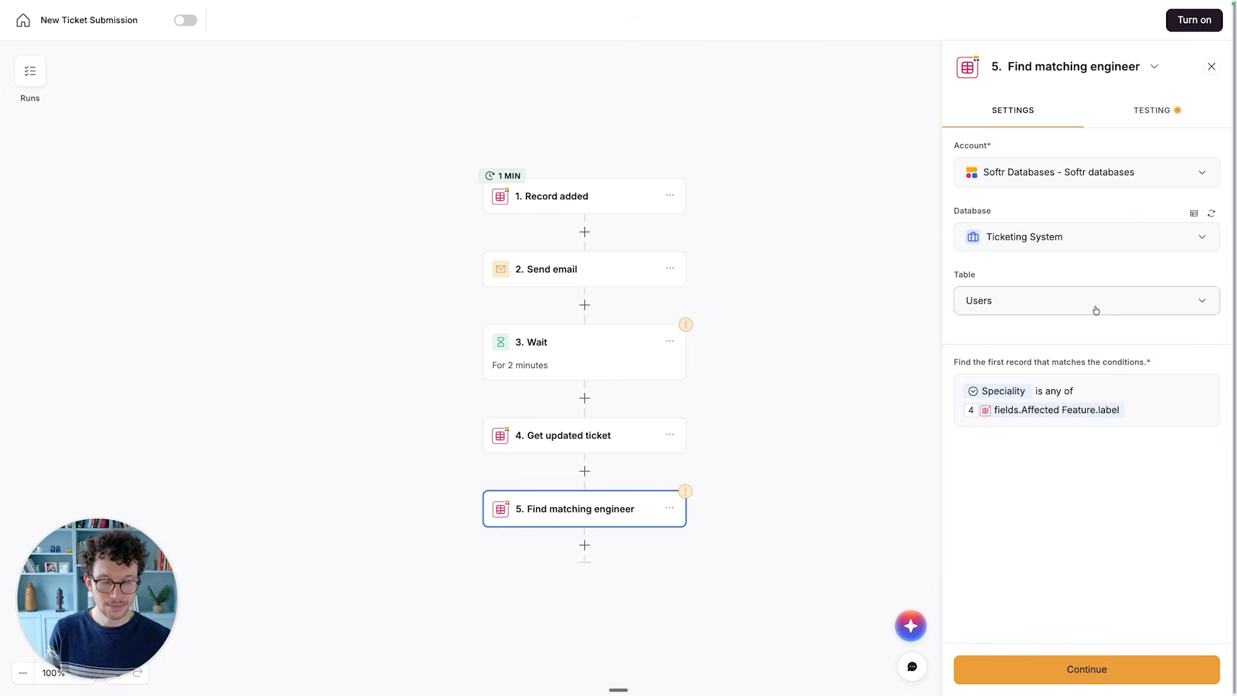
# - Test the Find matching engineer step and return to its settings
pyautogui.click(1147, 116)
pyautogui.click(1086, 173)
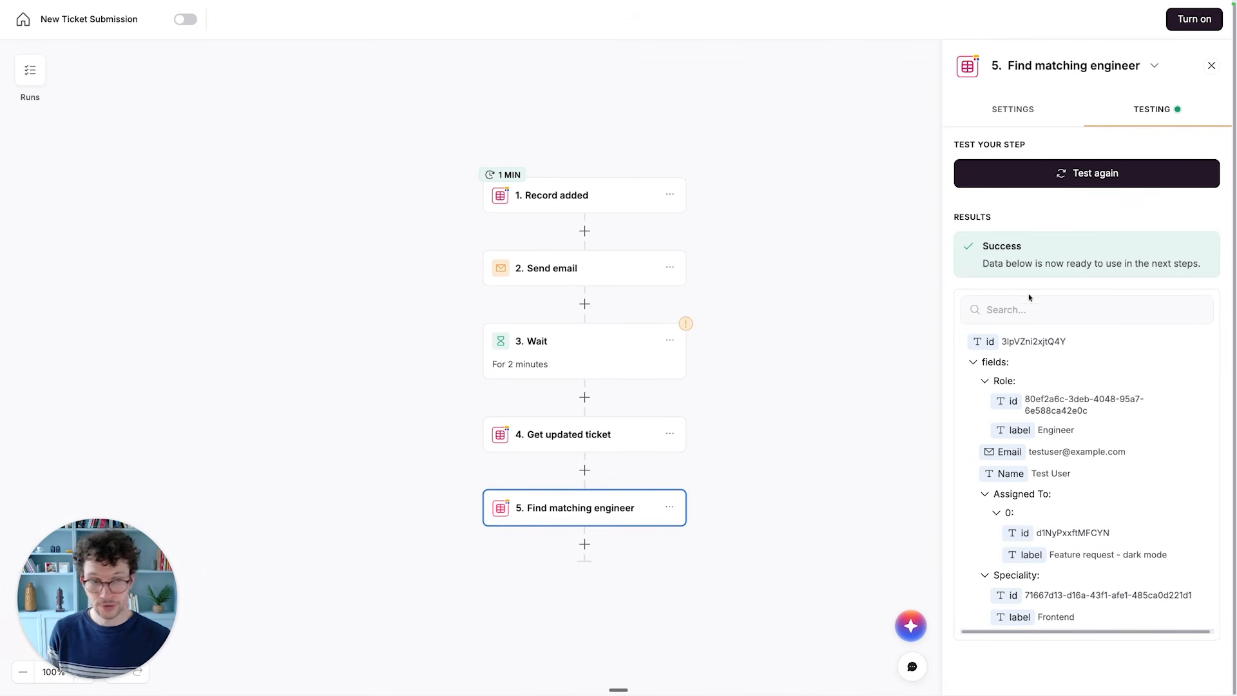
pyautogui.click(1007, 104)
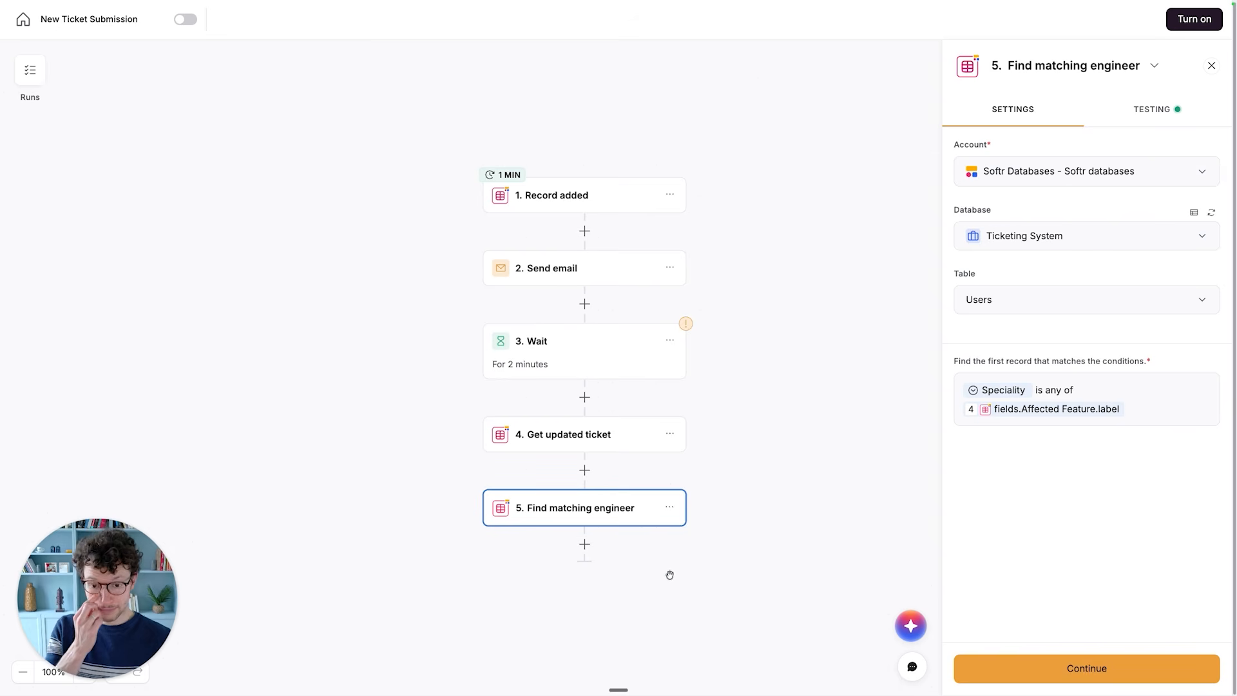
# - Add a Softr Databases Update record action after the Find matching engineer step
pyautogui.click(585, 546)
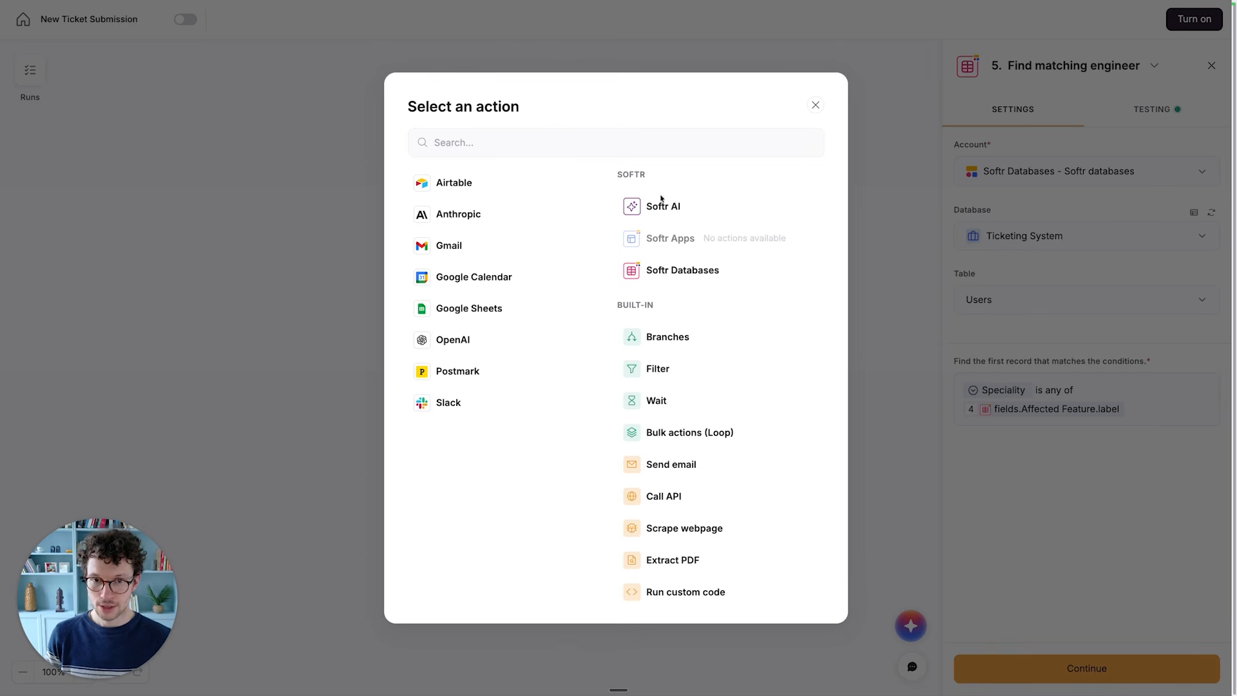
pyautogui.click(649, 276)
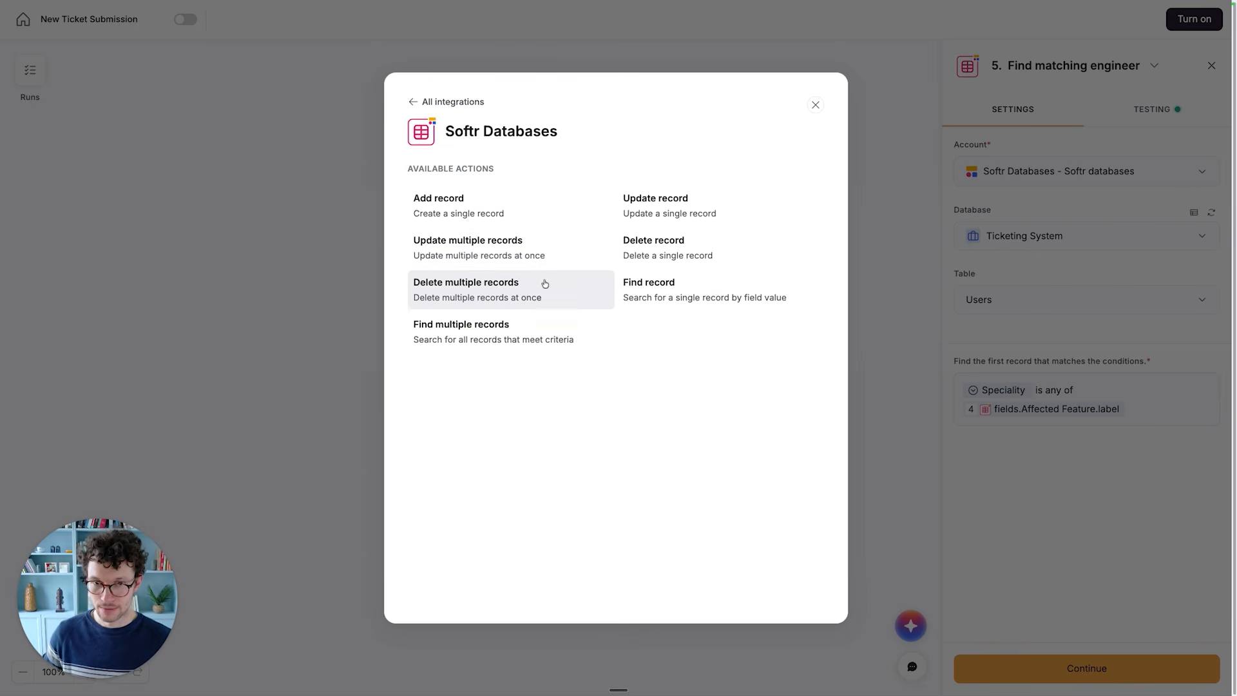
pyautogui.click(671, 215)
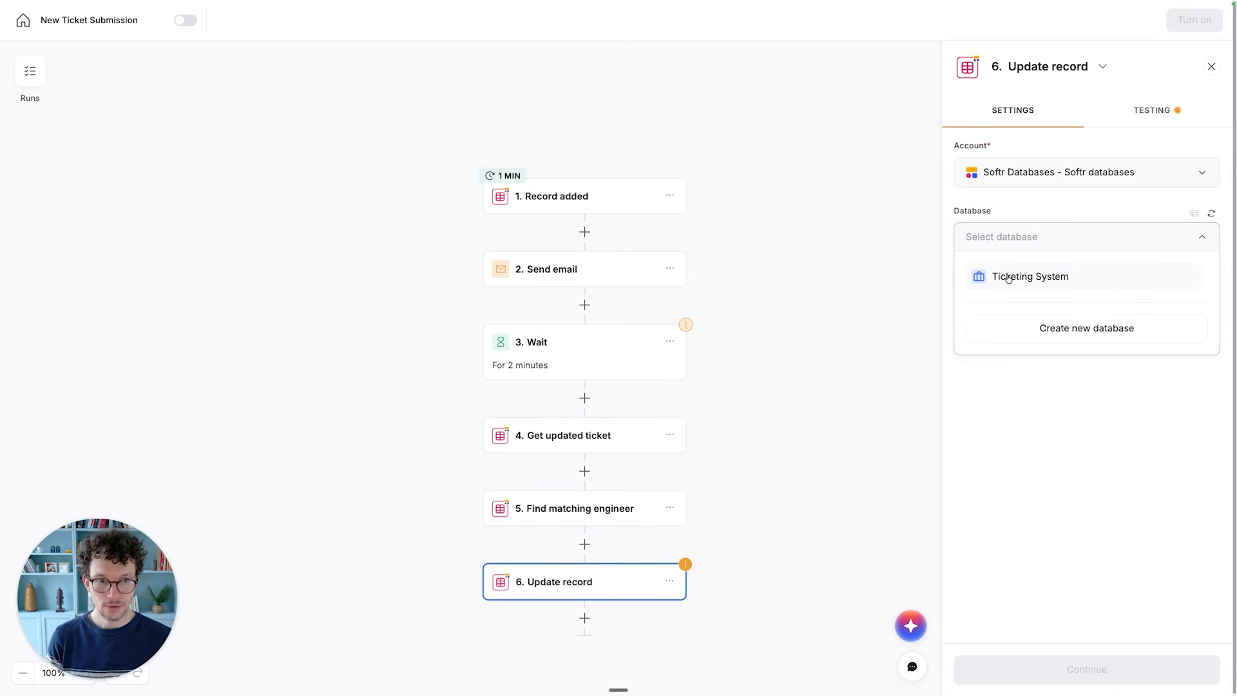
# - Rename step 6, the Update record action, as Assign Ticket to Engineer
pyautogui.click(1010, 277)
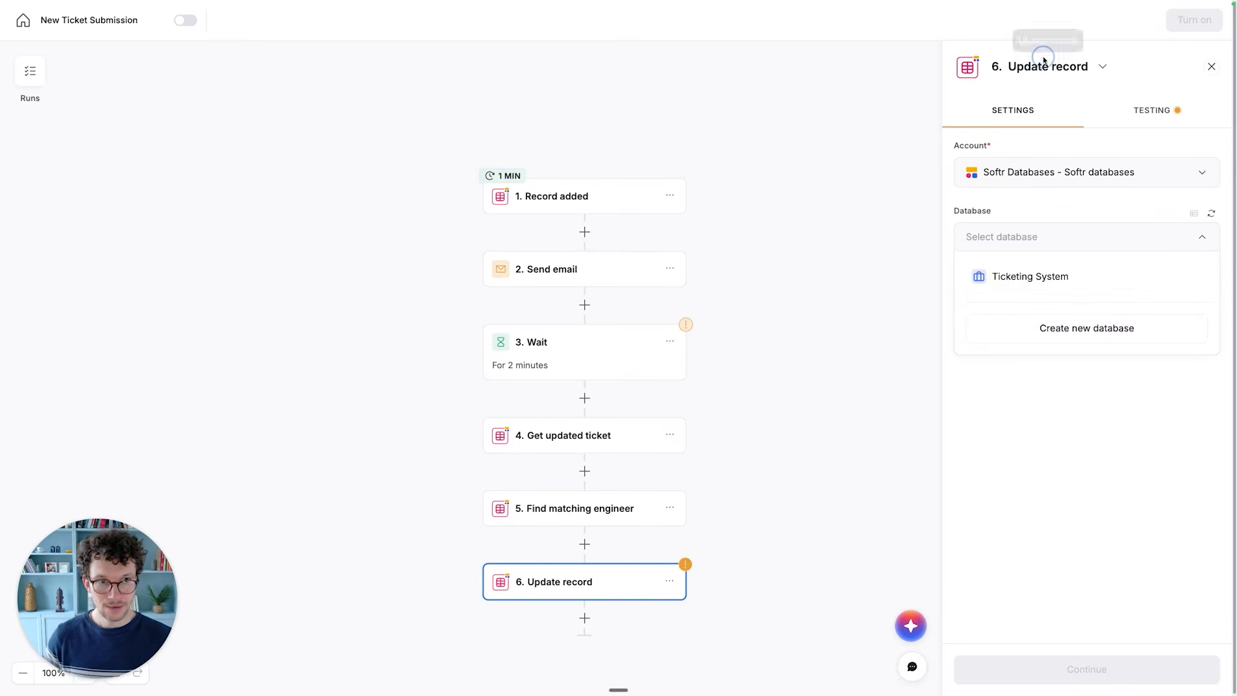
pyautogui.click(1102, 66)
pyautogui.click(1027, 100)
pyautogui.press('super+a')
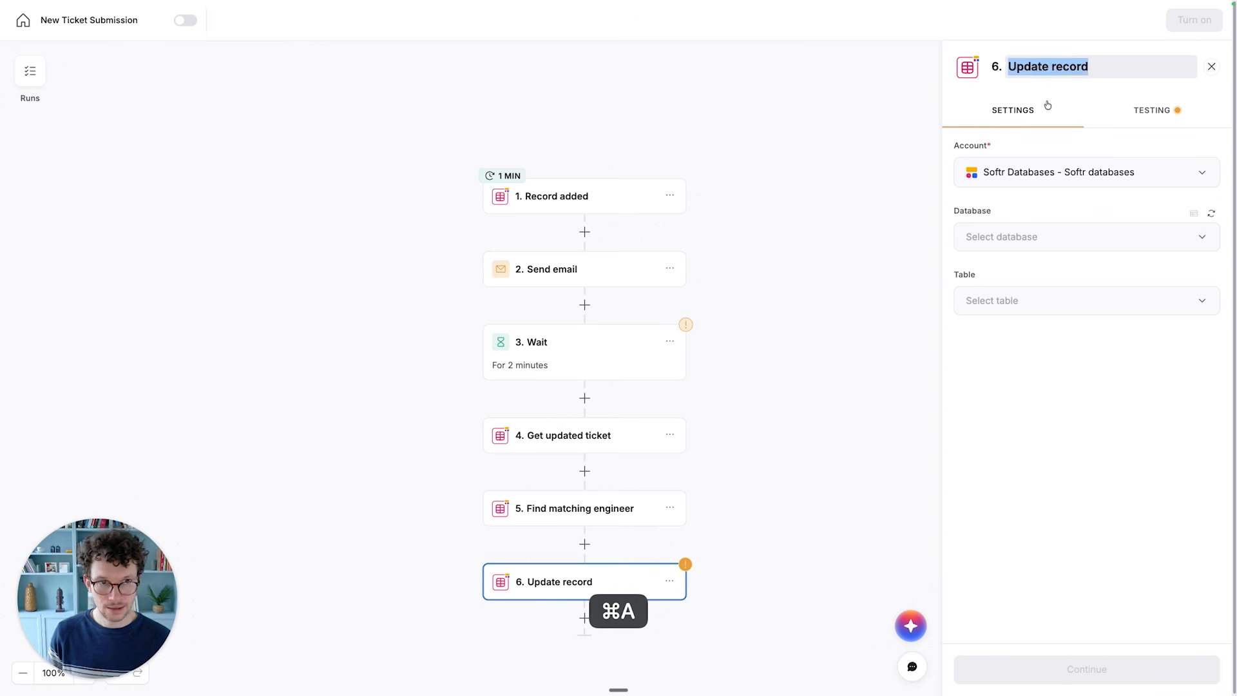
pyautogui.hotkey('shift', 'BackSpace')
pyautogui.write('Assign')
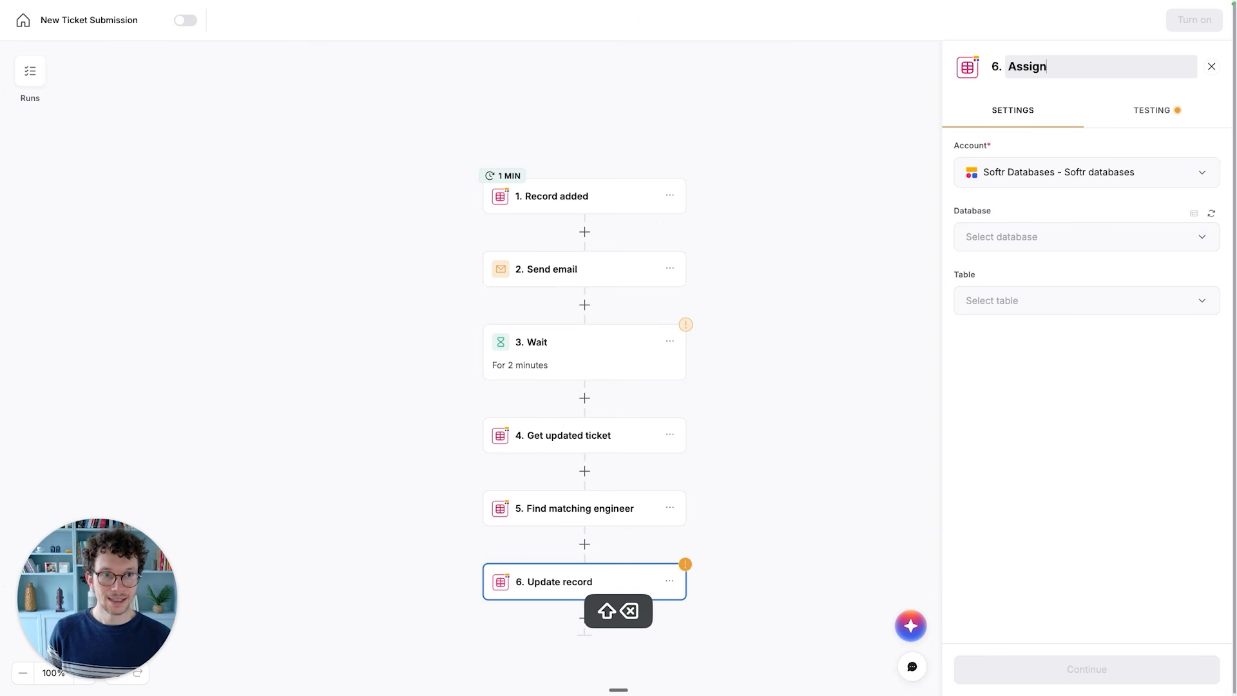
pyautogui.write(' Ticket to En')
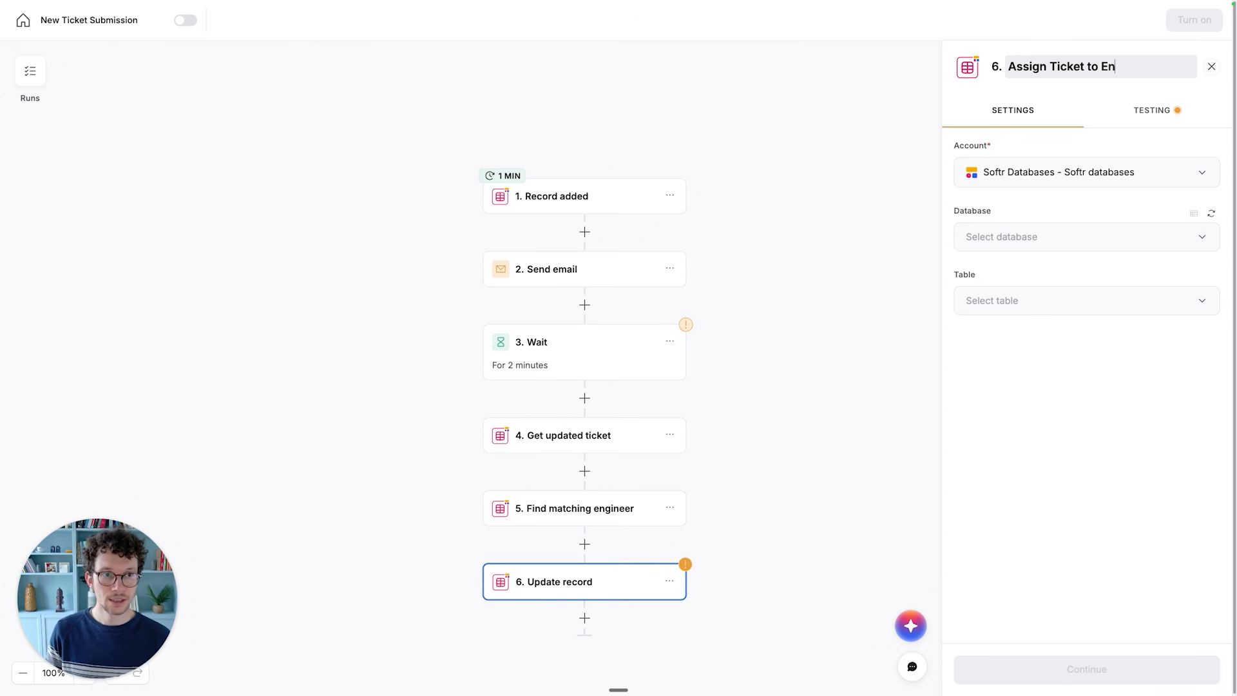
pyautogui.write('gineer')
# - Set the Assign Ticket to Engineer step to use the Ticketing System database and the Tickets table
pyautogui.click(999, 239)
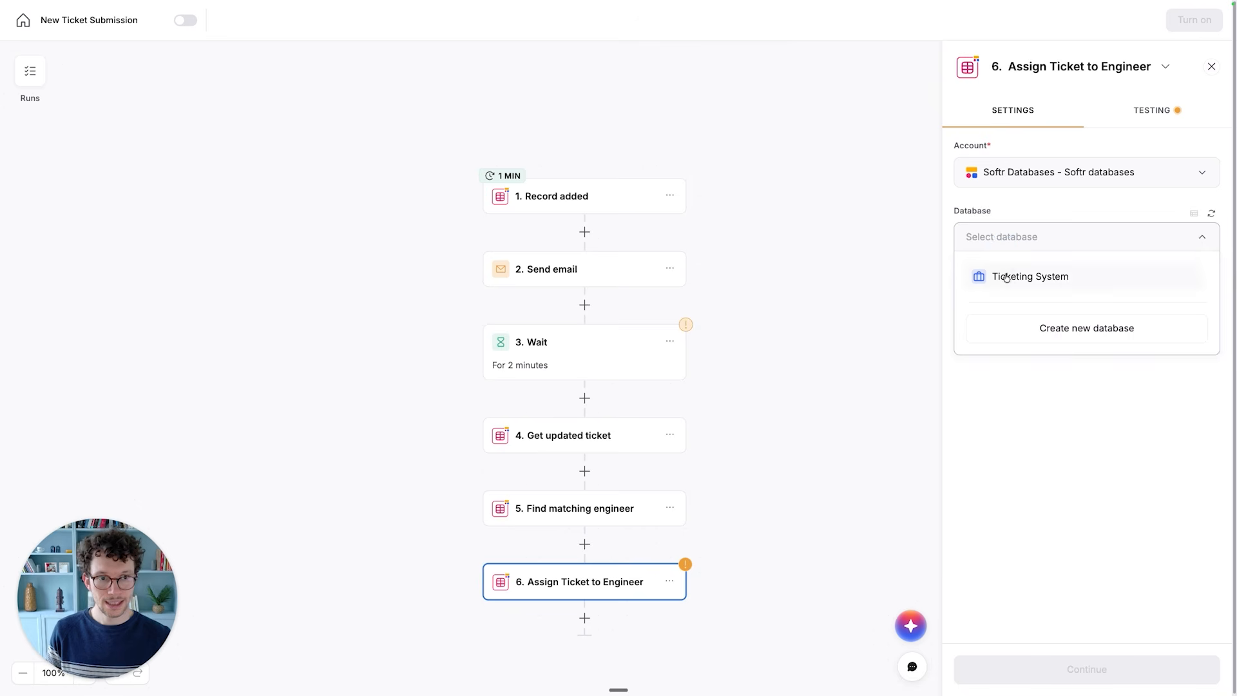
pyautogui.click(999, 276)
pyautogui.click(1014, 296)
pyautogui.click(992, 368)
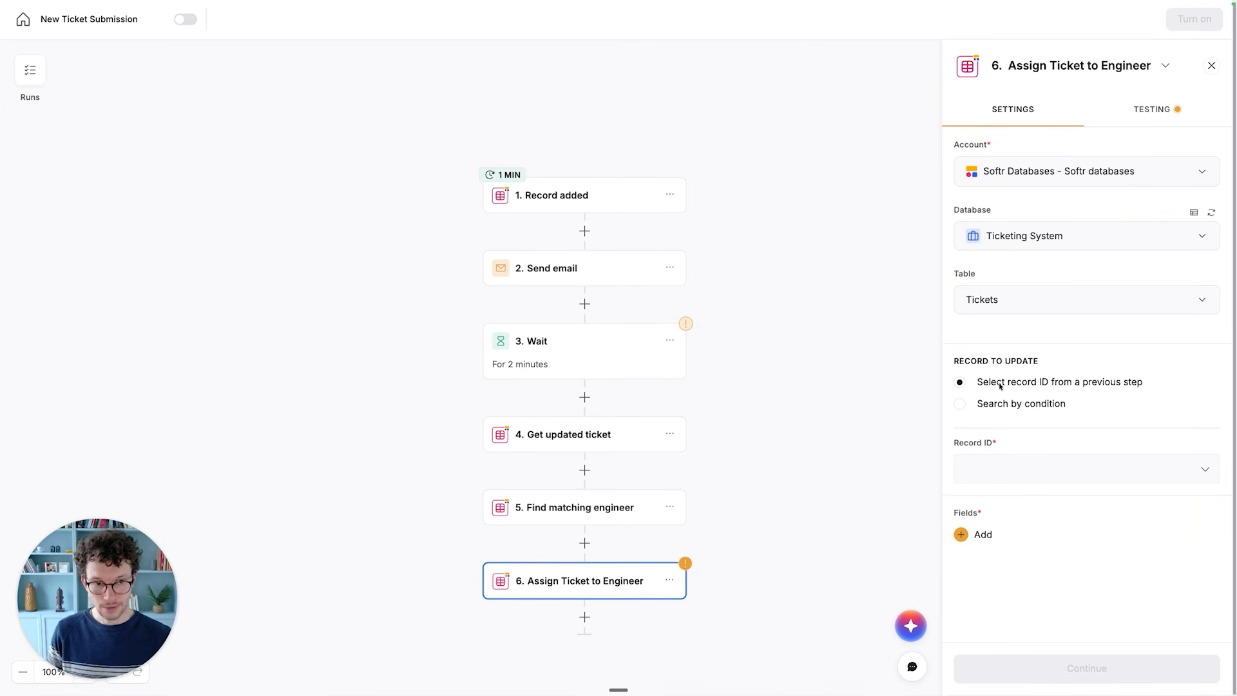
# - Set the record ID to update to the id from the Record added step
pyautogui.click(1036, 467)
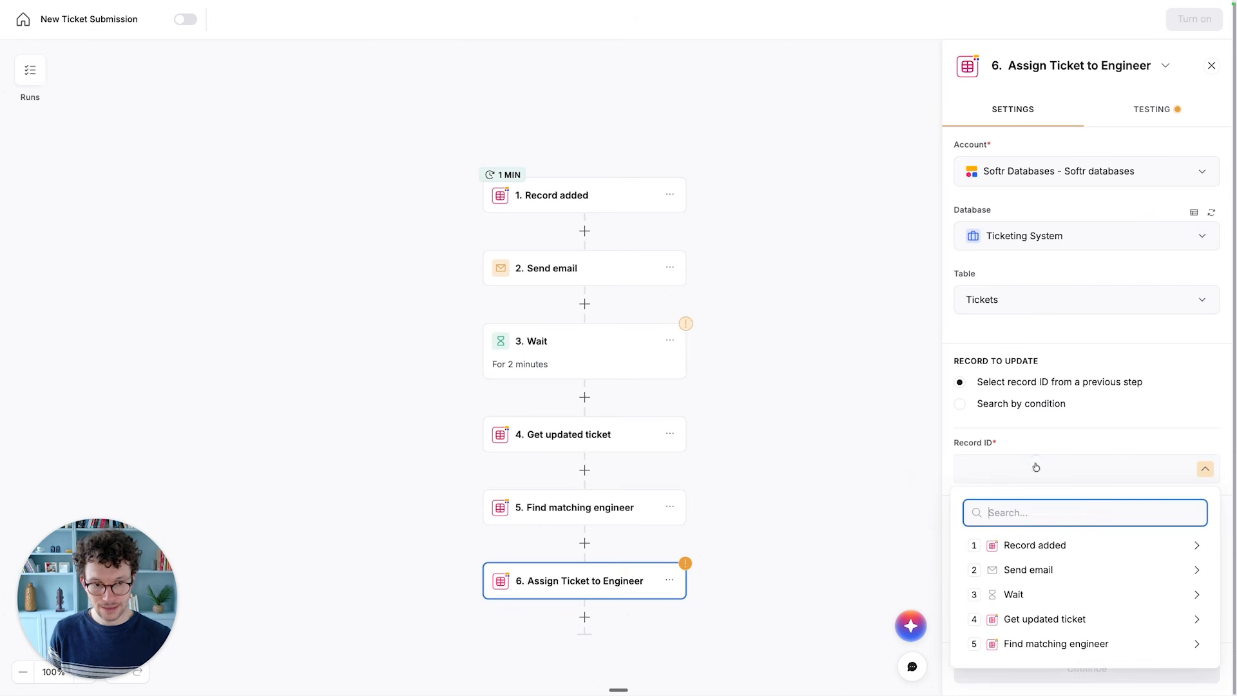
pyautogui.click(1019, 545)
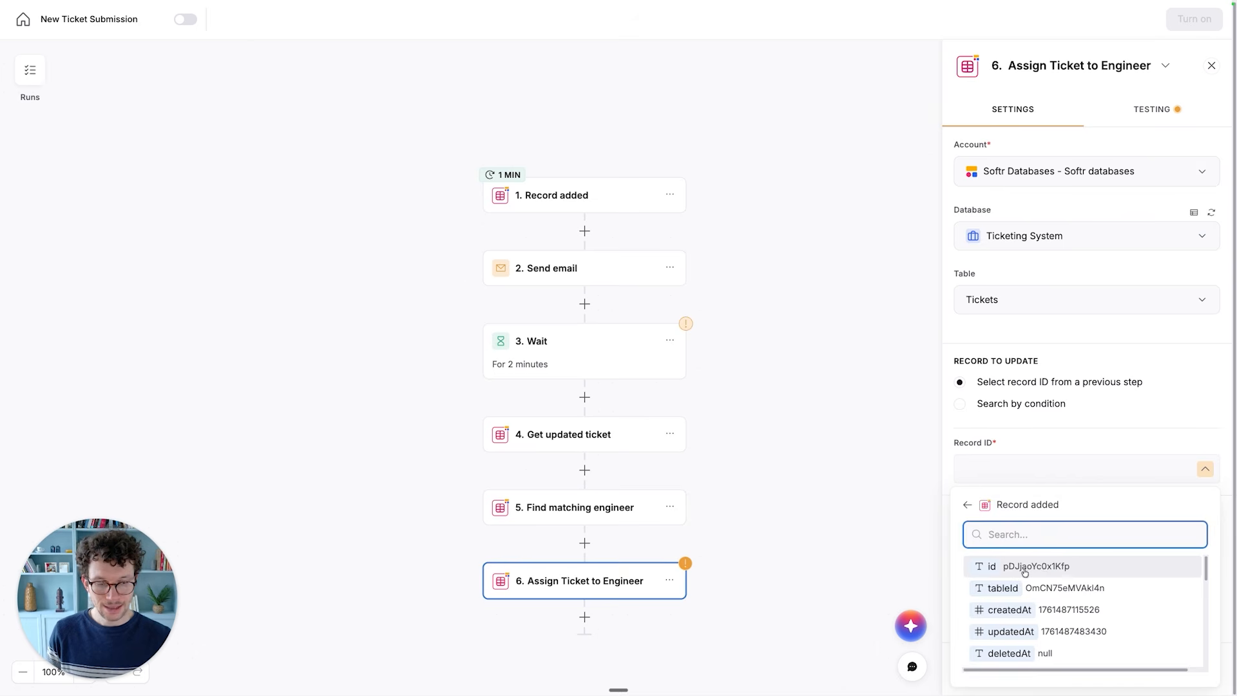
pyautogui.click(1037, 567)
# - Add the Assigned Engineer field to the update and set its value to the id from the Find matching engineer step
pyautogui.click(987, 539)
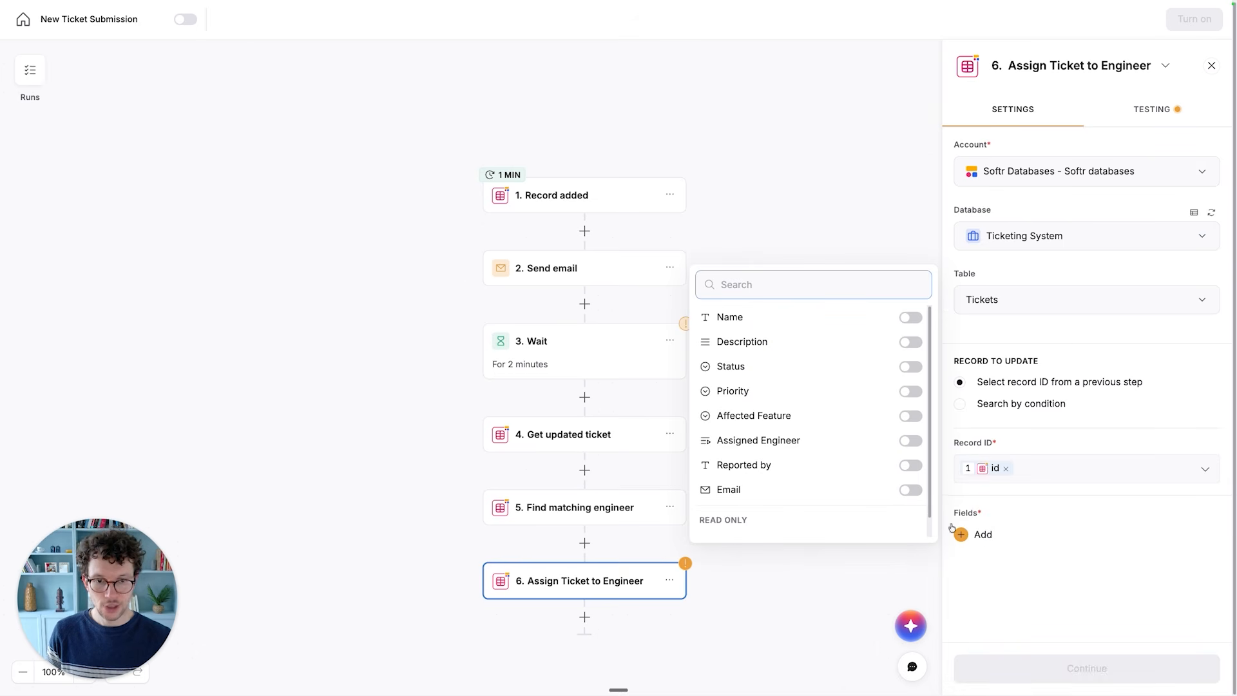
pyautogui.click(909, 440)
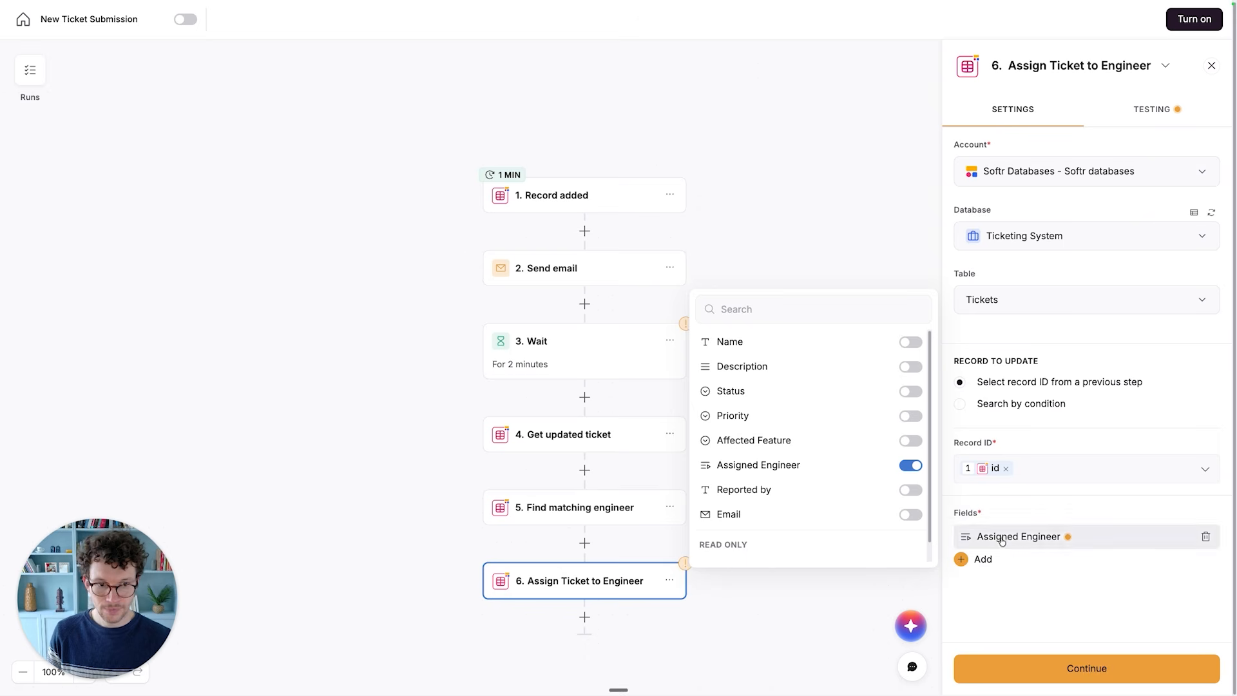
pyautogui.click(1030, 537)
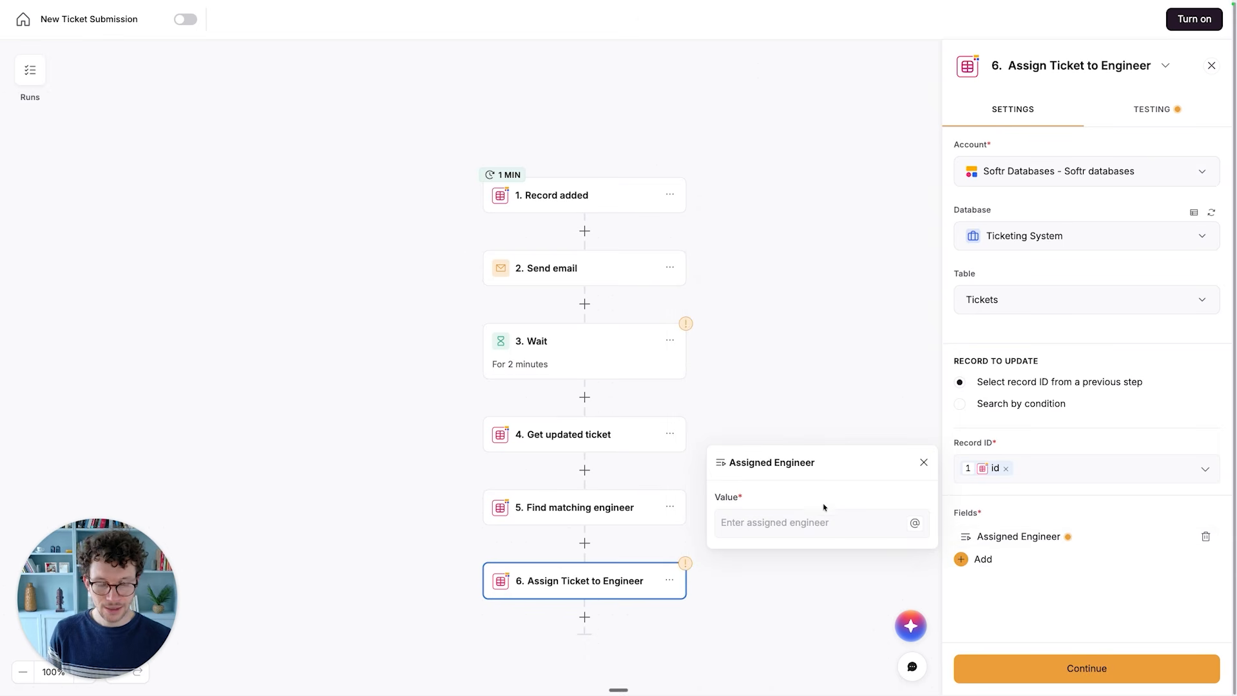
pyautogui.click(915, 523)
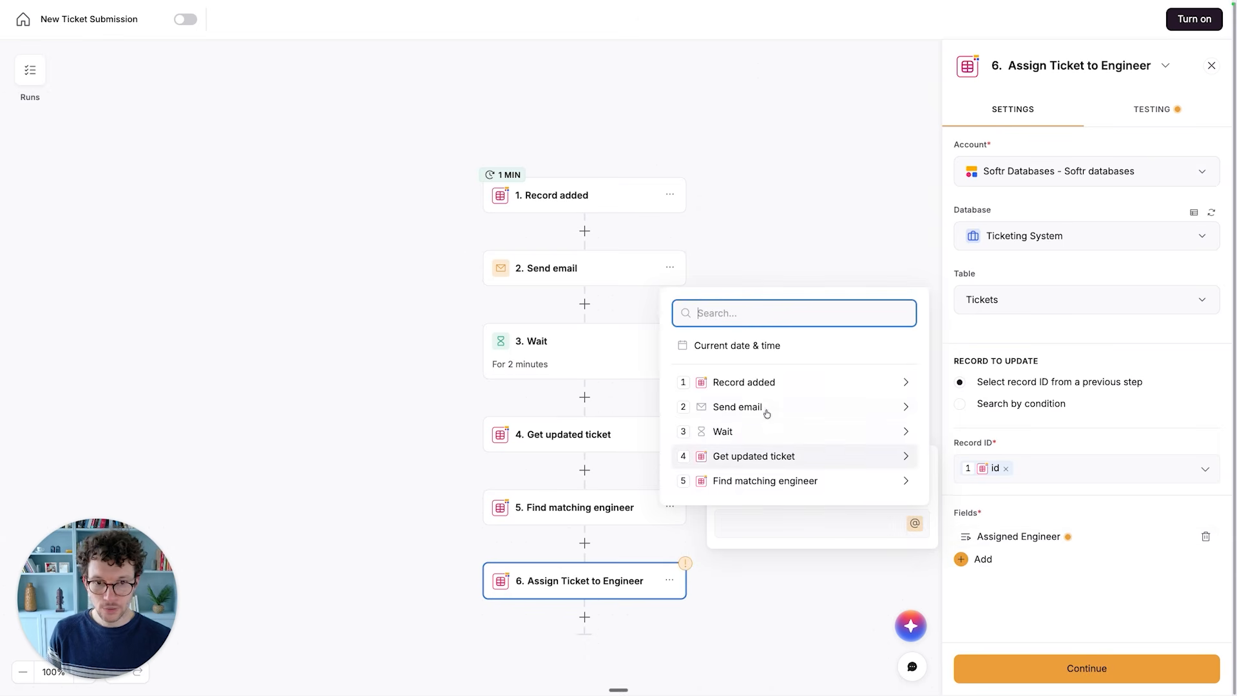
pyautogui.click(760, 480)
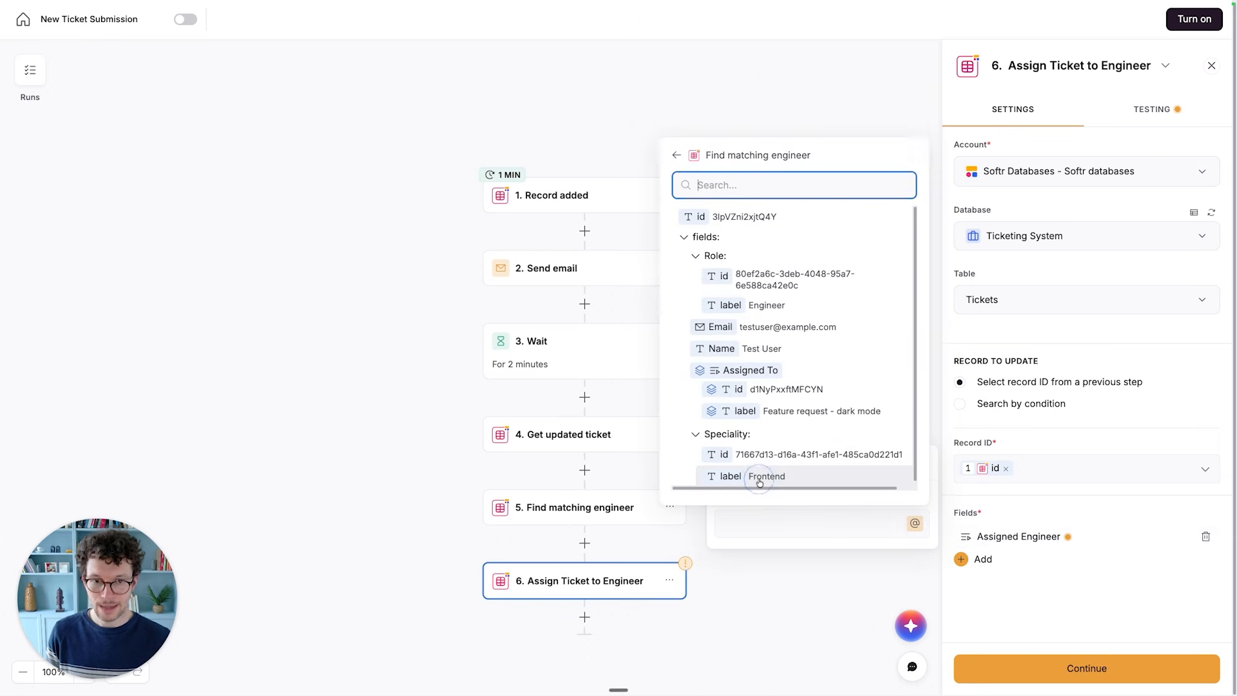
pyautogui.click(699, 217)
pyautogui.click(988, 598)
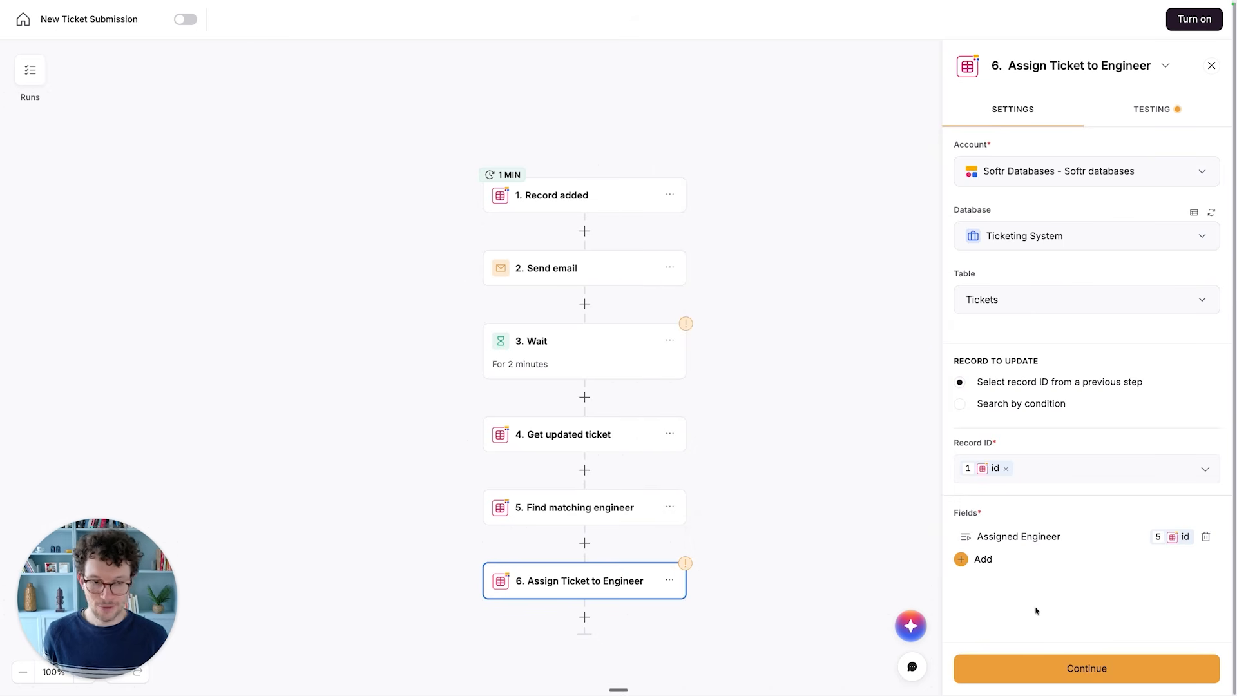
pyautogui.click(1085, 677)
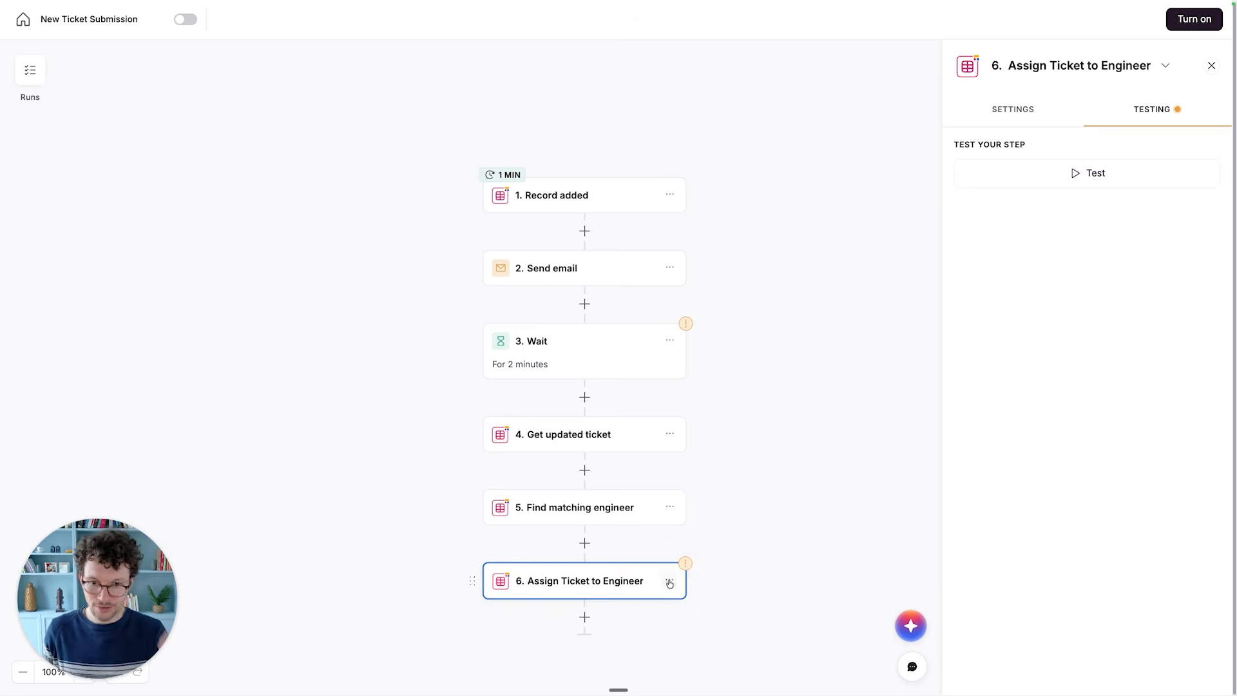
# - Add a second condition to the Get updated ticket step requiring that Assigned Engineer Is empty, and continue to its testing
pyautogui.click(589, 437)
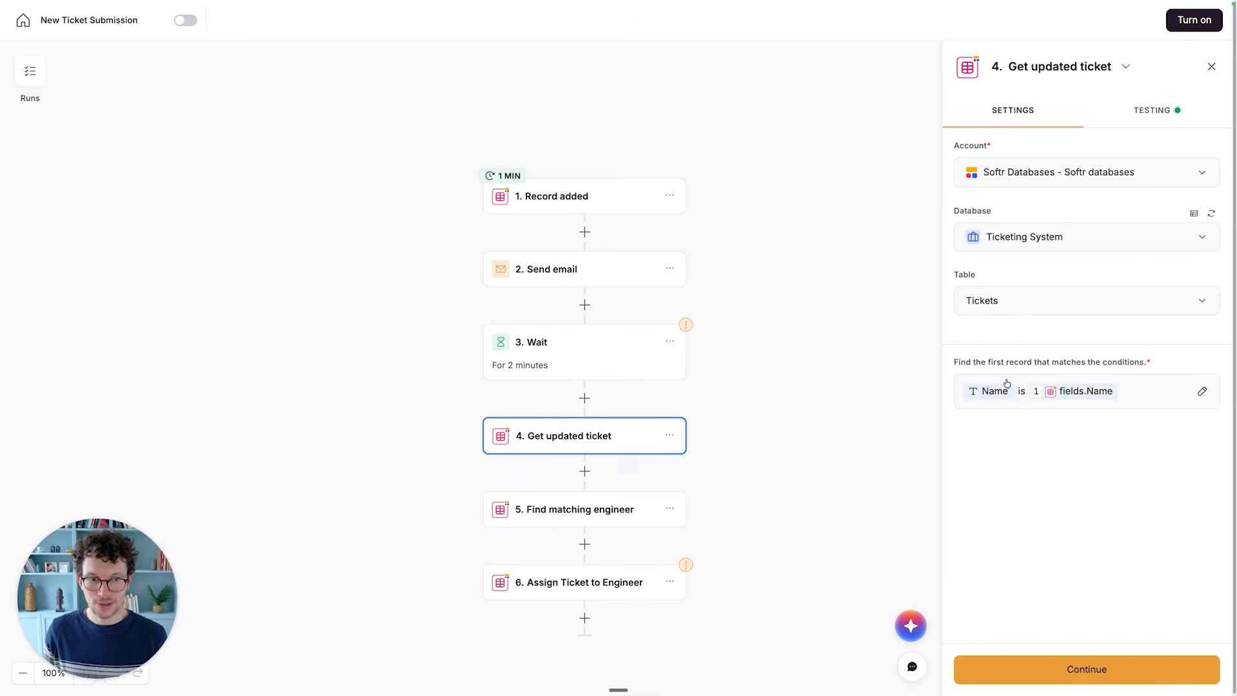
pyautogui.click(1202, 392)
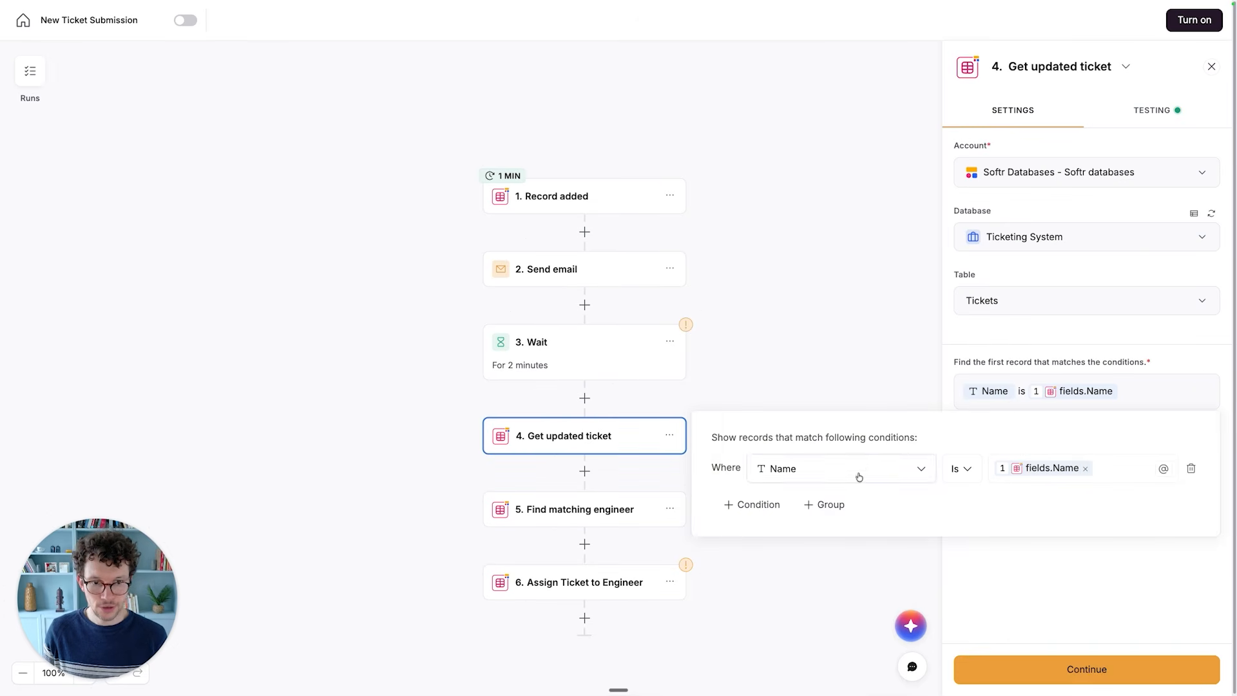
pyautogui.click(741, 505)
pyautogui.click(804, 505)
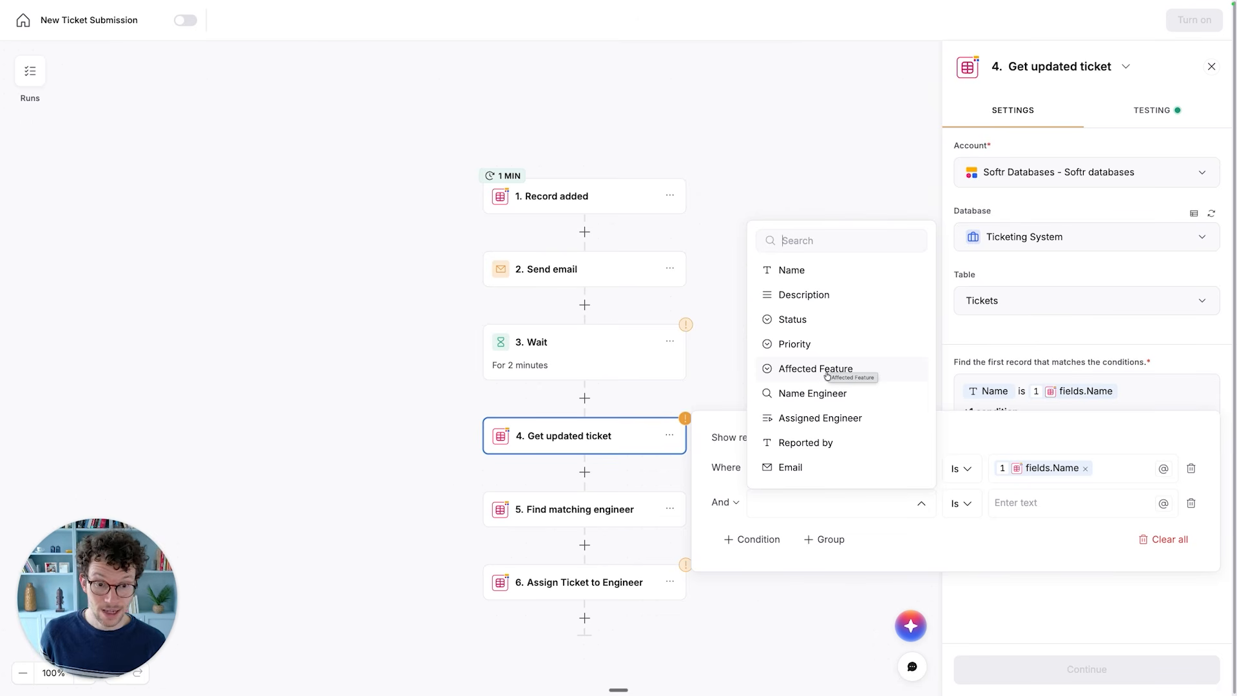
pyautogui.click(835, 421)
pyautogui.click(953, 503)
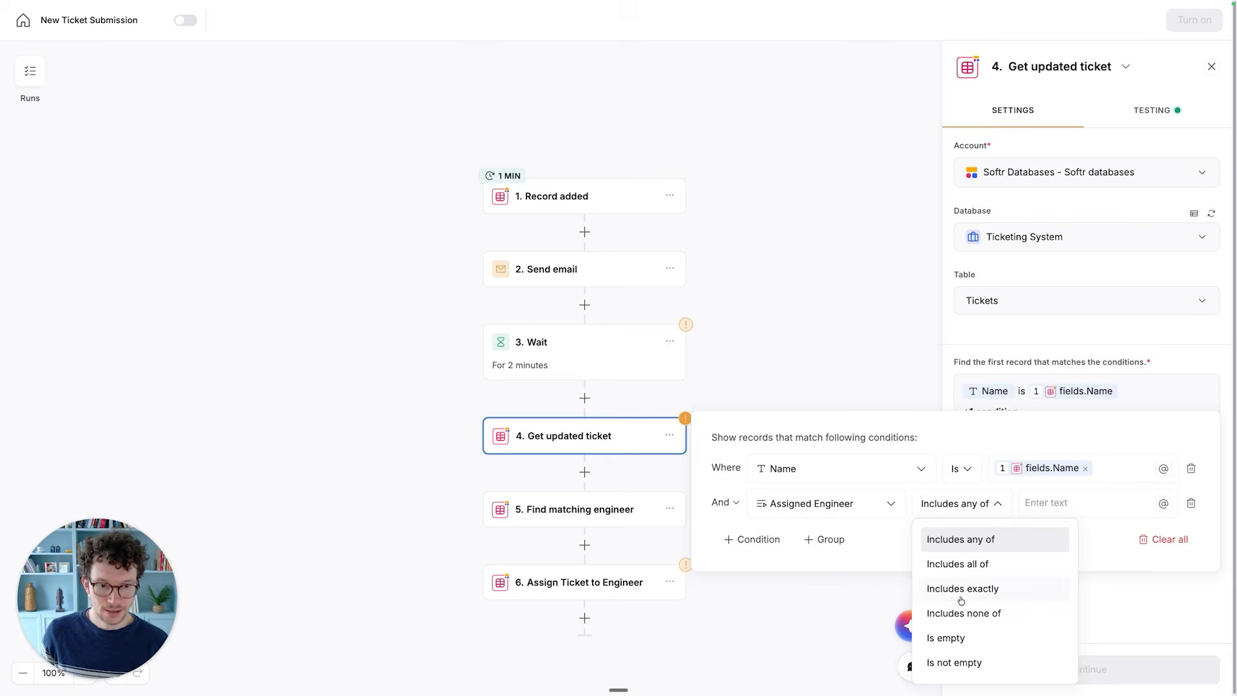
pyautogui.click(958, 640)
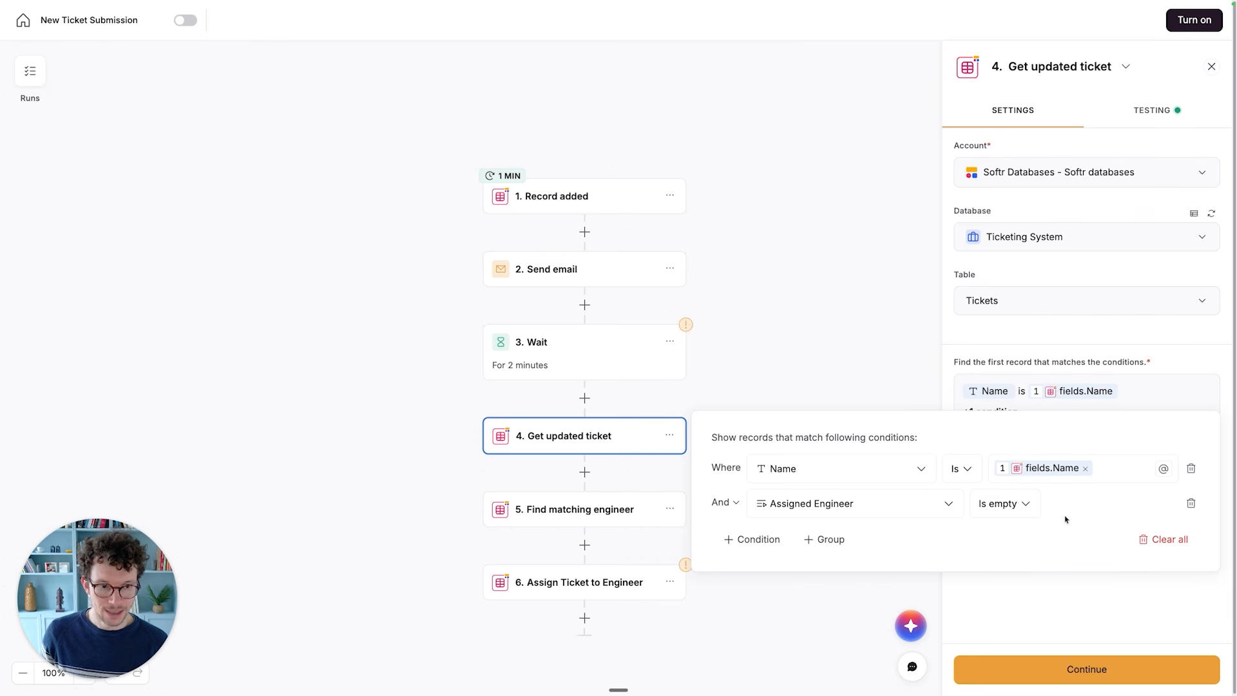
pyautogui.click(1017, 584)
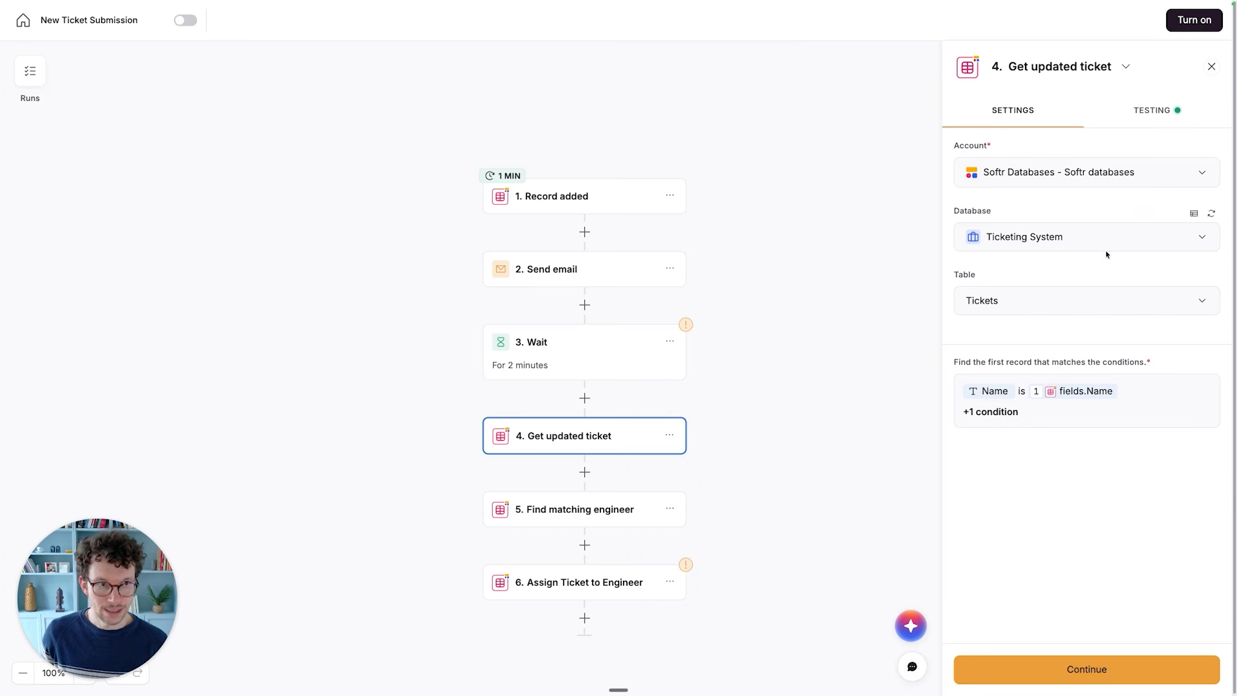
pyautogui.click(1063, 667)
pyautogui.scroll(-1, 782, 314)
pyautogui.scroll(-1, 782, 313)
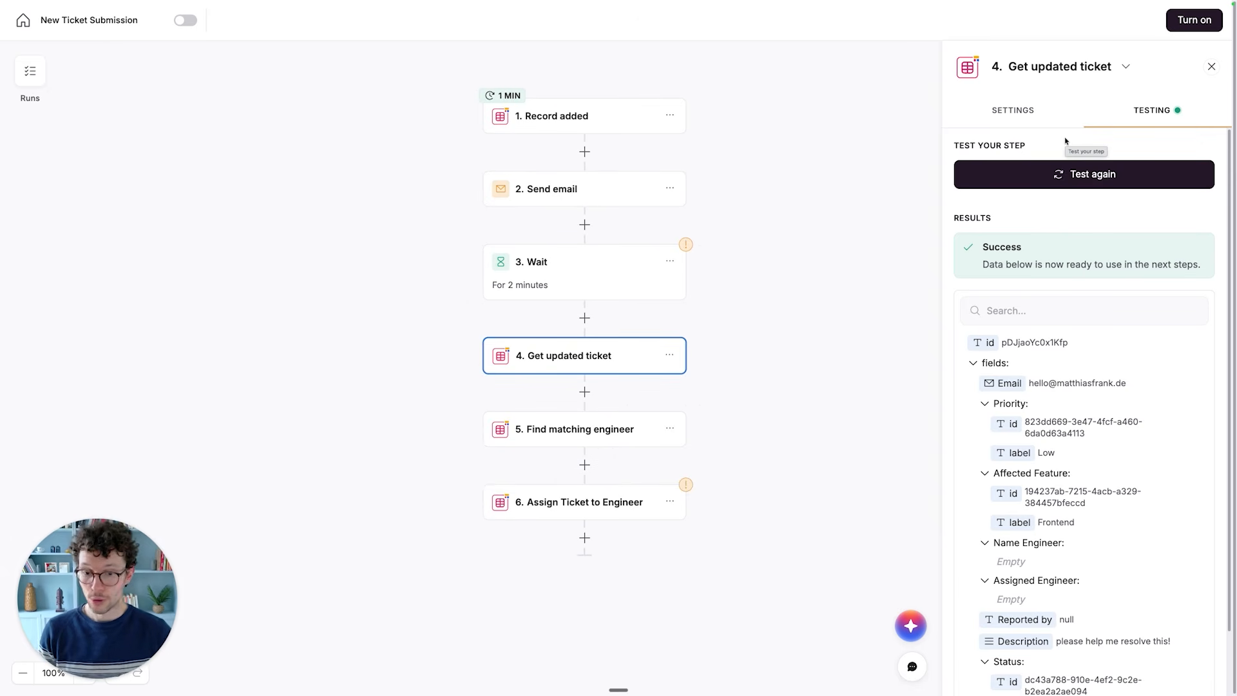
# - Switch to the published Submit a ticket form and enter the reporter's full name and email address
pyautogui.hotkey('ctrl', 'Tab')
pyautogui.click(624, 226)
pyautogui.write('Matthias')
pyautogui.click(642, 288)
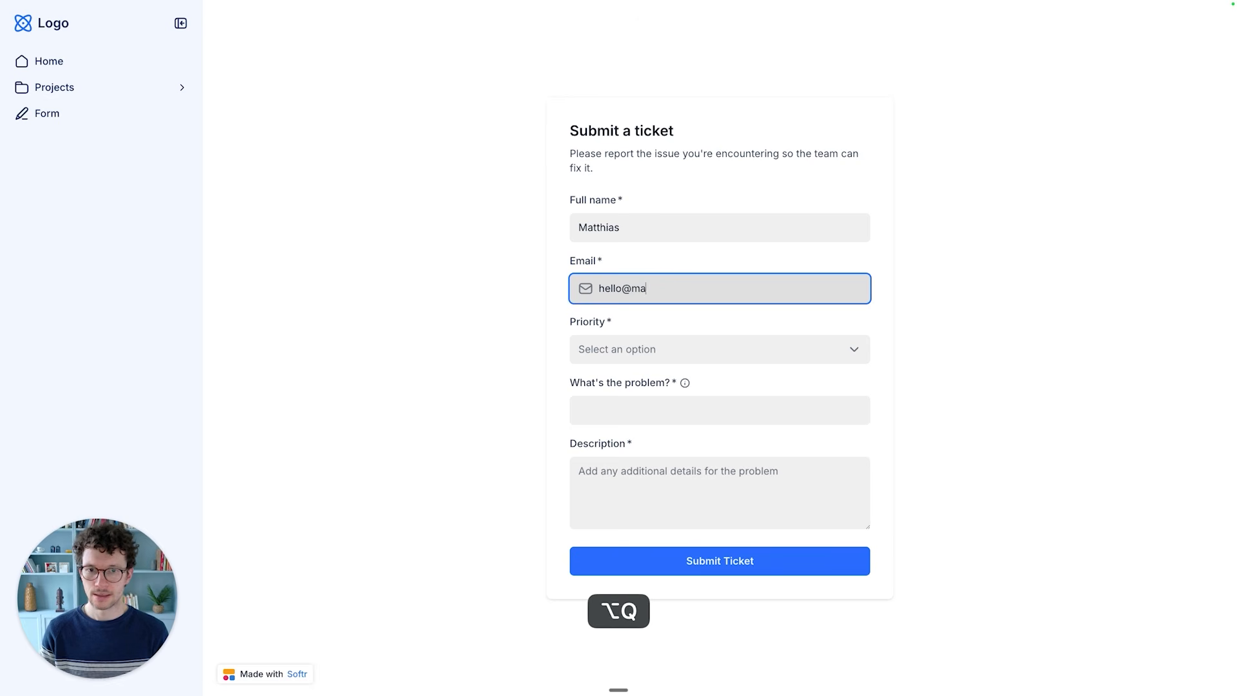
# - Set the ticket's priority to Medium and enter "Dark Mode button is bugged" as the problem
pyautogui.click(615, 349)
pyautogui.click(616, 411)
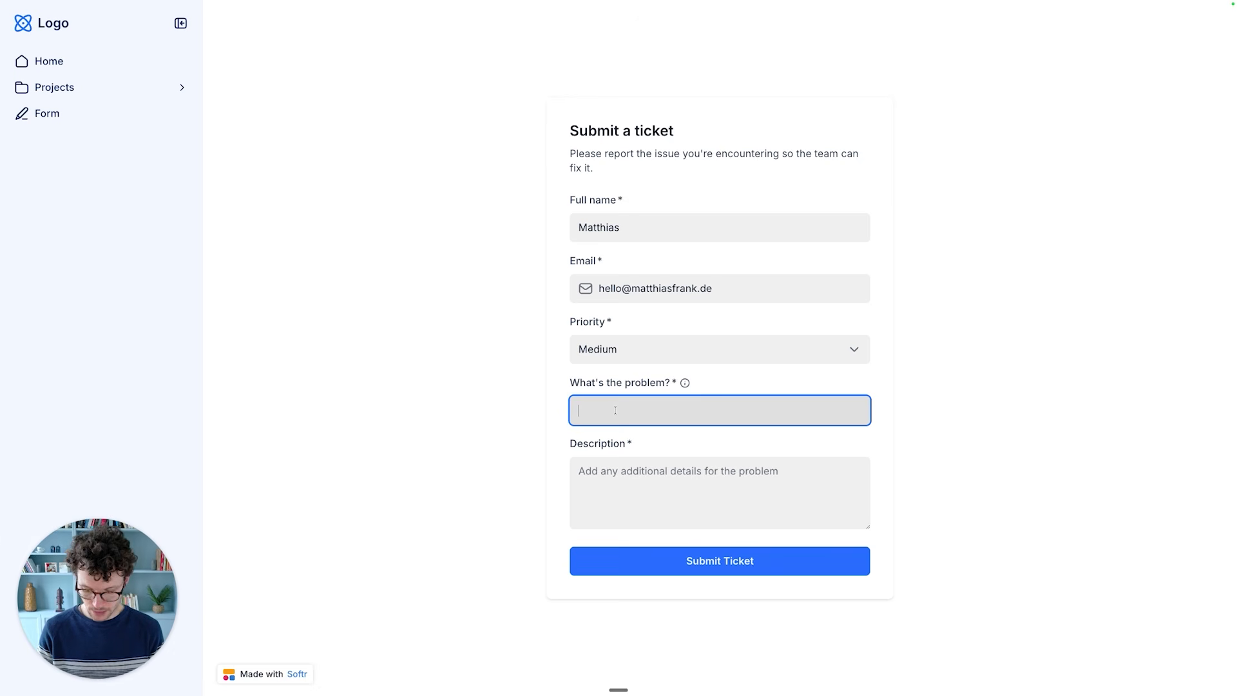
pyautogui.write('Dark Mode button is bugged')
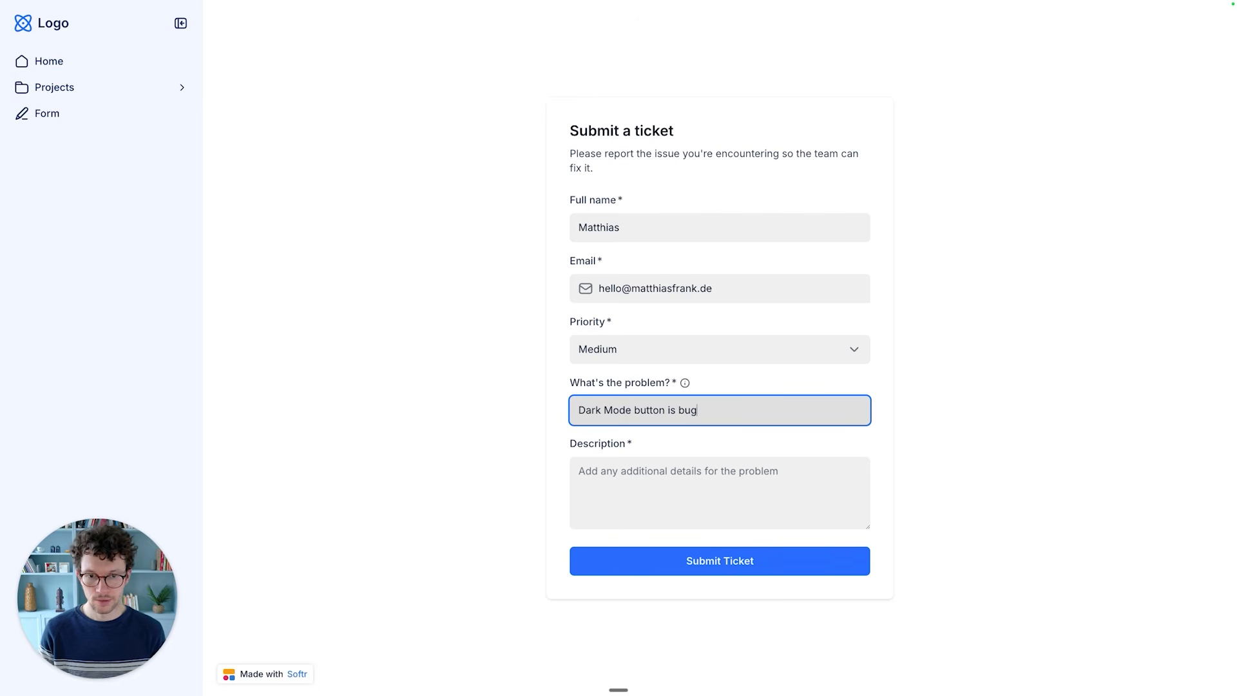
# - Enter the description "when I click it, it doesn't switch to dark mode" and submit the ticket
pyautogui.click(651, 470)
pyautogui.write('wh')
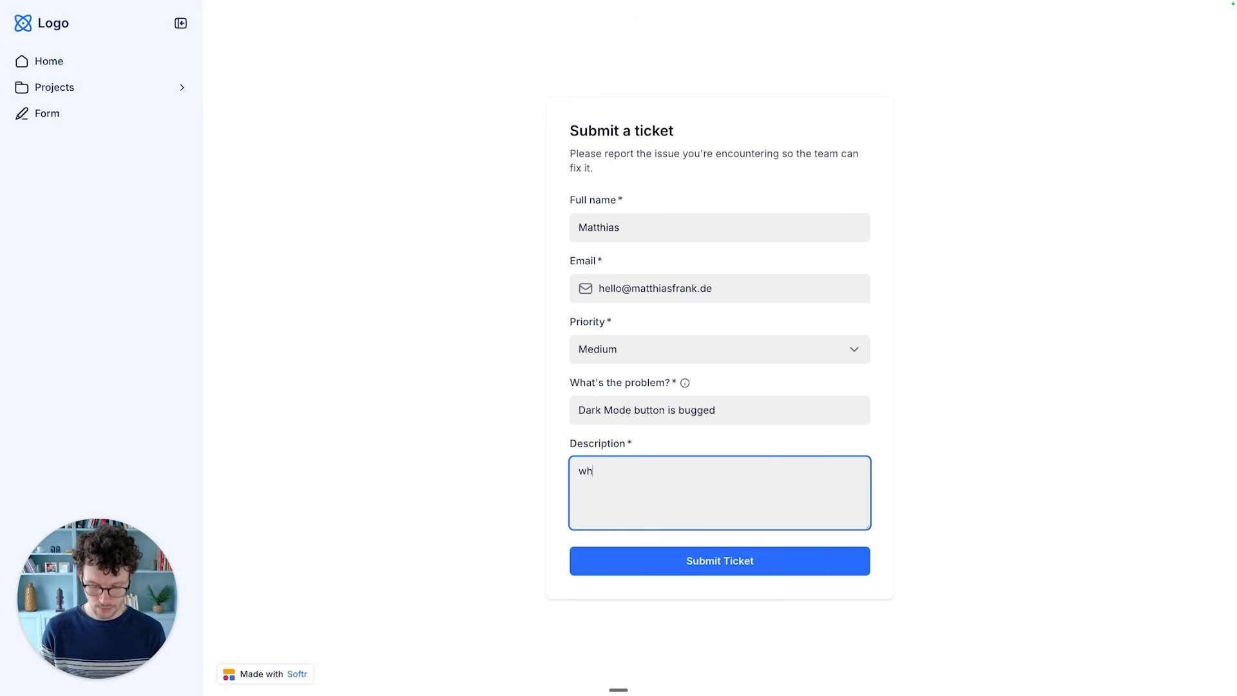
pyautogui.write('en I click it, it doesnt')
pyautogui.press('BackSpace')
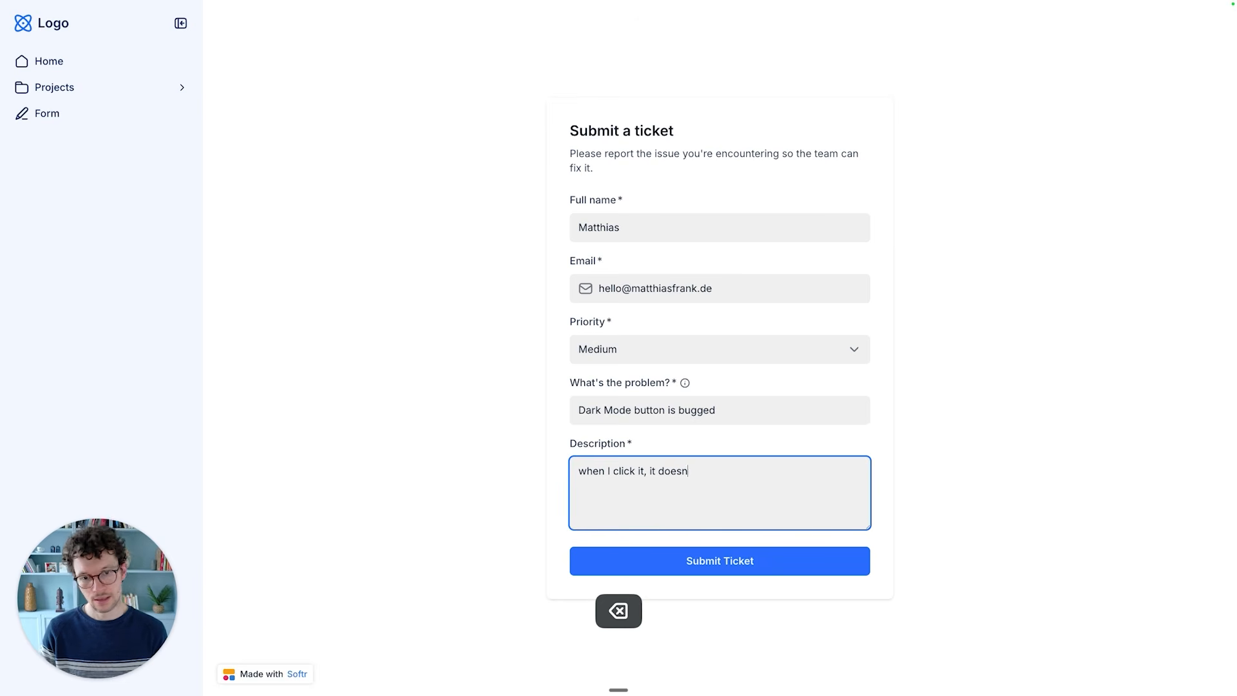
pyautogui.write("'t switch to dark mode")
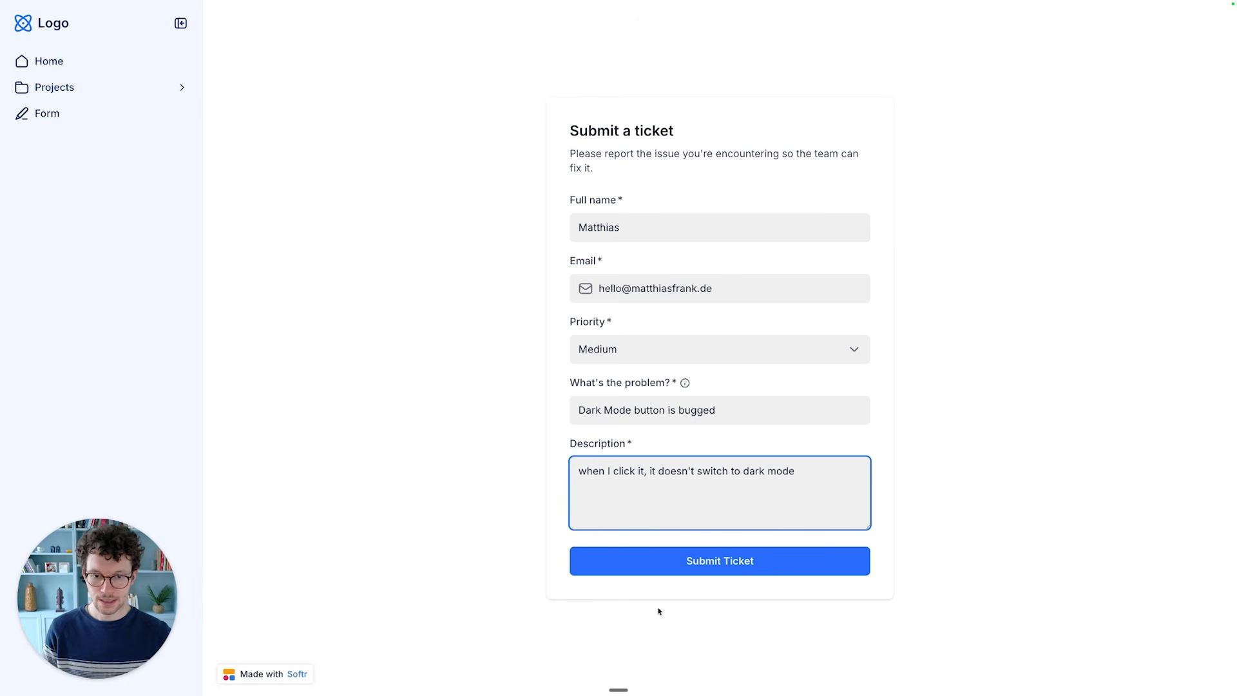
pyautogui.click(658, 561)
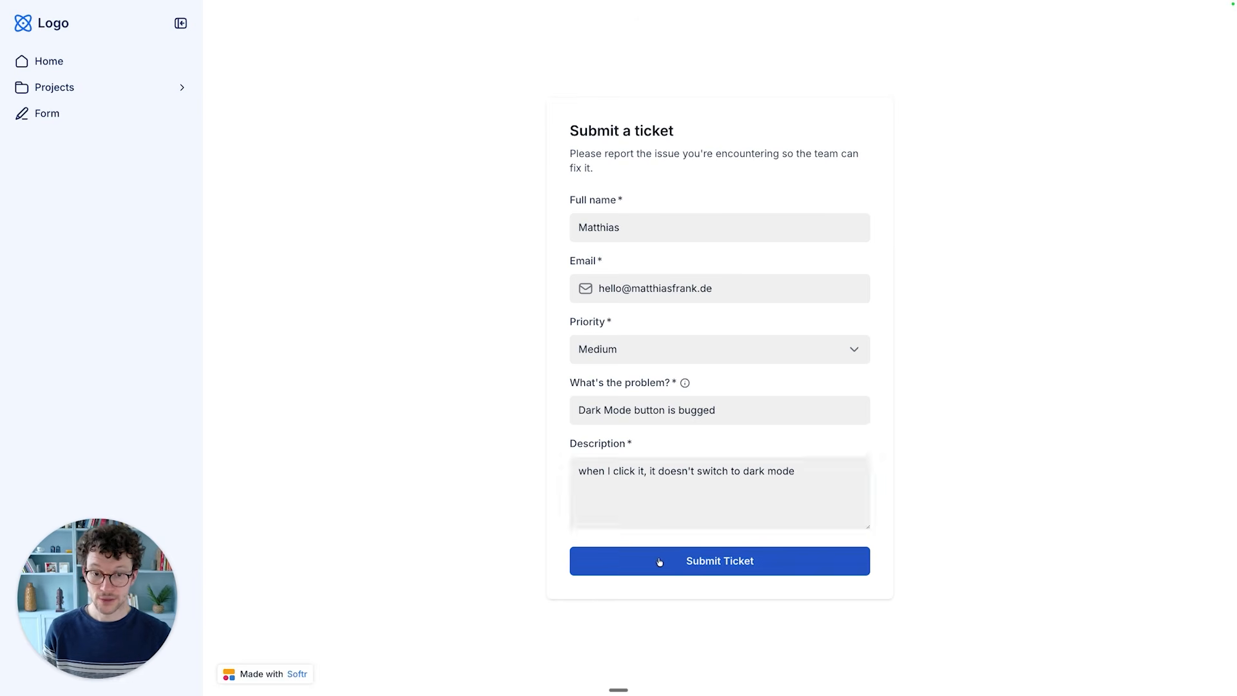
# - Examine the newly submitted ticket's fields in the Tickets table of the Ticketing System database
pyautogui.hotkey('ctrl', 'Left')
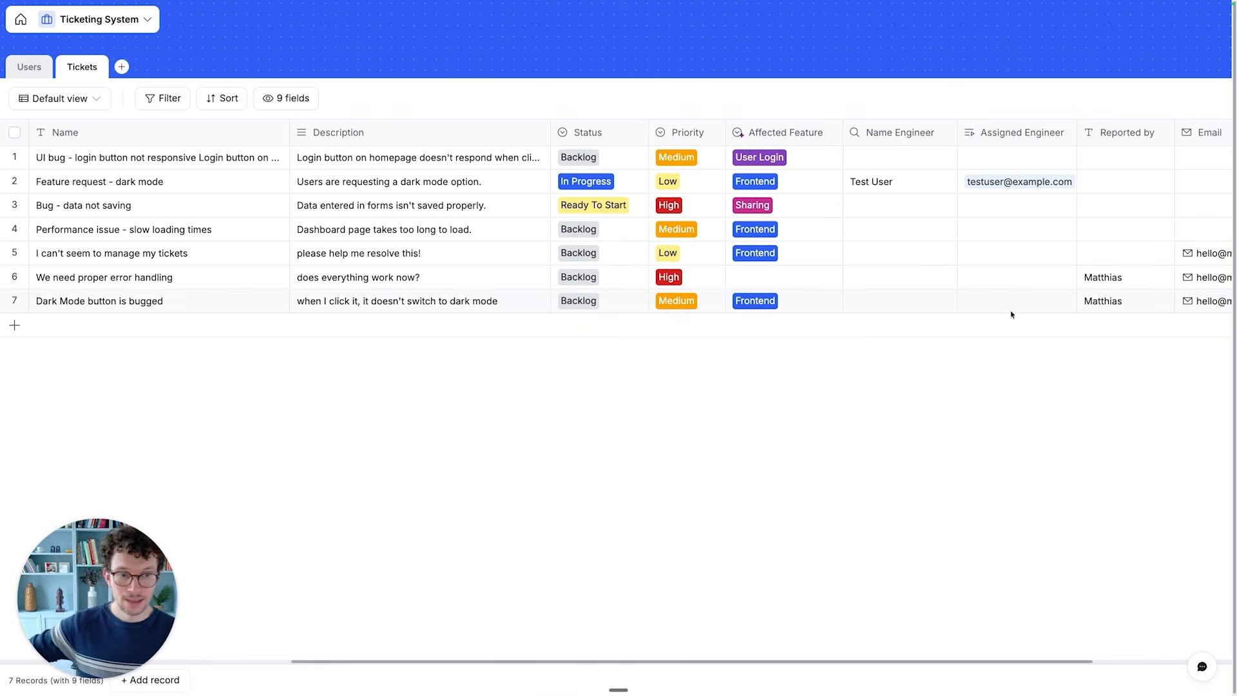
pyautogui.hscroll(5, 1010, 314)
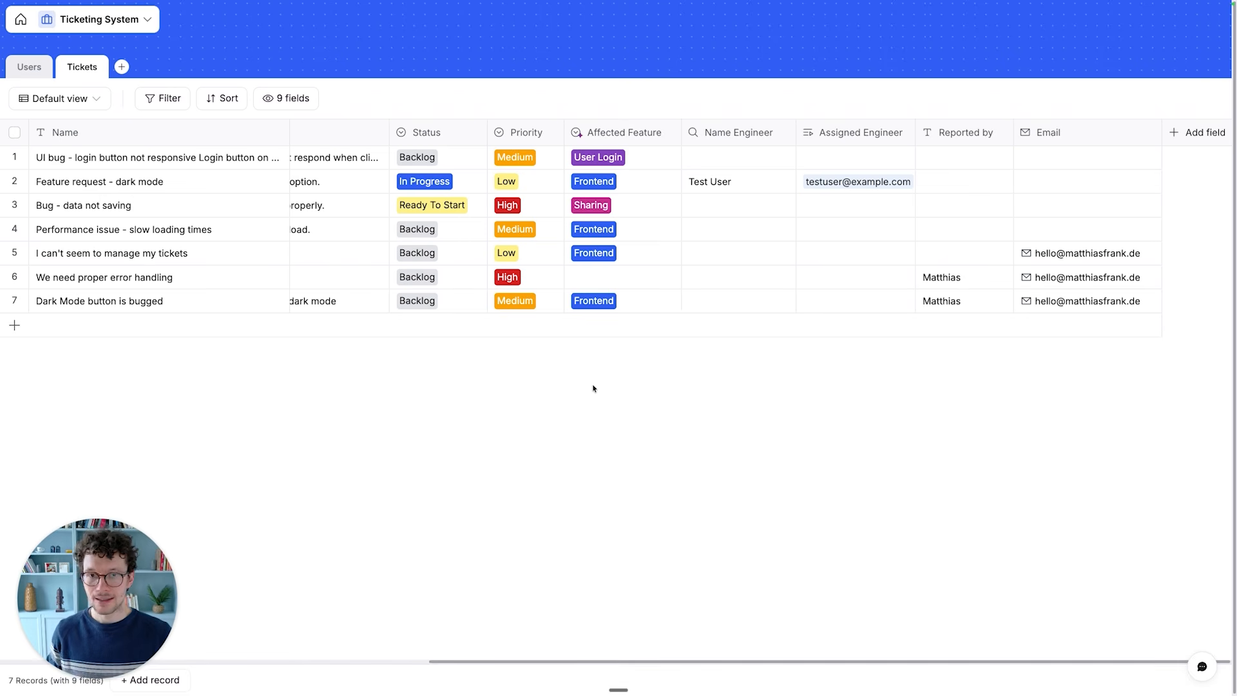
# - Open the run history of the New Ticket Submission workflow and review the step statuses of its latest run
pyautogui.click(23, 26)
pyautogui.click(74, 132)
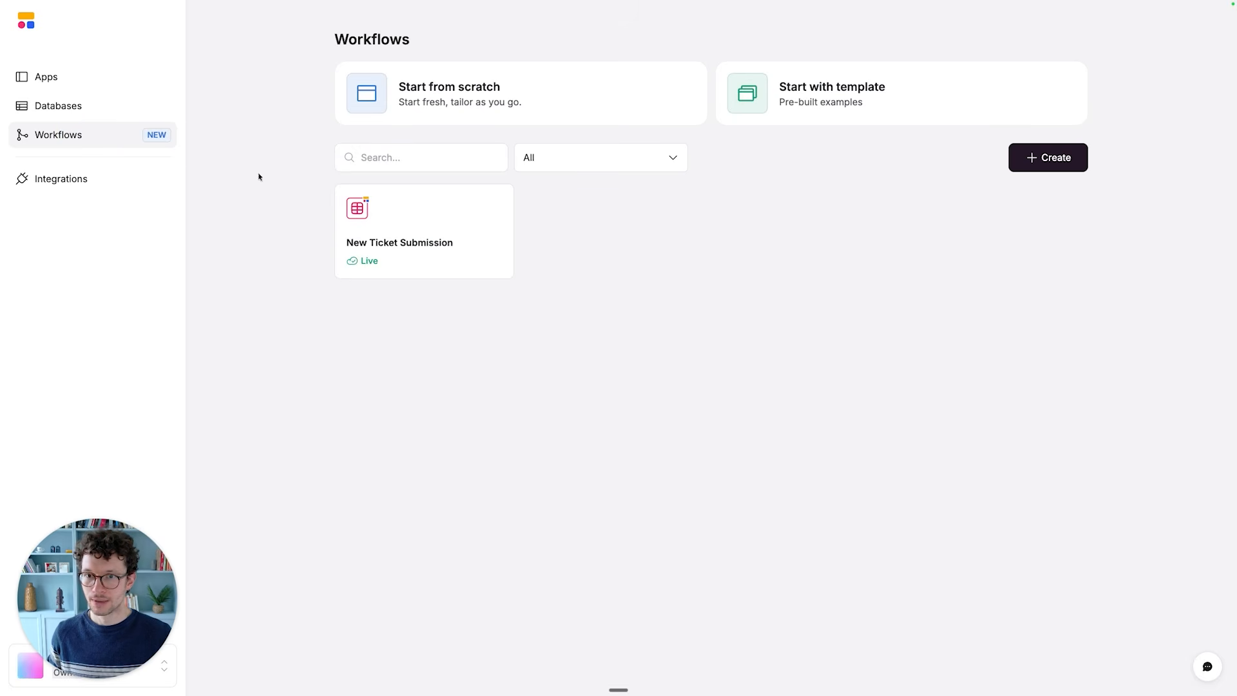
pyautogui.click(396, 207)
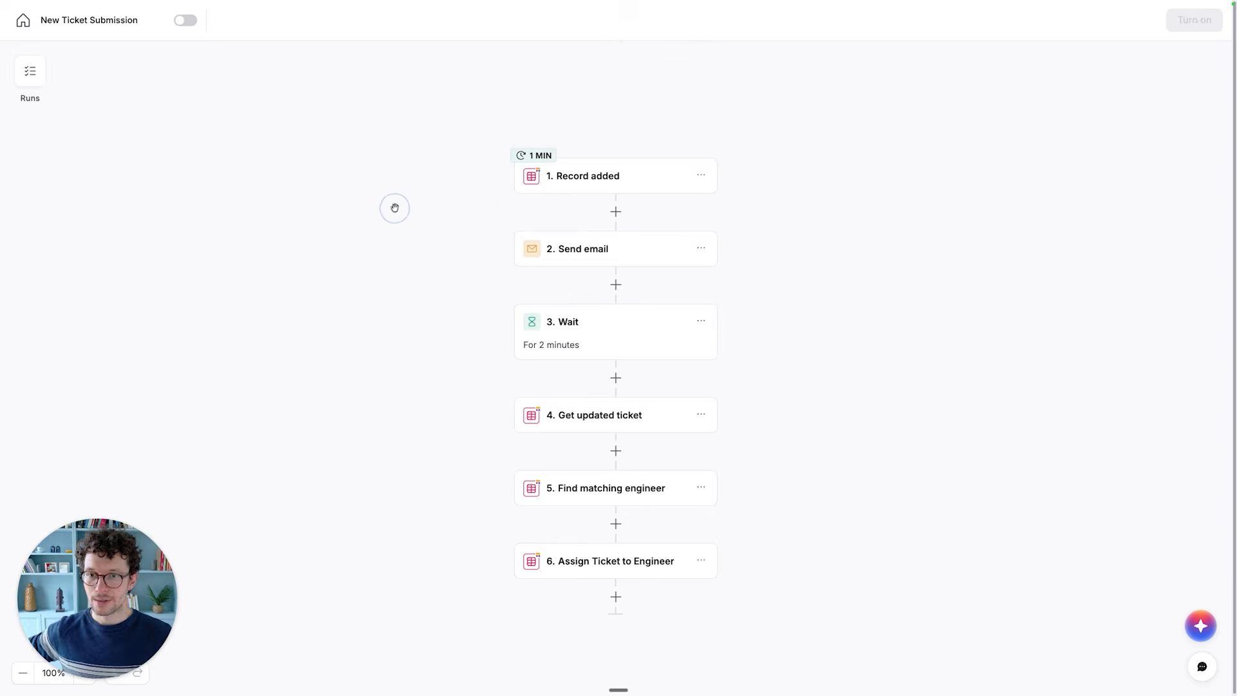
pyautogui.click(30, 71)
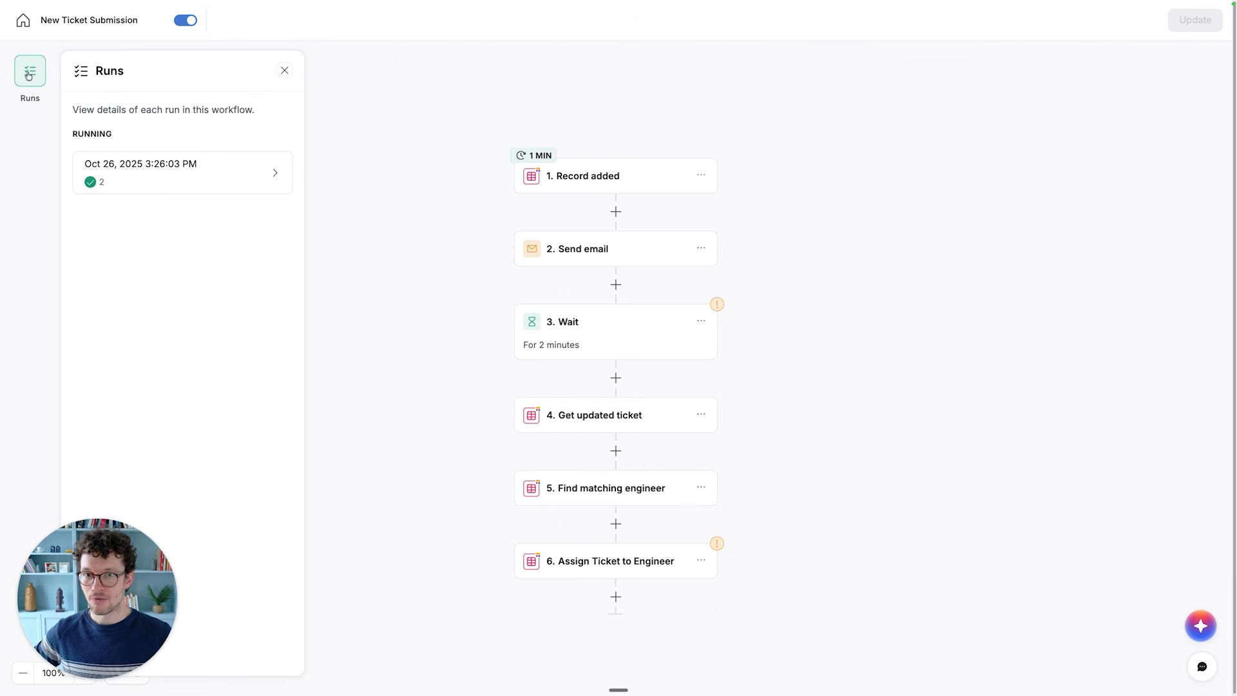
pyautogui.click(149, 176)
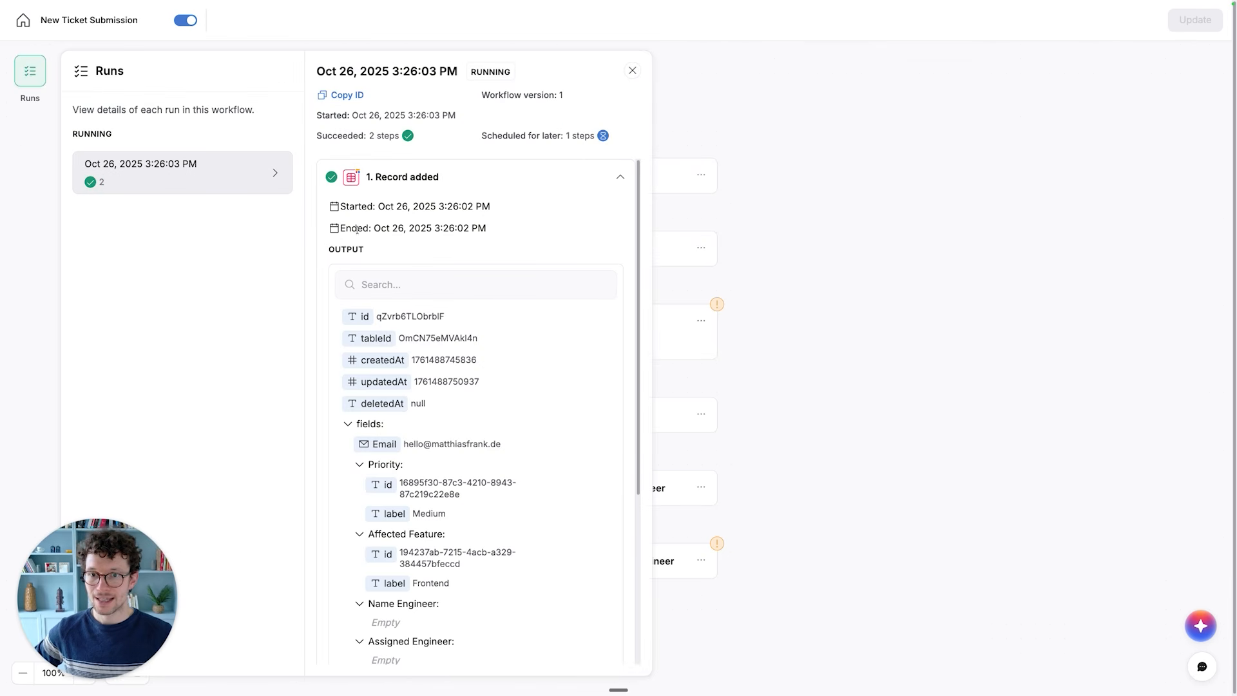
pyautogui.click(622, 183)
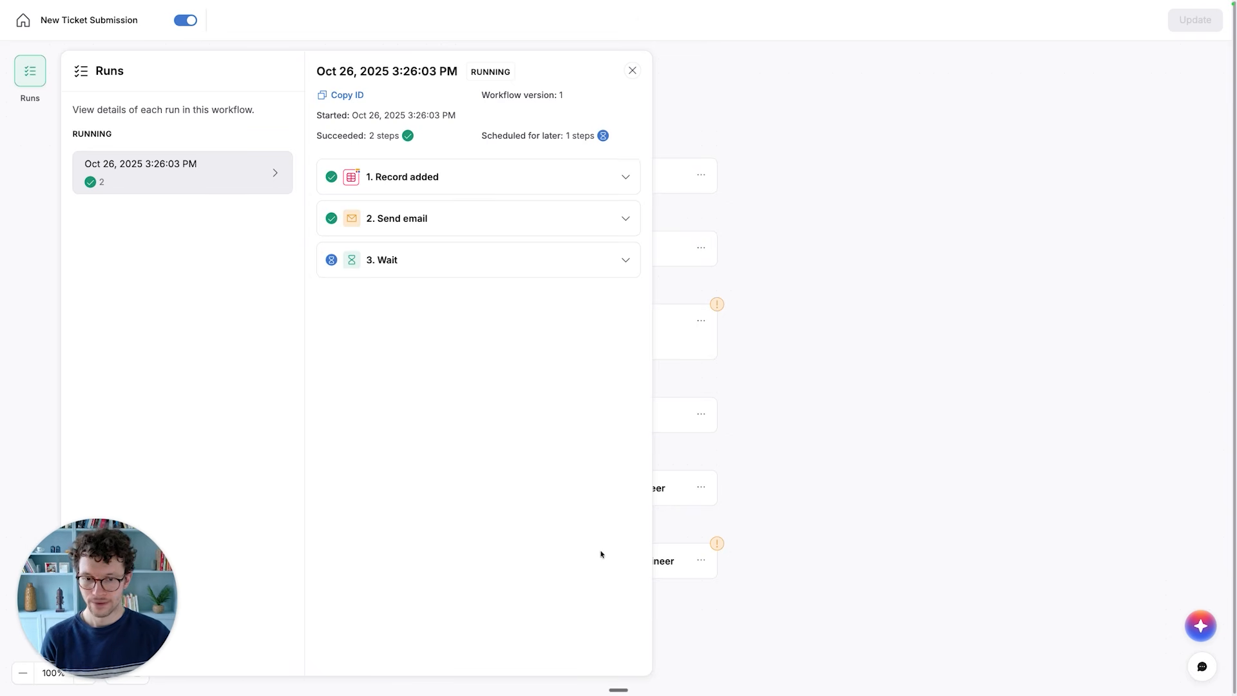
# - Reload the workflow and reopen its latest run to recheck the status of every step
pyautogui.press('super+r')
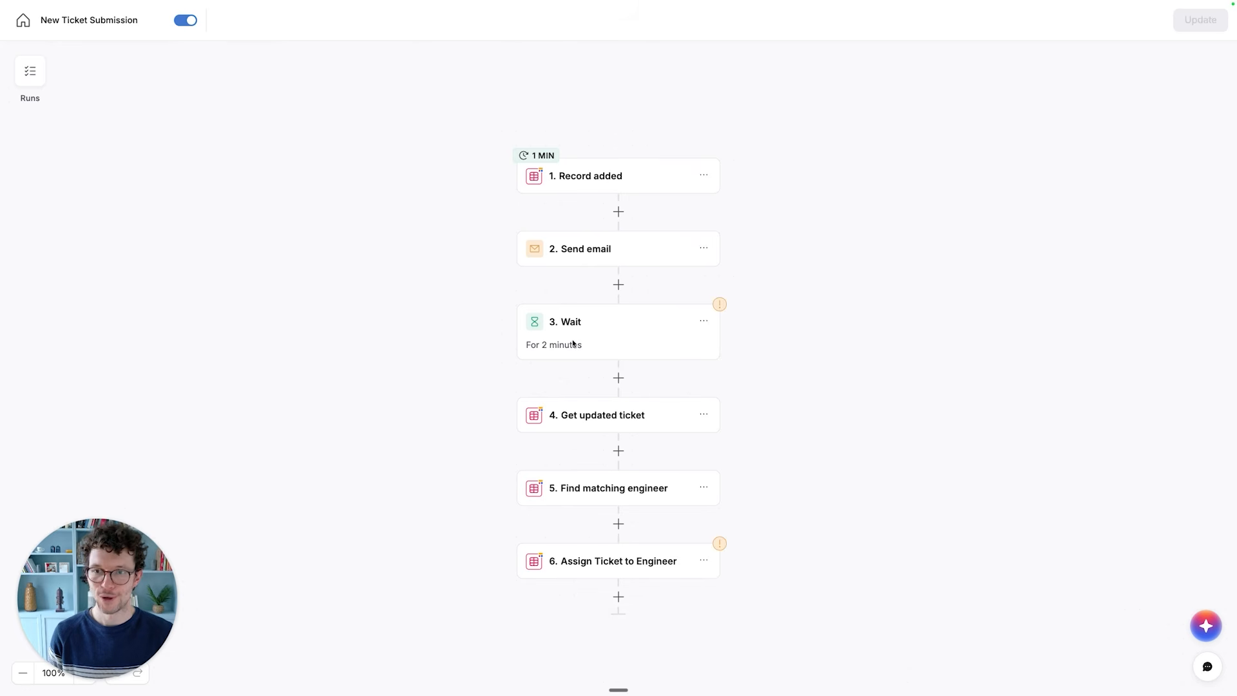
pyautogui.click(43, 72)
pyautogui.click(201, 182)
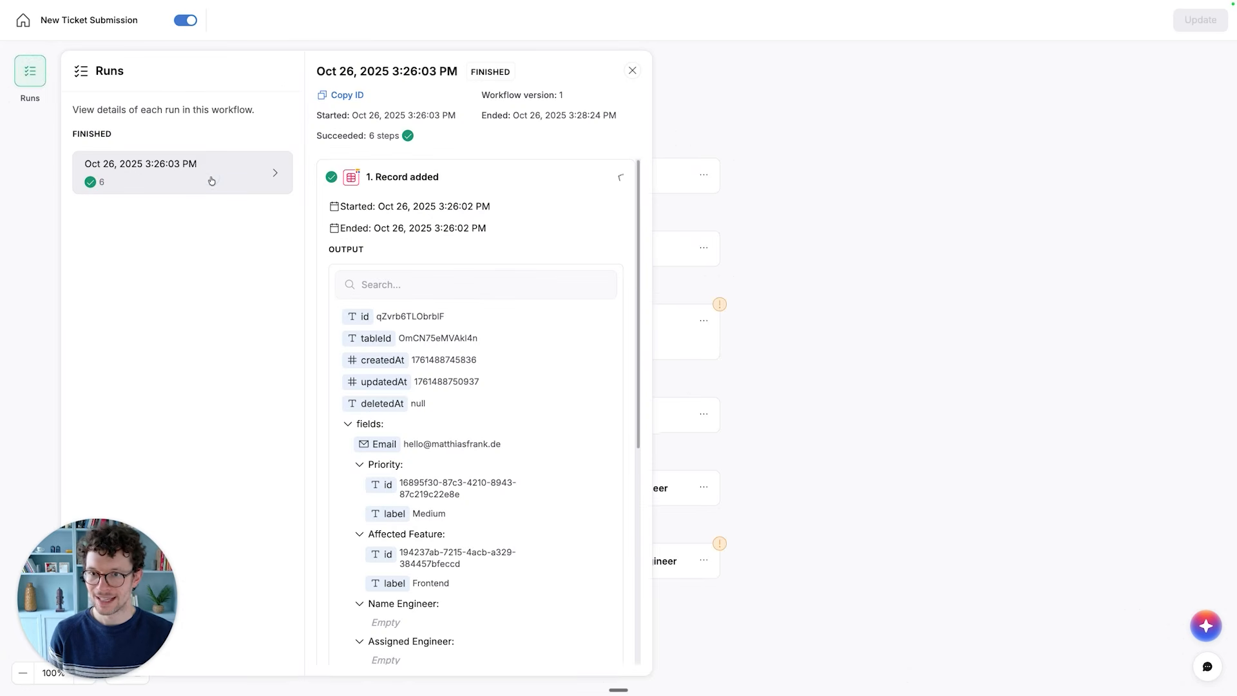
pyautogui.click(540, 188)
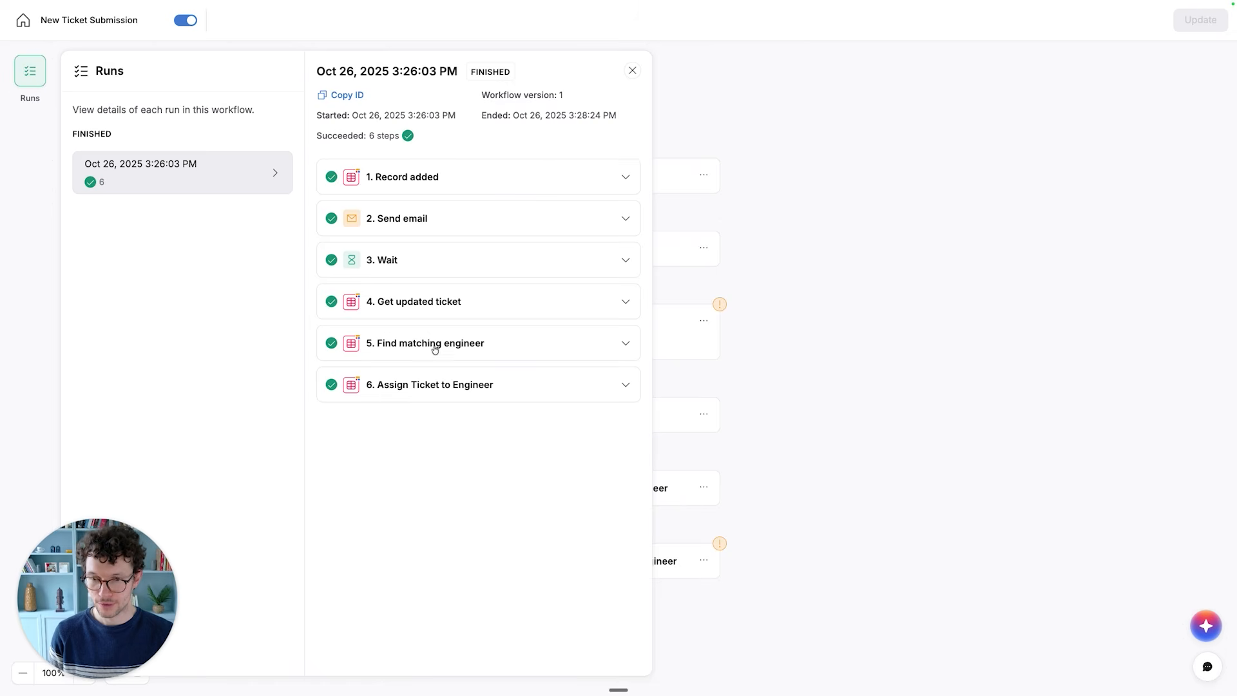
# - Return to the Tickets table of the Ticketing System database and check the Assigned Engineer of the Dark Mode button ticket
pyautogui.click(24, 22)
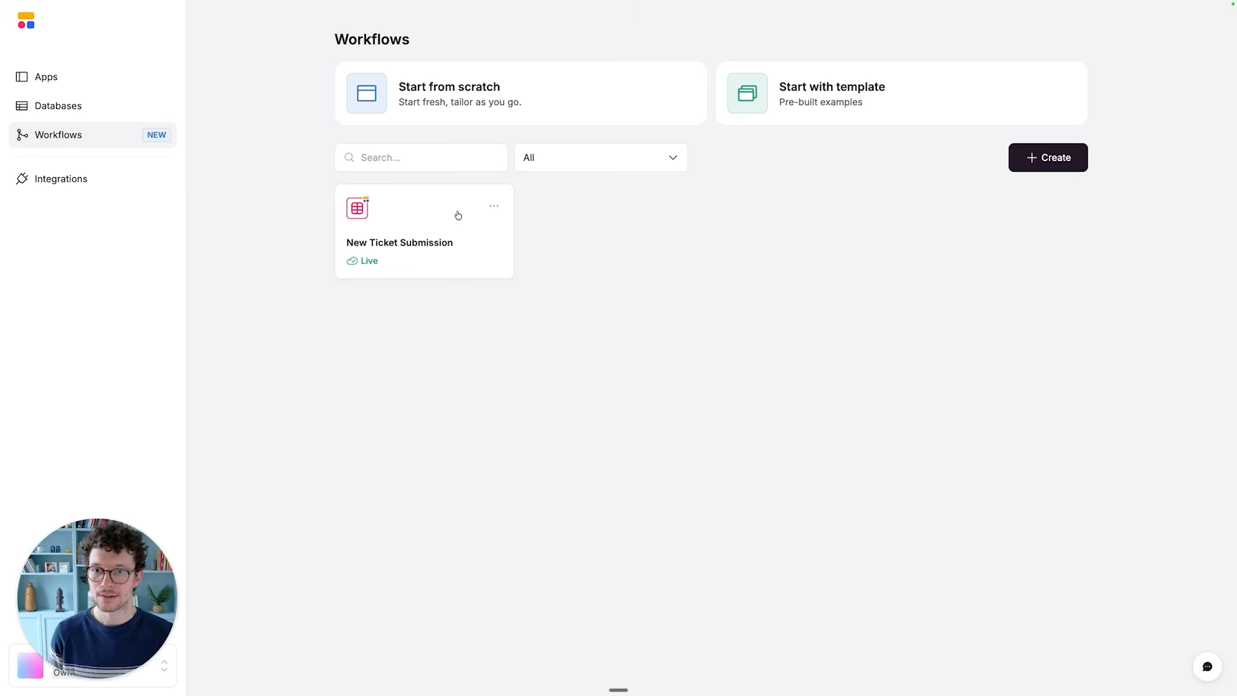
pyautogui.click(88, 105)
pyautogui.click(420, 243)
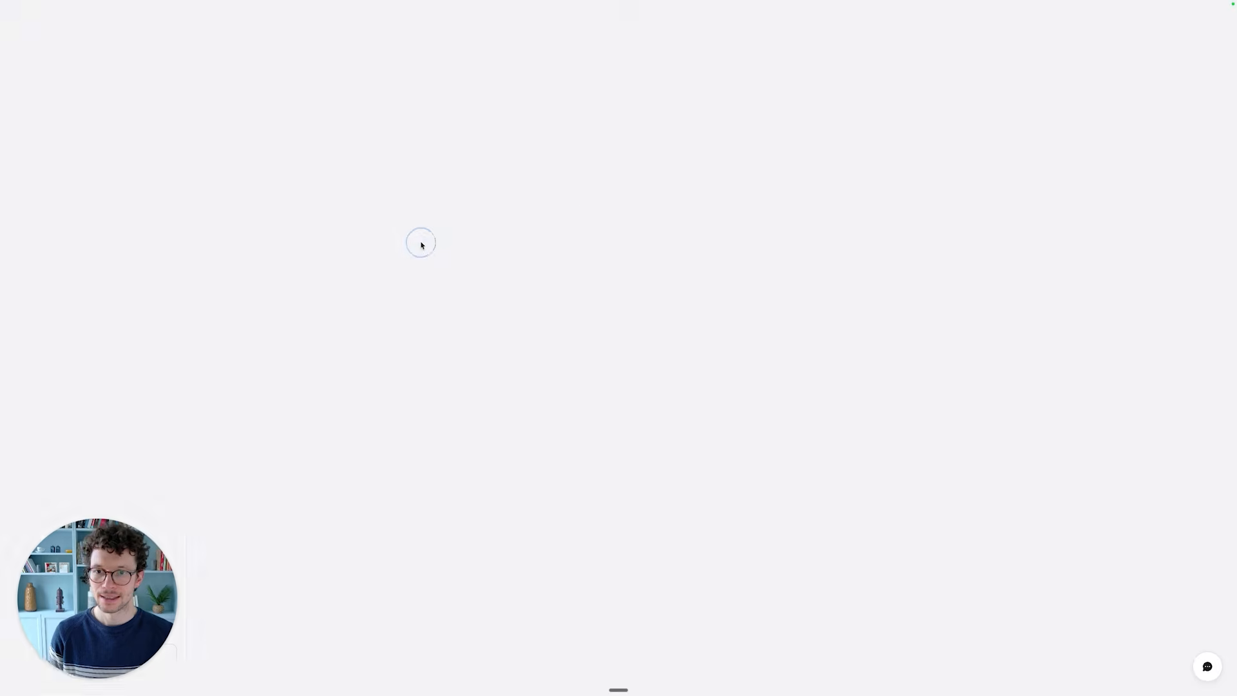
pyautogui.click(82, 67)
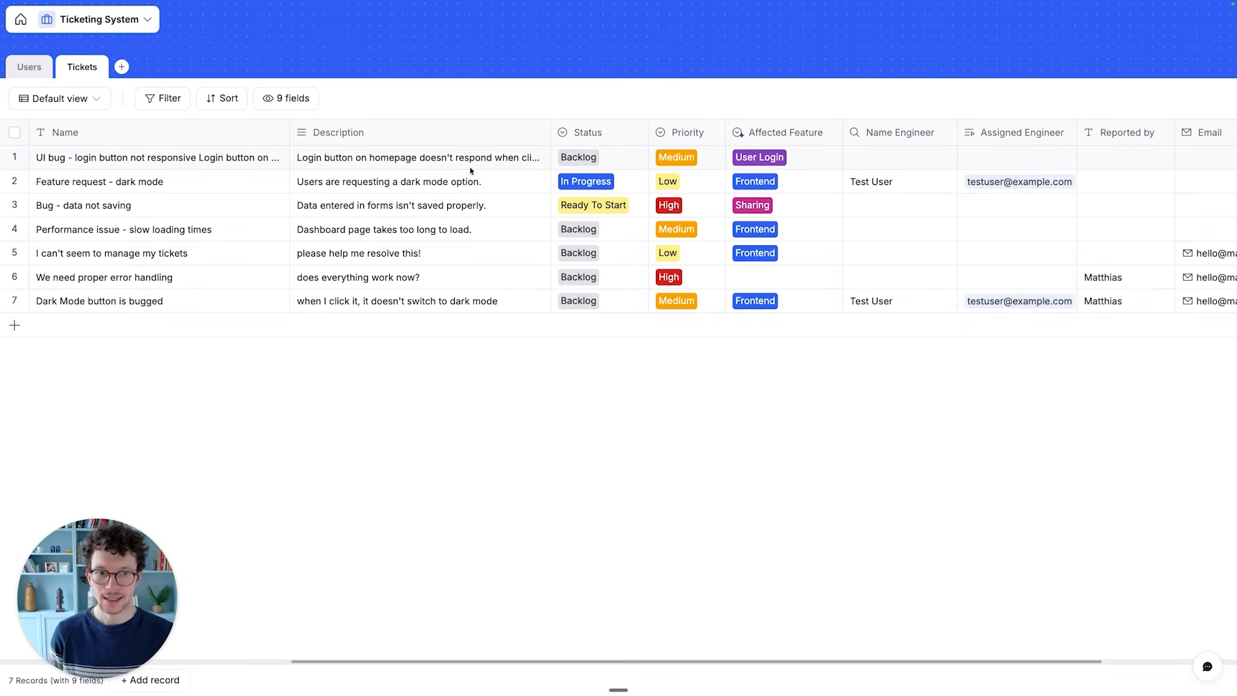
pyautogui.hscroll(5, 1046, 307)
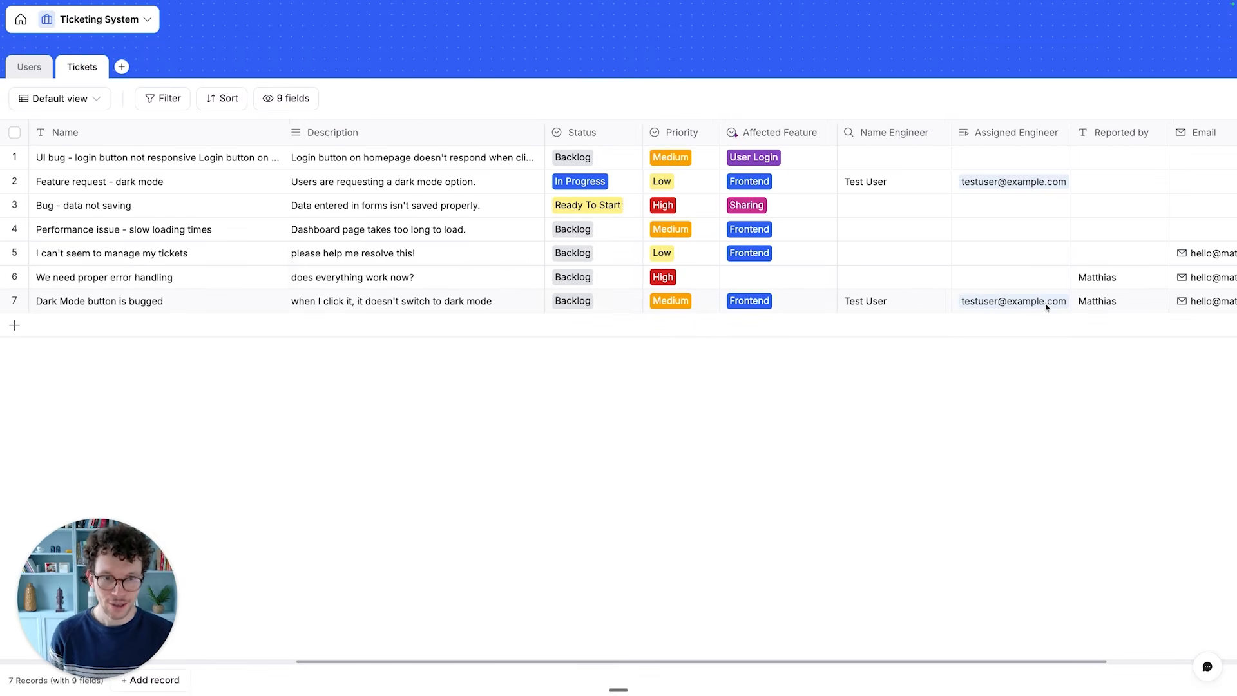
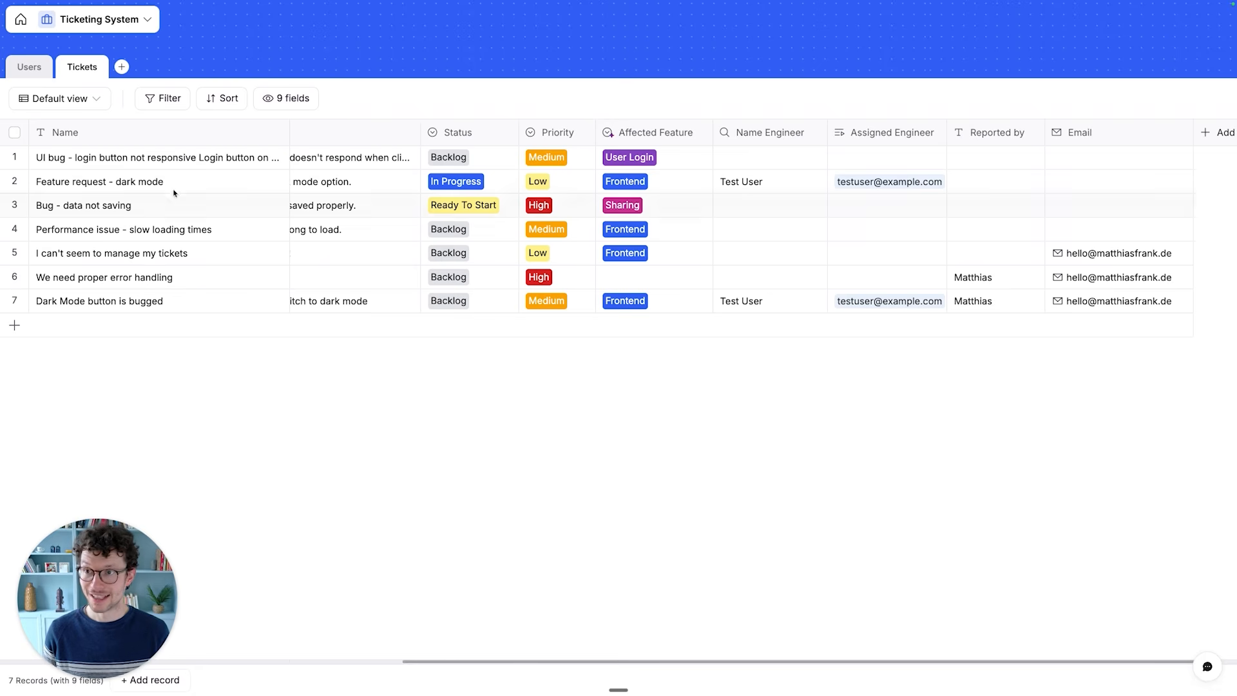
# - Leave the database and open the published Ticketing System app for editing from the apps overview
pyautogui.click(21, 20)
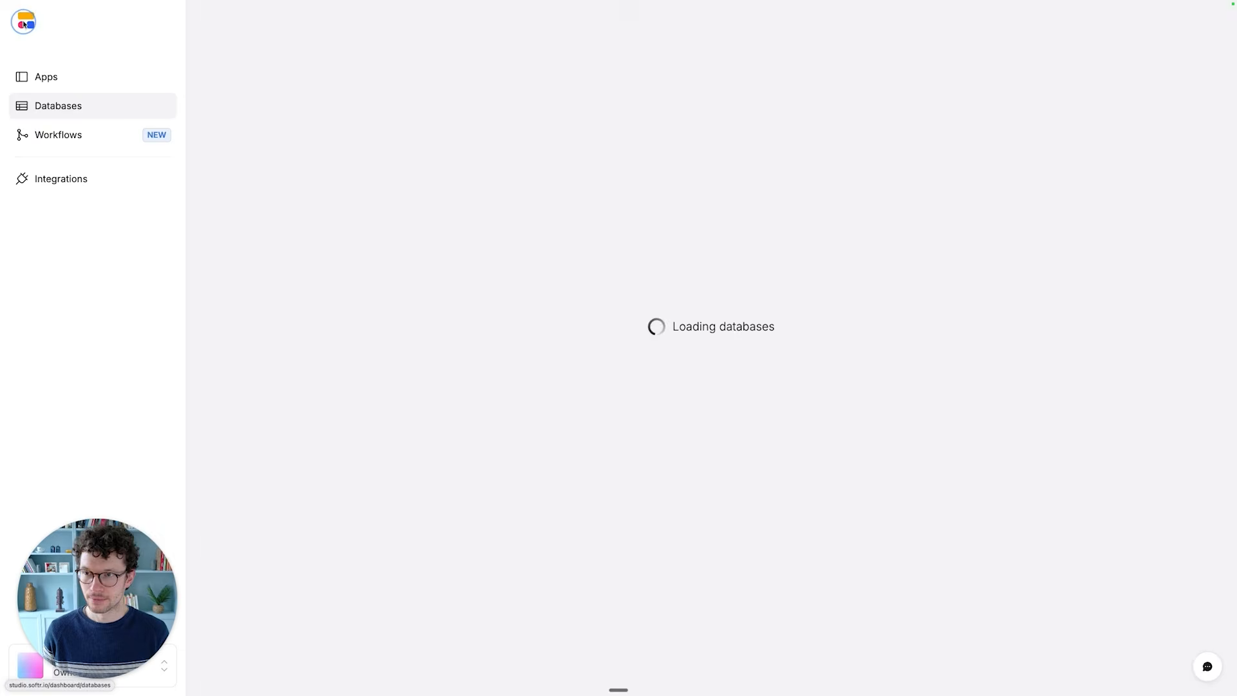
pyautogui.click(71, 85)
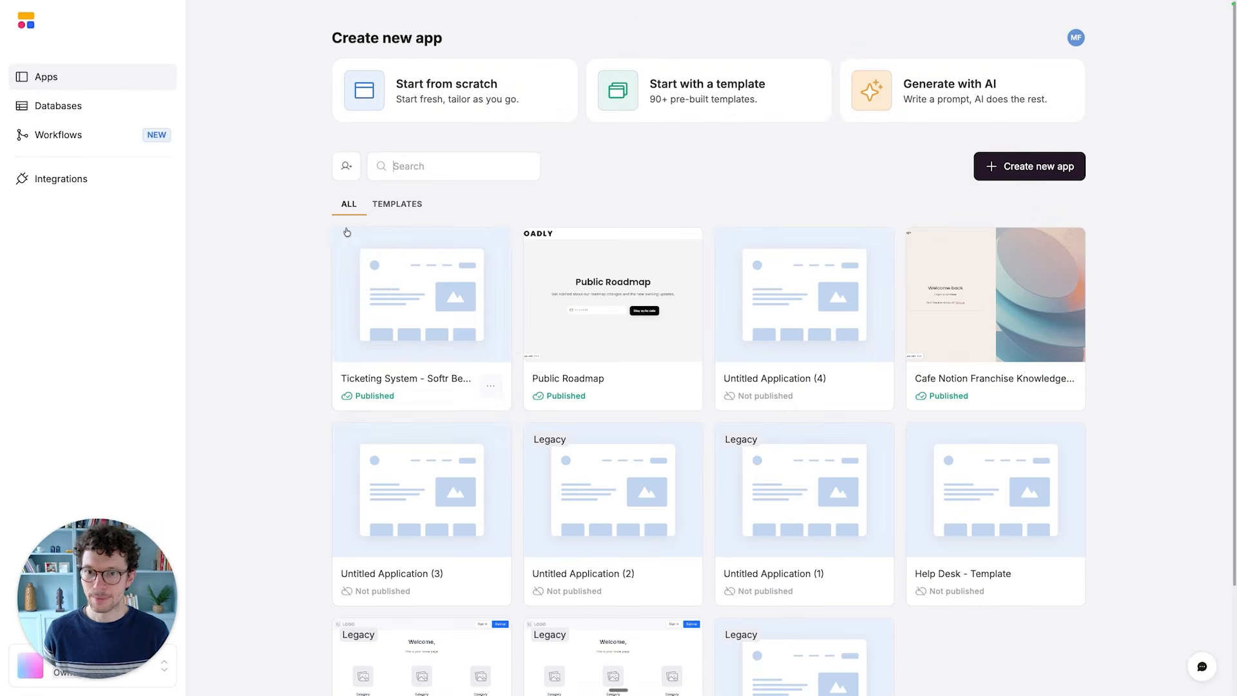
pyautogui.click(378, 291)
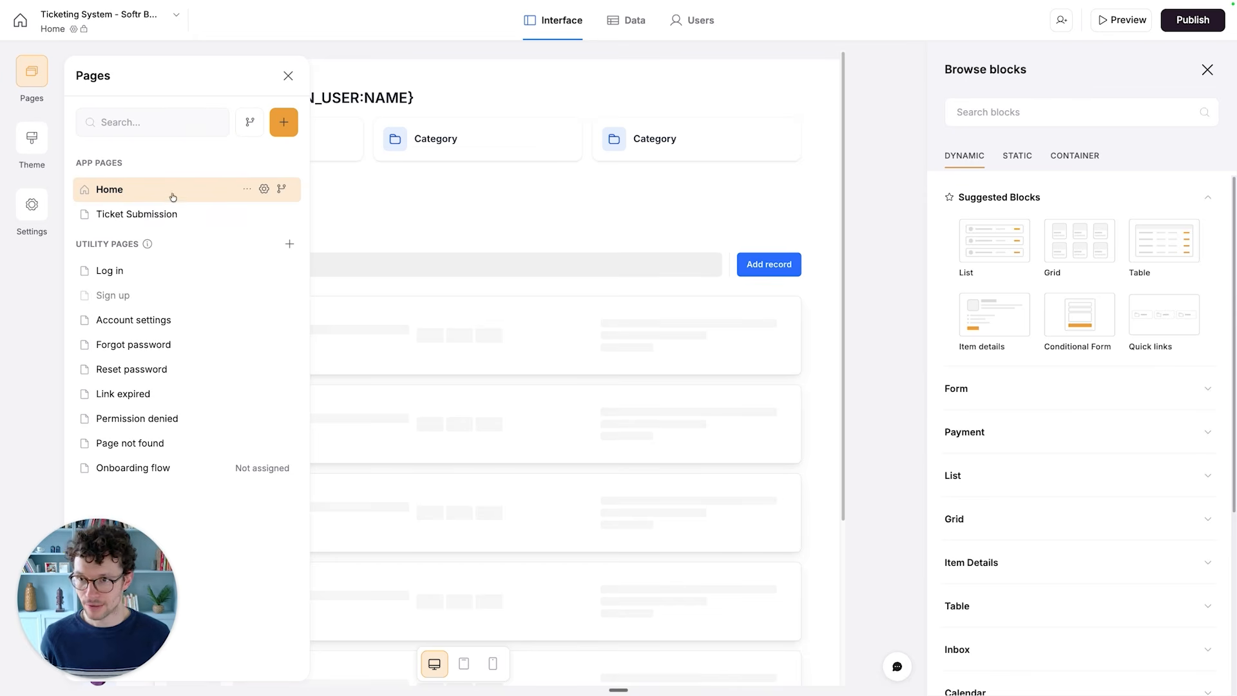
# - Add a new app page named Product Manager Overview with the URL /manage
pyautogui.click(281, 123)
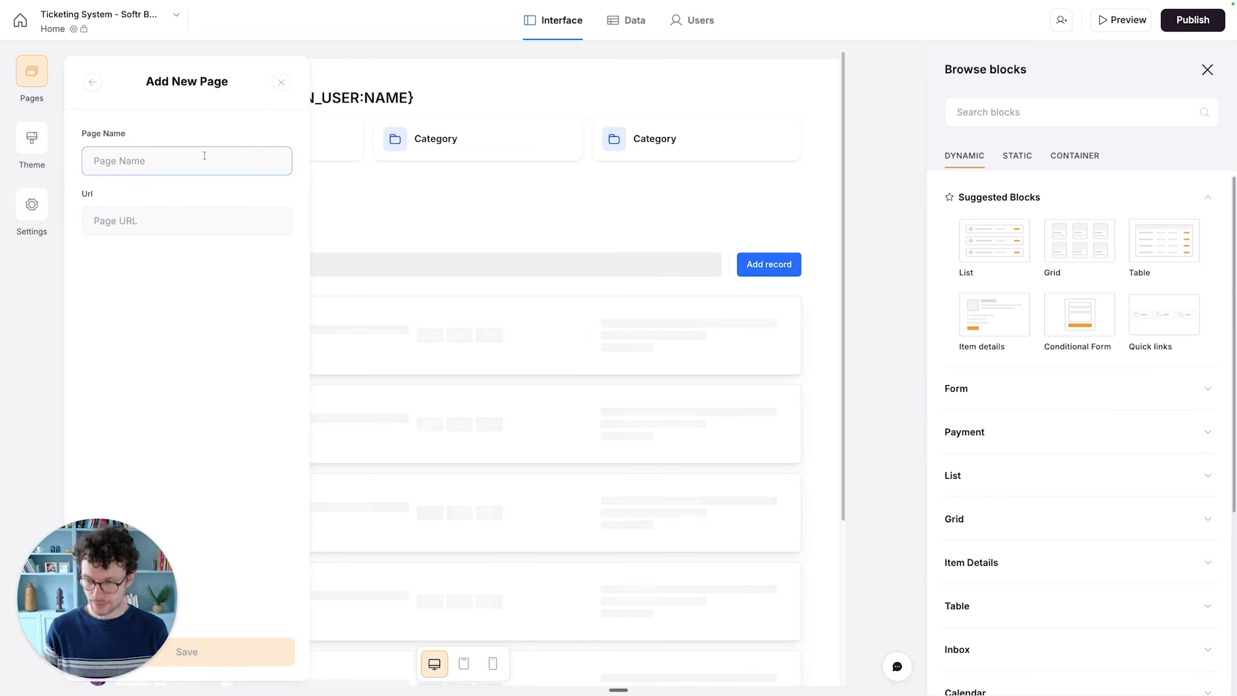
pyautogui.write('Pr')
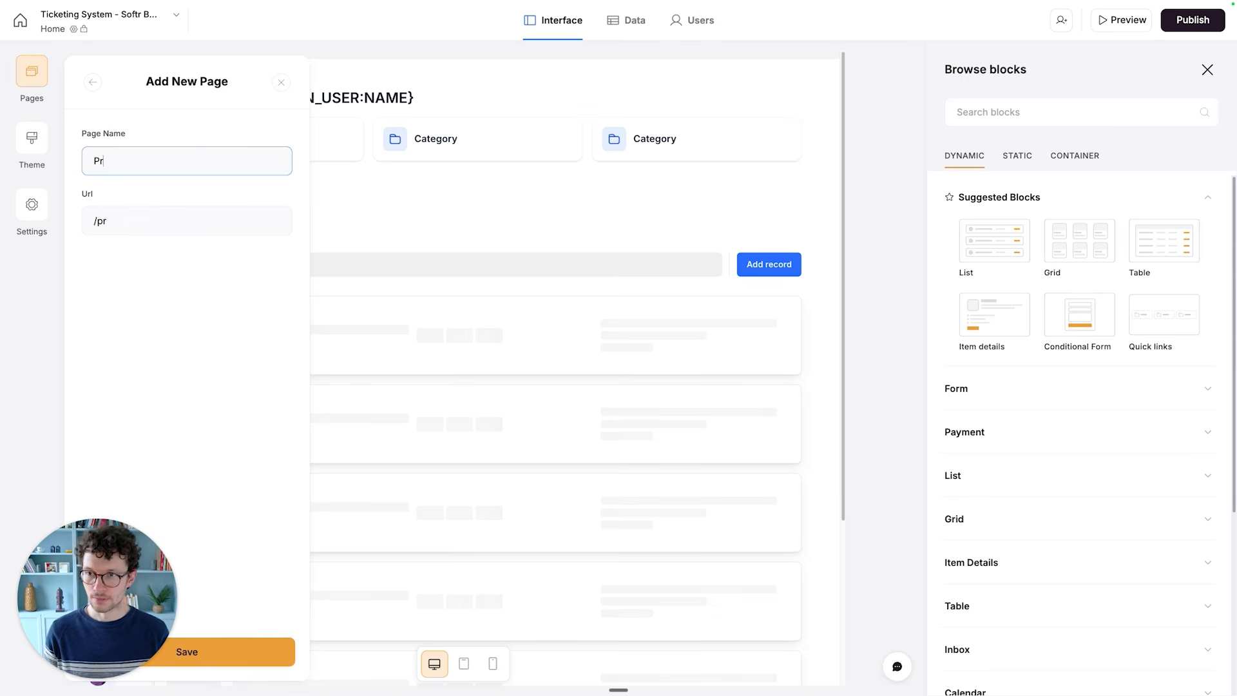
pyautogui.write('oduct Manager Overview')
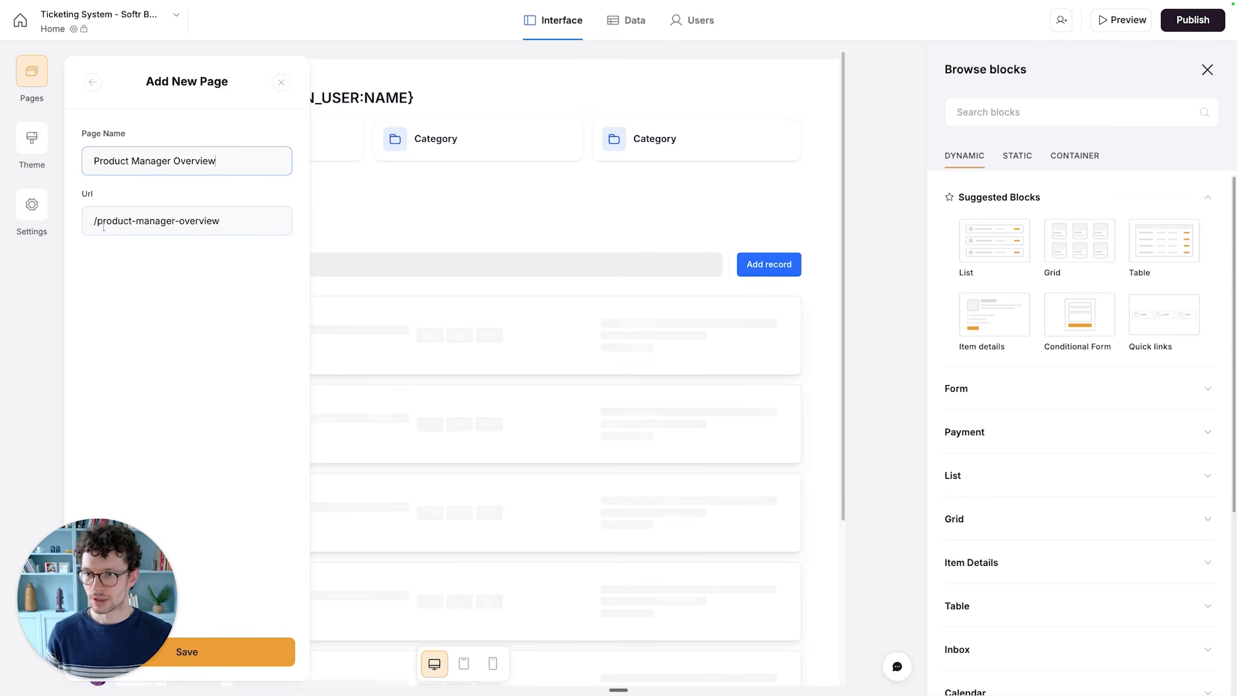
pyautogui.tripleClick(226, 220)
pyautogui.write('manage')
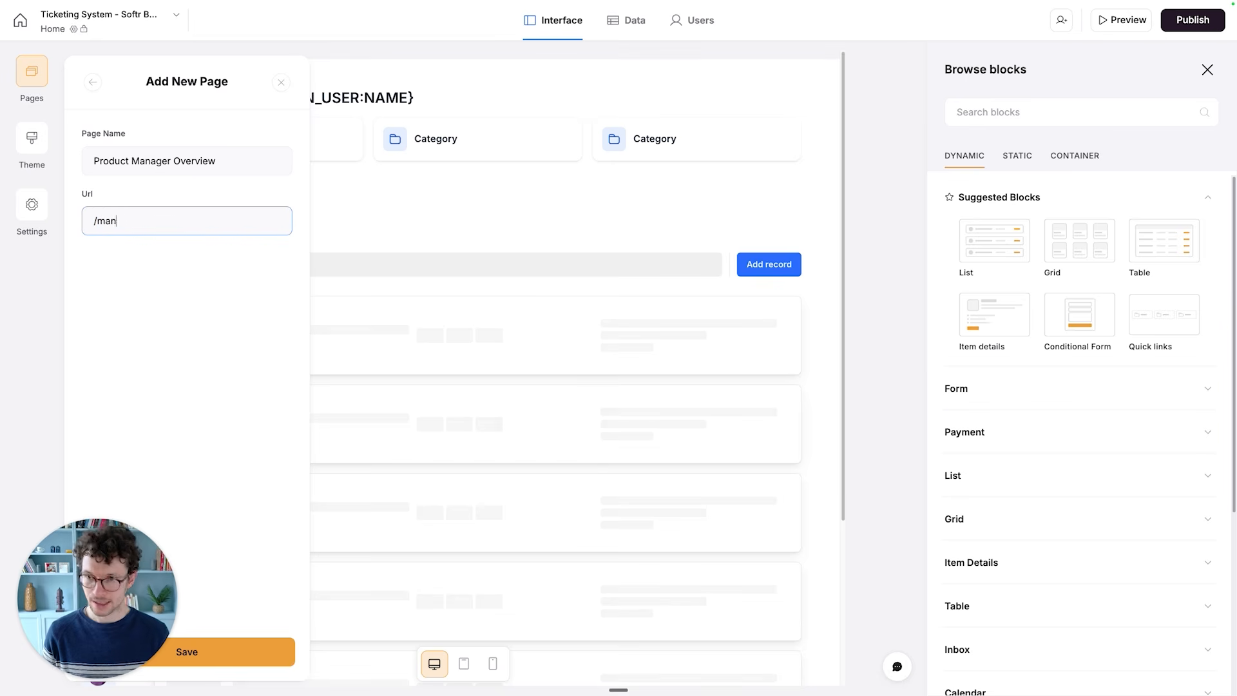
pyautogui.click(242, 657)
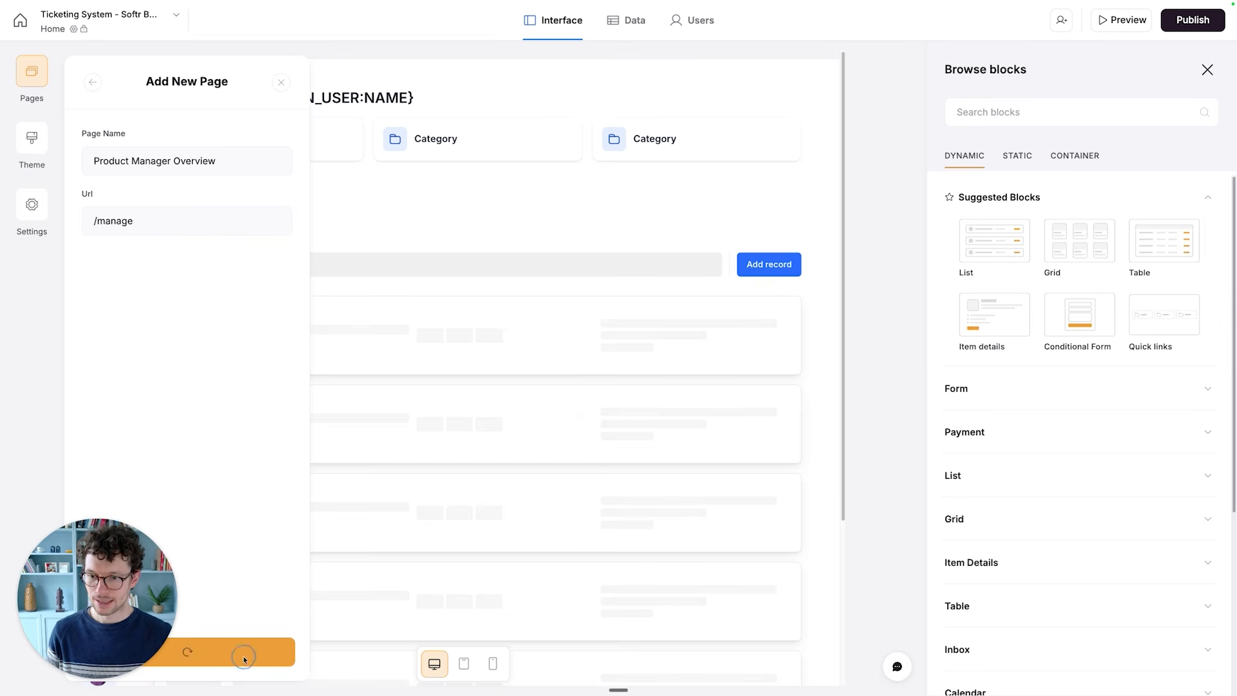
pyautogui.moveTo(103, 582)
pyautogui.mouseDown()
pyautogui.moveTo(975, 454)
pyautogui.moveTo(98, 581)
pyautogui.mouseUp()
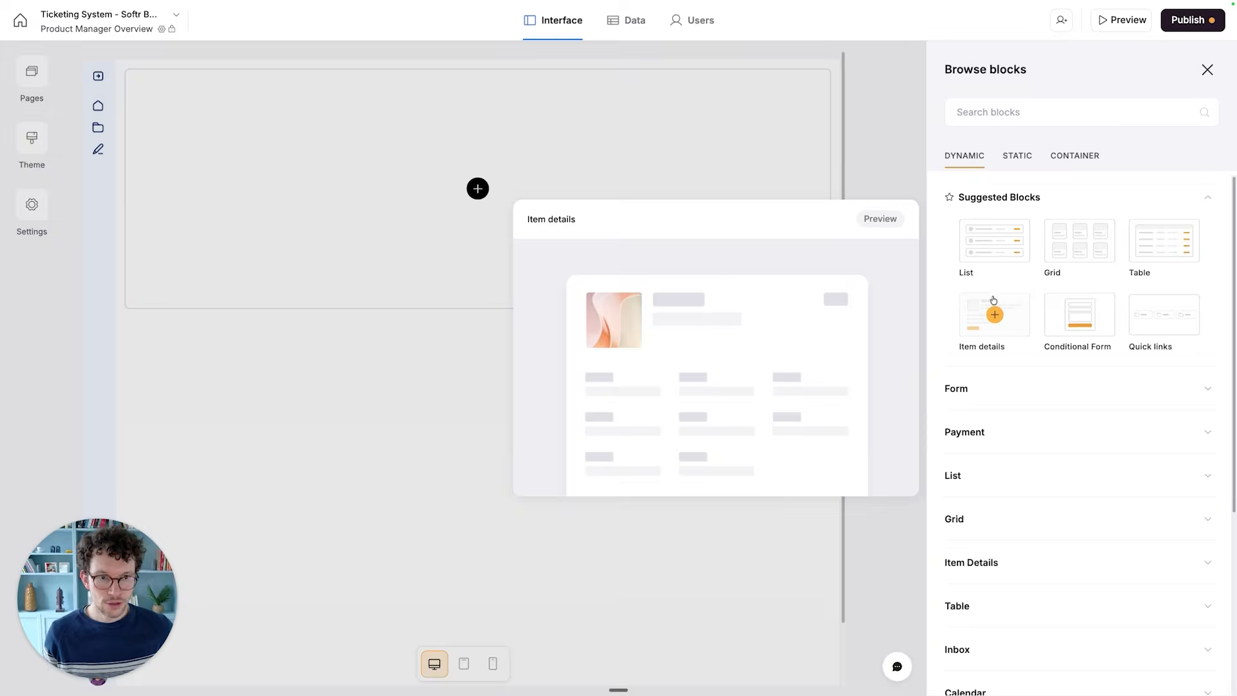
# - Add a Table block to the empty page and connect it to the Tickets table of the Ticketing System database
pyautogui.moveTo(979, 235)
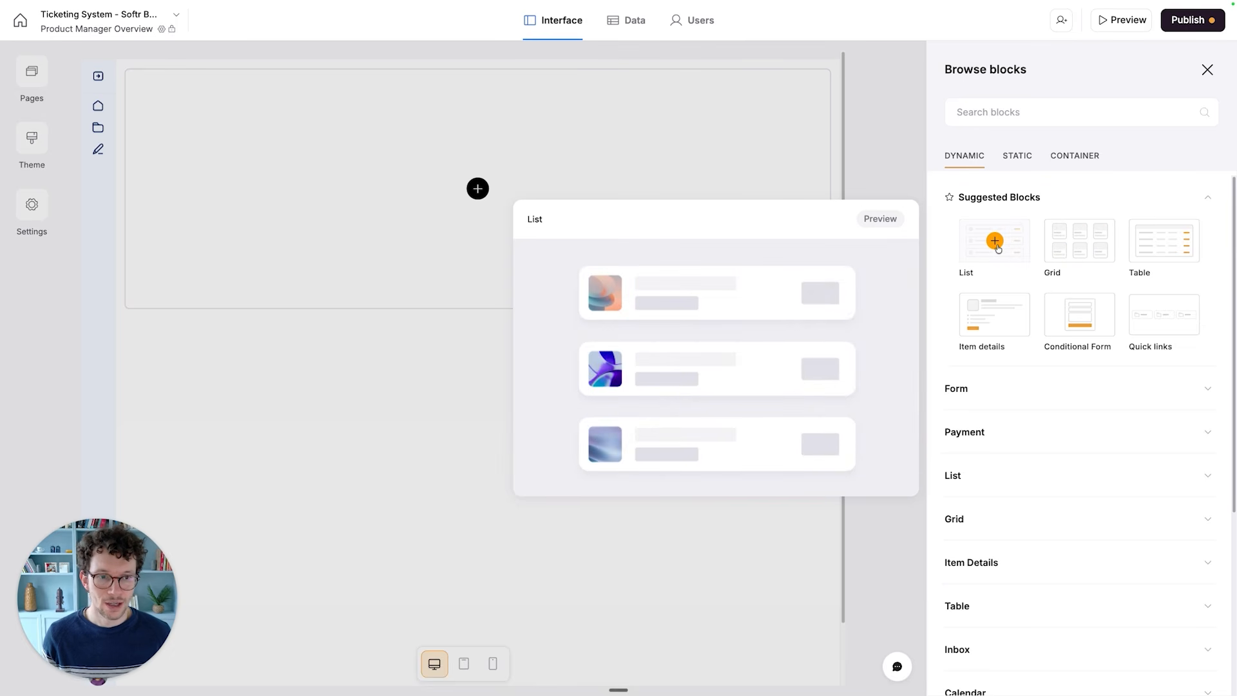
pyautogui.click(1164, 243)
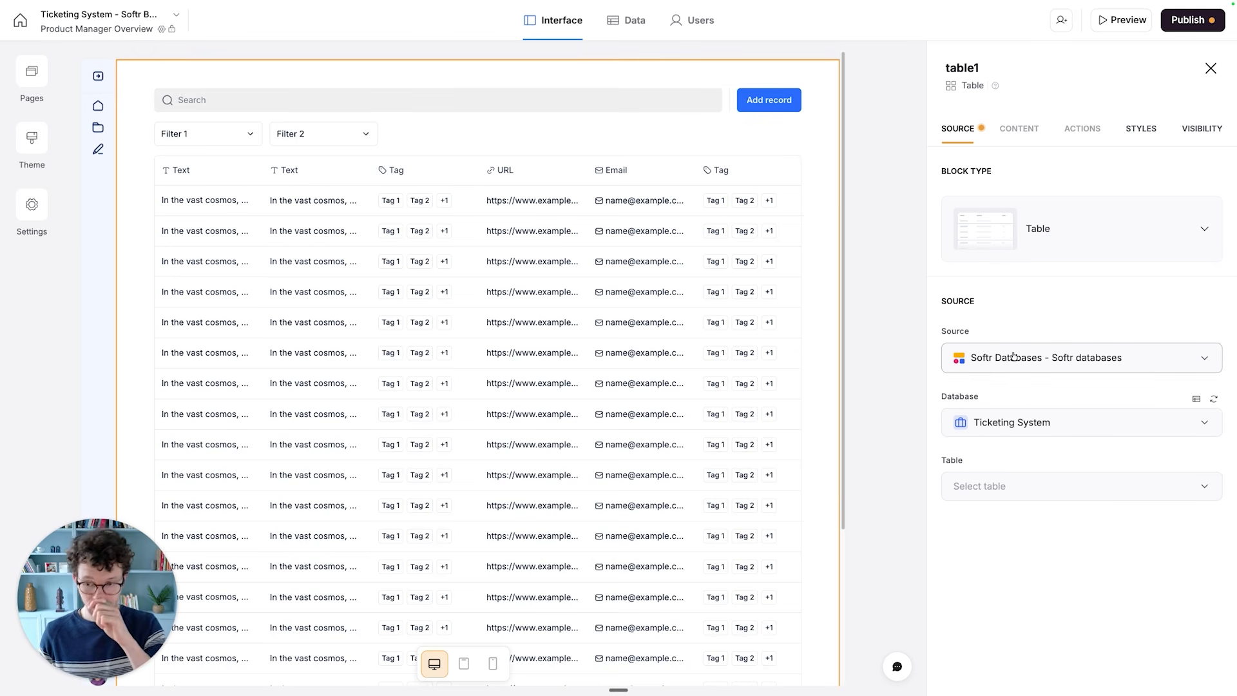
pyautogui.click(1011, 485)
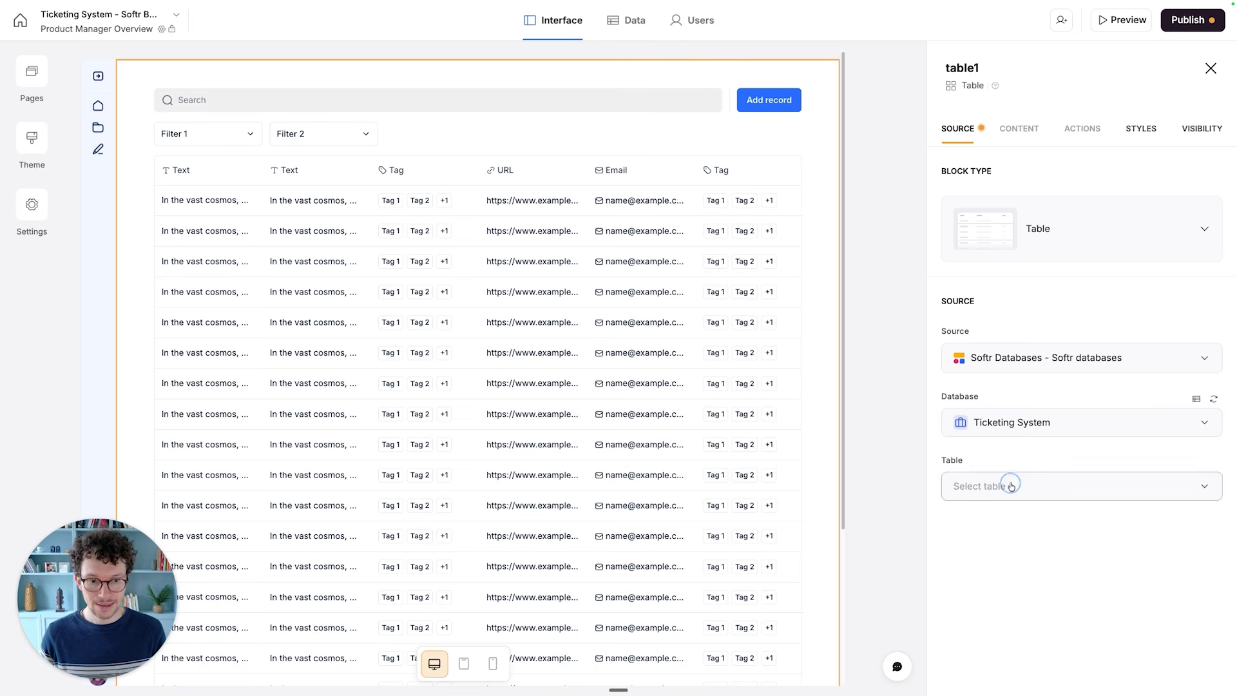
pyautogui.click(979, 443)
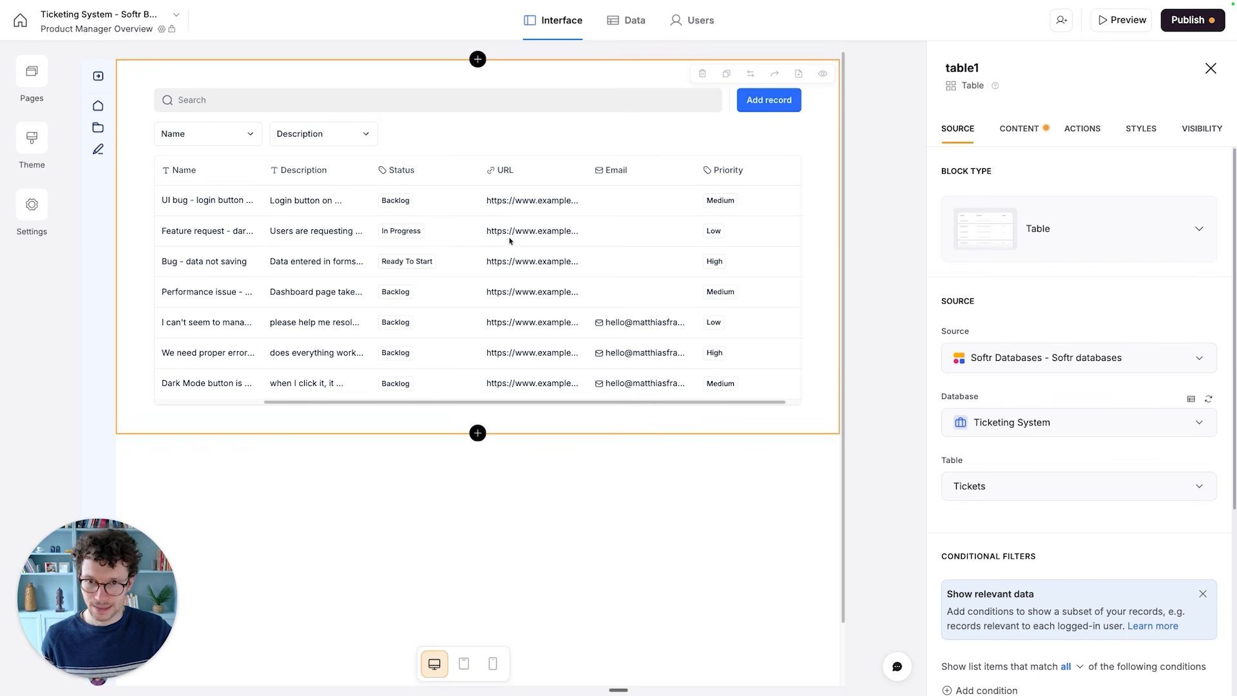
# - Add a conditional filter to the table block that shows only records whose Status includes any of Backlog
pyautogui.scroll(-3, 967, 471)
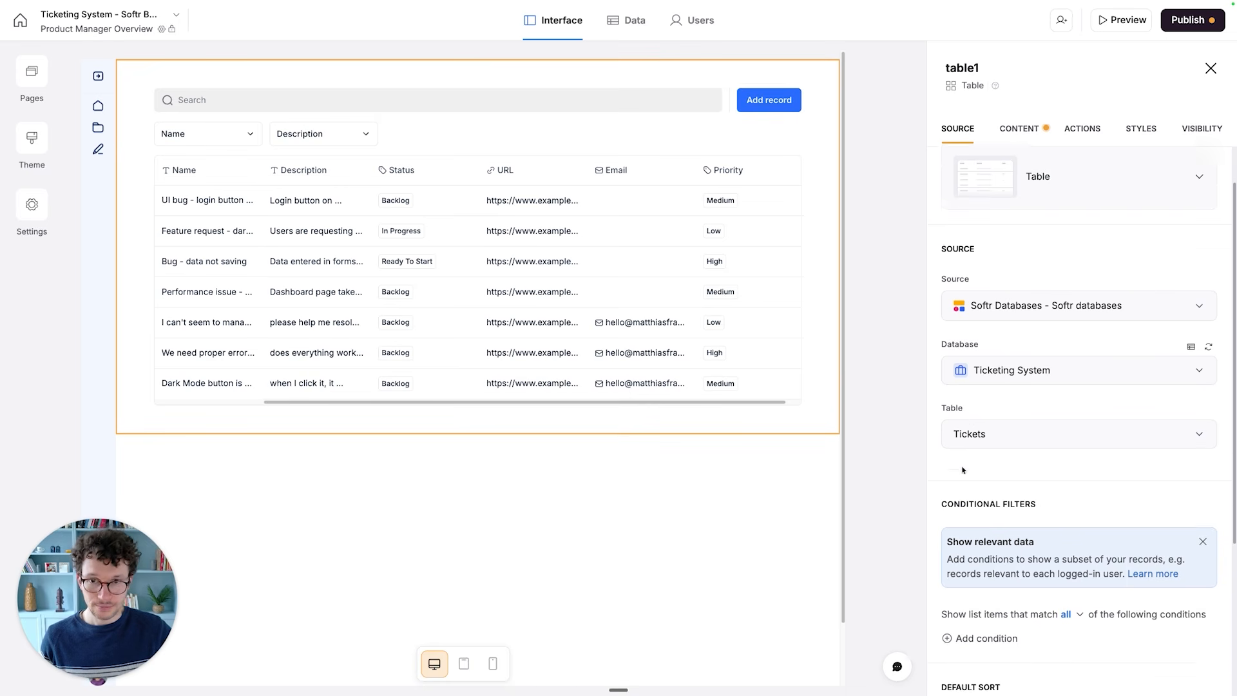
pyautogui.scroll(-2, 968, 469)
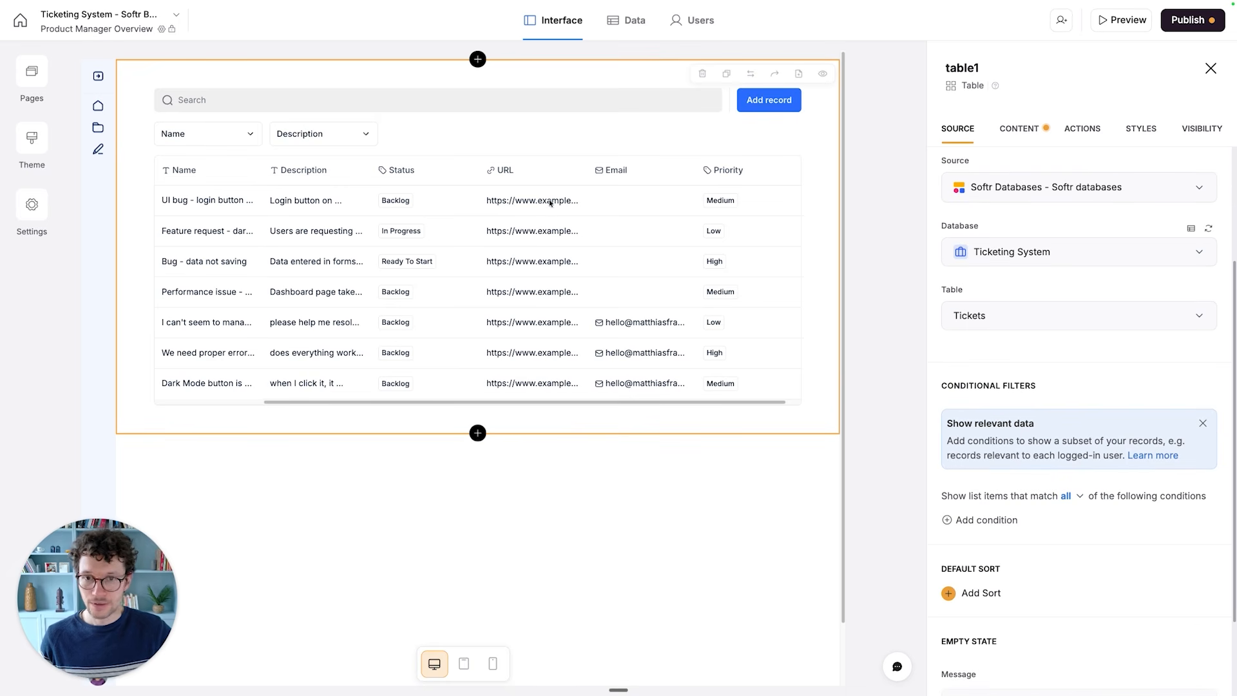
pyautogui.scroll(4, 1025, 352)
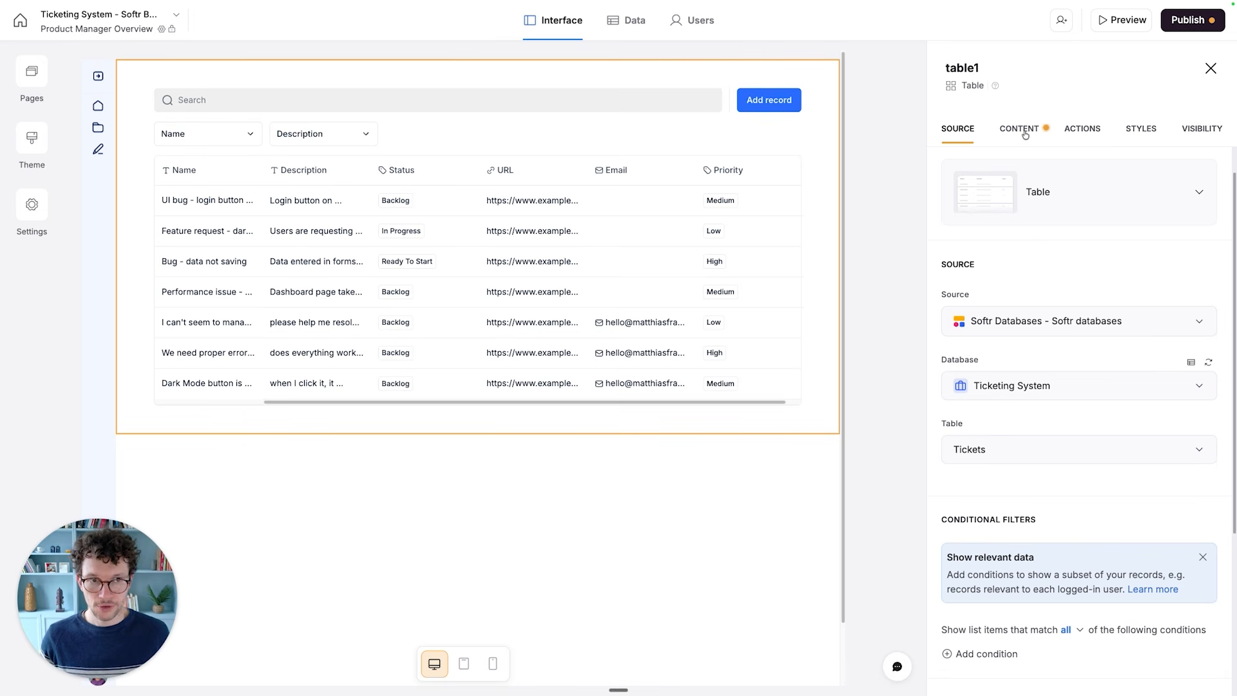
pyautogui.scroll(-5, 1035, 245)
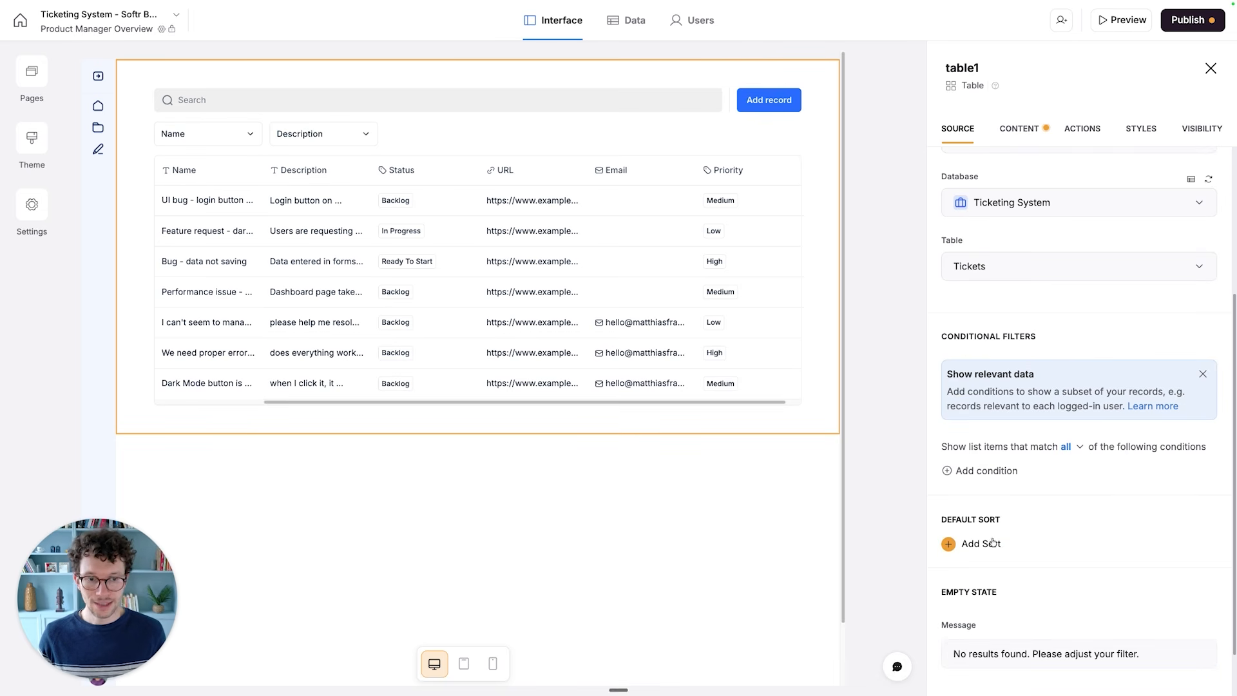
pyautogui.scroll(-2, 994, 531)
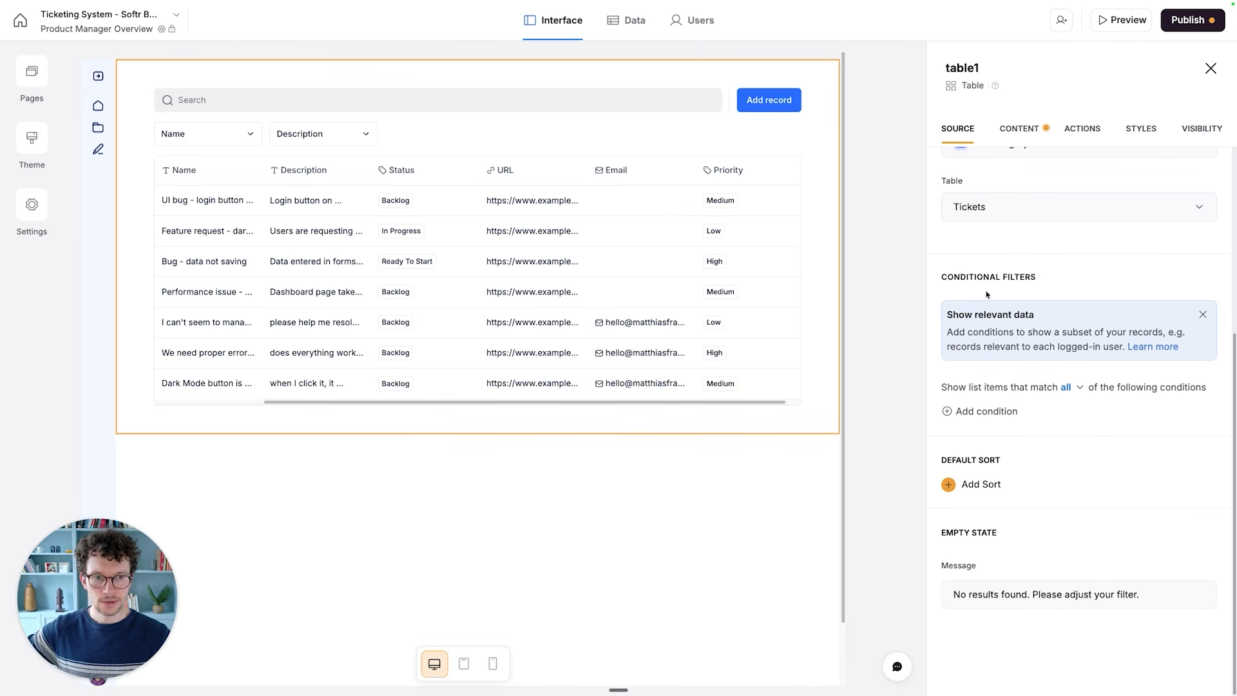
pyautogui.click(966, 416)
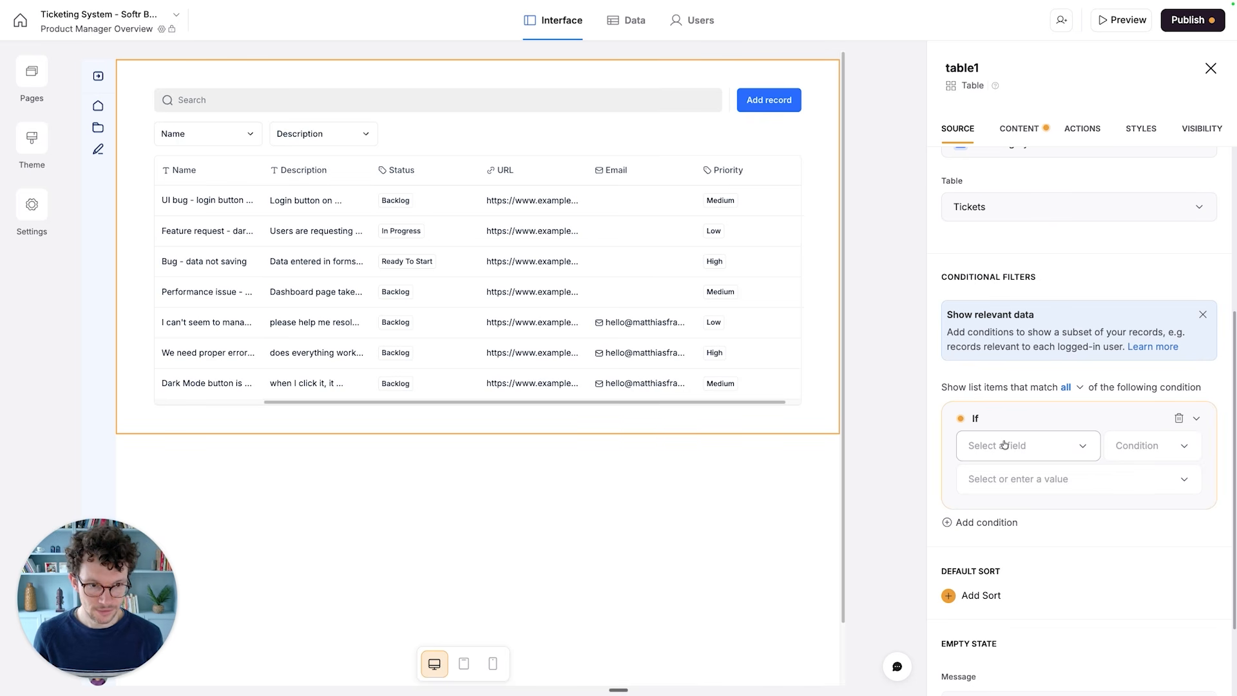
pyautogui.click(1010, 447)
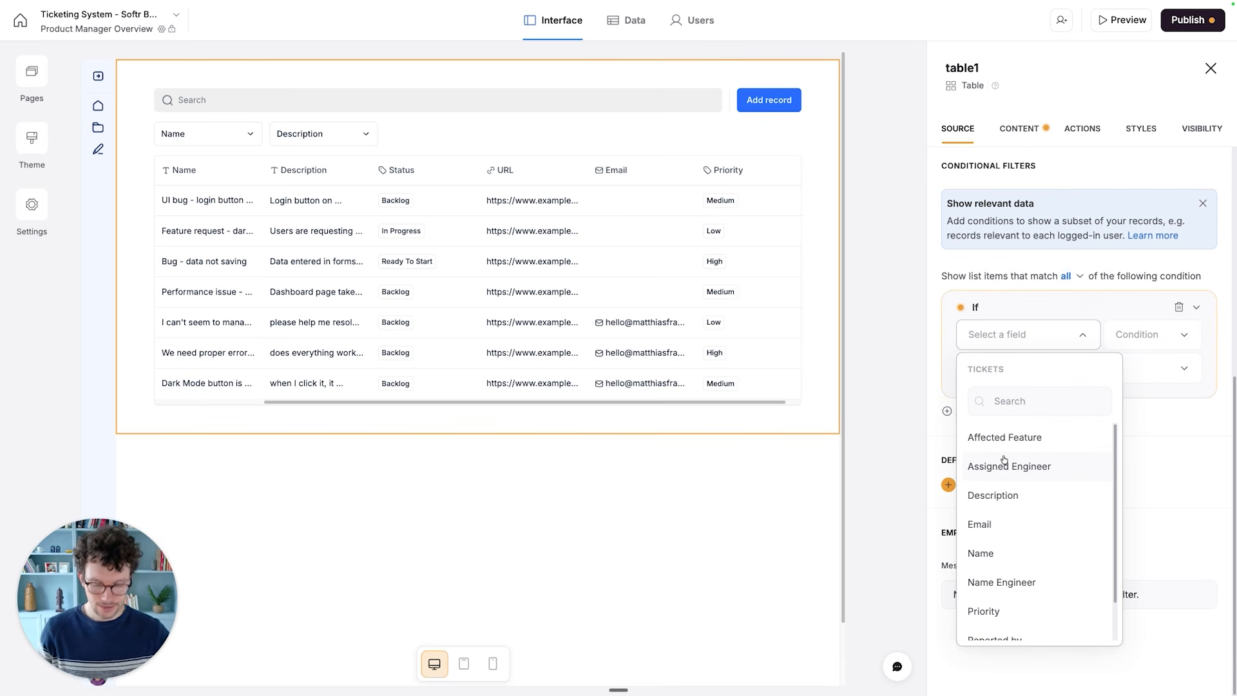
pyautogui.write('sta')
pyautogui.click(986, 438)
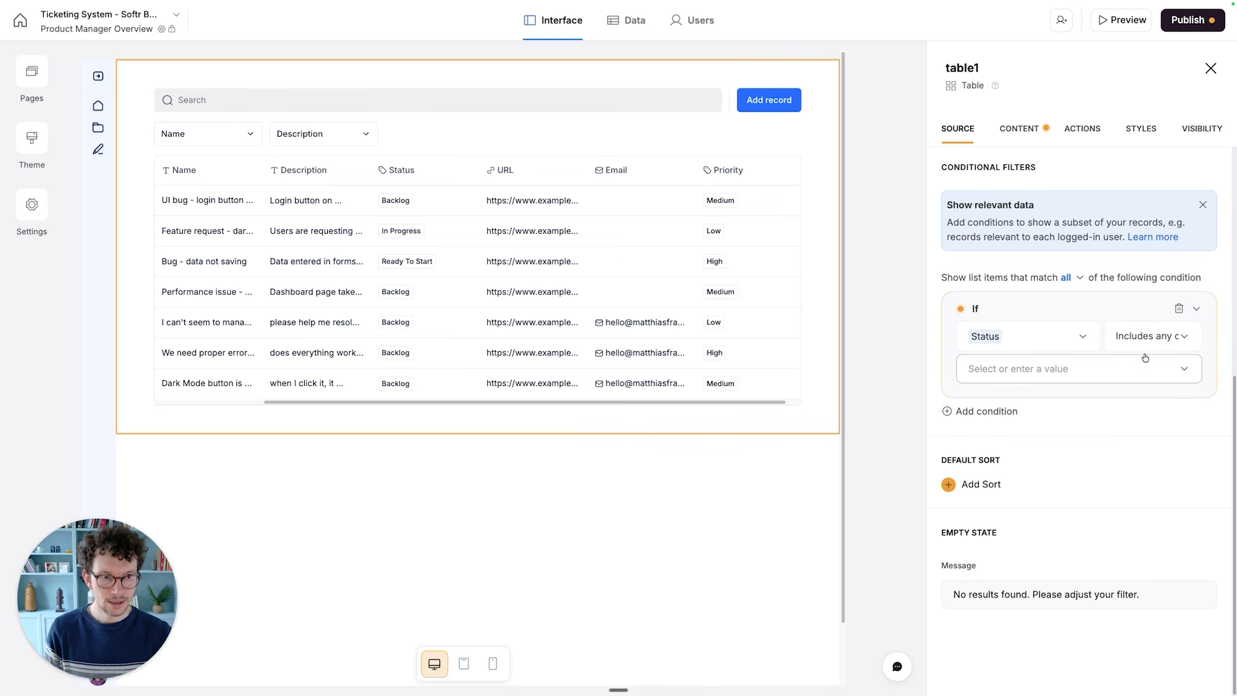
pyautogui.click(1096, 377)
pyautogui.click(1006, 429)
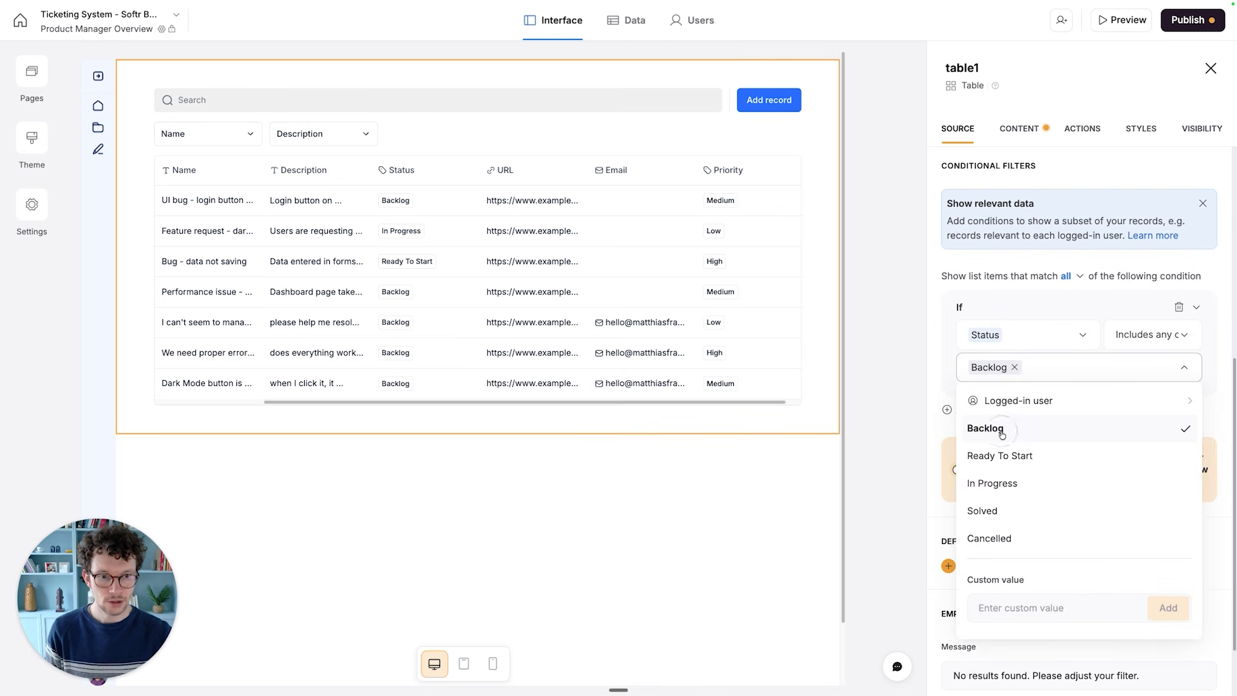
pyautogui.click(986, 290)
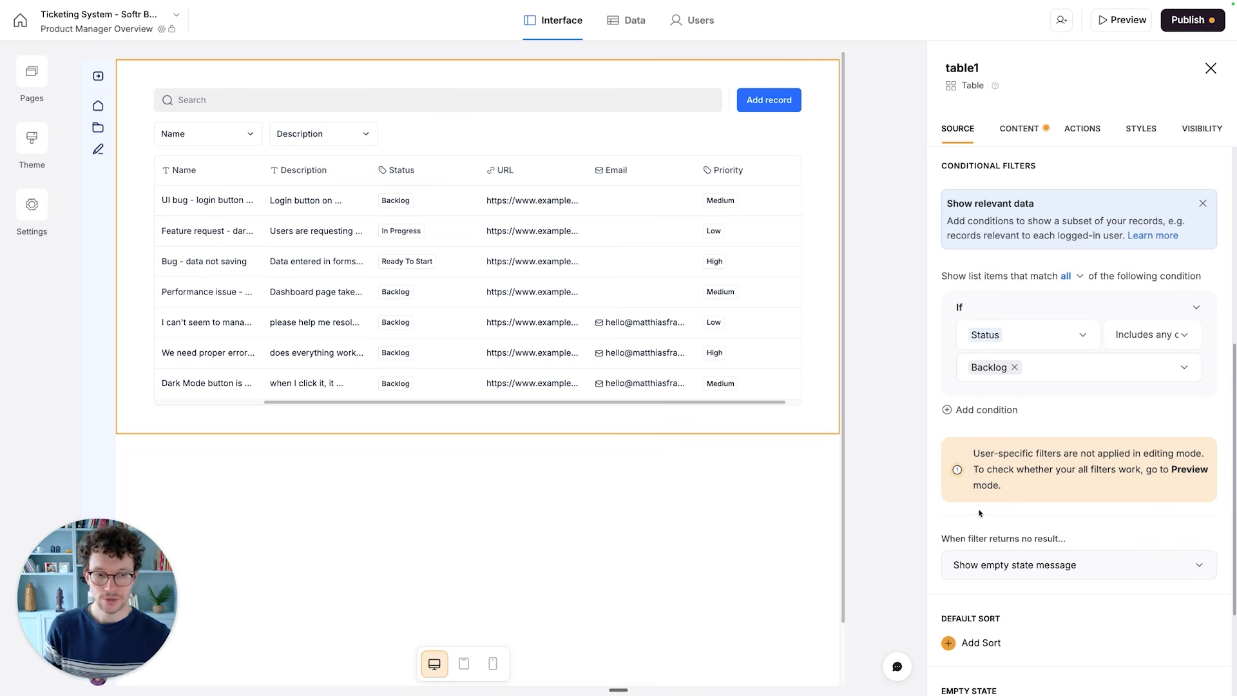
pyautogui.scroll(-3, 980, 513)
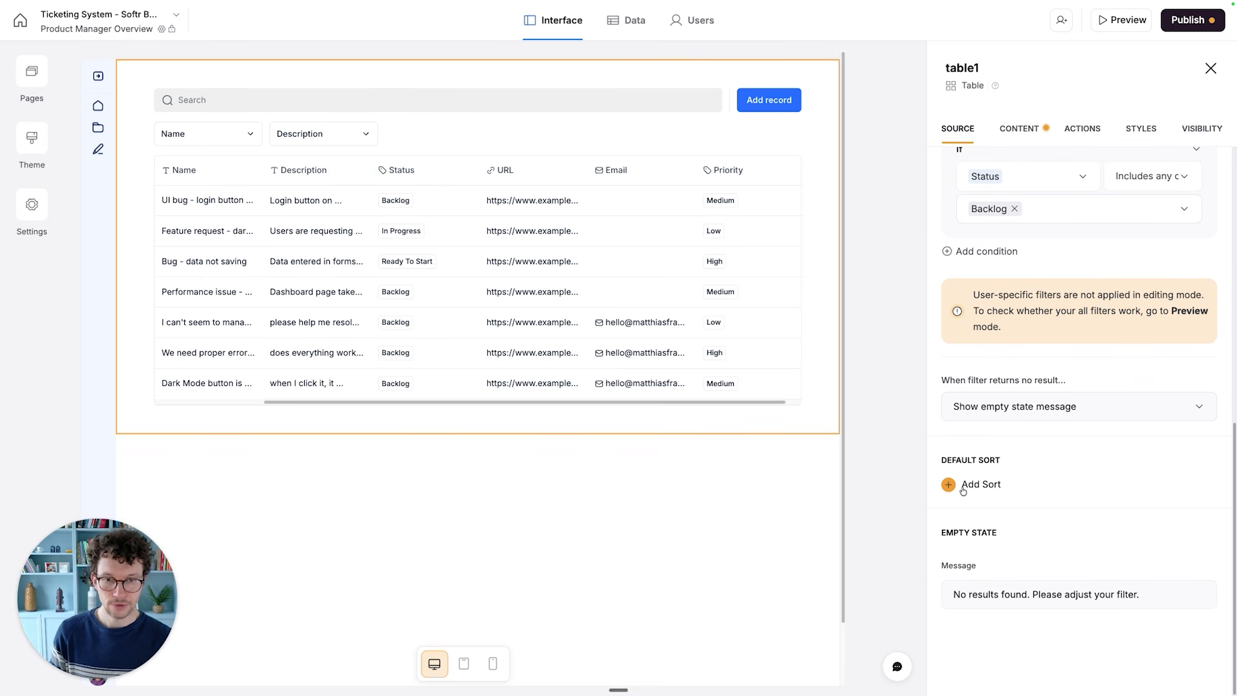
pyautogui.click(963, 490)
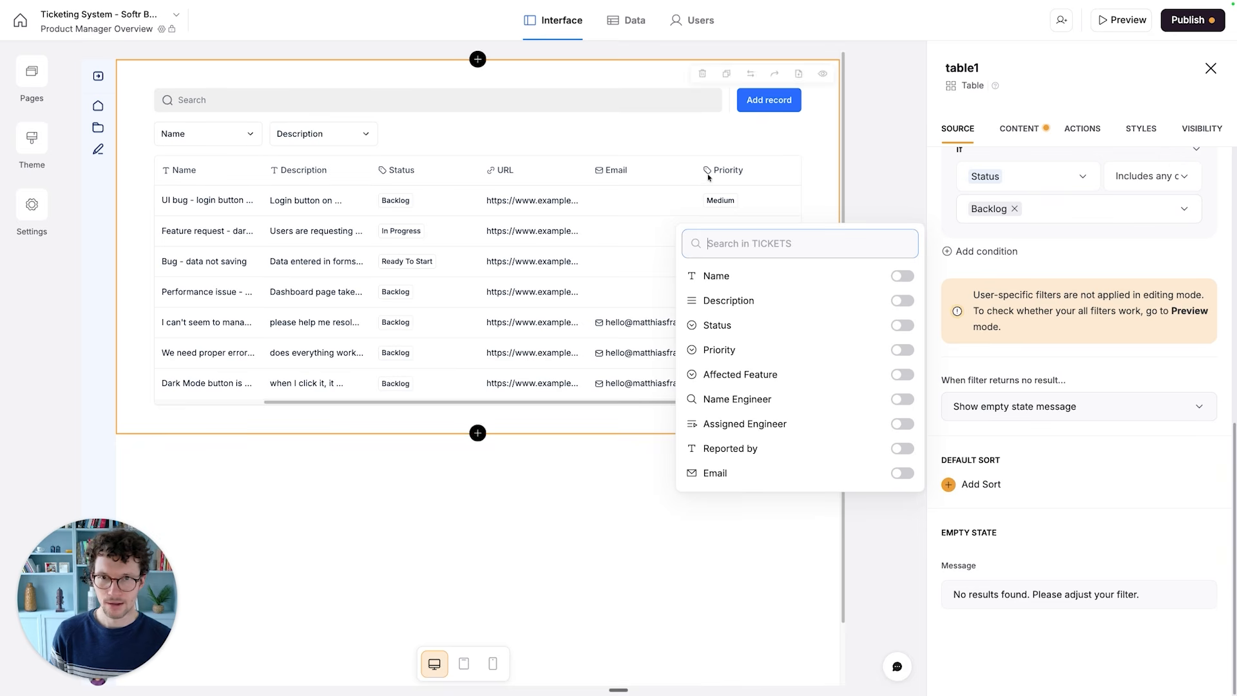
pyautogui.click(539, 483)
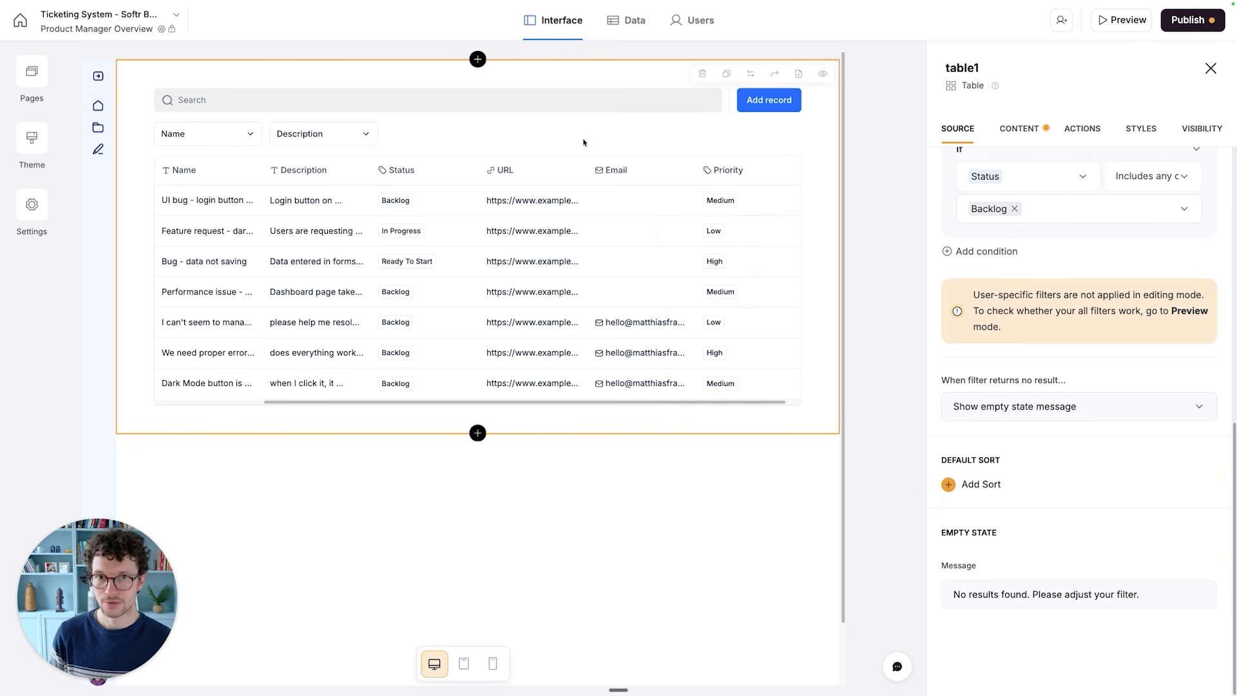
# - Add a field of type Created at named "Created At" to the Tickets table in the app's data, and return to the page interface
pyautogui.click(614, 37)
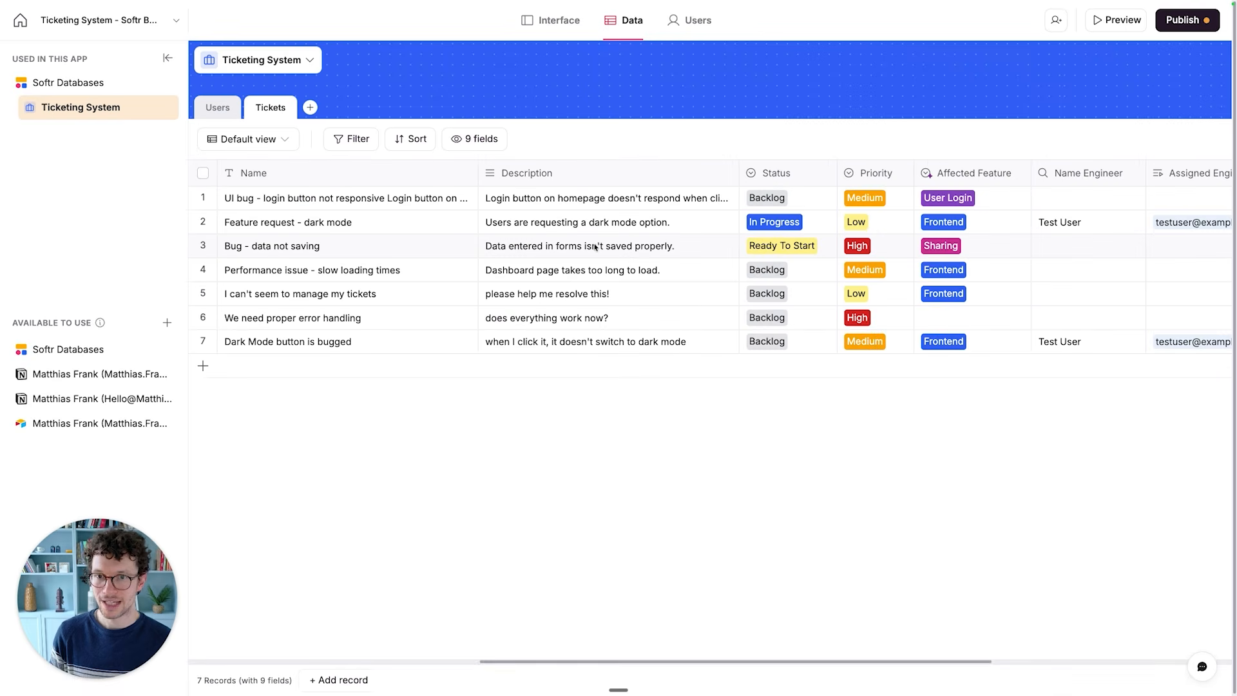
pyautogui.hscroll(5, 767, 243)
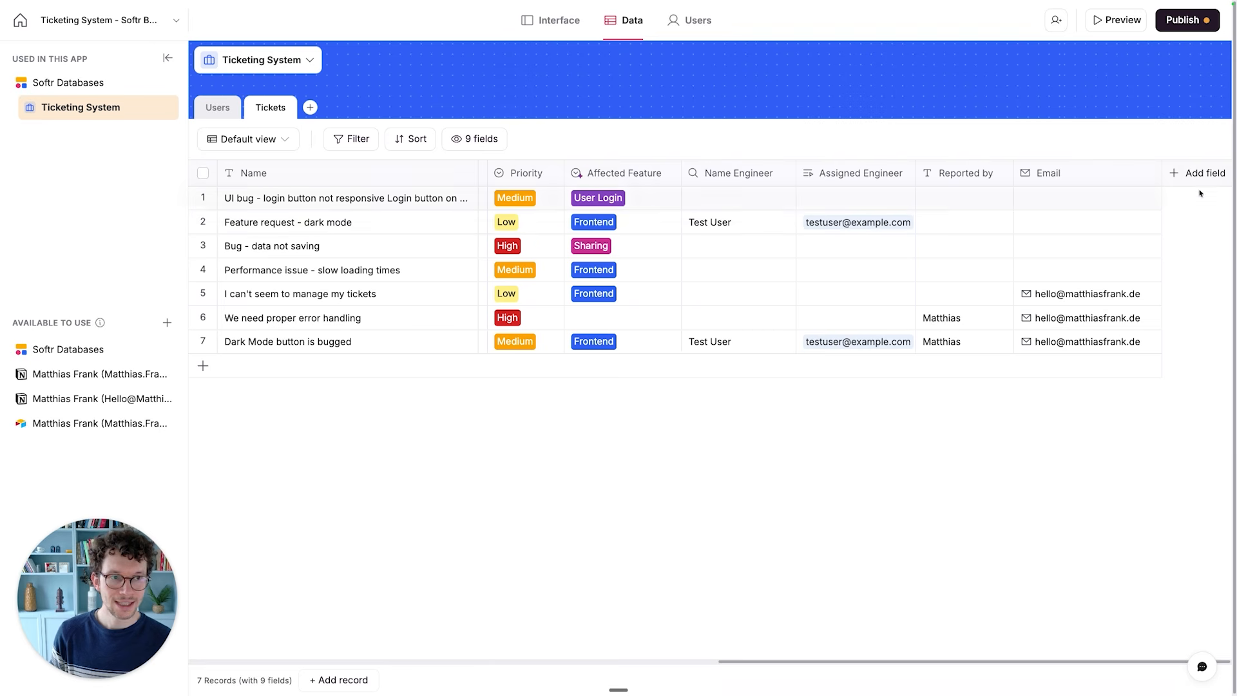
pyautogui.click(1196, 182)
pyautogui.scroll(-6, 1096, 332)
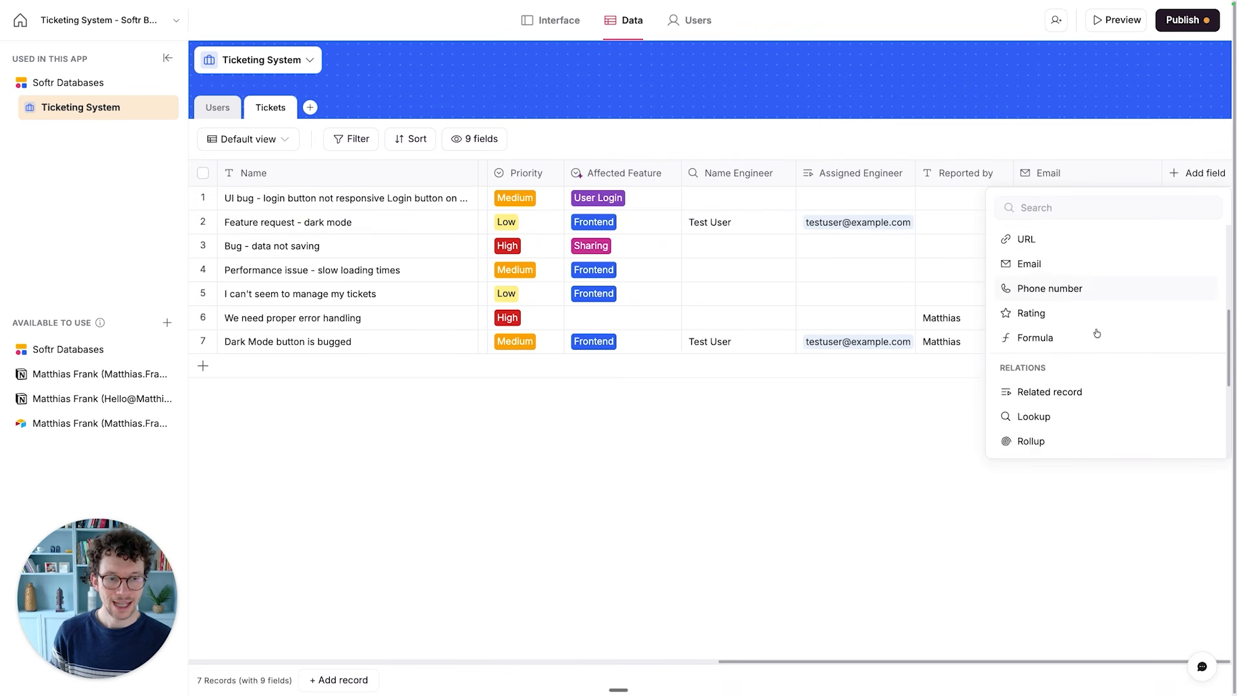
pyautogui.scroll(-2, 1098, 334)
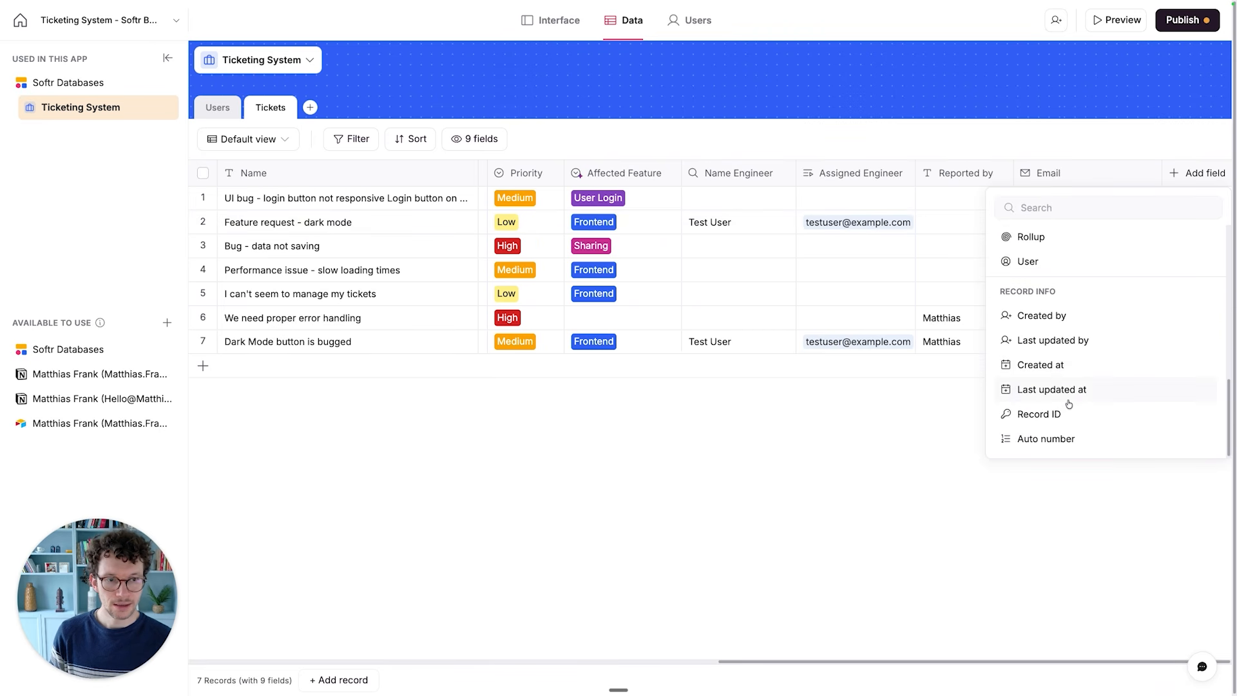
pyautogui.click(1056, 379)
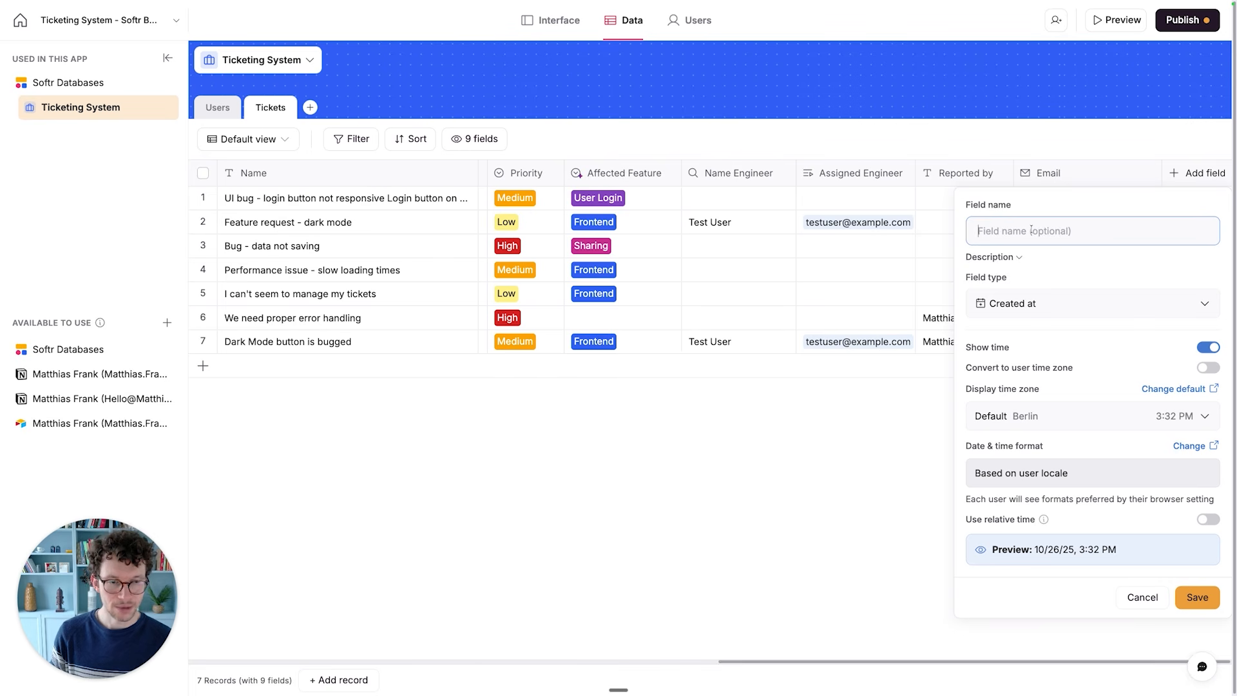
pyautogui.write('Created At')
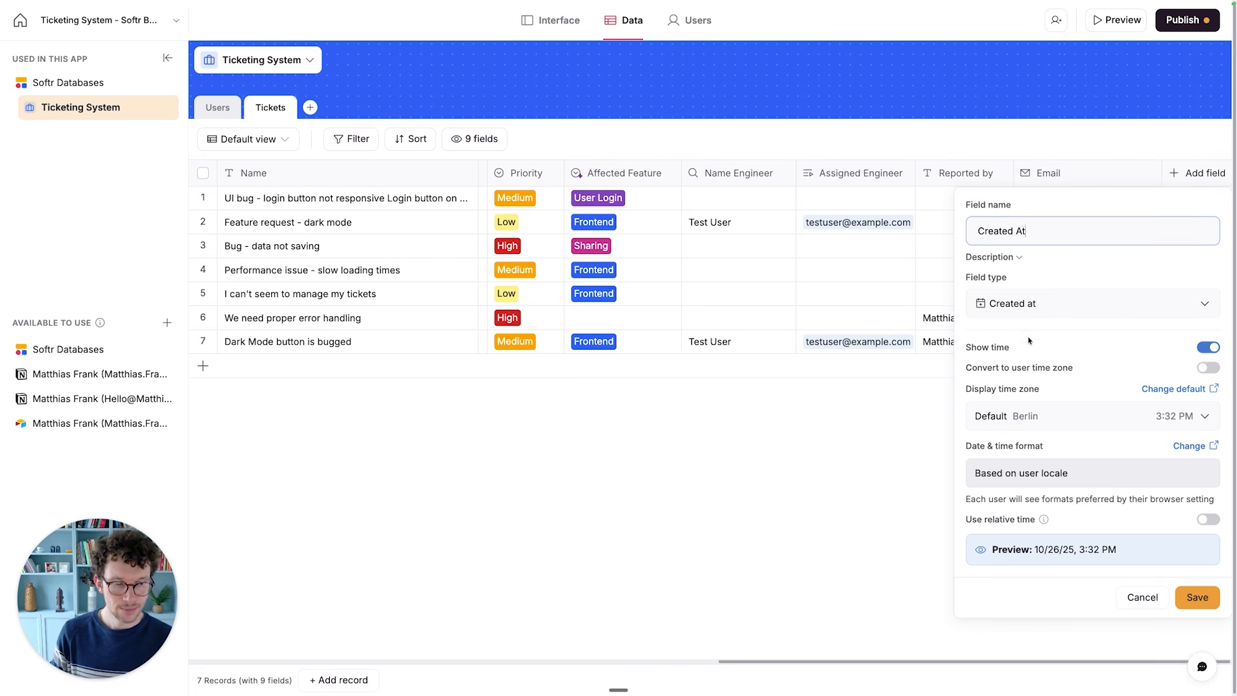
pyautogui.click(1030, 340)
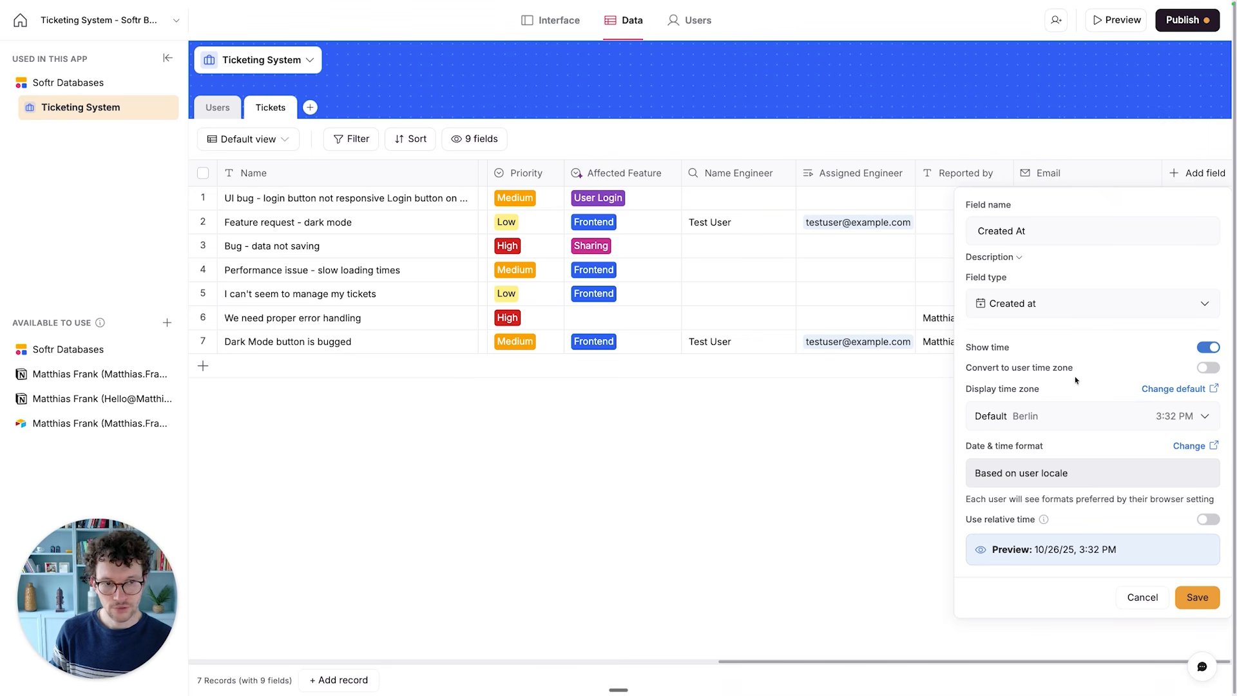
pyautogui.click(1197, 598)
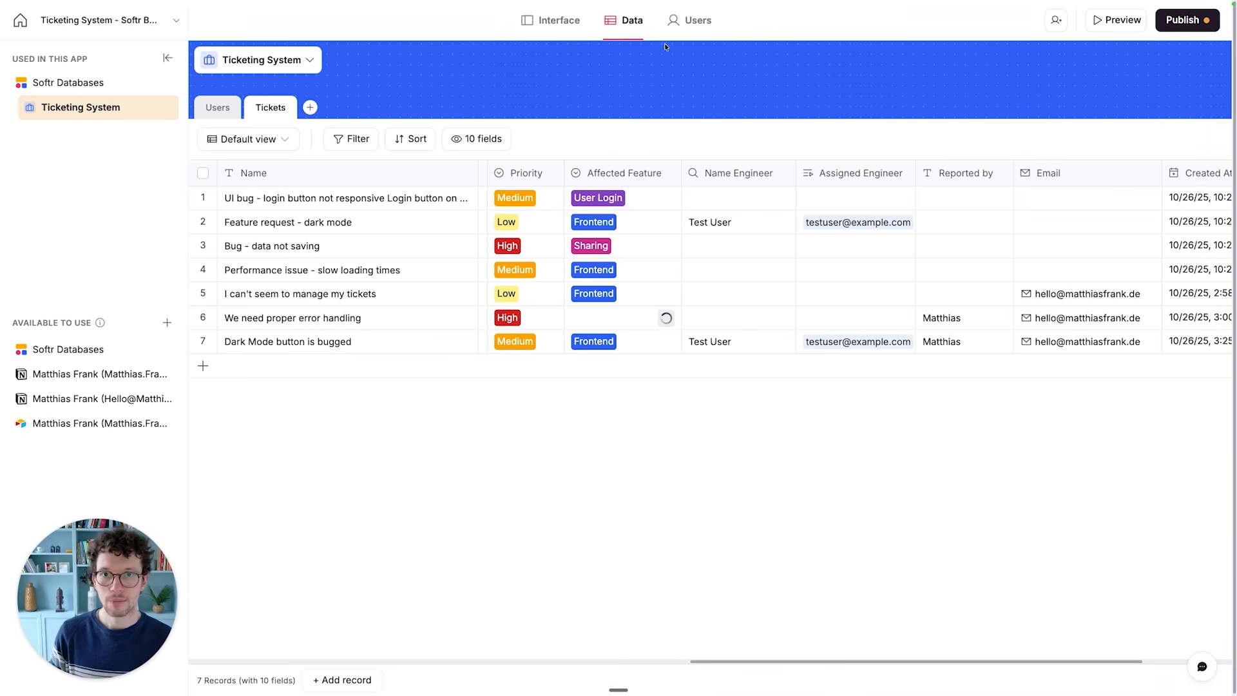
pyautogui.click(553, 20)
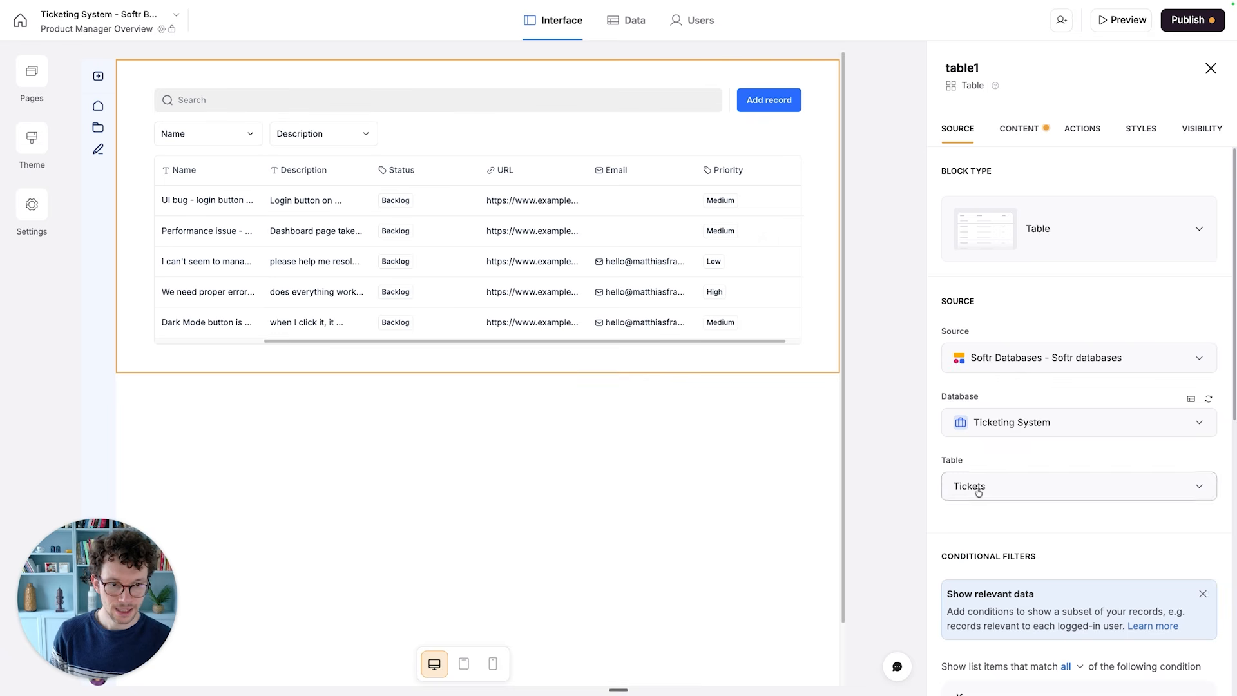
# - Add a default sort on the table block by Created At, ordered New → Old
pyautogui.scroll(-3, 978, 486)
pyautogui.scroll(-3, 979, 493)
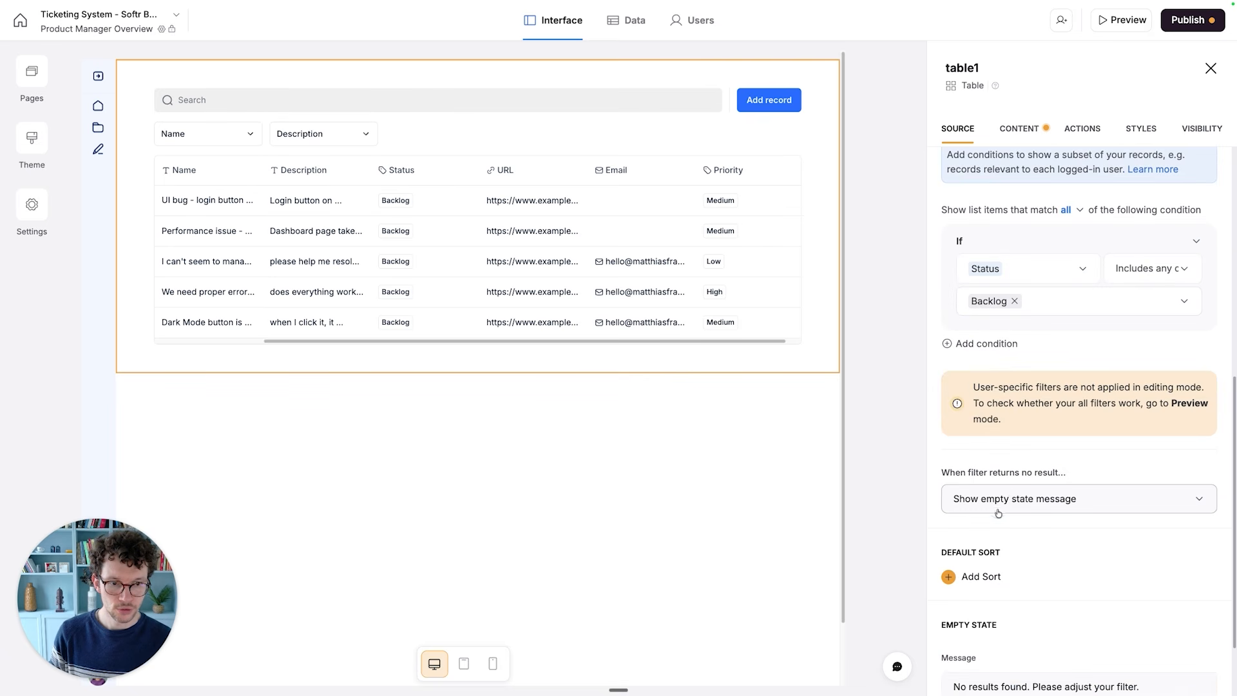
pyautogui.scroll(-1, 960, 555)
pyautogui.click(959, 539)
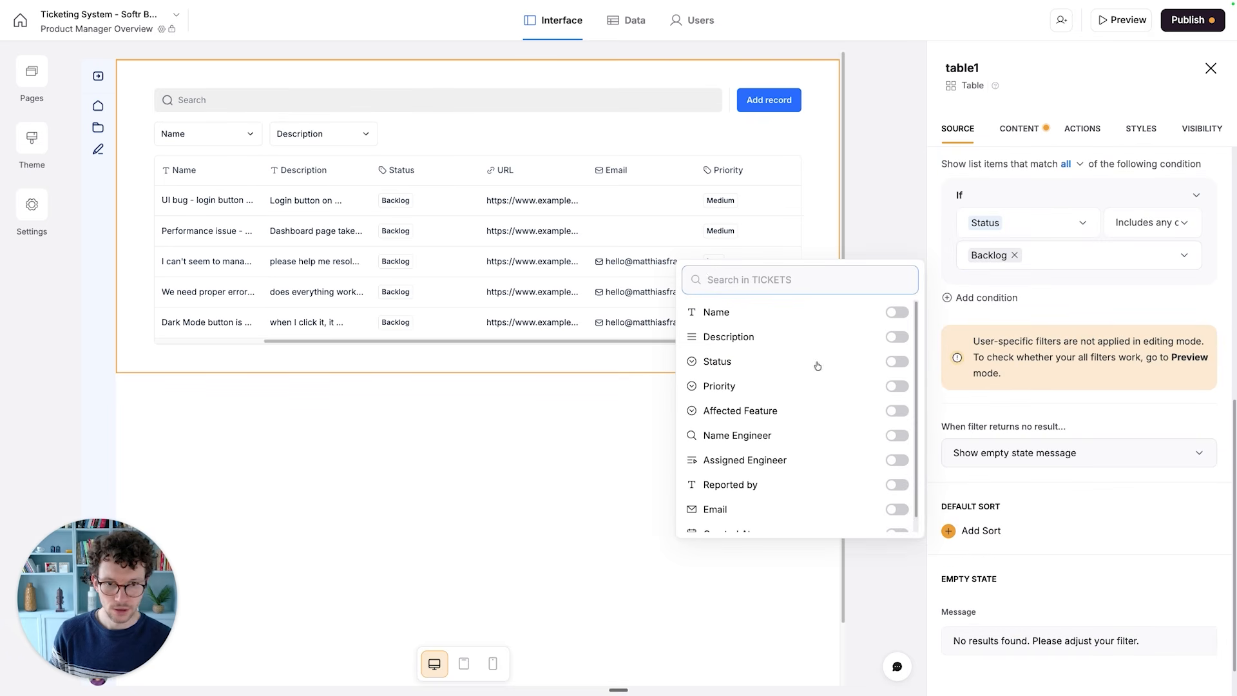
pyautogui.scroll(-1, 844, 468)
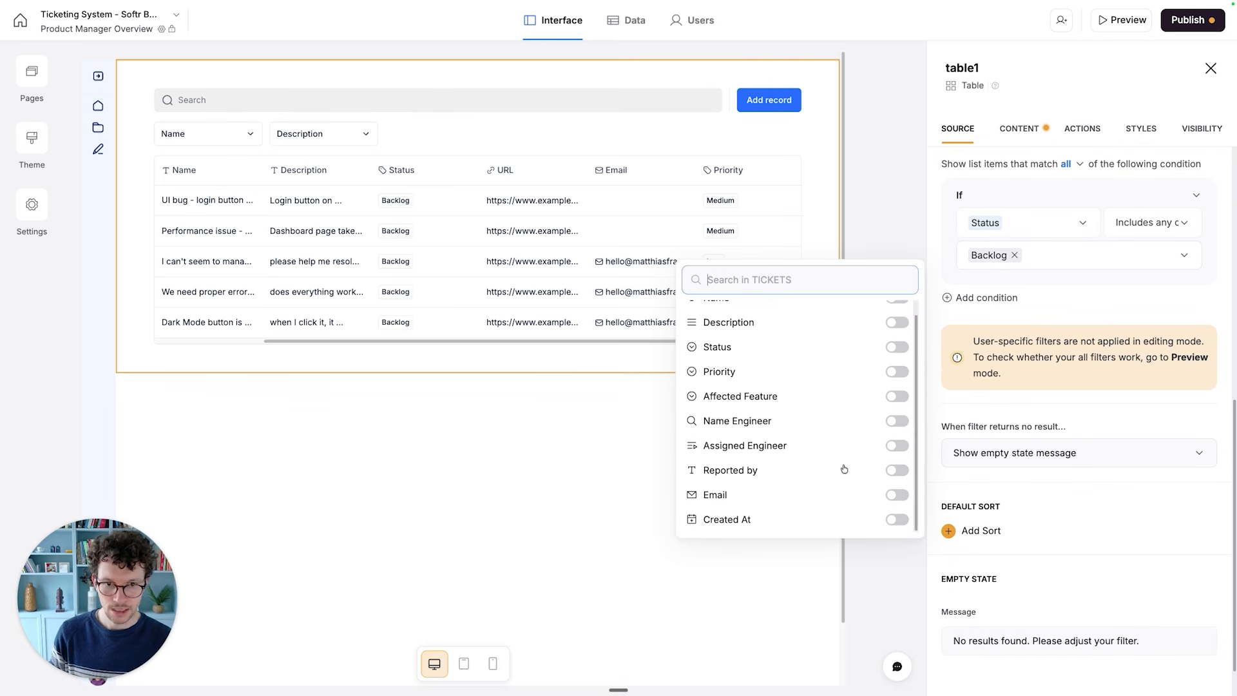
pyautogui.click(897, 520)
pyautogui.click(1135, 541)
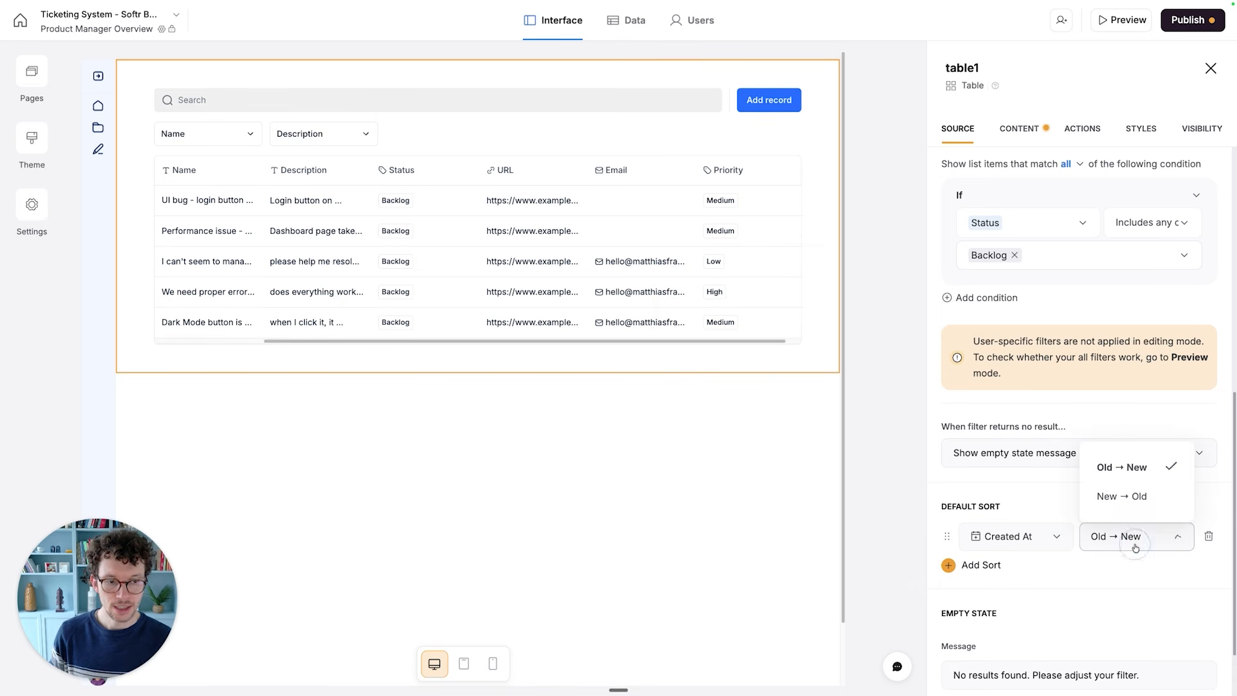
pyautogui.click(1141, 495)
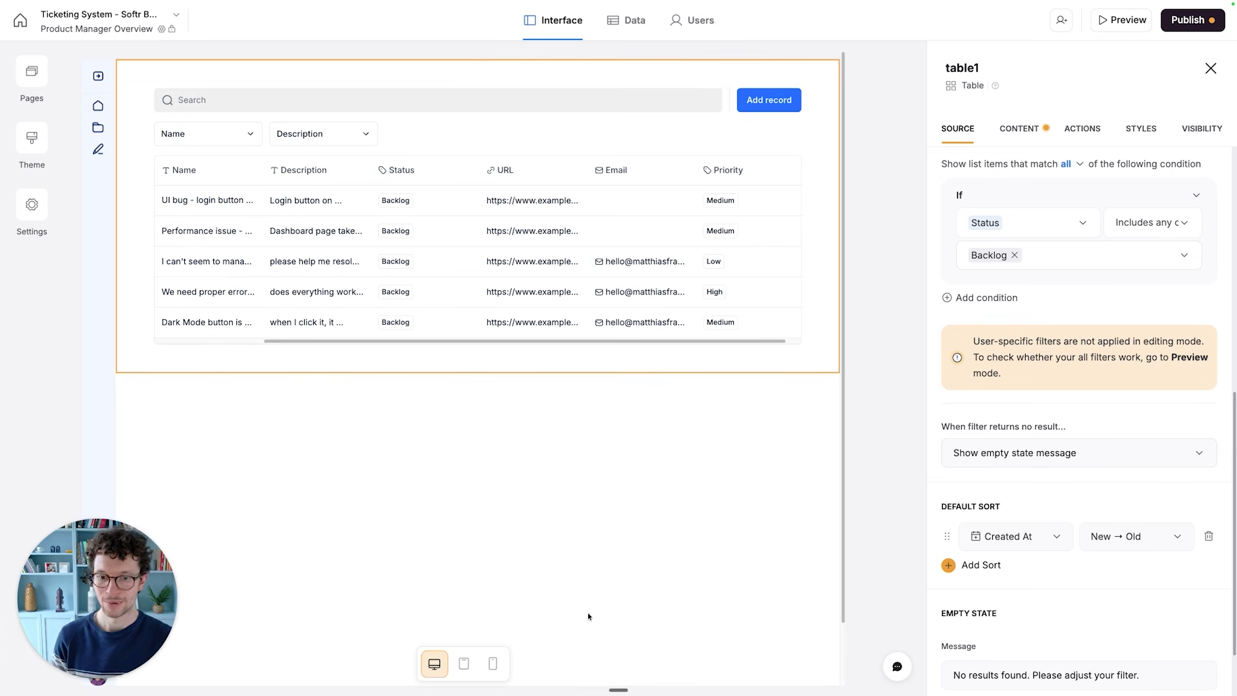
# - Enable the table block's title and subtitle, and set the title to "Tickets to Process"
pyautogui.scroll(-1, 1043, 417)
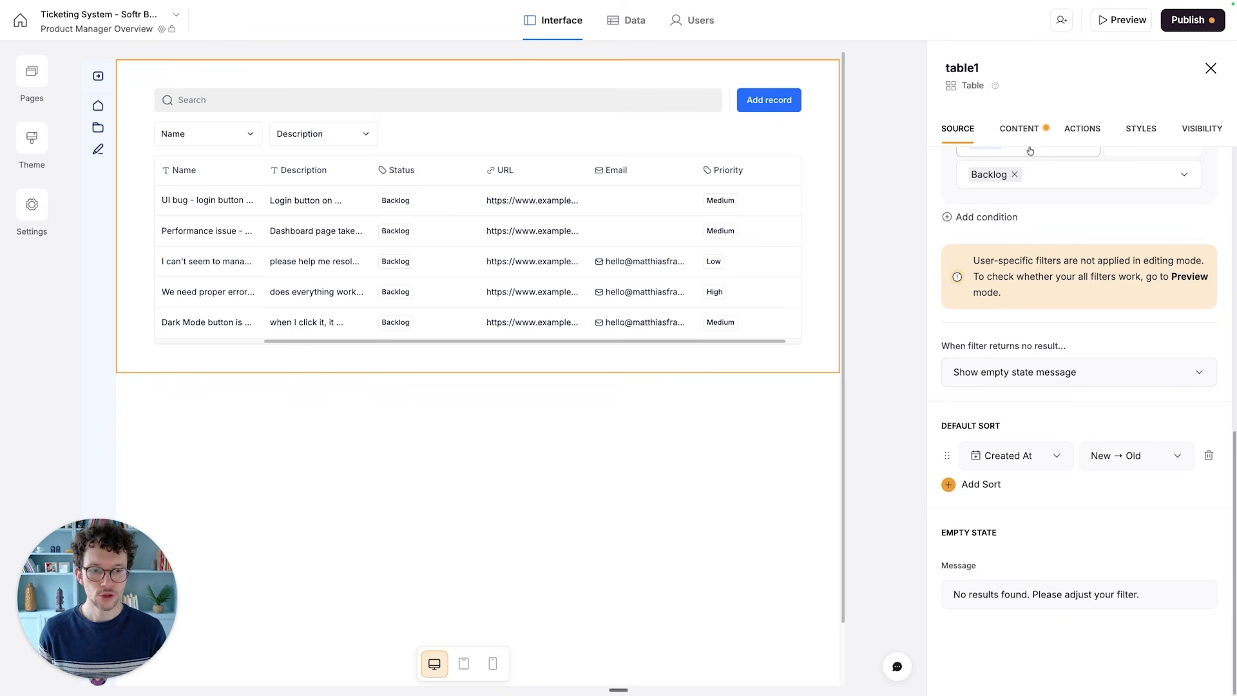
pyautogui.click(1018, 127)
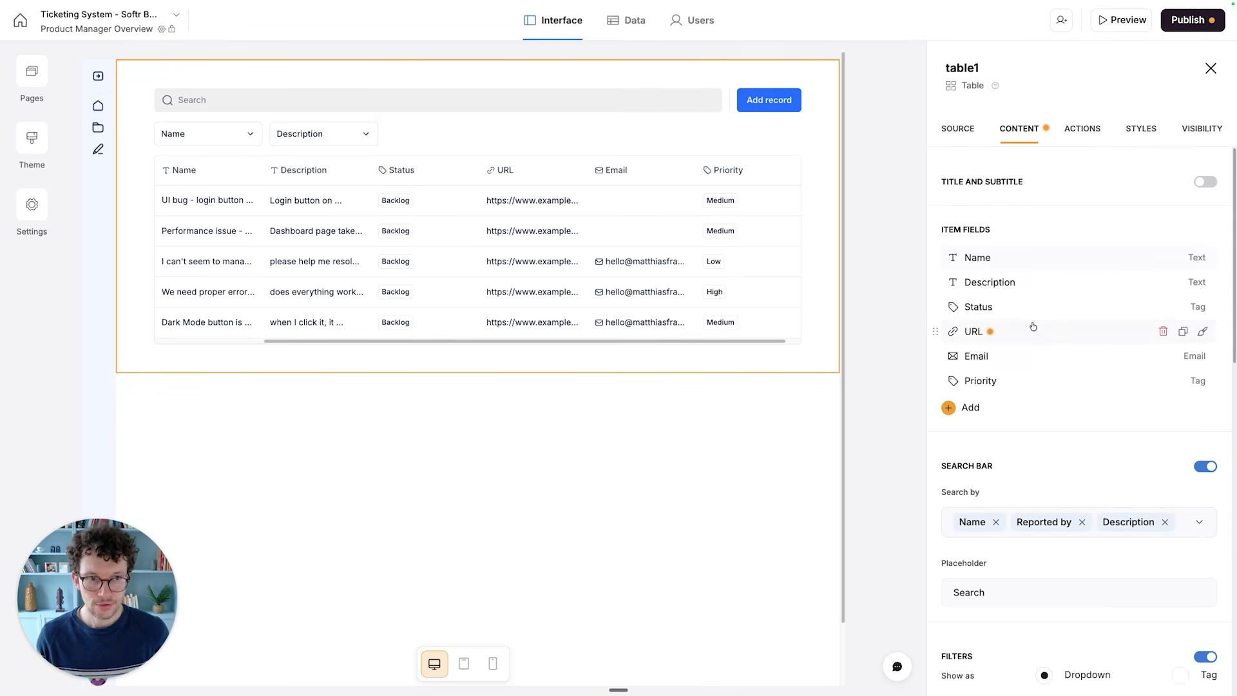
pyautogui.click(1205, 183)
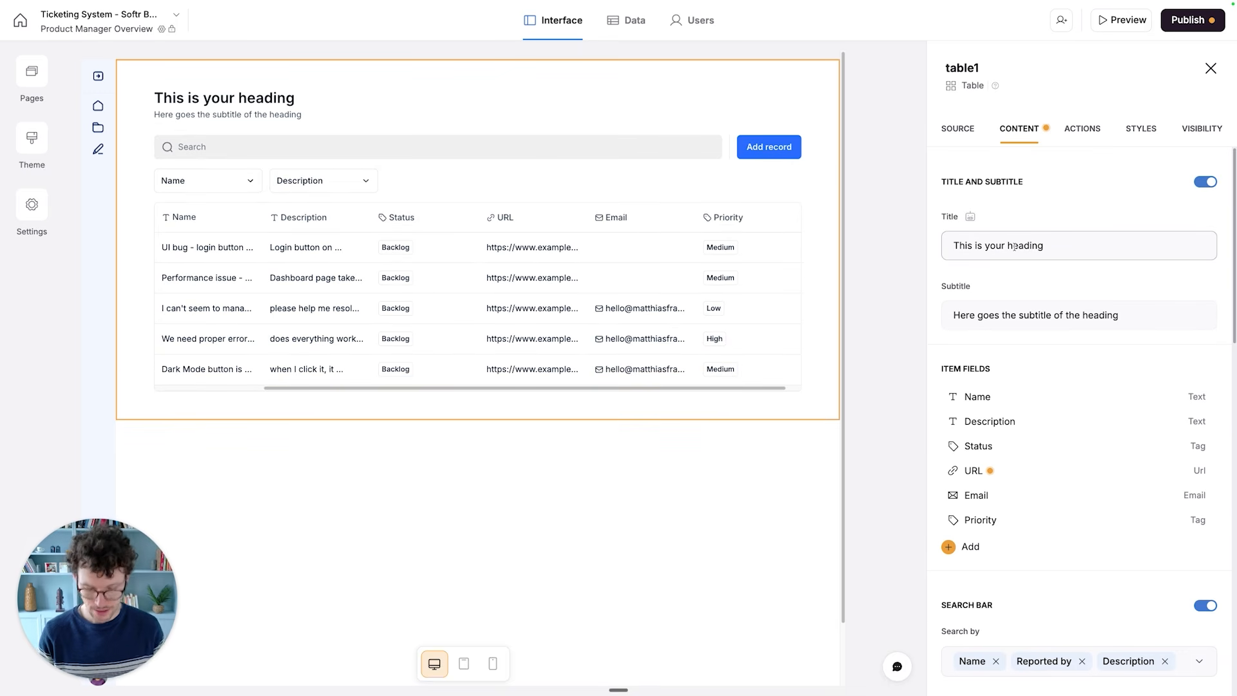
pyautogui.press('super+a')
pyautogui.write('Tickets to Process')
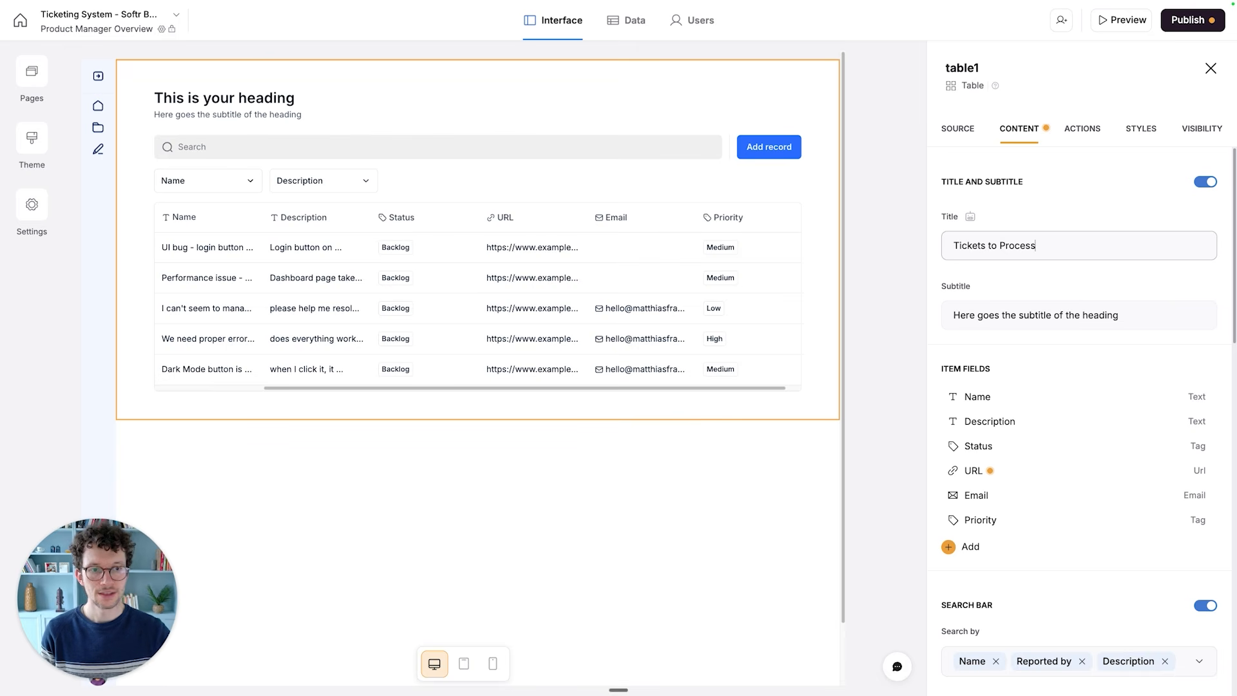
# - Set the table block's subtitle to "Here are all the tickets currently waiting to be started"
pyautogui.click(1008, 324)
pyautogui.press('super+a')
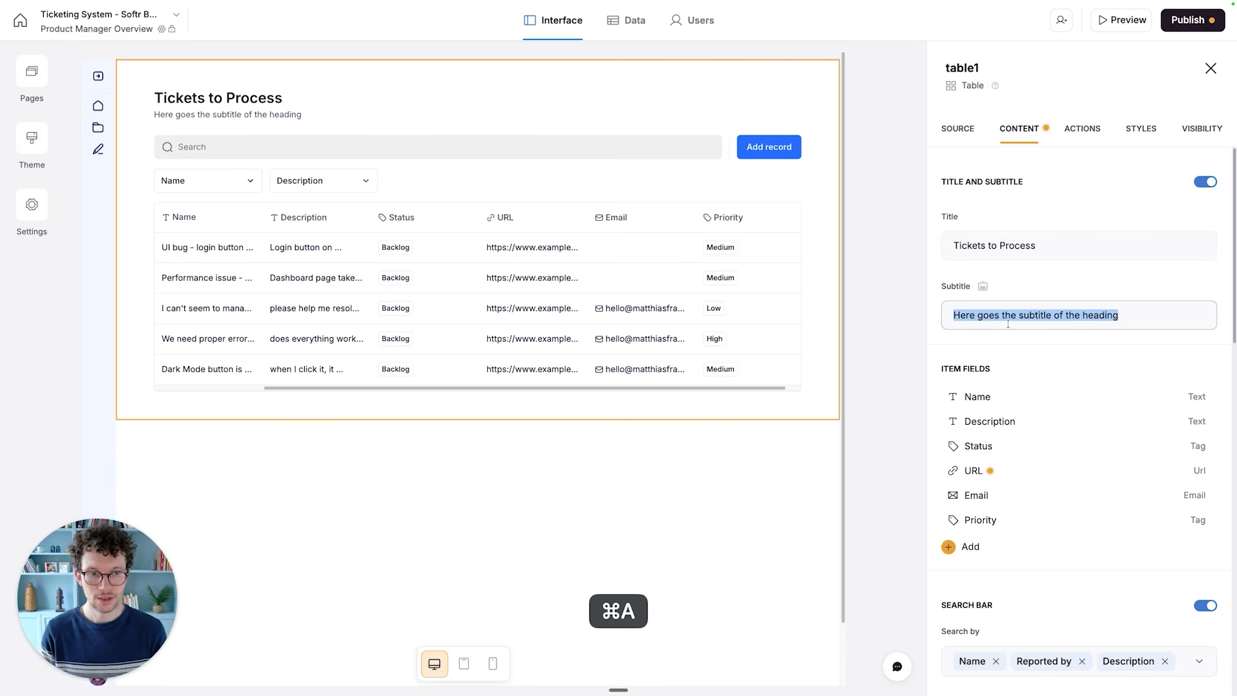
pyautogui.write('Here are al')
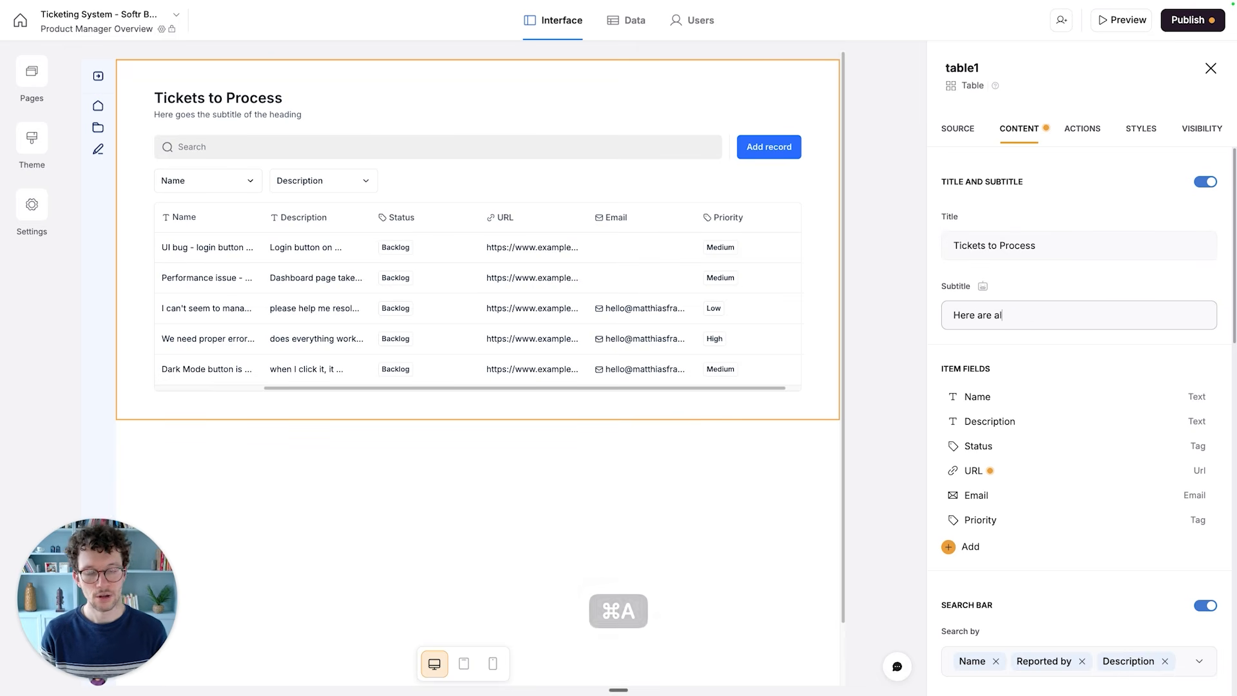
pyautogui.write('l the tickets current')
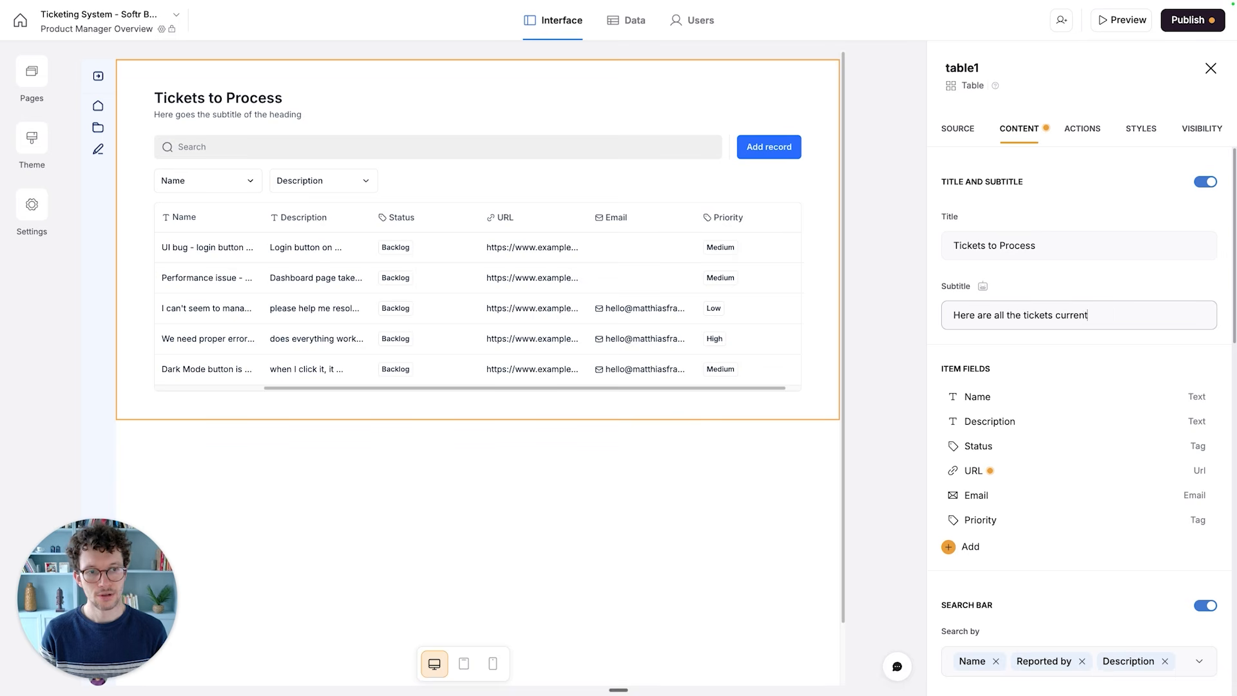
pyautogui.write('ly waiting to be started')
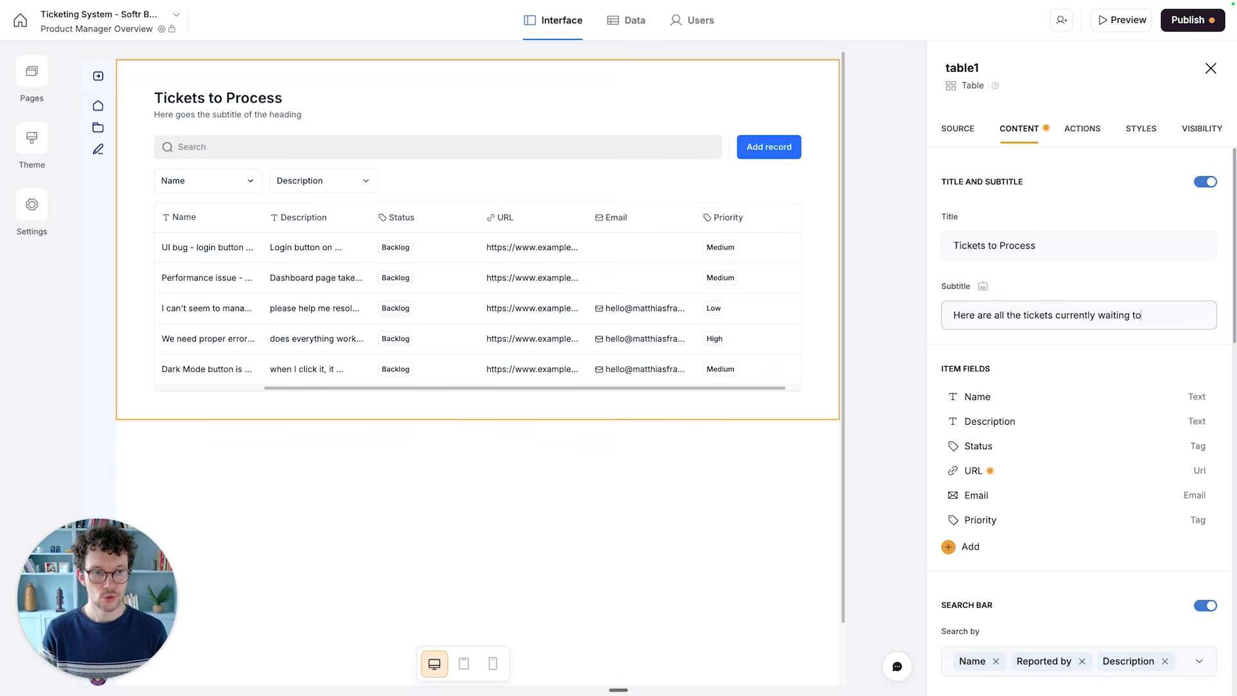
pyautogui.click(978, 362)
# - Remove the URL and Email fields from the table block's item fields
pyautogui.scroll(-1, 978, 362)
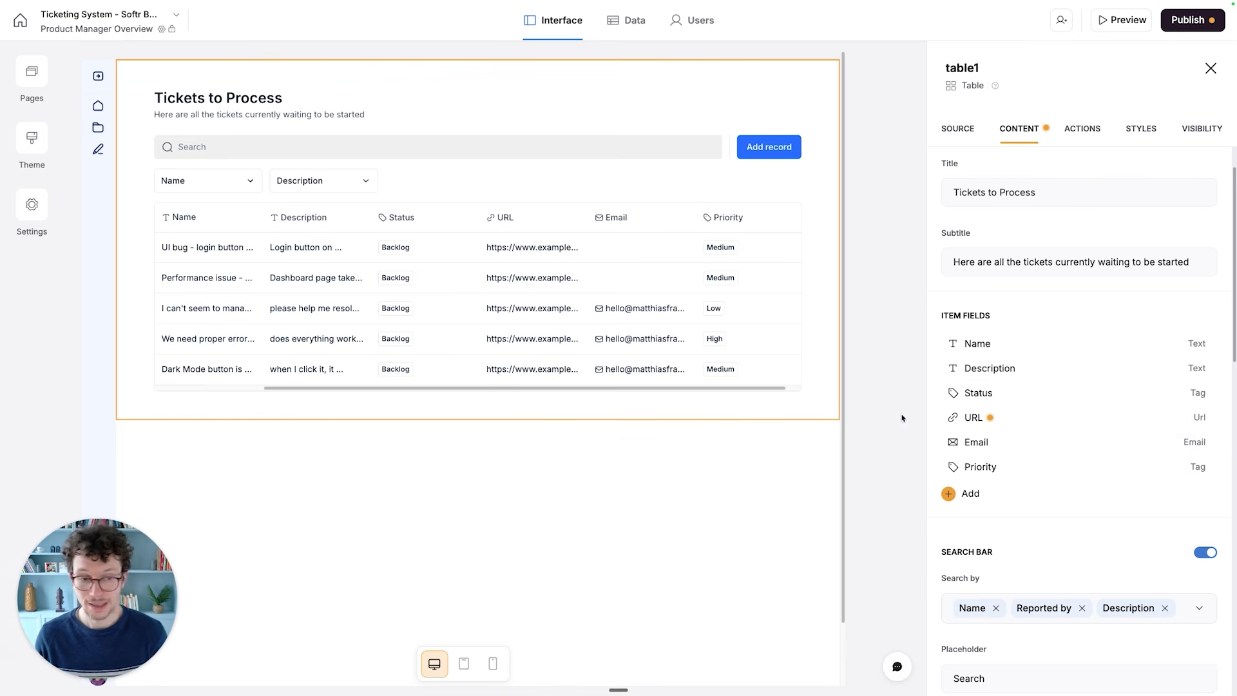
pyautogui.click(1160, 417)
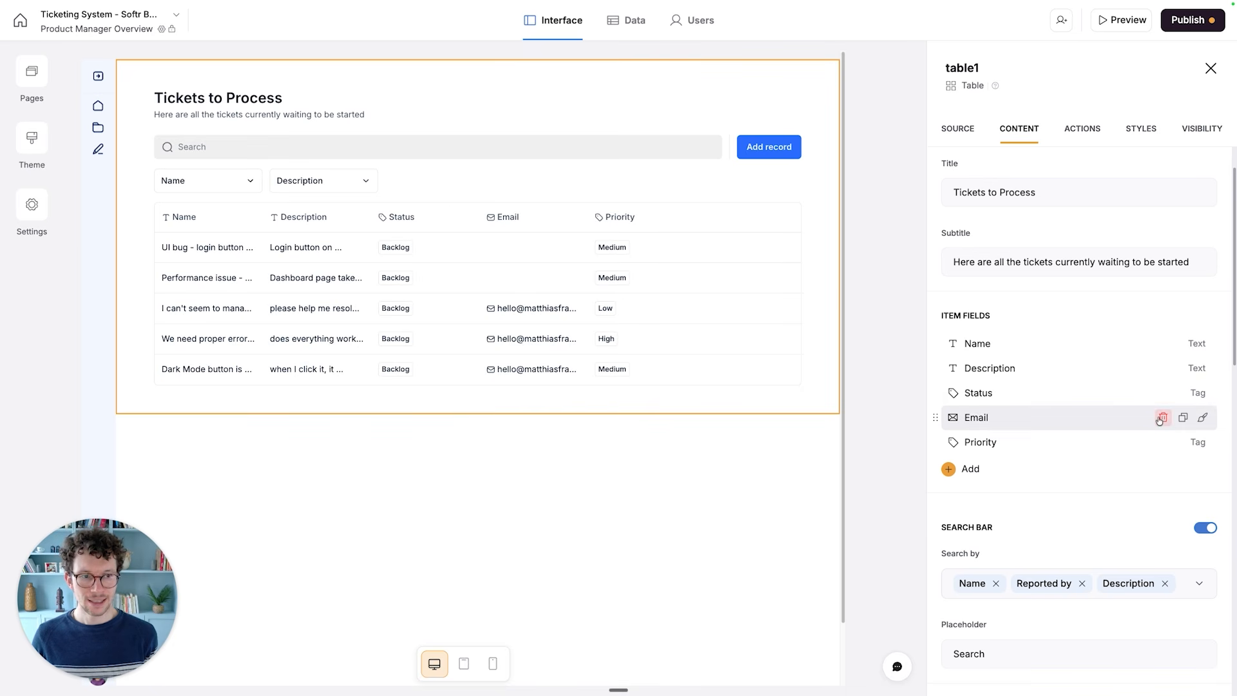
pyautogui.click(1163, 418)
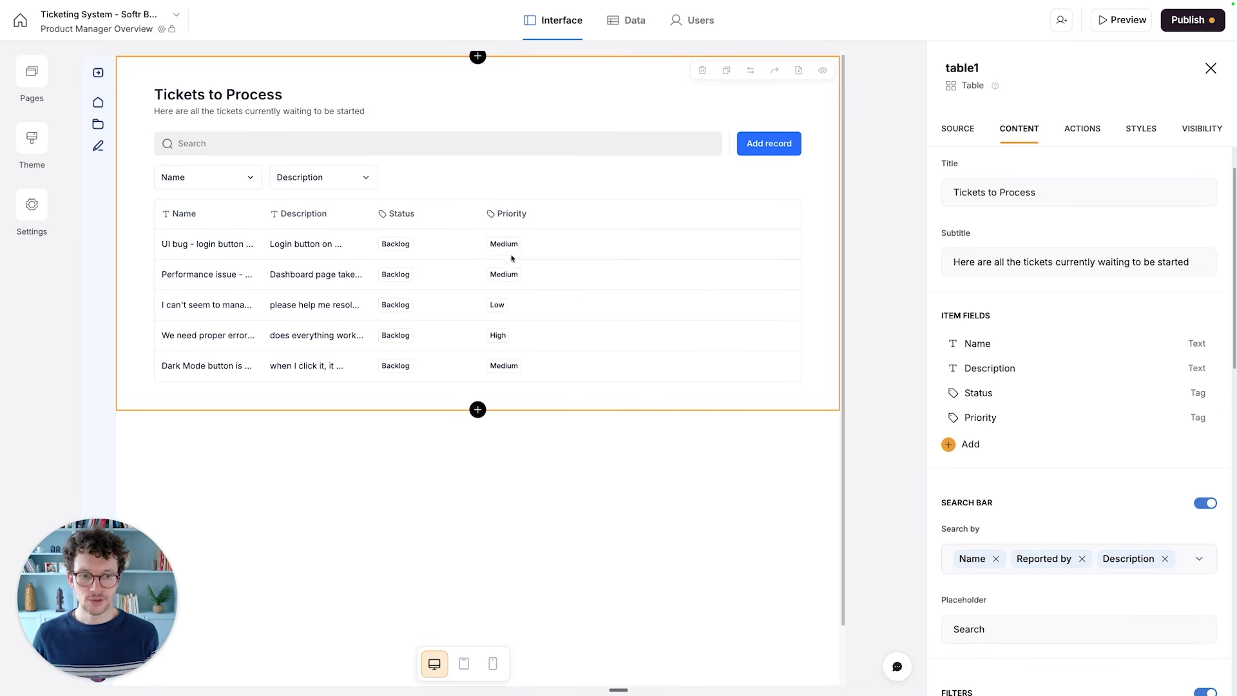
# - Remove Reported by from the fields that the table's search bar searches by
pyautogui.scroll(-2, 509, 257)
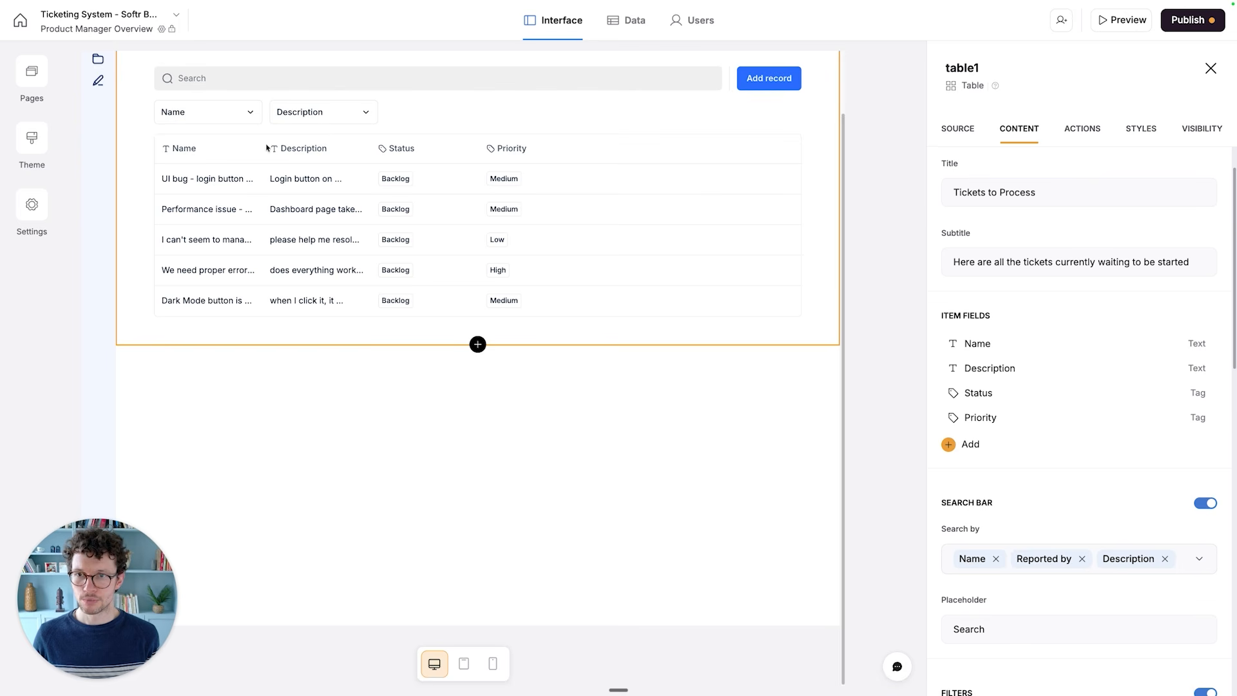
pyautogui.scroll(-4, 1038, 387)
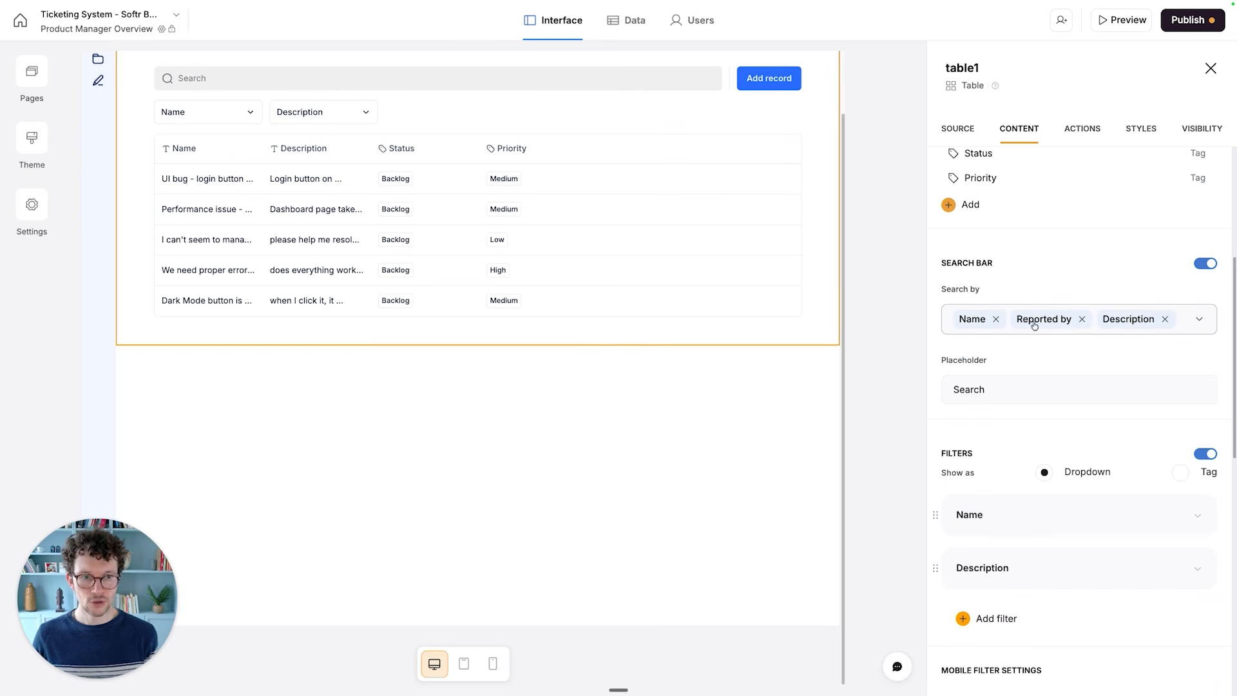
pyautogui.scroll(2, 251, 143)
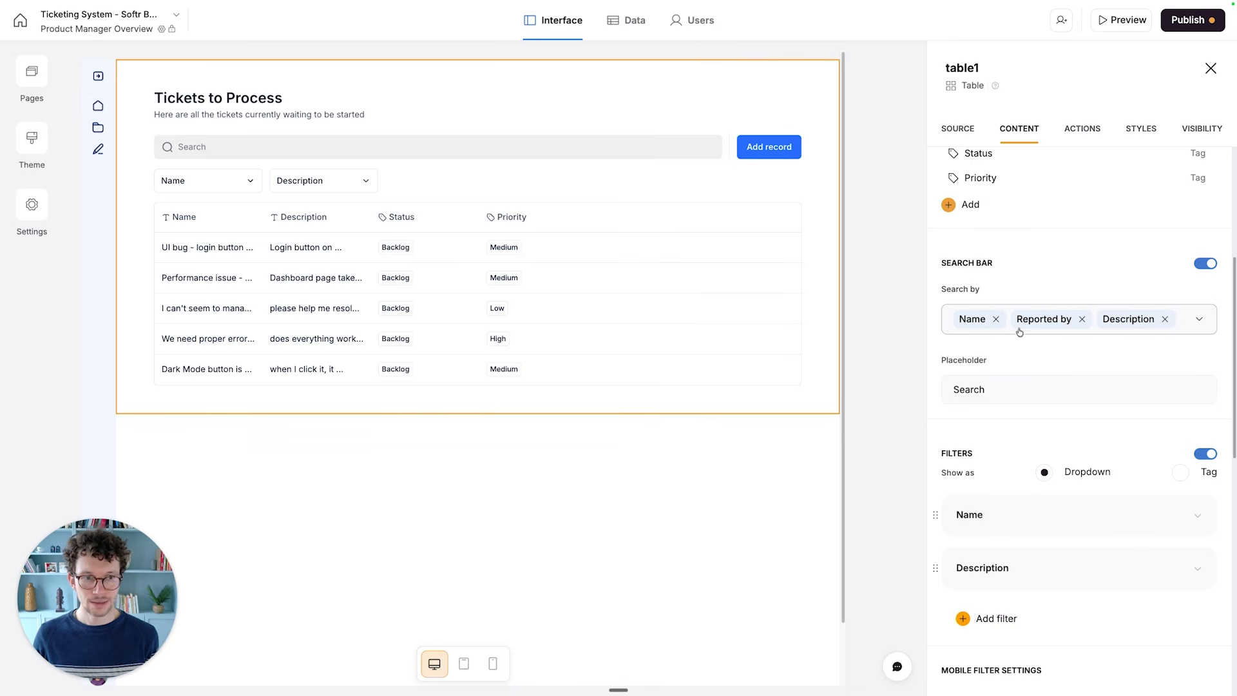
pyautogui.click(1207, 324)
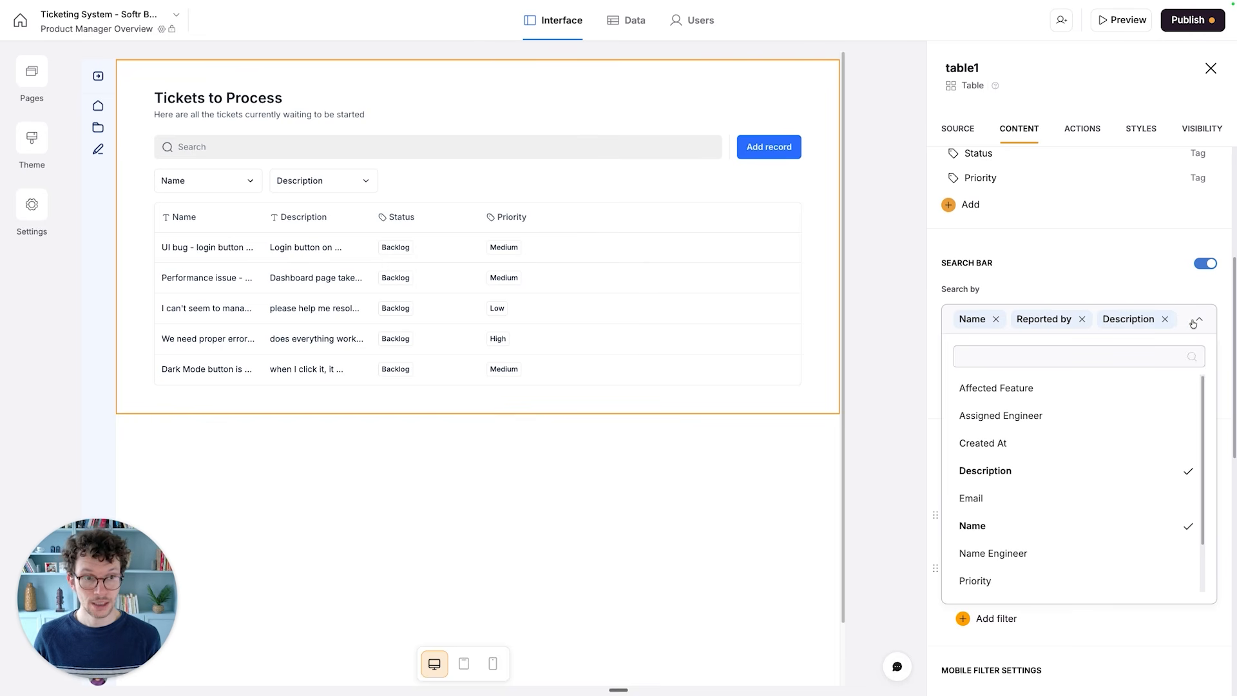
pyautogui.click(1082, 320)
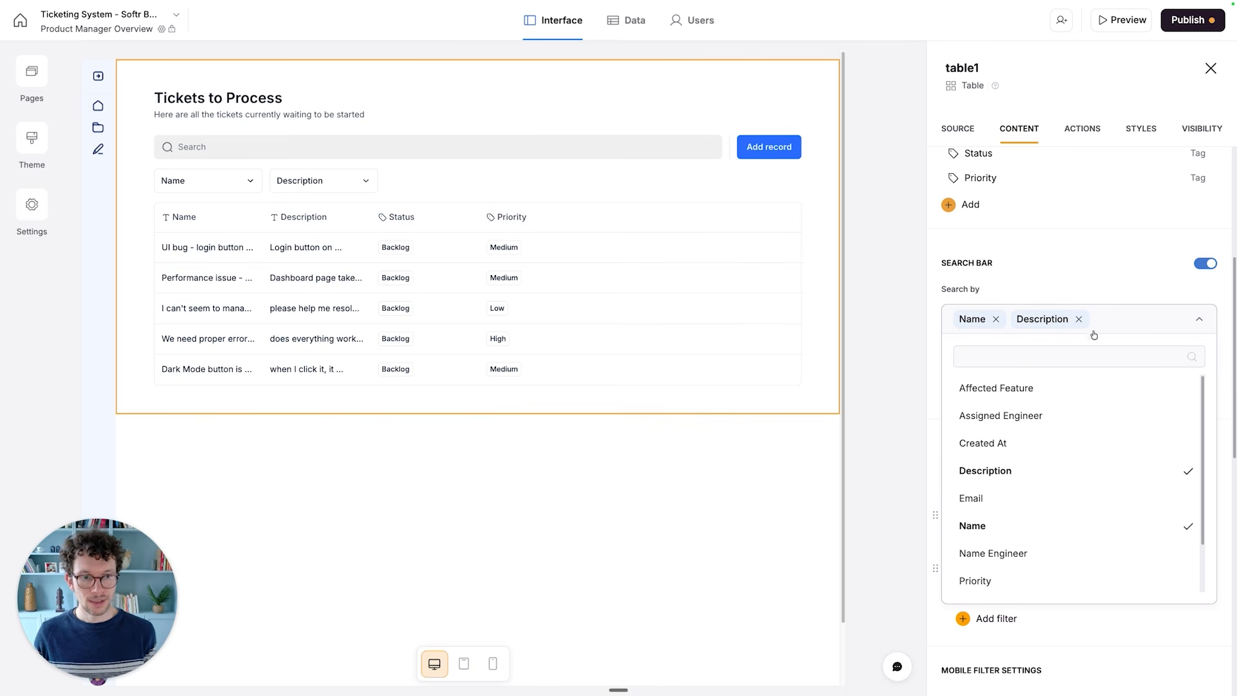
pyautogui.scroll(-2, 1032, 437)
pyautogui.scroll(-3, 1024, 456)
pyautogui.scroll(2, 1031, 442)
pyautogui.click(1009, 199)
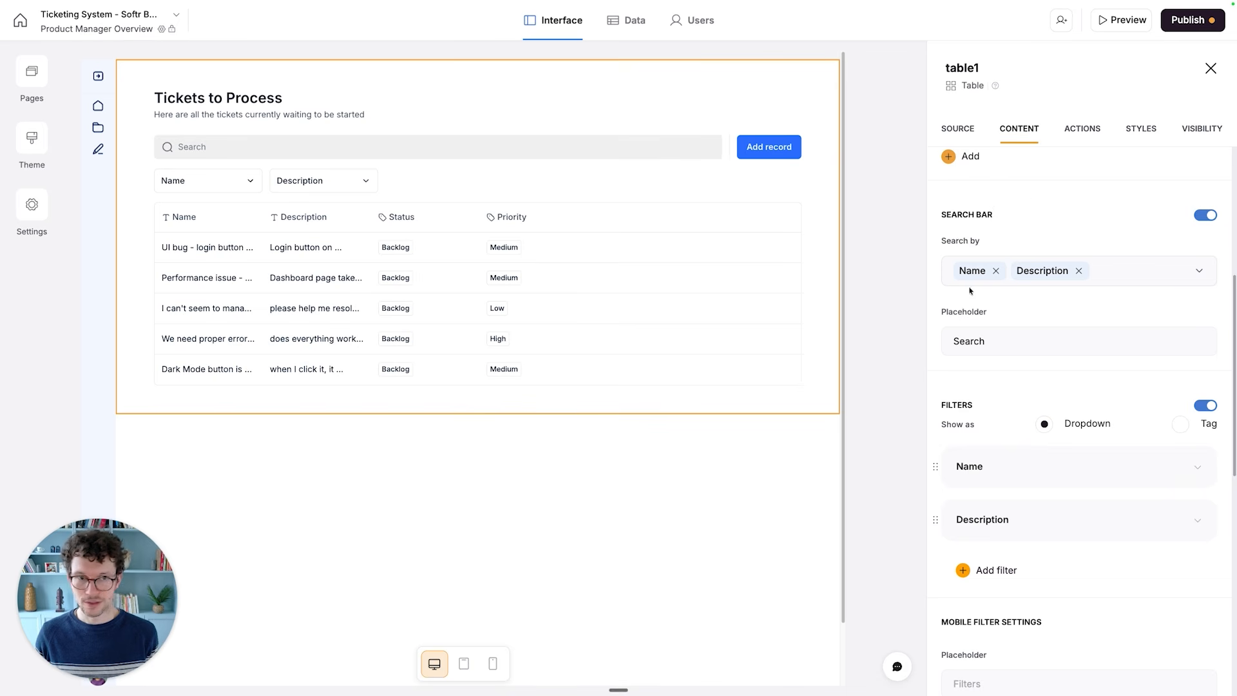
# - Add the Affected Feature field to the table block's item fields
pyautogui.scroll(5, 973, 286)
pyautogui.scroll(-1, 997, 484)
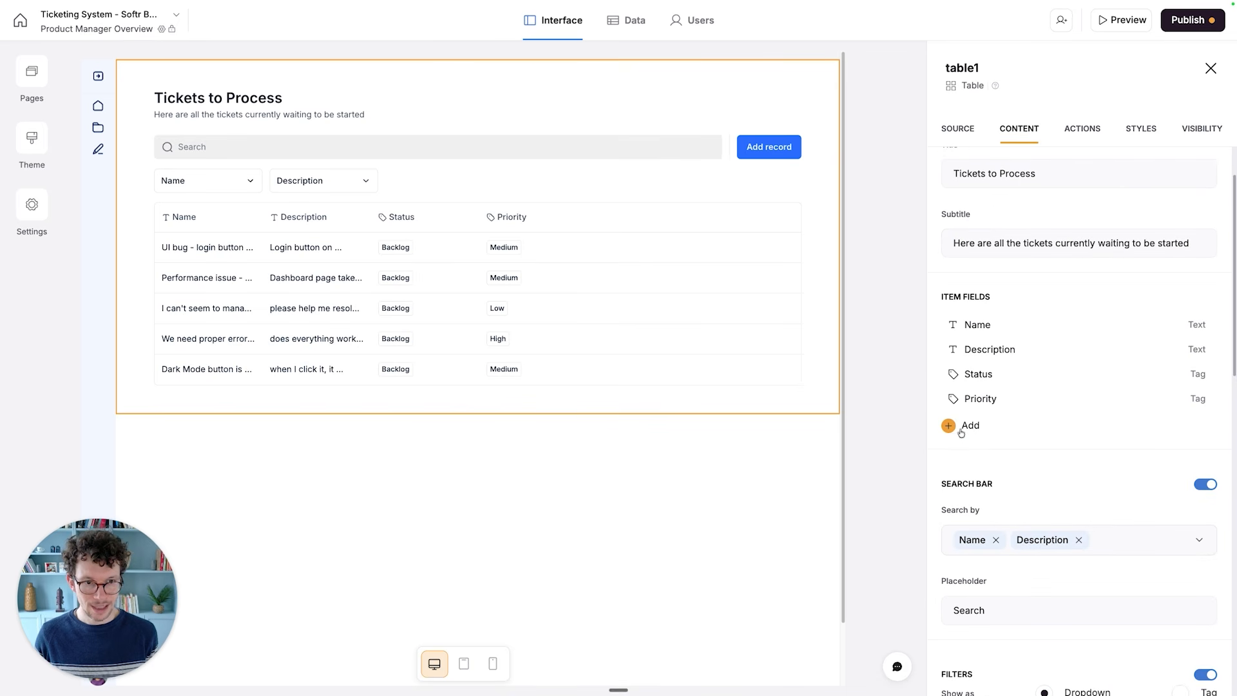
pyautogui.click(963, 426)
pyautogui.scroll(-1, 834, 372)
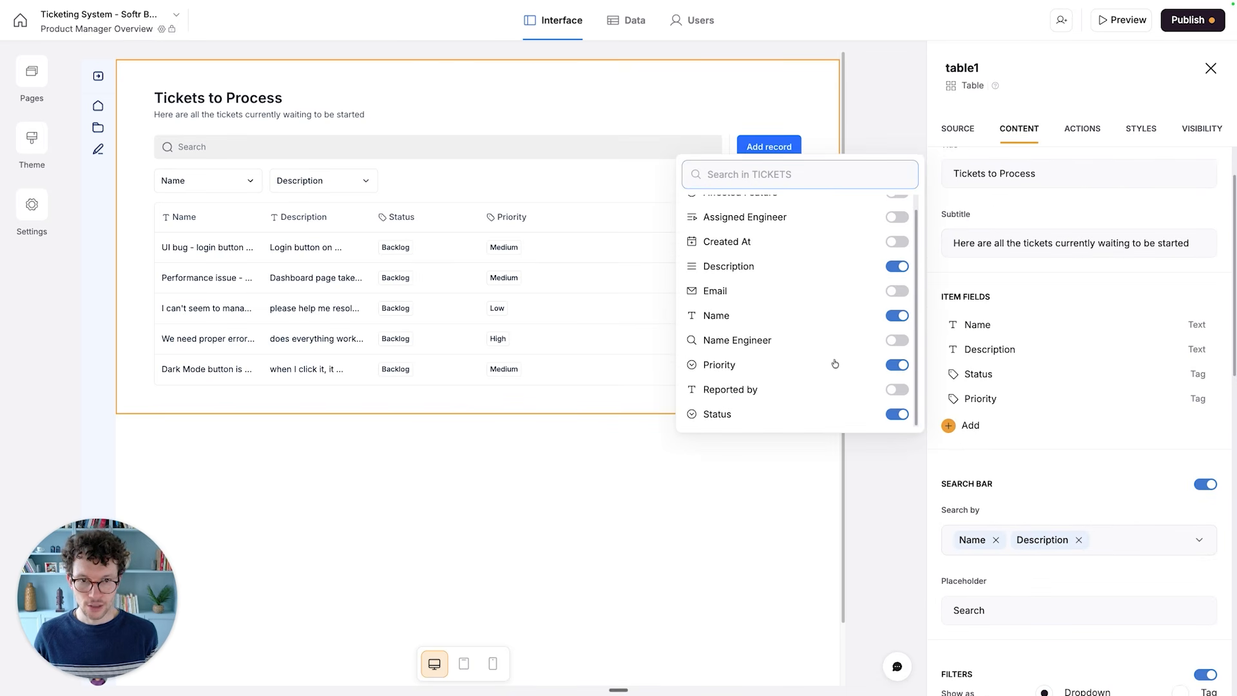
pyautogui.scroll(1, 835, 364)
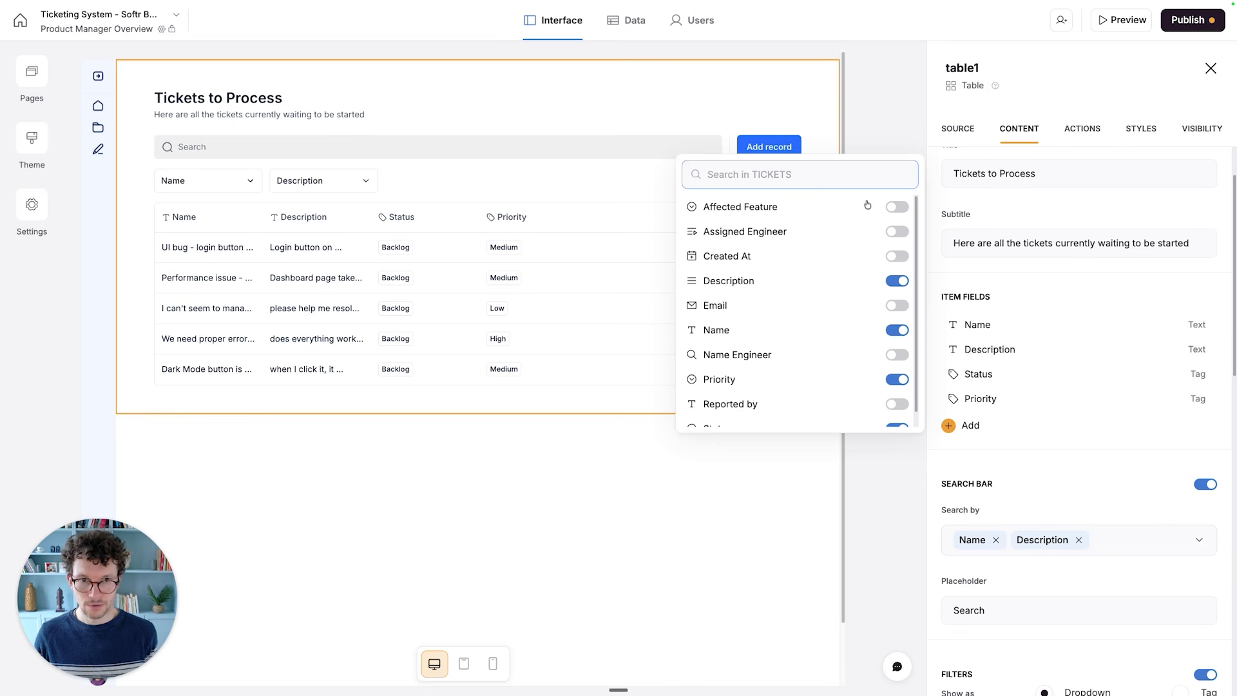
pyautogui.click(898, 207)
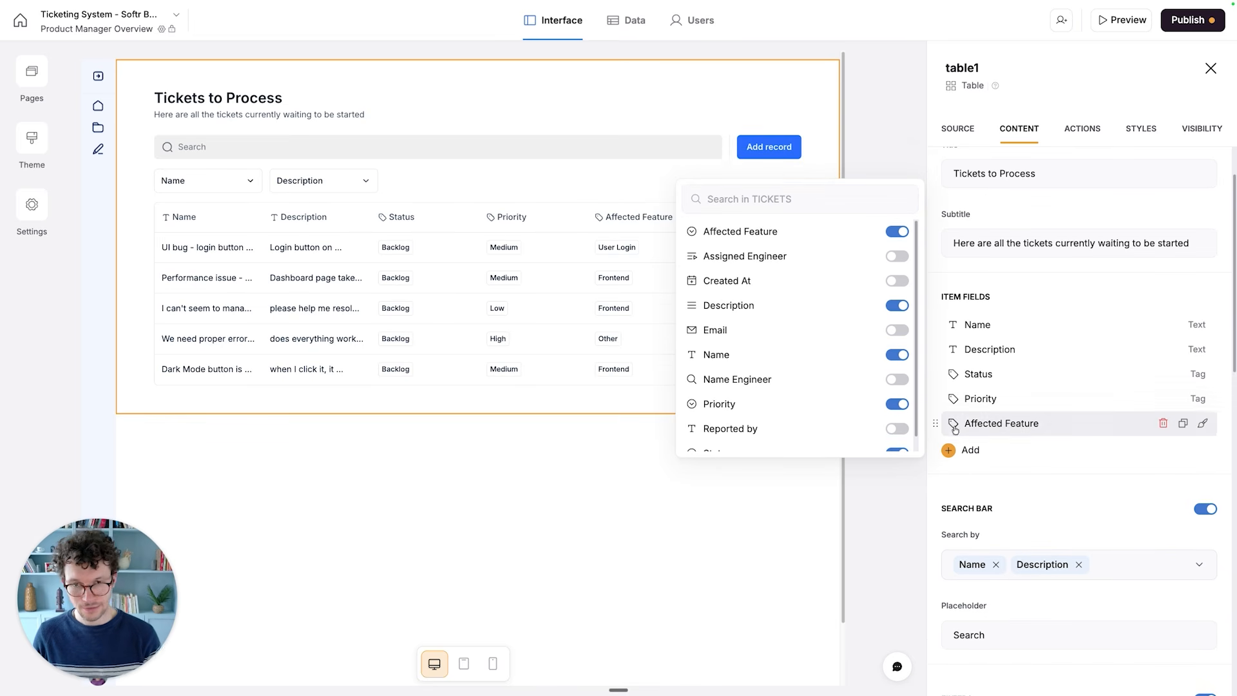
pyautogui.click(978, 279)
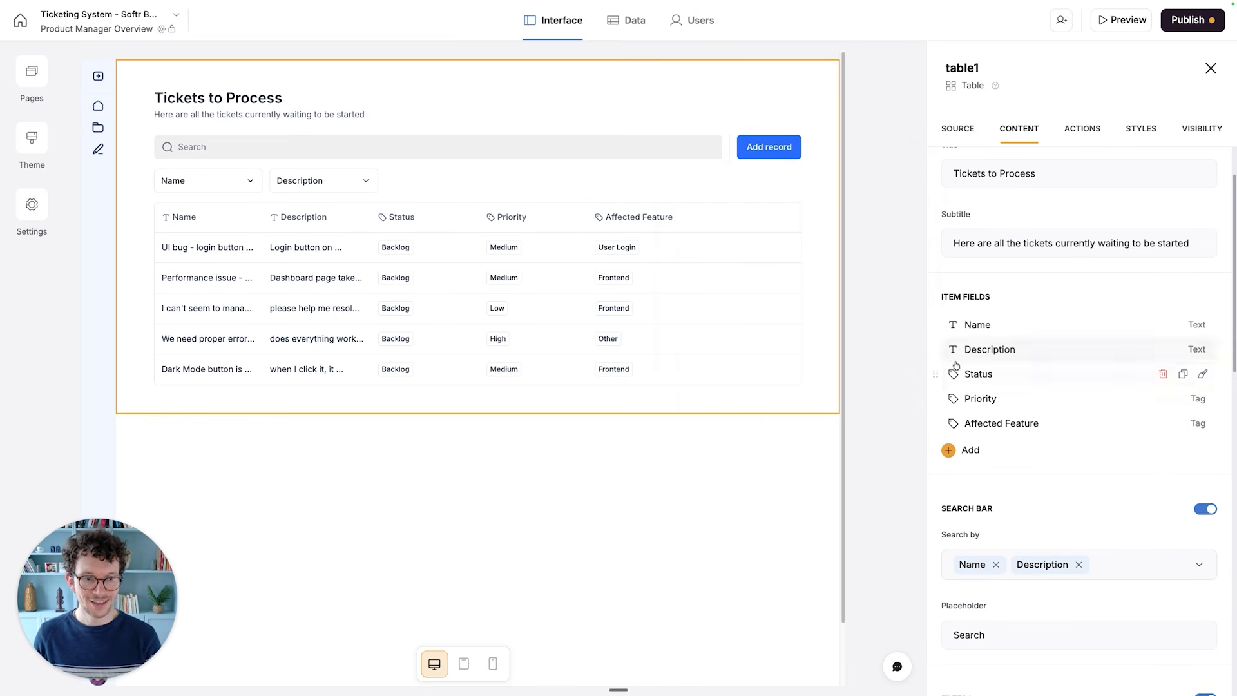
# - Add Affected Feature to the fields that the table's search bar searches by
pyautogui.scroll(-5, 1063, 380)
pyautogui.click(1115, 236)
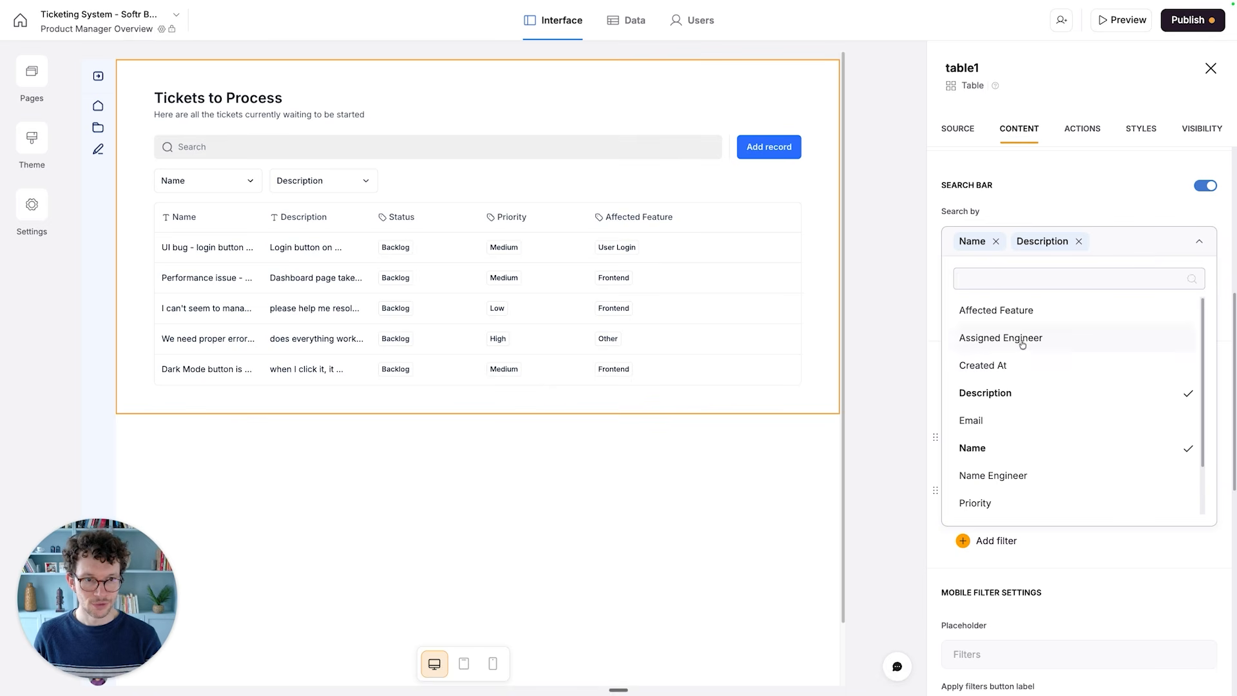
pyautogui.click(1008, 310)
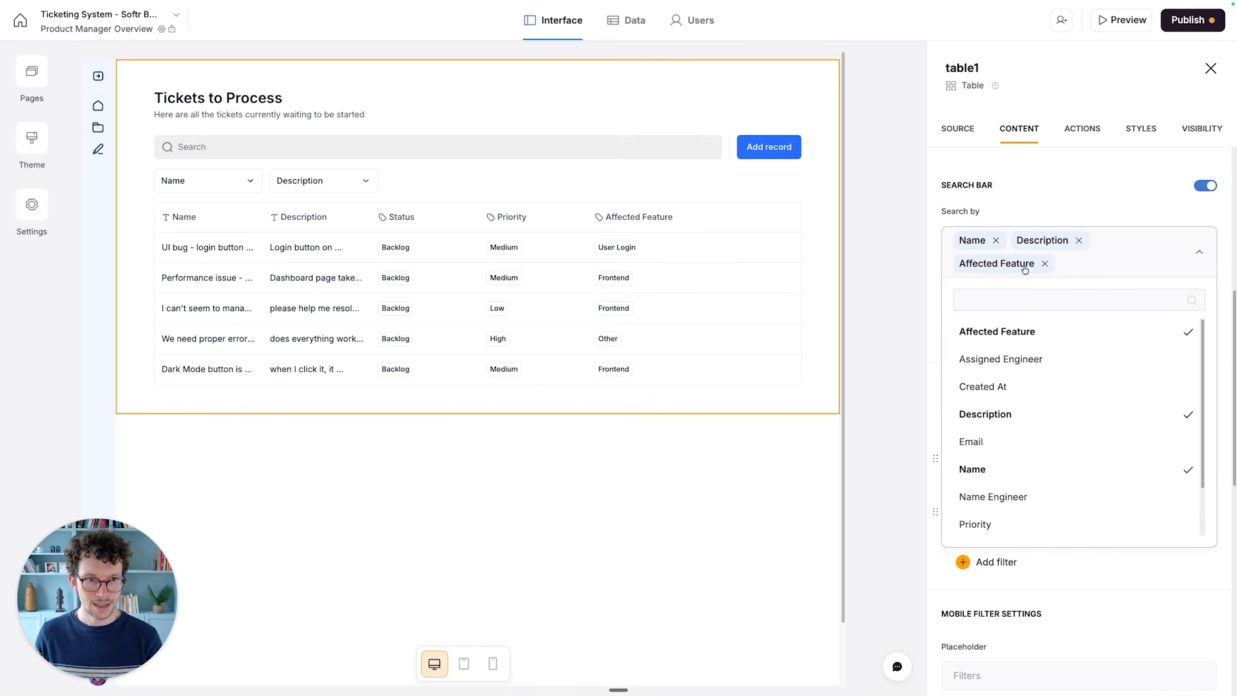
pyautogui.click(1005, 206)
# - Delete the Description and Name filters from the table block
pyautogui.scroll(-3, 986, 290)
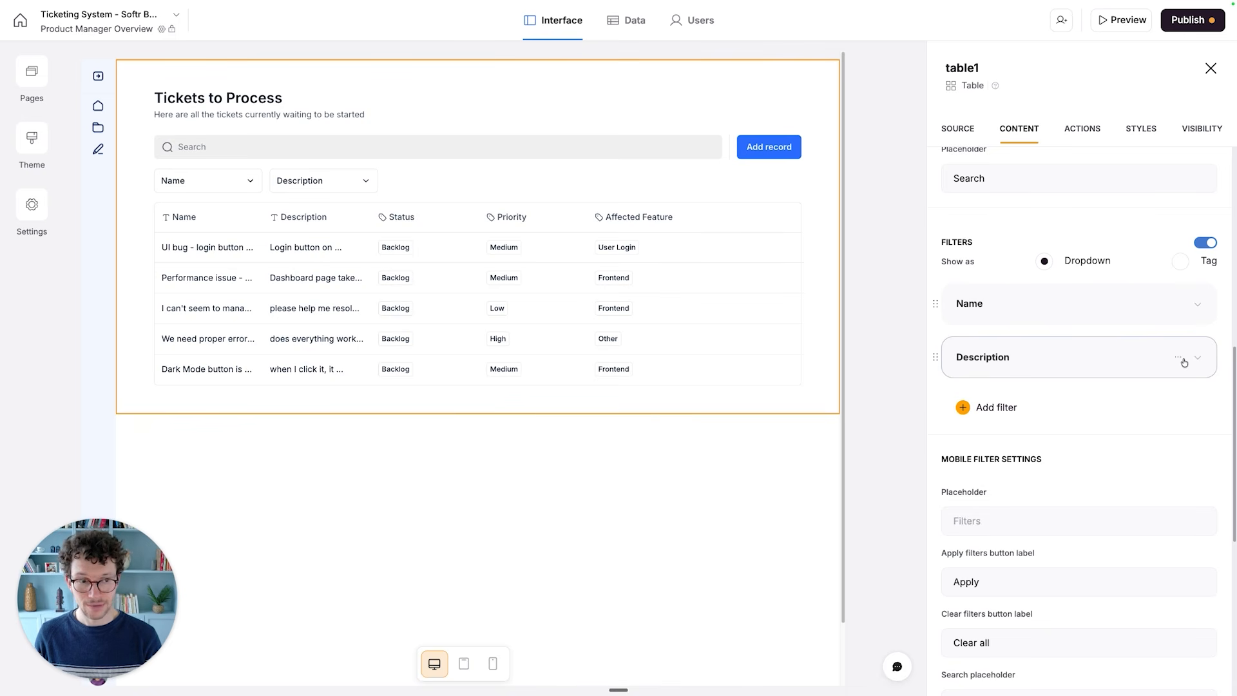
pyautogui.click(1179, 358)
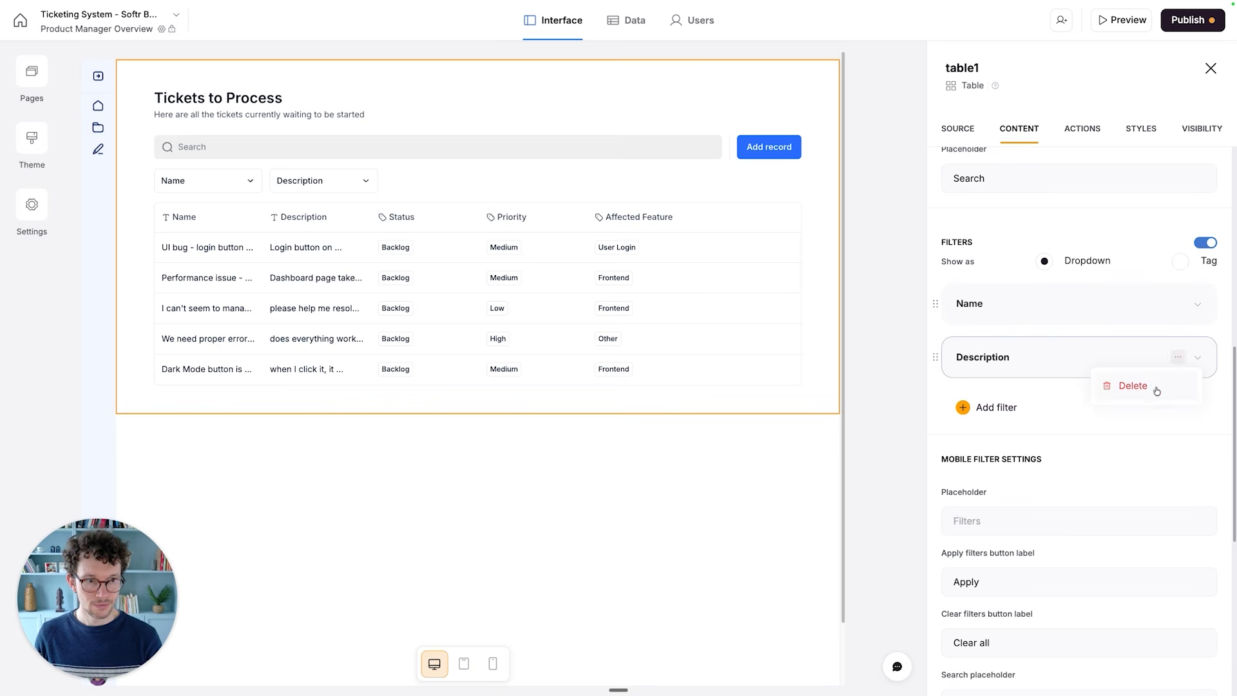
pyautogui.click(1158, 388)
pyautogui.click(1179, 304)
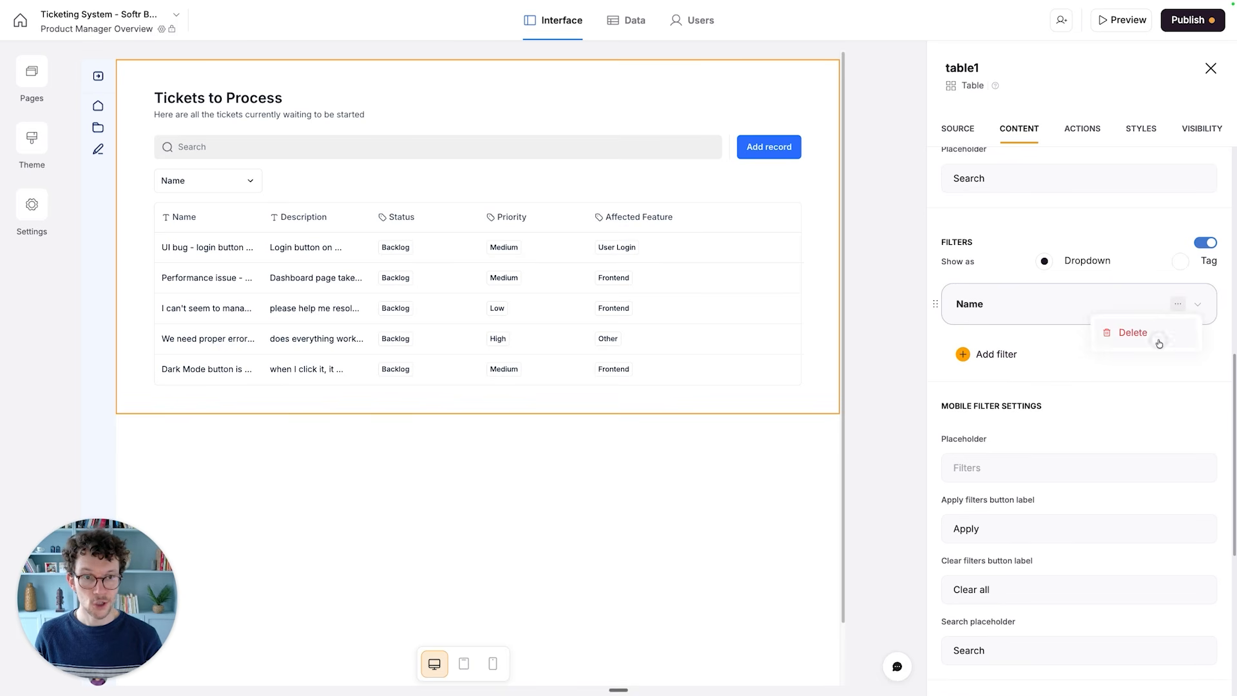
pyautogui.click(1158, 333)
# - Add a dropdown filter labelled "Affected Feature" to the table block that filters by the Affected Feature field
pyautogui.click(986, 303)
pyautogui.click(1006, 362)
pyautogui.press('super+a')
pyautogui.write('Affectee')
pyautogui.press('BackSpace')
pyautogui.write('d Feature')
pyautogui.click(1007, 428)
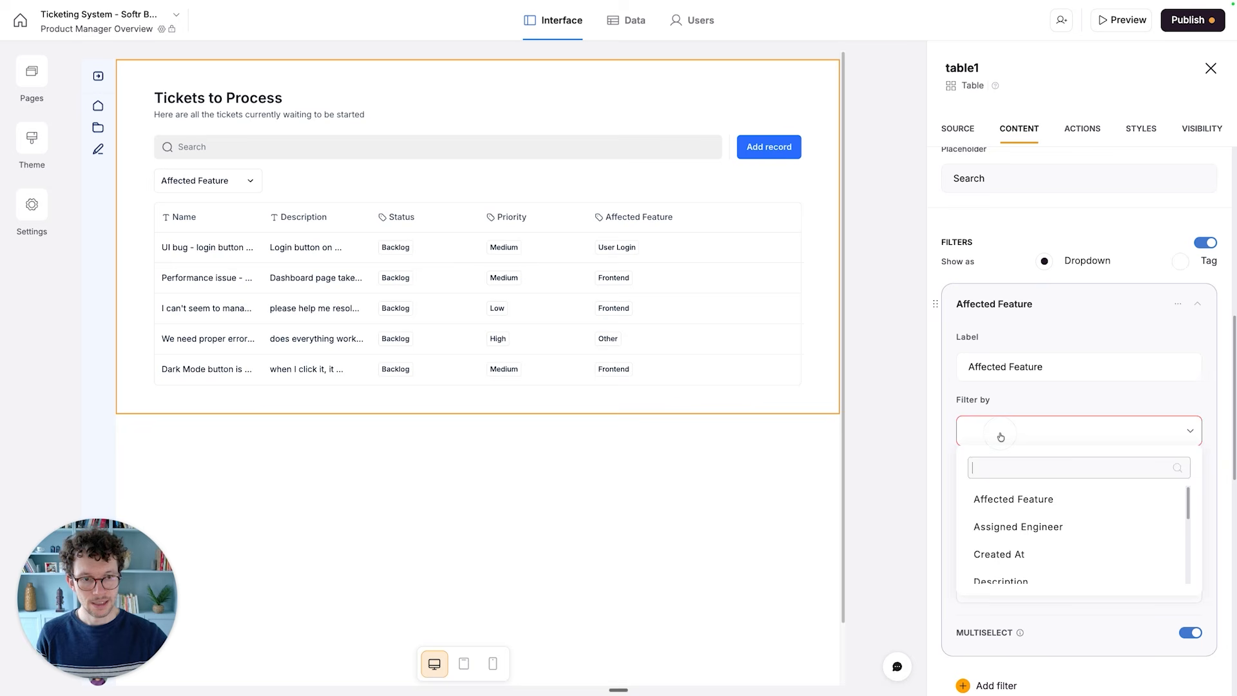
pyautogui.click(994, 497)
pyautogui.scroll(-1, 1044, 491)
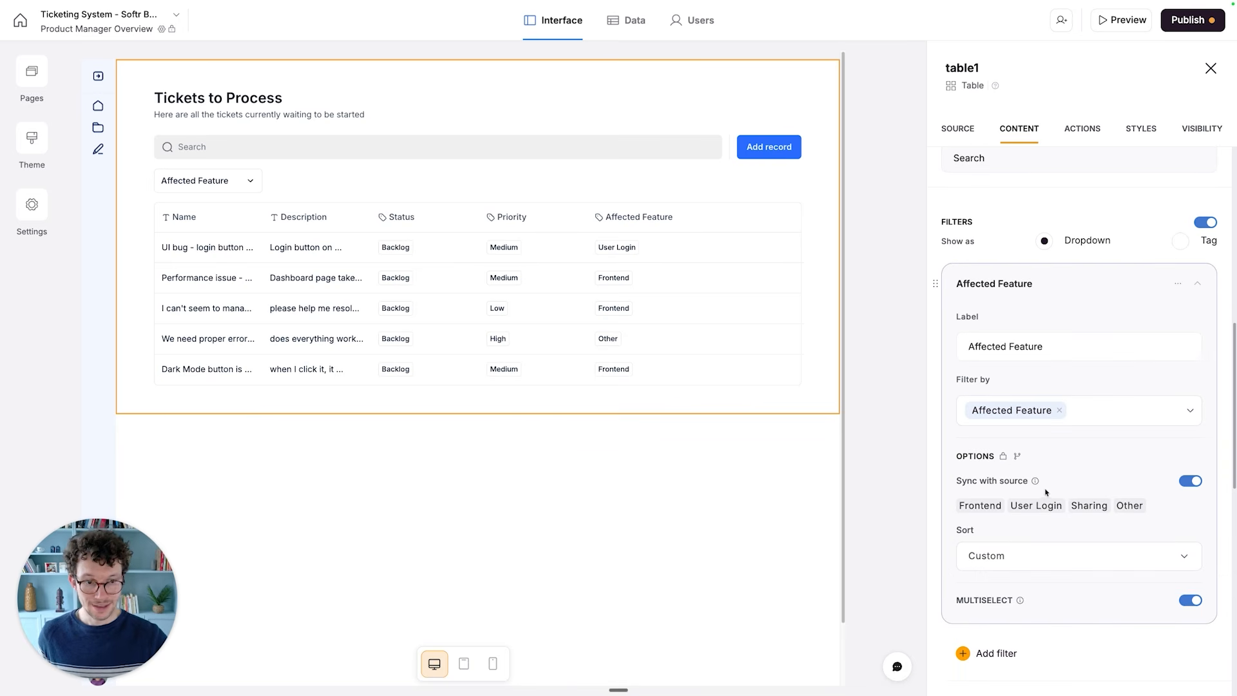
pyautogui.scroll(-3, 1027, 568)
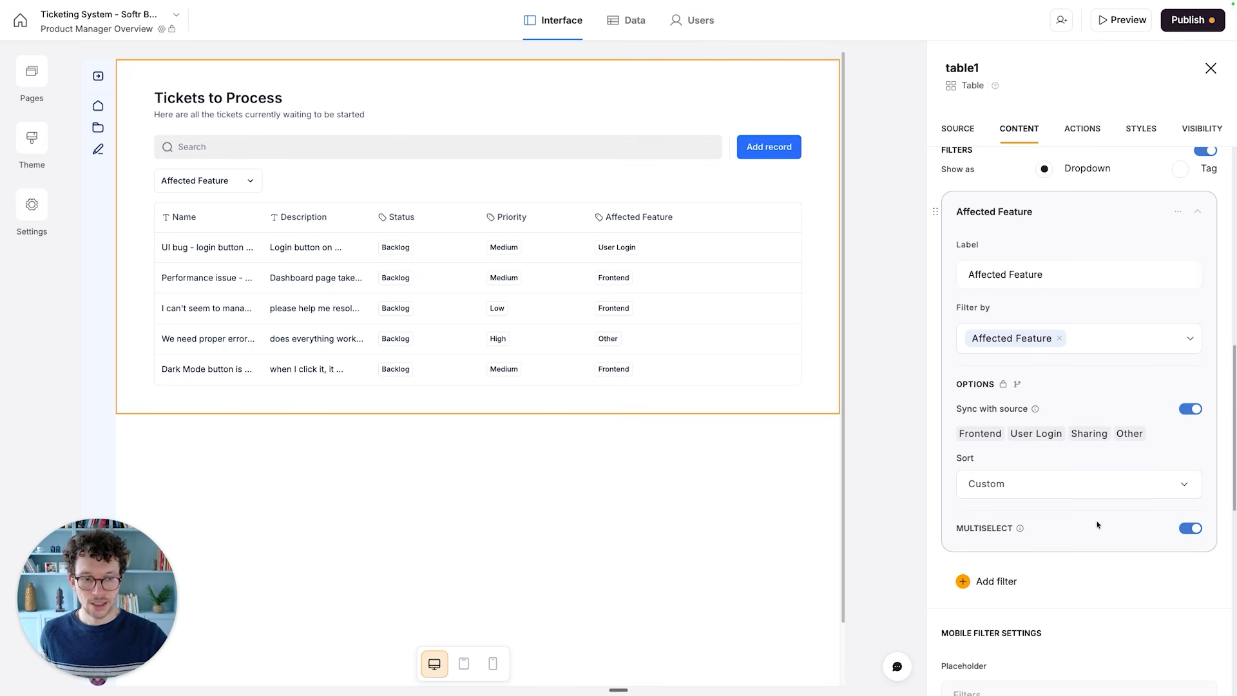
# - Try showing the table's Affected Feature filter as tags and switch it back to a dropdown
pyautogui.moveTo(1019, 529)
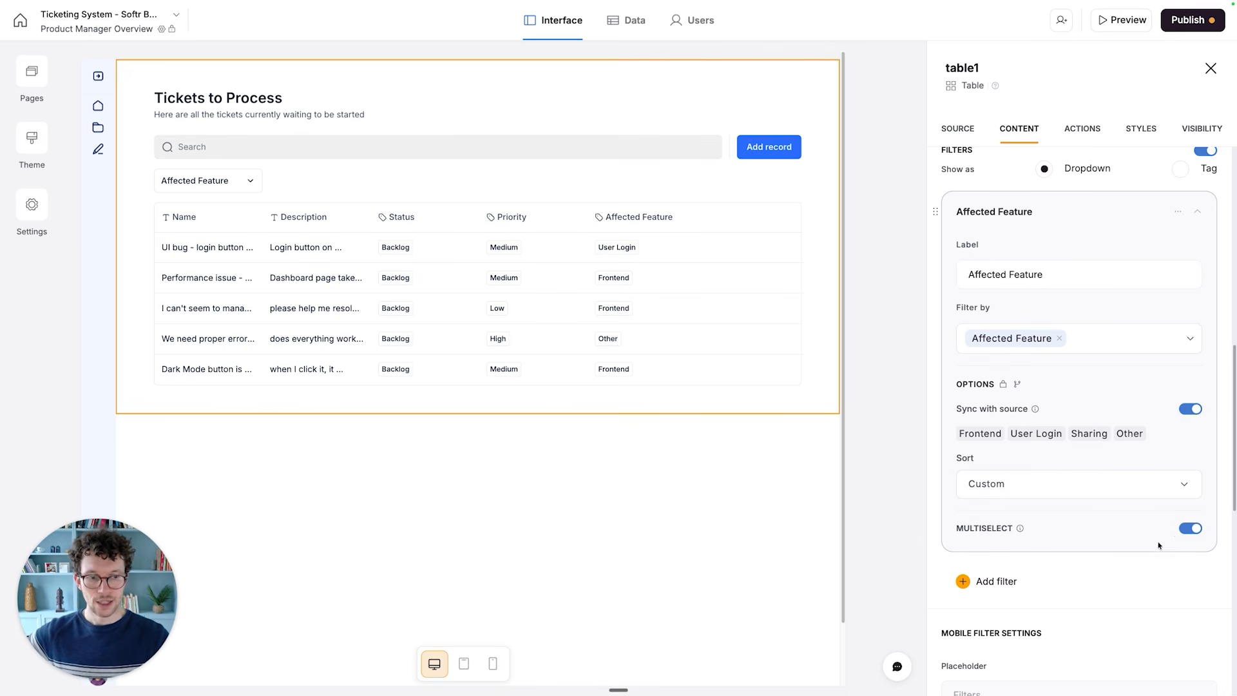
pyautogui.scroll(1, 1150, 445)
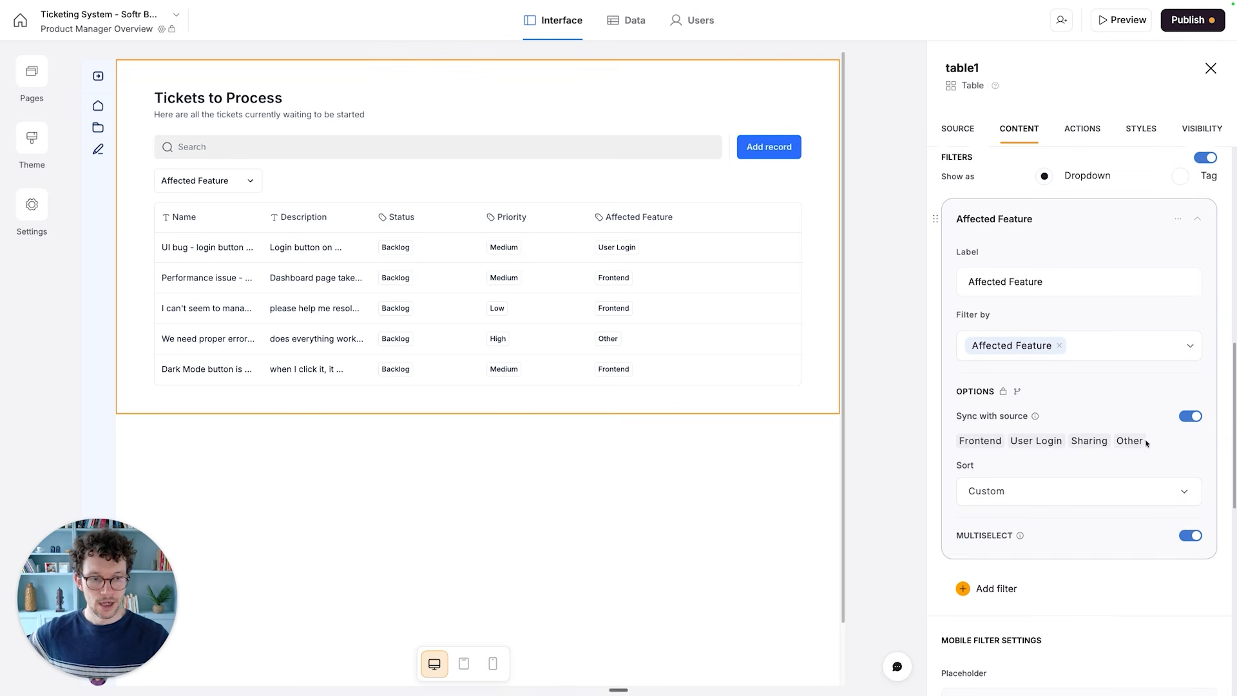
pyautogui.scroll(2, 1041, 226)
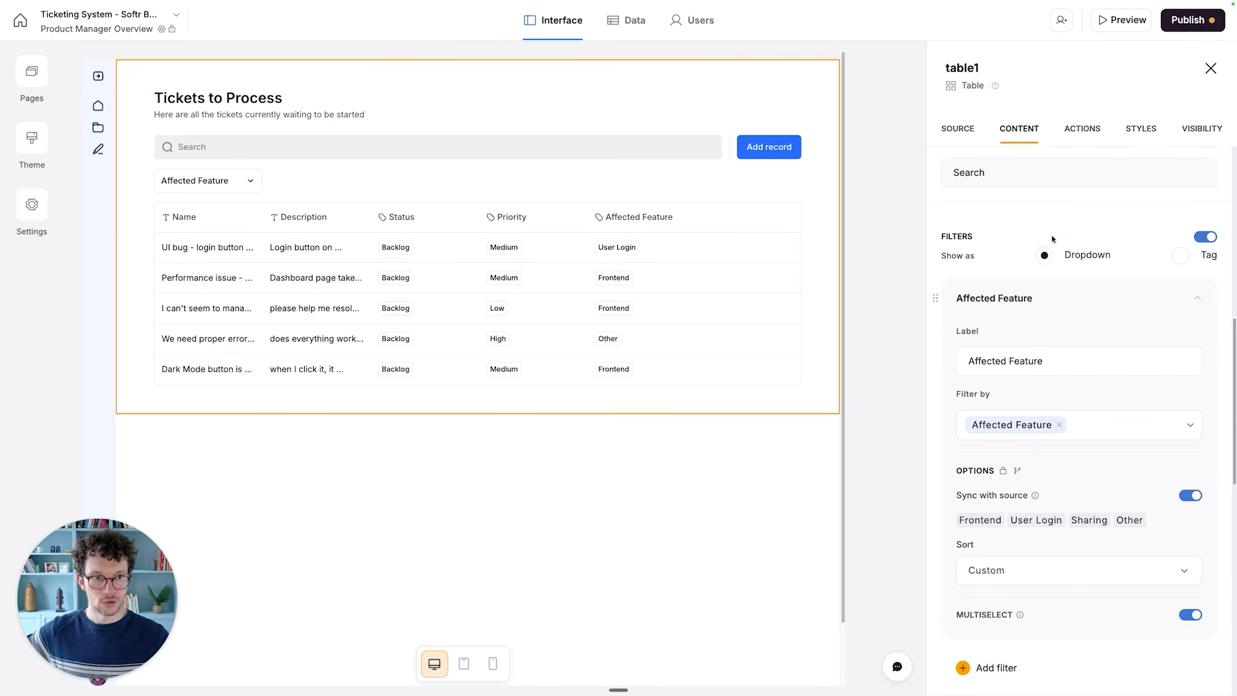
pyautogui.click(1198, 298)
pyautogui.click(1180, 255)
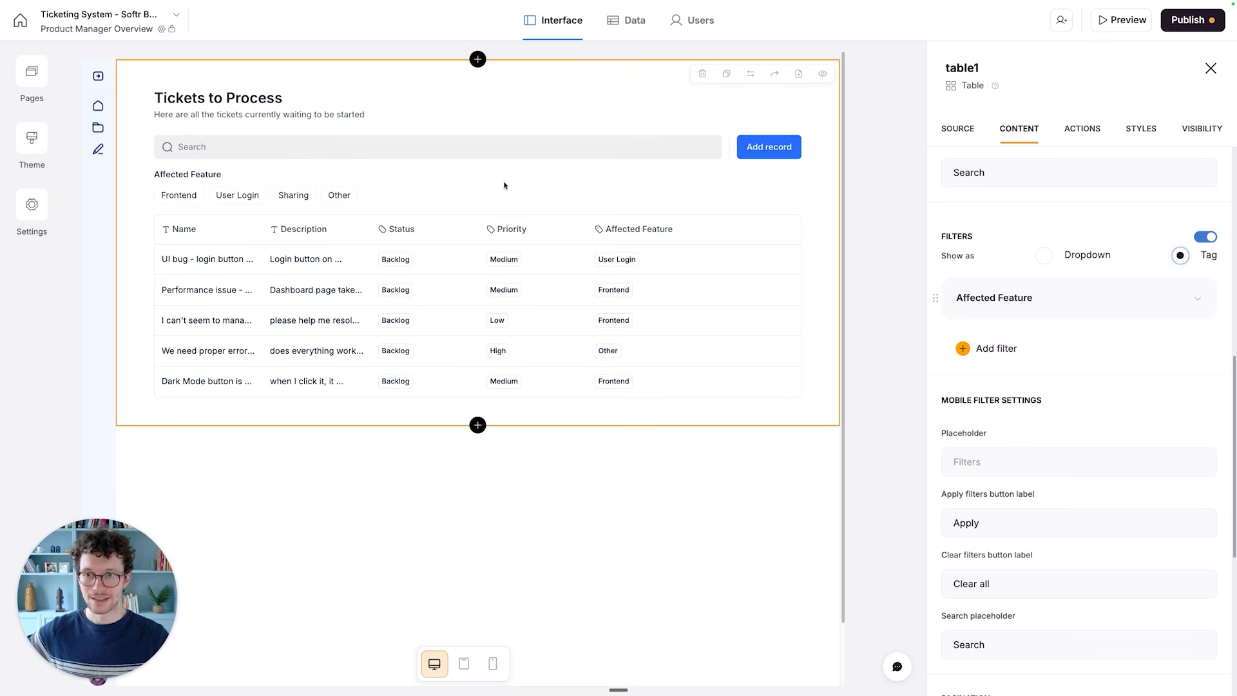
pyautogui.click(1045, 256)
pyautogui.scroll(-3, 1011, 382)
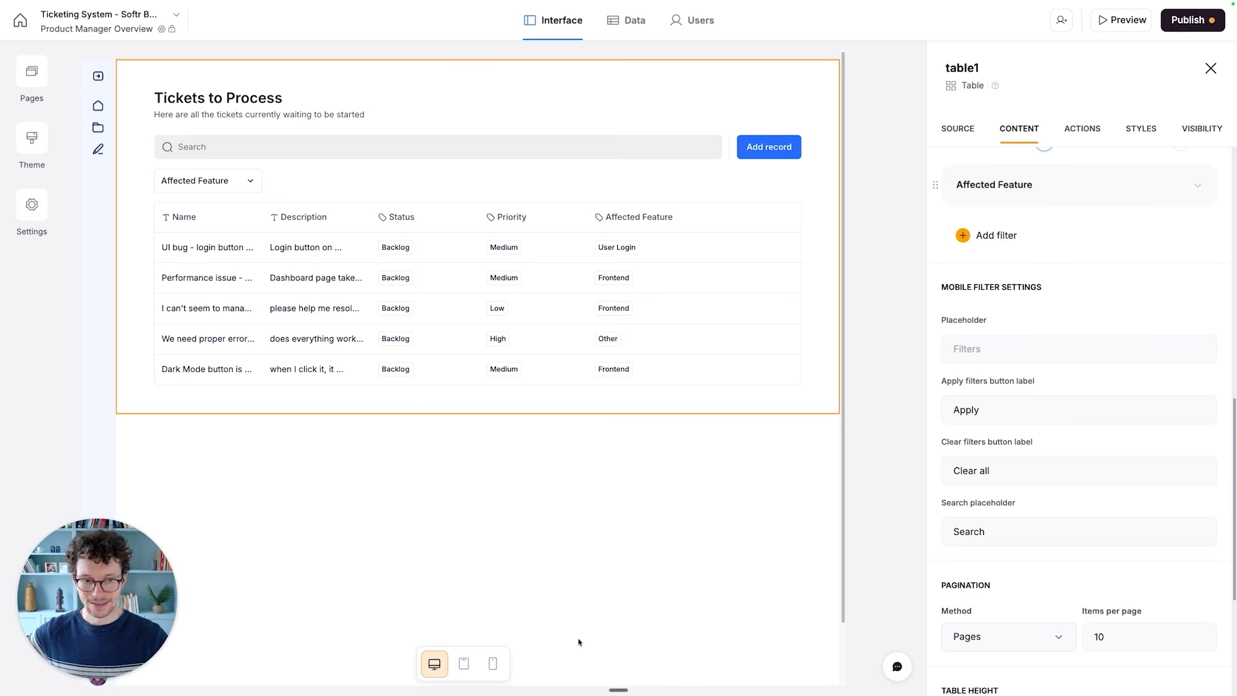
pyautogui.click(794, 334)
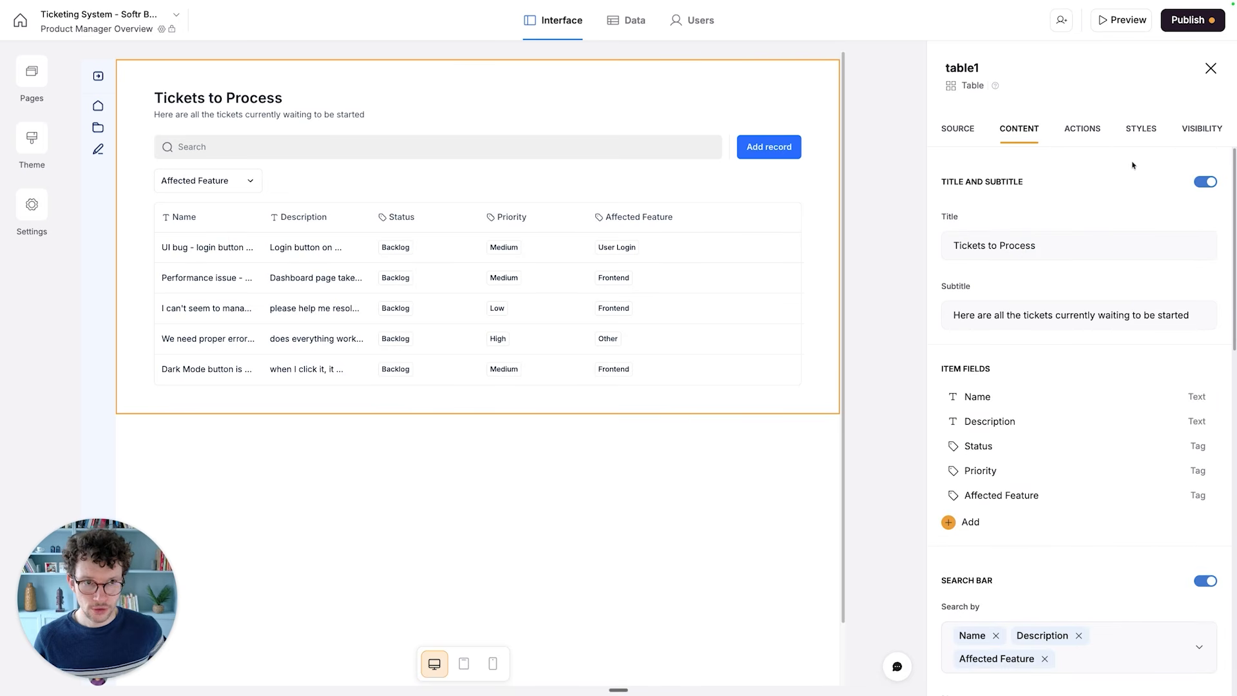
# - Delete the Add record topbar button from the table block's actions
pyautogui.click(1081, 133)
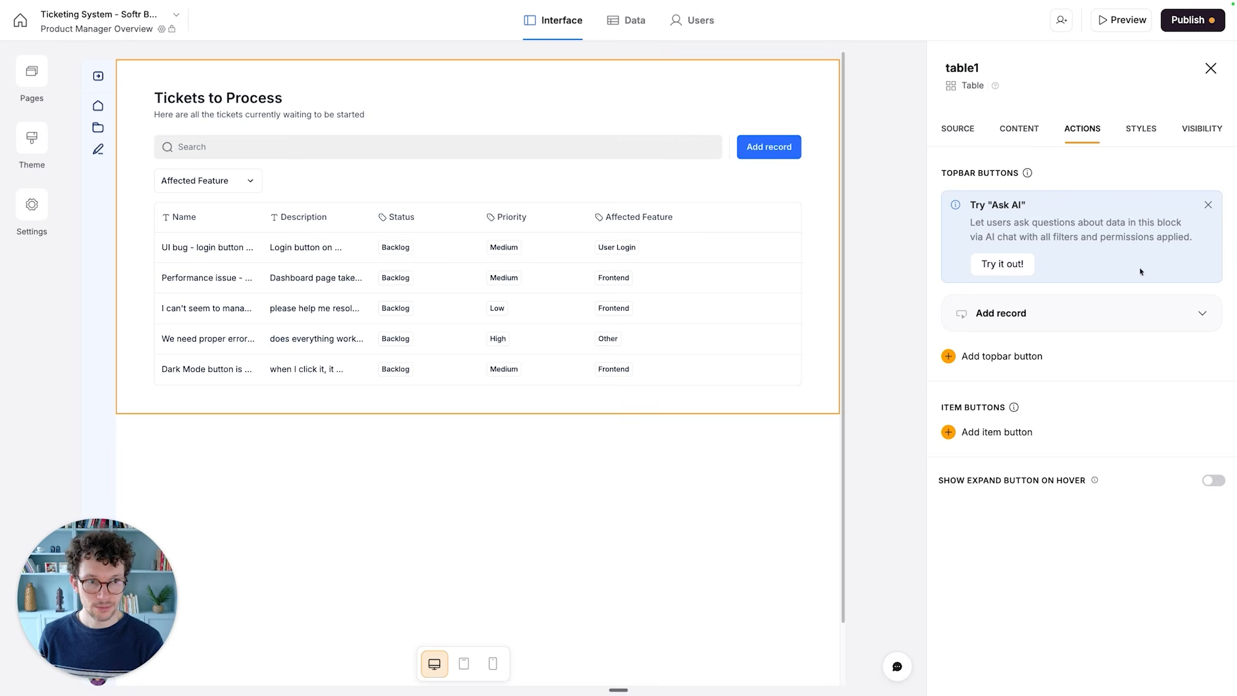
pyautogui.click(1155, 314)
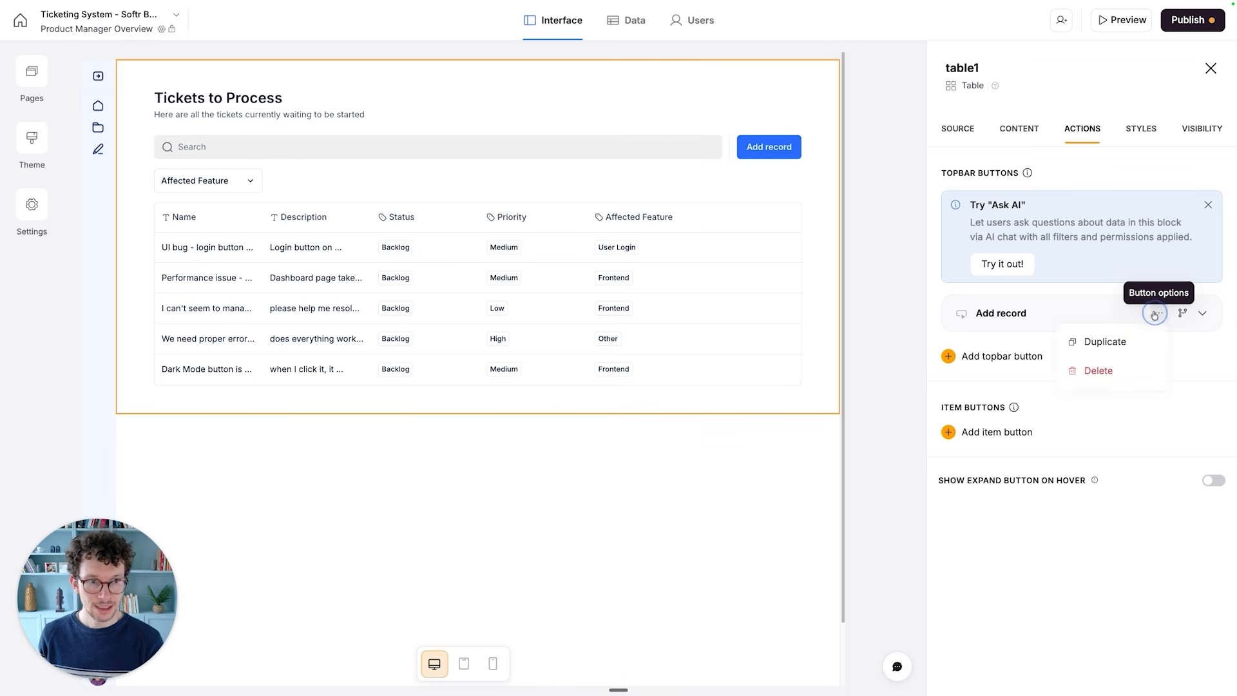
pyautogui.click(1111, 373)
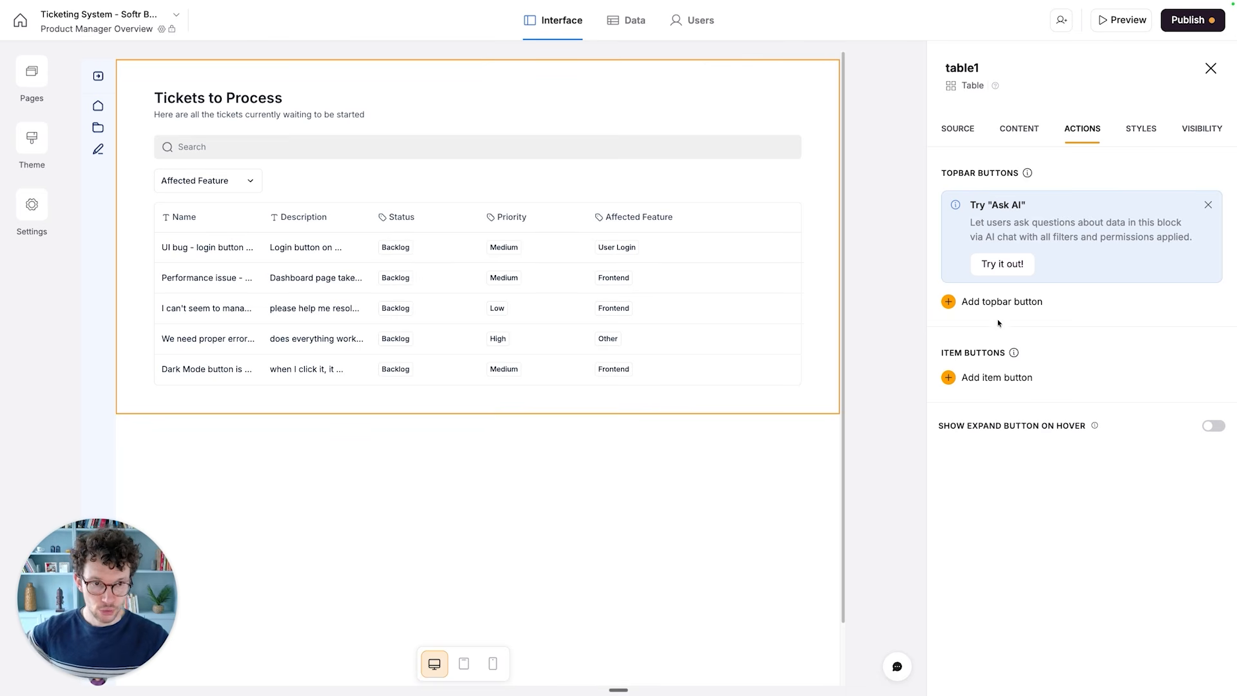
# - Add an item button with the Edit record action to the table block
pyautogui.click(992, 380)
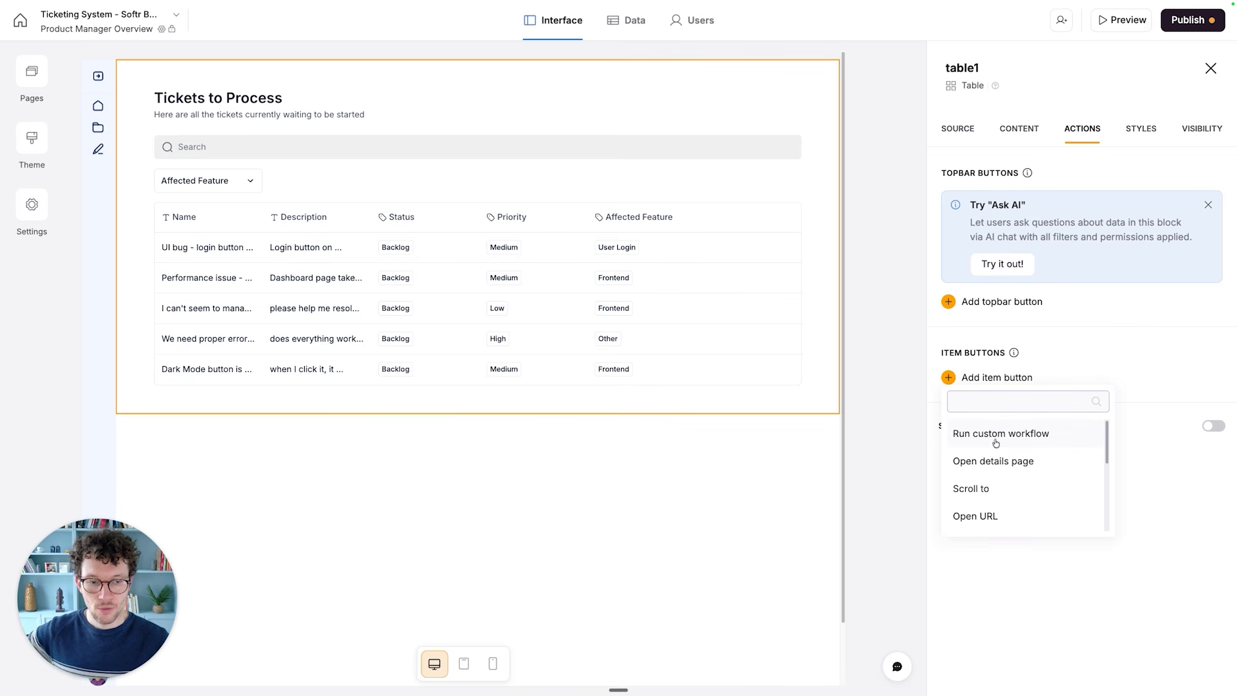
pyautogui.scroll(-3, 994, 454)
pyautogui.scroll(-2, 996, 483)
pyautogui.scroll(2, 996, 483)
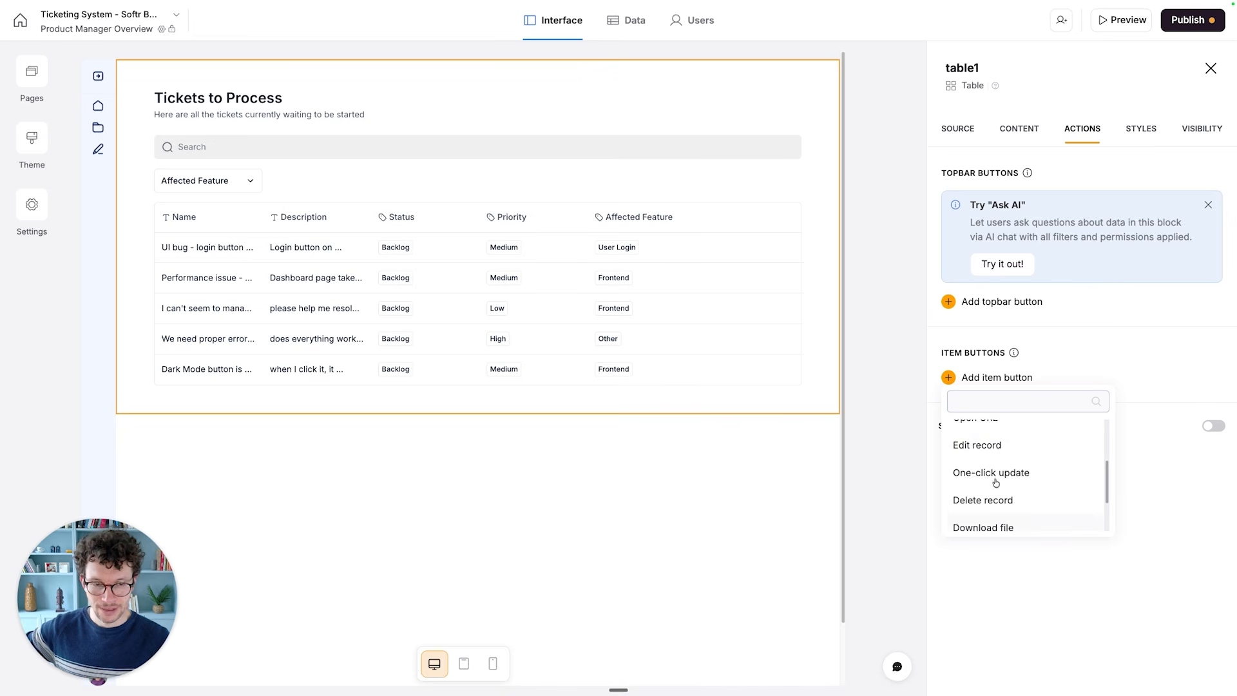
pyautogui.scroll(-2, 970, 454)
pyautogui.scroll(4, 970, 455)
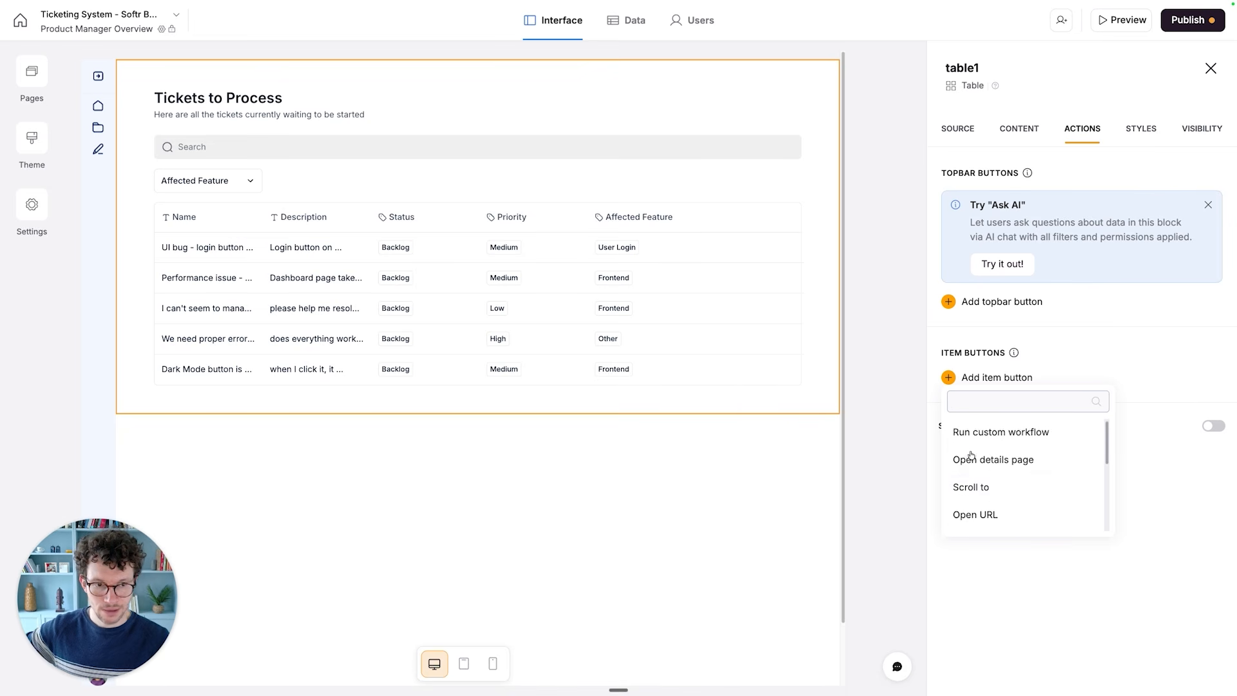
pyautogui.scroll(-2, 983, 502)
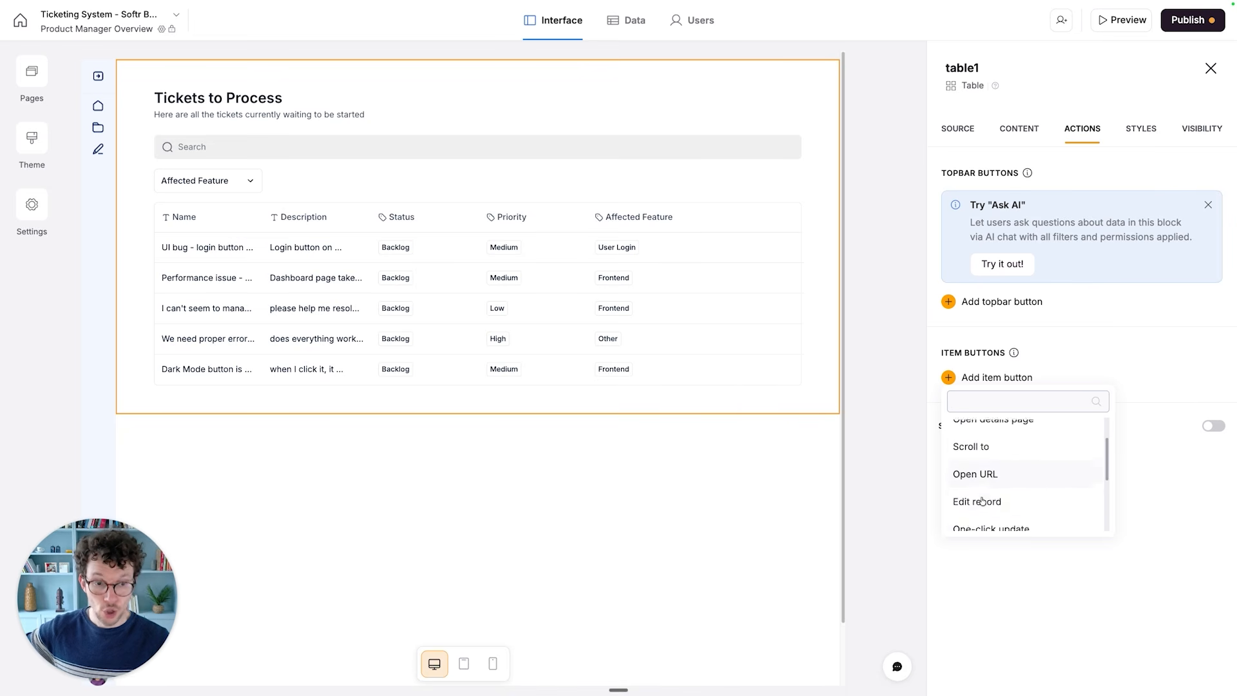
pyautogui.scroll(2, 973, 492)
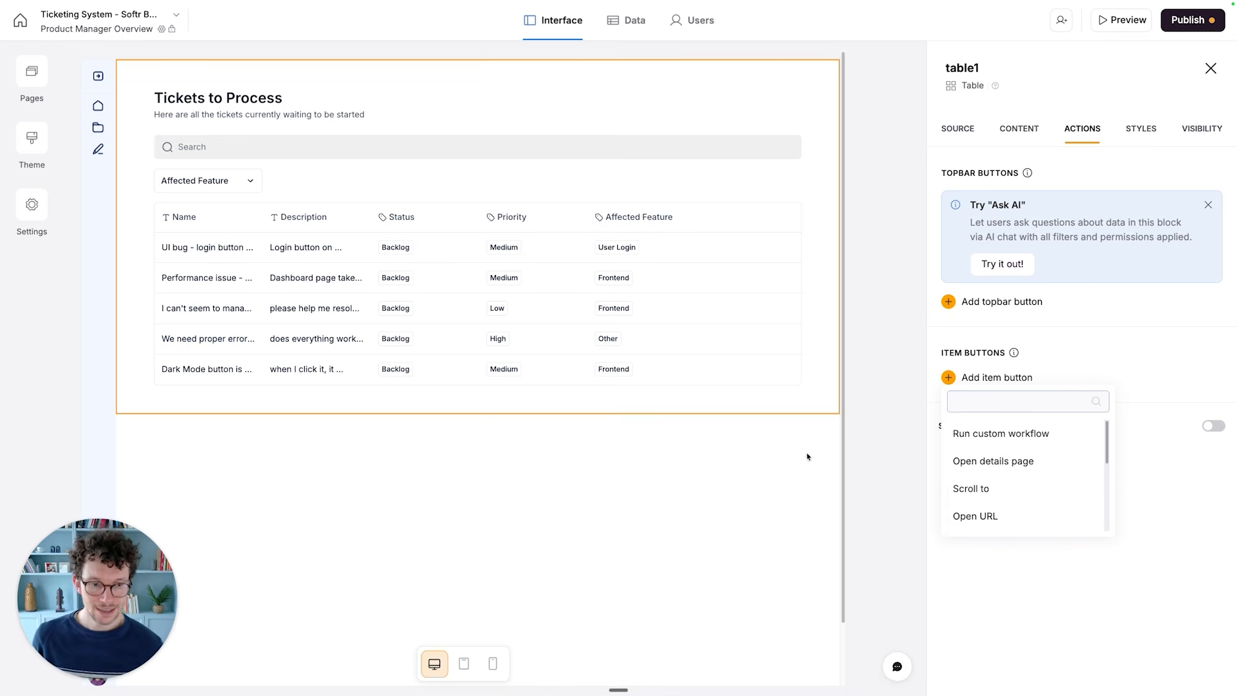
pyautogui.scroll(-3, 1018, 493)
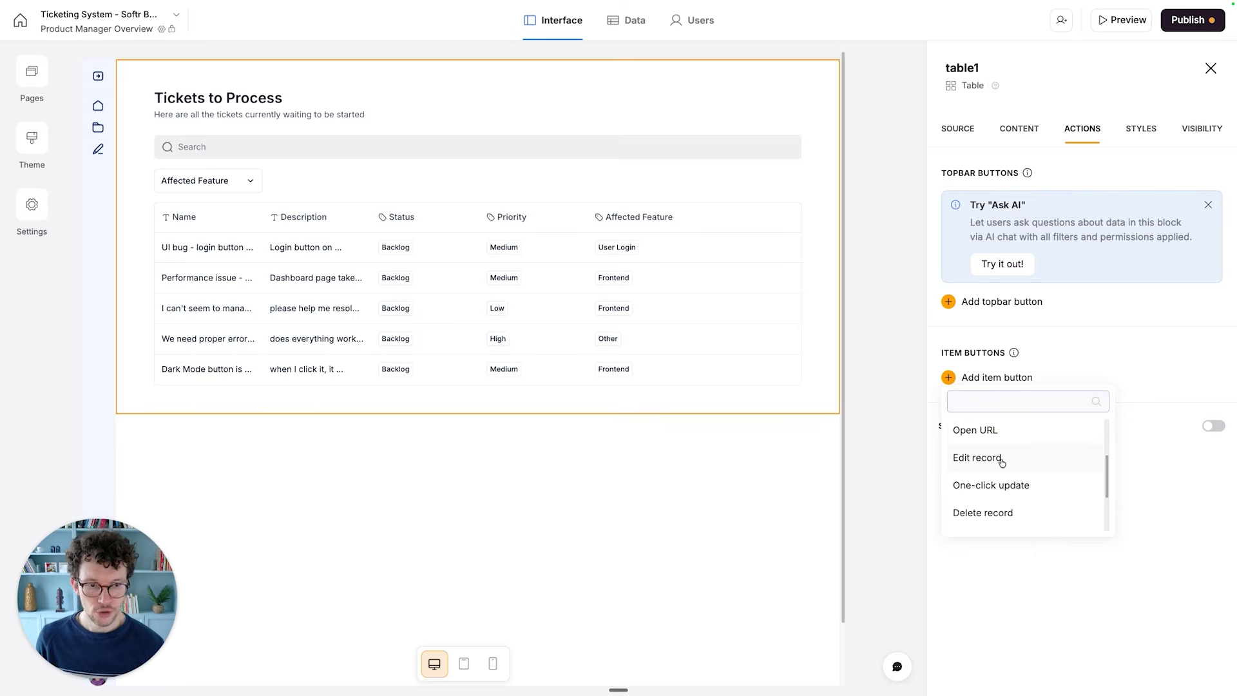
pyautogui.click(1001, 458)
# - Add the Status and Assigned Engineer fields to the item button's Edit record form
pyautogui.scroll(-1, 1002, 458)
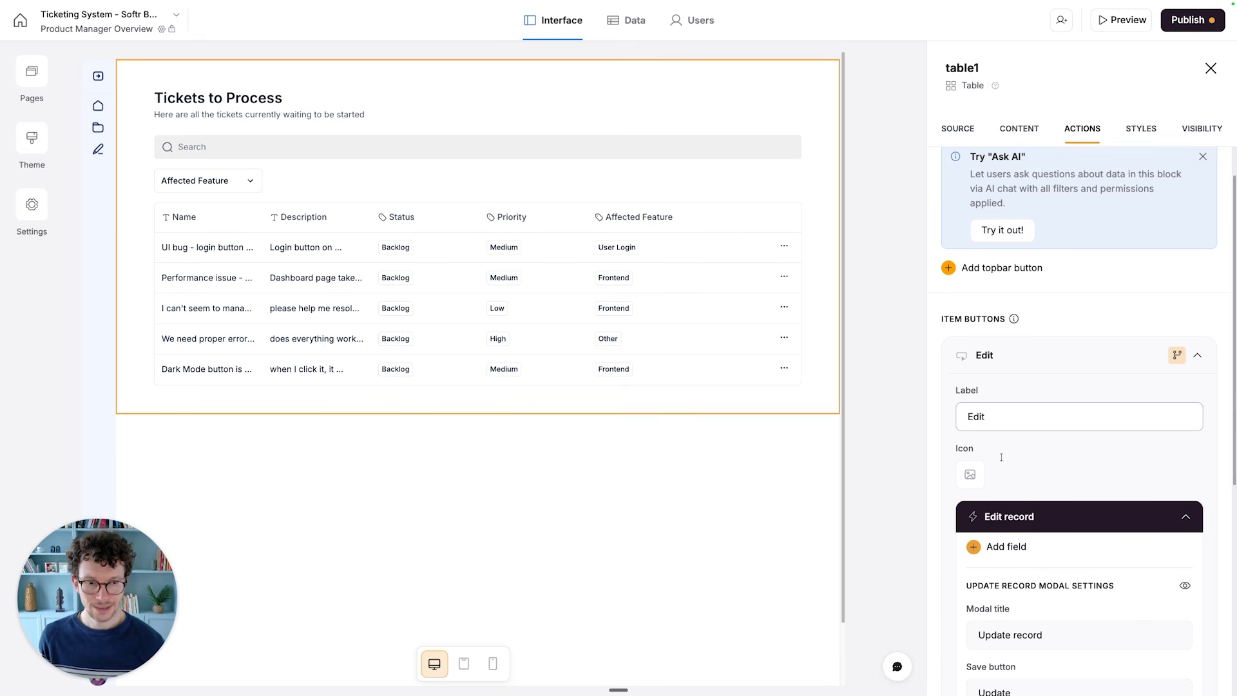
pyautogui.scroll(-2, 1004, 445)
pyautogui.scroll(-4, 1006, 422)
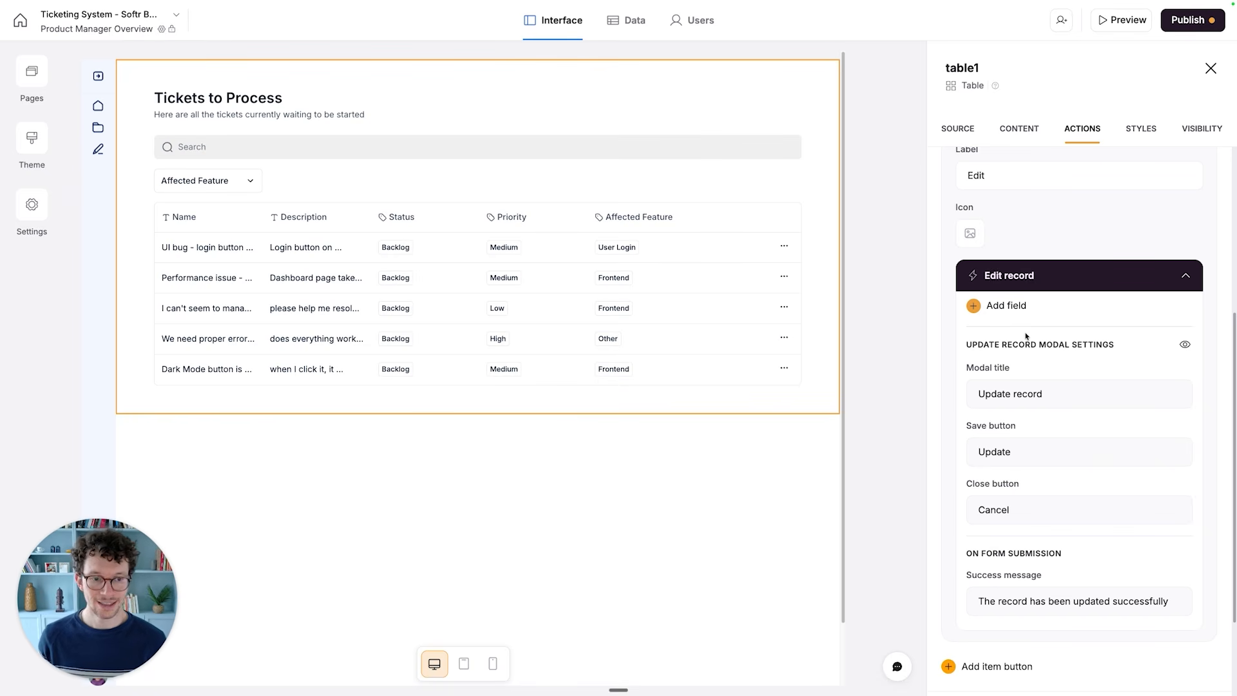
pyautogui.scroll(-2, 1026, 336)
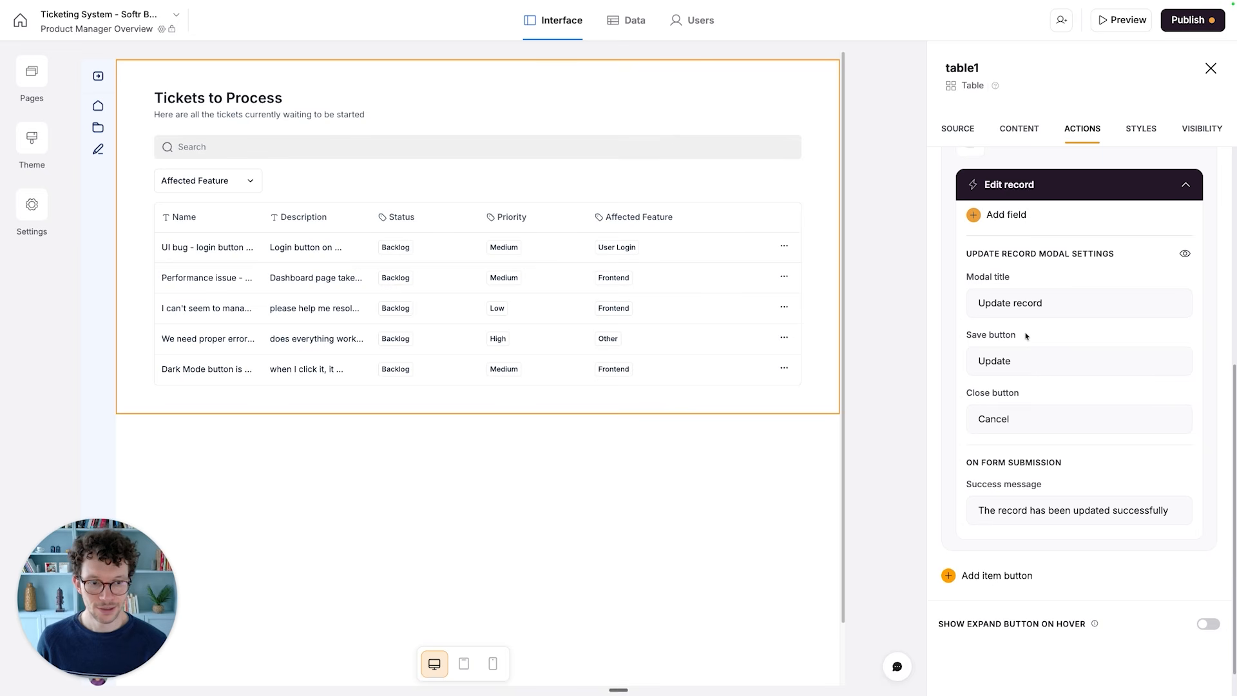
pyautogui.scroll(1, 1028, 306)
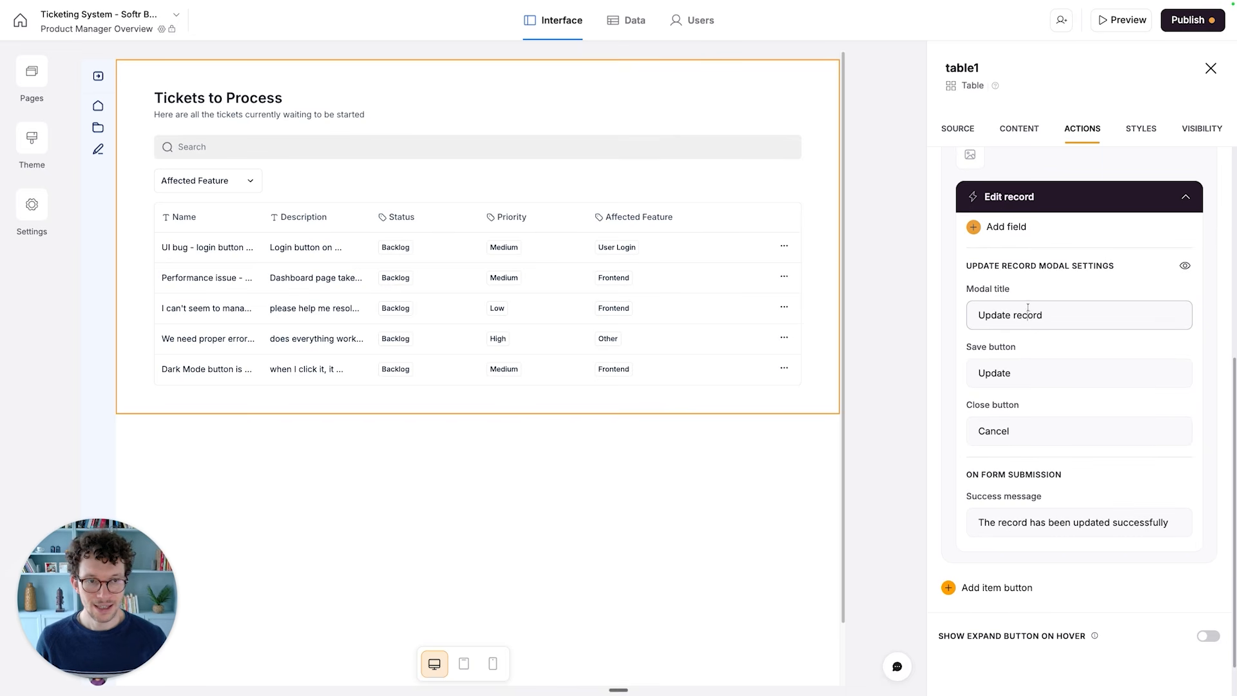
pyautogui.click(974, 228)
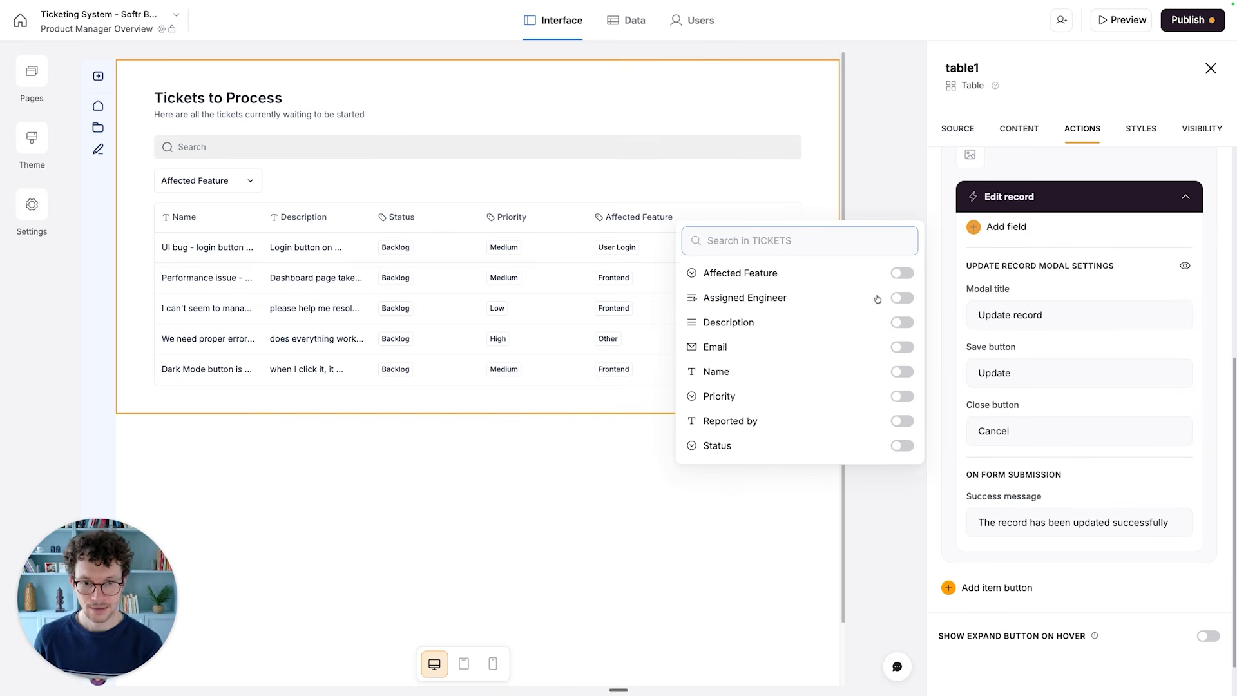
pyautogui.click(903, 446)
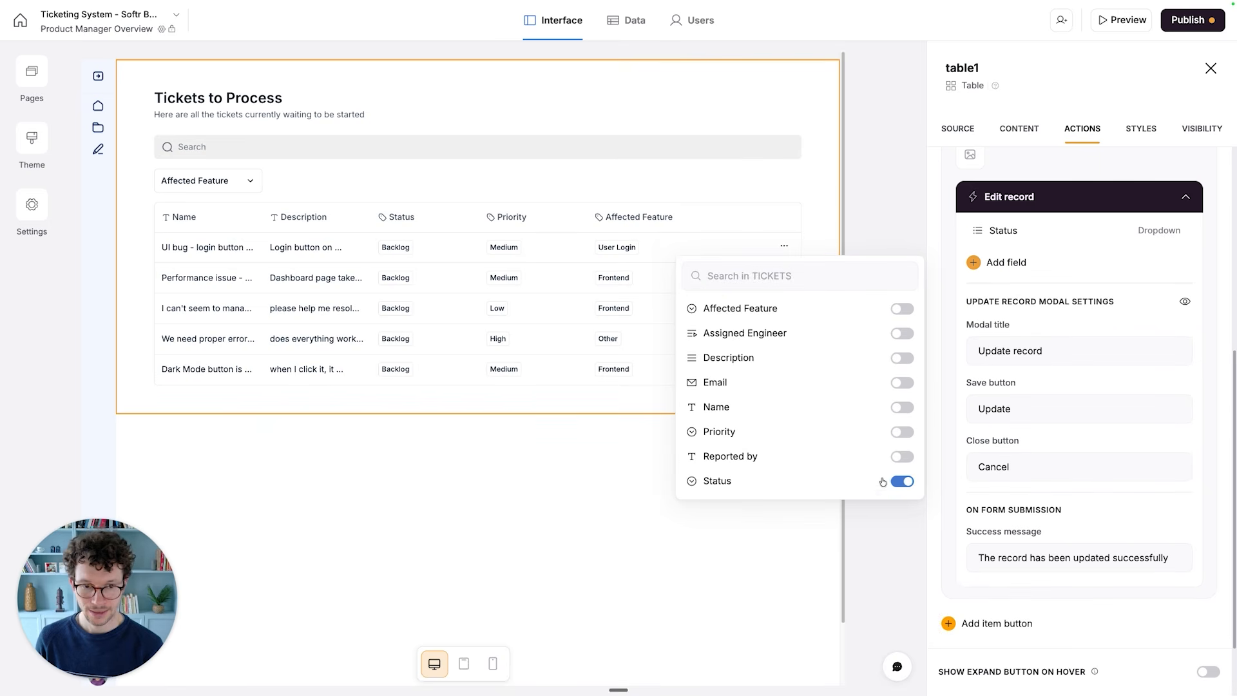
pyautogui.click(894, 334)
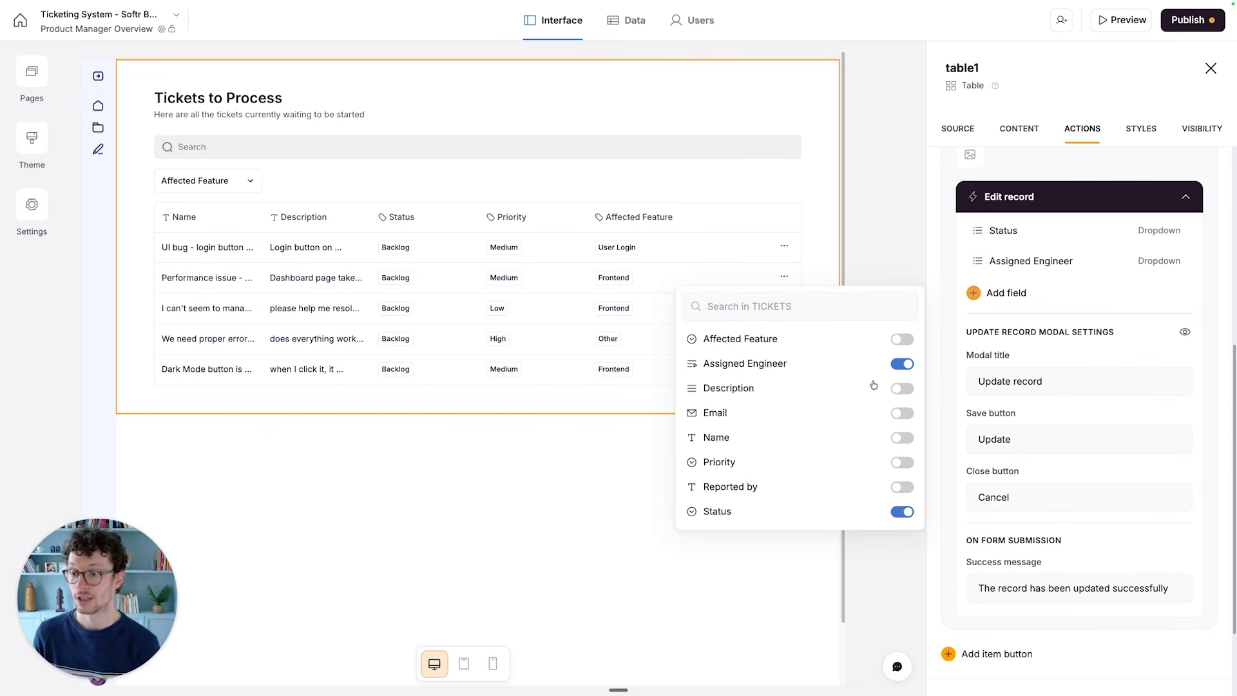
pyautogui.click(1008, 334)
# - Set the Edit record modal title to "Update ticket" and its success message to "You updated the ticket!"
pyautogui.doubleClick(1029, 382)
pyautogui.write('ticket')
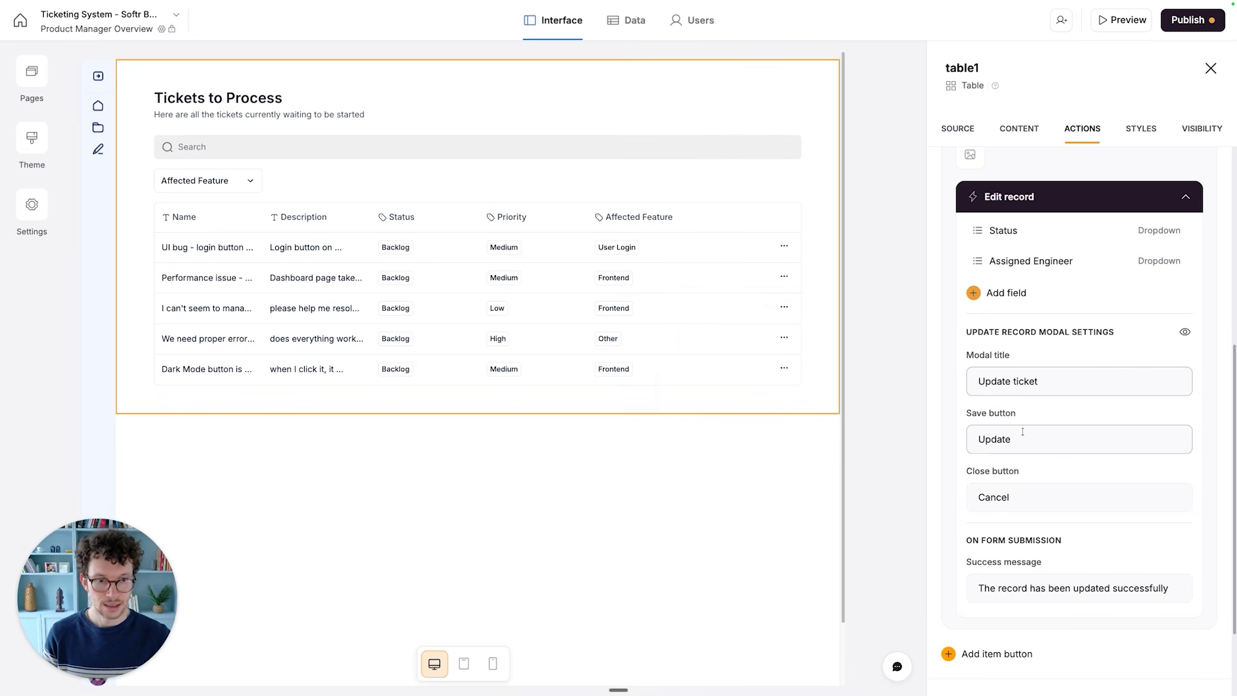
pyautogui.scroll(-3, 1009, 496)
pyautogui.click(993, 493)
pyautogui.press('super+a')
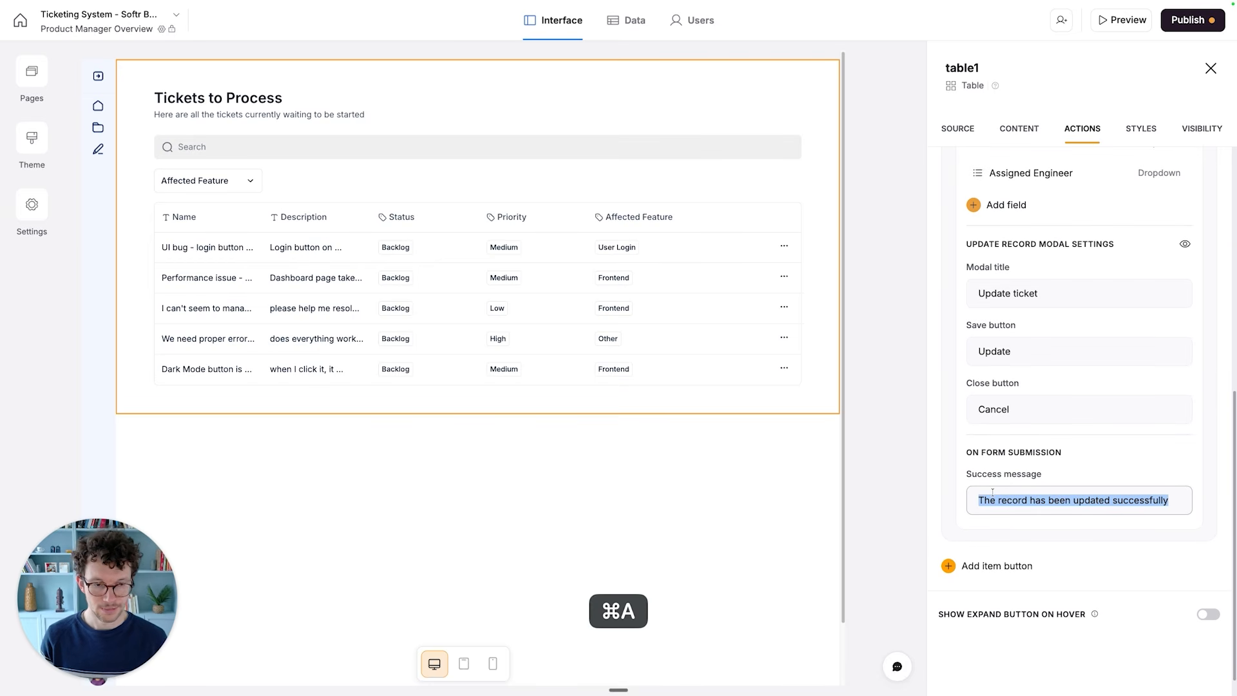
pyautogui.write('You up')
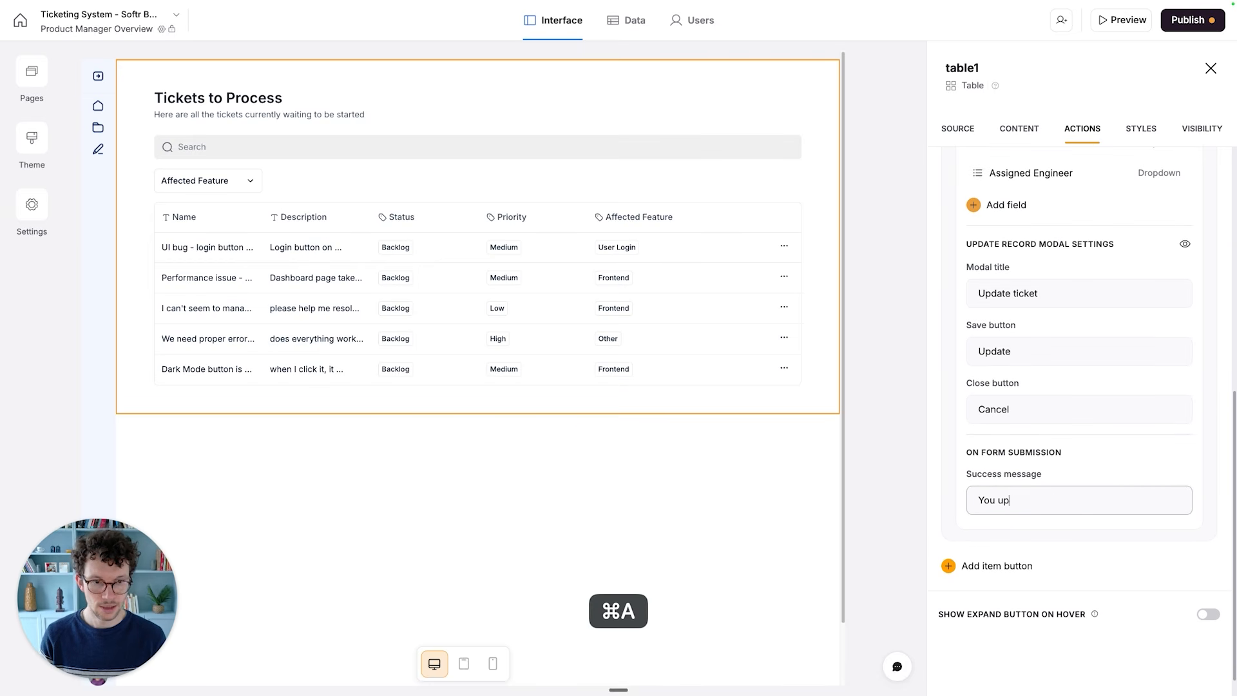
pyautogui.write('dated the ticket!')
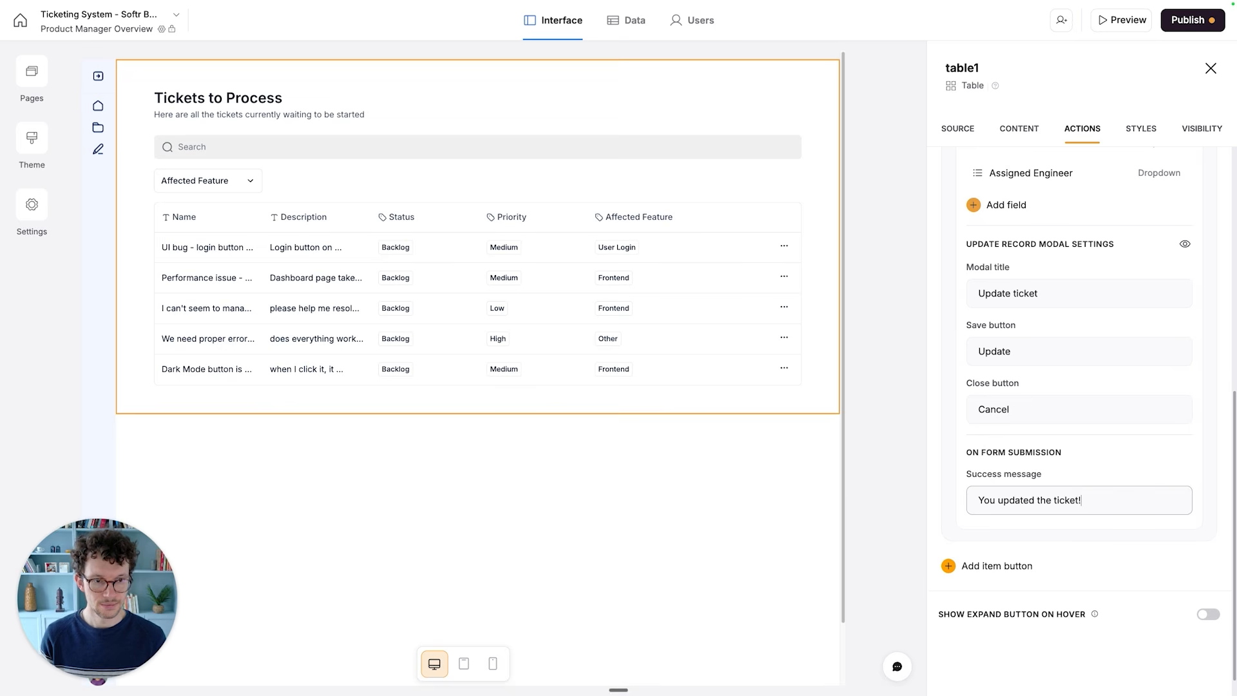
# - Review the Users table in the Ticketing System database and open the app's user management
pyautogui.click(996, 117)
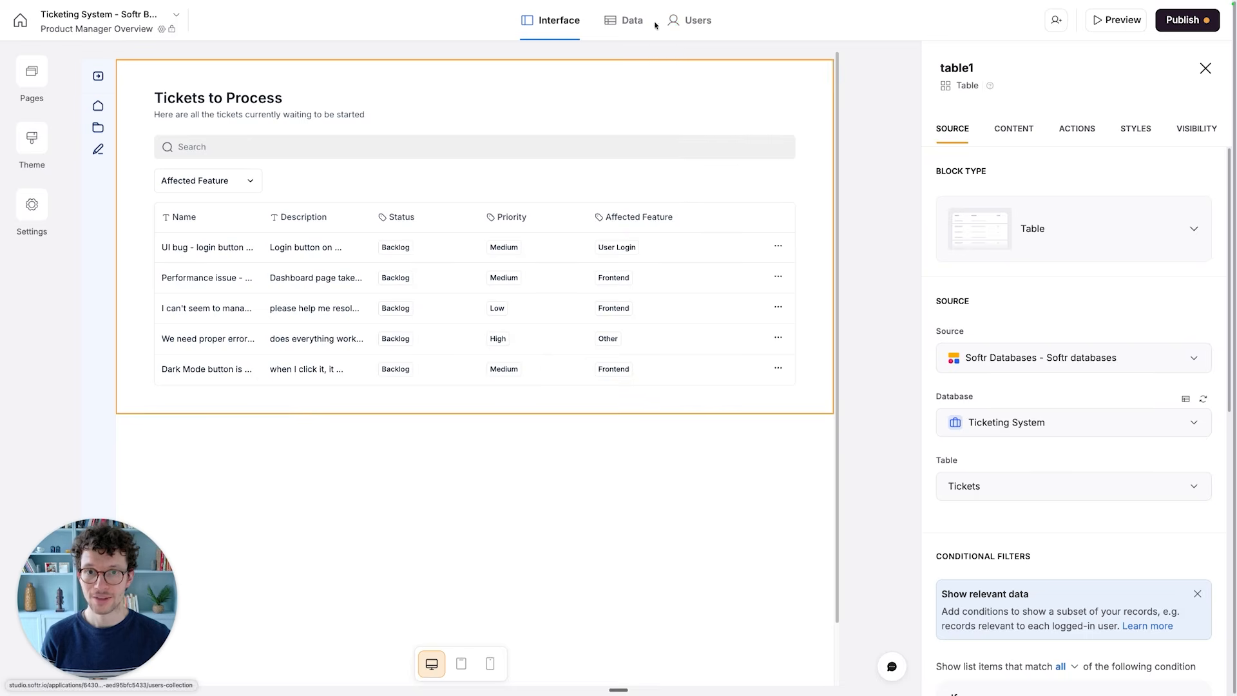
pyautogui.click(628, 21)
pyautogui.click(220, 116)
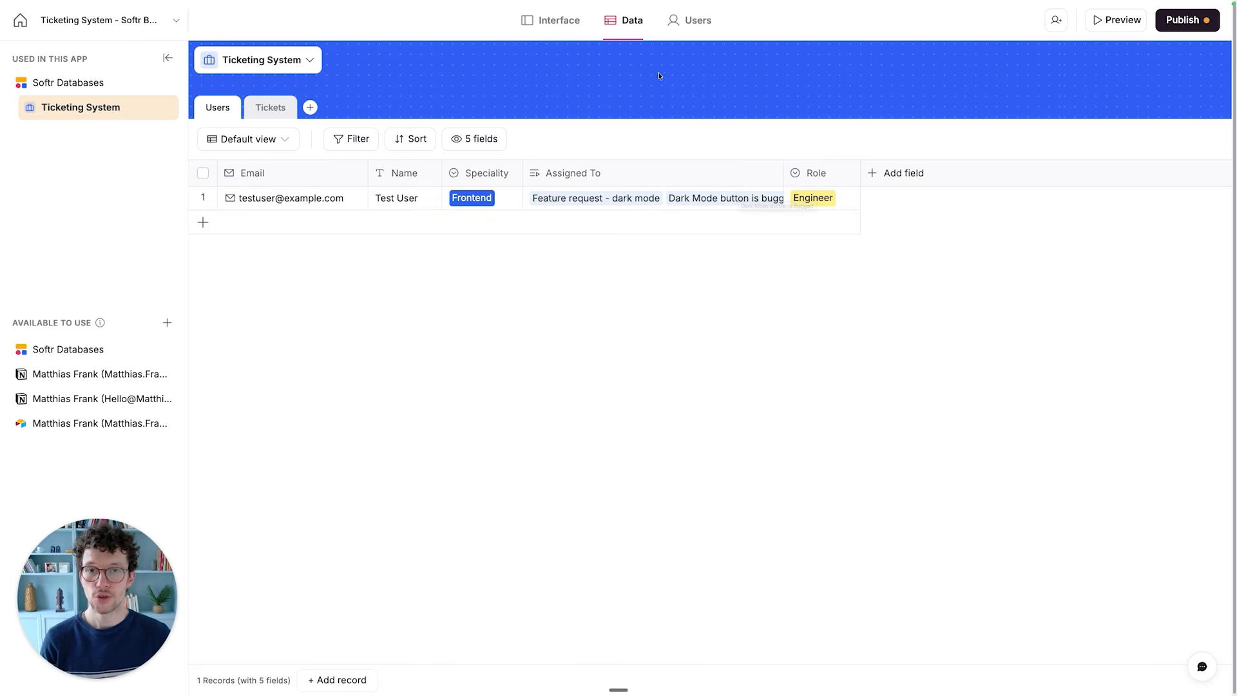
pyautogui.click(687, 41)
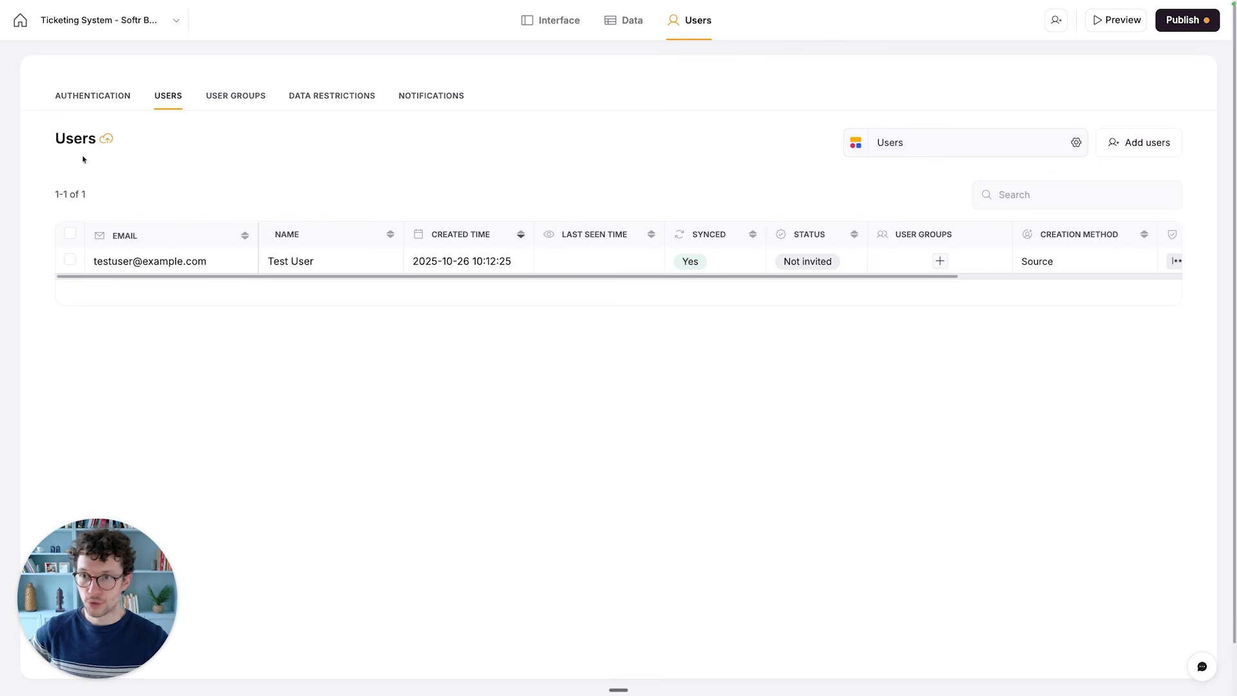
# - Examine the app's authentication settings, including the email login methods, permanent login link, sign-up options, onboarding flows and session limits
pyautogui.click(82, 97)
pyautogui.scroll(-2, 255, 351)
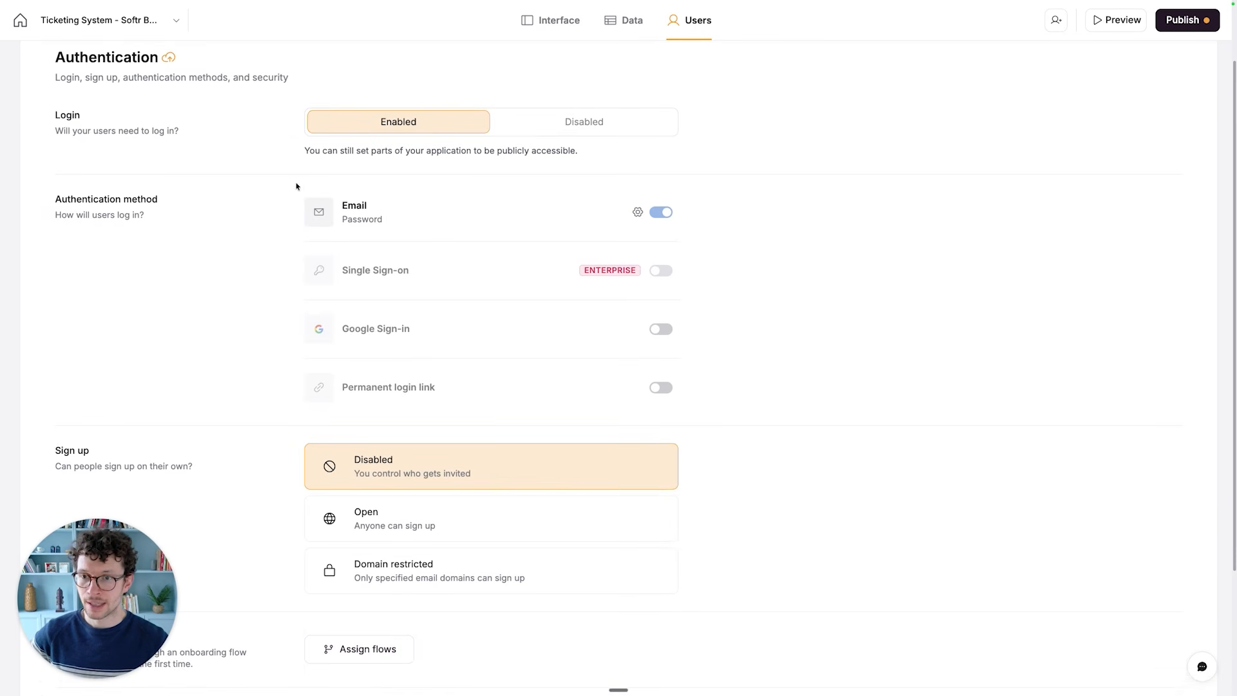
pyautogui.scroll(-3, 605, 224)
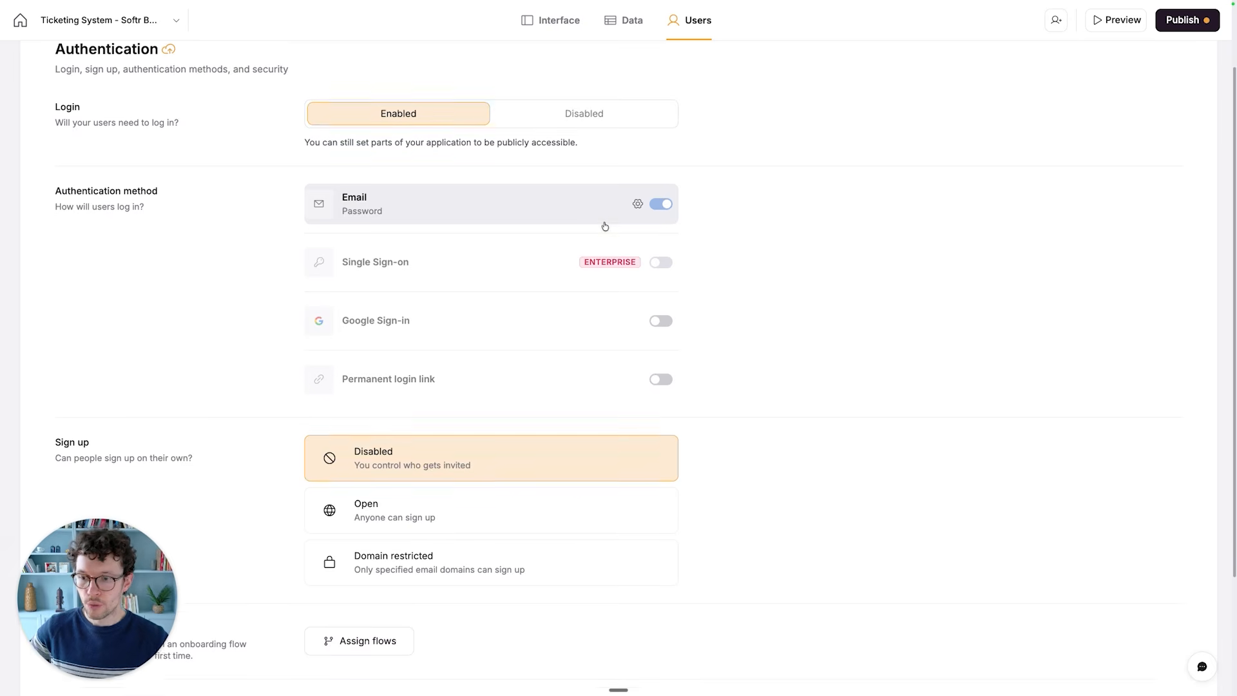
pyautogui.scroll(1, 630, 169)
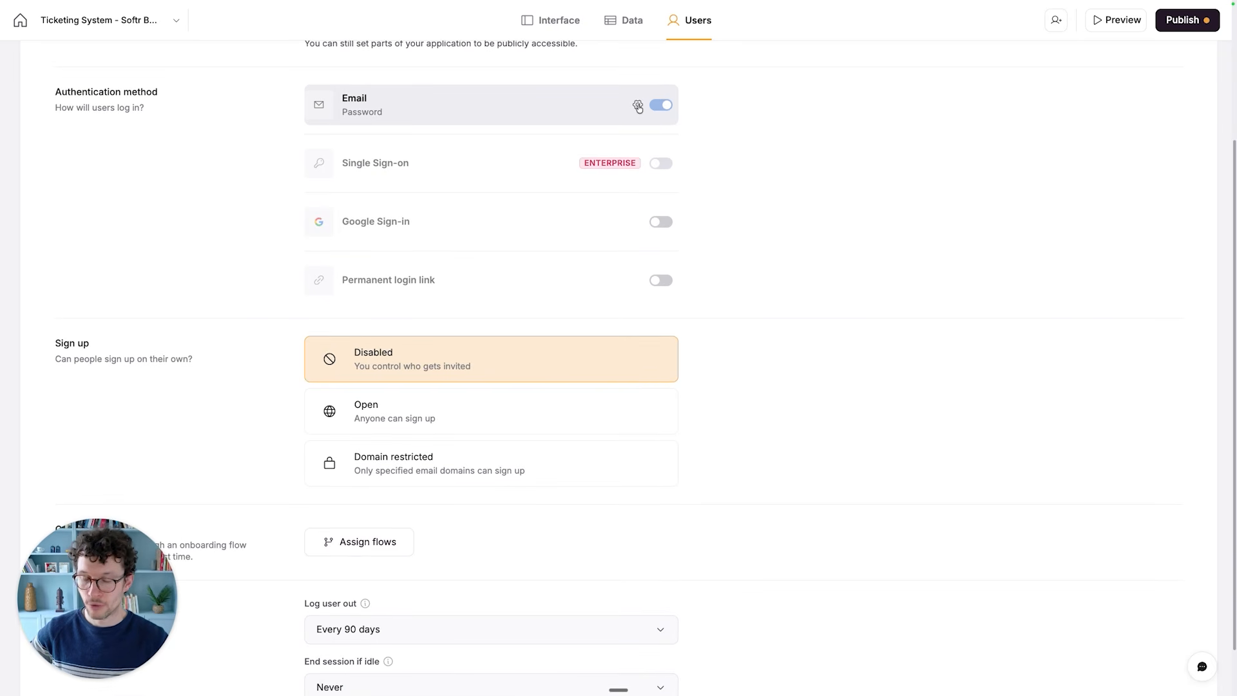
pyautogui.click(639, 105)
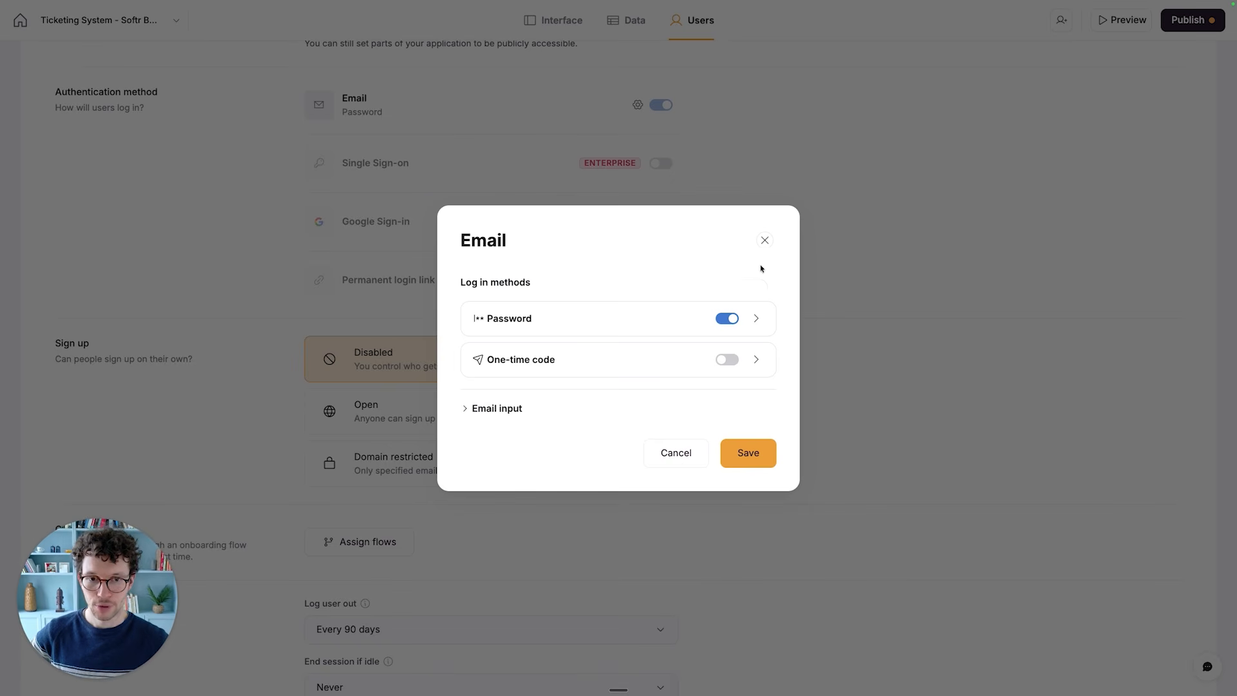
pyautogui.click(763, 241)
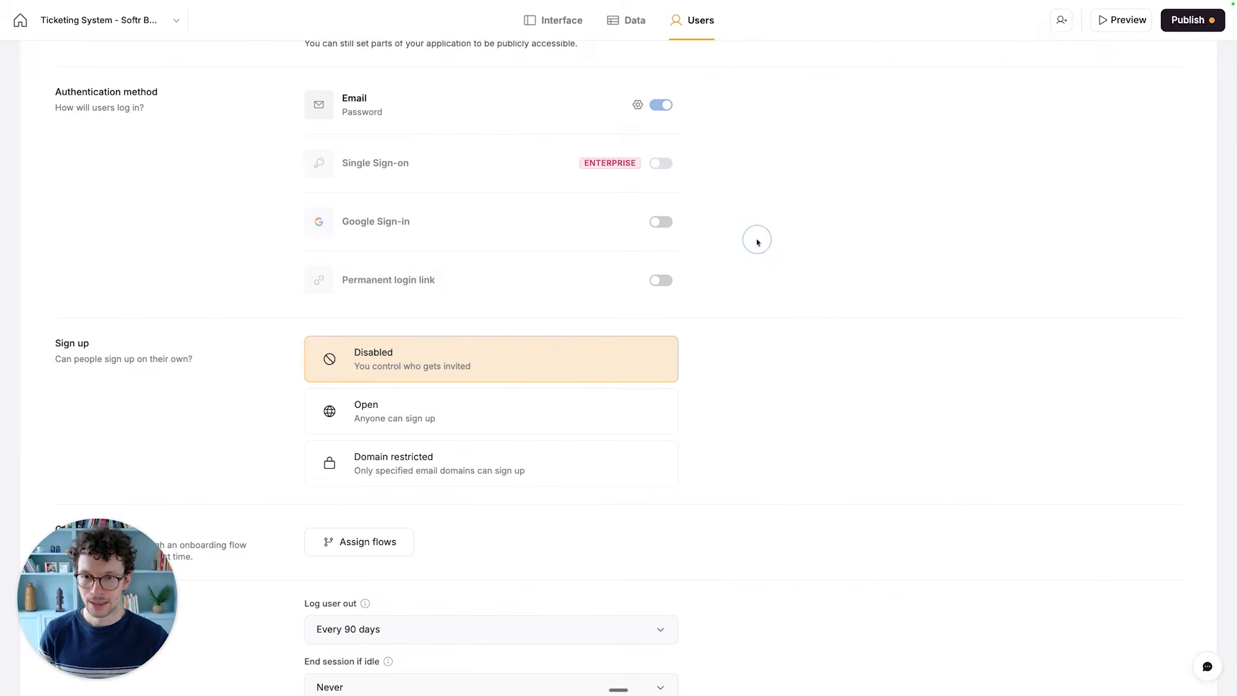
pyautogui.click(661, 281)
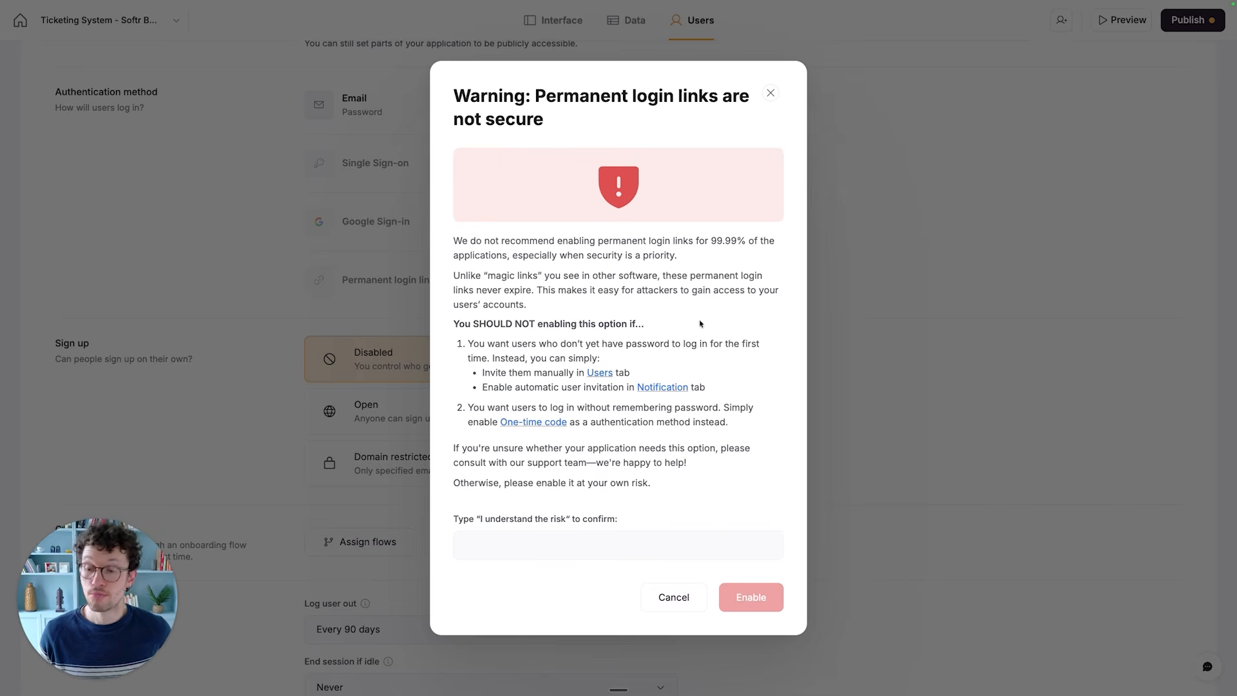
pyautogui.click(771, 93)
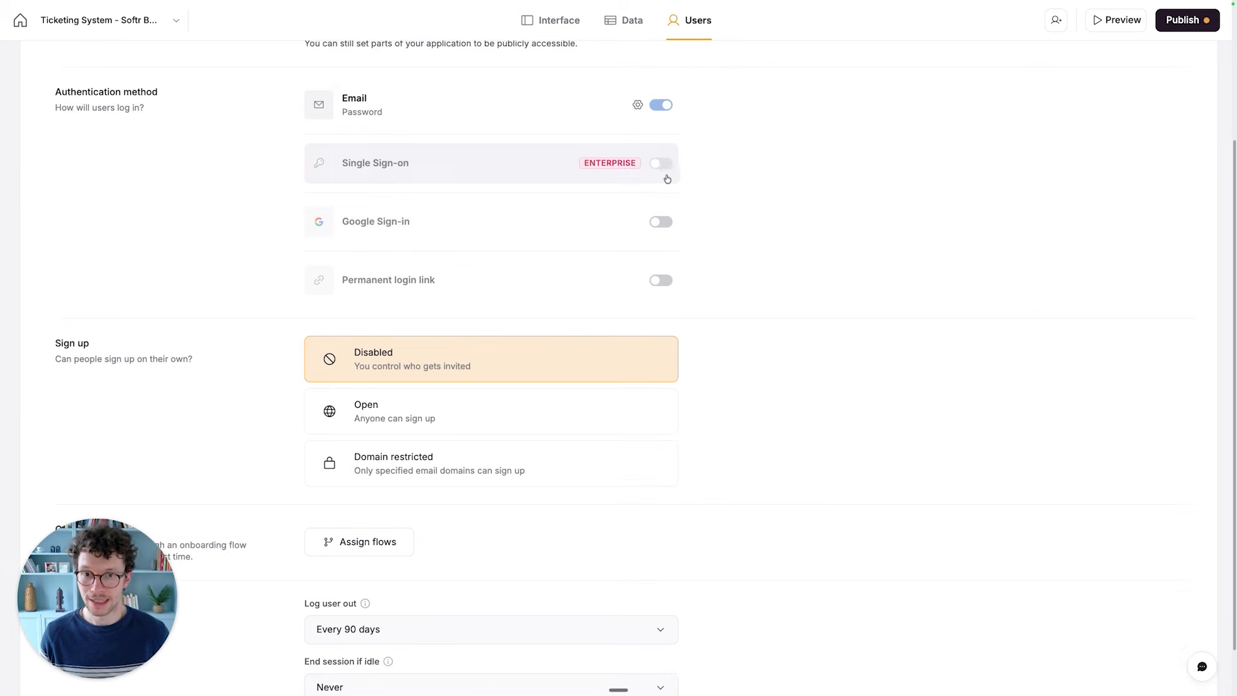
pyautogui.moveTo(624, 172)
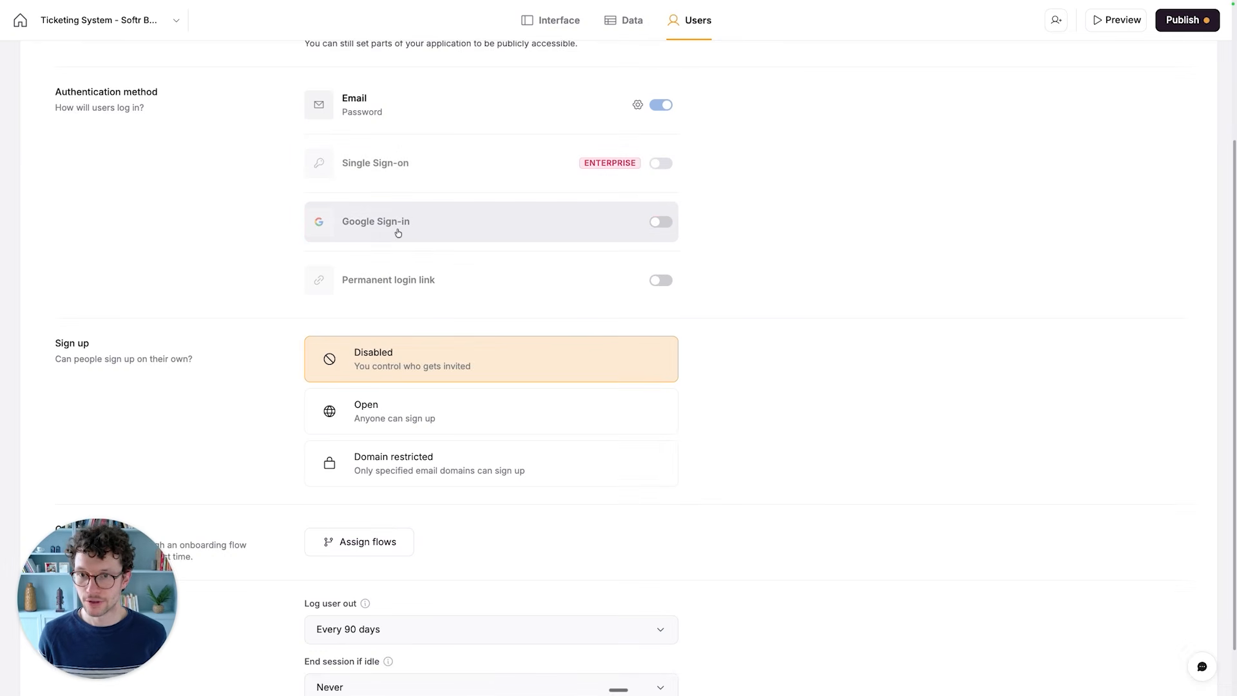
pyautogui.scroll(1, 538, 150)
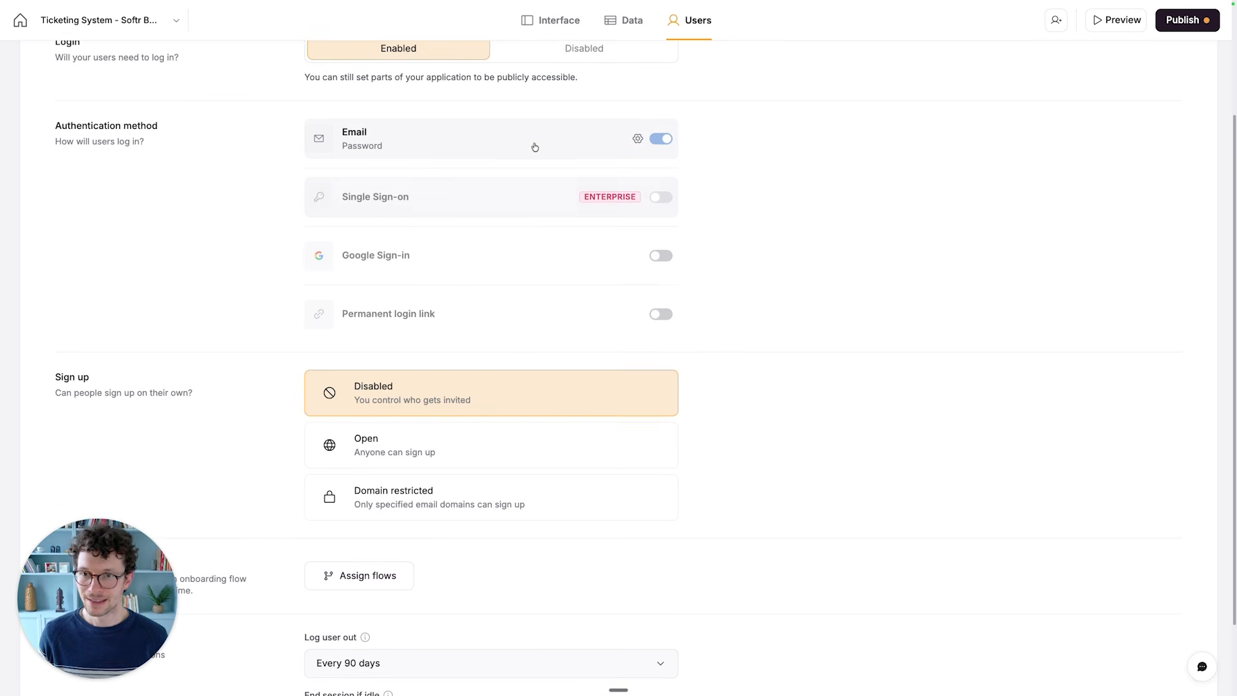
pyautogui.scroll(-2, 535, 200)
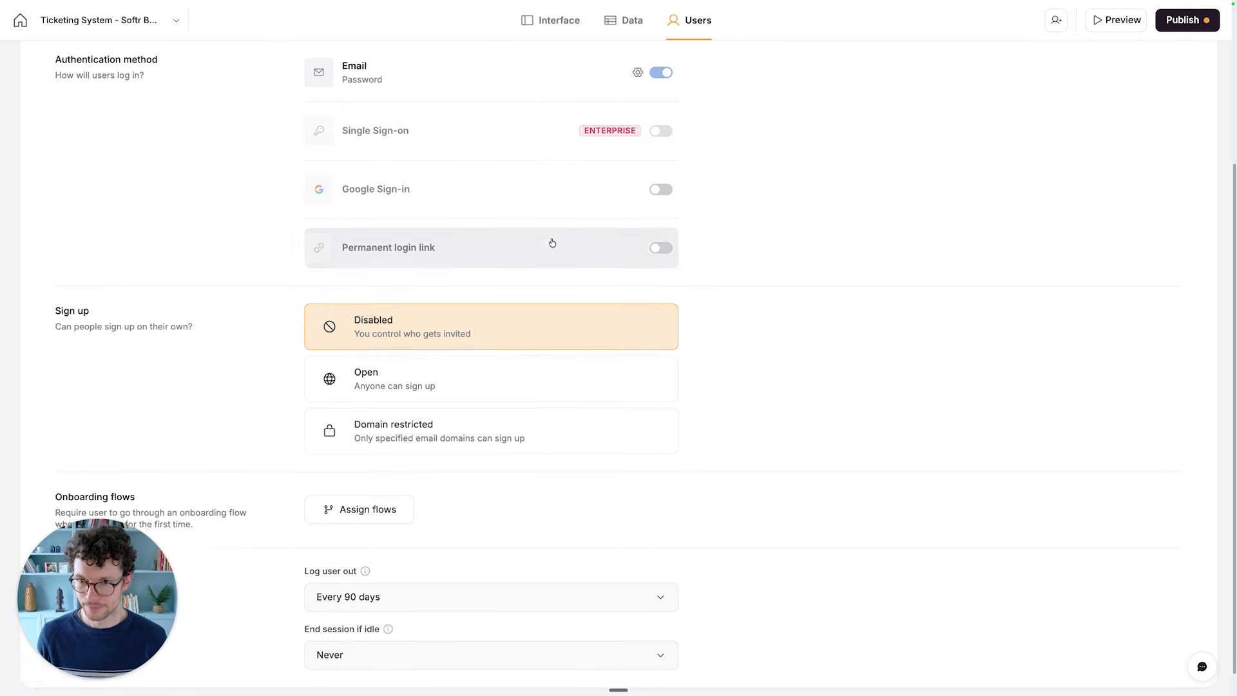
pyautogui.scroll(-1, 552, 243)
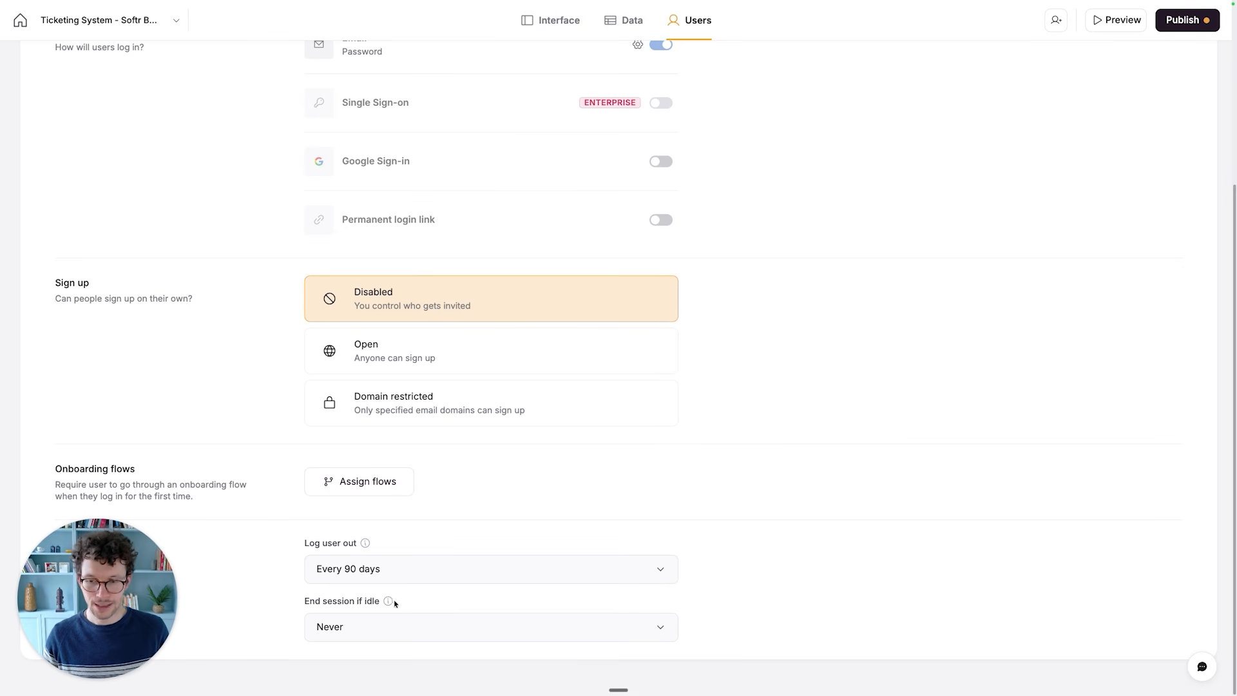
pyautogui.scroll(5, 428, 588)
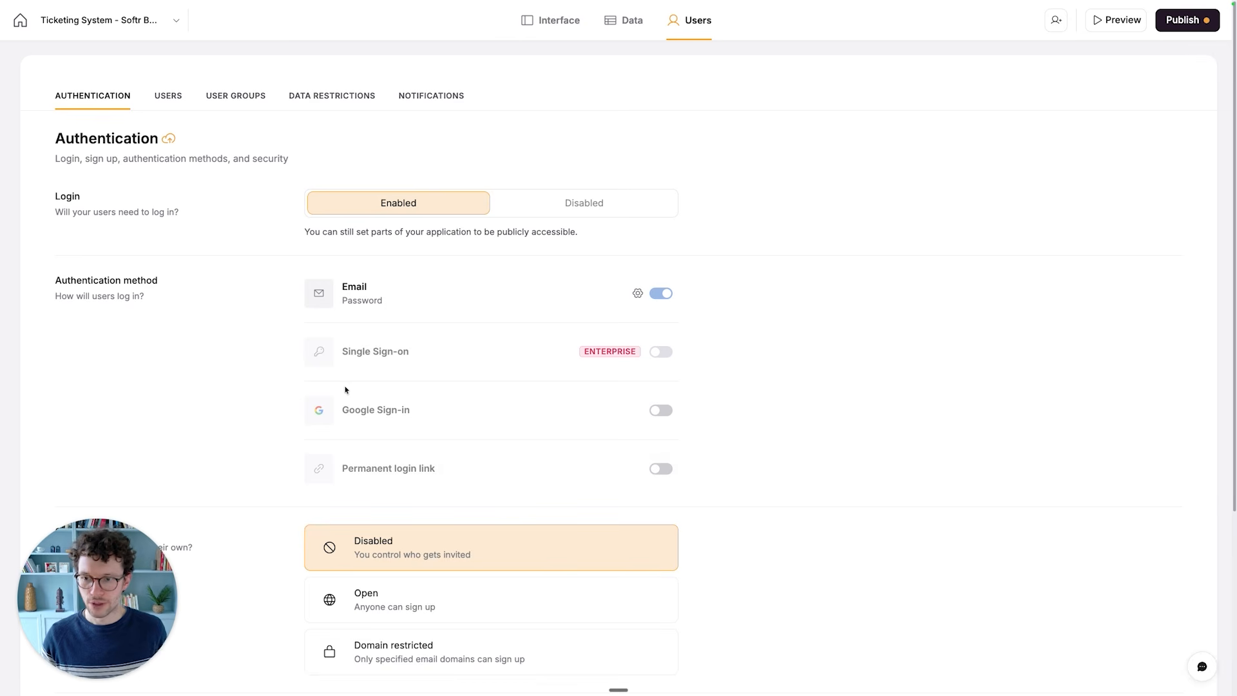
# - Look through the columns of the app's user list and open the form for adding a single user
pyautogui.click(168, 107)
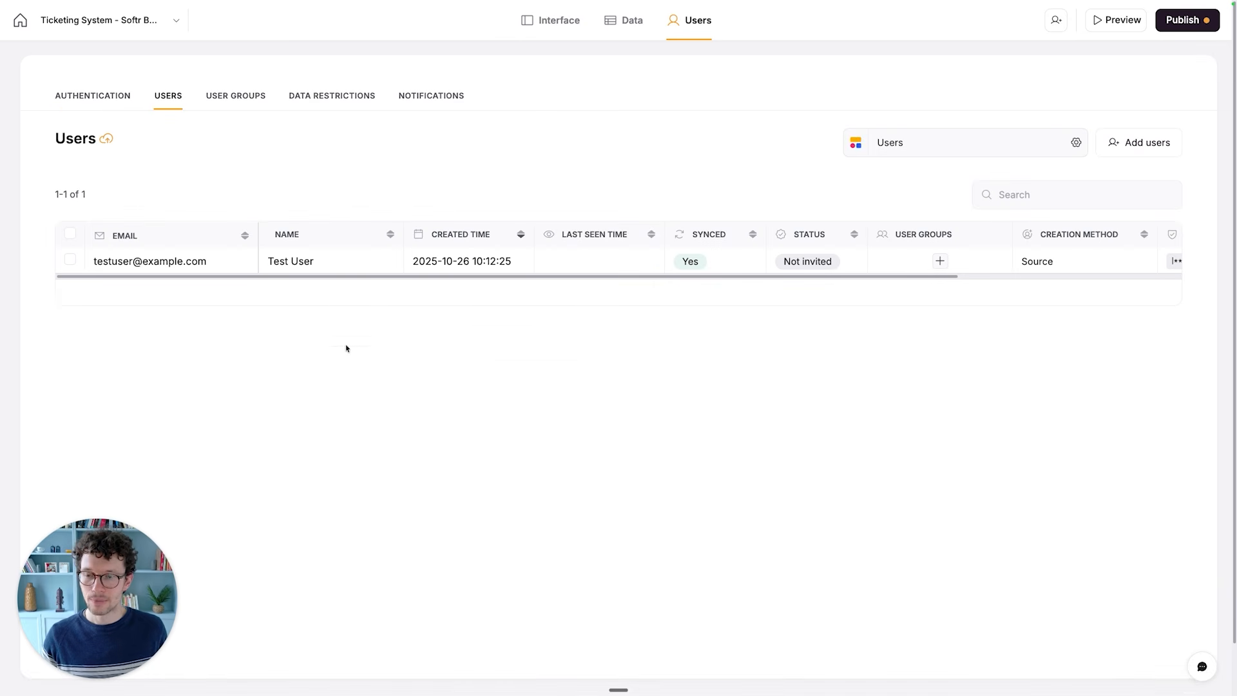
pyautogui.moveTo(307, 276); pyautogui.dragTo(566, 275)
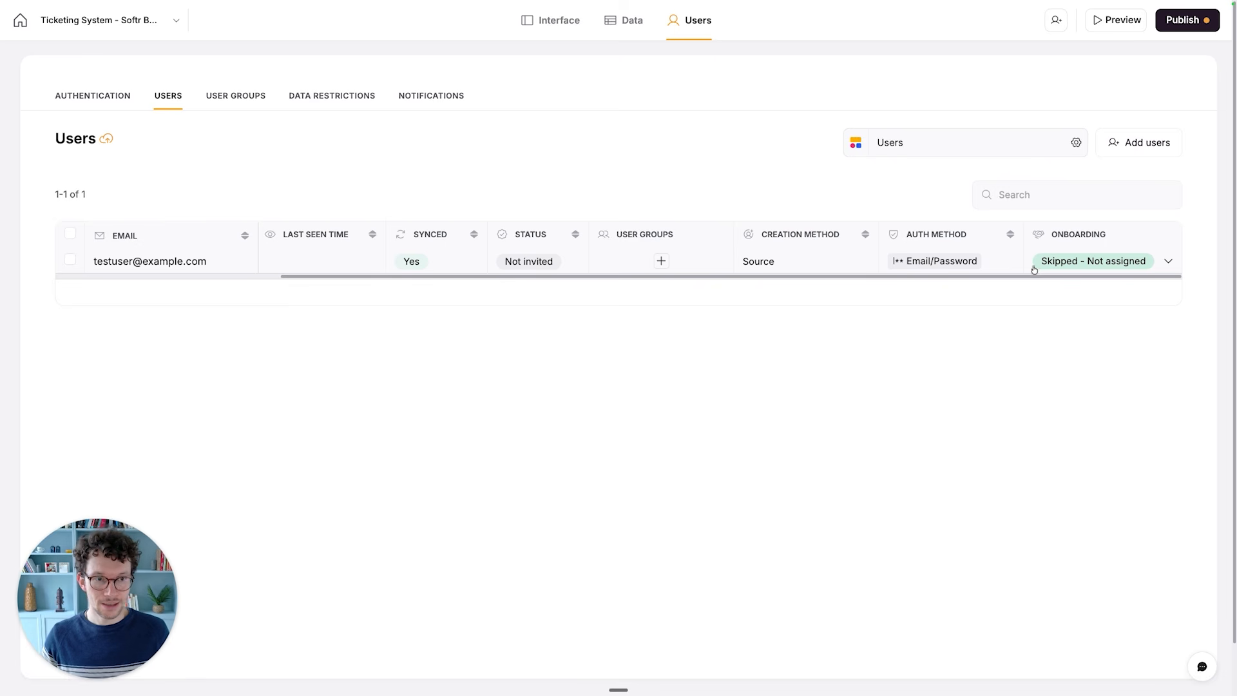
pyautogui.moveTo(1050, 276); pyautogui.dragTo(626, 290)
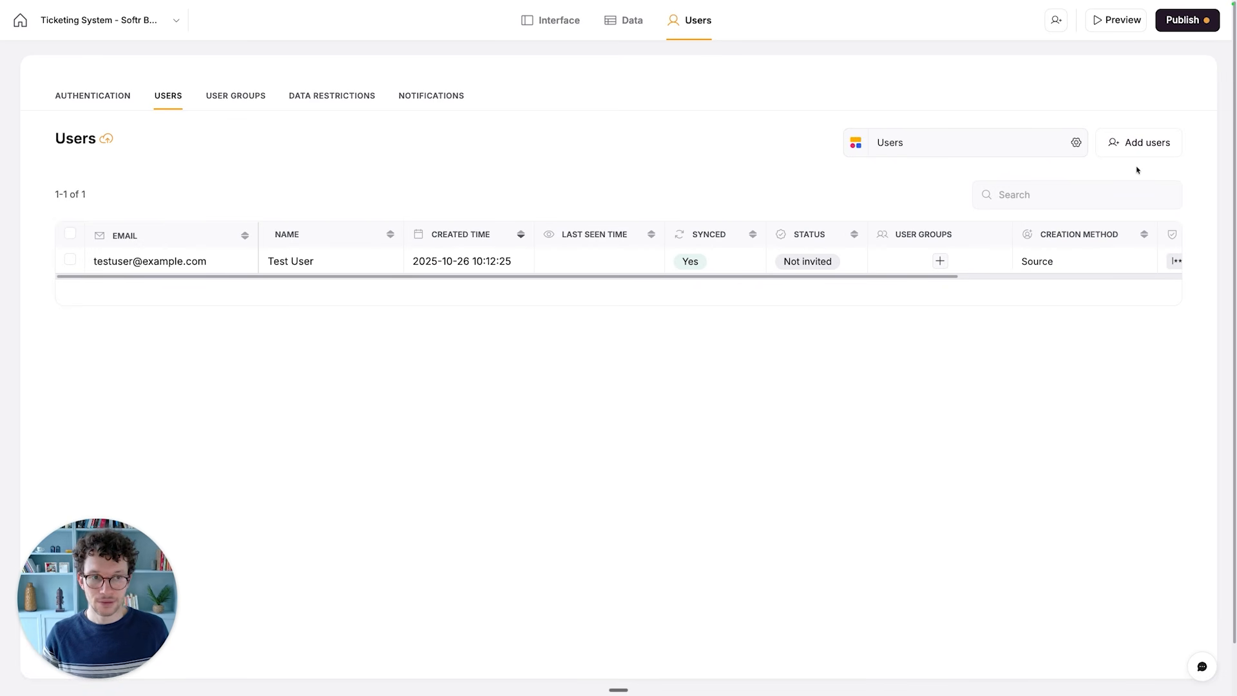
pyautogui.click(1147, 147)
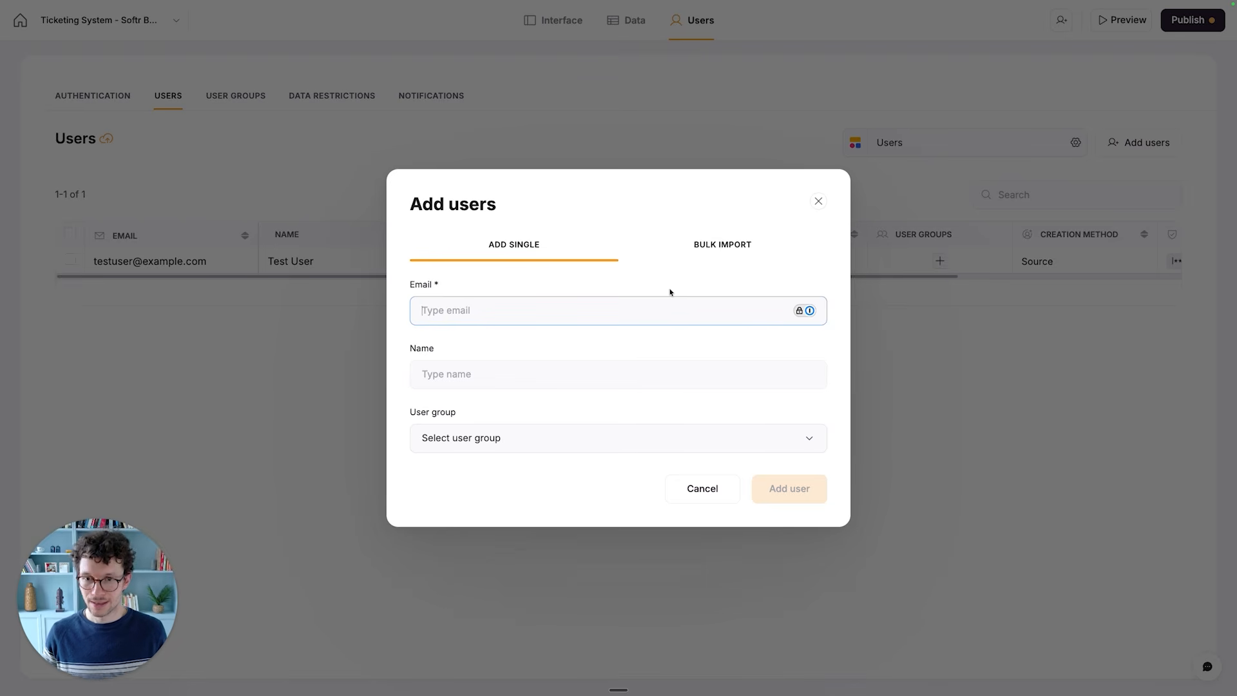
pyautogui.write('Product')
pyautogui.press('BackSpace')
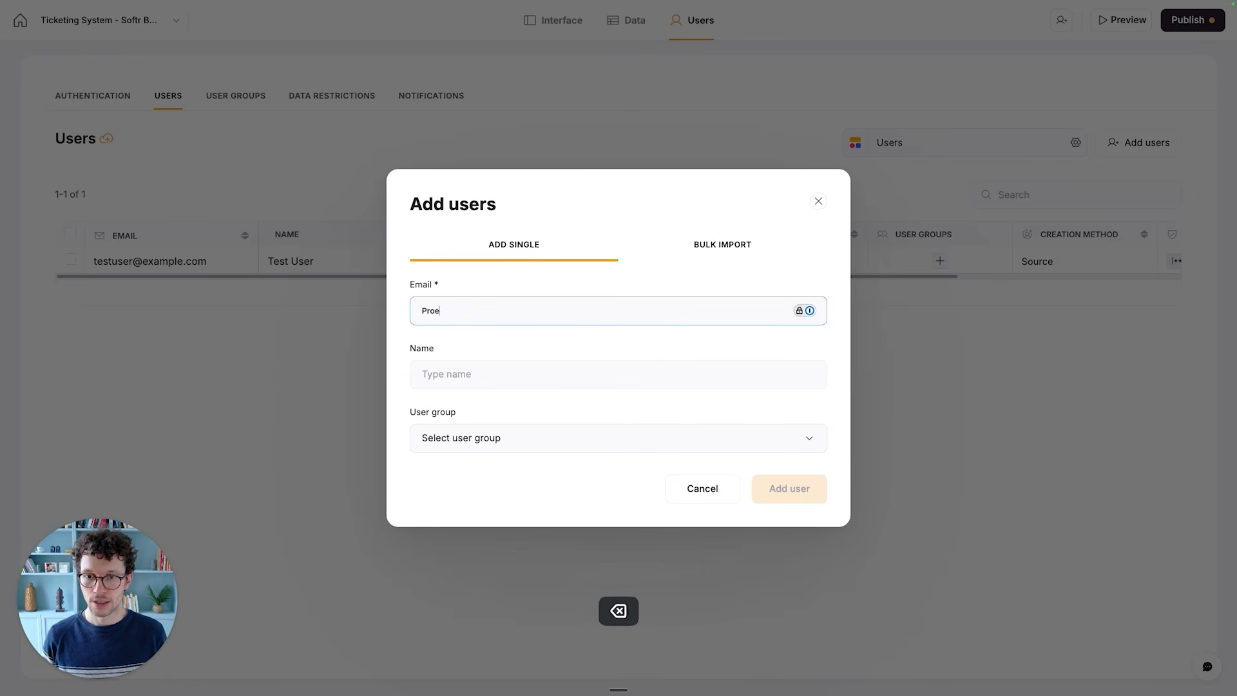
pyautogui.write('t Manager')
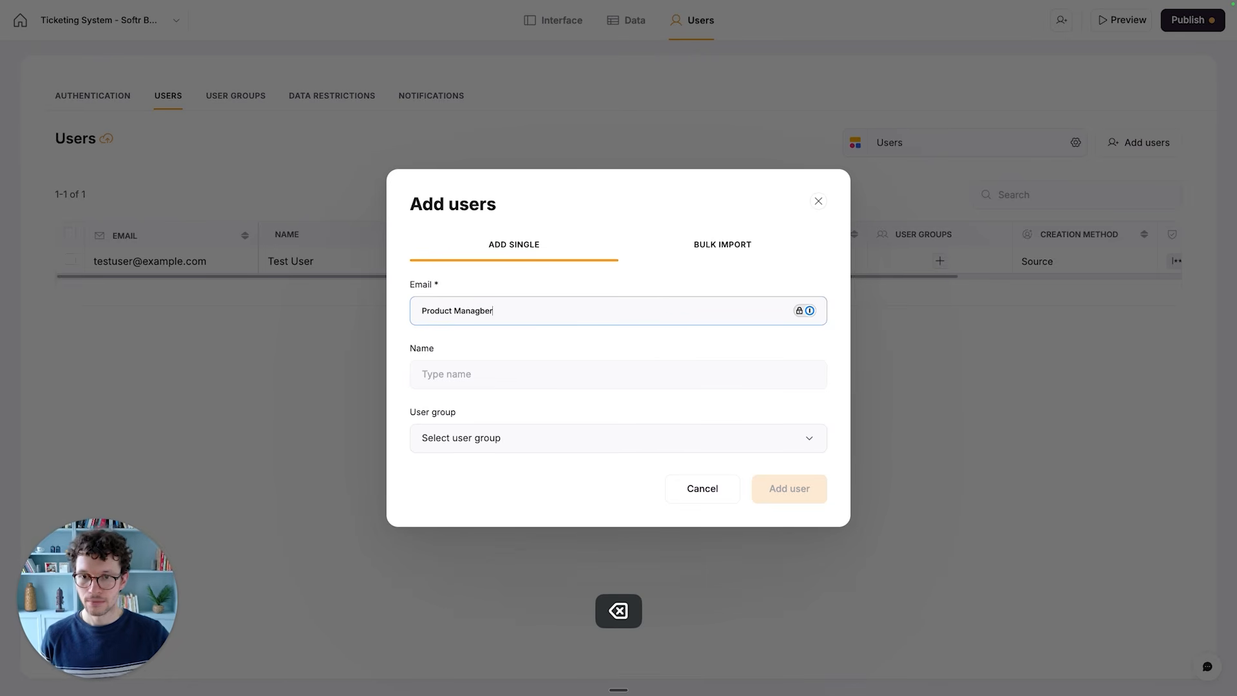
pyautogui.click(558, 372)
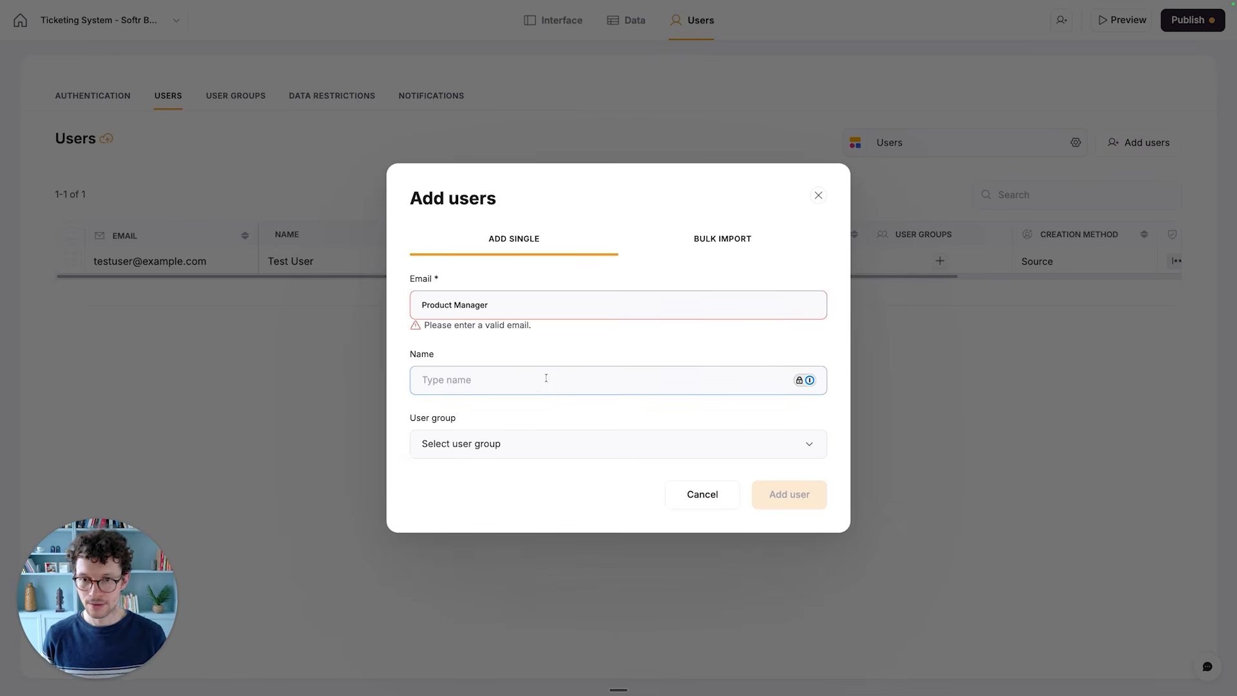
pyautogui.click(466, 291)
pyautogui.press('super+a')
pyautogui.press('BackSpace')
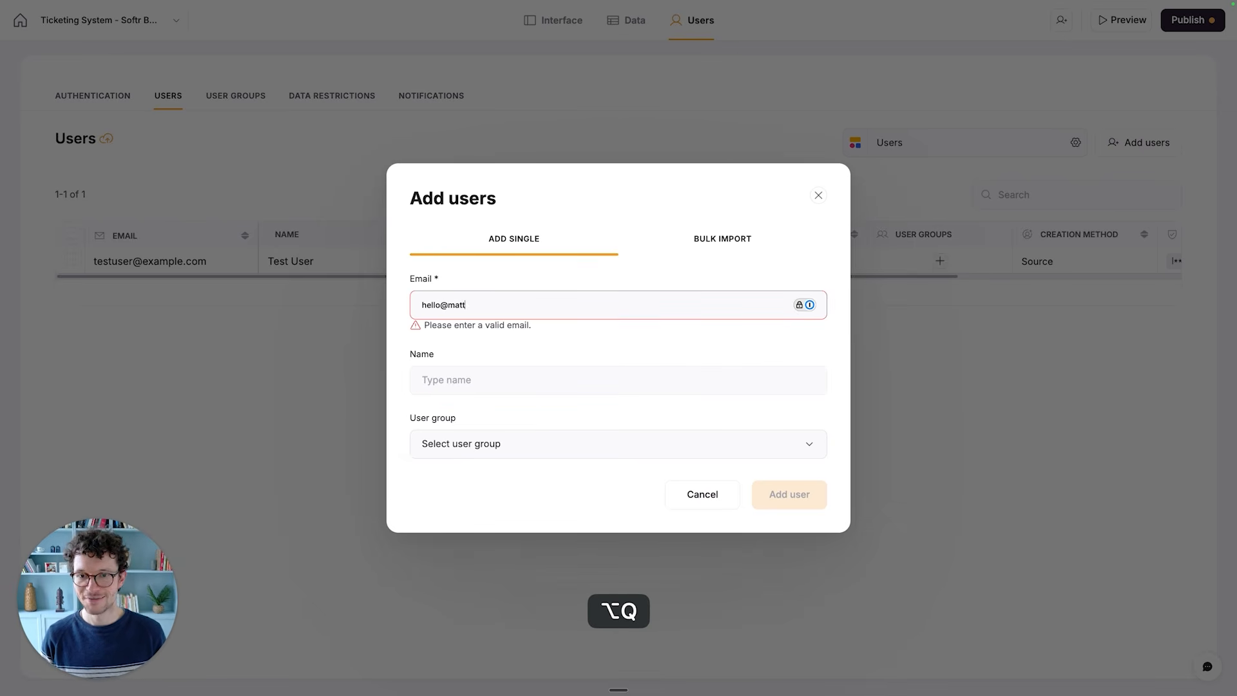
# - Add a user with the person's email address and the name "Product Manager", without assigning a user group
pyautogui.press('Tab')
pyautogui.write('Pr')
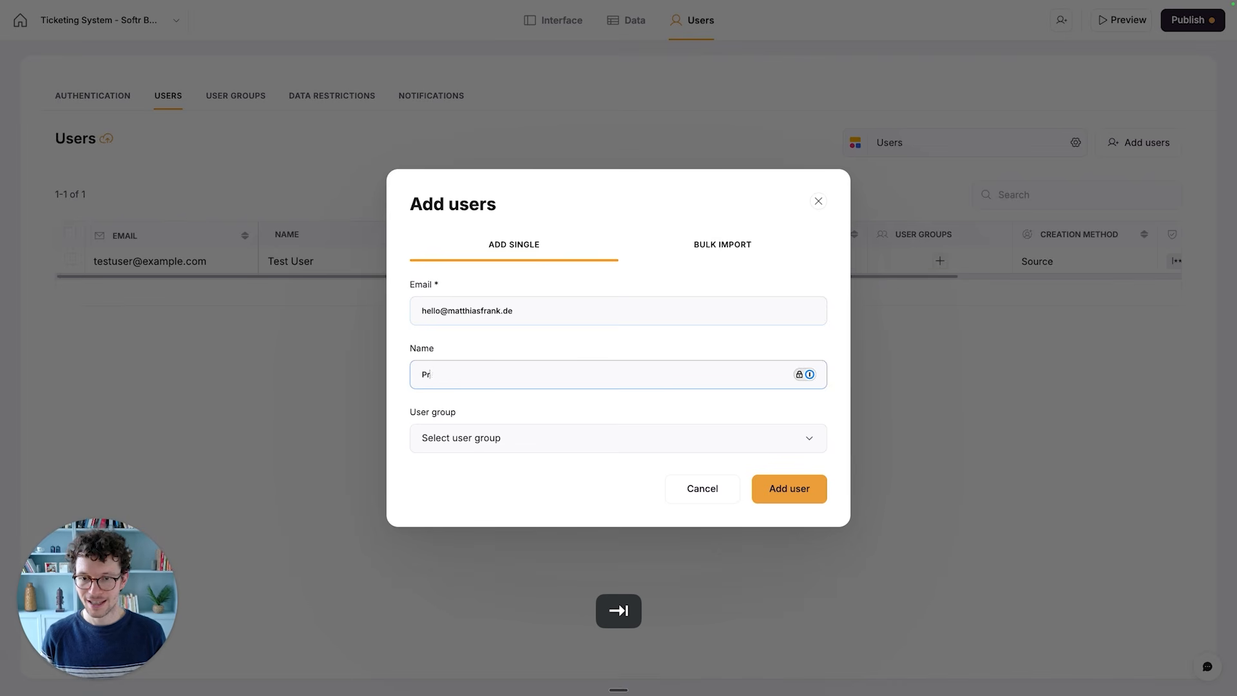
pyautogui.write('oduct Managee')
pyautogui.press('BackSpace')
pyautogui.write('r')
pyautogui.click(492, 439)
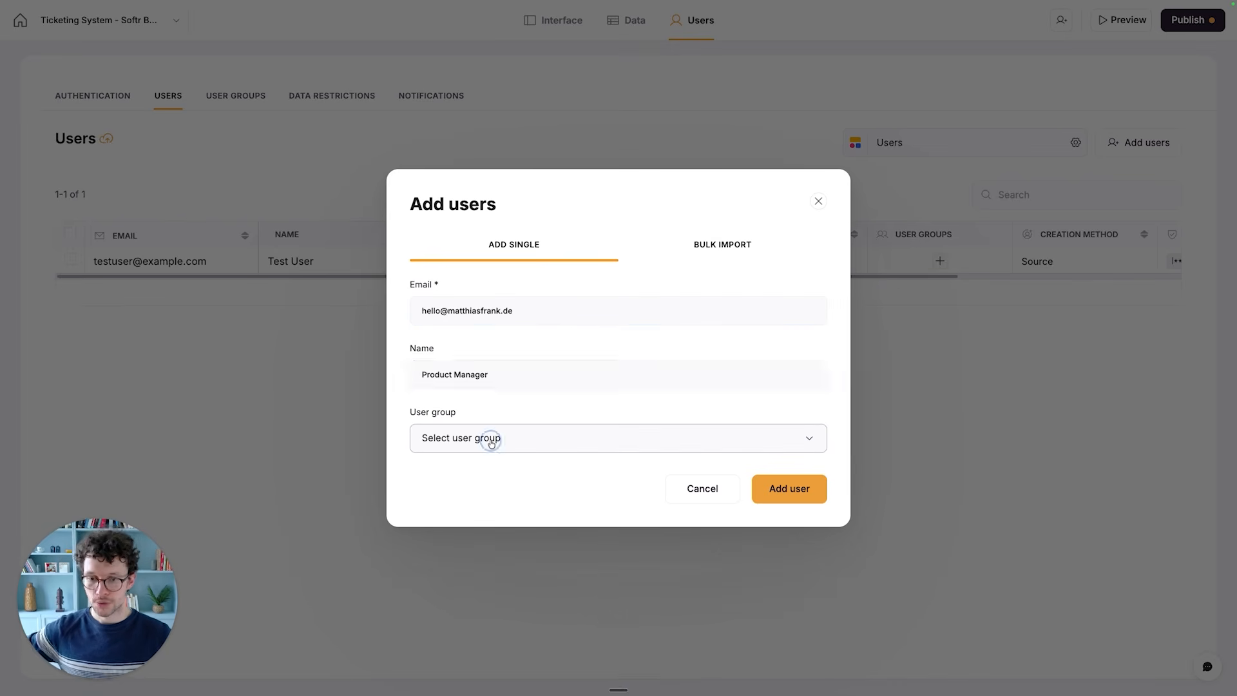
pyautogui.click(551, 417)
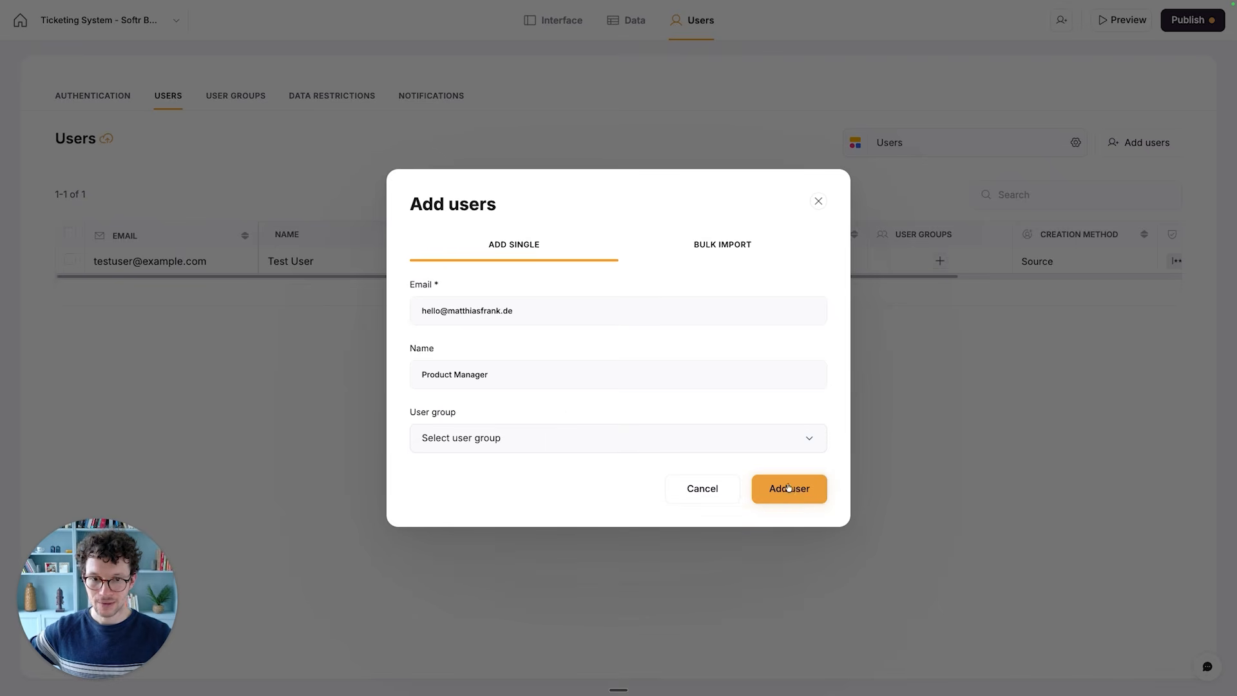
pyautogui.click(795, 489)
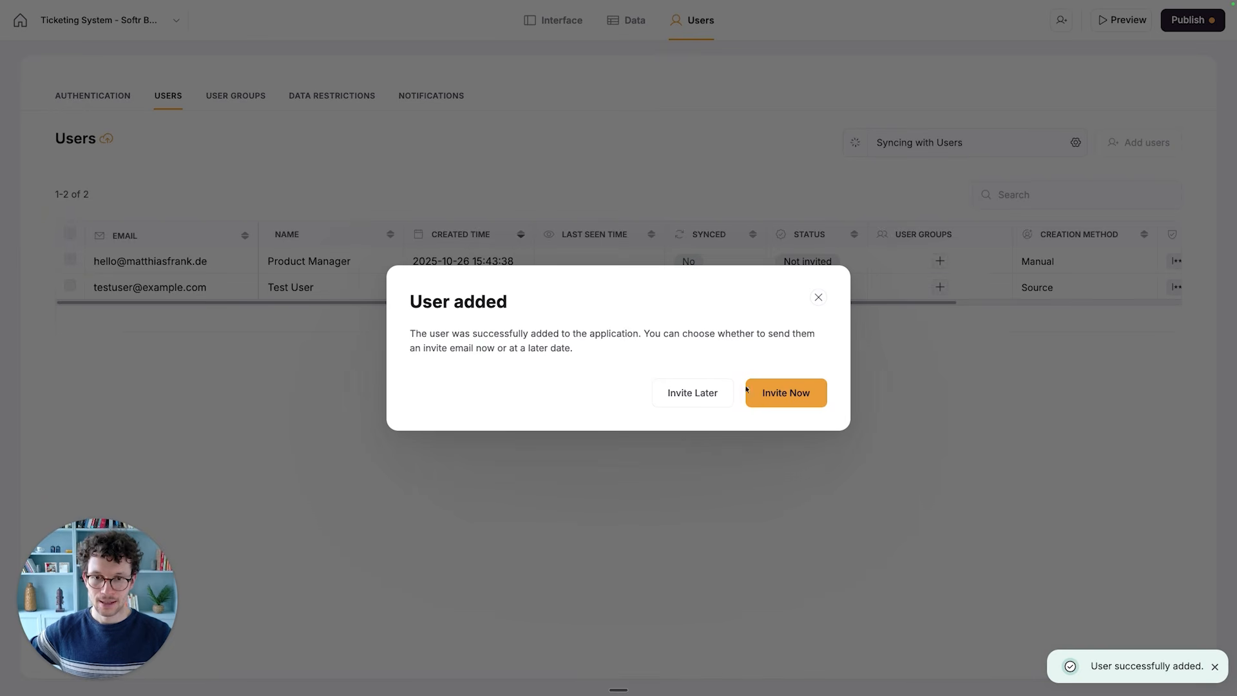
# - Send the default invite email to the newly added user right away
pyautogui.click(783, 398)
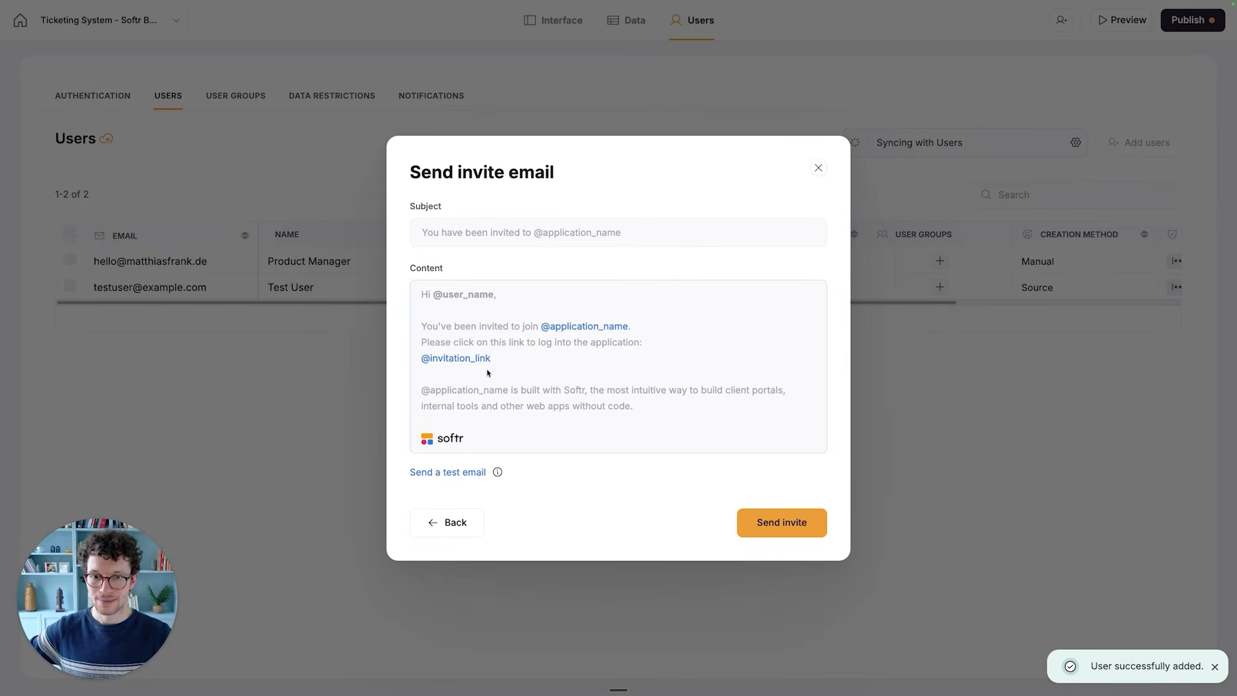
pyautogui.moveTo(641, 405)
pyautogui.click(765, 522)
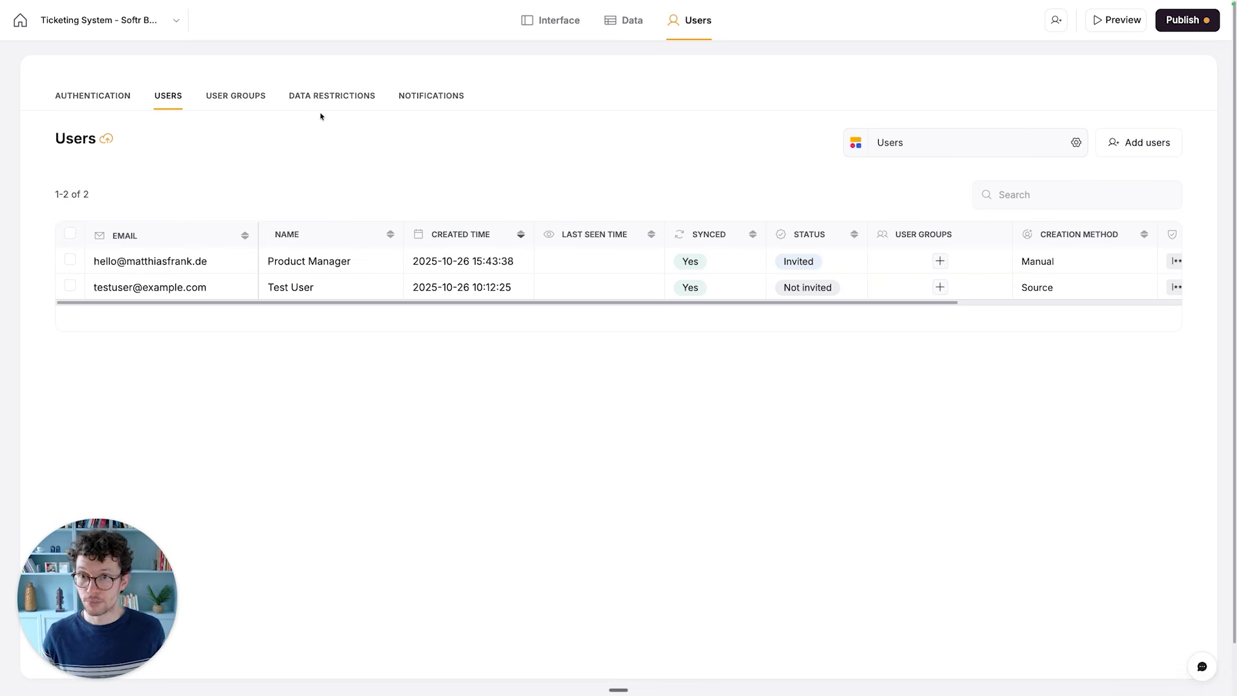
# - Start a new custom user group named "Product Managers" with condition-based user assignment
pyautogui.click(245, 97)
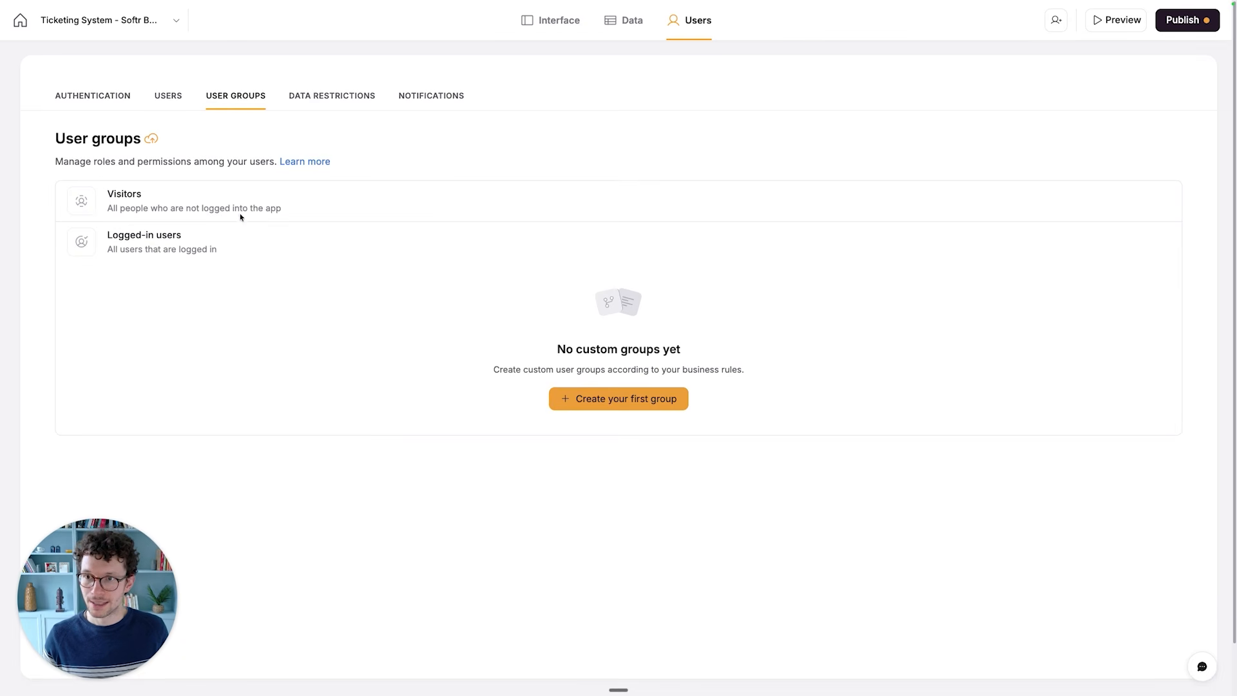
pyautogui.scroll(-1, 189, 176)
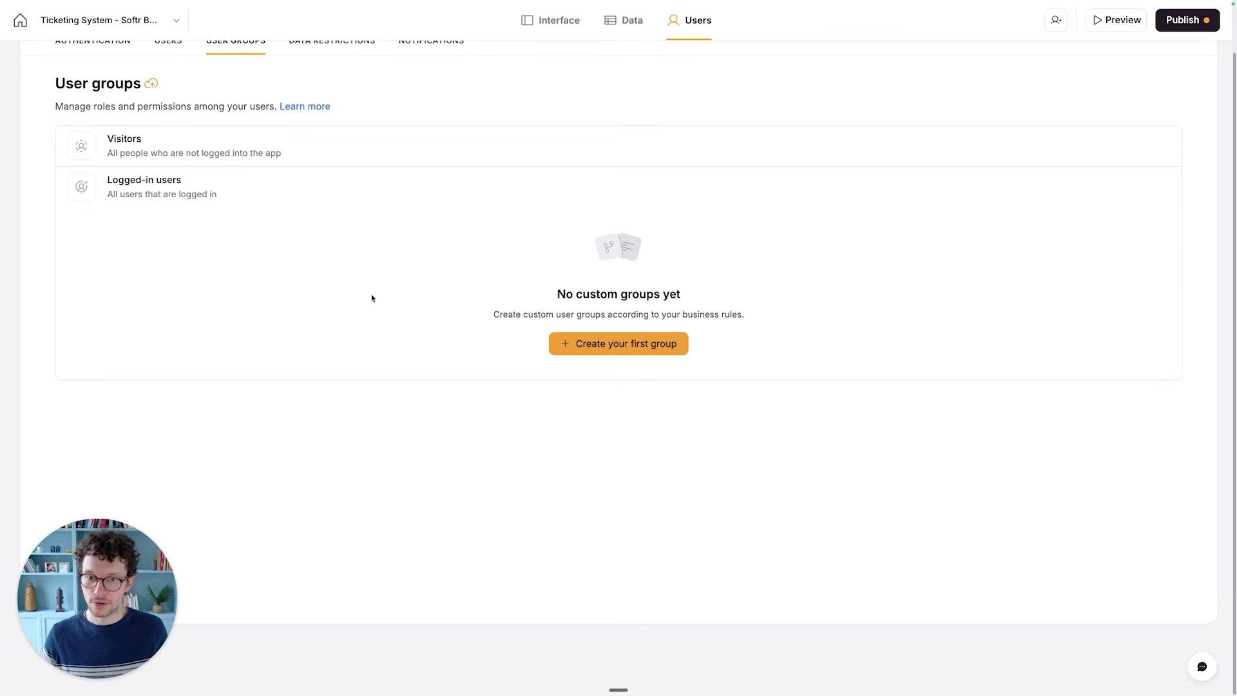
pyautogui.click(587, 350)
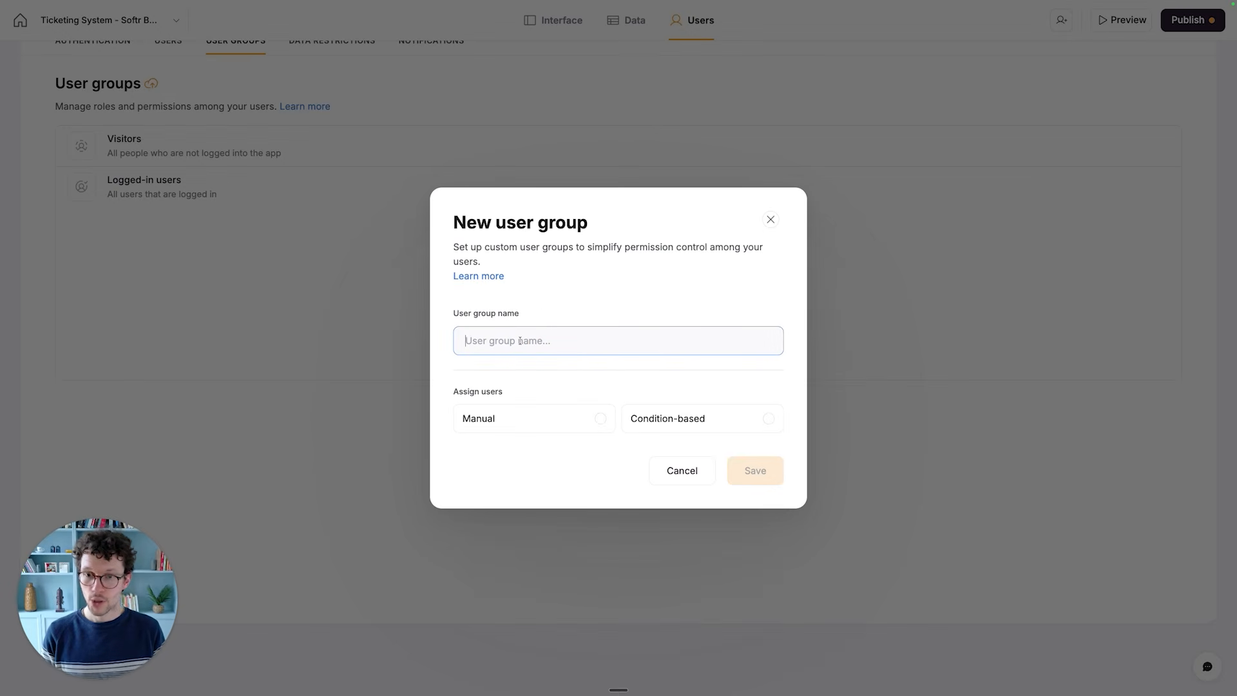
pyautogui.write('Product Managers')
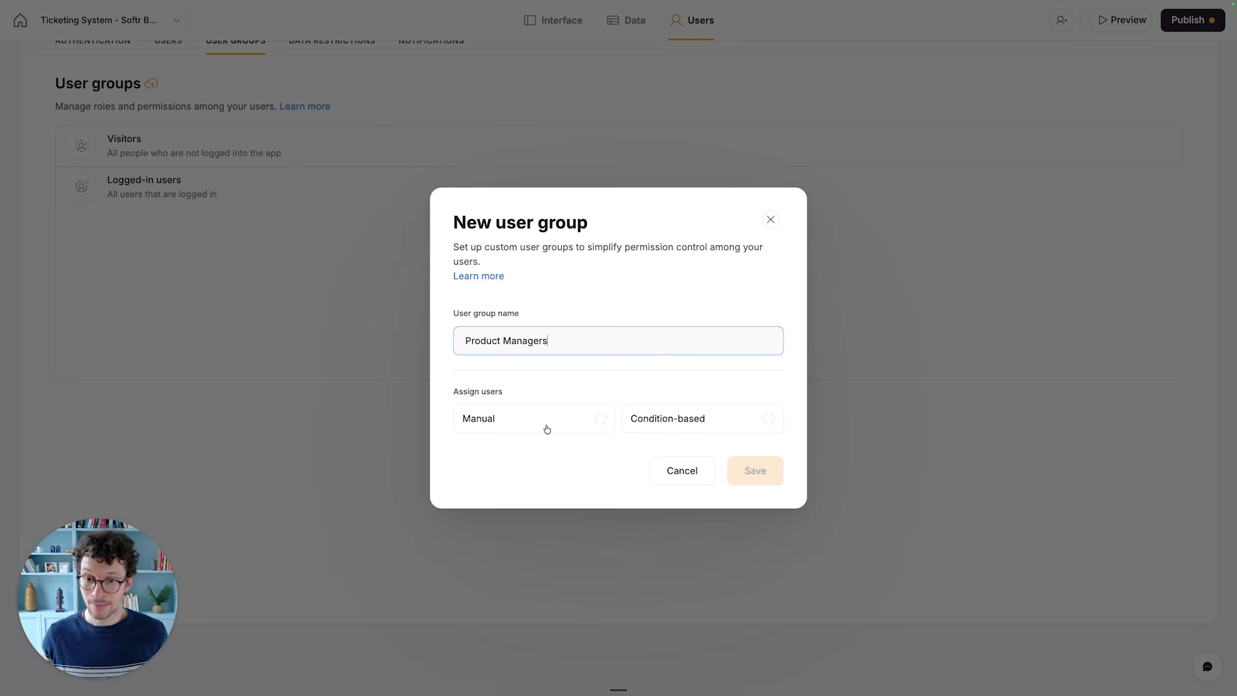
pyautogui.click(715, 427)
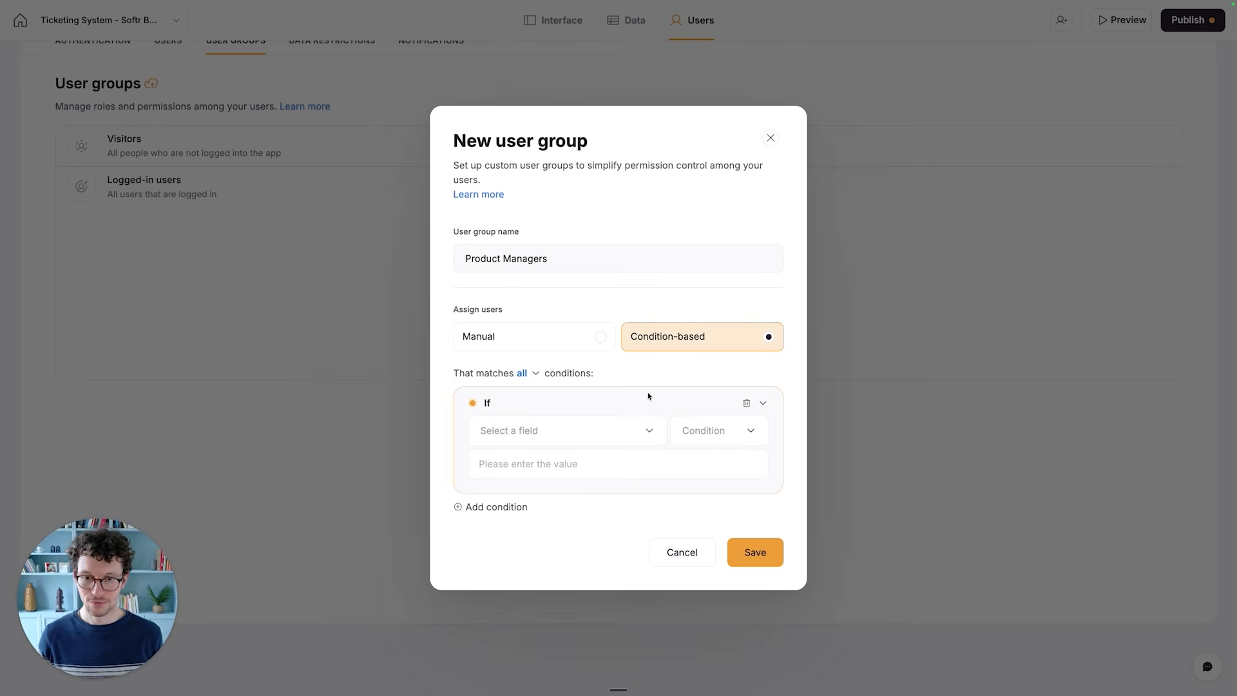
# - Set the group's condition to users whose Role includes Product Manager, and save the group
pyautogui.click(527, 430)
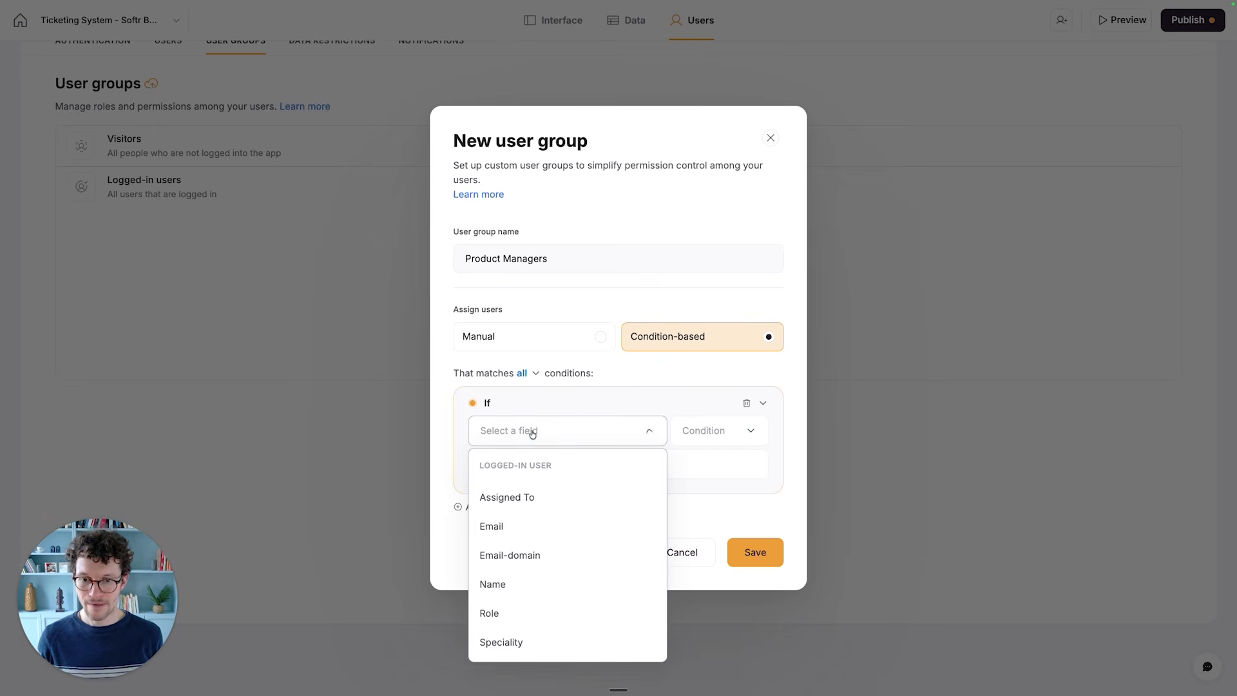
pyautogui.click(497, 611)
pyautogui.click(674, 463)
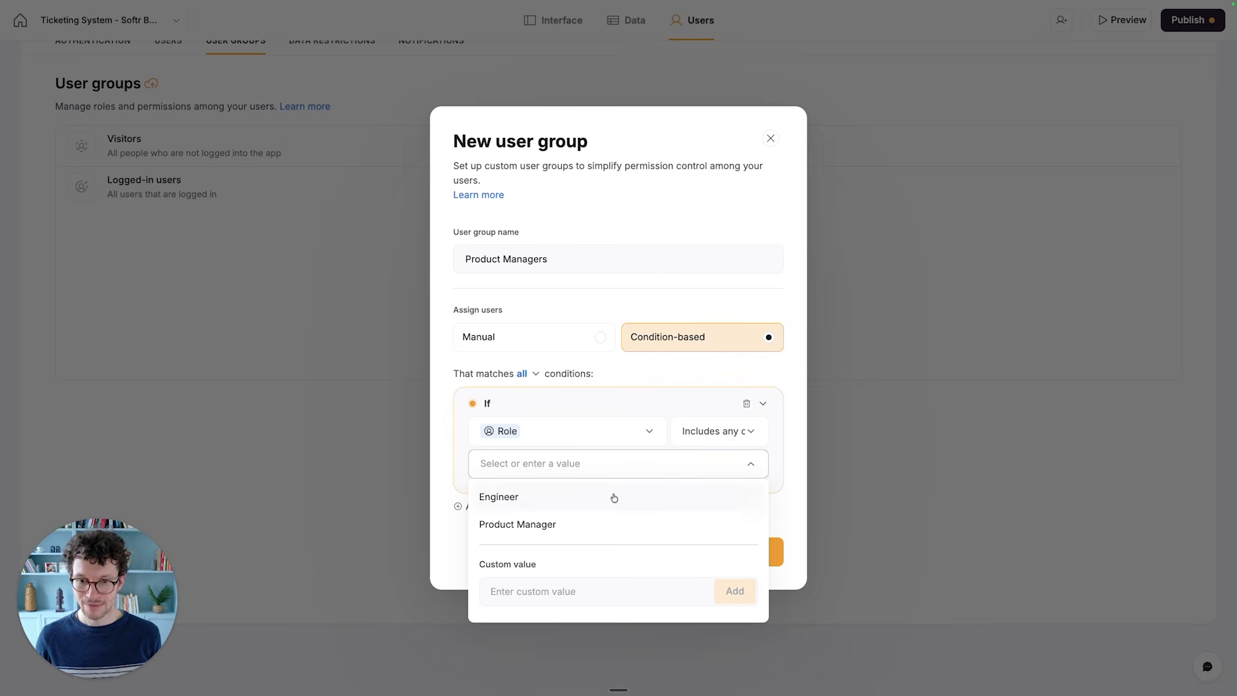
pyautogui.click(577, 526)
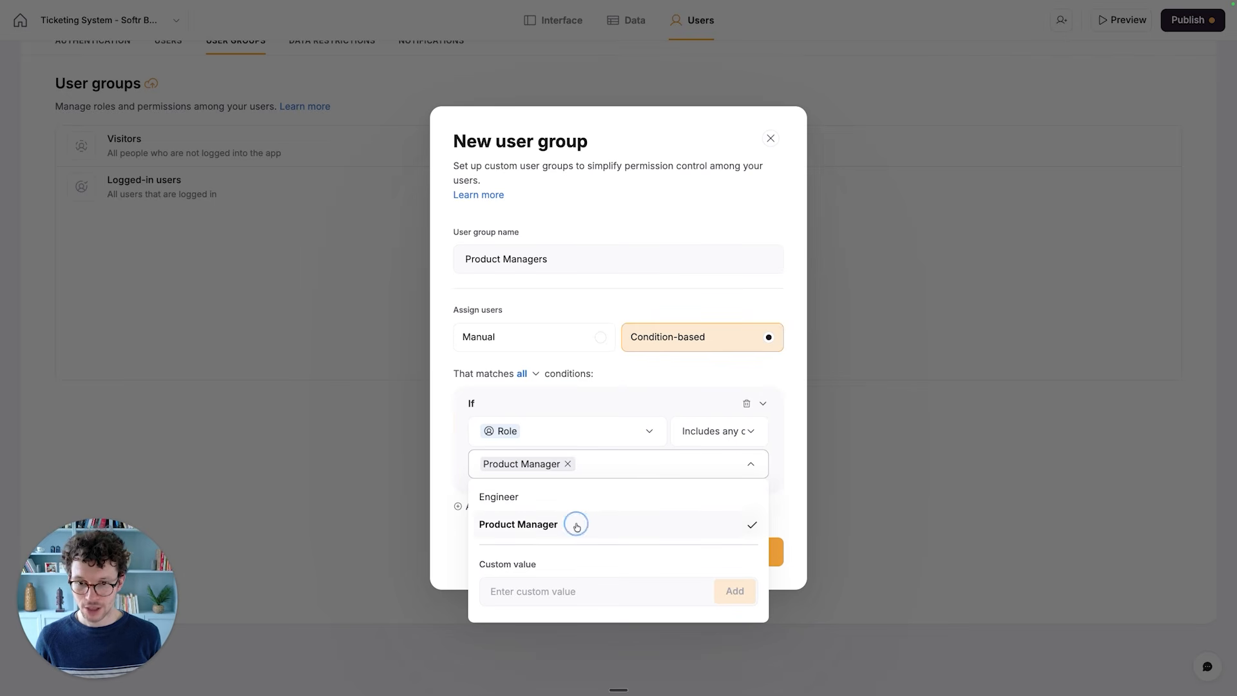
pyautogui.click(629, 375)
pyautogui.click(750, 563)
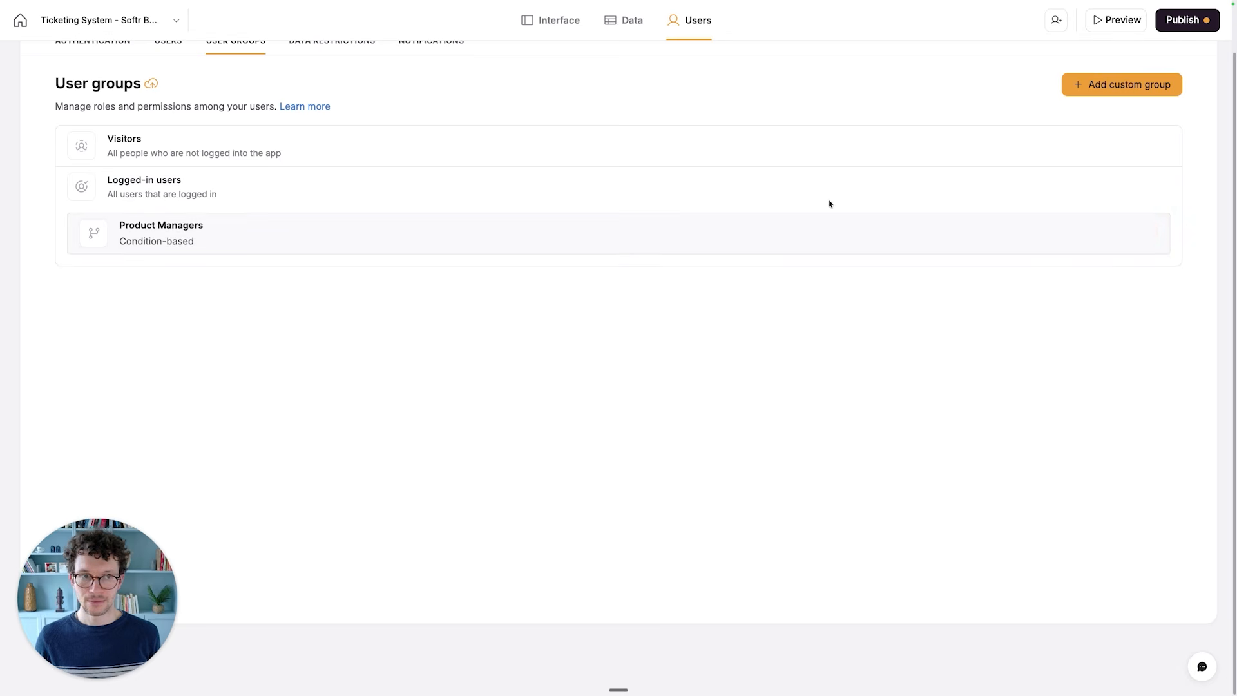
# - Start a new custom user group named "Engineers" with condition-based user assignment
pyautogui.click(1122, 85)
pyautogui.click(578, 346)
pyautogui.write('Engineers')
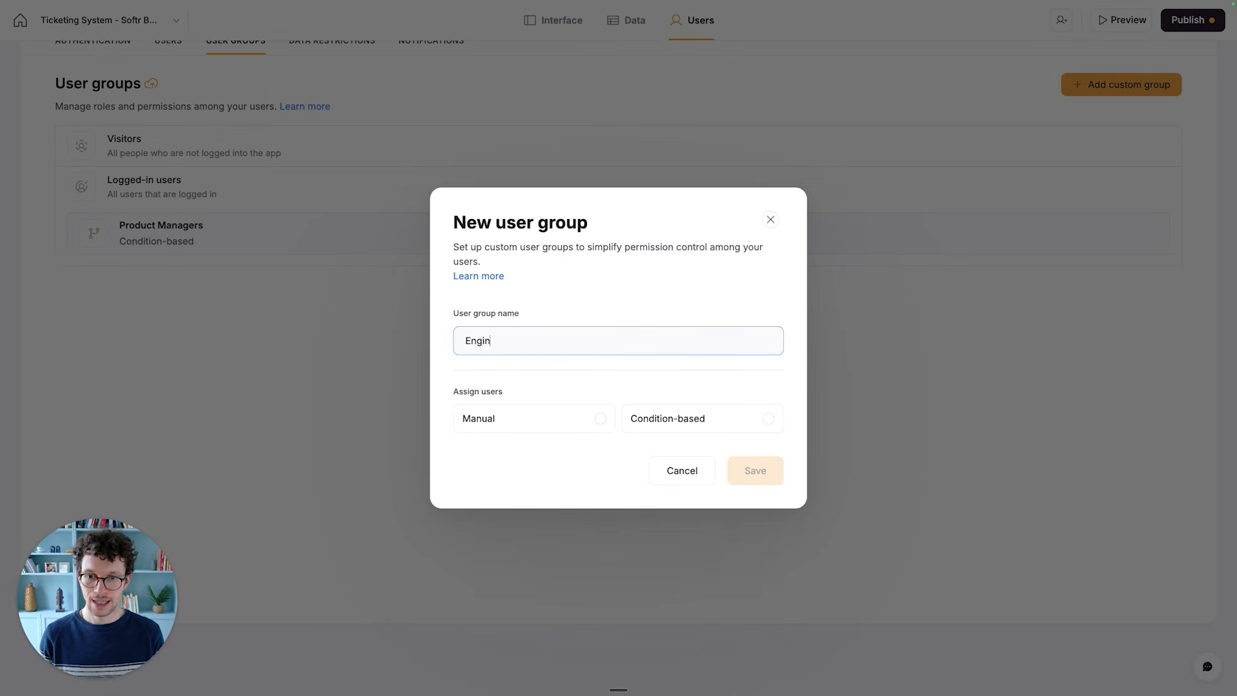
pyautogui.click(648, 412)
# - Set the Engineers group's condition to users whose Role includes Engineer, and save the group
pyautogui.click(621, 430)
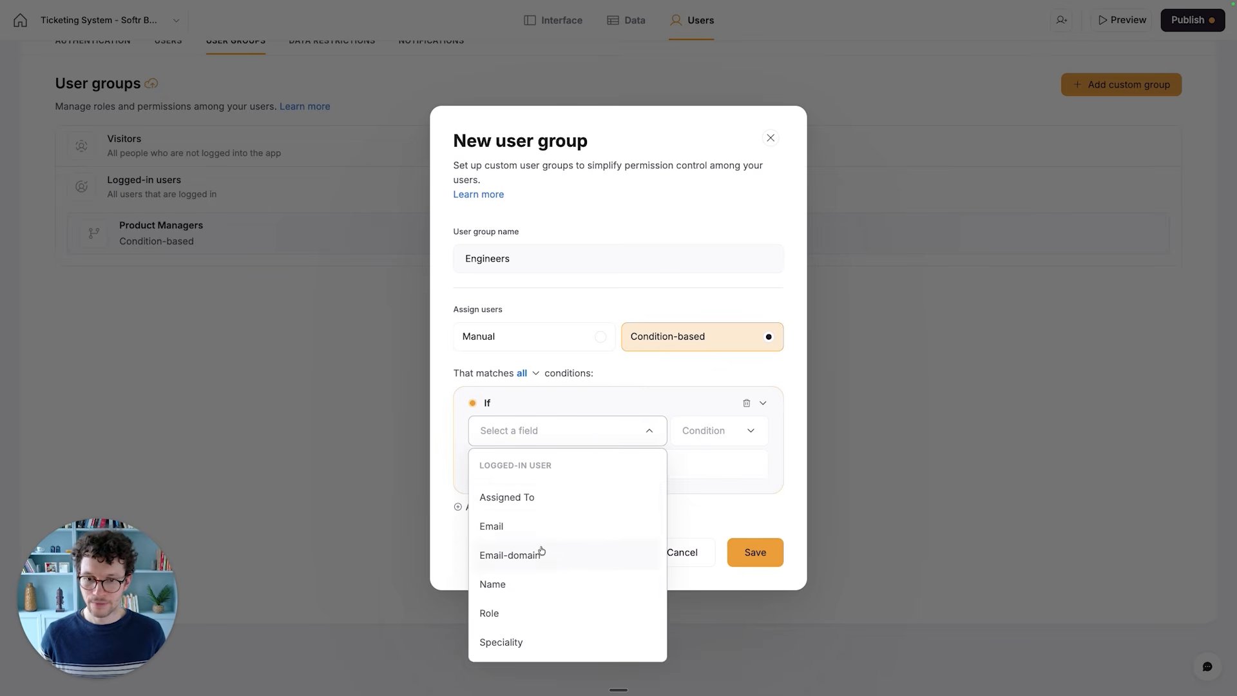
pyautogui.click(513, 608)
pyautogui.click(633, 466)
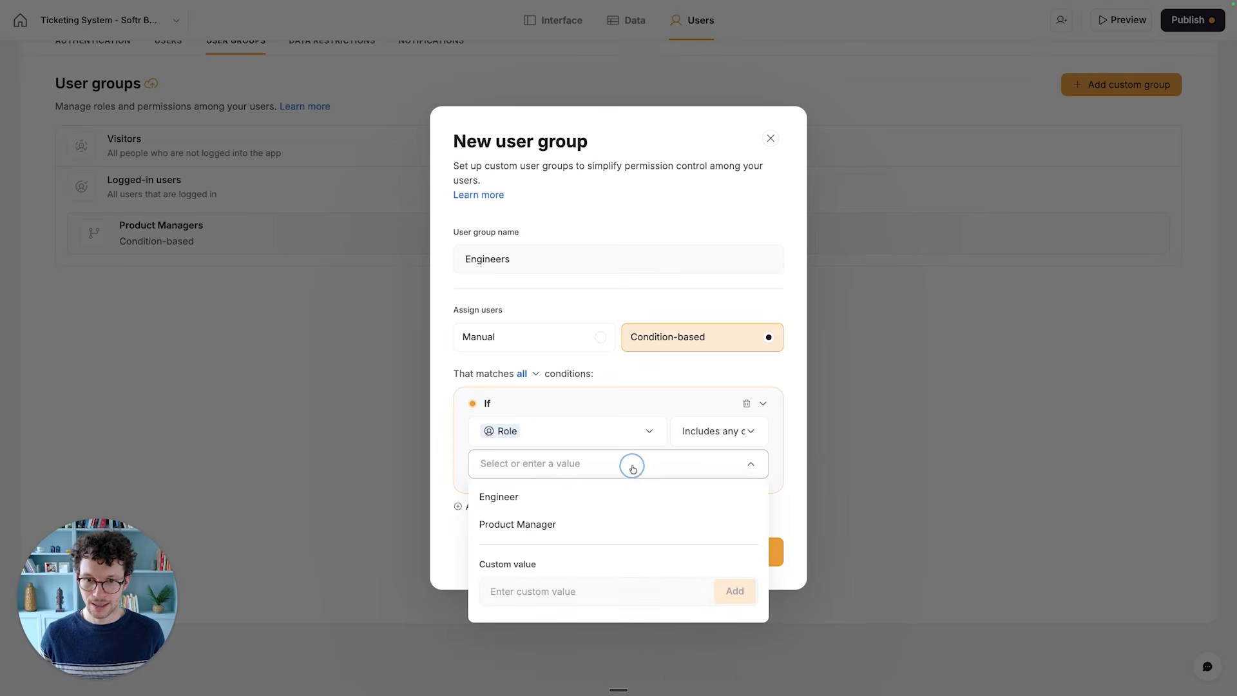
pyautogui.click(600, 495)
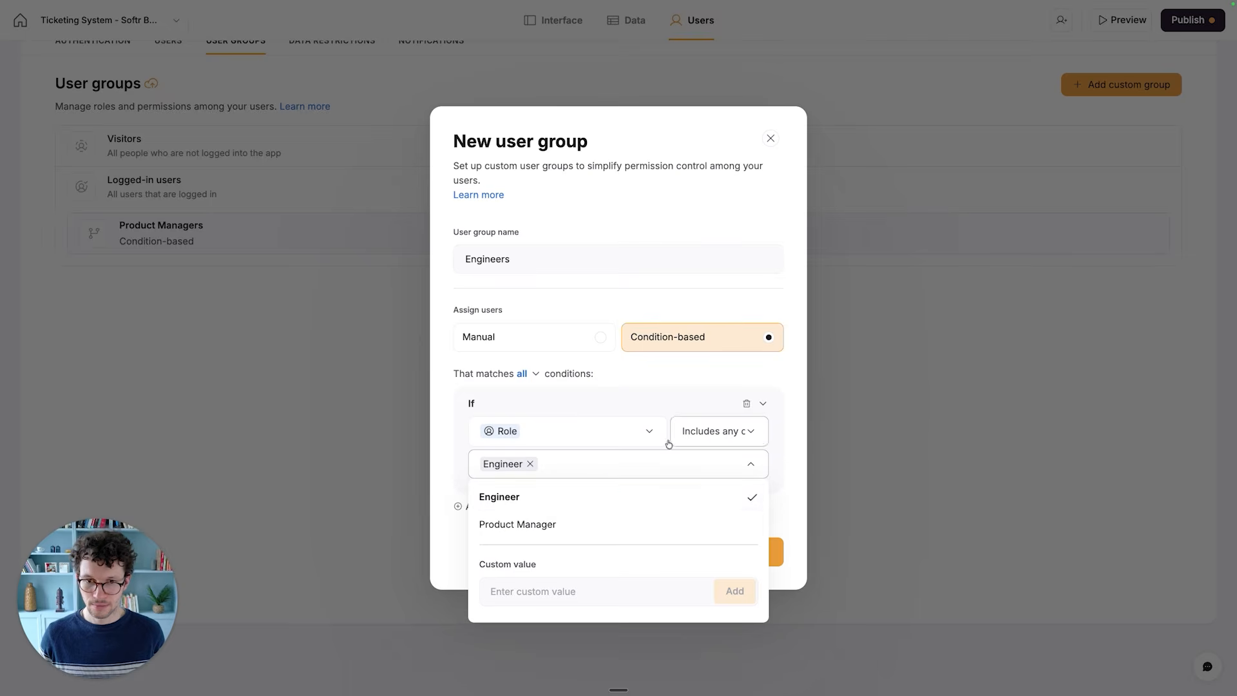
pyautogui.click(610, 356)
pyautogui.click(752, 550)
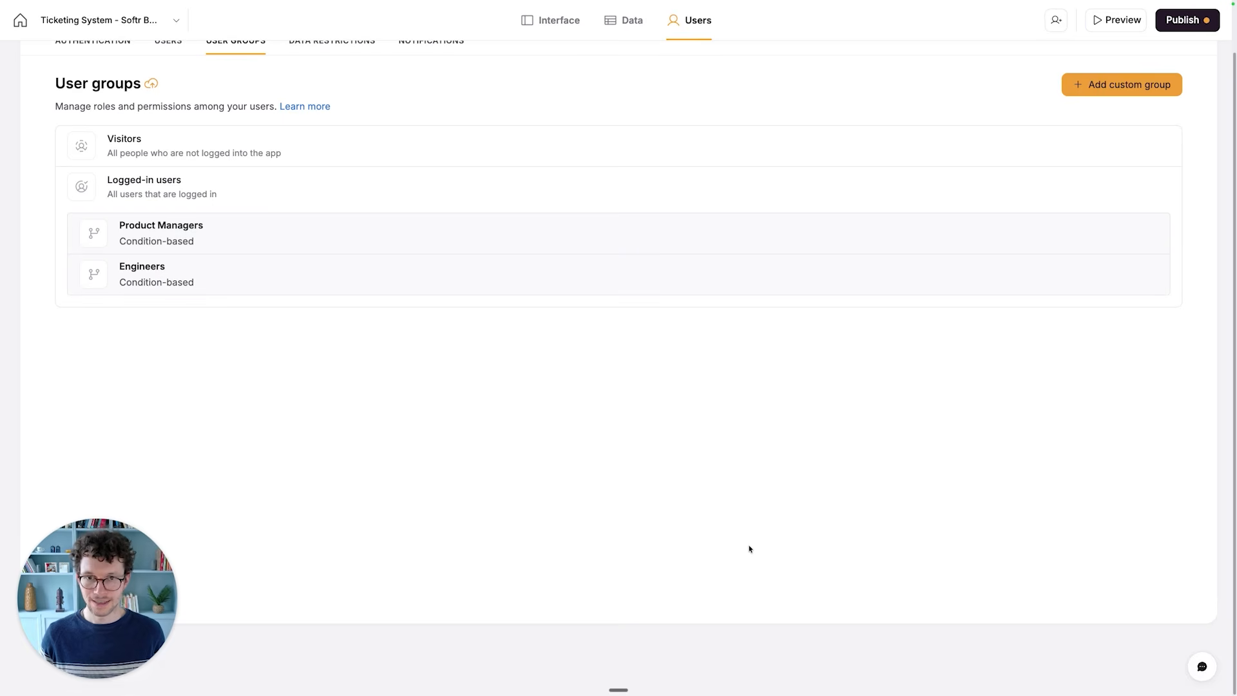
# - In the Users database table, set the Role of the Product Manager user's record to Product Manager
pyautogui.click(623, 20)
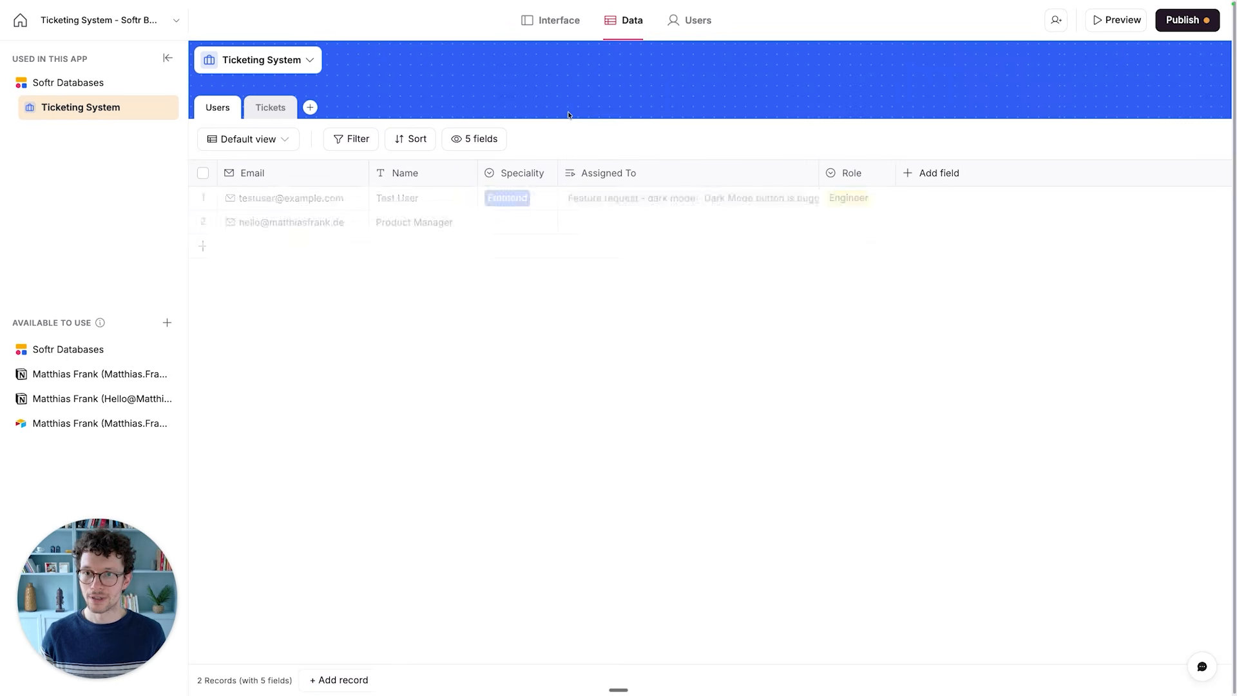
pyautogui.click(831, 221)
pyautogui.click(851, 225)
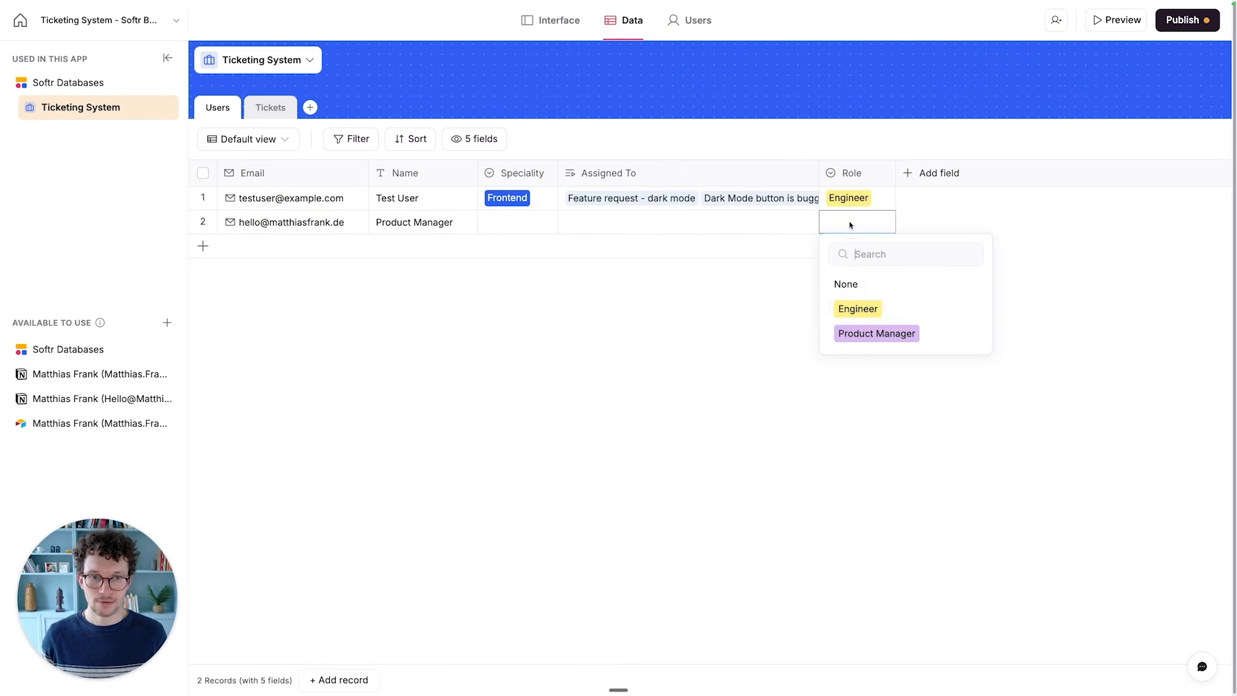
pyautogui.click(876, 333)
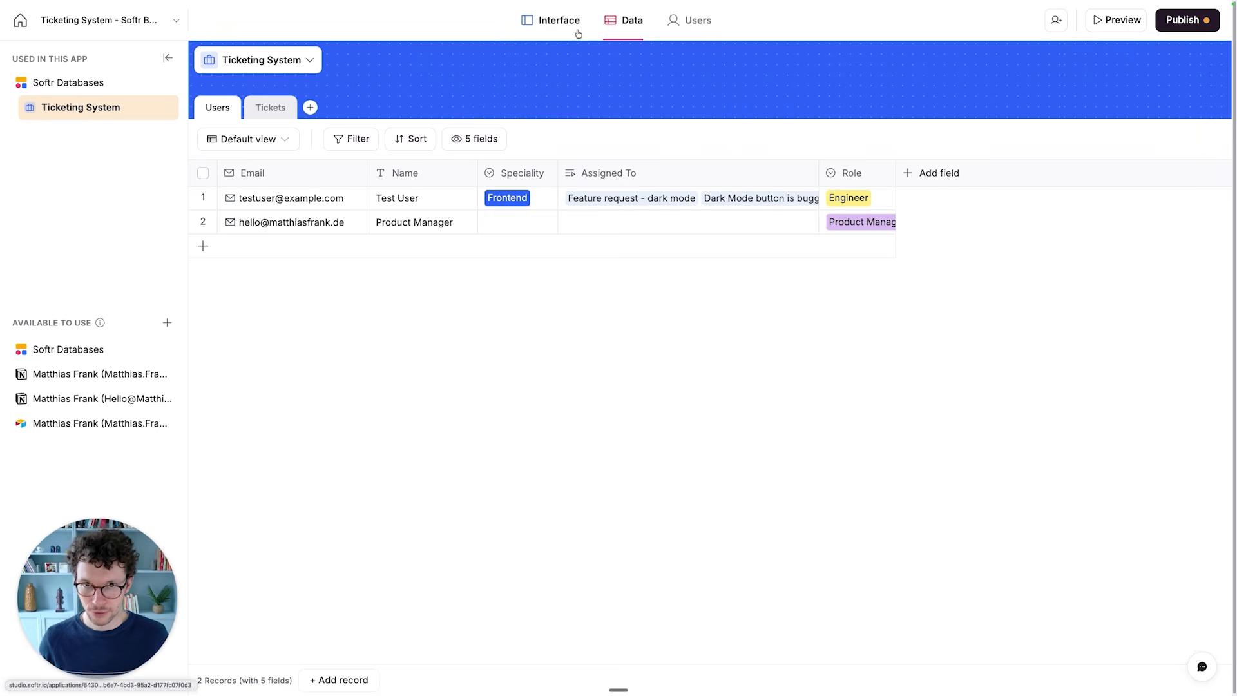
# - Check the User Groups column for both users in the app's user list
pyautogui.click(676, 25)
pyautogui.click(248, 102)
pyautogui.click(170, 98)
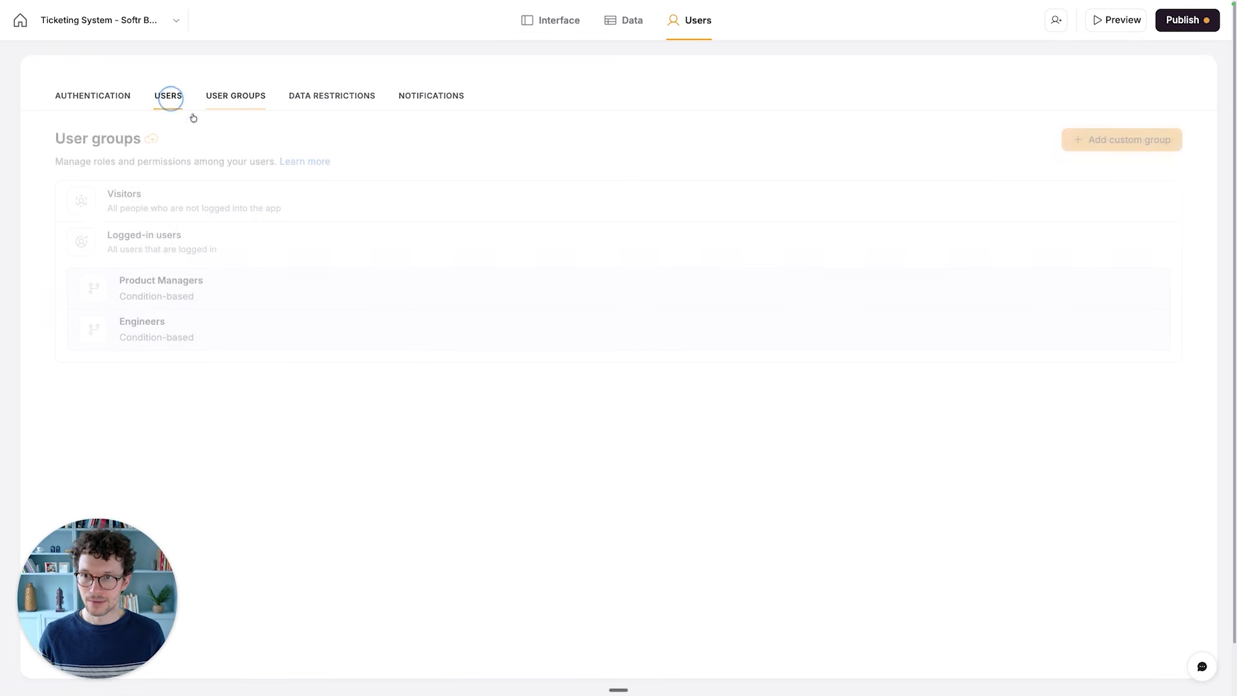
pyautogui.hscroll(10, 554, 268)
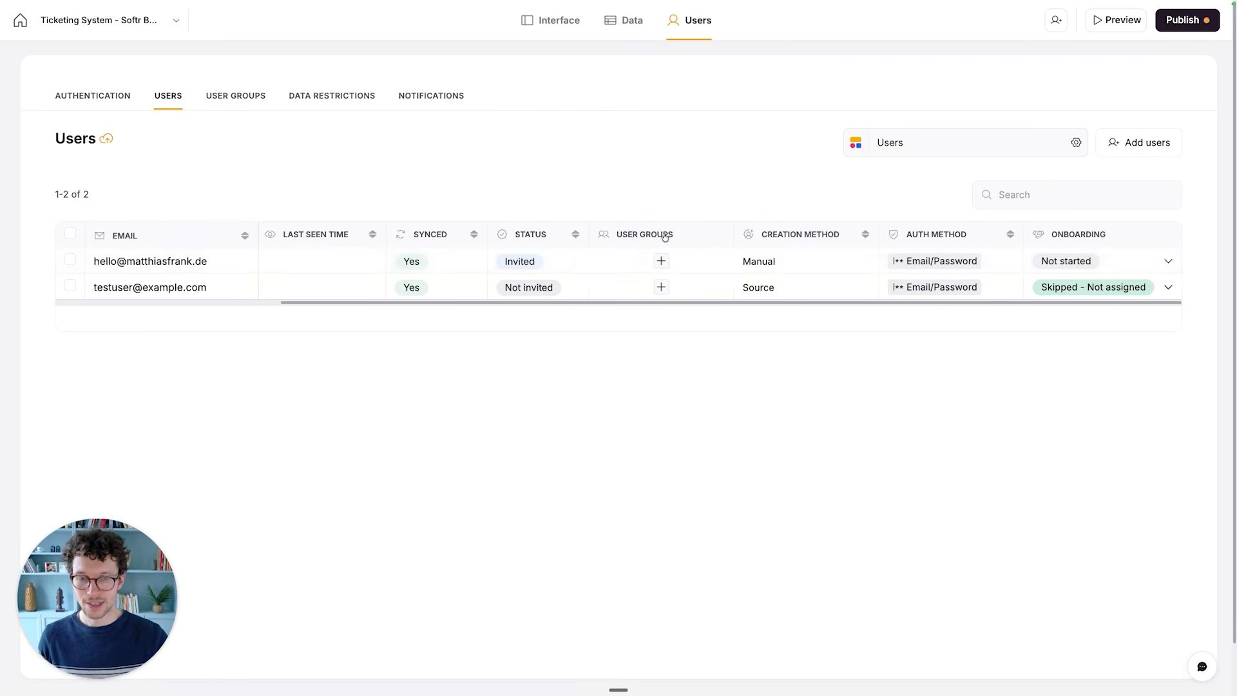
pyautogui.moveTo(732, 224)
pyautogui.mouseDown()
pyautogui.moveTo(690, 225)
pyautogui.moveTo(728, 228)
pyautogui.mouseUp()
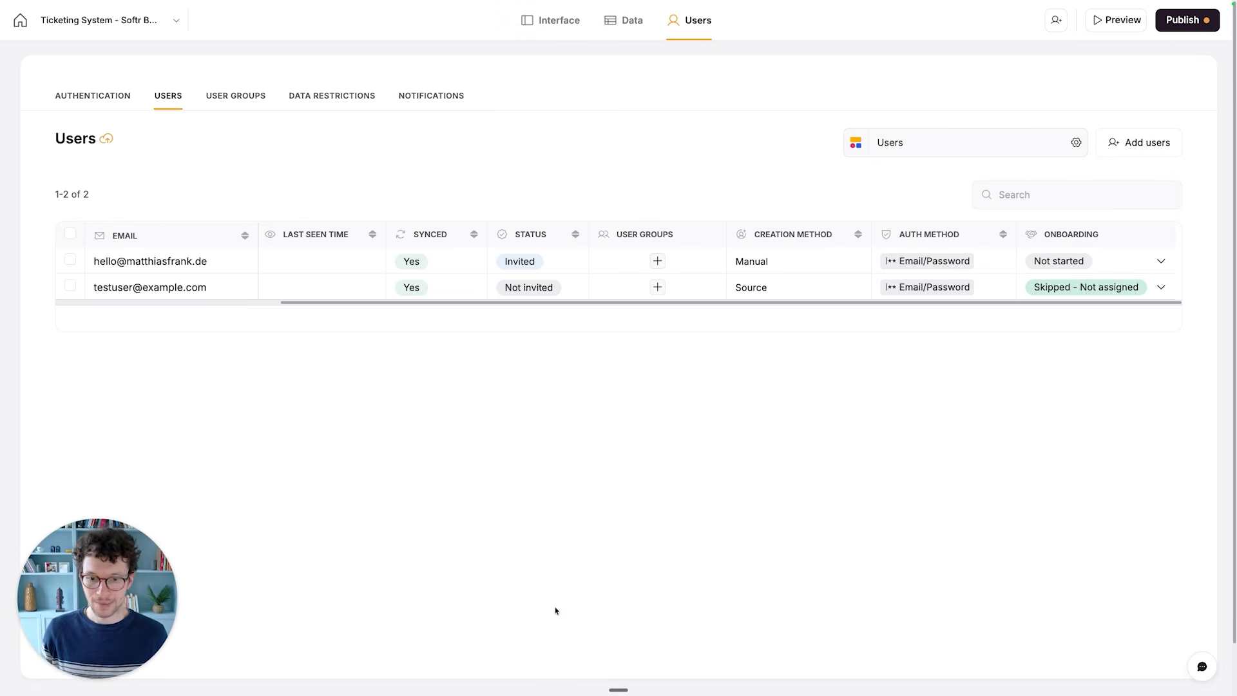
# - Reorder the app pages so that Home comes before Product Manager Overview
pyautogui.click(562, 29)
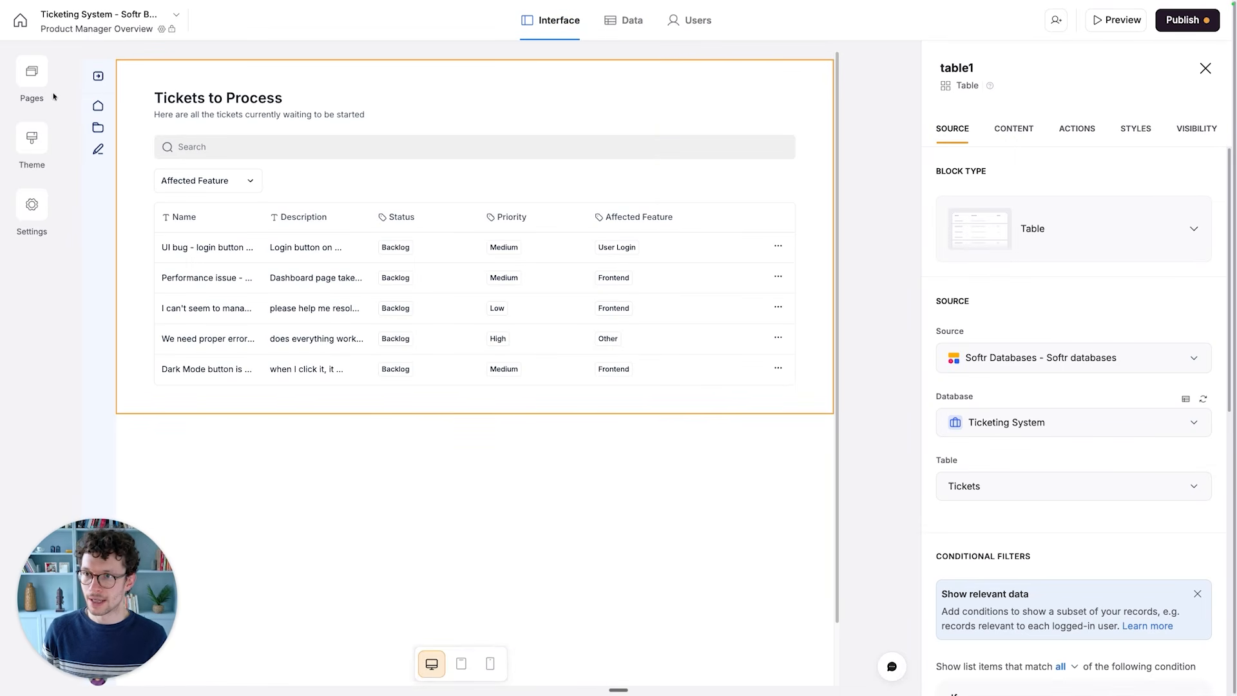
pyautogui.click(32, 72)
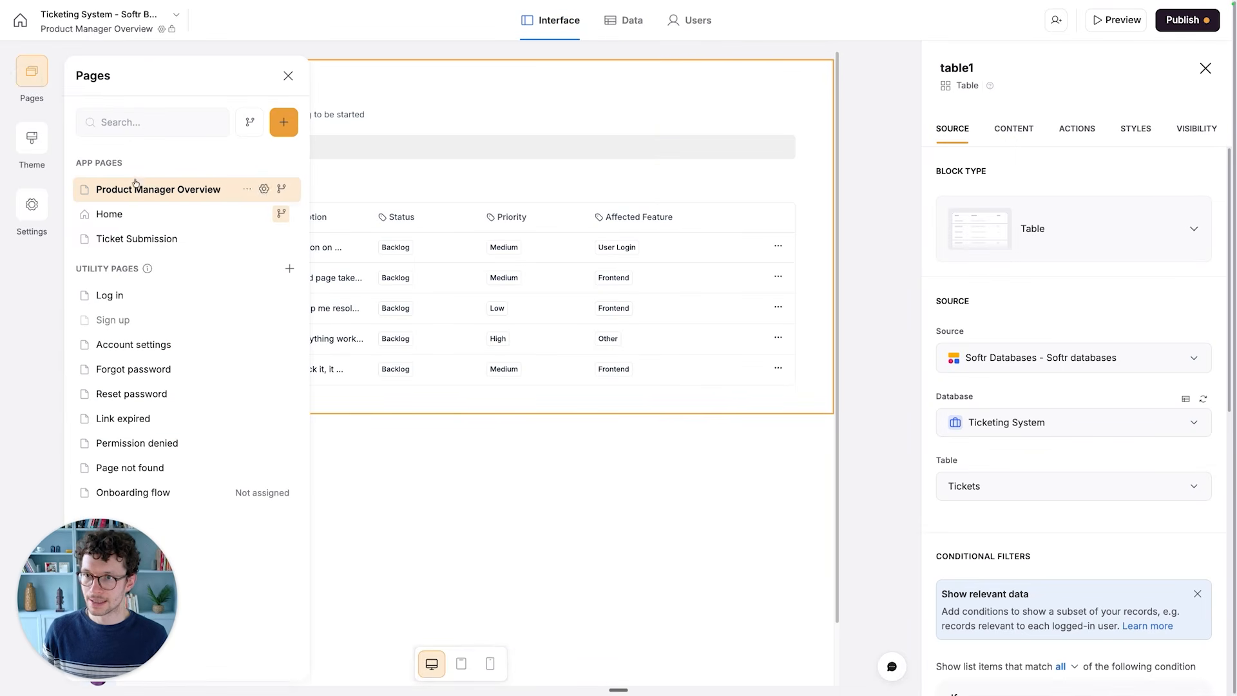
pyautogui.moveTo(103, 238); pyautogui.dragTo(129, 187)
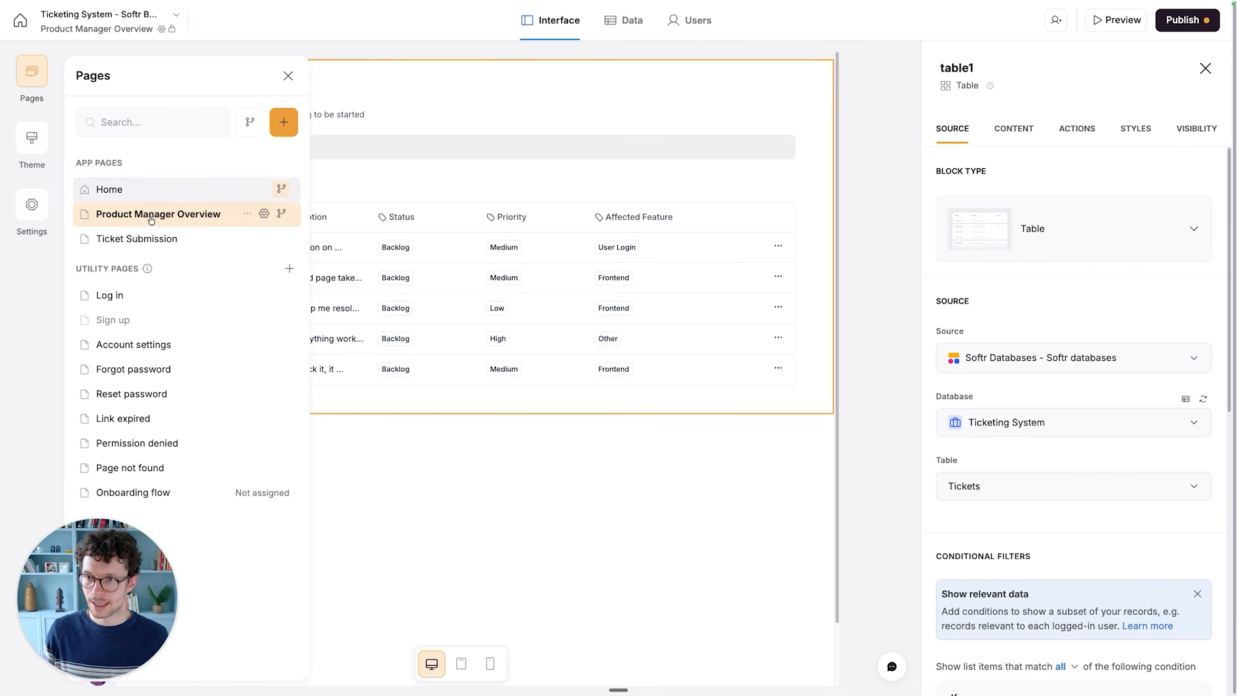
# - Restrict the Product Manager Overview page's visibility to the Product Managers user group and save the page settings
pyautogui.click(264, 215)
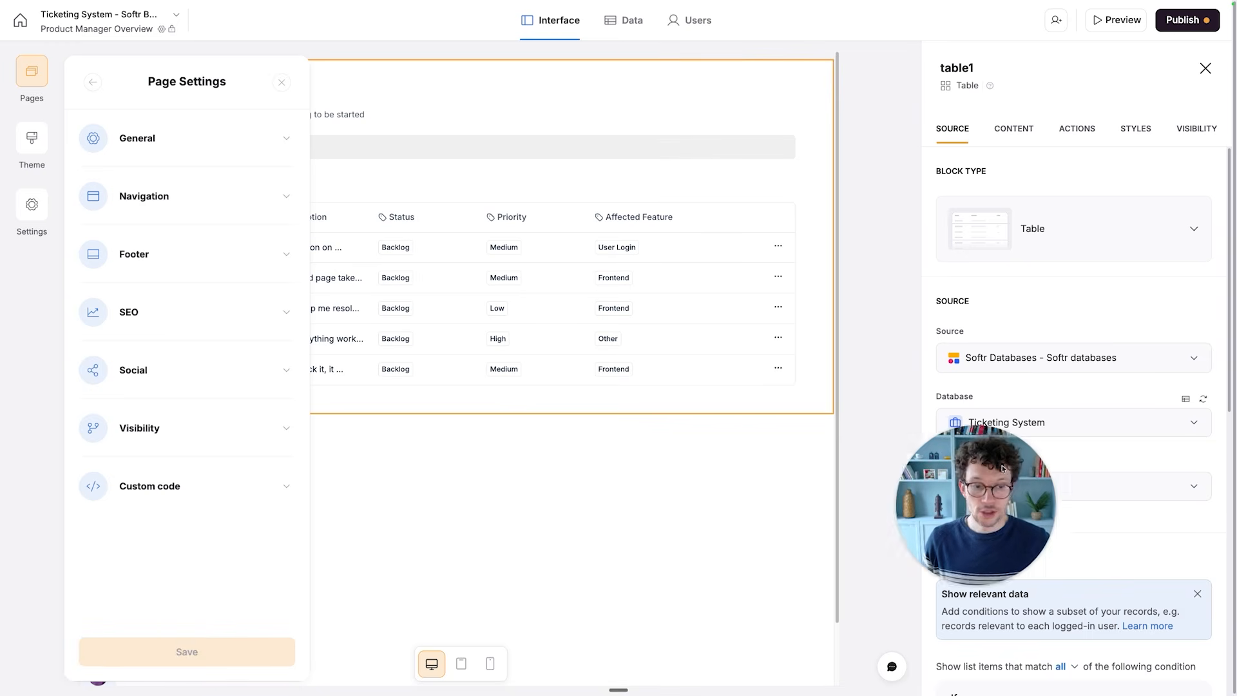
pyautogui.click(181, 433)
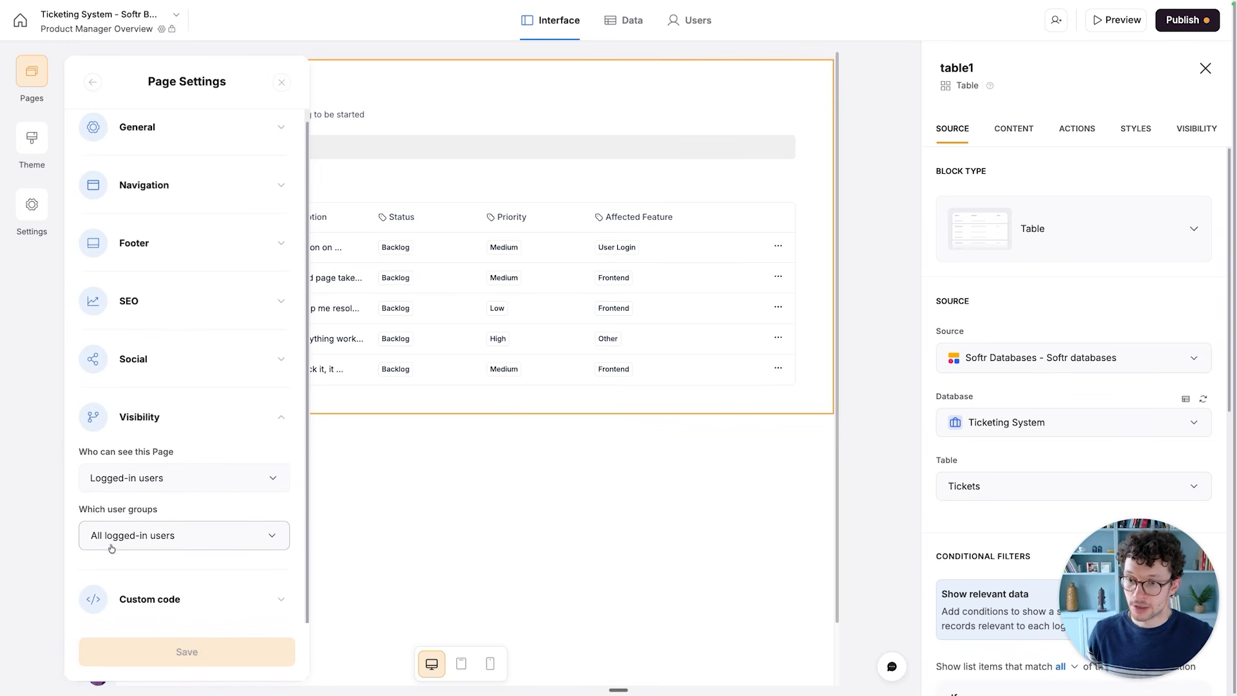
pyautogui.click(131, 541)
pyautogui.click(122, 587)
pyautogui.click(209, 510)
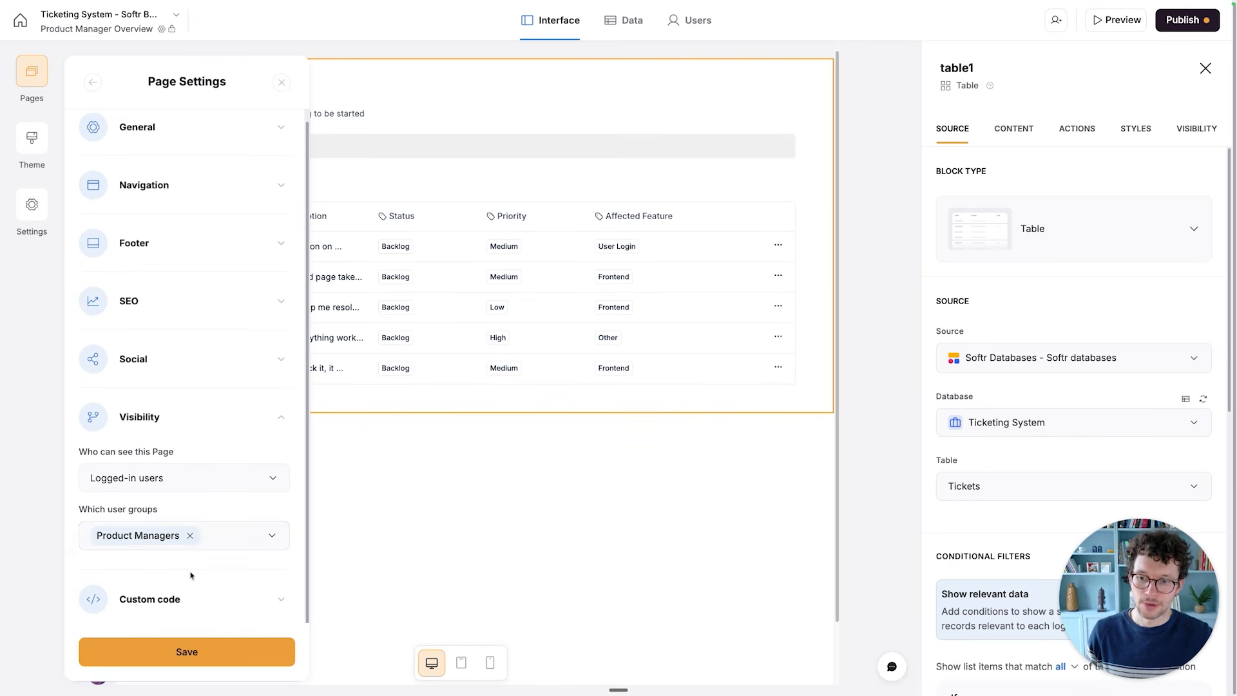
pyautogui.click(193, 649)
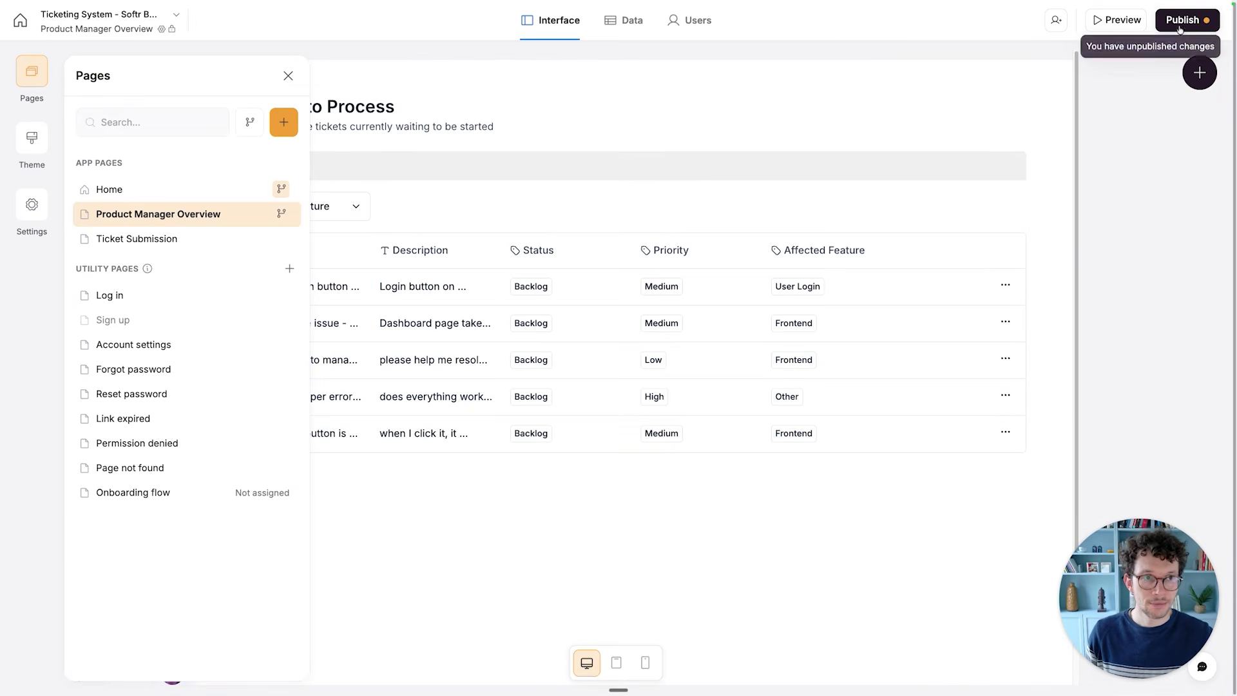
# - Publish the app's pending changes to its subdomain
pyautogui.click(1188, 19)
pyautogui.click(1078, 226)
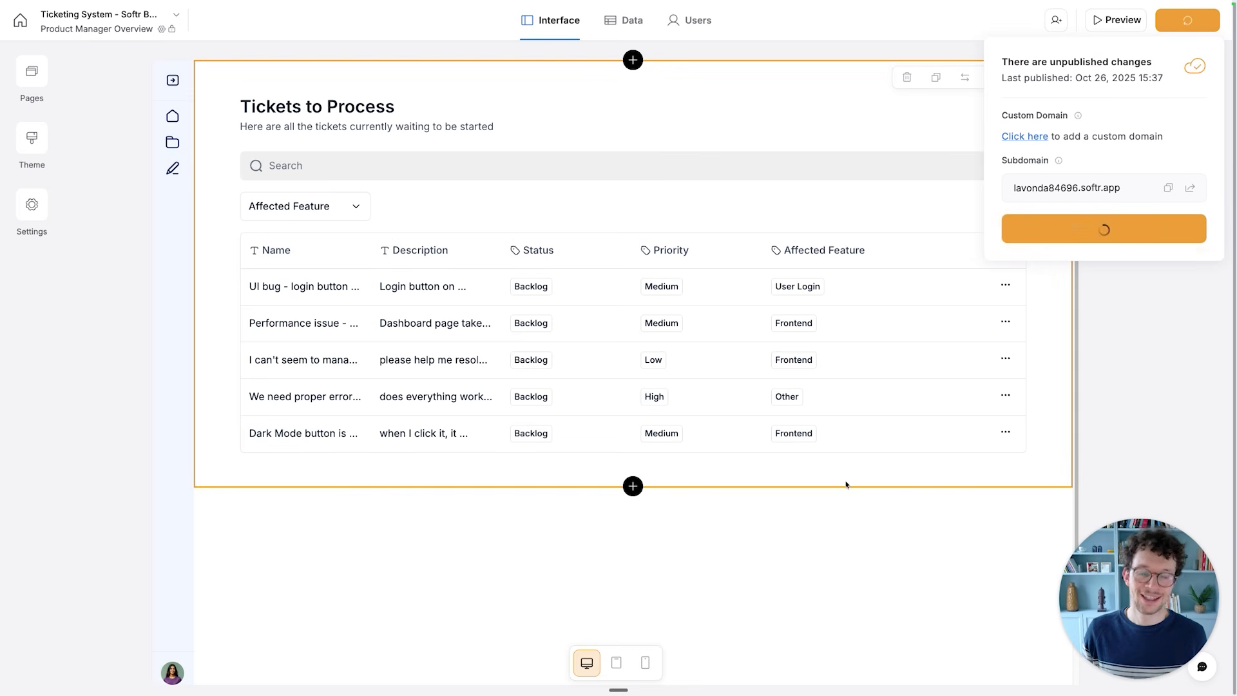
pyautogui.click(737, 518)
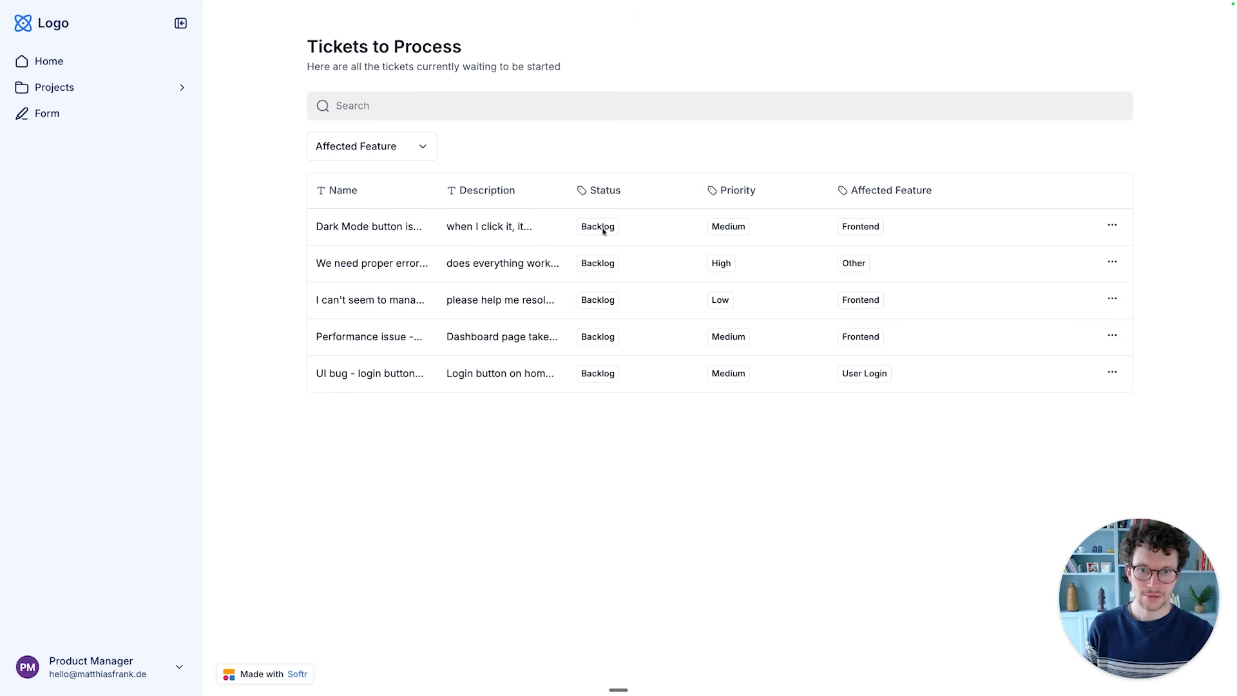
# - In the published app, set the status of the Dark Mode button ticket to Ready To Start and save the update
pyautogui.click(1111, 230)
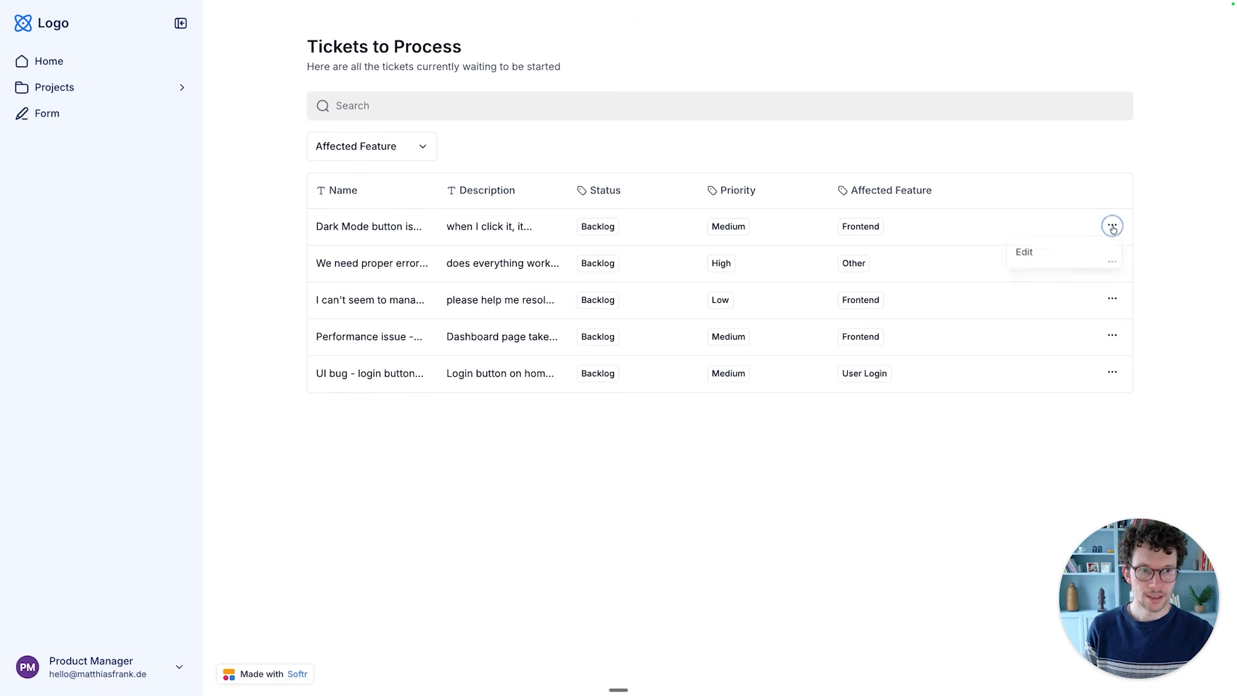
pyautogui.click(1054, 255)
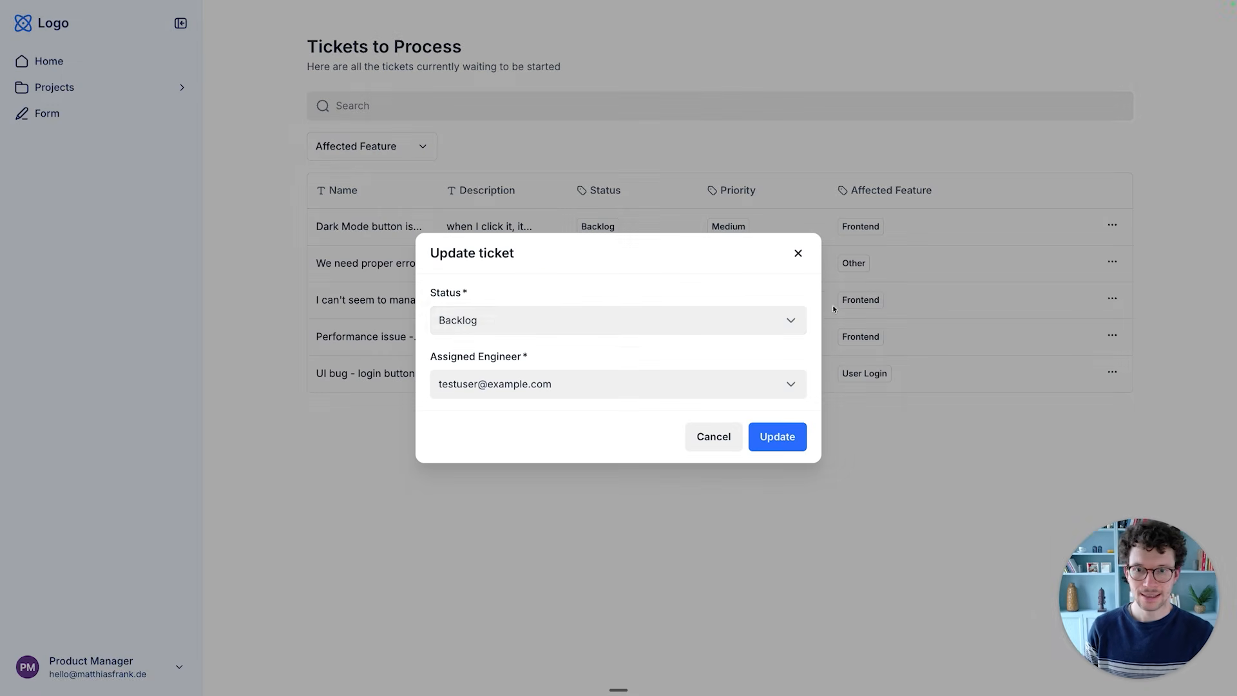
pyautogui.click(550, 323)
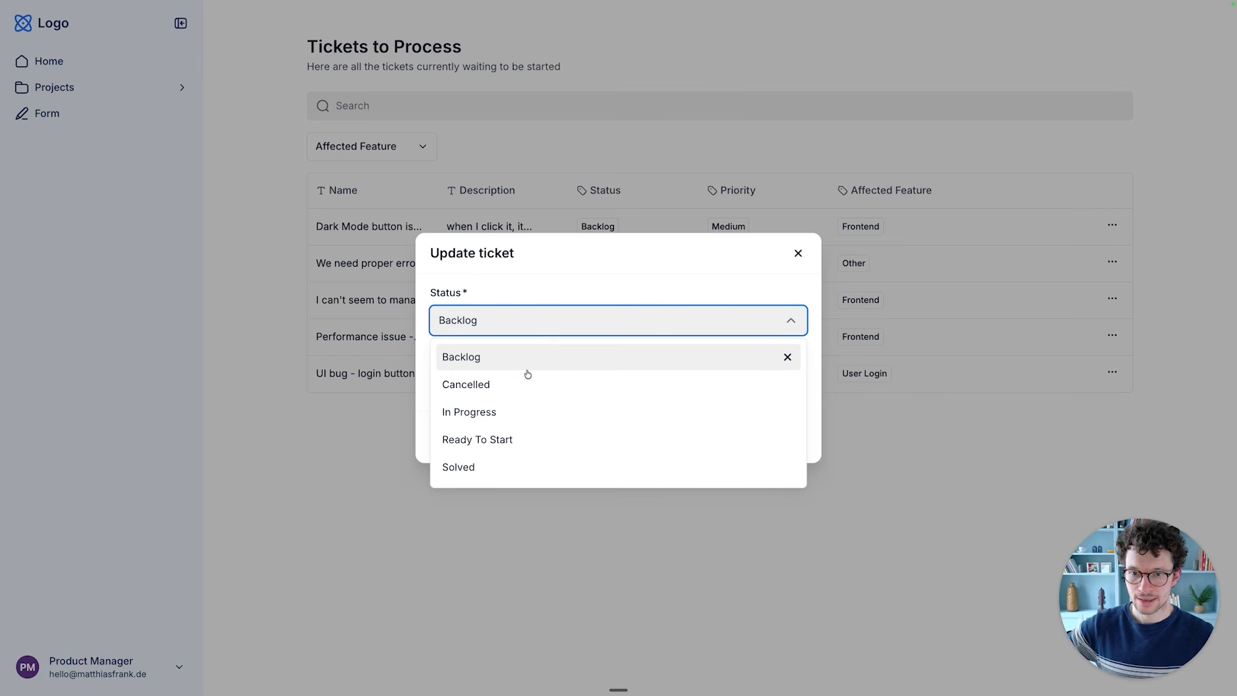
pyautogui.click(493, 441)
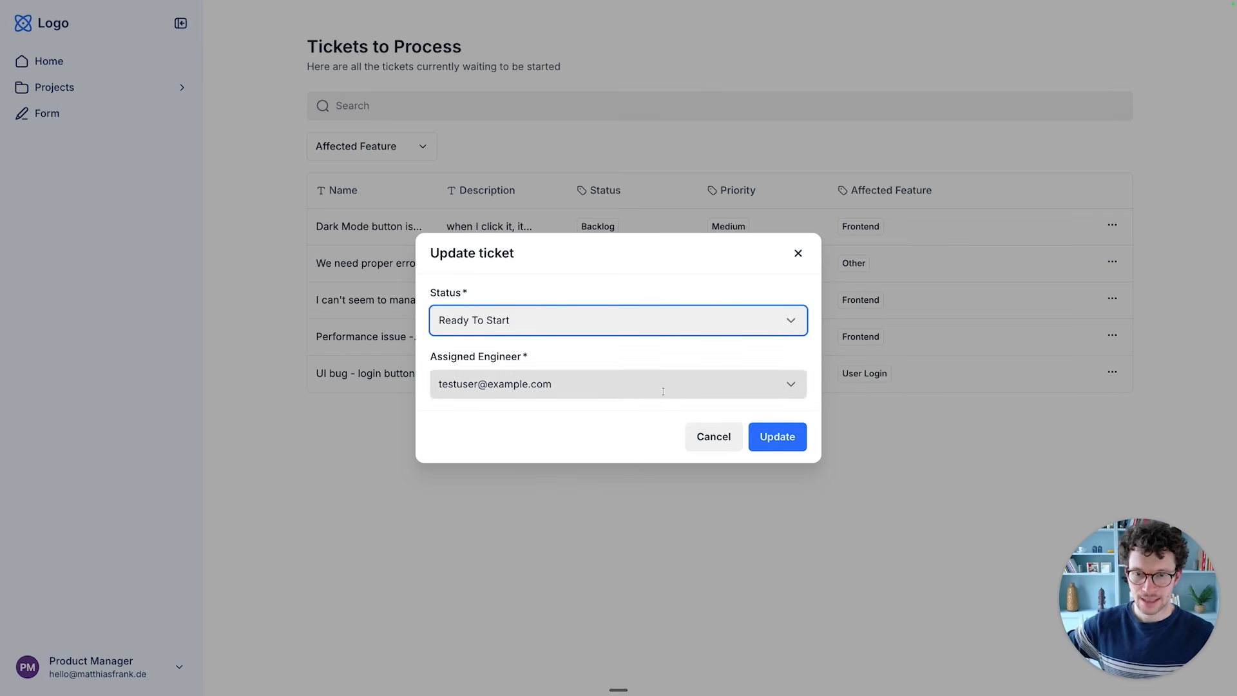
pyautogui.click(781, 442)
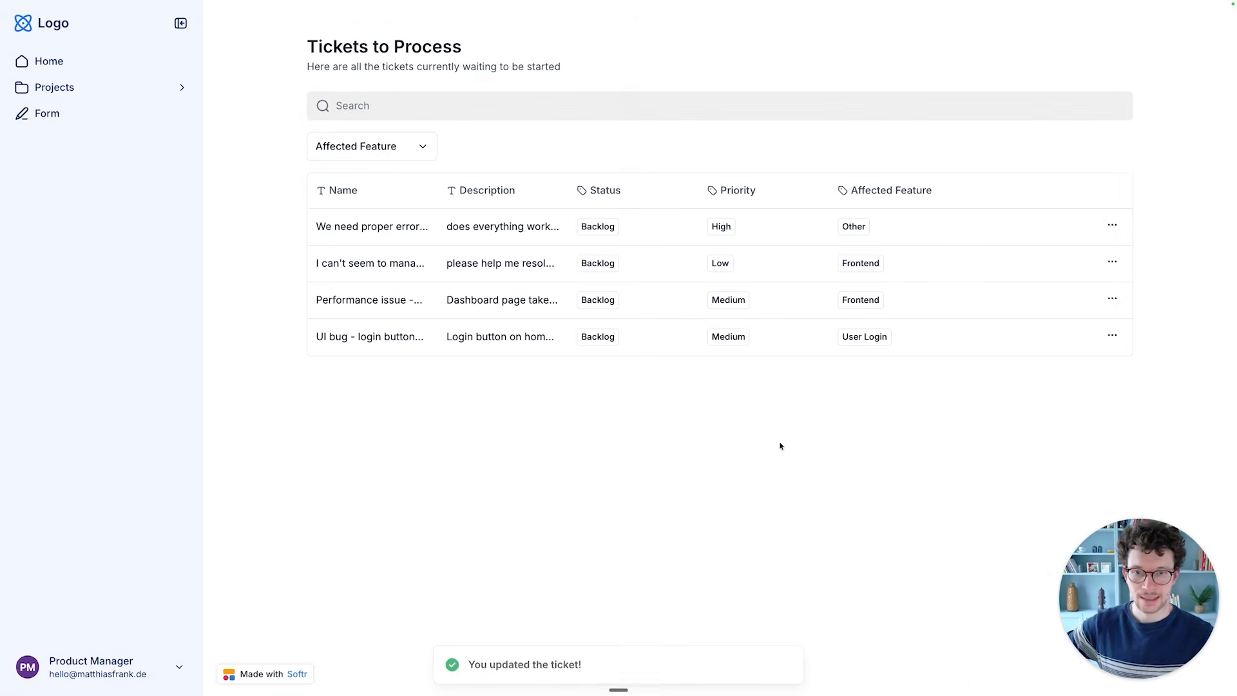
# - Set the "We need proper error..." ticket to Ready To Start, assign an engineer to it, and save the update
pyautogui.click(1112, 226)
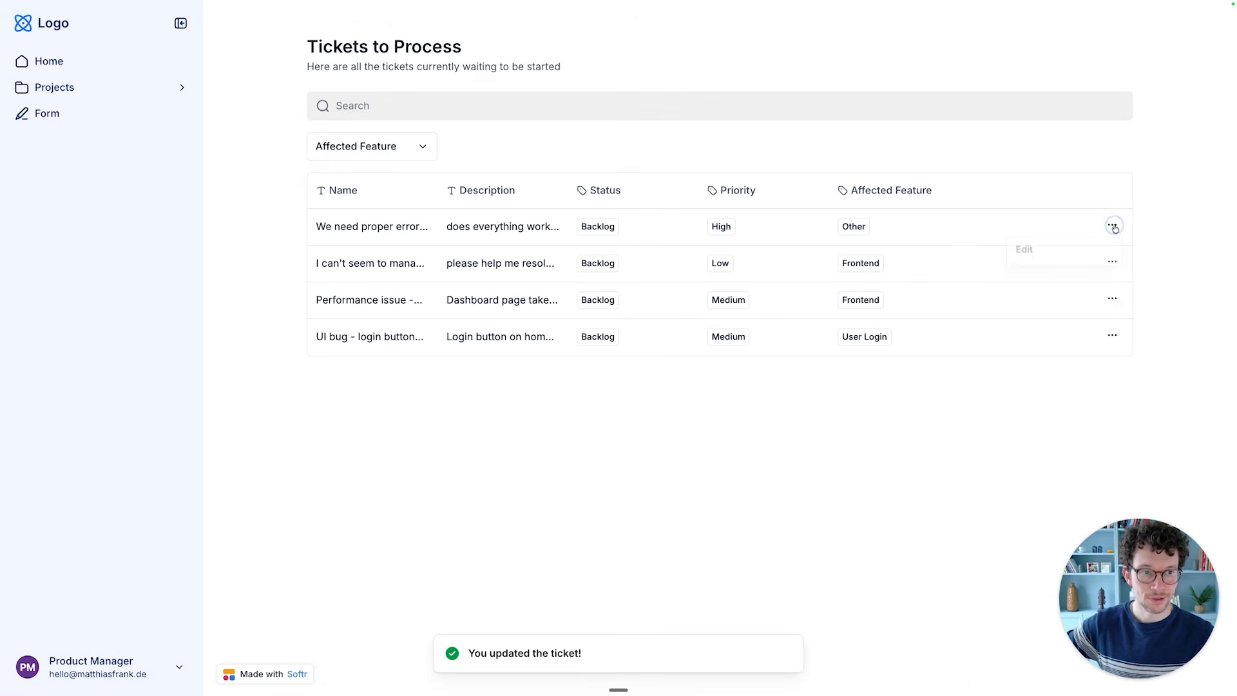
pyautogui.click(1065, 253)
pyautogui.click(681, 319)
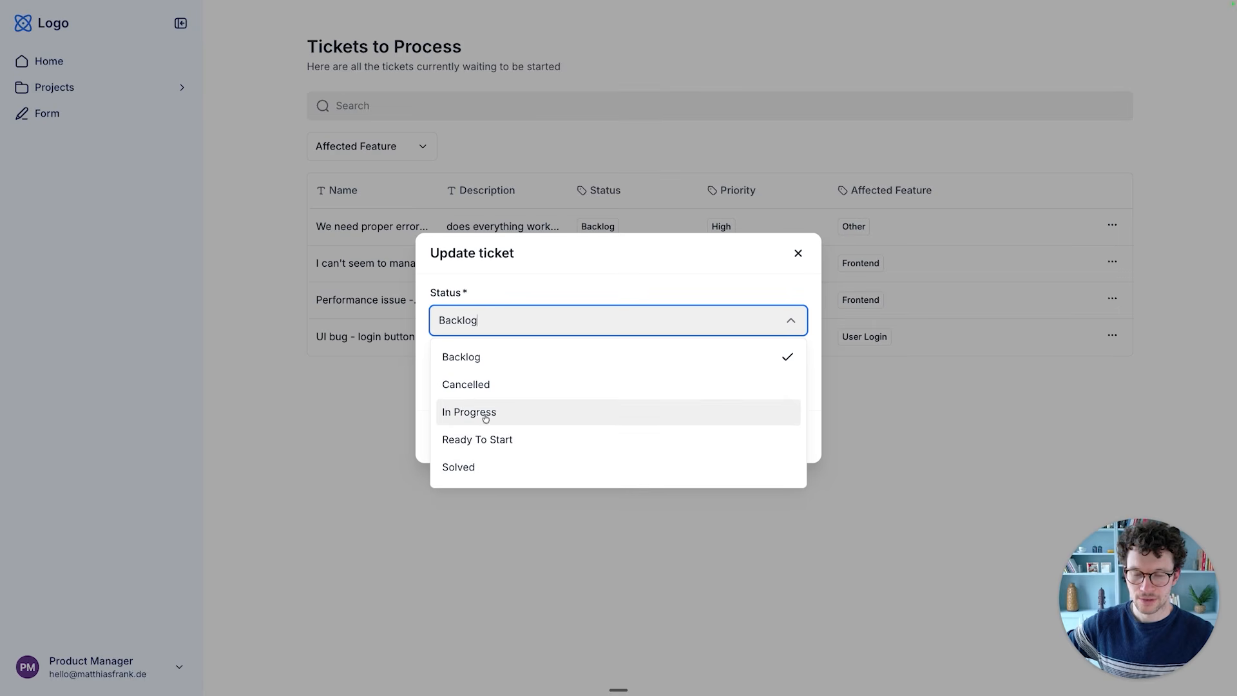
pyautogui.click(473, 446)
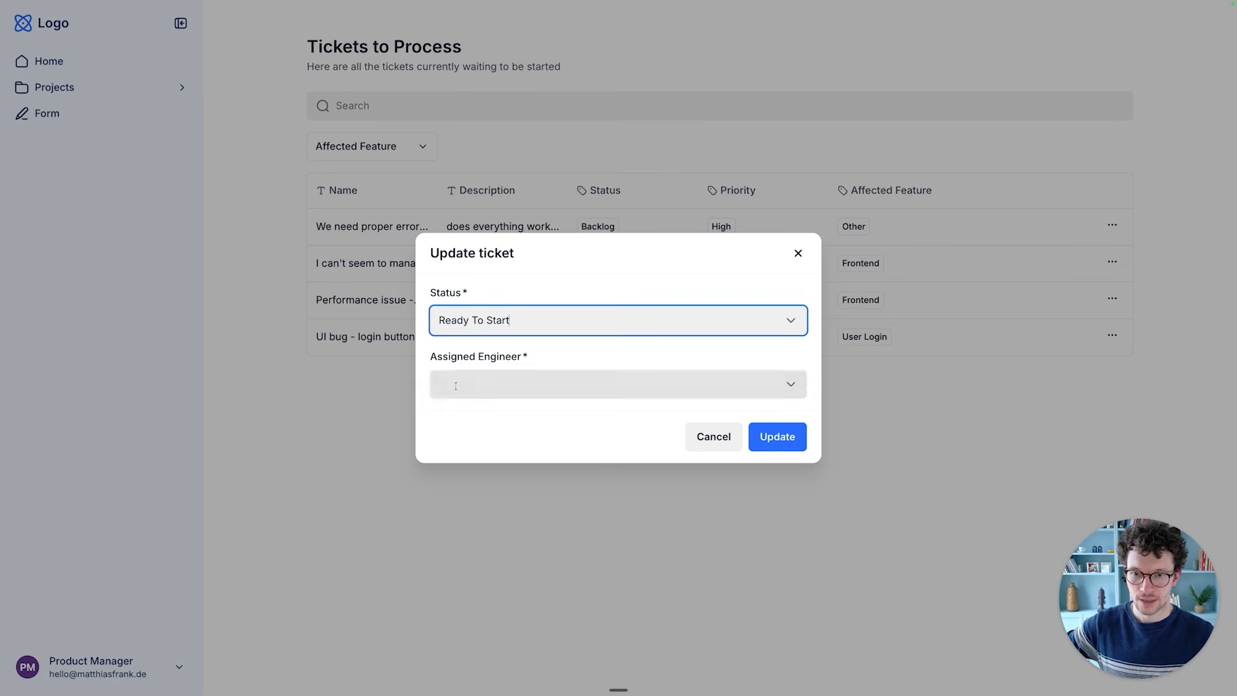
pyautogui.click(512, 447)
pyautogui.click(777, 436)
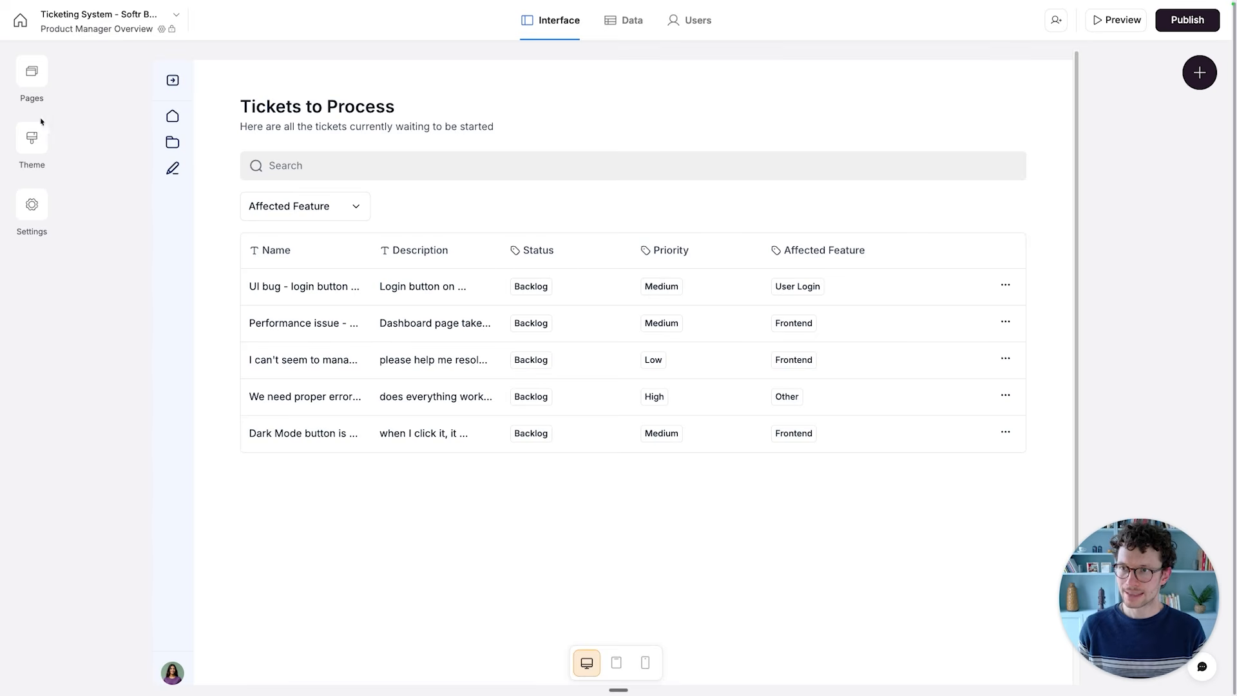
# - In the Softr editor, open the Home page and delete its welcome quick links block and its Projects list block
pyautogui.click(30, 67)
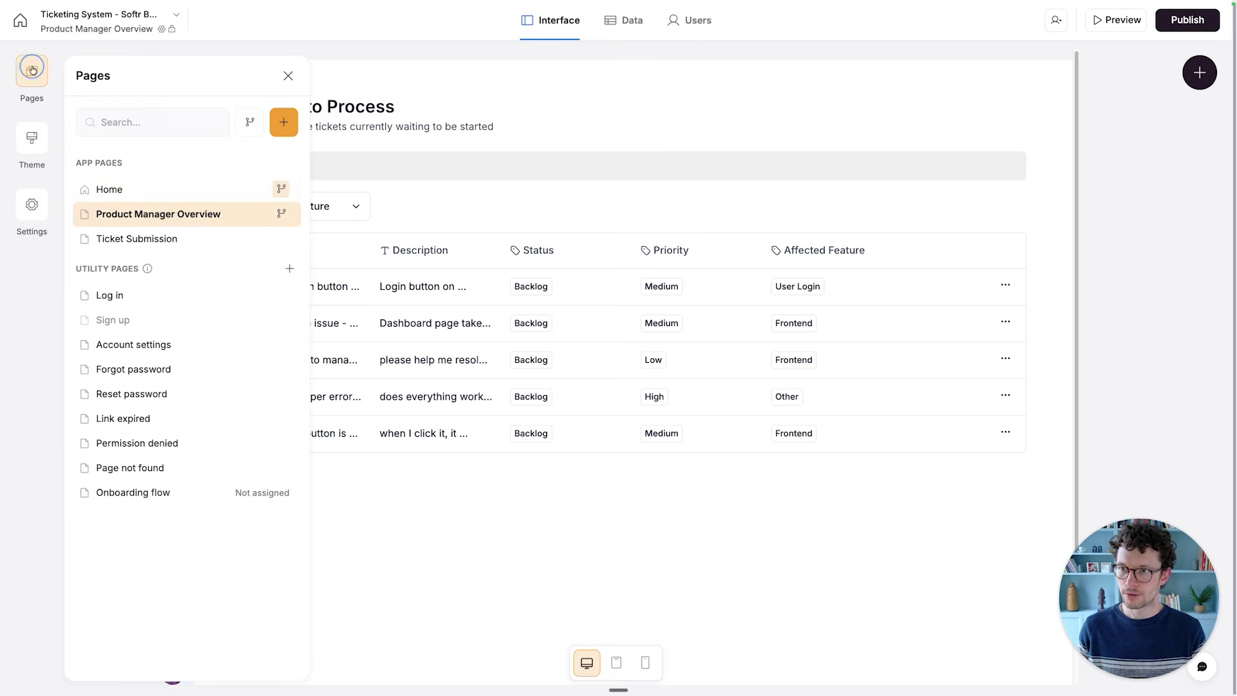
pyautogui.click(166, 200)
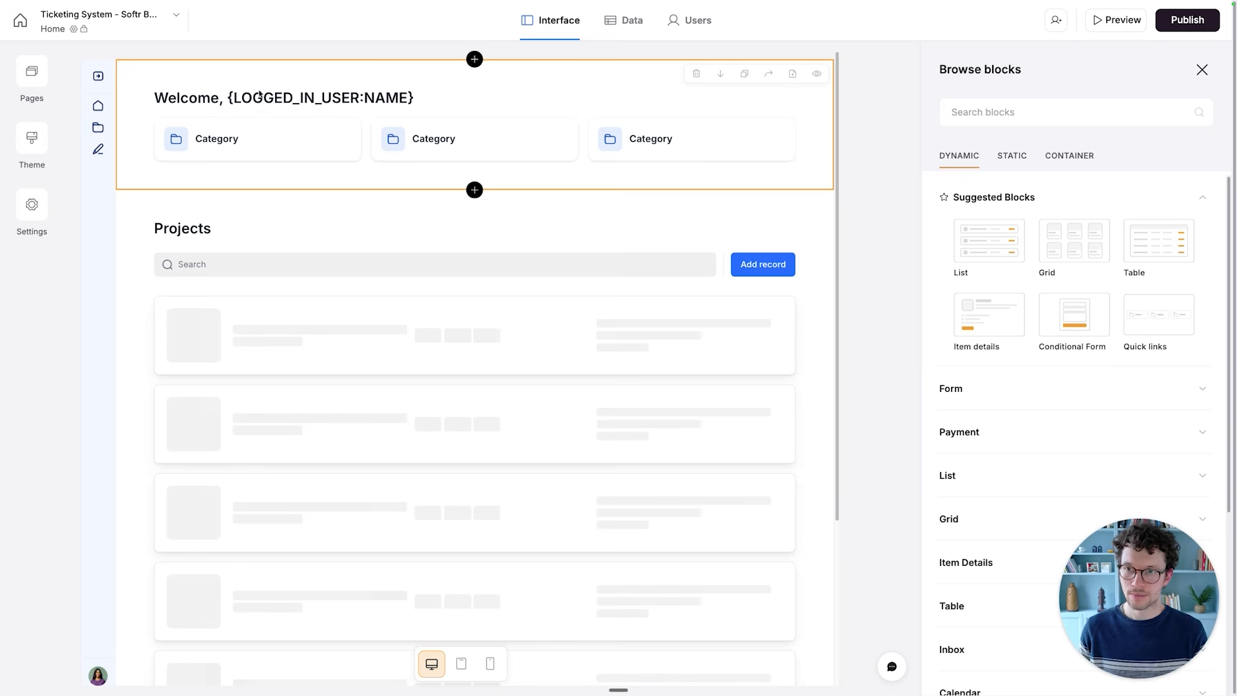
pyautogui.click(395, 94)
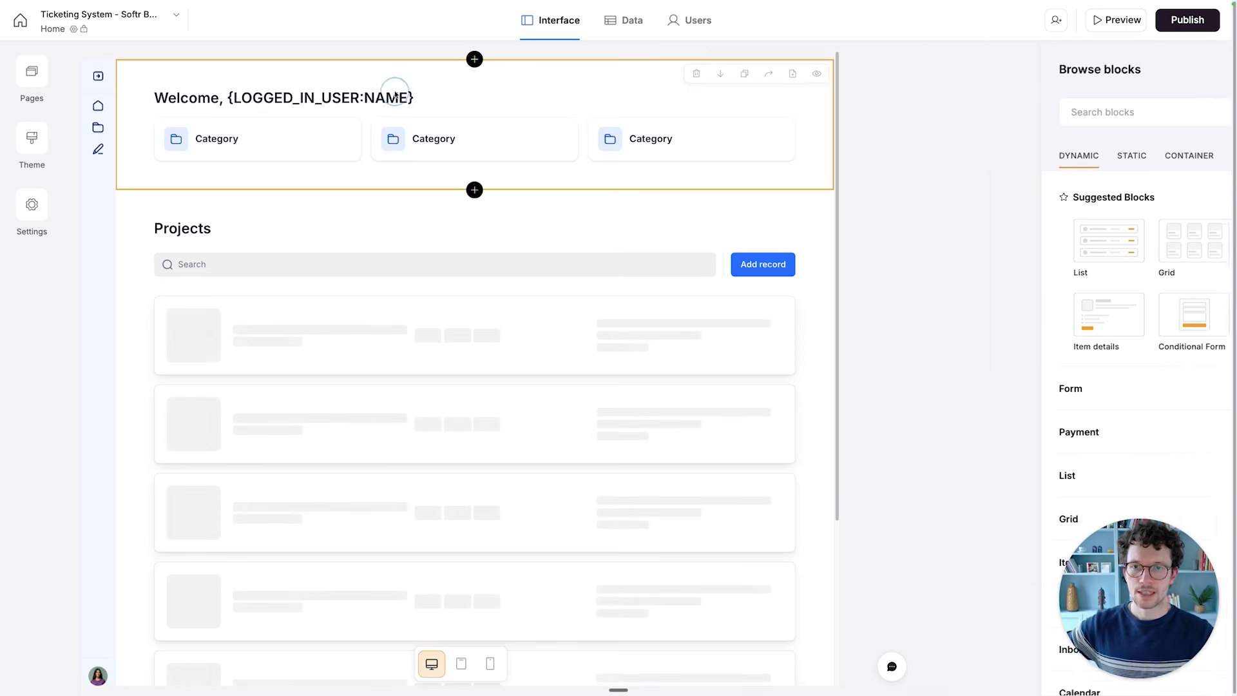
pyautogui.click(700, 76)
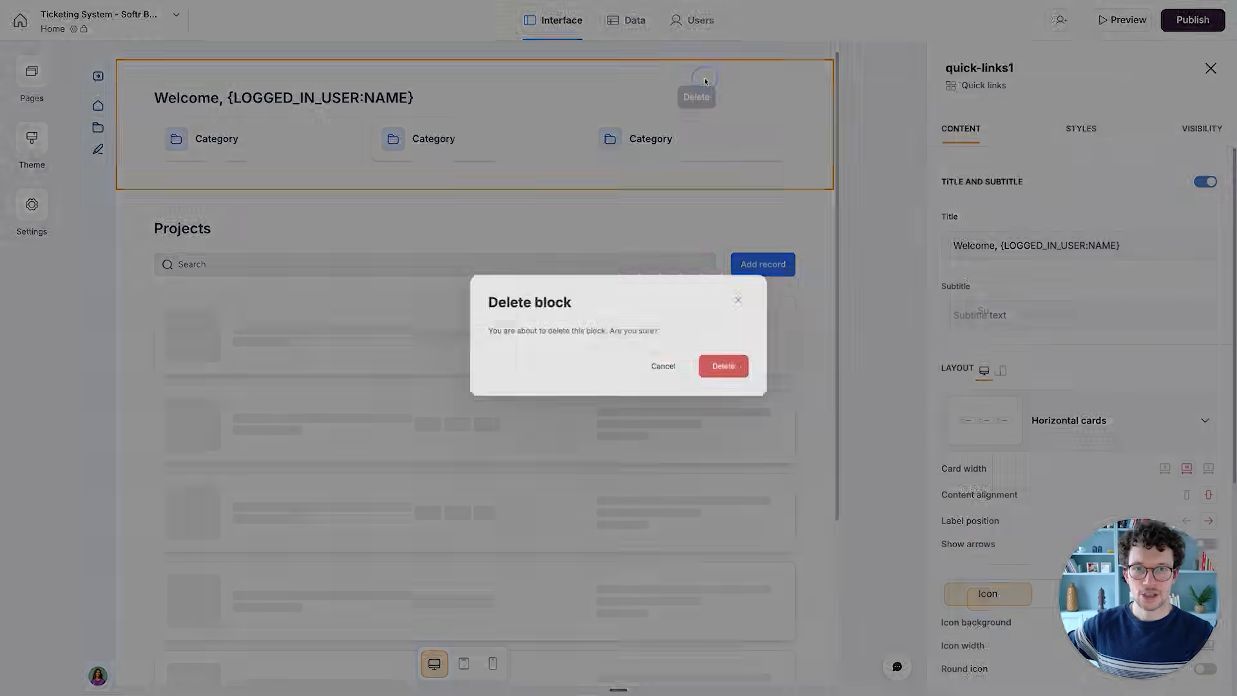
pyautogui.click(753, 388)
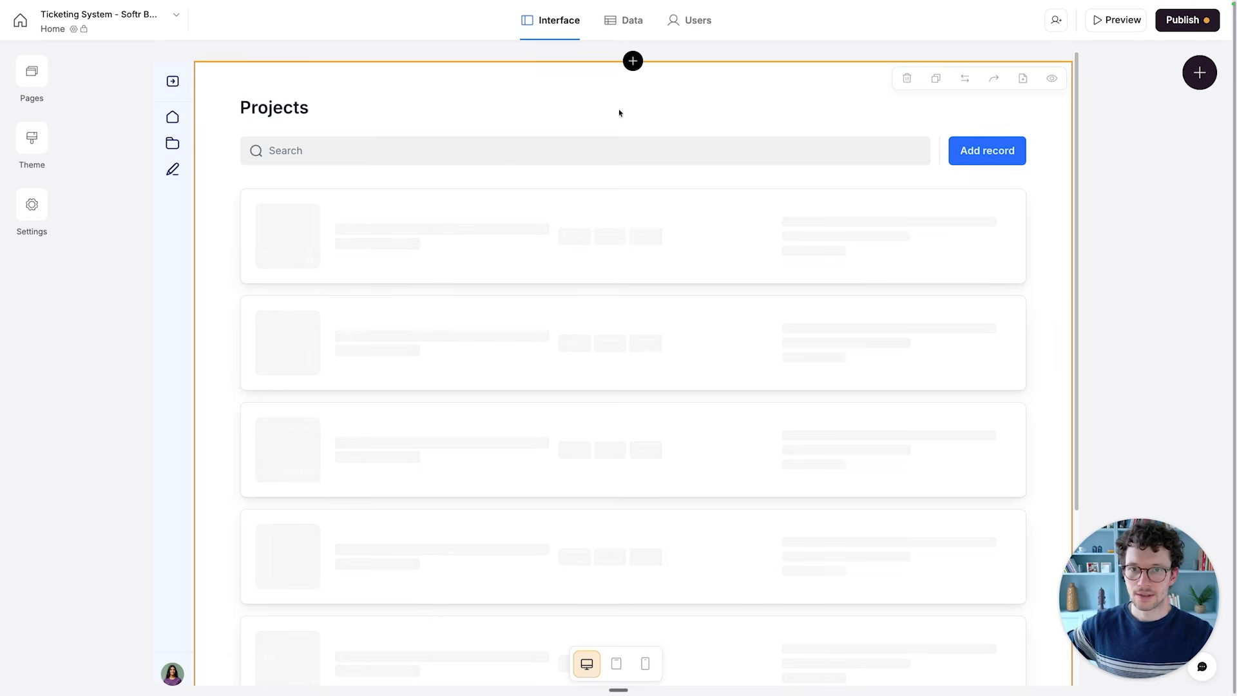
pyautogui.click(907, 78)
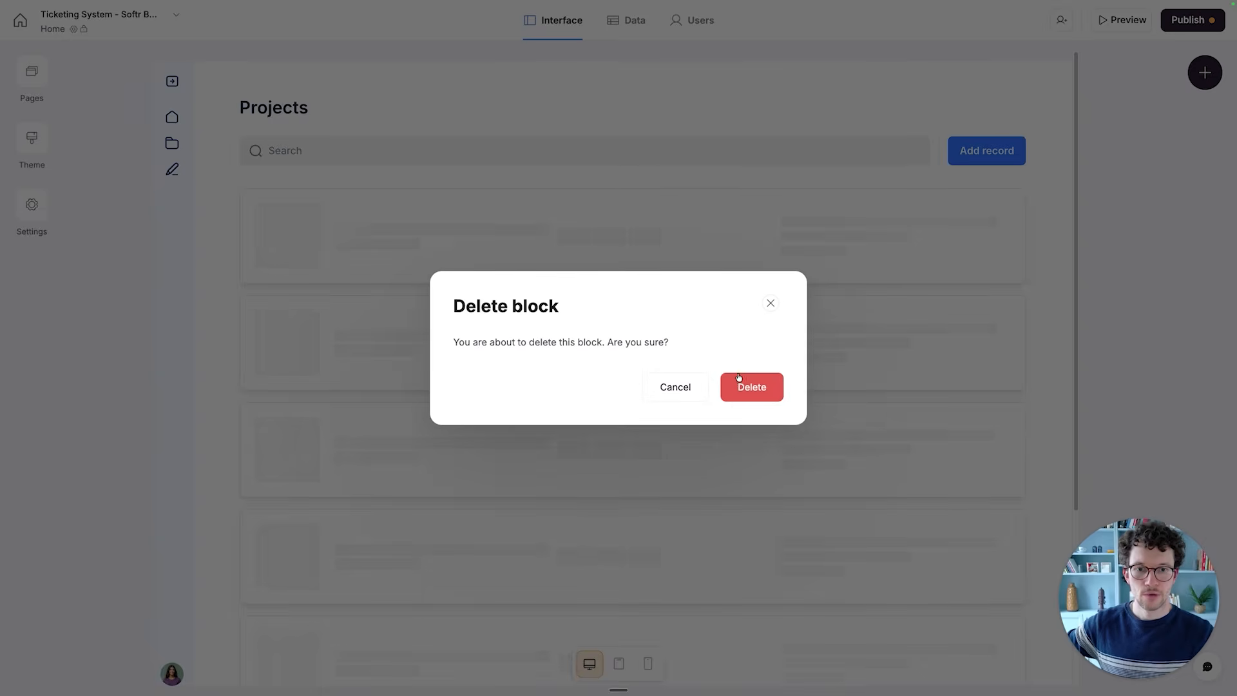
pyautogui.click(739, 384)
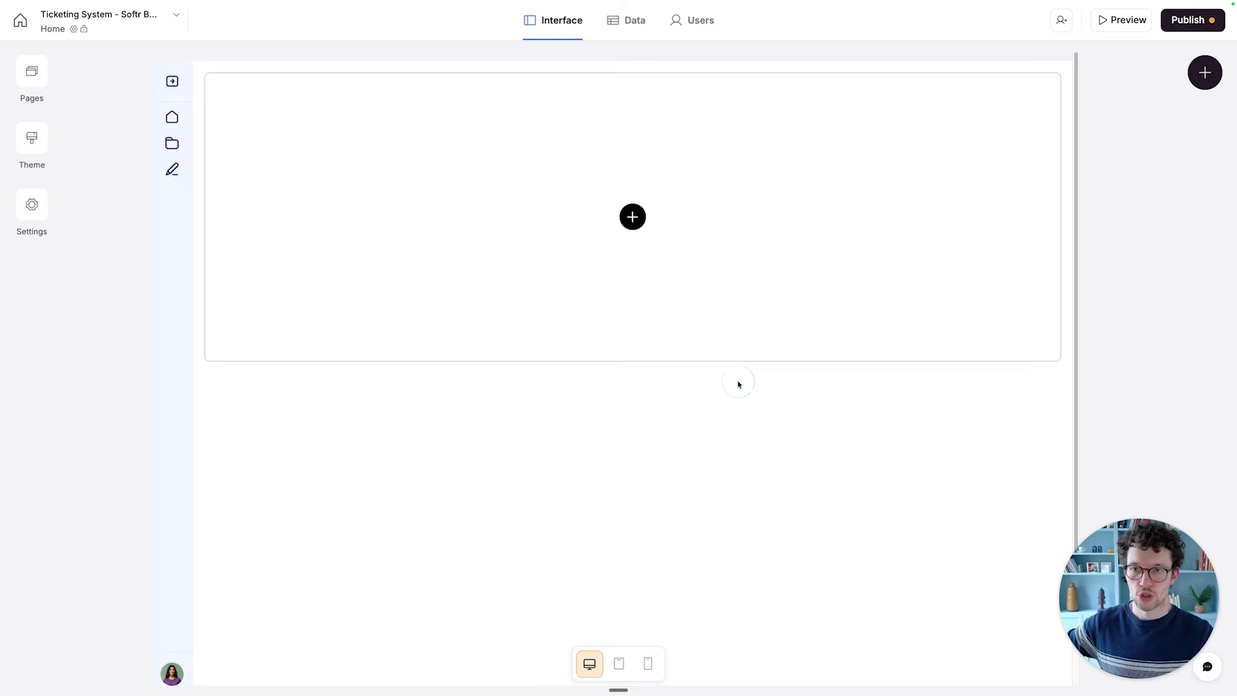
# - Add the Beta Kanban board block to the empty Home page and set the Tickets table as its source
pyautogui.click(631, 212)
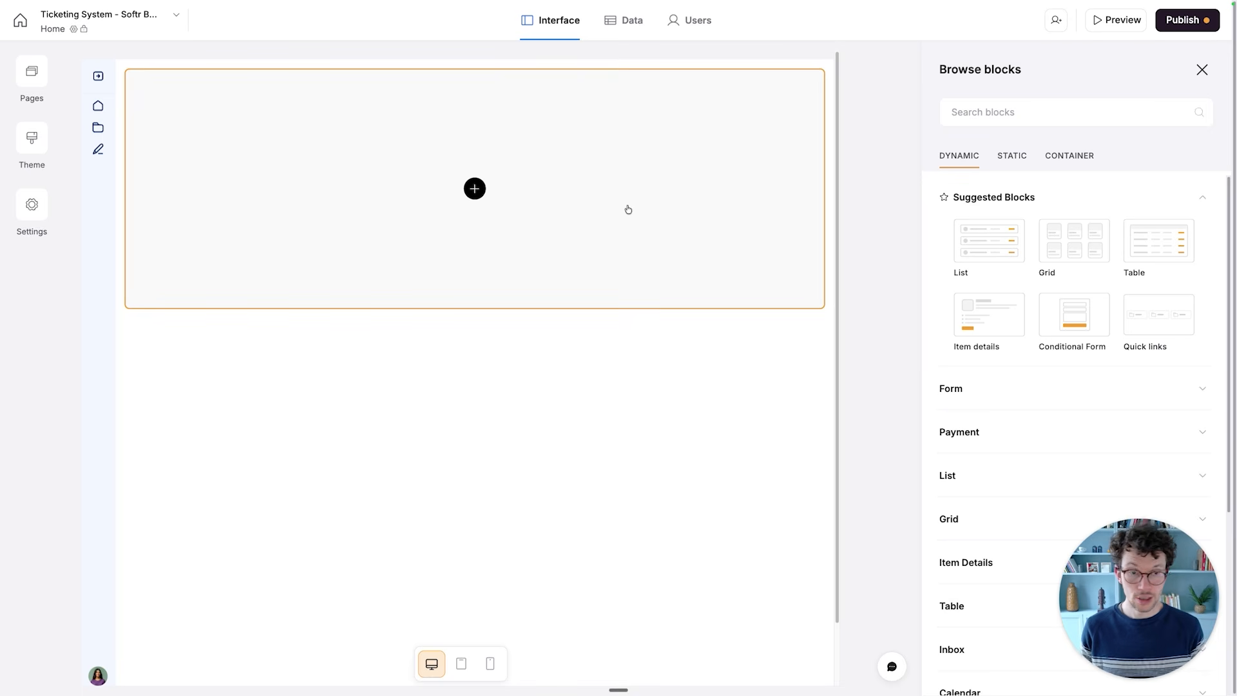
pyautogui.click(1011, 120)
pyautogui.write('kan')
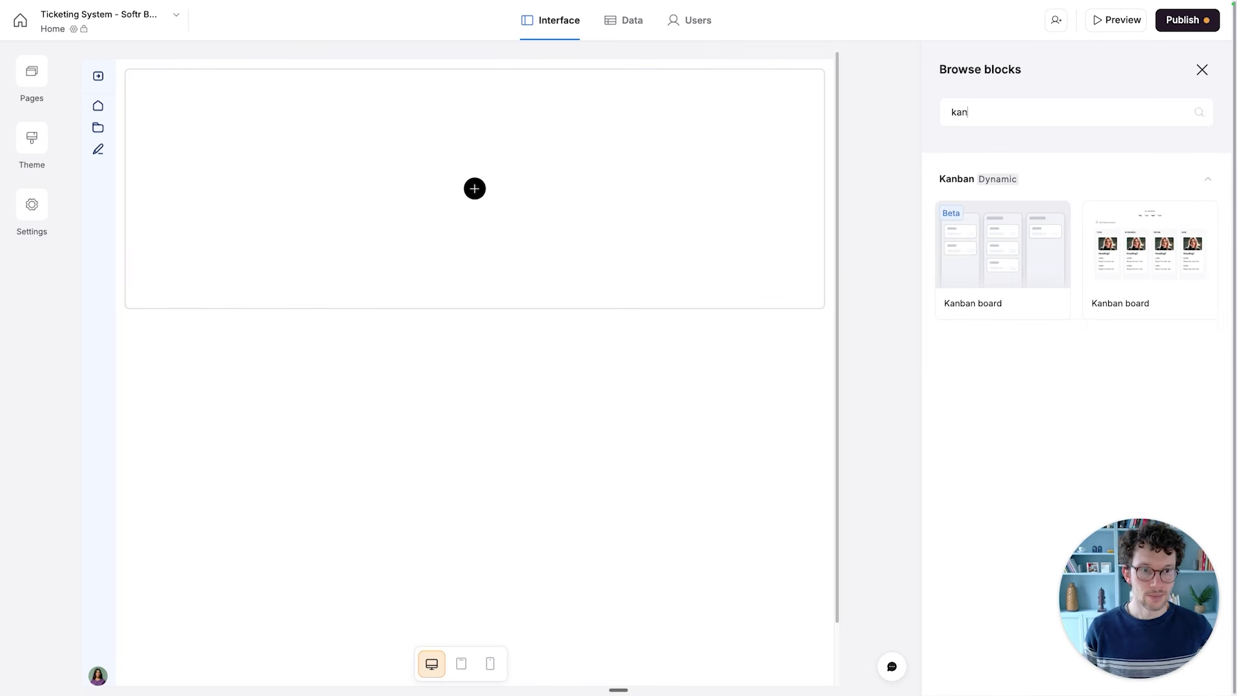
pyautogui.moveTo(983, 241)
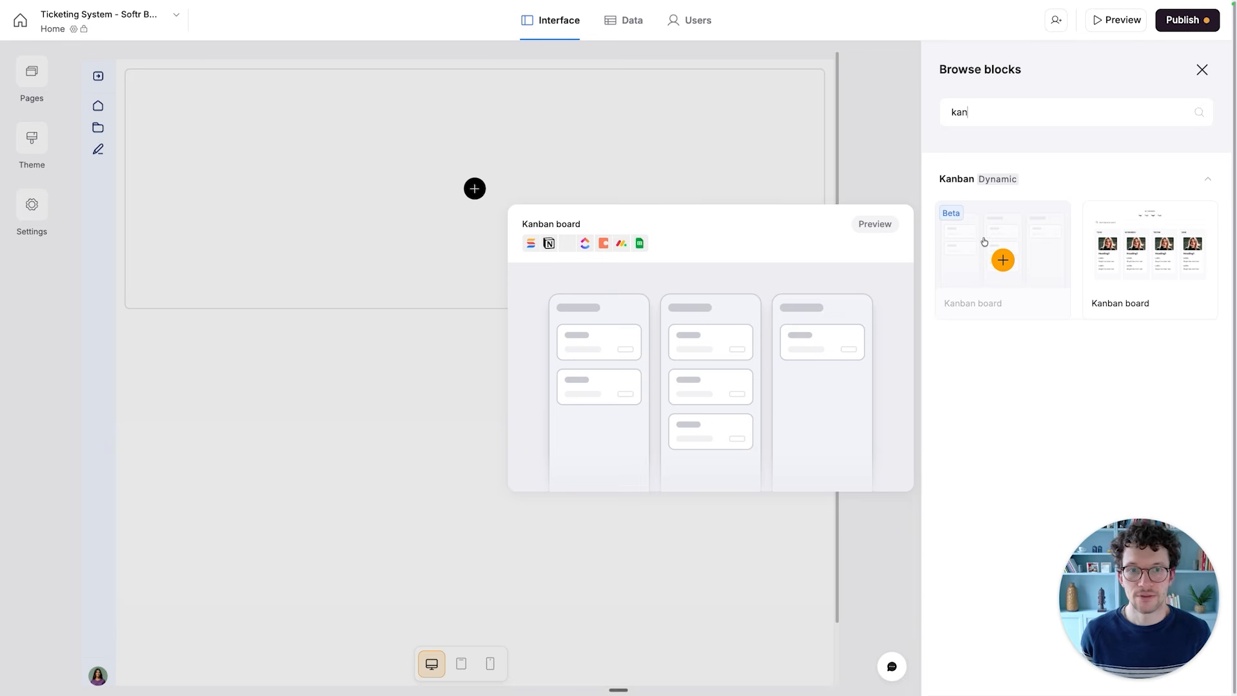
pyautogui.click(1003, 260)
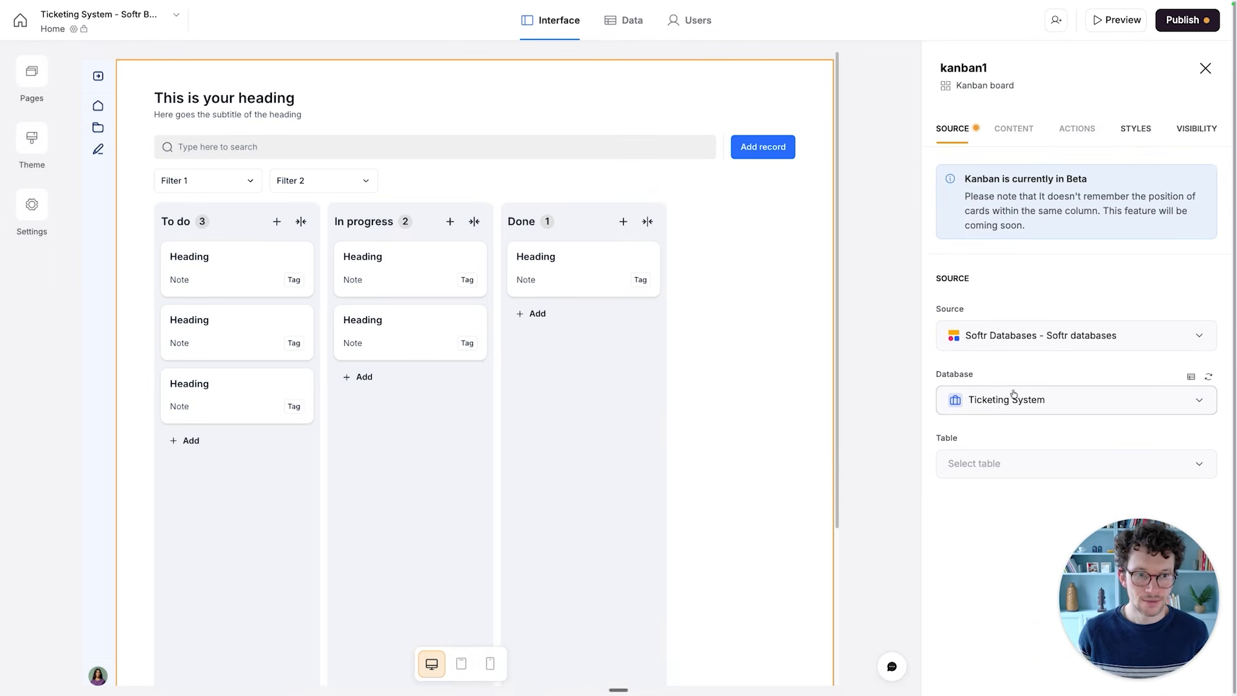
pyautogui.click(995, 463)
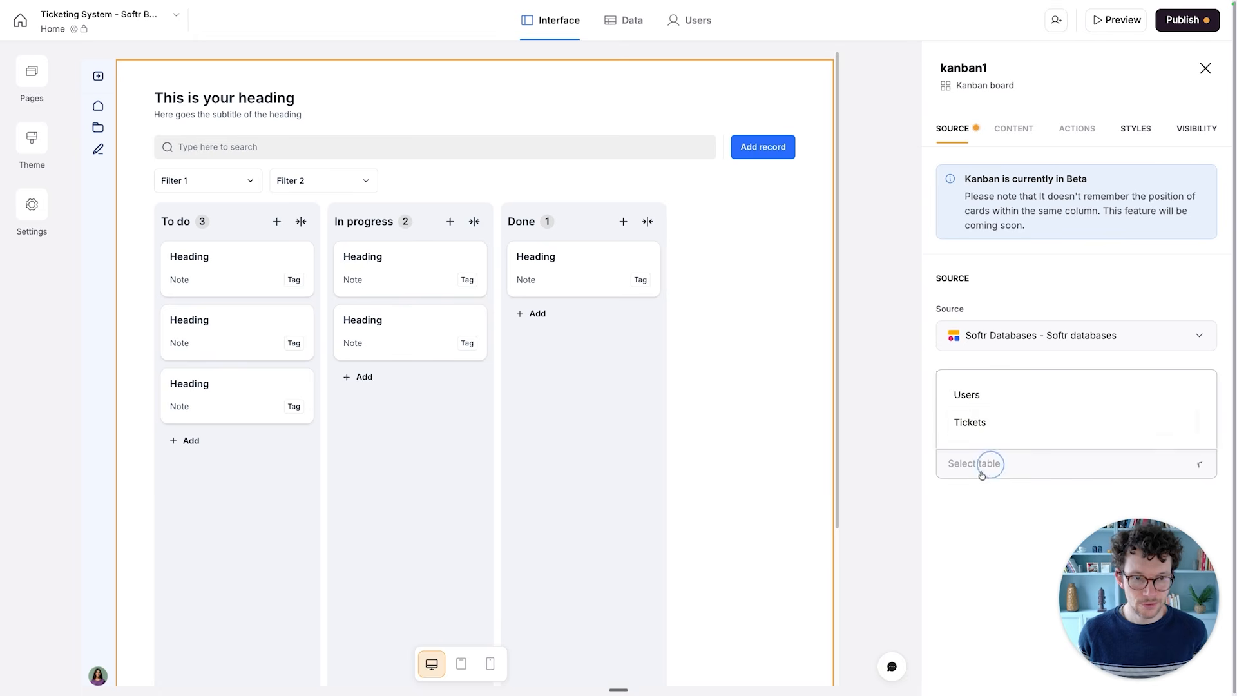
pyautogui.click(984, 424)
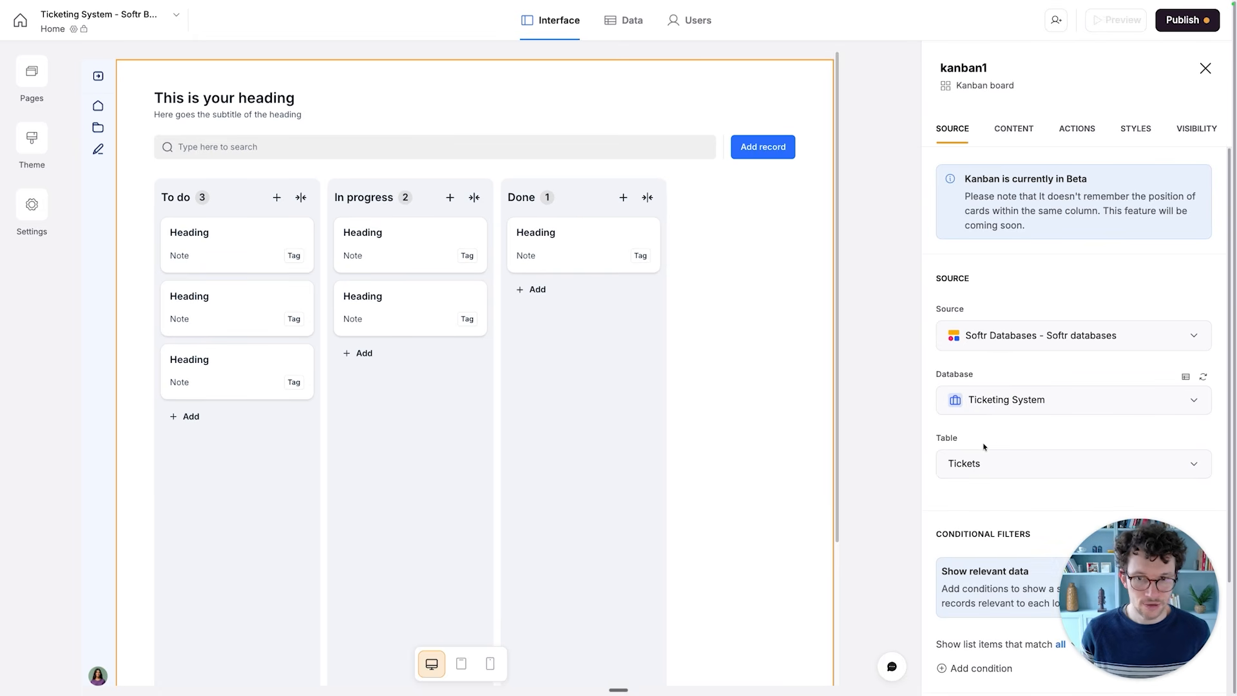
# - Add a conditional filter to the Kanban board on the Status field with the "Includes none of" operator
pyautogui.scroll(-3, 990, 438)
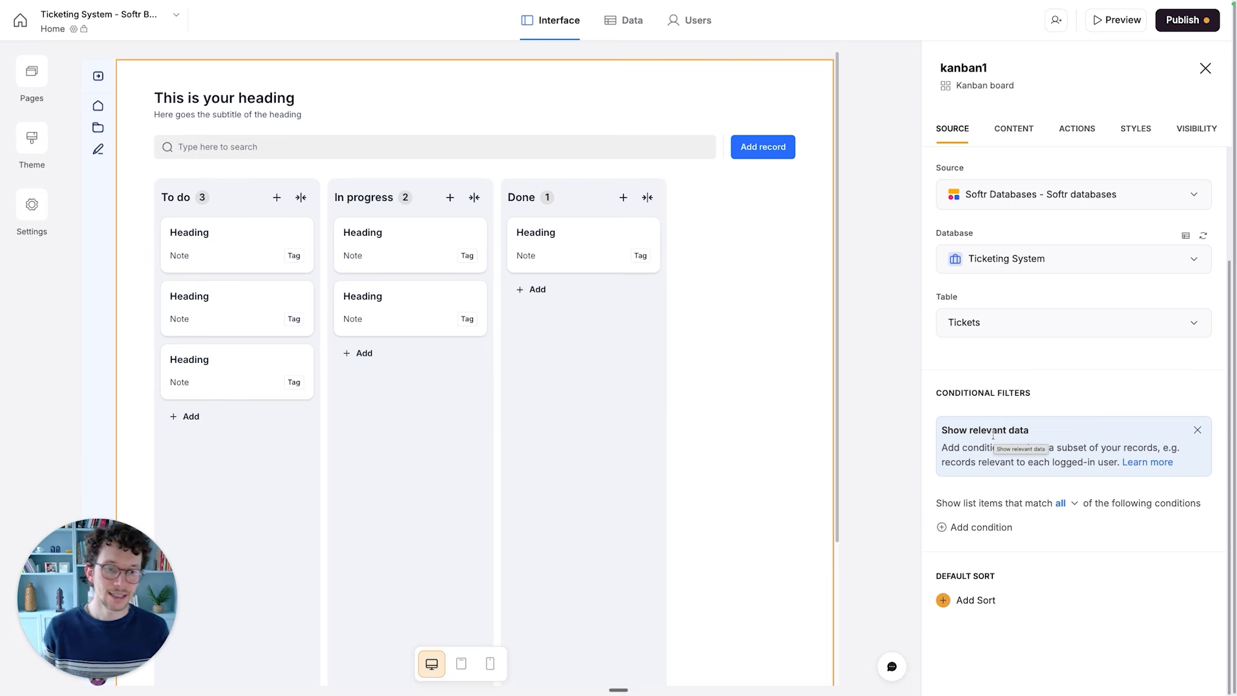
pyautogui.click(968, 529)
pyautogui.scroll(-2, 982, 525)
pyautogui.click(1000, 455)
pyautogui.scroll(-2, 984, 593)
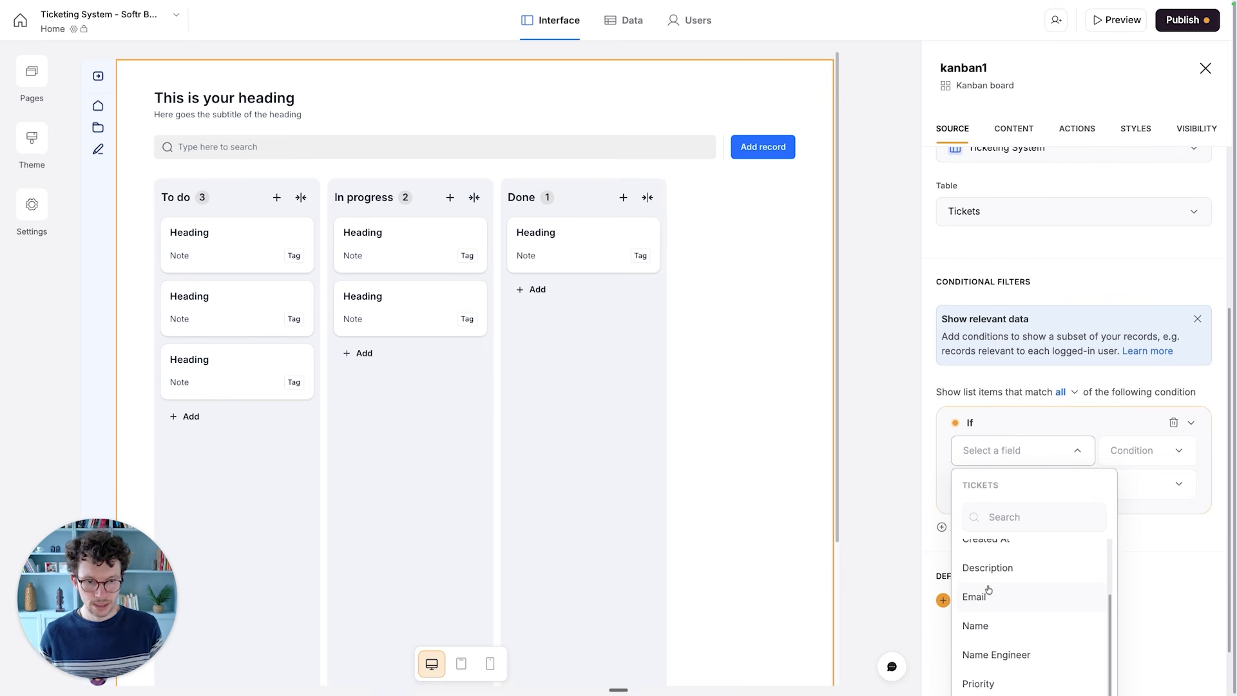
pyautogui.write('stat')
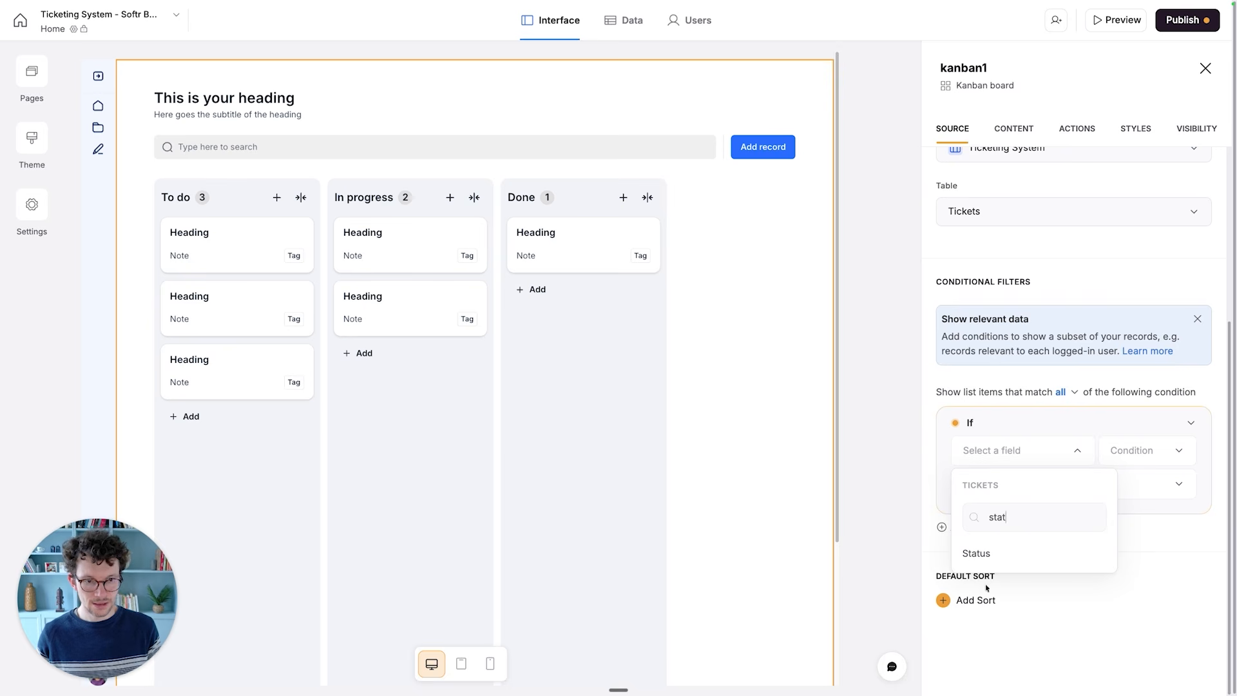
pyautogui.click(976, 553)
pyautogui.click(1075, 484)
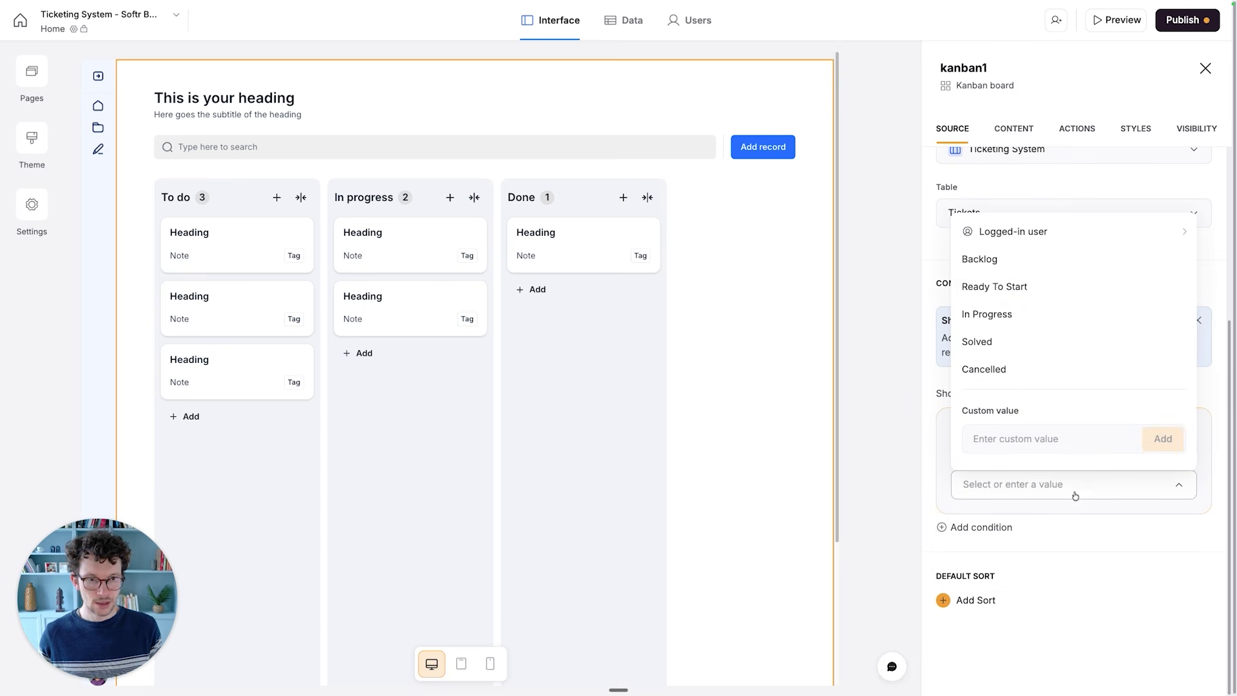
pyautogui.click(1071, 532)
pyautogui.click(1139, 454)
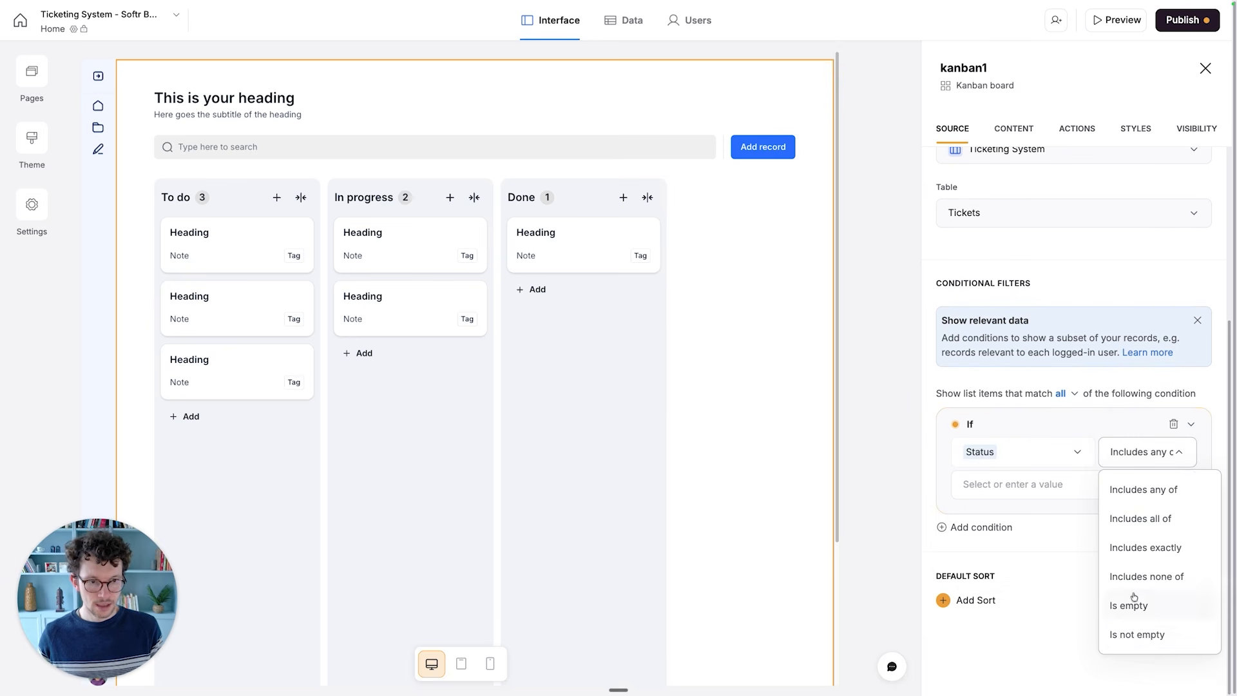
pyautogui.click(1154, 578)
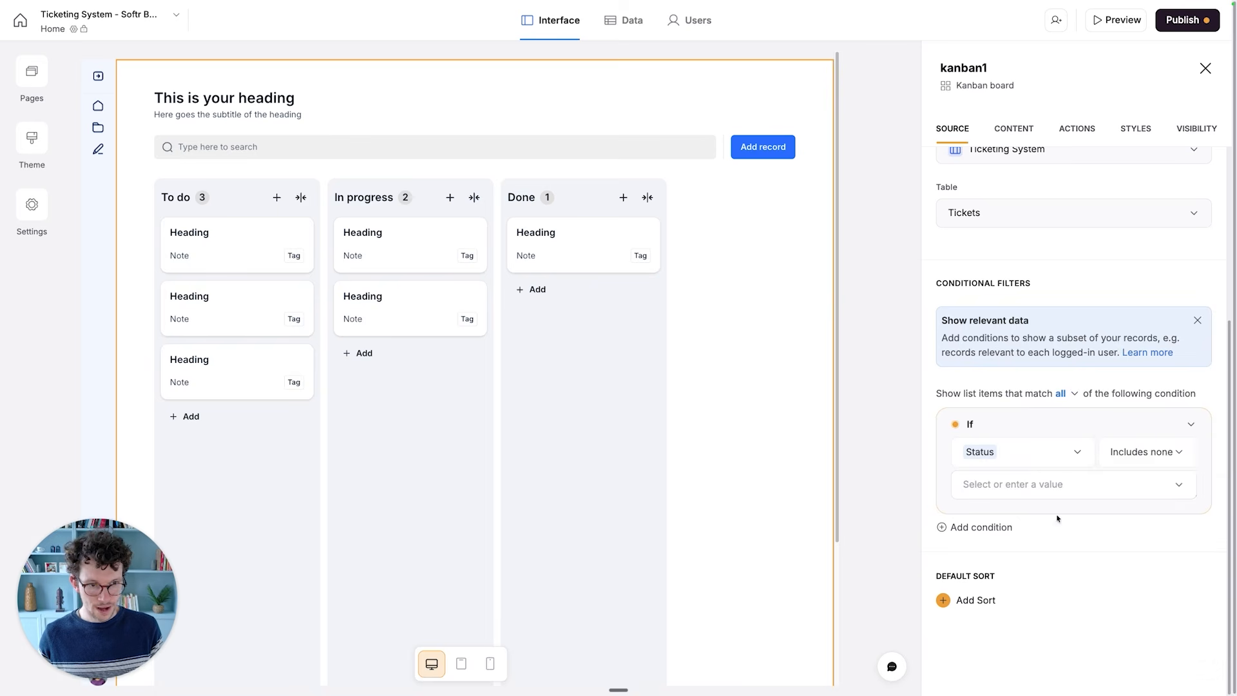
# - Set Backlog, Solved and Cancelled as the values of the Status filter condition
pyautogui.click(1050, 484)
pyautogui.click(992, 258)
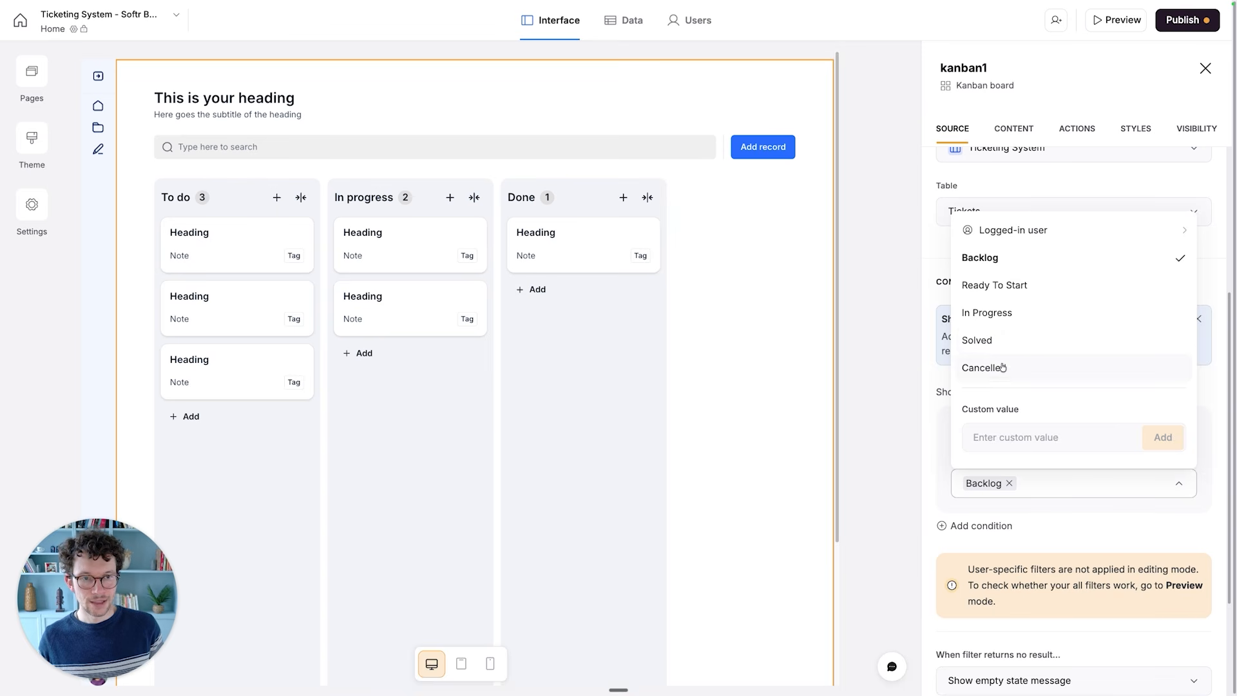
pyautogui.click(999, 348)
pyautogui.click(1004, 370)
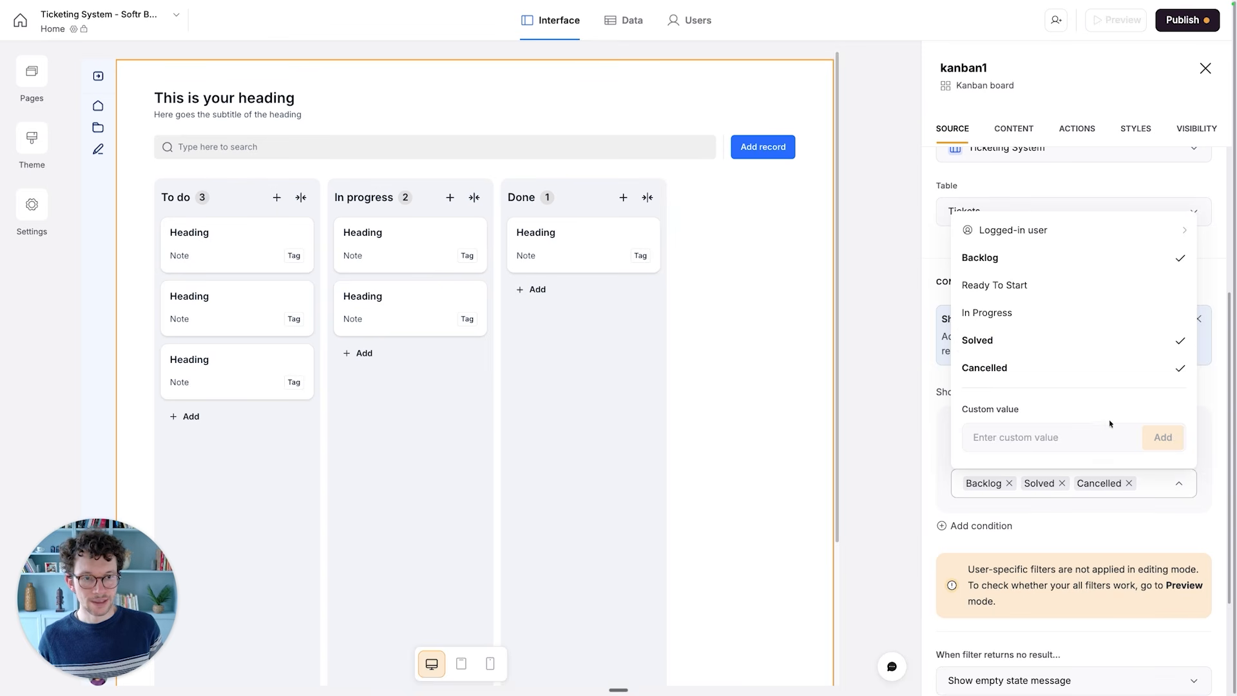
pyautogui.click(1119, 536)
# - Add a second filter condition requiring Assigned Engineer to include any of the logged-in user's Email
pyautogui.scroll(-1, 1028, 483)
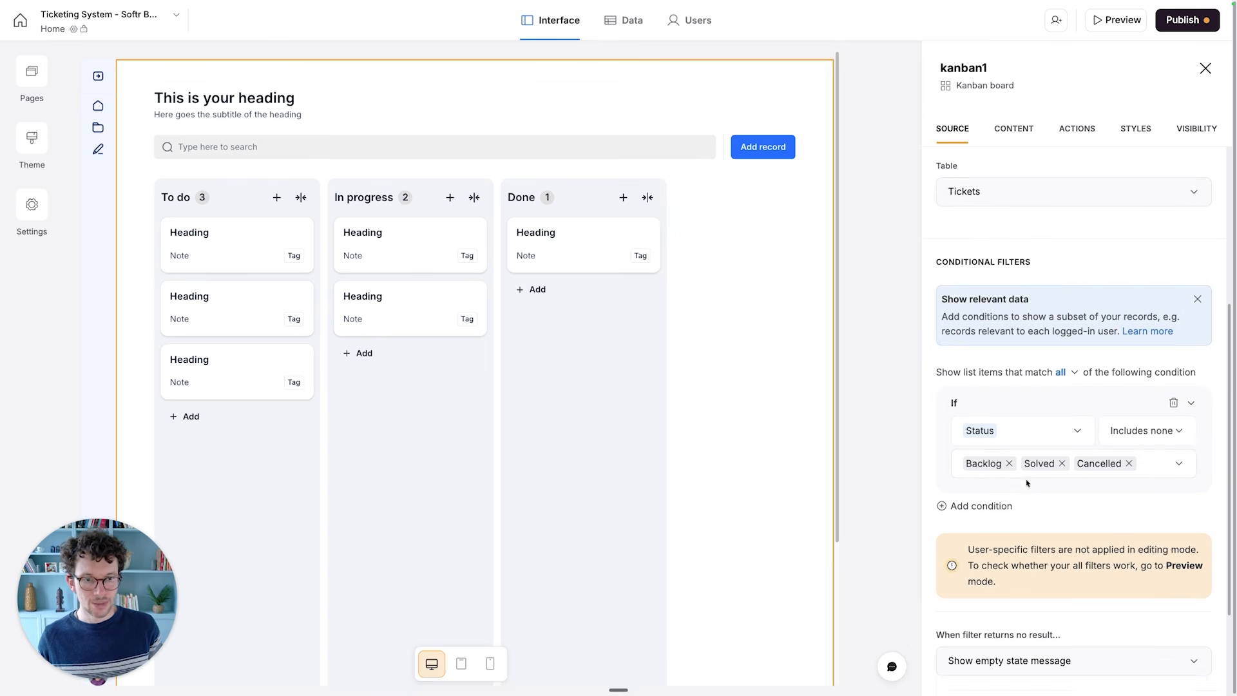
pyautogui.click(995, 509)
pyautogui.click(1006, 539)
pyautogui.scroll(-1, 1009, 506)
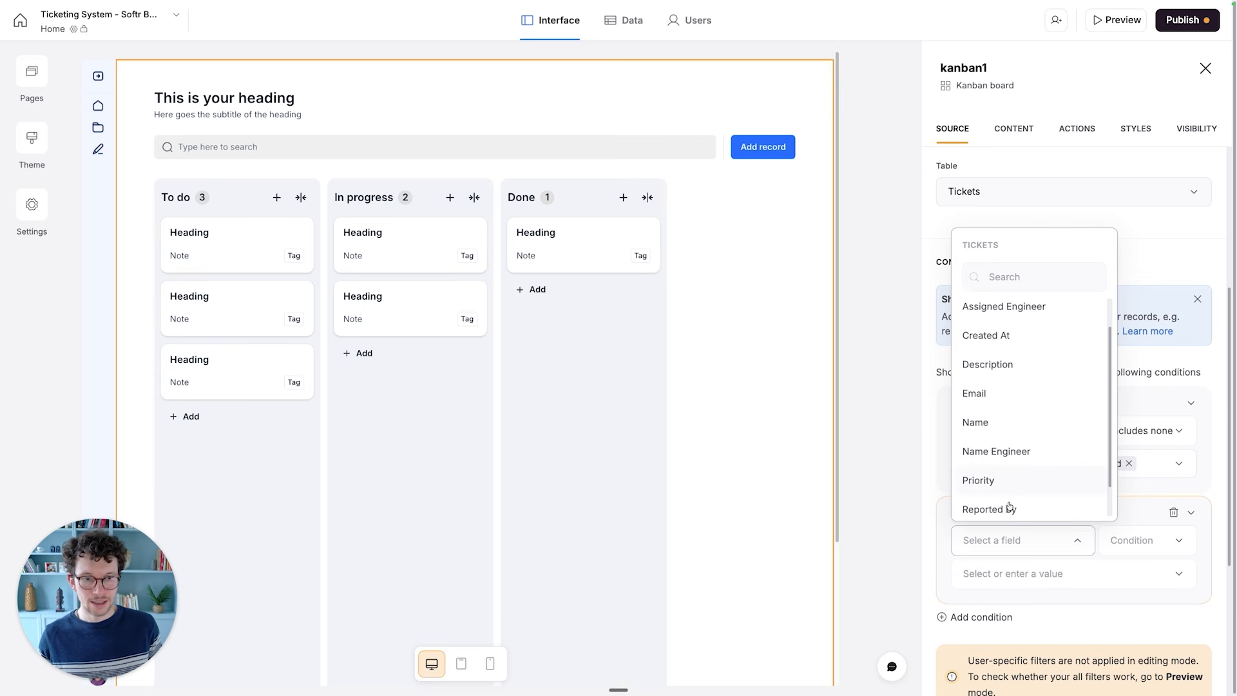
pyautogui.scroll(-1, 1010, 507)
pyautogui.scroll(2, 1012, 468)
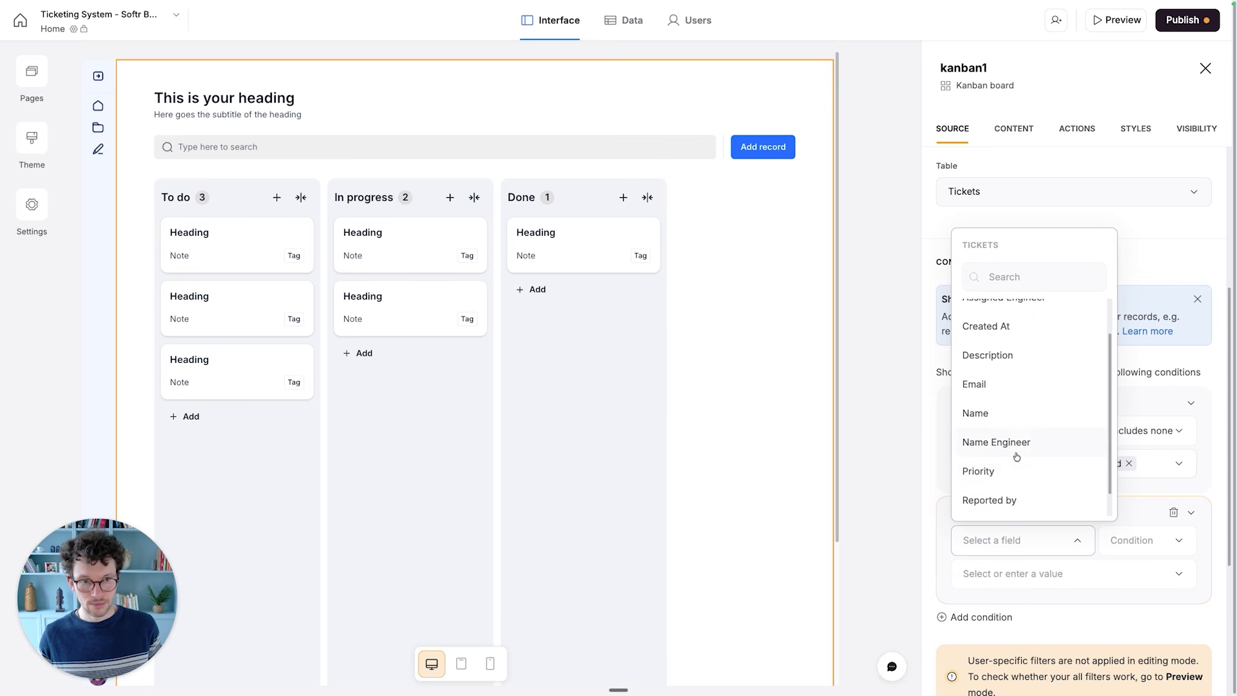
pyautogui.click(1006, 342)
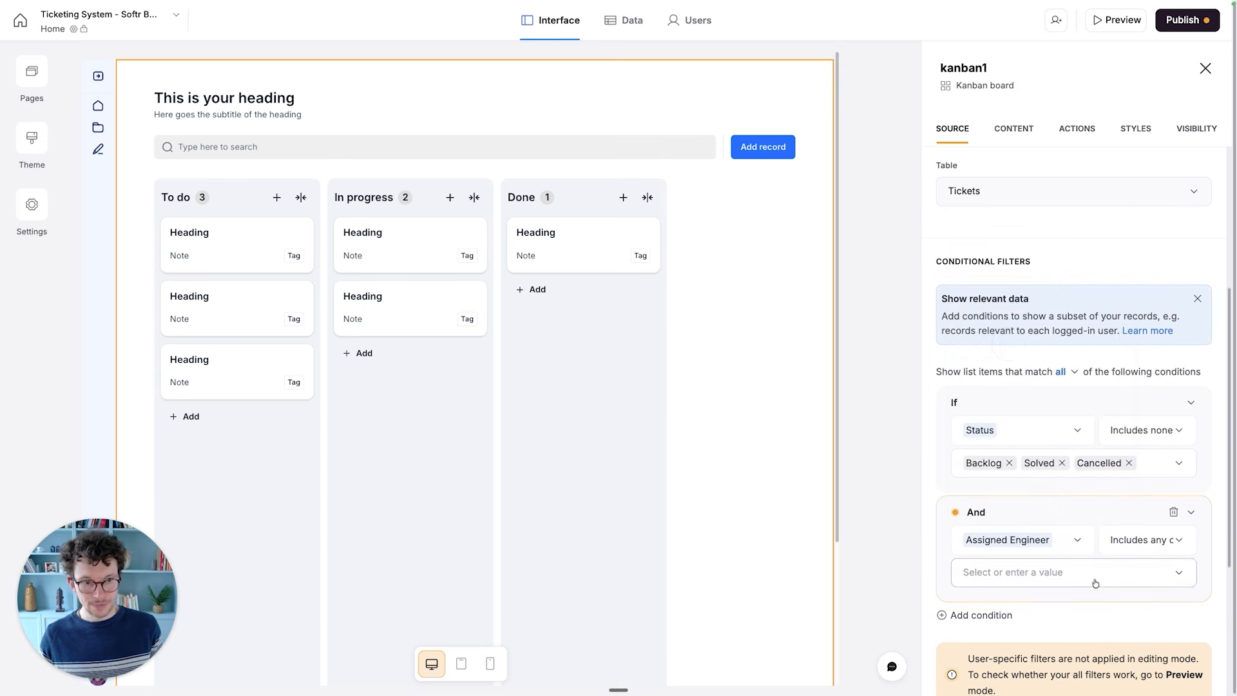
pyautogui.scroll(-3, 1089, 567)
pyautogui.click(1005, 415)
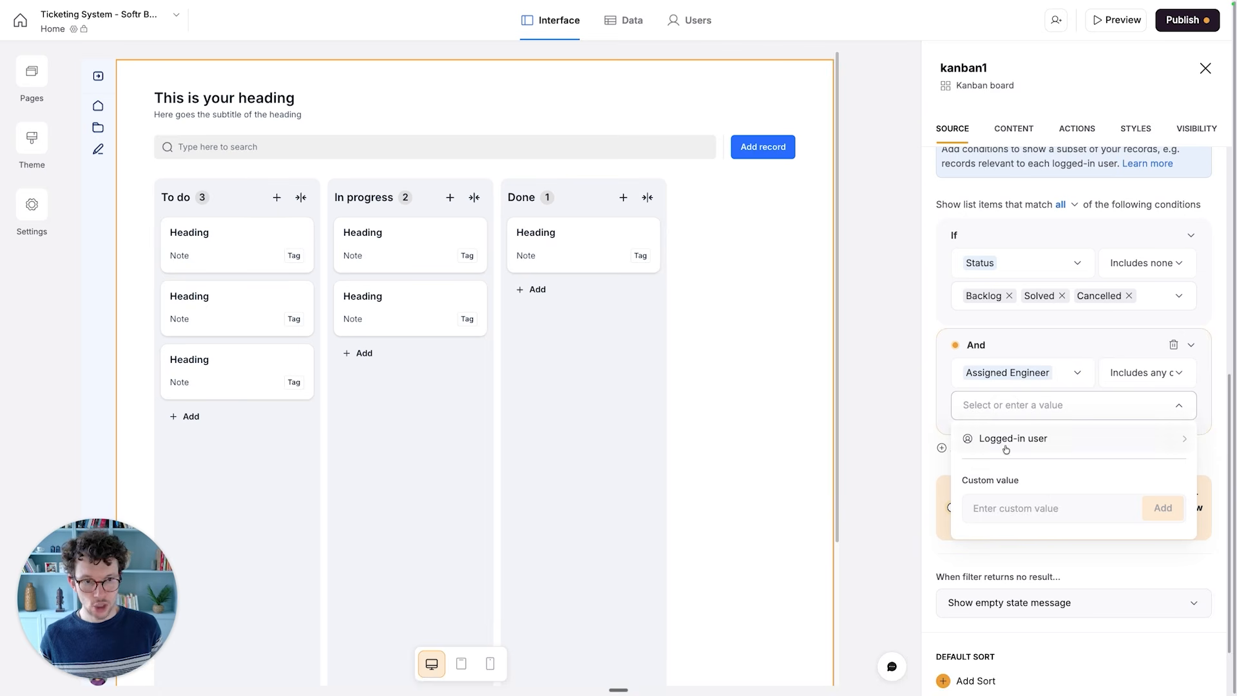
pyautogui.click(1006, 436)
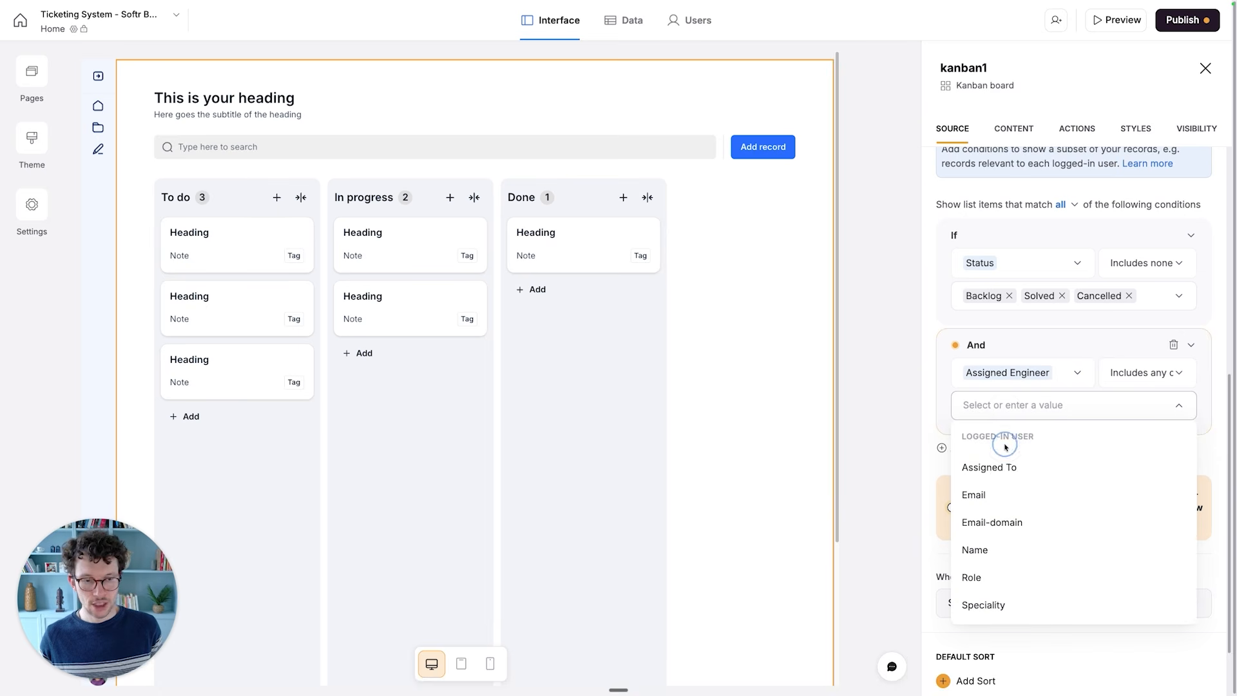
pyautogui.click(982, 497)
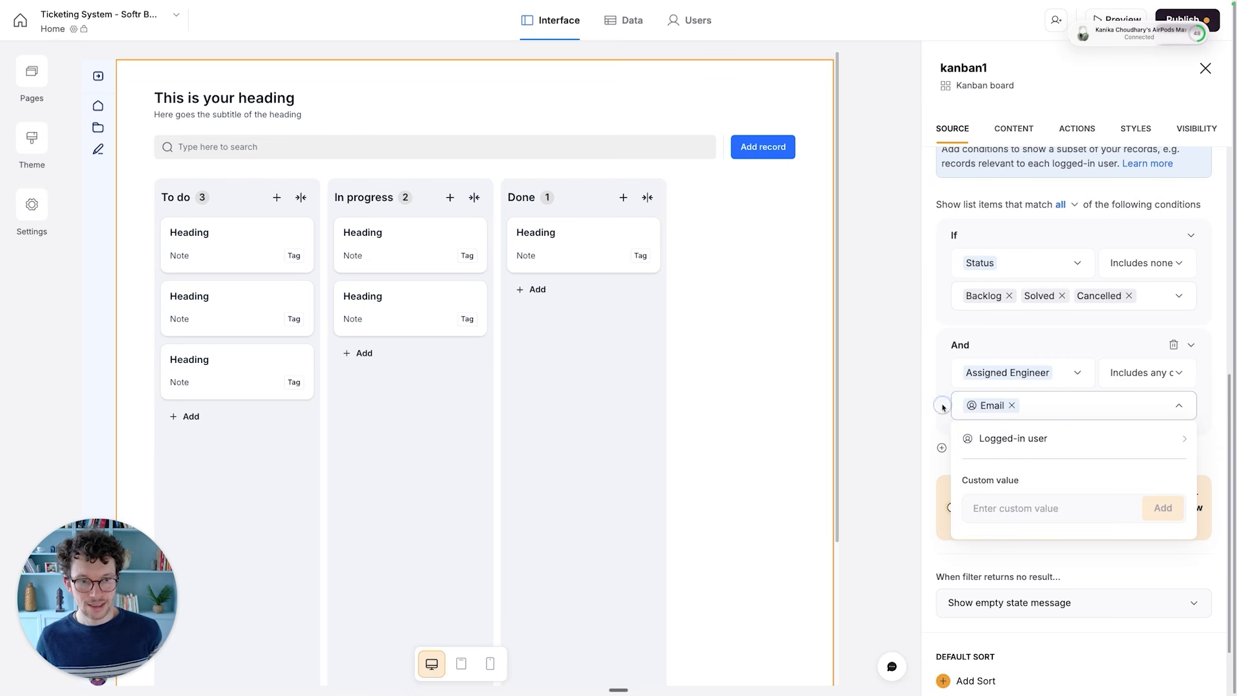
pyautogui.click(1028, 410)
# - Turn off the Kanban board's title and subtitle and group its cards by Status
pyautogui.scroll(2, 1033, 444)
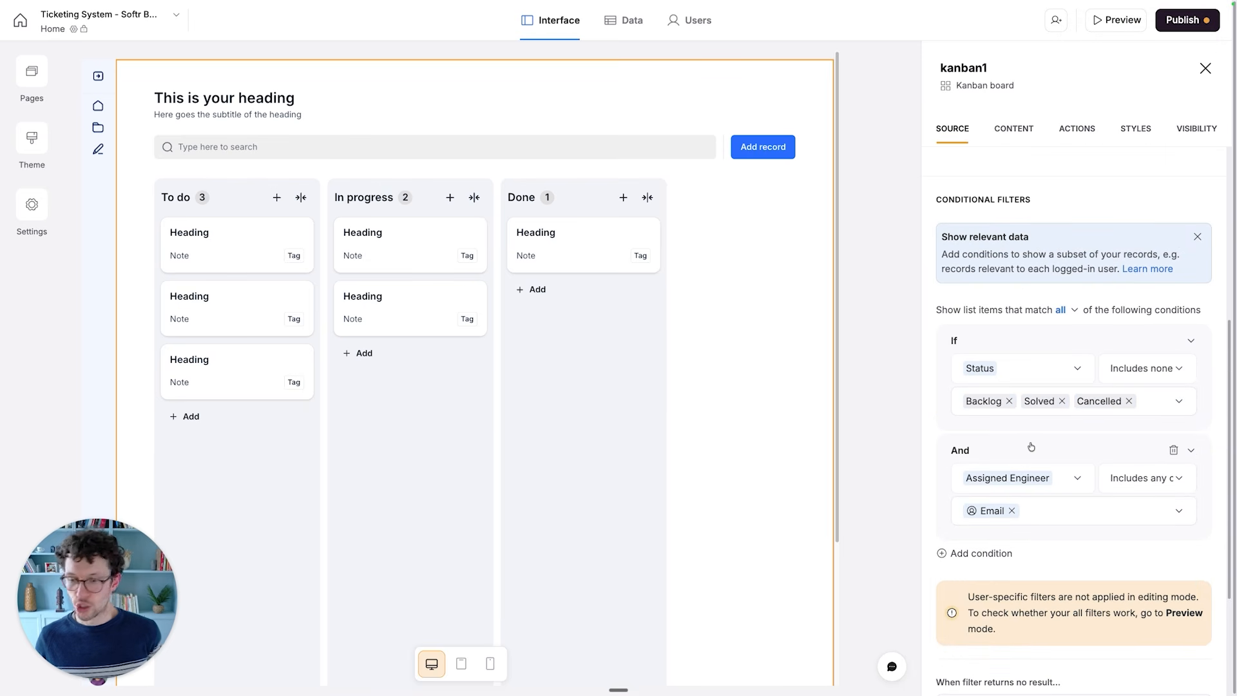
pyautogui.scroll(1, 988, 314)
pyautogui.scroll(5, 988, 313)
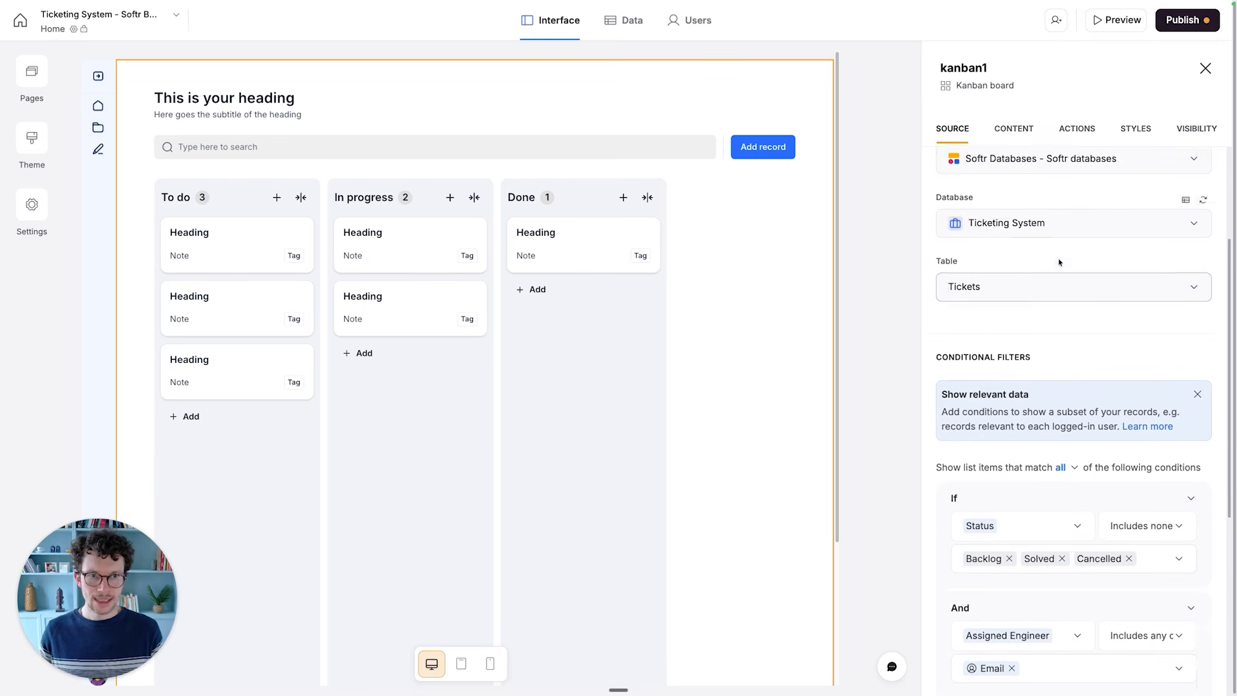
pyautogui.click(1009, 127)
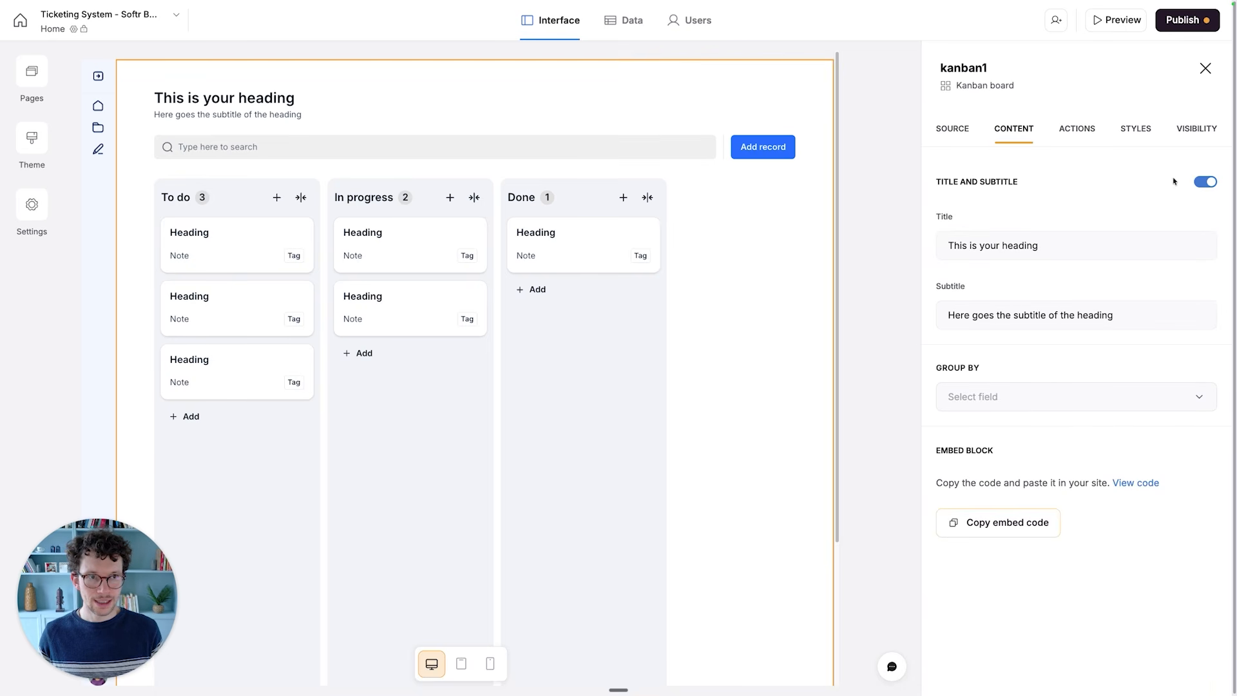
pyautogui.click(1205, 184)
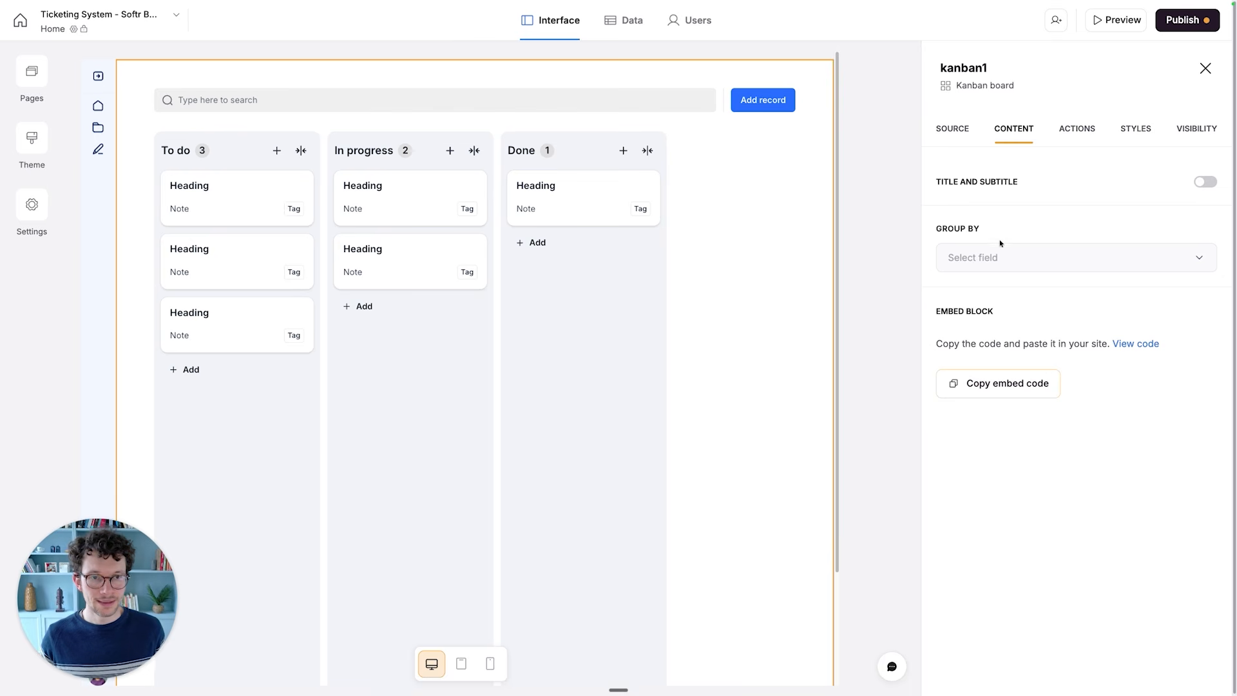
pyautogui.click(988, 253)
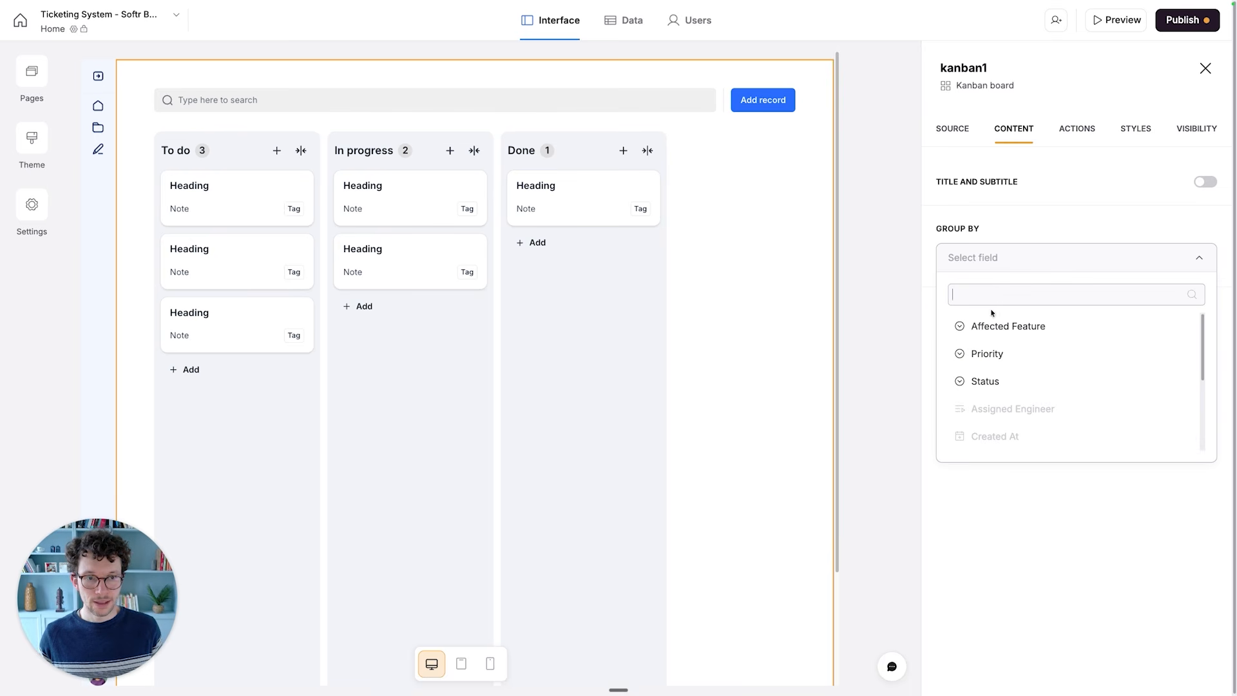
pyautogui.click(983, 380)
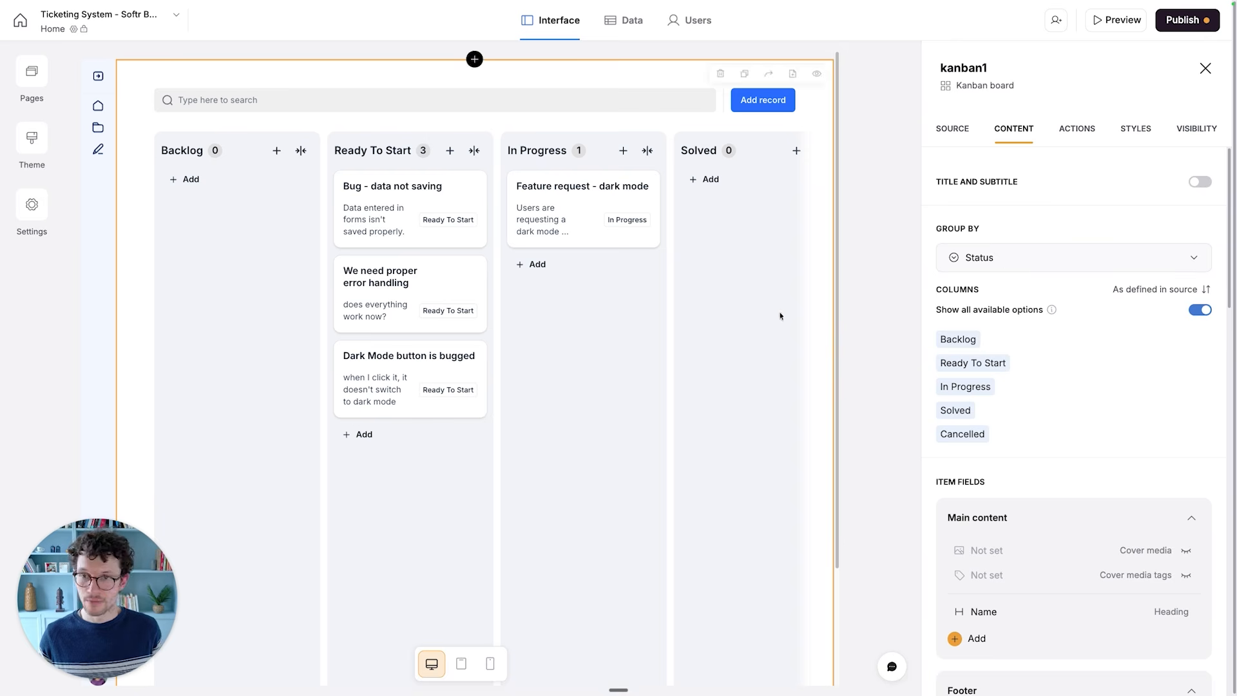
pyautogui.scroll(-1, 966, 305)
pyautogui.scroll(-1, 999, 293)
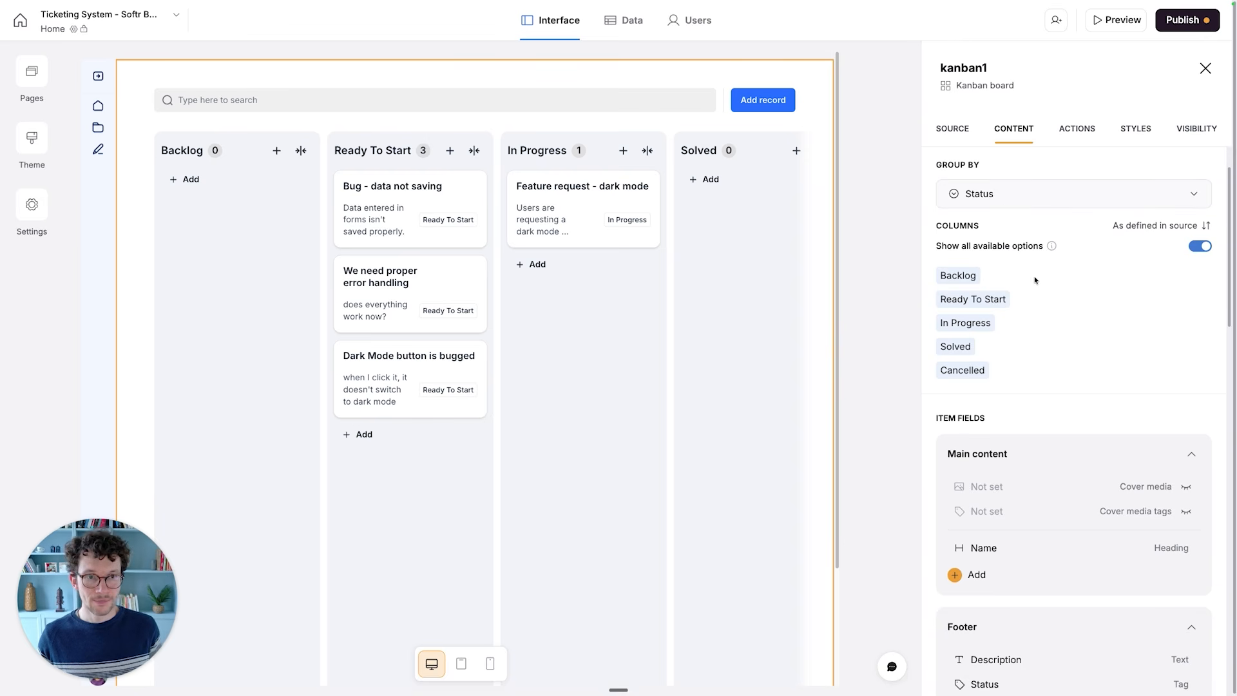
# - Stop showing all available Status options as columns and remove the Backlog and Cancelled columns from the Kanban board
pyautogui.scroll(-1, 1041, 258)
pyautogui.moveTo(1049, 241)
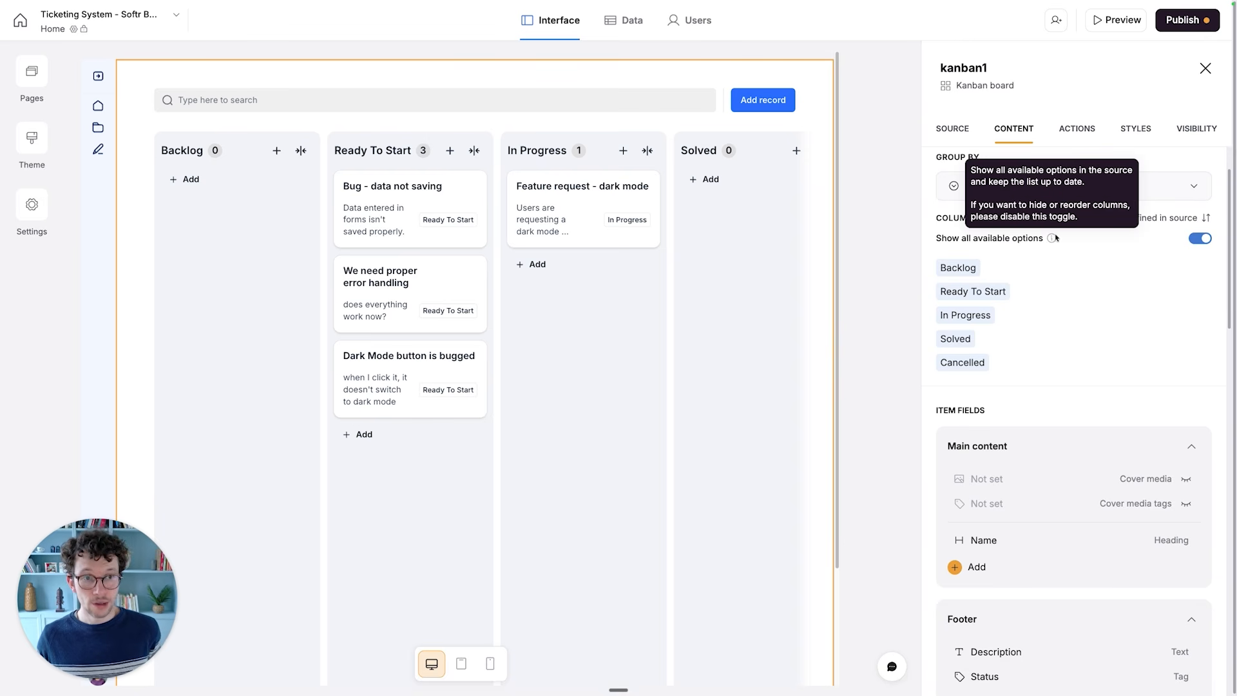
pyautogui.click(1197, 239)
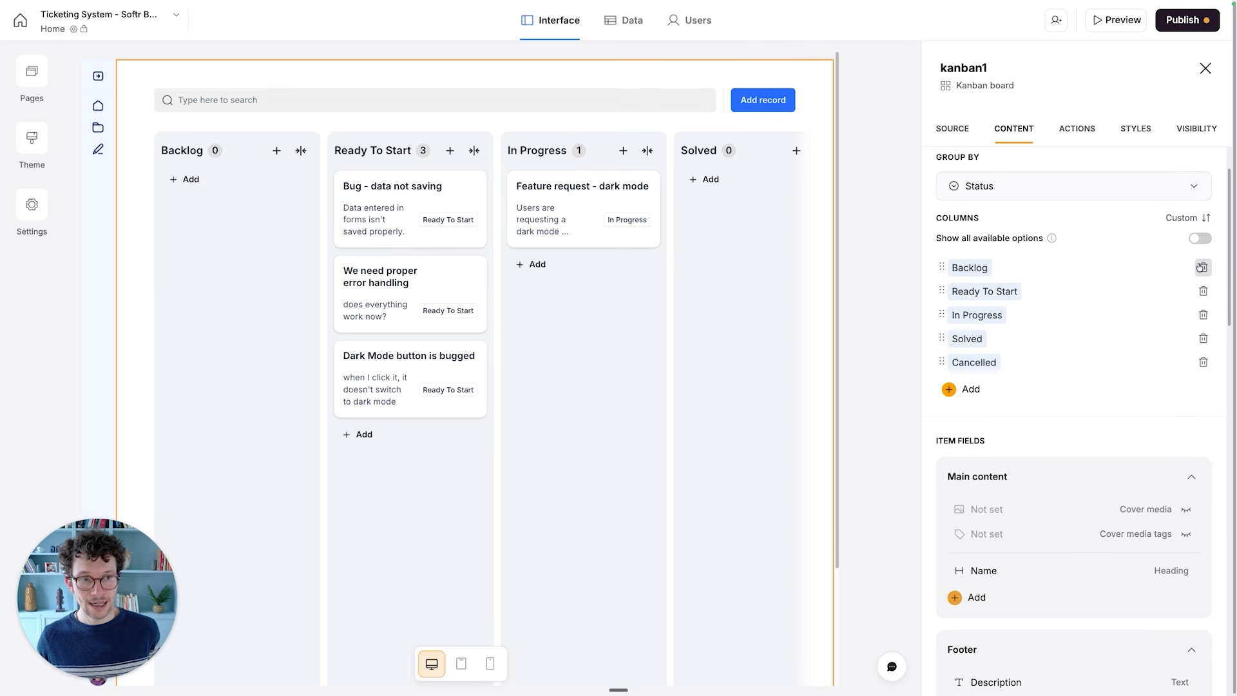
pyautogui.click(1204, 268)
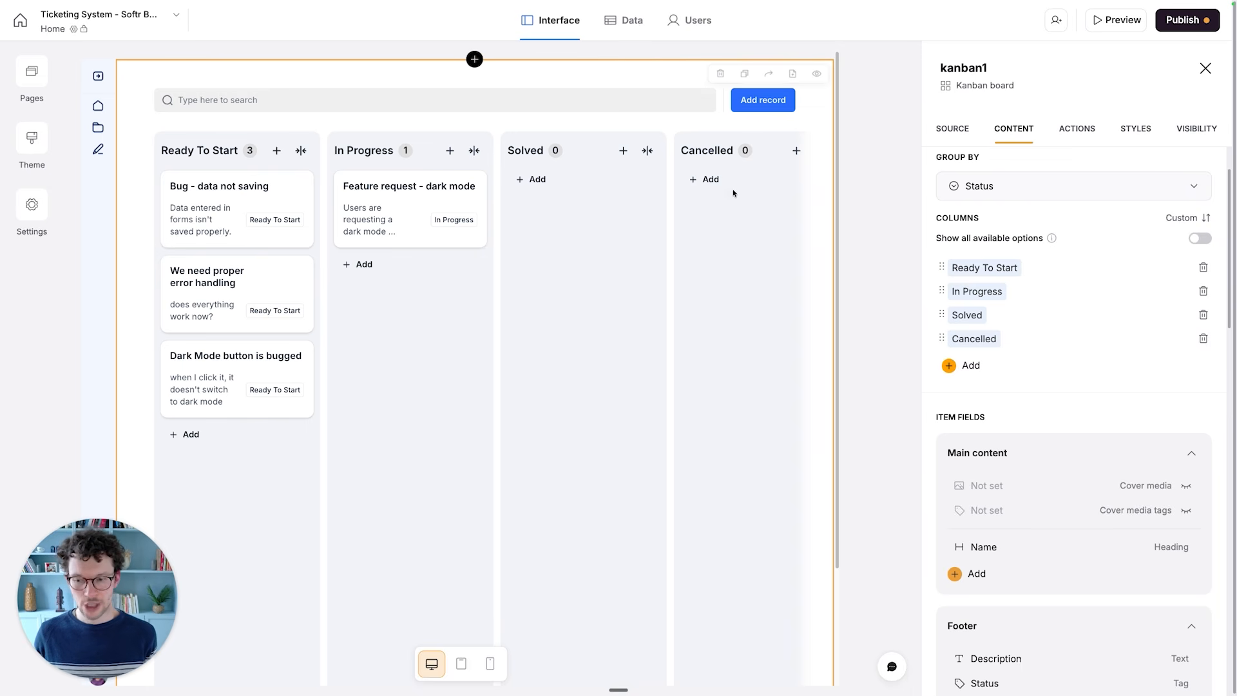
pyautogui.click(1203, 338)
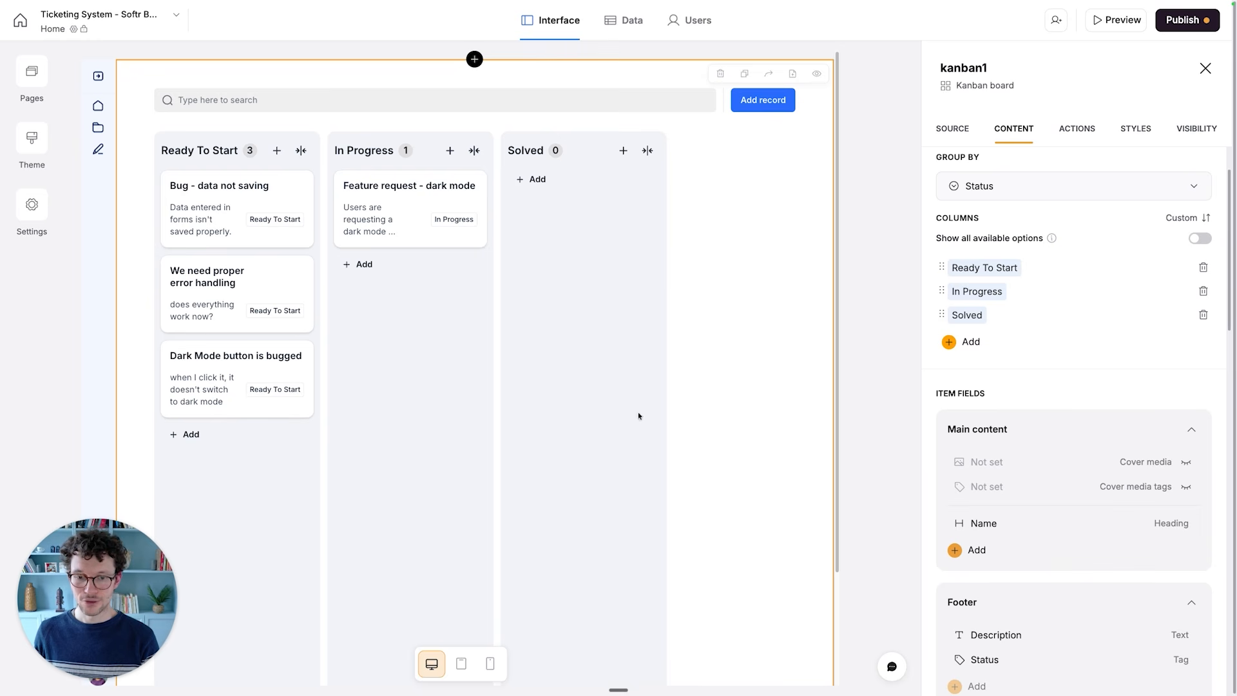
# - Remove the Status field from the card footer and add a divider below Name in the main content
pyautogui.scroll(-3, 987, 277)
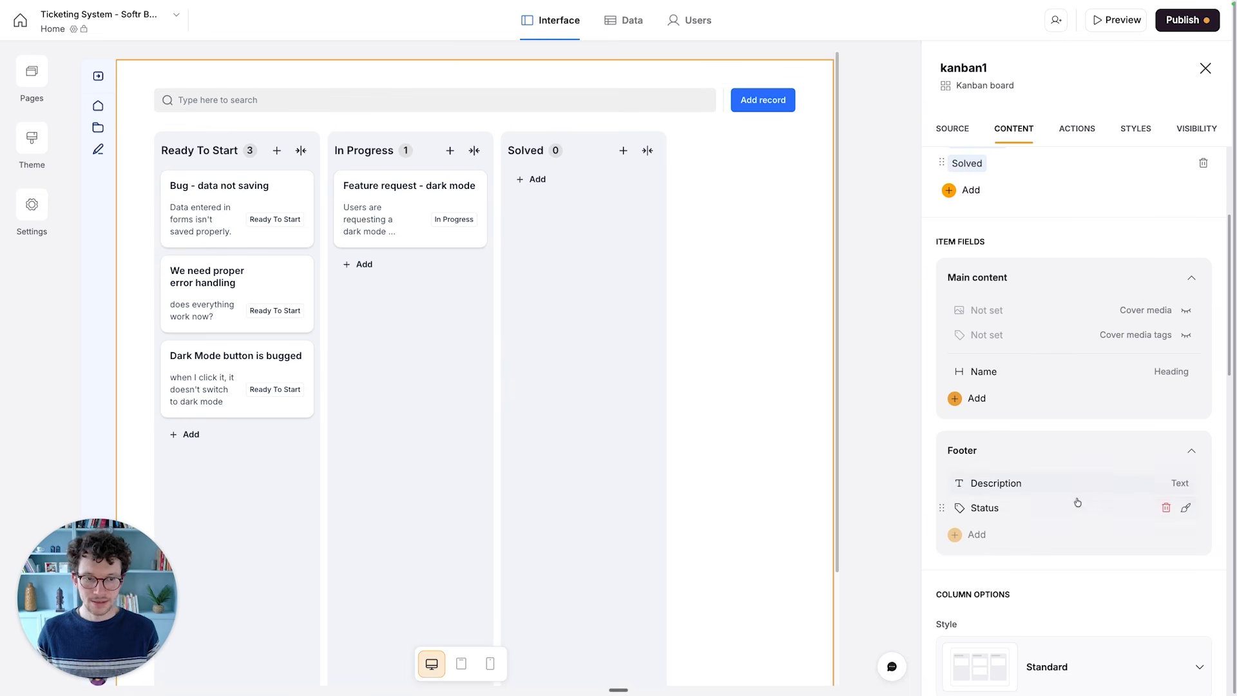
pyautogui.click(1164, 506)
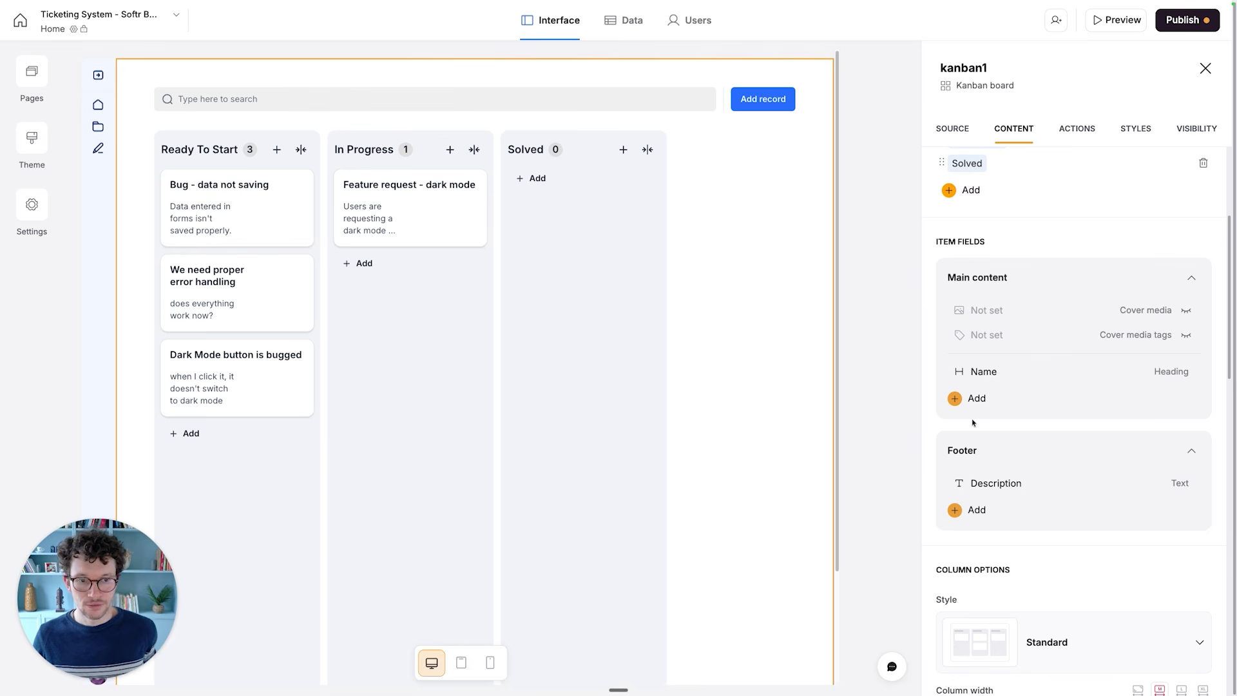
pyautogui.moveTo(956, 483); pyautogui.dragTo(981, 480)
pyautogui.click(961, 398)
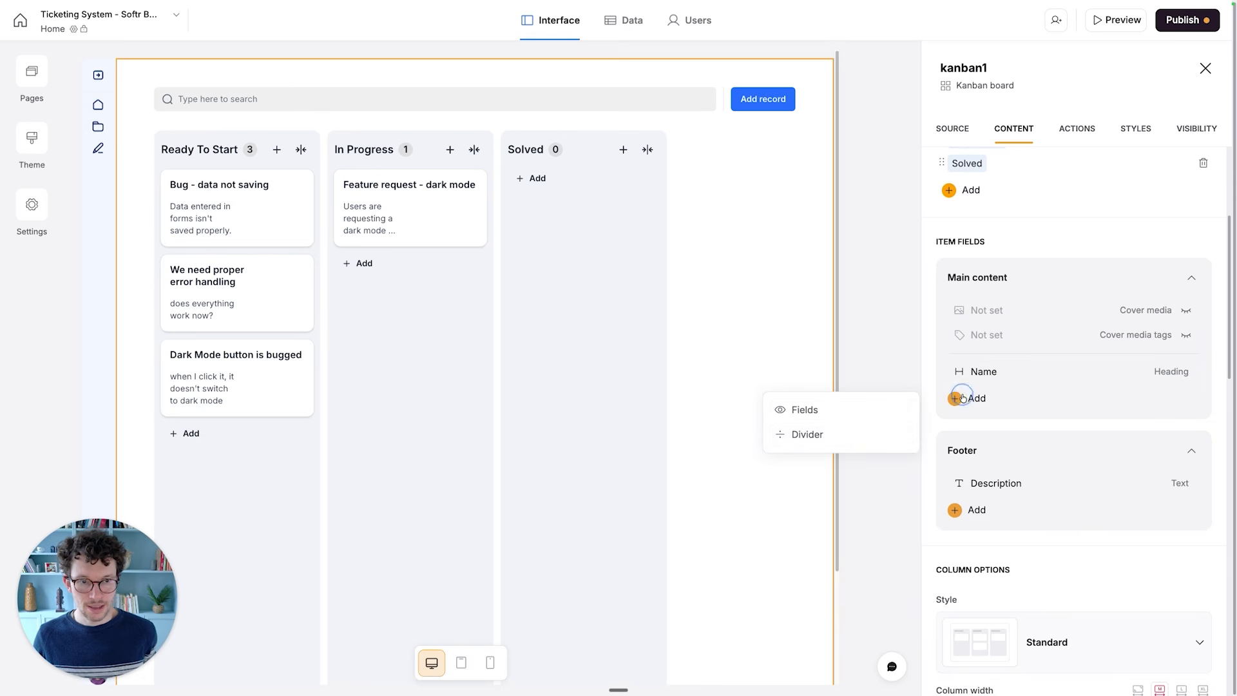
pyautogui.click(814, 436)
# - Add the Description and Priority fields to the main content of the Kanban cards
pyautogui.click(955, 423)
pyautogui.click(849, 435)
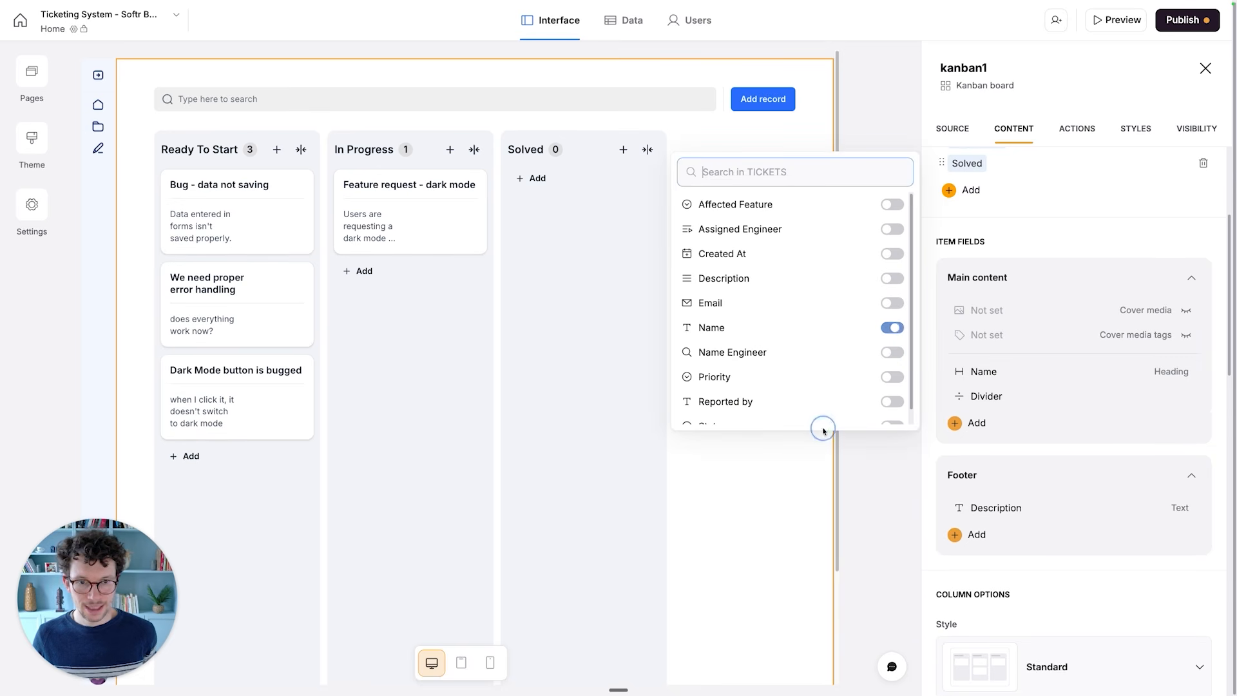
pyautogui.click(897, 280)
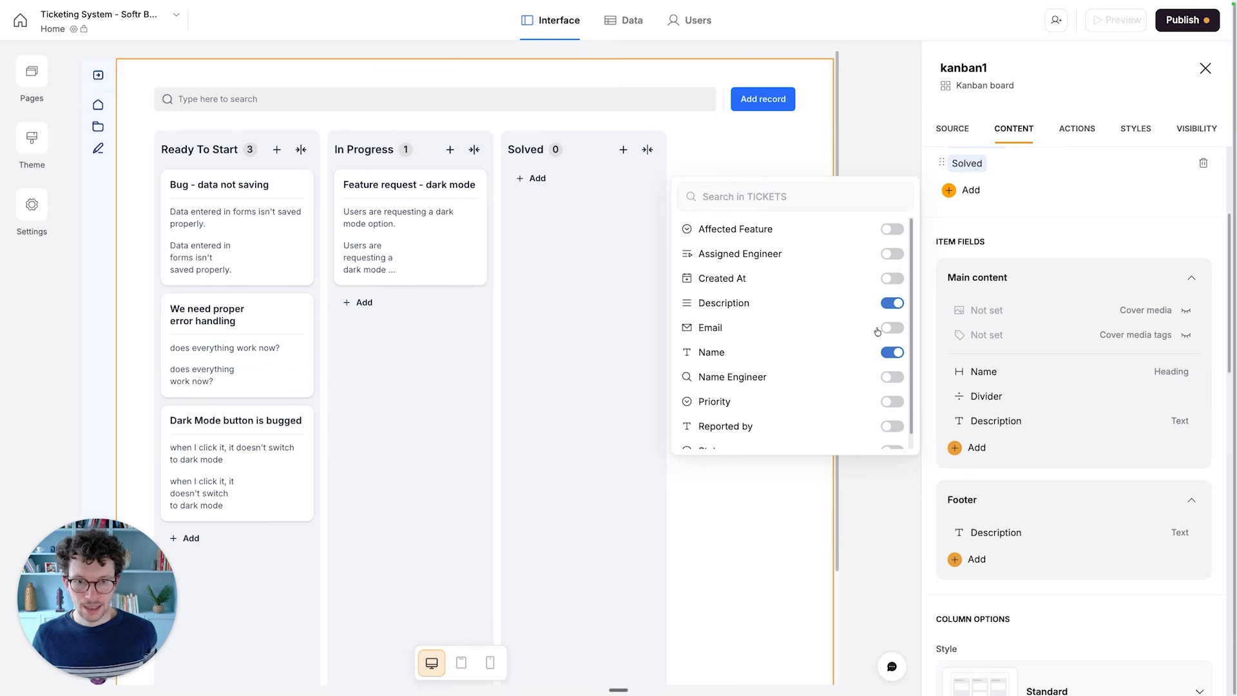
pyautogui.click(890, 406)
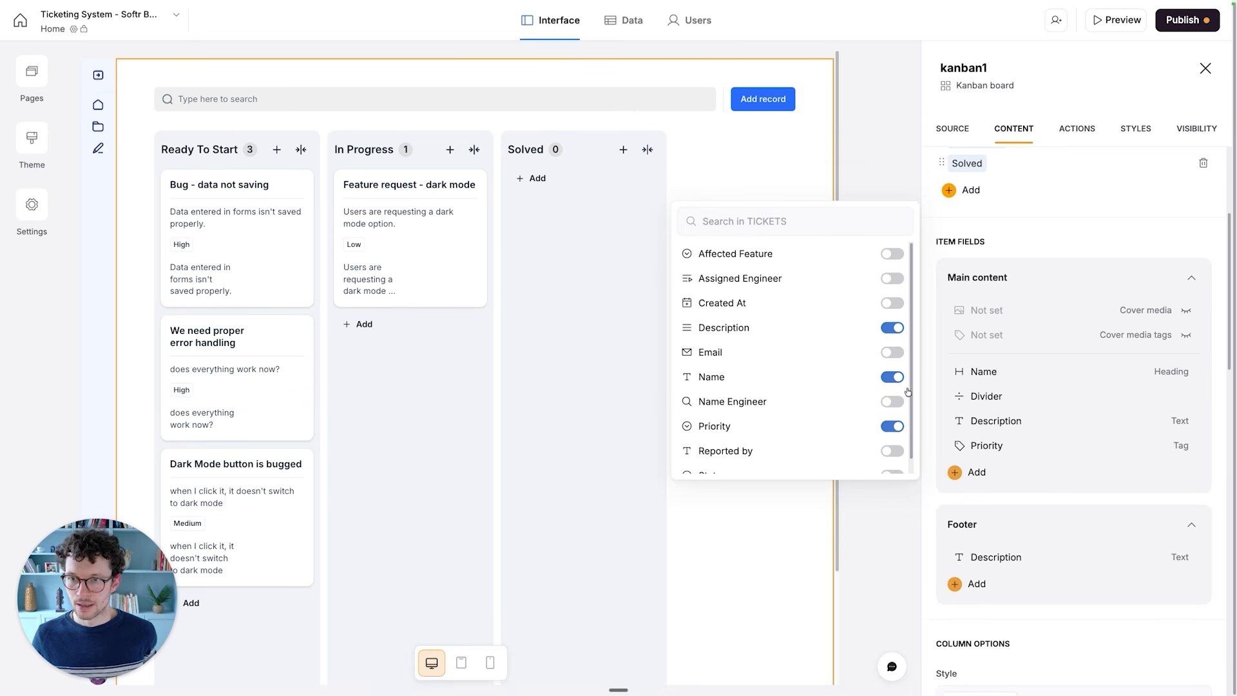
# - Remove the duplicate Description field from the footer of the Kanban cards
pyautogui.click(1003, 416)
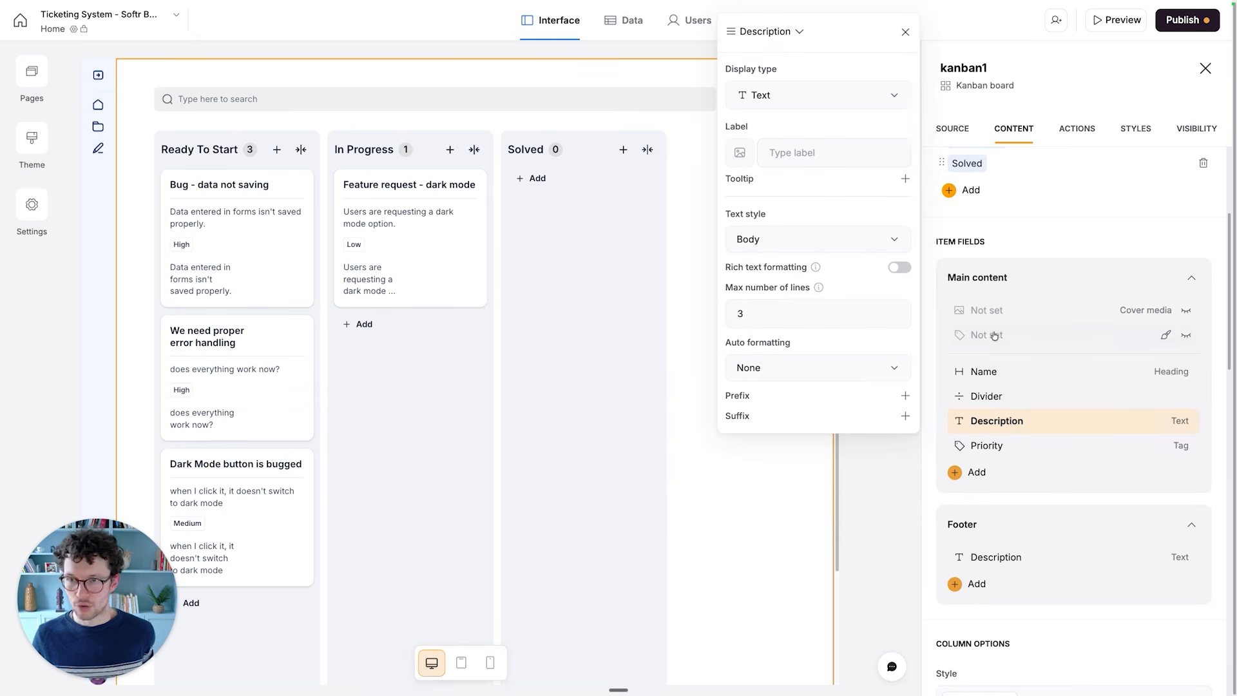
pyautogui.click(1004, 242)
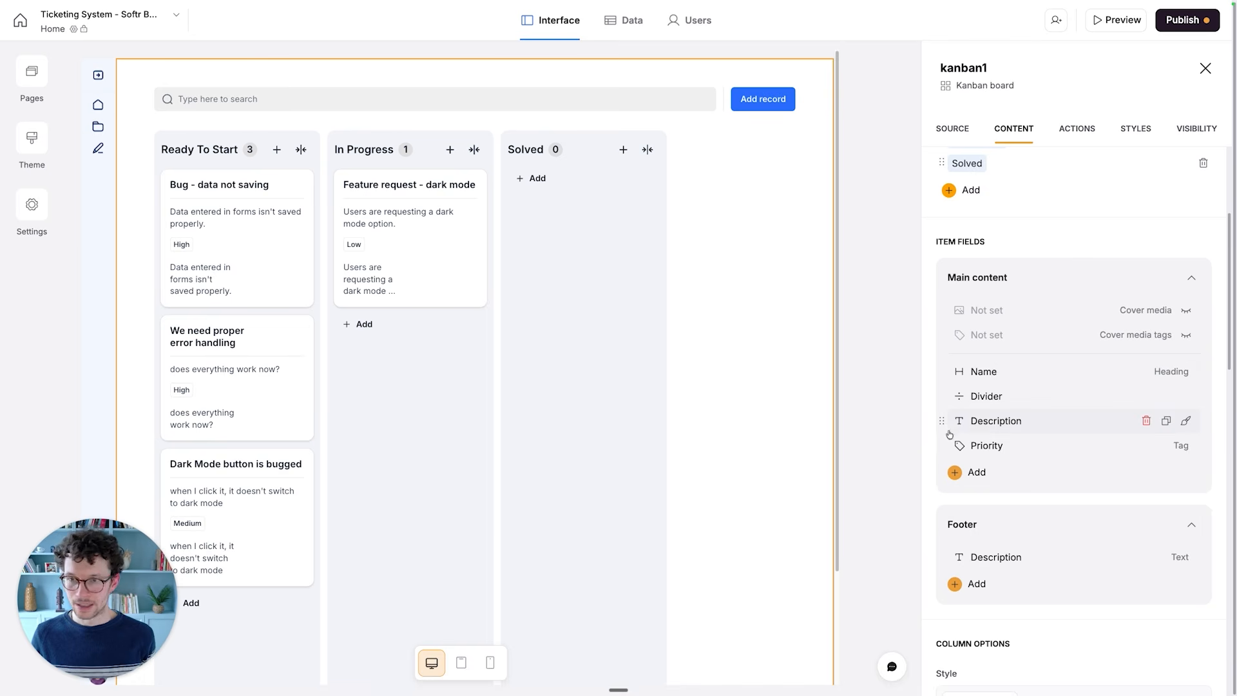
pyautogui.scroll(-1, 997, 498)
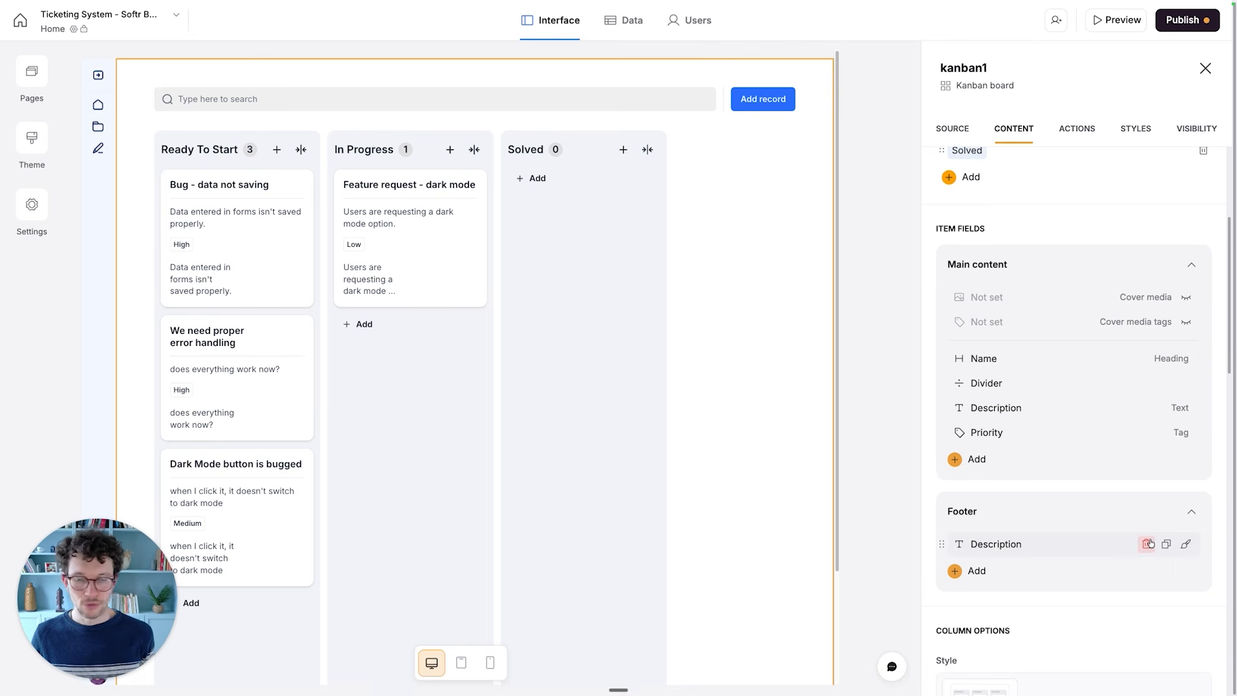
pyautogui.click(1148, 544)
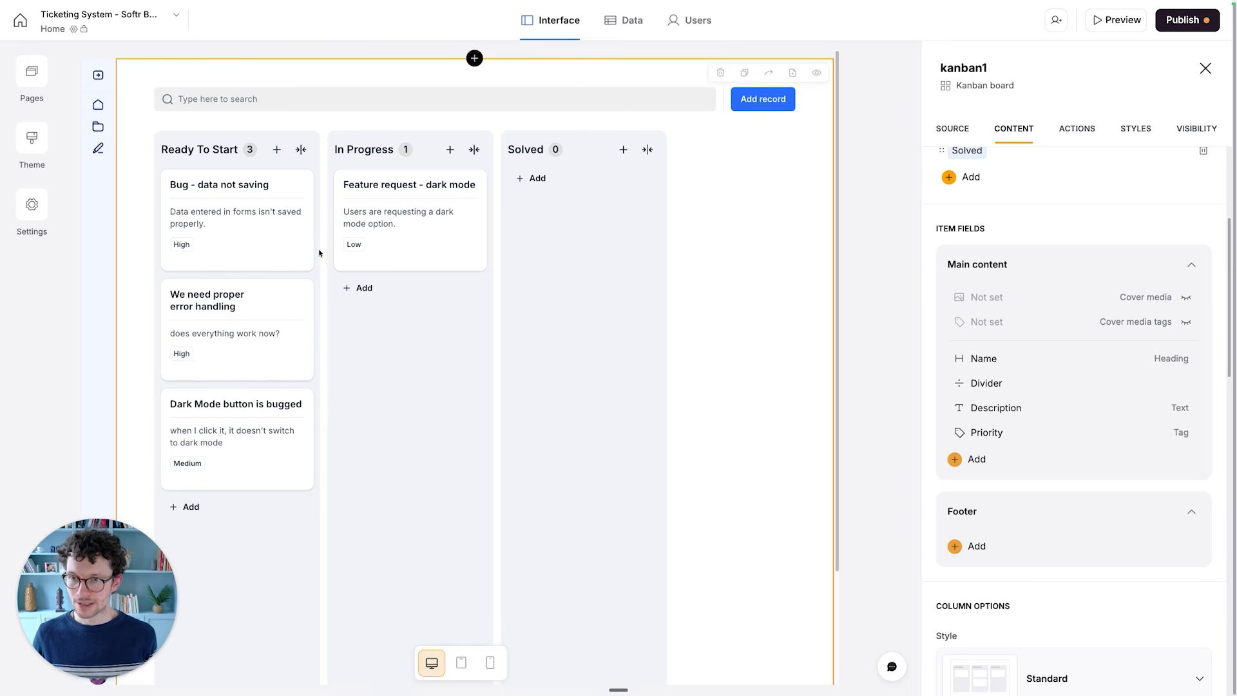
pyautogui.scroll(-1, 682, 285)
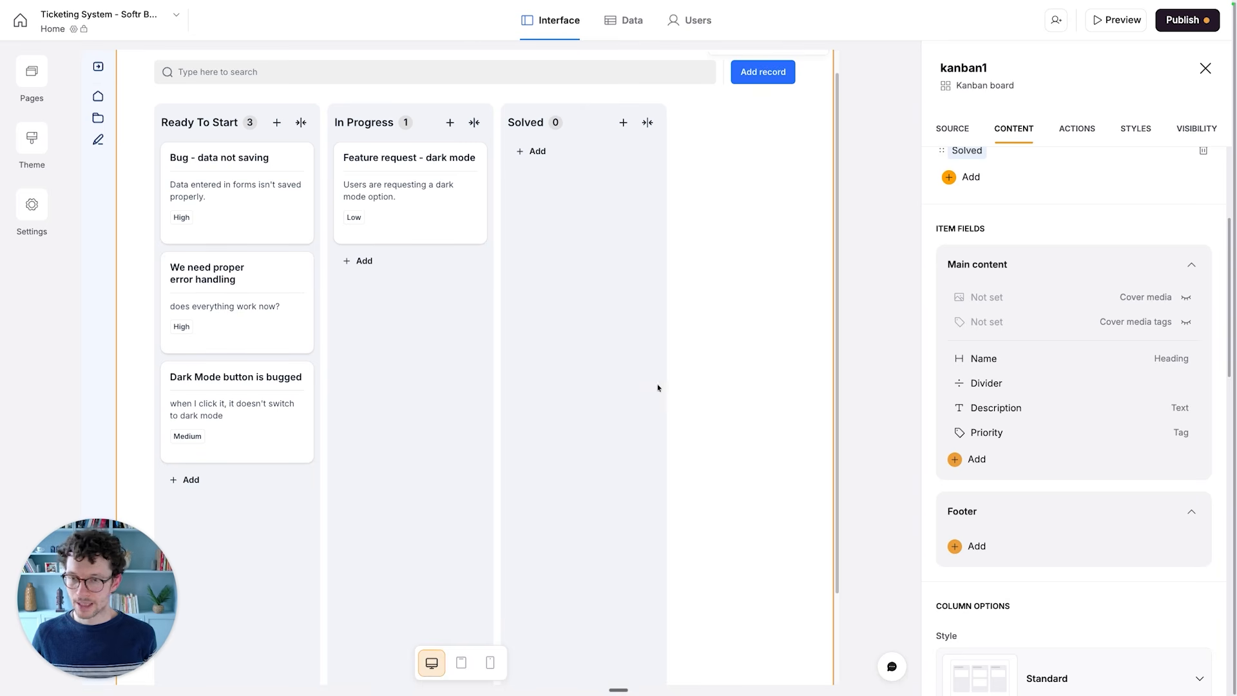
pyautogui.moveTo(1042, 445)
pyautogui.scroll(-4, 1042, 441)
pyautogui.click(1065, 454)
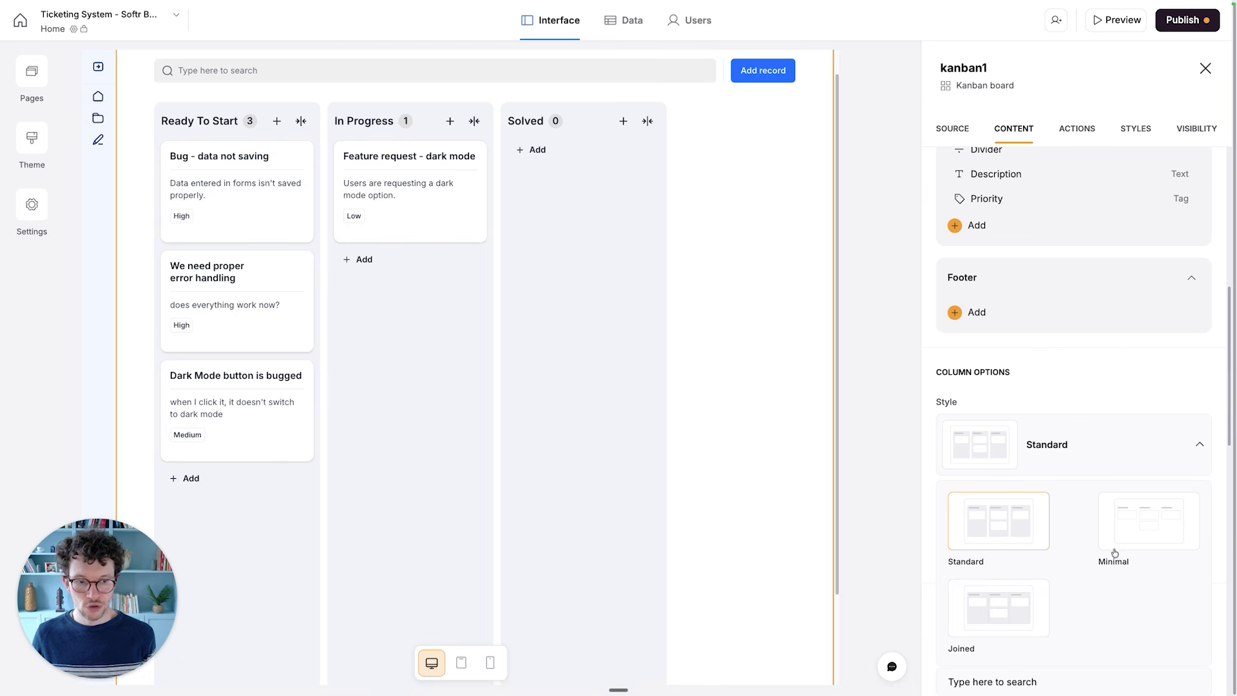
pyautogui.click(1031, 362)
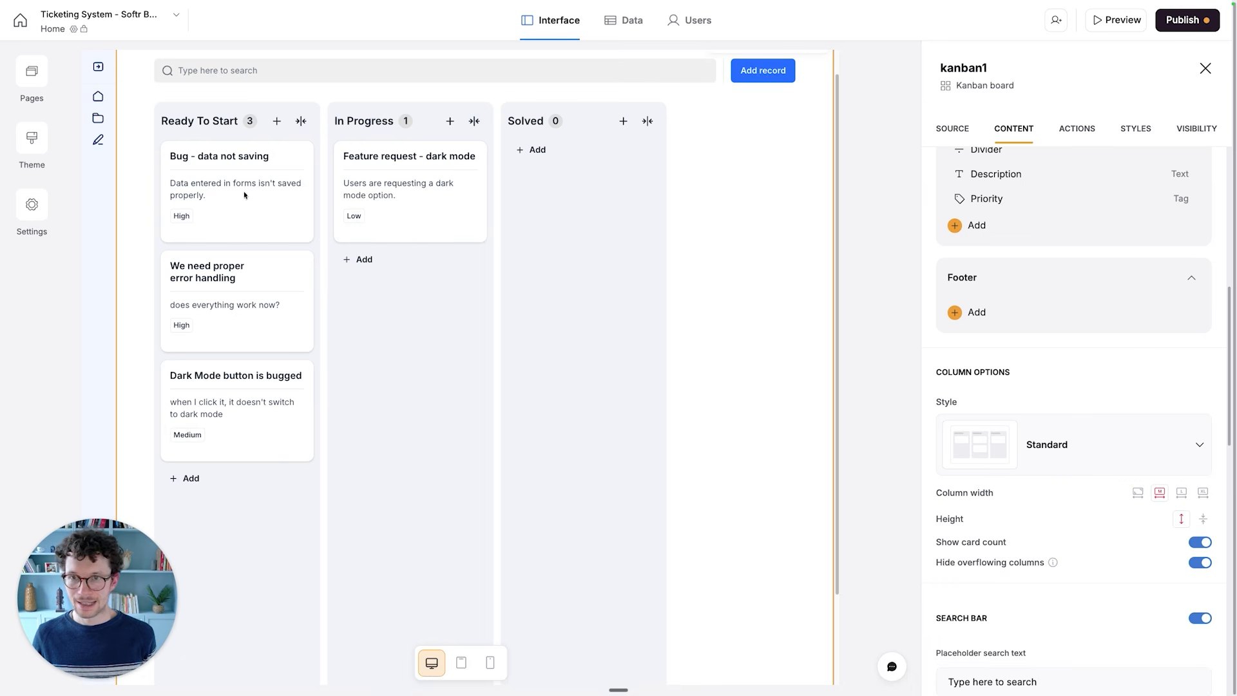
# - Delete the Description and Name filters from the Kanban board's user-facing filters
pyautogui.scroll(-3, 977, 400)
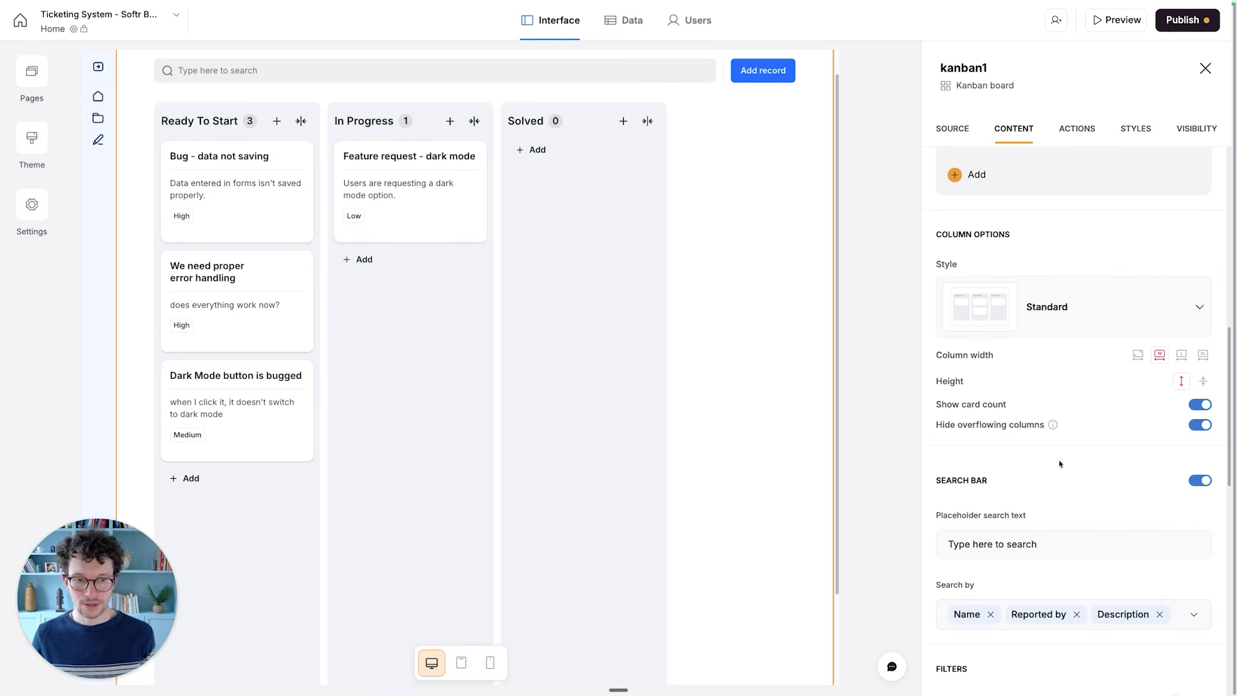
pyautogui.scroll(-8, 1099, 500)
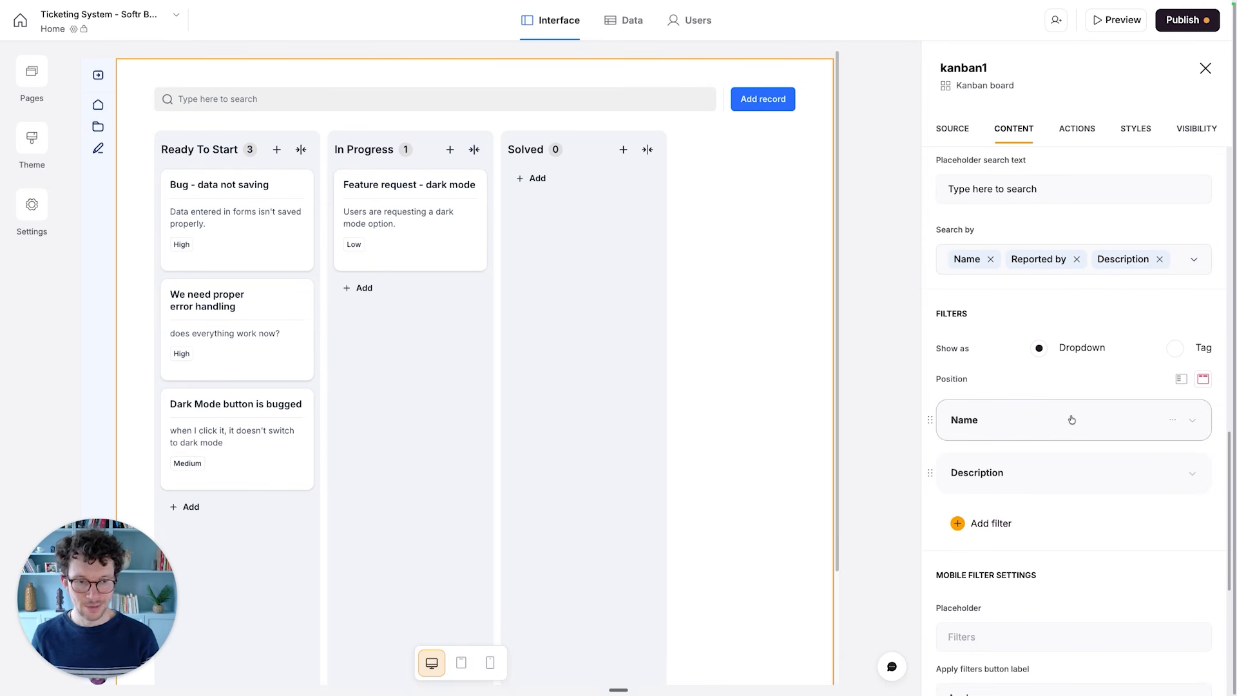
pyautogui.click(1174, 475)
pyautogui.click(1108, 502)
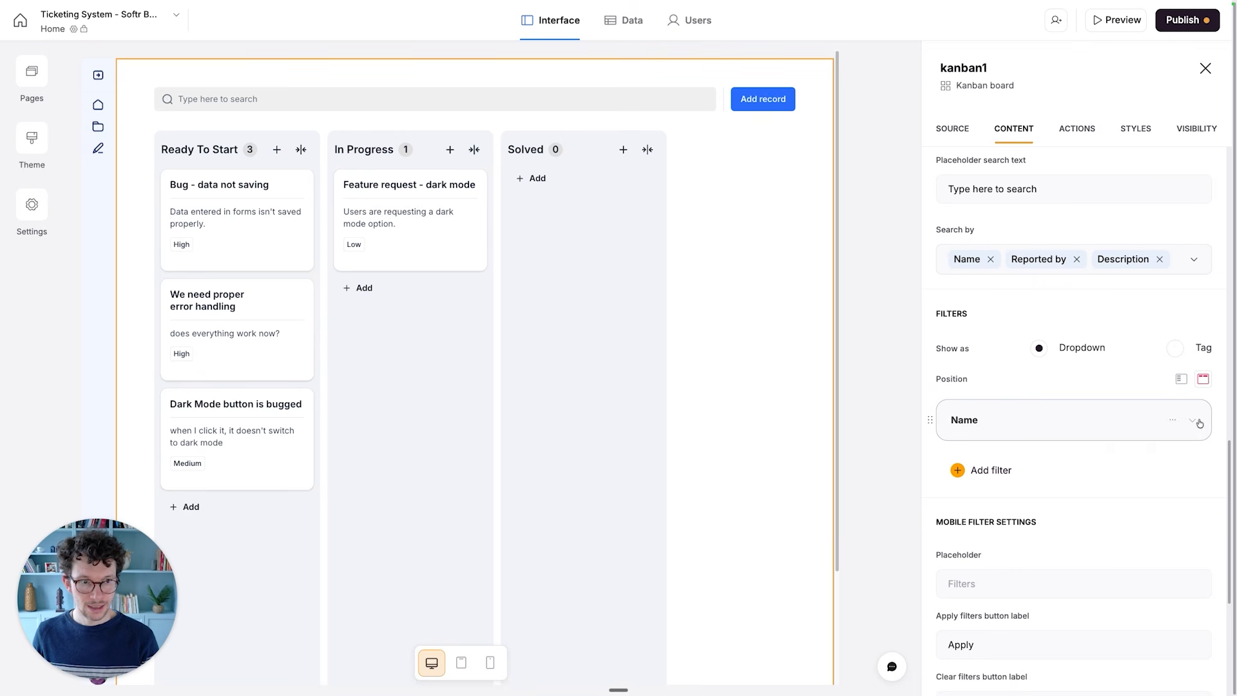
pyautogui.click(1178, 425)
pyautogui.click(1124, 448)
# - Add a user-facing filter labelled Priority to the Kanban board and have it filter by the Priority field
pyautogui.click(1005, 415)
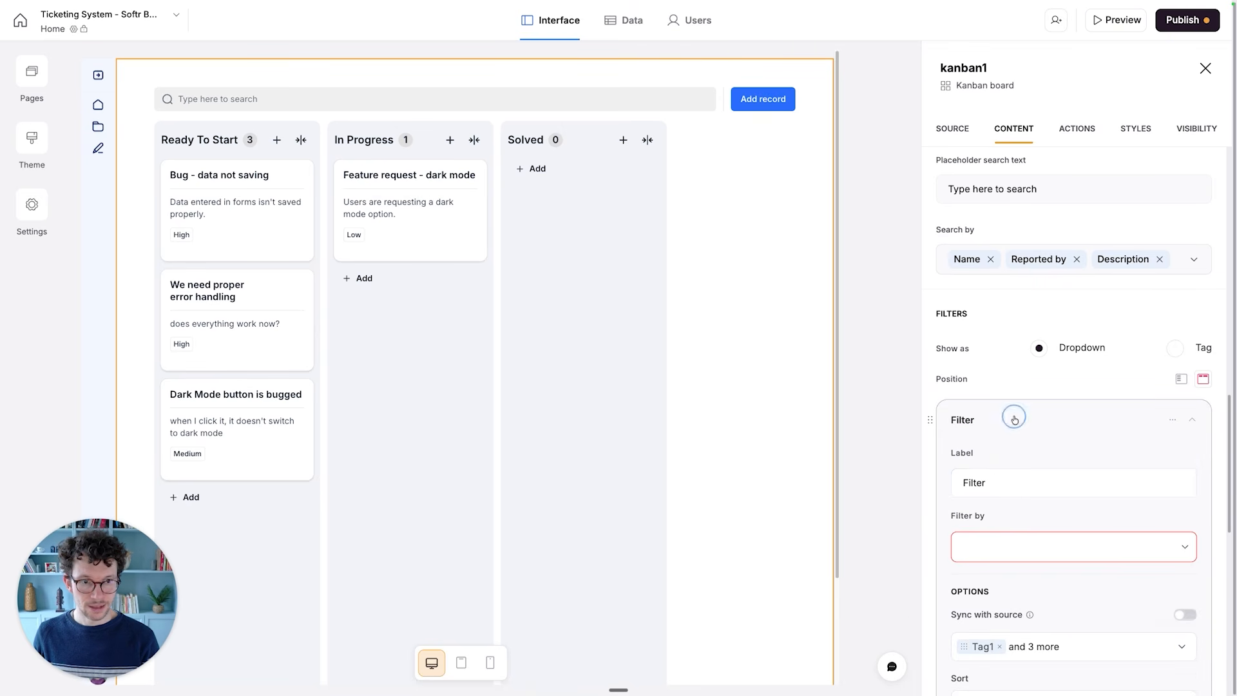
pyautogui.click(1017, 494)
pyautogui.press('super+a')
pyautogui.write('Priority')
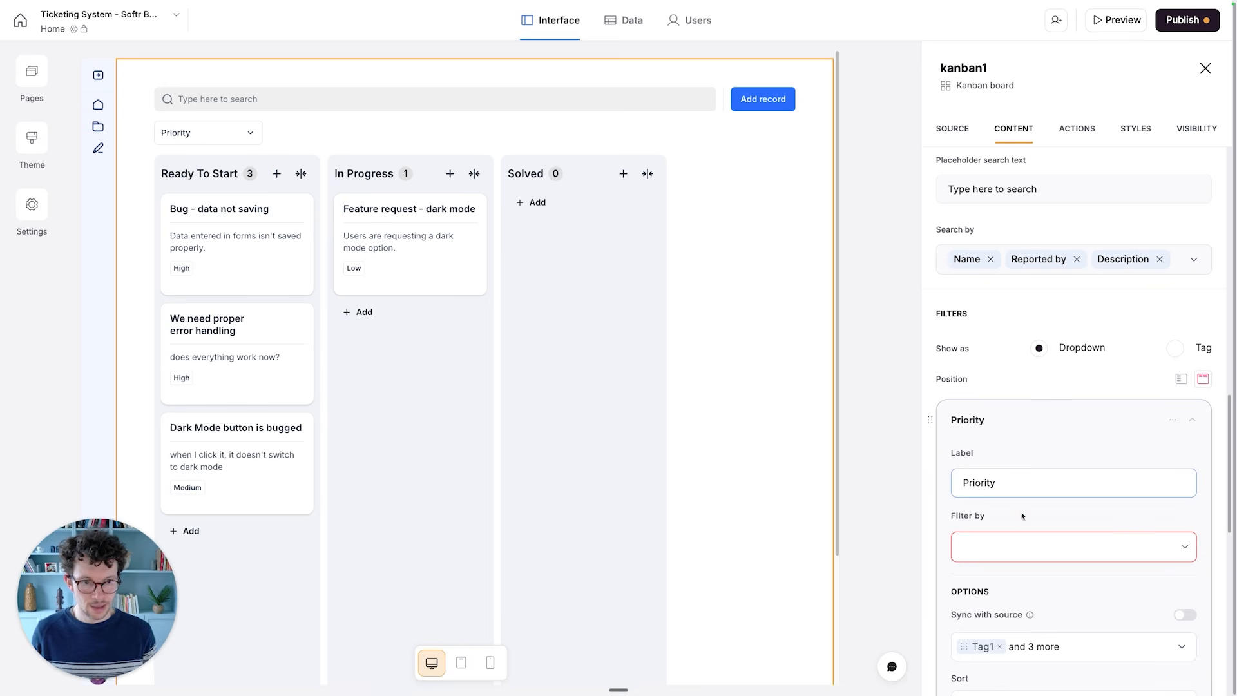
pyautogui.click(1012, 541)
pyautogui.write('prio')
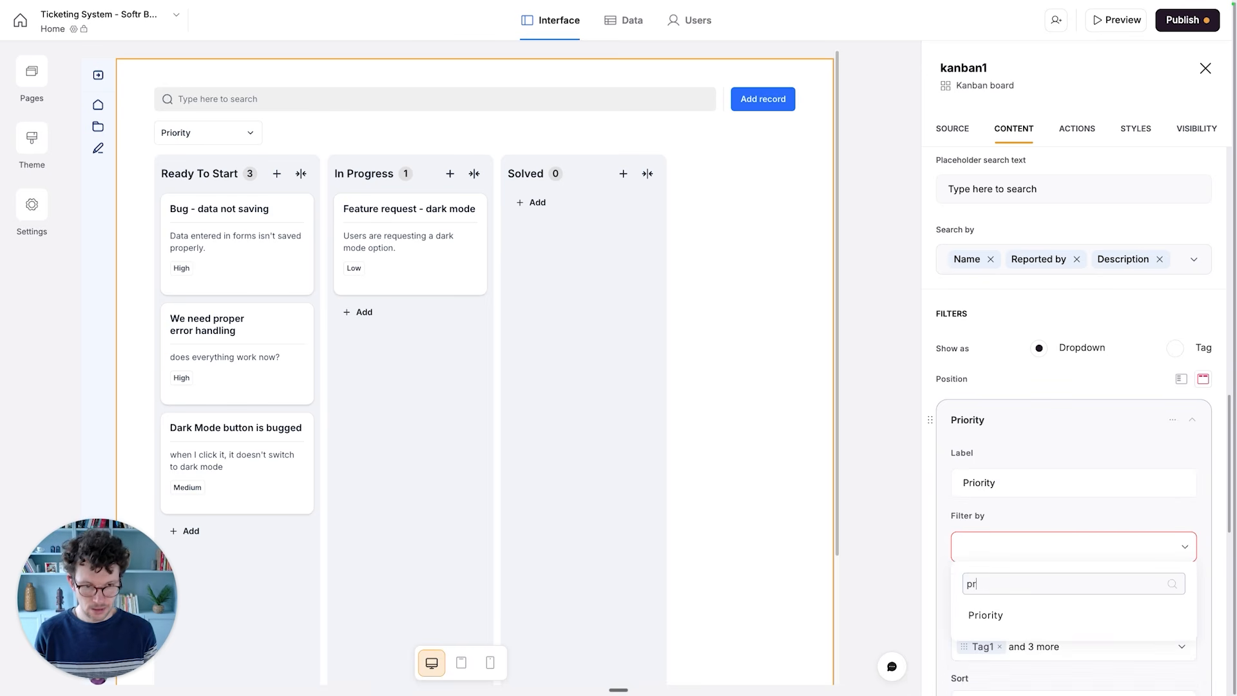
pyautogui.click(988, 615)
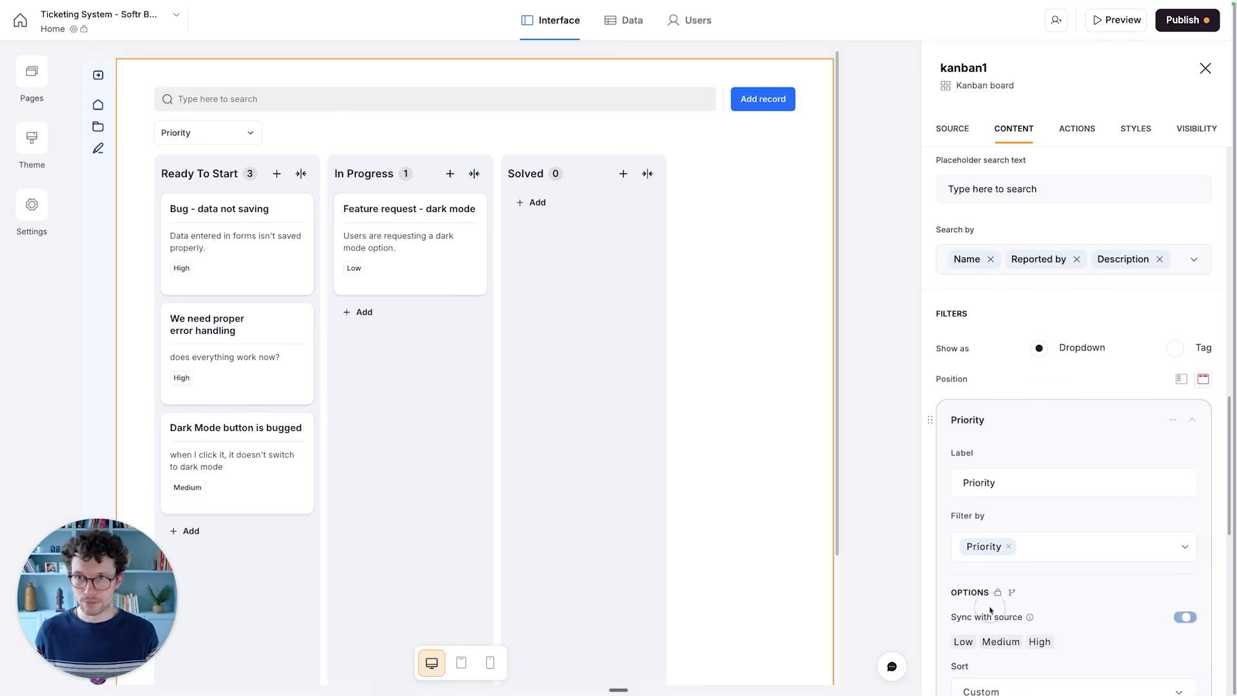
# - Disable the Add and Collapse columns actions of the Kanban board
pyautogui.scroll(-5, 980, 290)
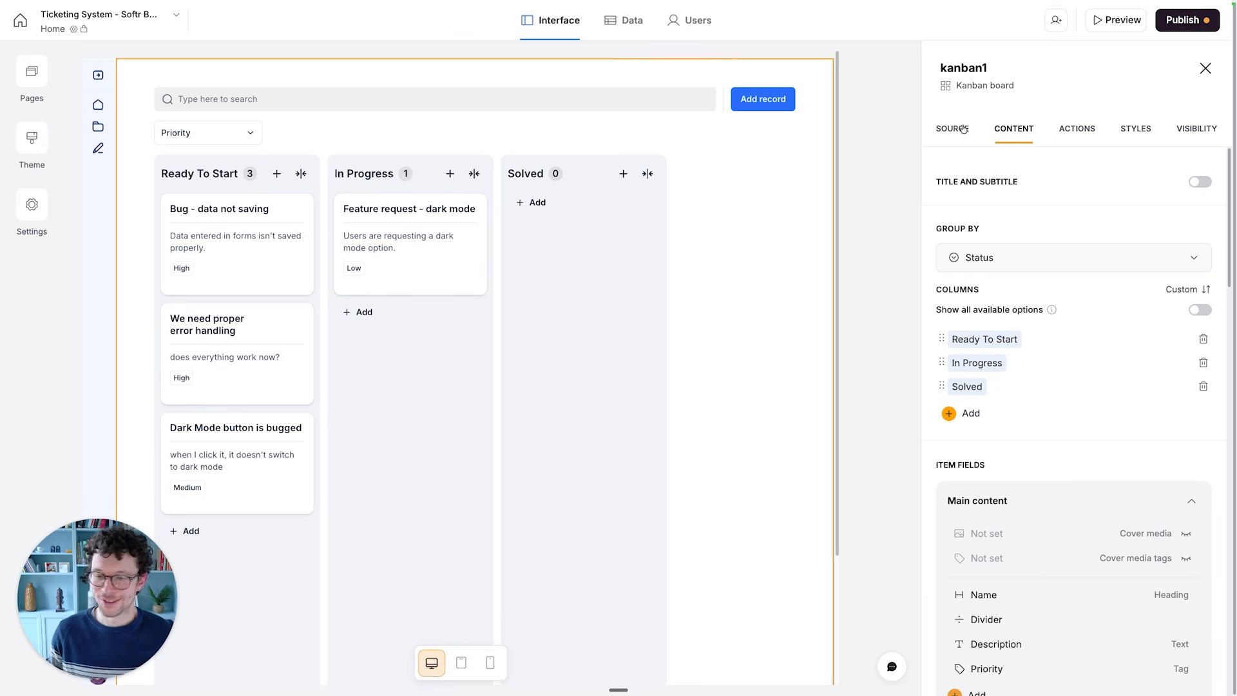
pyautogui.click(1080, 132)
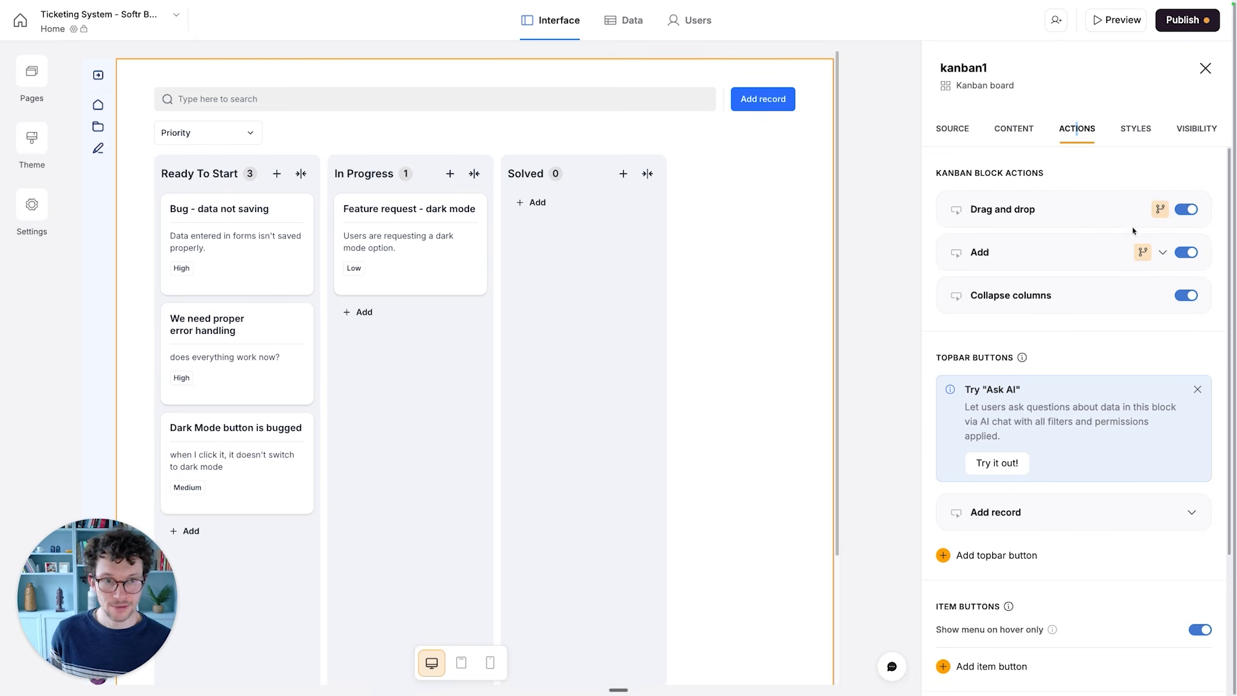
pyautogui.click(1186, 253)
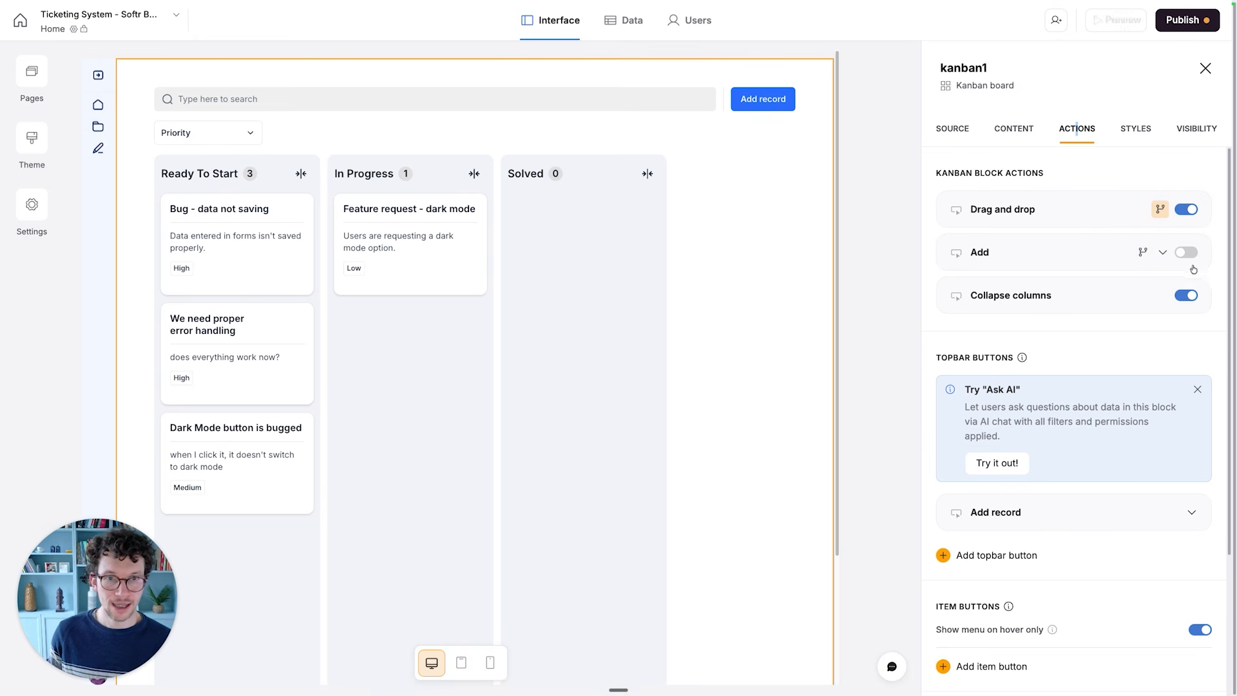
pyautogui.click(1192, 252)
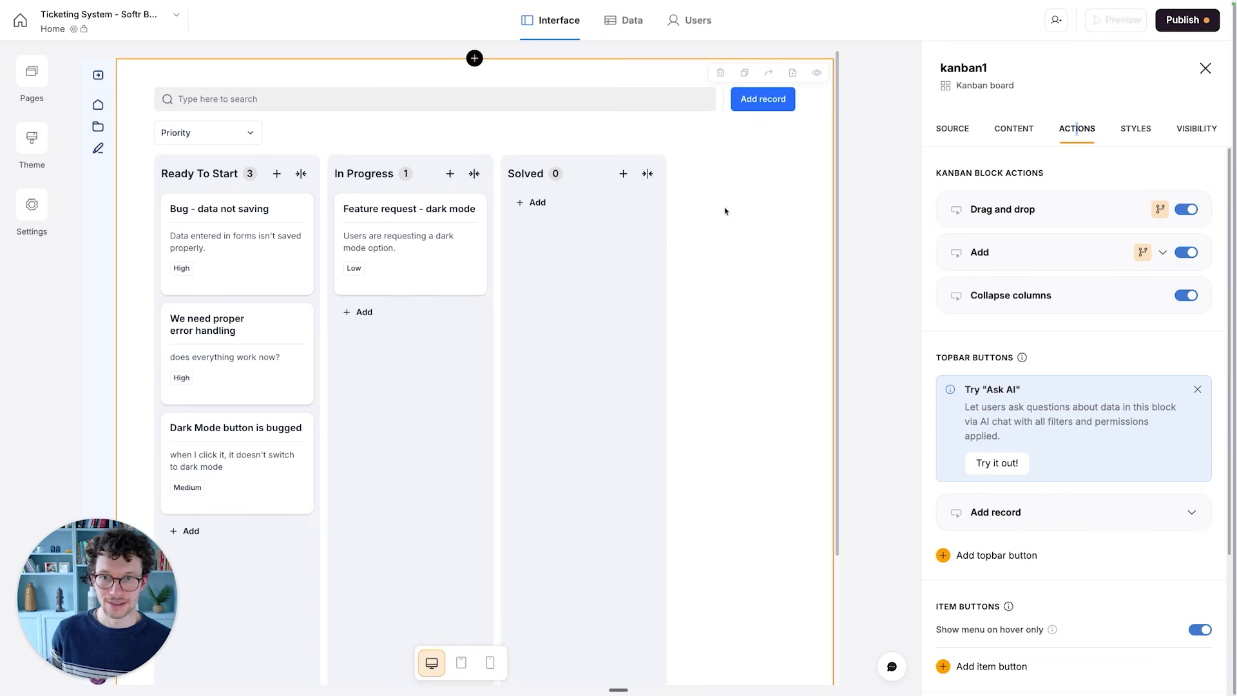
pyautogui.click(1187, 253)
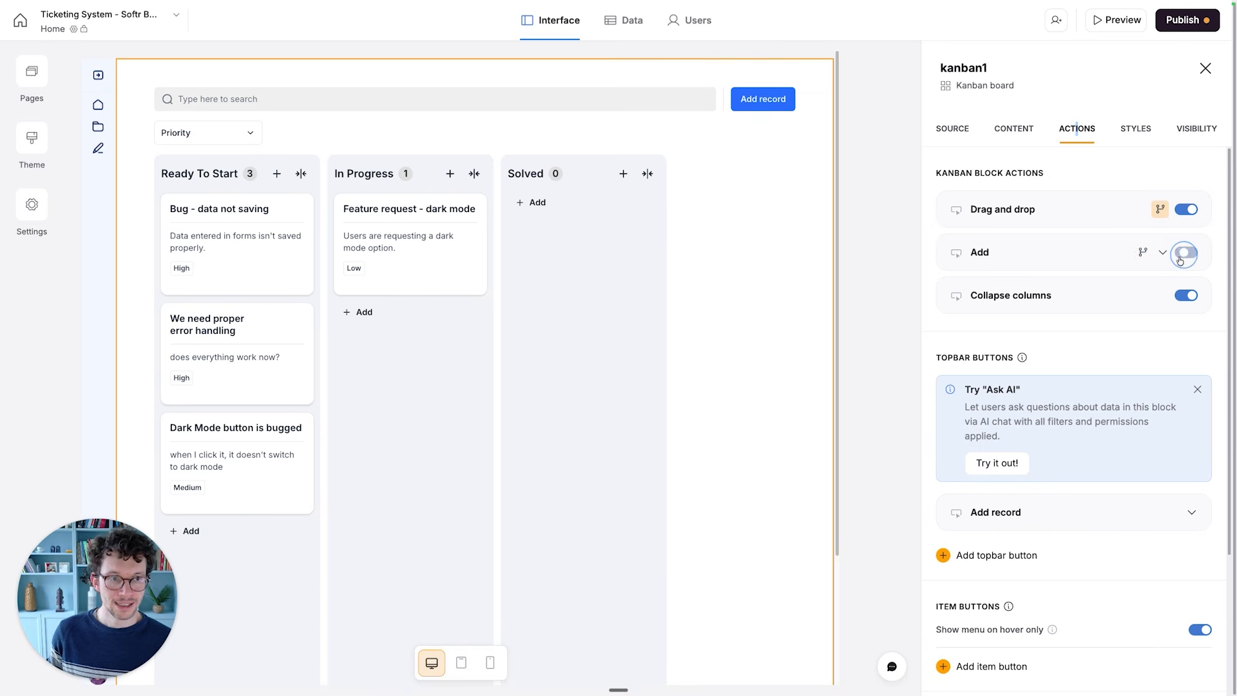
pyautogui.click(1188, 296)
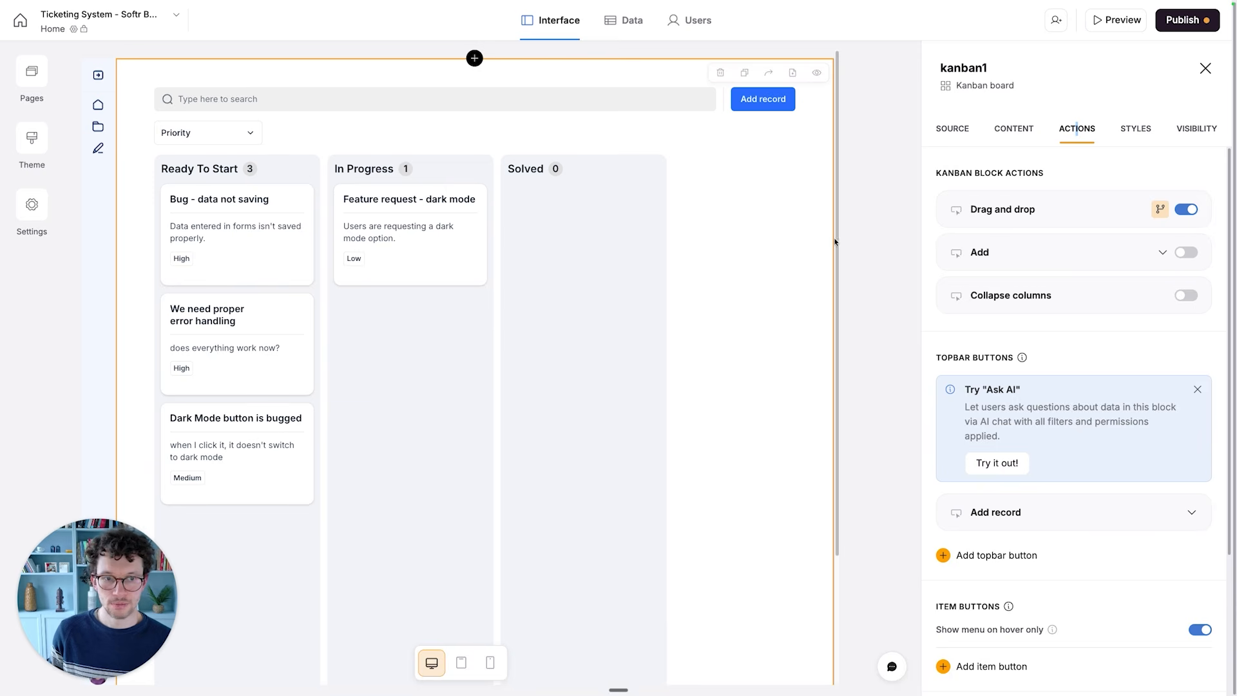
# - Delete the Add record topbar button from the Kanban board
pyautogui.scroll(-3, 1031, 303)
pyautogui.click(1192, 415)
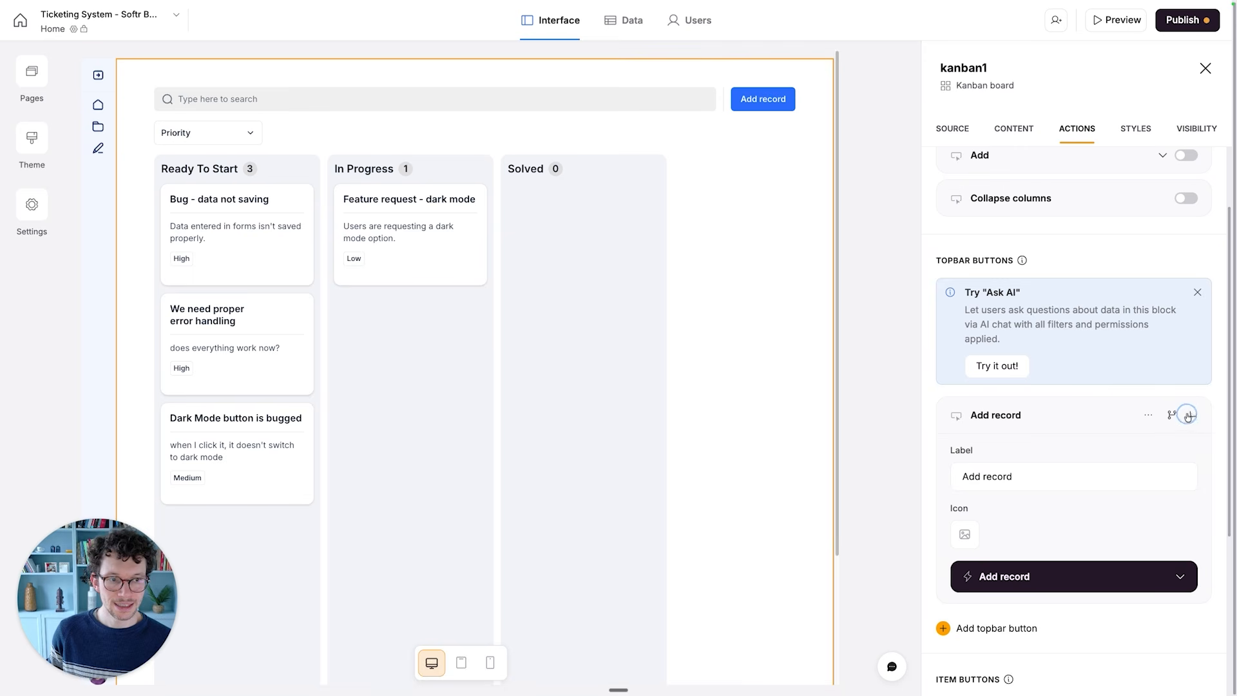
pyautogui.click(1149, 415)
pyautogui.click(1110, 473)
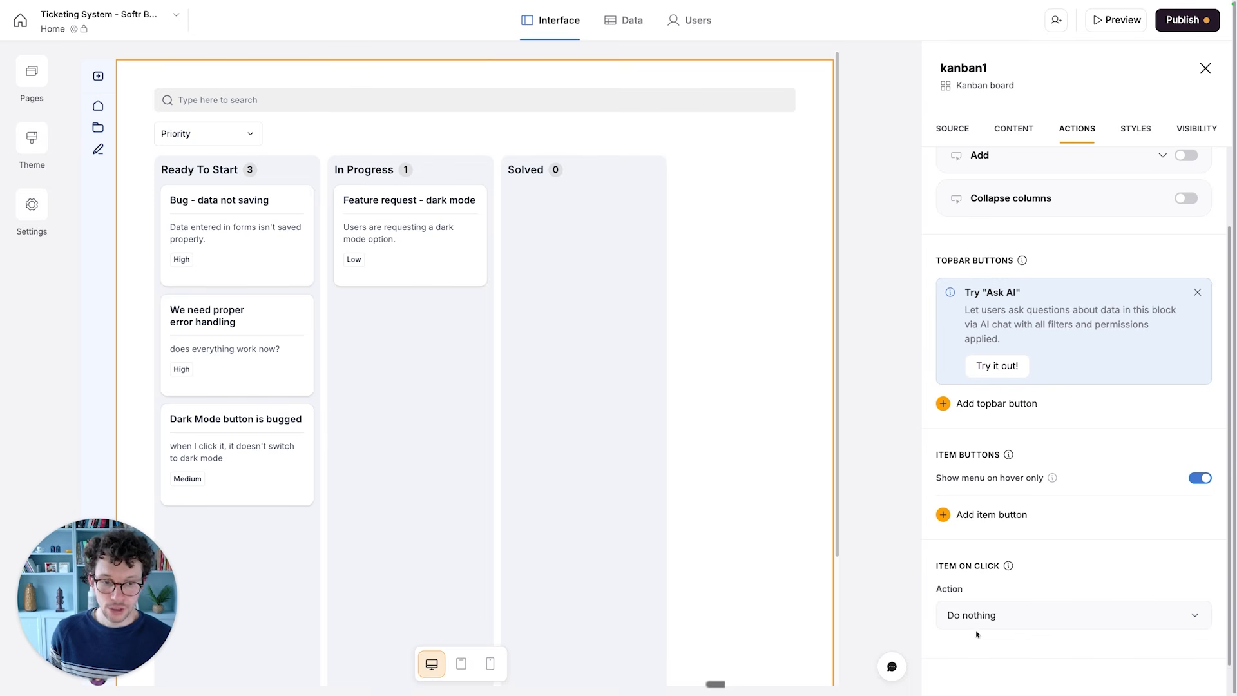
# - Try the Open details page action for clicks on Kanban items and set it back to Do nothing
pyautogui.click(987, 613)
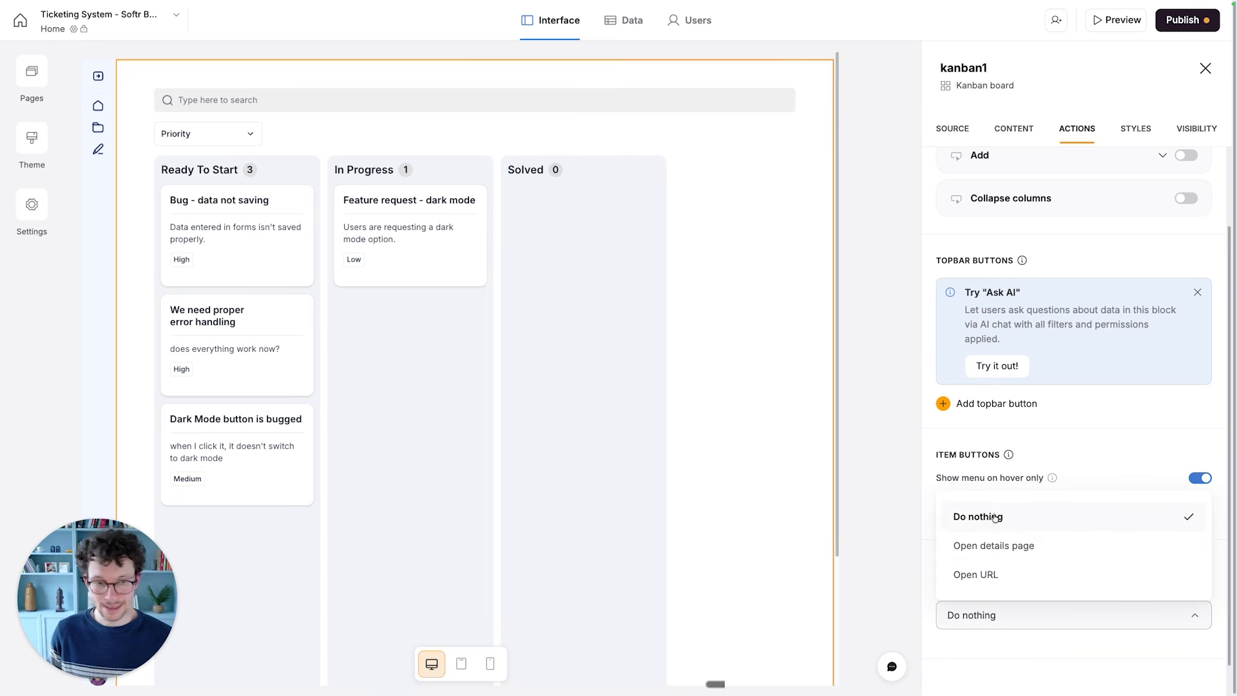
pyautogui.click(992, 473)
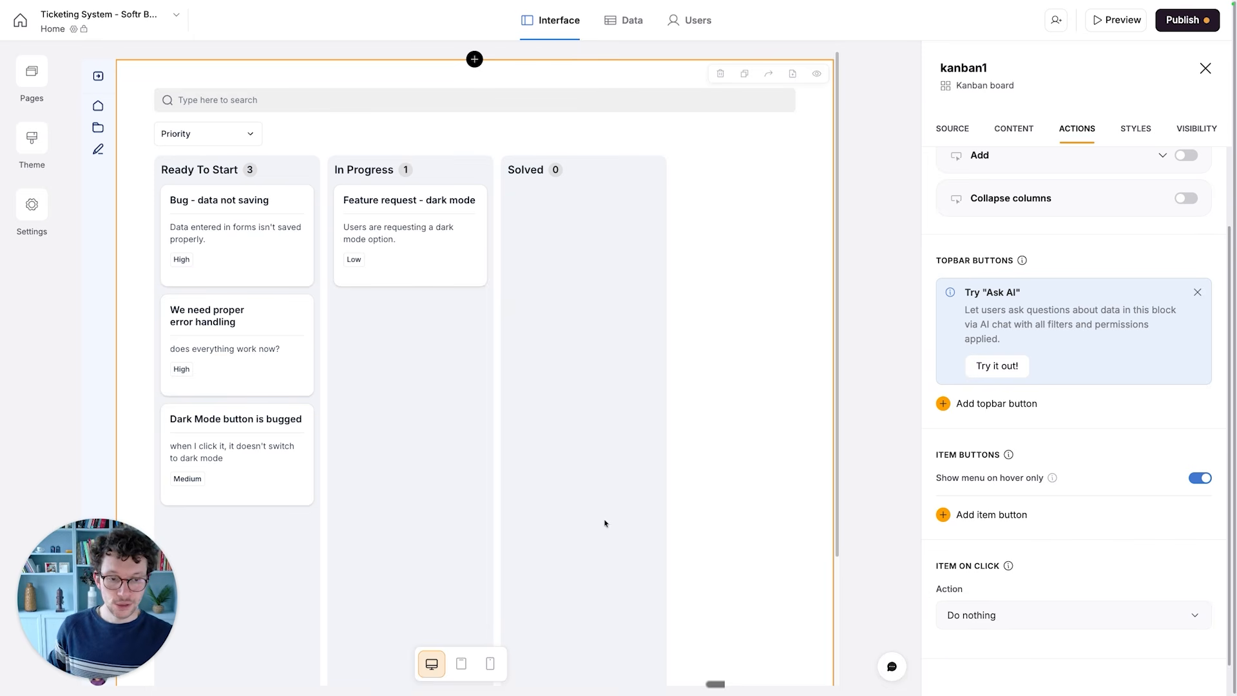
pyautogui.click(957, 617)
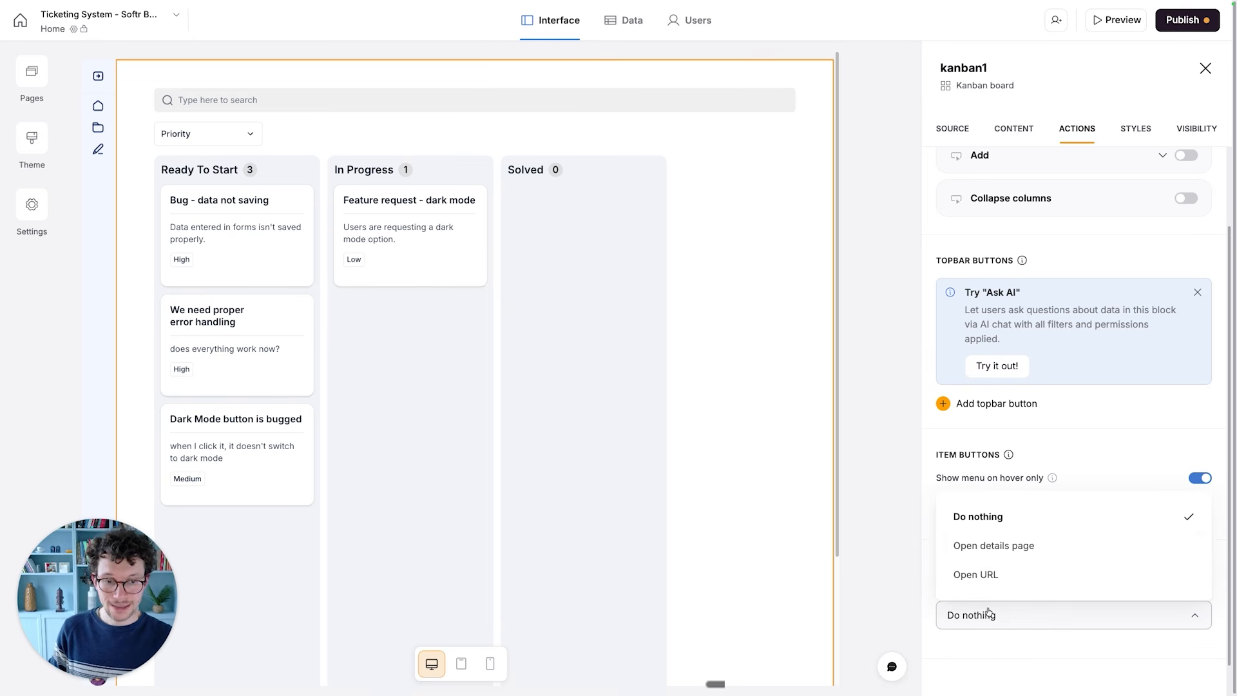
pyautogui.click(978, 546)
pyautogui.scroll(-2, 977, 544)
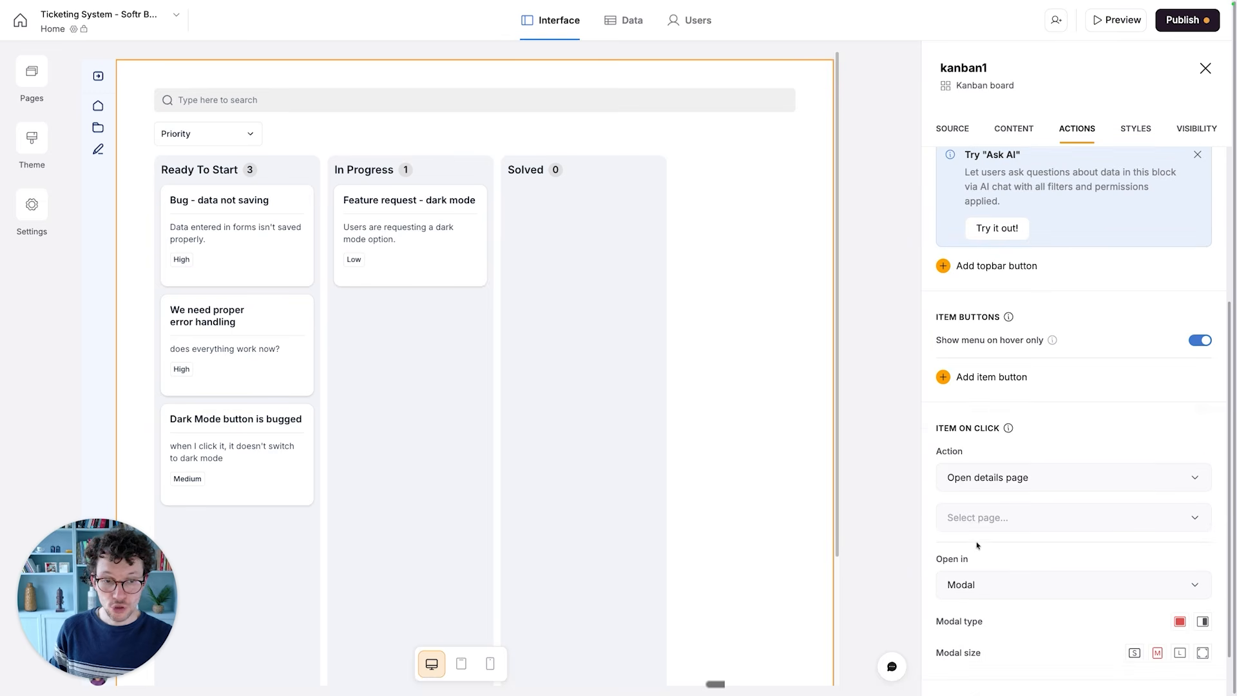
pyautogui.click(981, 516)
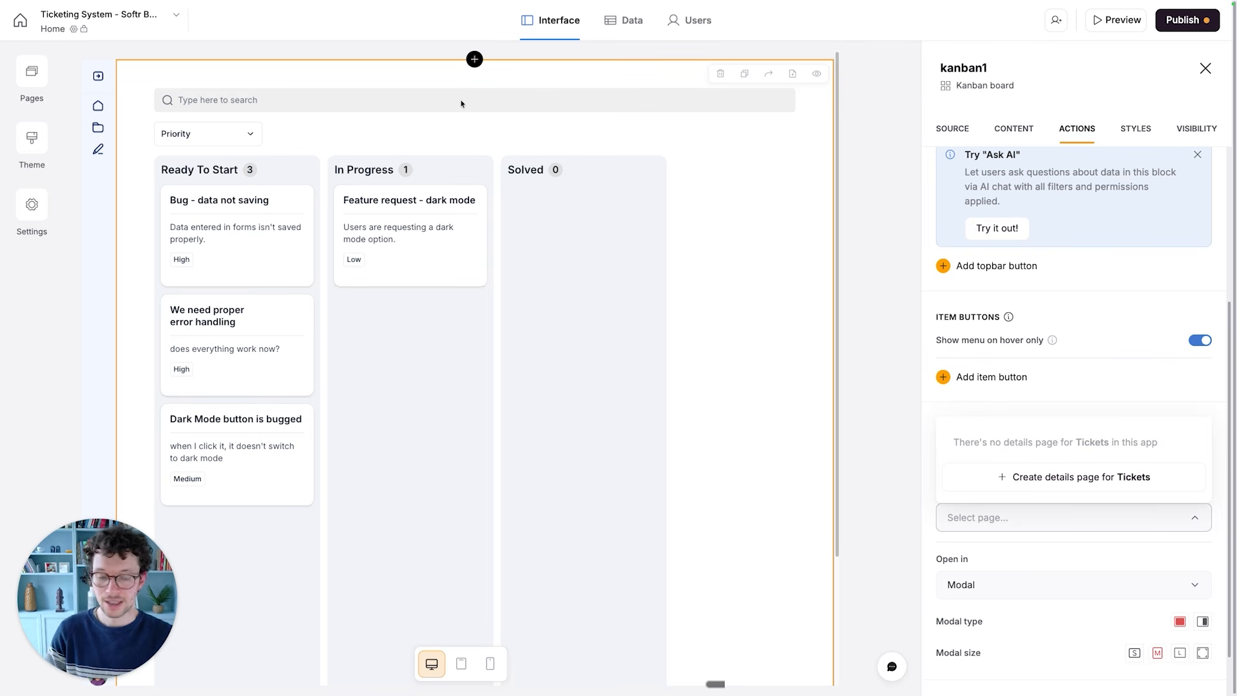
pyautogui.click(932, 526)
pyautogui.click(989, 477)
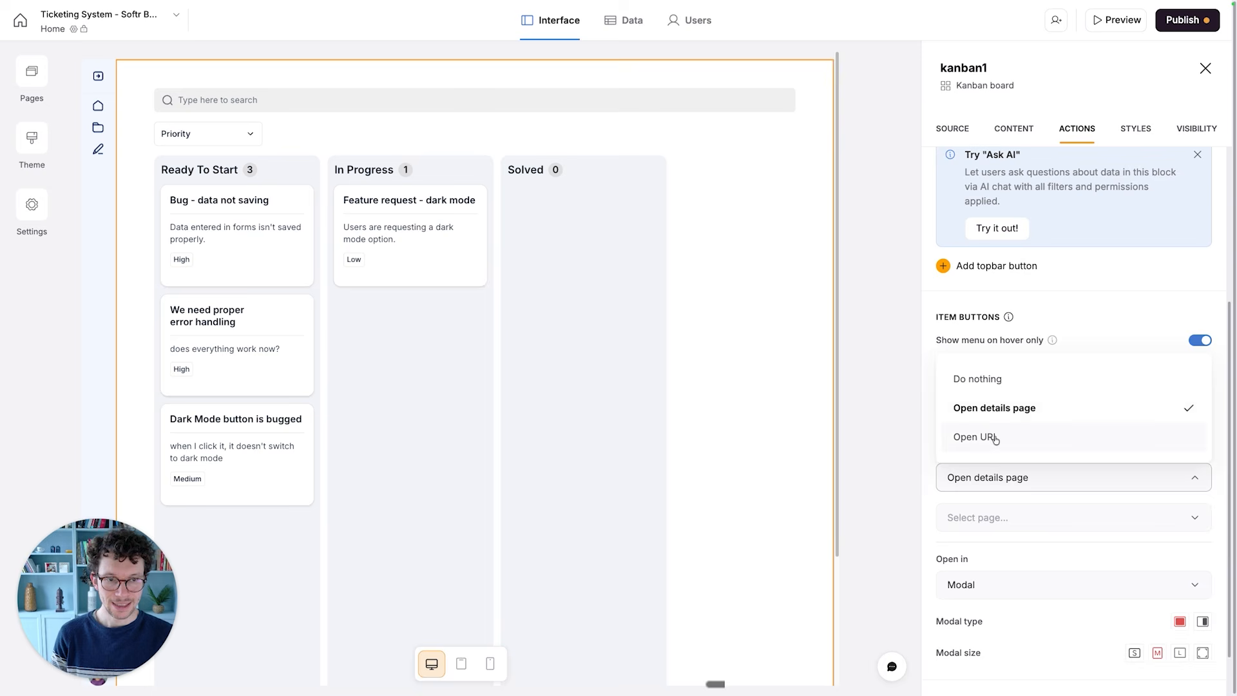
pyautogui.click(978, 386)
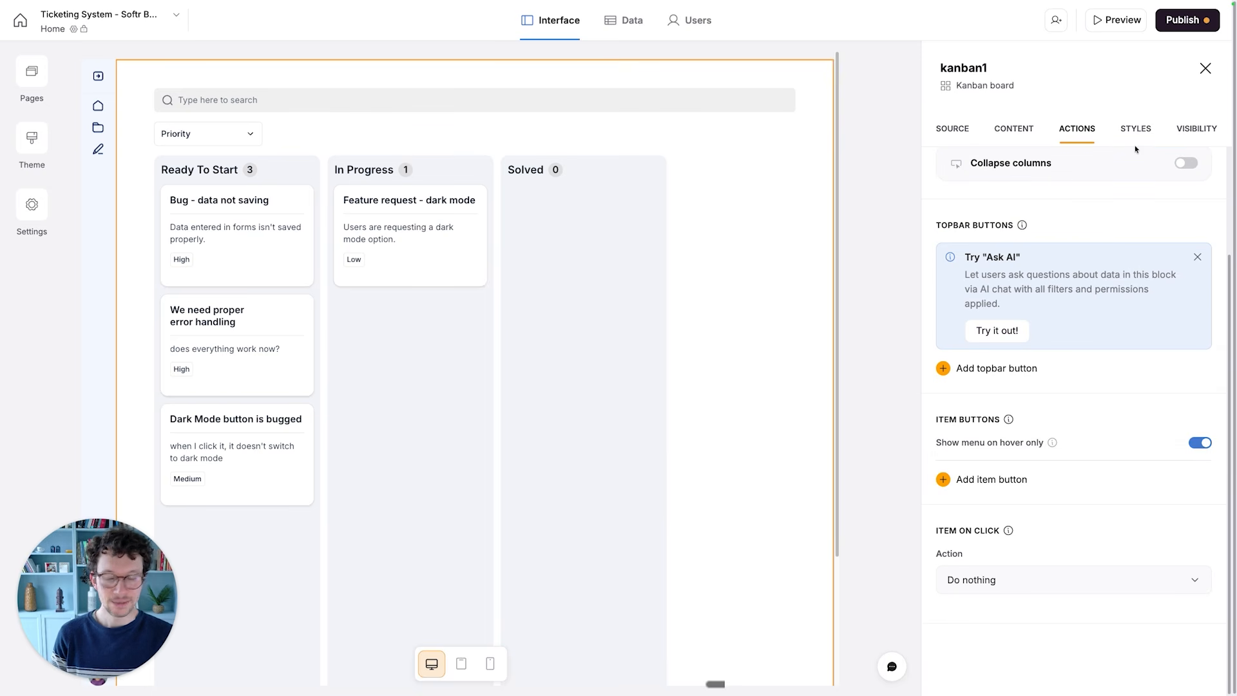
pyautogui.click(473, 355)
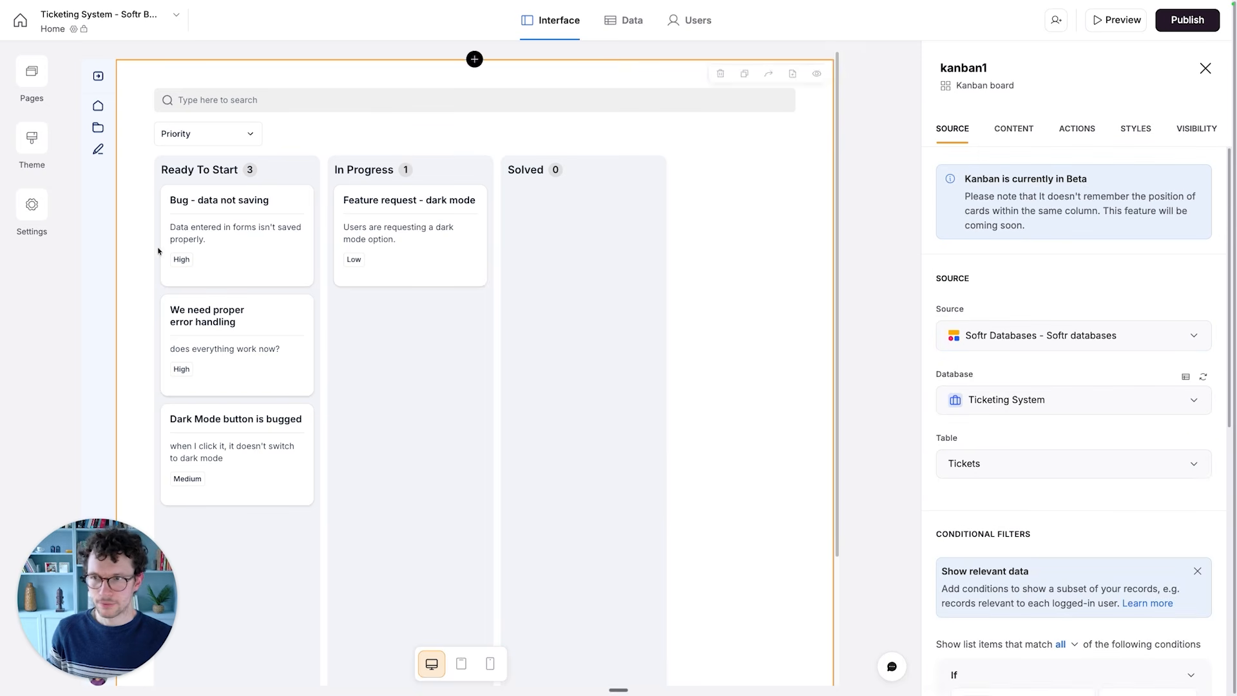
pyautogui.click(33, 78)
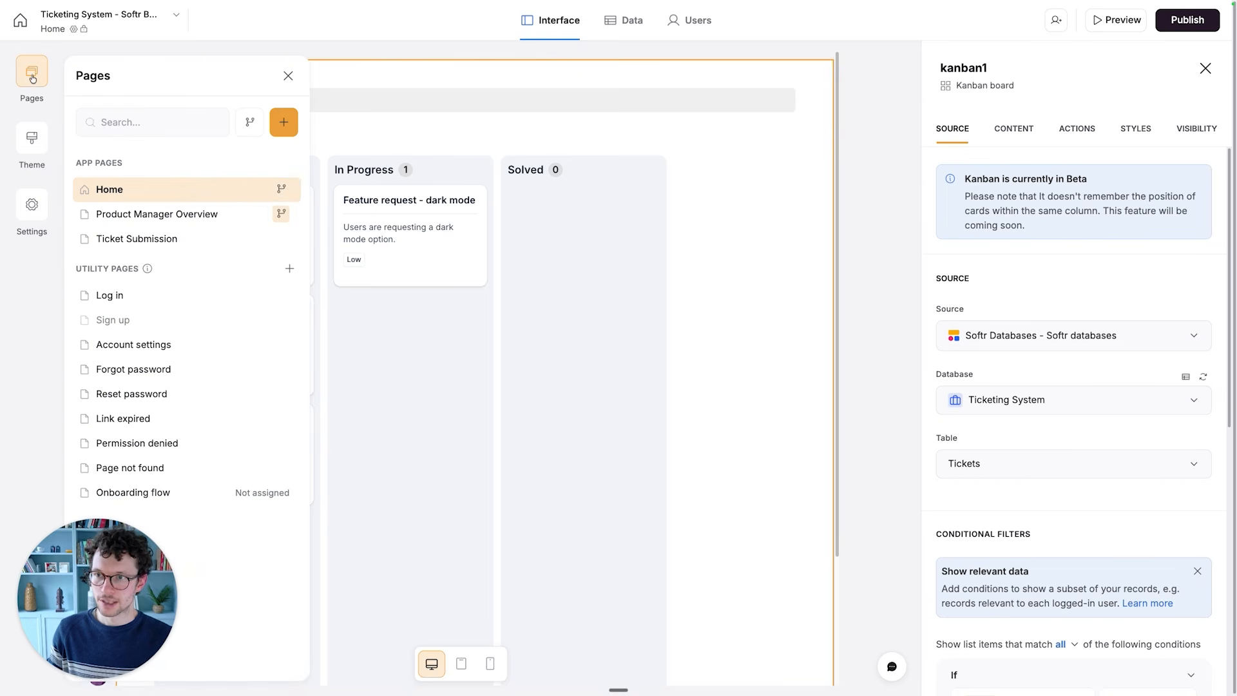
pyautogui.click(264, 189)
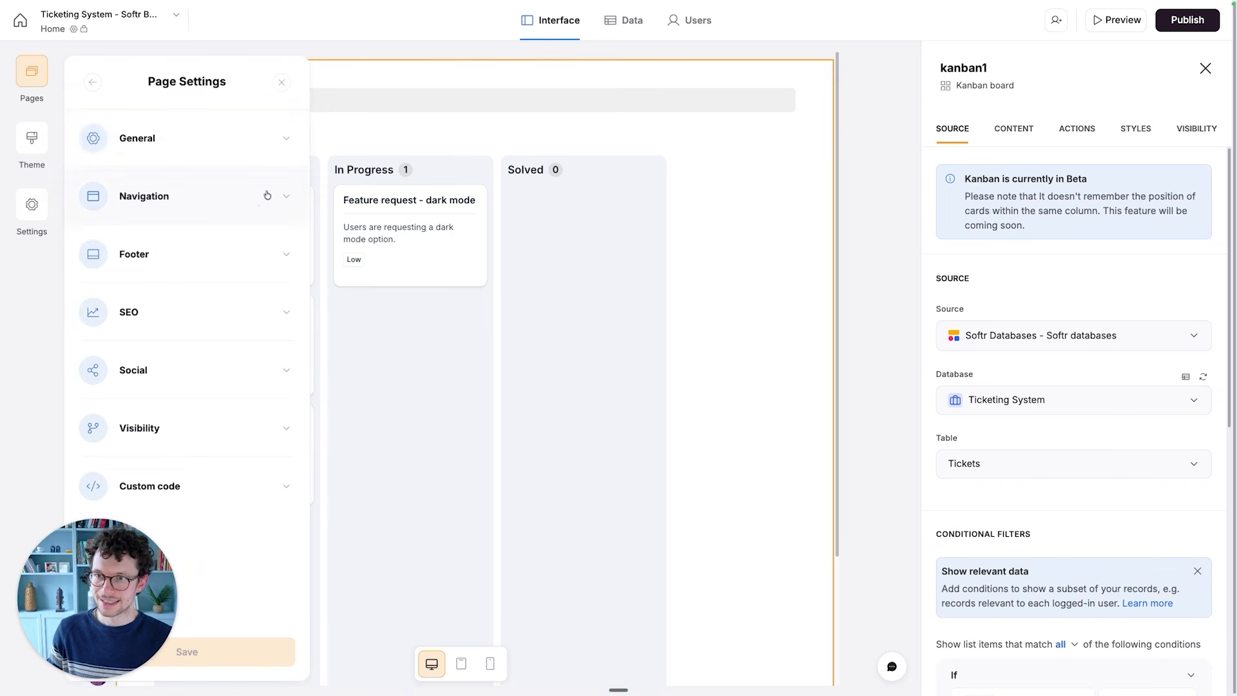
pyautogui.click(183, 128)
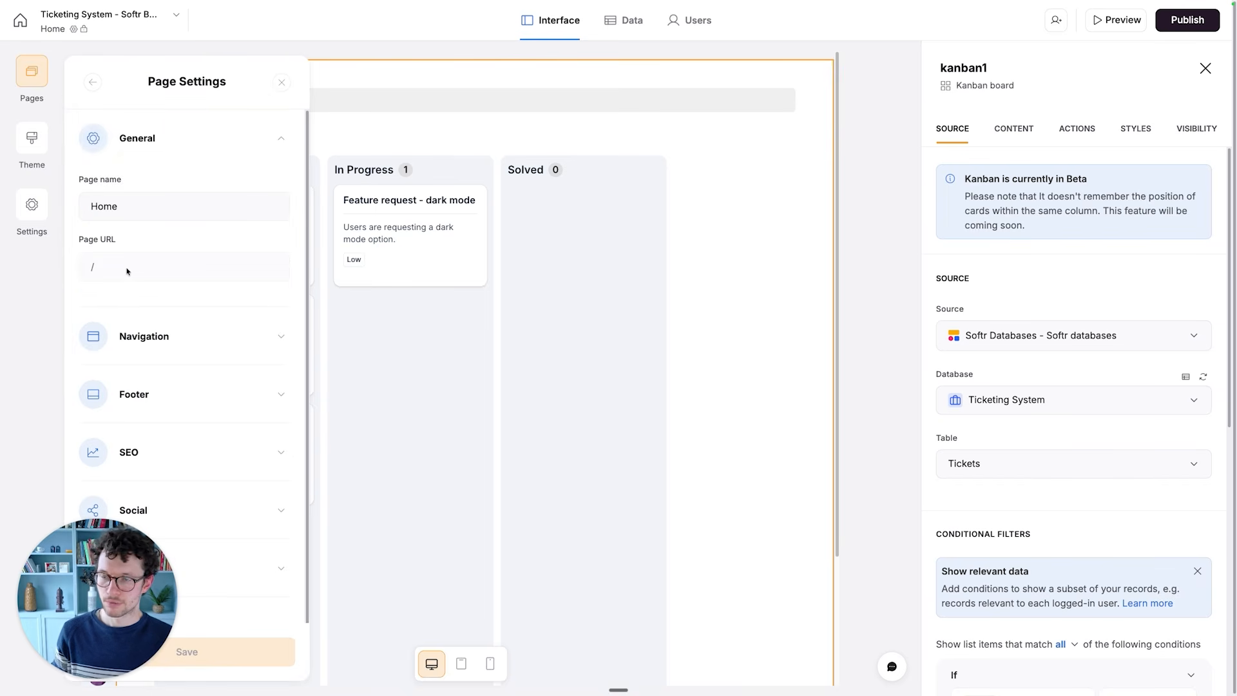
pyautogui.click(92, 80)
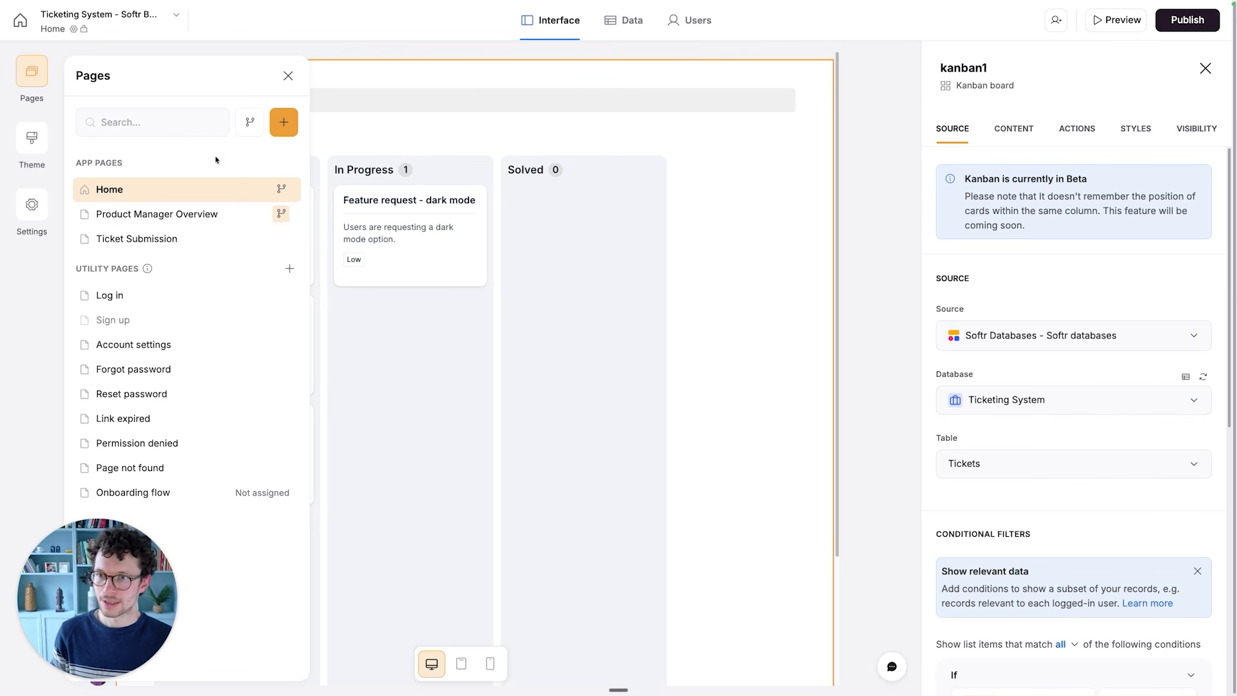
# - Restrict the Home page's visibility to the Engineers user group and save the page settings
pyautogui.click(258, 190)
pyautogui.click(175, 435)
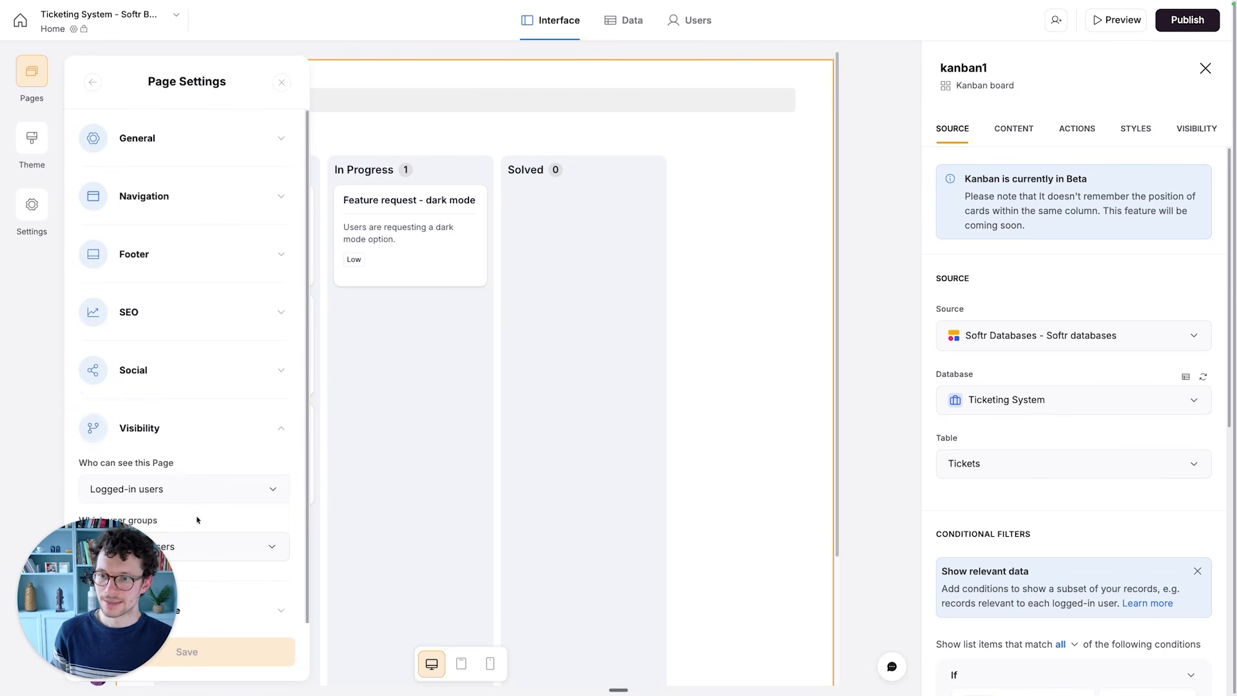
pyautogui.click(223, 546)
pyautogui.click(147, 636)
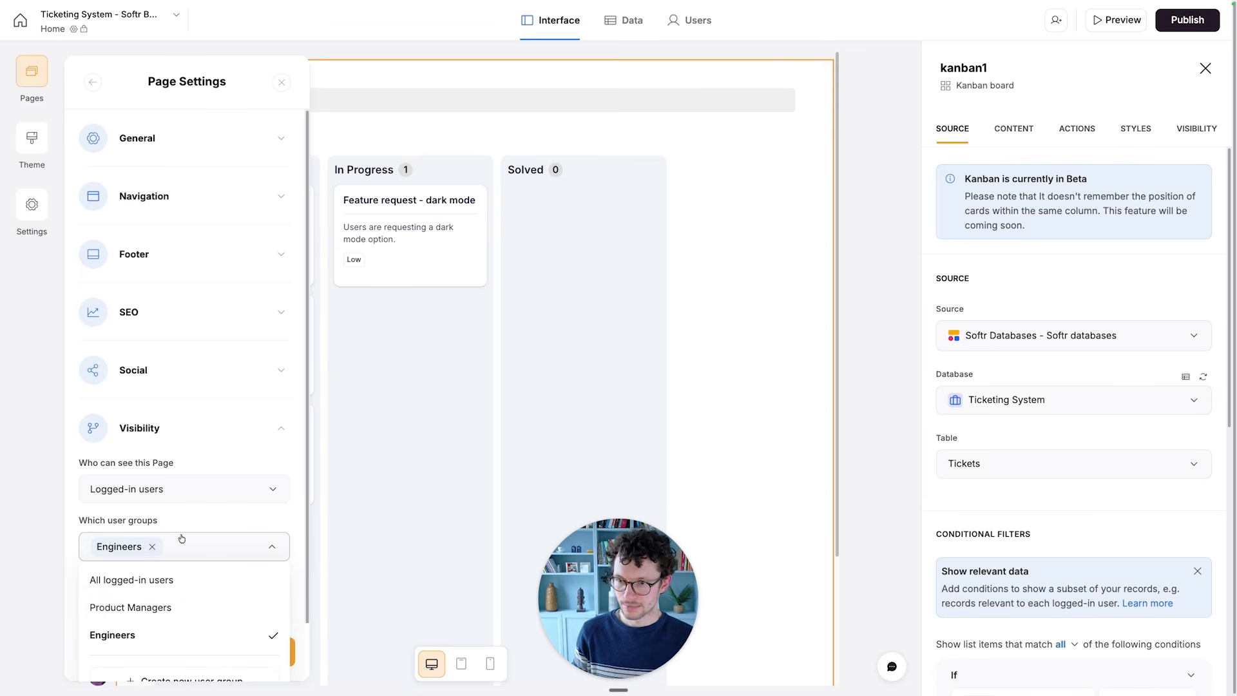
pyautogui.click(185, 516)
pyautogui.click(203, 644)
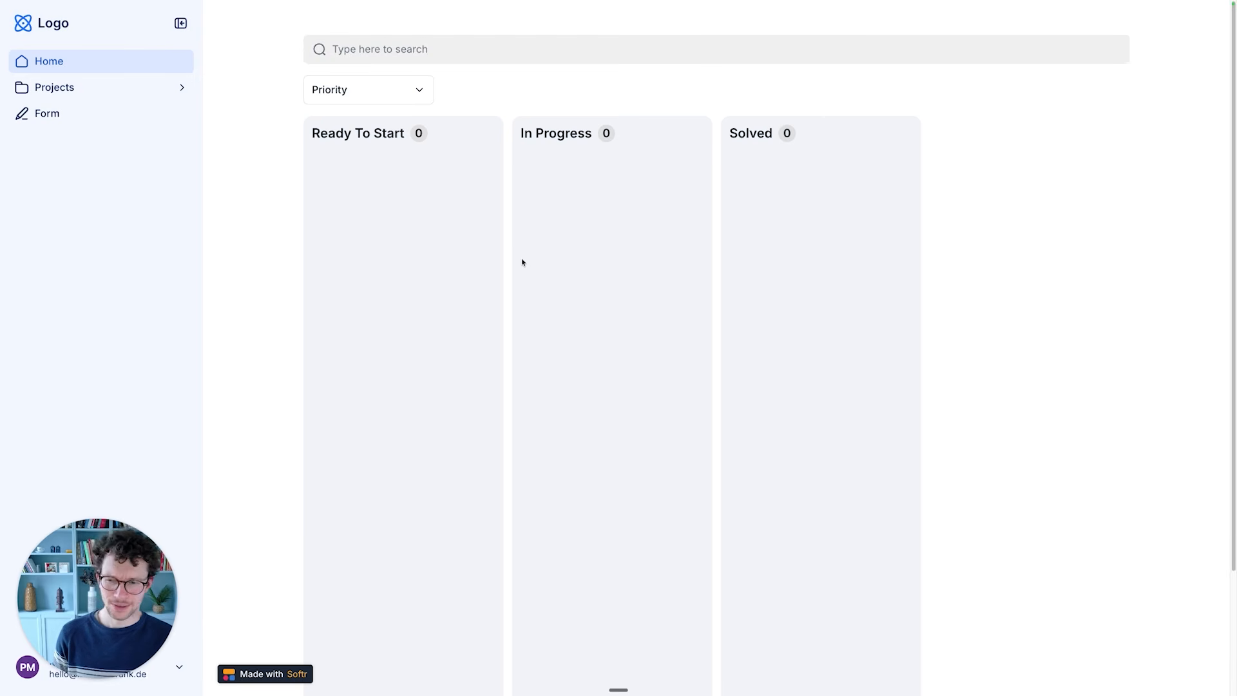
# - In the Tickets data table, replace the assigned engineer of "We need proper error handling" with the Product Manager user's e-mail
pyautogui.hotkey('ctrl', 'Left')
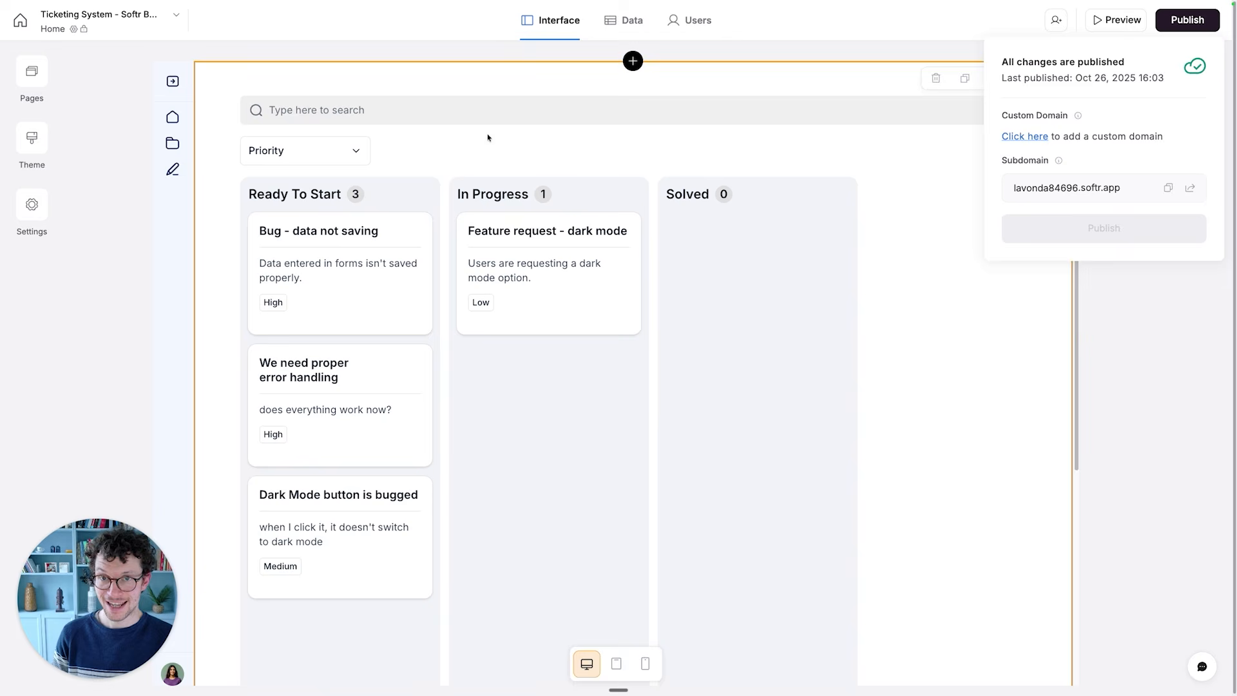
pyautogui.click(624, 23)
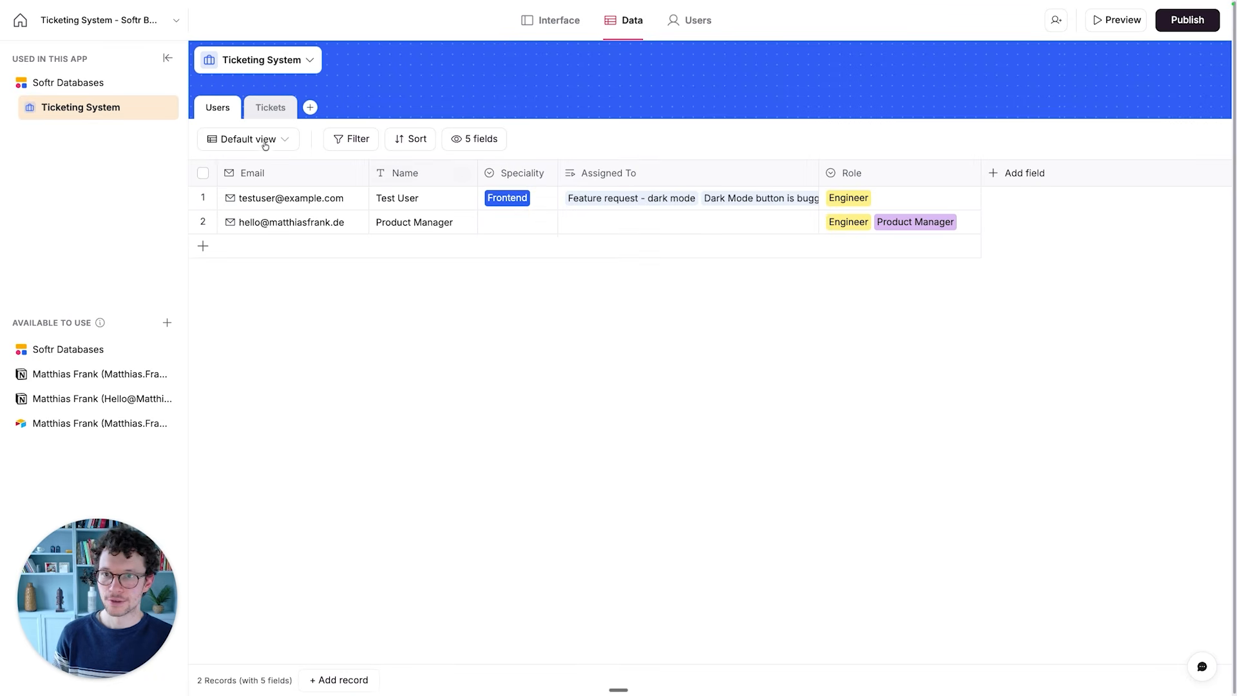
pyautogui.click(264, 116)
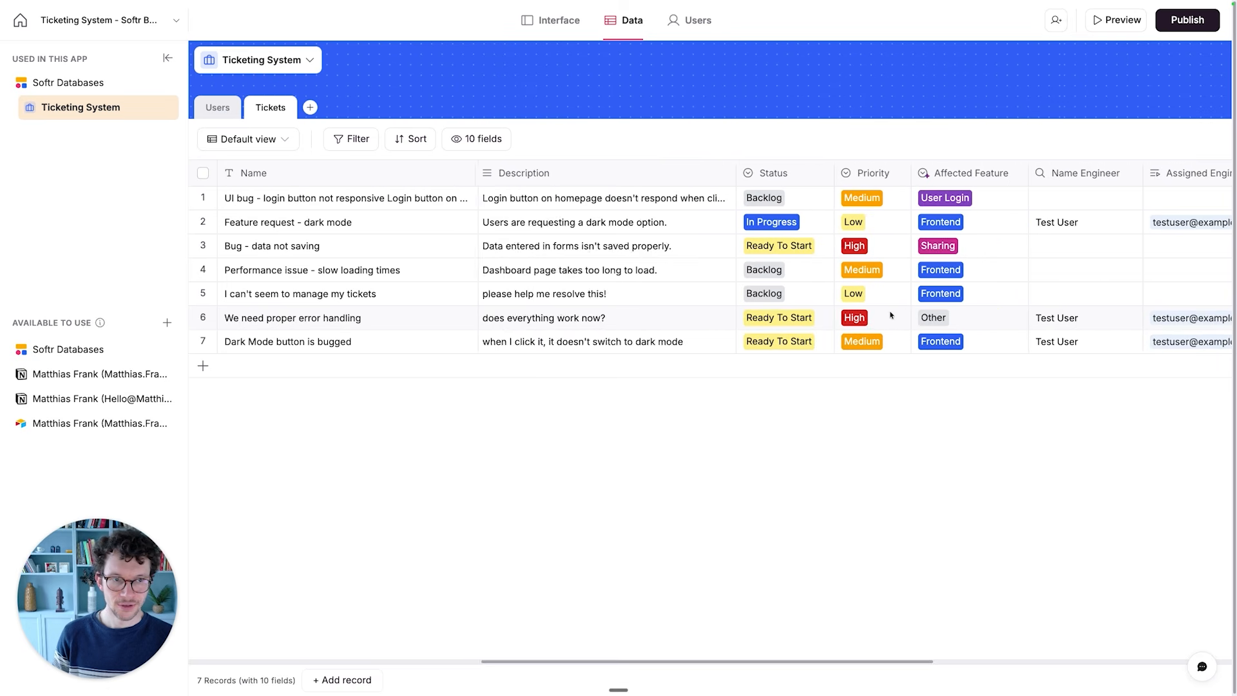
pyautogui.hscroll(5, 874, 313)
pyautogui.click(850, 318)
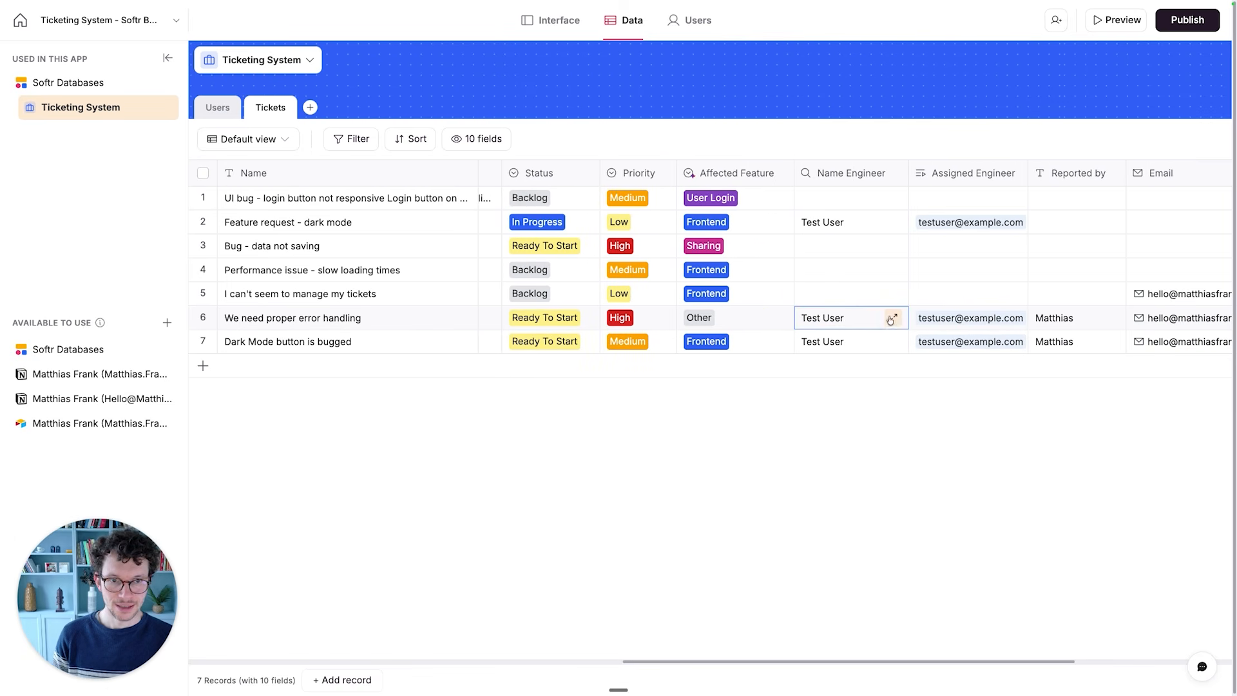
pyautogui.doubleClick(845, 325)
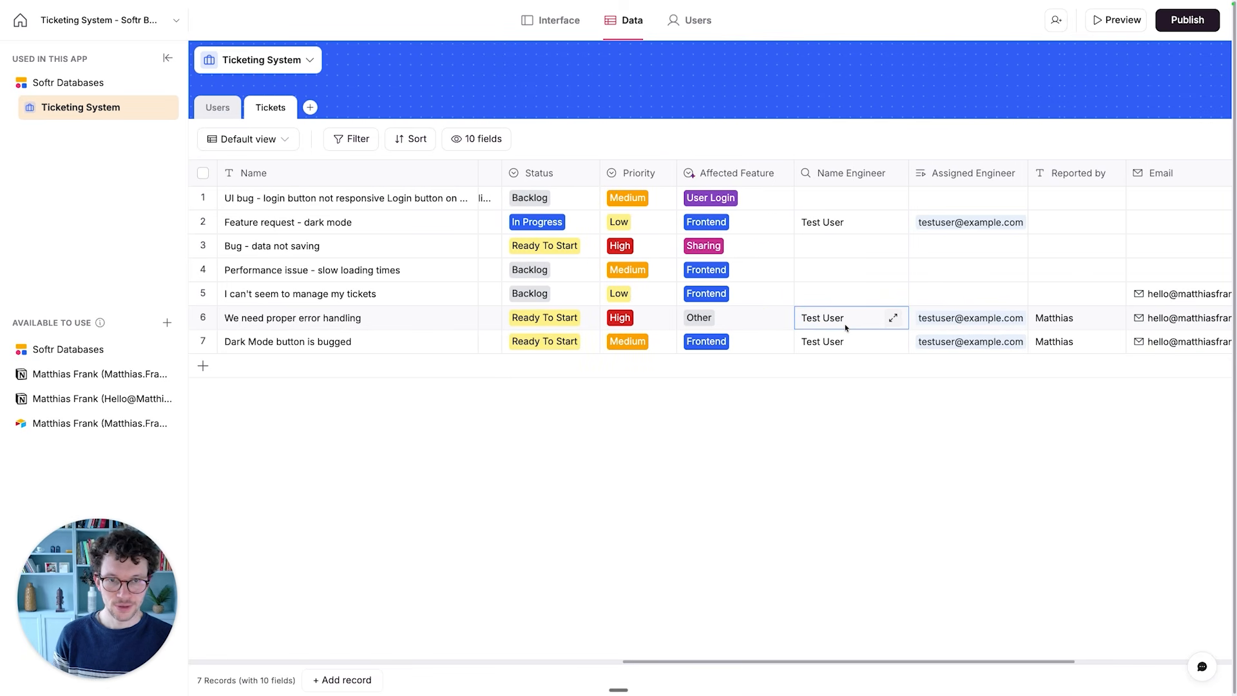
pyautogui.hscroll(2, 847, 326)
pyautogui.click(847, 326)
pyautogui.click(846, 327)
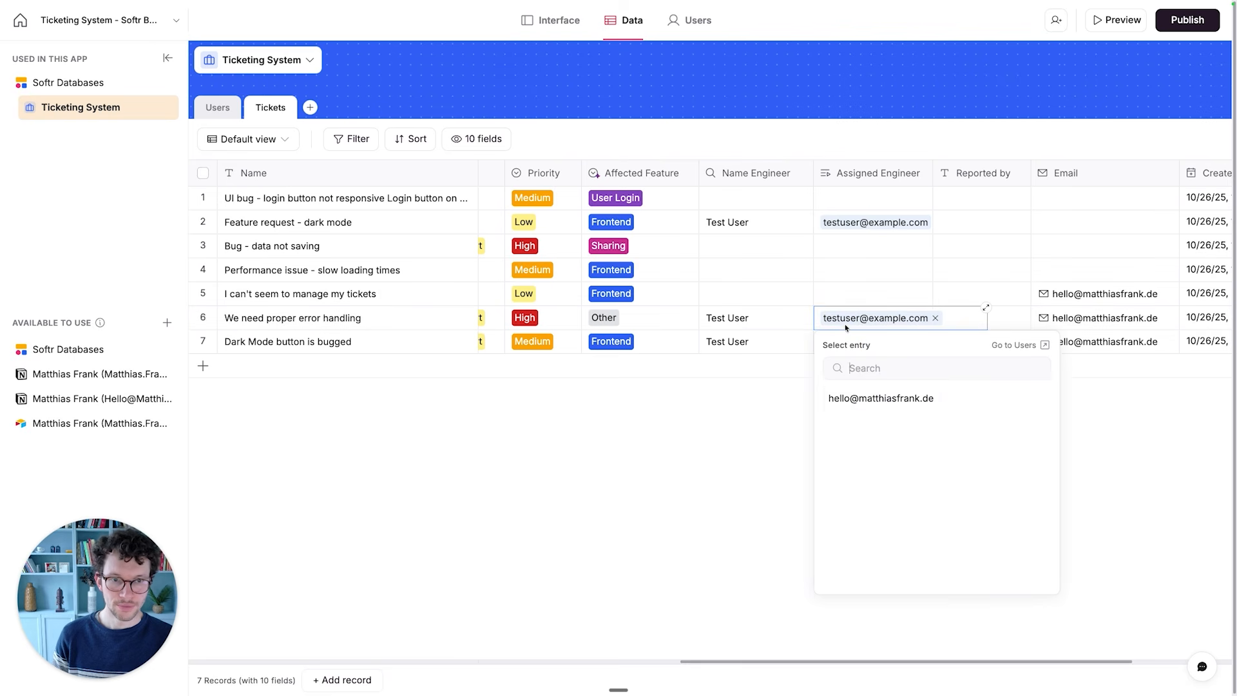
pyautogui.click(899, 399)
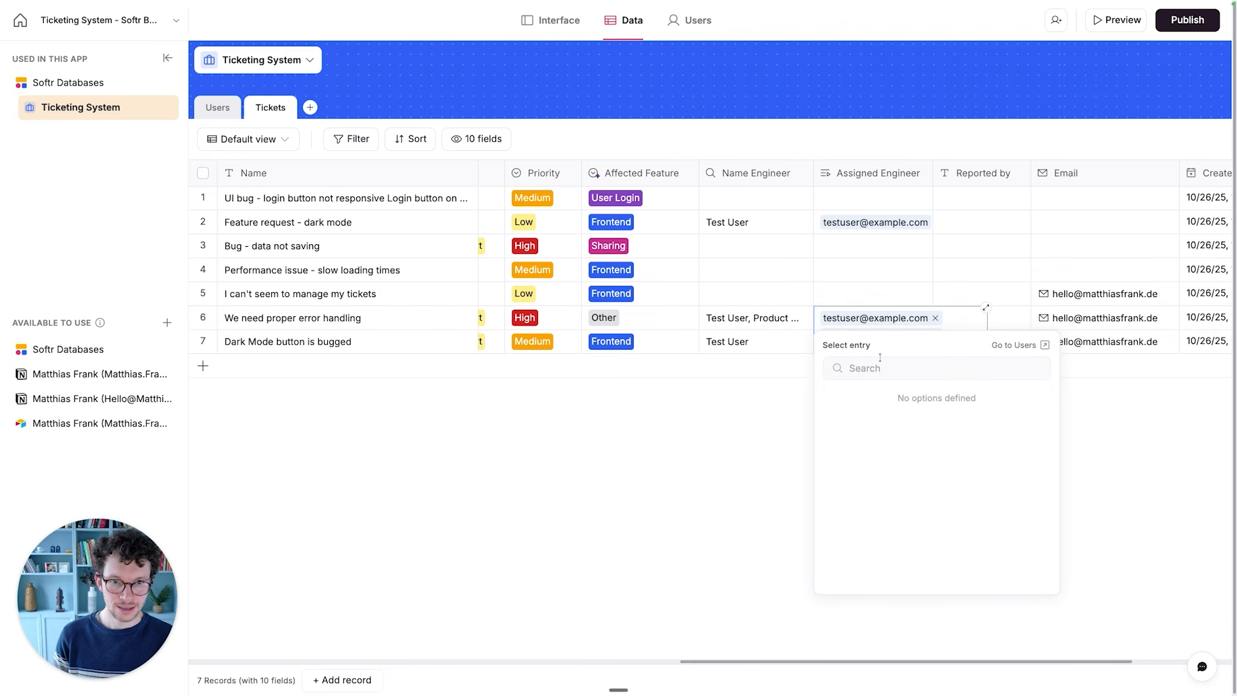
pyautogui.click(935, 317)
pyautogui.click(877, 297)
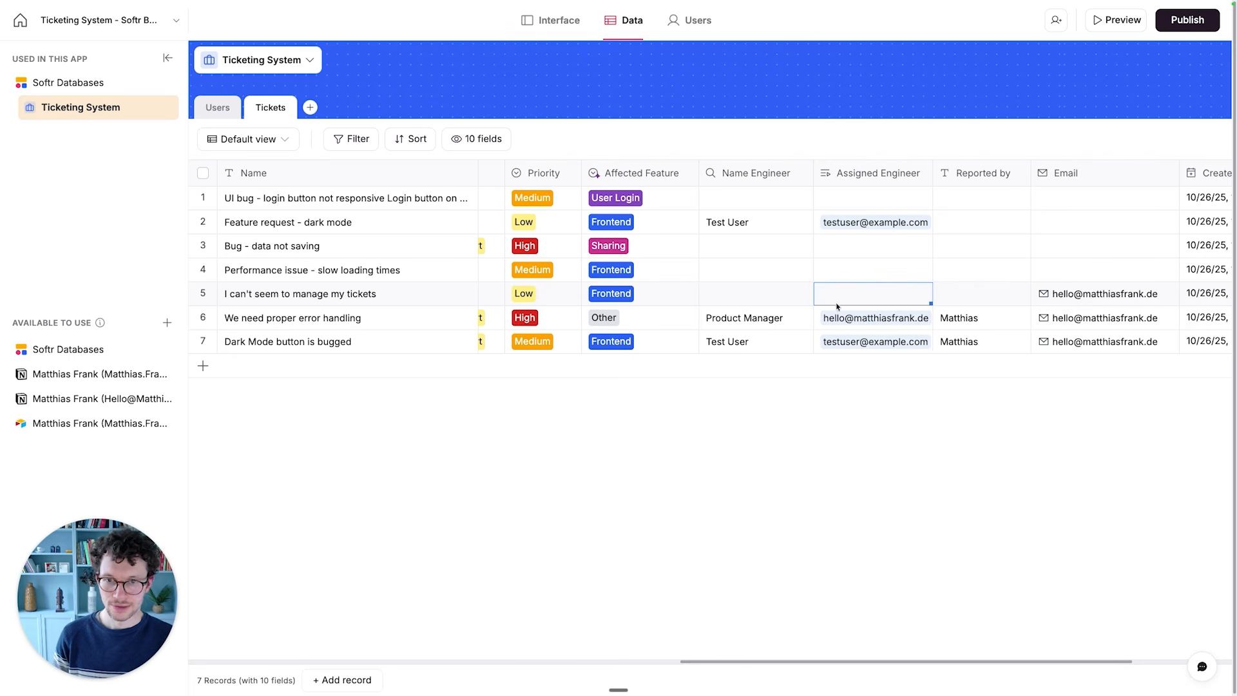
# - Replace the assigned engineer of the "Dark Mode button is bugged" ticket with the Product Manager user's e-mail
pyautogui.hscroll(-1, 836, 299)
pyautogui.hscroll(-2, 836, 299)
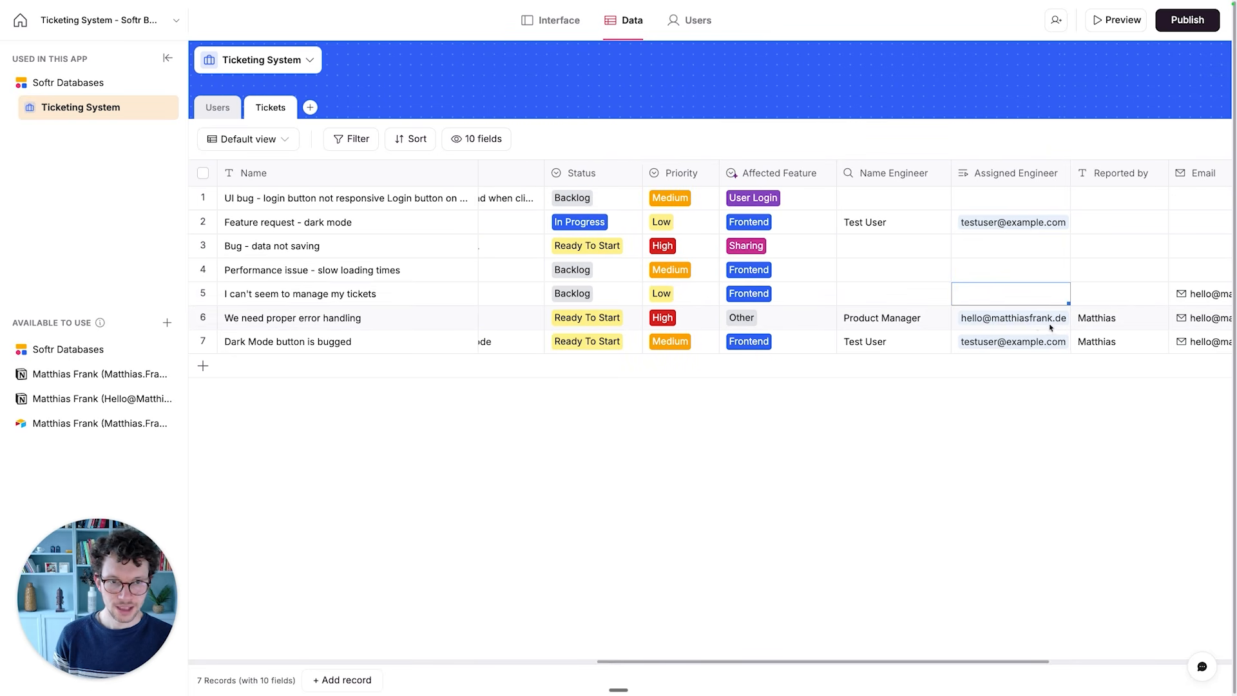
pyautogui.click(998, 341)
pyautogui.click(999, 341)
pyautogui.click(1099, 422)
pyautogui.click(1073, 342)
pyautogui.click(952, 347)
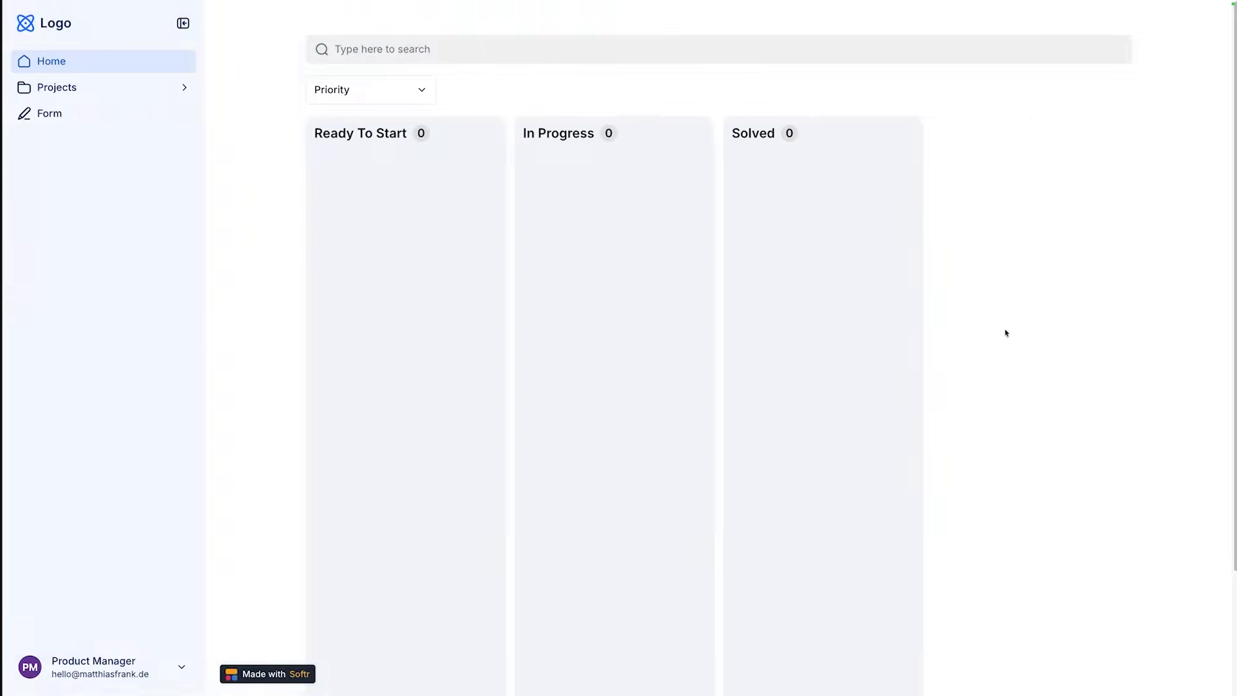
# - Reload the published Kanban board, moving "We need proper error handling" to In Progress and "Dark Mode button is bugged" to Solved
pyautogui.press('super+r')
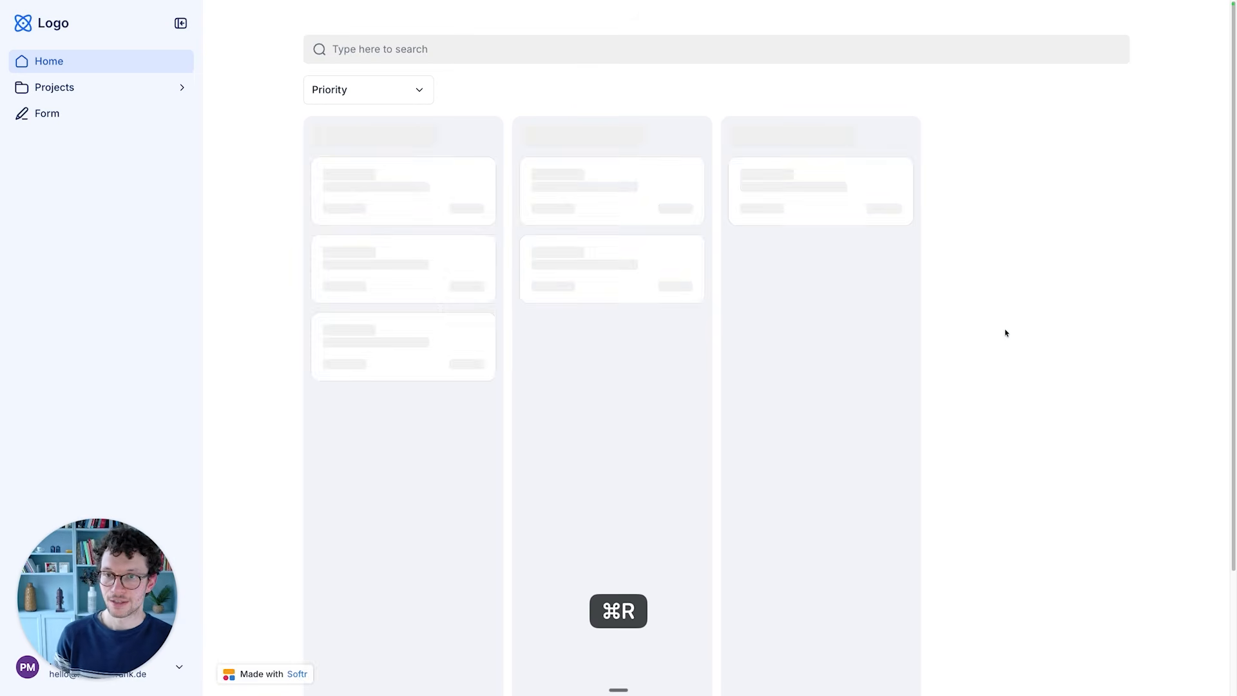
pyautogui.moveTo(402, 174); pyautogui.dragTo(584, 177)
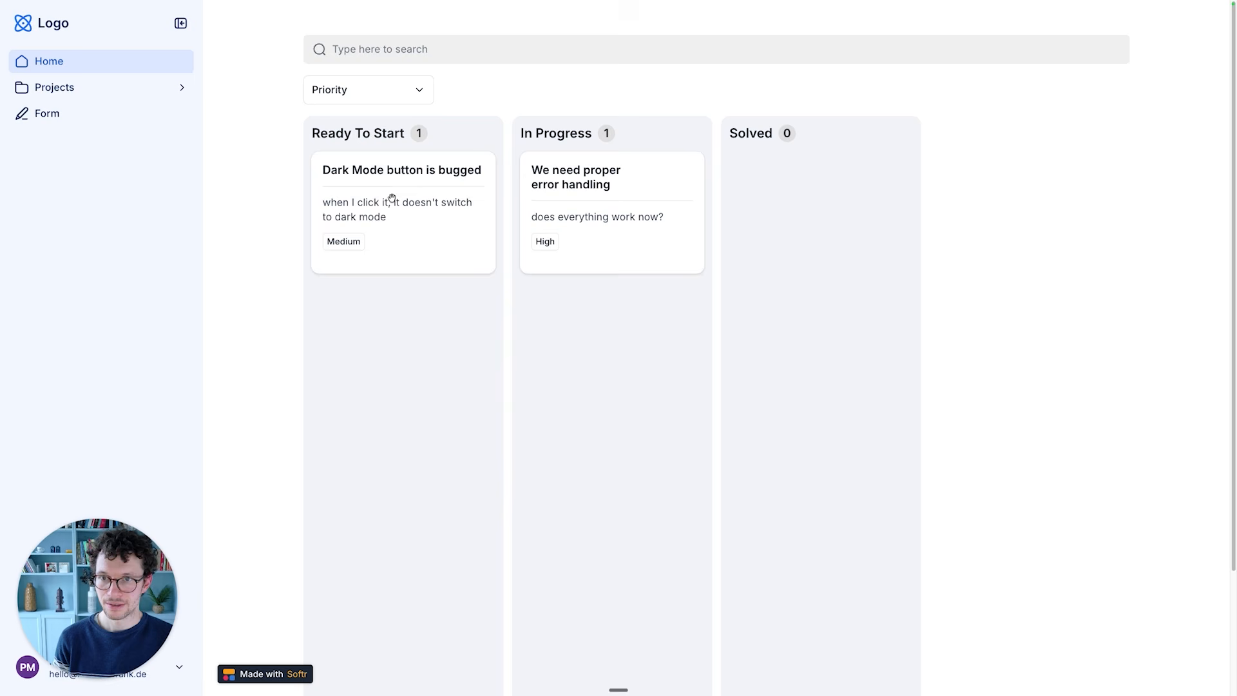
pyautogui.moveTo(389, 197); pyautogui.dragTo(843, 207)
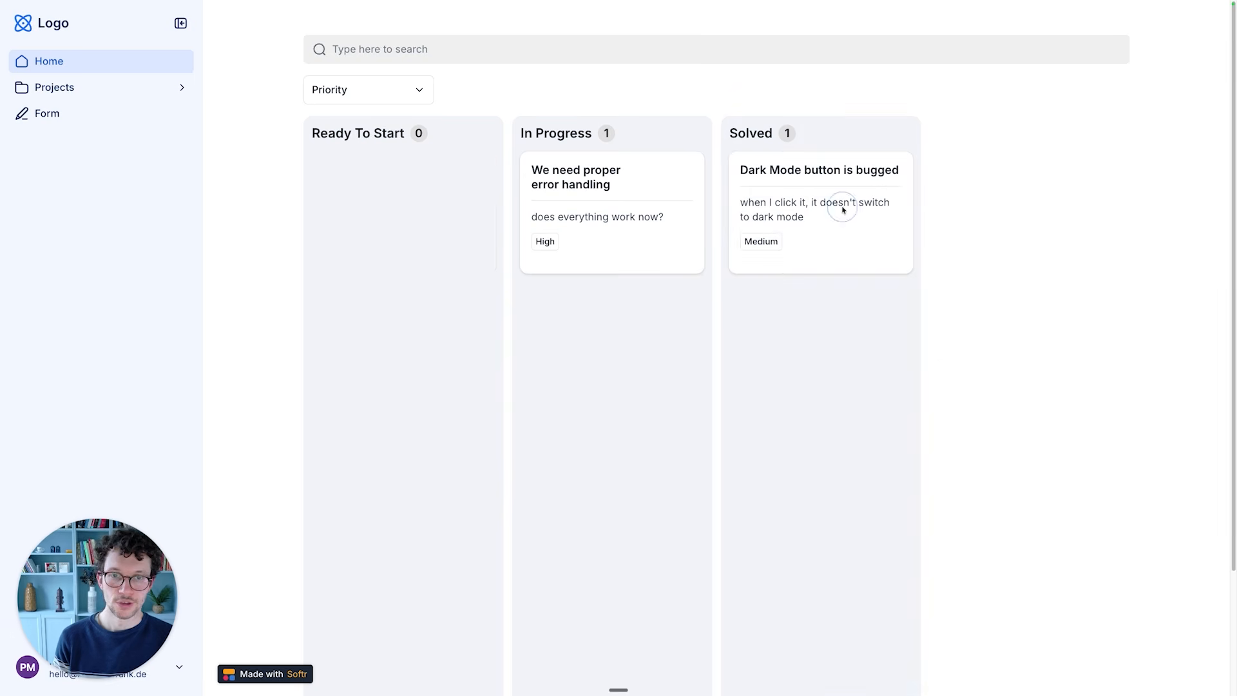
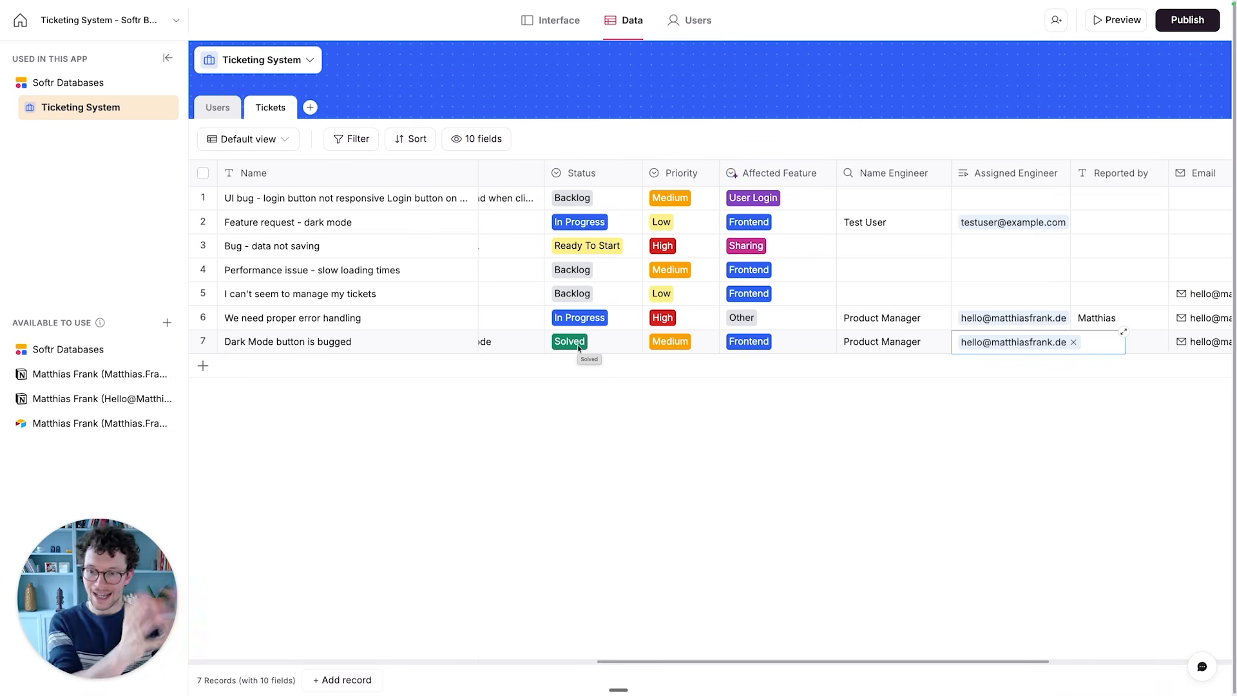
# - Review the engineer's Kanban board in the live app and test its Form and Projects navigation links
pyautogui.hotkey('ctrl', 'Right')
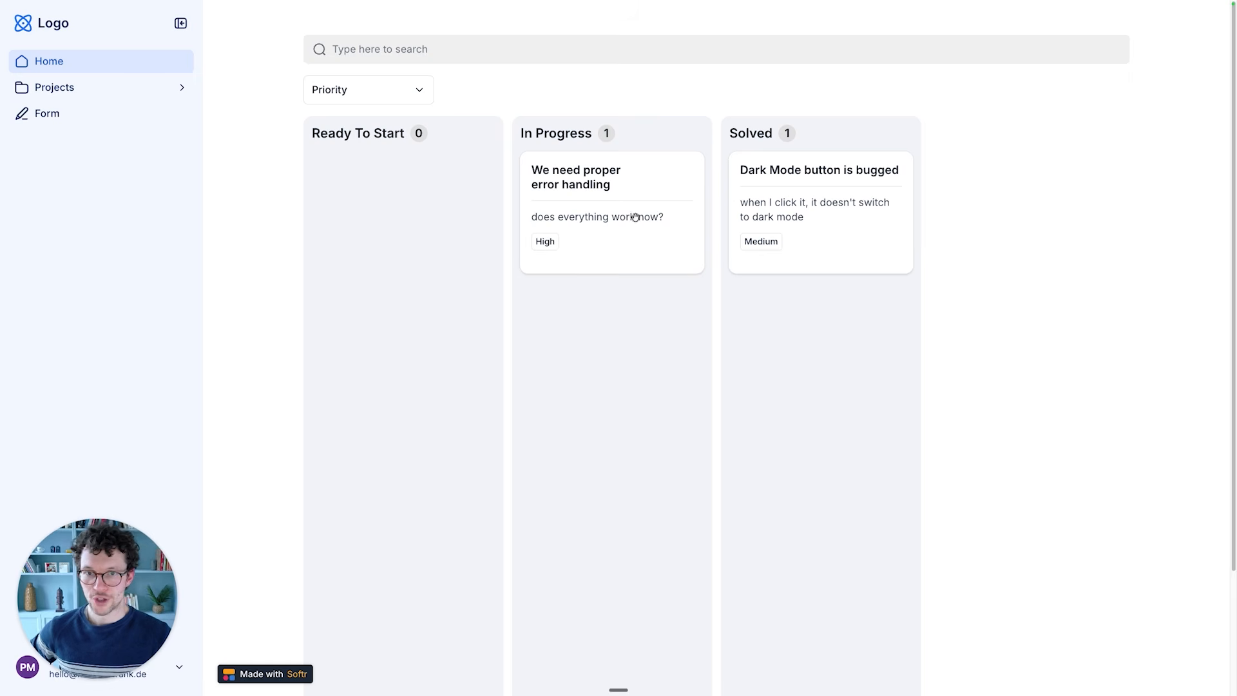
pyautogui.moveTo(671, 190); pyautogui.dragTo(641, 193)
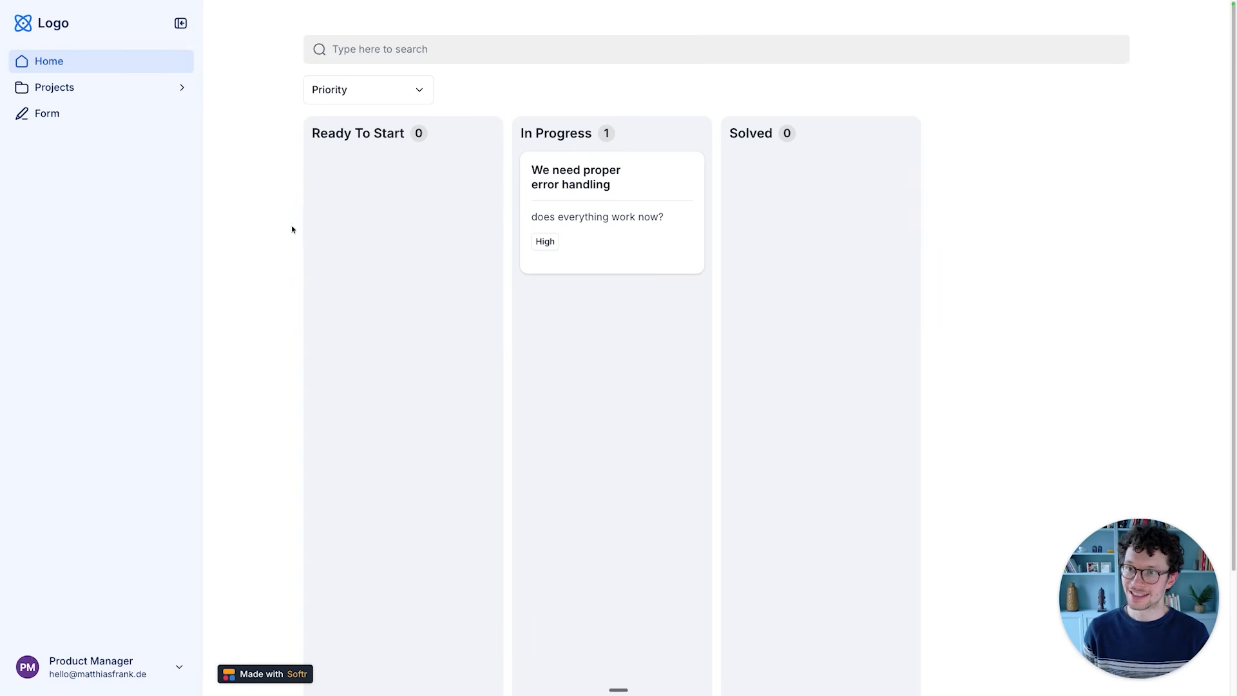
pyautogui.click(260, 194)
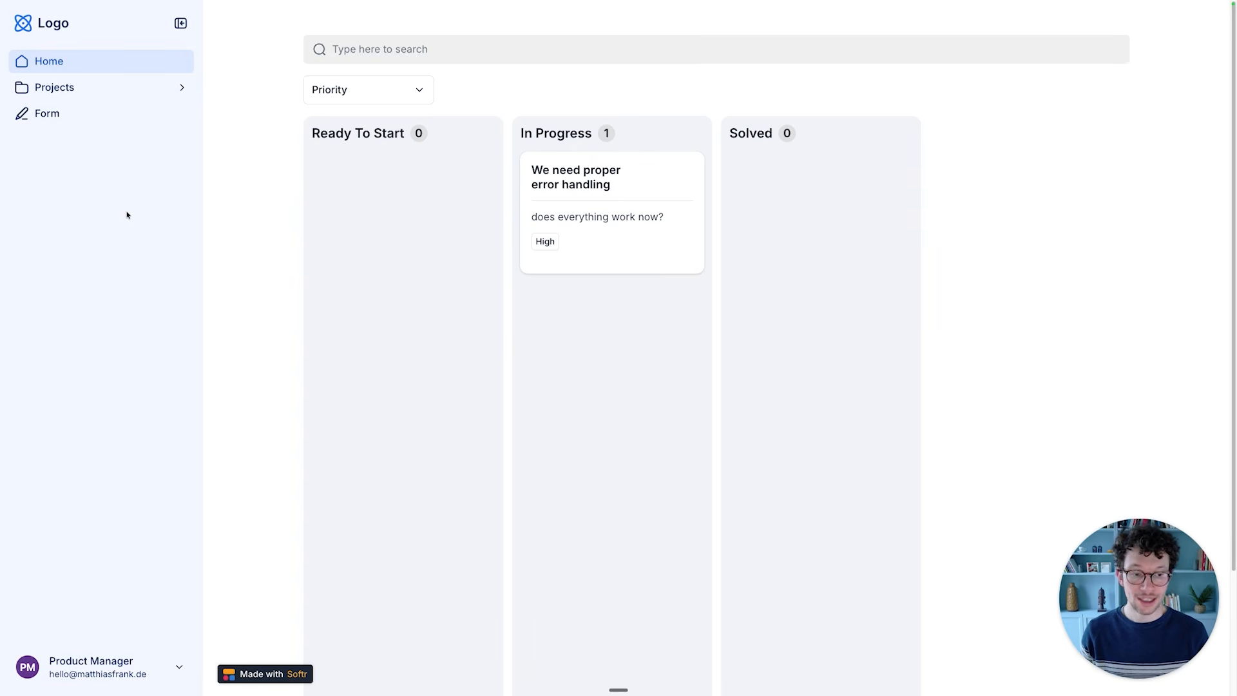
pyautogui.click(63, 114)
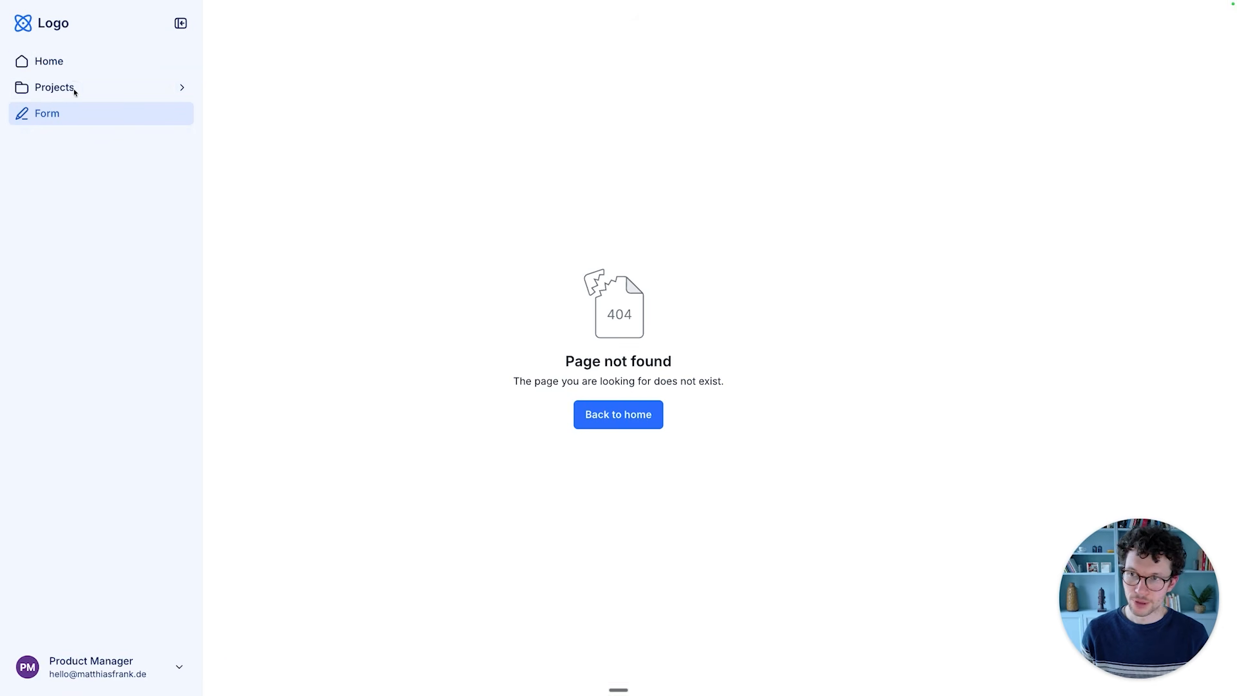
pyautogui.click(74, 91)
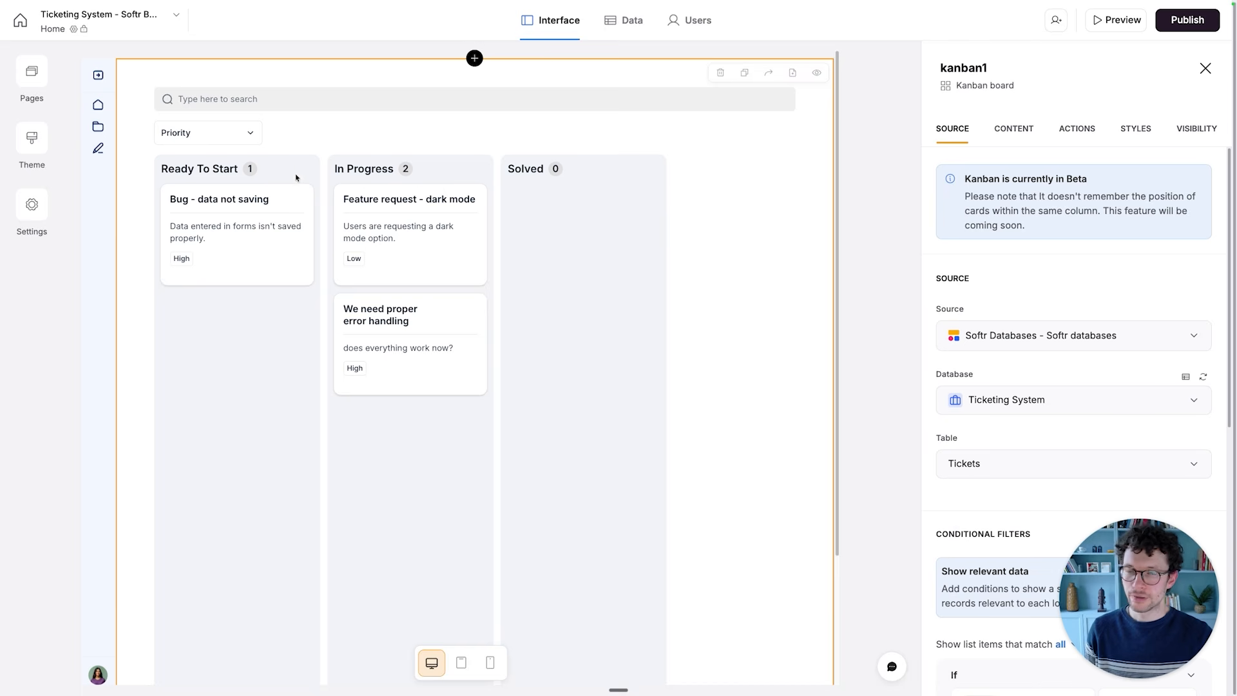
# - Switch the Home page's navigation to None and back to Navigation 1 in its page settings
pyautogui.click(40, 76)
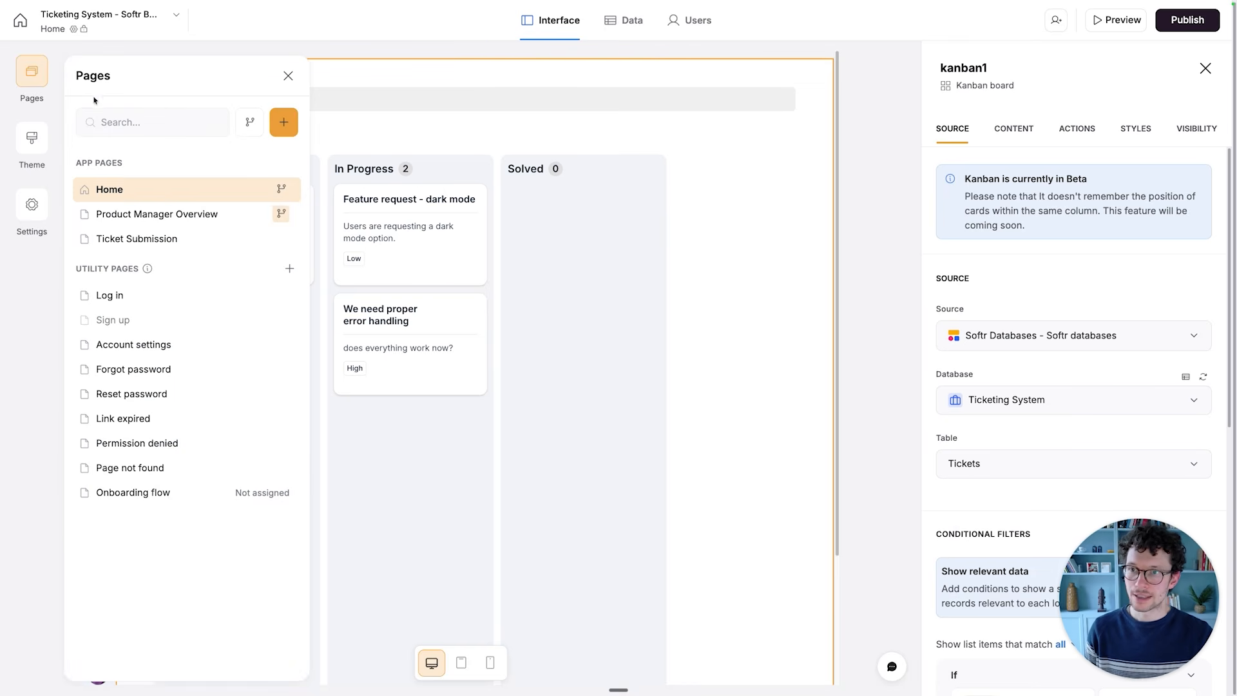
pyautogui.click(264, 189)
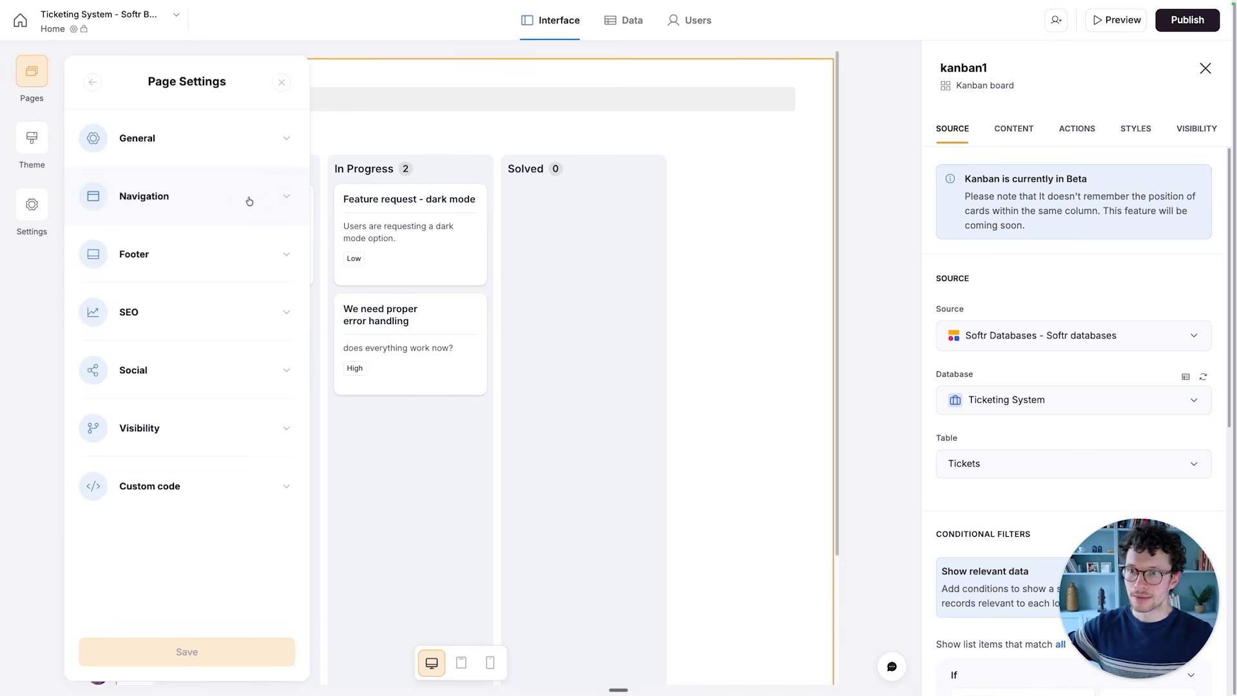
pyautogui.click(250, 202)
pyautogui.click(185, 242)
pyautogui.click(142, 304)
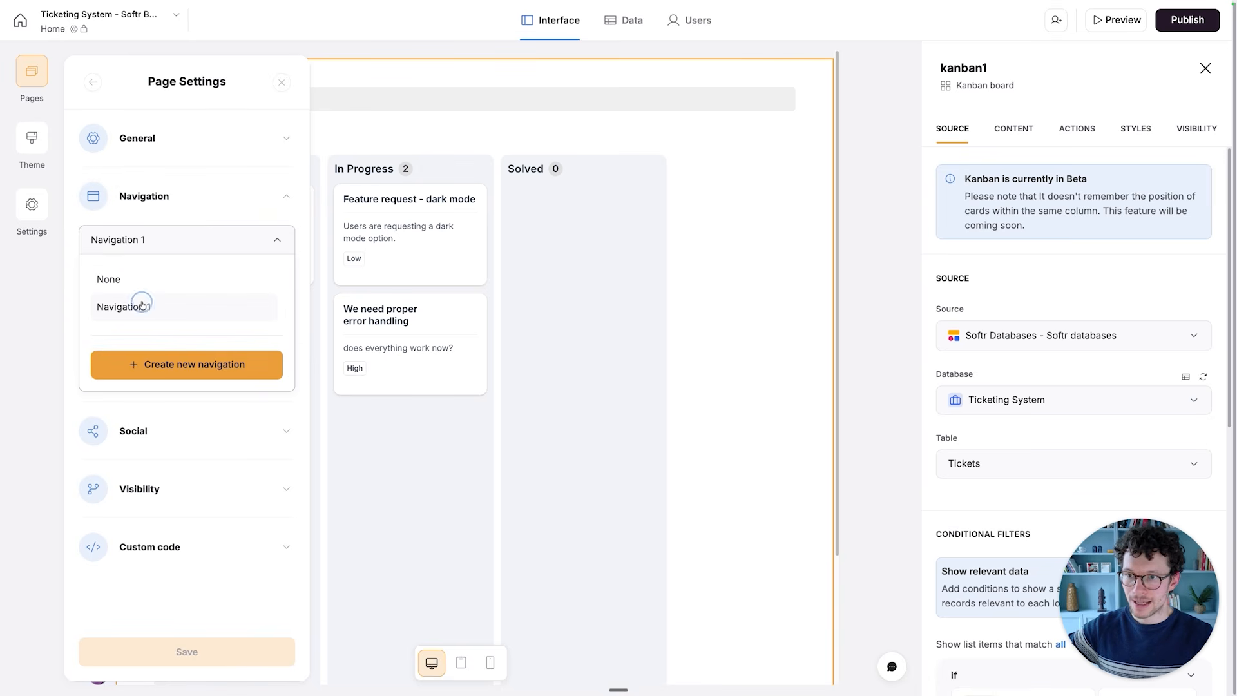
pyautogui.click(264, 250)
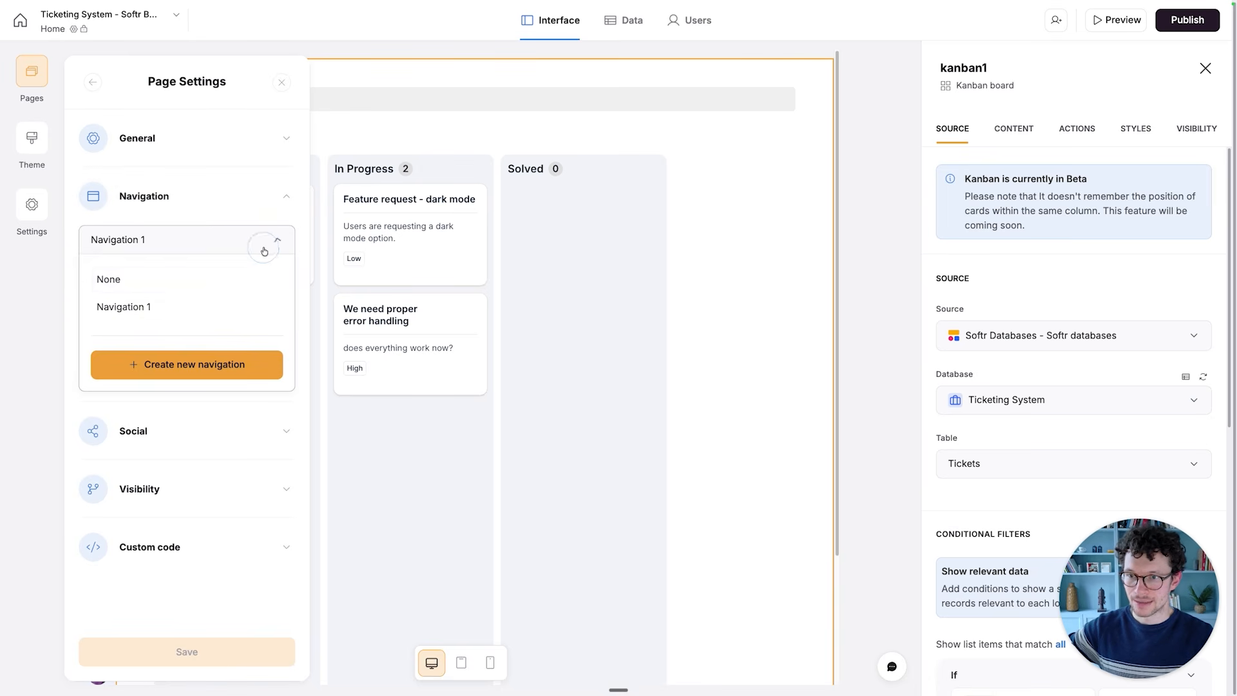
pyautogui.click(162, 277)
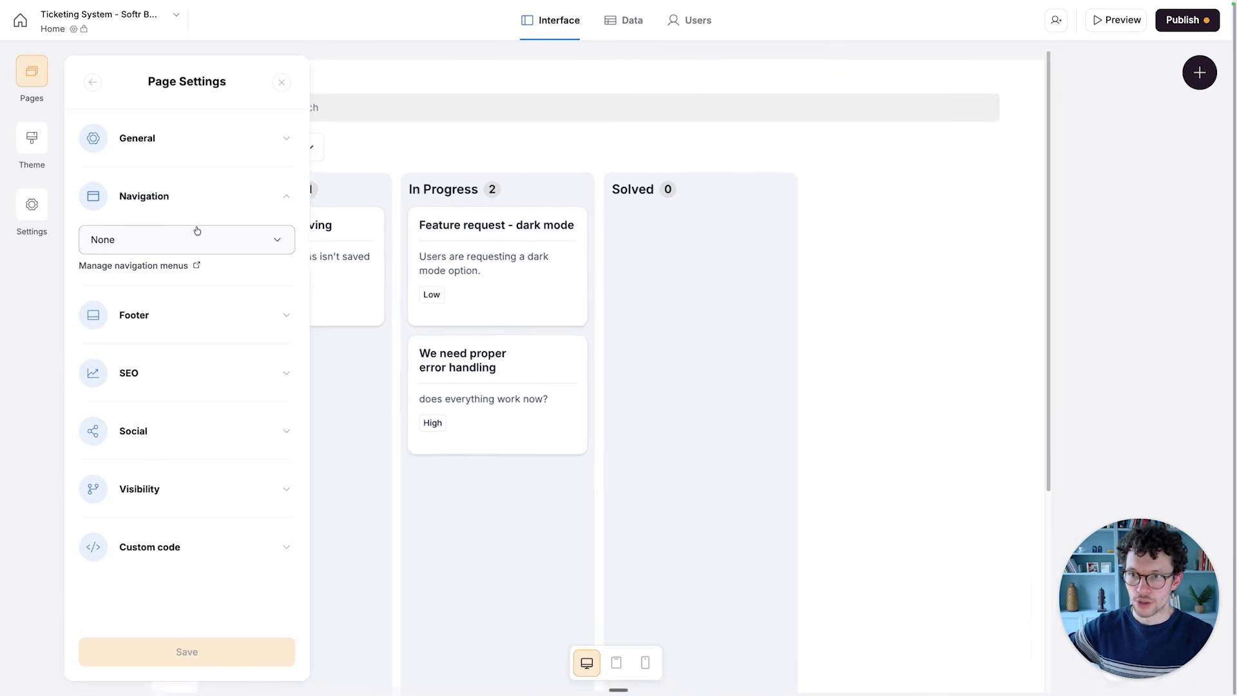
pyautogui.click(194, 237)
pyautogui.click(158, 303)
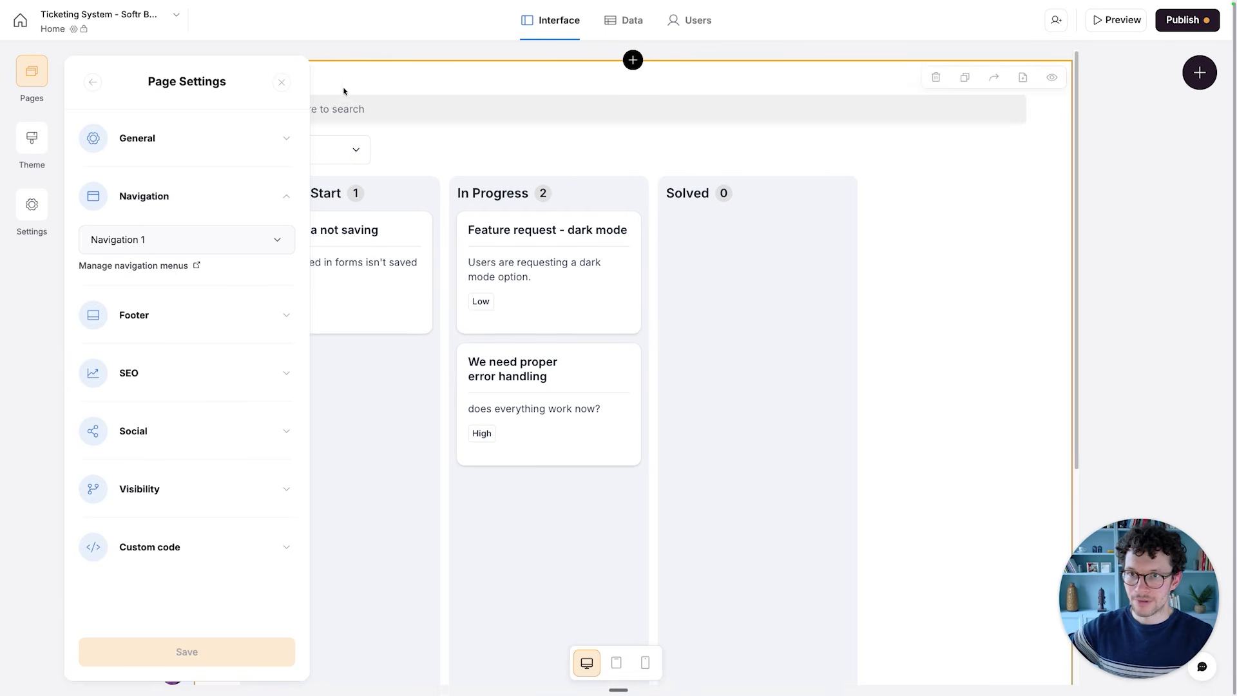
pyautogui.click(281, 82)
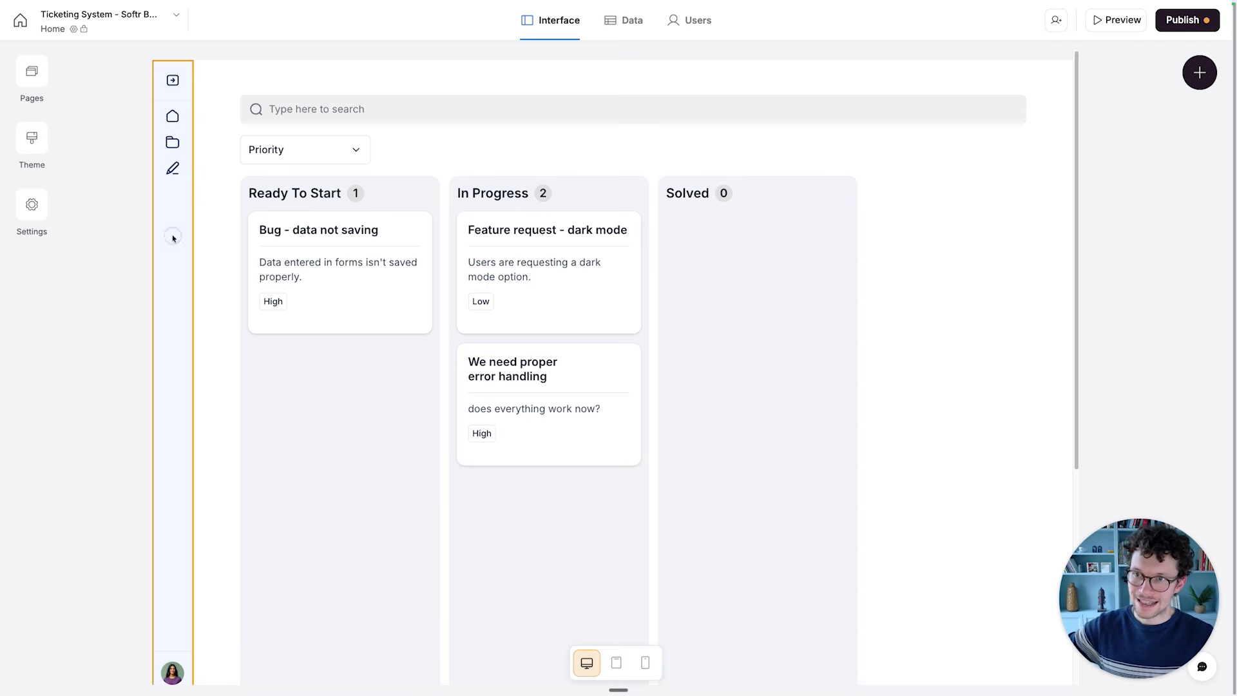
# - Rename the Home page's side navigation as Main Nav
pyautogui.click(173, 236)
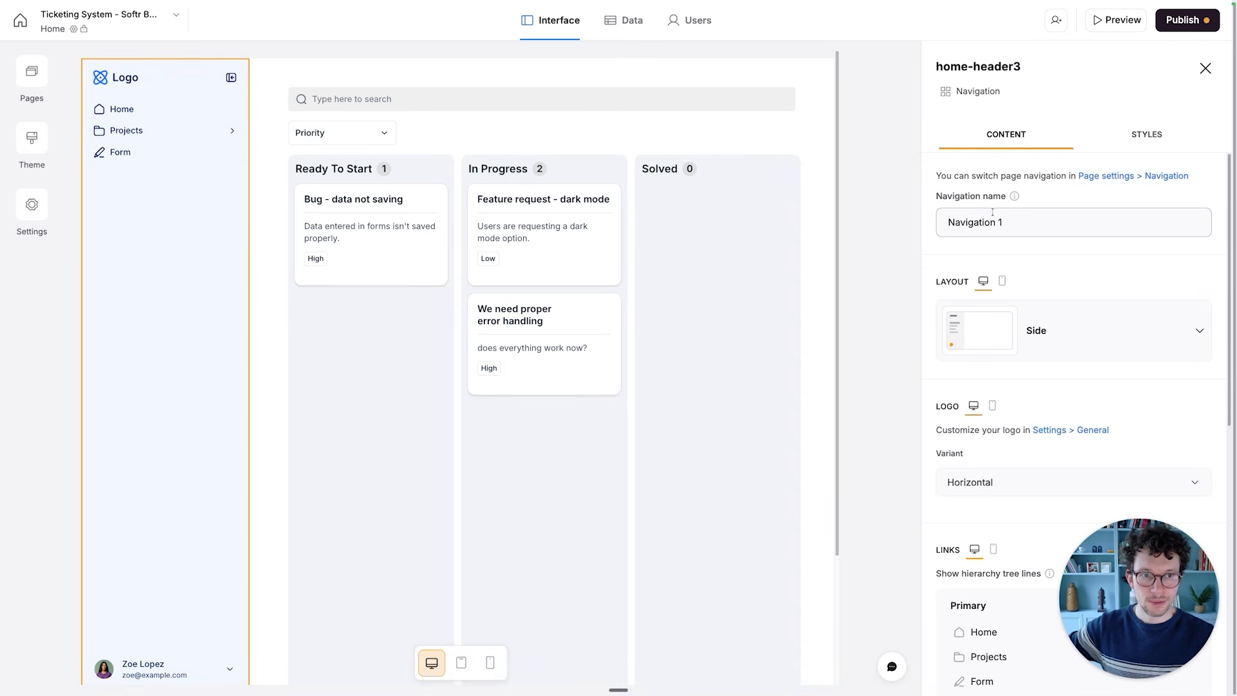
pyautogui.click(1028, 215)
pyautogui.press('super+a')
pyautogui.write('Mai')
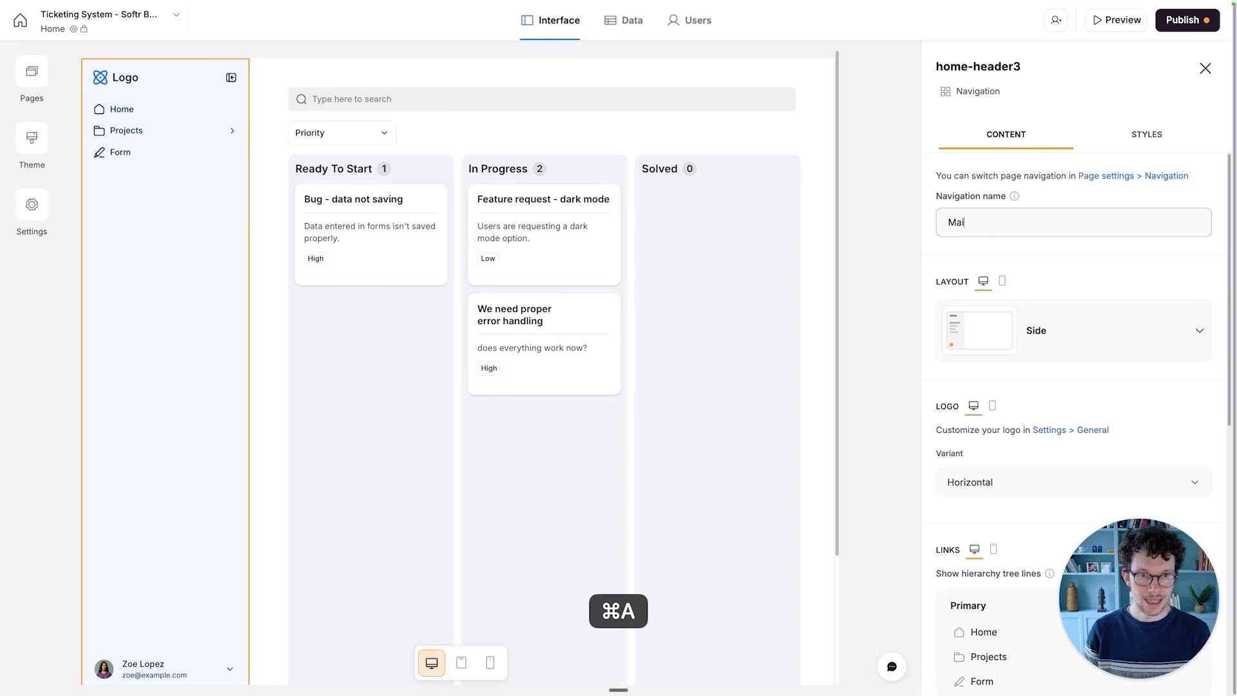
pyautogui.click(1058, 250)
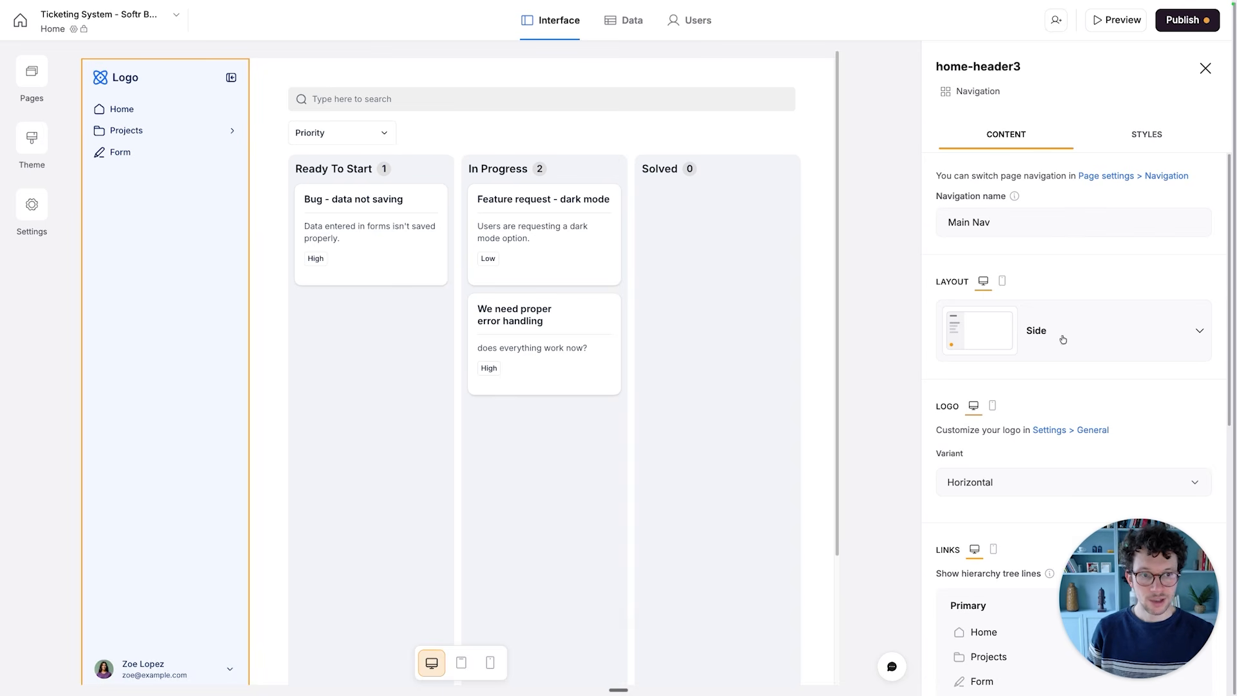
# - Rename the Home link in the primary navigation links as Engineering Kanban
pyautogui.scroll(-6, 1053, 386)
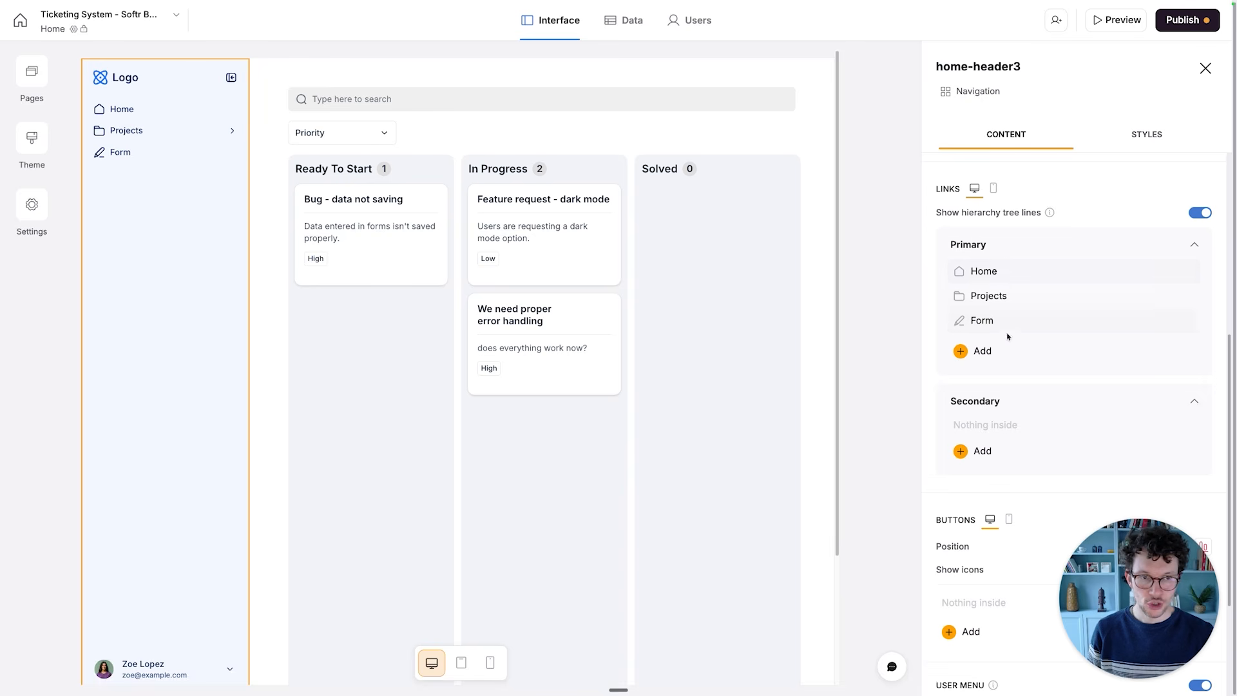
pyautogui.click(987, 270)
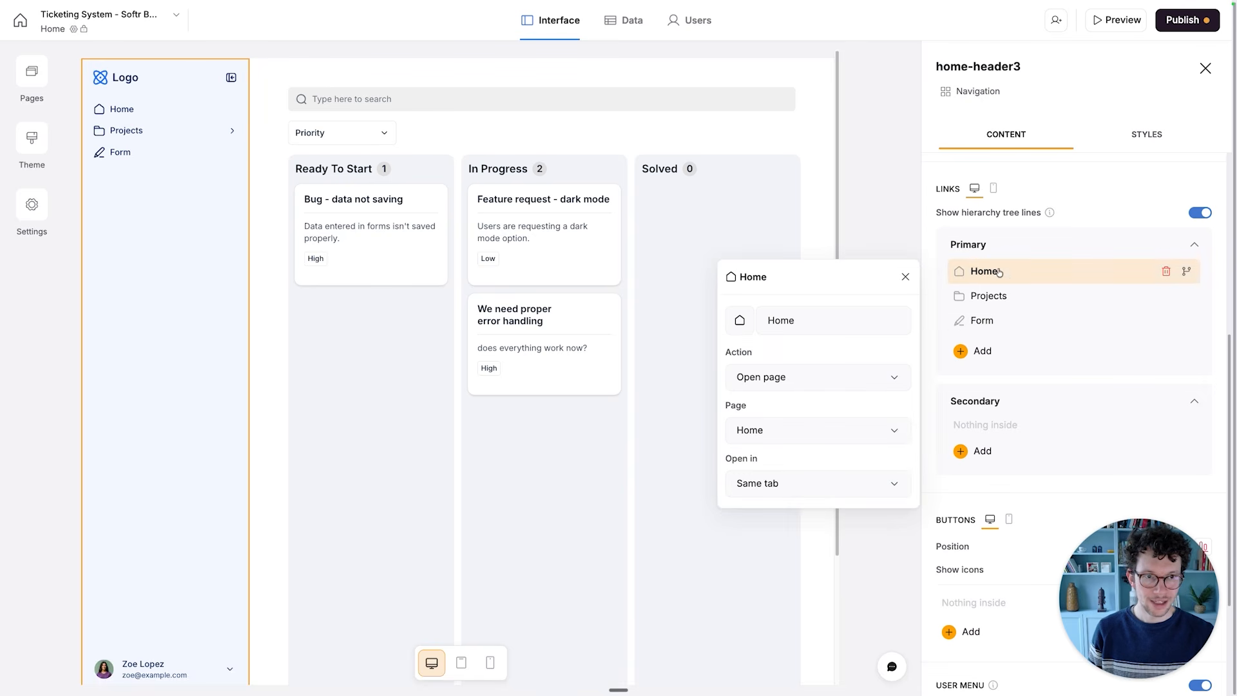
pyautogui.click(813, 315)
pyautogui.press('super+a')
pyautogui.write('Engineering Kanban')
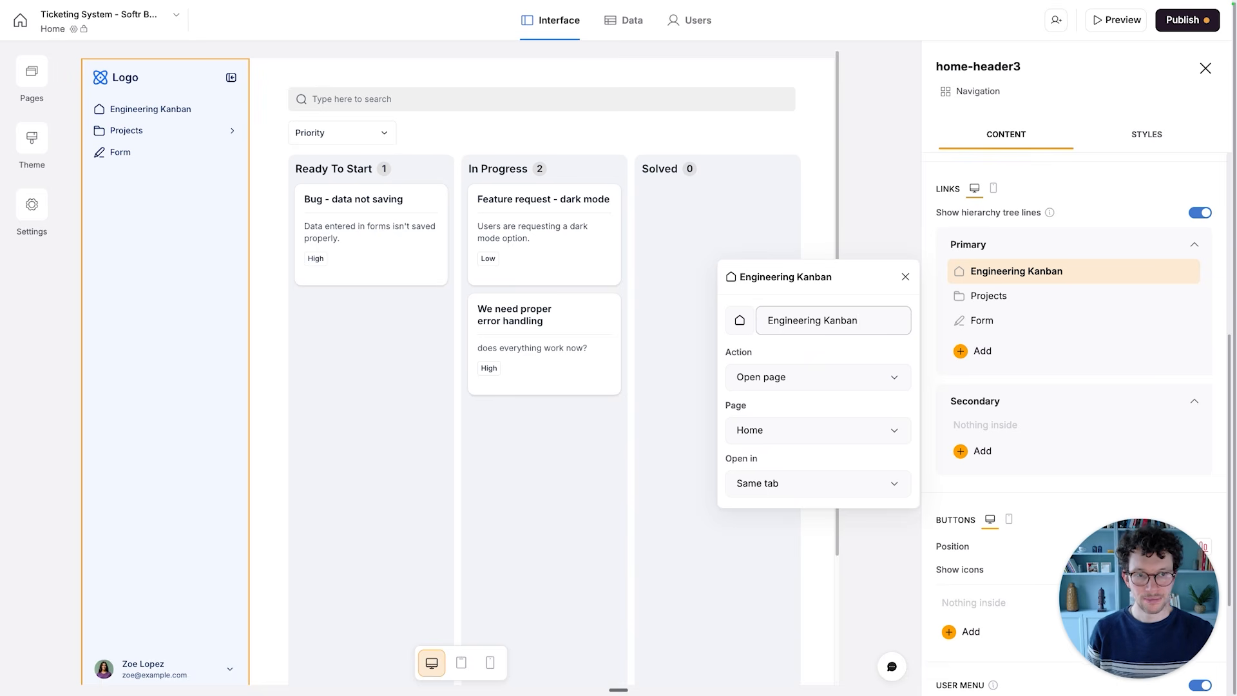
# - Delete the Projects category with its nested links and the Form link from the primary navigation
pyautogui.click(1039, 298)
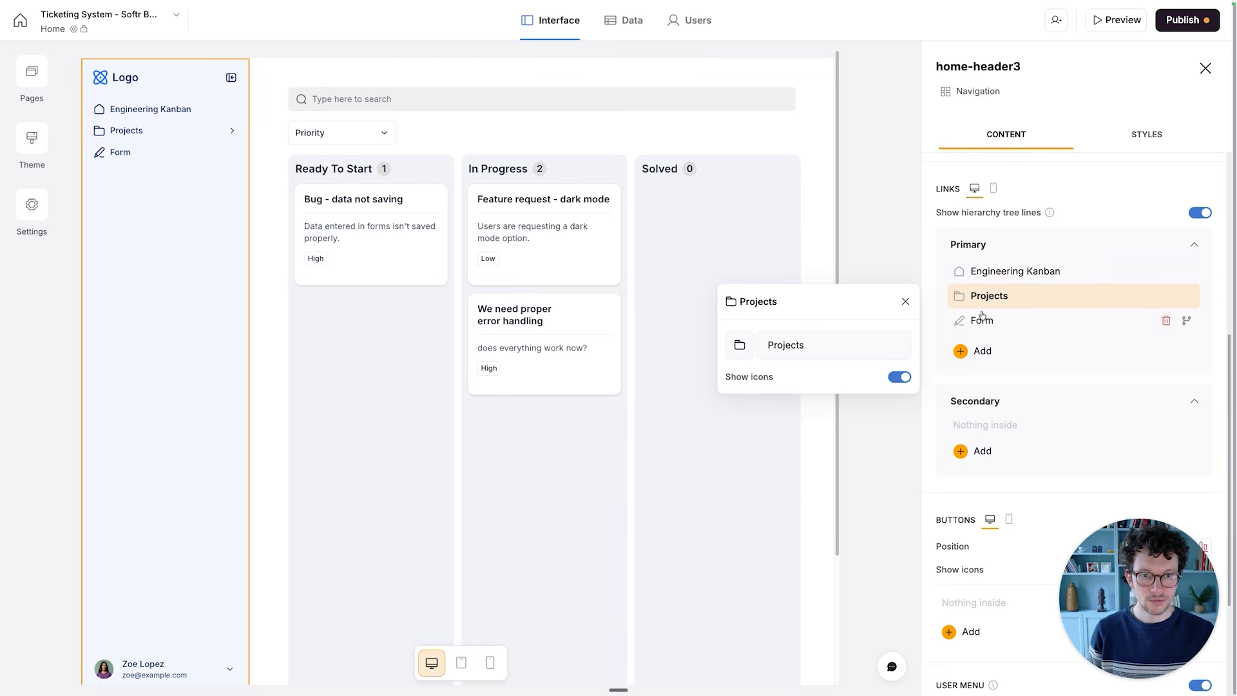
pyautogui.click(818, 346)
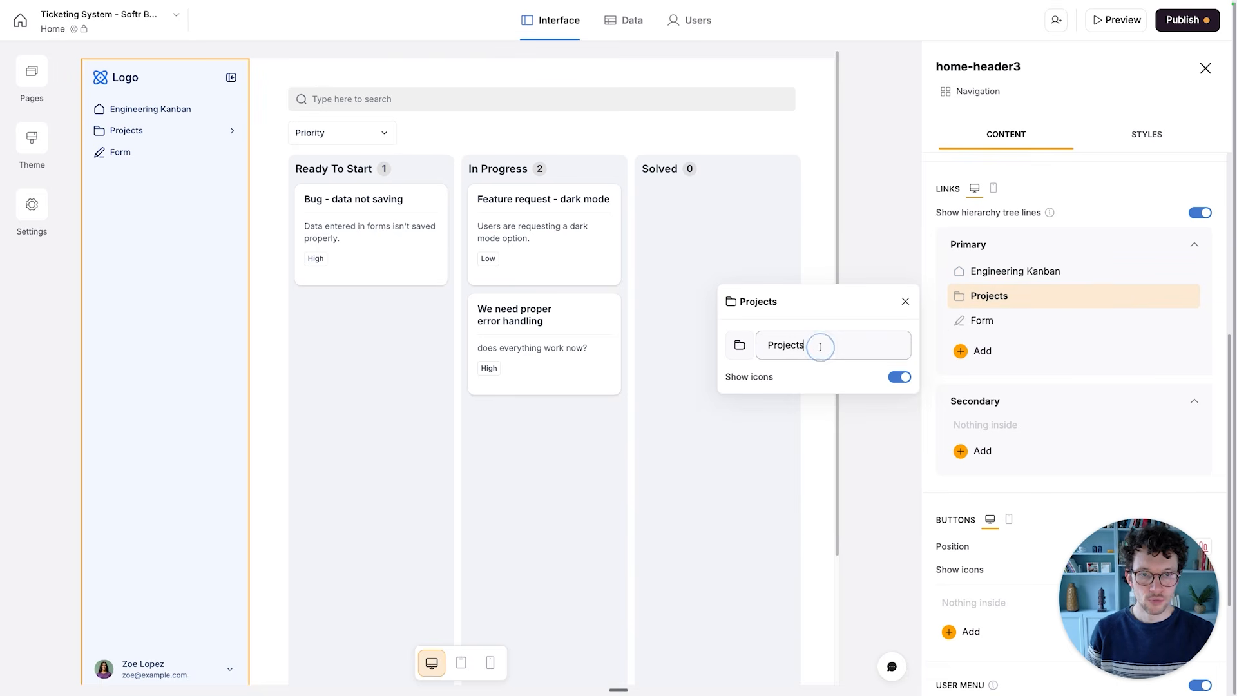
pyautogui.click(959, 296)
pyautogui.click(910, 302)
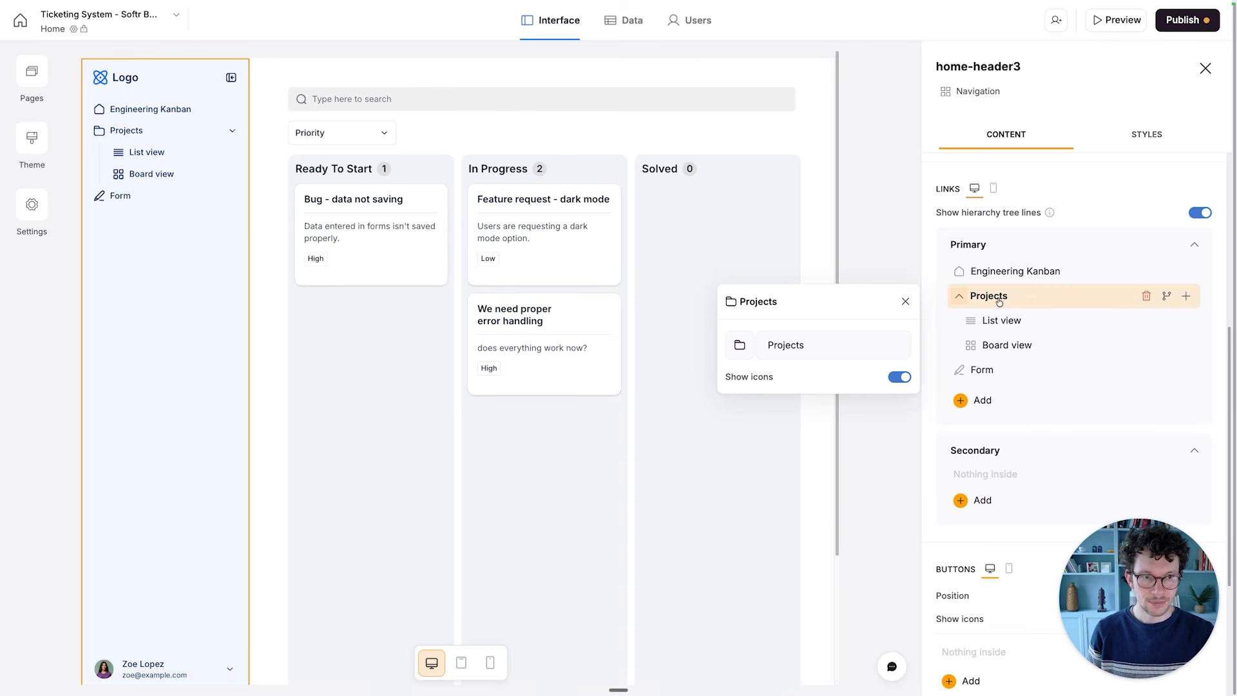
pyautogui.click(1144, 294)
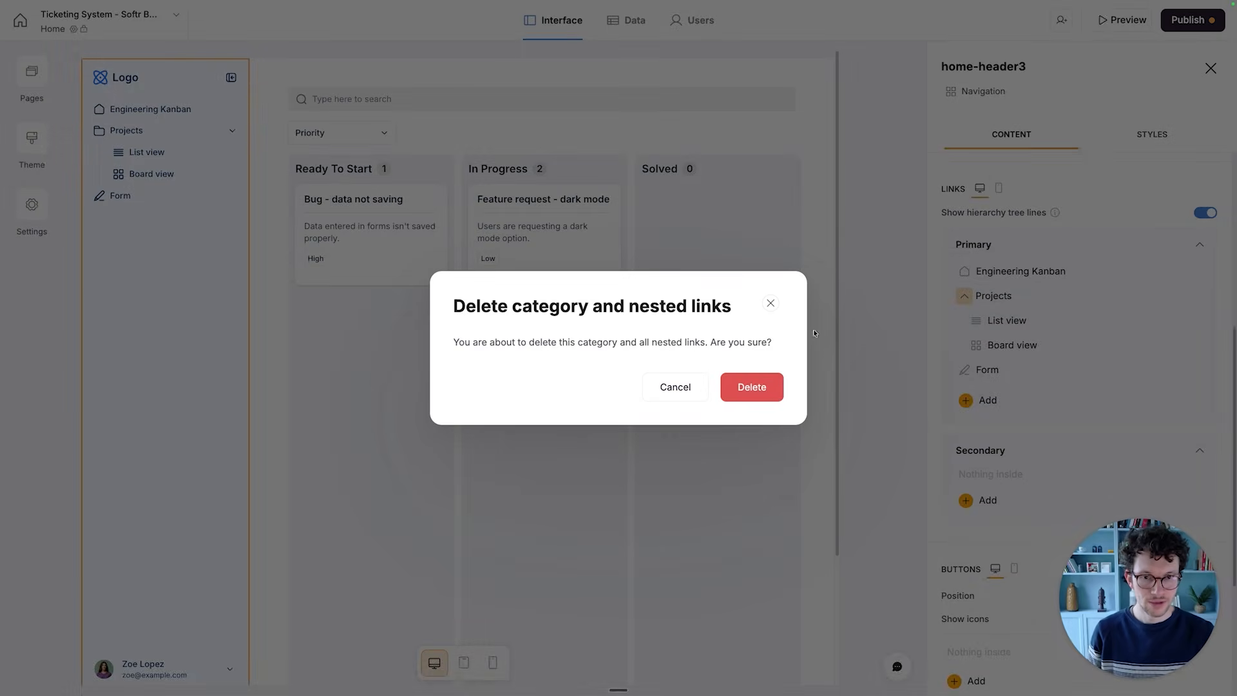
pyautogui.click(761, 387)
pyautogui.click(1162, 296)
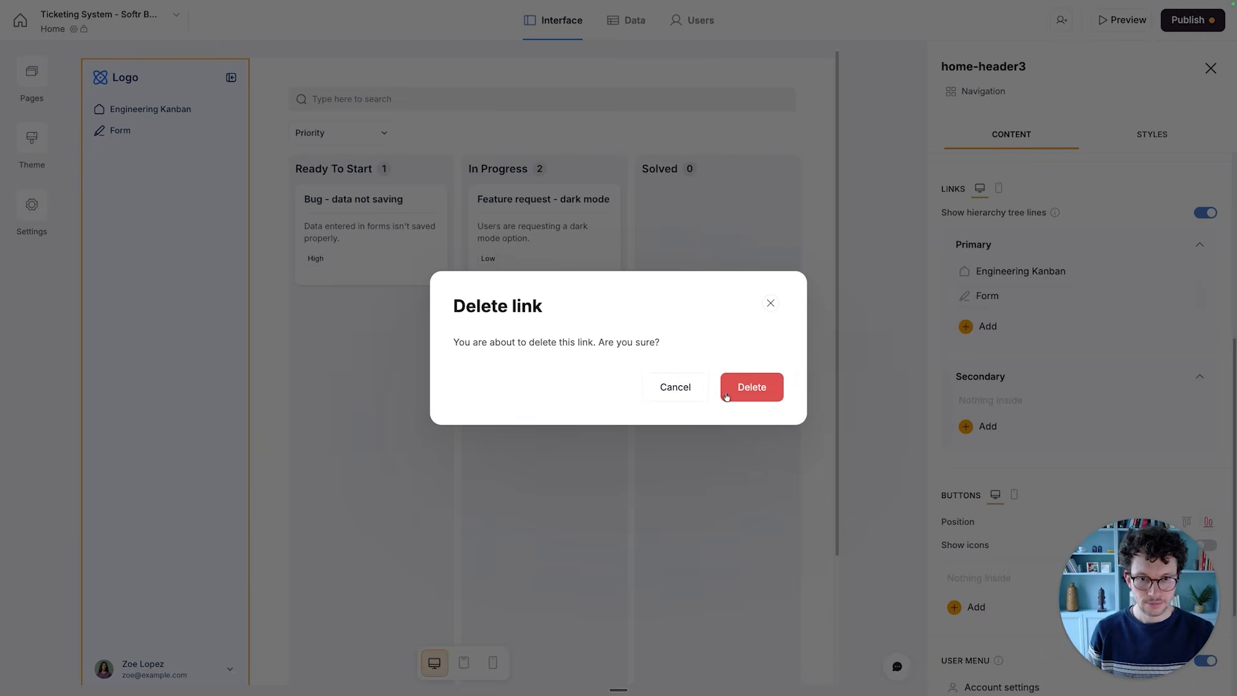
pyautogui.click(726, 396)
# - Add a primary navigation link to the Product Manager Overview page and label it Manage Tickets
pyautogui.click(971, 301)
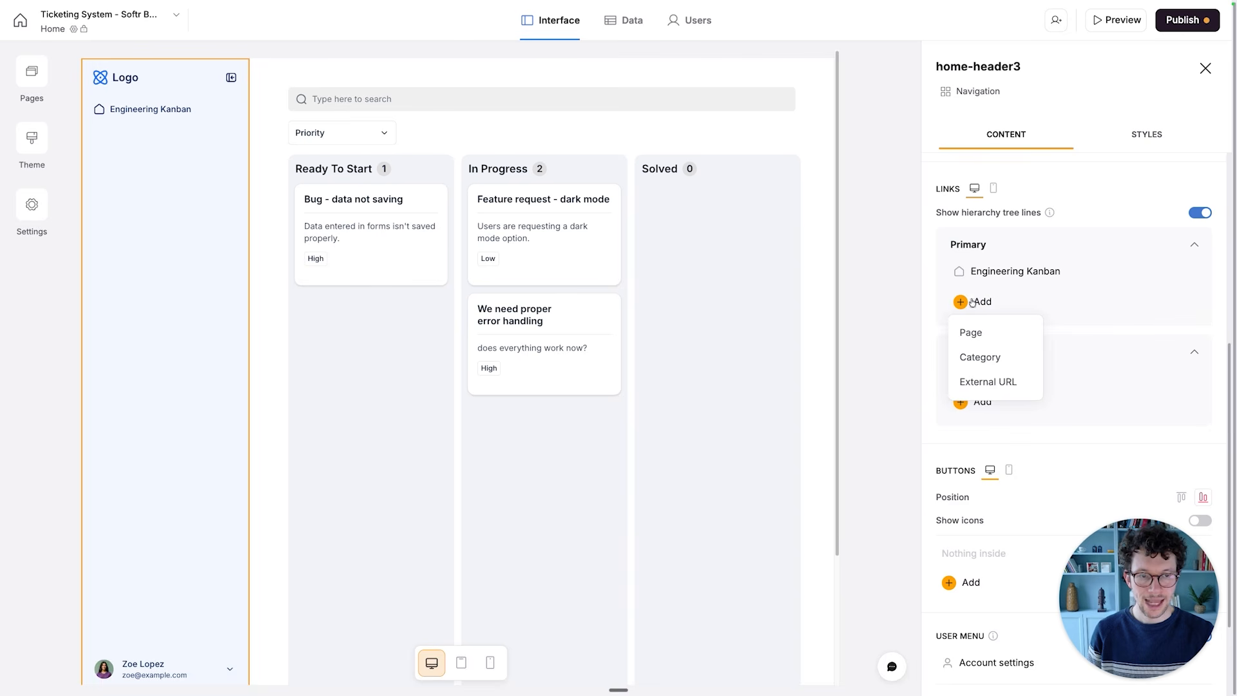
pyautogui.click(977, 335)
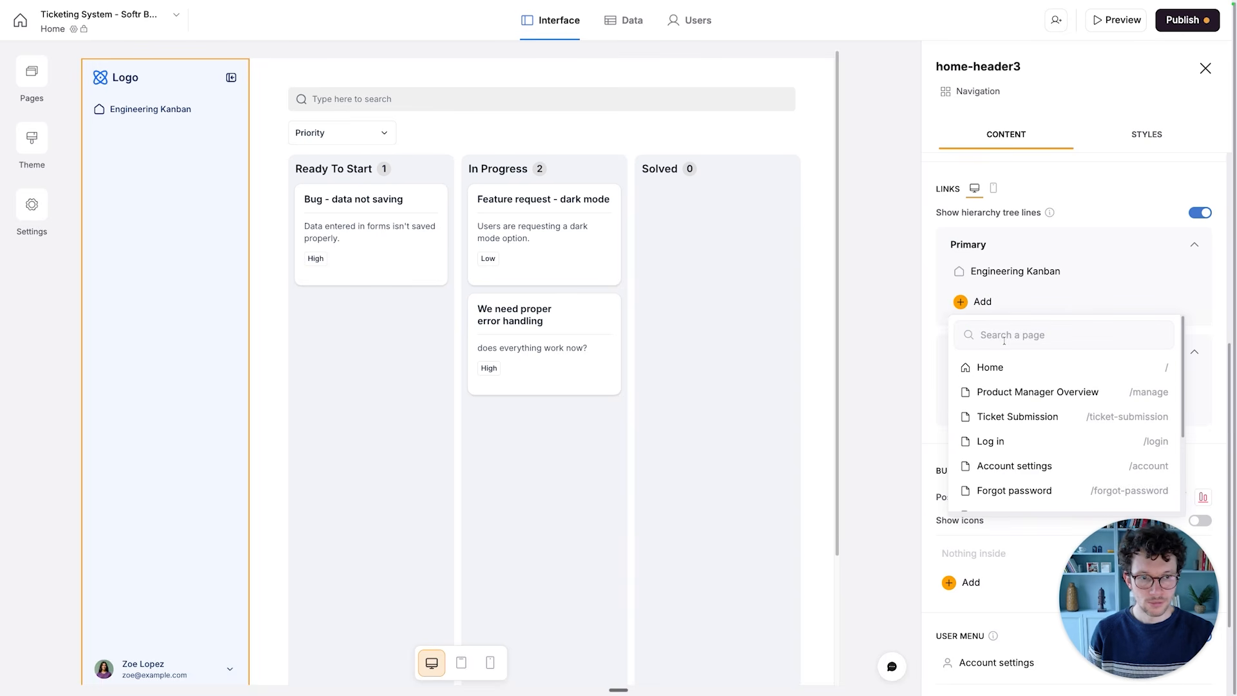
pyautogui.click(1014, 392)
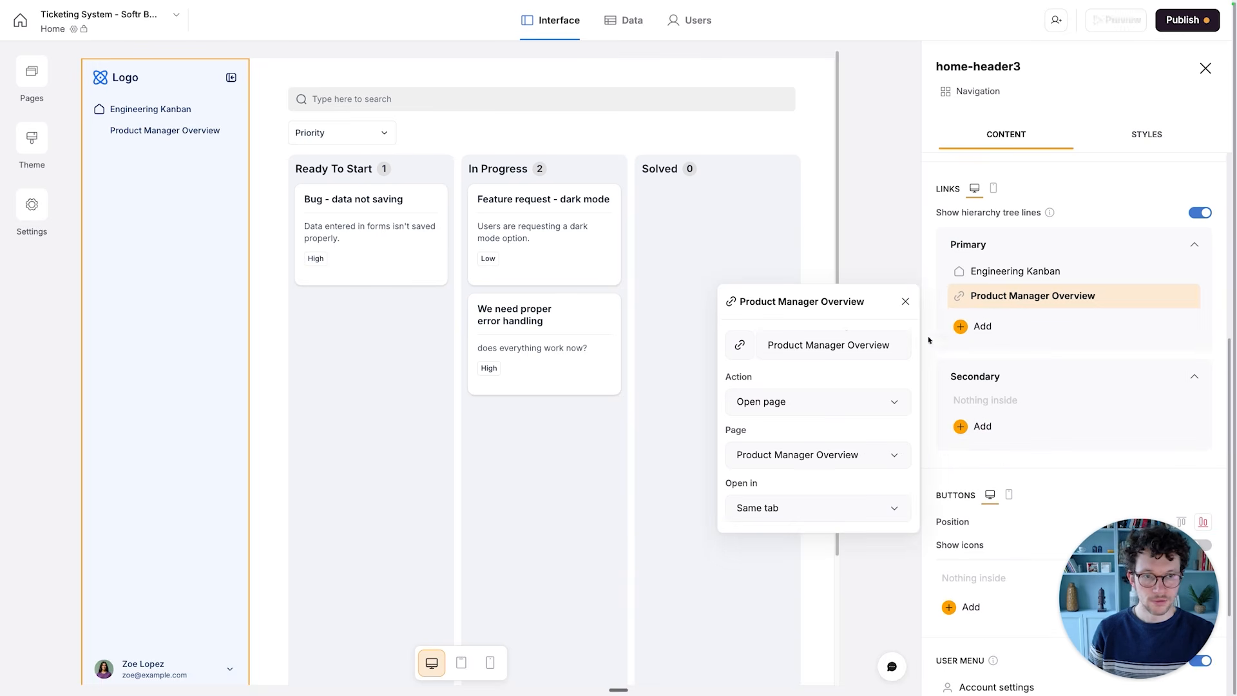
pyautogui.click(836, 346)
pyautogui.press('super+a')
pyautogui.write('Mana')
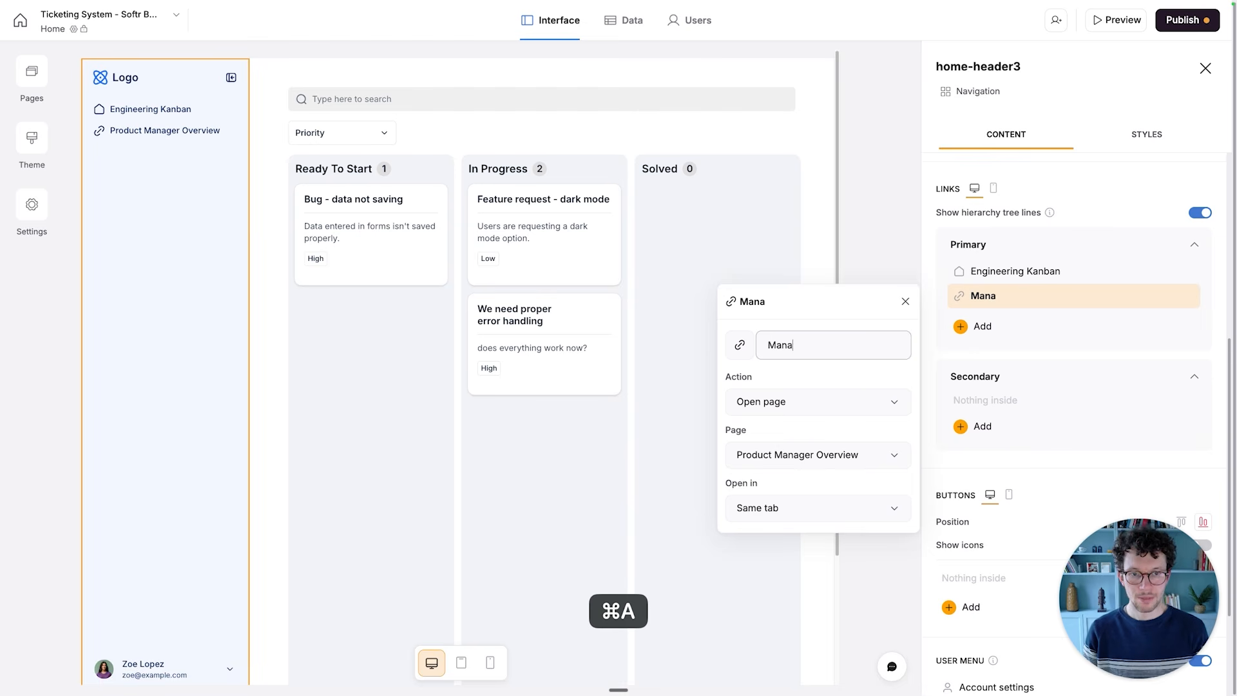
pyautogui.write('ge Tickets')
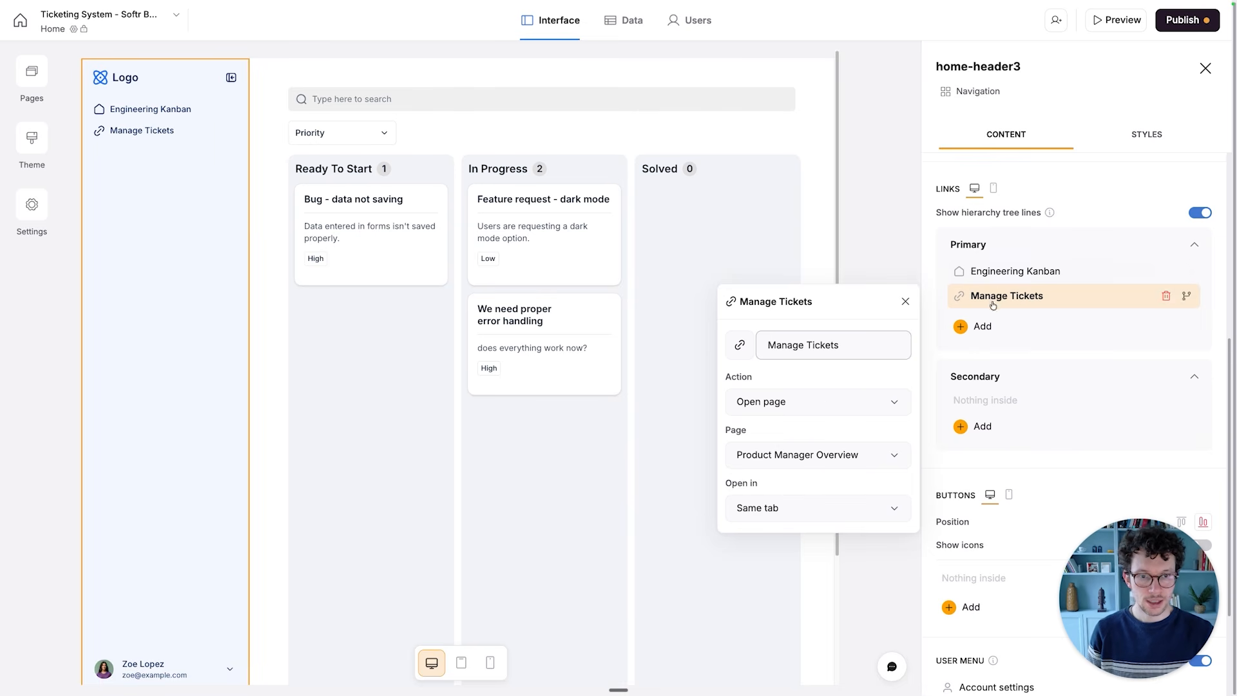
# - Add a primary navigation link to the Ticket Submission page
pyautogui.click(979, 335)
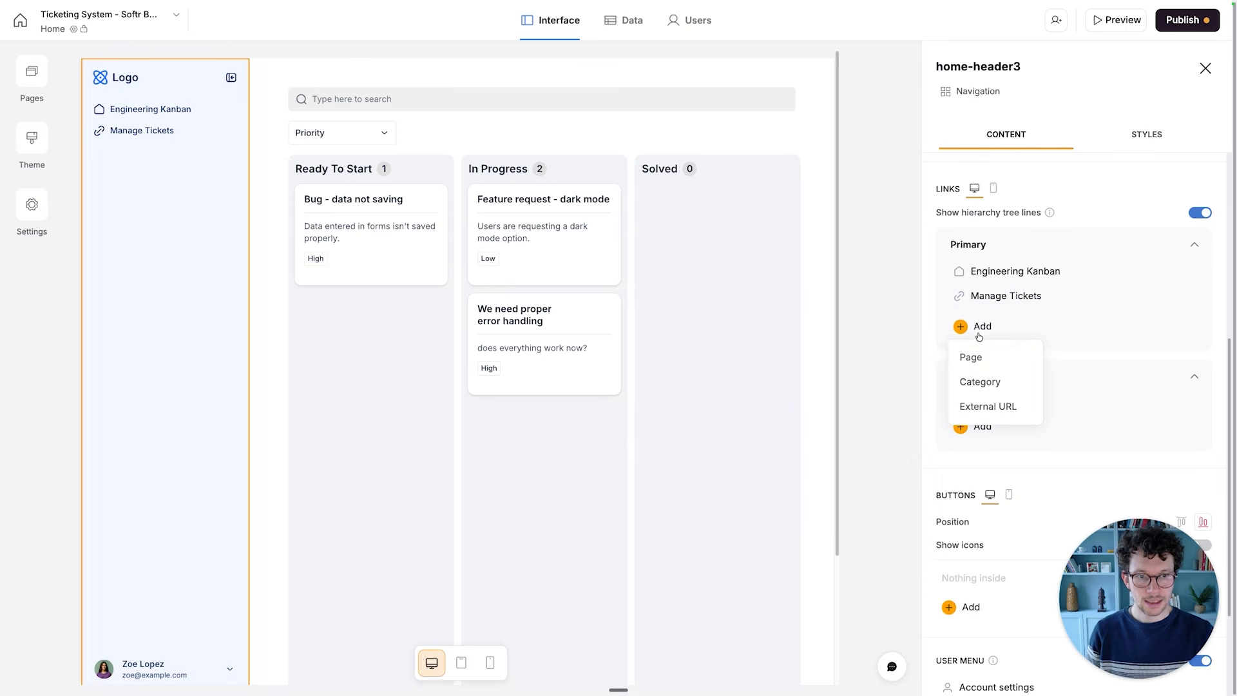
pyautogui.click(974, 356)
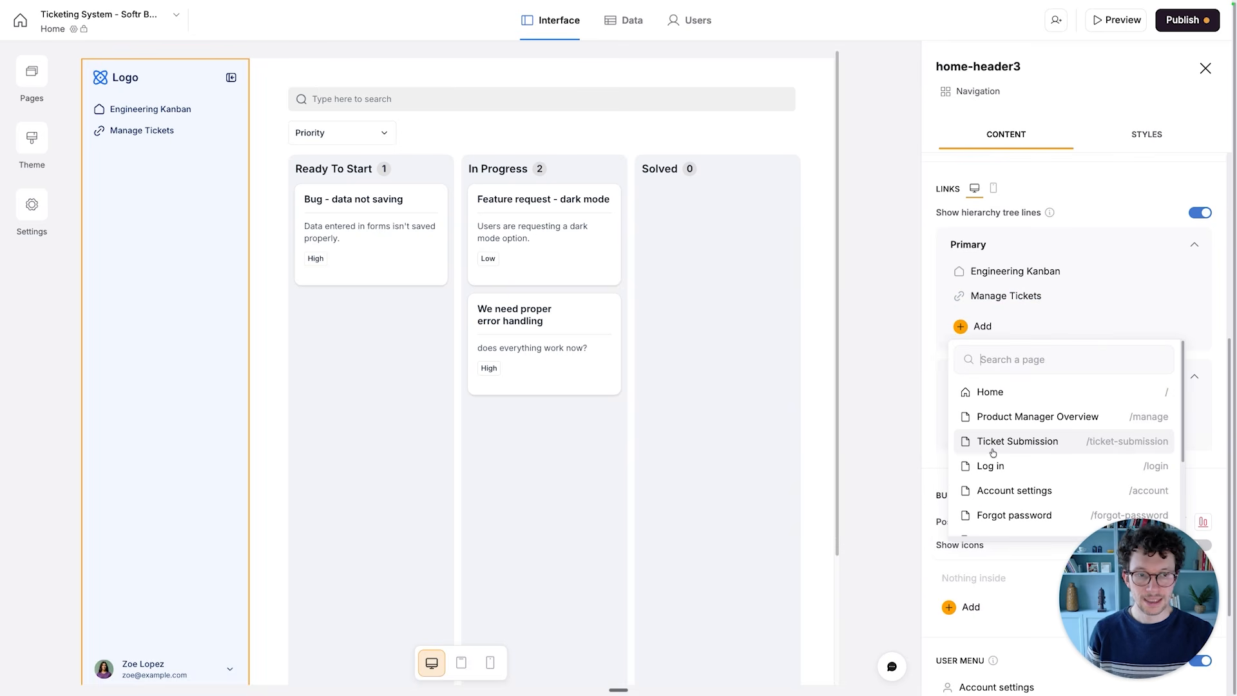
pyautogui.click(1017, 441)
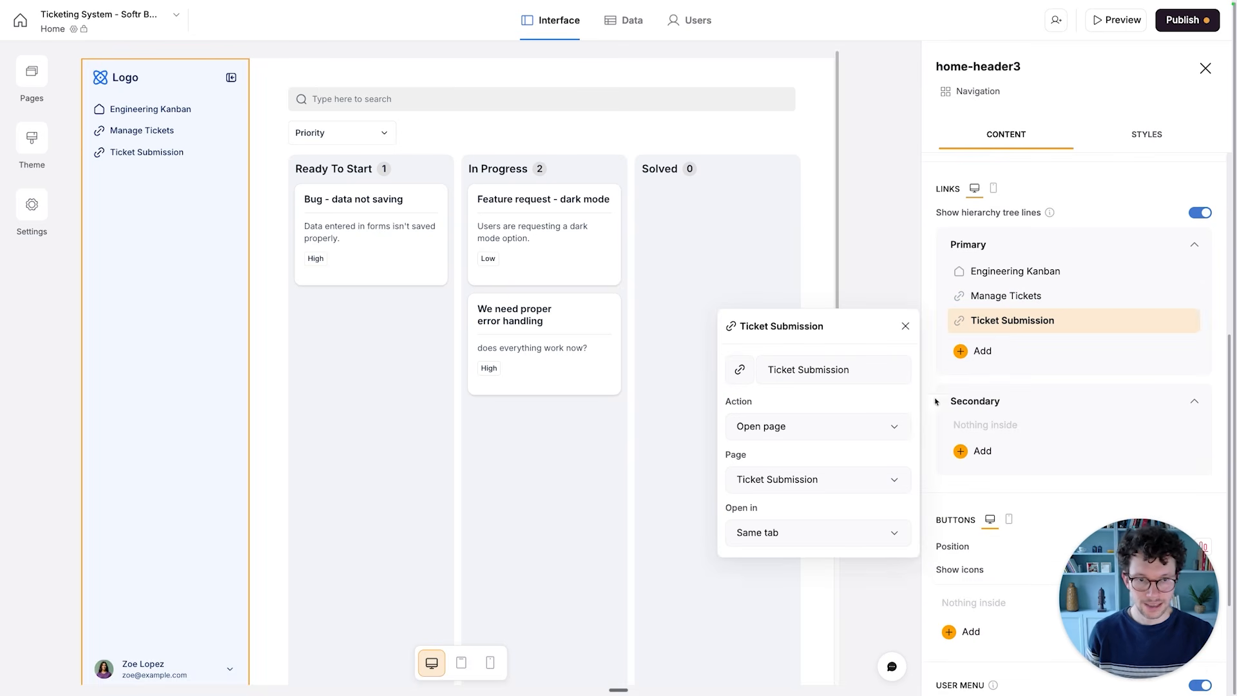
pyautogui.click(942, 283)
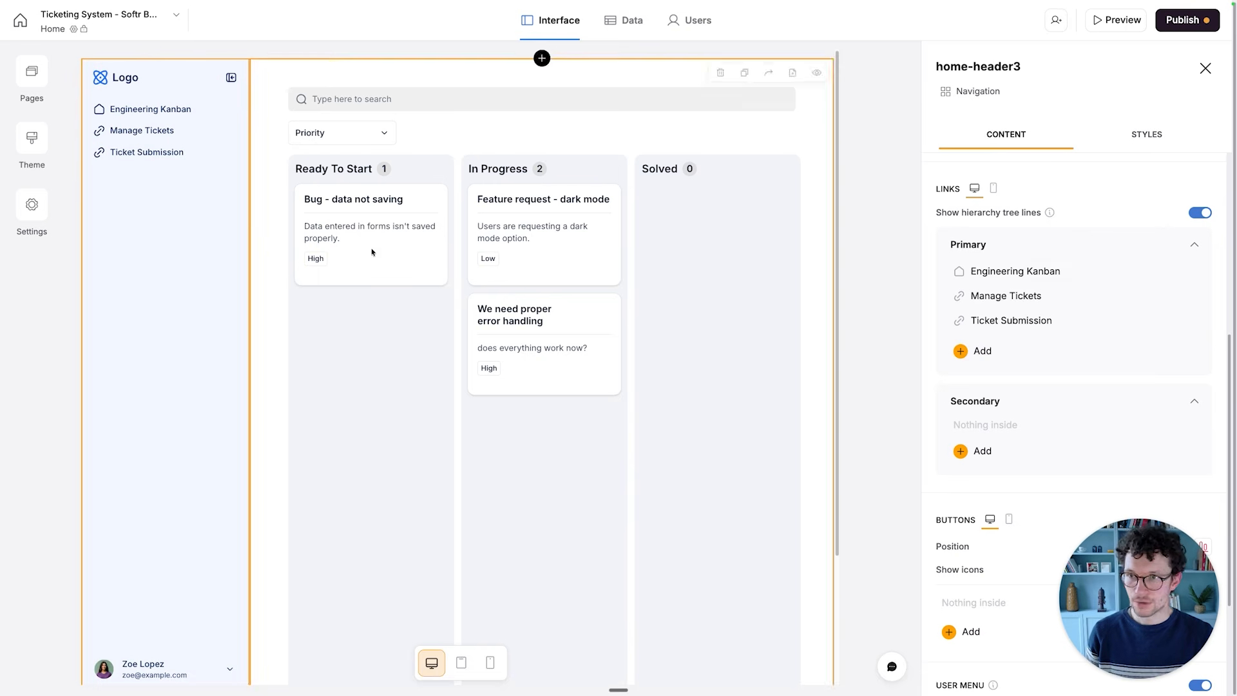
# - Change the Manage Tickets link's icon to the framed user symbol from the popular icons
pyautogui.click(959, 296)
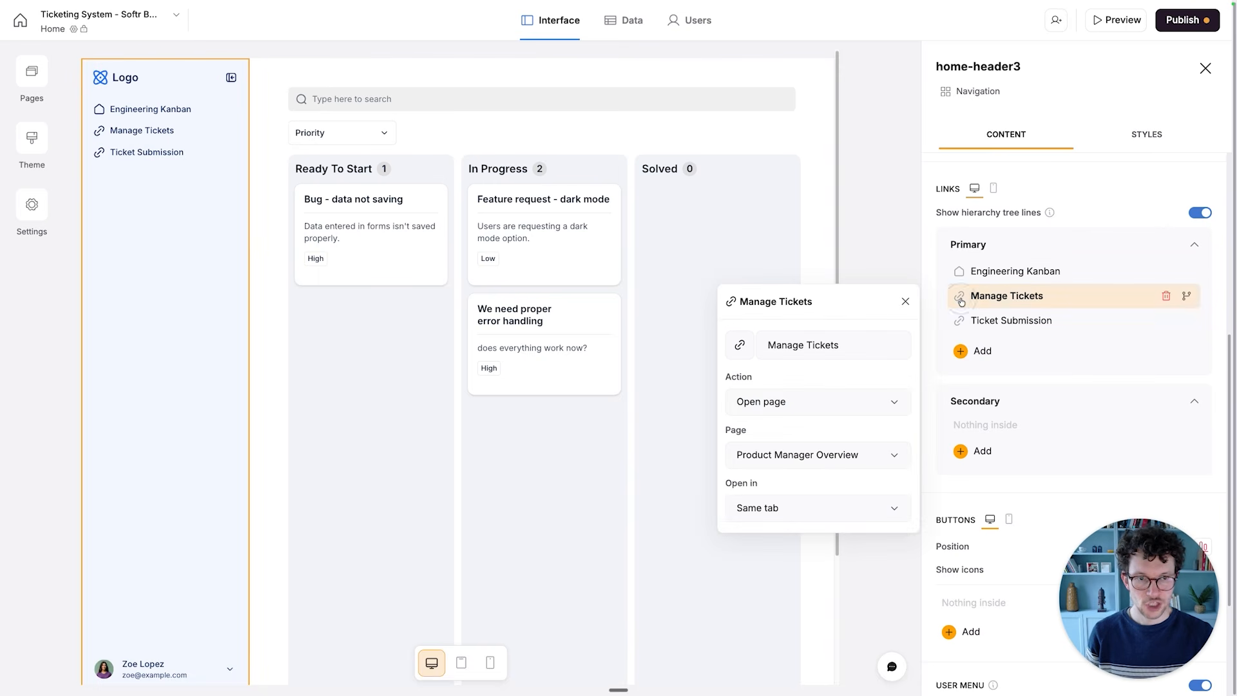
pyautogui.click(741, 345)
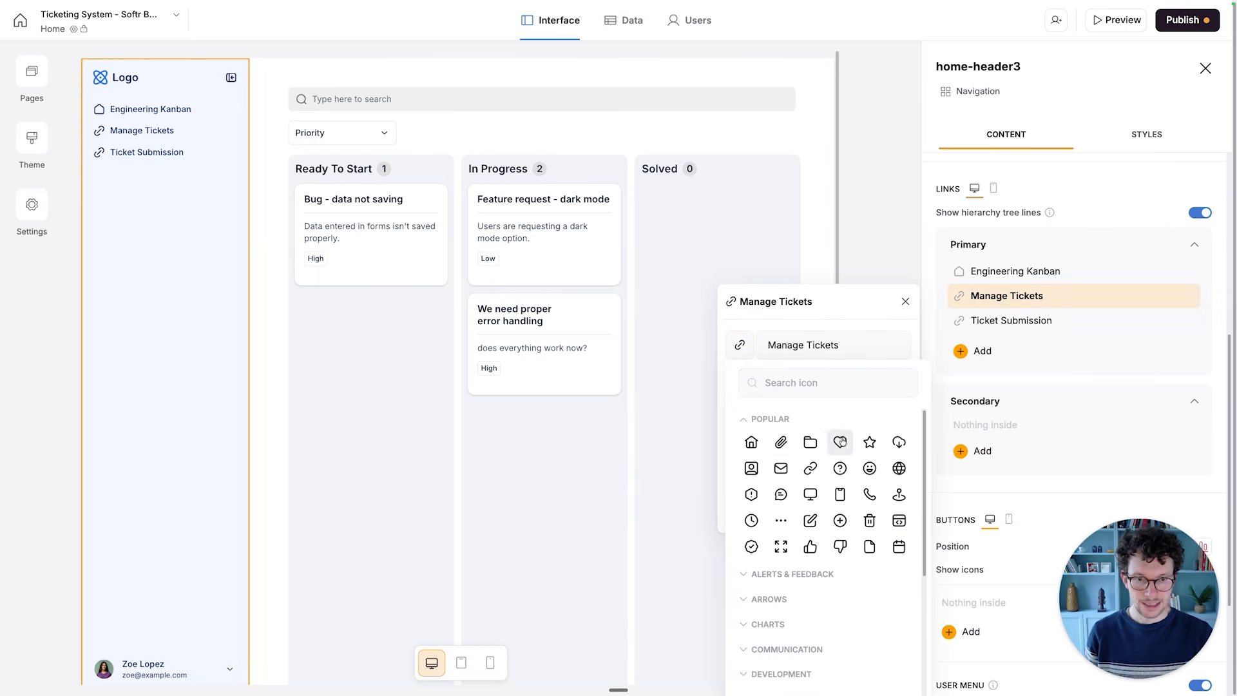
pyautogui.click(751, 468)
# - Search the icon library for "form" and "tray" as possible icons for the Ticket Submission navigation link
pyautogui.click(984, 321)
pyautogui.click(963, 322)
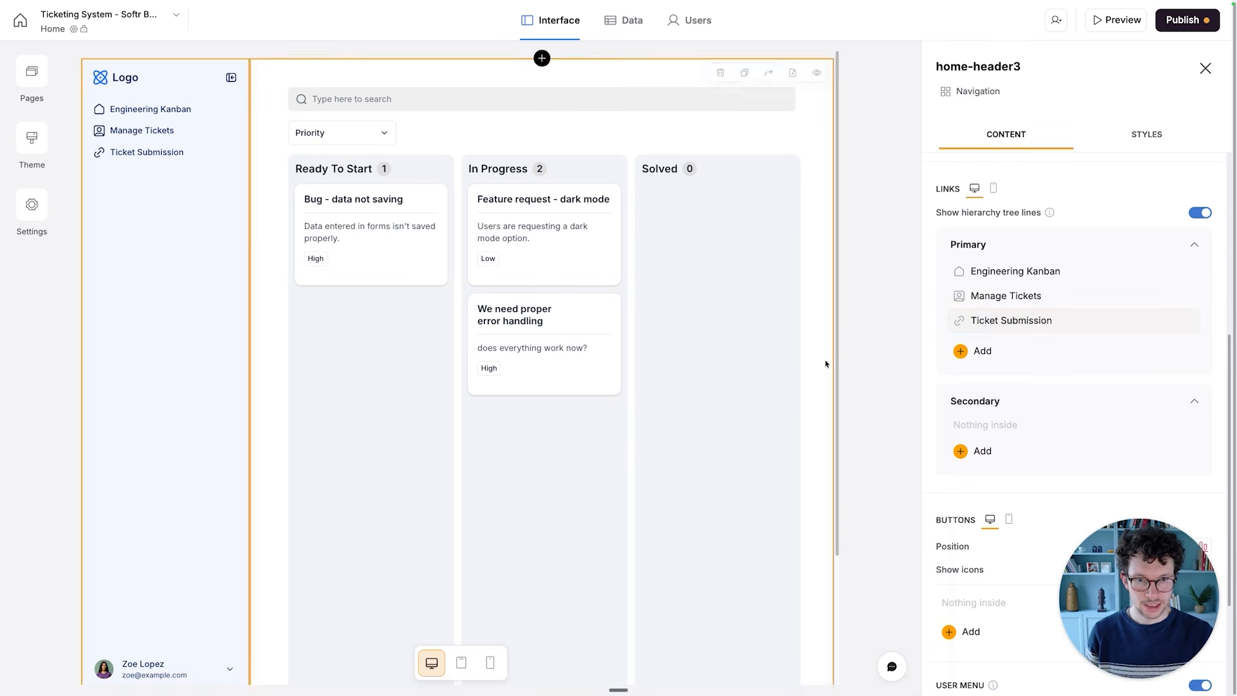
pyautogui.click(987, 320)
pyautogui.click(740, 370)
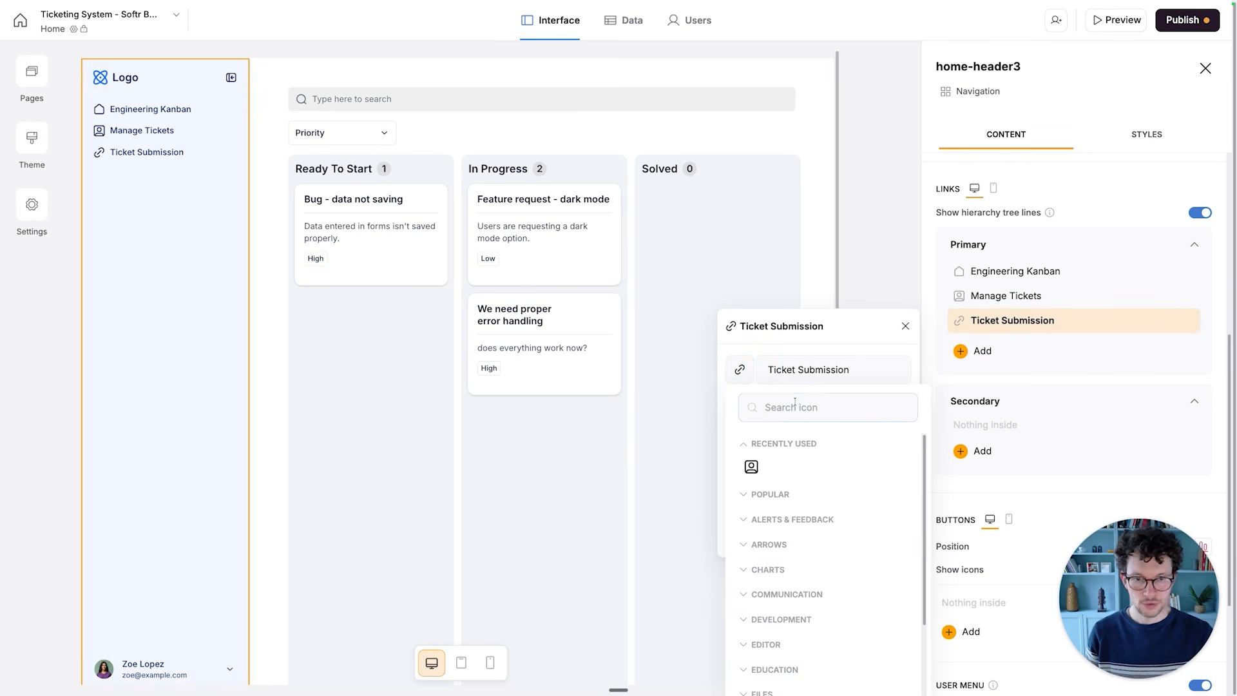
pyautogui.write('form')
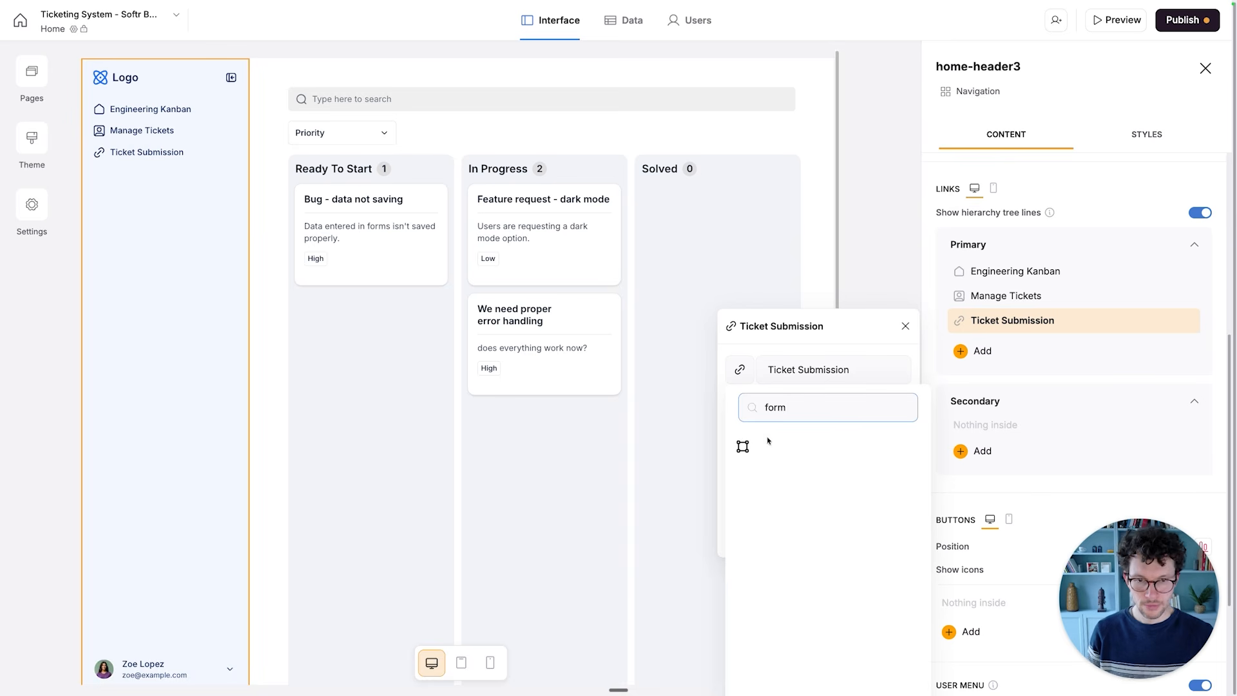
pyautogui.press('super+a')
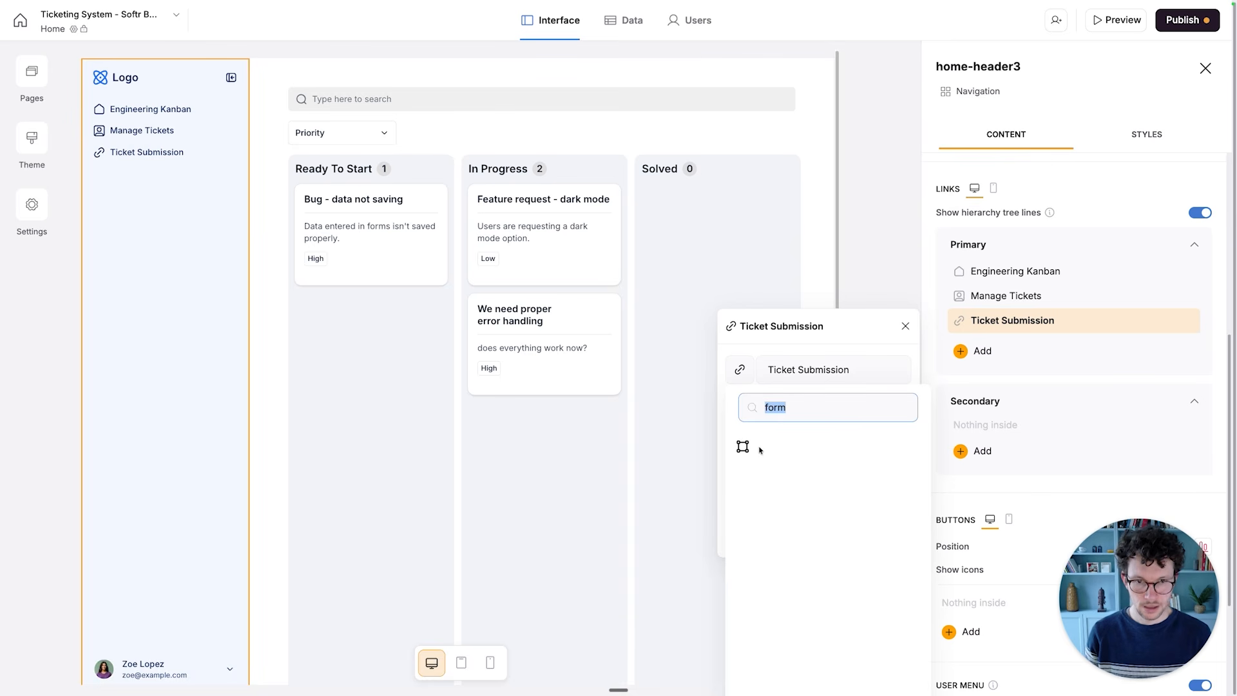
pyautogui.write('tray')
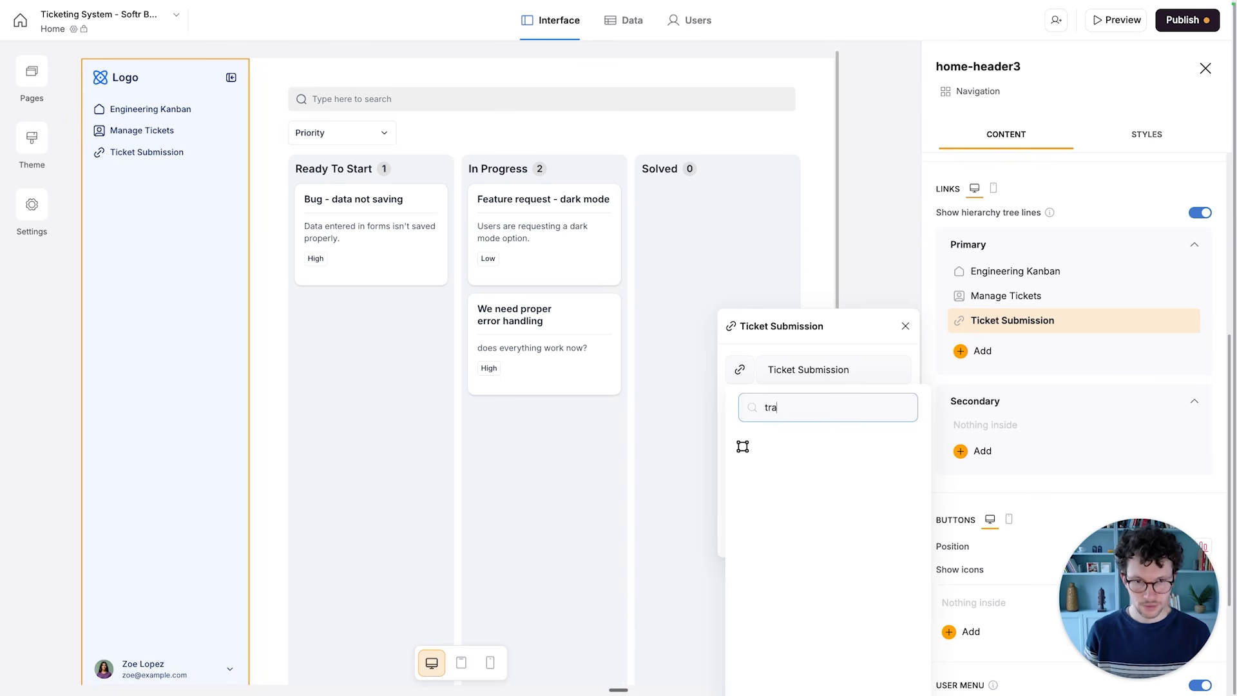
pyautogui.press('BackSpace')
pyautogui.press('BackSpace')
pyautogui.press('BackSpace')
pyautogui.press('BackSpace')
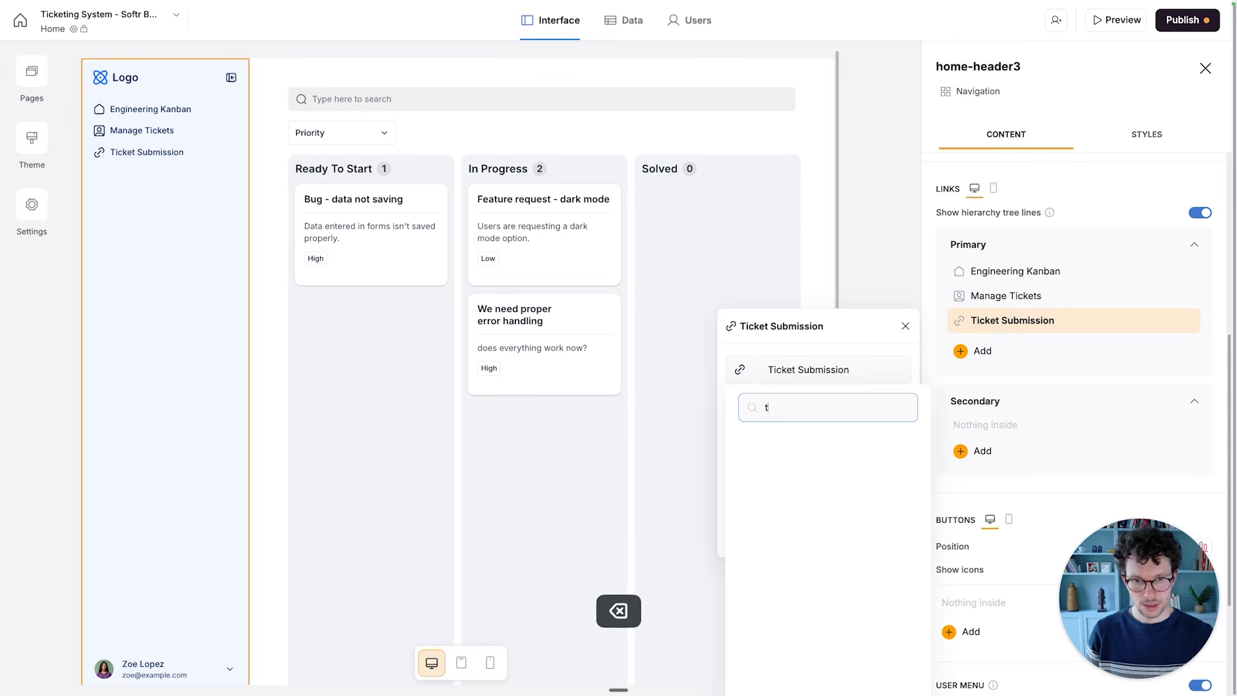
# - Change the Ticket Submission link's icon to the envelope and leave the navigation block's settings
pyautogui.click(743, 495)
pyautogui.scroll(-1, 774, 542)
pyautogui.click(780, 515)
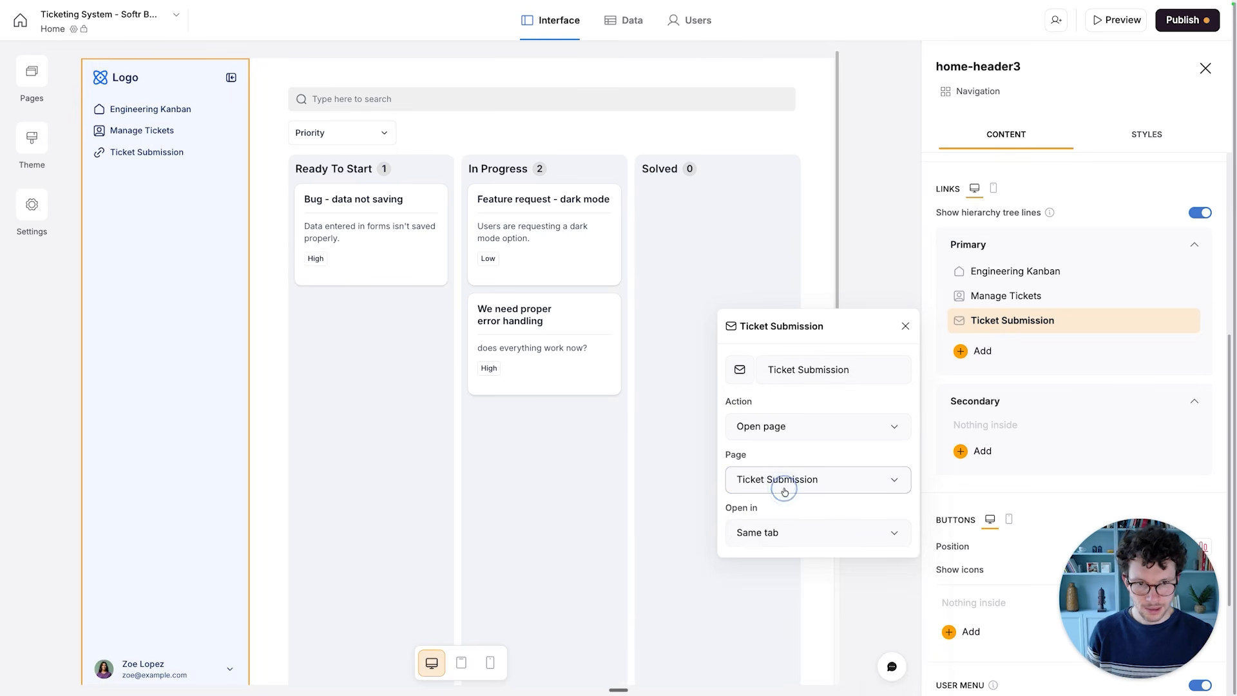
pyautogui.click(905, 327)
pyautogui.scroll(-3, 969, 470)
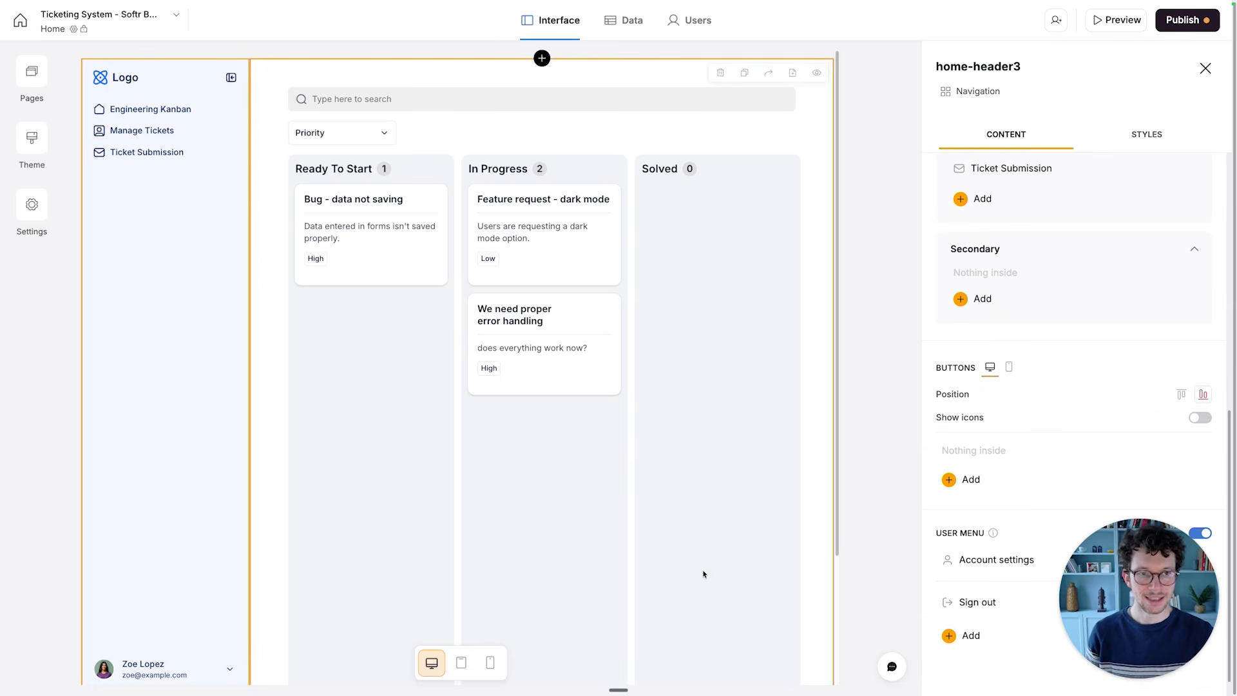
pyautogui.click(723, 348)
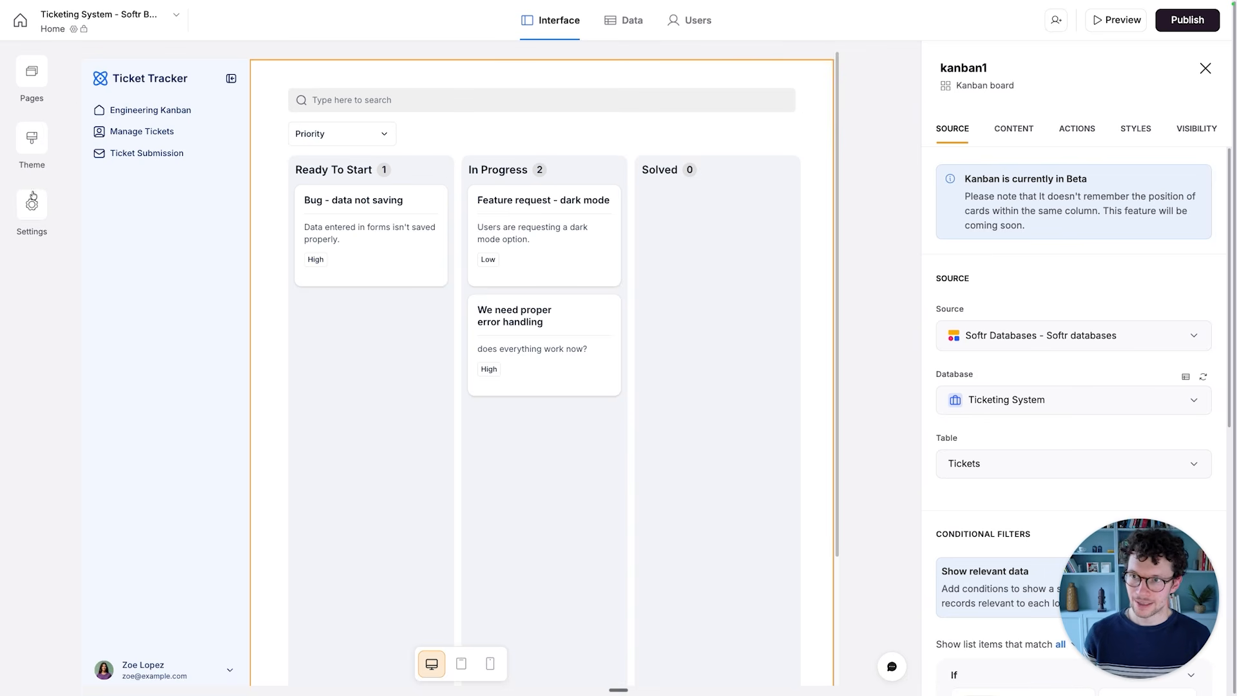
# - Review the Home page's settings, including its general name and URL options and the header and footer custom code areas
pyautogui.click(37, 83)
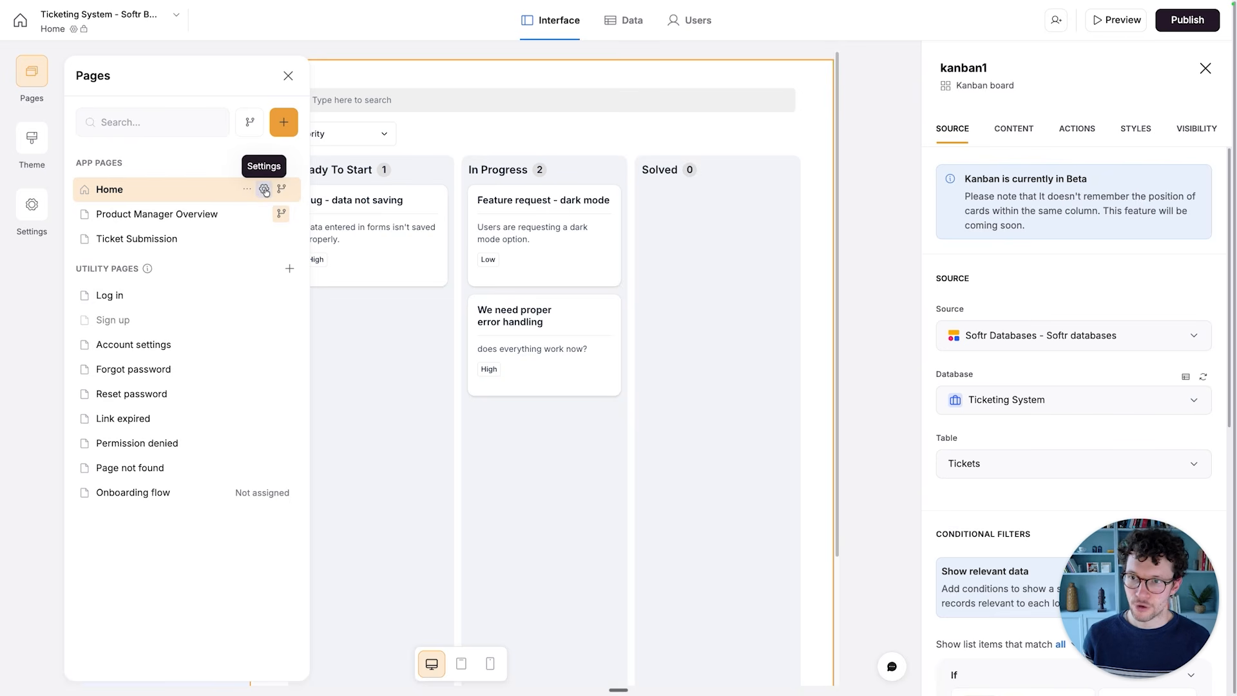
pyautogui.click(265, 190)
pyautogui.click(193, 144)
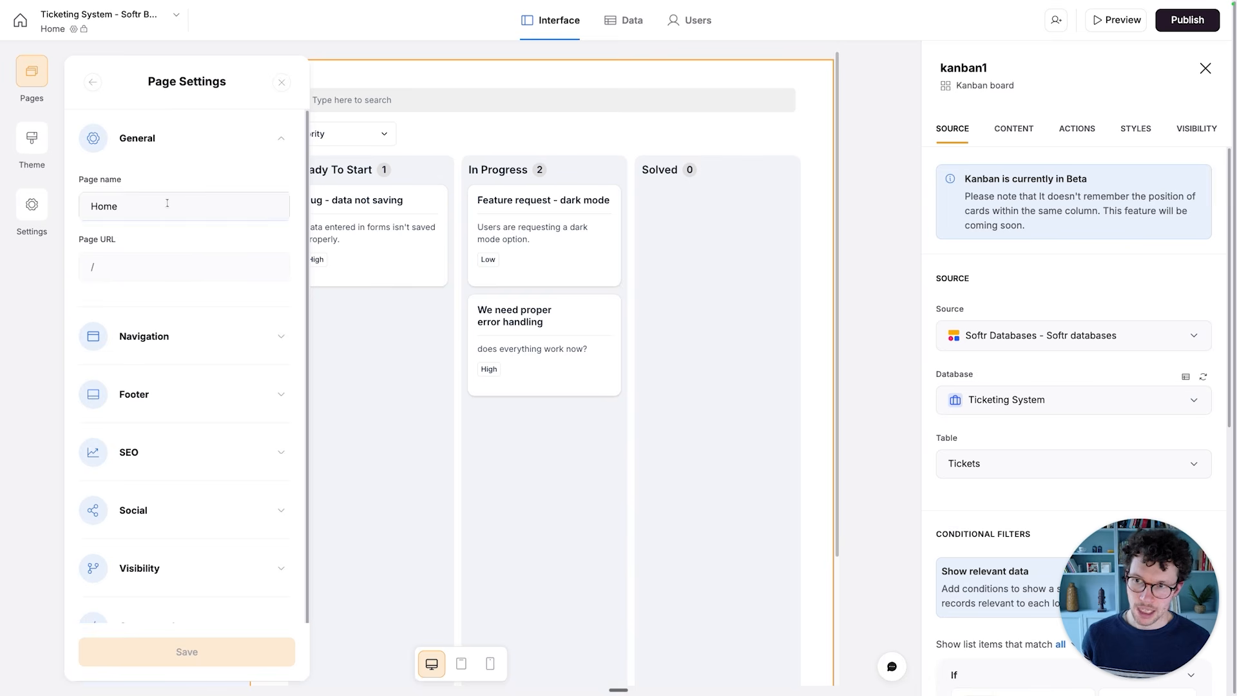
pyautogui.click(281, 143)
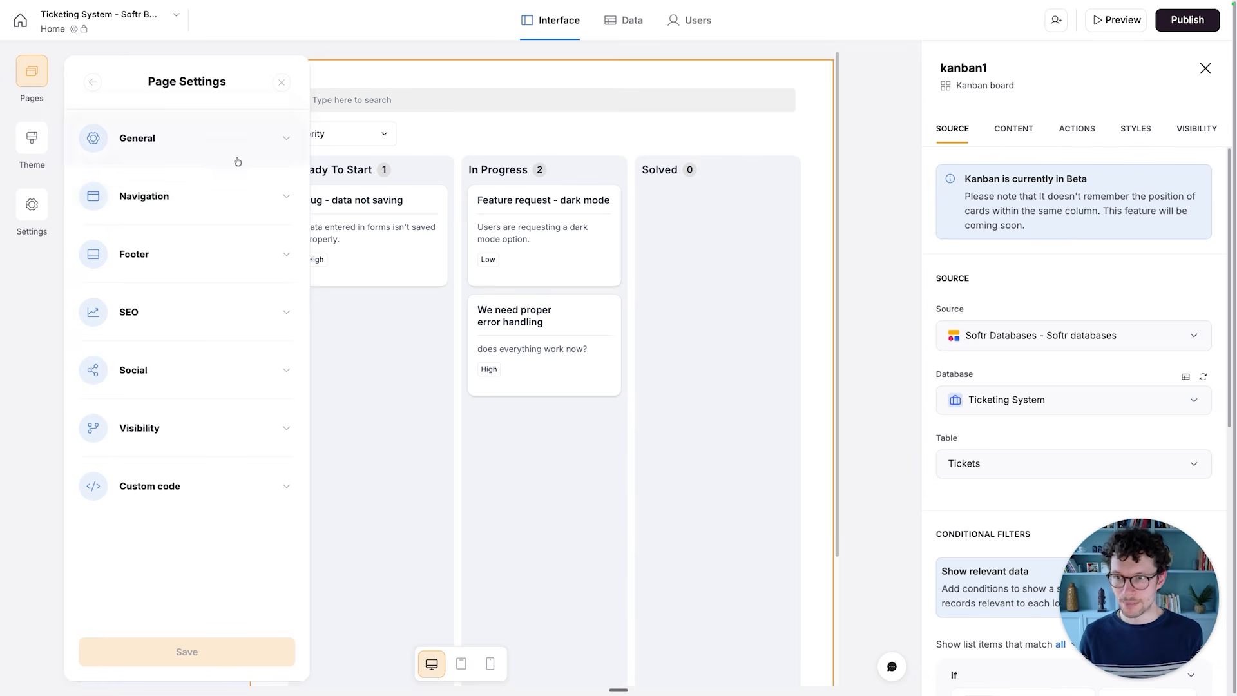
pyautogui.click(169, 488)
pyautogui.scroll(-3, 187, 374)
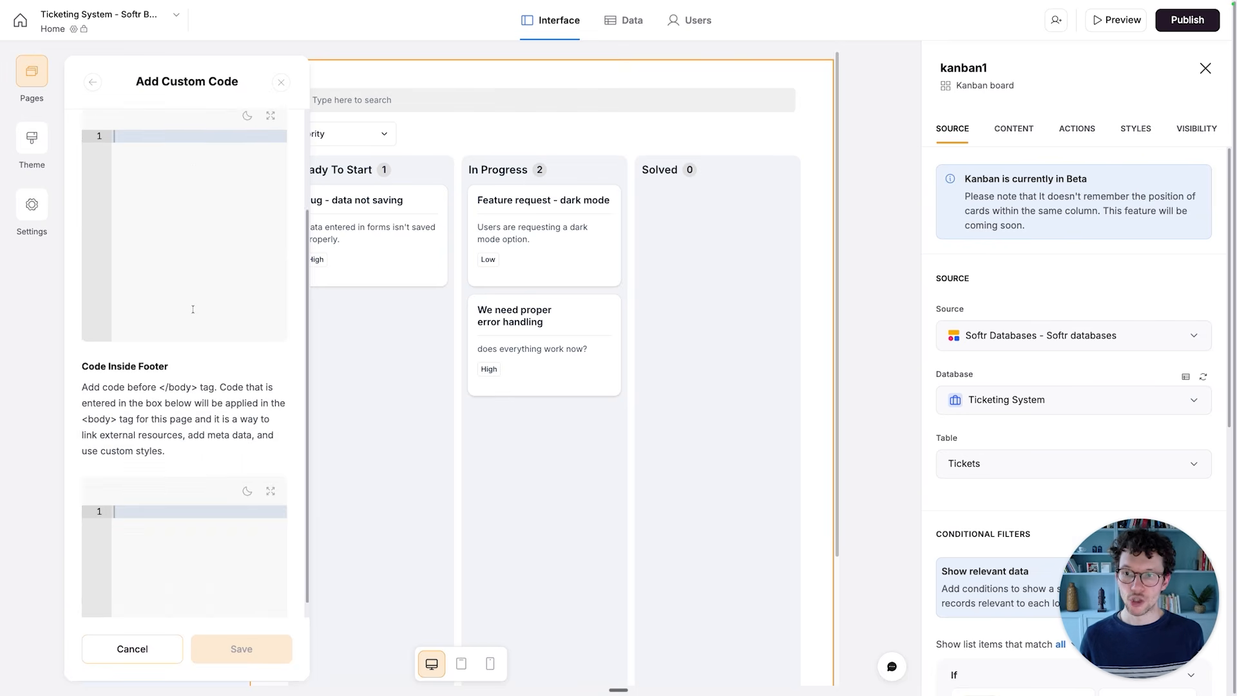
pyautogui.scroll(3, 192, 310)
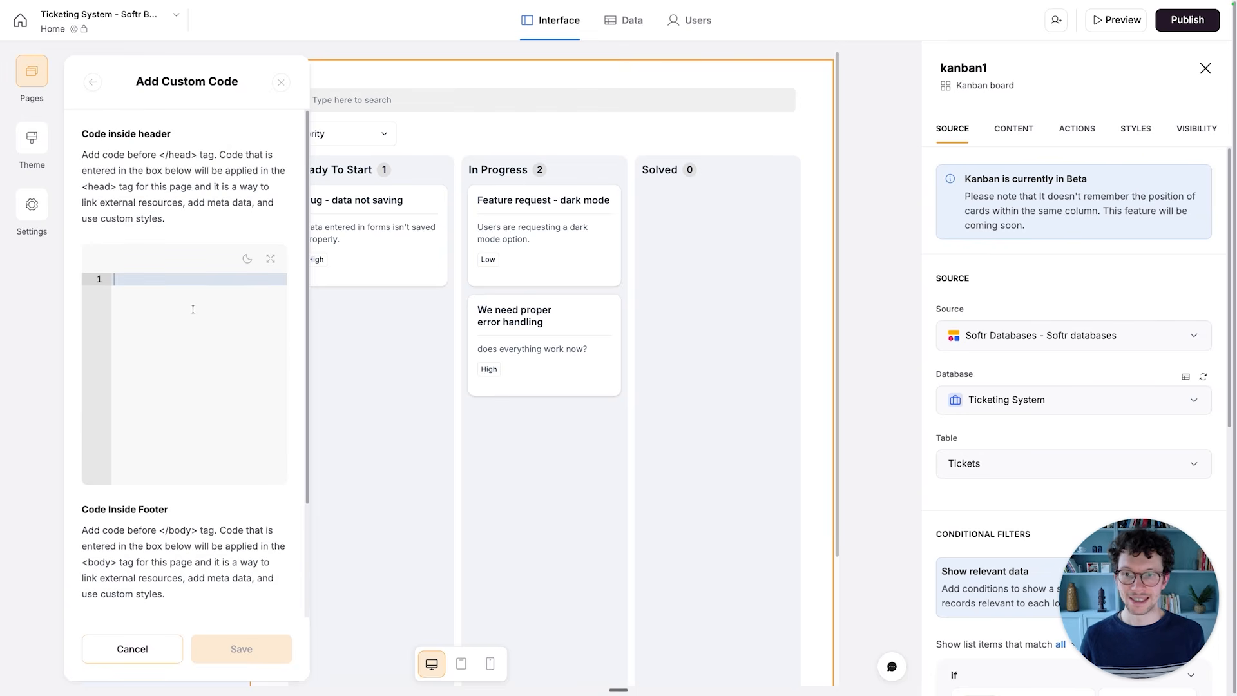
pyautogui.click(93, 82)
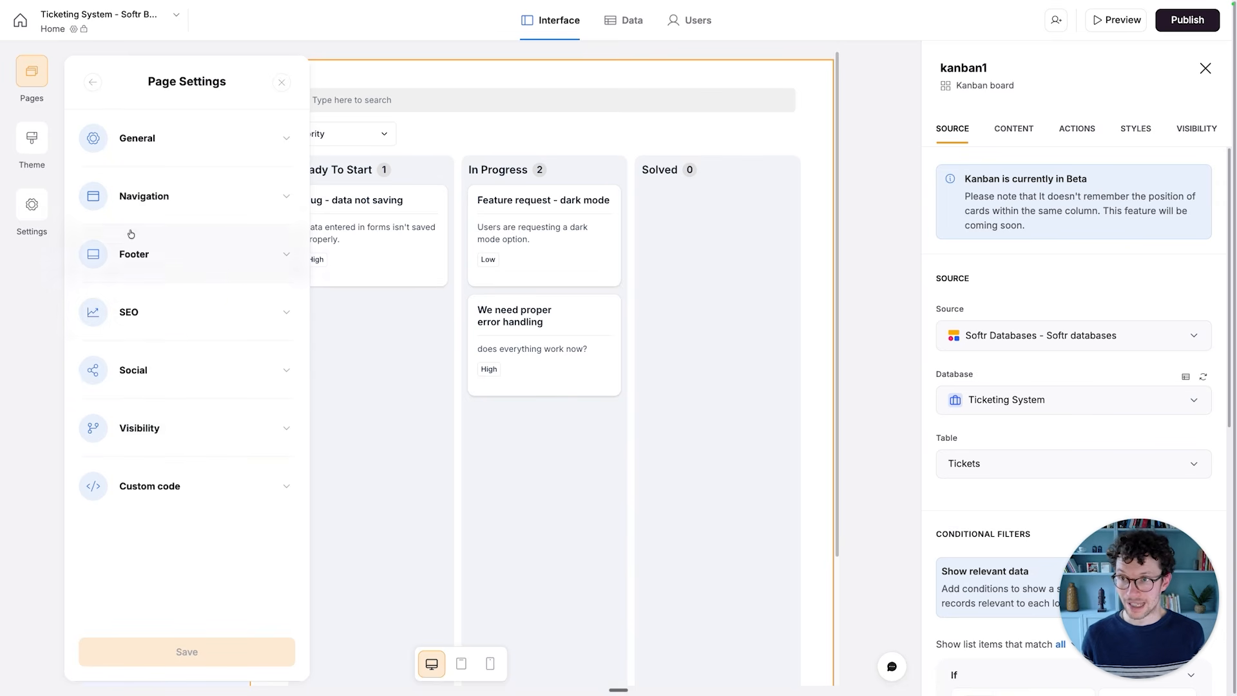
pyautogui.click(91, 82)
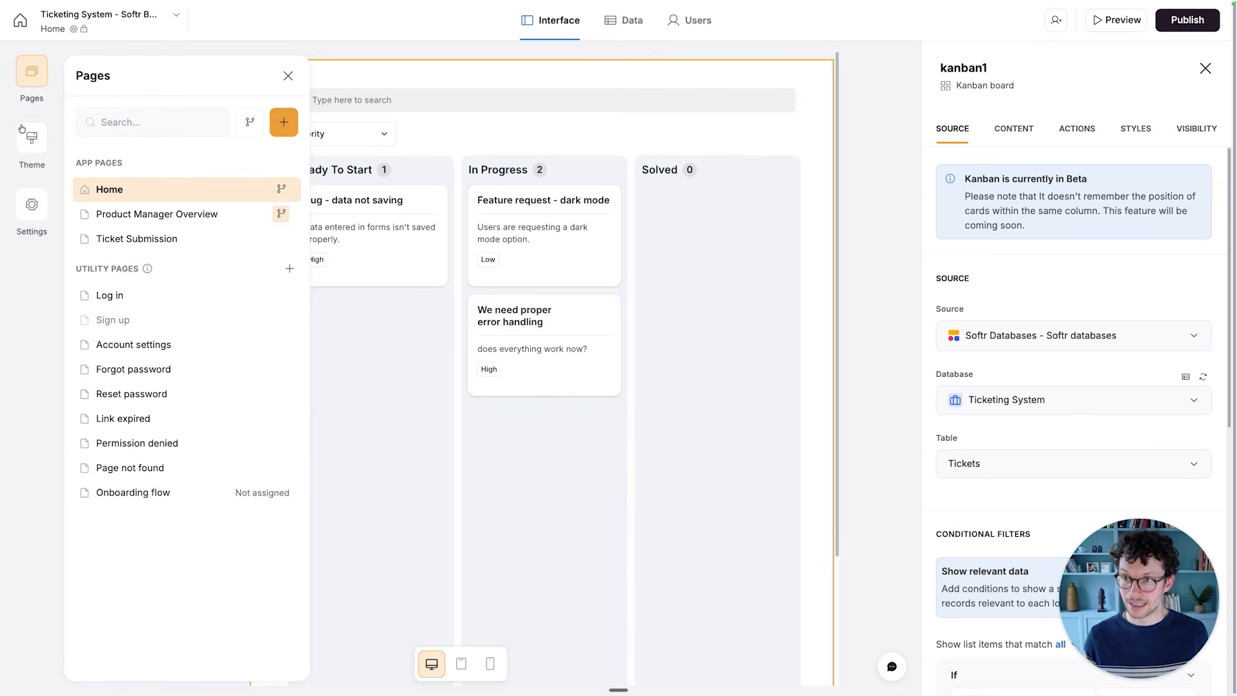
# - Examine the app's General settings for the application name, subdomain, logo text, favicon and Softr branding
pyautogui.click(35, 213)
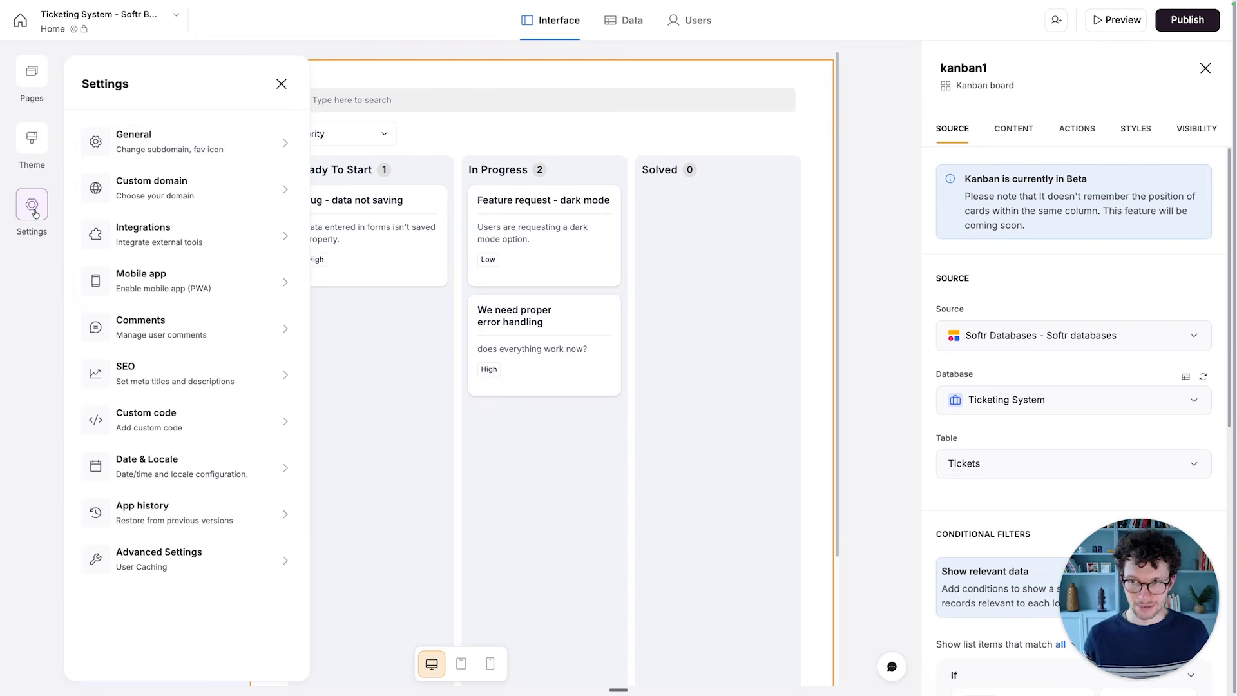
pyautogui.click(205, 159)
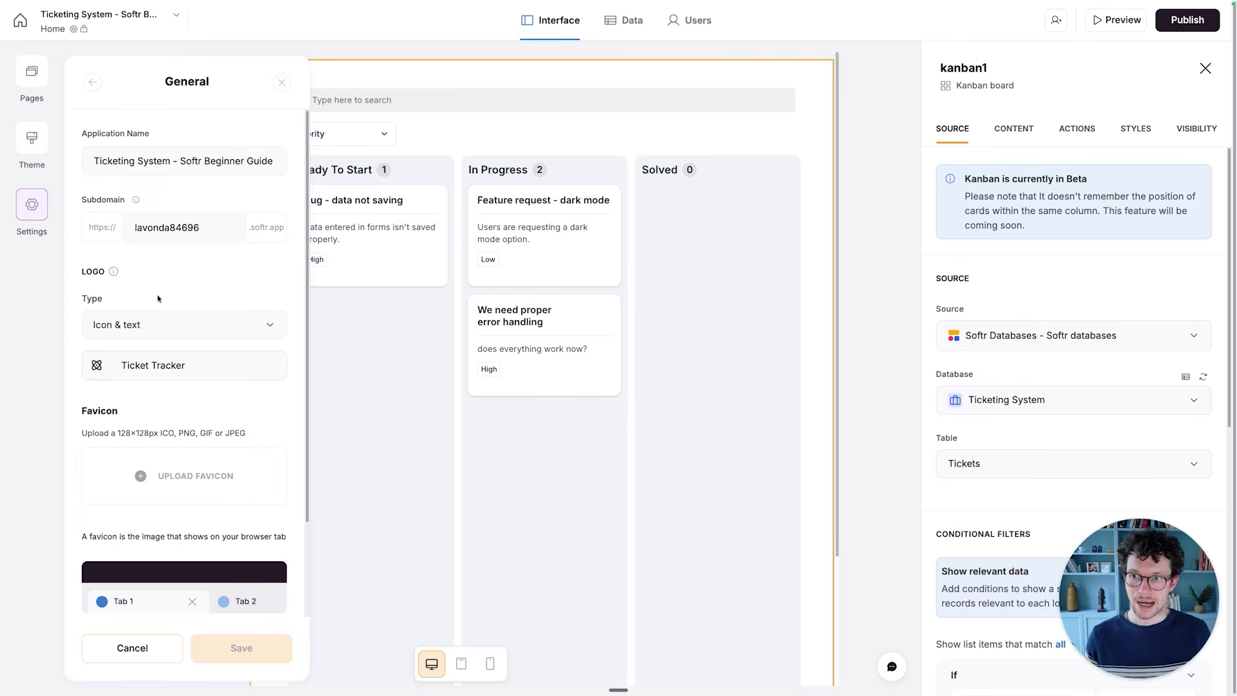
pyautogui.scroll(-3, 157, 298)
pyautogui.moveTo(127, 225); pyautogui.dragTo(187, 227)
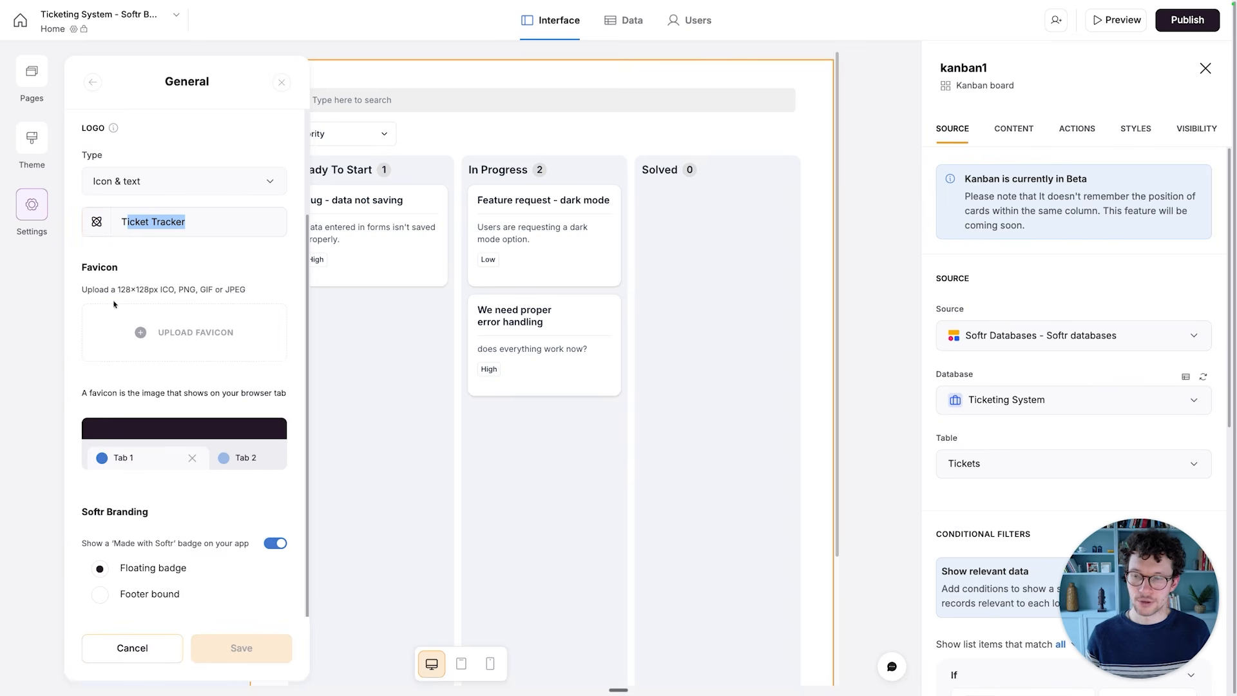
pyautogui.scroll(-1, 142, 351)
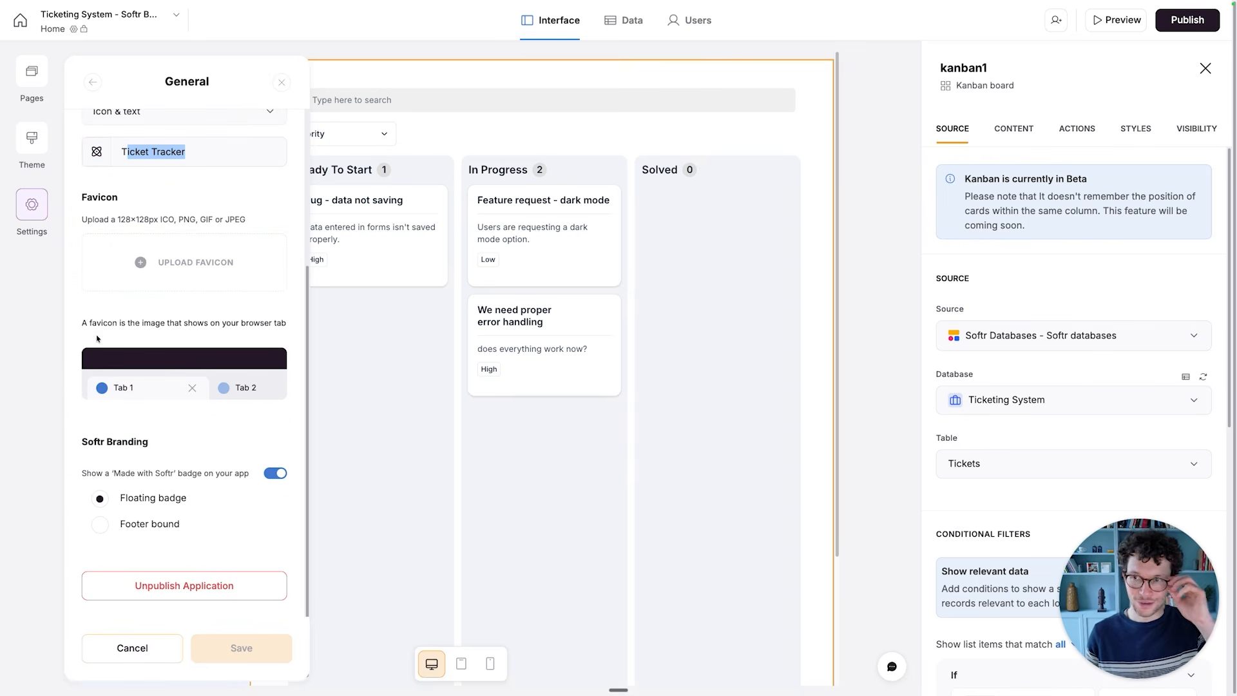
pyautogui.click(92, 82)
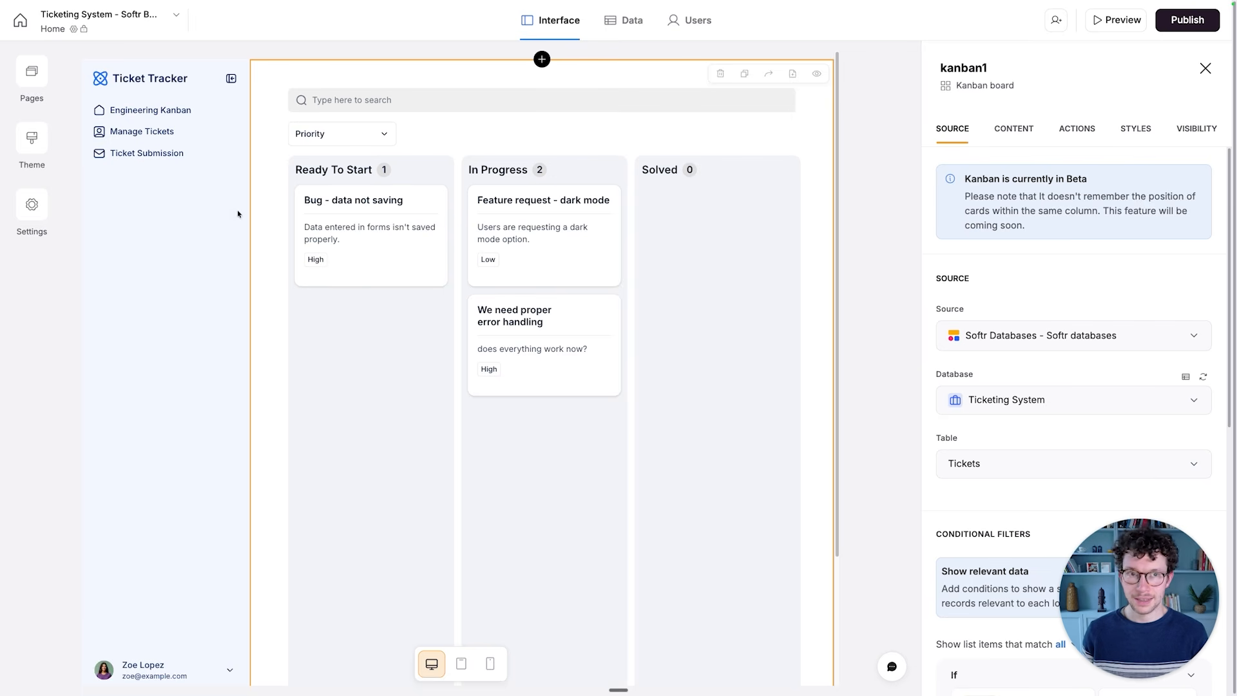
# - Look through the app theme's font and colour options, including the font families offered for headings
pyautogui.click(38, 149)
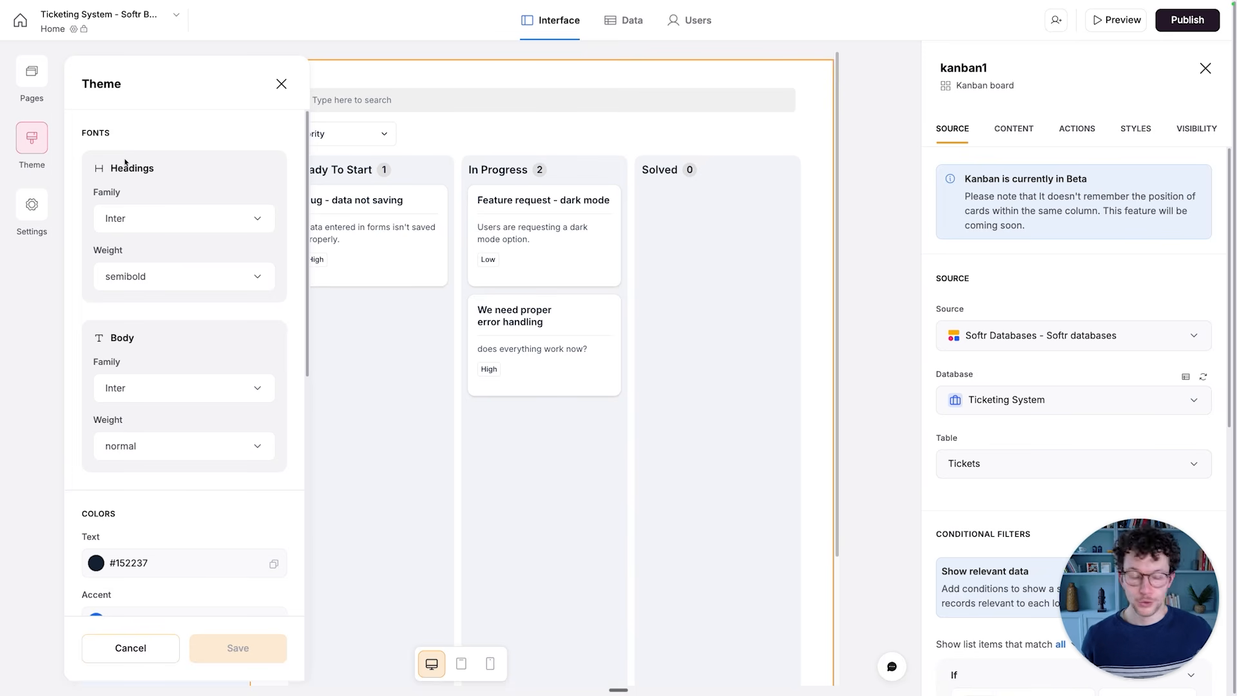
pyautogui.scroll(-3, 160, 212)
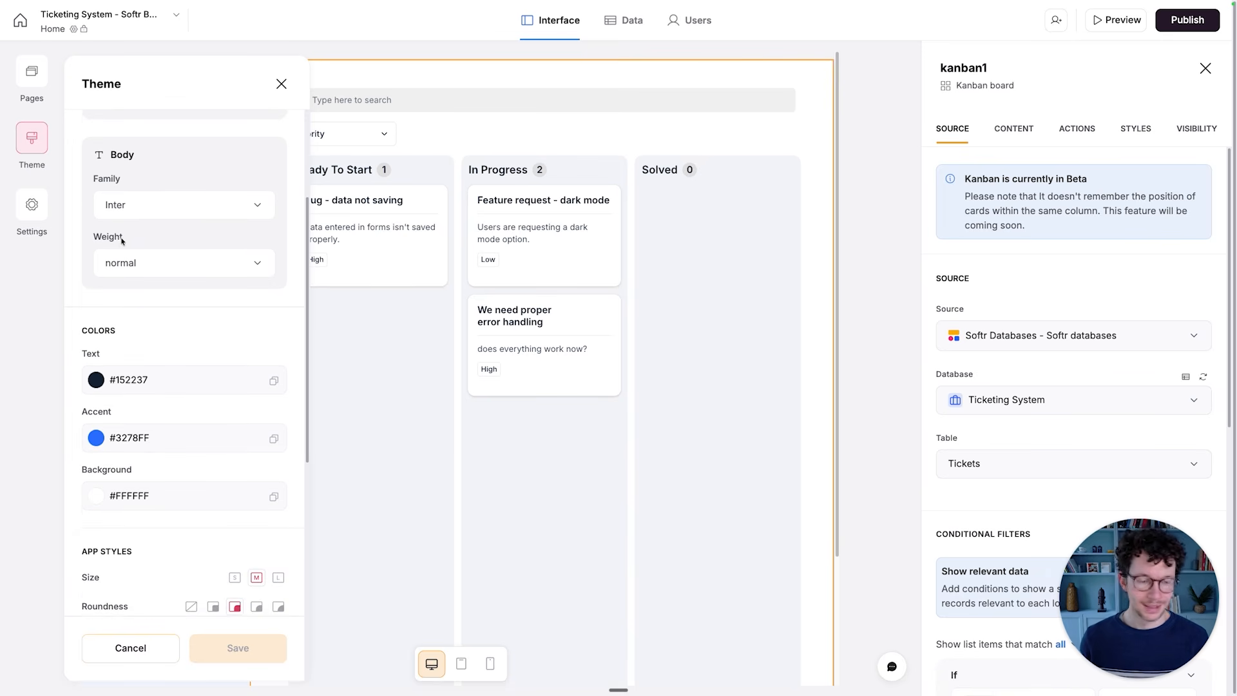
pyautogui.scroll(3, 194, 193)
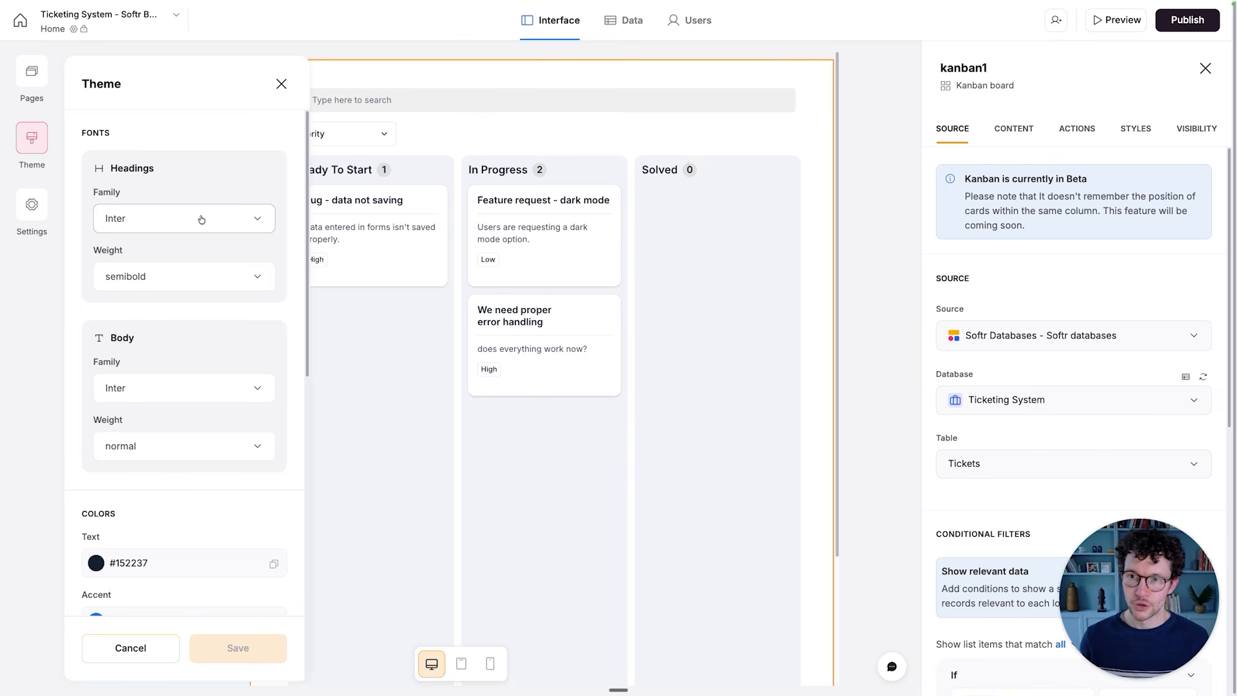
pyautogui.click(236, 230)
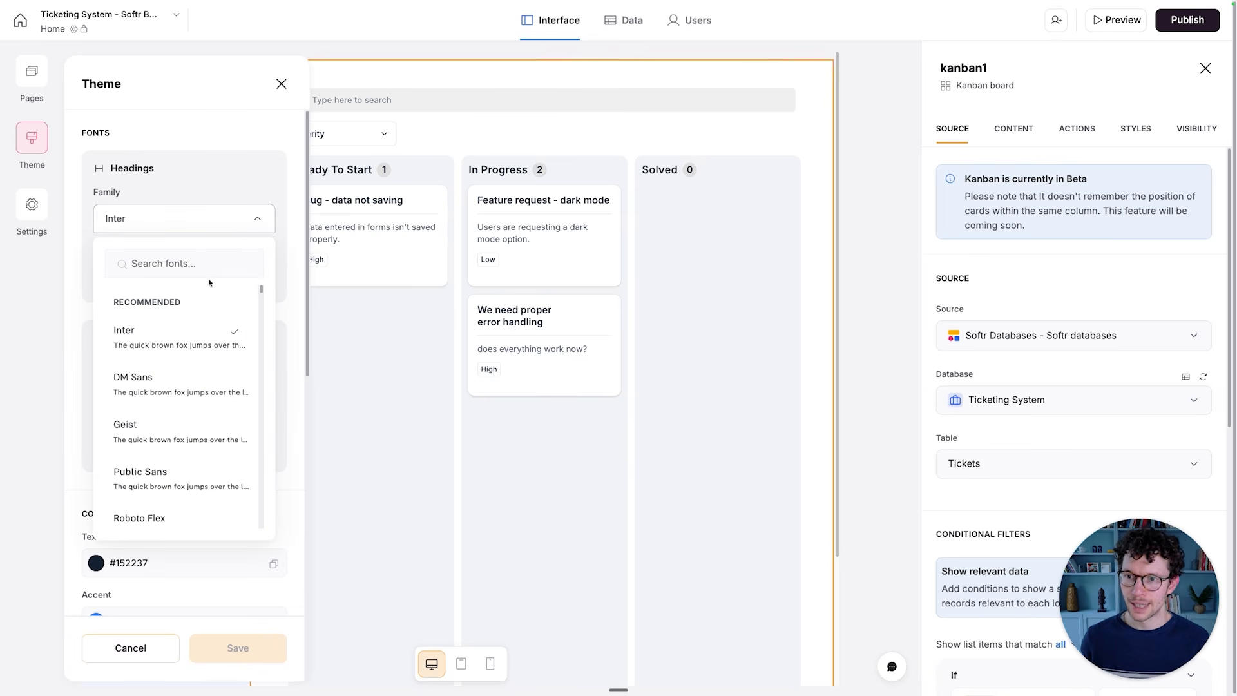
pyautogui.click(169, 132)
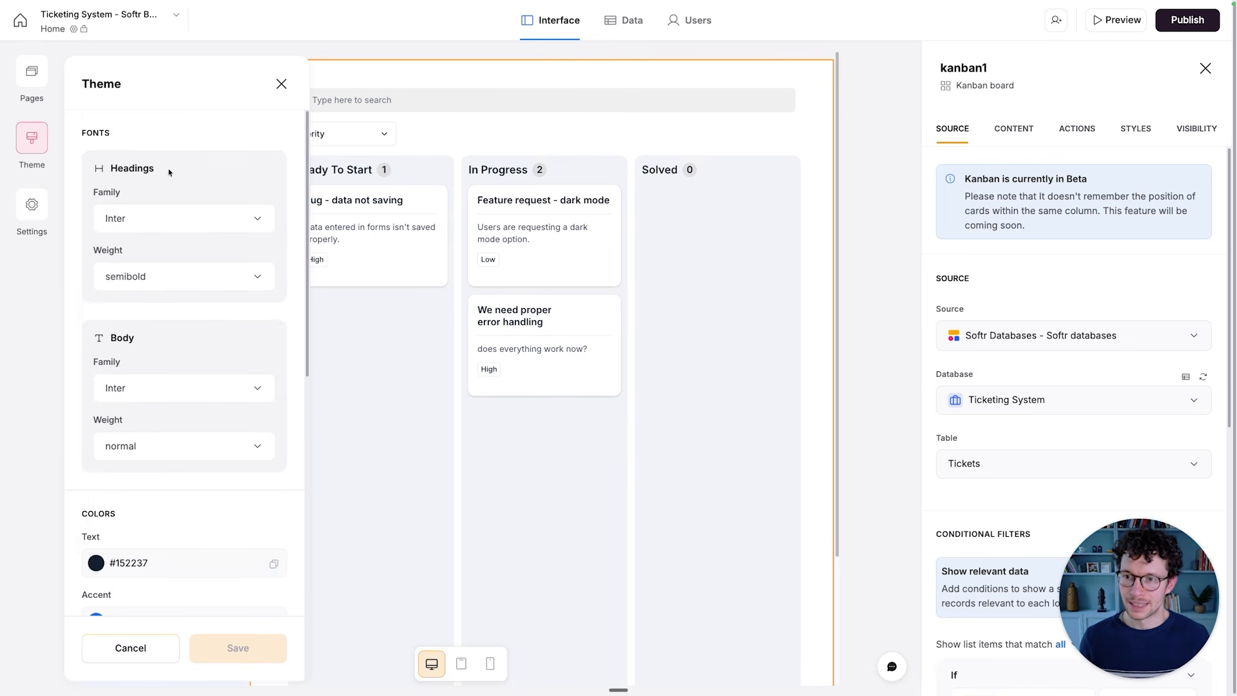
# - Set the theme's accent colour to #07425B
pyautogui.scroll(-2, 169, 193)
pyautogui.scroll(-5, 170, 212)
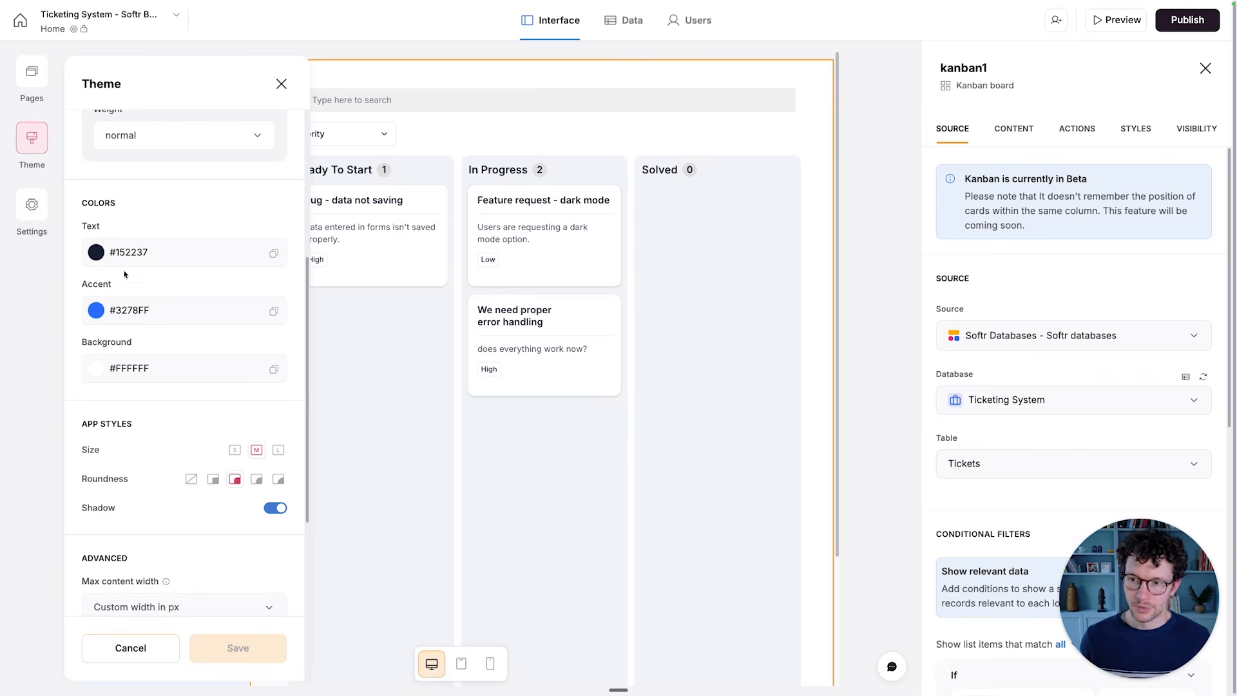
pyautogui.click(100, 314)
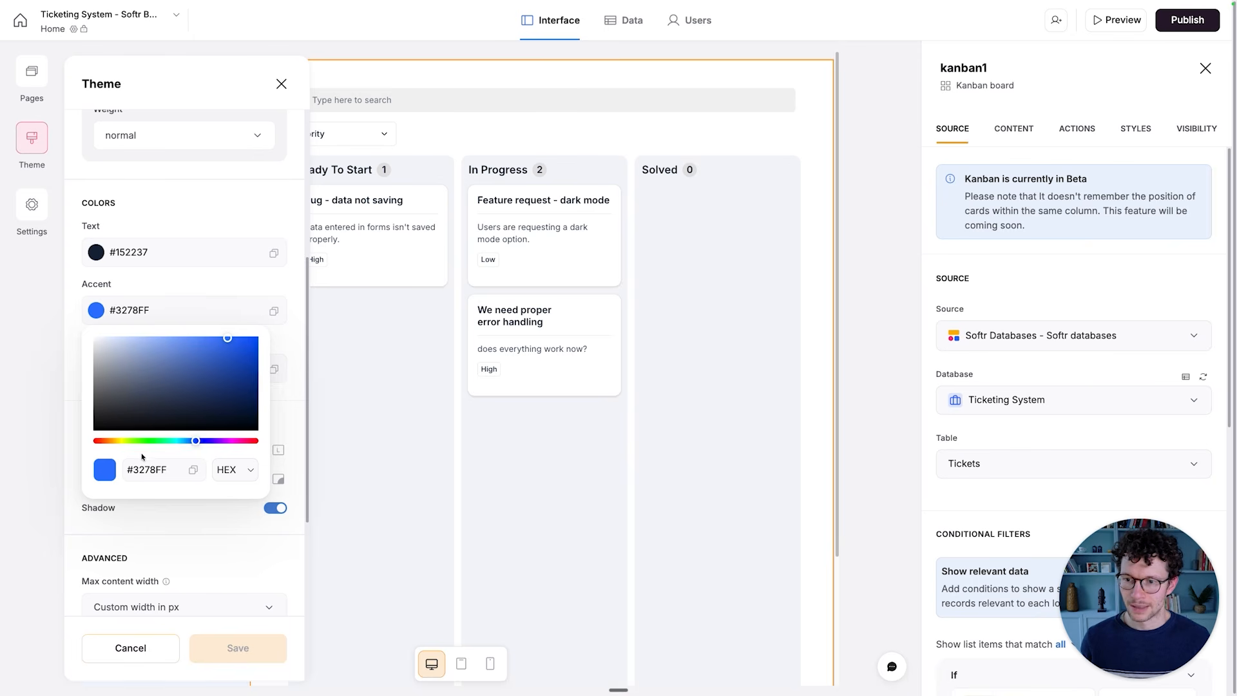
pyautogui.press('super+a')
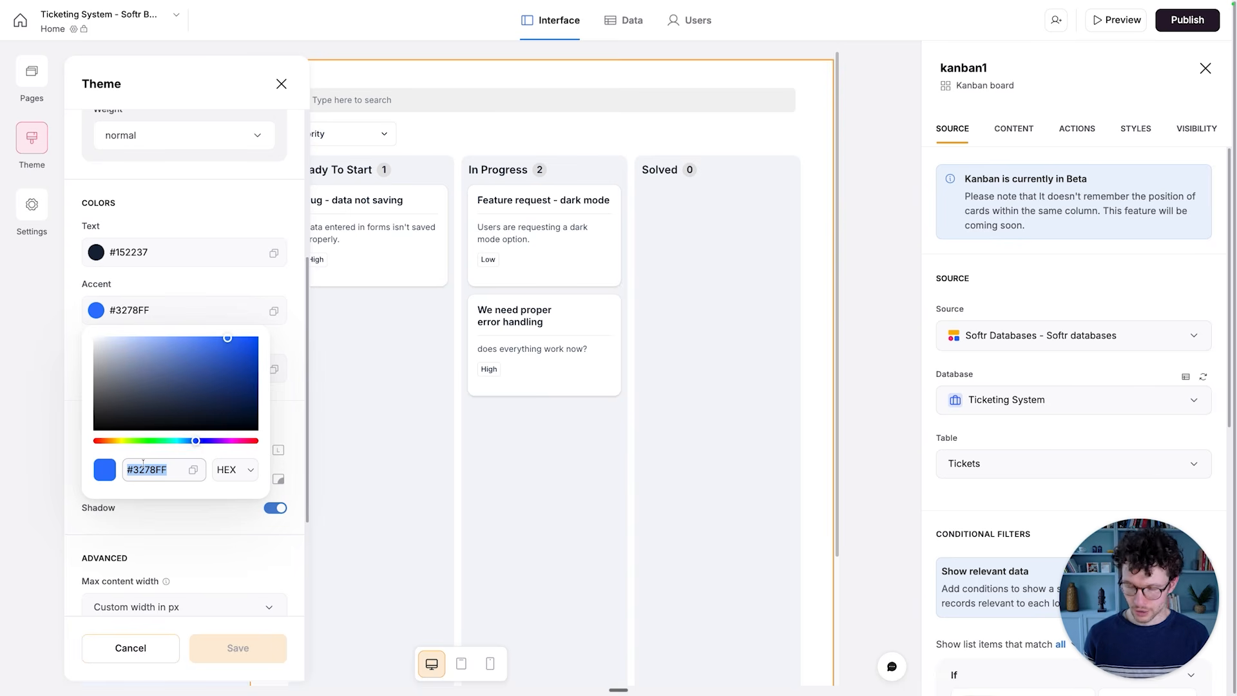
pyautogui.write('#07425B')
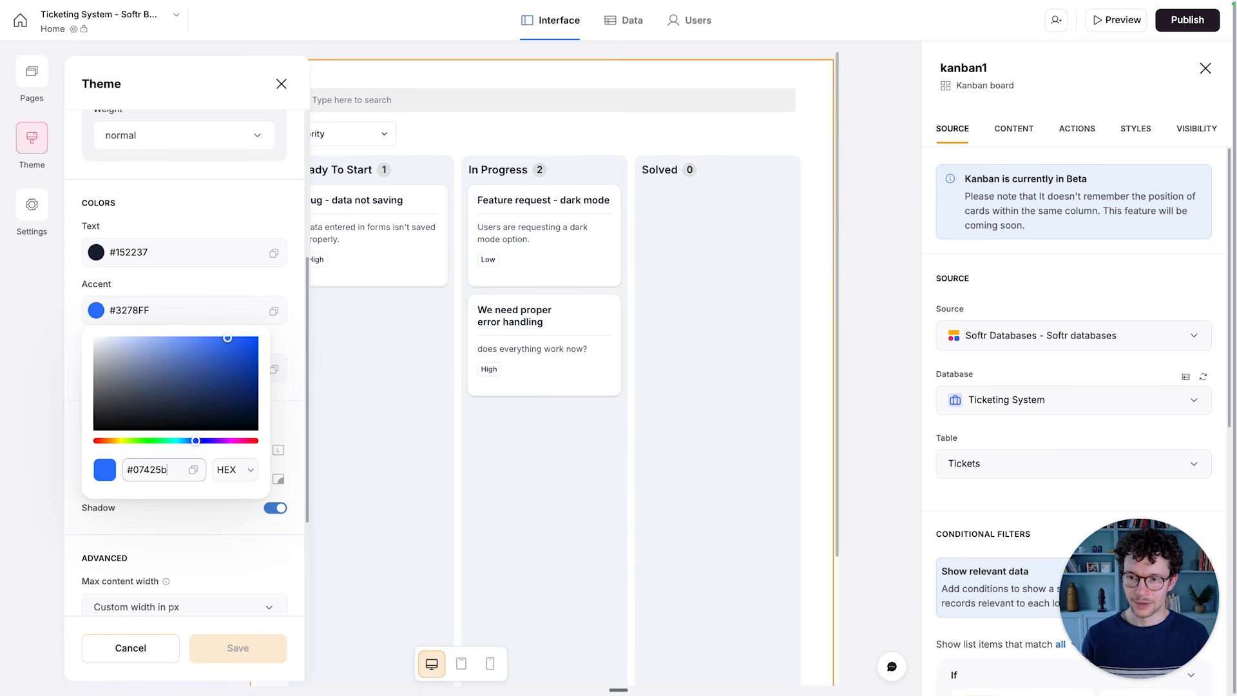
pyautogui.press('Return')
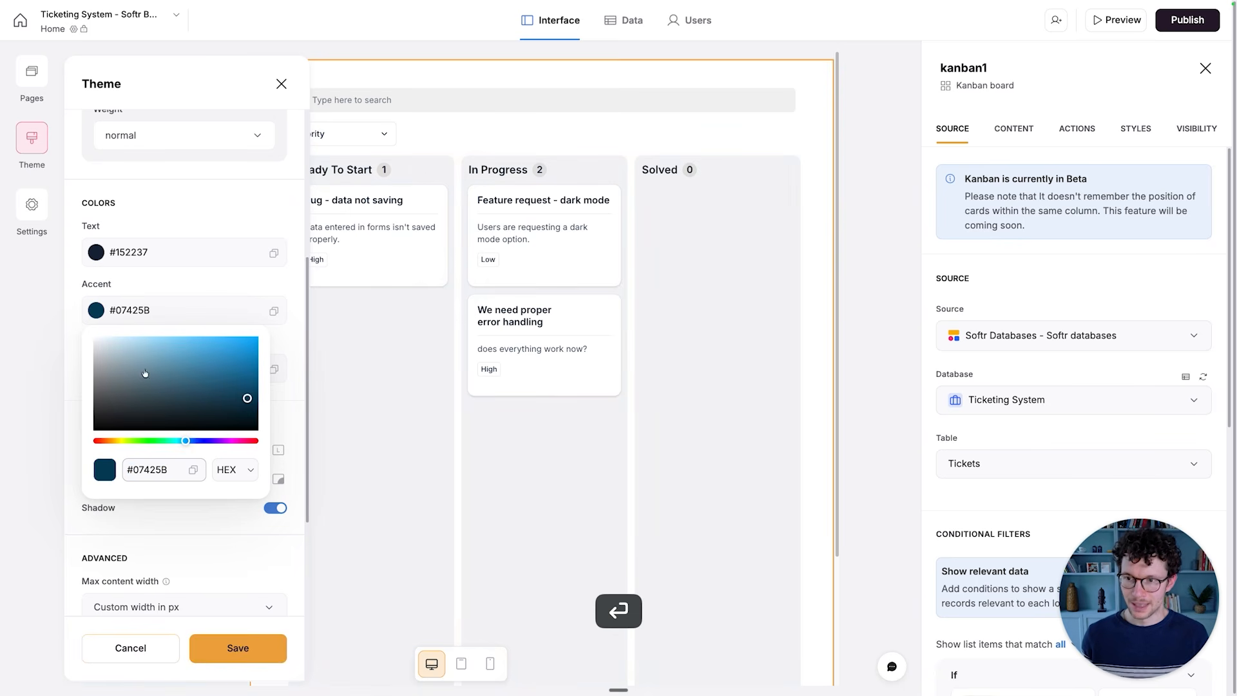
pyautogui.click(156, 291)
# - Try the highest roundness for the app styles, restore the middle roundness option and save the theme
pyautogui.scroll(-5, 152, 339)
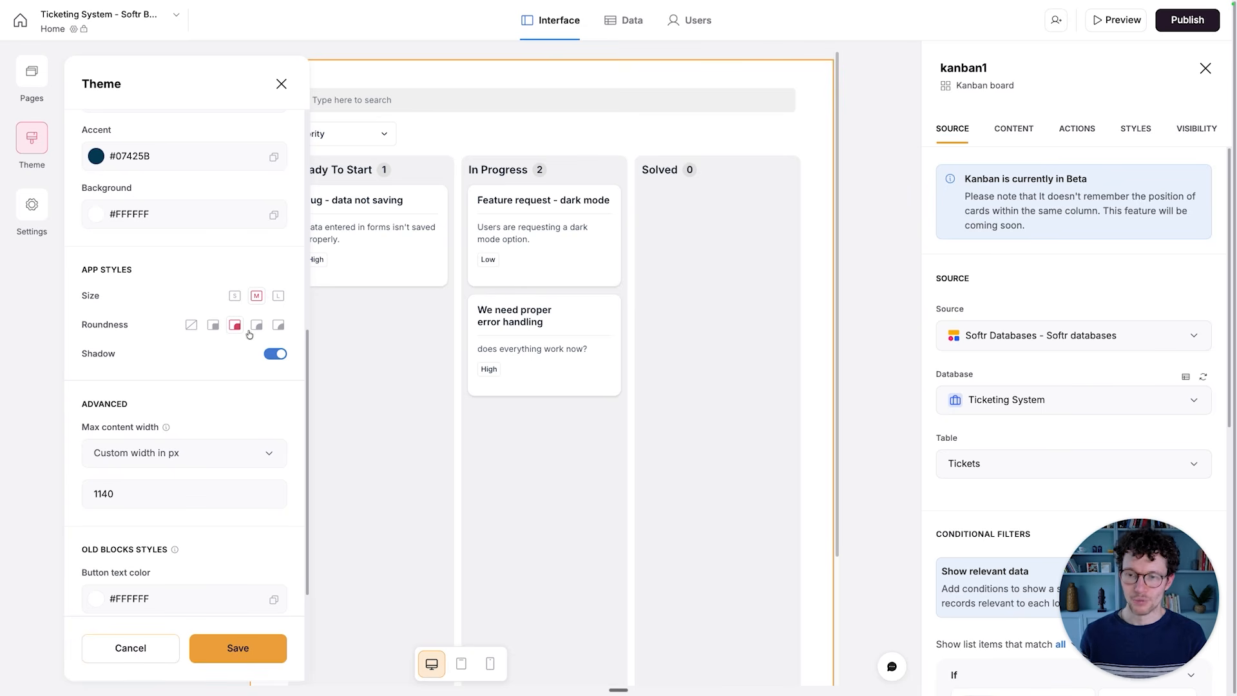
pyautogui.click(280, 326)
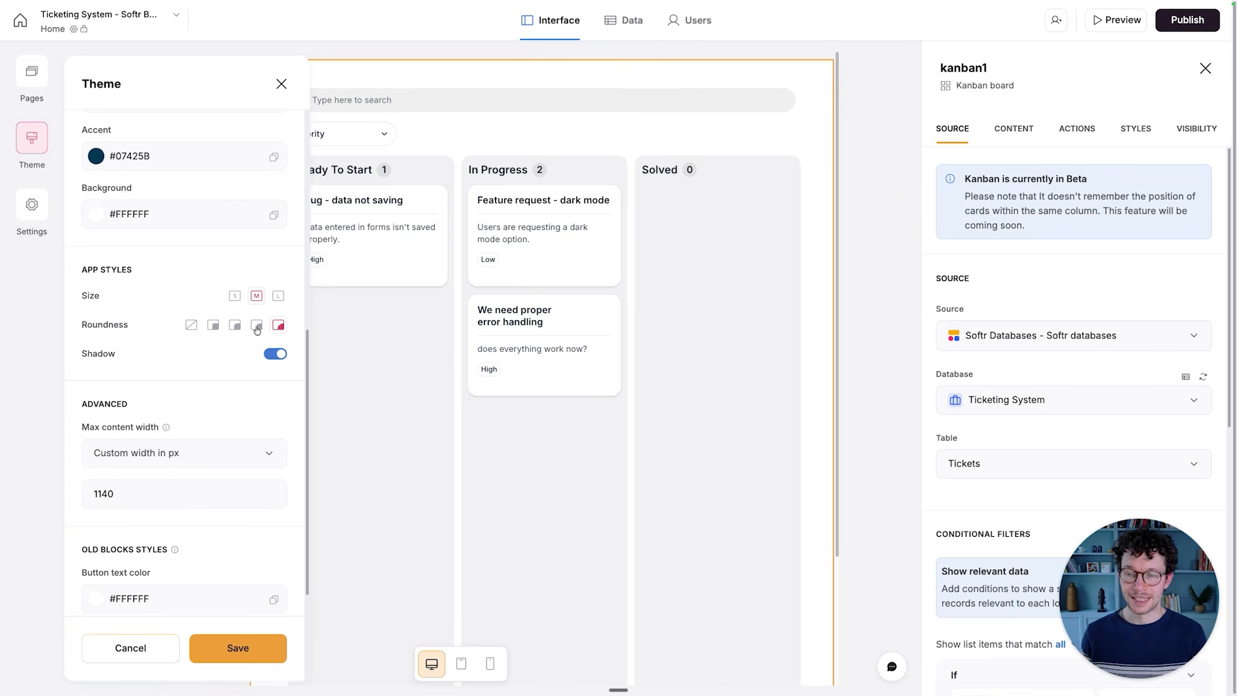
pyautogui.click(235, 325)
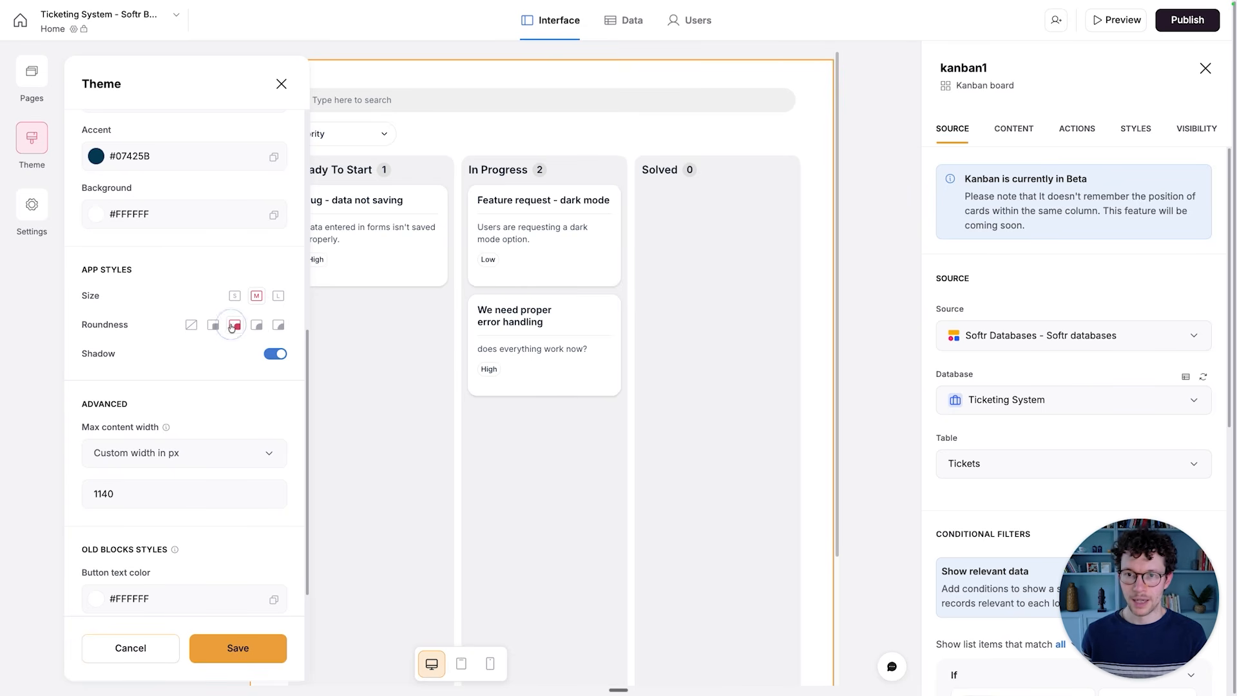
pyautogui.scroll(-3, 219, 515)
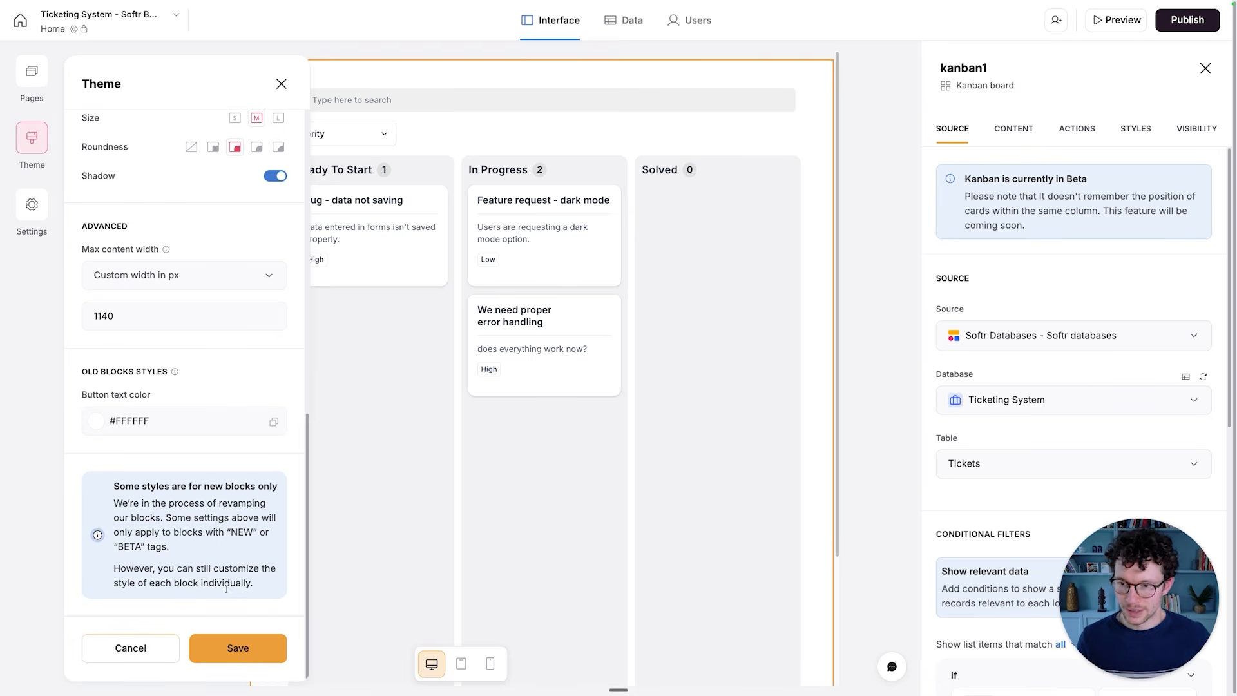
pyautogui.click(236, 649)
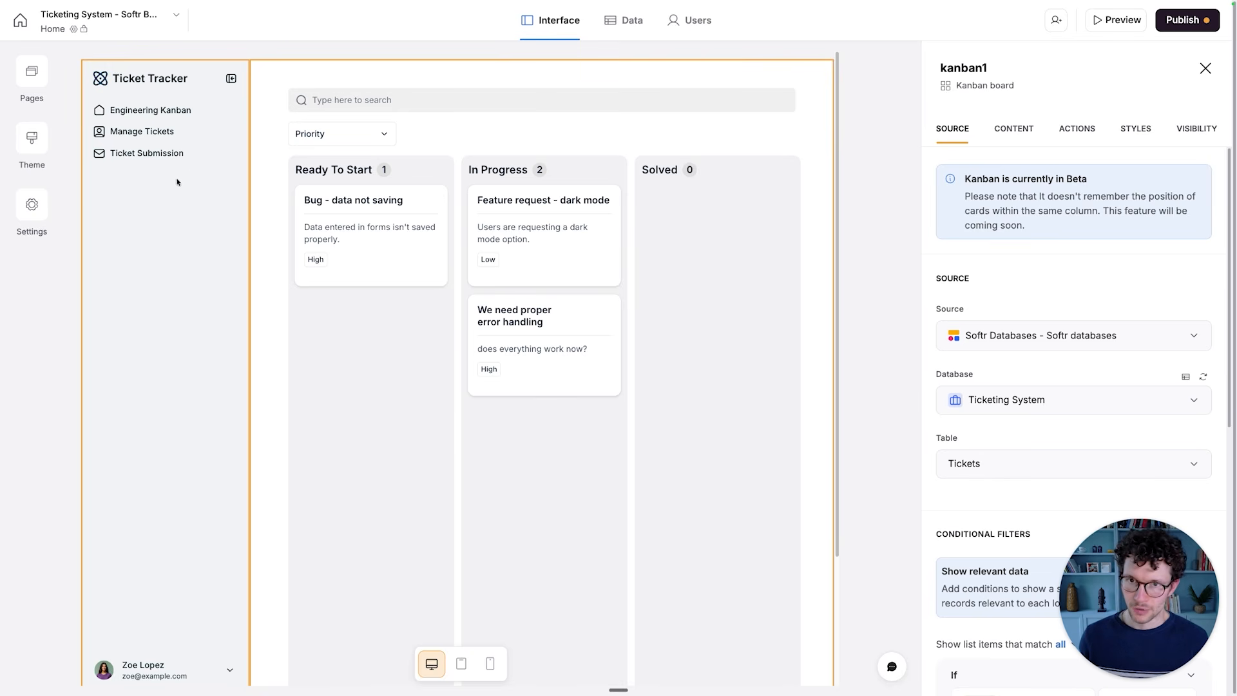
# - Open the Ticket Submission page in the interface editor
pyautogui.click(284, 134)
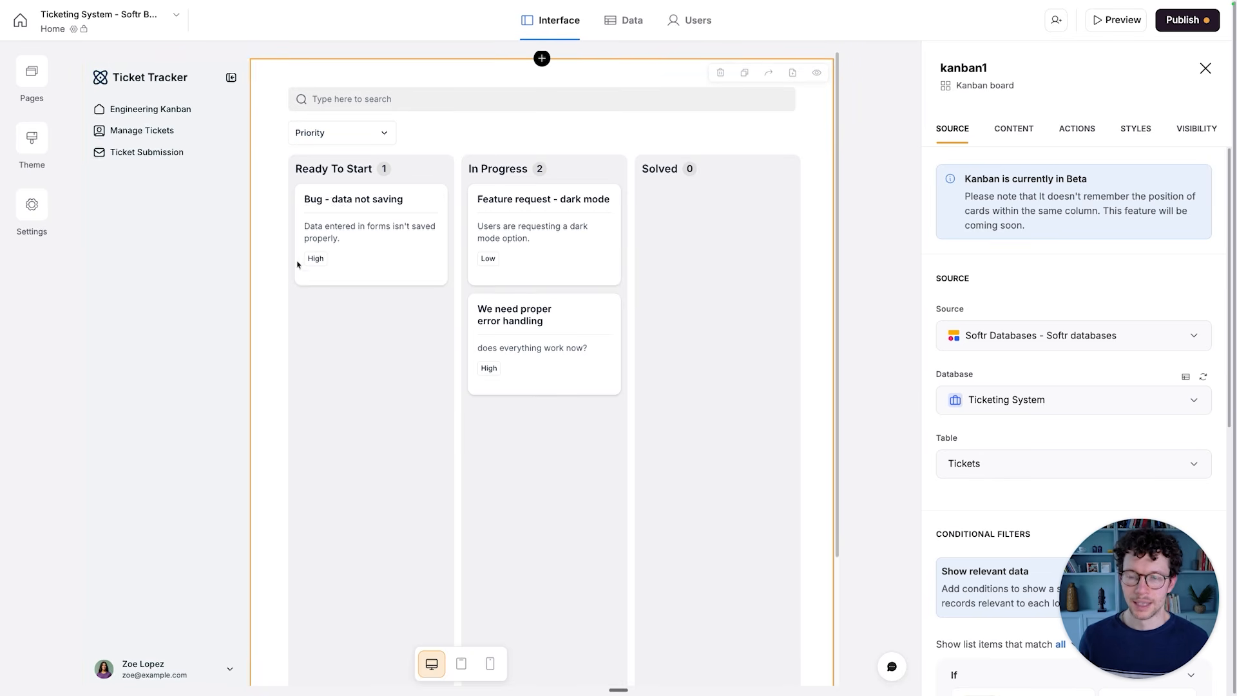
pyautogui.scroll(1, 351, 218)
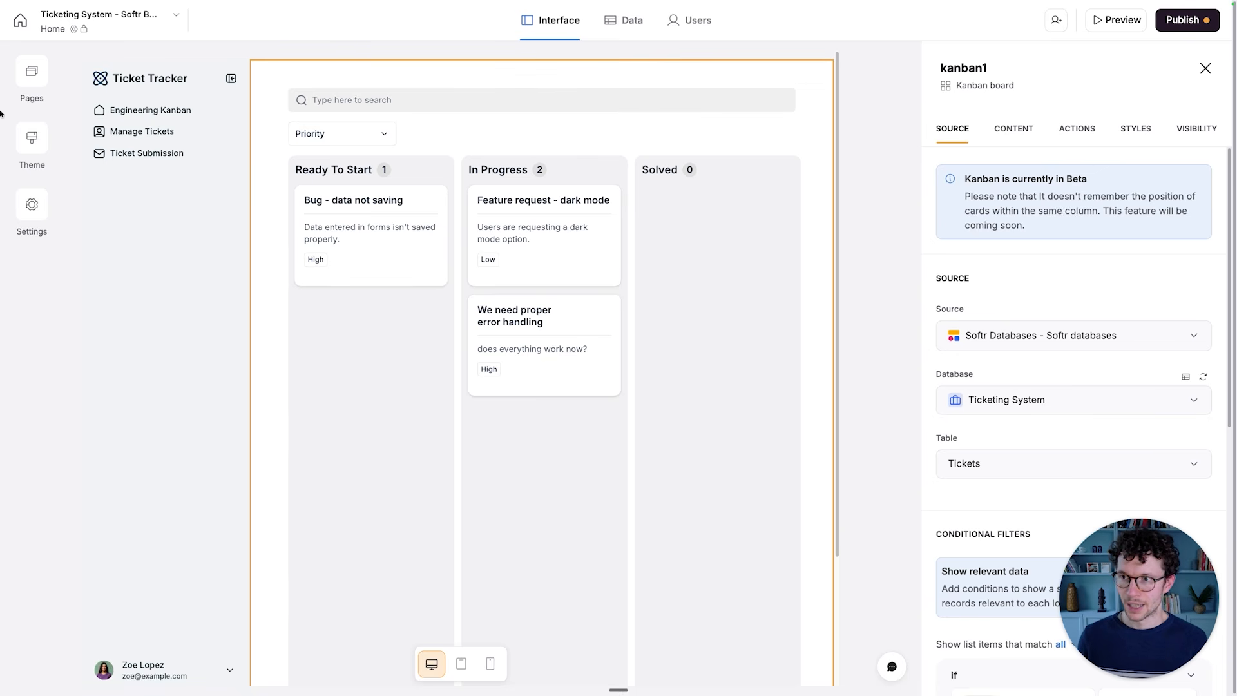
pyautogui.click(33, 77)
pyautogui.click(130, 238)
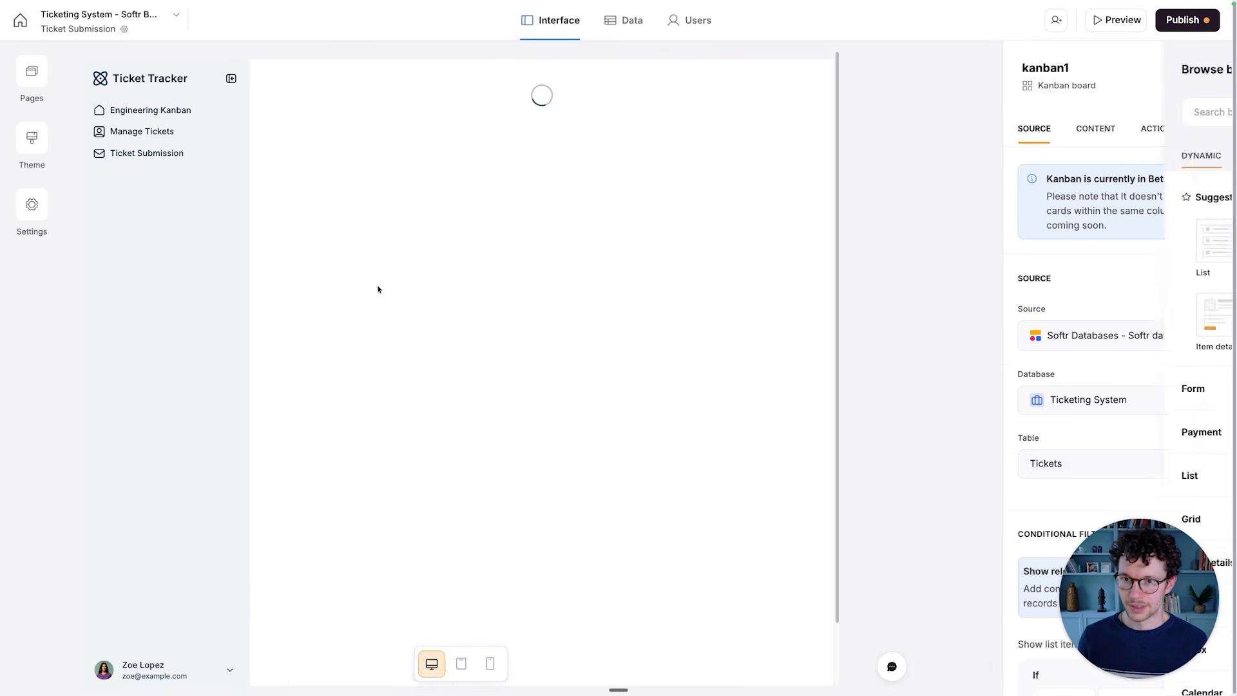